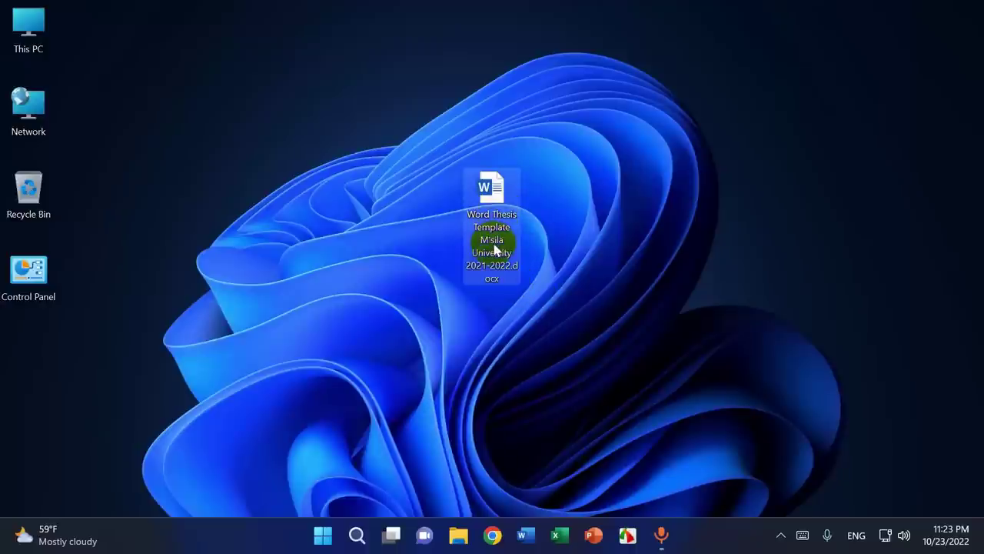
left_click(496, 250)
left_click(499, 251)
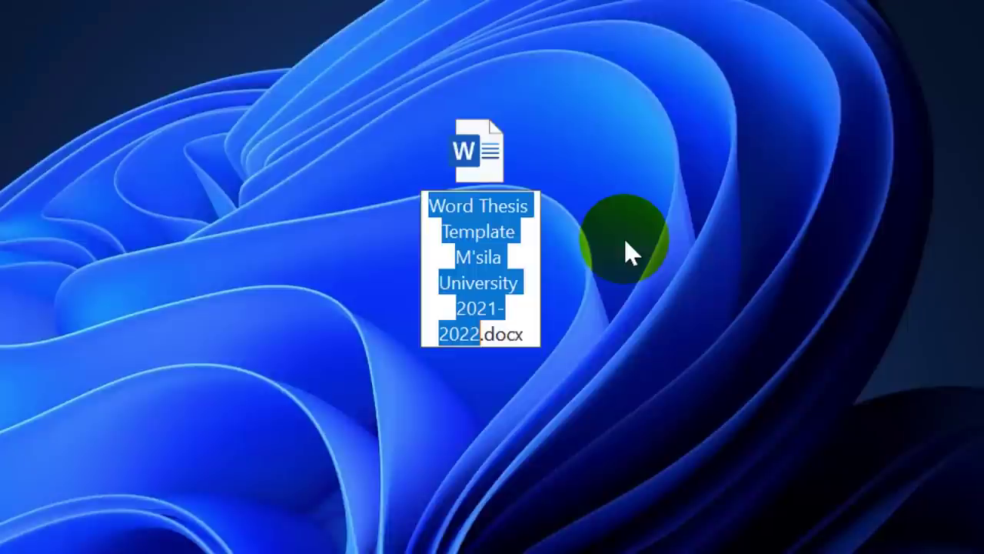
left_click(625, 239)
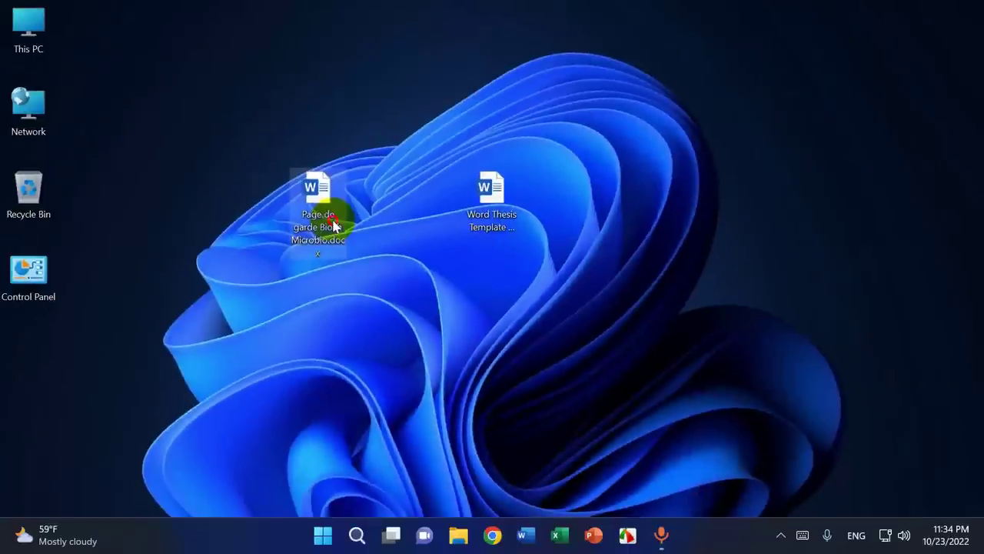
- Open Page de garde Bioch Microbio.docx, look through the cover page, and close the document
double_click(498, 290)
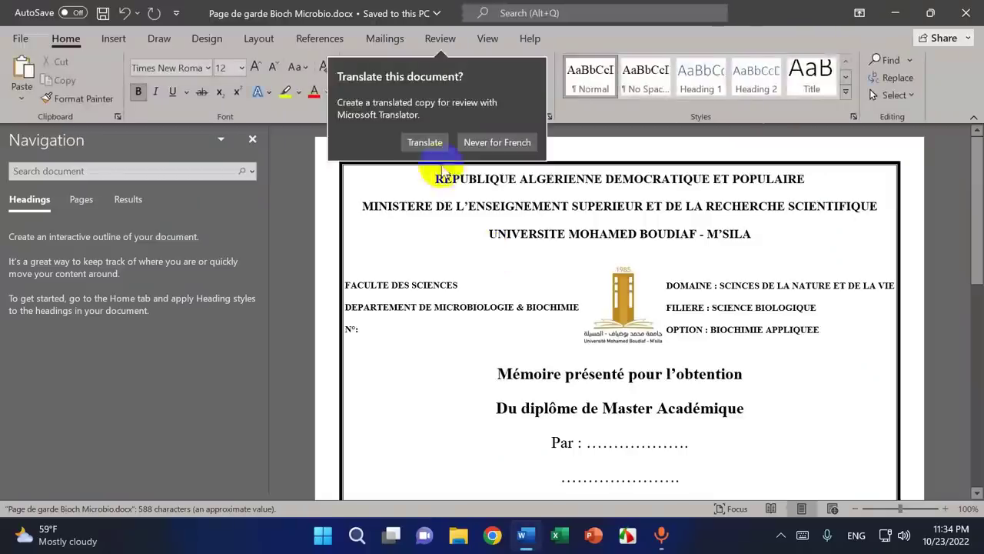
scroll(568, 266, "down", 8)
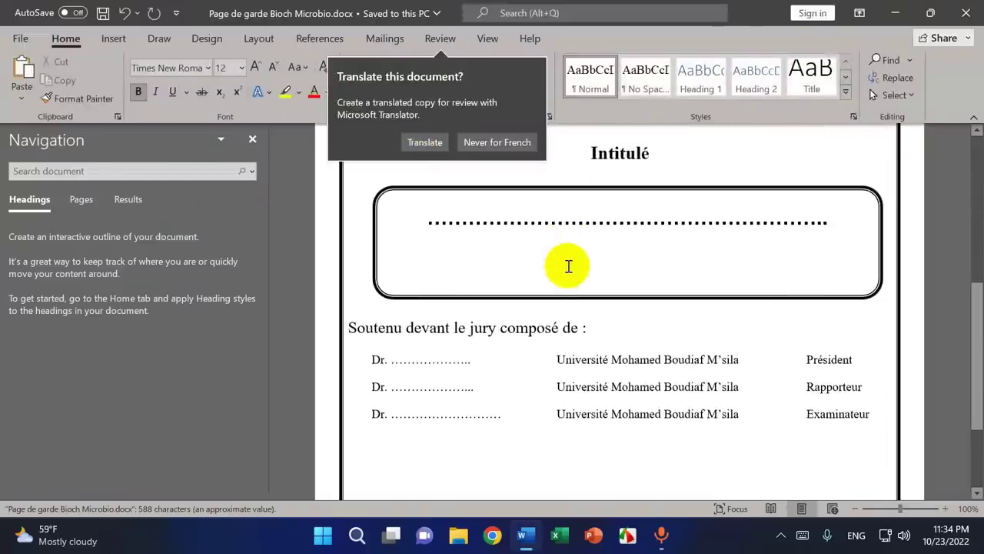
scroll(568, 266, "up", 5)
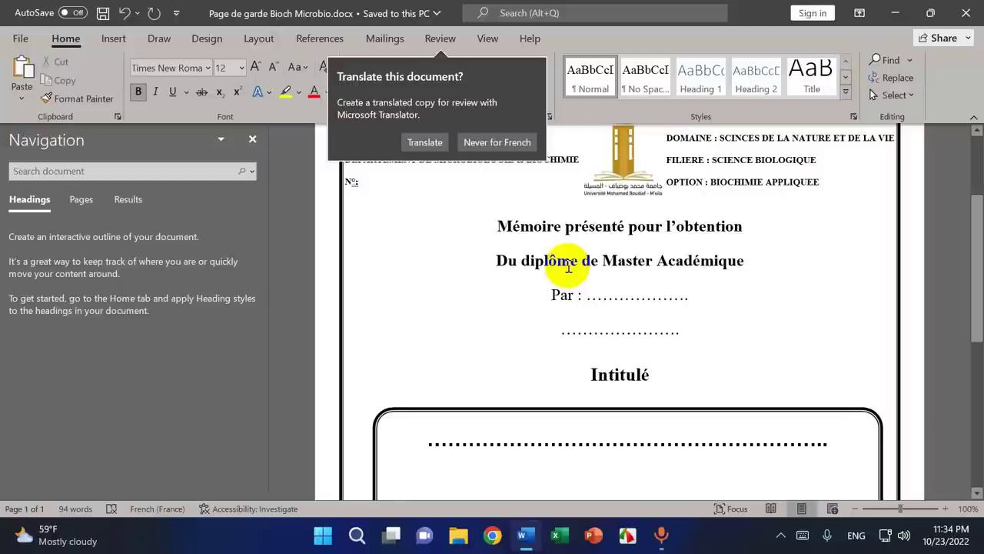
left_click(966, 13)
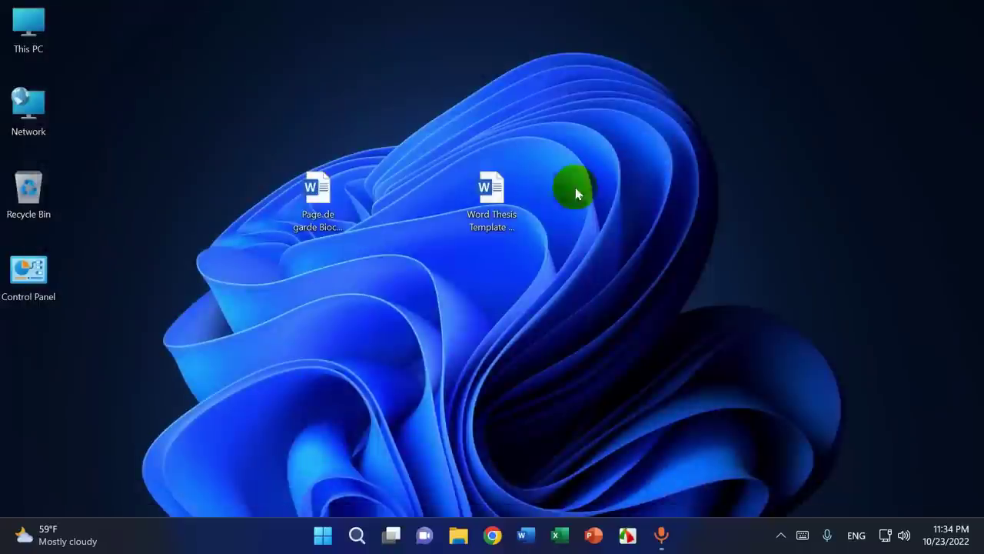
- Copy the name Word Thesis Template M'sila University 2021-2022 from the template file and use it to rename the Page de garde Bioch Microbio file
left_click(490, 219)
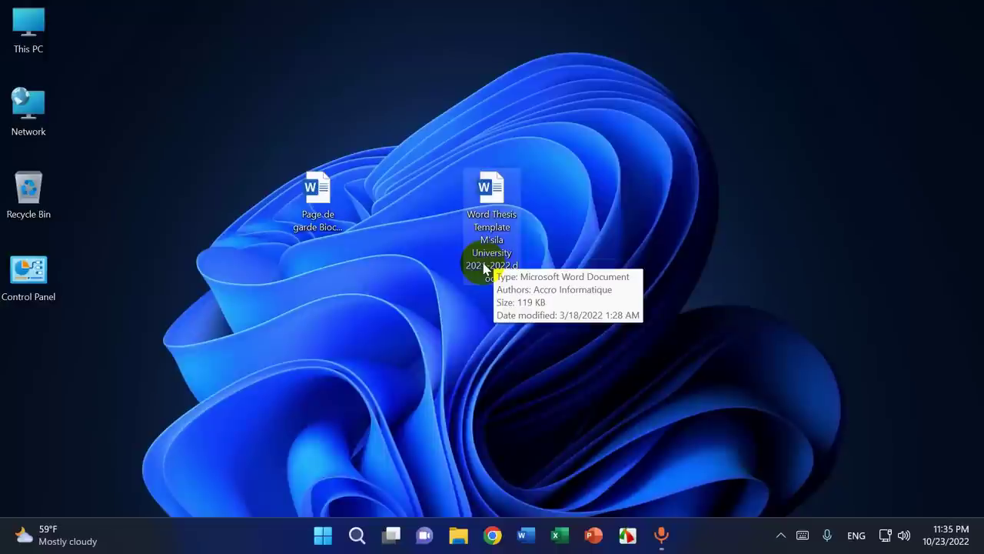
left_click(485, 261)
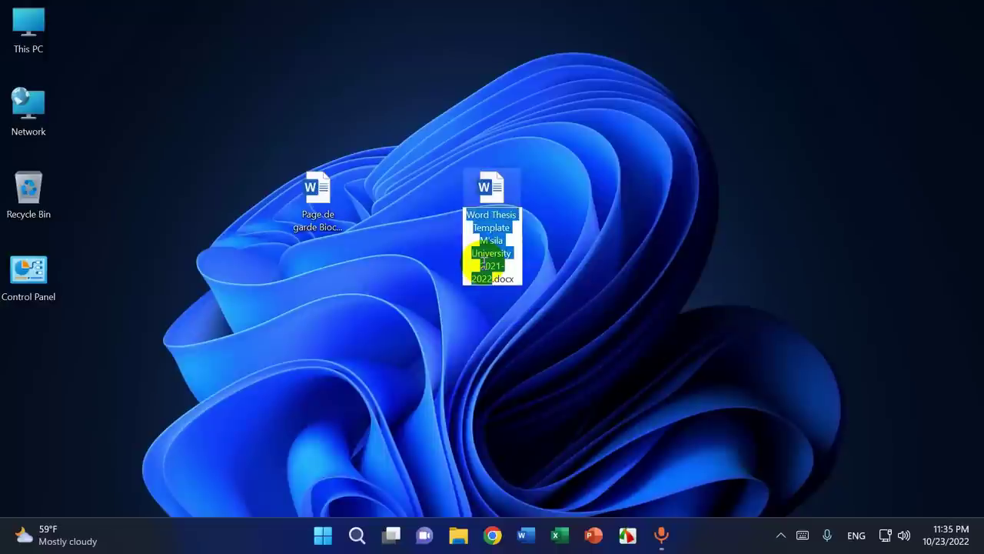
right_click(486, 248)
left_click(531, 294)
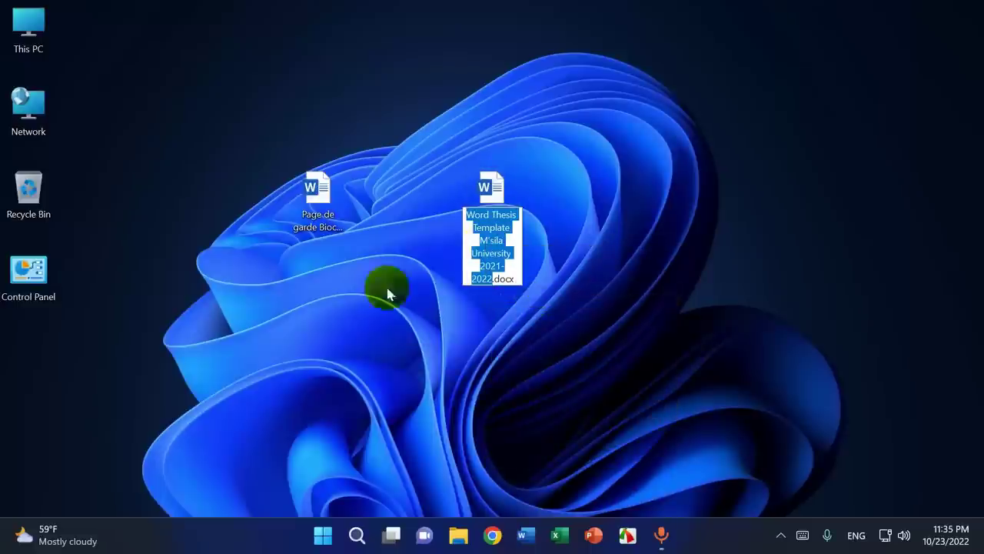
left_click(318, 215)
right_click(315, 223)
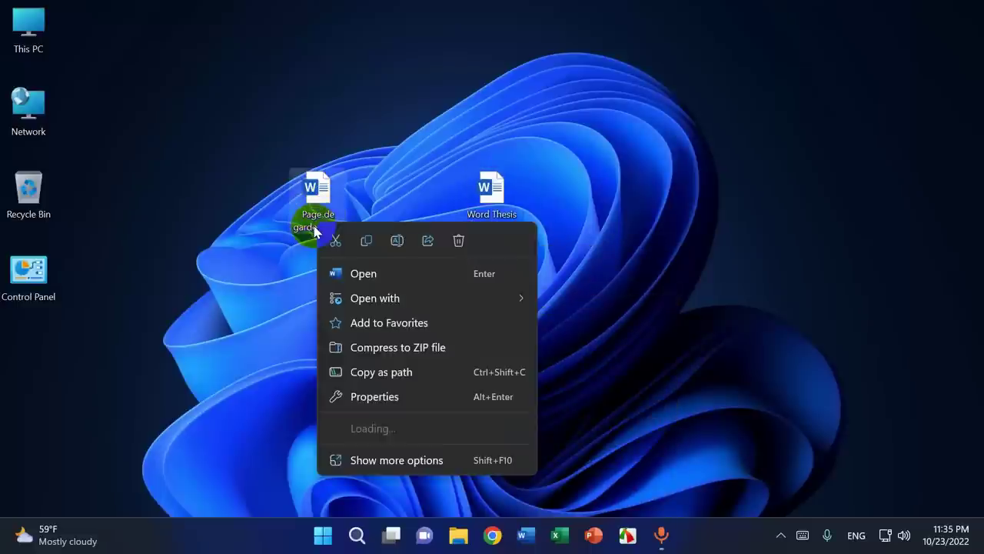
left_click(312, 219)
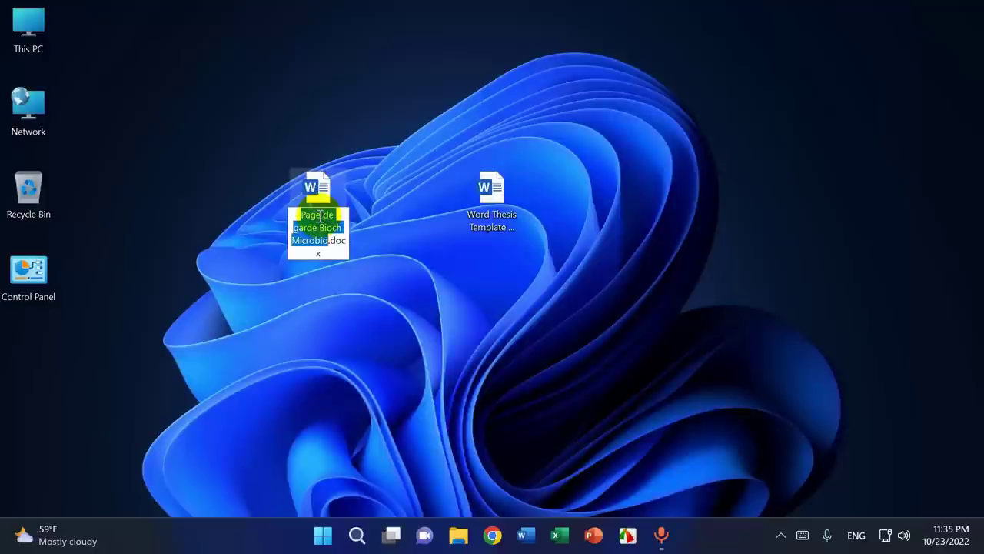
right_click(320, 218)
left_click(368, 286)
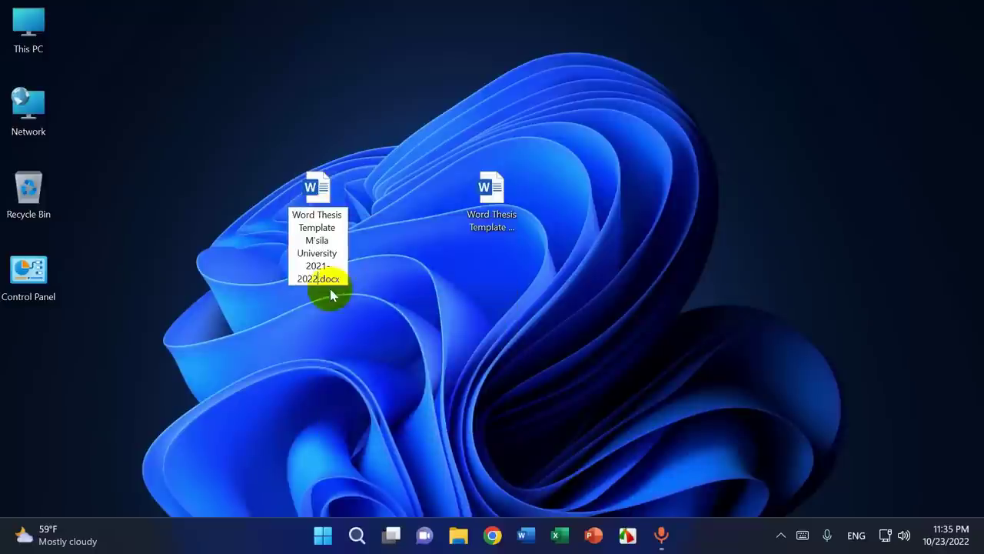
- Change the academic years in the renamed cover page file's name to 2022-2023
left_click(324, 266)
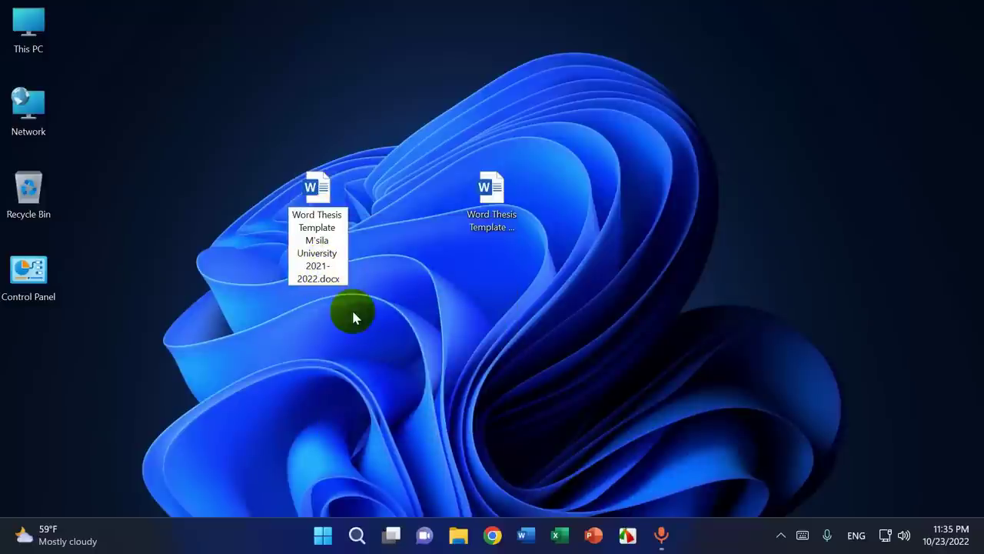
key("BackSpace")
type("2")
key("Right")
key("Right")
key("Right")
key("Right")
key("Right")
key("BackSpace")
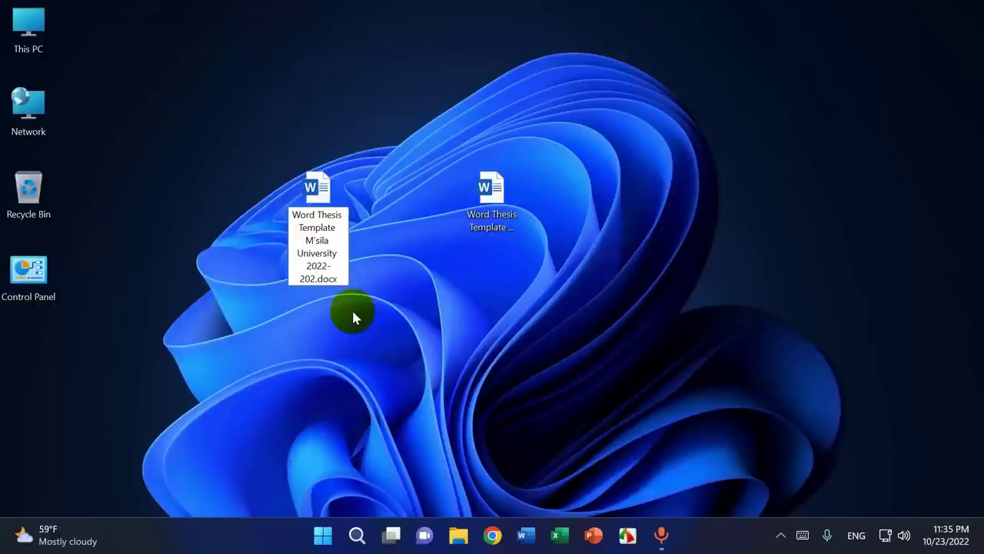
type("3")
key("Return")
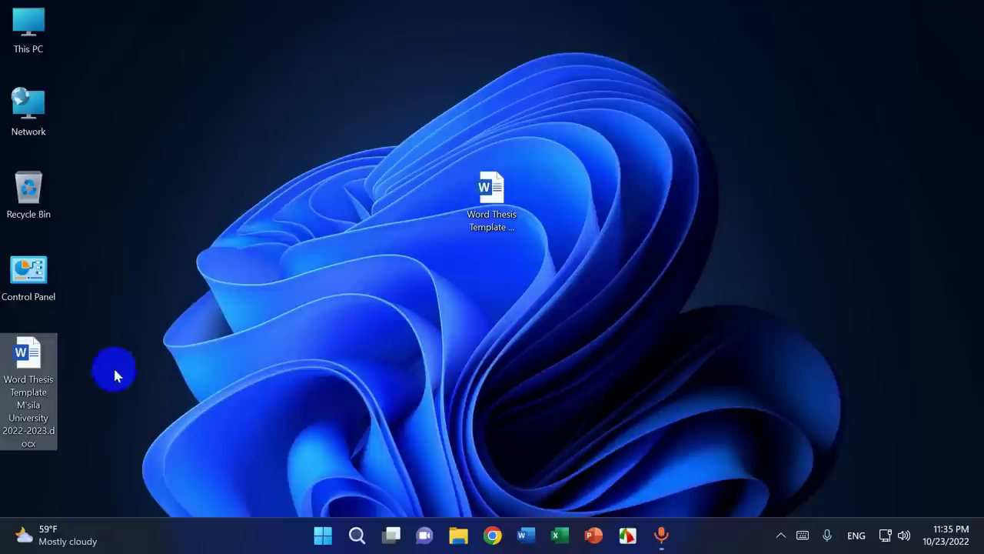
- Move the 2022-2023 thesis template file next to the older template on the desktop and open it
left_click_drag(26, 358, 401, 206)
double_click(431, 192)
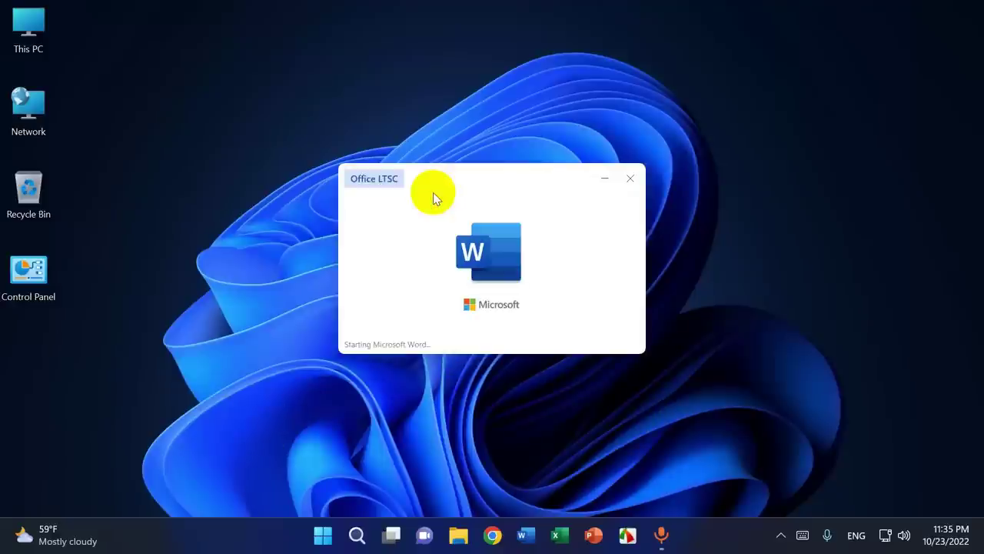
scroll(446, 198, "down", 7)
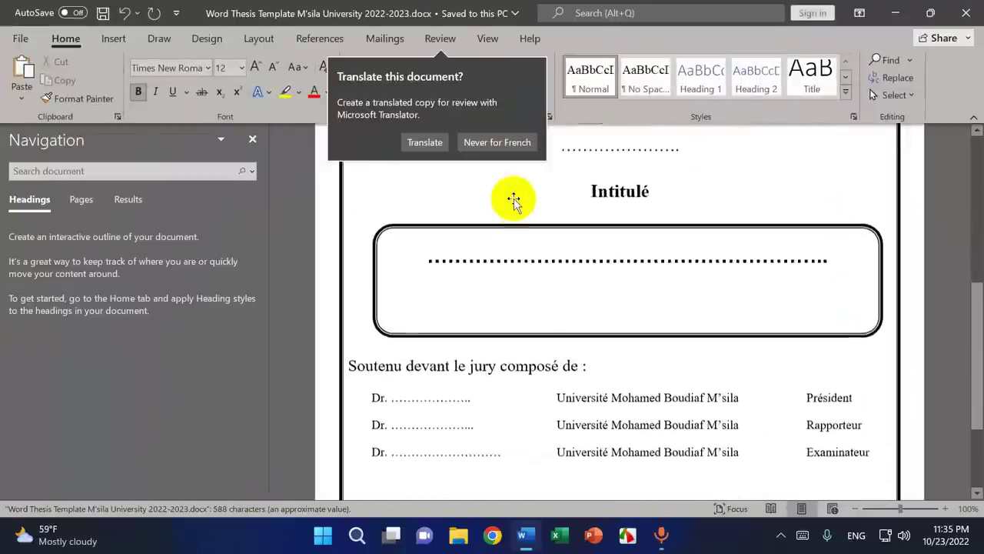
scroll(514, 200, "up", 3)
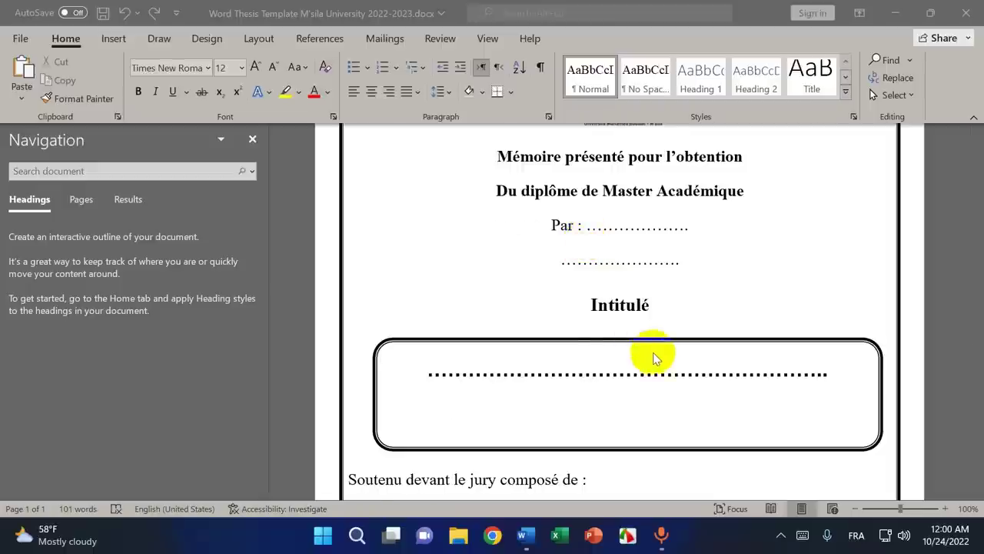
- Complete the first year of the Année universitaire line near the end of the cover page as 2022
scroll(653, 356, "up", 3)
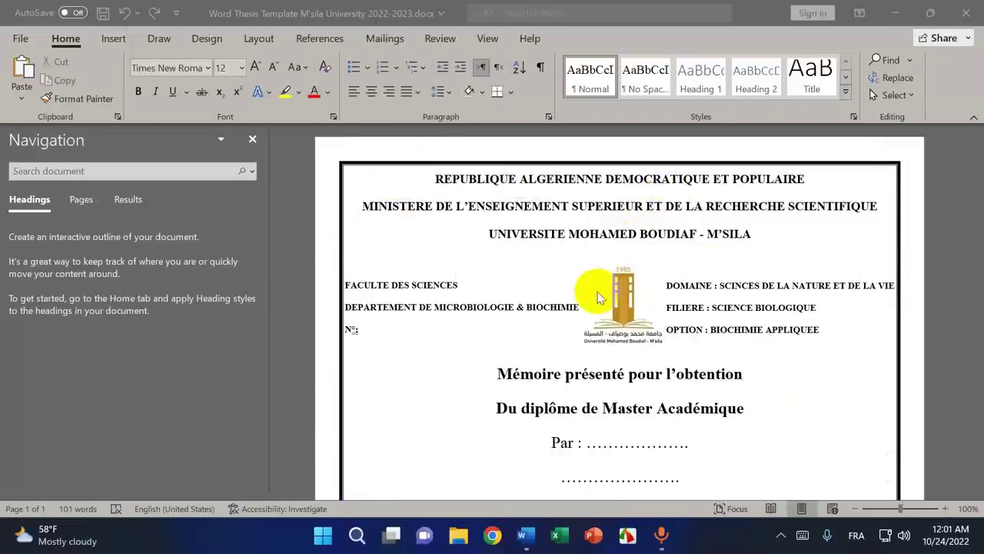
scroll(504, 329, "down", 1)
scroll(503, 329, "down", 2)
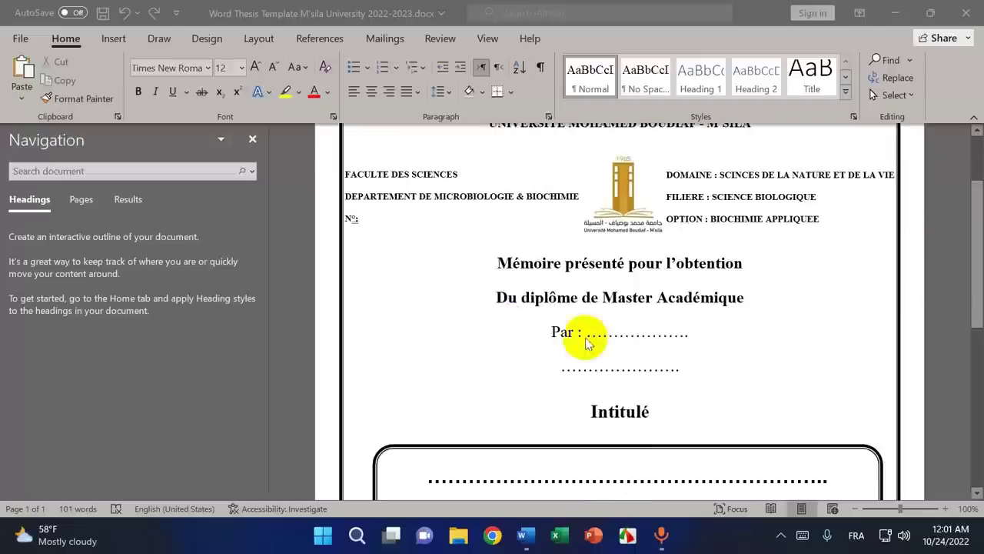
scroll(641, 285, "down", 9)
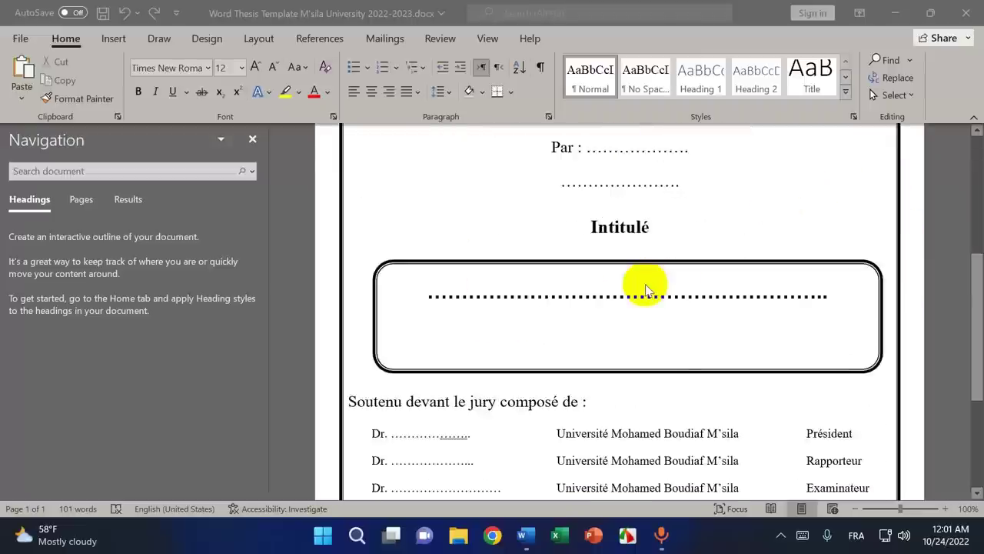
scroll(700, 406, "down", 2)
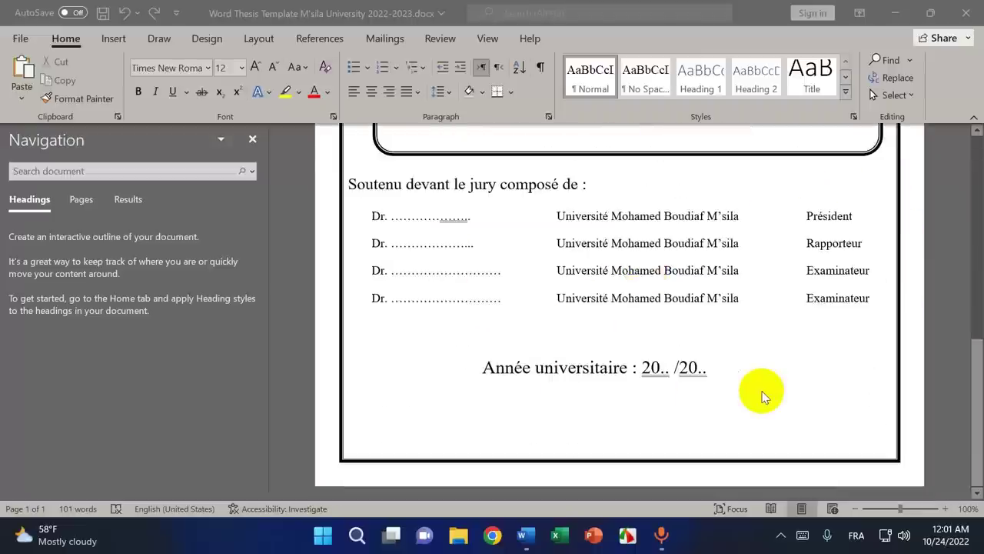
left_click(707, 371)
left_click(666, 368)
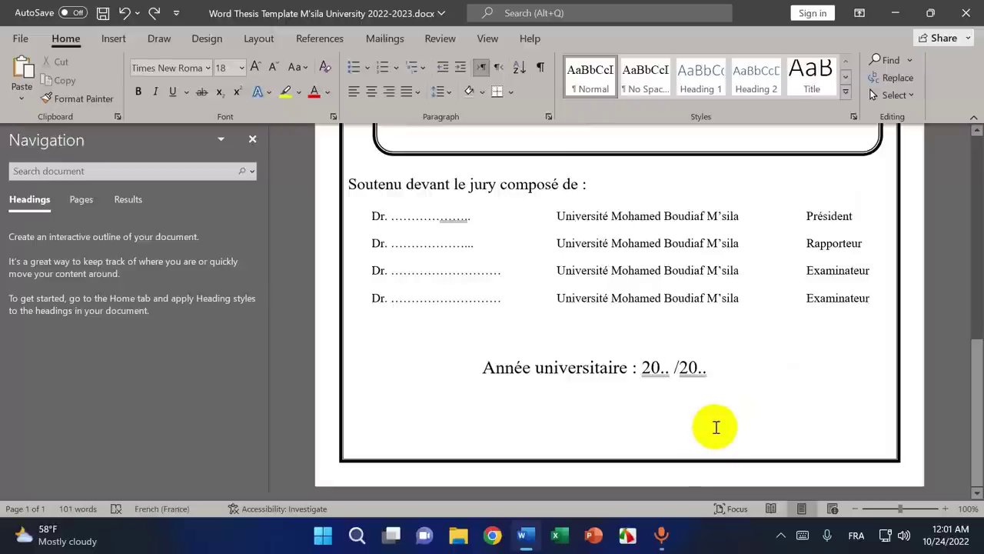
key("BackSpace")
key("BackSpace")
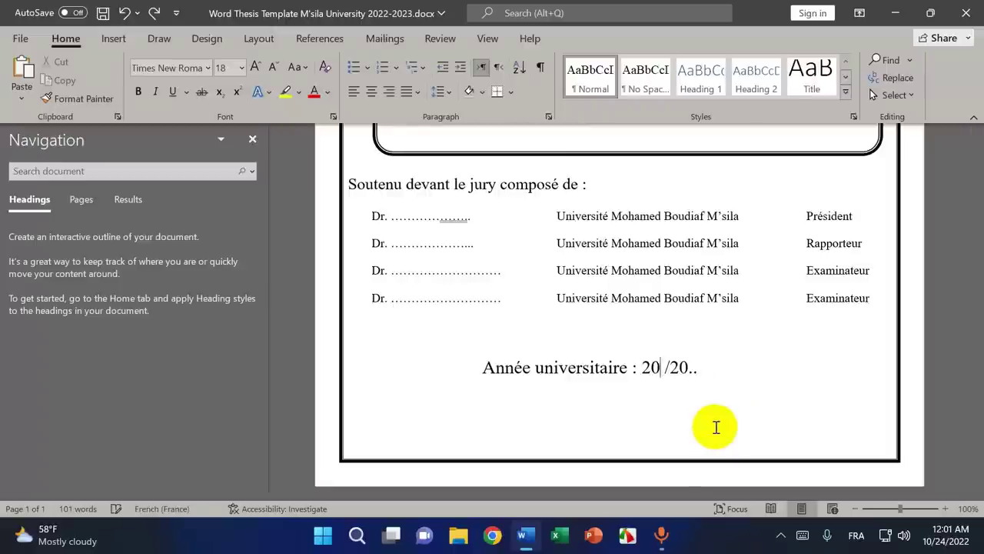
type("22")
- Complete the second year of the Année universitaire line as 2023
key("Right")
key("Right")
key("Right")
key("Right")
key("Right")
key("Right")
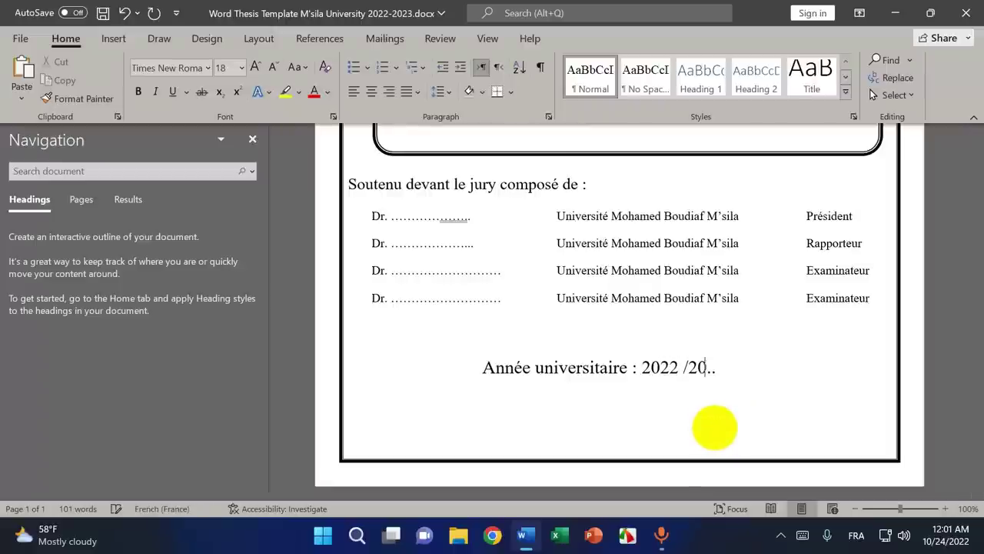
key("BackSpace")
key("BackSpace")
type("23")
scroll(718, 428, "up", 1)
scroll(717, 428, "up", 1)
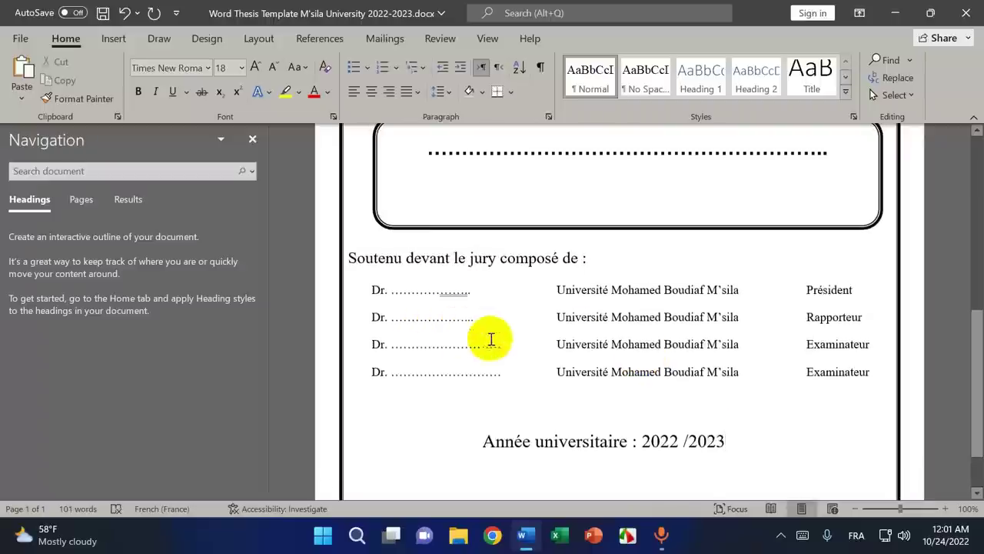
scroll(697, 361, "up", 4)
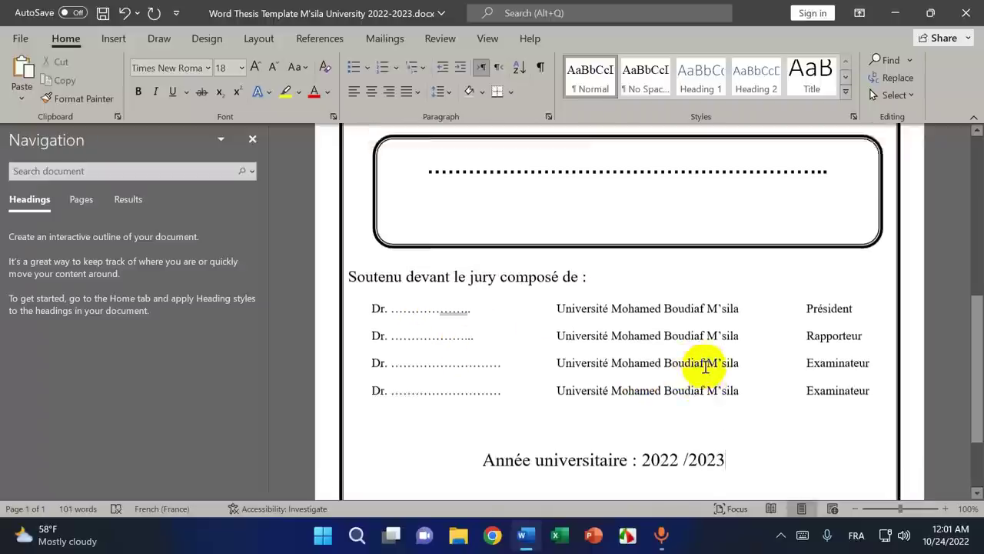
scroll(851, 336, "up", 3)
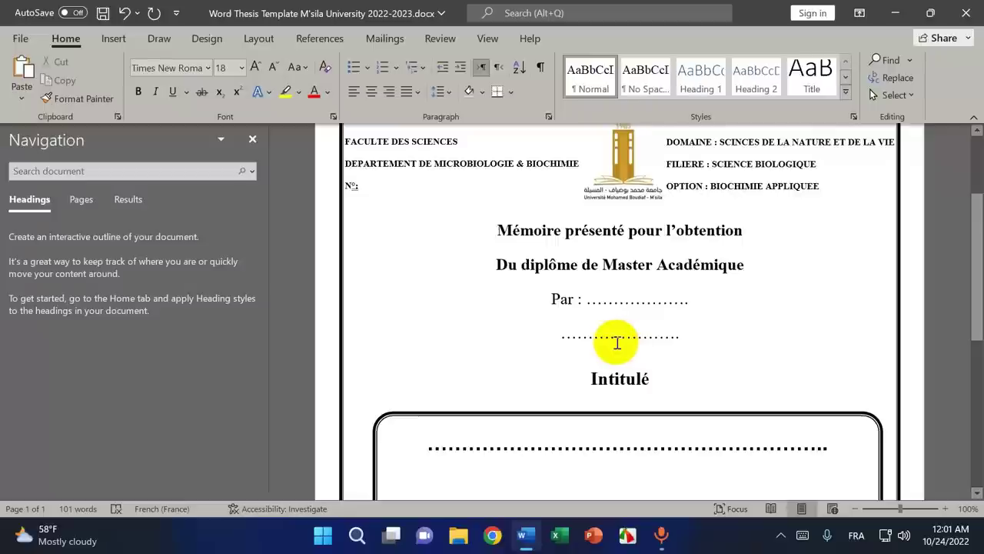
scroll(743, 321, "up", 1)
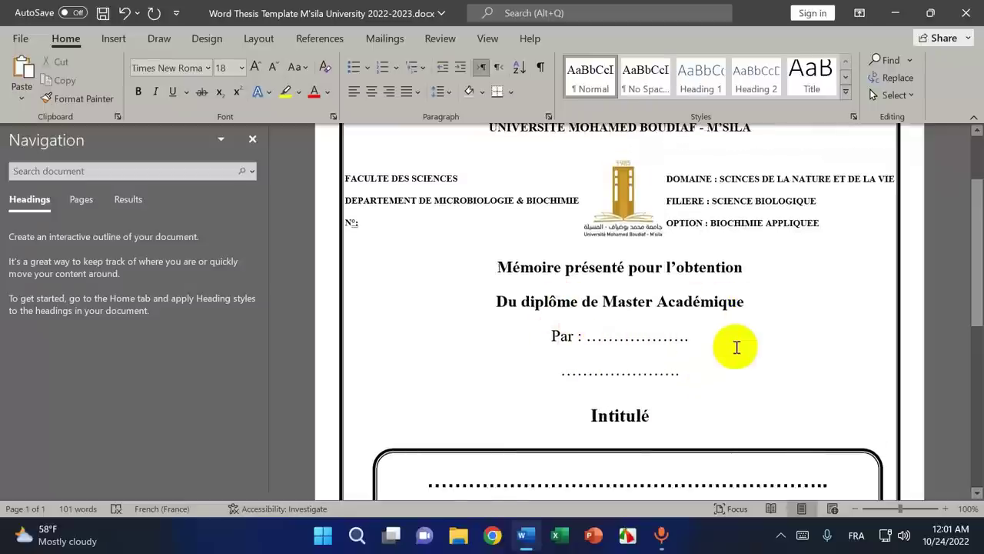
scroll(737, 346, "up", 1)
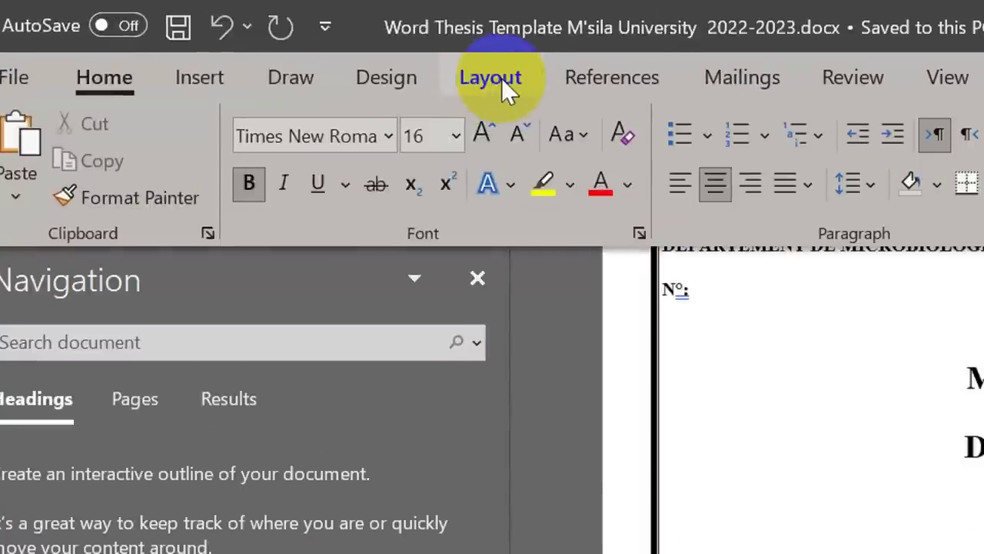
- Try to set a custom left page margin of 2.5 cm for the whole document
left_click(498, 78)
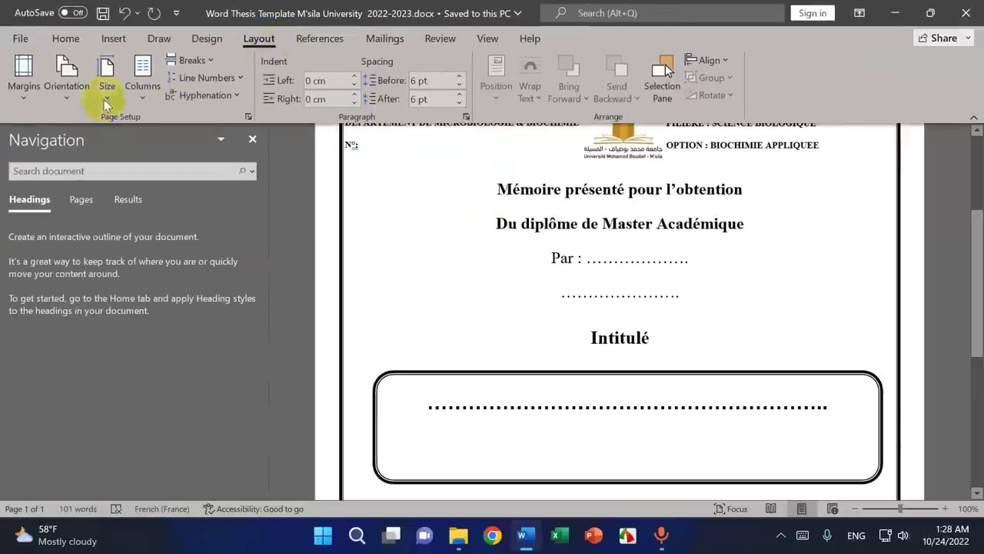
left_click(23, 77)
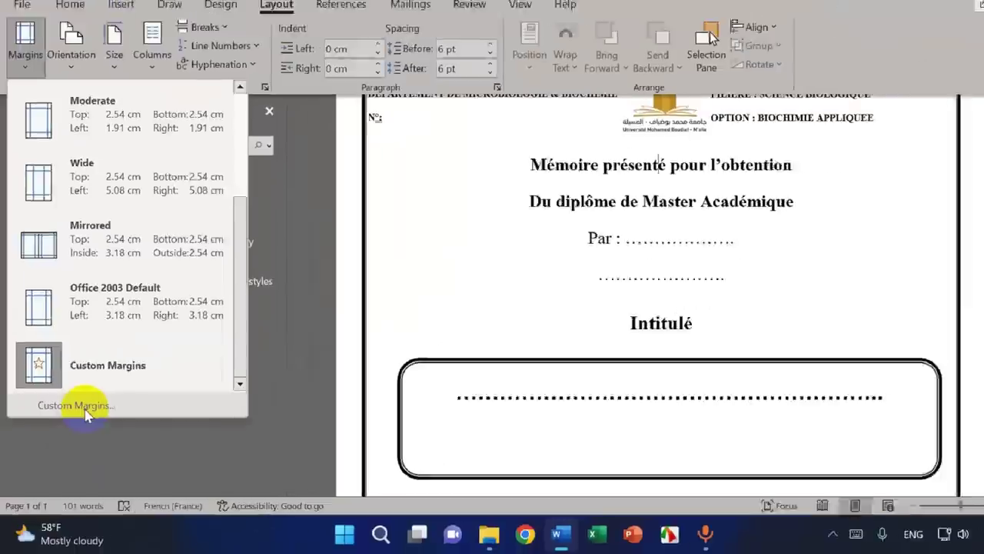
left_click(159, 282)
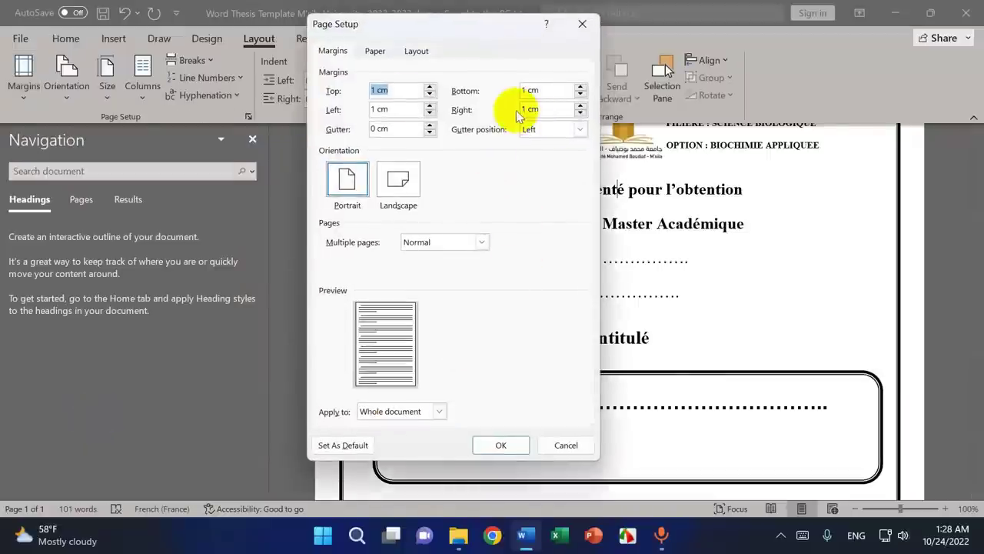
left_click_drag(488, 24, 270, 59)
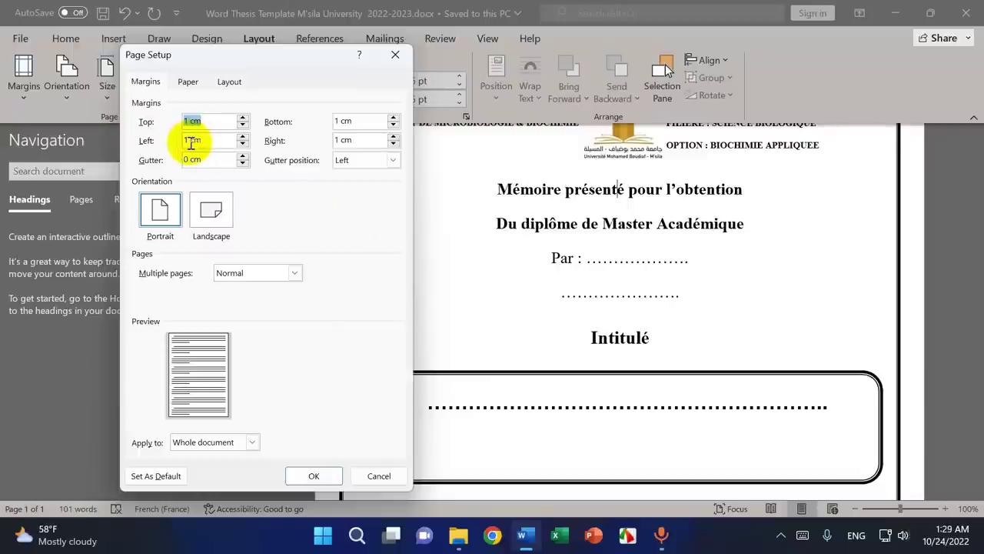
double_click(186, 140)
type("2")
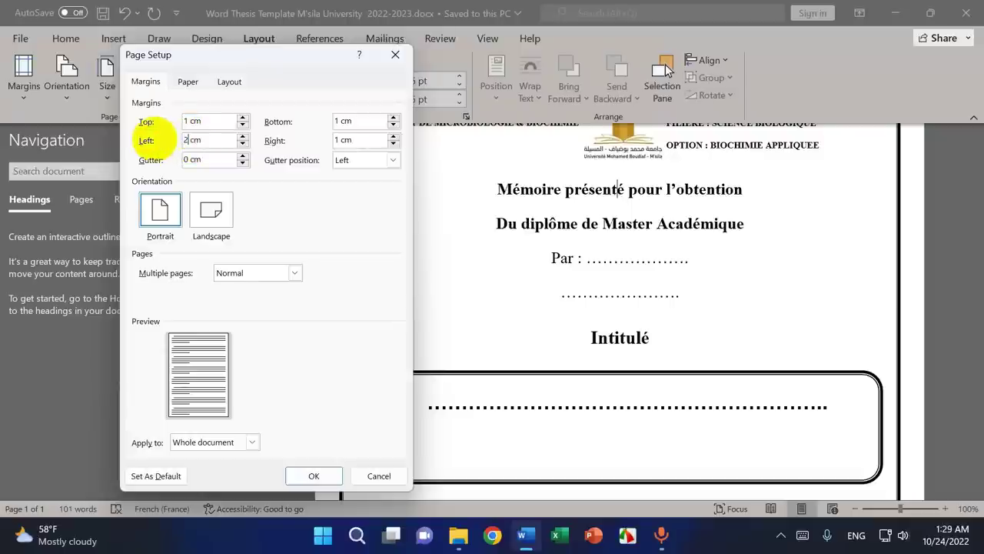
type(".5")
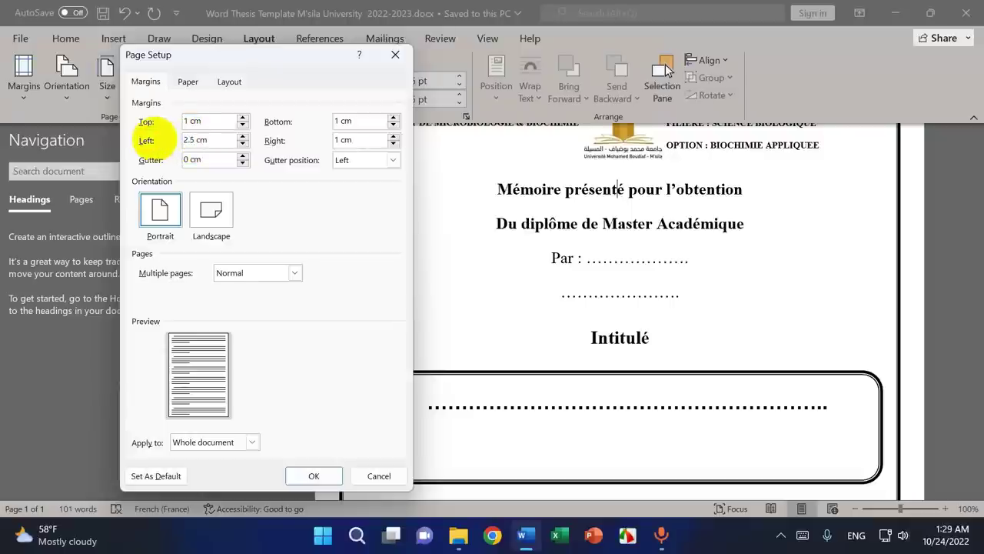
- Try to set the top, bottom and right page margins to 2 cm and apply them to the whole document
double_click(186, 121)
type("2")
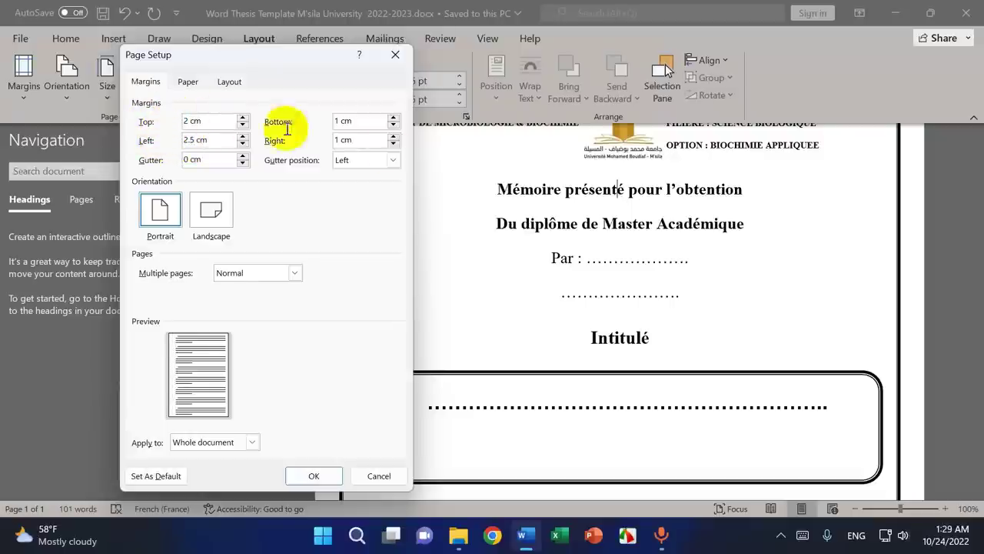
double_click(339, 120)
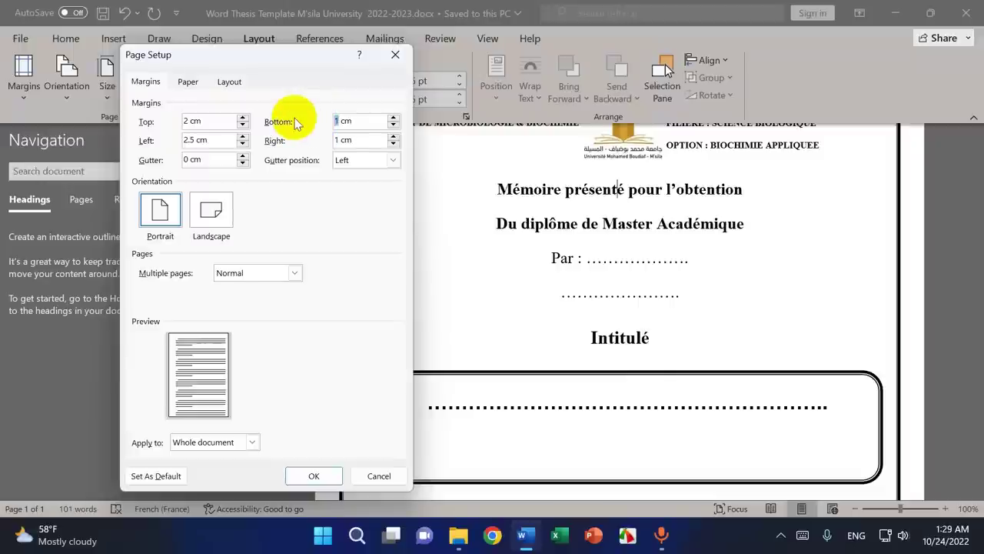
type("2")
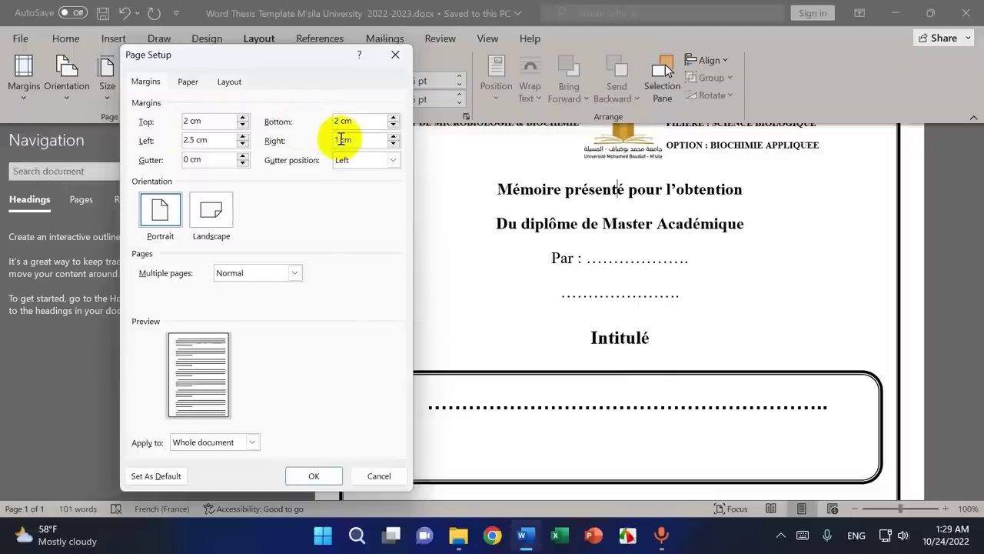
double_click(341, 140)
type("2")
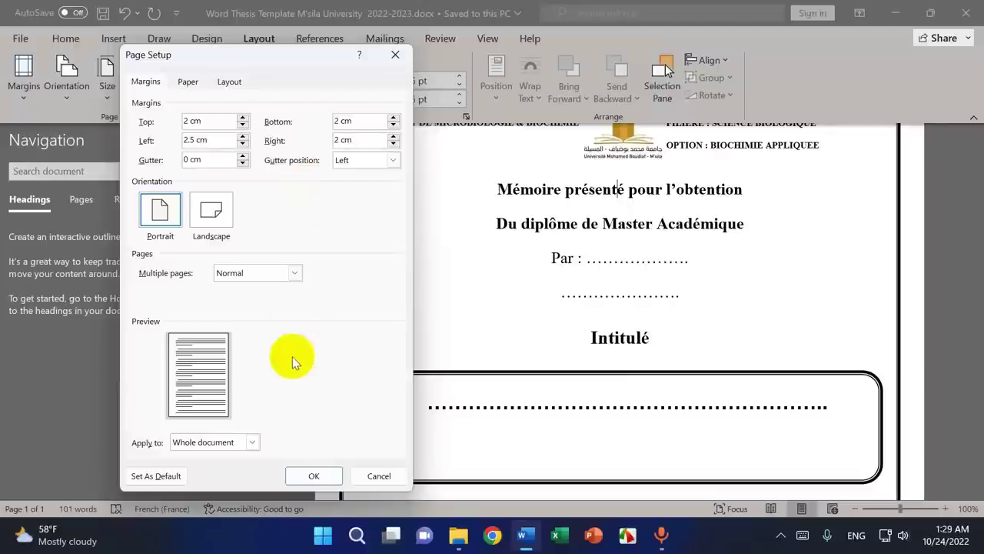
left_click(312, 474)
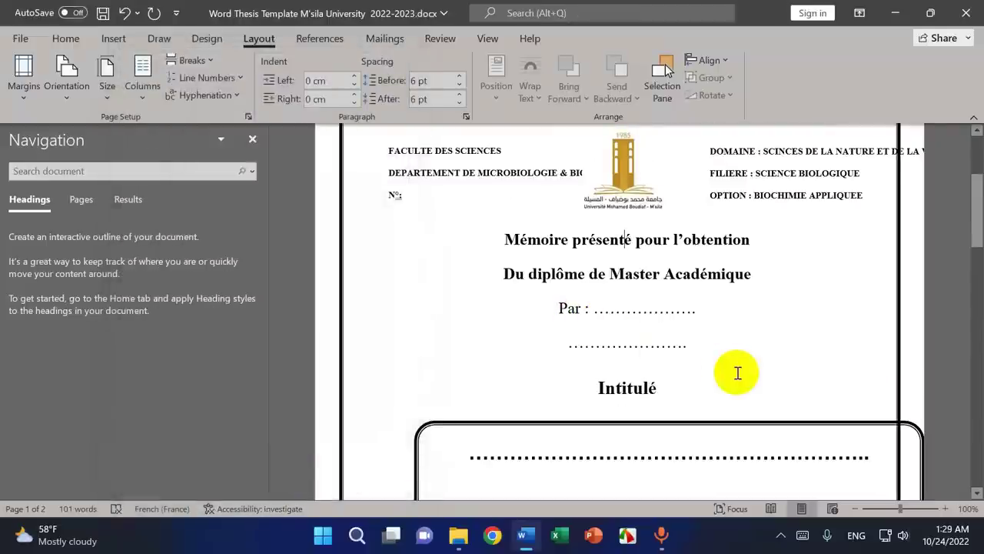
- Examine how the new margins affect the cover page's heading block, title frame, jury list and page border
scroll(883, 369, "up", 3)
scroll(865, 378, "down", 4)
scroll(693, 292, "down", 10)
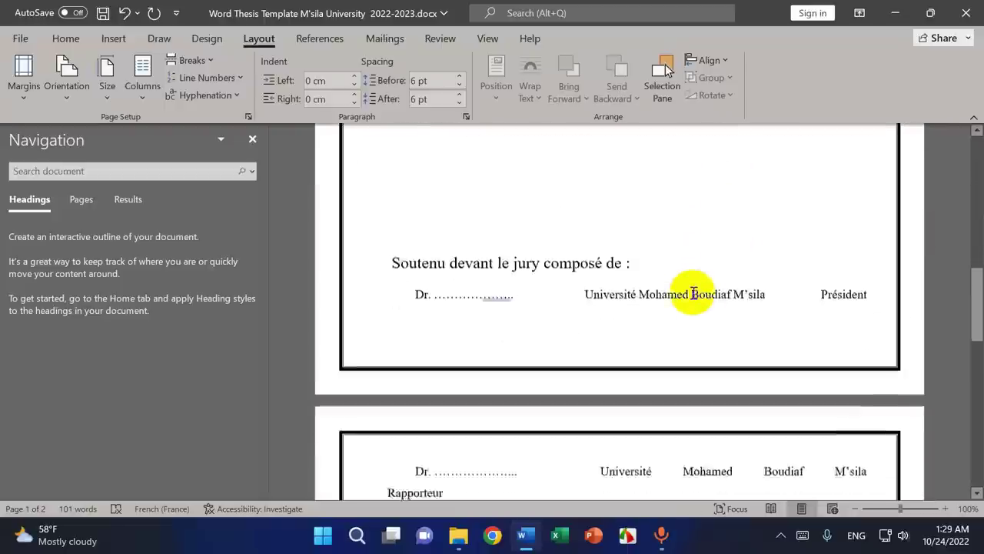
scroll(538, 308, "up", 1)
scroll(624, 350, "up", 12)
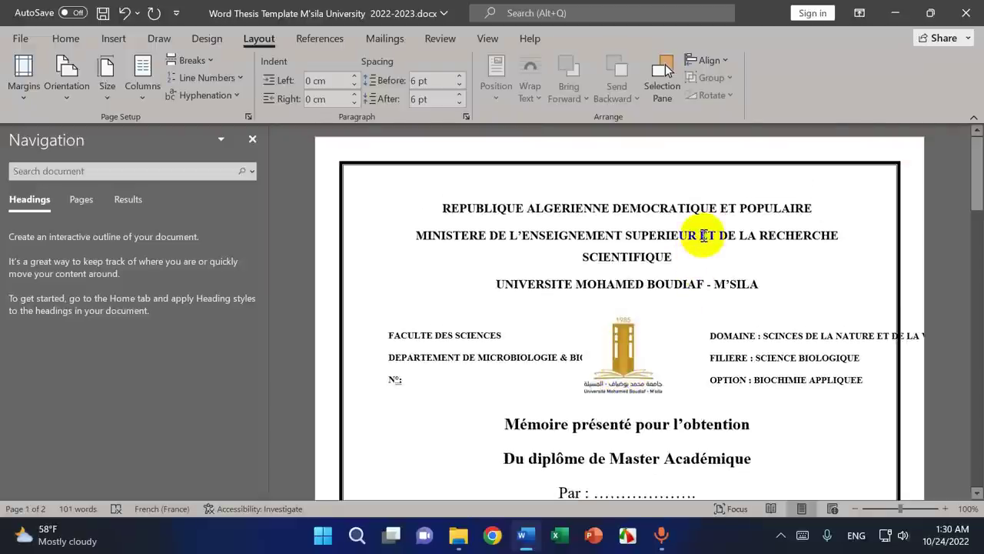
scroll(703, 235, "down", 10)
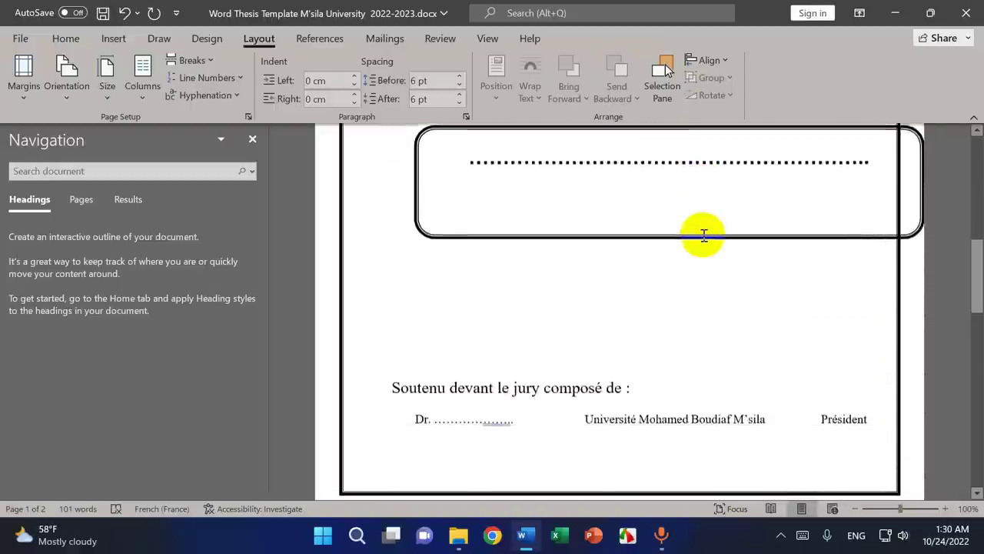
scroll(703, 235, "down", 10)
scroll(703, 235, "up", 7)
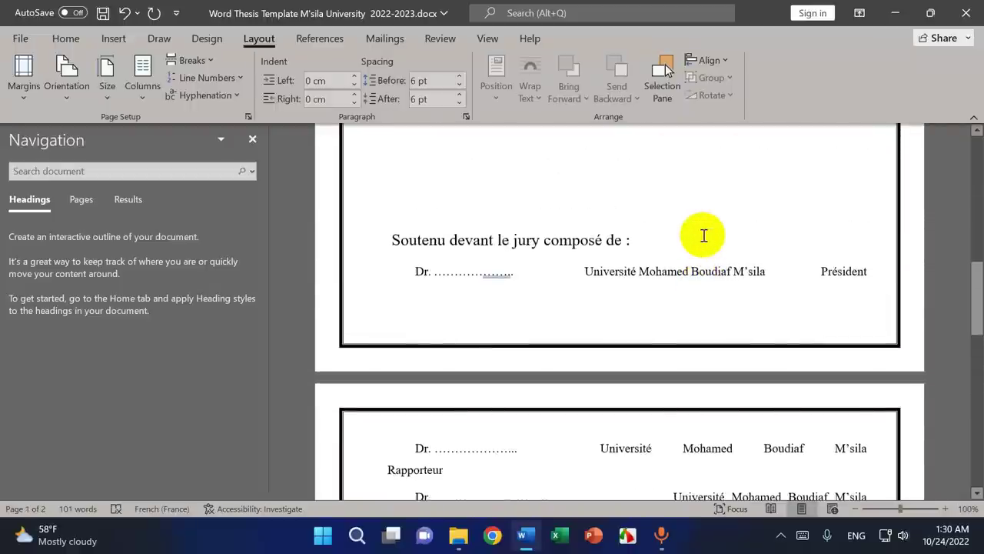
scroll(581, 364, "up", 3)
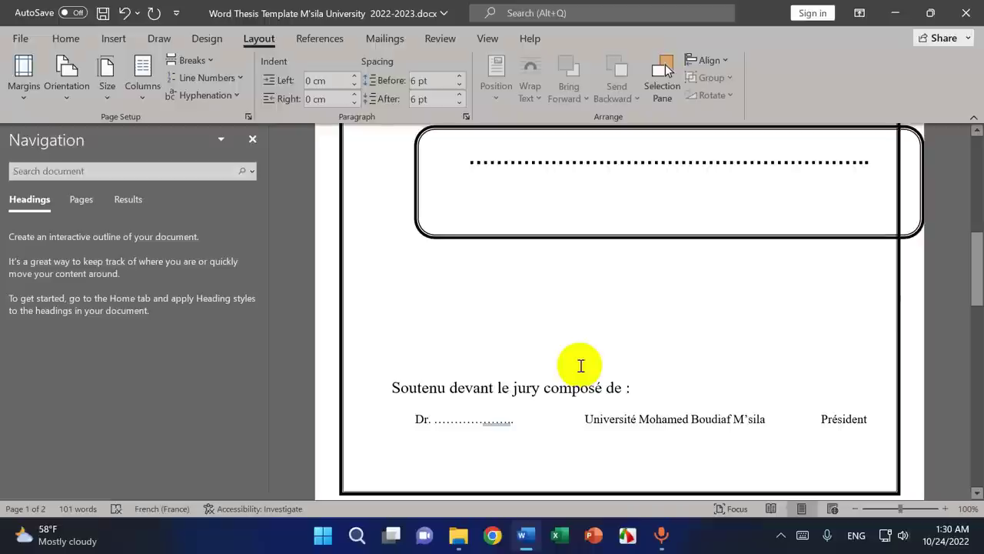
scroll(580, 365, "up", 8)
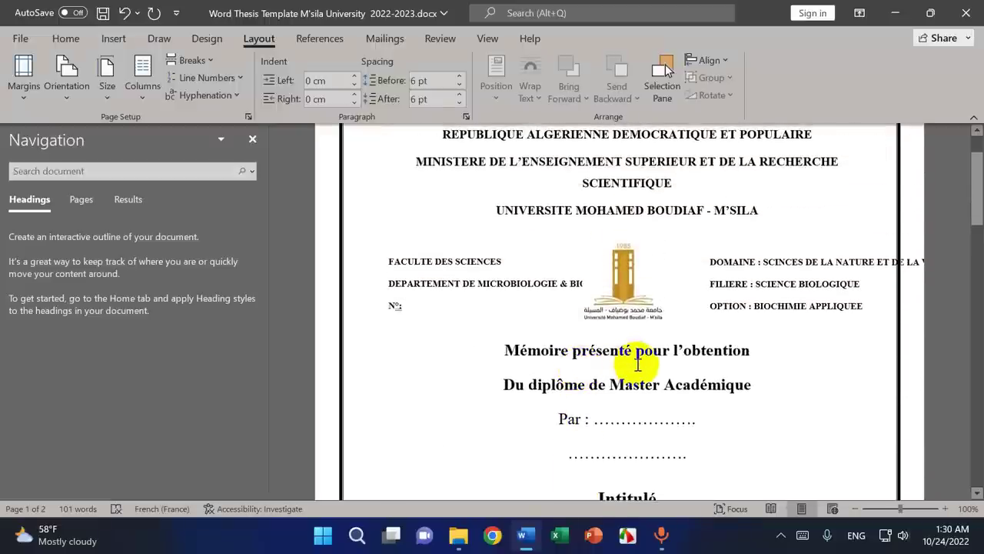
left_click(635, 353)
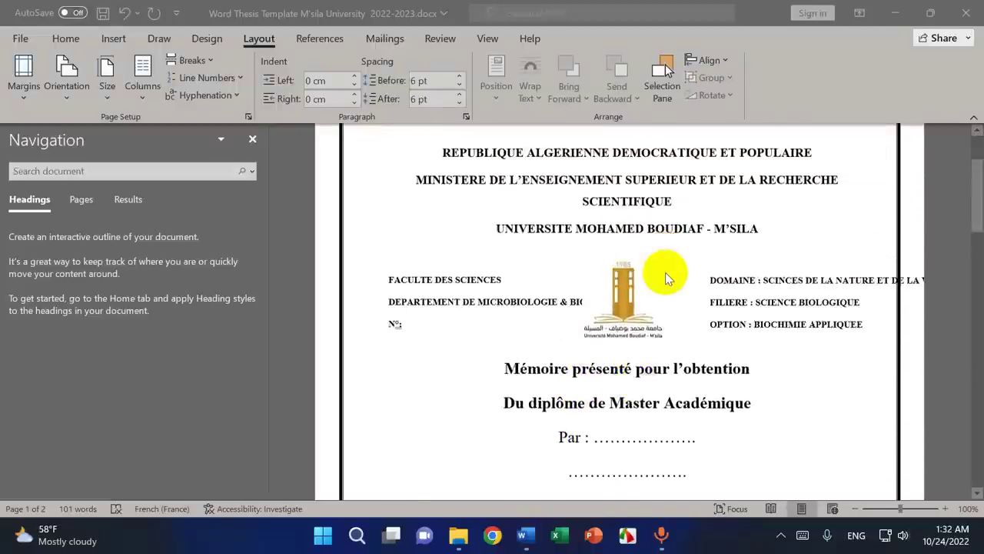
scroll(666, 273, "down", 10)
scroll(615, 269, "down", 3)
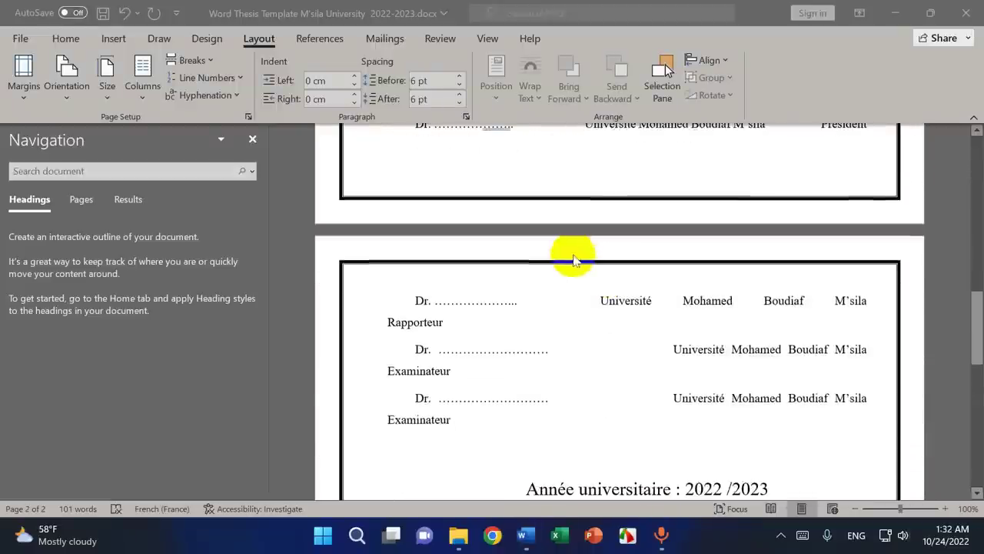
scroll(655, 374, "up", 8)
scroll(658, 375, "up", 6)
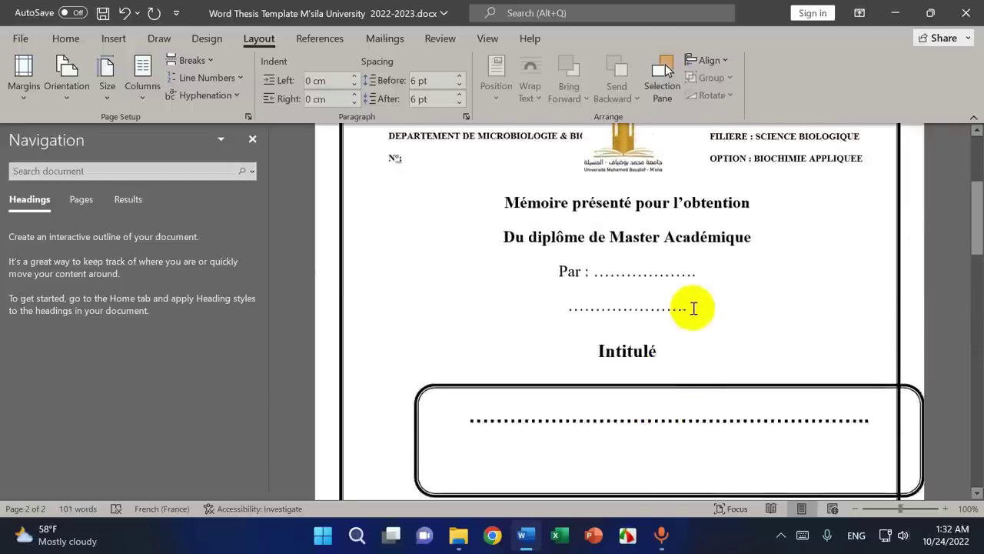
left_click(536, 283)
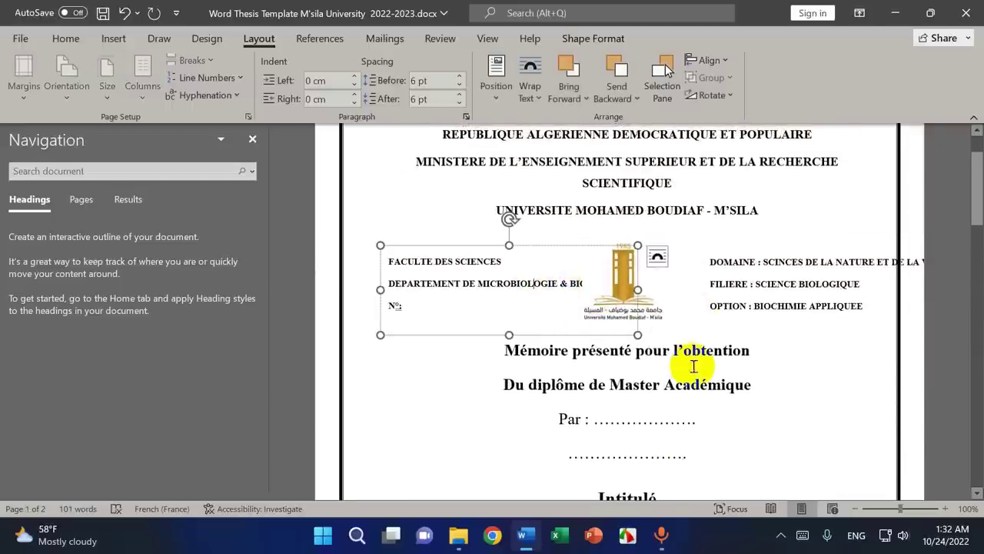
left_click(692, 366)
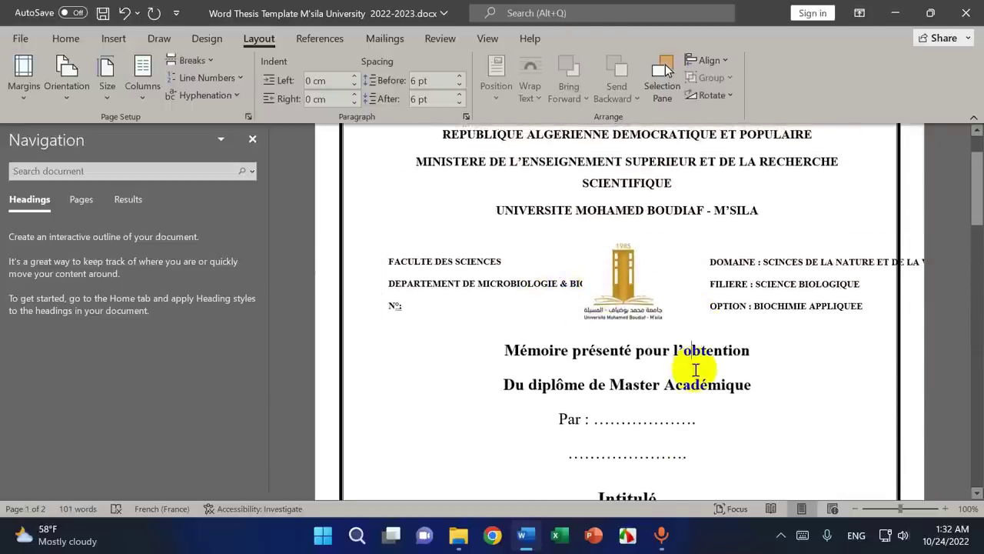
scroll(694, 369, "down", 4)
scroll(694, 370, "up", 6)
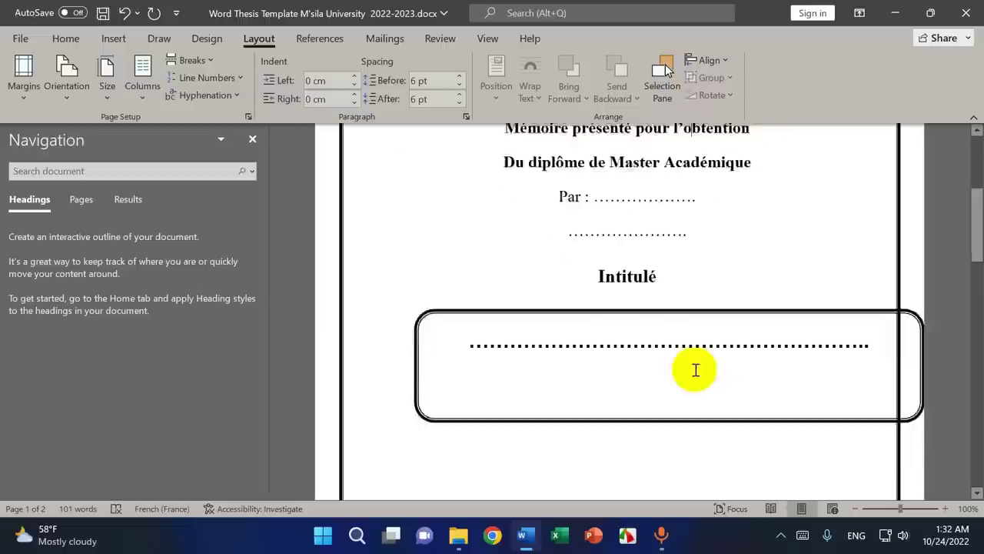
scroll(668, 324, "down", 8)
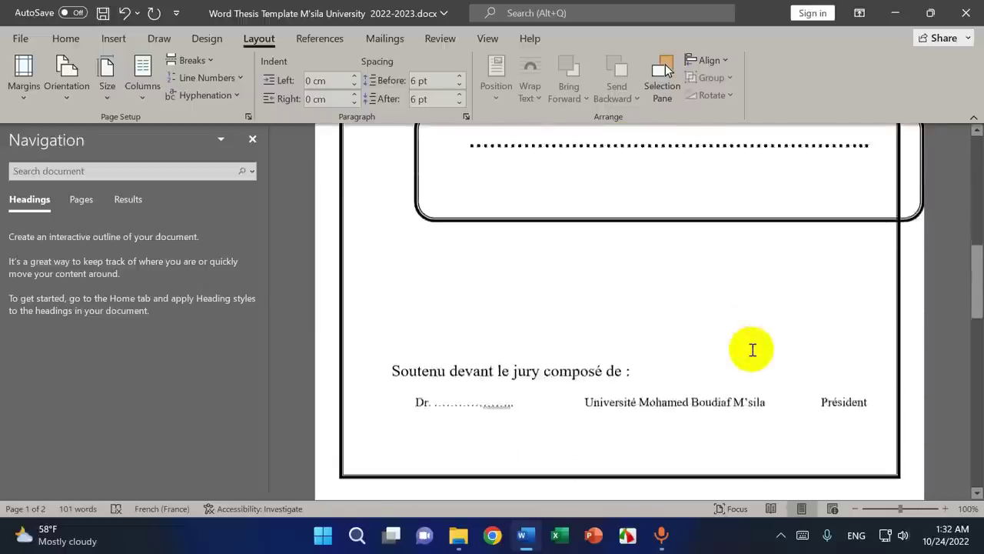
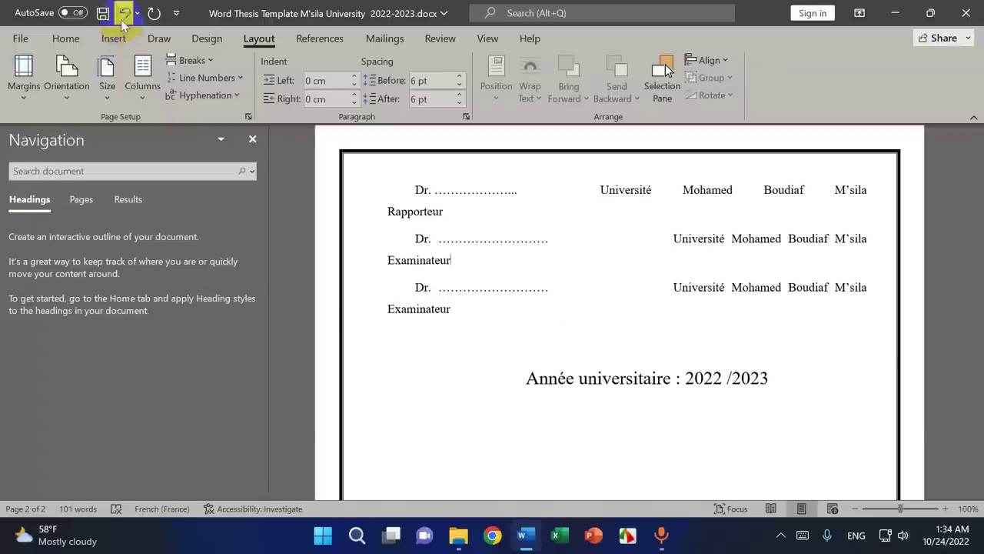
- Undo the page margin change on the cover page
left_click(124, 13)
scroll(593, 292, "down", 6)
scroll(596, 290, "down", 2)
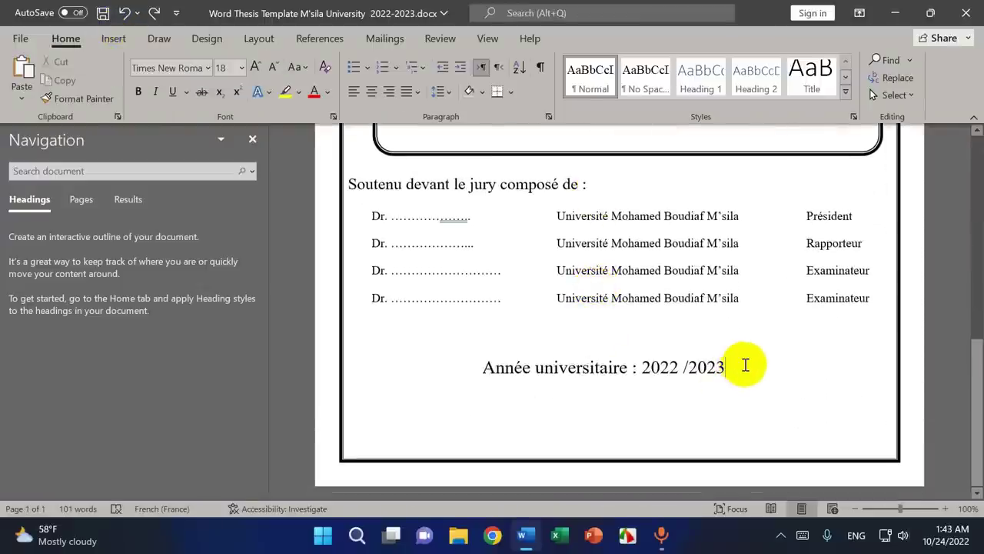
- Insert a Next Page section break after the Année universitaire line at the end of the cover page
scroll(746, 362, "up", 6)
scroll(746, 360, "down", 6)
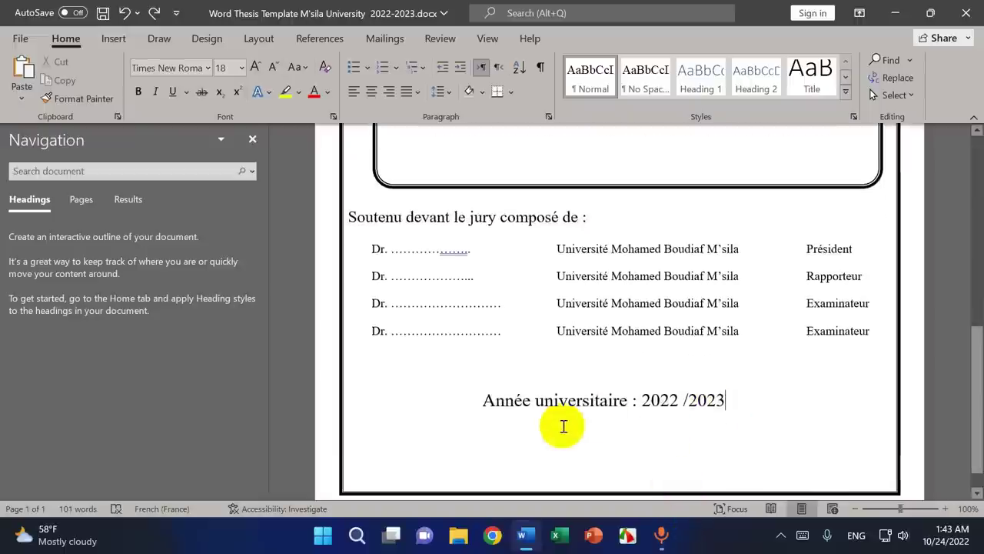
scroll(565, 423, "down", 1)
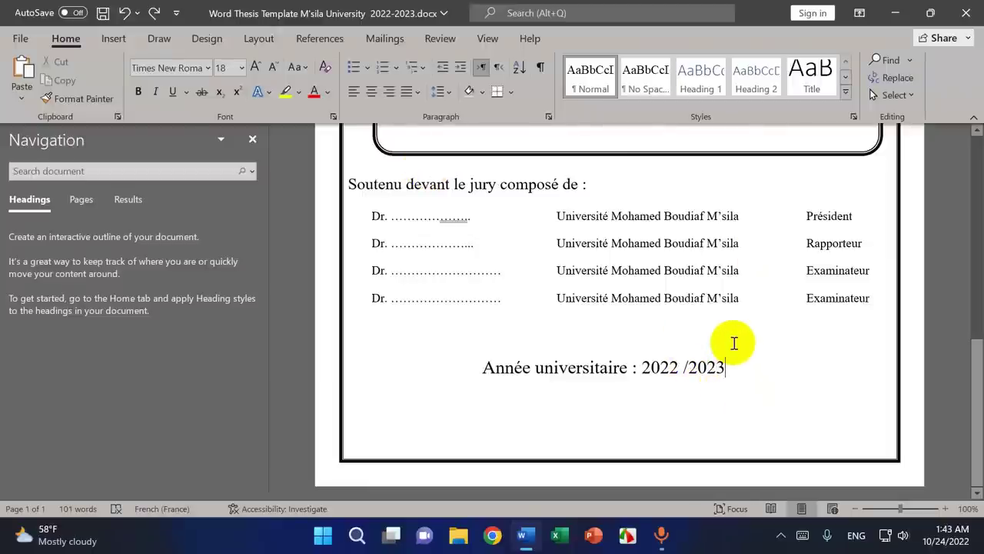
scroll(734, 343, "up", 8)
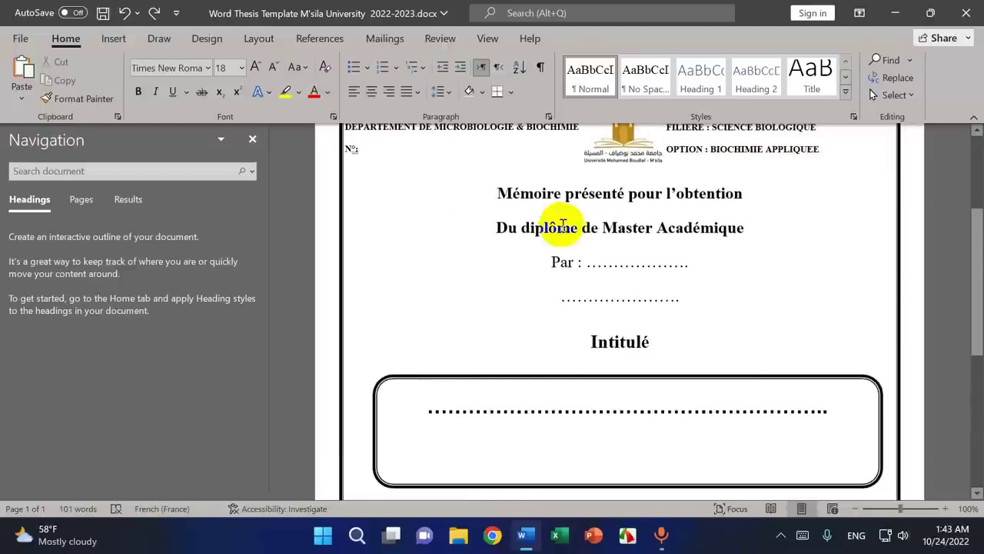
scroll(727, 346, "down", 8)
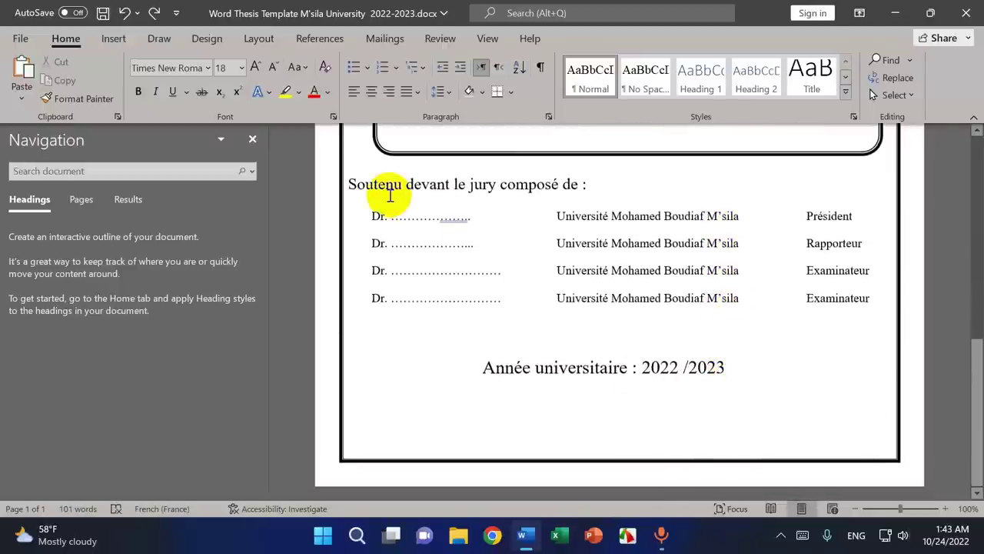
left_click(259, 40)
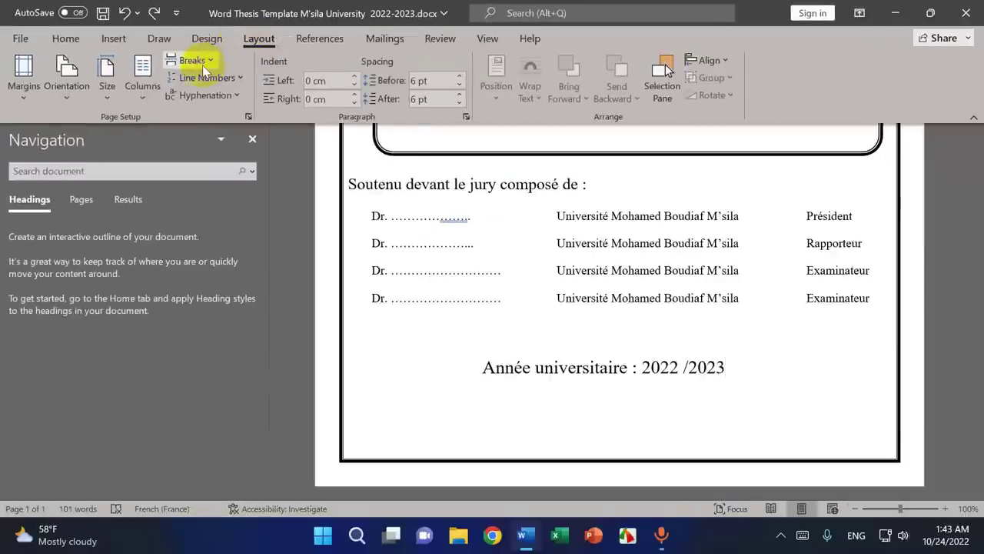
left_click(204, 66)
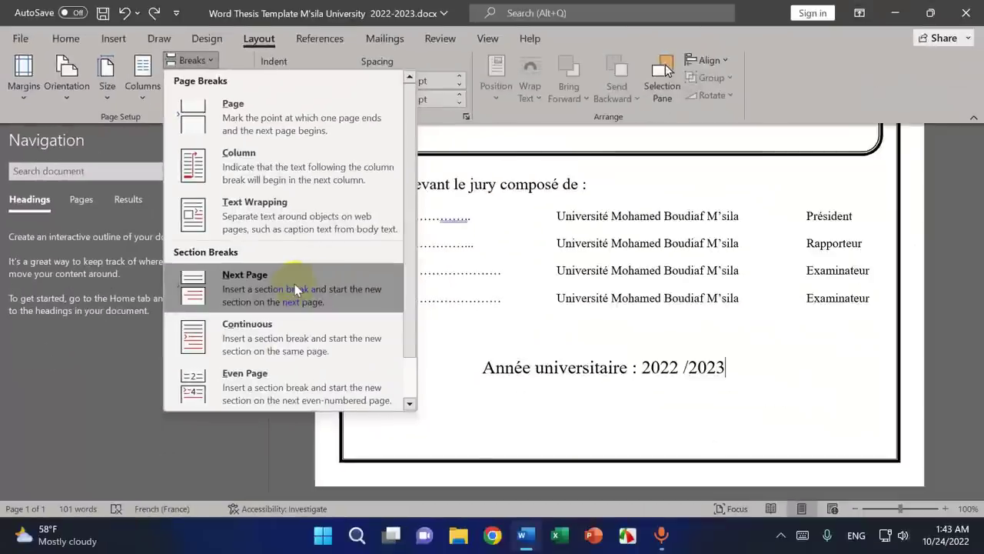
left_click(296, 290)
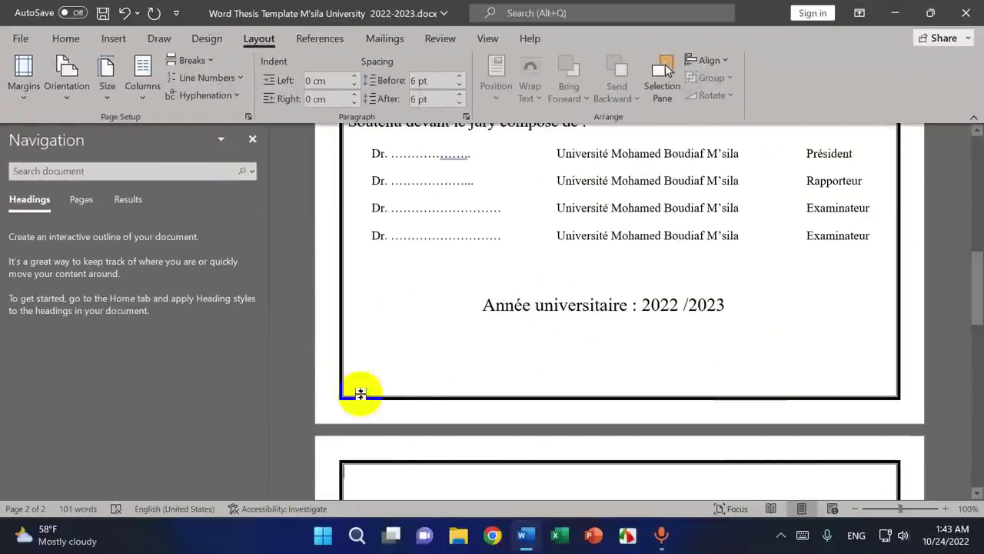
- Open the header and footer areas for editing and place the cursor in the Section 2 header on the second page
scroll(592, 355, "down", 3)
scroll(595, 352, "down", 1)
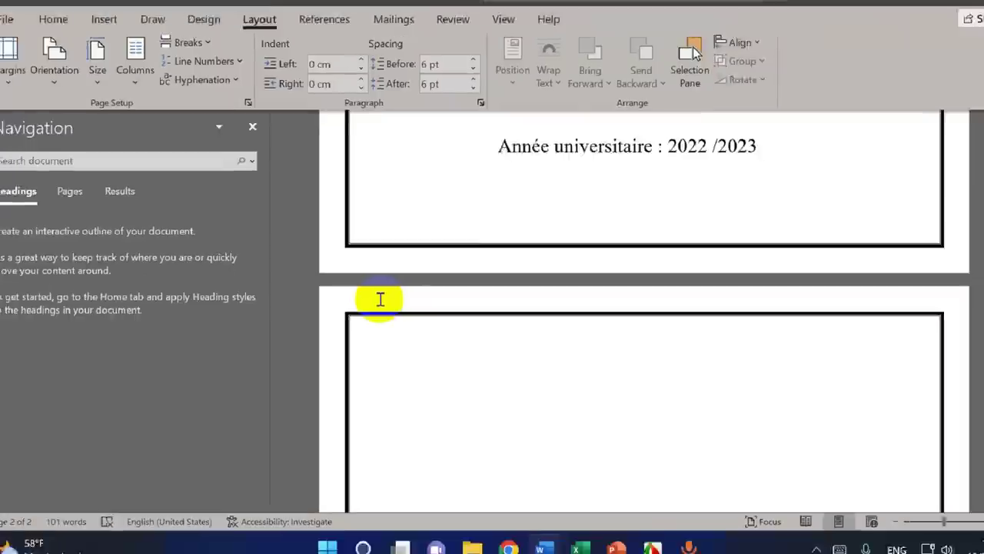
double_click(372, 301)
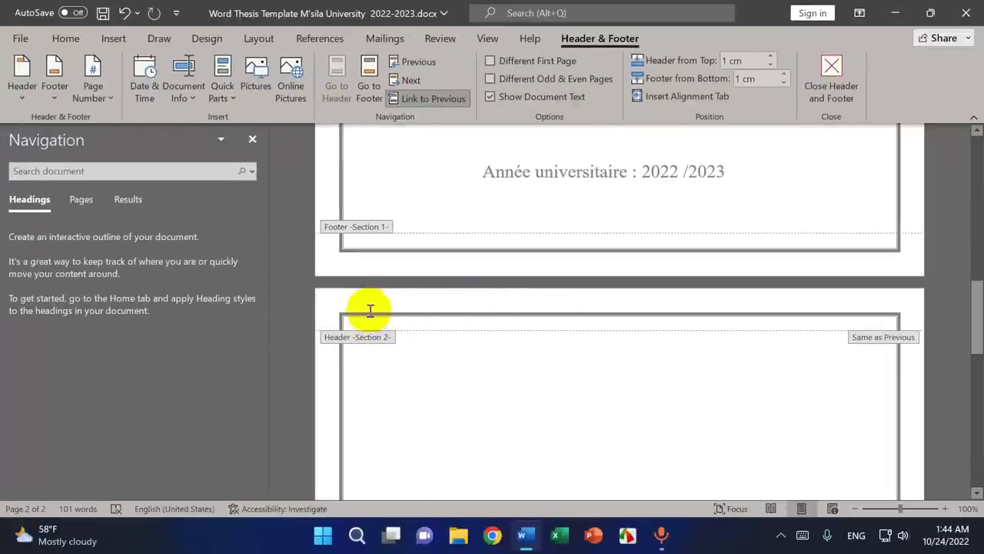
left_click(385, 242)
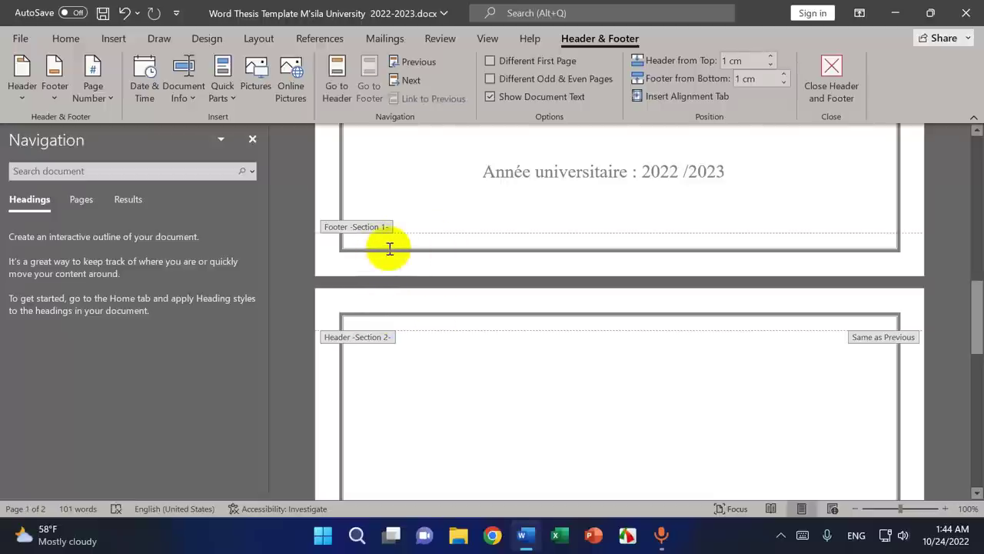
left_click(370, 321)
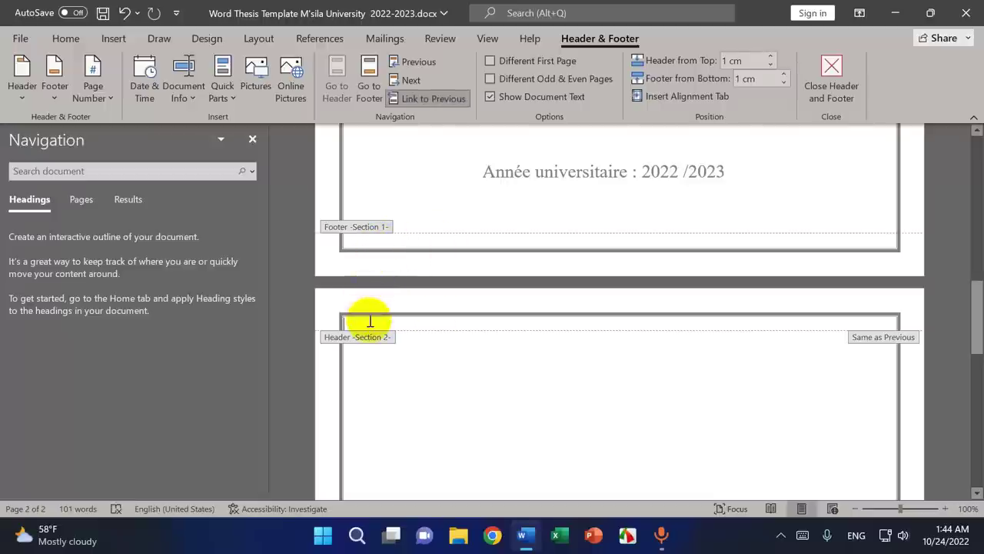
- Examine the header and footer section labels on both pages and how Section 2 is linked to the cover page's section
scroll(430, 338, "down", 3)
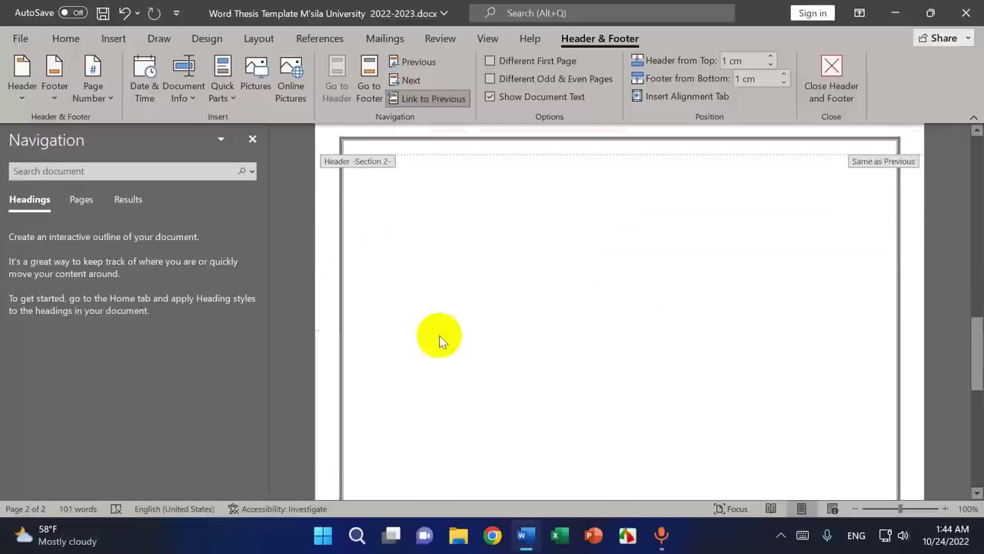
scroll(440, 341, "up", 3)
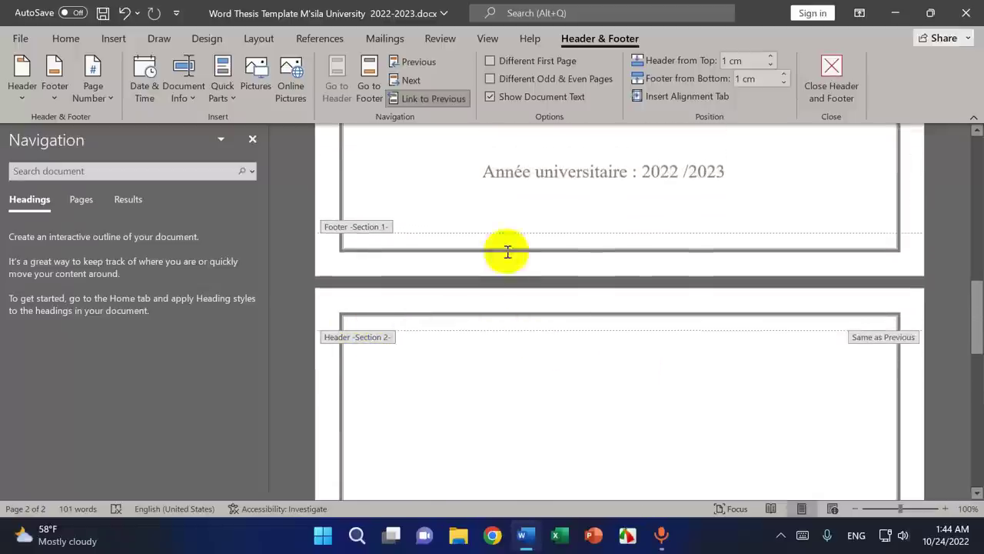
scroll(507, 252, "up", 3)
scroll(461, 377, "down", 3)
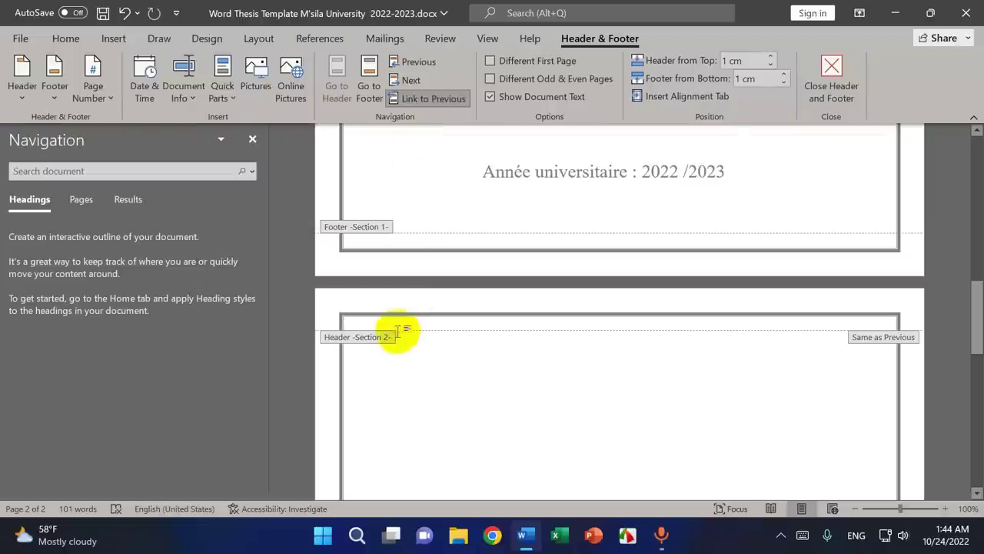
scroll(488, 369, "up", 3)
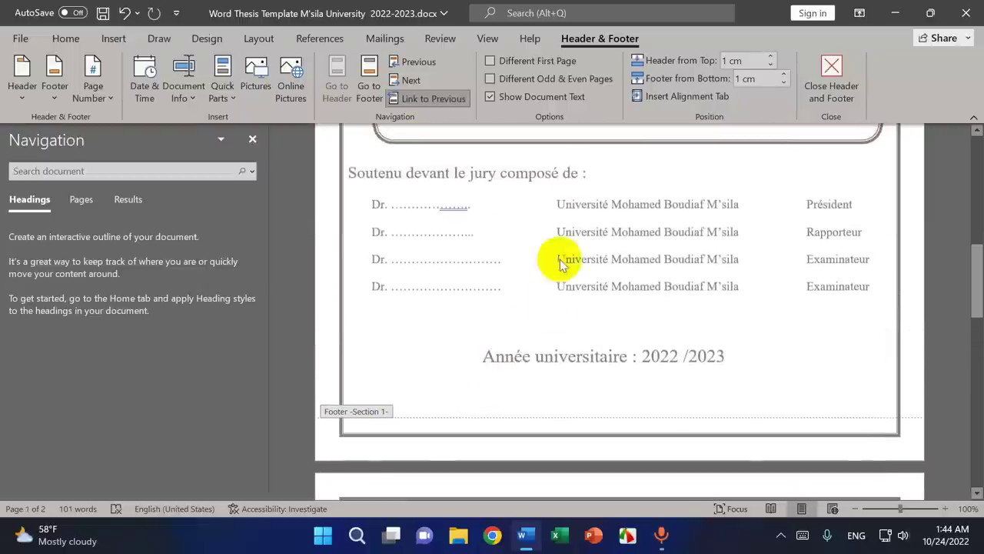
scroll(572, 241, "down", 3)
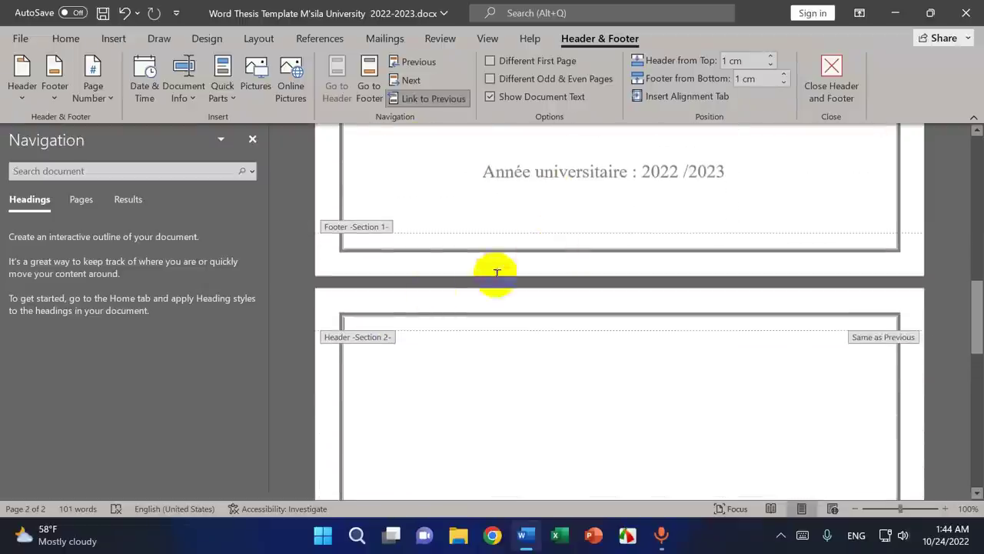
scroll(391, 347, "down", 5)
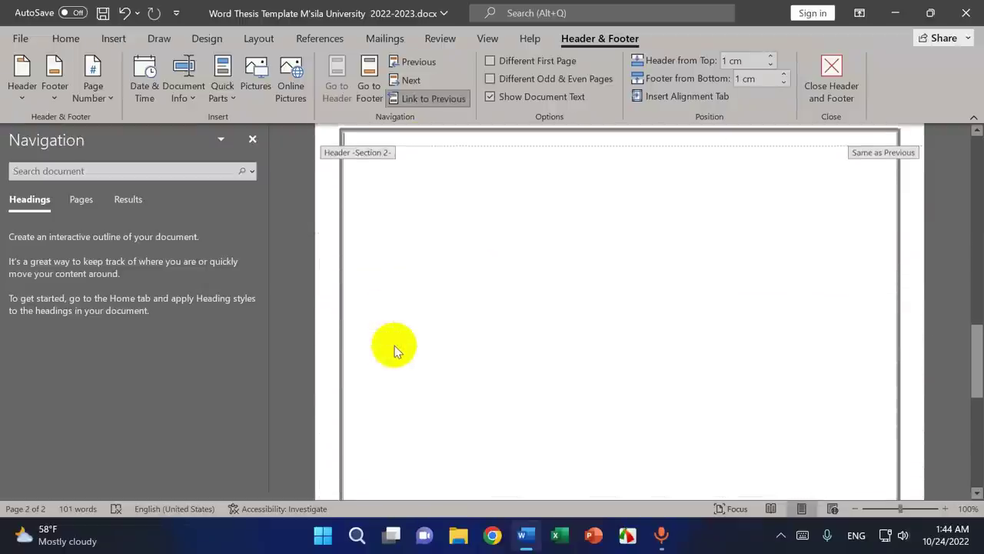
scroll(394, 348, "down", 2)
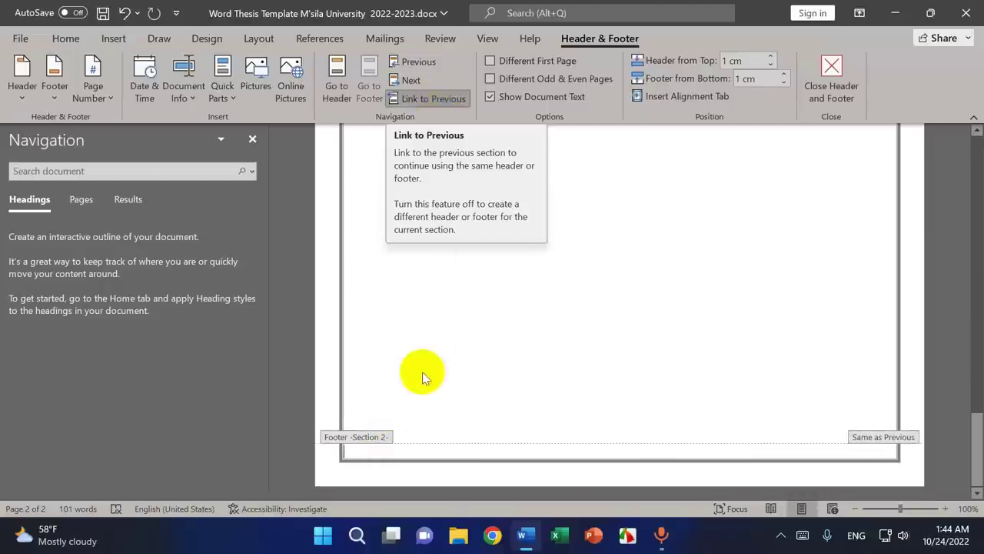
scroll(414, 404, "up", 2)
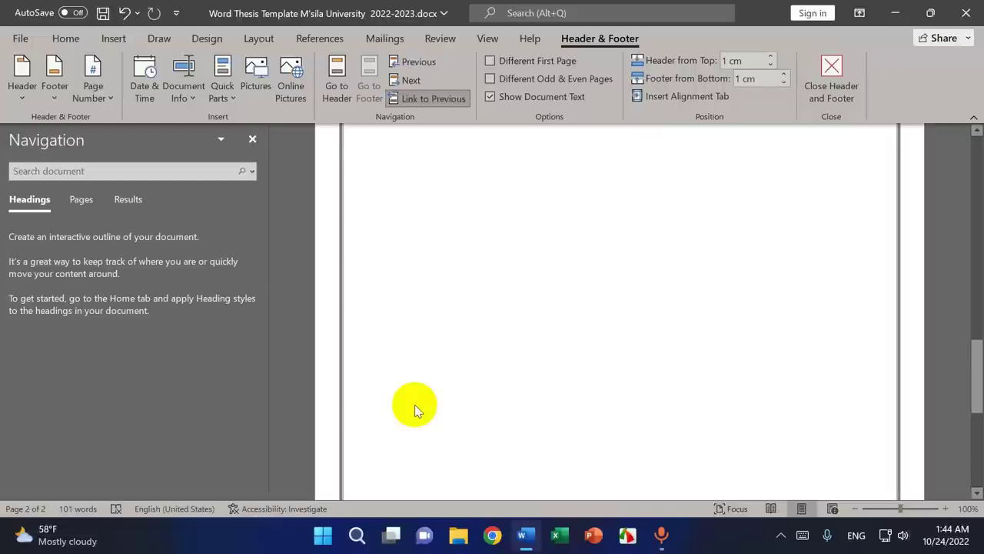
scroll(415, 404, "up", 5)
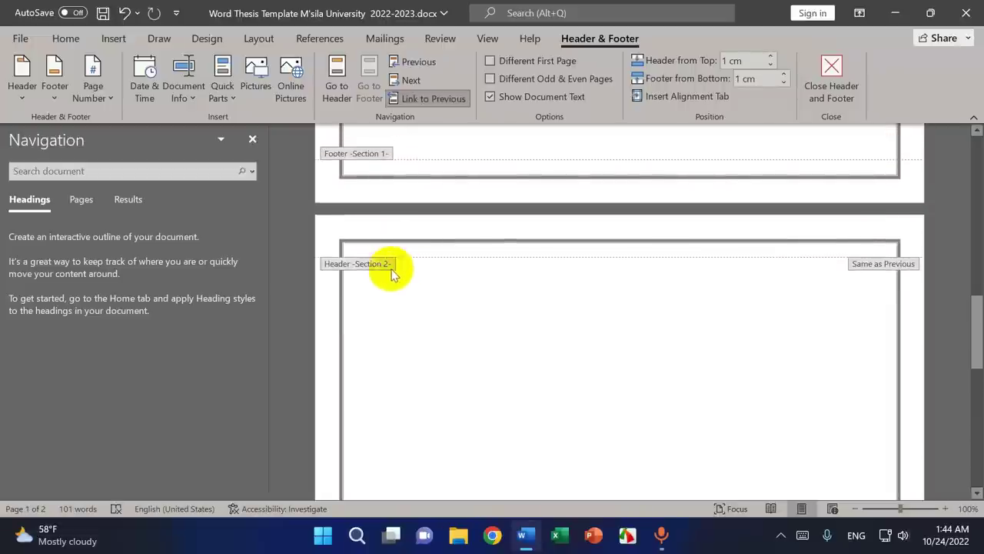
scroll(538, 397, "up", 4)
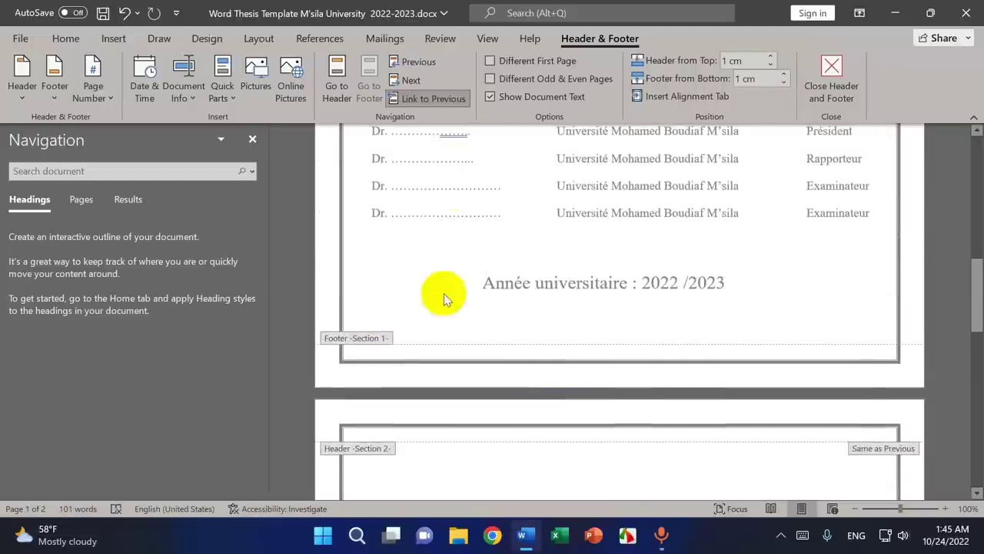
scroll(442, 299, "down", 10)
scroll(444, 306, "down", 1)
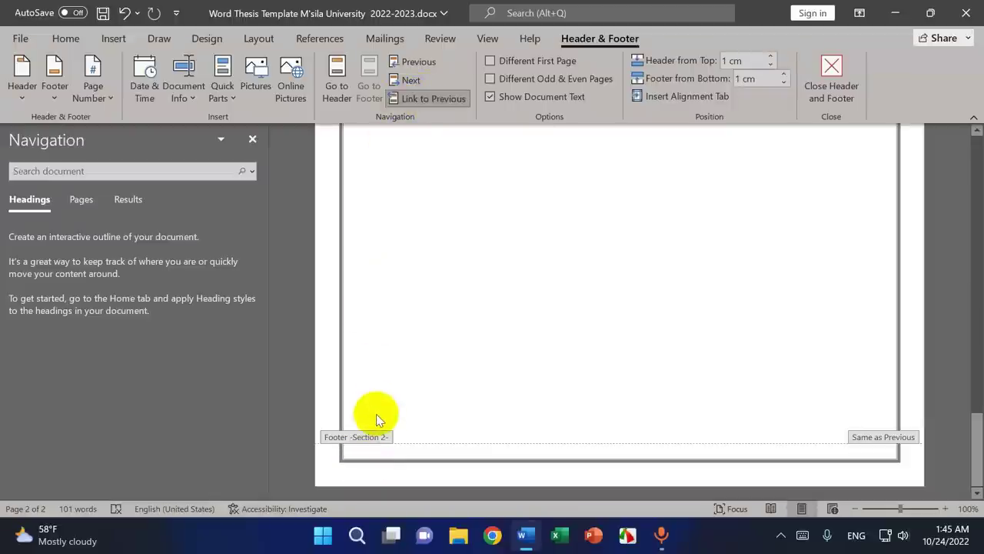
scroll(392, 441, "up", 1)
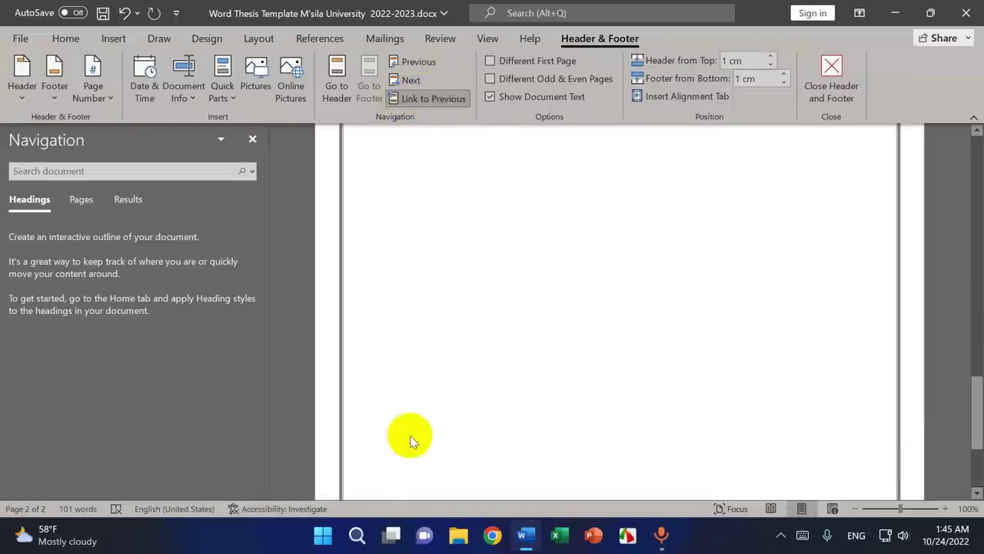
scroll(409, 435, "up", 5)
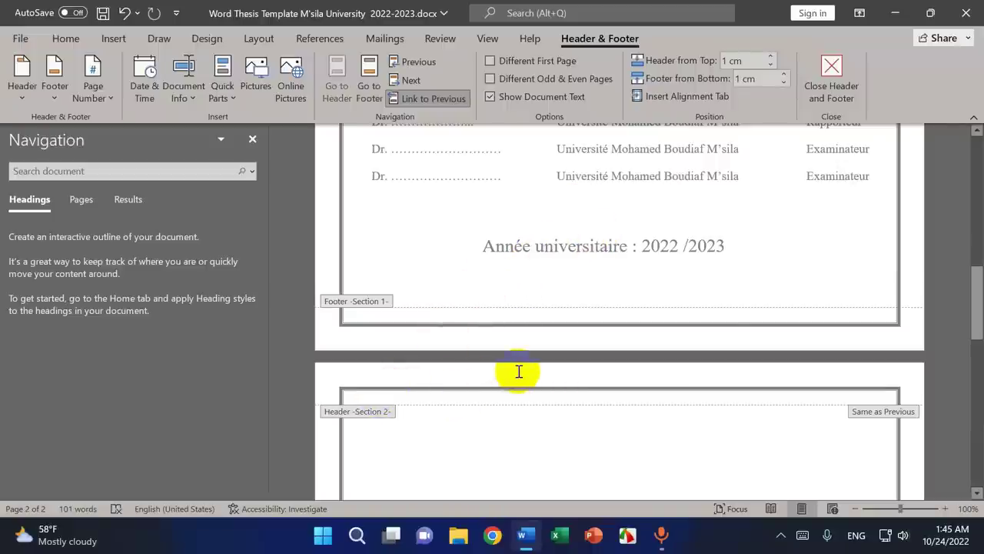
scroll(458, 373, "down", 3)
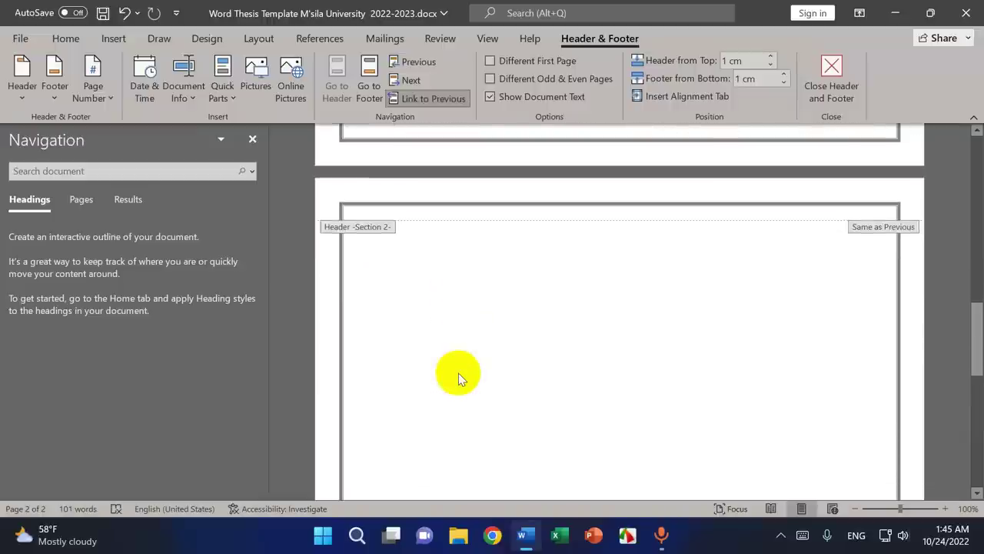
scroll(458, 373, "down", 3)
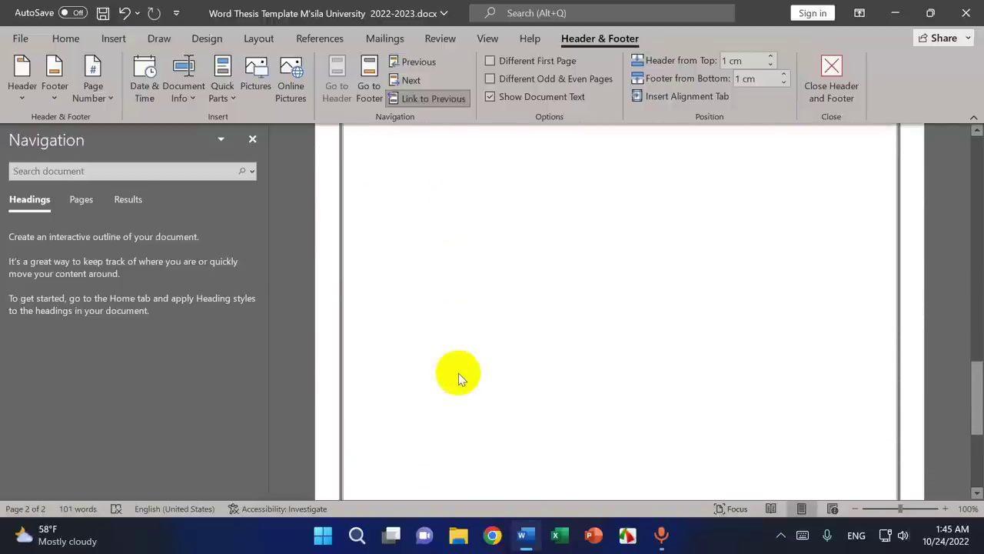
scroll(458, 373, "down", 3)
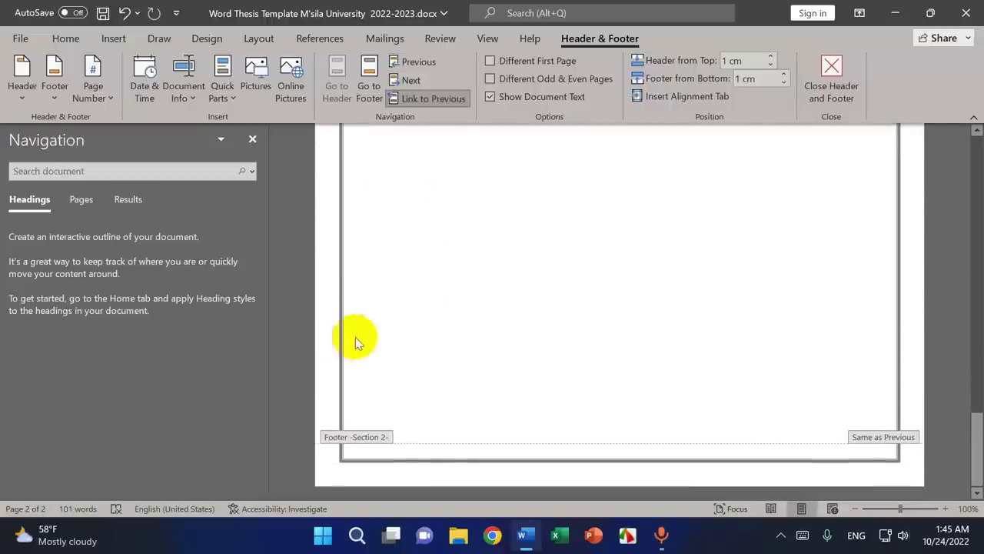
scroll(559, 342, "up", 1)
scroll(560, 342, "up", 5)
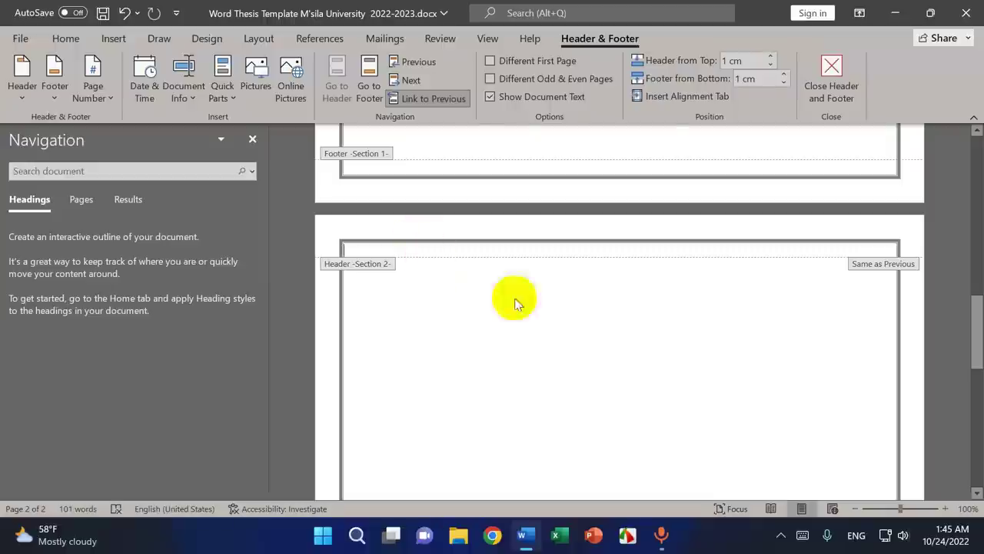
scroll(515, 301, "up", 5)
scroll(597, 265, "up", 5)
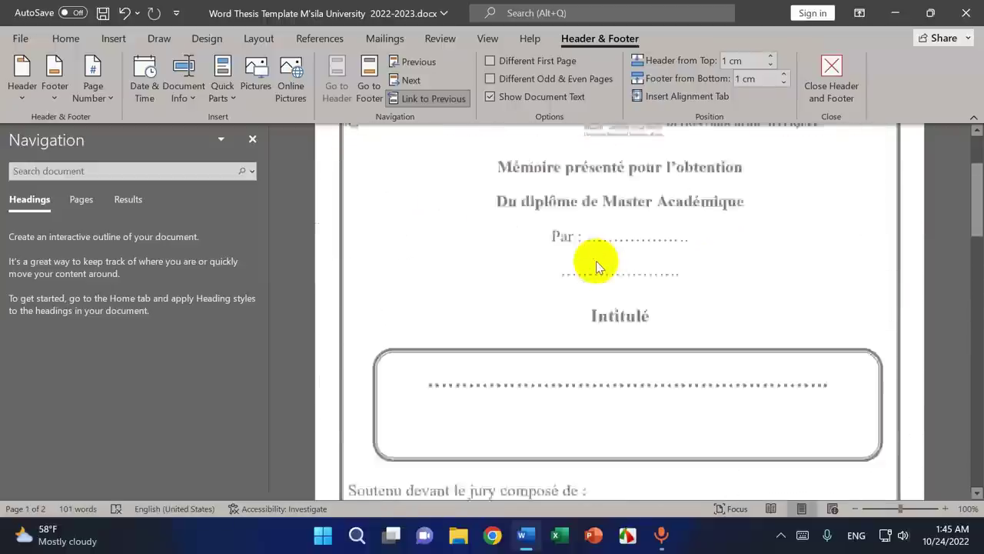
- Turn off Link to Previous for the Section 2 header on the second page
scroll(597, 265, "down", 2)
scroll(597, 265, "down", 7)
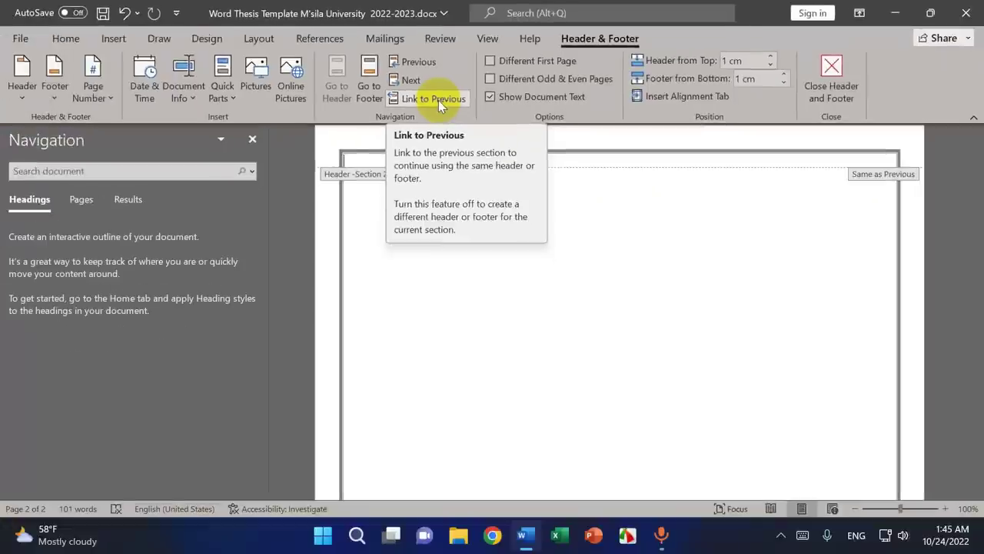
left_click(492, 201)
- Turn off Link to Previous for the Section 2 footer at the end of the second page
scroll(635, 527, "down", 1)
scroll(509, 263, "down", 2)
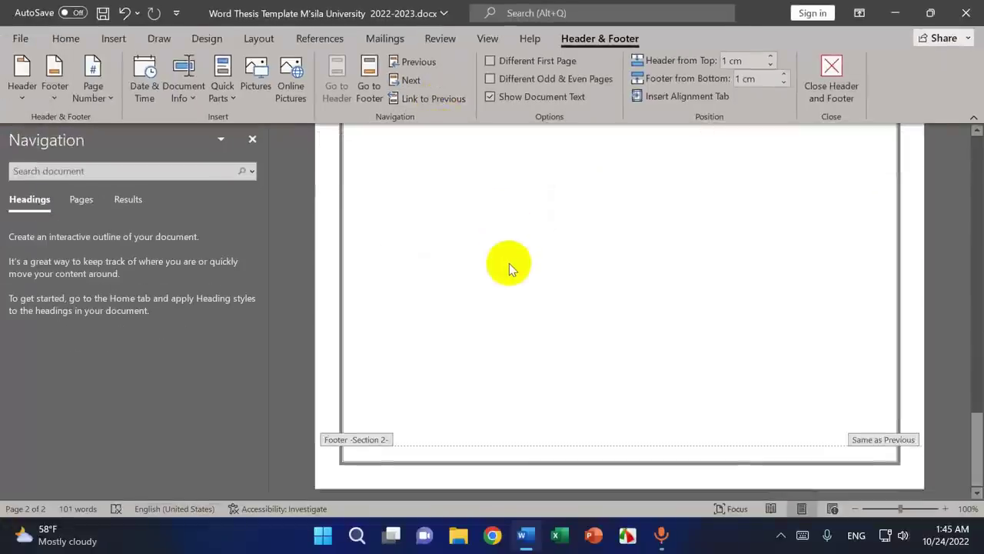
left_click(357, 449)
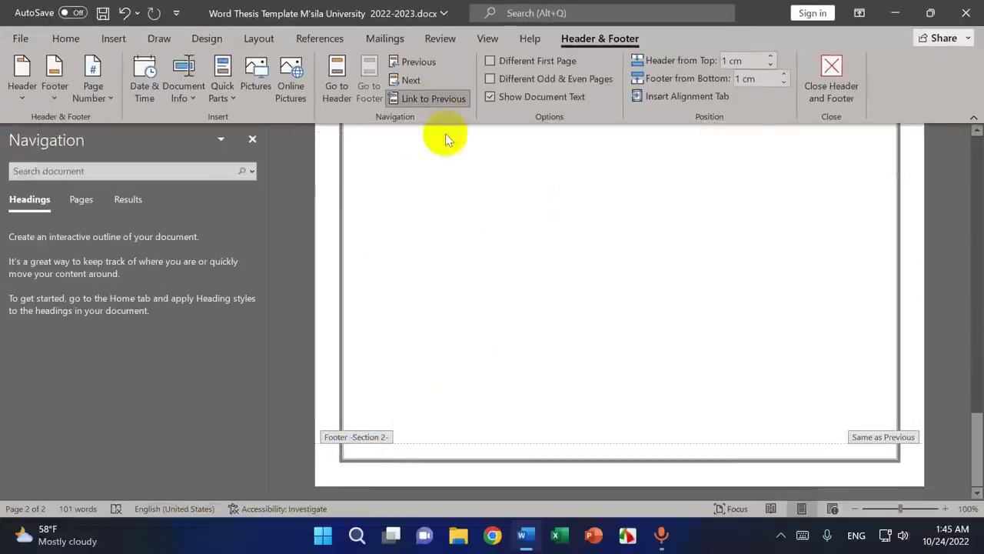
left_click(437, 100)
- Close header and footer editing and return the cursor to the body text of the second page
scroll(486, 348, "up", 1)
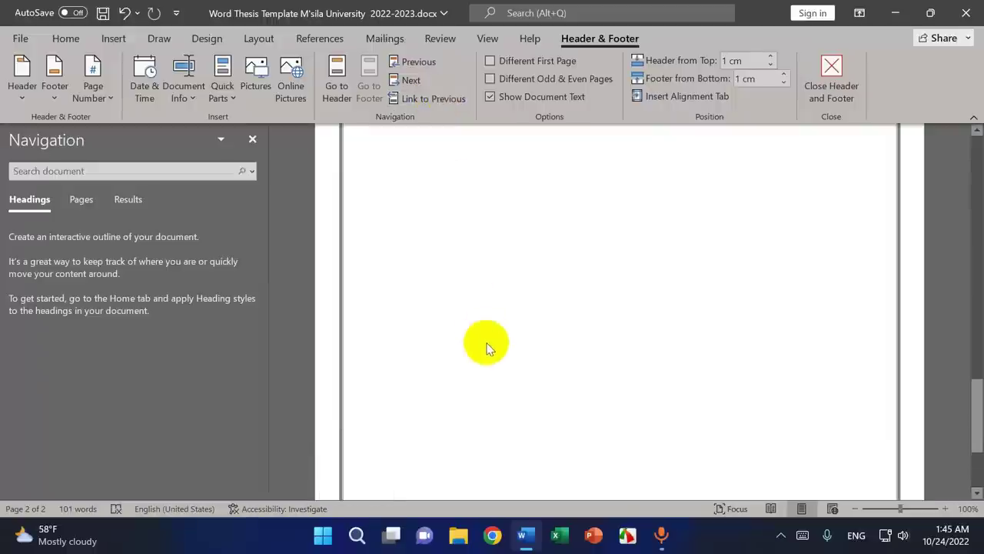
scroll(486, 346, "up", 3)
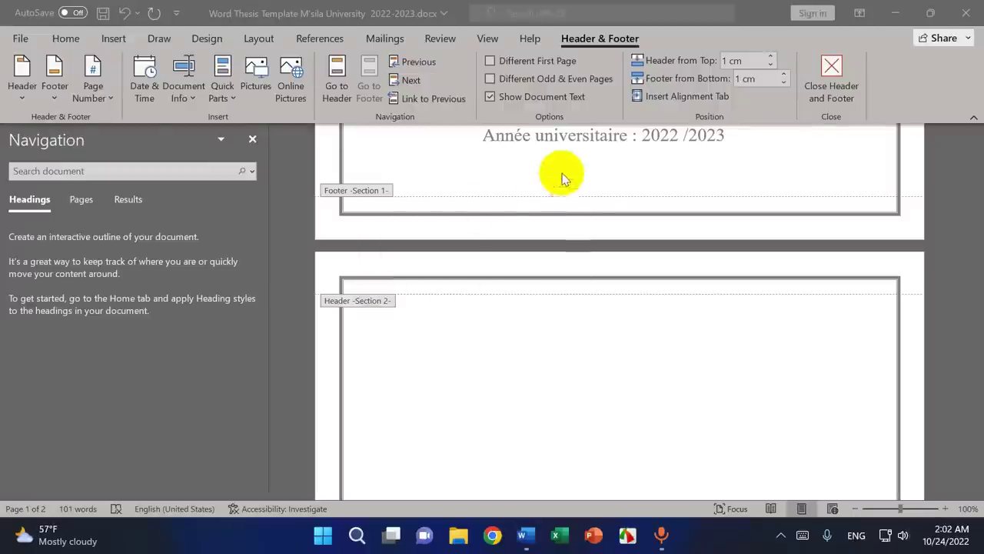
scroll(591, 311, "up", 5)
scroll(450, 303, "down", 5)
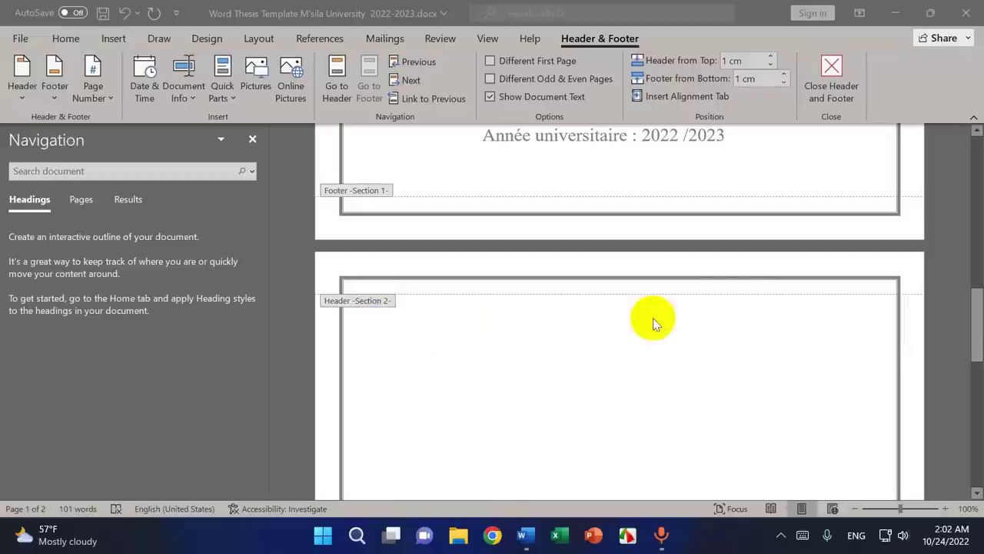
double_click(358, 313)
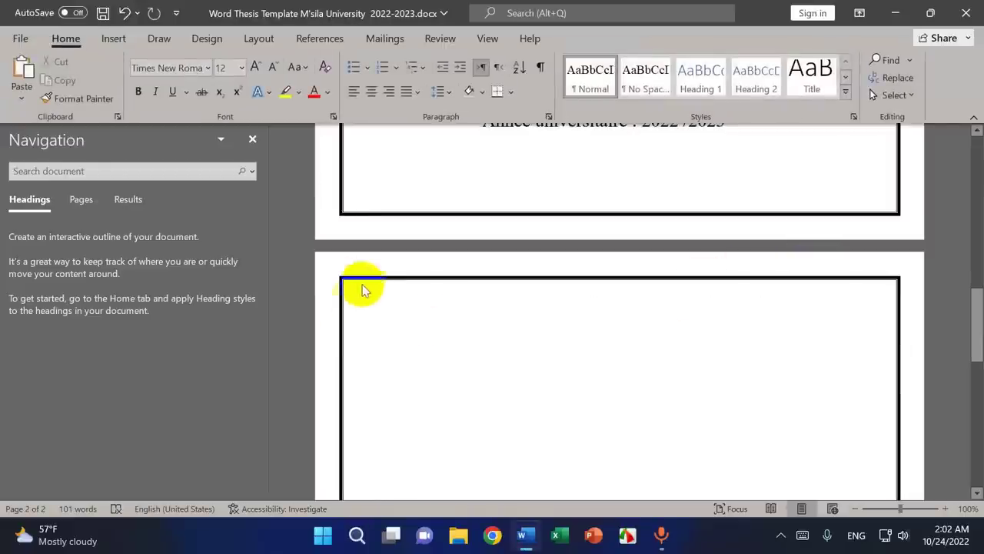
double_click(373, 264)
double_click(353, 315)
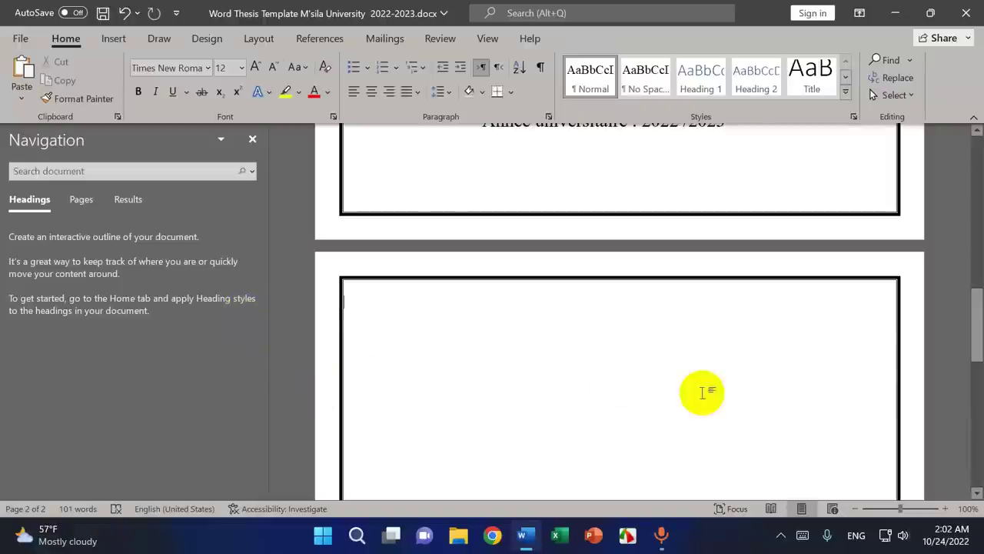
- Remove the page border from the second page by setting it to None for this section only
scroll(714, 392, "up", 5)
scroll(599, 329, "down", 12)
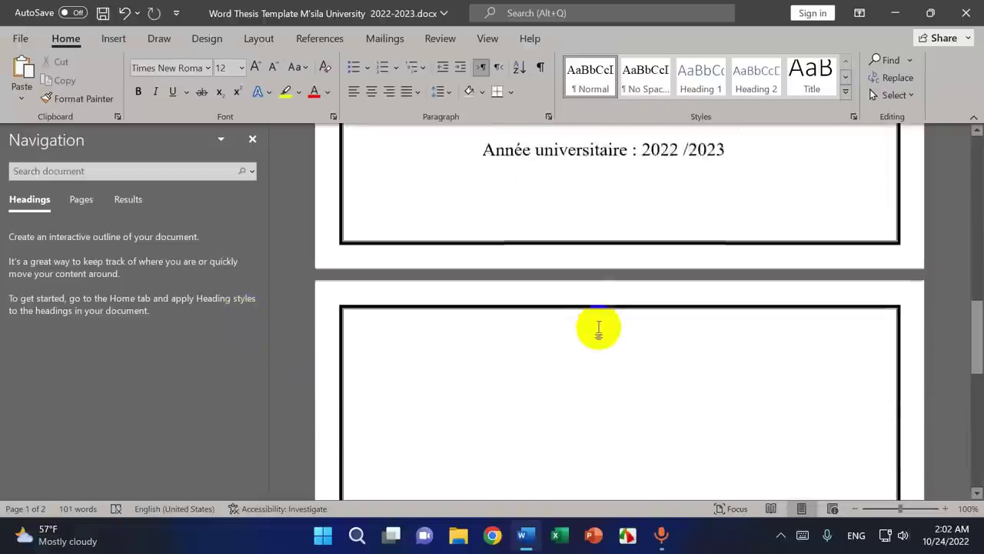
scroll(435, 238, "up", 3)
left_click(346, 266)
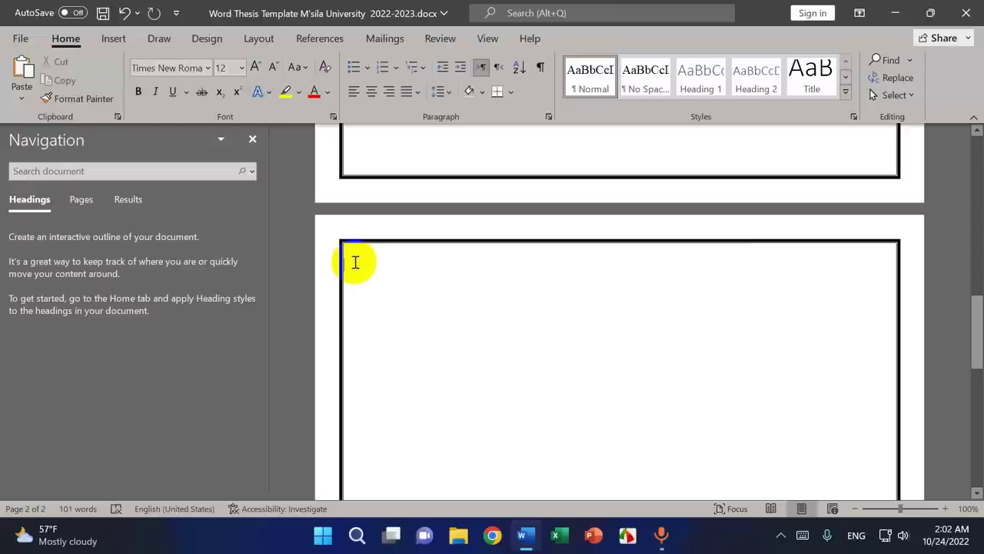
left_click(208, 40)
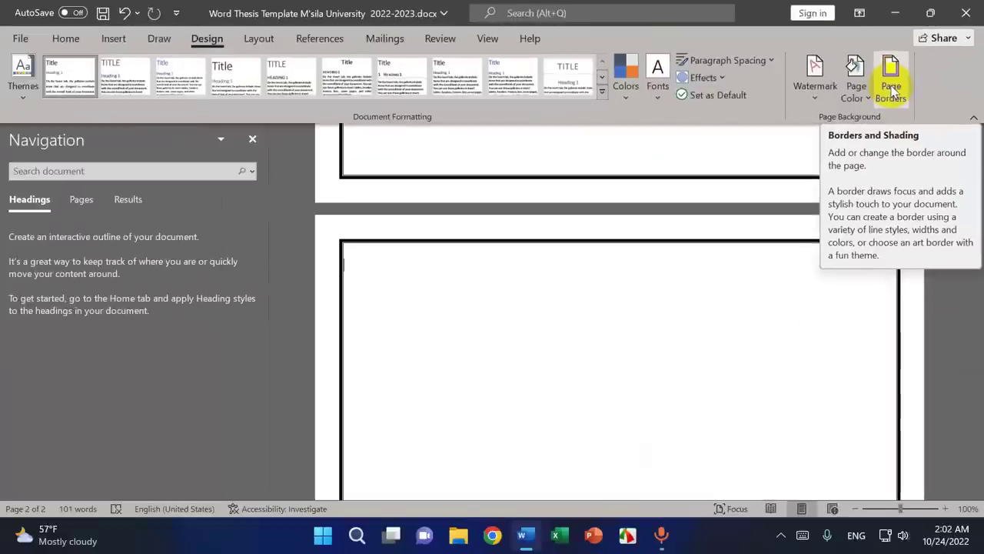
left_click(797, 172)
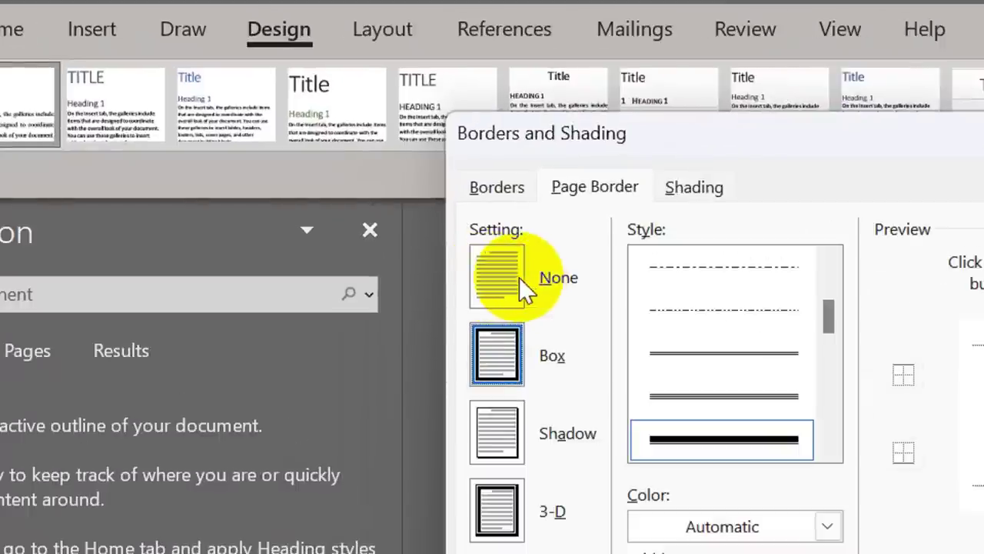
left_click(325, 162)
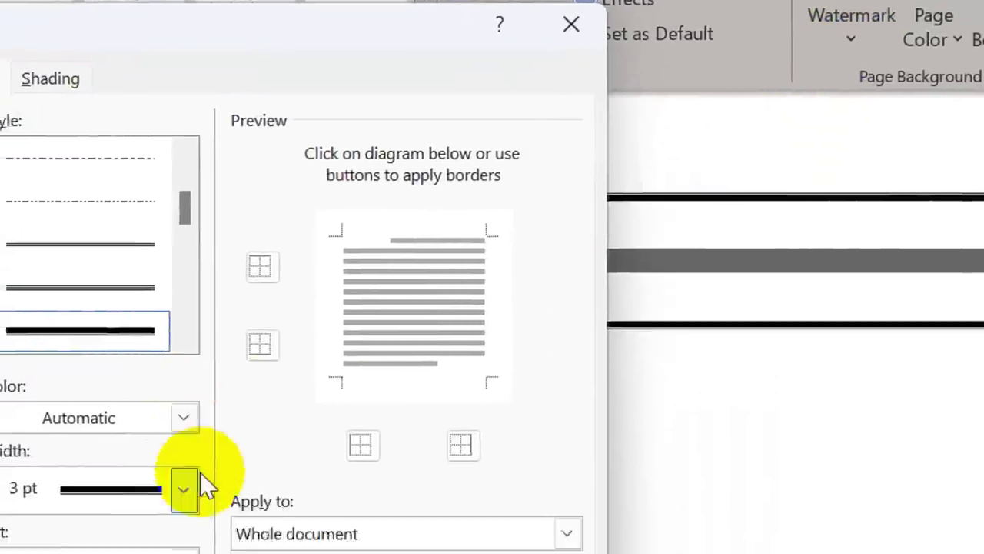
left_click(566, 534)
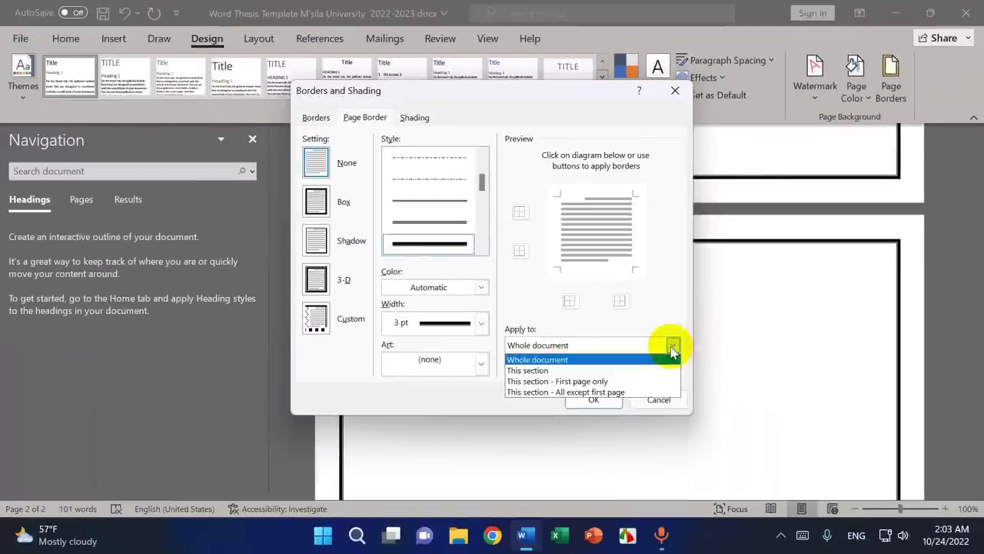
left_click(536, 370)
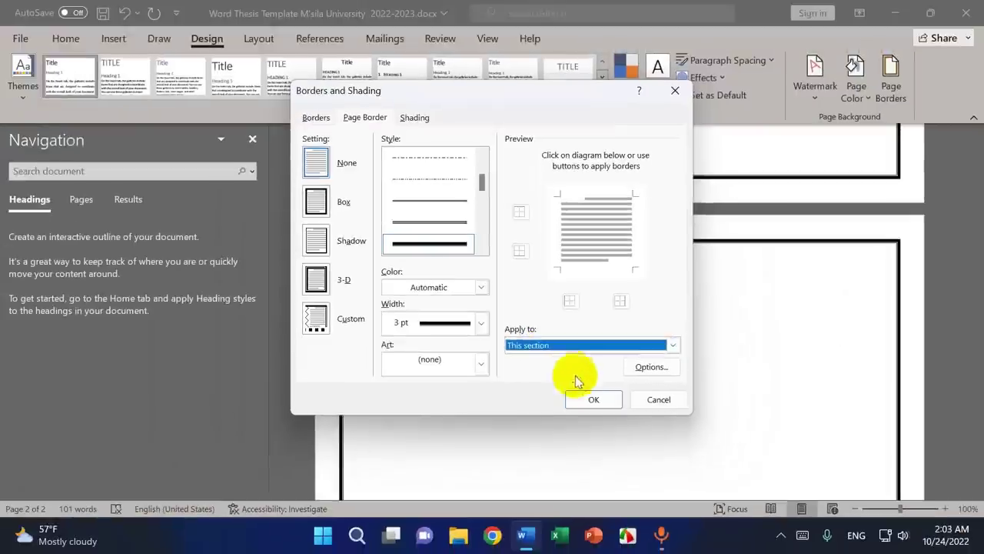
left_click(593, 399)
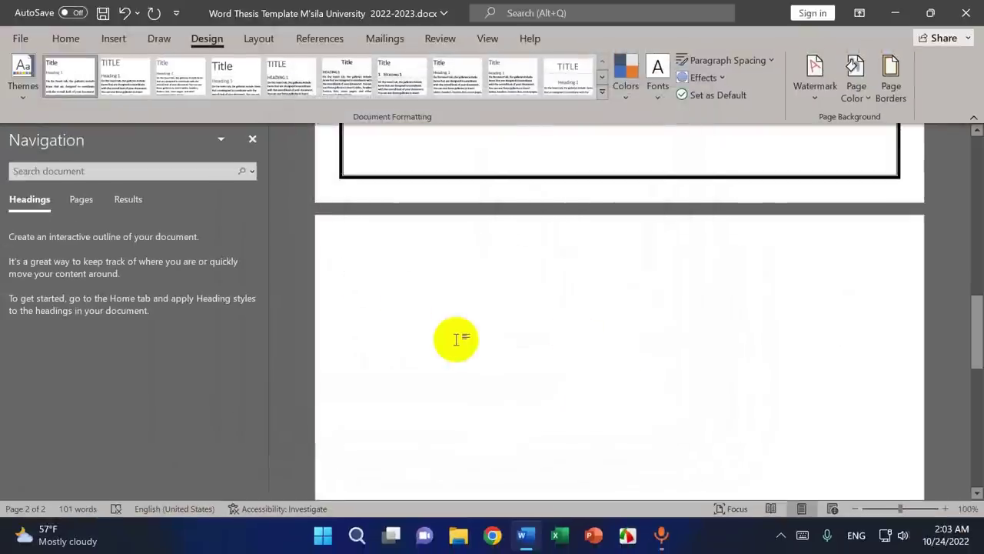
- Compare the page borders at the end of the cover page and on the second page
scroll(626, 345, "up", 4)
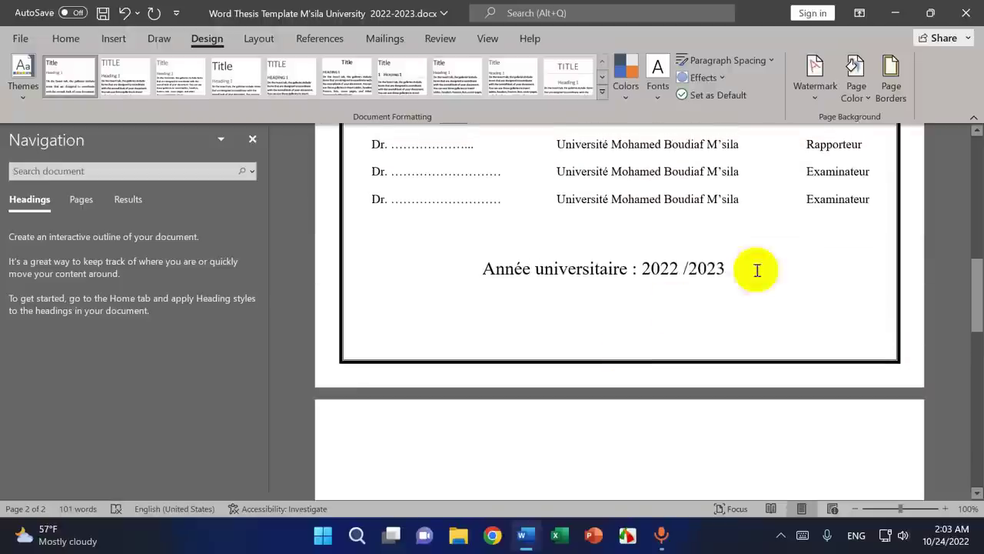
scroll(871, 287, "up", 4)
scroll(536, 264, "down", 4)
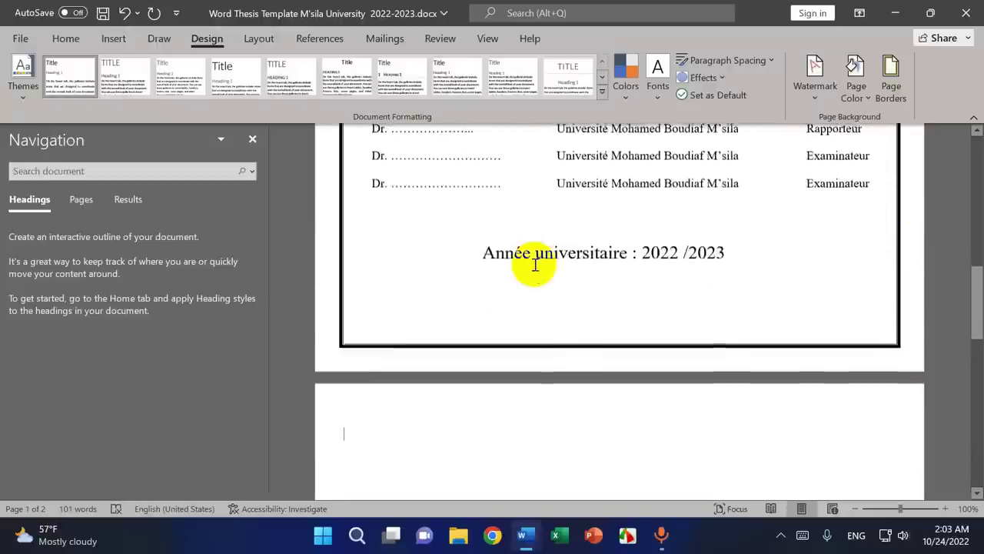
scroll(536, 263, "down", 3)
scroll(534, 265, "up", 4)
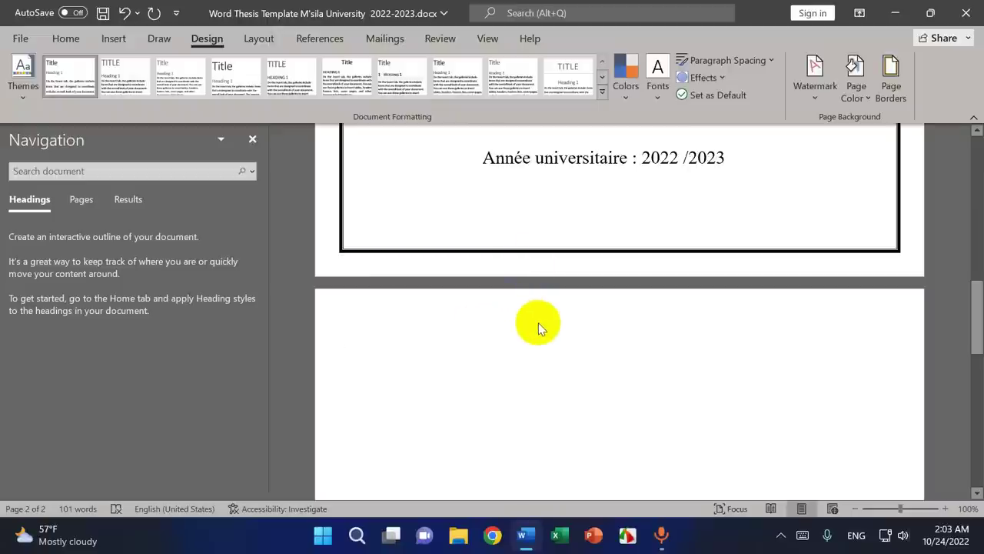
scroll(538, 323, "up", 2)
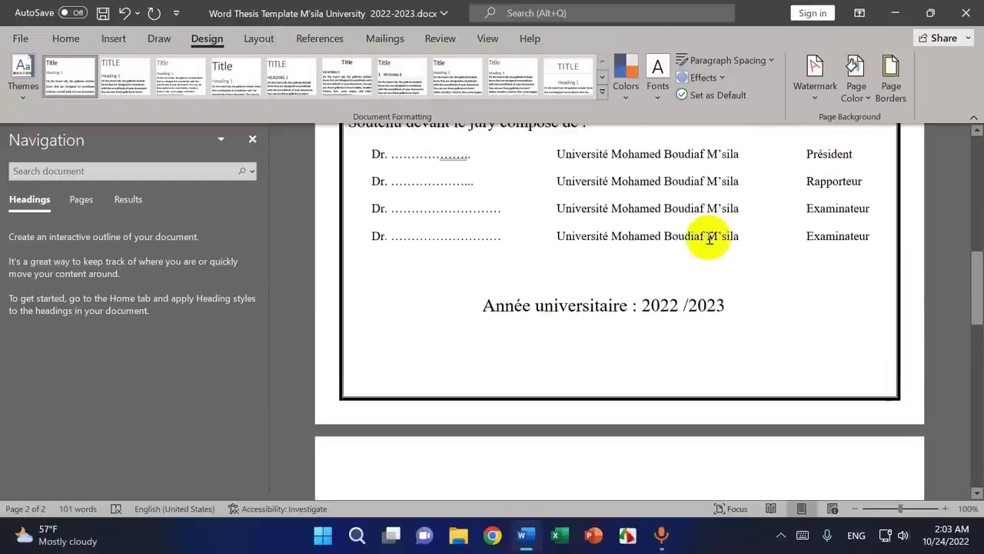
left_click(721, 218)
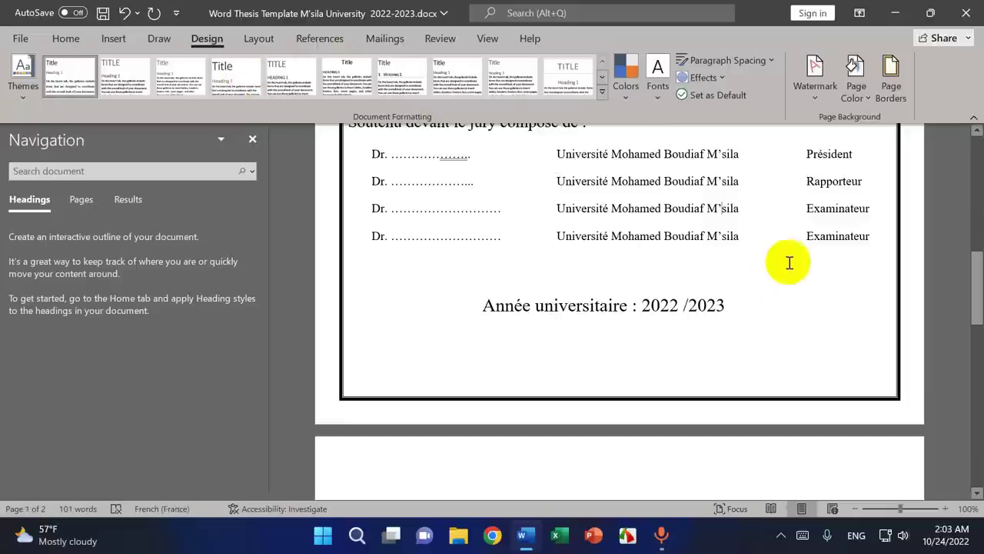
- Set the second page's section margins to 2 cm top, bottom and right, and 2.5 cm left
scroll(456, 359, "down", 5)
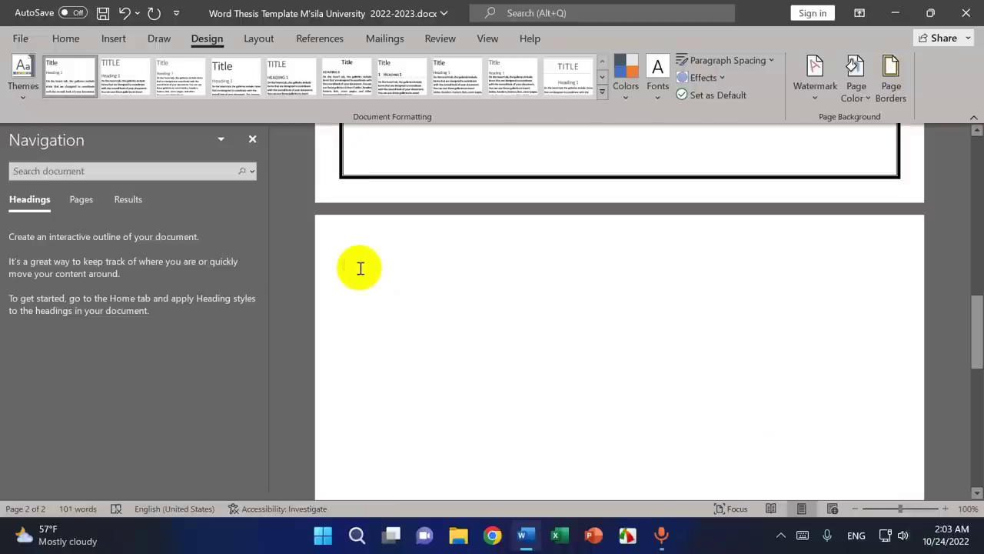
left_click(254, 44)
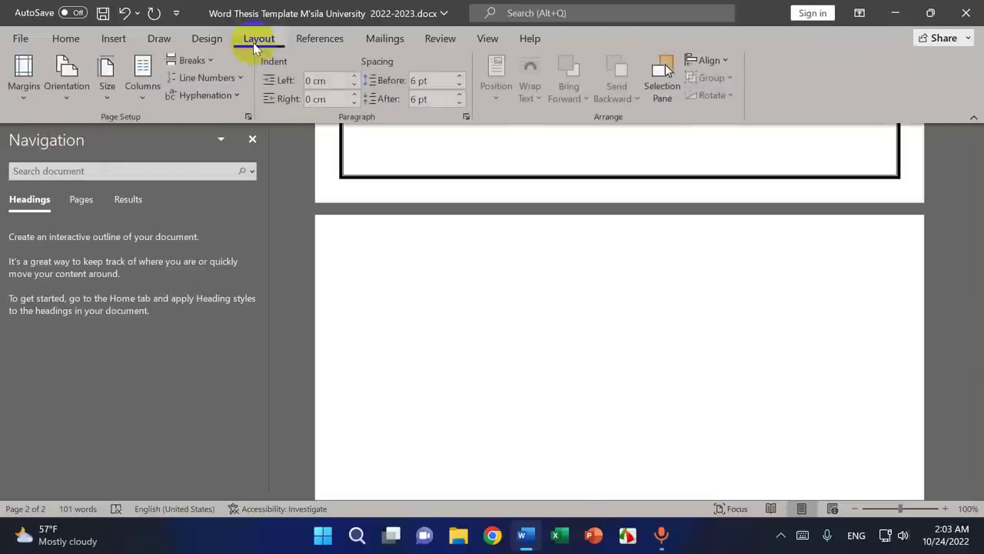
left_click(16, 98)
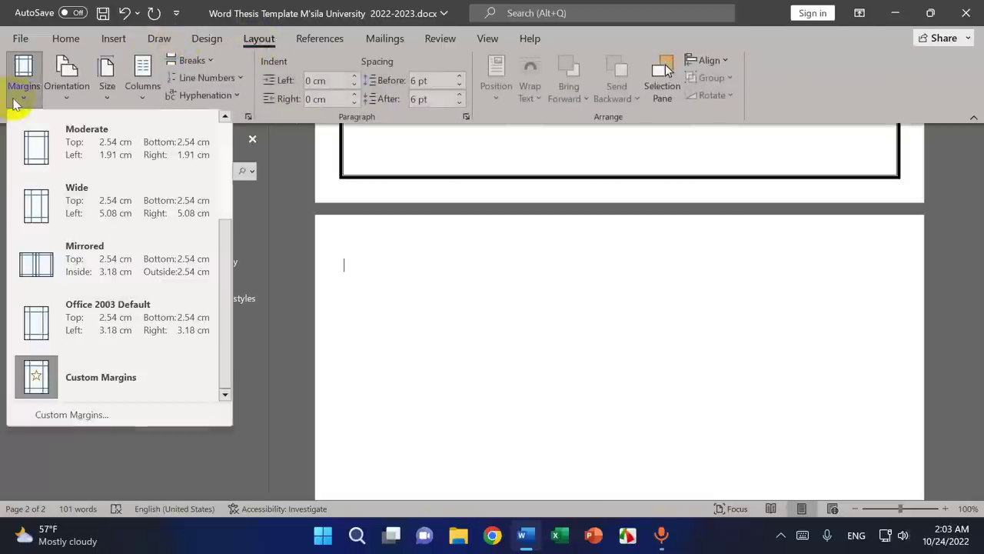
left_click(51, 414)
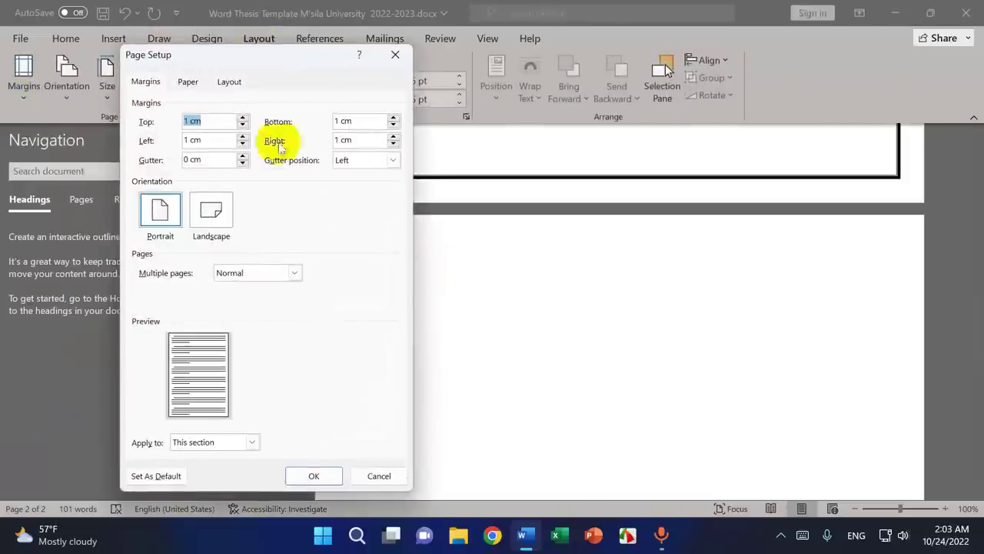
left_click_drag(226, 52, 688, 102)
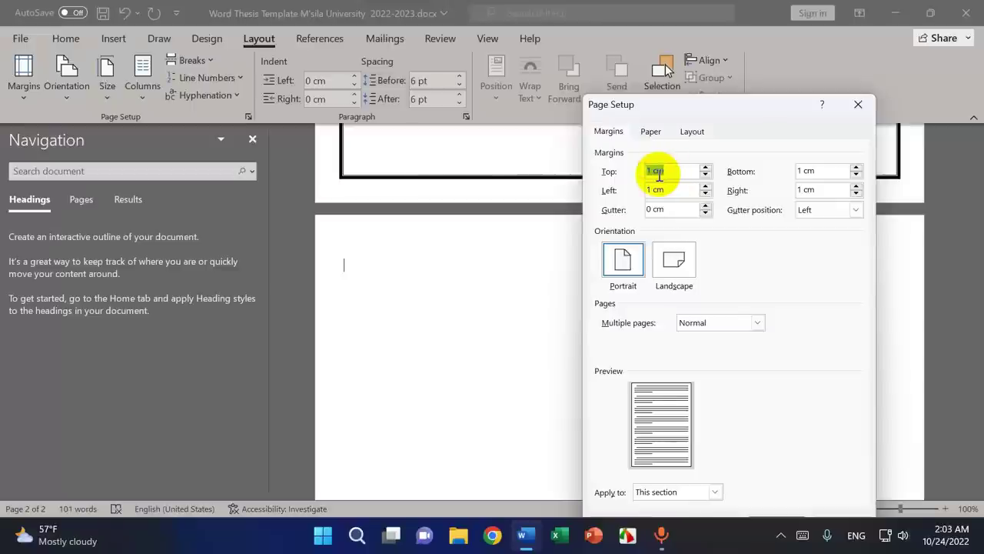
type("2")
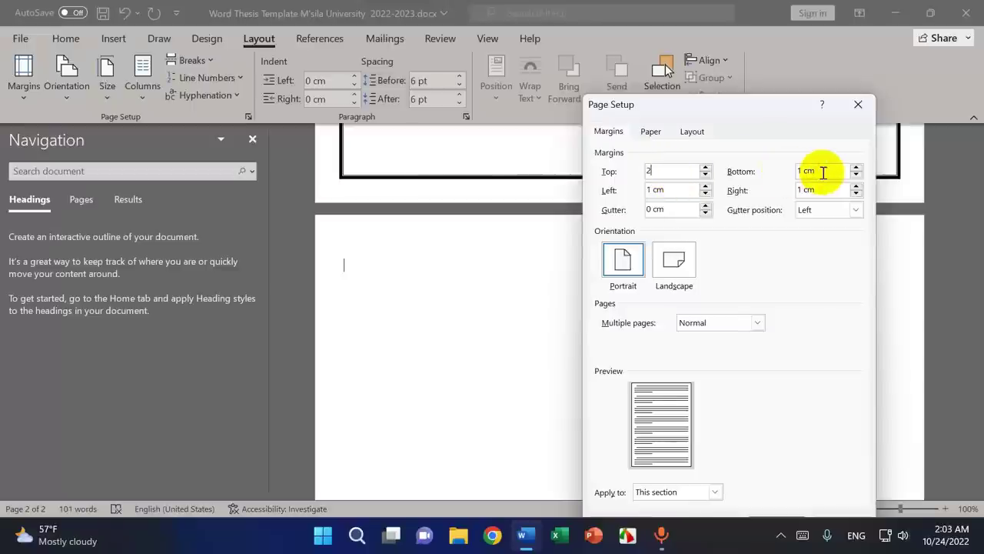
left_click_drag(822, 171, 744, 172)
type("2")
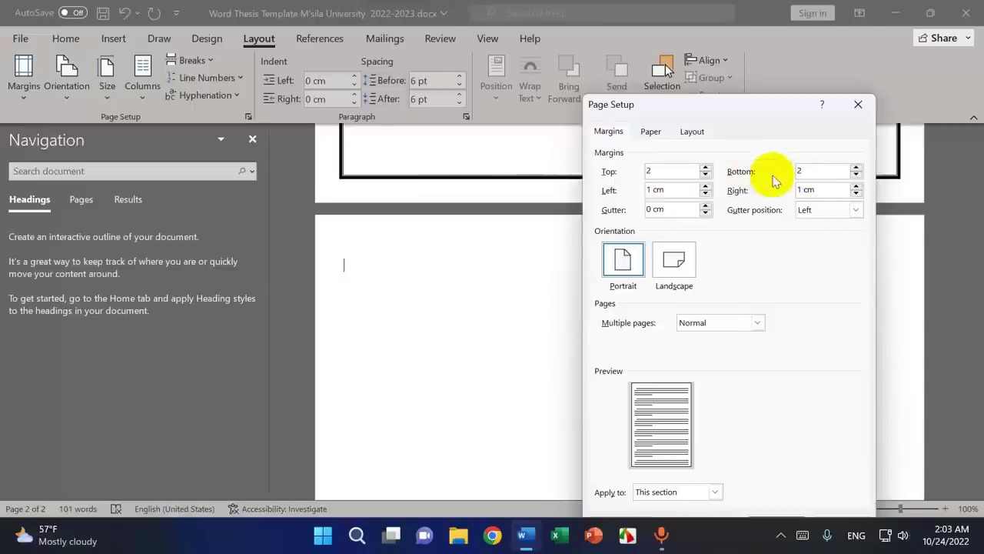
left_click_drag(855, 189, 768, 193)
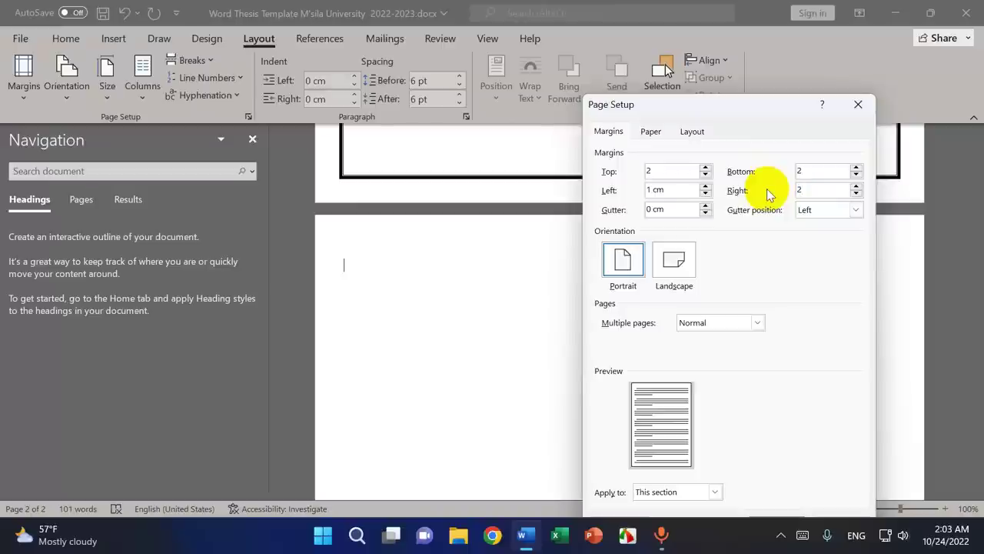
left_click_drag(695, 190, 586, 194)
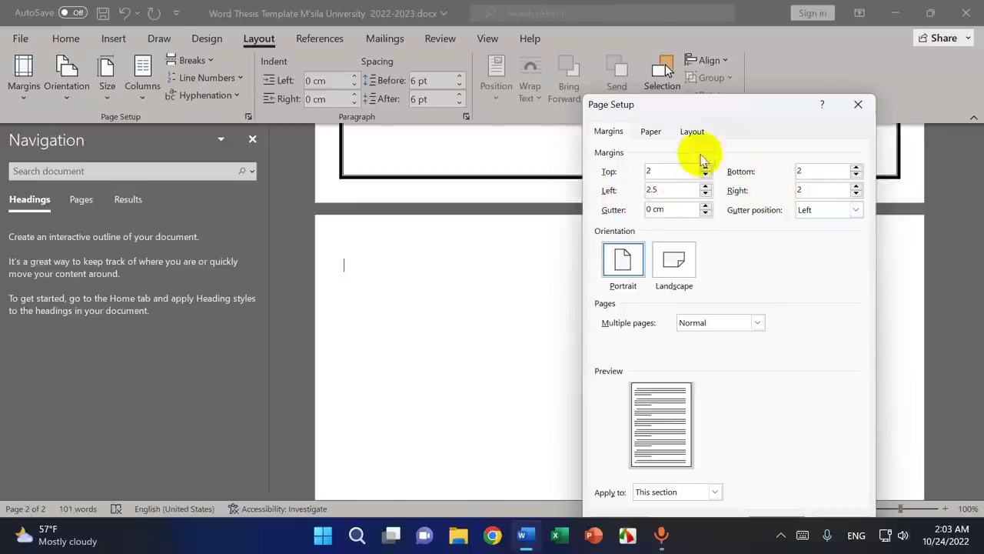
left_click_drag(729, 117, 715, 66)
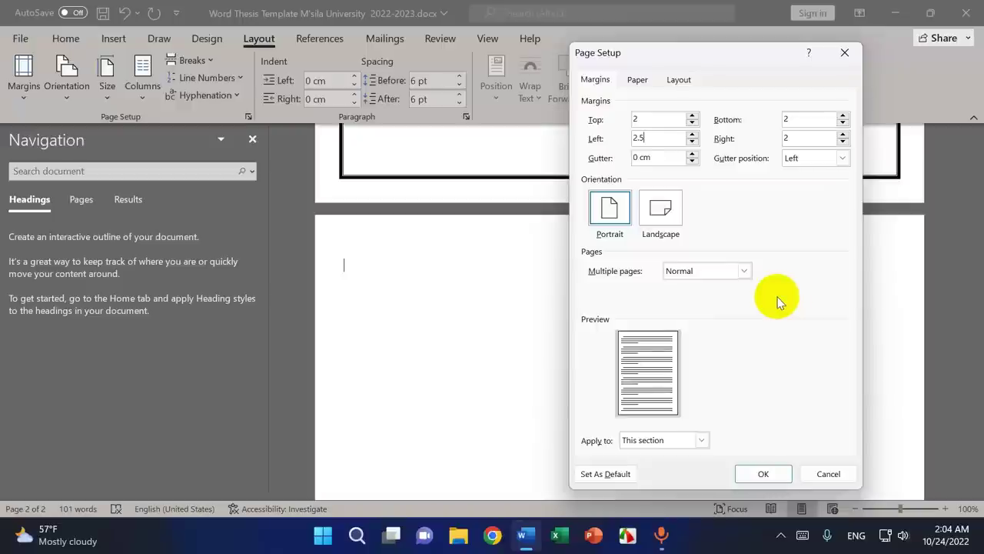
left_click(751, 477)
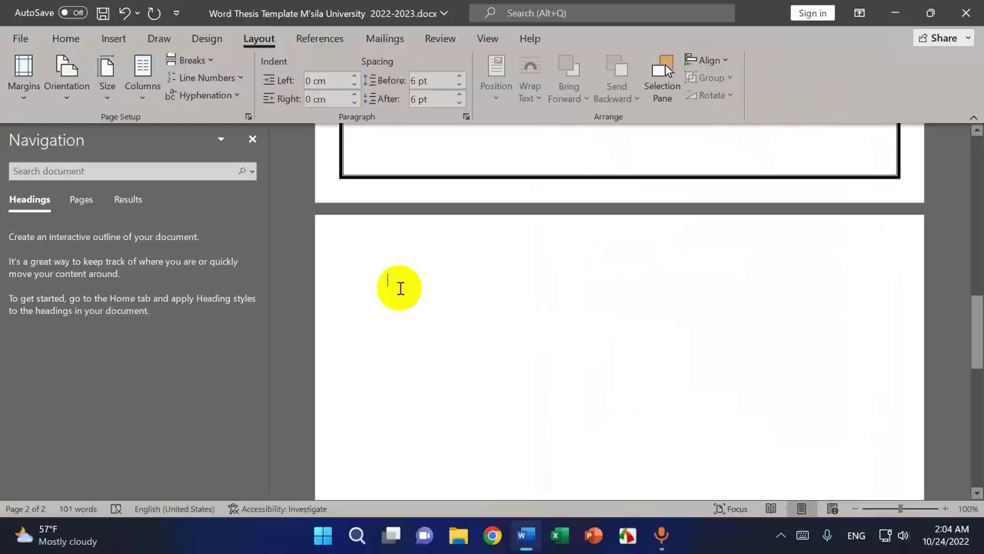
- Open the second page's header and examine the section labels on both pages
double_click(409, 224)
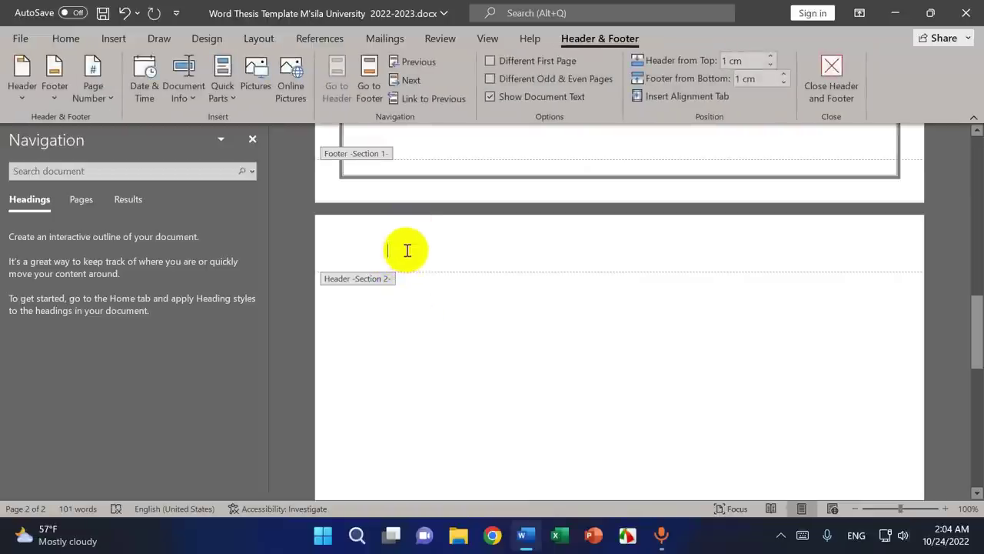
scroll(464, 324, "up", 2)
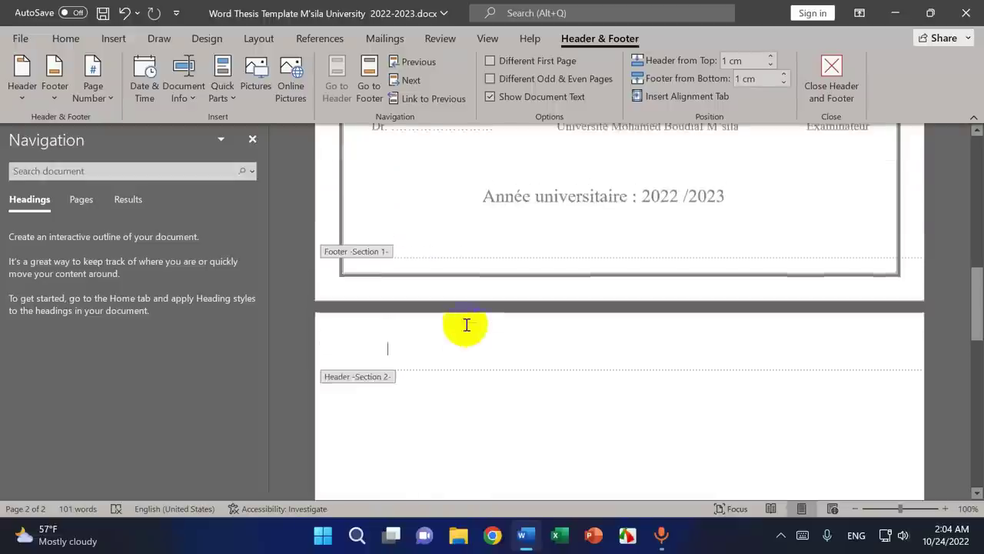
scroll(466, 324, "up", 1)
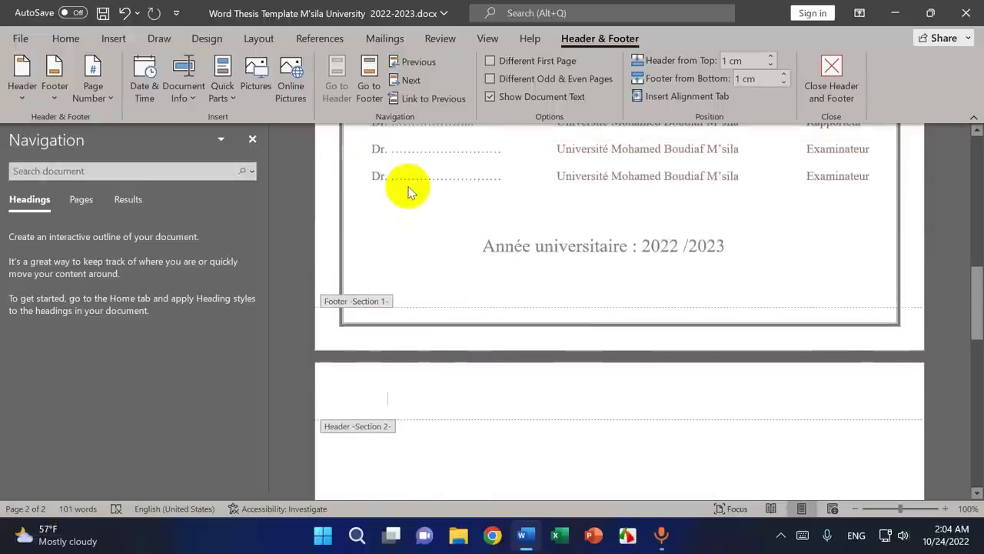
- Leave header editing and check the cover page section's custom margins without changing them
double_click(392, 232)
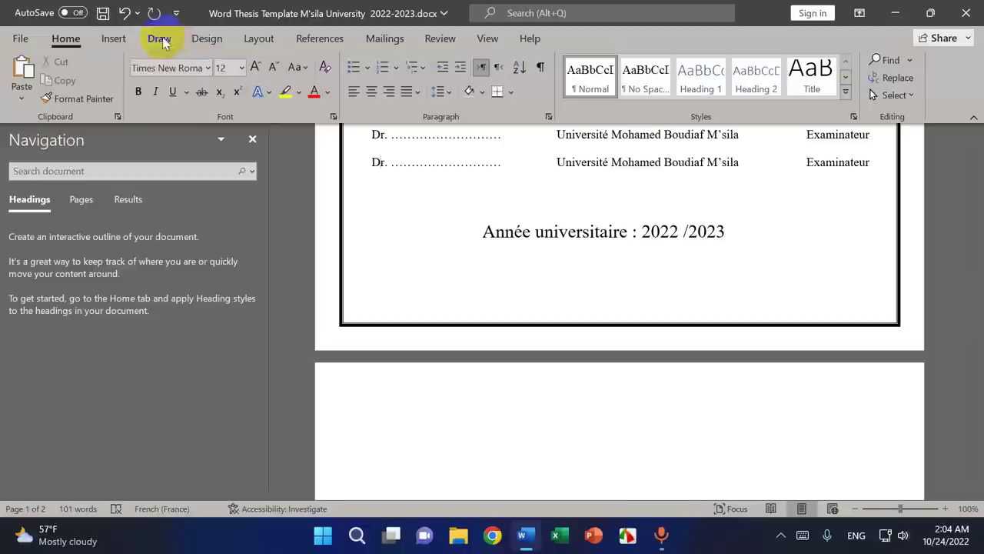
left_click(259, 38)
left_click(25, 85)
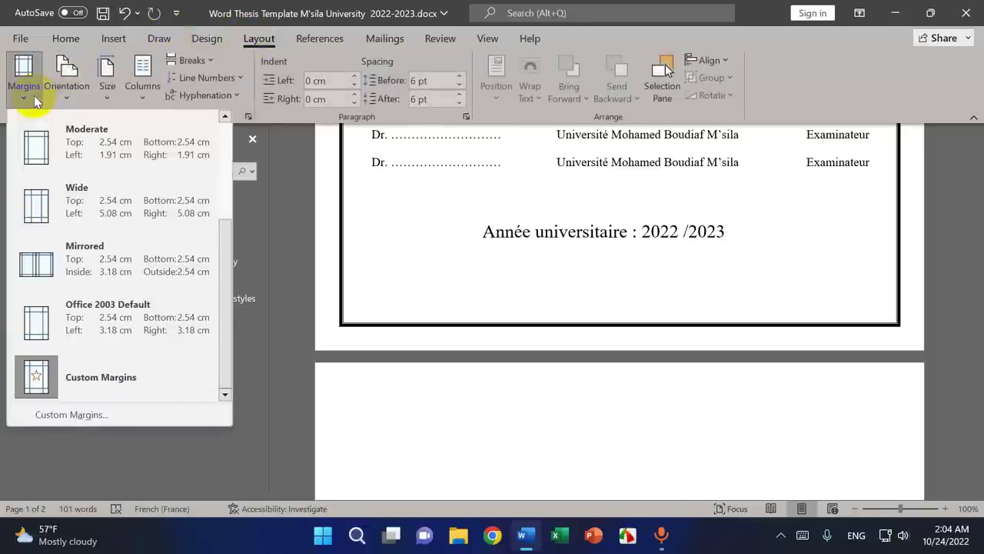
left_click(89, 420)
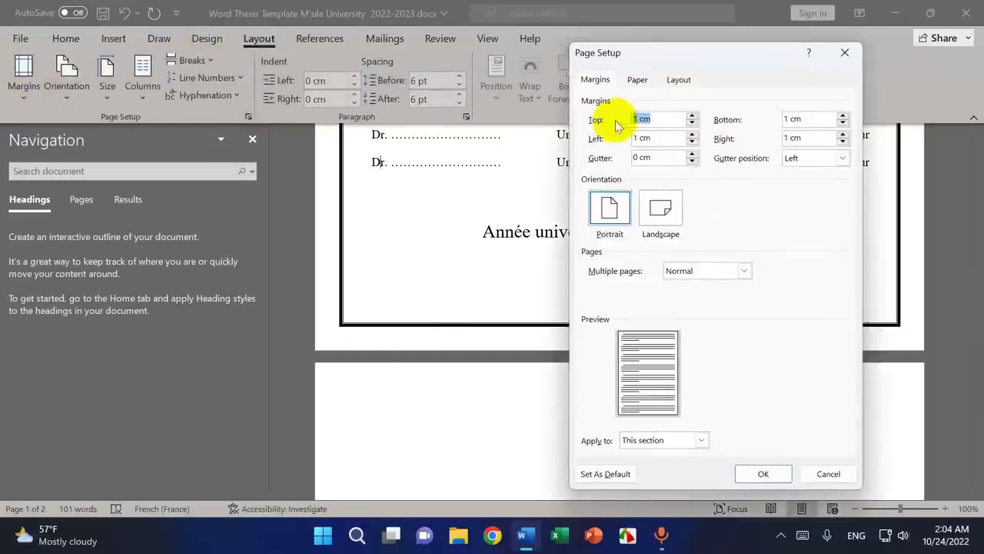
left_click(828, 474)
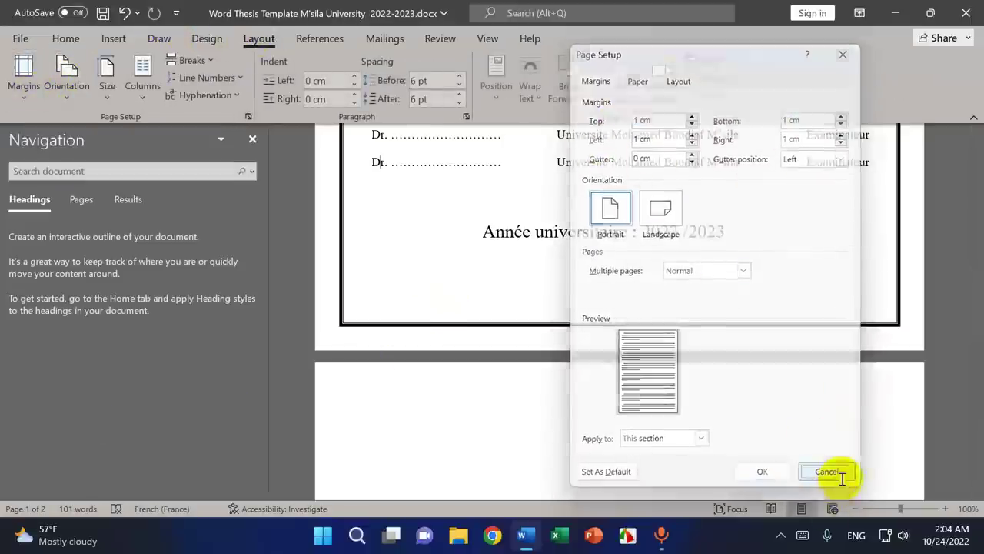
- Check the second page section's custom margins without changing them
left_click(392, 384)
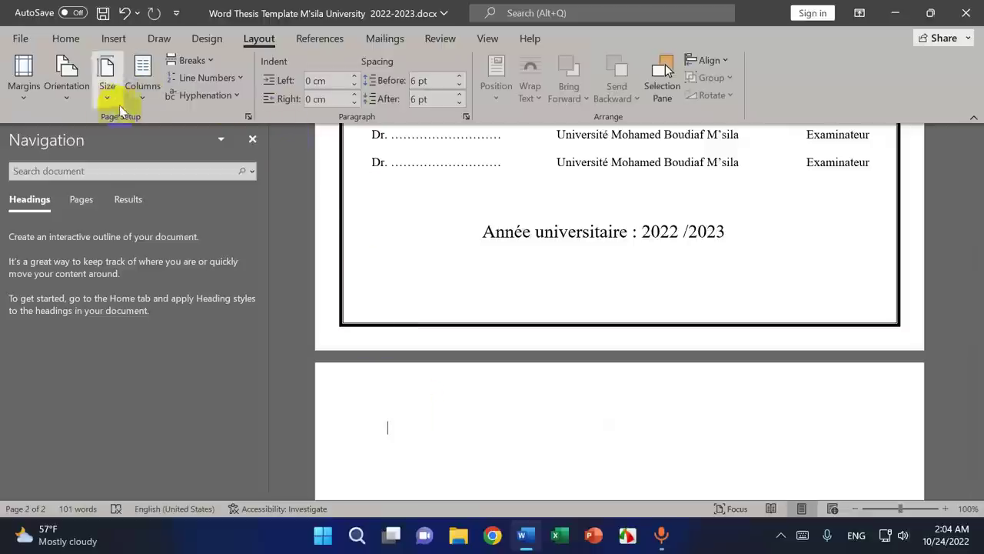
left_click(35, 91)
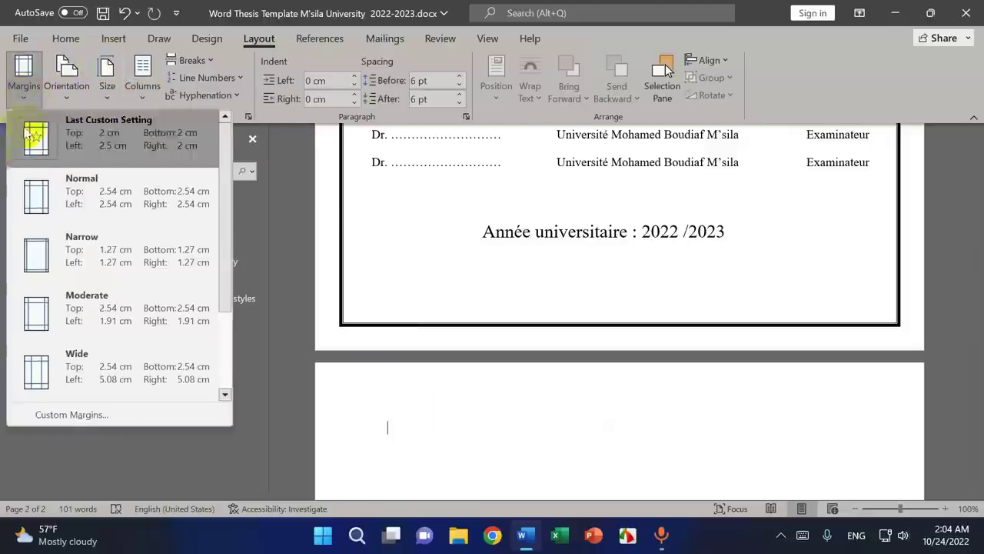
left_click(55, 414)
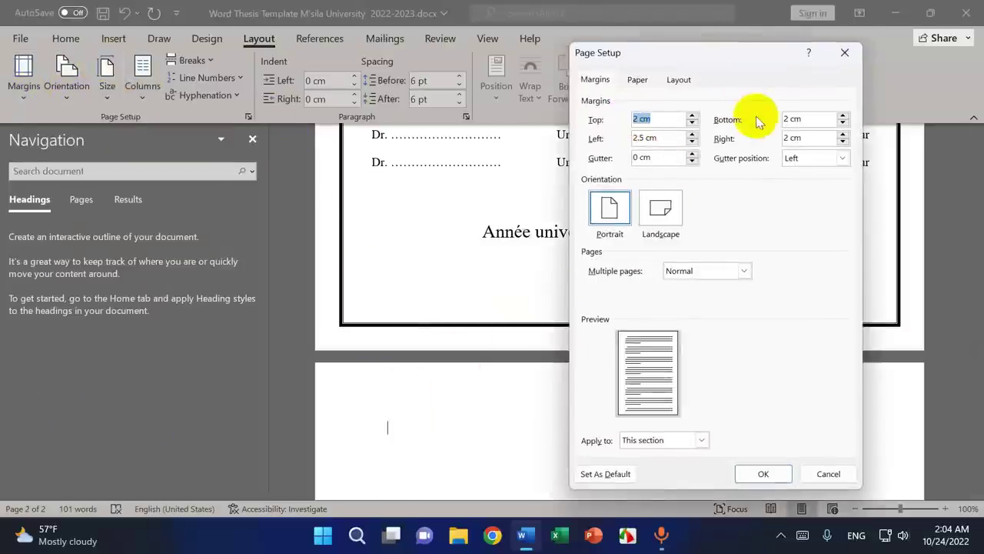
left_click(826, 473)
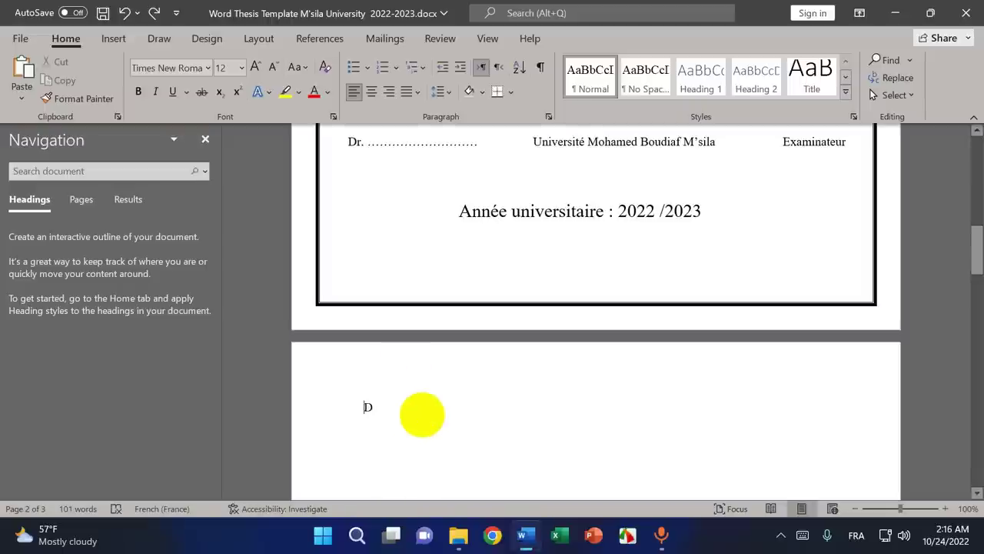
- Complete the title "Dédicace" on the second page and make it 14 pt, bold and centred
type("édi")
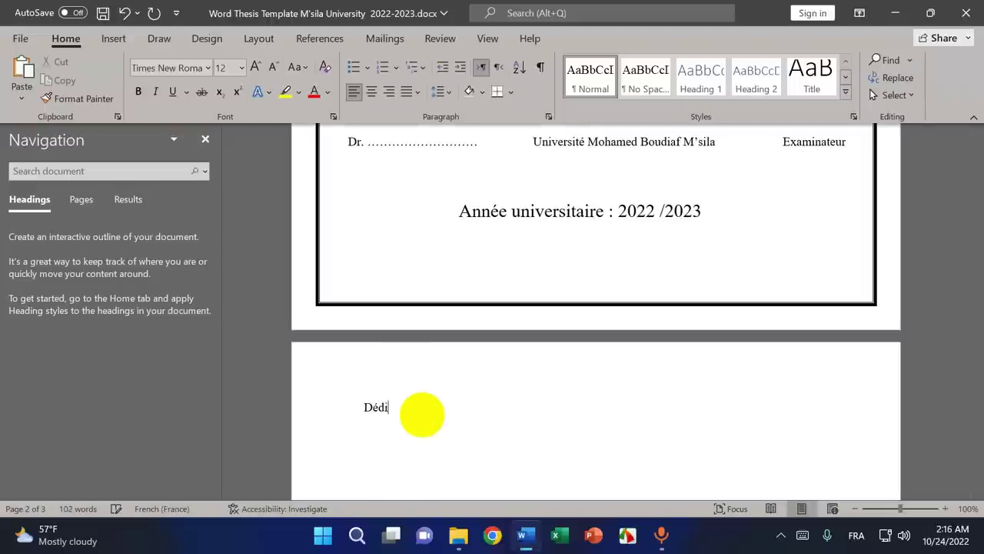
type("cace")
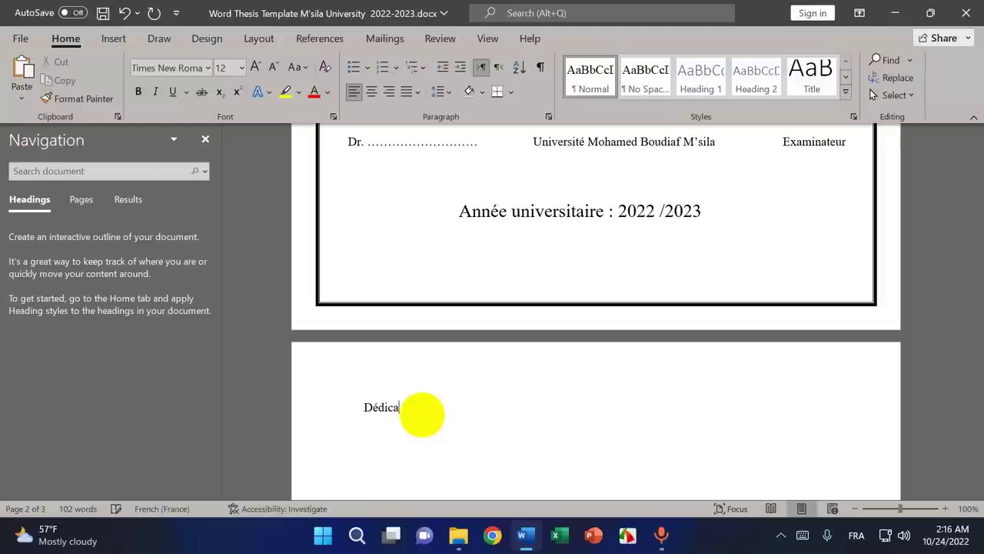
double_click(377, 409)
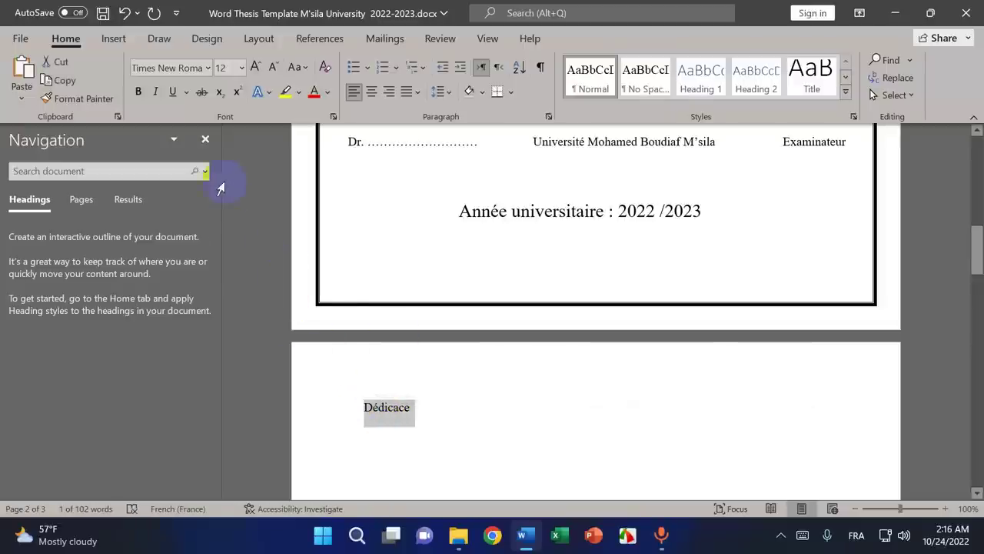
left_click(256, 67)
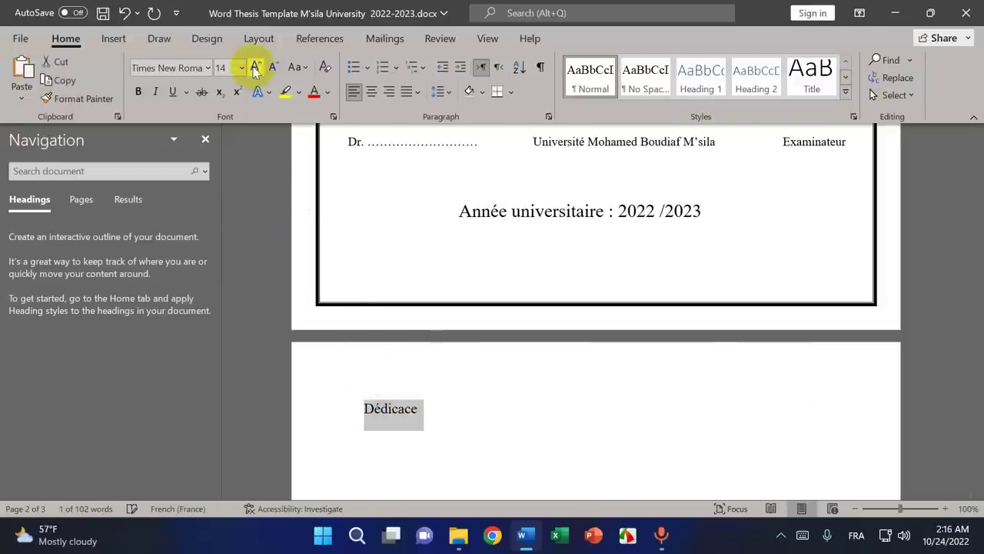
left_click(139, 92)
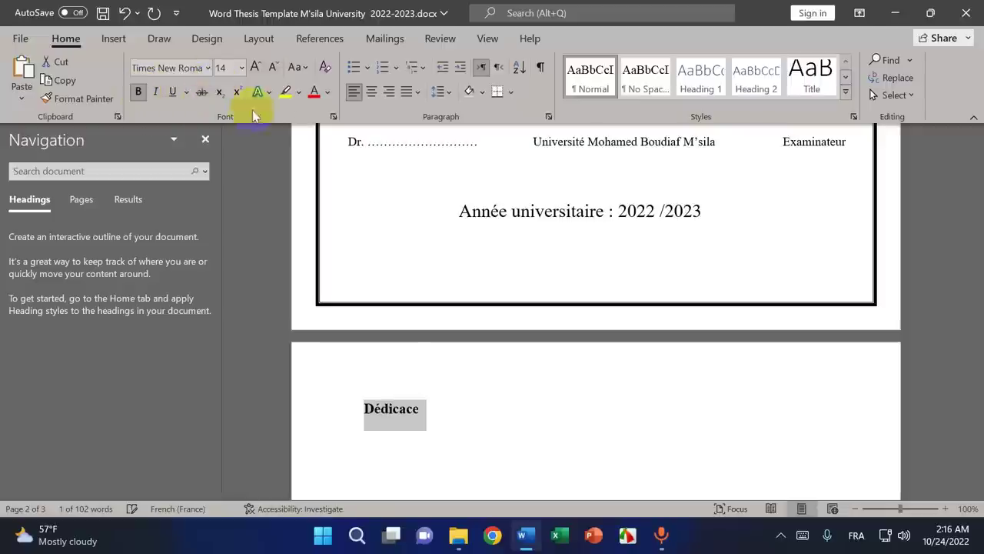
left_click(372, 92)
left_click(629, 408)
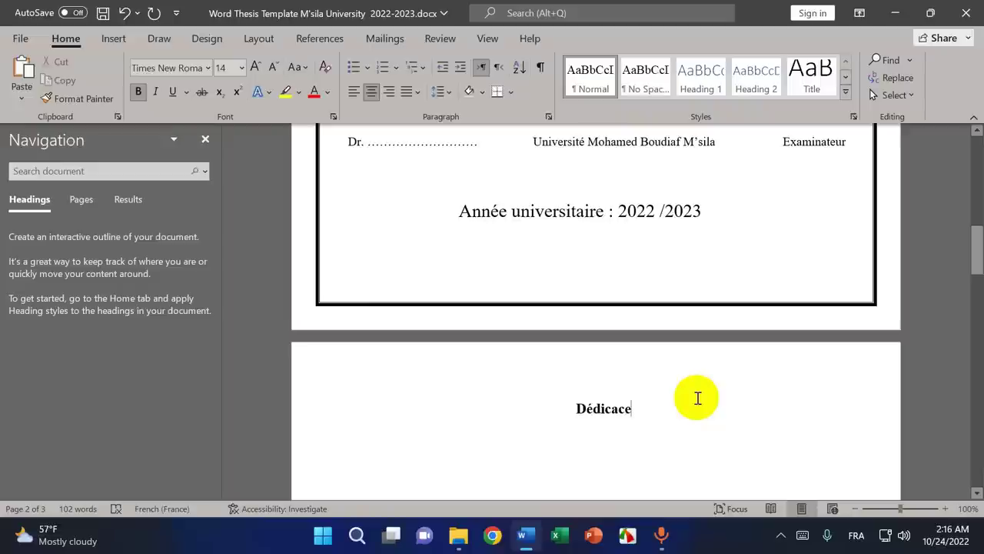
- Insert a page break after the Dédicace title using the on-screen keyboard, and close that keyboard
scroll(697, 398, "down", 5)
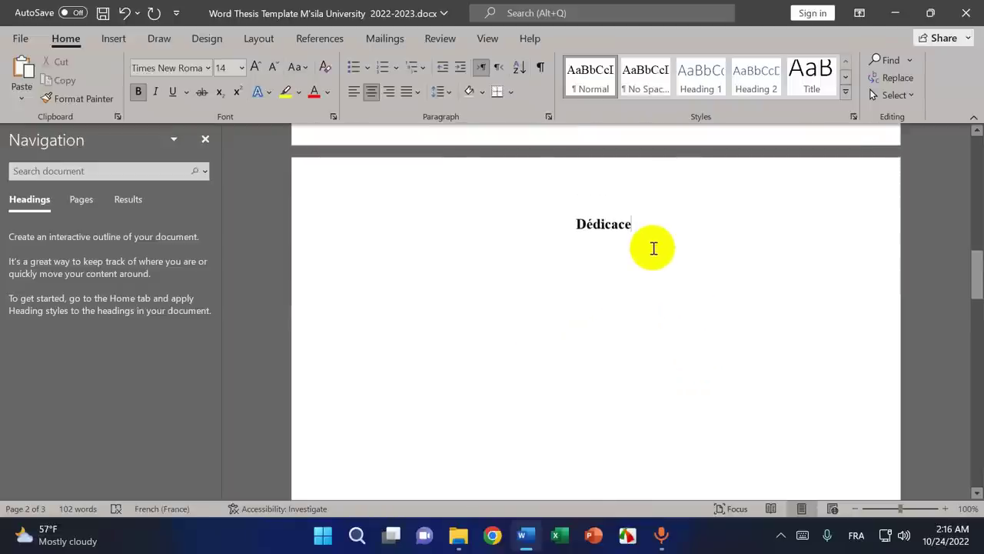
key("Return")
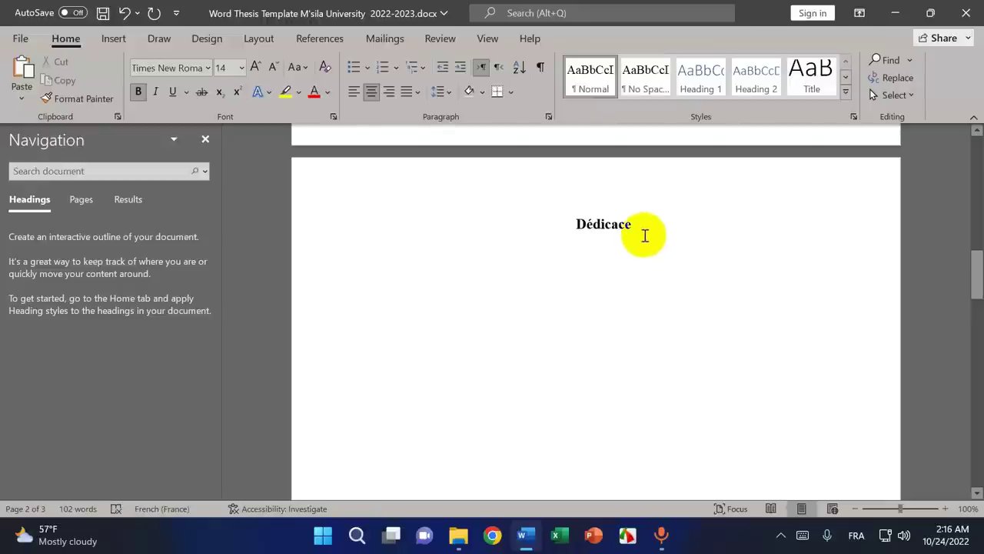
left_click(803, 538)
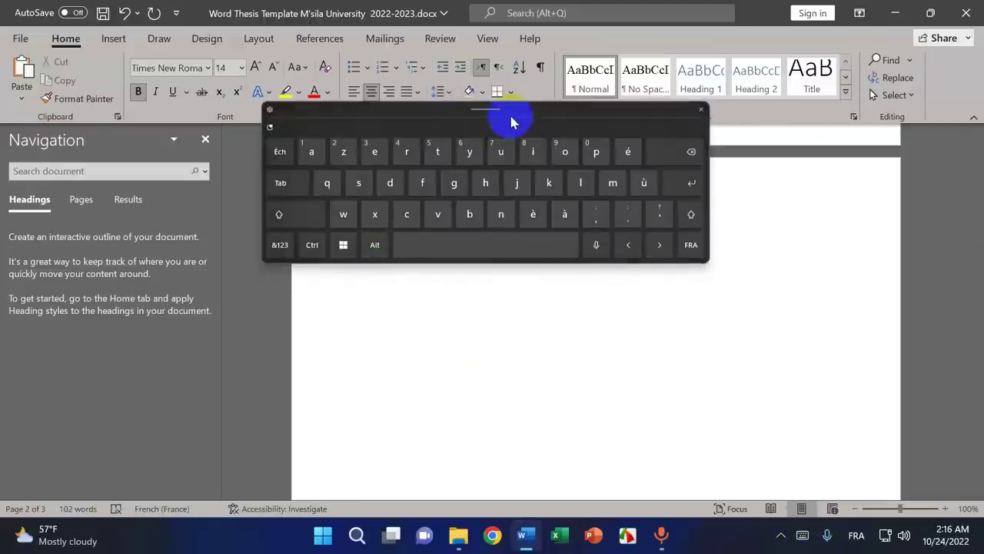
left_click(582, 308)
left_click_drag(527, 117, 607, 276)
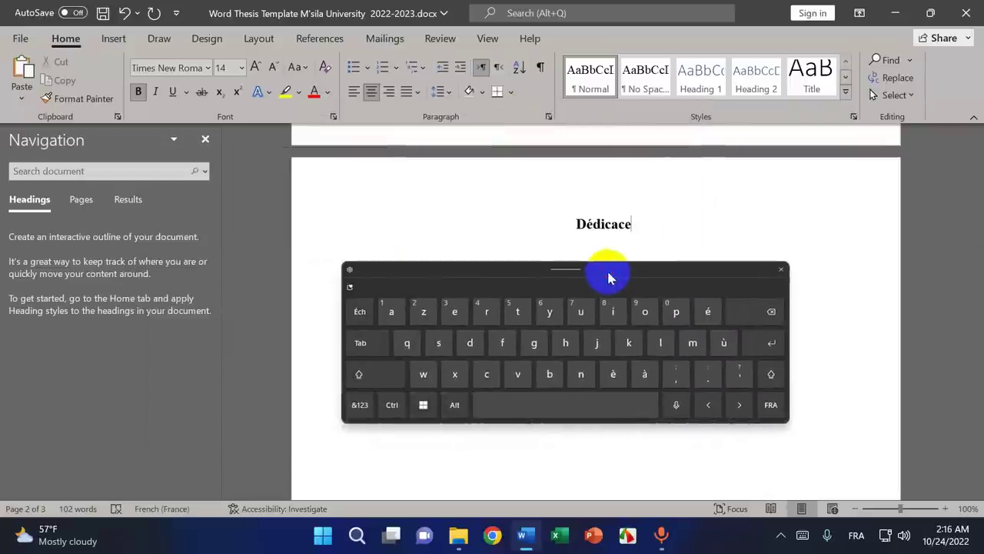
left_click(394, 406)
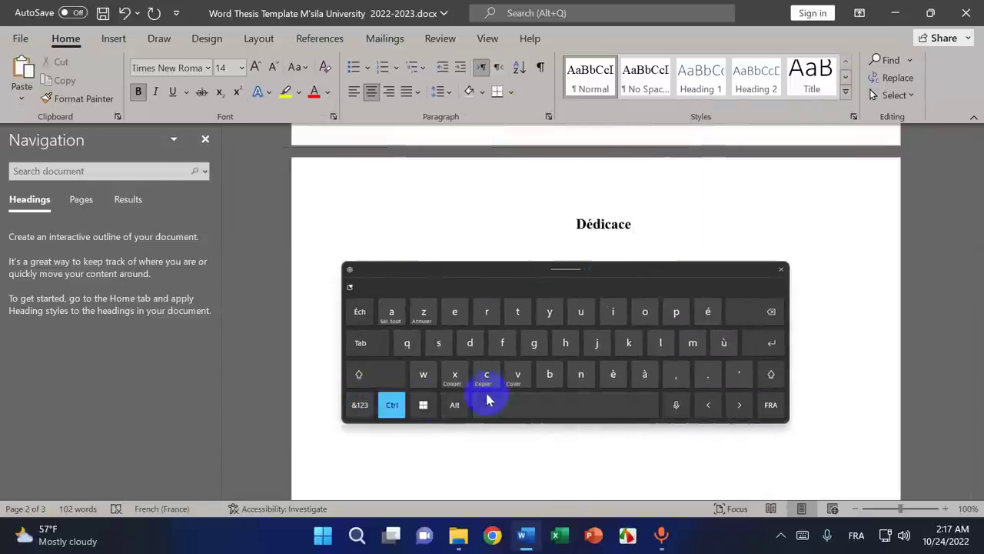
left_click(772, 343)
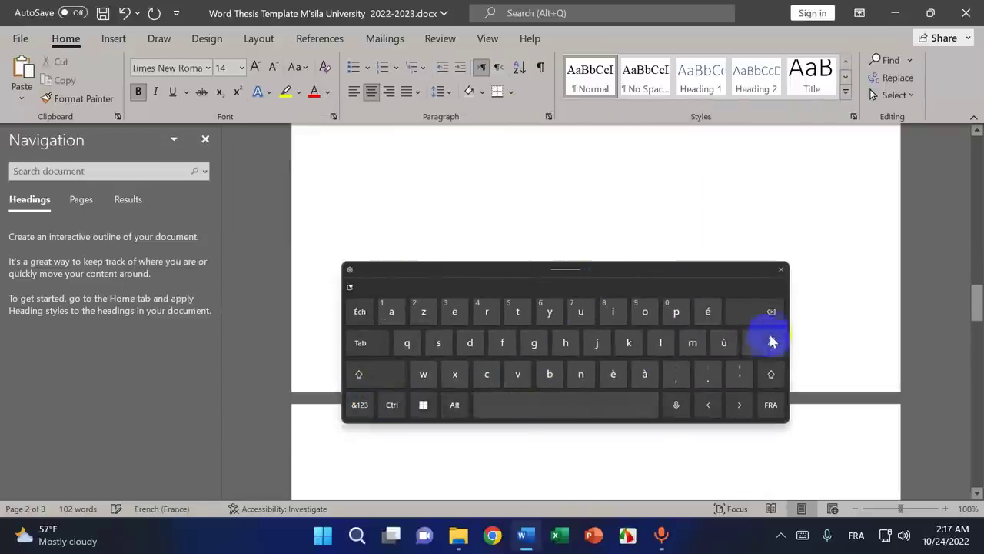
left_click(781, 270)
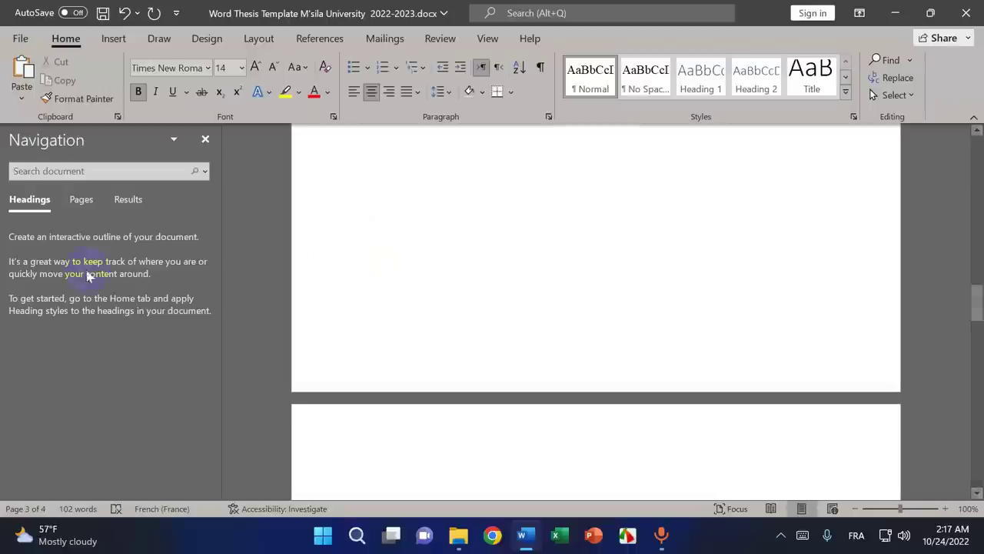
- Examine the headings, page thumbnails and search results views of the document navigation, ending on the page thumbnails
left_click(77, 201)
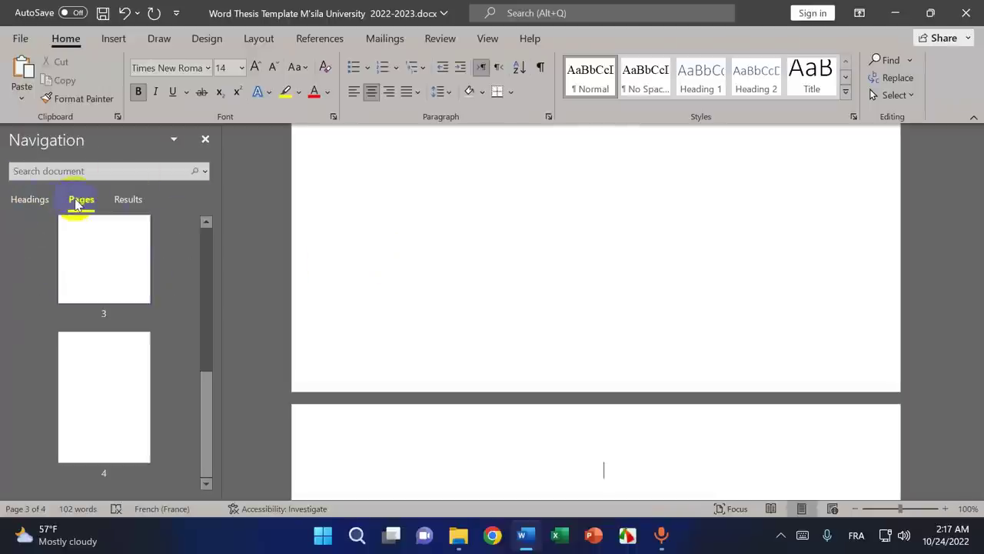
left_click(32, 201)
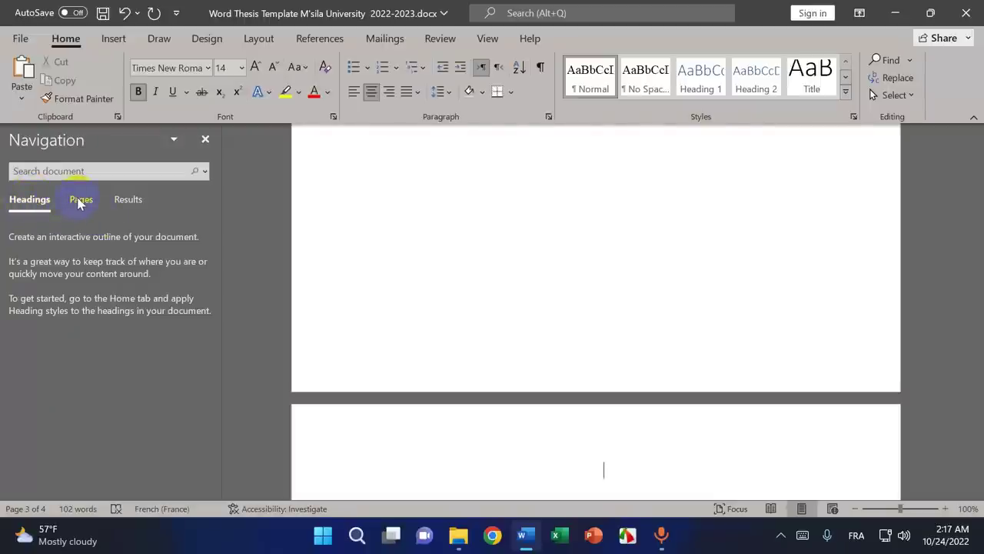
left_click(23, 206)
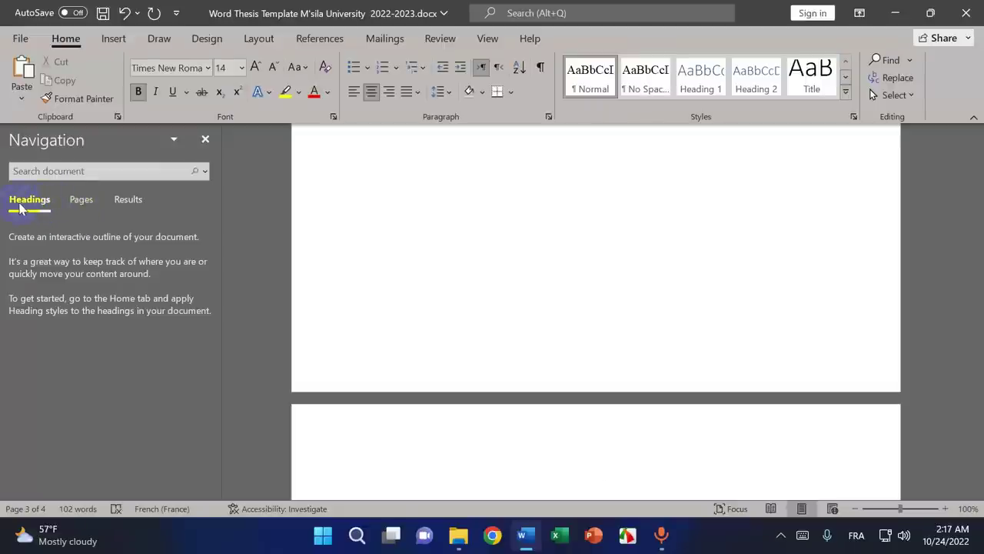
left_click(83, 209)
left_click_drag(206, 404, 190, 237)
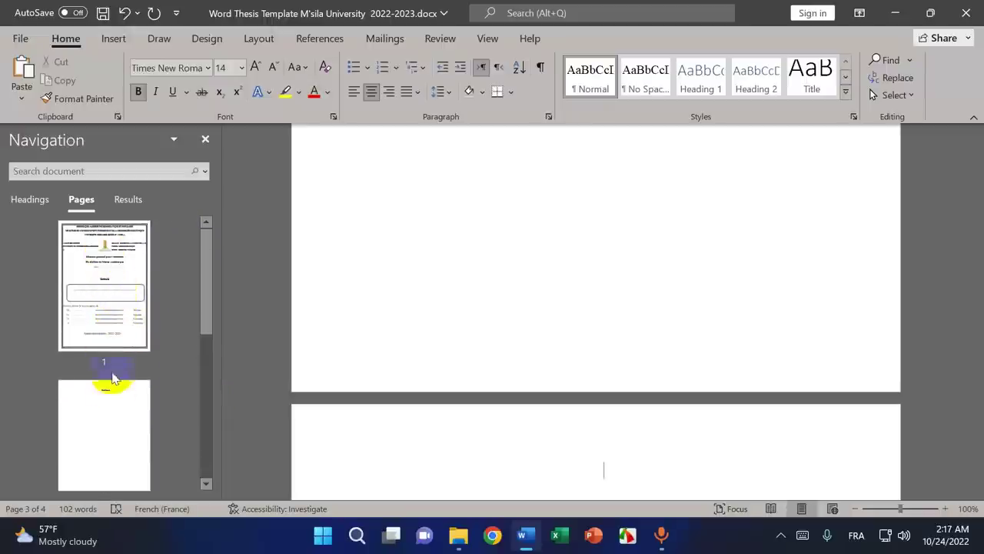
scroll(114, 399, "down", 5)
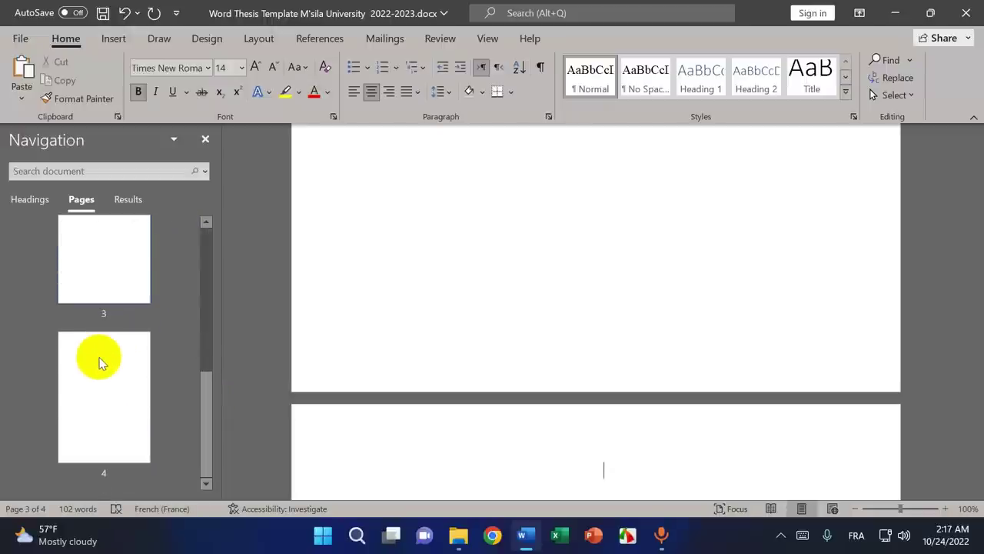
left_click(135, 202)
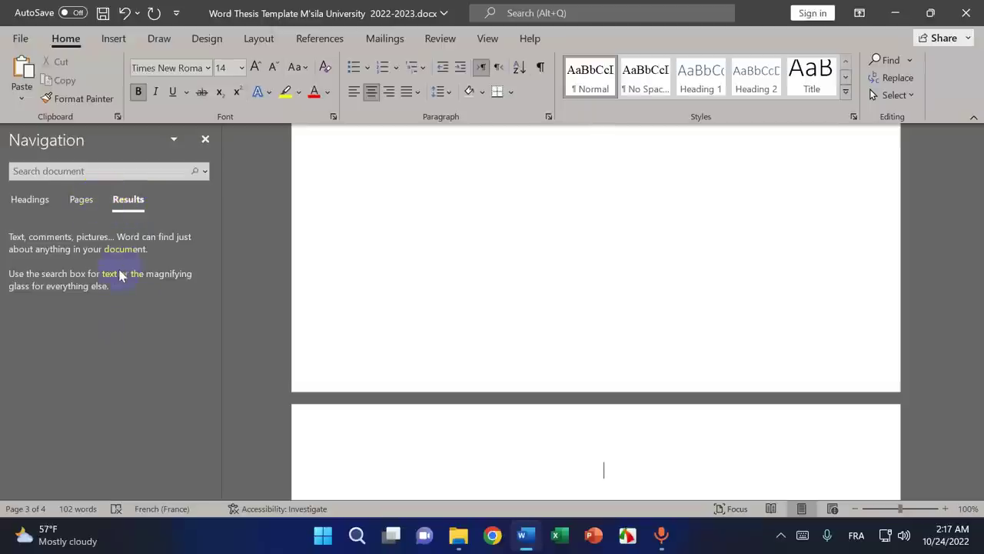
left_click(81, 202)
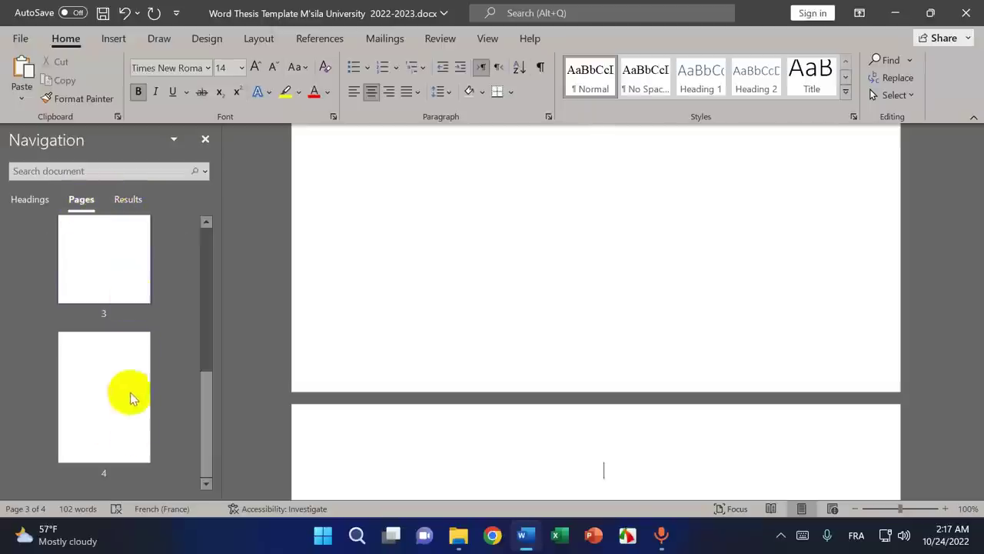
left_click(29, 200)
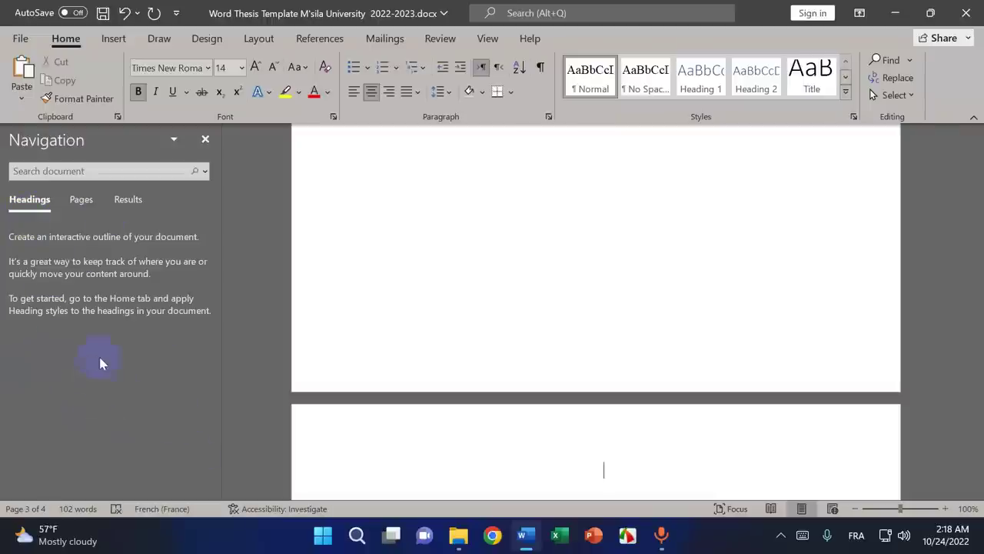
left_click(81, 200)
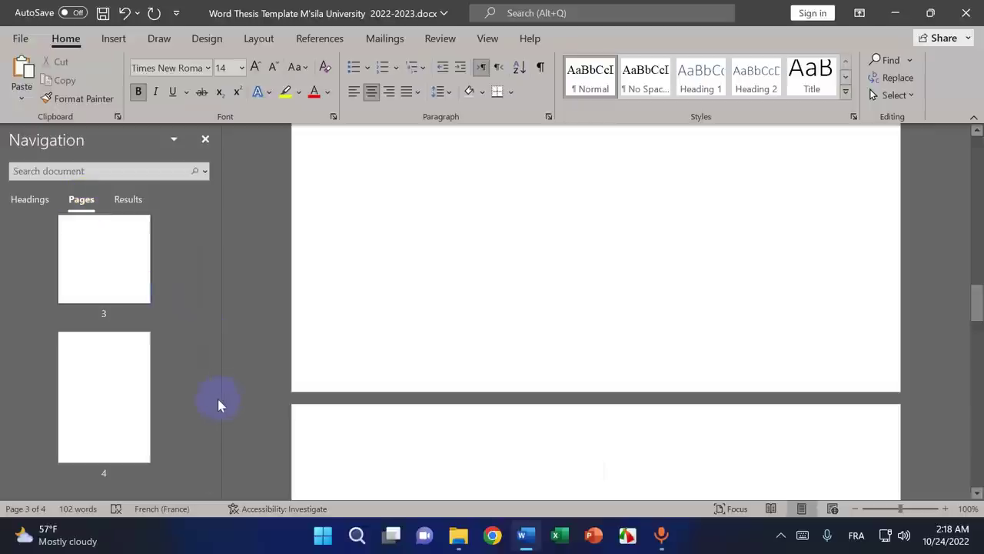
- Enter the title "Remerciement" on the new page after the Dédicace page, correcting the mistyped letters
left_click(535, 448)
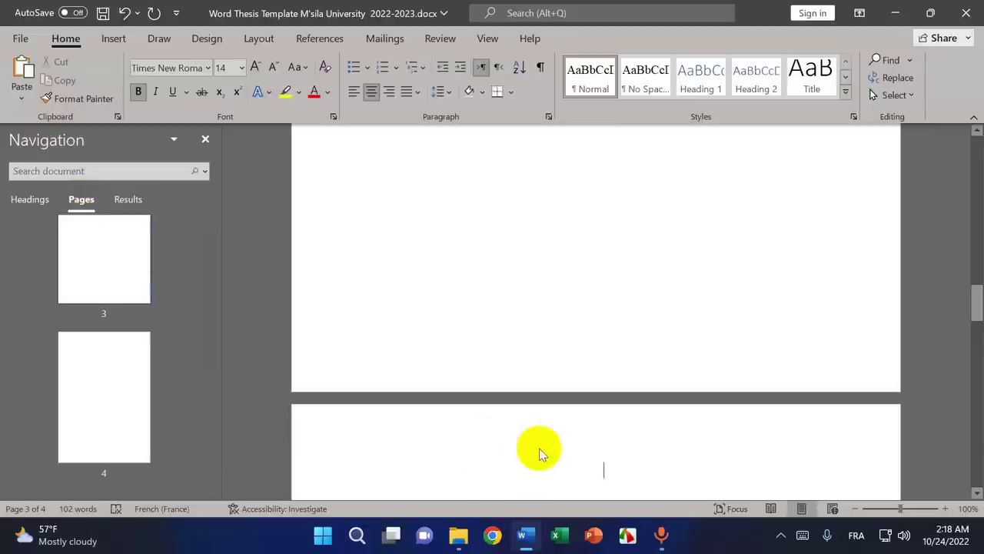
type("Re,e")
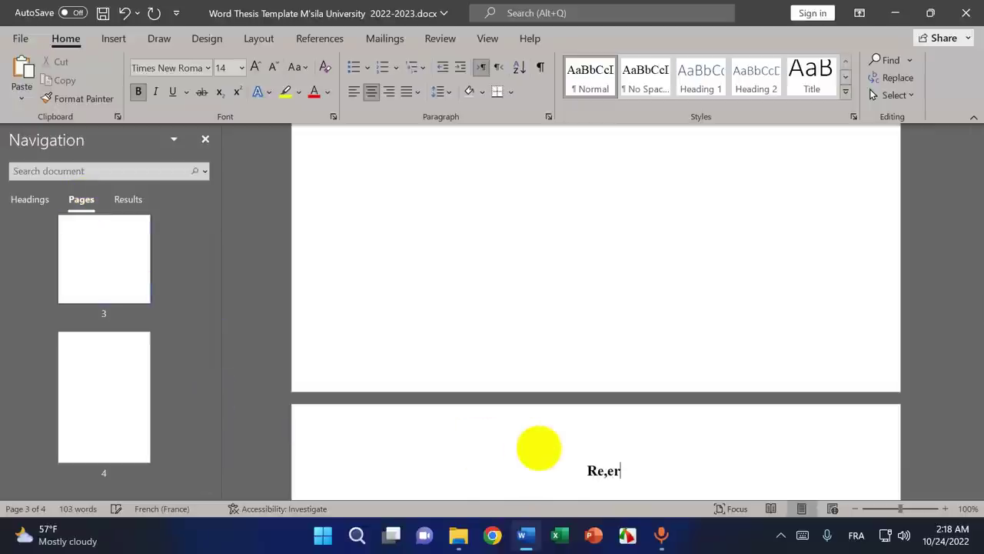
key("BackSpace")
key("BackSpace")
key("BackSpace")
type("mercie,ent")
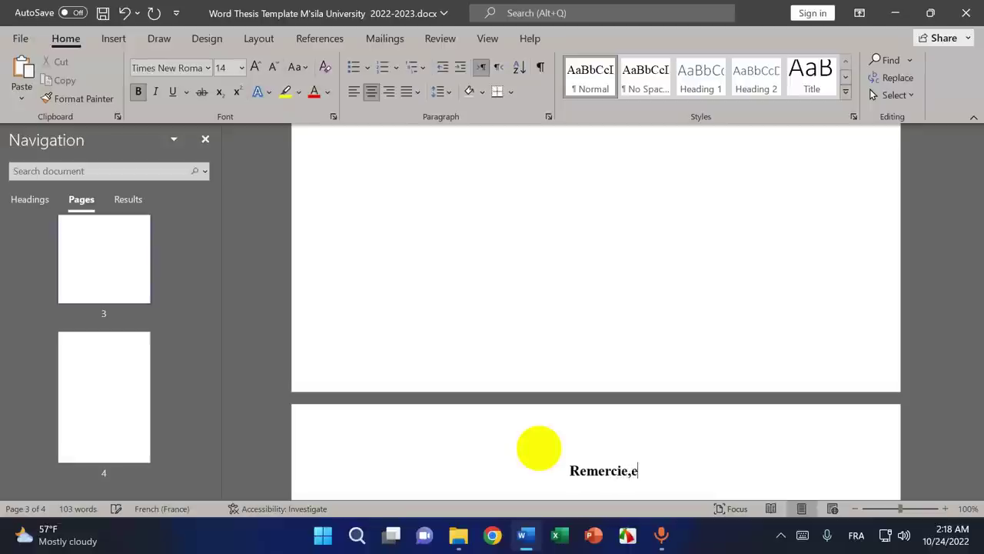
key("Left")
key("Left")
key("Left")
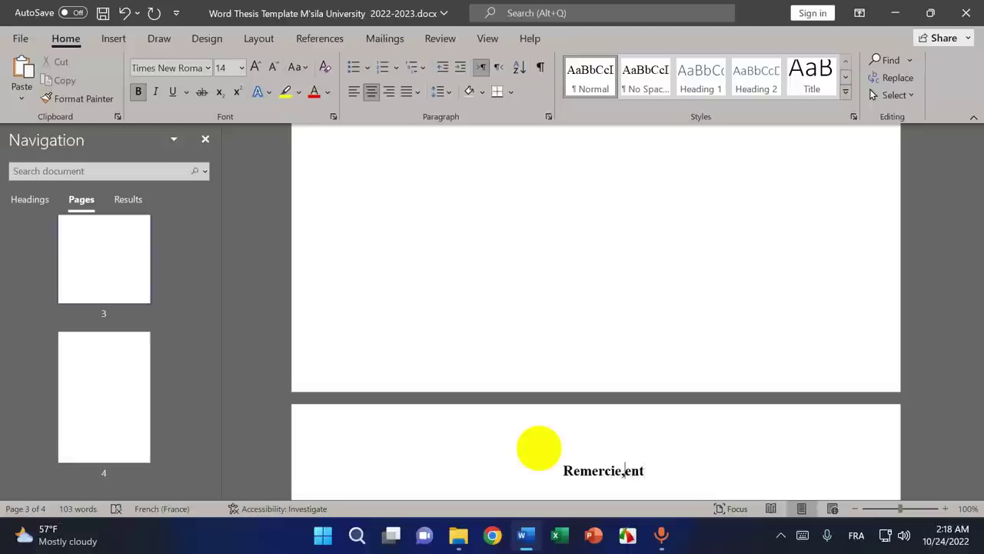
key("BackSpace")
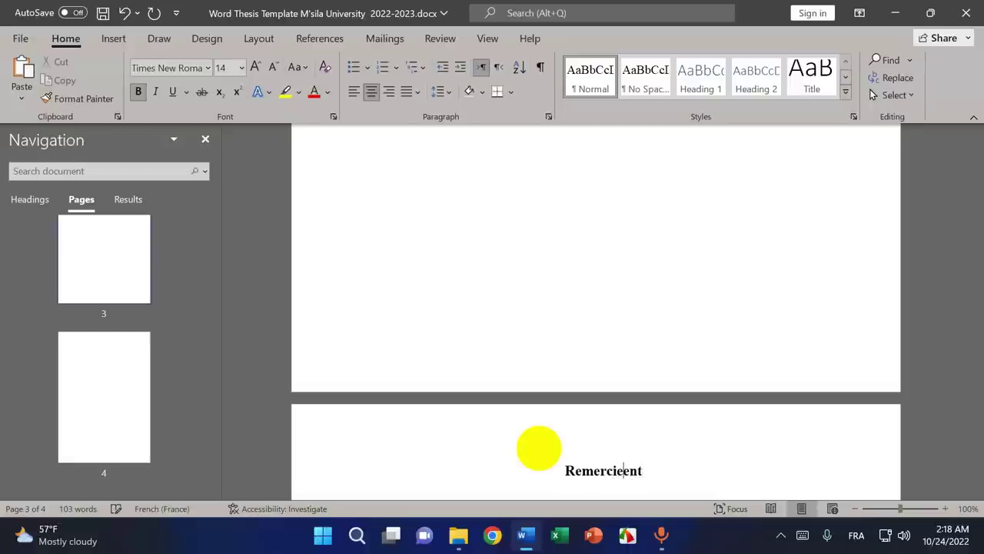
type("m")
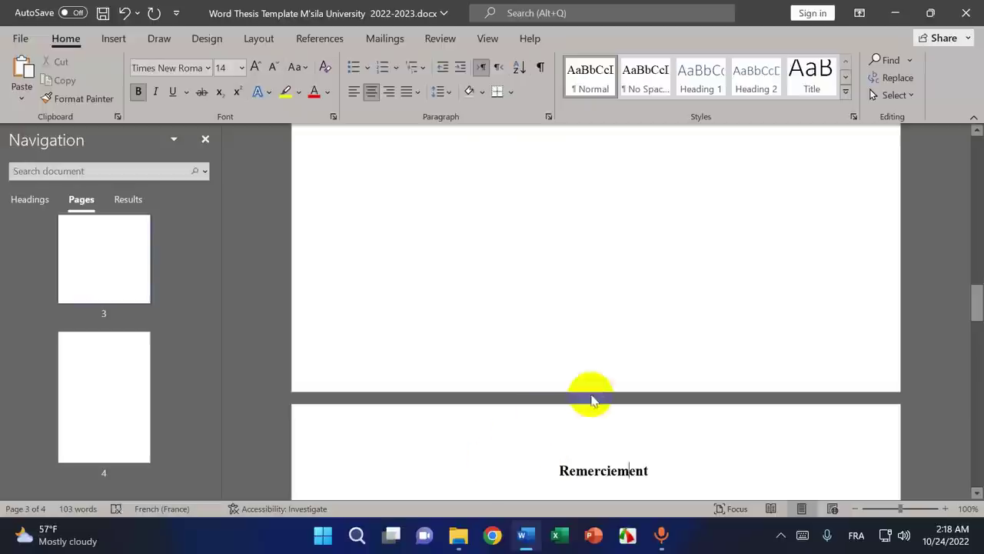
- Review the Remerciement, cover and Dédicace pages, and place the cursor at the end of the Dédicace title
scroll(591, 397, "down", 3)
double_click(610, 288)
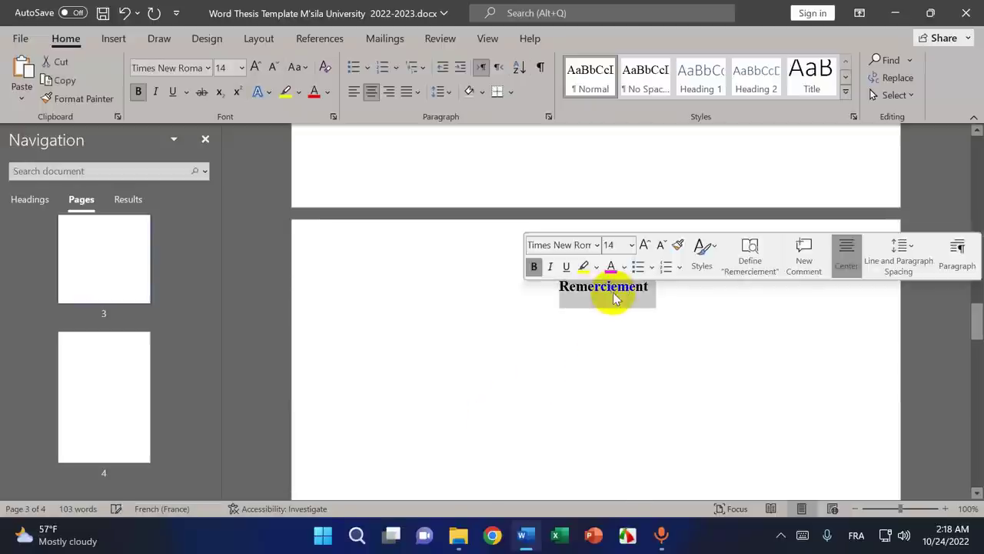
scroll(637, 364, "up", 5)
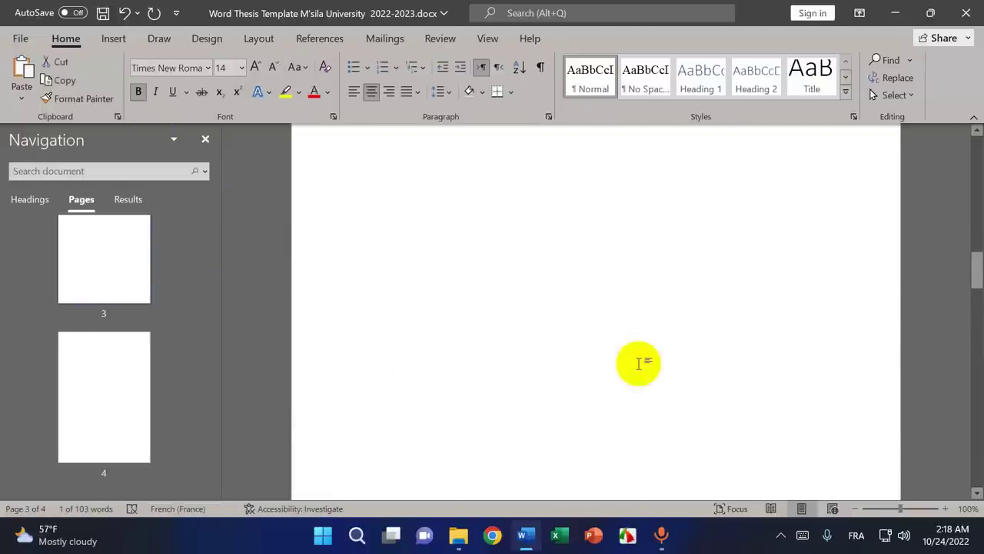
scroll(637, 364, "up", 4)
scroll(634, 323, "down", 12)
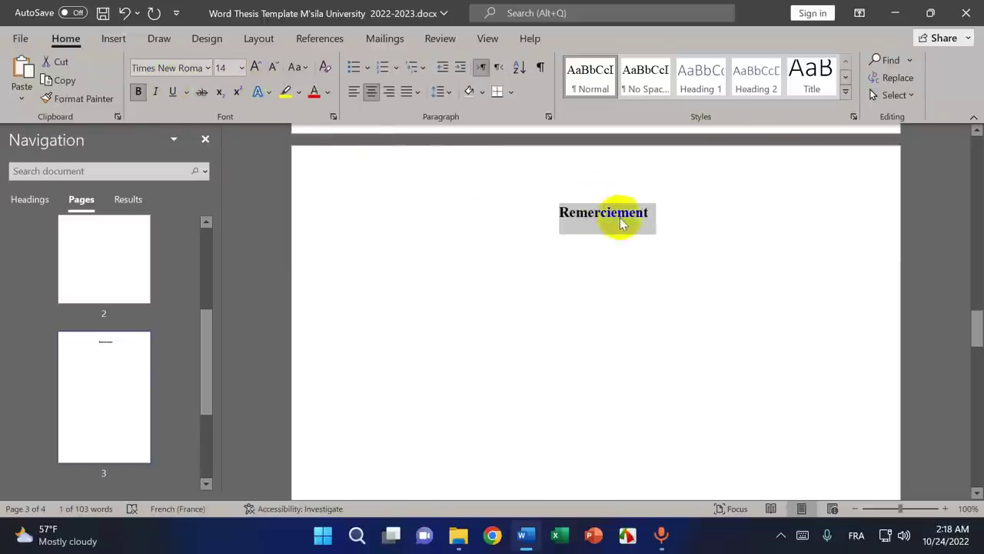
scroll(675, 304, "up", 10)
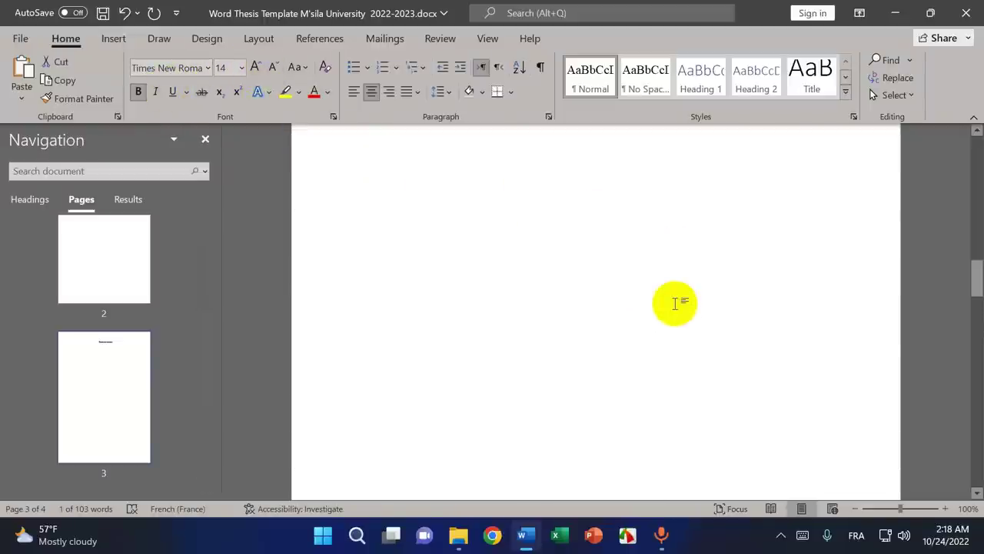
scroll(675, 304, "up", 15)
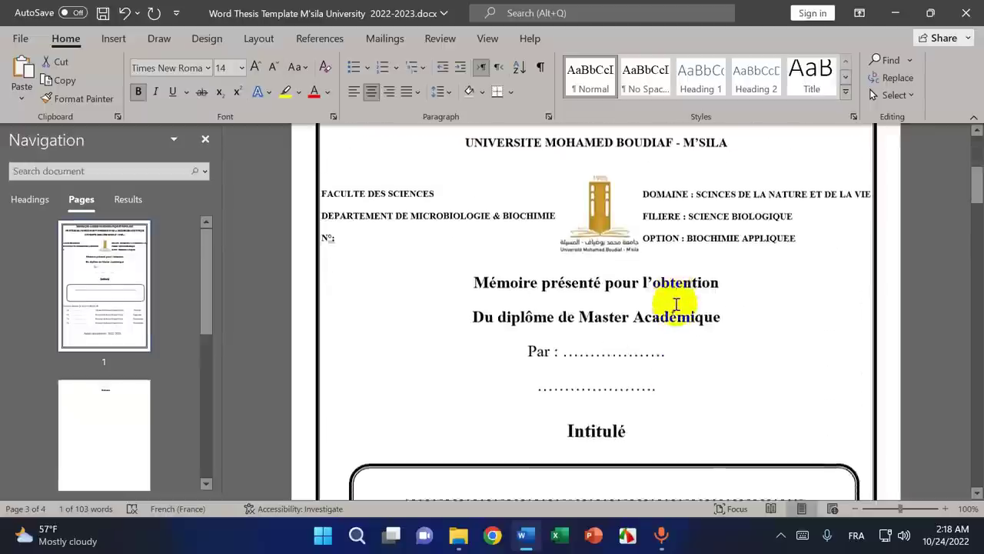
scroll(676, 304, "down", 10)
scroll(675, 304, "down", 10)
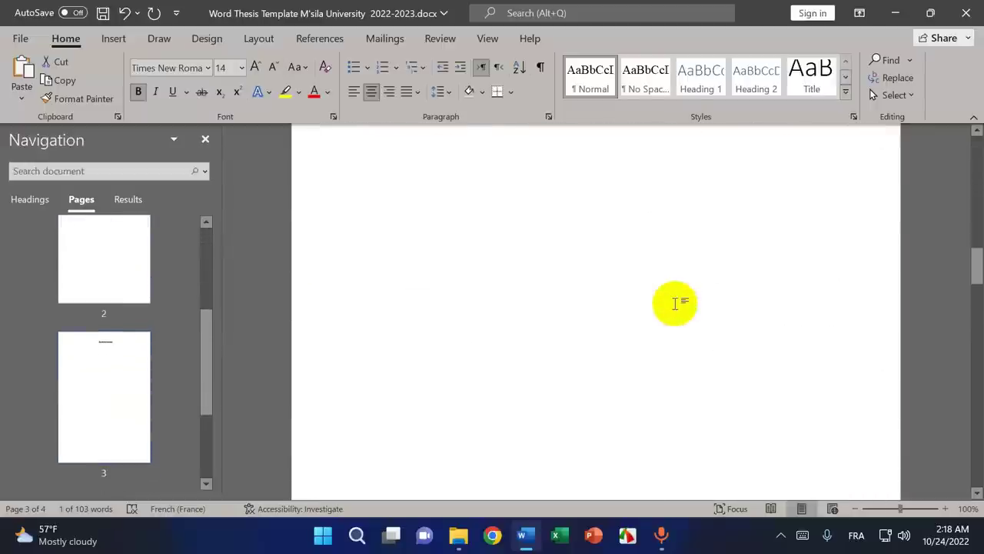
scroll(662, 276, "up", 5)
left_click(628, 321)
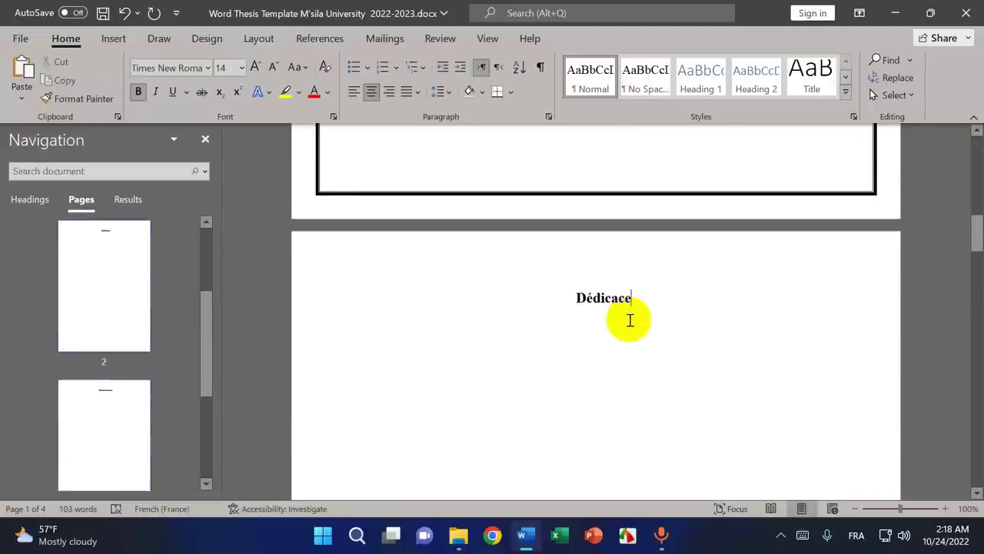
- Review the Dédicace and Remerciement titles, and place the cursor at the end of the Remerciement title
left_click(577, 314)
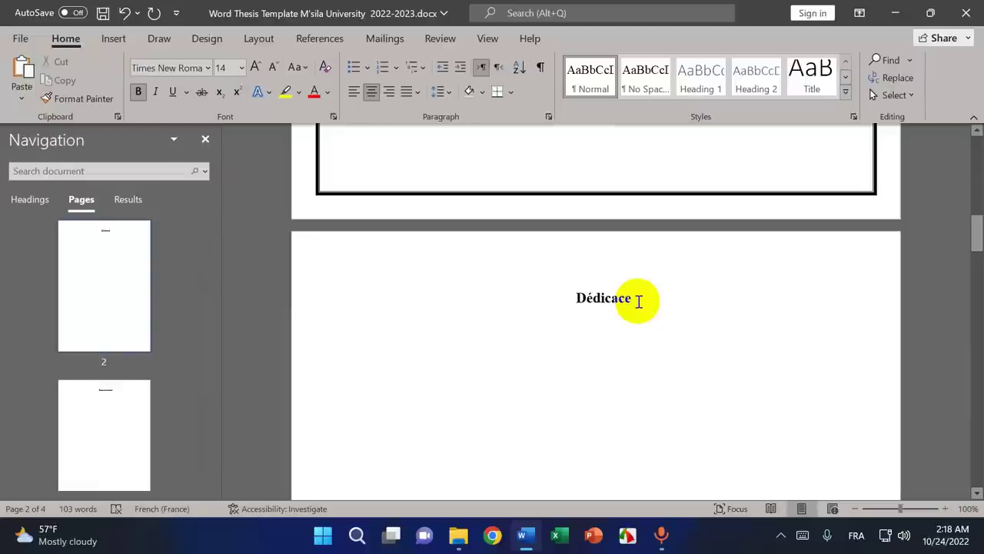
scroll(638, 300, "down", 10)
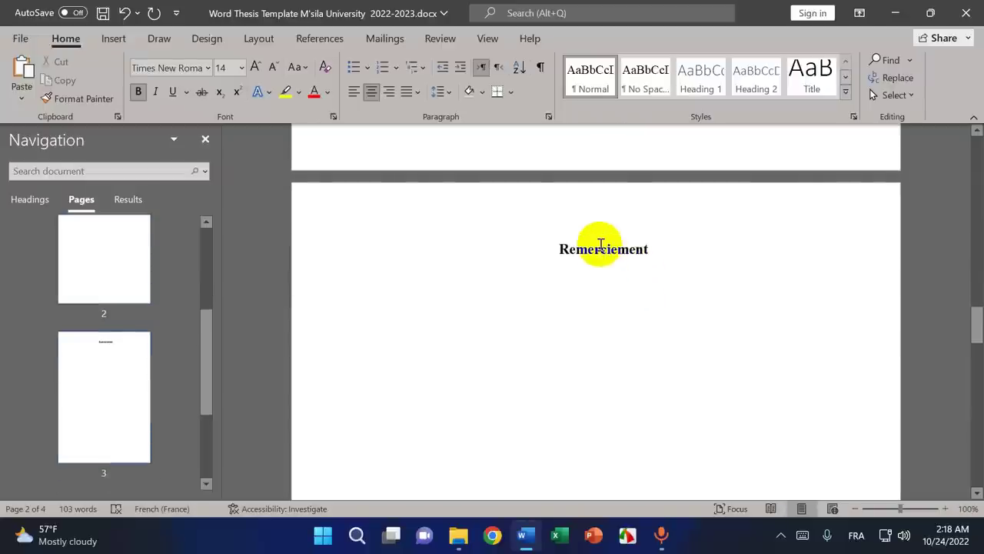
scroll(598, 244, "down", 1)
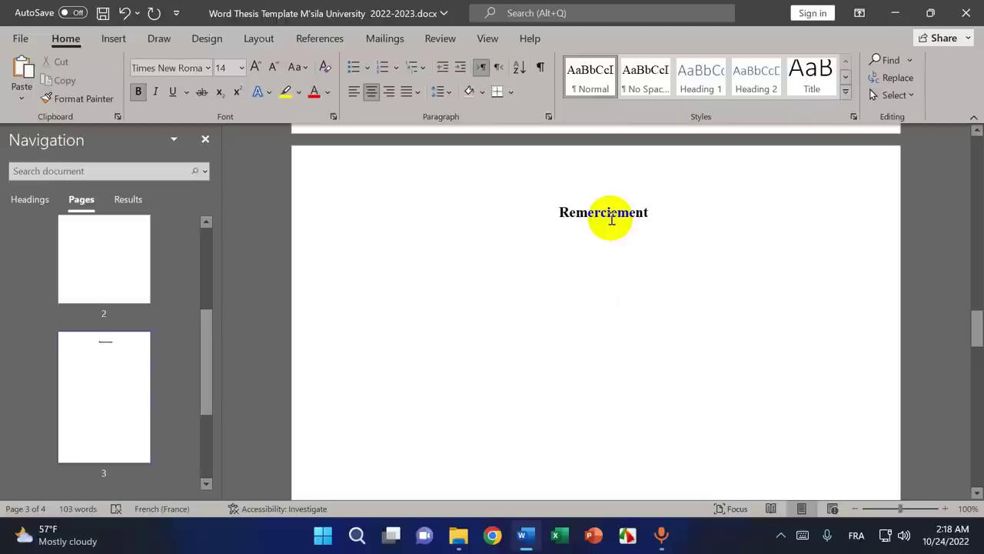
left_click(664, 213)
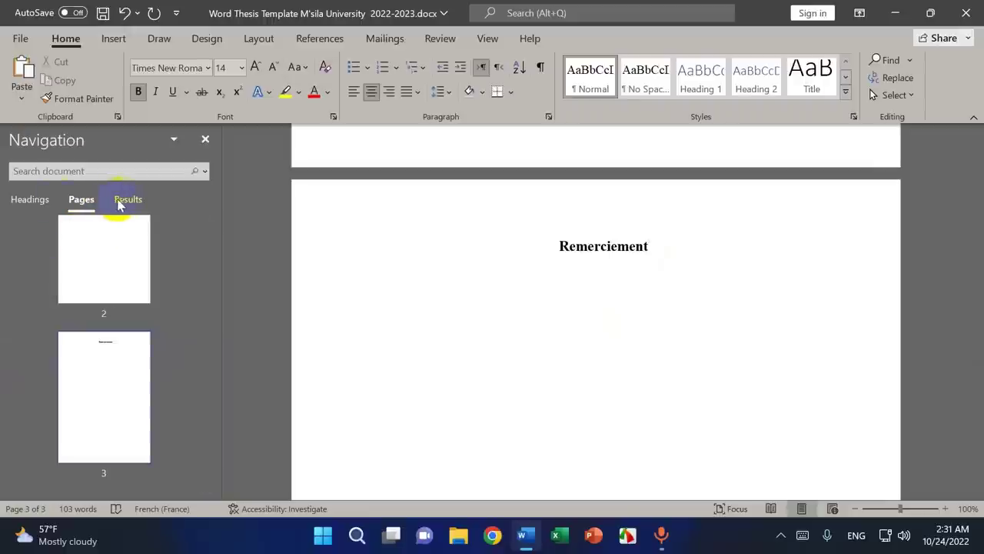
- Compare the headings, page thumbnails and search results views of the document navigation, returning to the page thumbnails
left_click(30, 200)
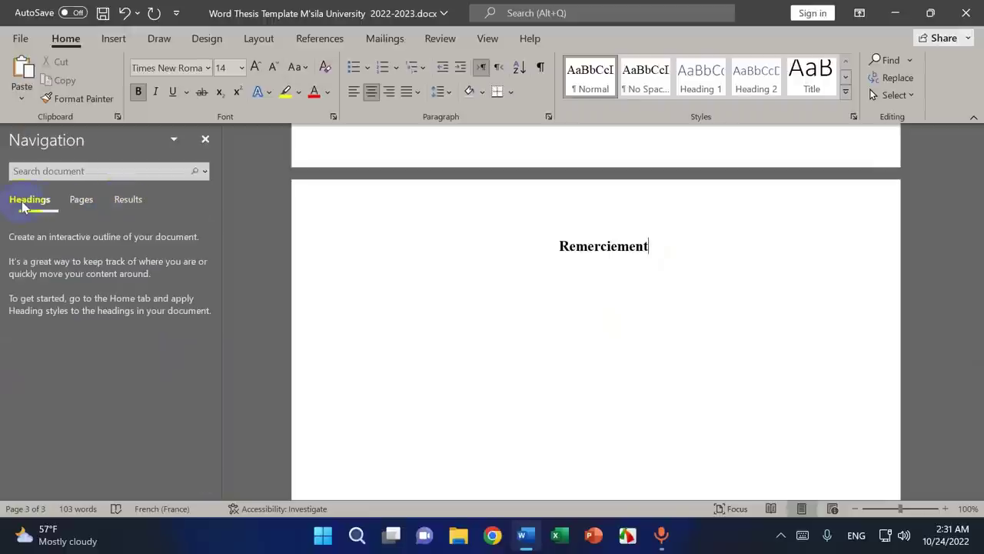
left_click(77, 199)
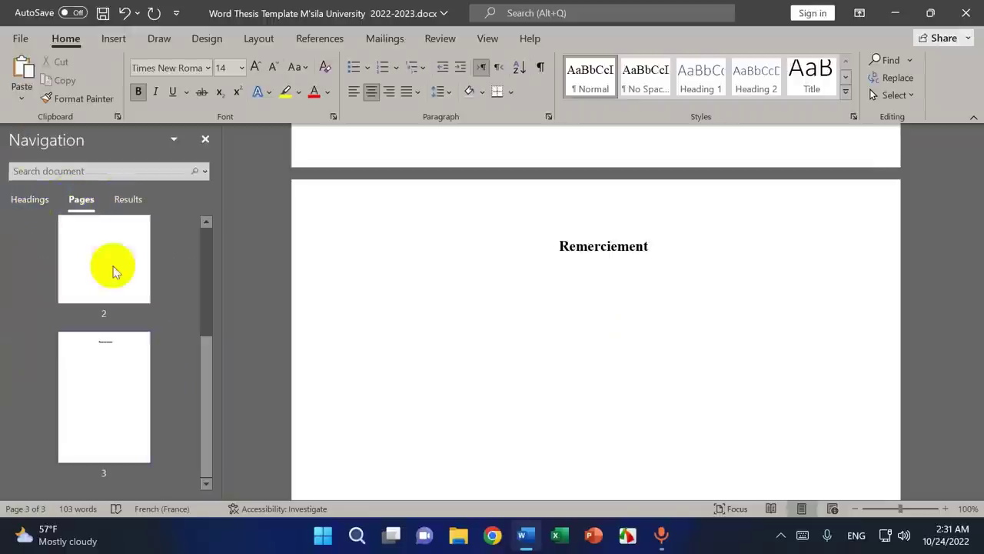
left_click(132, 200)
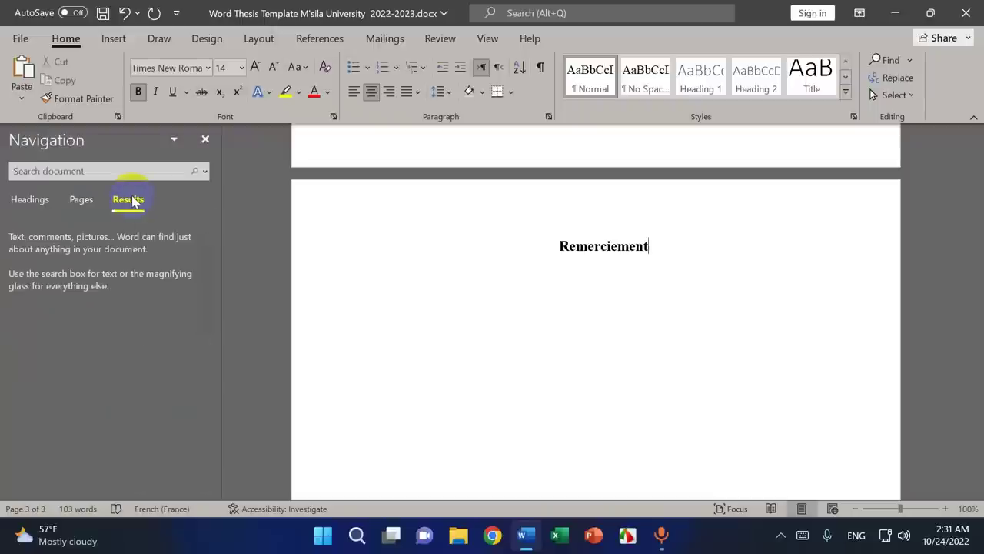
left_click(90, 201)
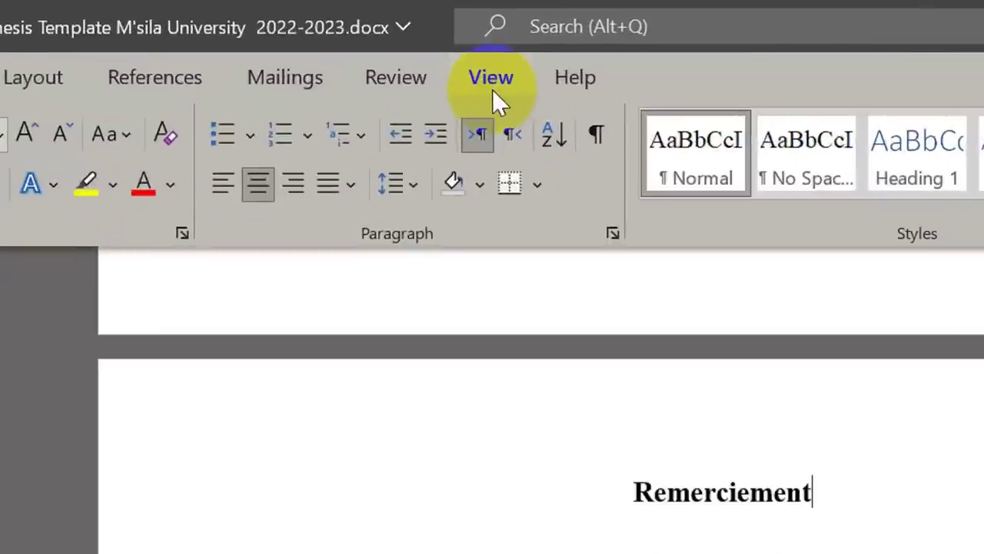
- Hide and redisplay the Navigation Pane, and show the ruler
left_click(492, 84)
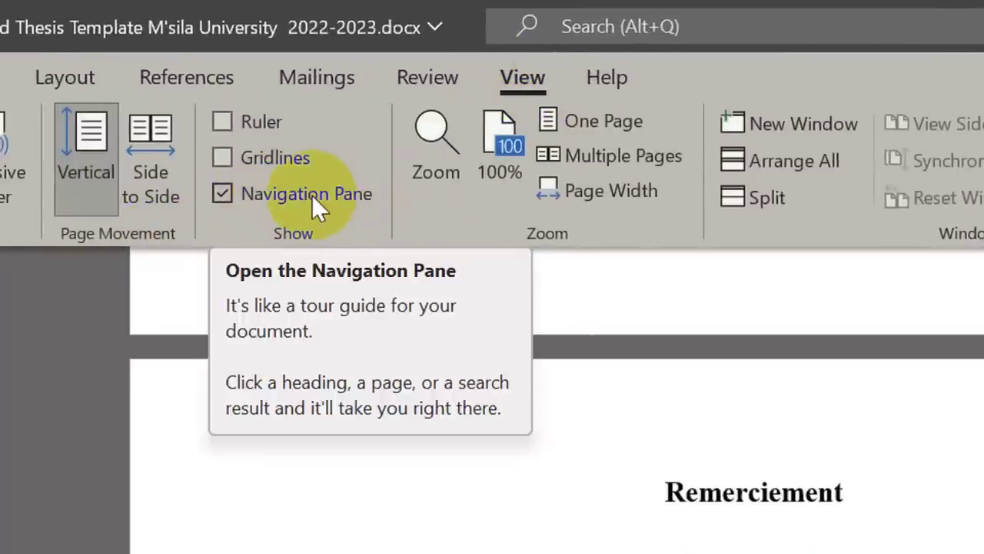
left_click(220, 192)
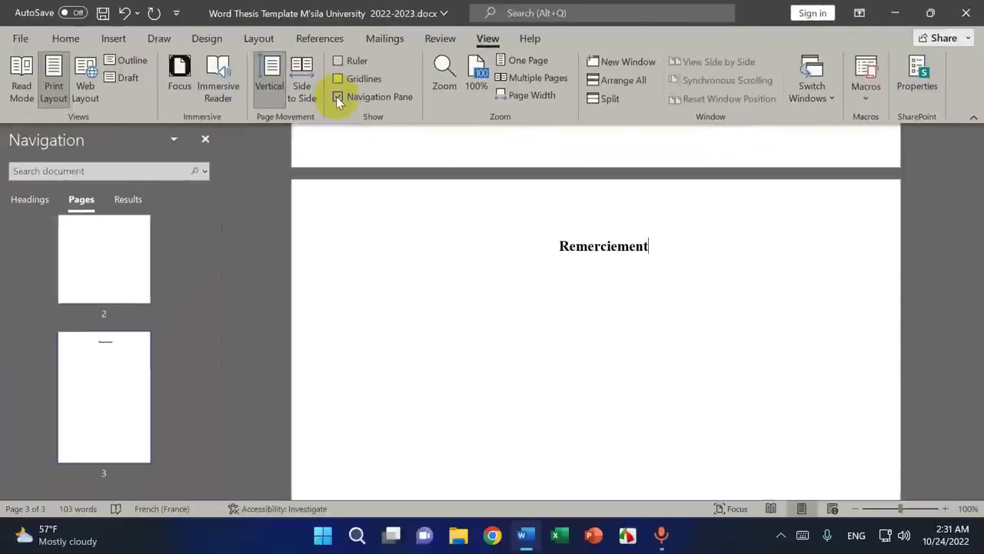
left_click(338, 97)
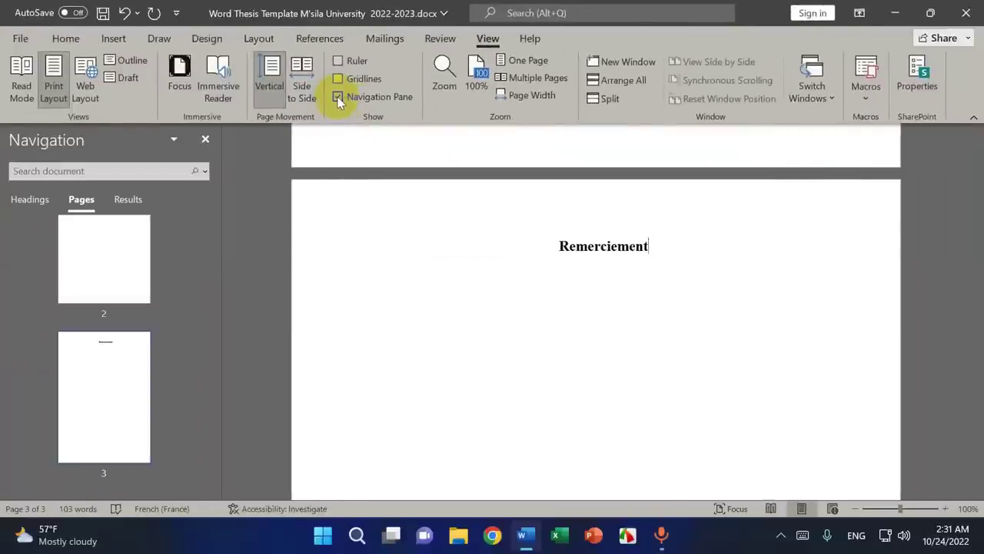
left_click(338, 99)
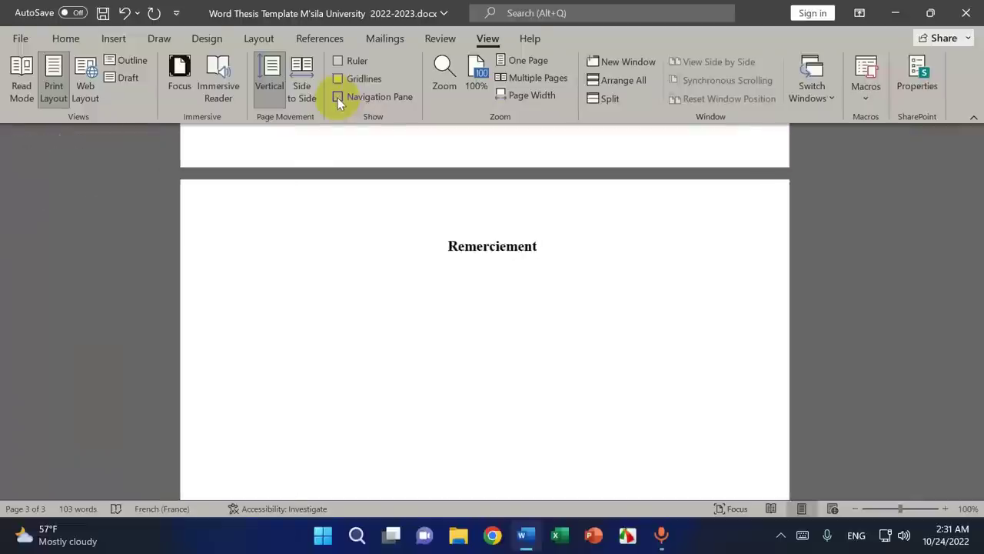
left_click(337, 97)
left_click(337, 61)
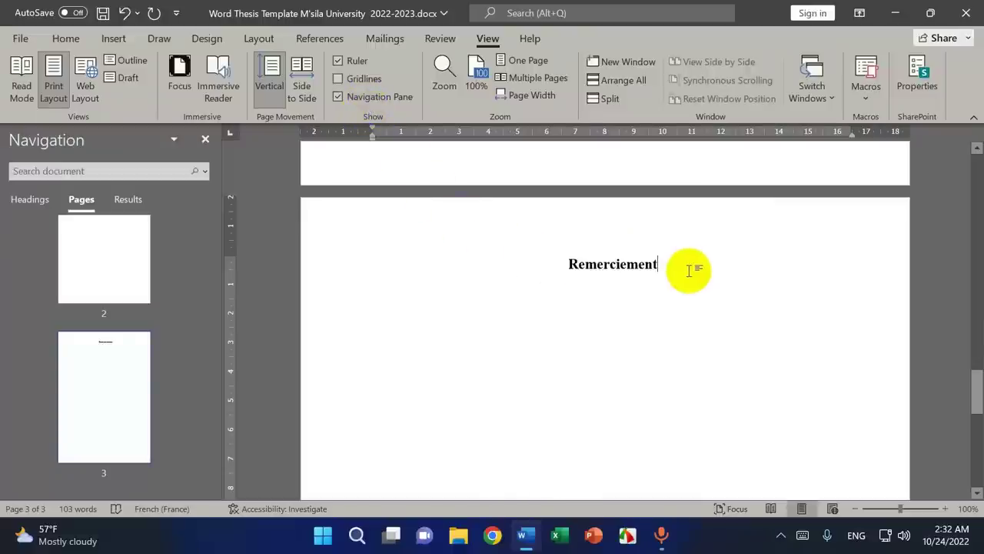
- Insert a page break after the Remerciement title and enter the title "Sommaire" on the new page
key("ctrl+Return")
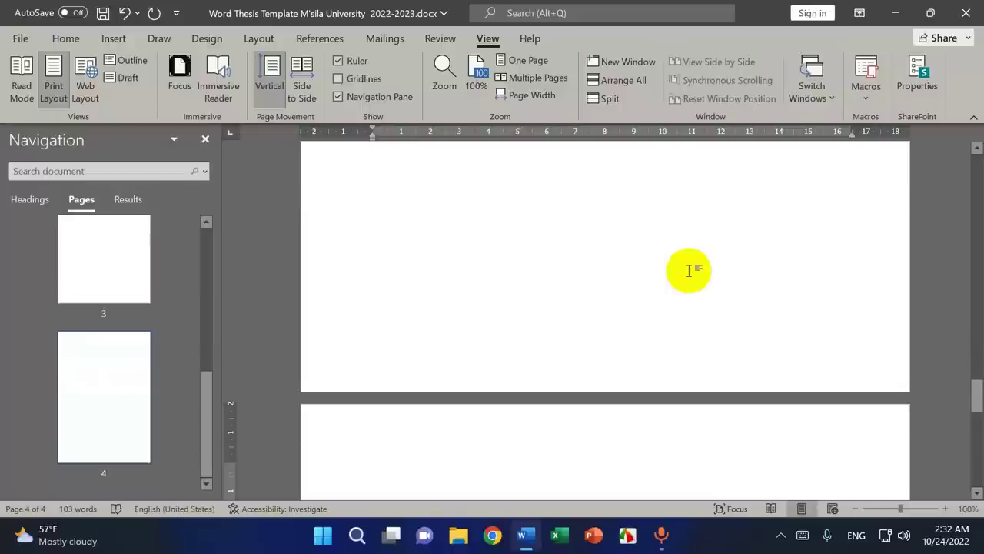
type("S")
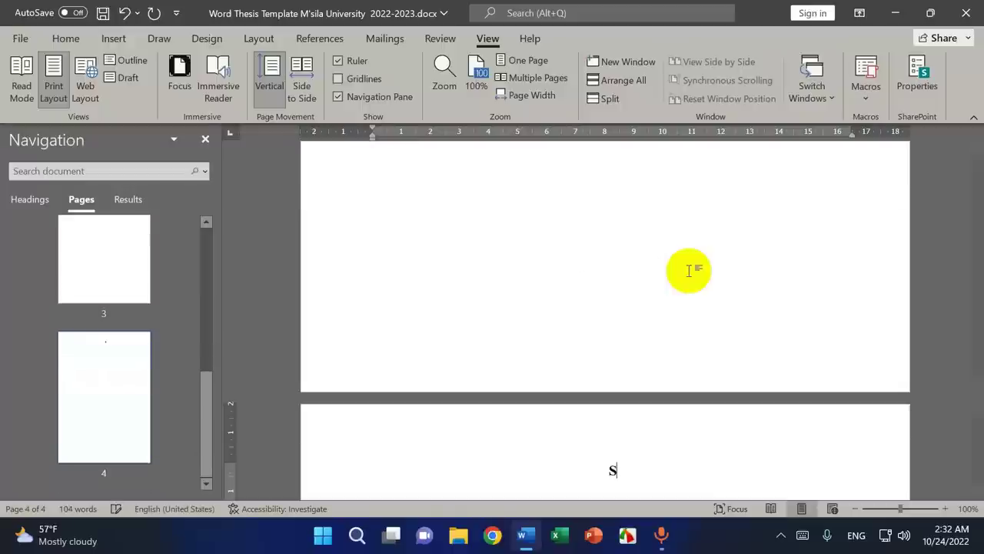
type("ommaire")
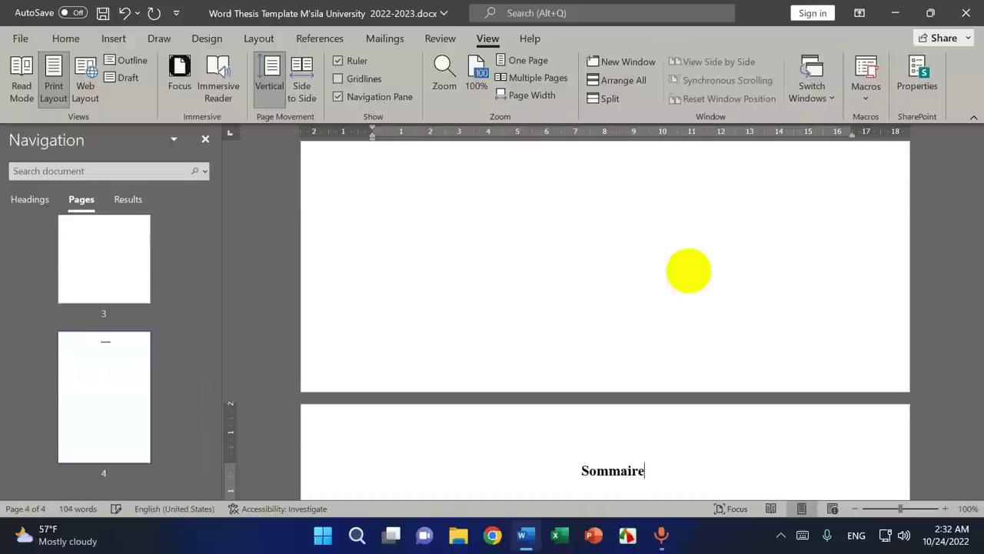
scroll(689, 270, "down", 3)
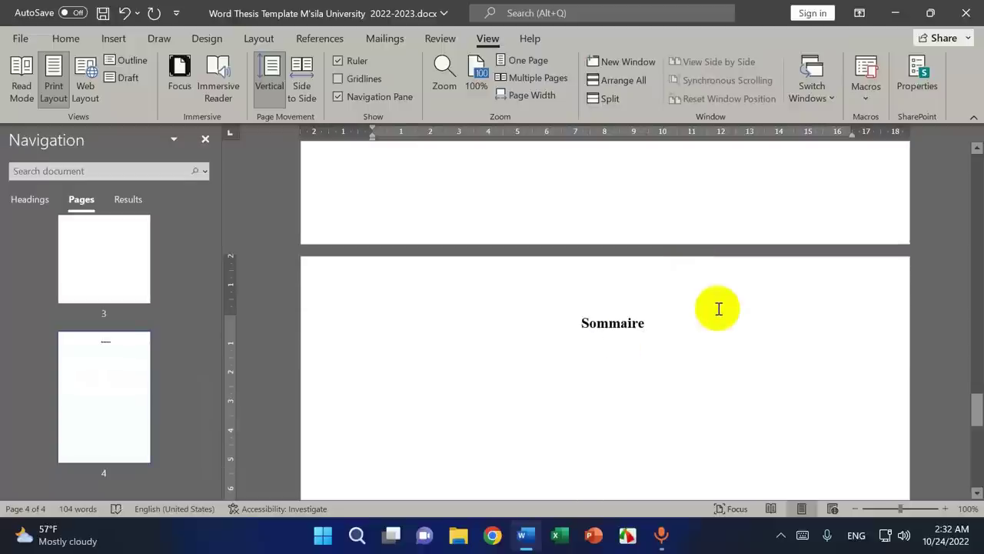
scroll(719, 309, "down", 2)
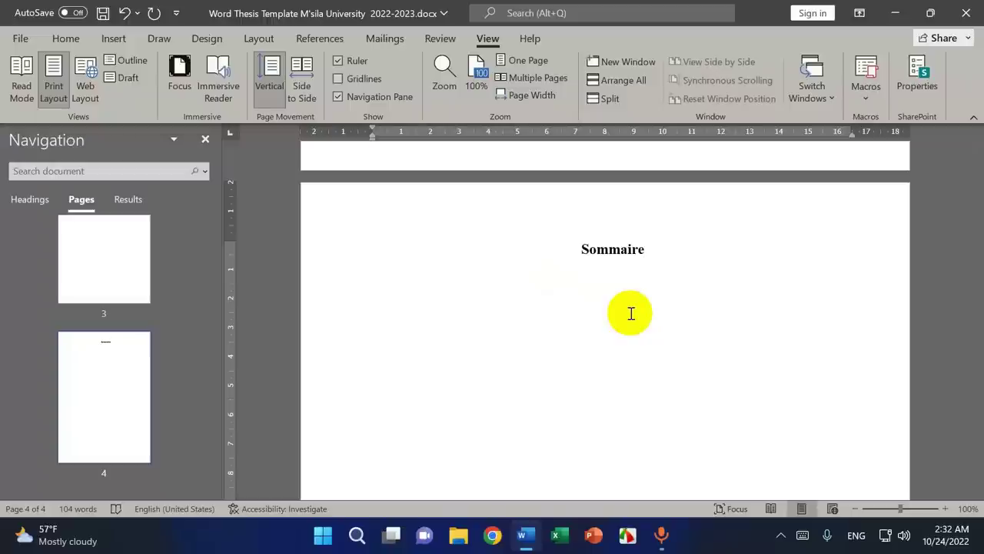
- Insert a page break after the Sommaire title, and bring up the on-screen keyboard in the Arabic (Algeria) layout
key("ctrl+Return")
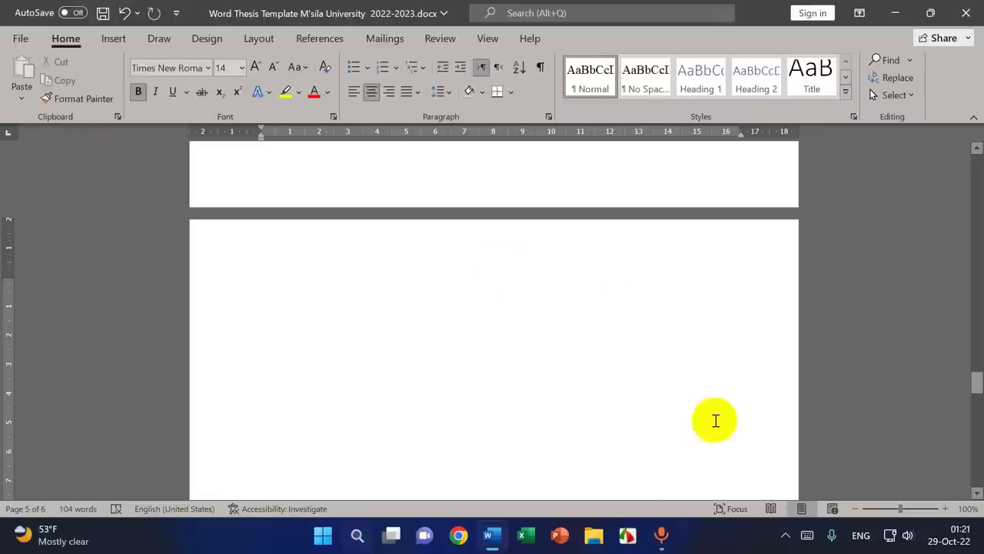
left_click(859, 534)
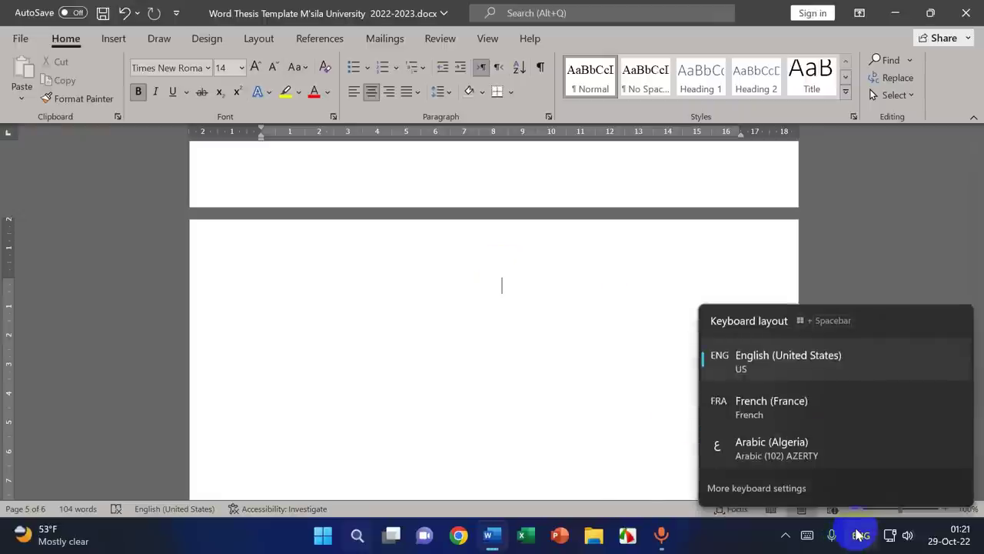
left_click(807, 534)
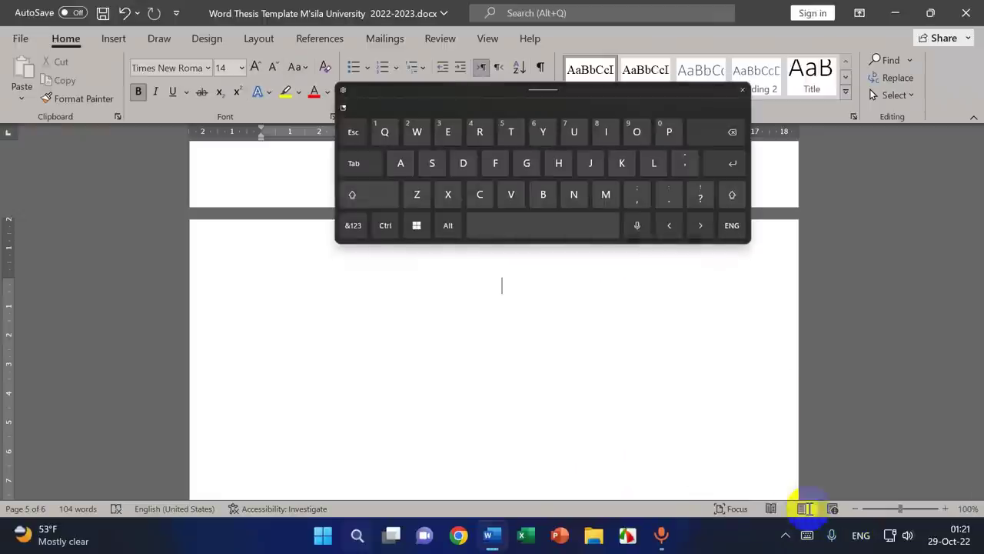
left_click(732, 224)
left_click(641, 197)
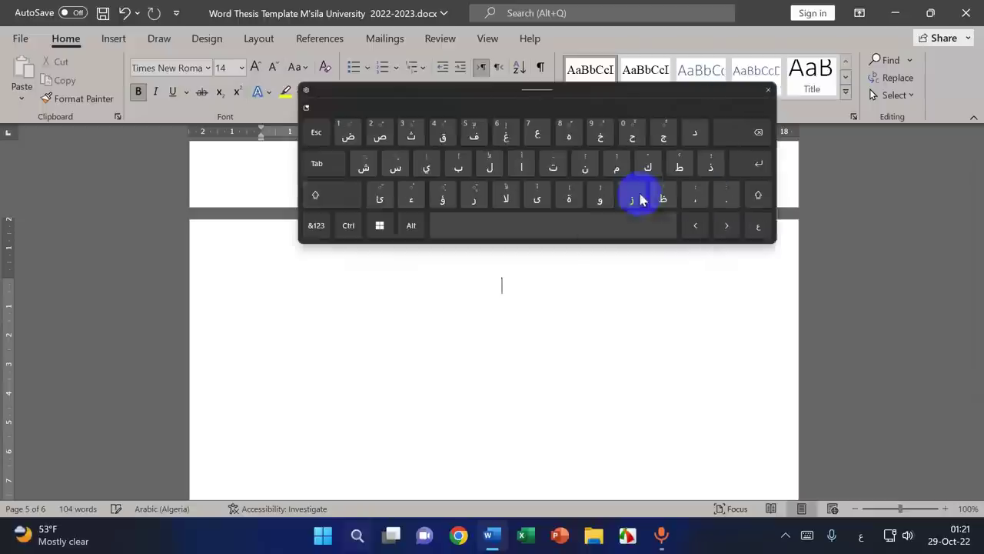
- Enter the Arabic title "ملخص" on the new page with the on-screen keyboard, and close that keyboard
left_click(615, 167)
left_click(492, 167)
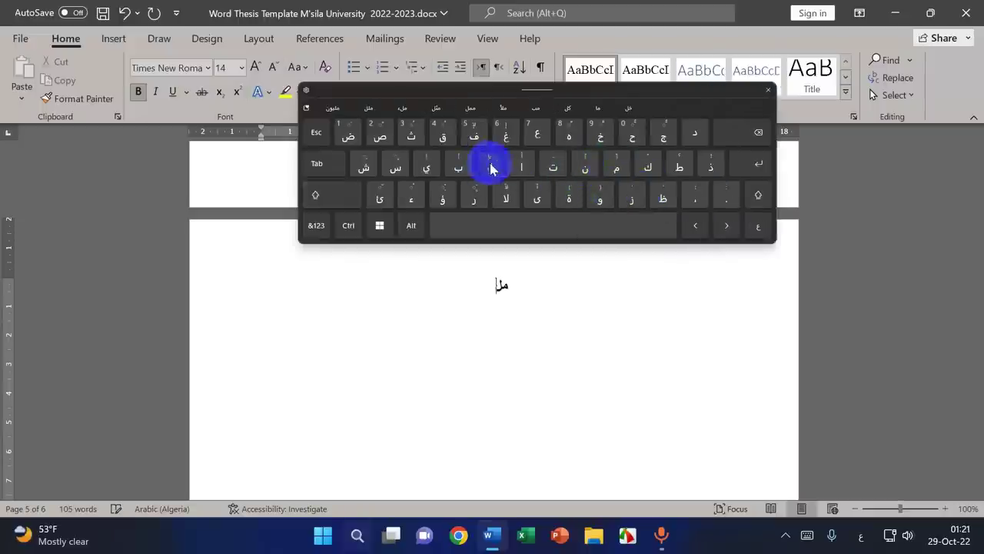
left_click(602, 138)
left_click(381, 137)
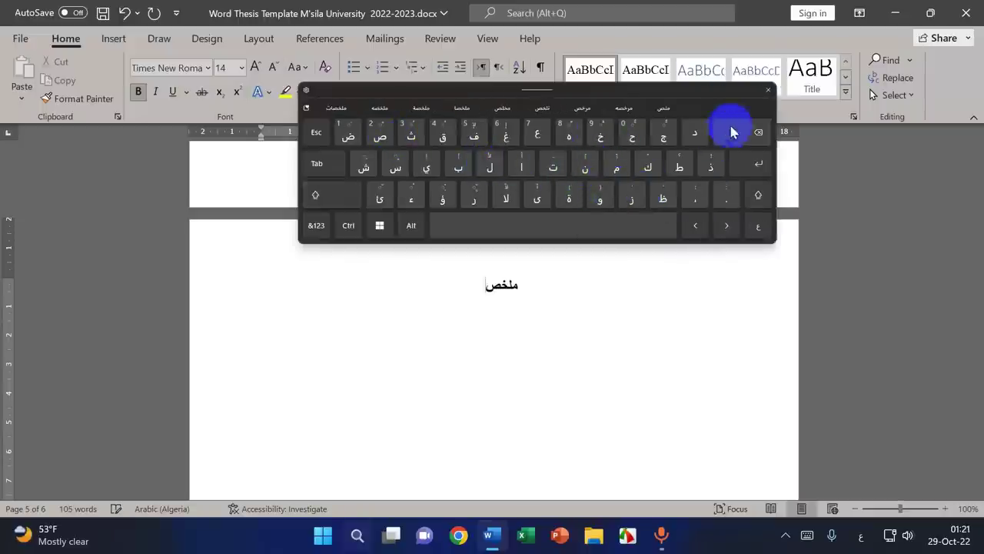
left_click_drag(708, 96, 680, 367)
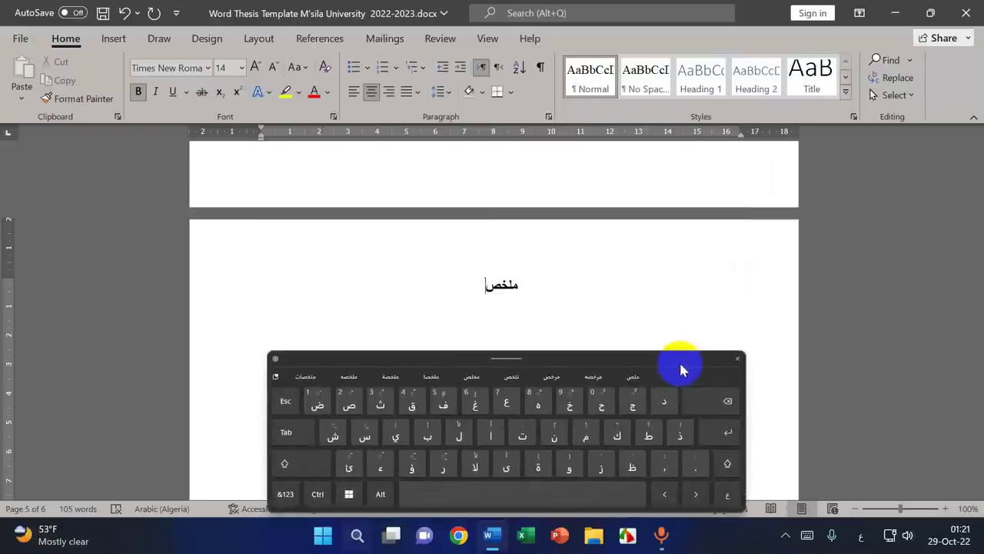
double_click(508, 286)
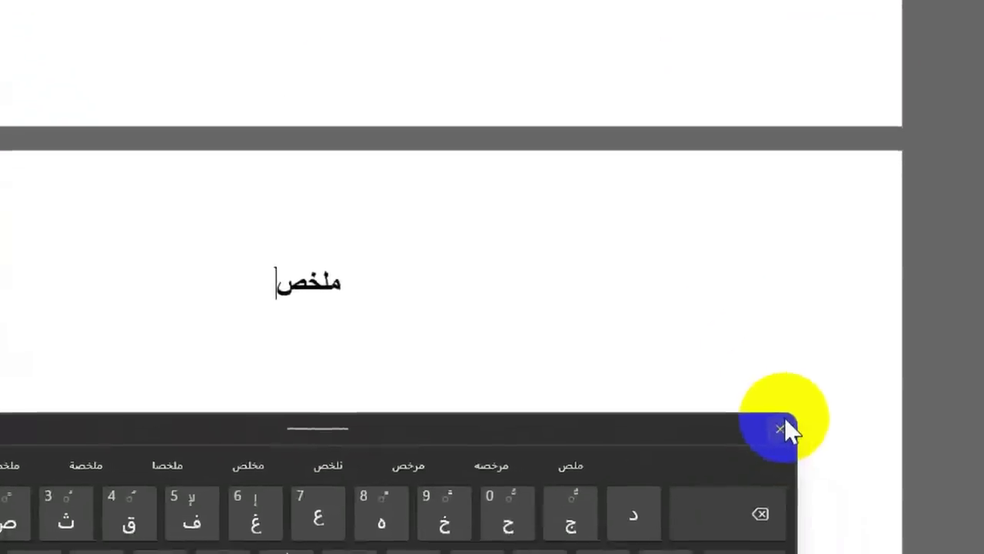
left_click(784, 427)
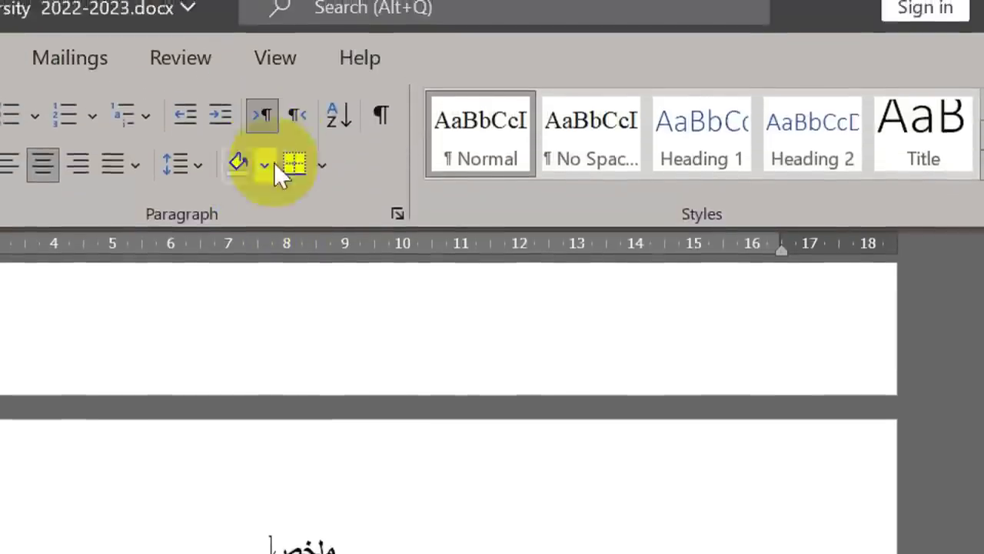
- Set the "ملخص" title's text direction to right-to-left and align it to the right
left_click(305, 538)
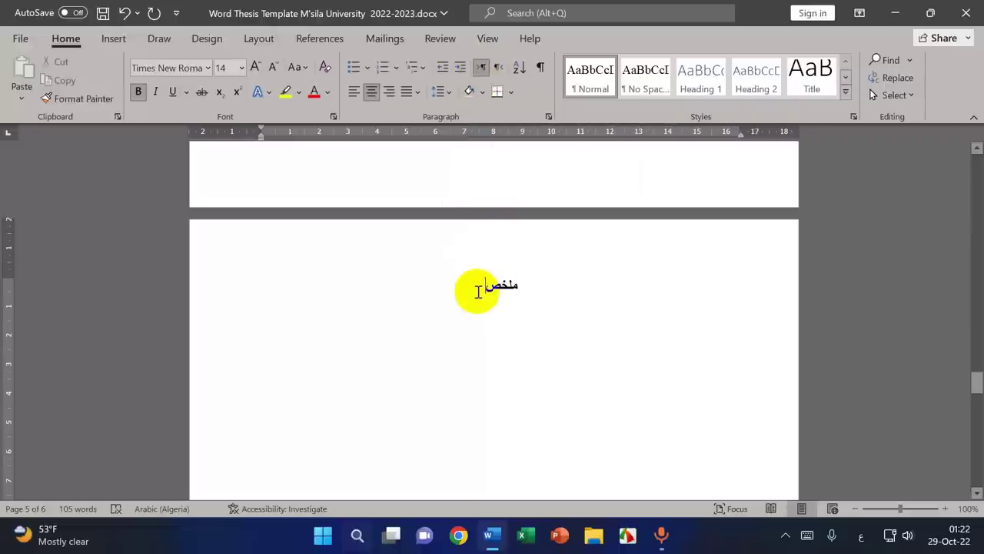
left_click_drag(484, 290, 511, 293)
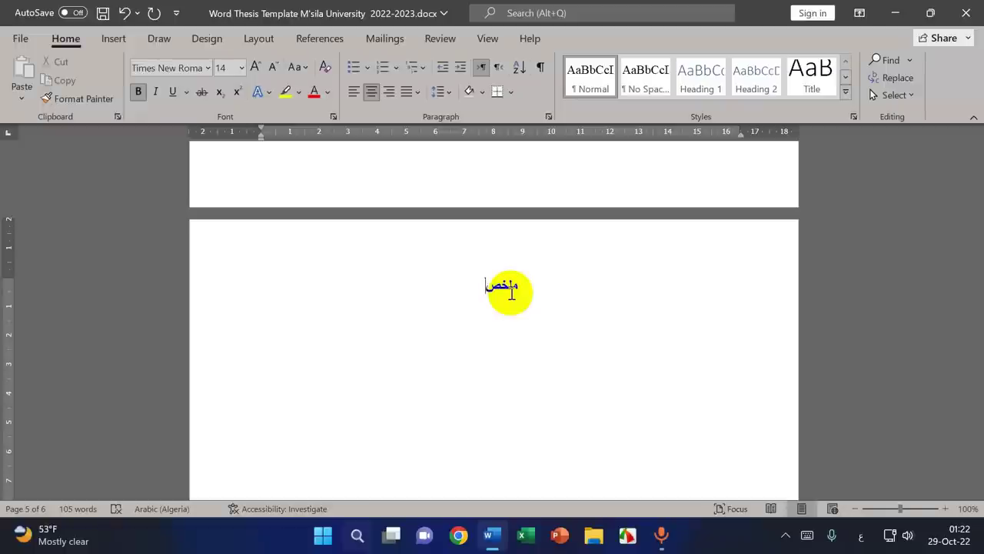
left_click(511, 293)
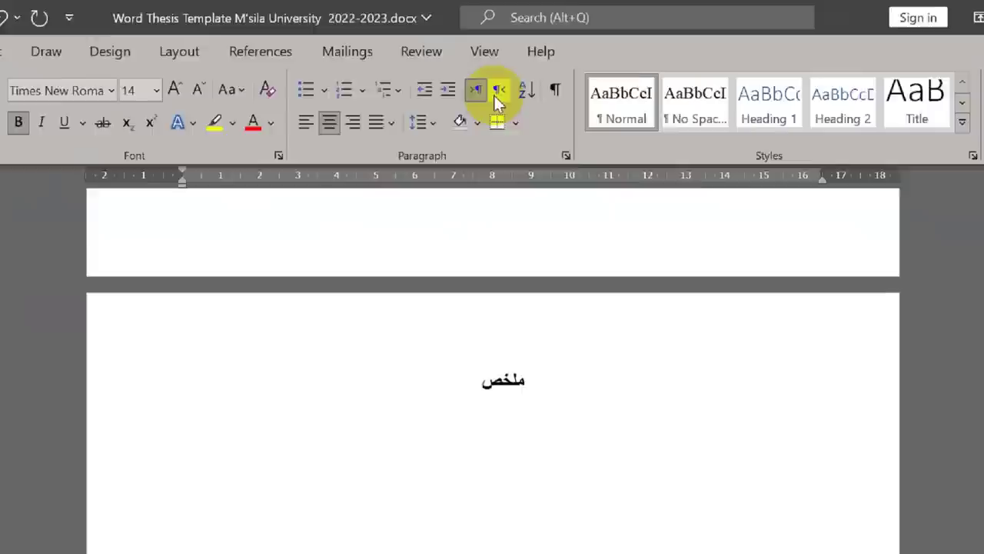
left_click(500, 137)
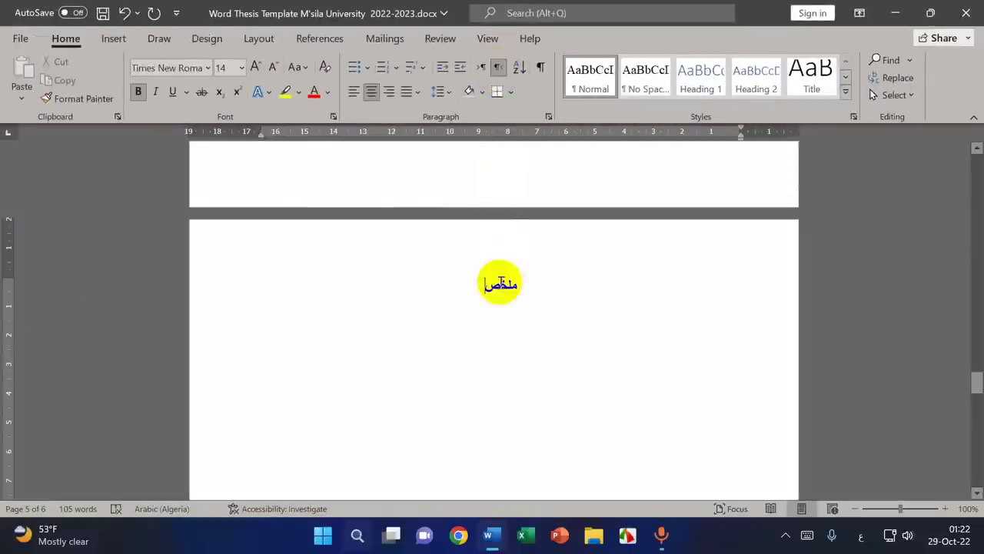
left_click(390, 94)
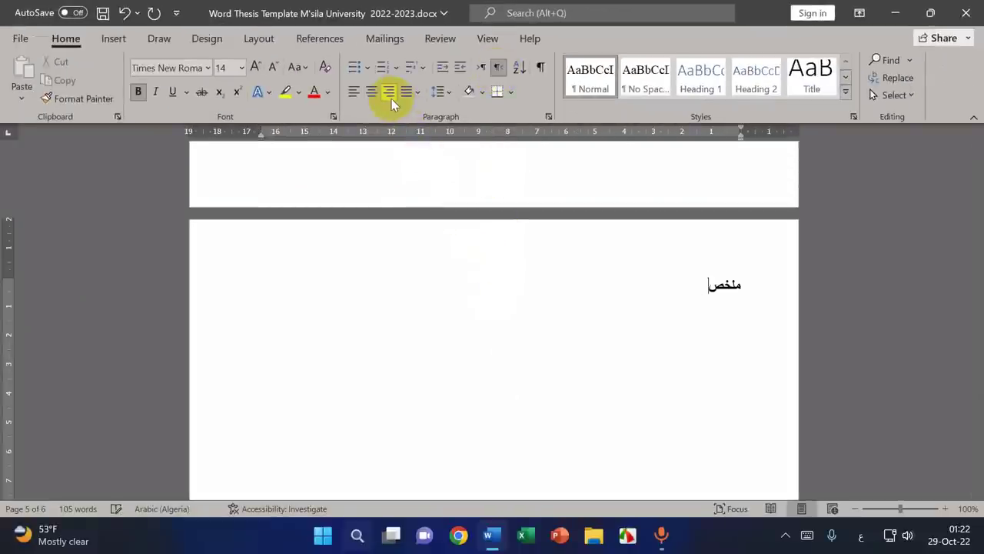
- Format the "ملخص" title in Traditional Arabic at size 20, and dismiss the missing proofing tools notice
double_click(721, 286)
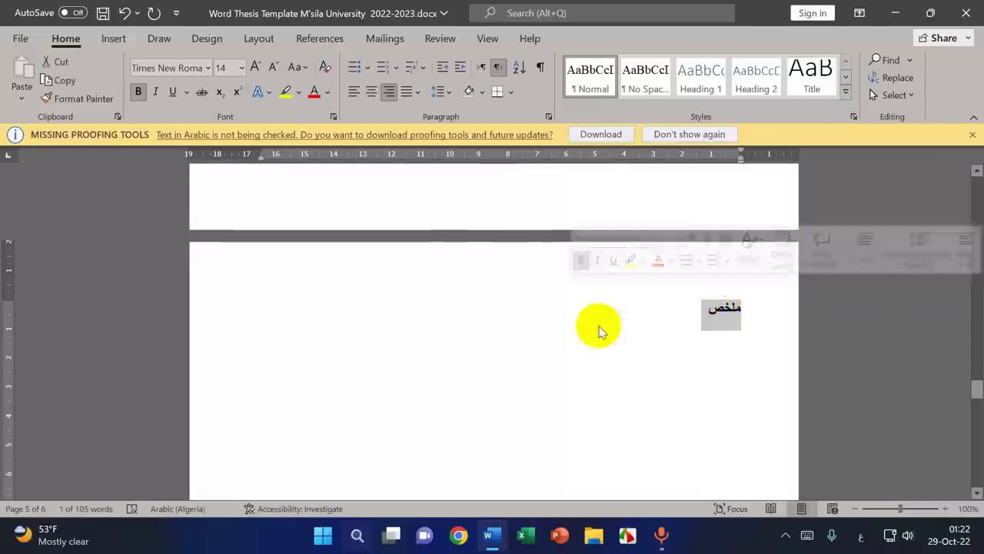
left_click(207, 69)
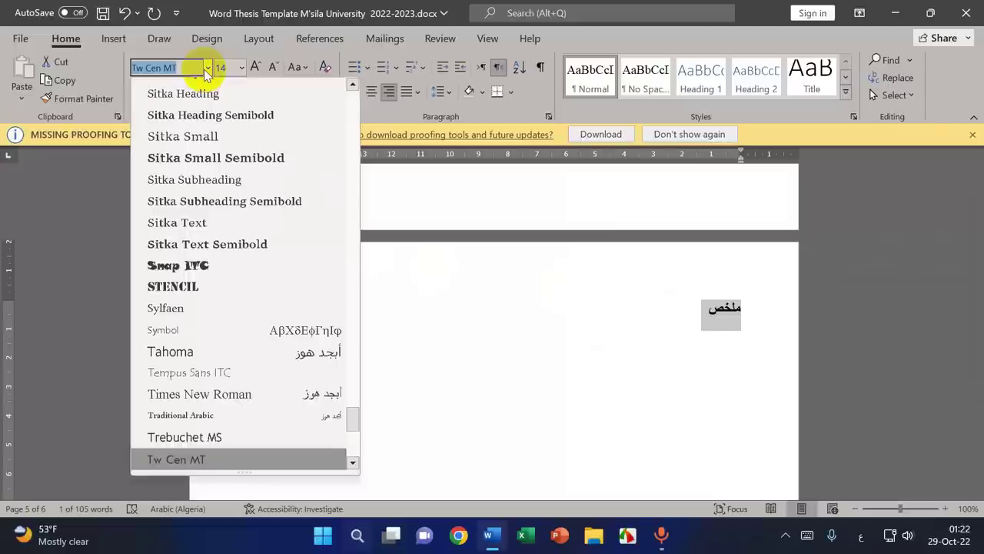
key("BackSpace")
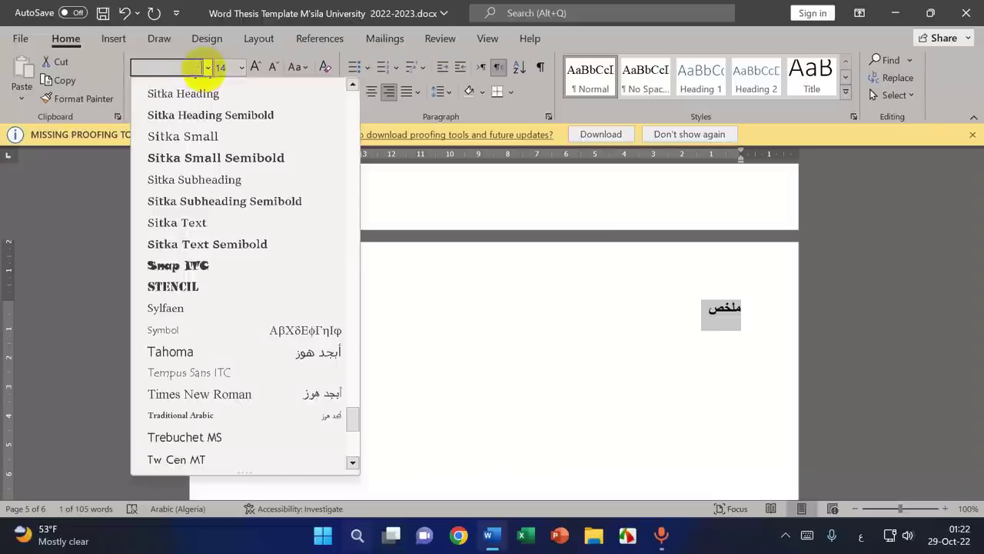
left_click(206, 68)
type("Traditional Arabic")
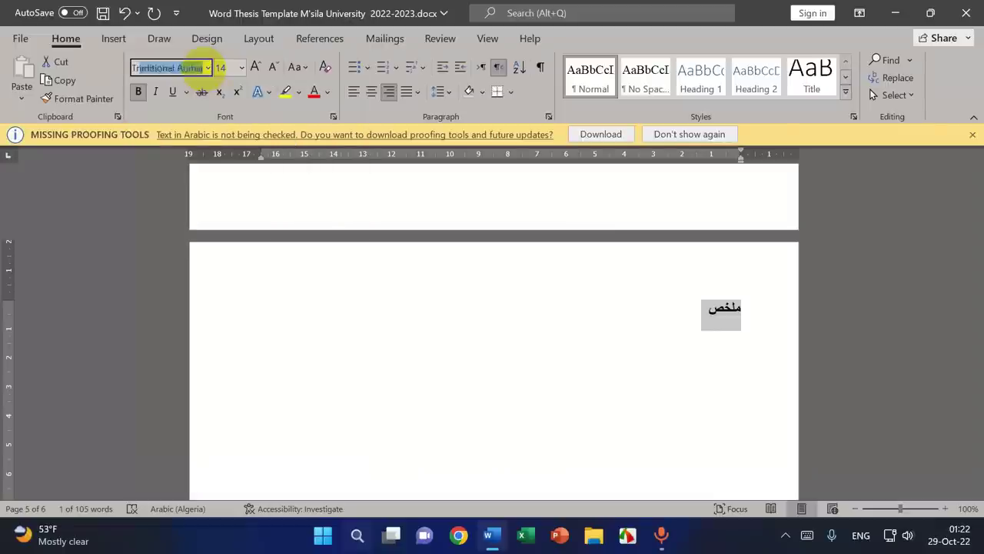
key("Return")
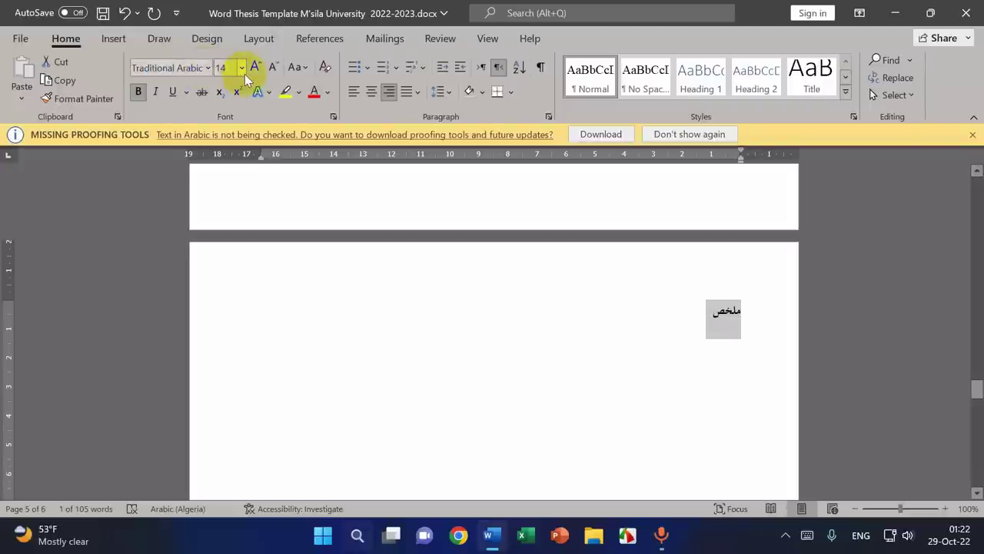
left_click(242, 68)
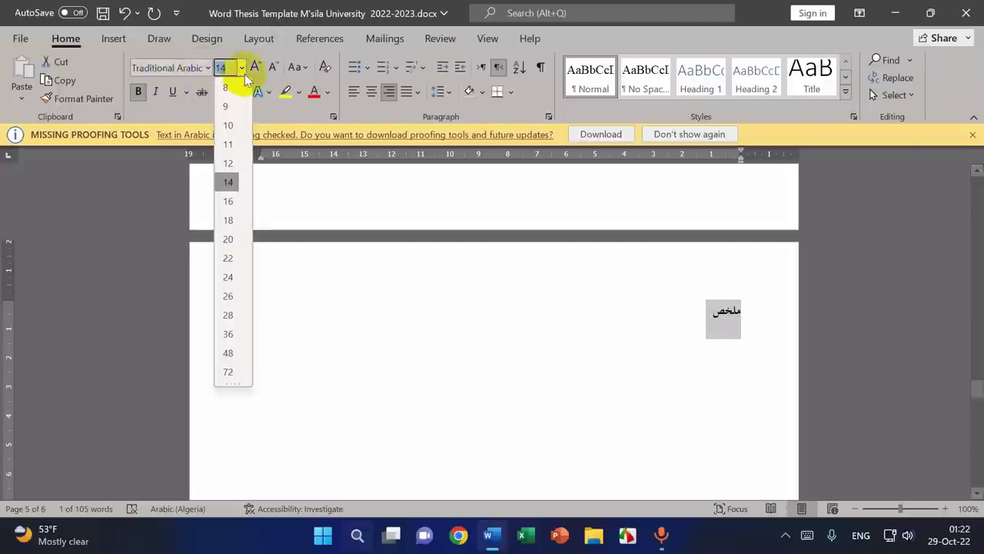
left_click(228, 240)
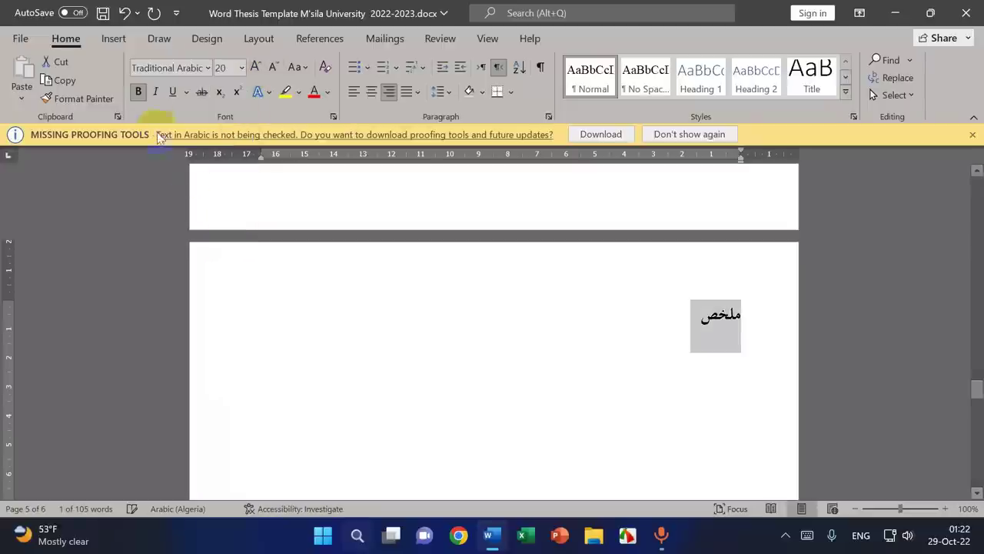
left_click(696, 327)
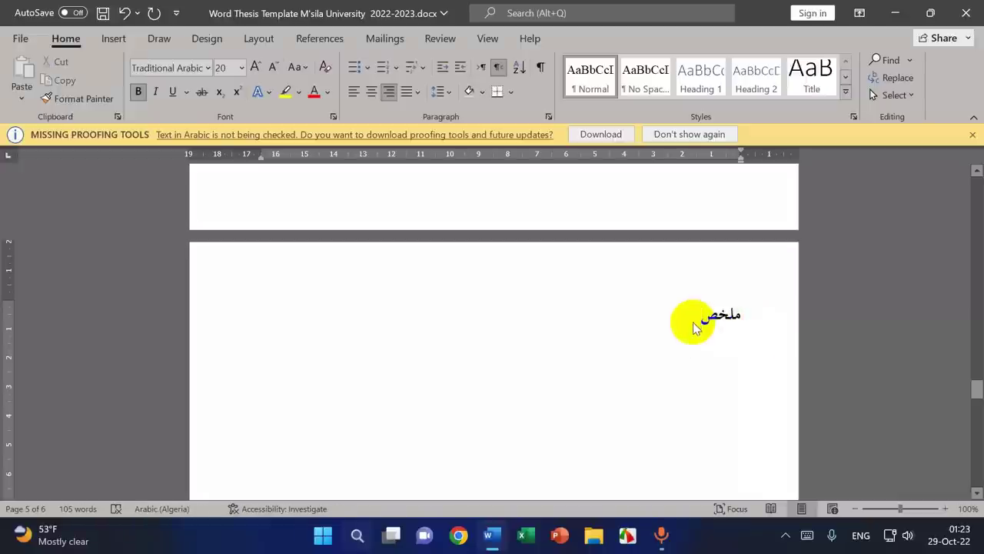
left_click(973, 135)
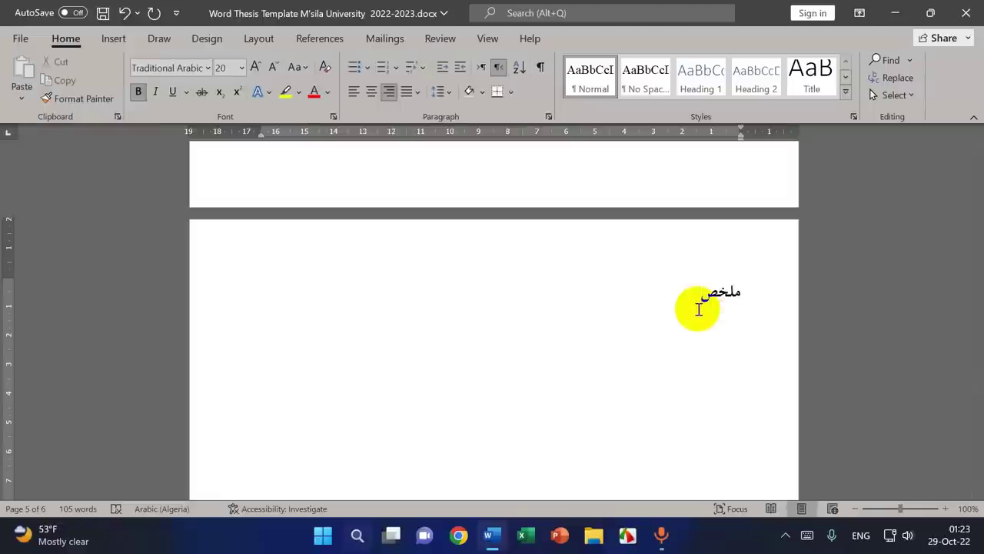
- Insert a page break after the "ملخص" title and enter the left-to-right title "Abstract" in 14 pt Times New Roman on the new page
key("ctrl+Return")
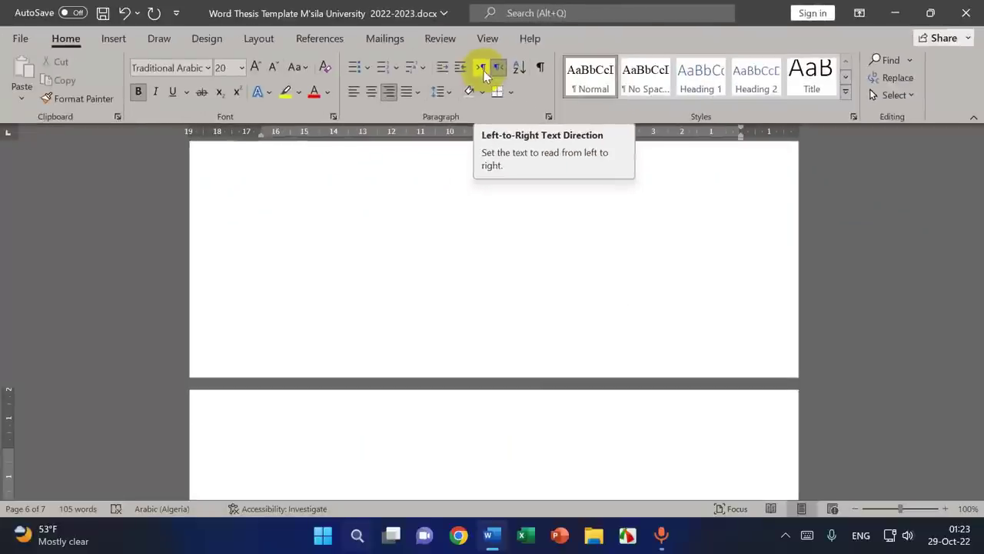
left_click(481, 69)
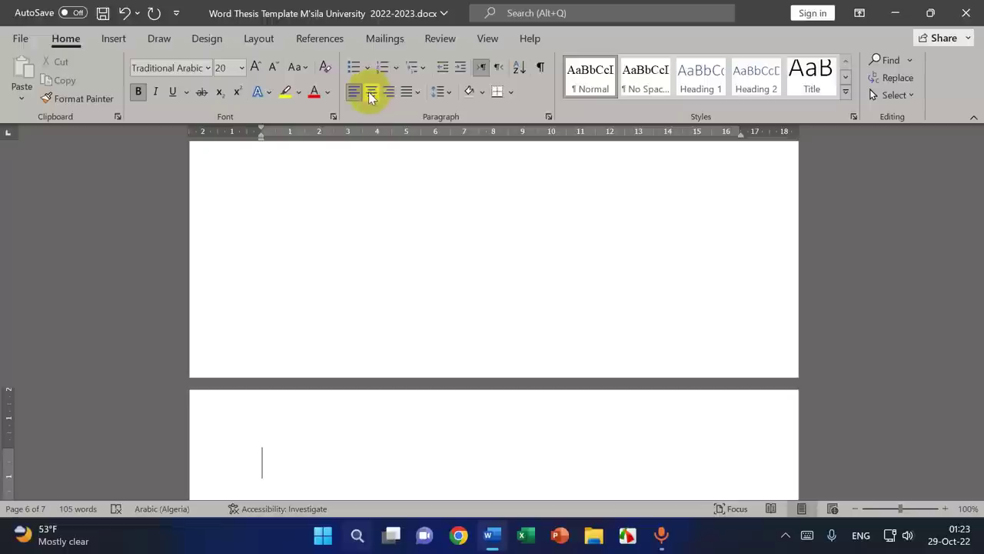
left_click(242, 67)
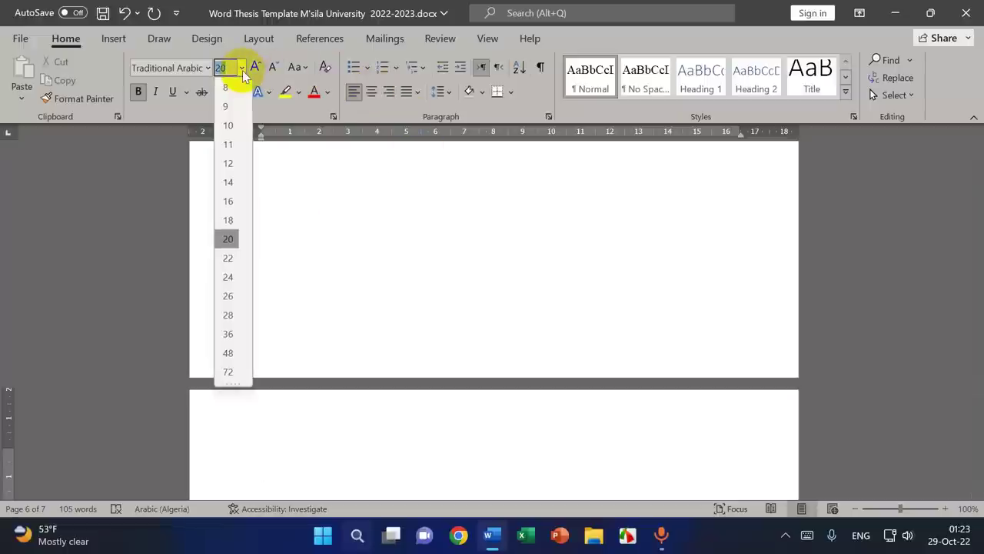
left_click(228, 182)
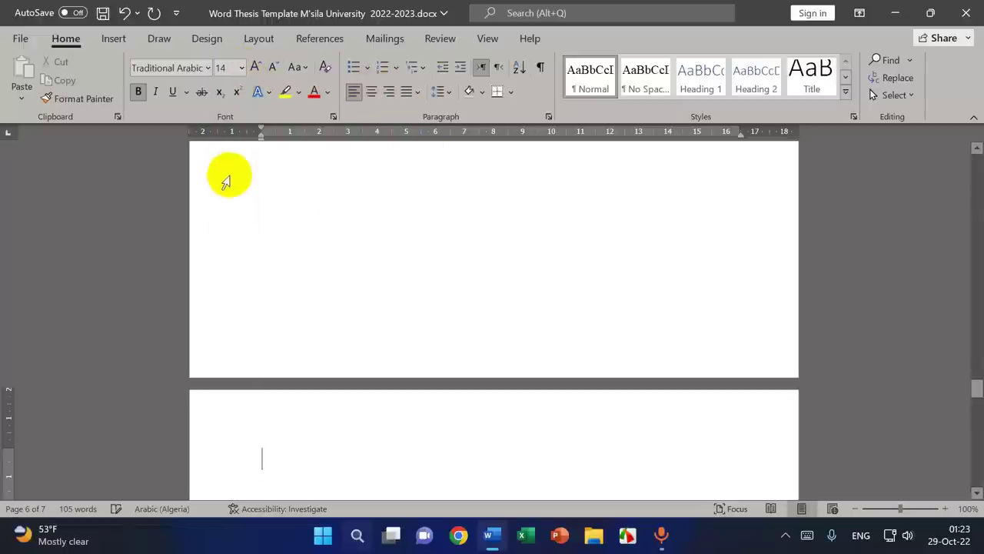
left_click(211, 69)
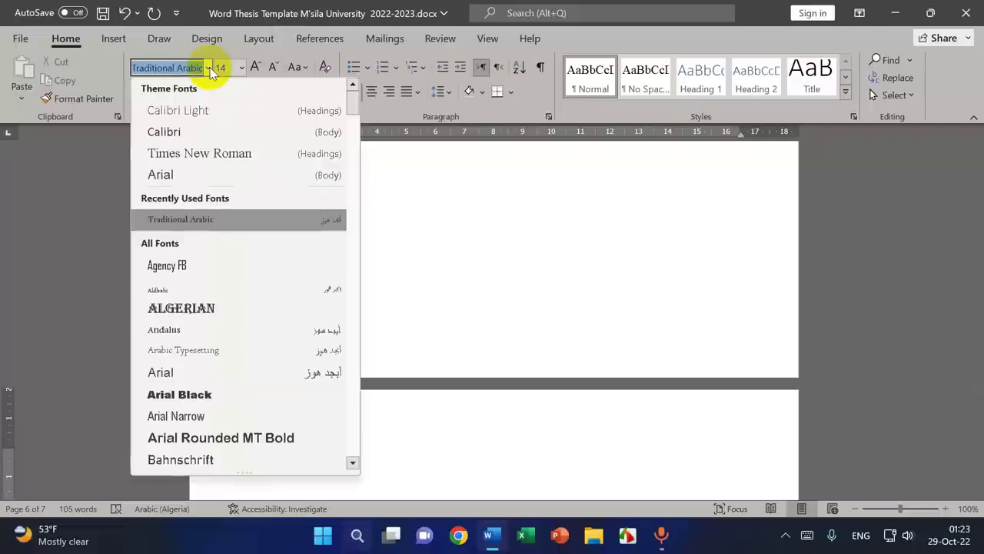
left_click(196, 153)
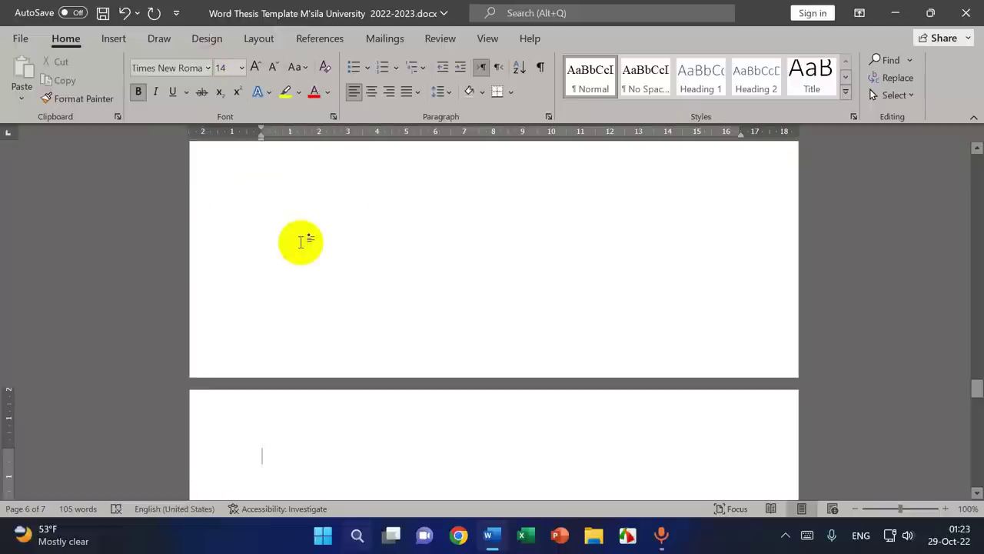
type("Abstract")
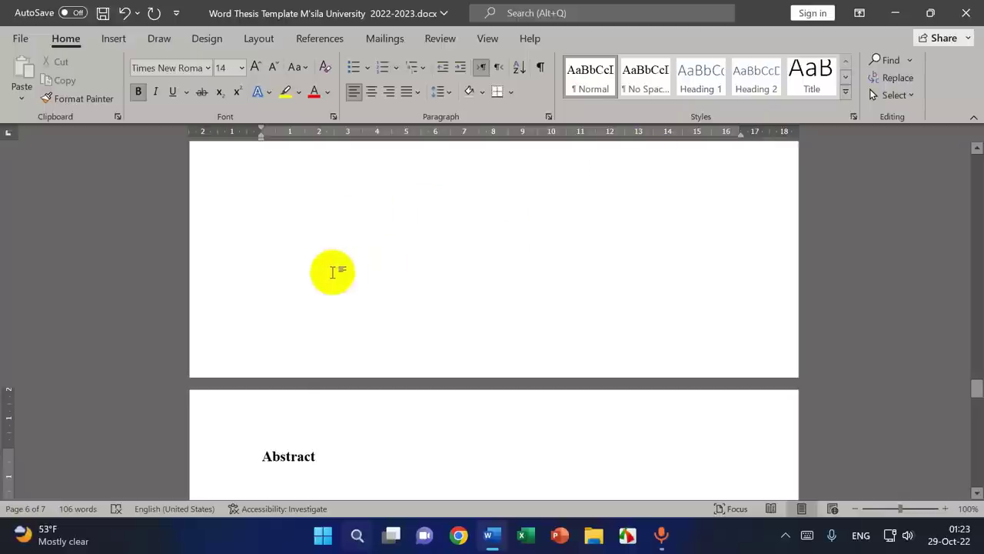
scroll(333, 274, "down", 3)
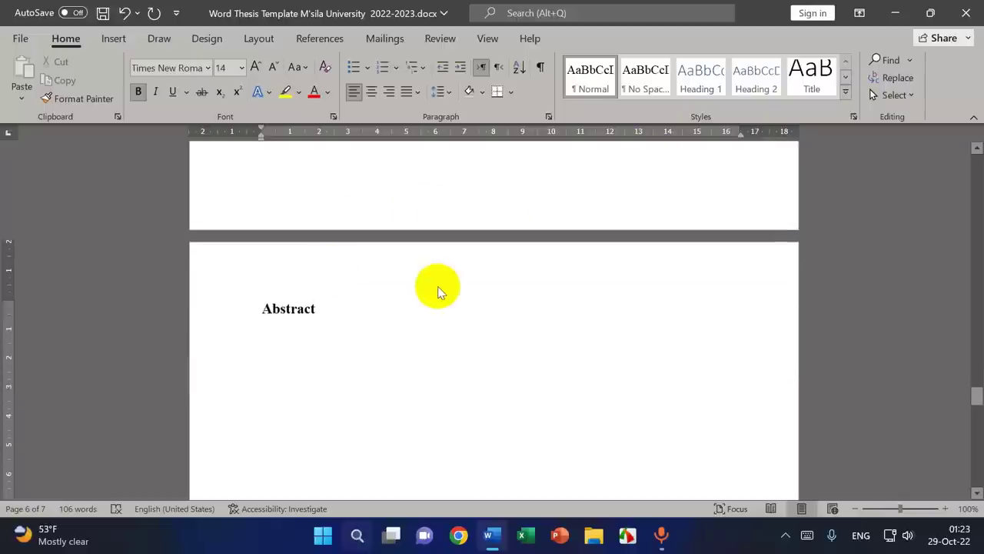
- Insert a page break after the Abstract title and enter the French title "Résumé" on the new page
key("ctrl+Return")
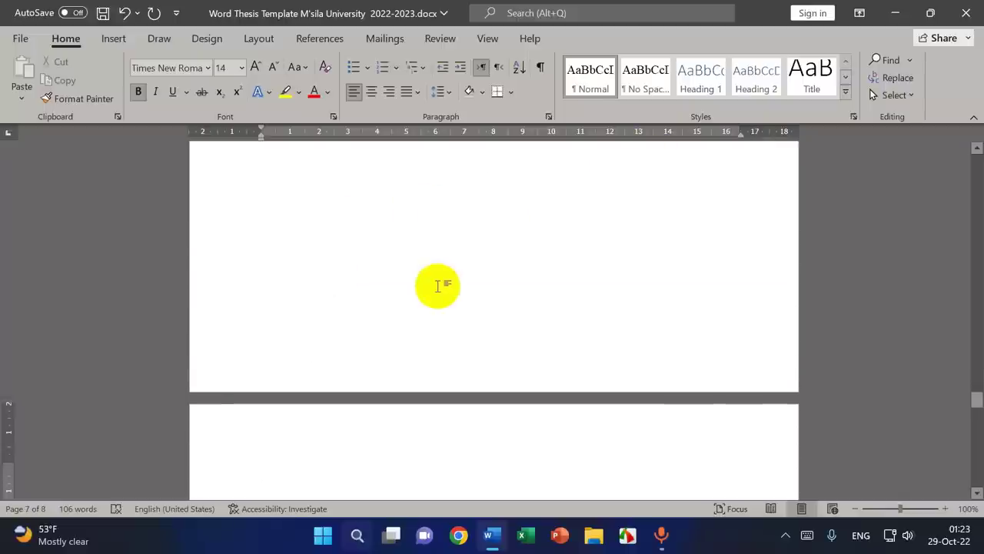
key("alt+shift")
type("Ré")
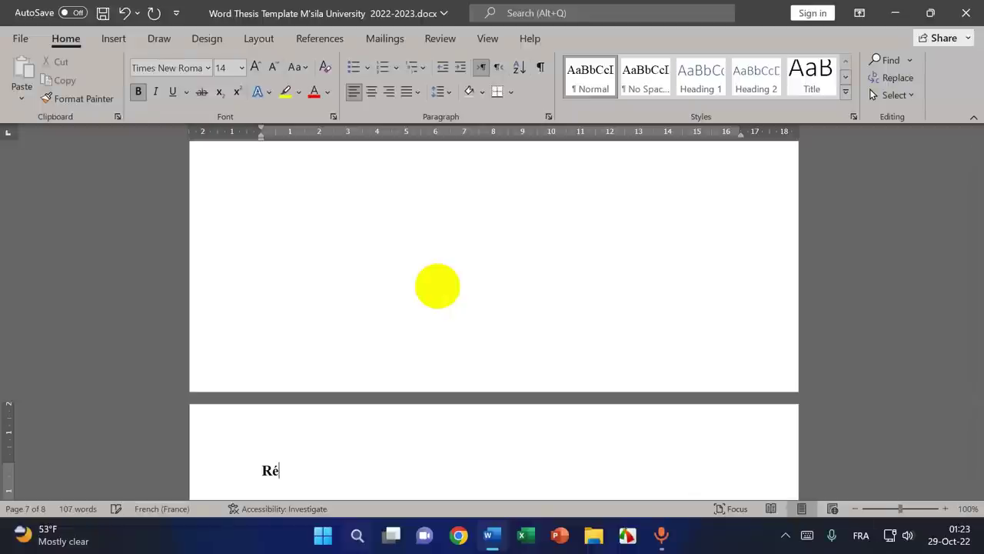
type("sumé")
key("BackSpace")
key("BackSpace")
type("mé")
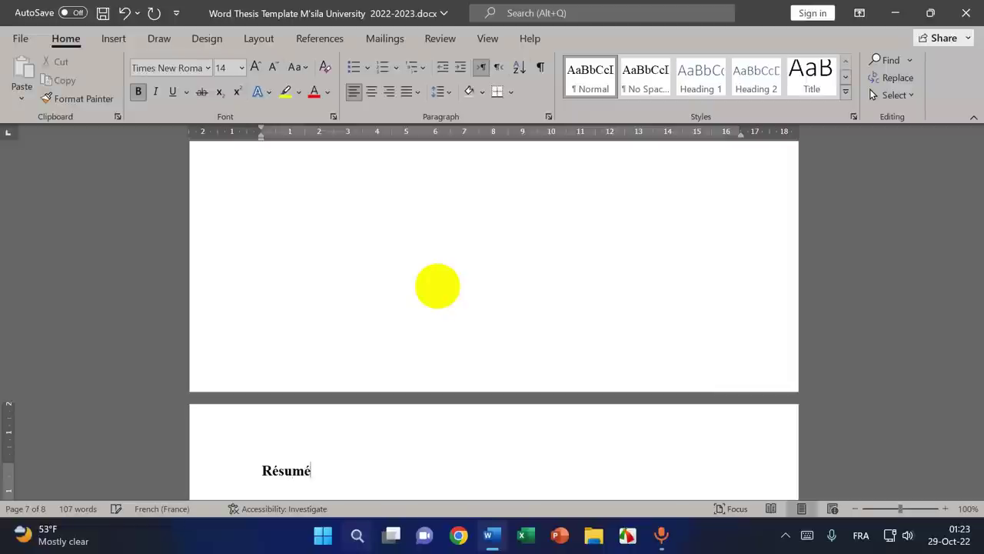
- Insert a page break after the Résumé title and enter the title "Liste des abréviations" on the new page
scroll(470, 227, "down", 3)
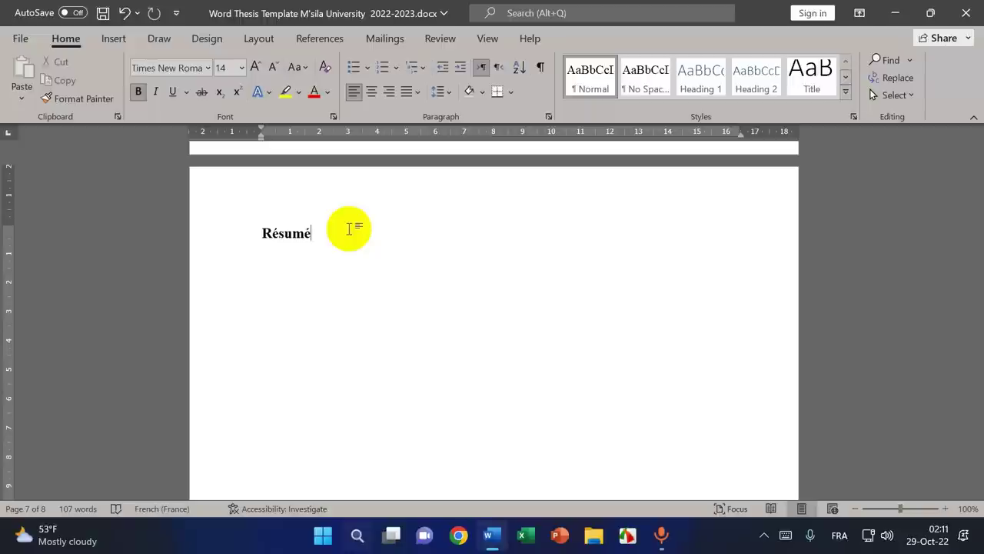
scroll(349, 228, "down", 8)
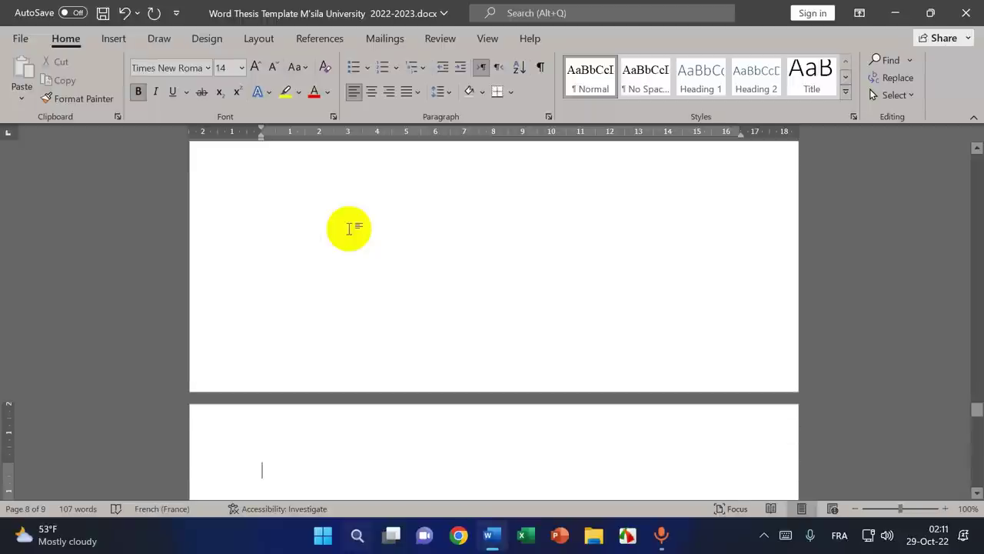
type("Liste de")
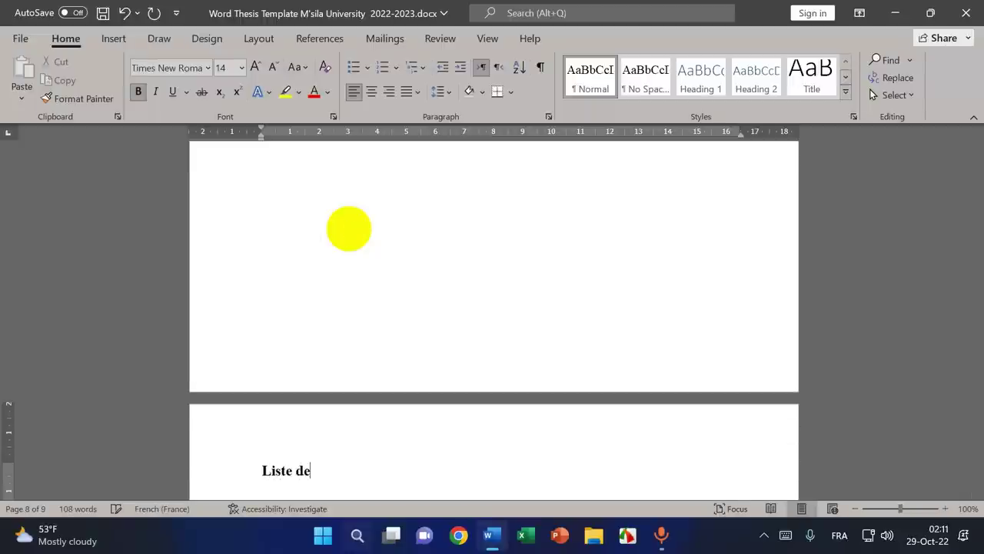
type("s abrévia")
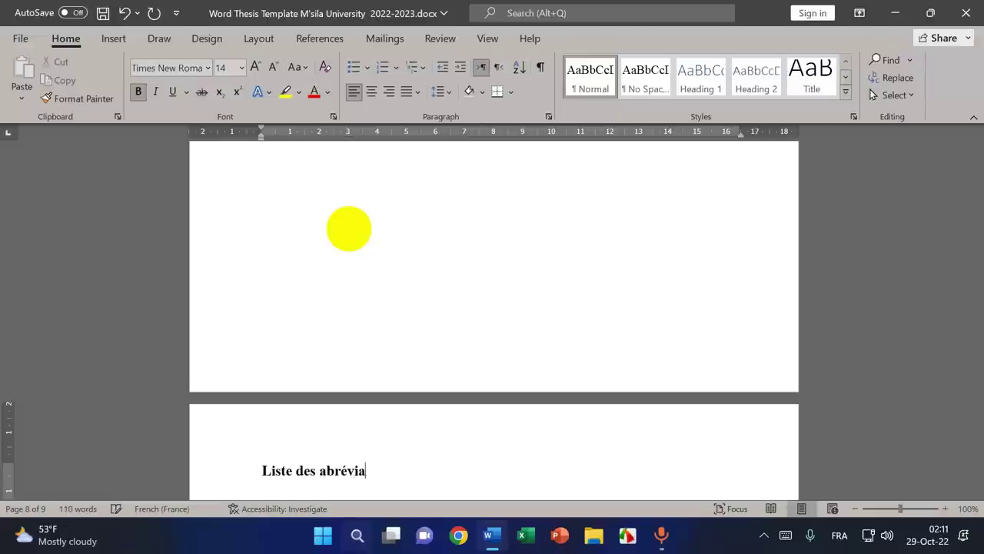
type("tions")
- Insert a page break after the abbreviations list title and enter the title "Liste des figures" on the new page
key("ctrl+Return")
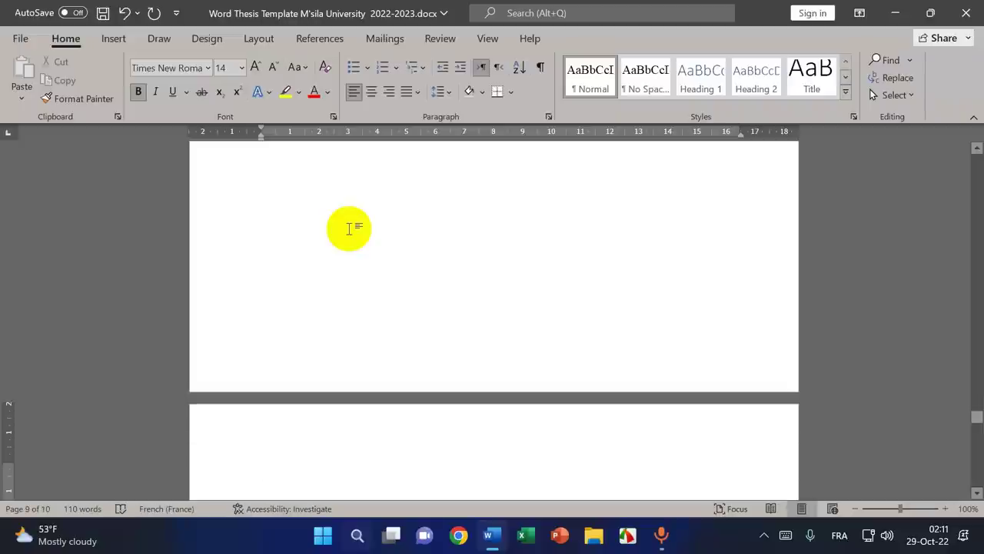
type("Liste d")
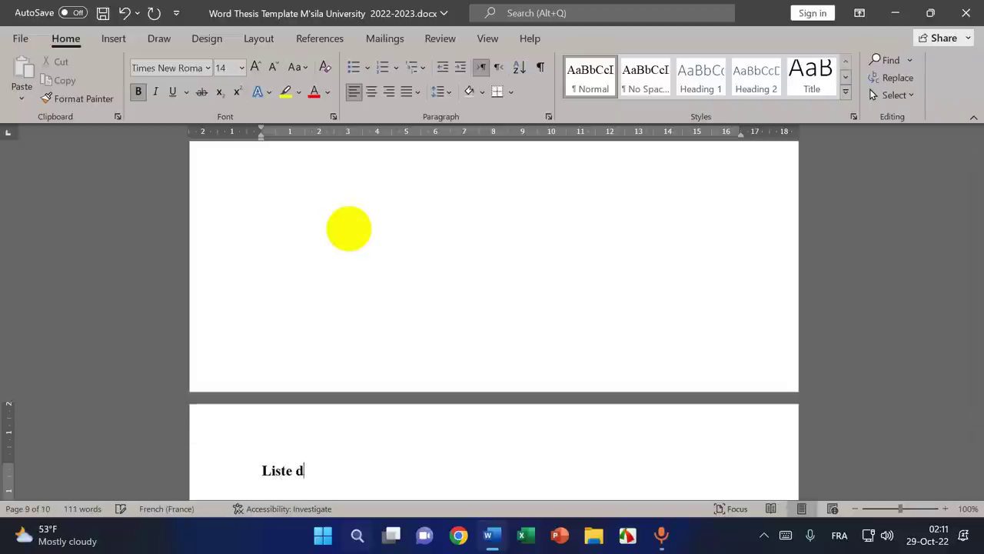
type("es figures")
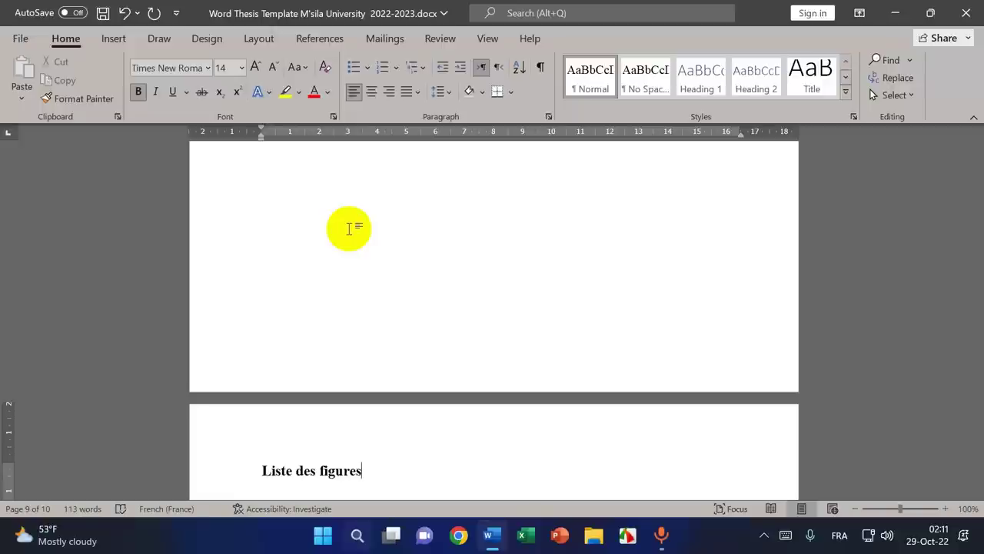
- Insert a page break after the figures list title and enter the title "Liste des tableaux" on the new page
key("ctrl+Return")
type("Liste des")
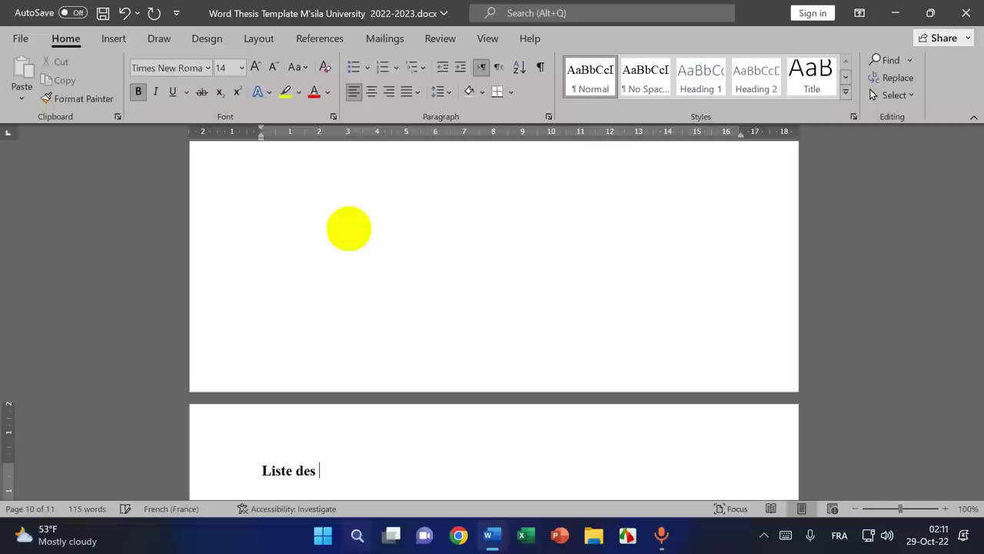
type(" tabl")
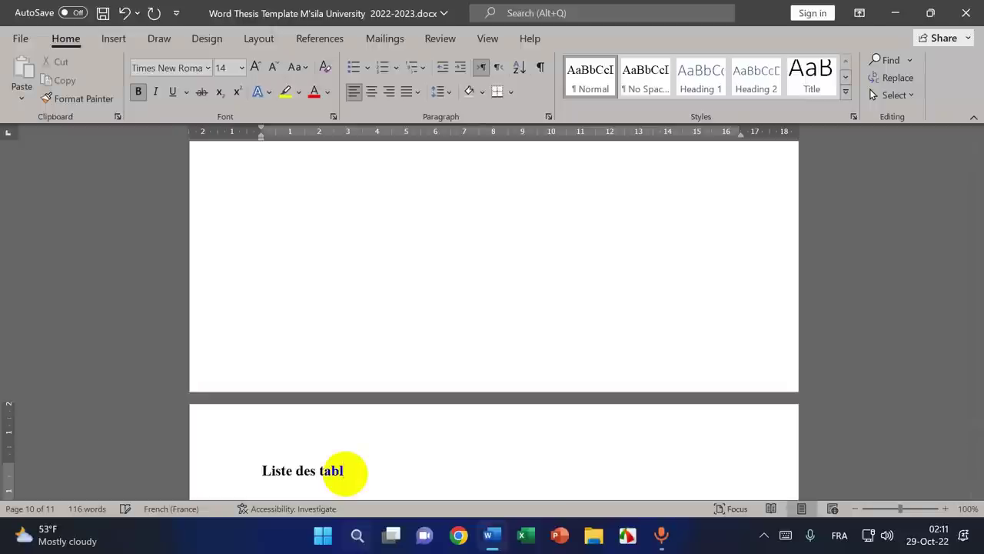
type("eaux")
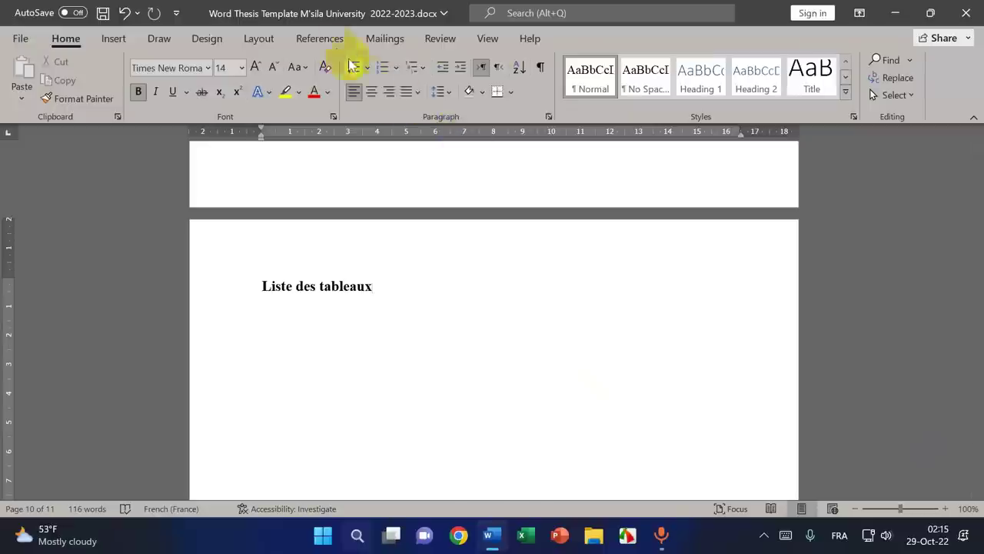
- Show the Navigation pane, go to the cover page through its page thumbnails, and continue down to the Dédicace page
left_click(487, 40)
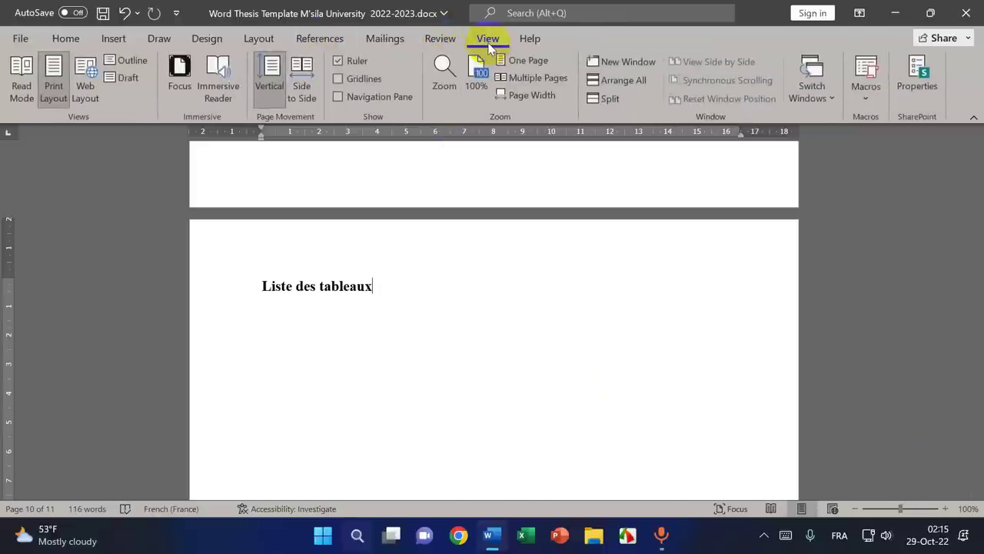
left_click(352, 98)
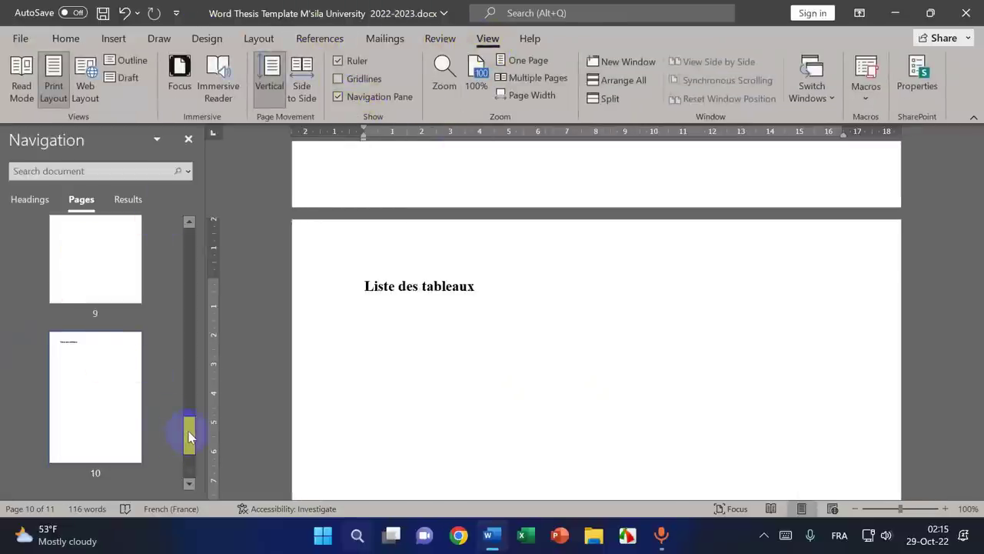
left_click_drag(189, 436, 190, 236)
left_click(110, 255)
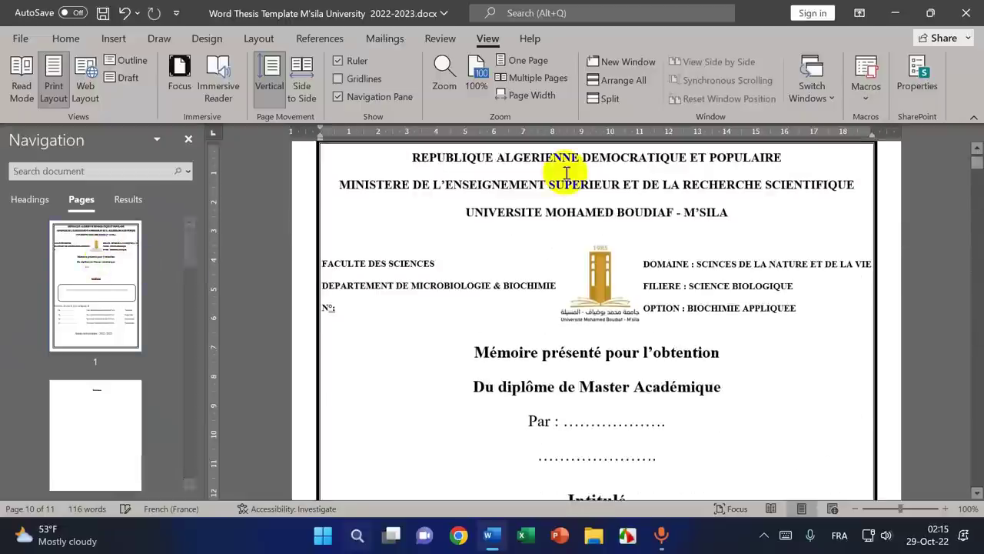
scroll(607, 231, "down", 5)
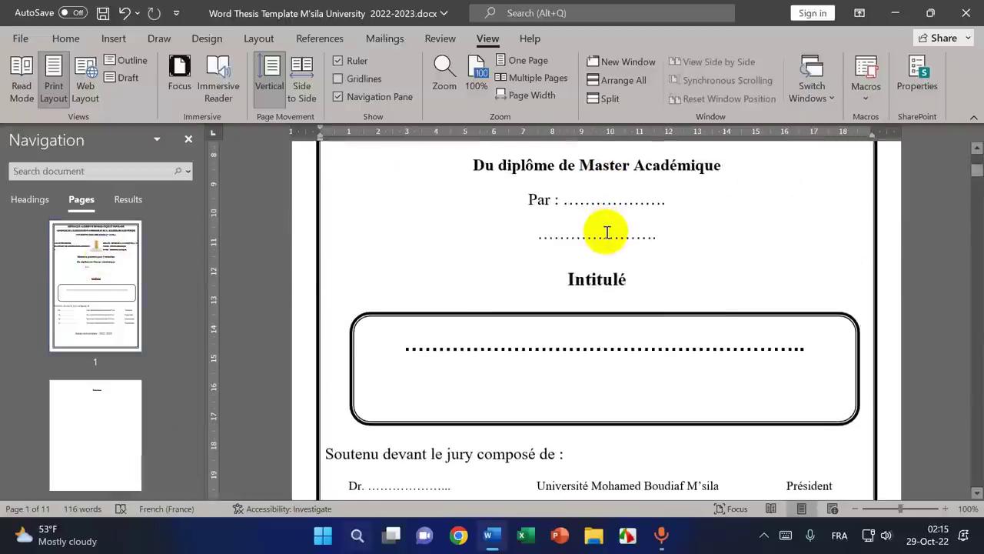
scroll(606, 232, "down", 15)
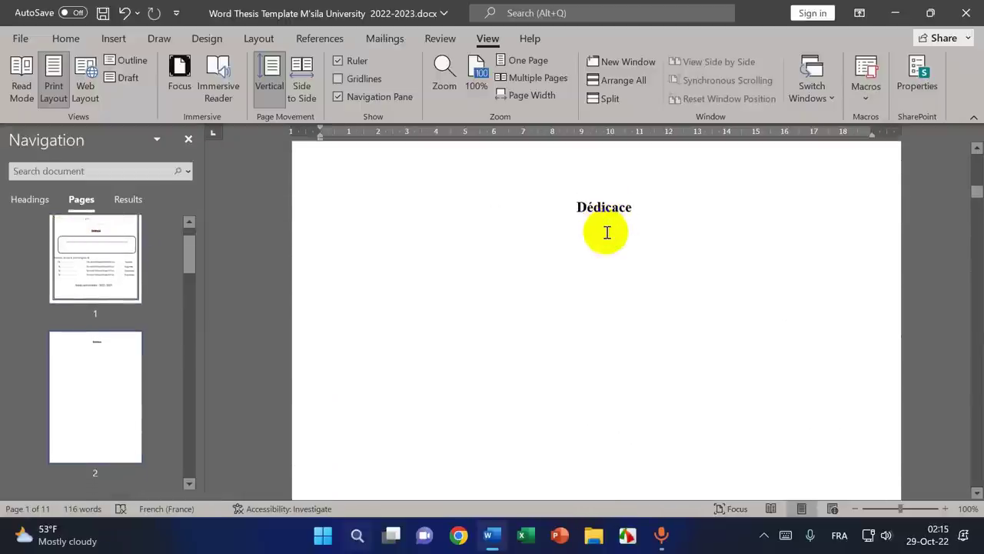
- Review the front-matter pages from Dédicace through Remerciement, Sommaire and the abstracts down to Liste des tableaux
scroll(606, 232, "down", 10)
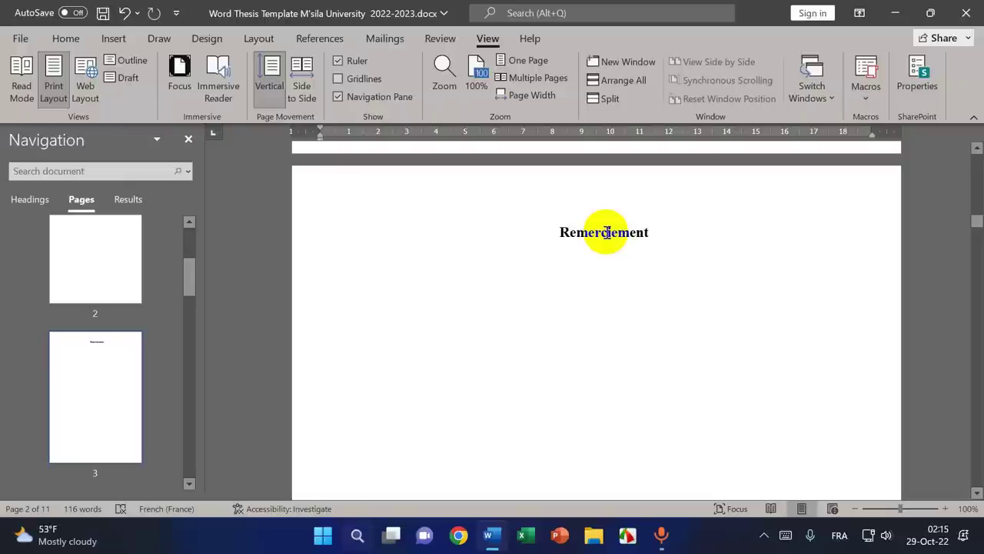
scroll(606, 232, "down", 5)
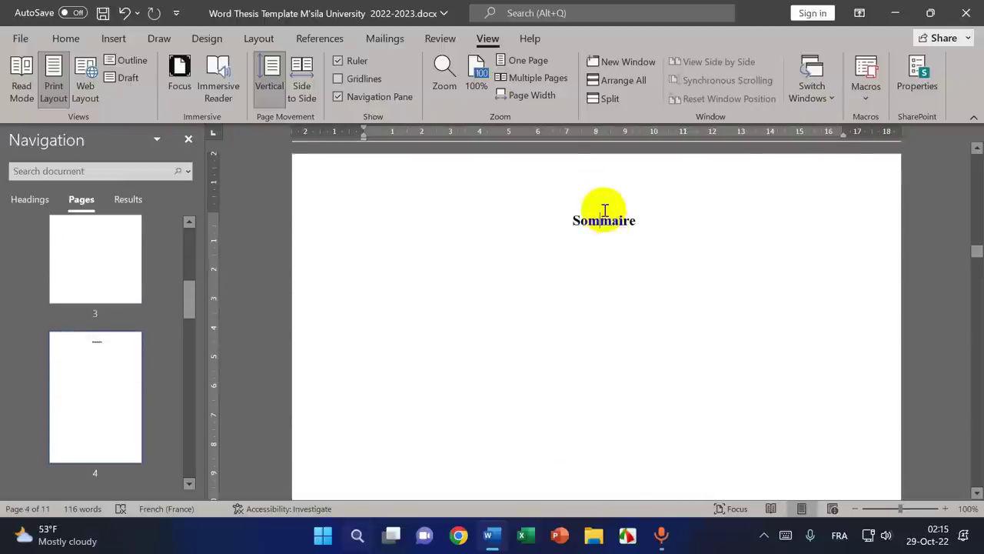
scroll(656, 262, "down", 8)
scroll(656, 262, "up", 7)
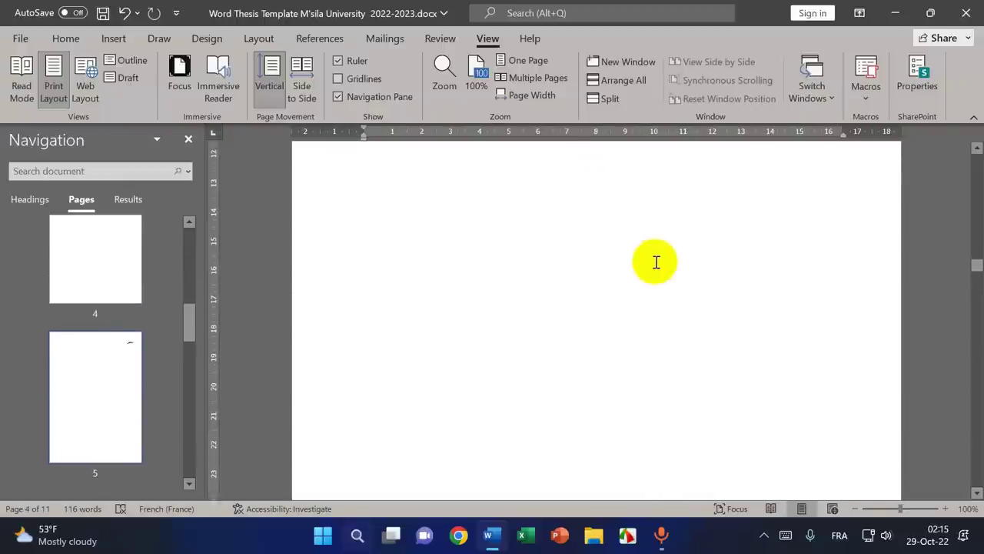
scroll(656, 262, "up", 12)
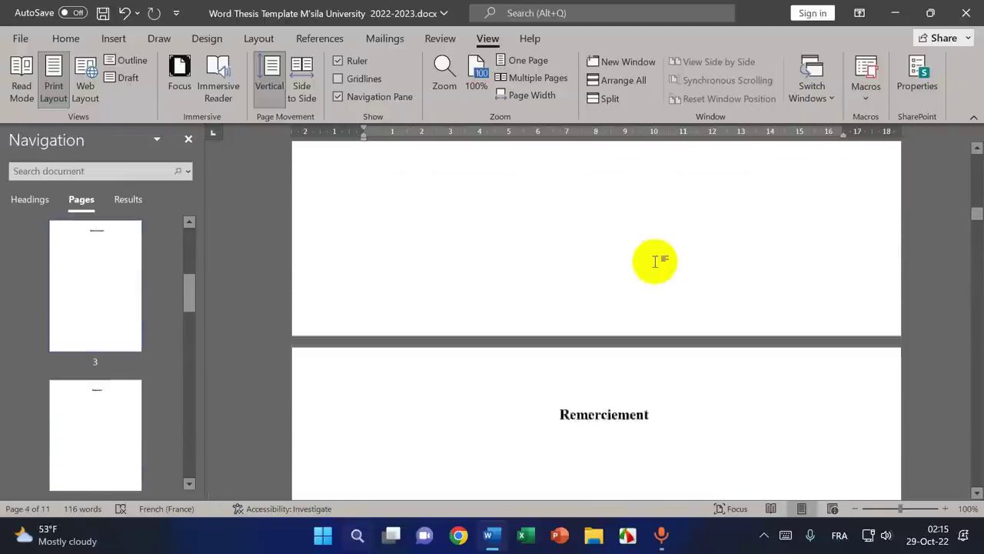
scroll(655, 262, "down", 12)
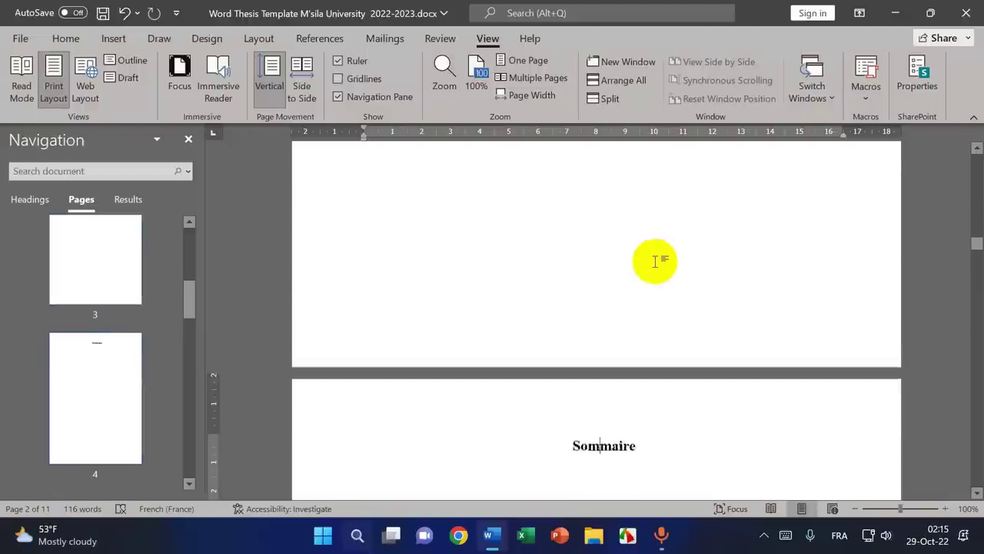
scroll(656, 263, "down", 10)
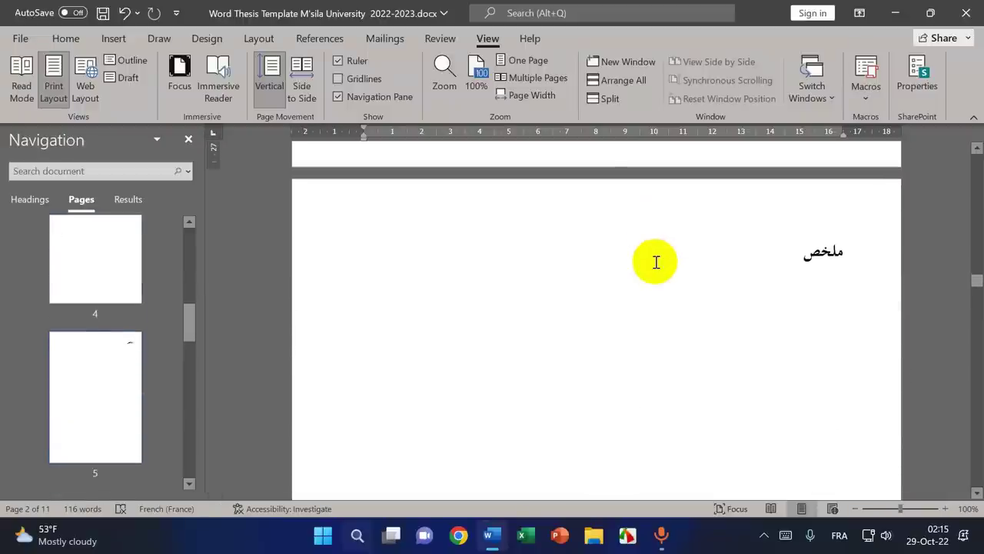
left_click(804, 253)
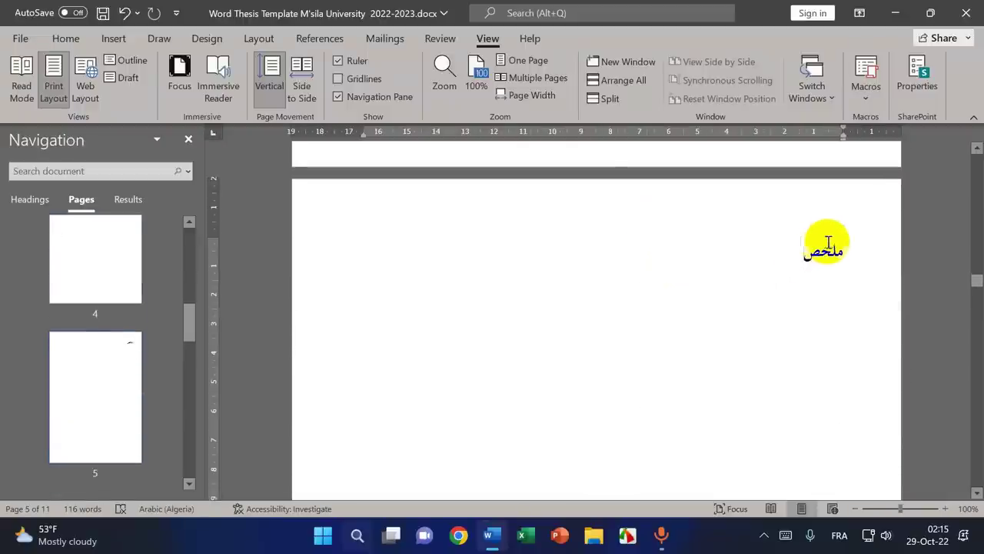
scroll(795, 261, "down", 10)
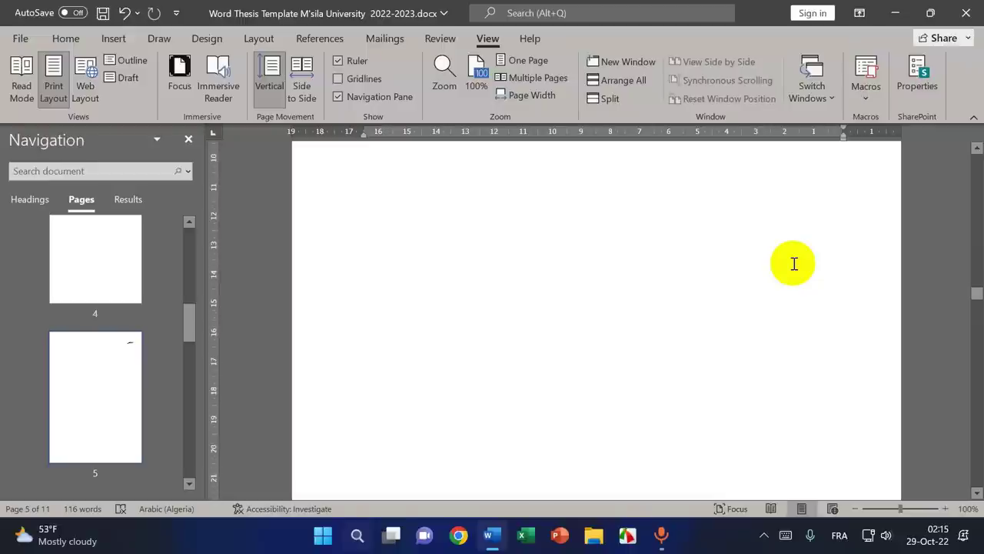
scroll(793, 265, "down", 5)
scroll(448, 244, "down", 10)
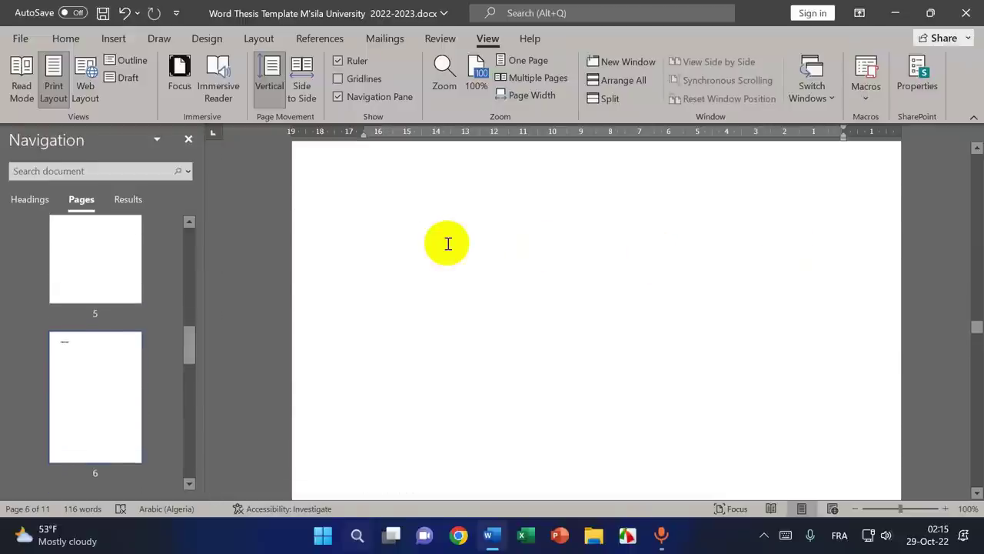
scroll(448, 243, "down", 5)
scroll(449, 244, "down", 5)
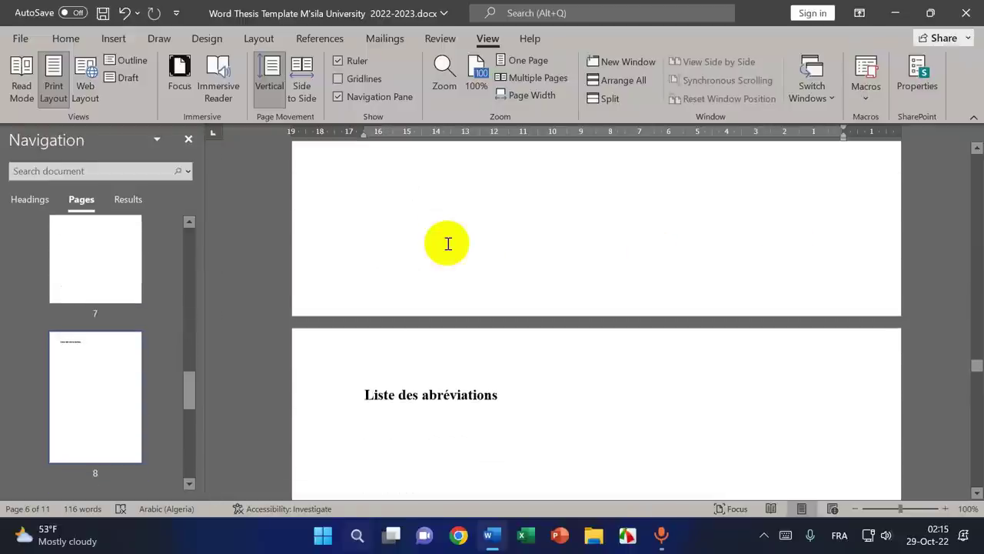
scroll(522, 330, "down", 5)
scroll(522, 329, "down", 10)
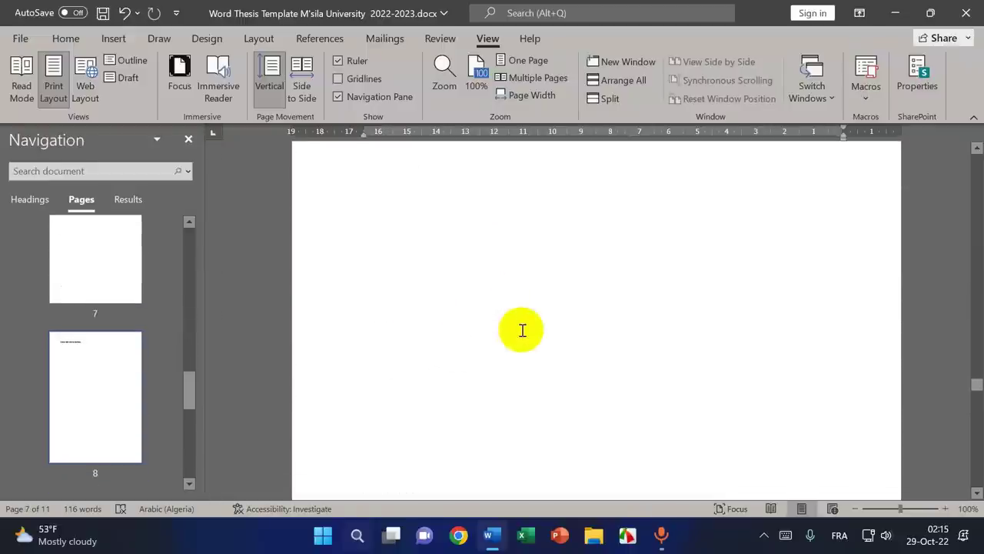
scroll(558, 287, "down", 10)
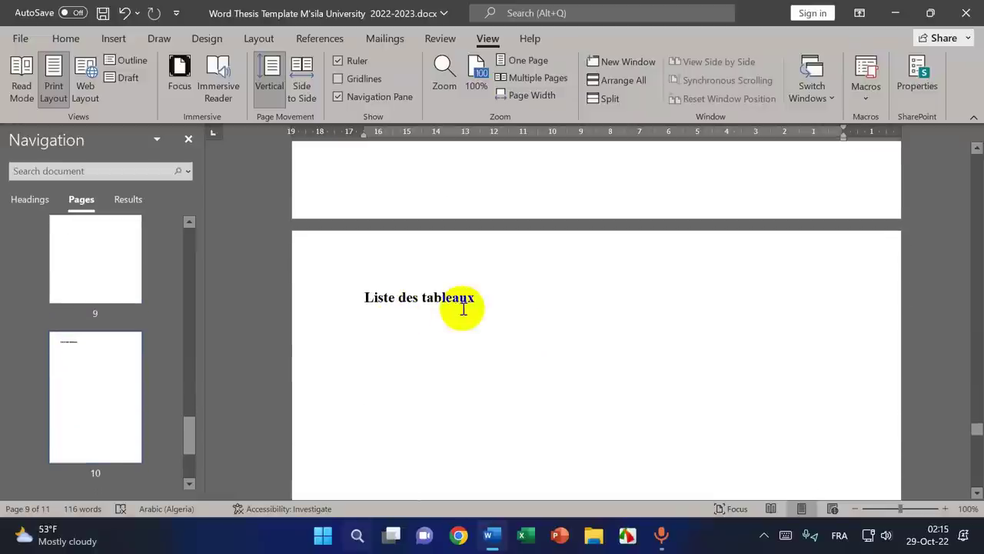
scroll(559, 352, "down", 3)
scroll(559, 353, "up", 3)
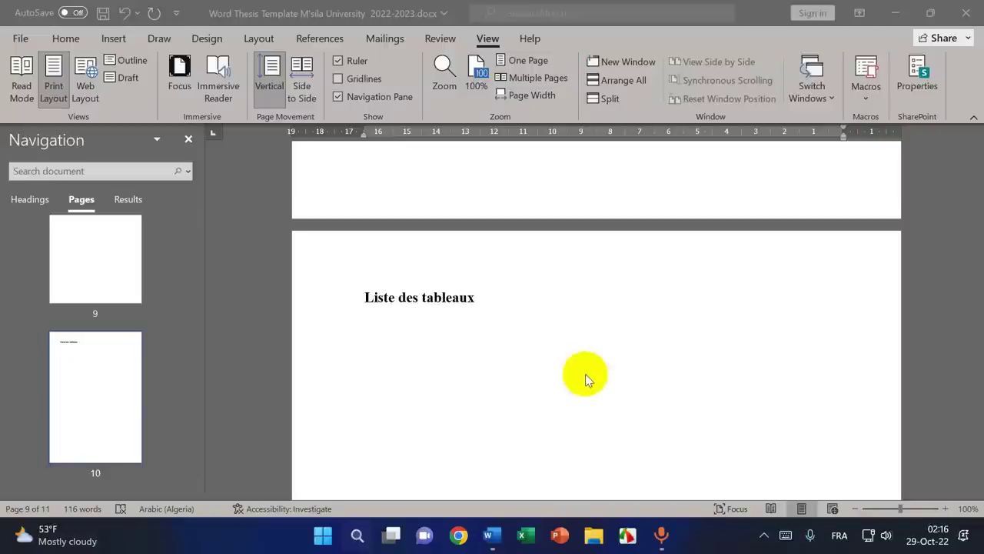
- Look back through the front-matter pages from Liste des tableaux up to the Sommaire page
scroll(586, 375, "up", 6)
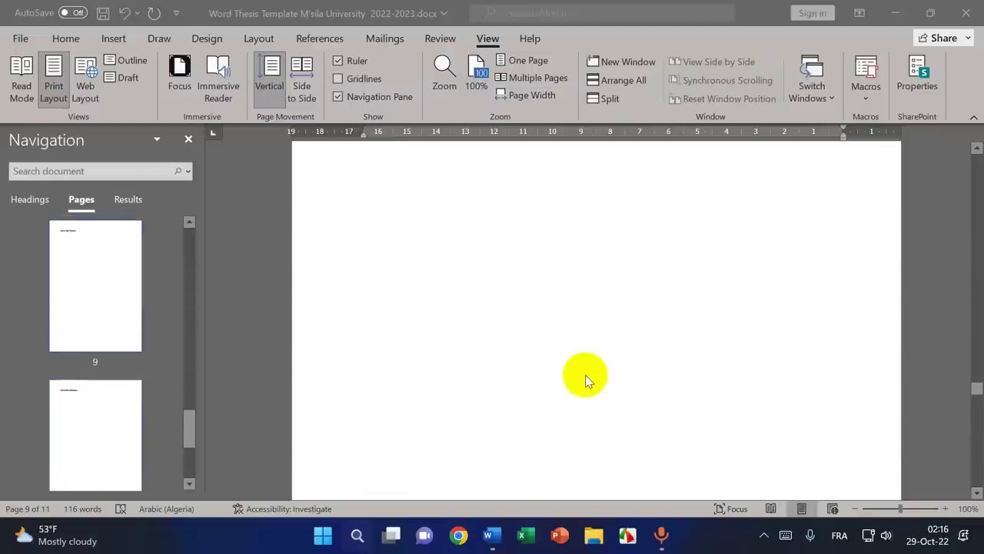
scroll(585, 374, "up", 5)
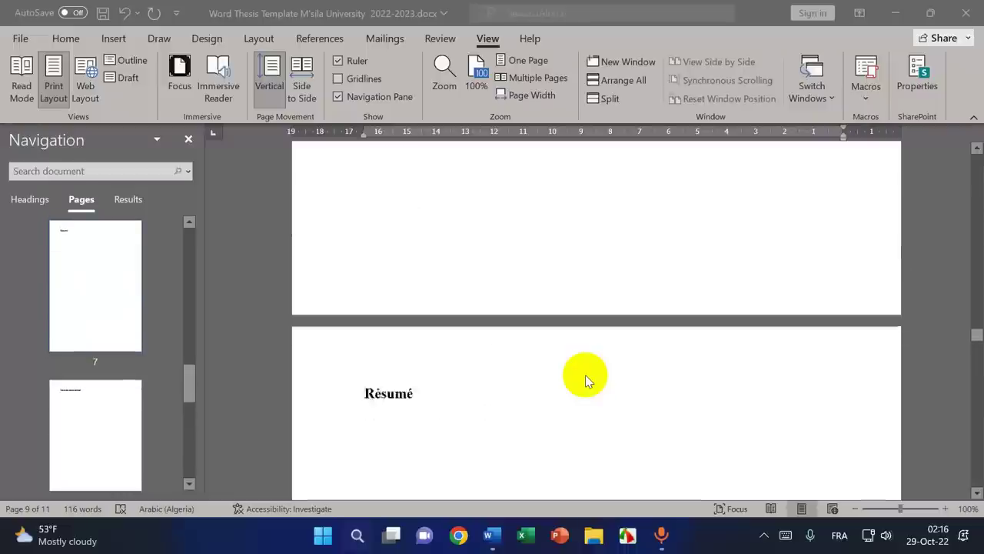
scroll(585, 374, "up", 15)
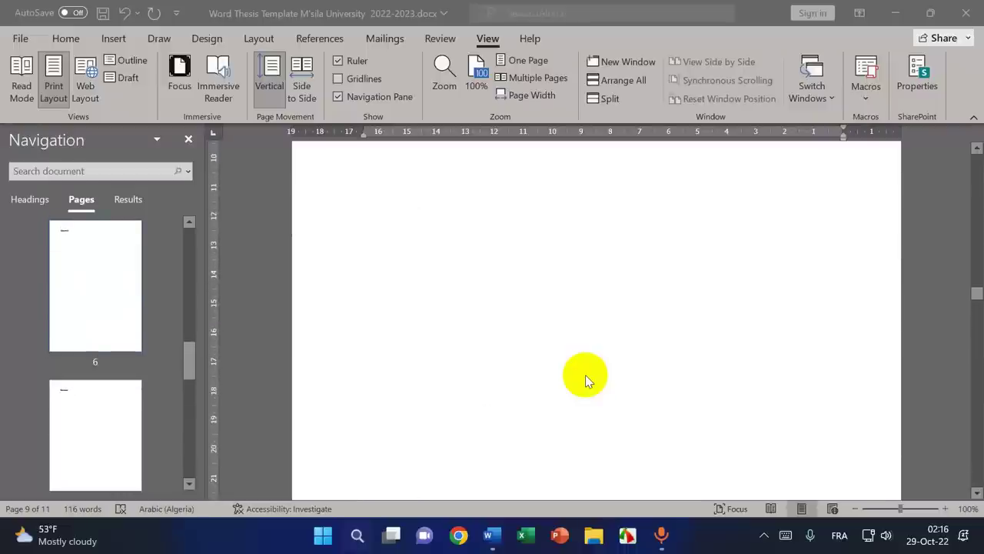
scroll(585, 377, "up", 6)
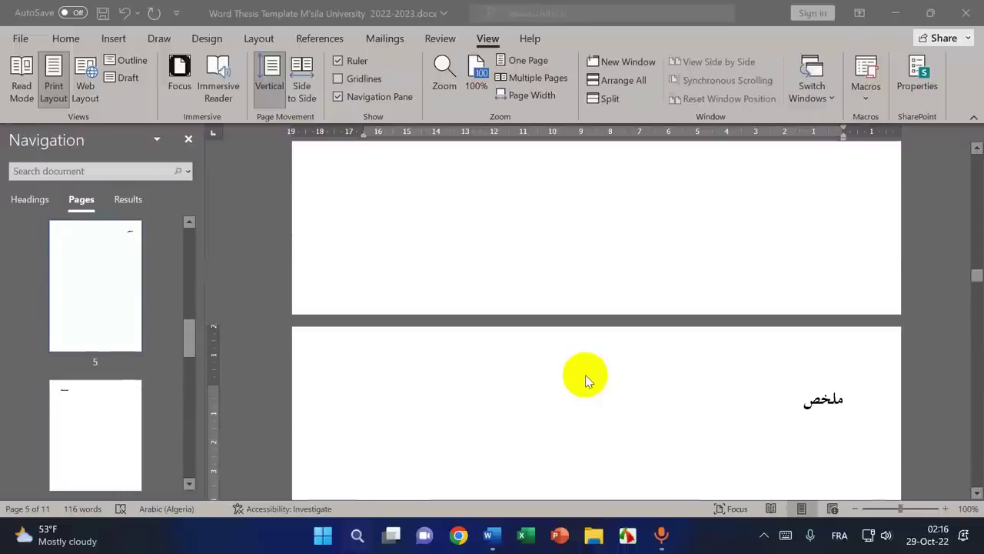
scroll(679, 366, "up", 5)
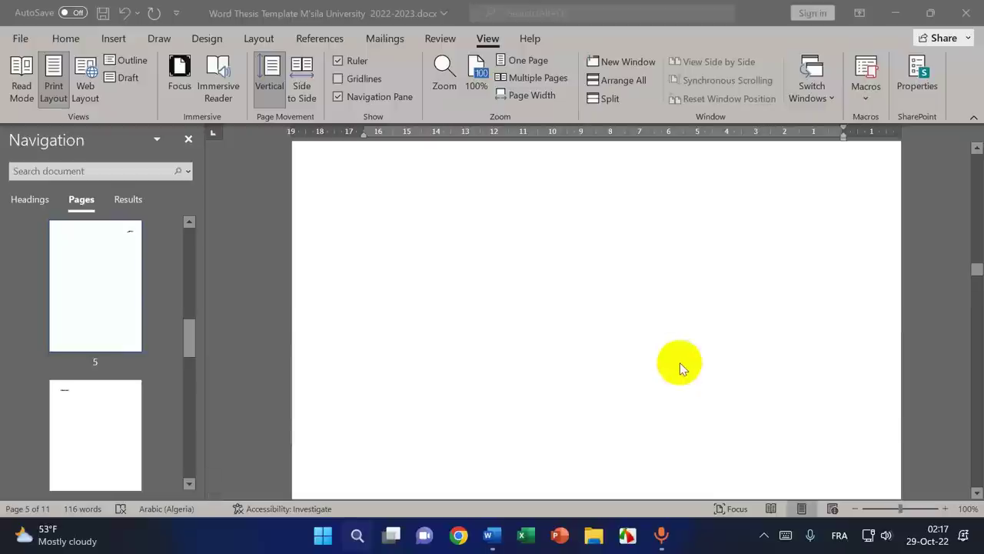
scroll(680, 367, "up", 3)
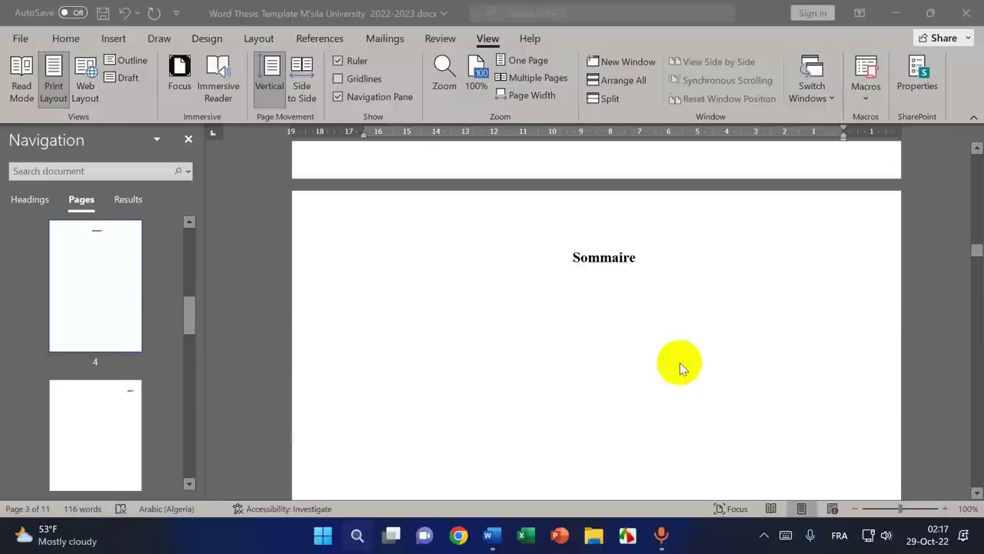
left_click(650, 262)
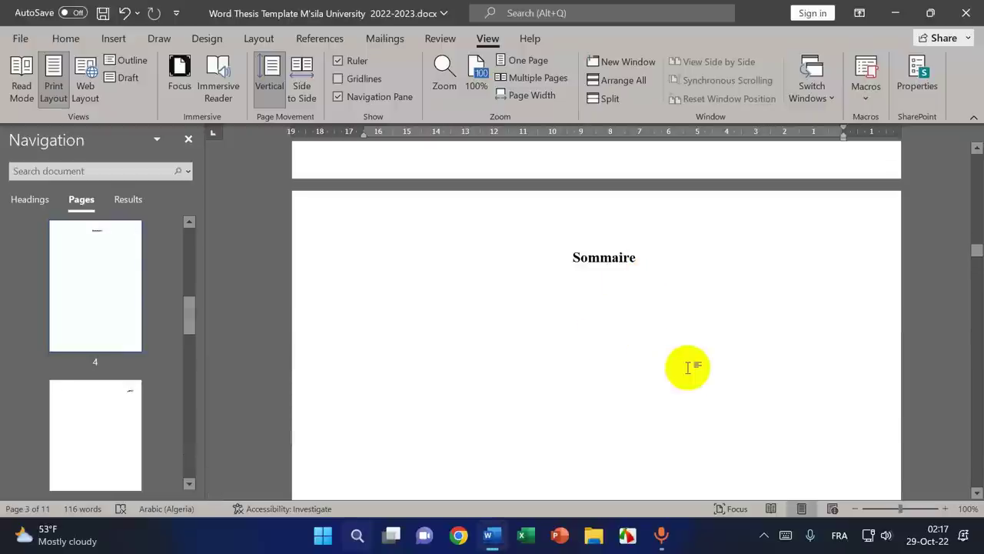
- Compare the Sommaire page with the Arabic abstract page and check the formatting of the title "ملخص"
scroll(688, 367, "down", 15)
left_click(797, 284)
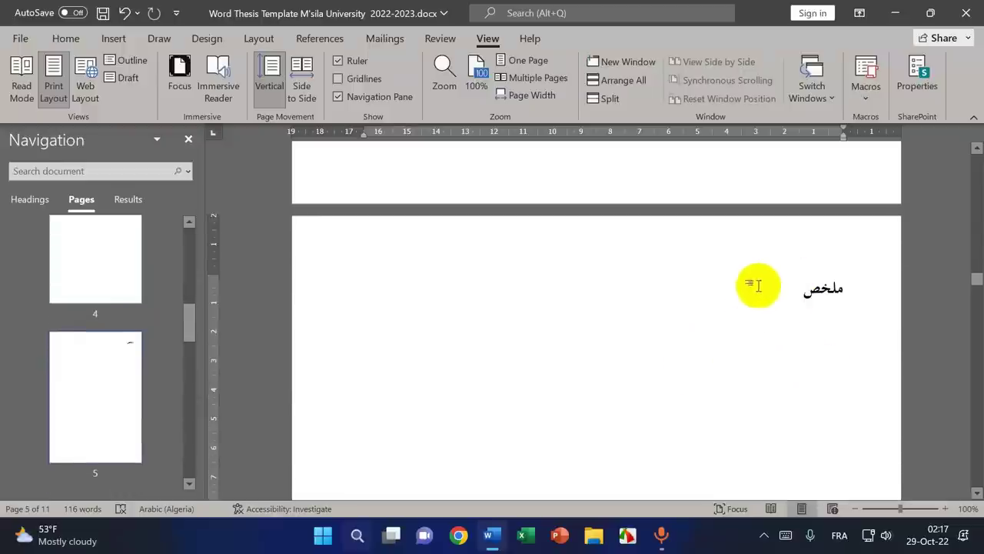
scroll(681, 410, "up", 10)
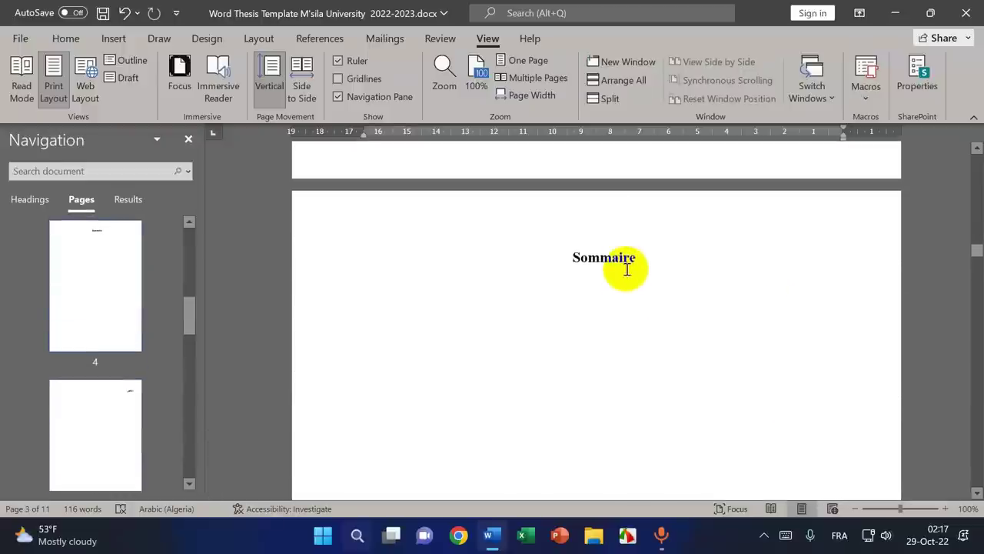
scroll(725, 492, "down", 10)
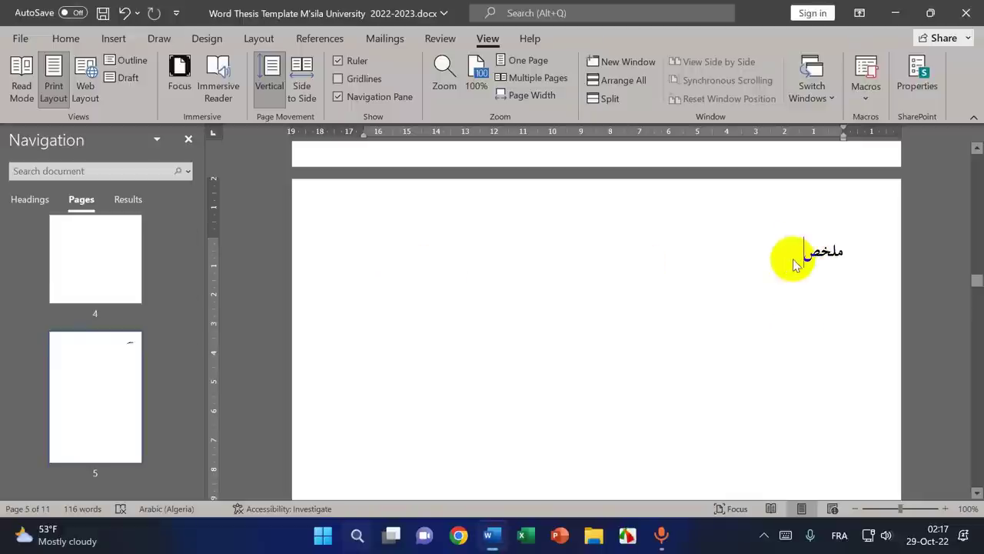
left_click(65, 39)
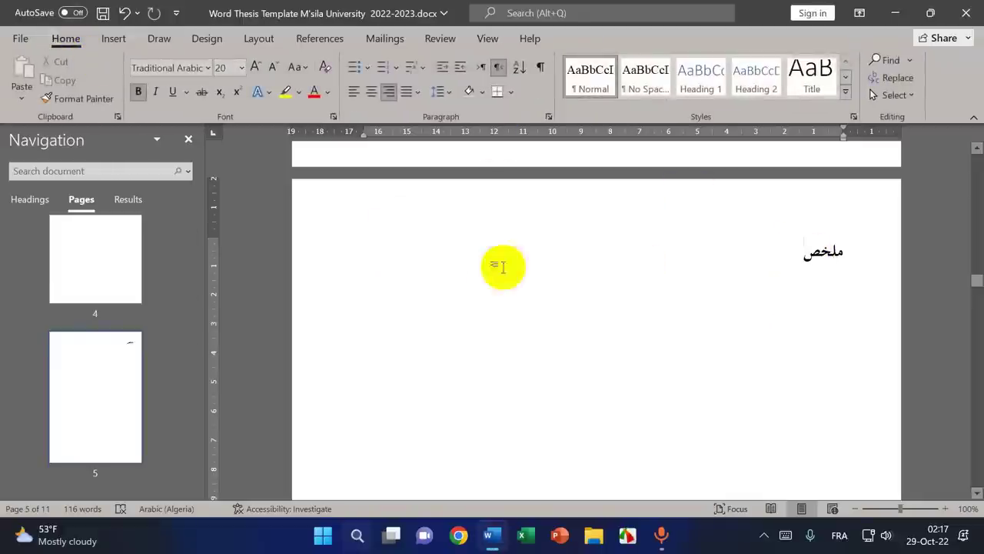
scroll(767, 307, "up", 3)
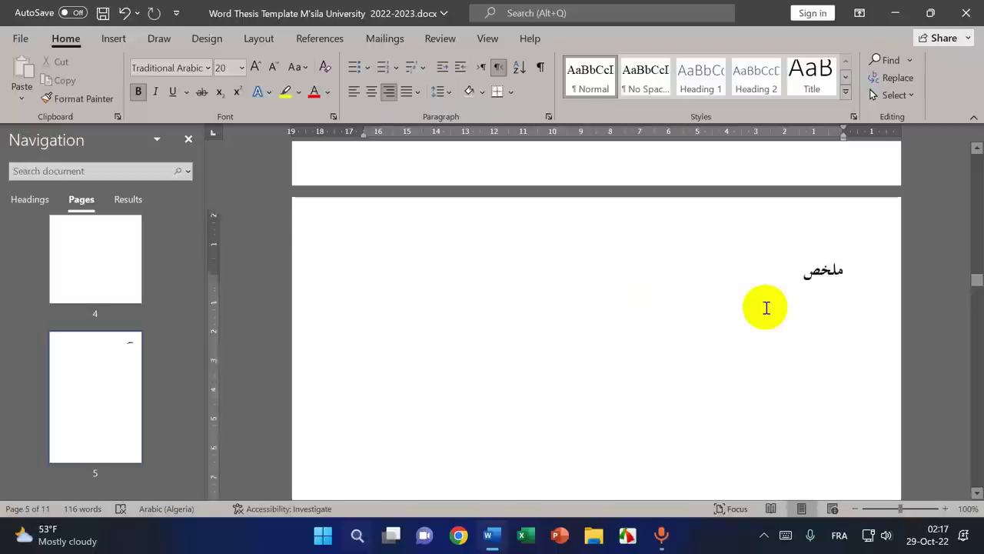
scroll(766, 307, "down", 4)
scroll(766, 308, "up", 2)
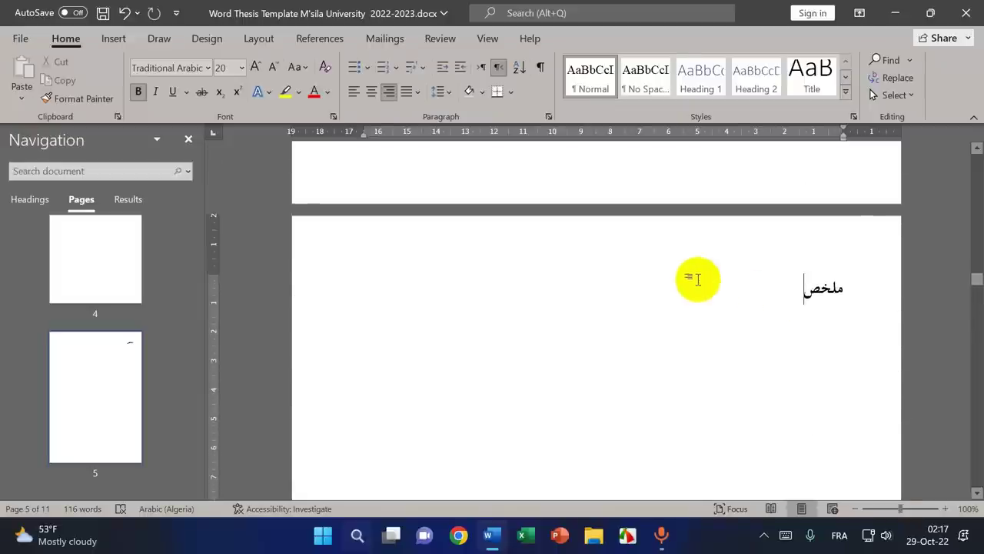
scroll(810, 274, "down", 2)
scroll(810, 274, "up", 1)
scroll(814, 254, "up", 1)
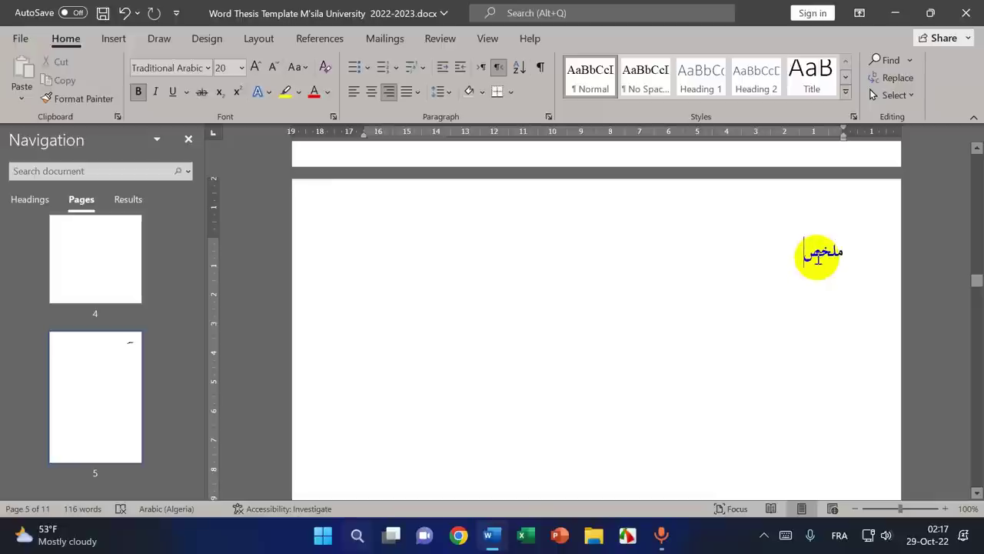
- Examine the abstract pages after the Arabic one, placing the cursor before the Résumé title to check its formatting
scroll(817, 257, "down", 15)
scroll(818, 258, "down", 15)
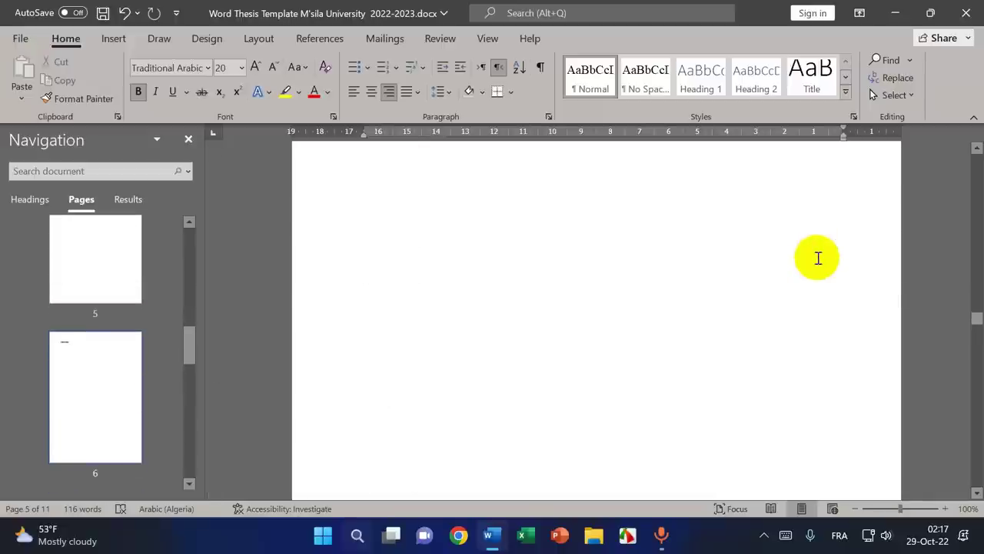
scroll(595, 272, "down", 13)
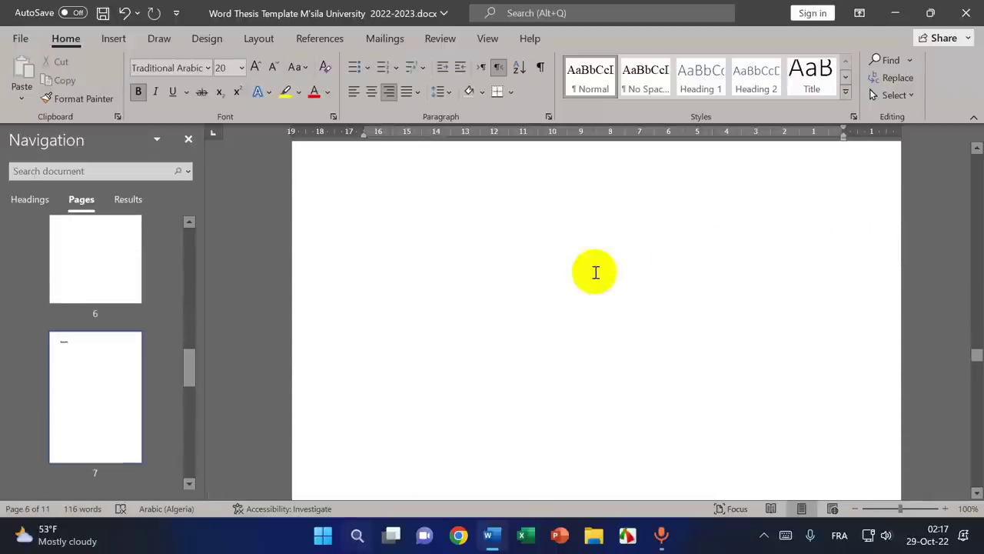
scroll(595, 272, "up", 12)
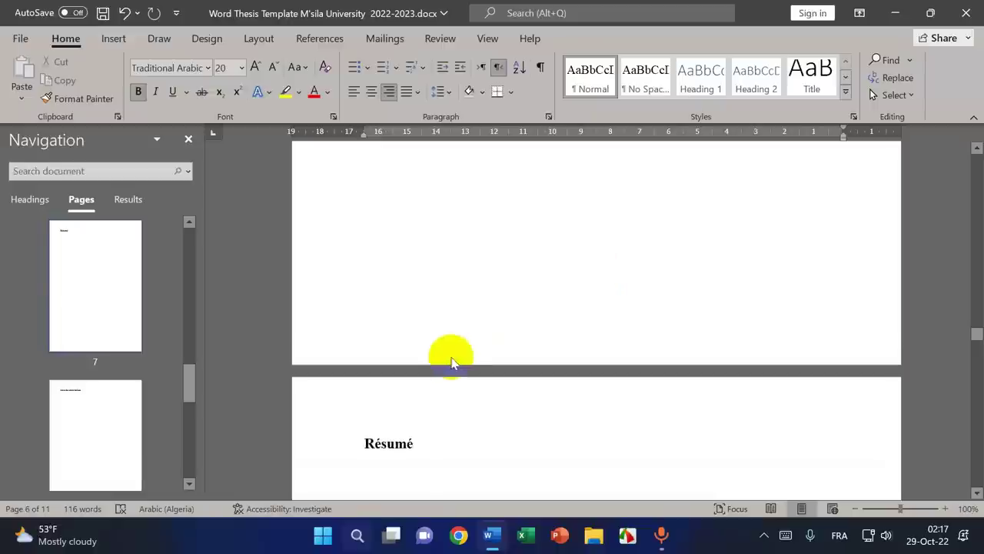
scroll(791, 320, "up", 1)
scroll(769, 320, "down", 5)
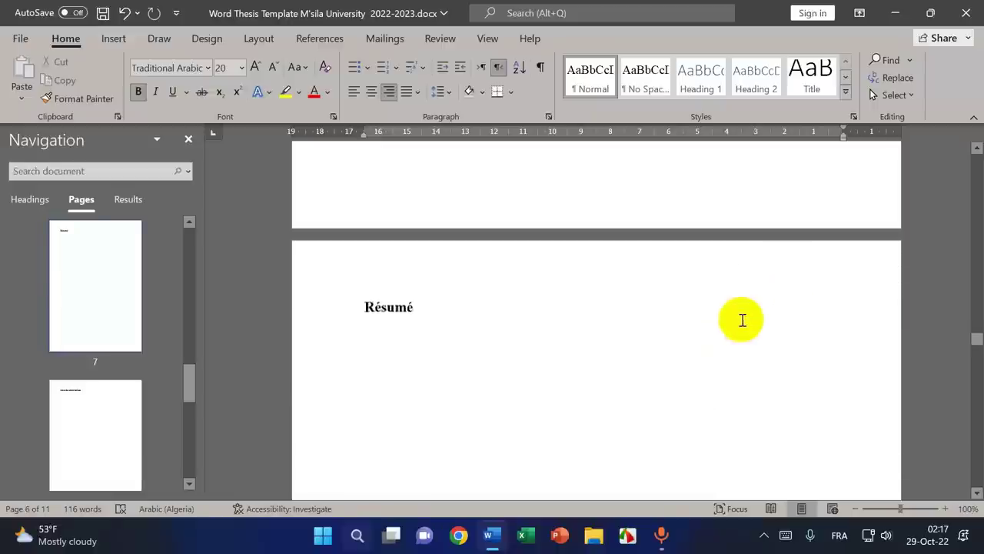
left_click(364, 295)
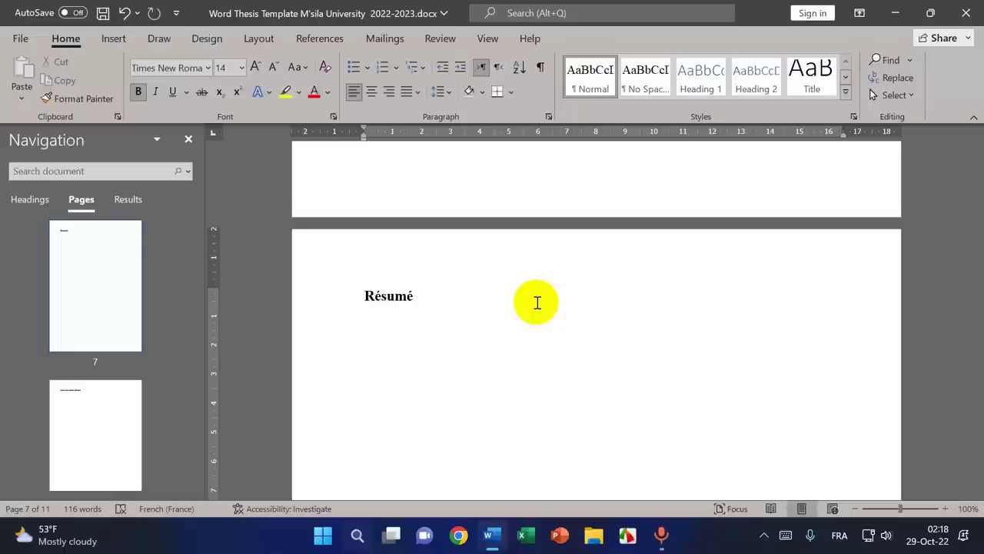
scroll(537, 306, "up", 15)
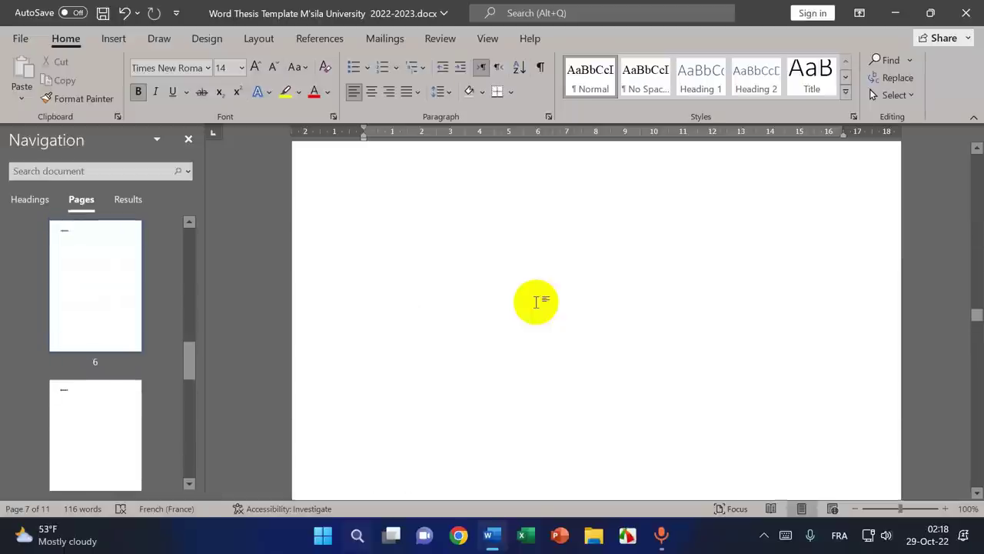
scroll(398, 328, "down", 15)
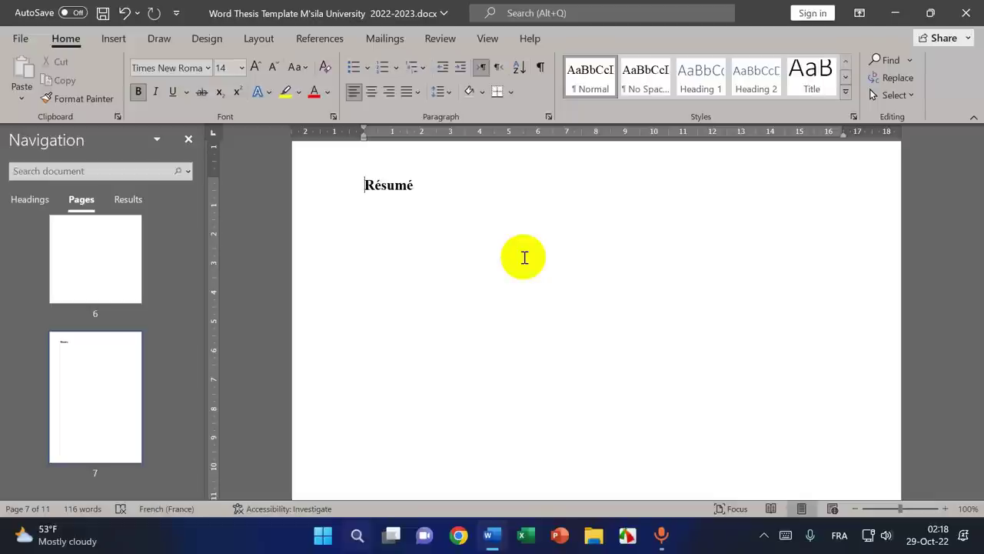
scroll(523, 257, "up", 4)
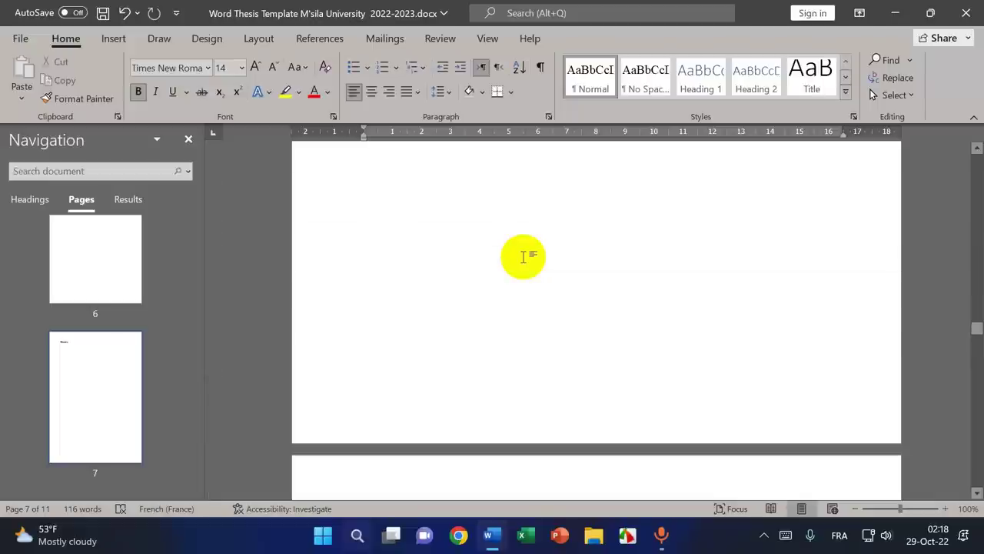
- Return to the Arabic abstract page and check the title "ملخص" and the page just before it
scroll(524, 257, "up", 10)
scroll(522, 256, "up", 10)
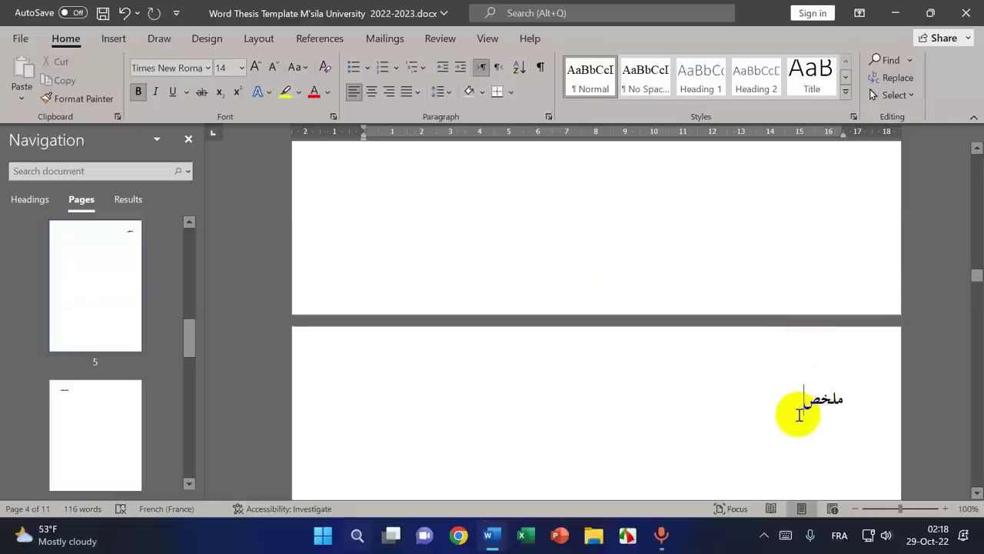
left_click(799, 415)
scroll(631, 308, "up", 3)
scroll(631, 308, "down", 3)
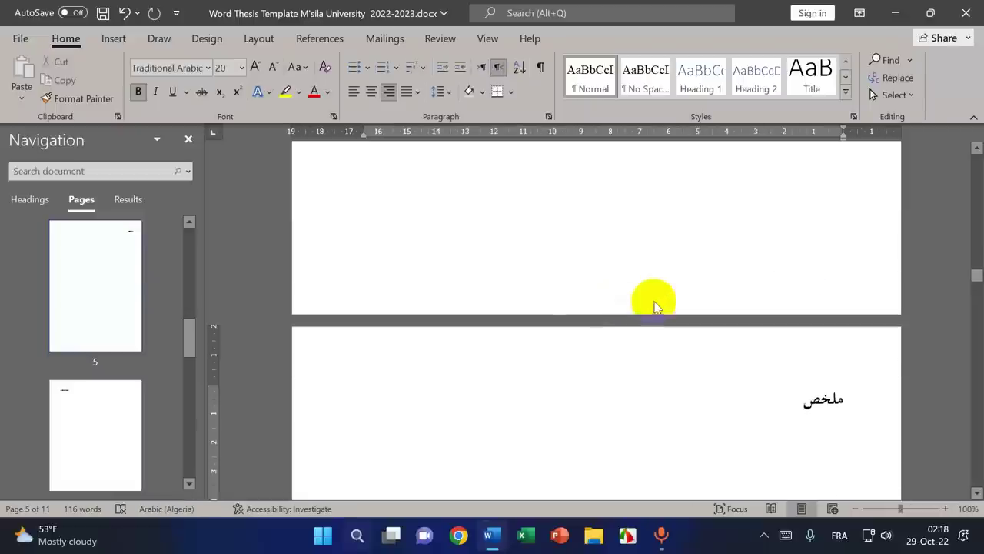
scroll(527, 296, "up", 3)
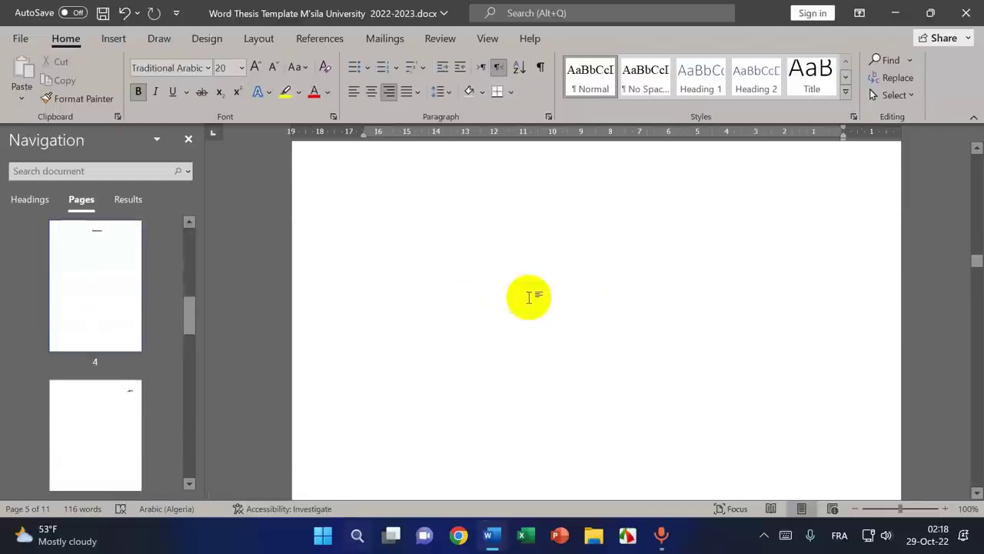
scroll(528, 297, "down", 4)
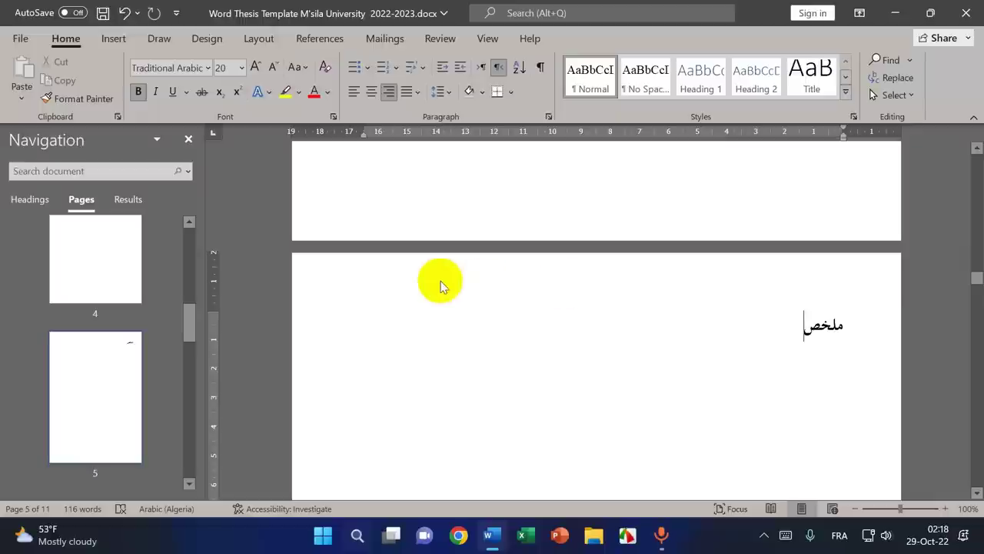
- Examine the Abstract and Résumé pages and the transition between them, placing the cursor in the Résumé title
scroll(441, 285, "down", 10)
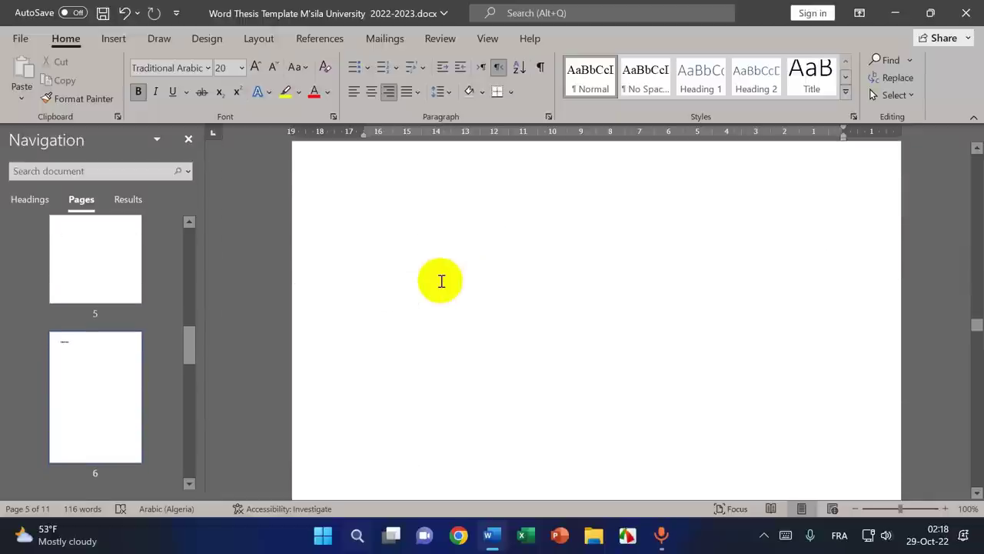
scroll(440, 280, "down", 10)
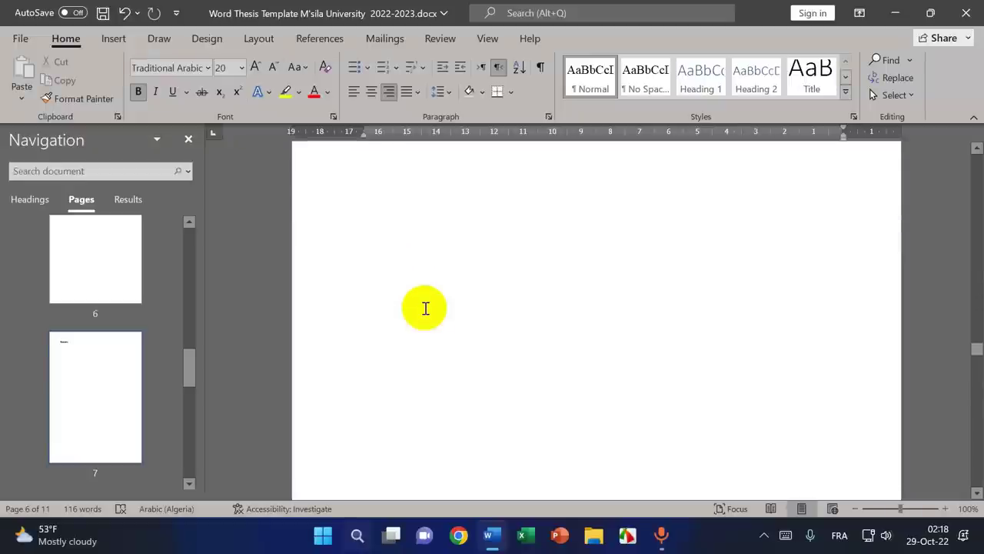
scroll(425, 309, "down", 5)
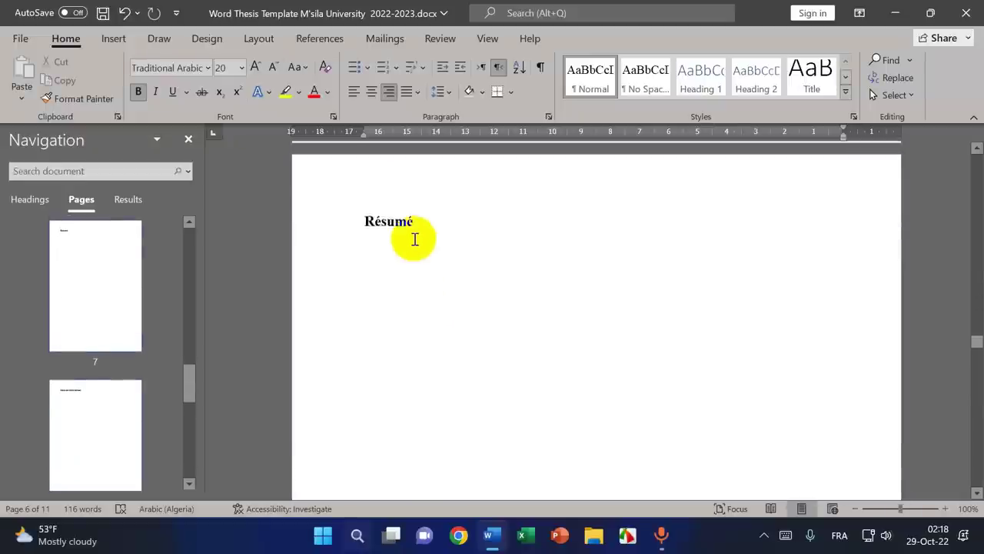
scroll(527, 352, "up", 10)
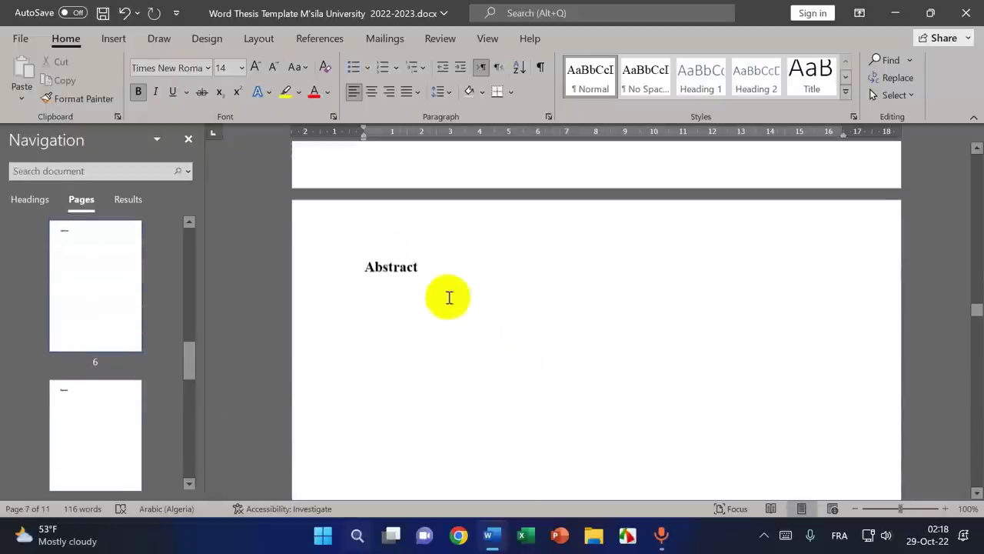
scroll(453, 382, "down", 8)
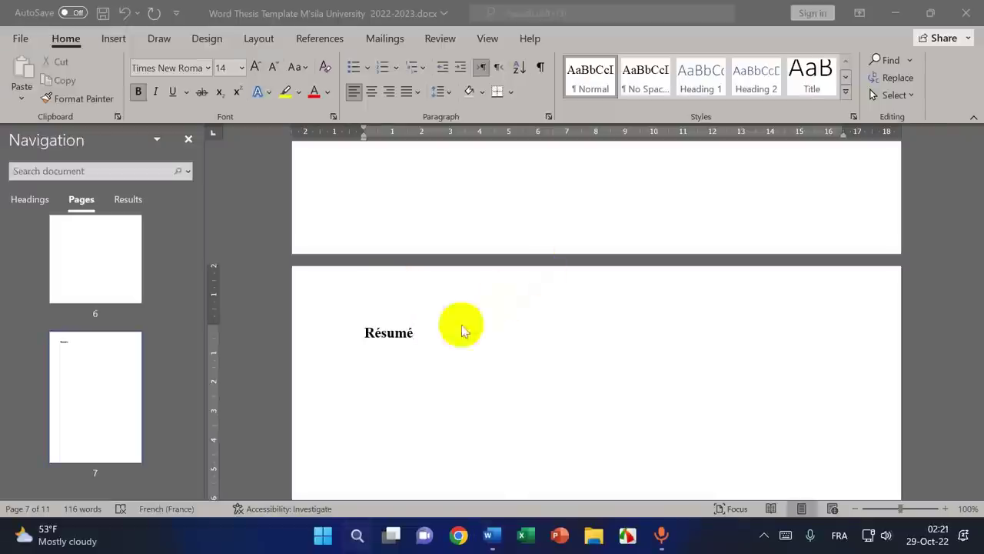
scroll(555, 340, "up", 3)
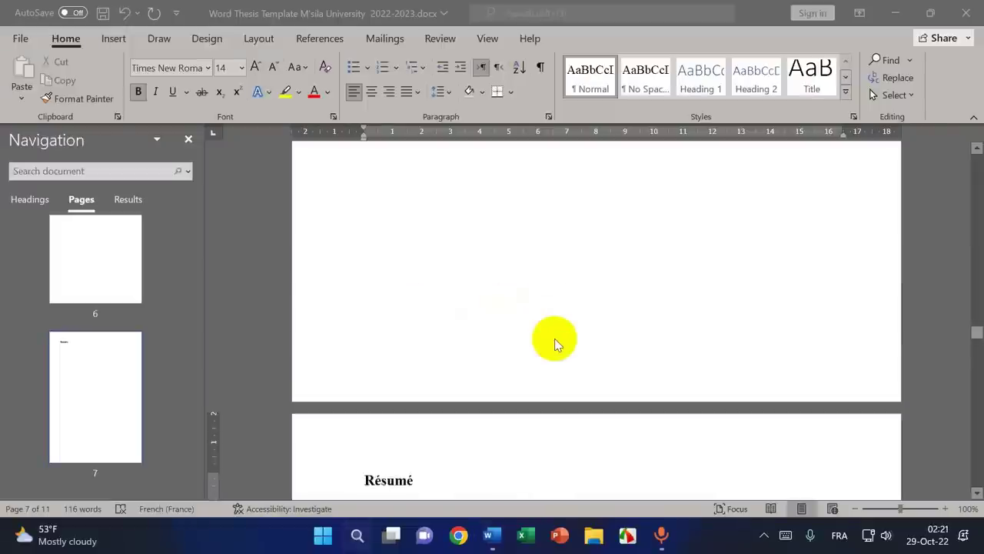
scroll(555, 340, "down", 4)
left_click(380, 293)
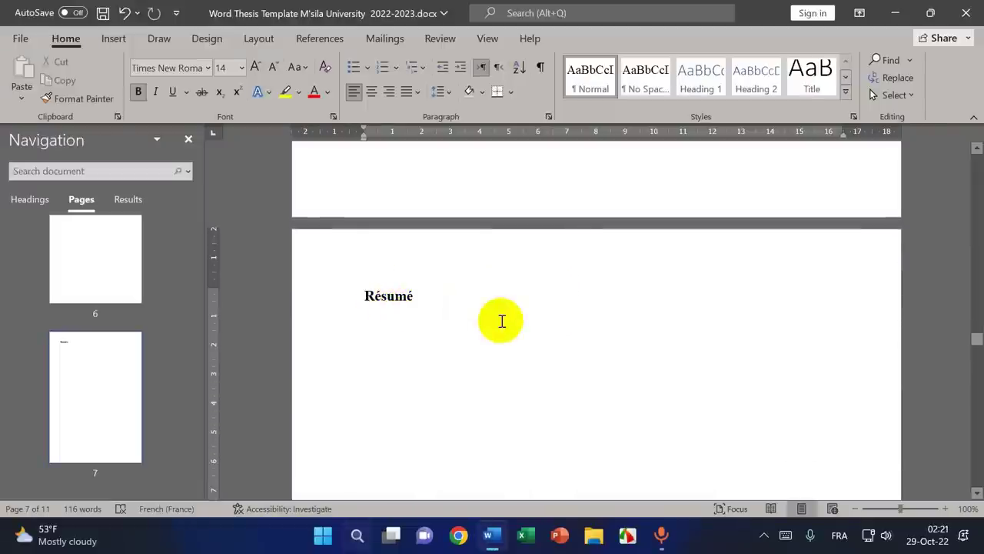
scroll(500, 319, "up", 5)
scroll(500, 320, "down", 5)
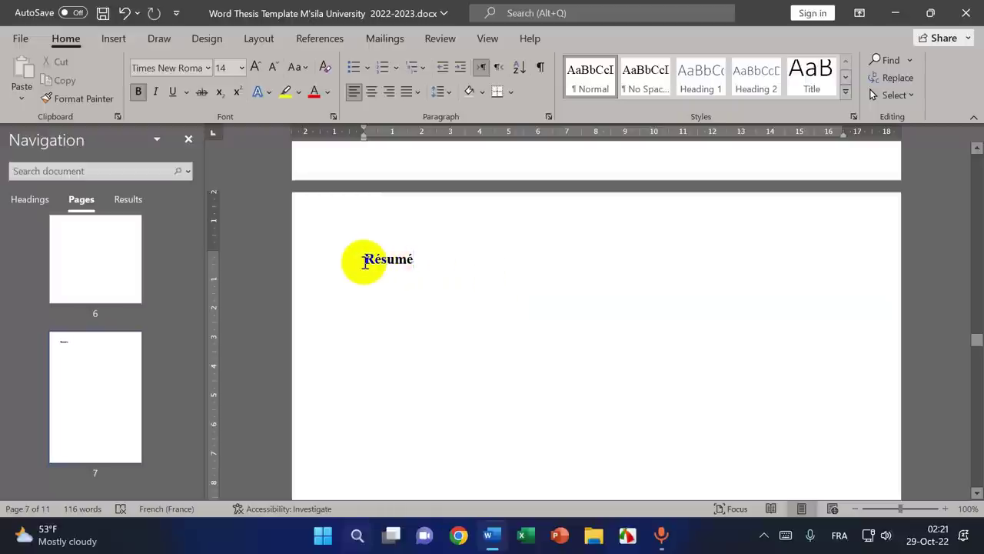
scroll(482, 298, "up", 5)
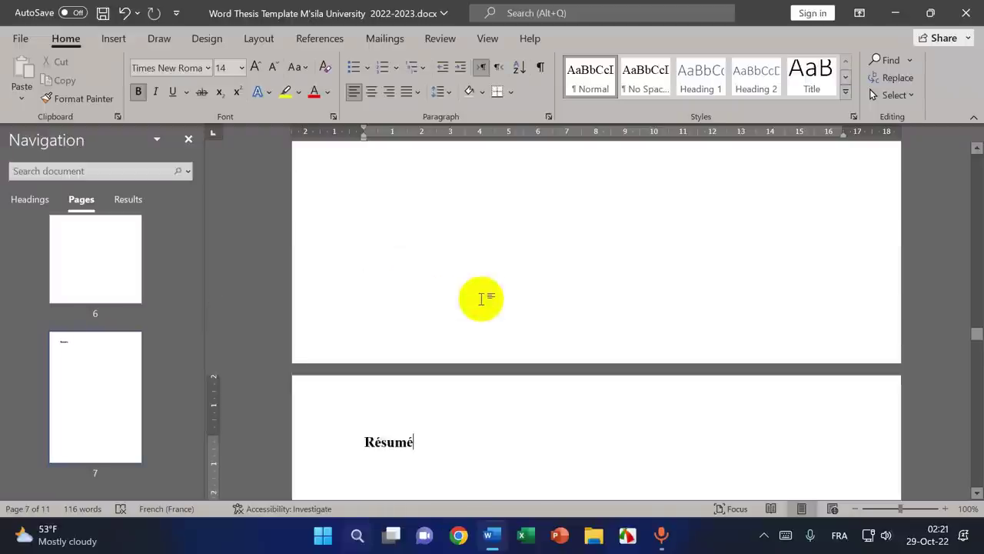
- Insert a Next Page section break on the line below the Abstract title
scroll(482, 298, "up", 5)
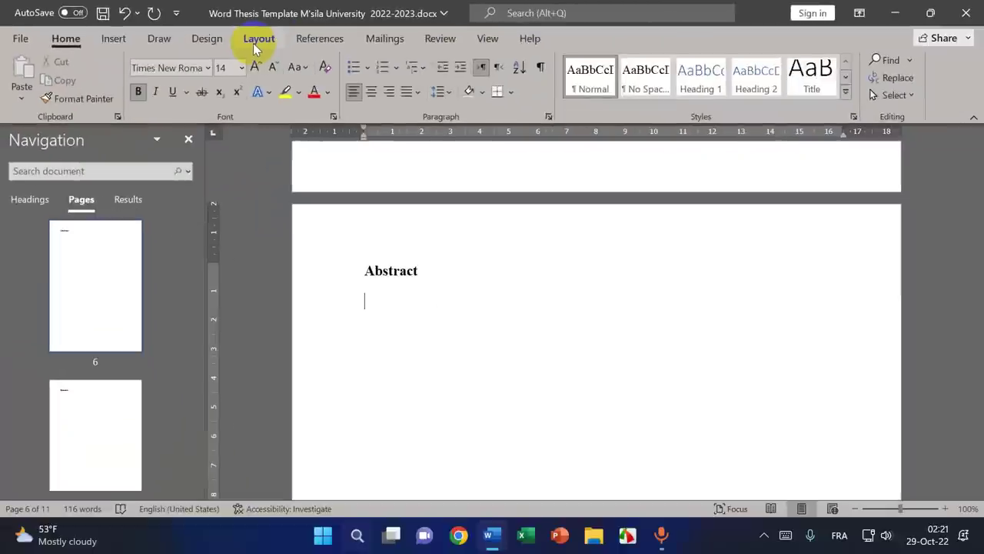
left_click(254, 42)
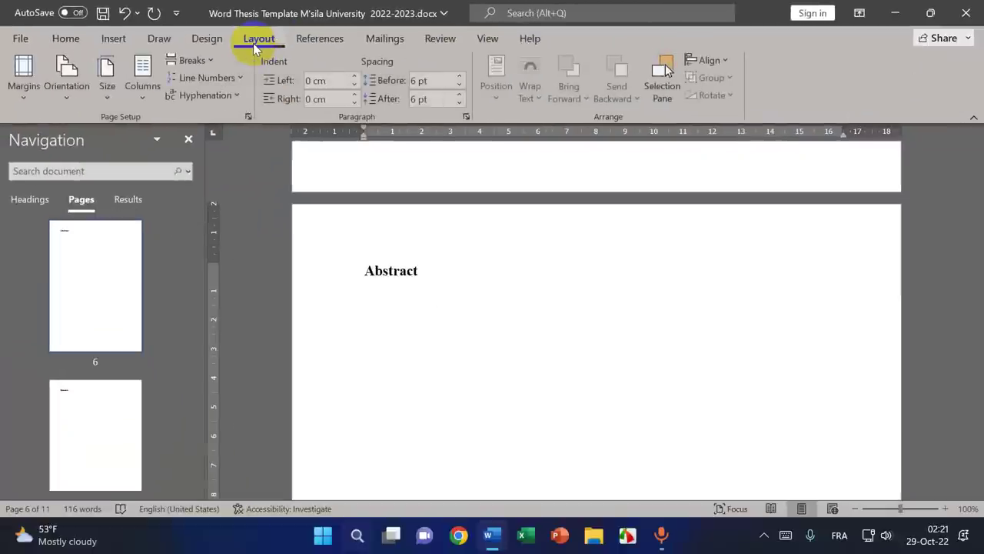
left_click(196, 62)
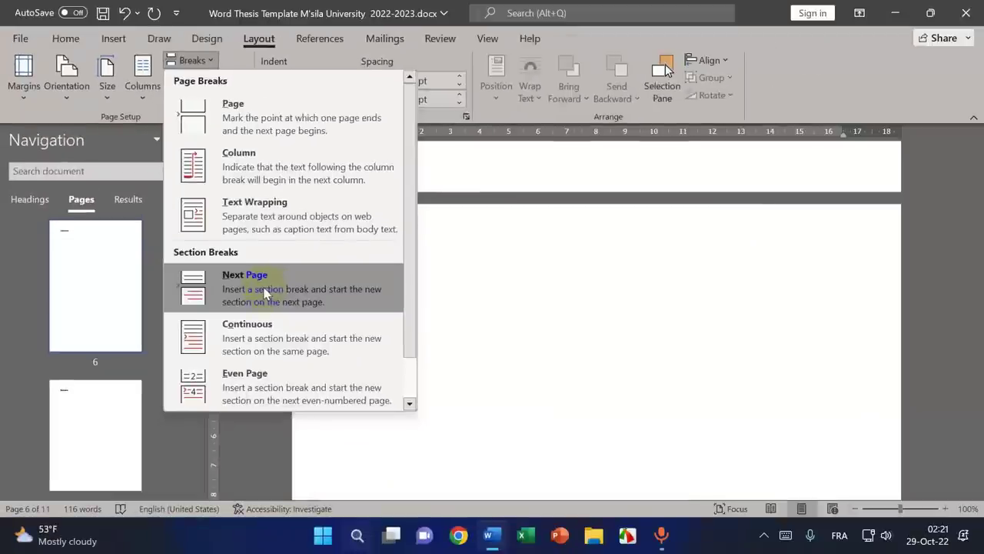
left_click(496, 289)
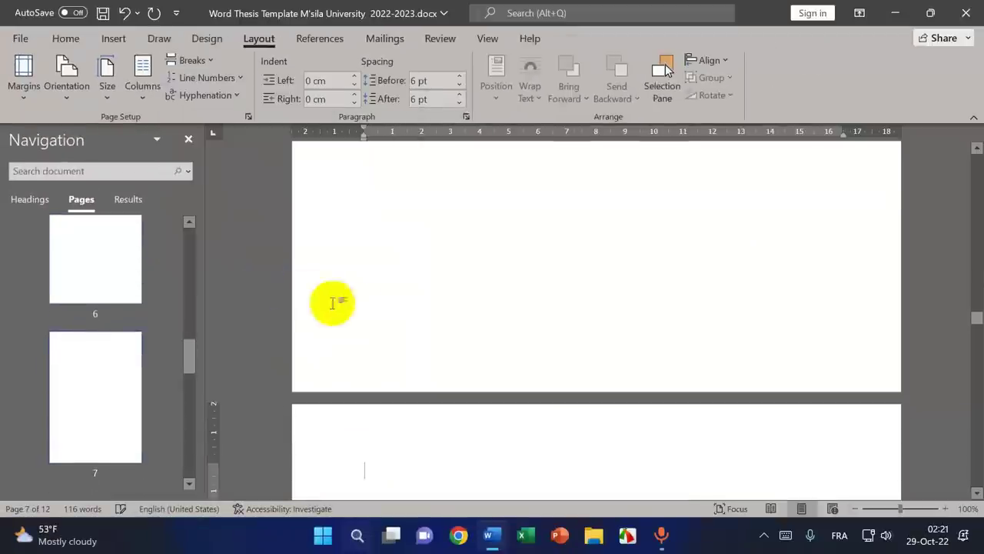
- Open the Section 3 header for editing and turn off its Link to Previous option
double_click(349, 429)
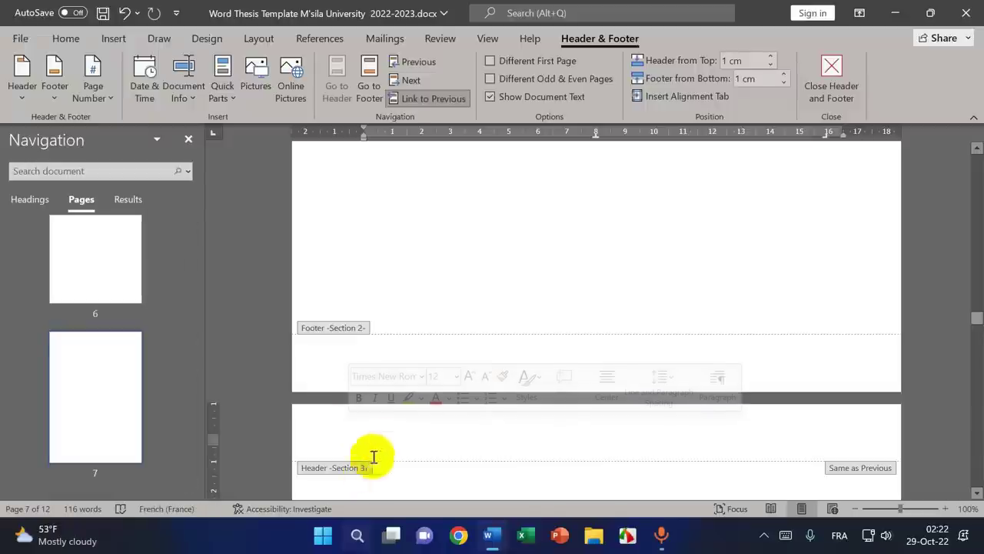
scroll(376, 453, "down", 3)
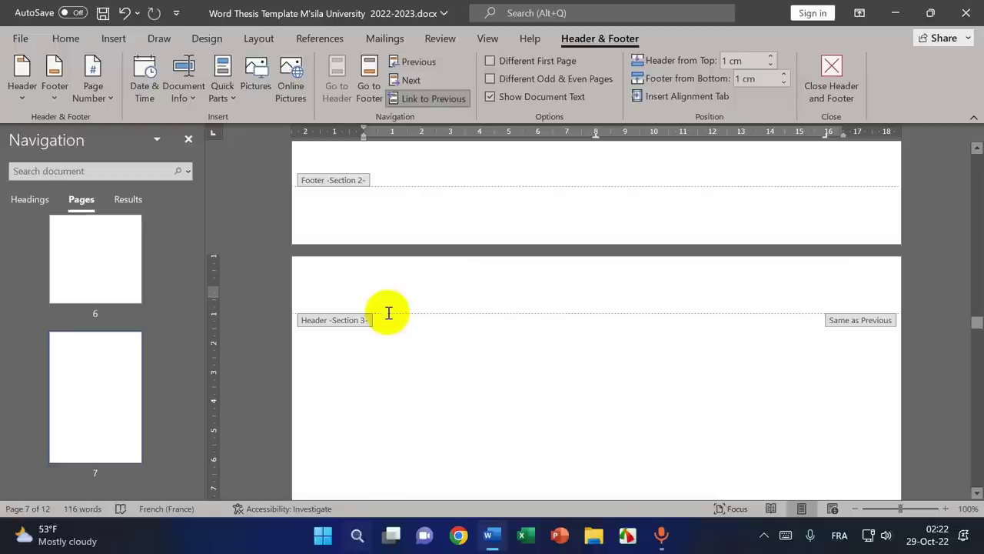
scroll(417, 262, "down", 9)
scroll(419, 285, "down", 10)
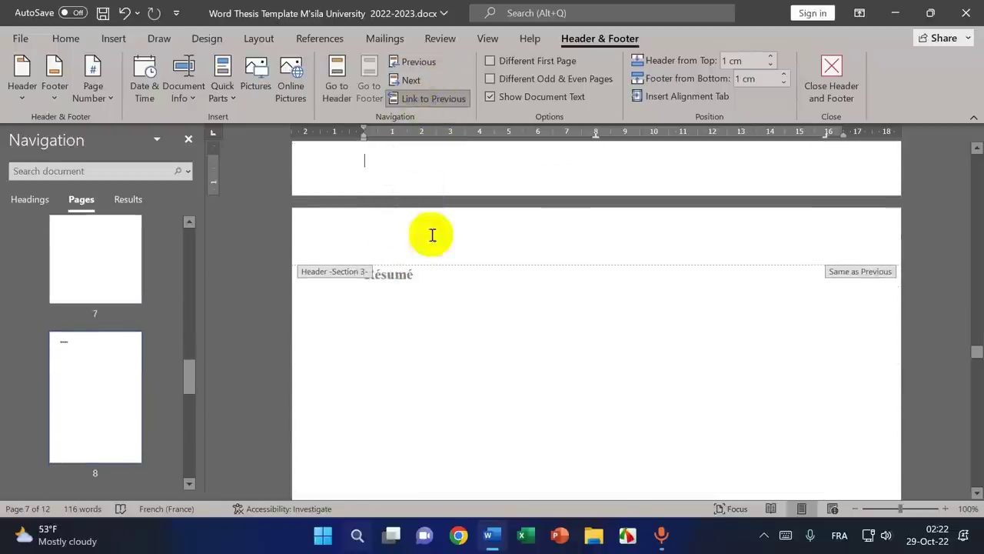
scroll(433, 234, "up", 2)
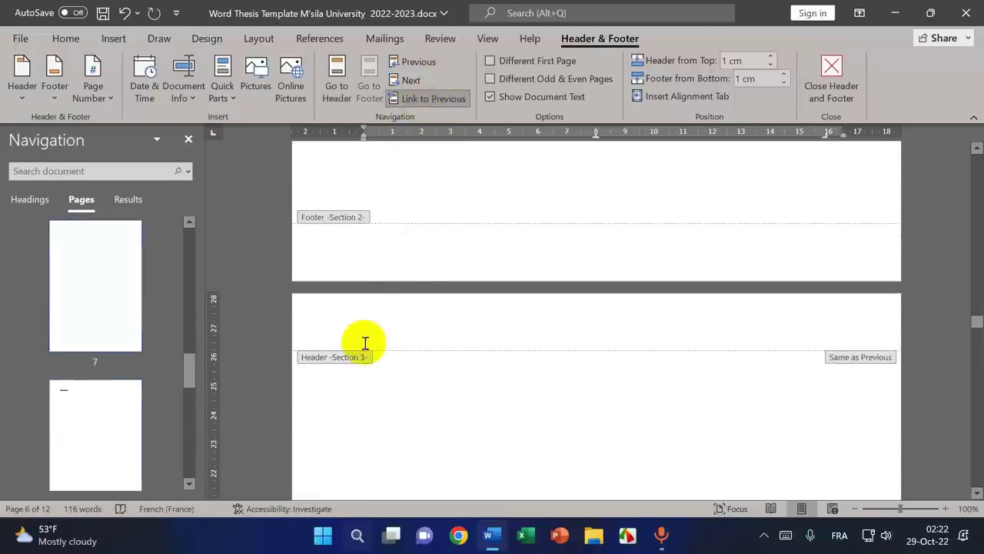
left_click(363, 339)
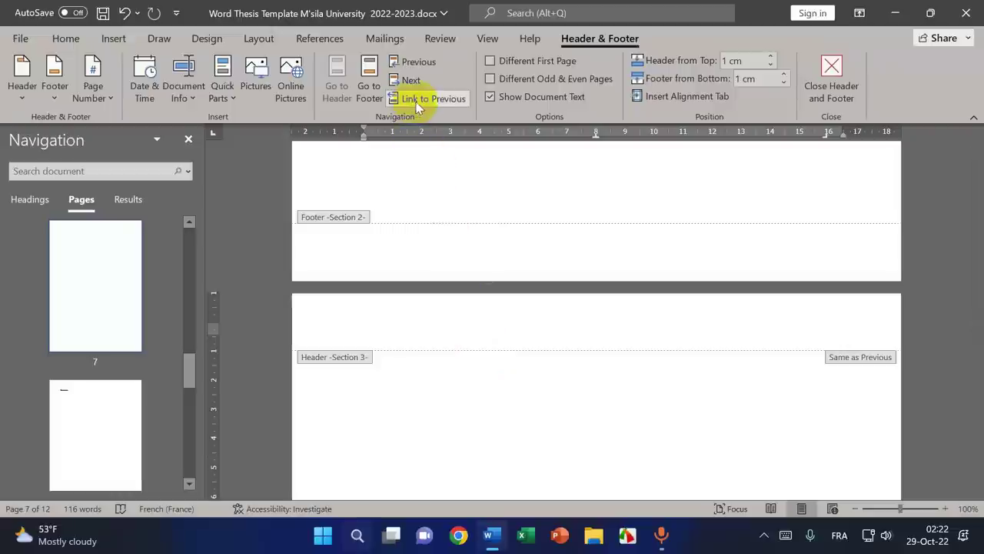
- Unlink the Section 3 footer on the blank page before Résumé from the previous section
scroll(448, 238, "down", 10)
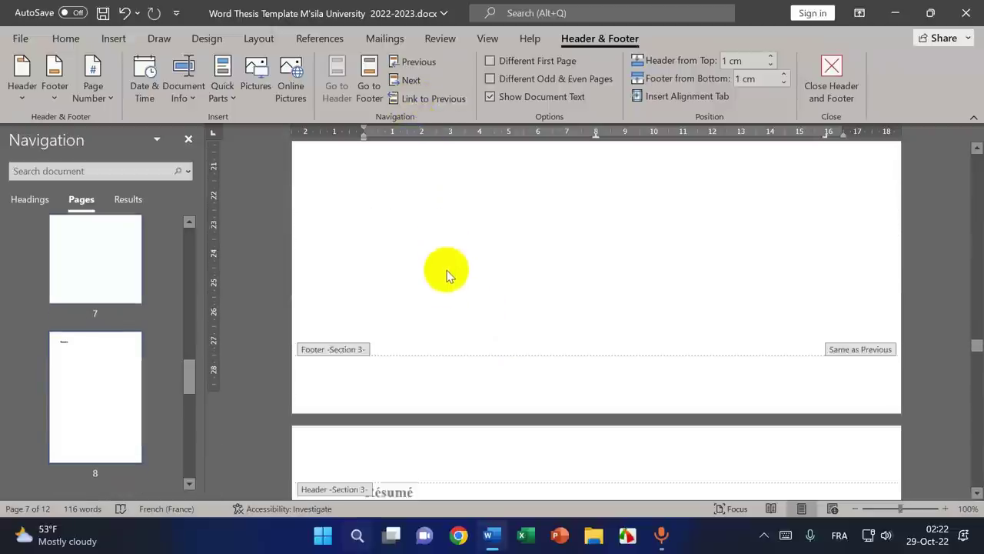
scroll(449, 275, "down", 1)
left_click(384, 352)
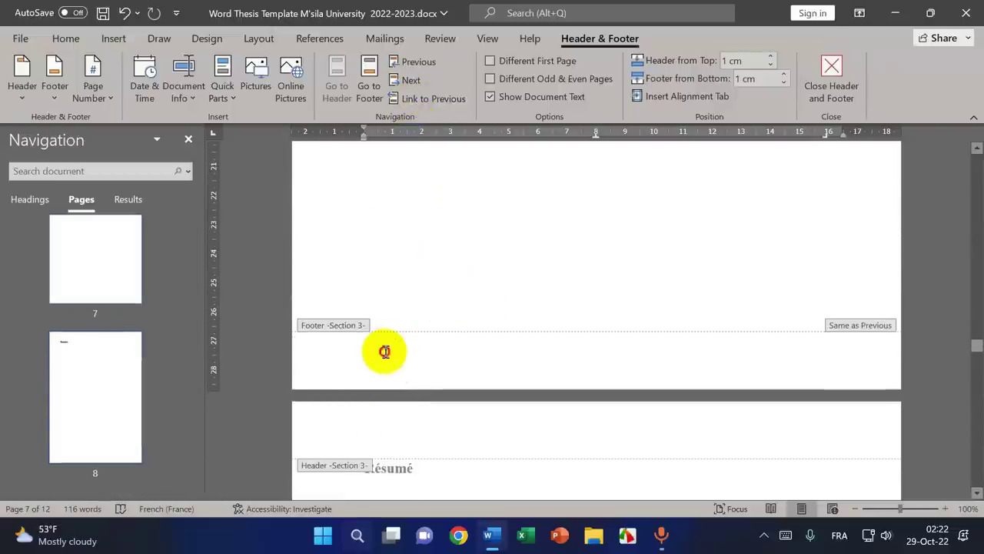
left_click(427, 99)
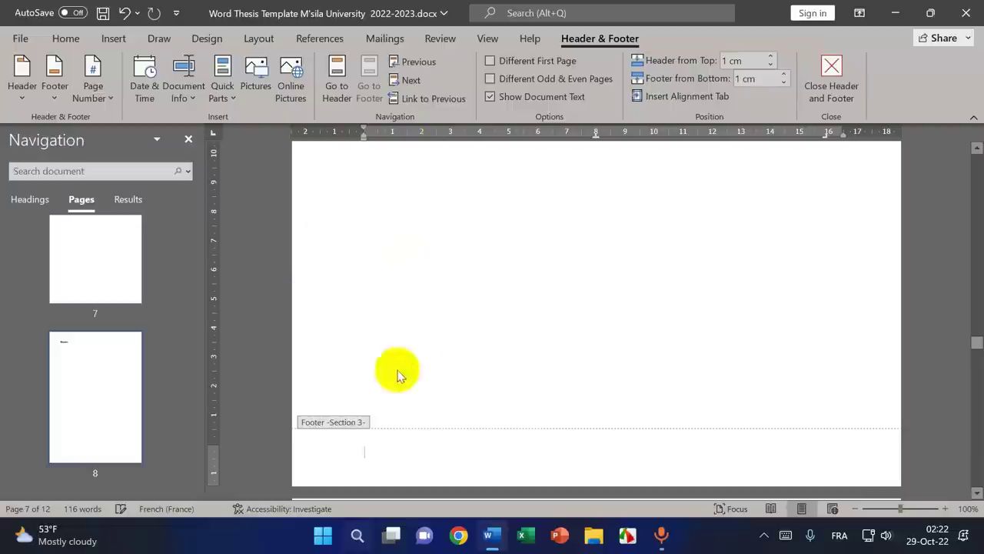
- Check the header and footer labels of Sections 2 and 3 on the pages from Abstract to Résumé
scroll(501, 364, "up", 10)
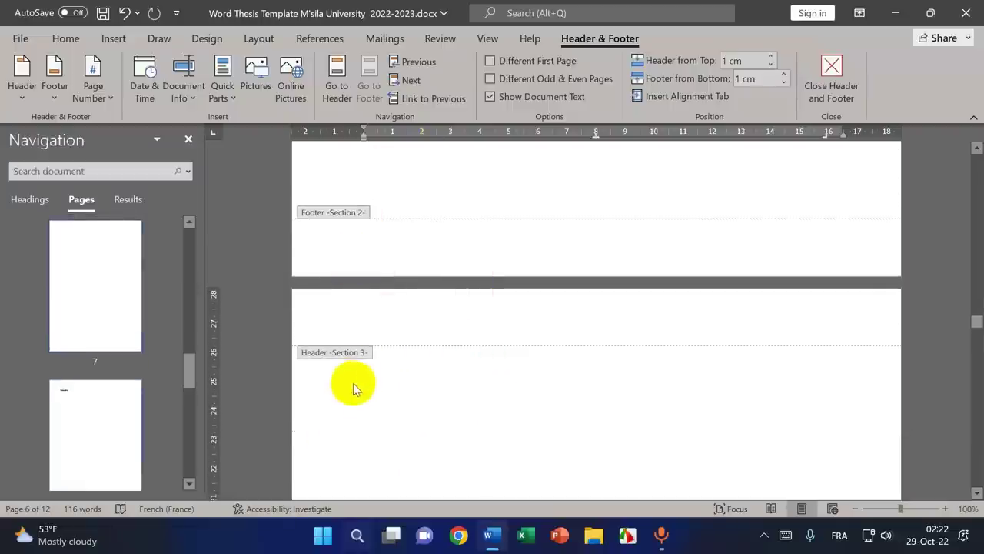
scroll(356, 376, "down", 5)
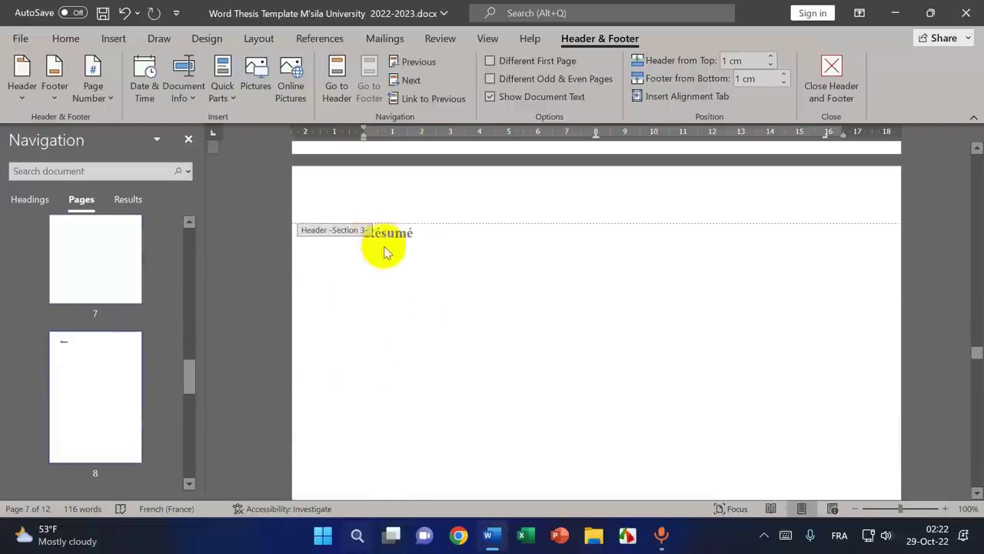
scroll(380, 259, "up", 3)
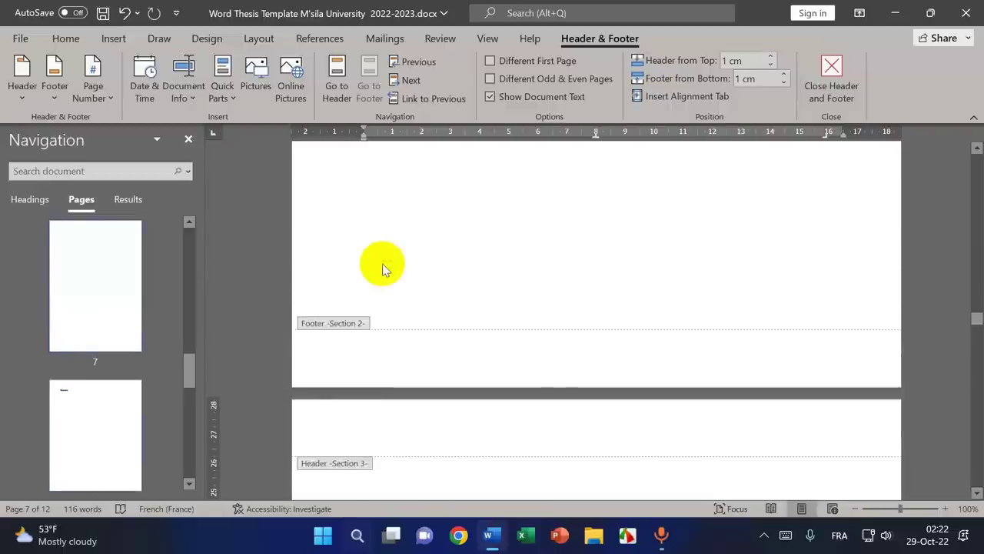
scroll(383, 264, "down", 5)
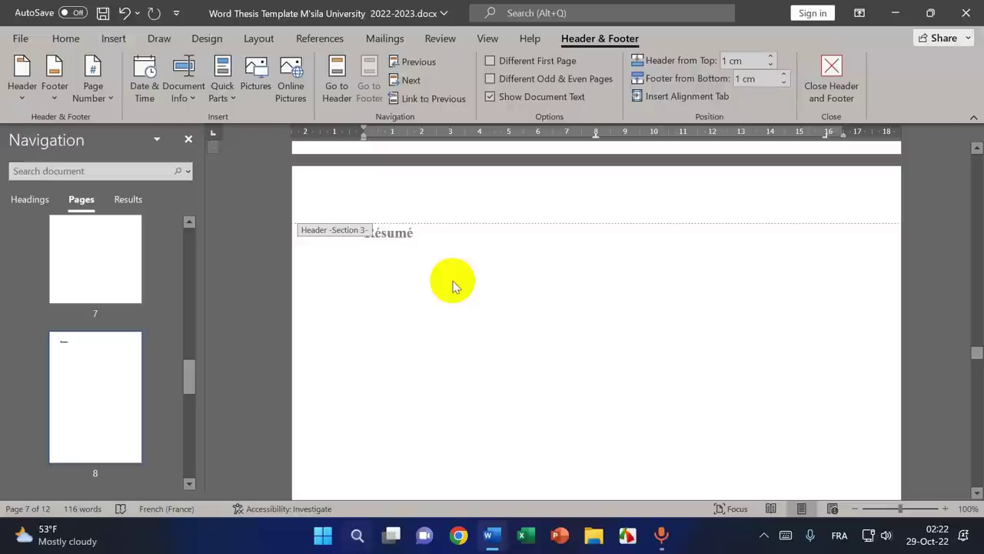
scroll(397, 239, "up", 10)
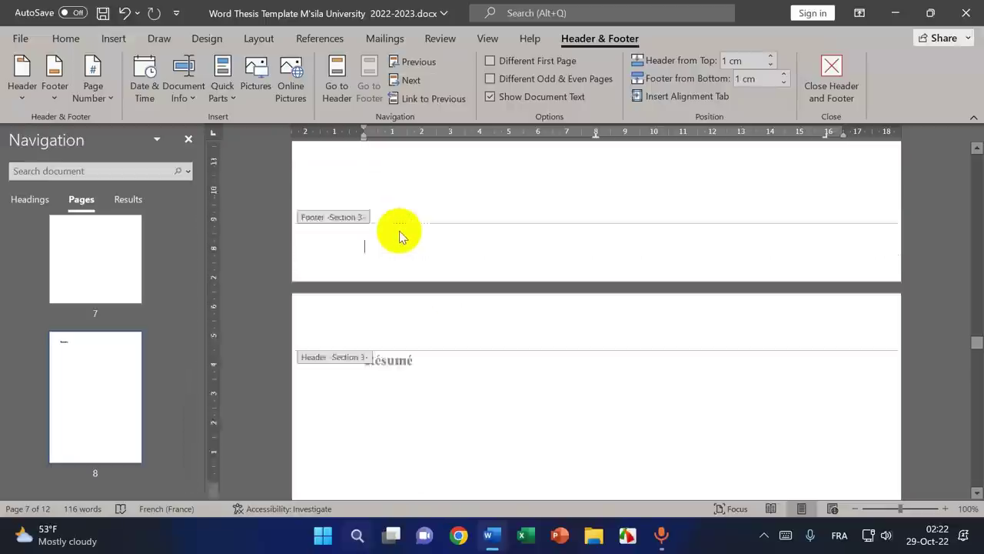
scroll(355, 353, "down", 10)
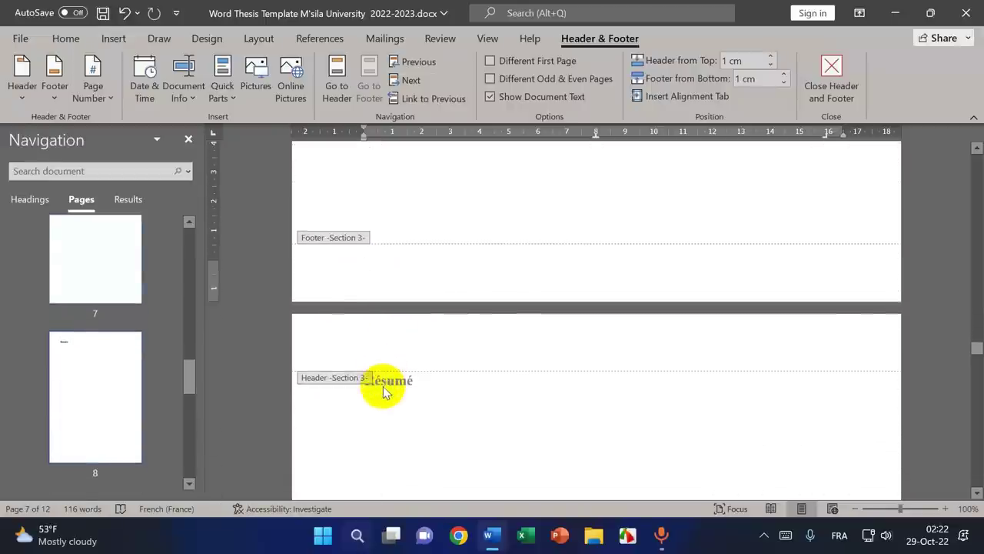
- Leave header and footer editing and delete the blank page and empty lines before the Résumé title
double_click(385, 392)
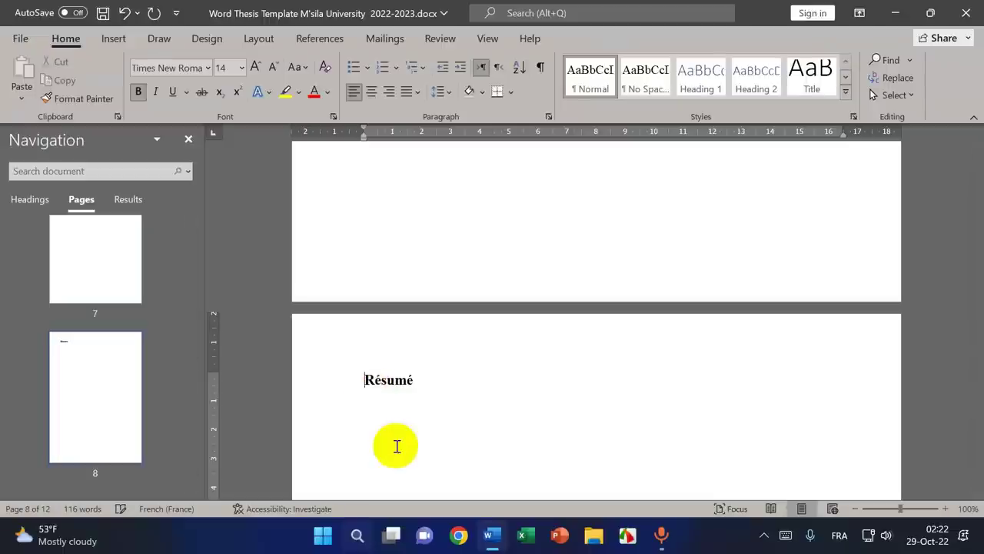
key("BackSpace")
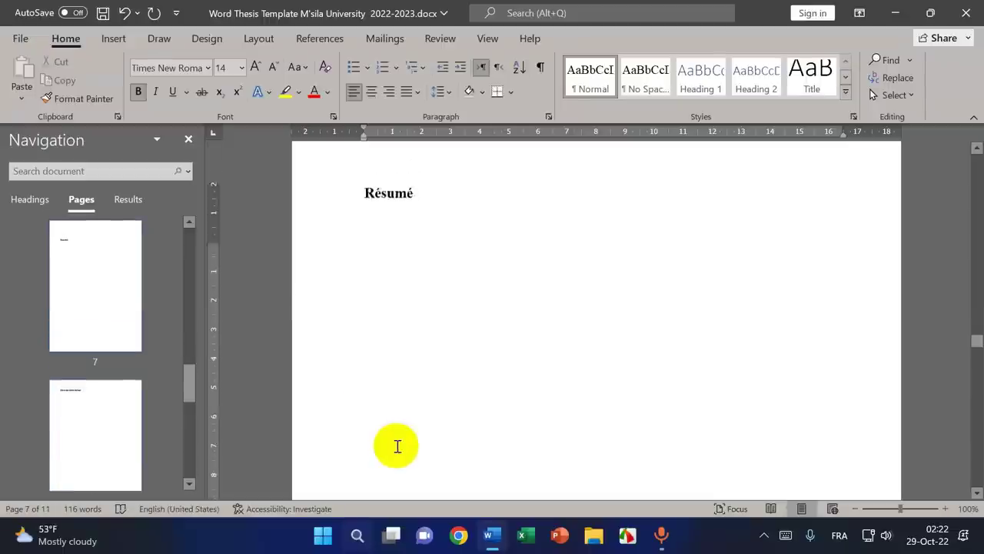
key("ctrl+z")
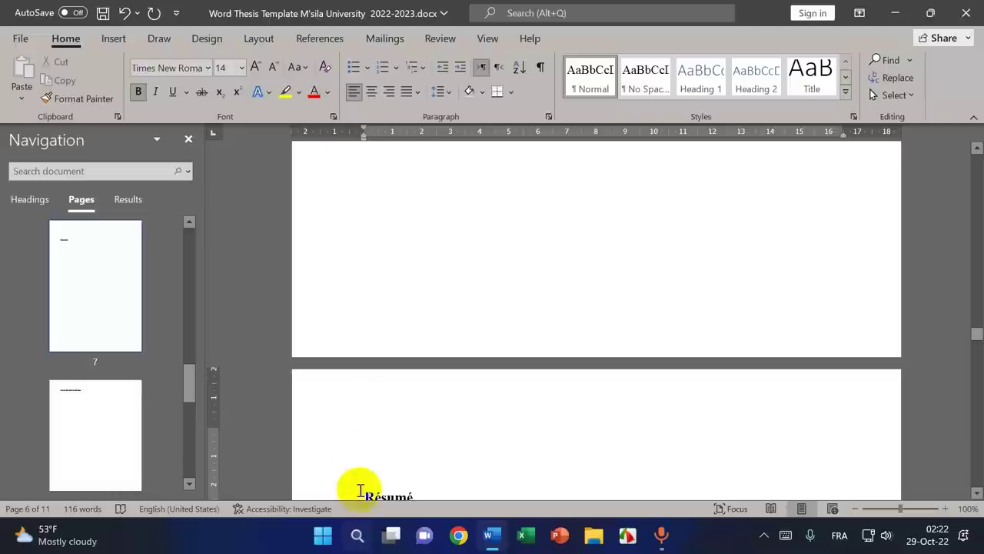
left_click(363, 494)
key("BackSpace")
key("BackSpace")
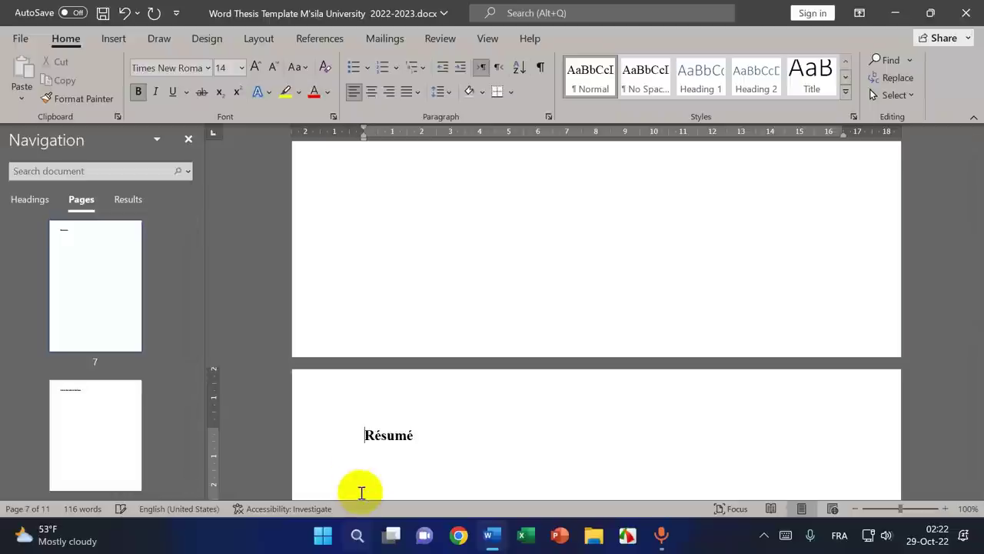
- Check the header and footer section labels on the pages from Sommaire to Résumé and leave header editing
double_click(376, 397)
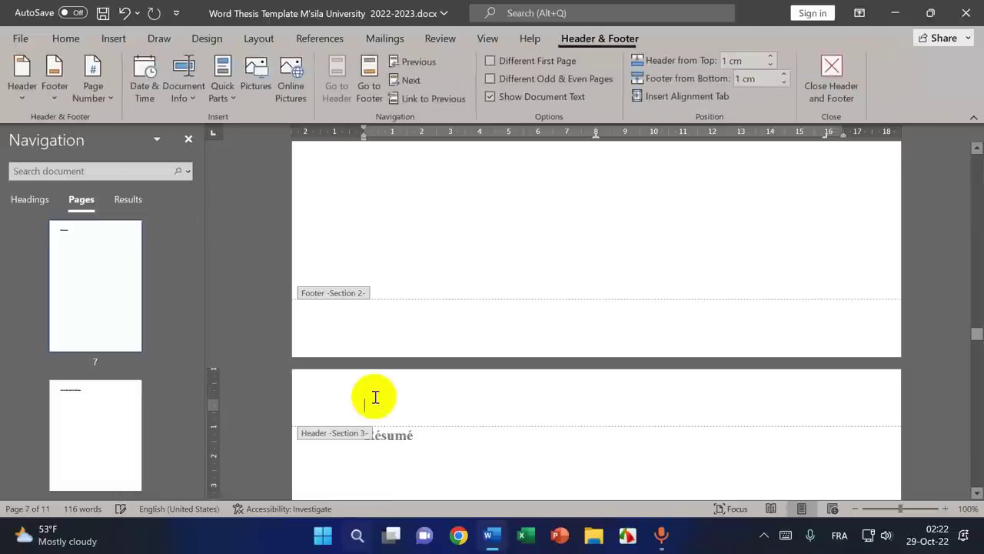
scroll(505, 442, "down", 3)
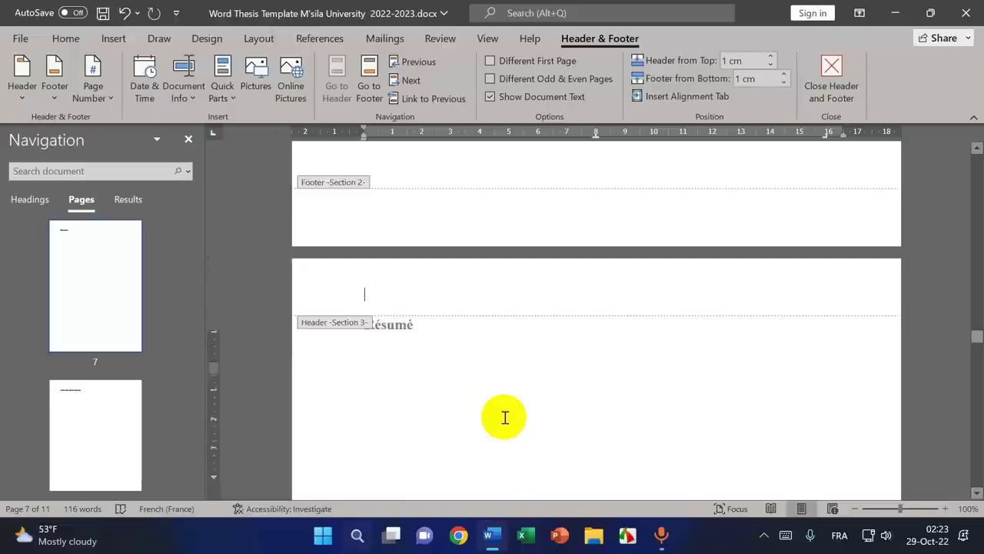
scroll(504, 416, "up", 10)
scroll(503, 417, "up", 10)
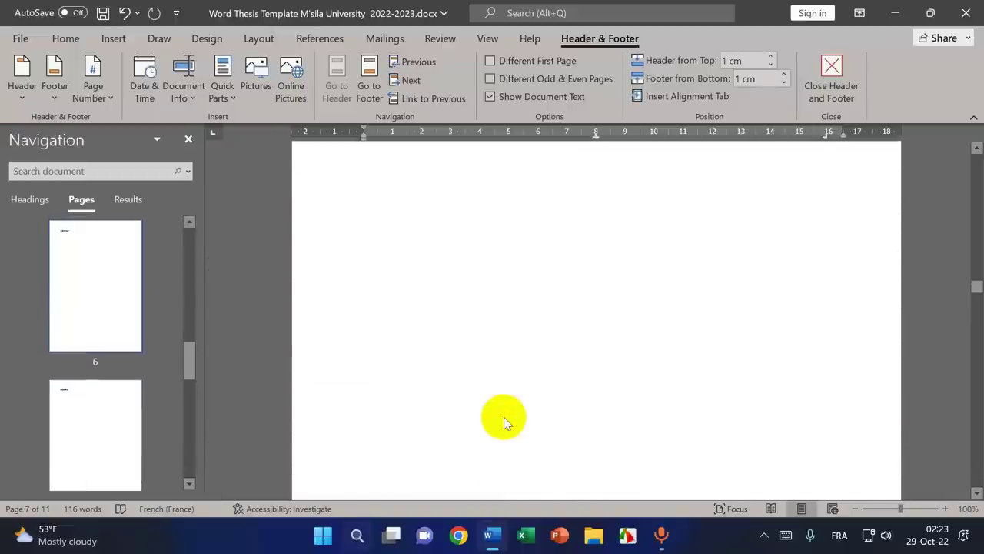
scroll(503, 417, "down", 8)
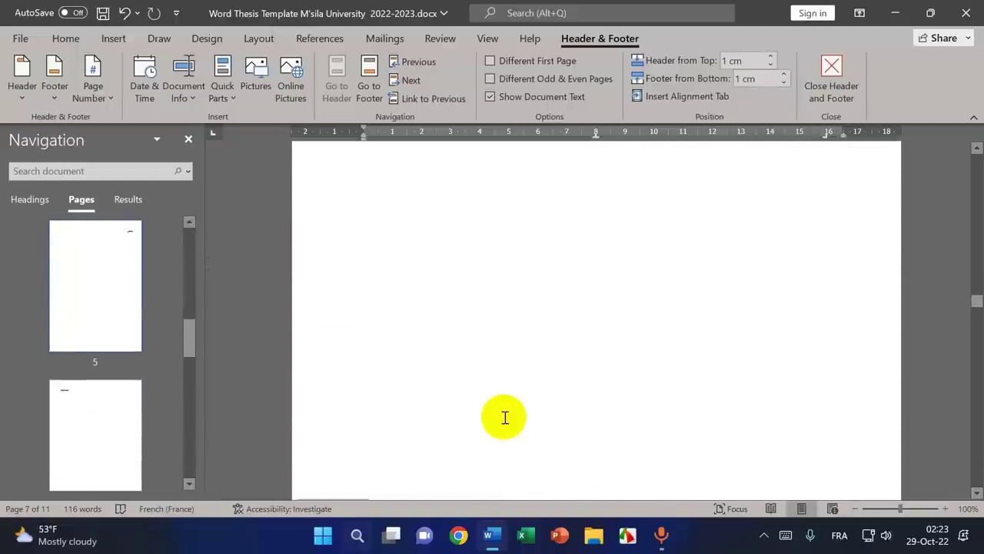
scroll(431, 338, "up", 10)
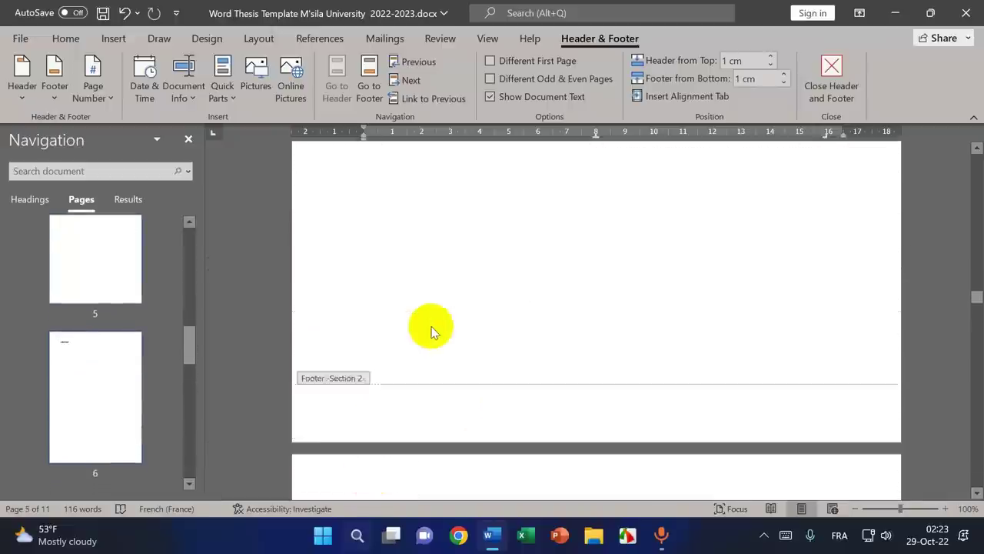
scroll(431, 338, "up", 10)
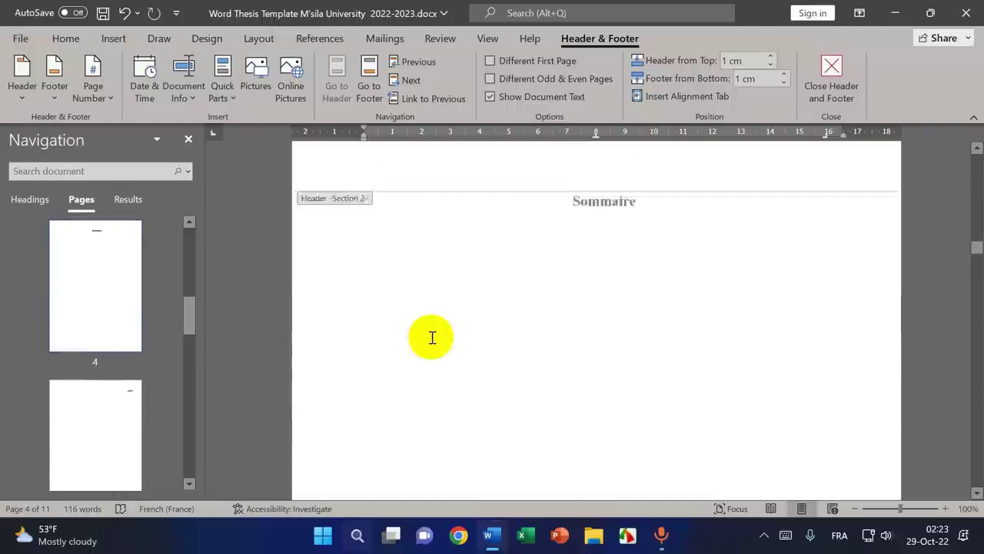
scroll(431, 342, "down", 15)
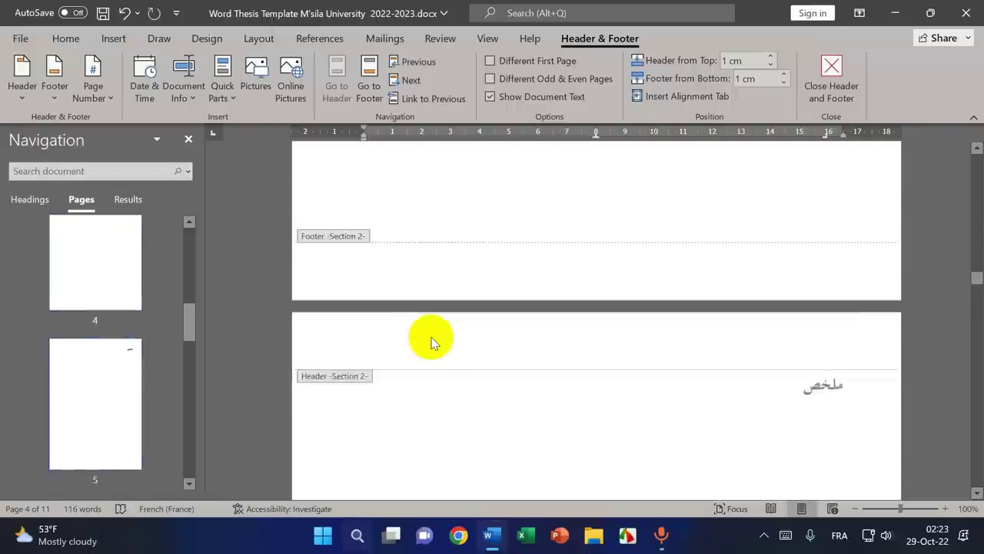
scroll(389, 338, "down", 20)
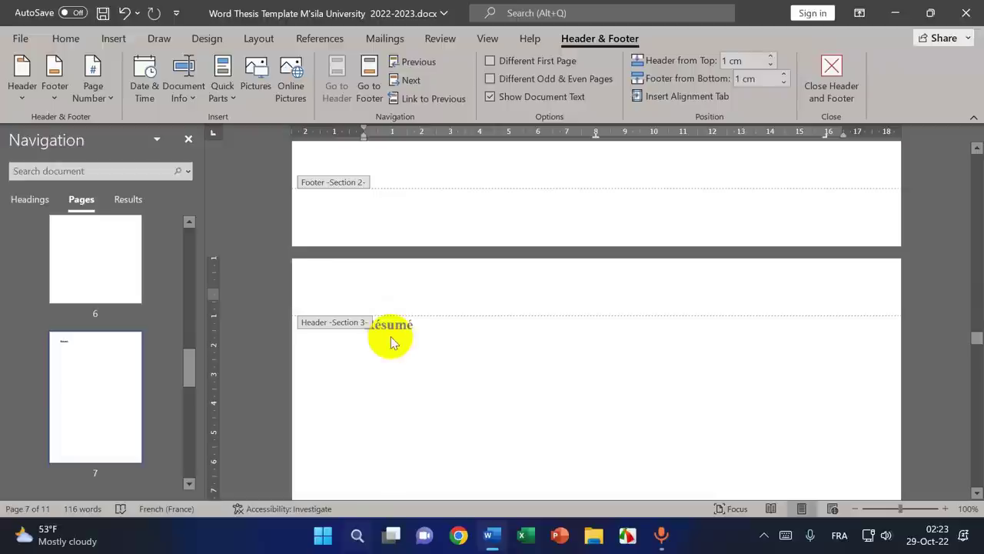
double_click(388, 326)
double_click(392, 326)
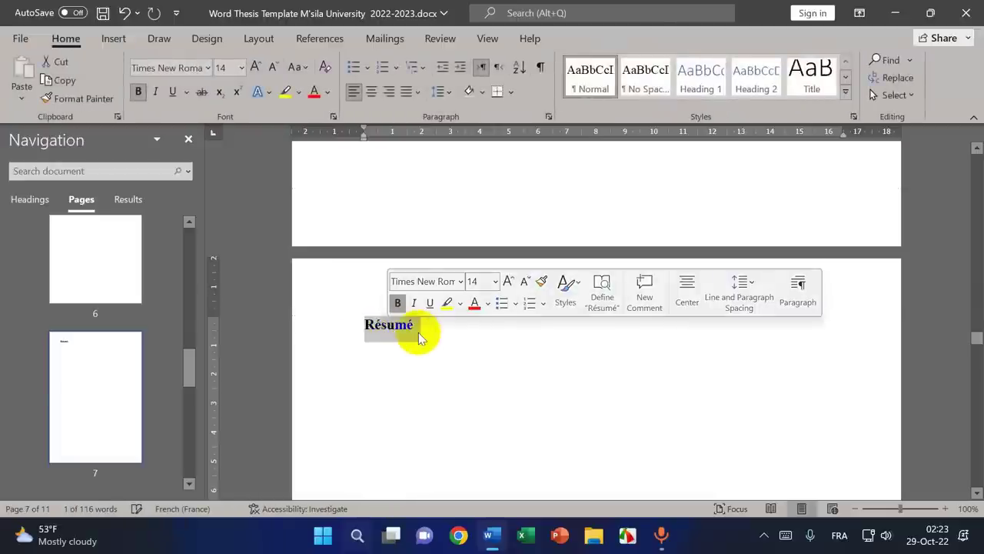
- Review the title pages from Résumé back to Sommaire and the page layout's break options
scroll(578, 442, "up", 15)
scroll(577, 441, "up", 10)
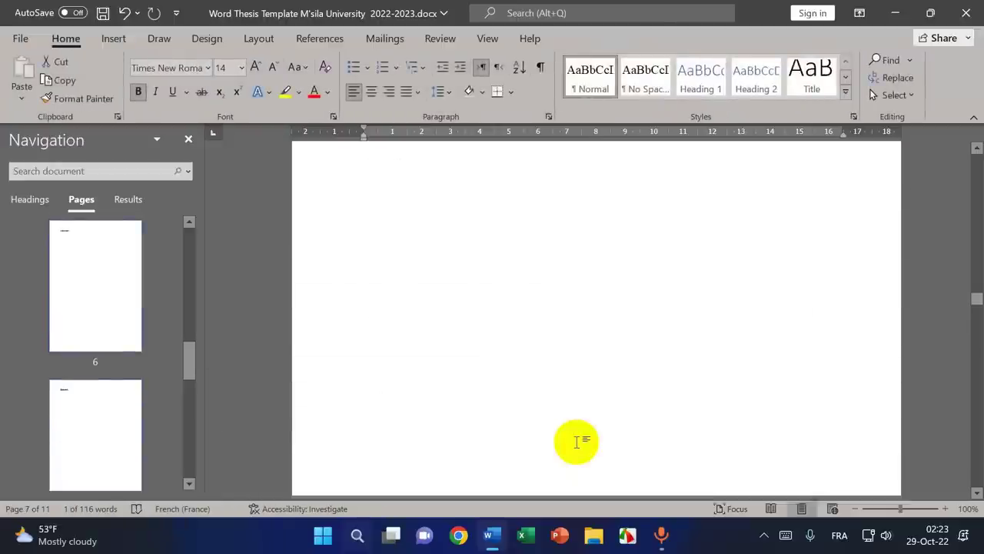
scroll(578, 443, "up", 5)
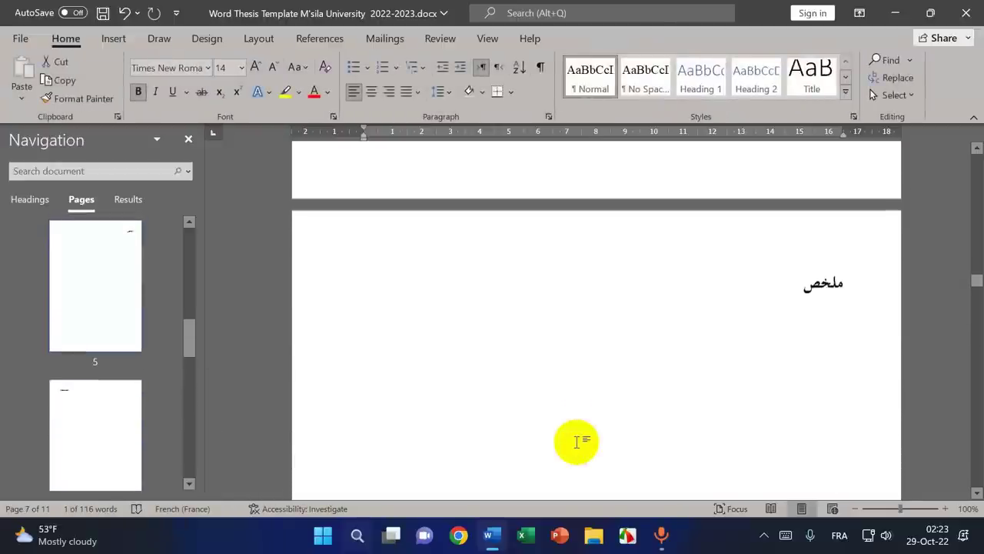
scroll(573, 441, "down", 1)
left_click(795, 248)
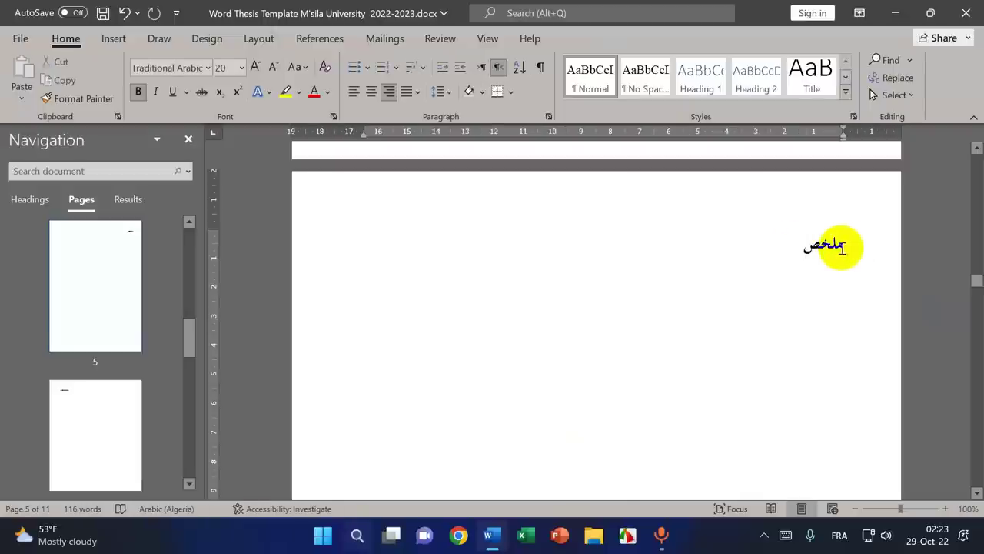
scroll(692, 367, "up", 20)
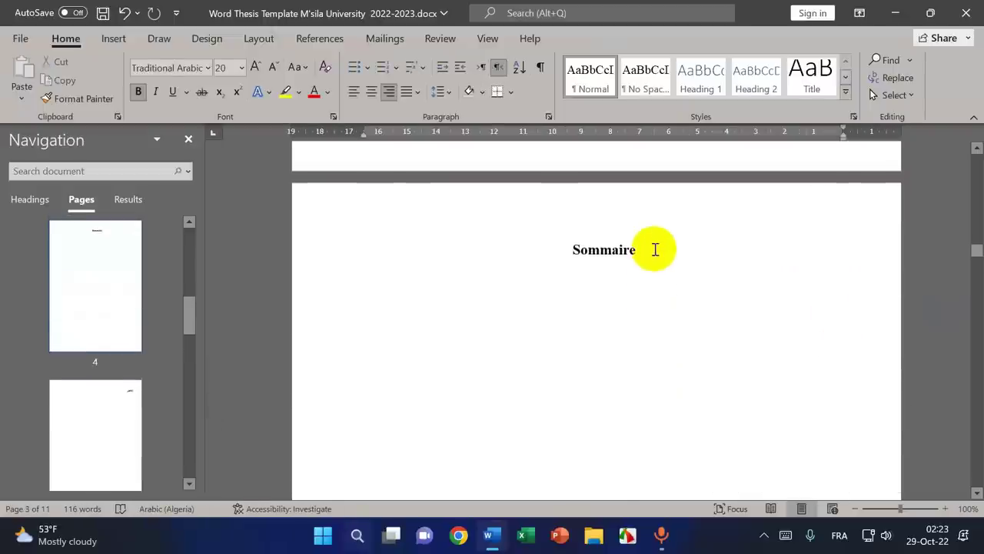
left_click(655, 250)
key("Return")
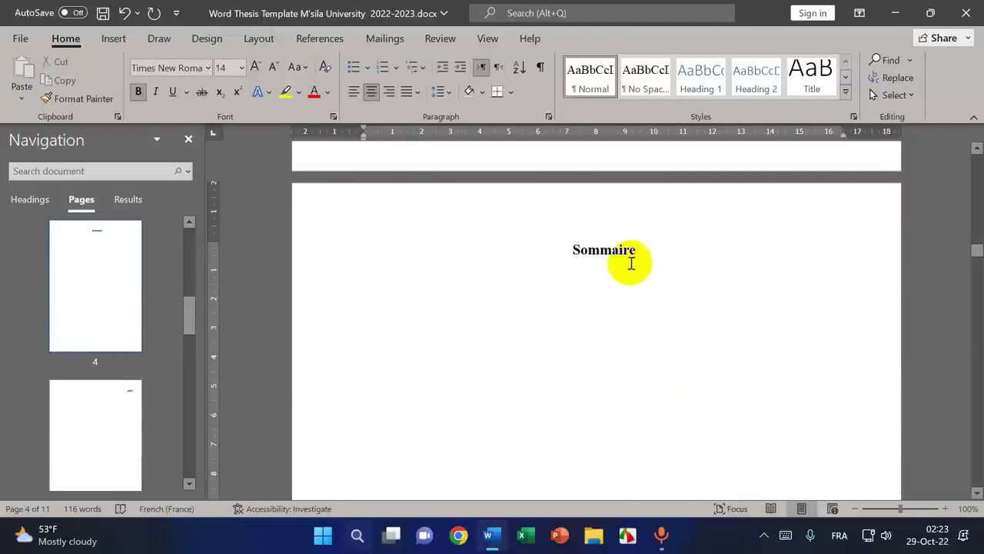
left_click(256, 38)
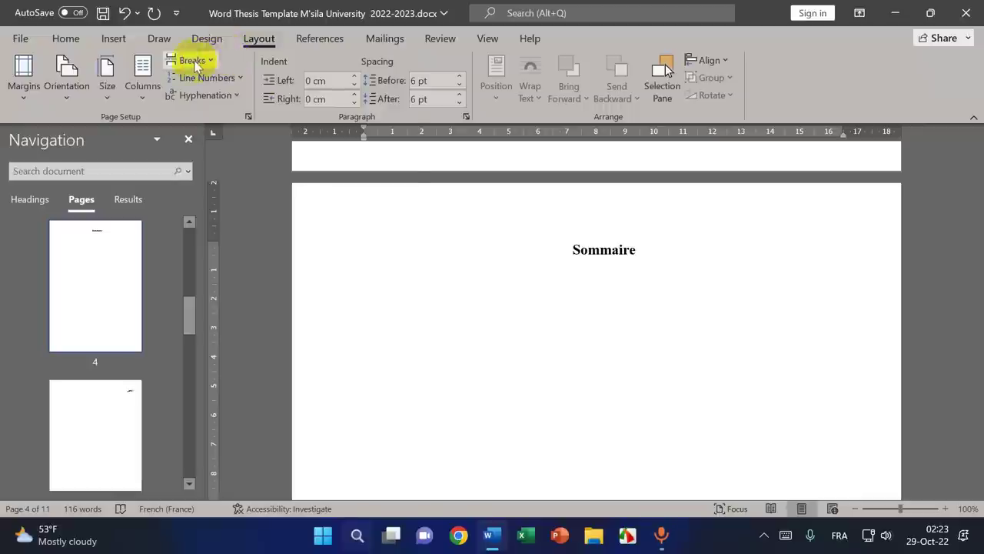
left_click(187, 60)
left_click(276, 300)
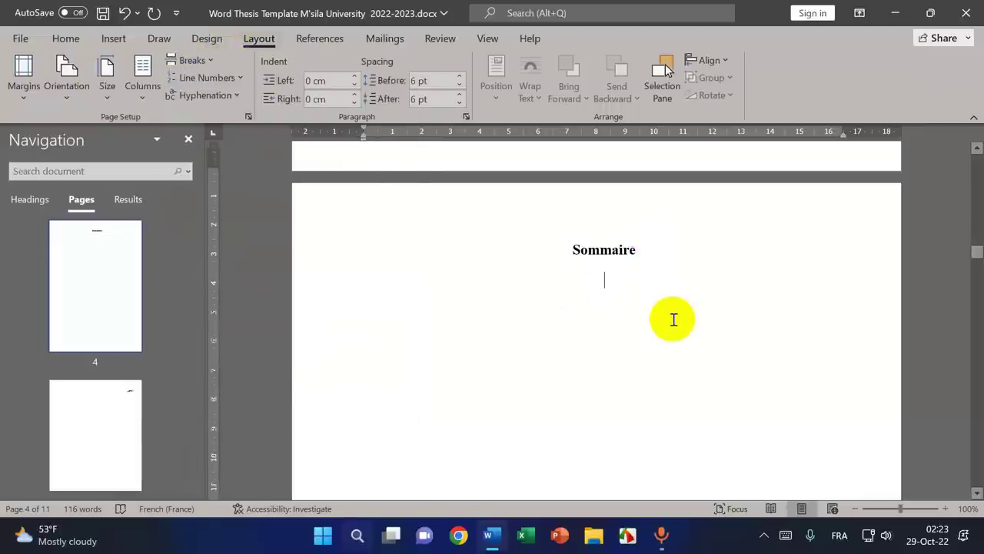
type("ملخص")
scroll(518, 279, "up", 5)
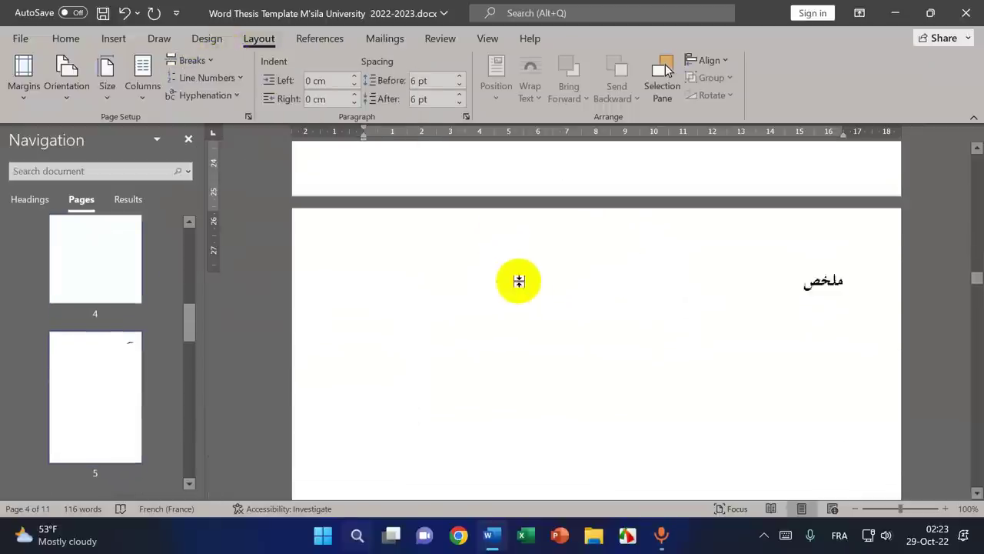
- Reopen header editing, check the section labels from the ملخص page to Résumé, and return to the Résumé title text
double_click(376, 297)
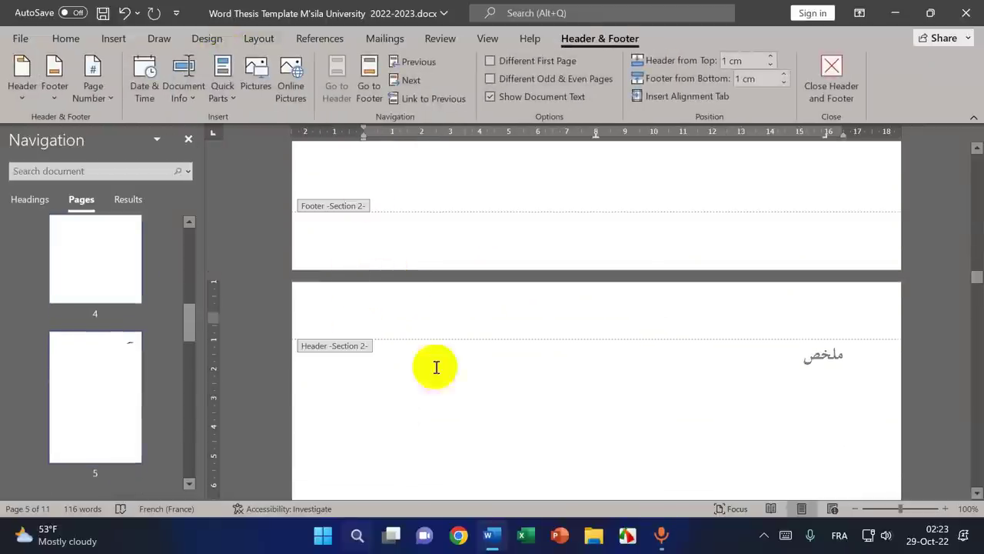
scroll(418, 252, "down", 10)
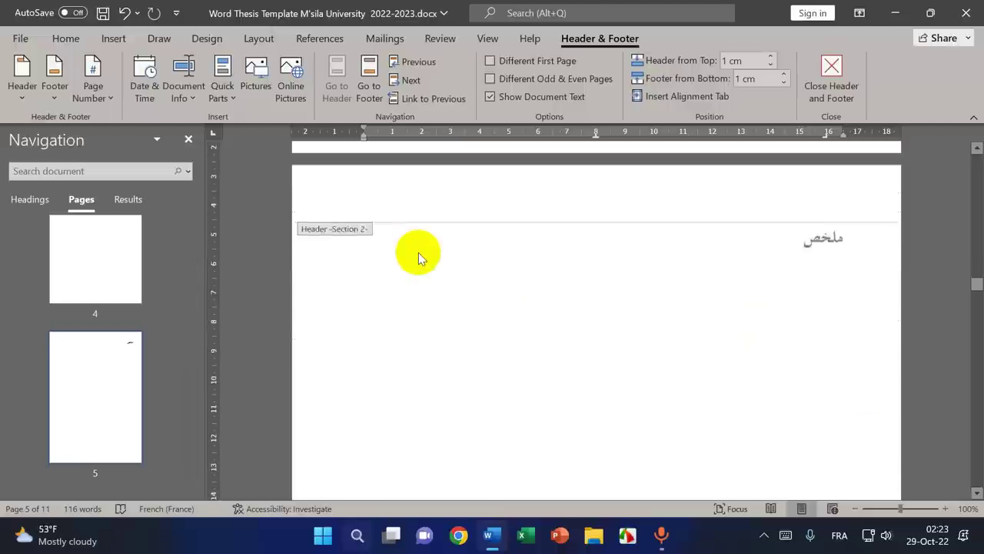
scroll(418, 253, "down", 10)
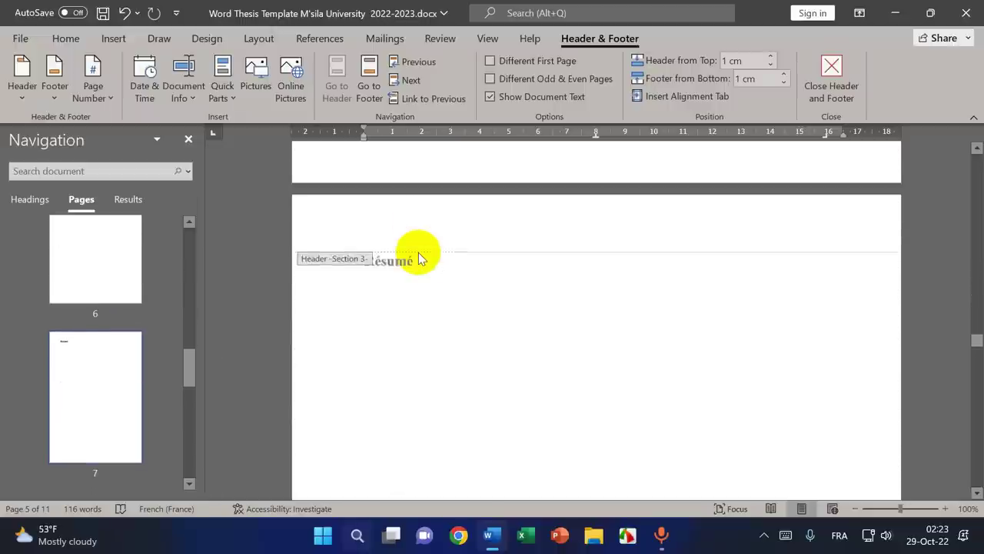
double_click(418, 254)
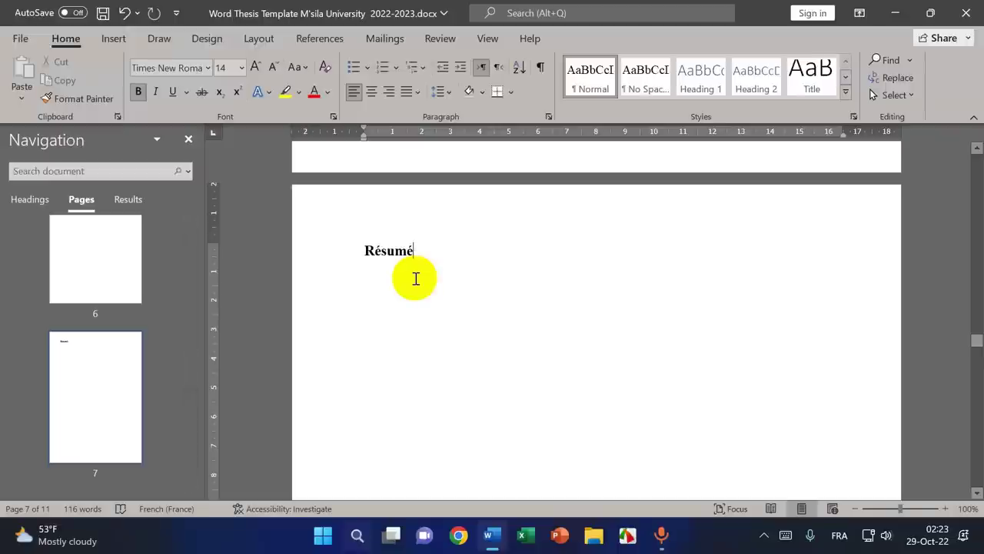
- Format the Résumé section's page numbers as i, ii, iii and have them start at i
left_click(114, 40)
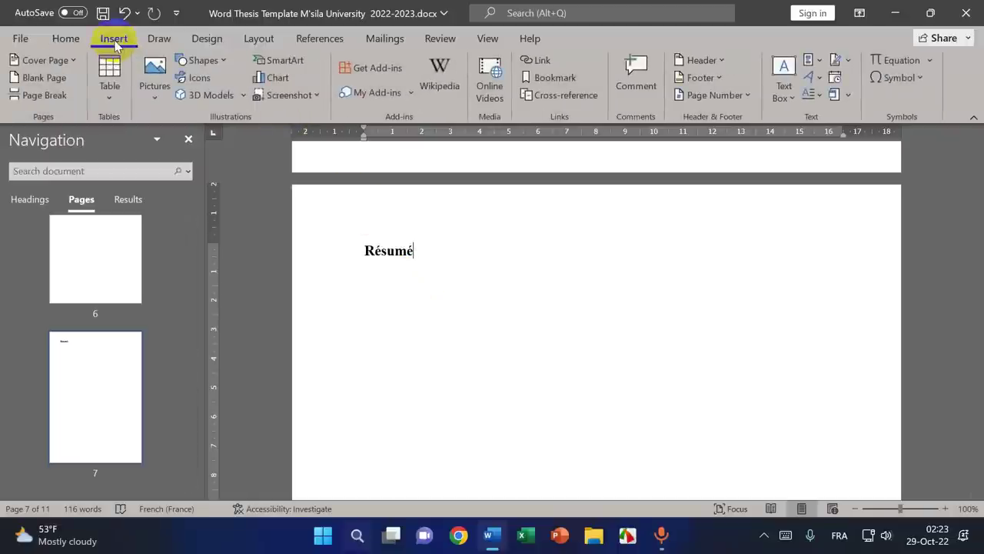
left_click(712, 99)
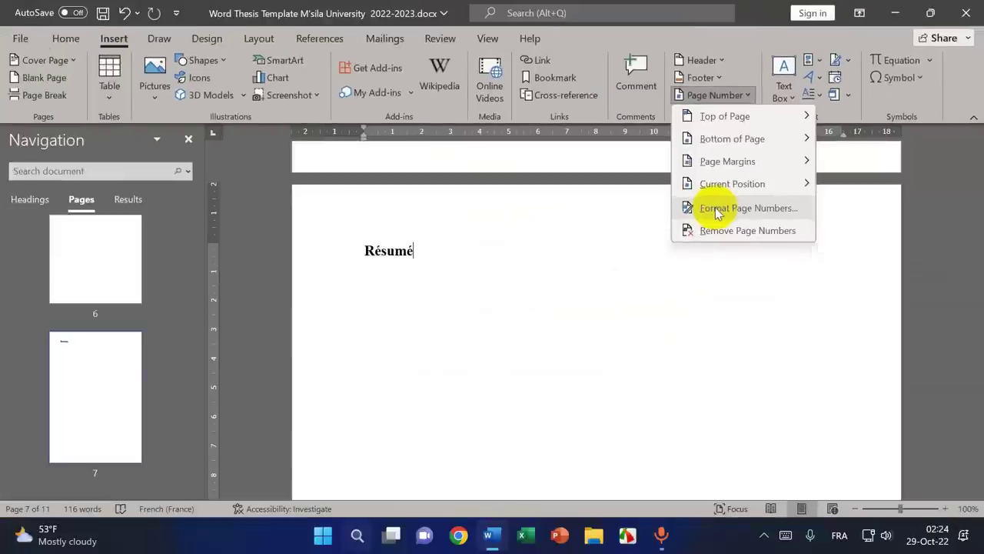
left_click(494, 281)
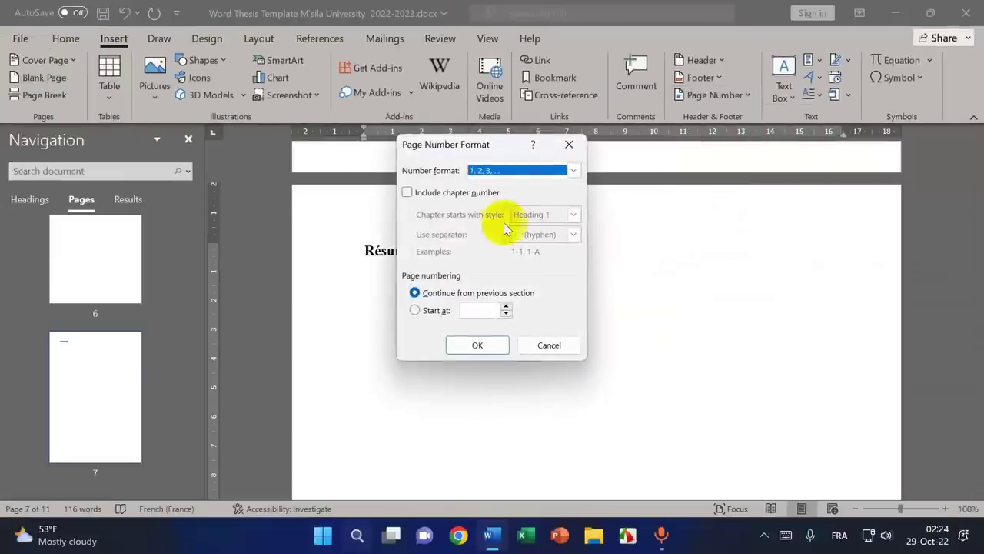
left_click_drag(472, 143, 704, 211)
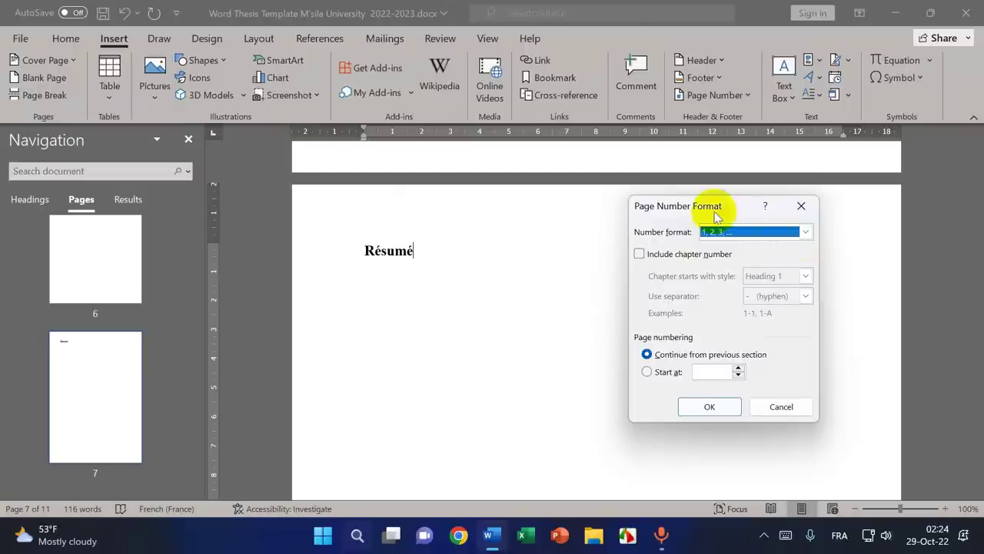
left_click_drag(715, 204, 628, 117)
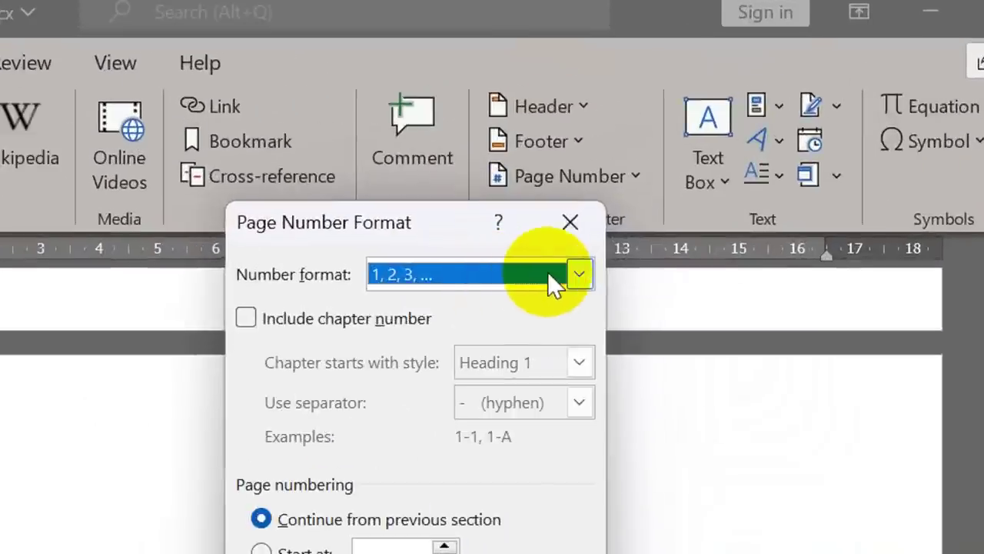
left_click(719, 144)
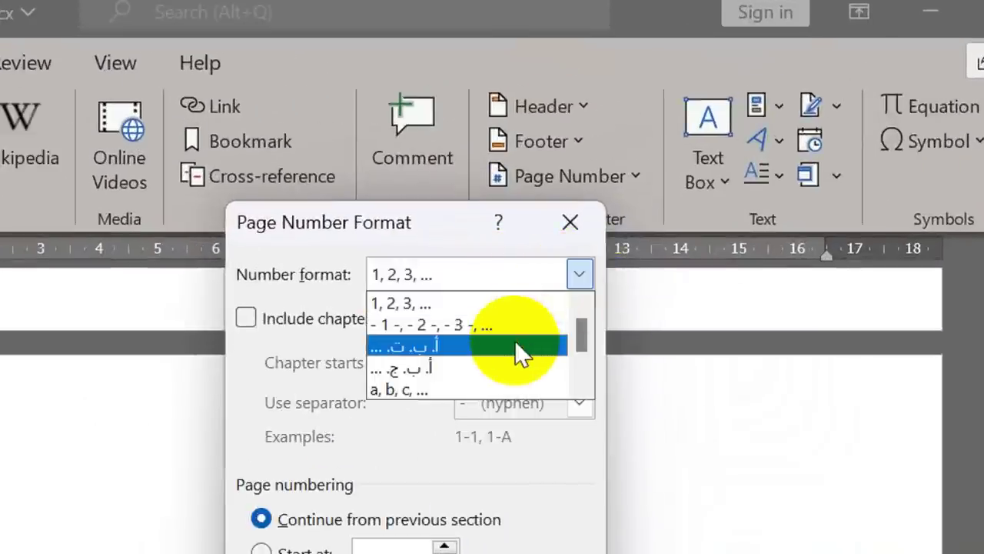
left_click_drag(584, 338, 580, 374)
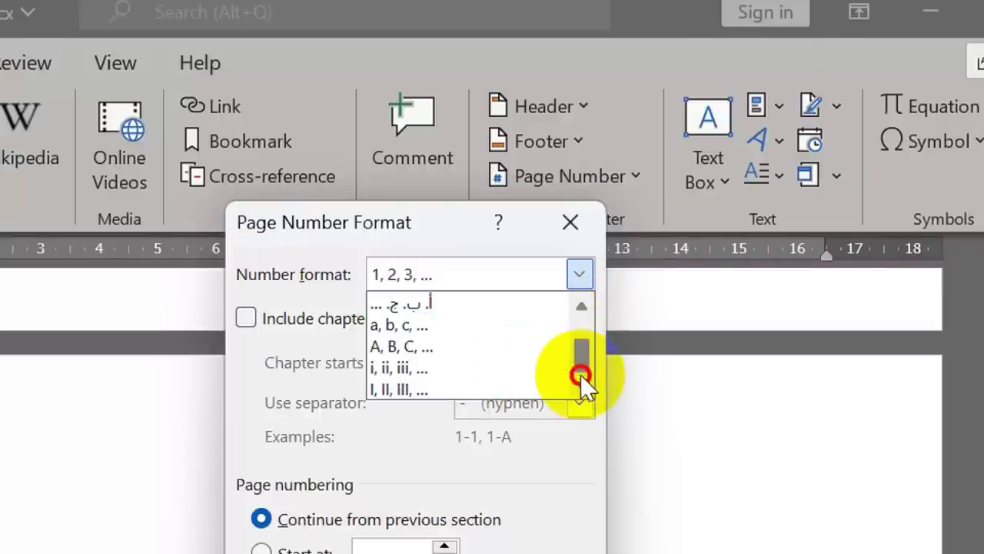
left_click(401, 372)
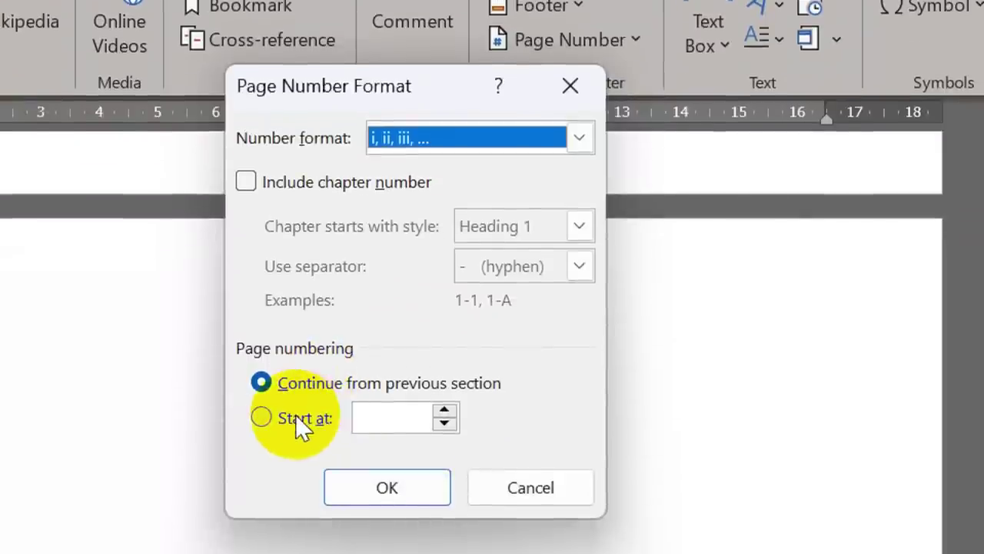
left_click(292, 416)
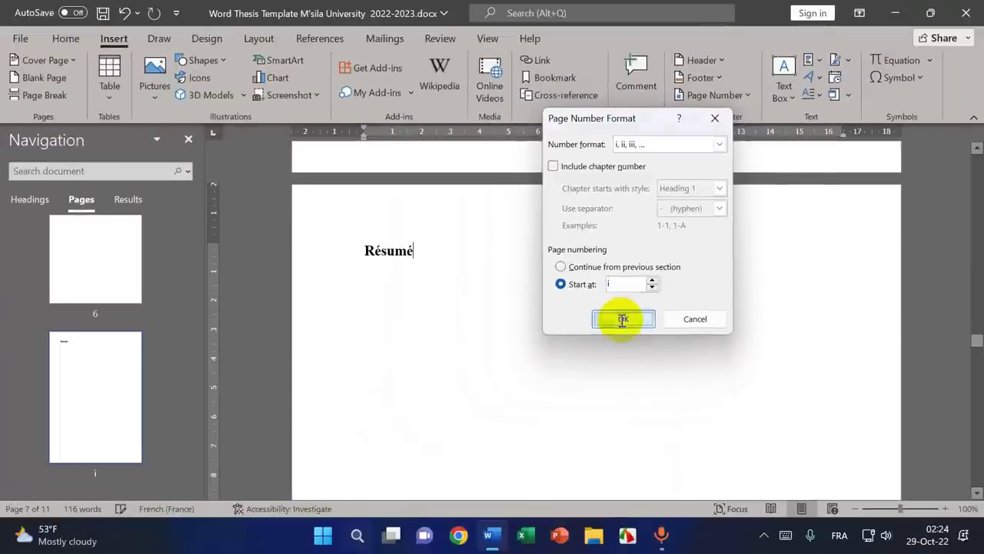
left_click(384, 425)
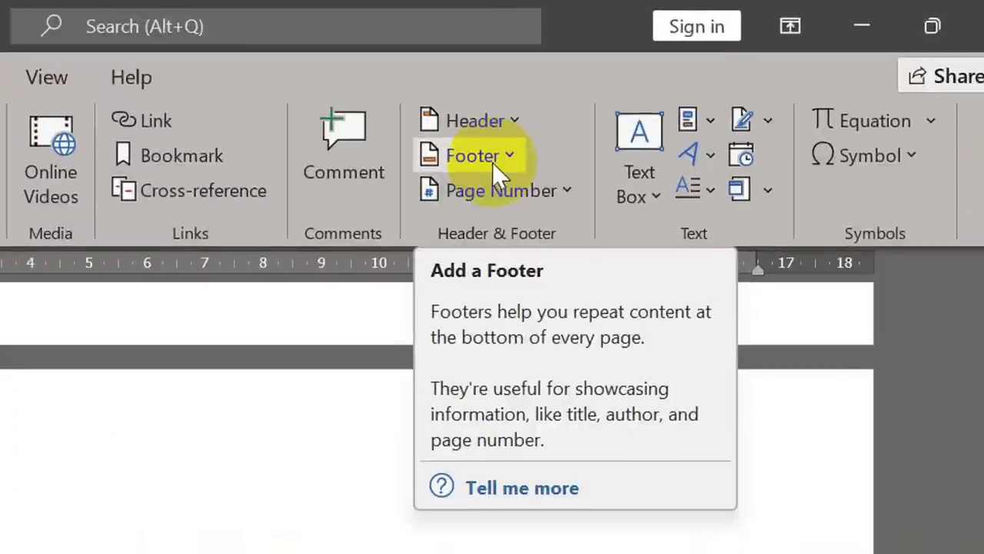
- Open the page number placement options for the Résumé section
left_click(710, 80)
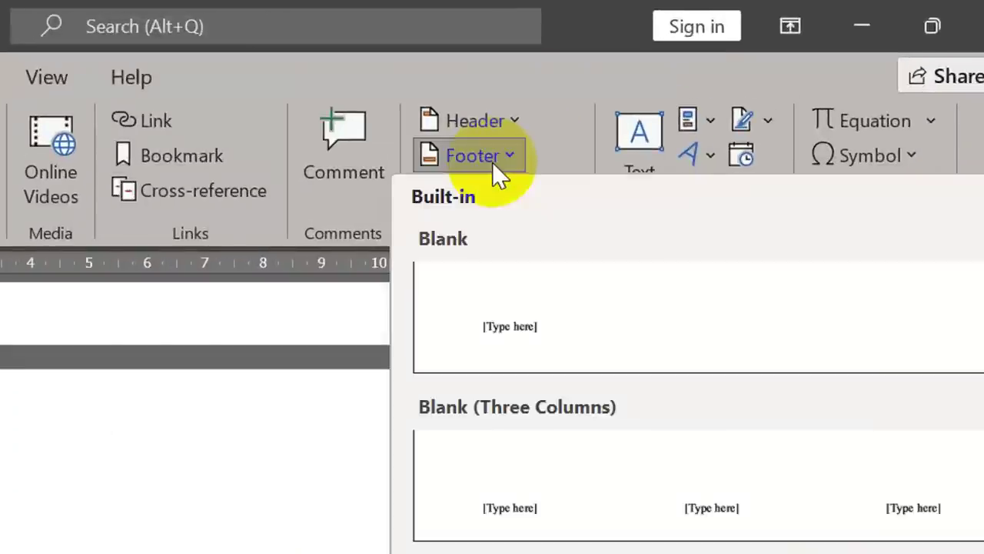
left_click(494, 100)
left_click(478, 193)
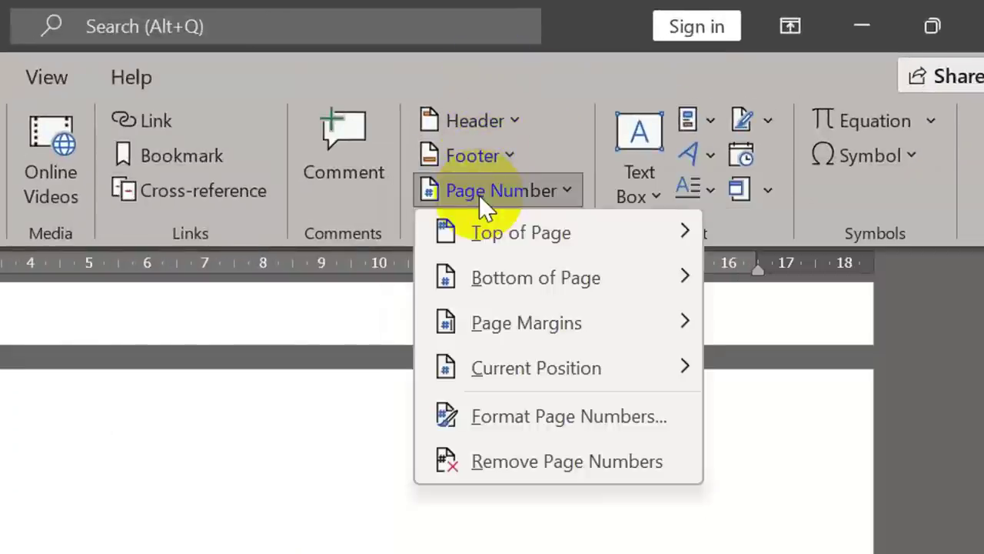
- Insert a Plain Number 3 page number at the bottom of the Section 3 pages
mouse_move(483, 285)
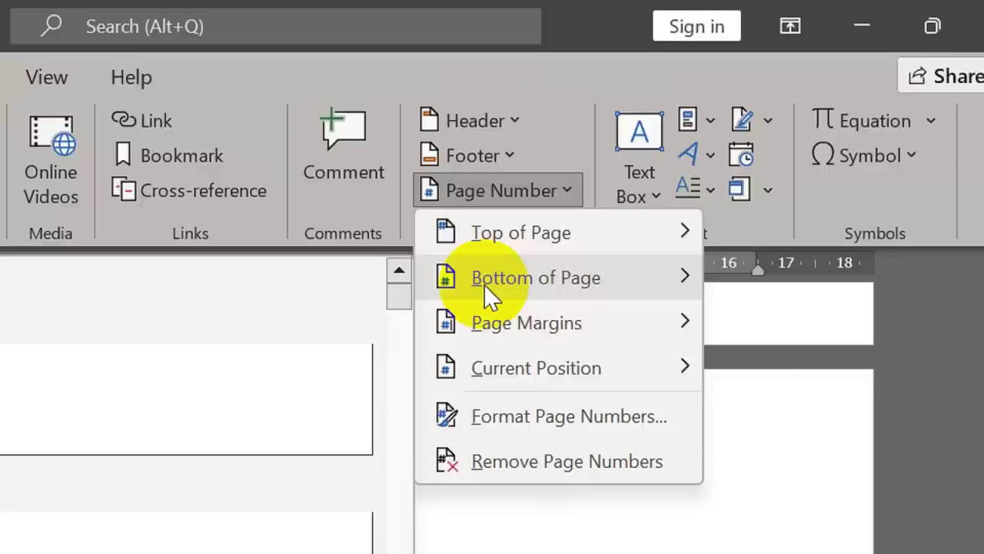
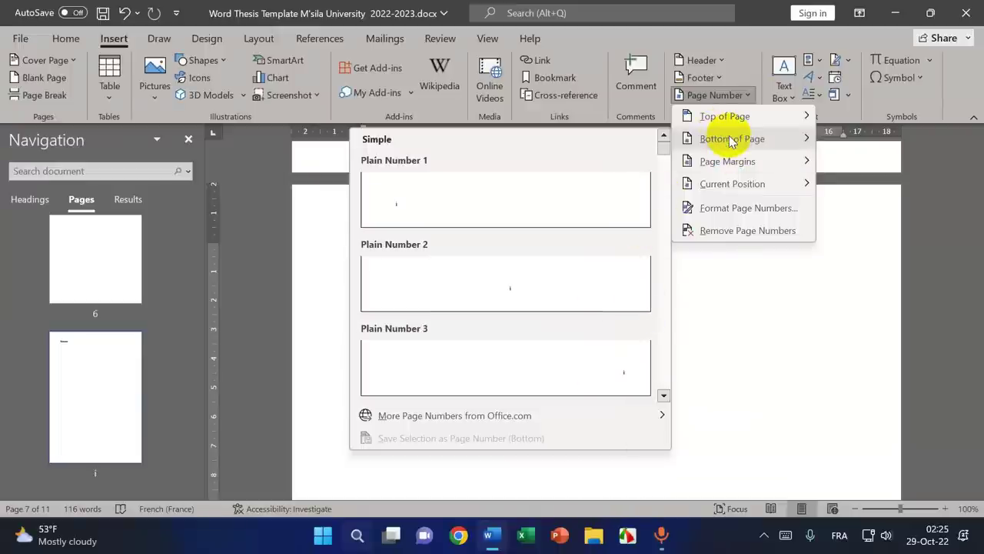
left_click(627, 373)
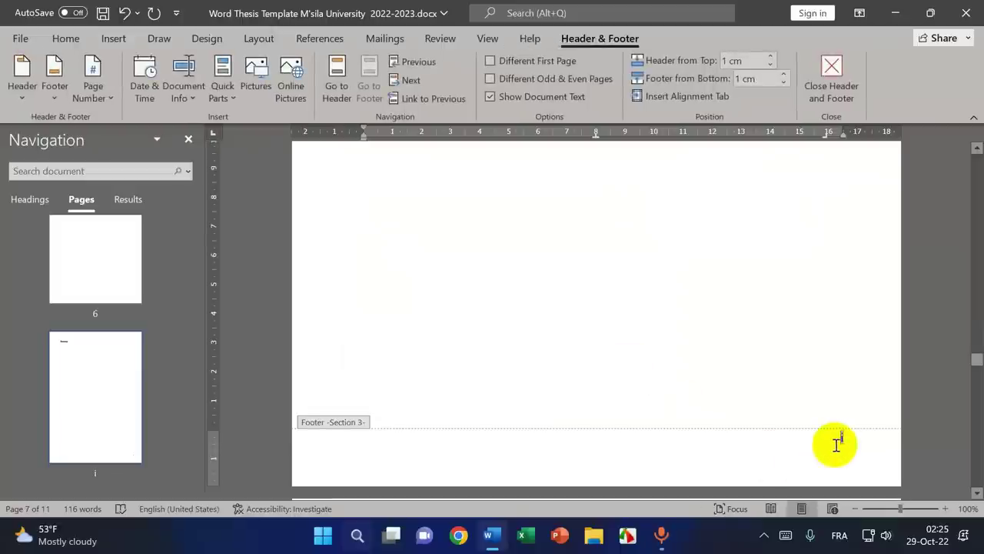
- Review the page numbers in the Section 3 footers, then leave footer editing and return to the Résumé heading
scroll(656, 322, "up", 10)
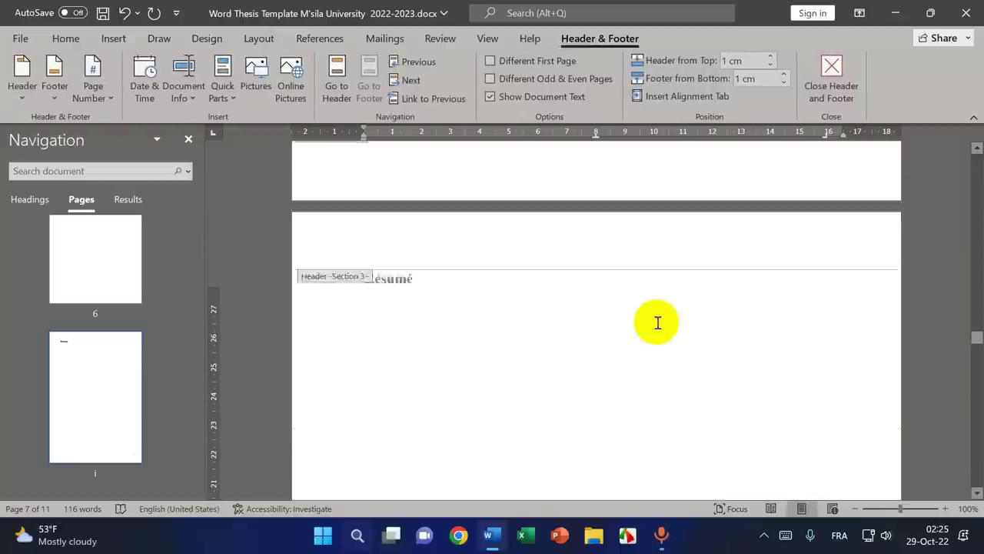
scroll(672, 382, "down", 15)
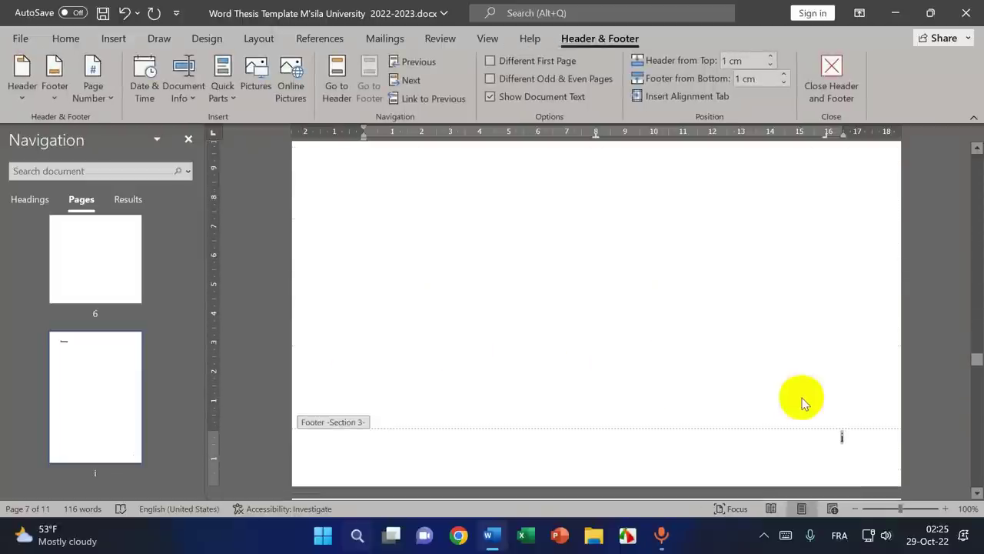
scroll(801, 400, "down", 15)
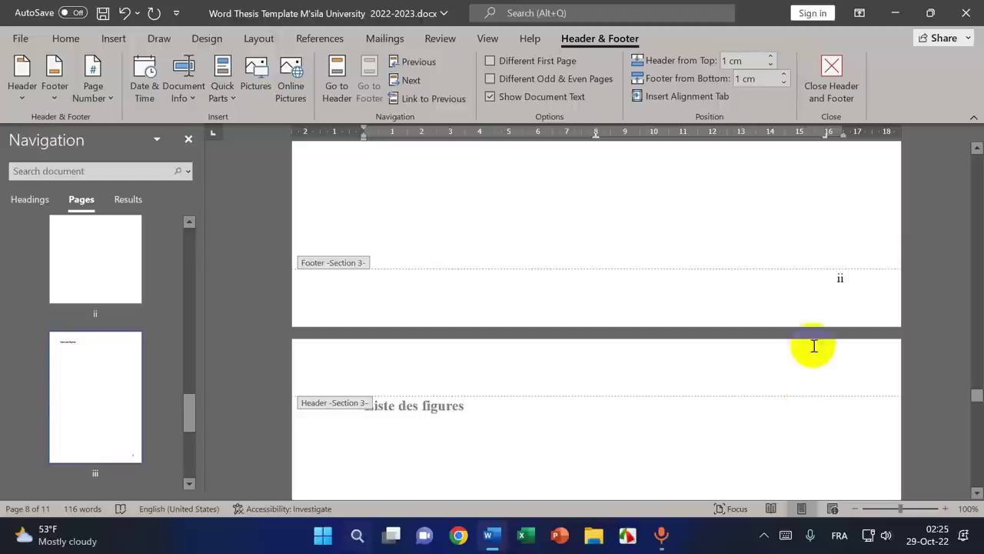
scroll(670, 334, "down", 15)
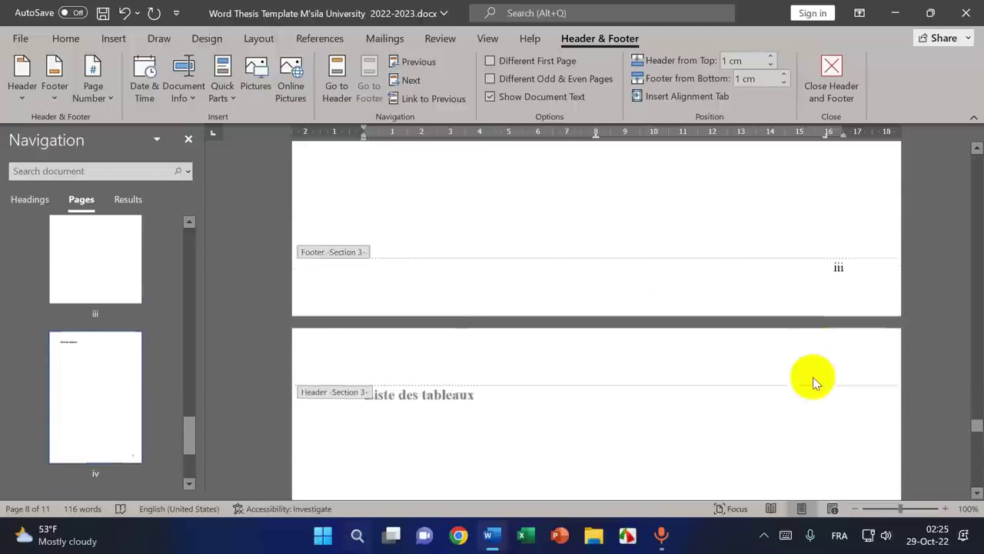
scroll(812, 377, "down", 15)
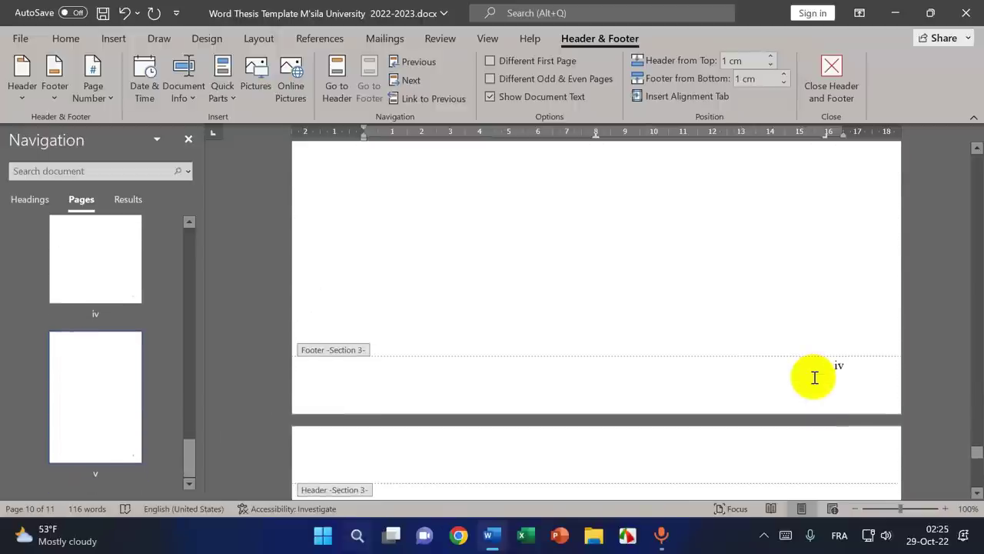
scroll(813, 376, "up", 15)
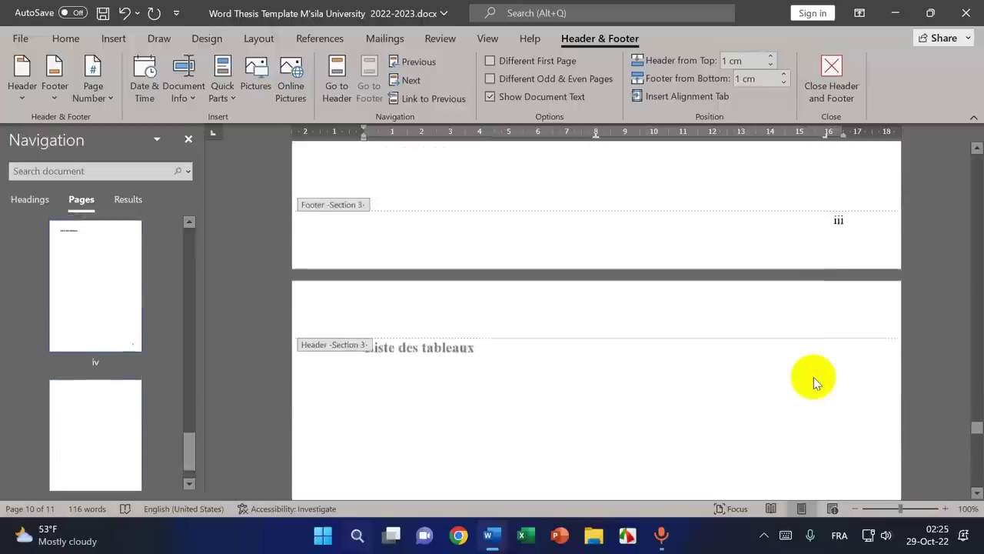
scroll(810, 377, "up", 15)
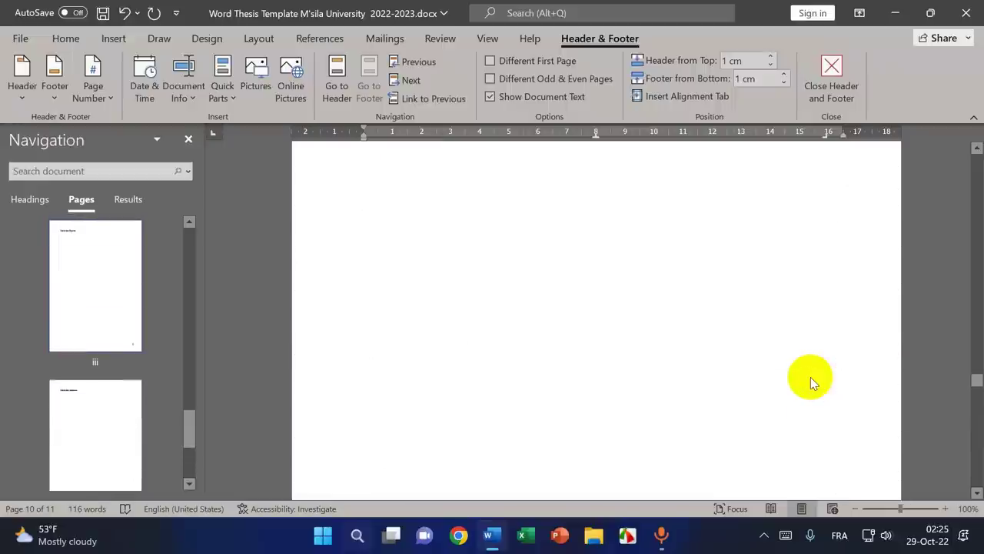
scroll(810, 377, "up", 15)
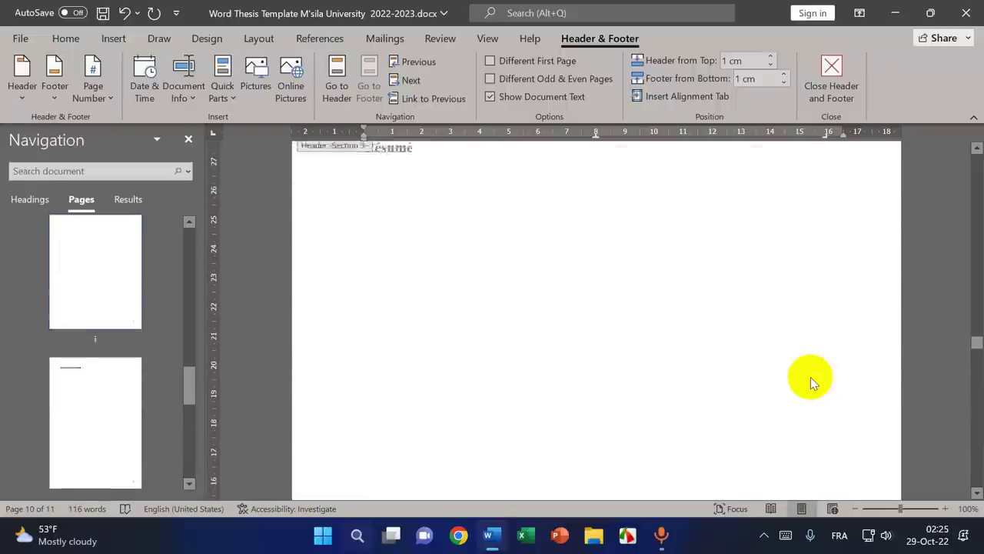
double_click(416, 326)
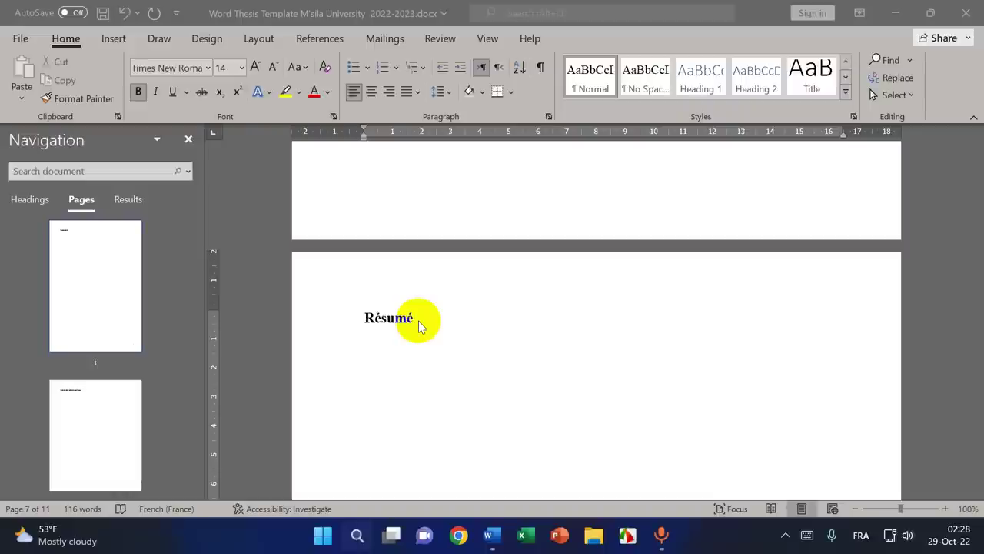
double_click(418, 322)
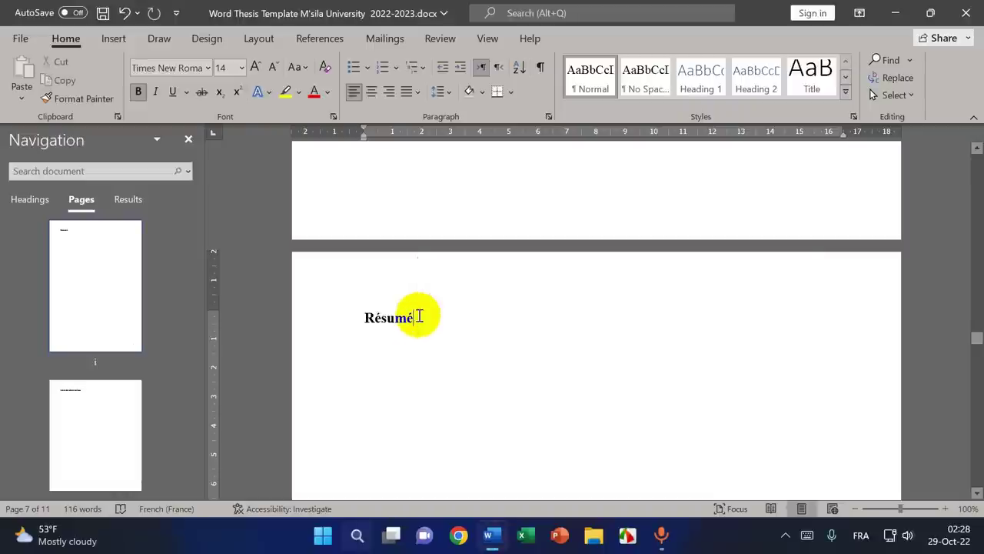
- Check the footers from the Sommaire page through the Liste des tableaux page to compare numbering across the front matter
scroll(501, 360, "down", 15)
scroll(501, 359, "up", 10)
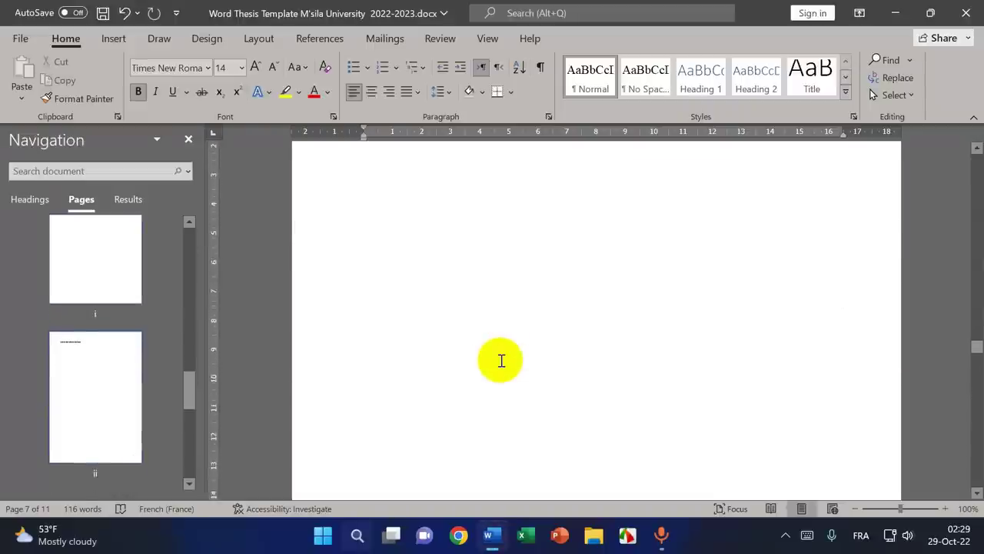
scroll(501, 360, "up", 10)
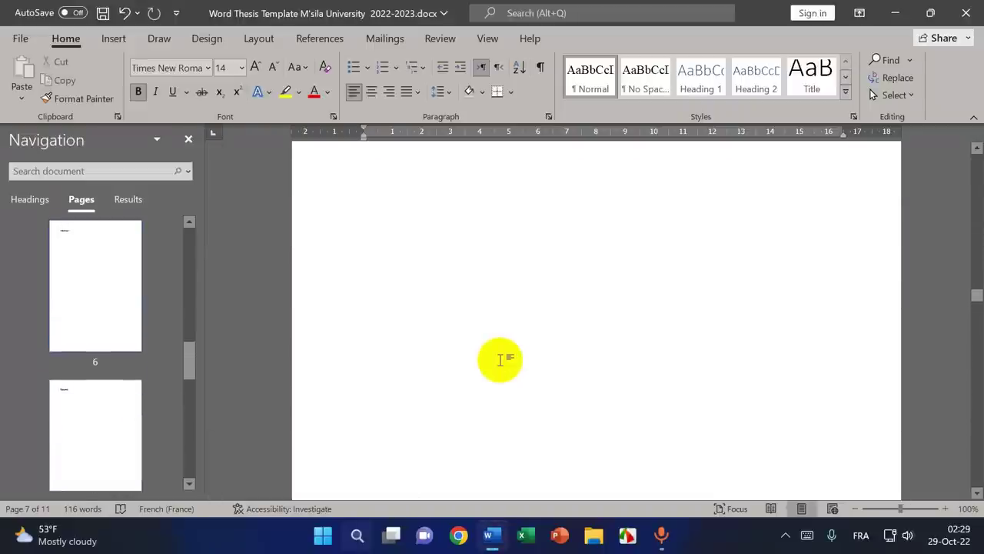
scroll(500, 359, "up", 10)
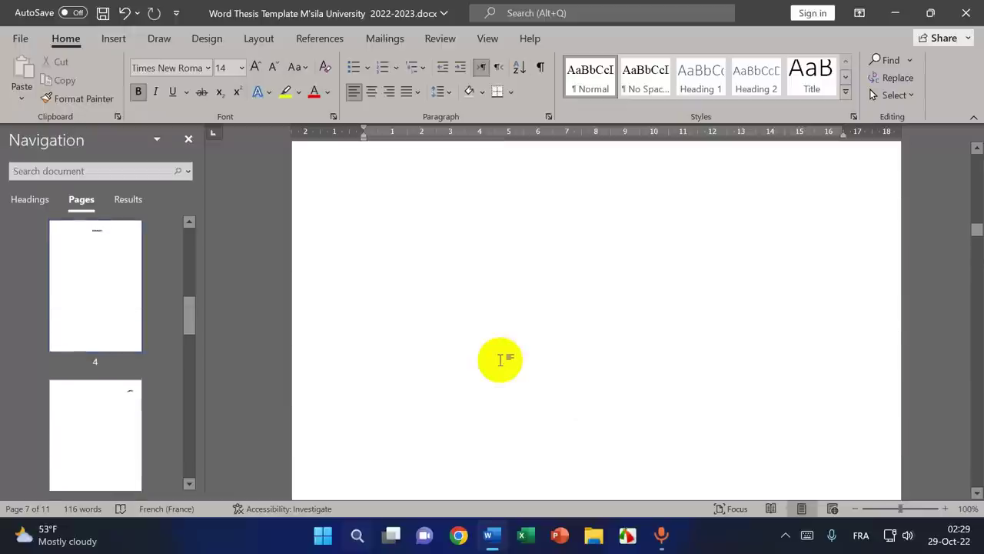
scroll(500, 360, "down", 10)
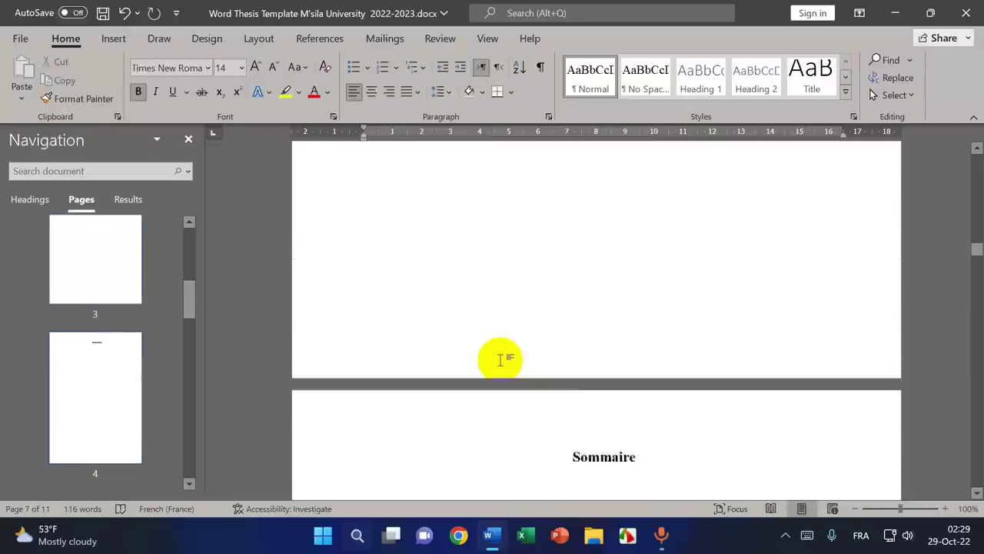
scroll(500, 359, "down", 10)
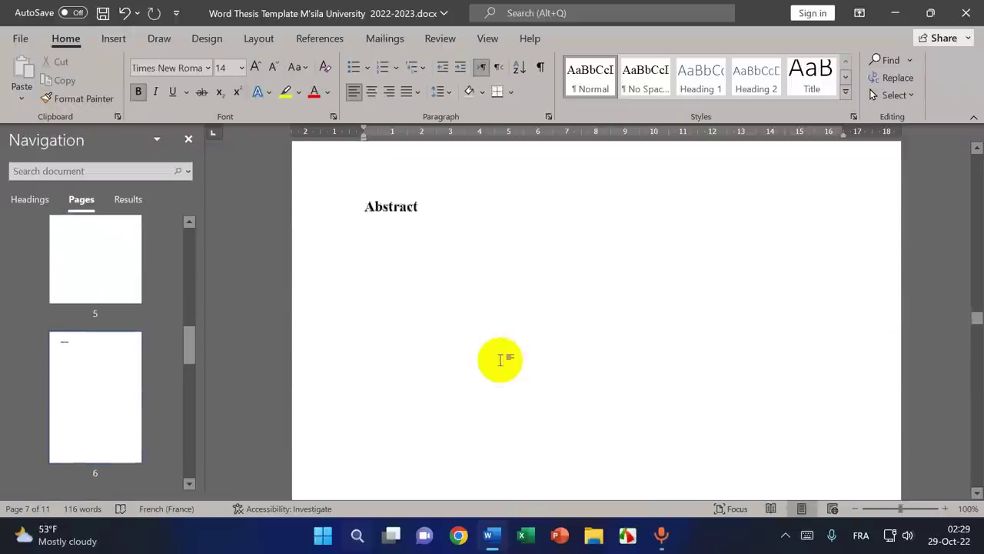
scroll(500, 359, "down", 10)
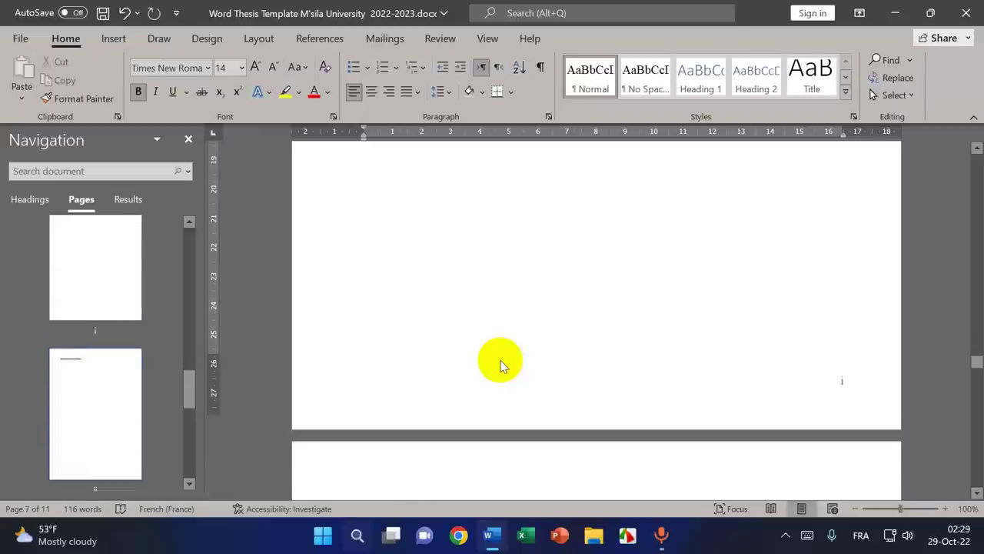
scroll(500, 361, "down", 10)
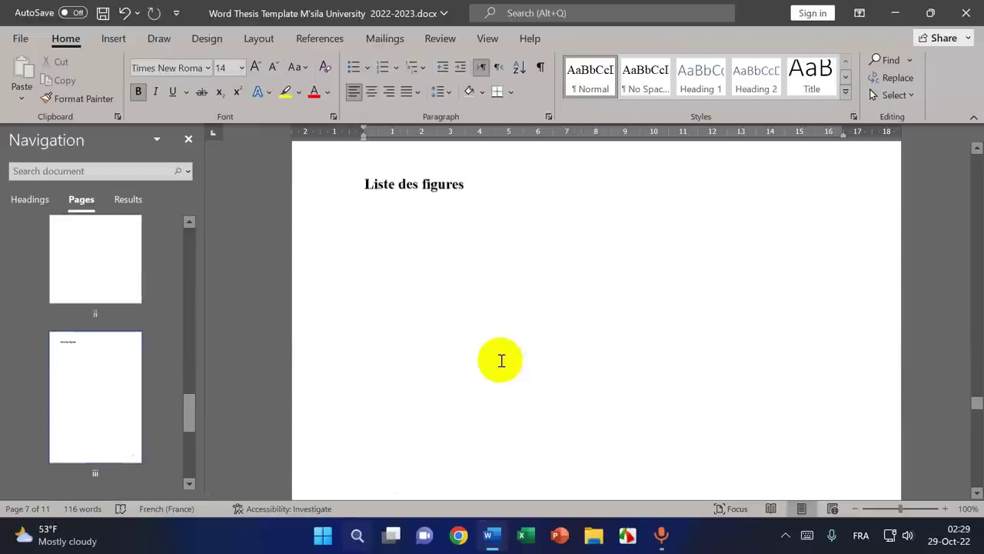
scroll(501, 360, "down", 10)
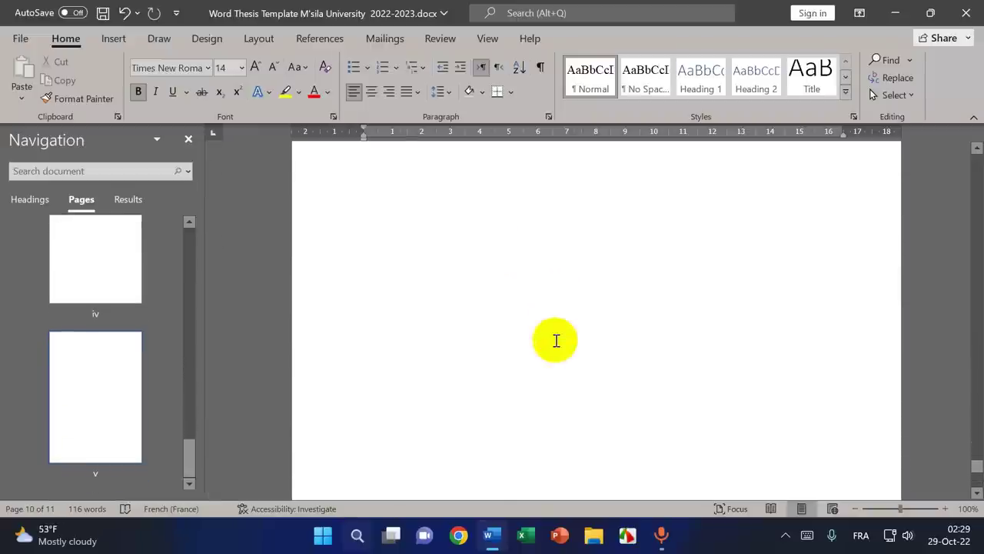
scroll(556, 341, "up", 5)
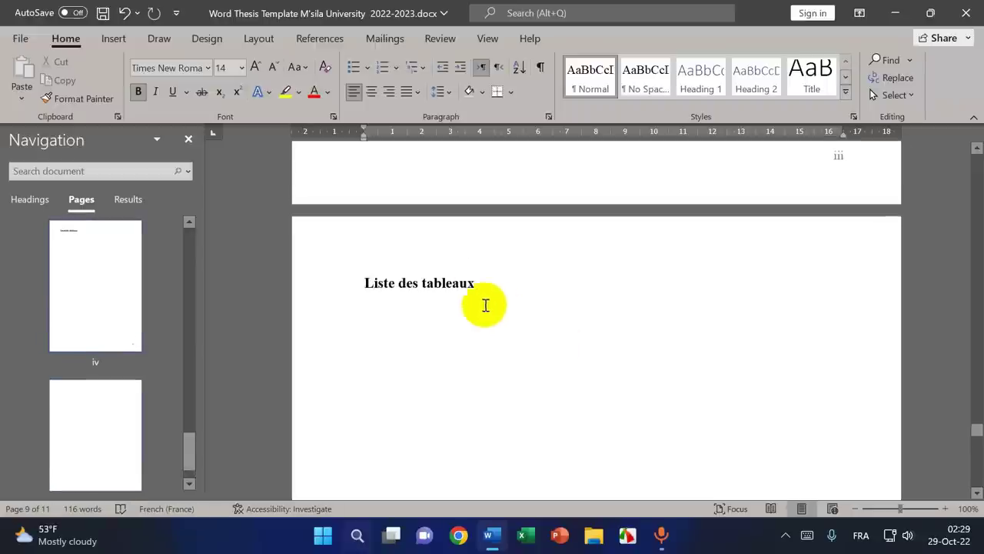
- Add several blank lines below the Liste des tableaux heading
left_click(470, 282)
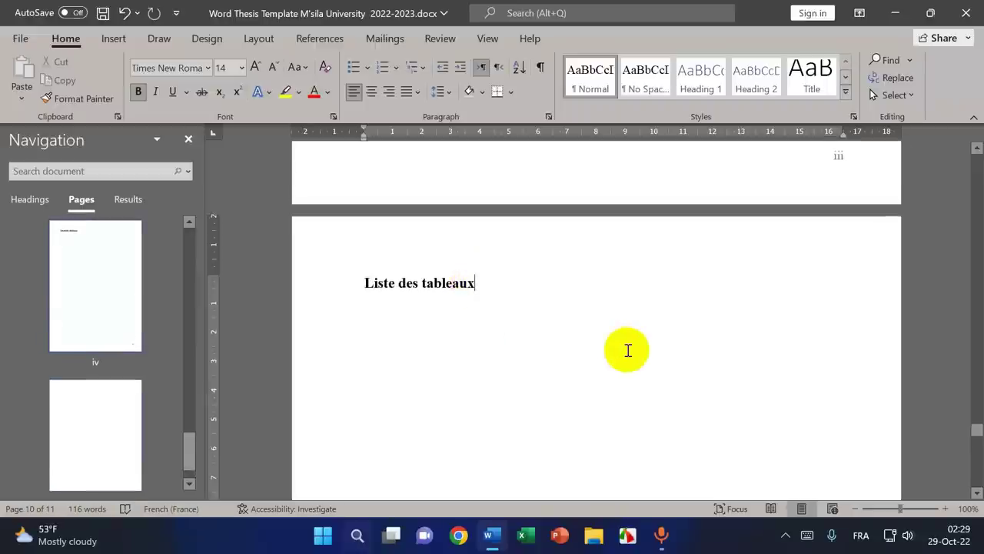
key("Return")
key("Return")
key("Return")
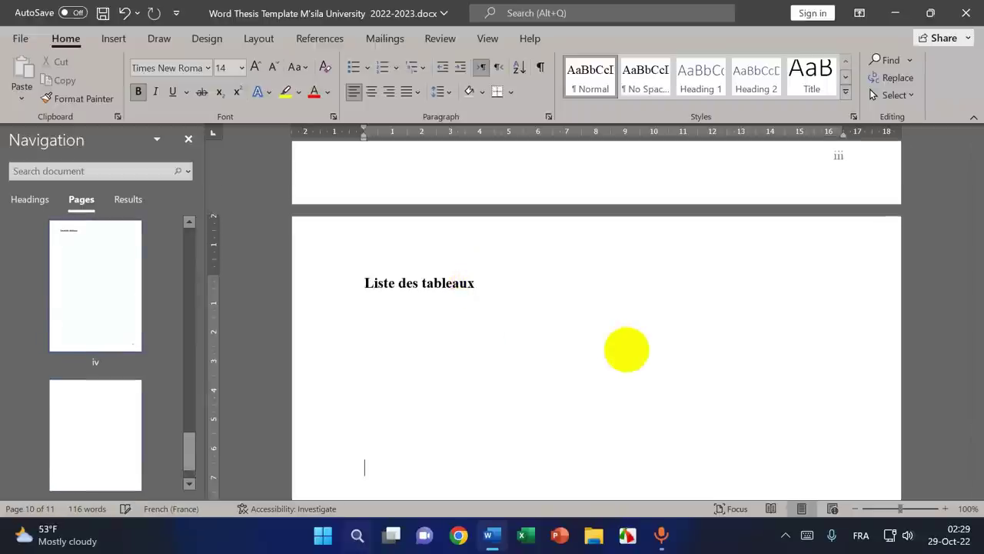
- Open the header and footer area between pages iv and v and examine which section both pages belong to
scroll(565, 302, "down", 10)
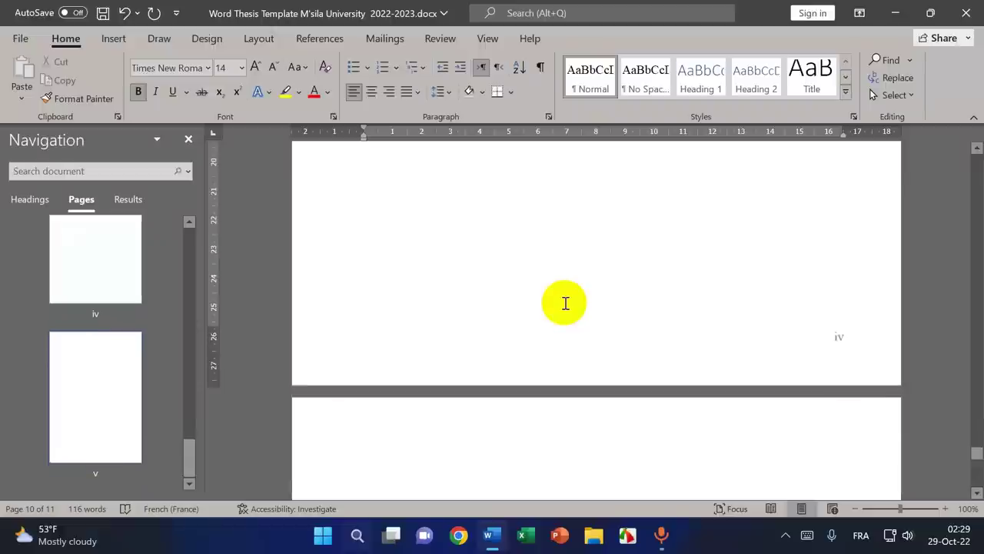
scroll(566, 302, "up", 3)
scroll(565, 302, "down", 6)
double_click(348, 268)
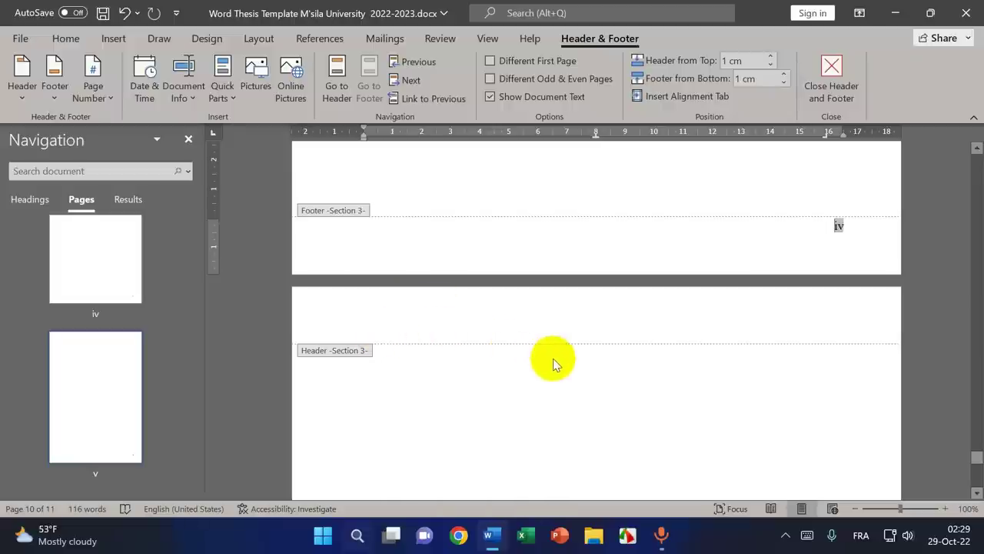
scroll(553, 358, "up", 1)
scroll(552, 358, "down", 3)
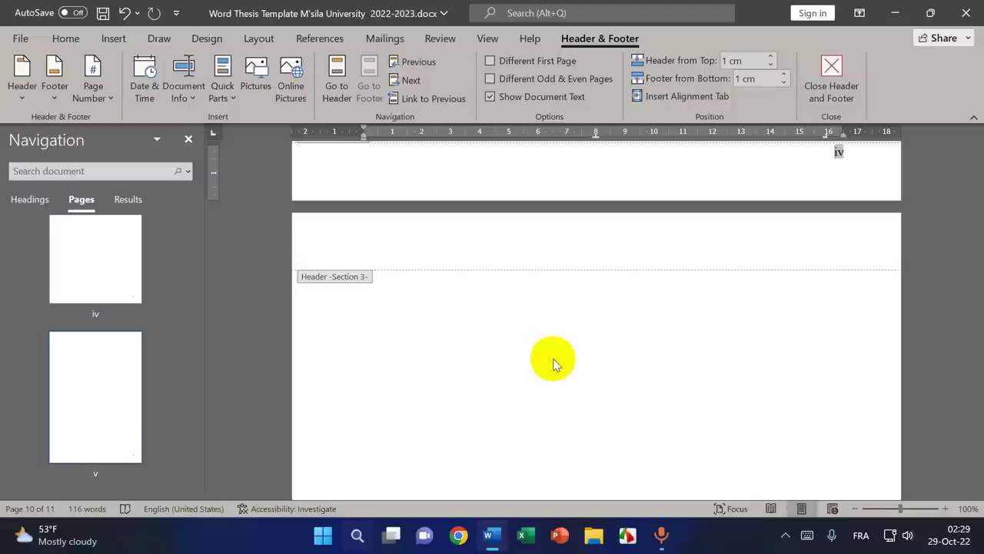
scroll(498, 352, "up", 10)
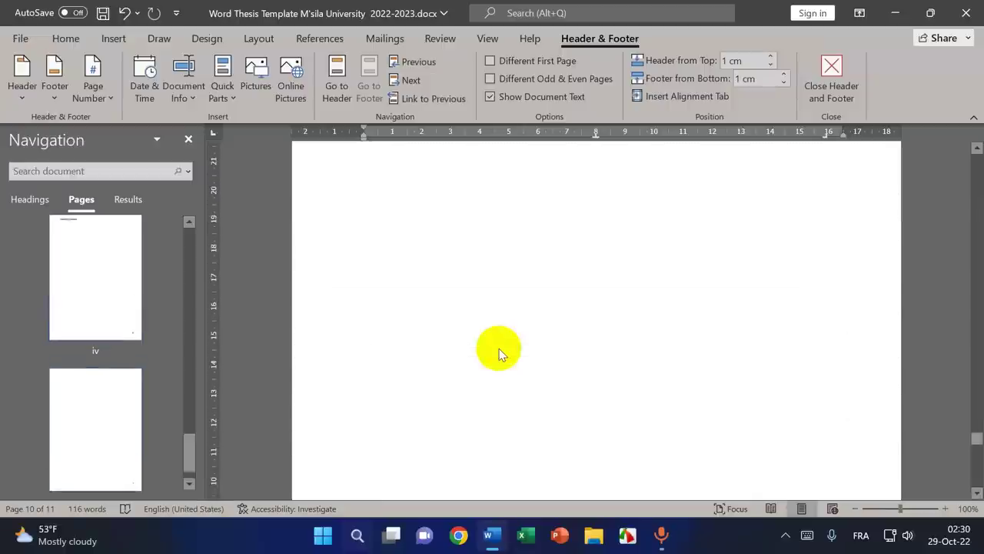
- Return to the body of the Liste des tableaux page and insert a next-page section break after its content
double_click(494, 226)
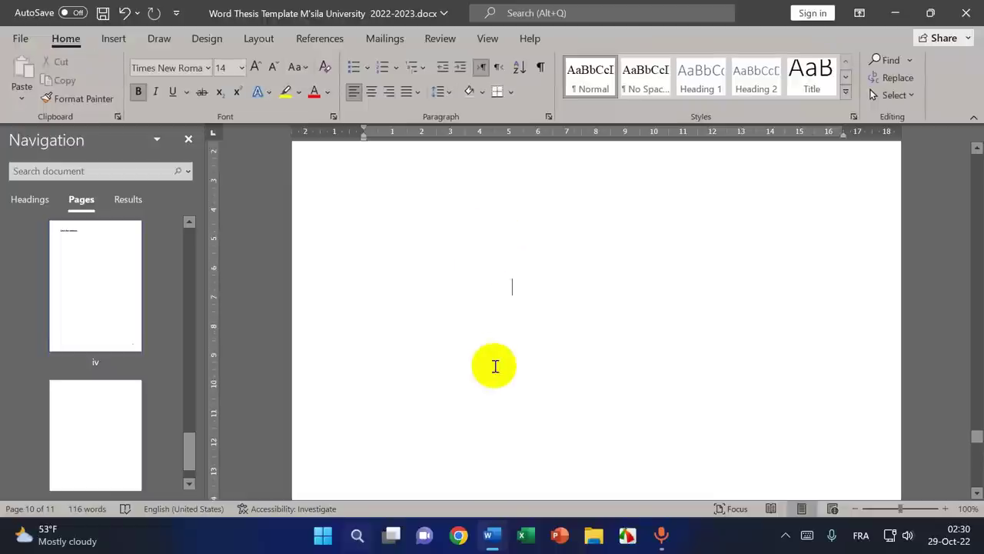
scroll(495, 367, "down", 5)
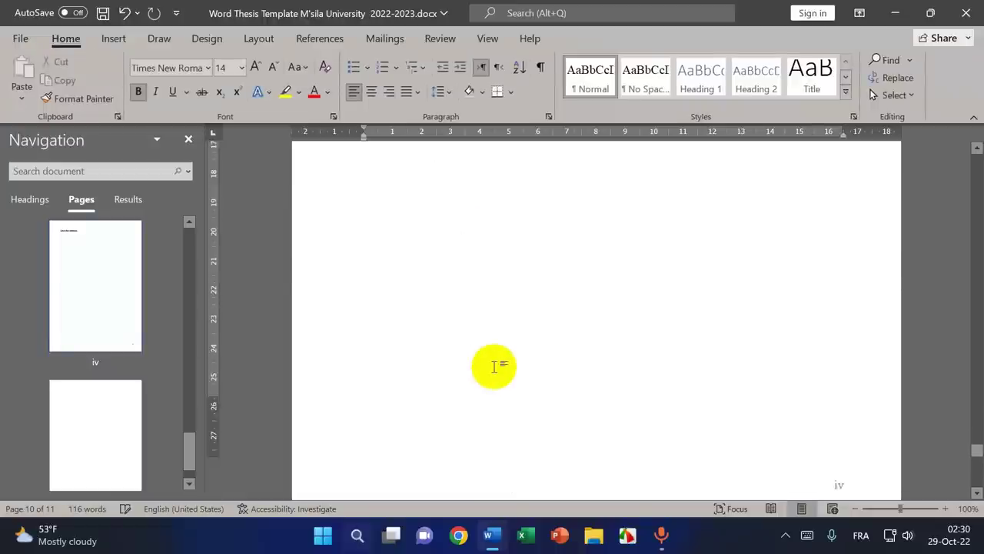
scroll(494, 366, "down", 8)
left_click(496, 363)
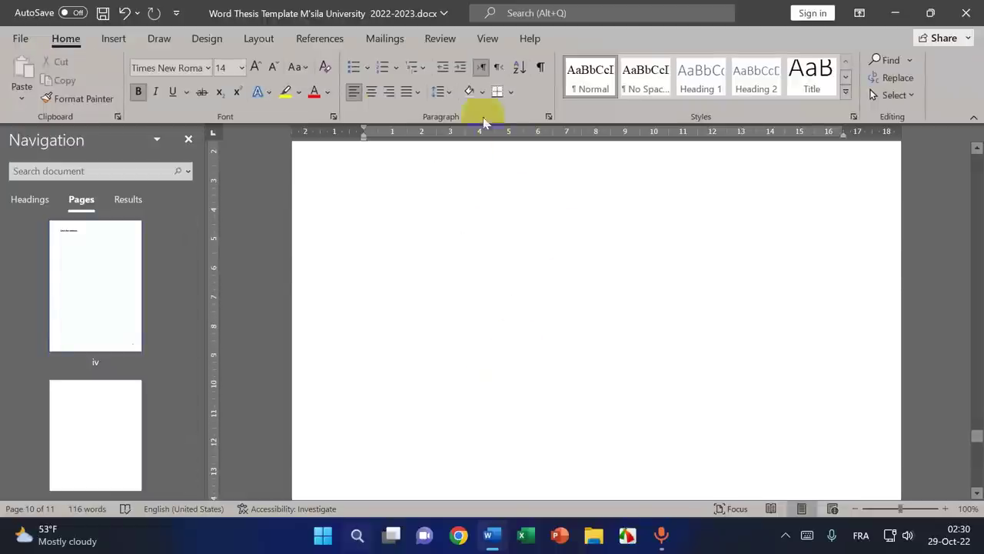
left_click(259, 38)
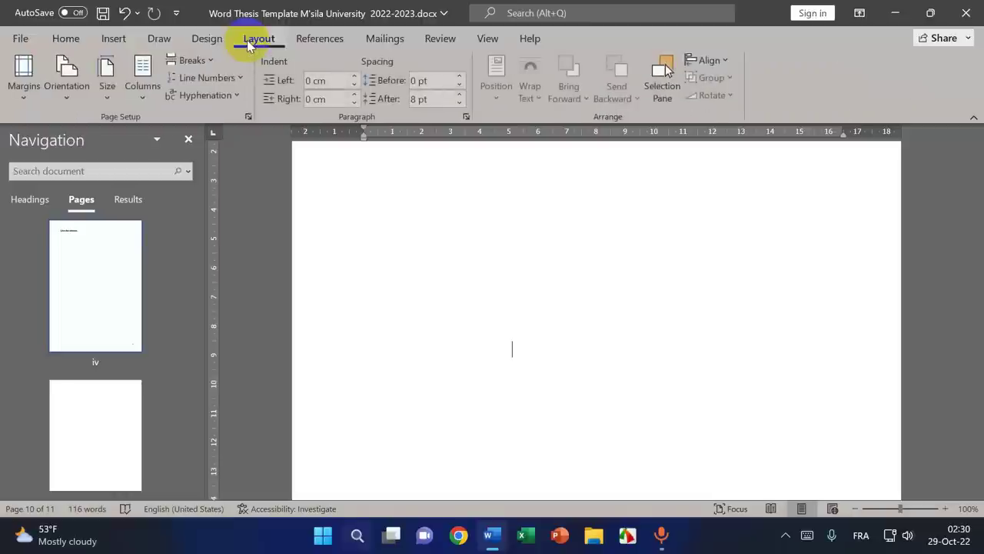
left_click(190, 63)
left_click(193, 271)
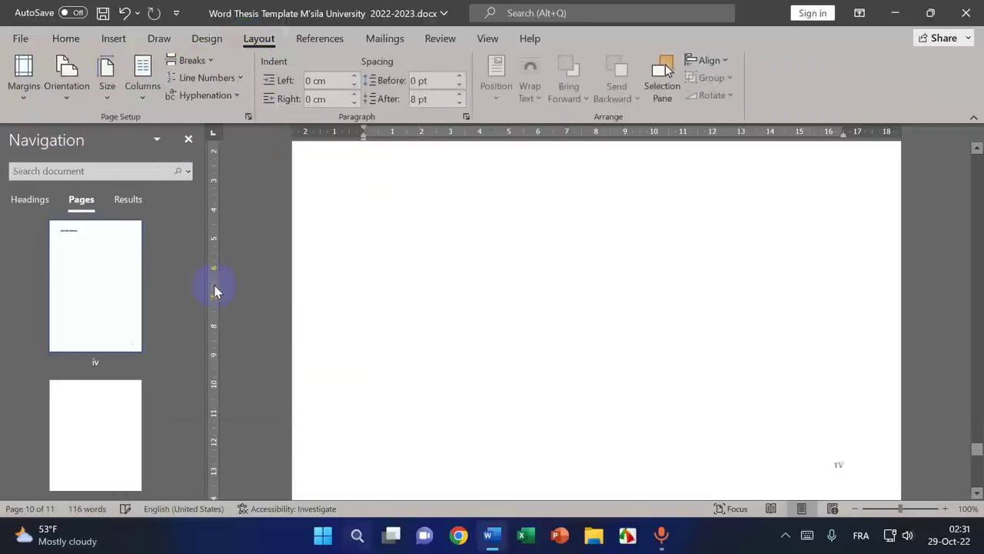
- Open the Section 4 header on the page after page iv and unlink it from the previous section
double_click(355, 432)
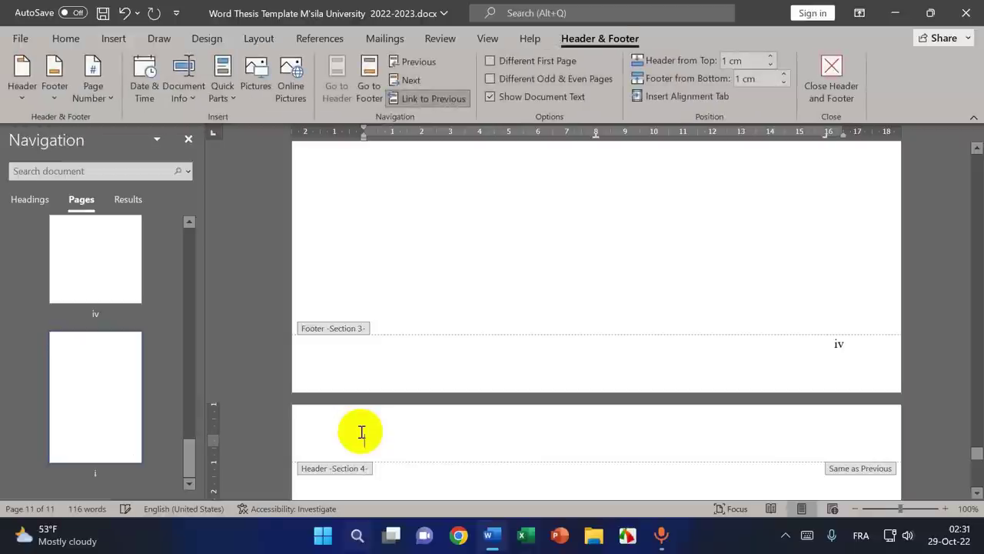
scroll(450, 261, "up", 8)
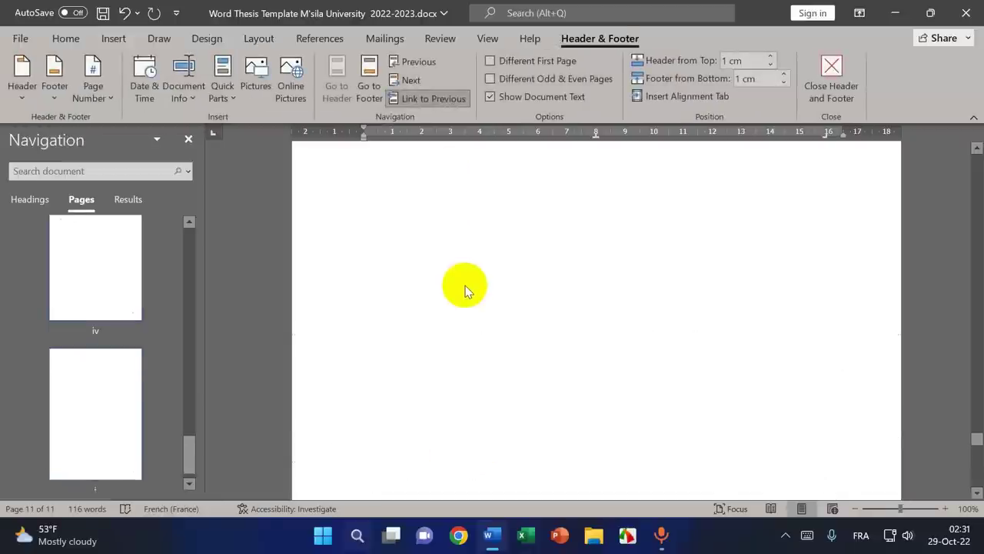
scroll(466, 291, "down", 8)
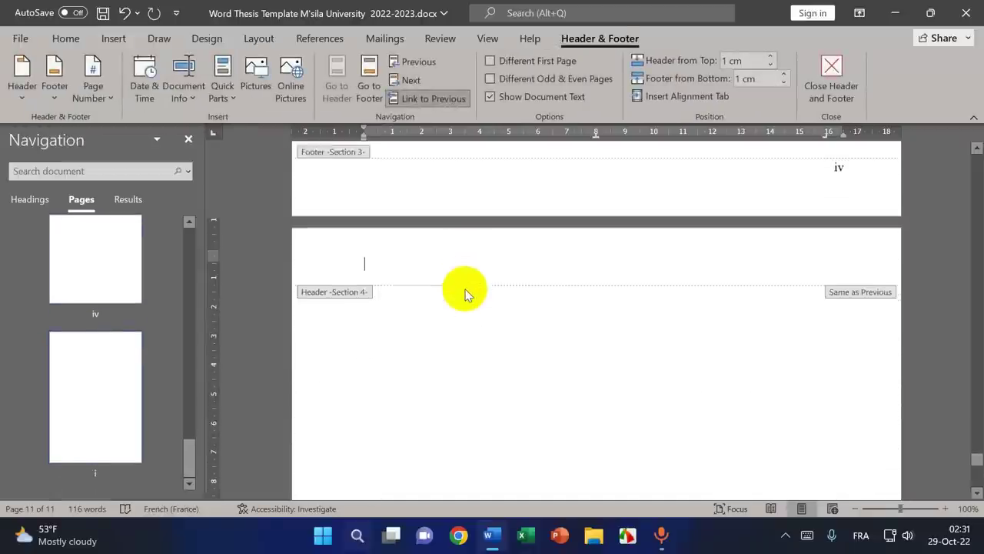
scroll(426, 275, "up", 3)
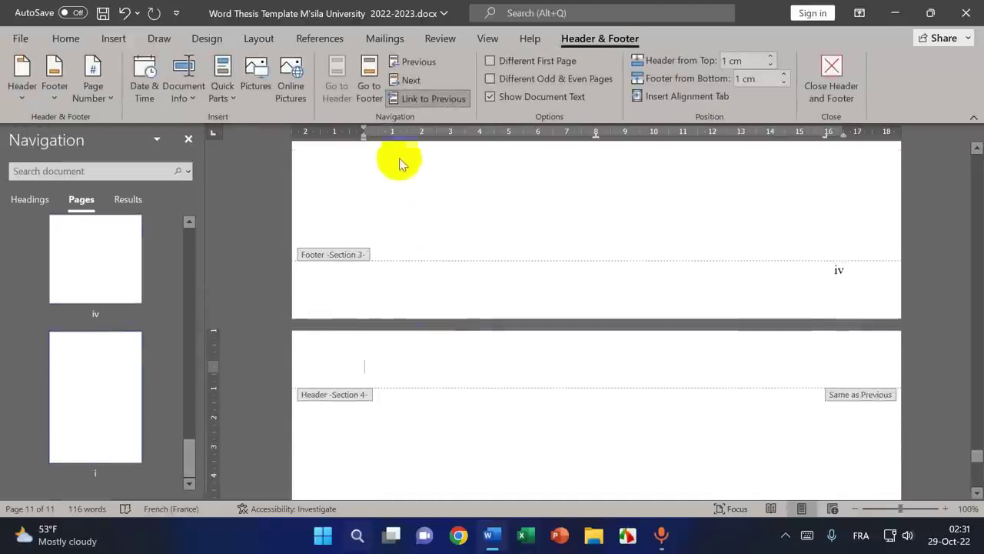
left_click(418, 102)
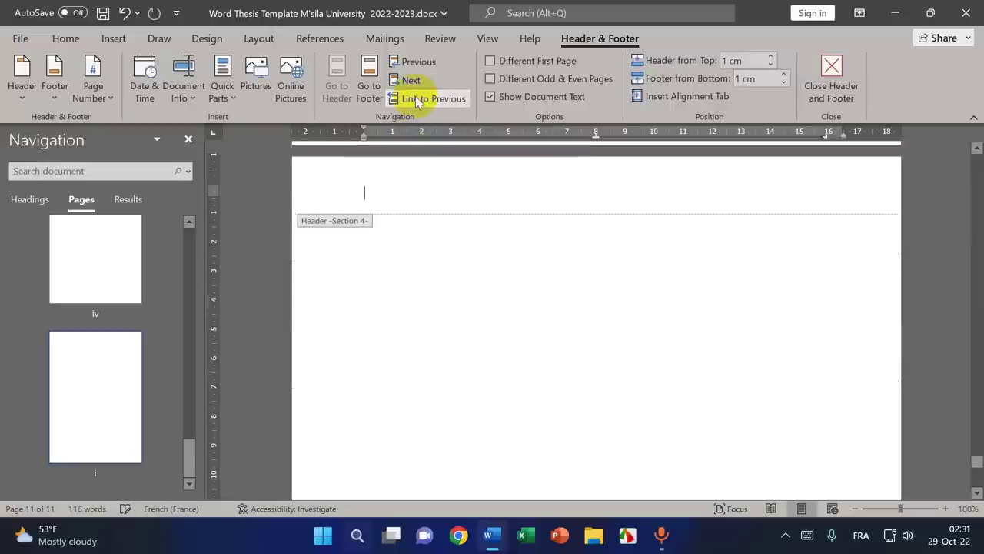
- Unlink the Section 4 footer from the previous section
scroll(479, 237, "down", 20)
left_click(376, 444)
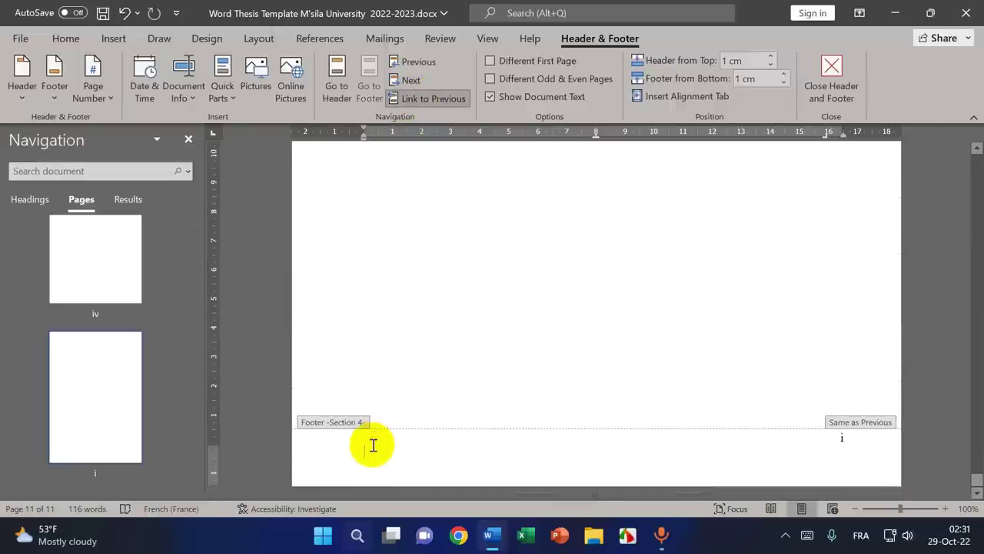
left_click(433, 100)
- Delete the page number from the Section 4 footer and return to the document body
scroll(547, 304, "up", 10)
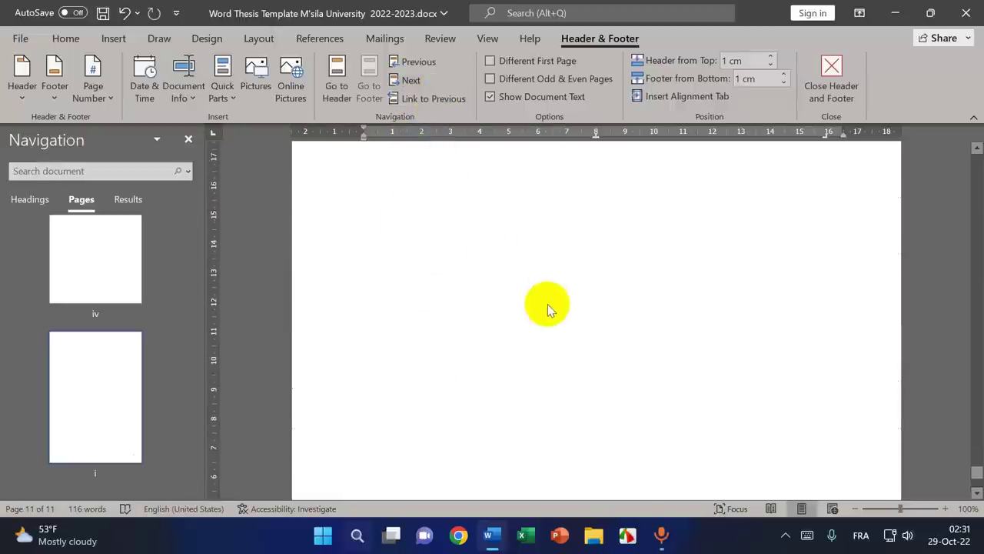
scroll(385, 314, "down", 4)
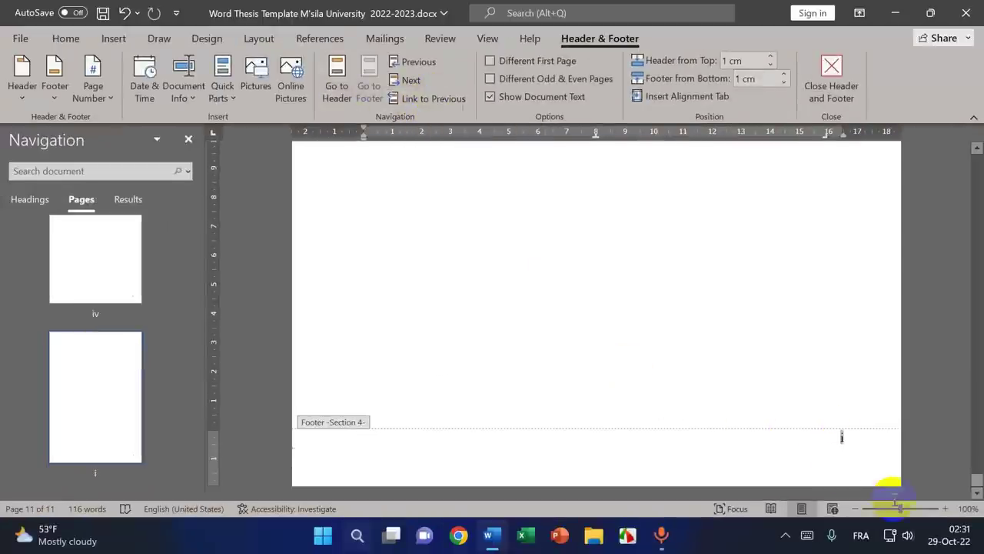
scroll(676, 362, "up", 5)
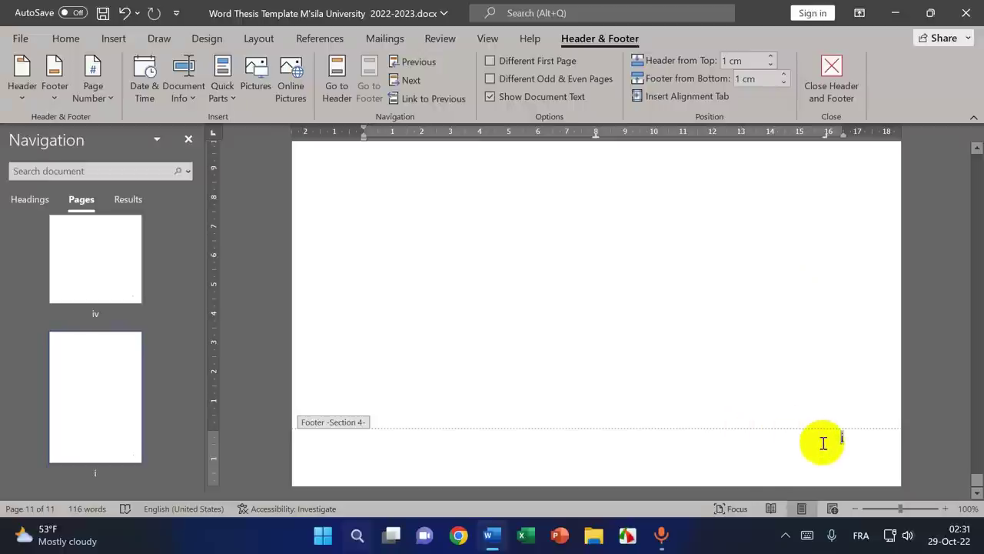
double_click(852, 439)
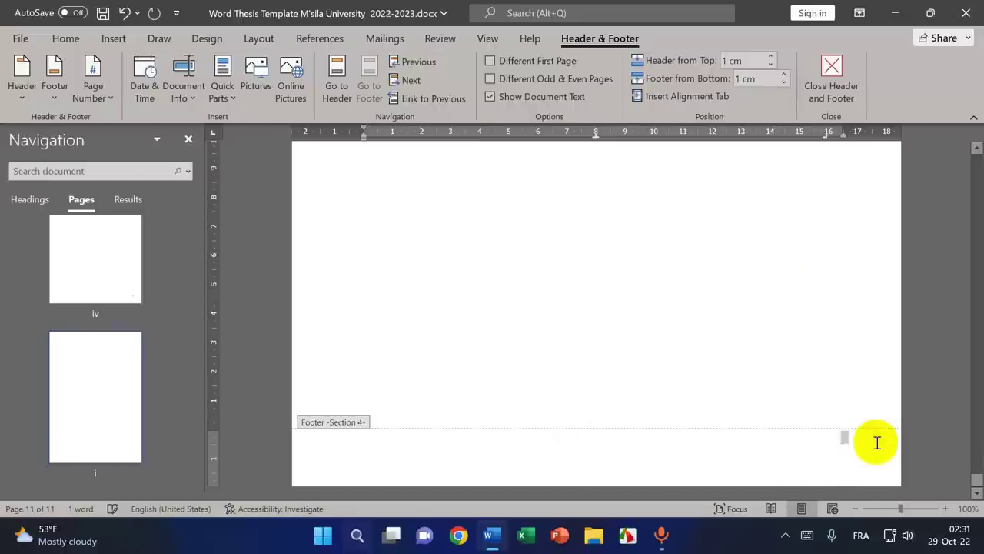
double_click(549, 299)
scroll(590, 352, "down", 5)
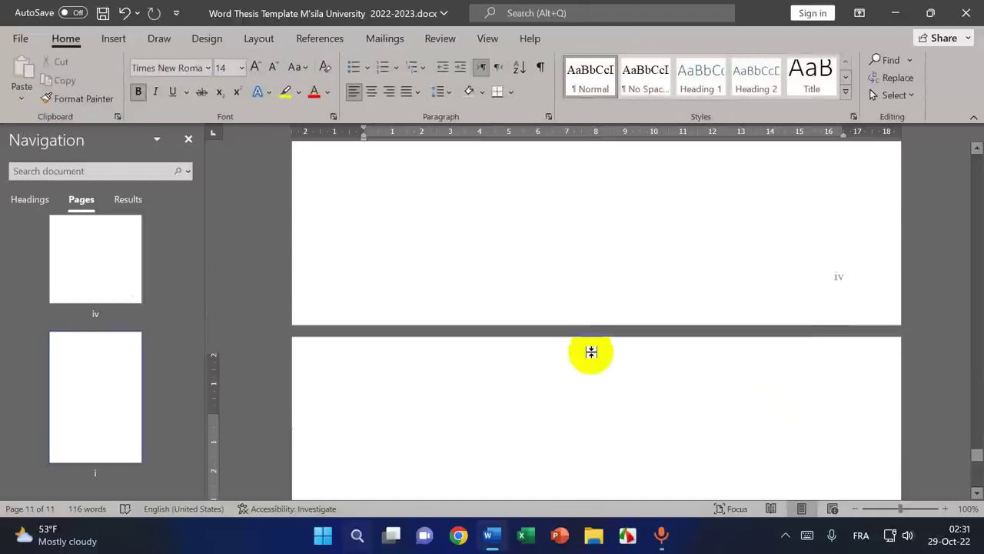
- Add a centred, bold "Introduction" heading on the page after page iv and set its font size to 36
scroll(853, 484, "up", 10)
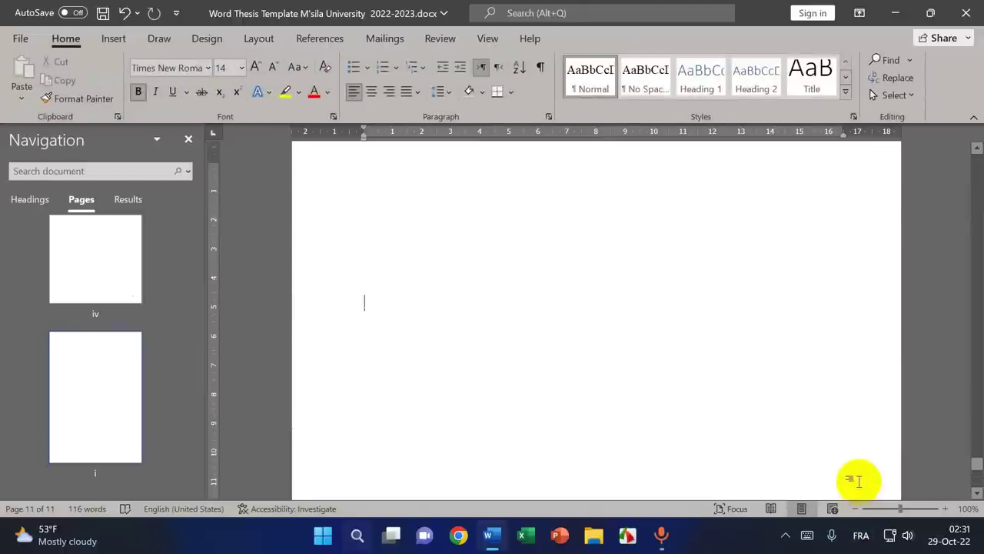
scroll(830, 455, "down", 3)
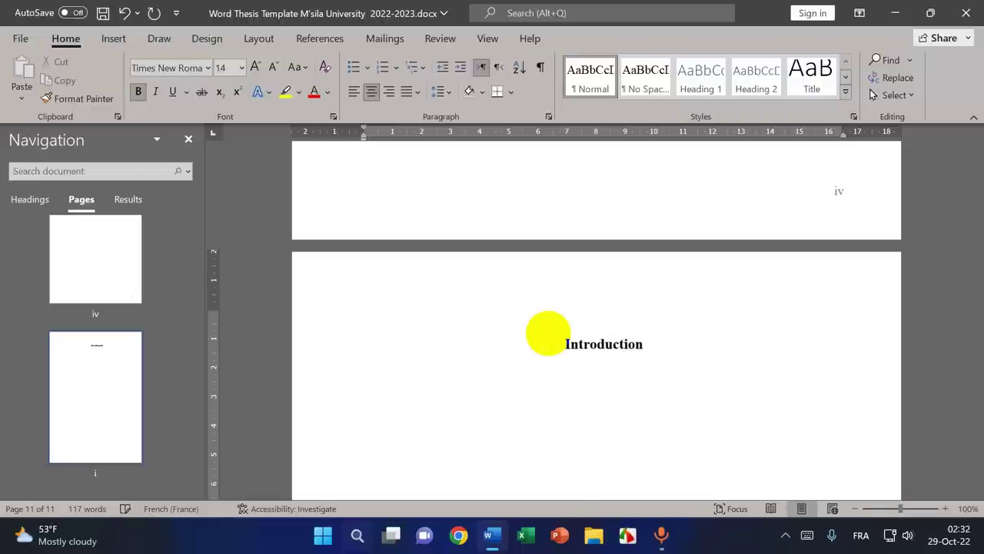
double_click(610, 345)
left_click(245, 70)
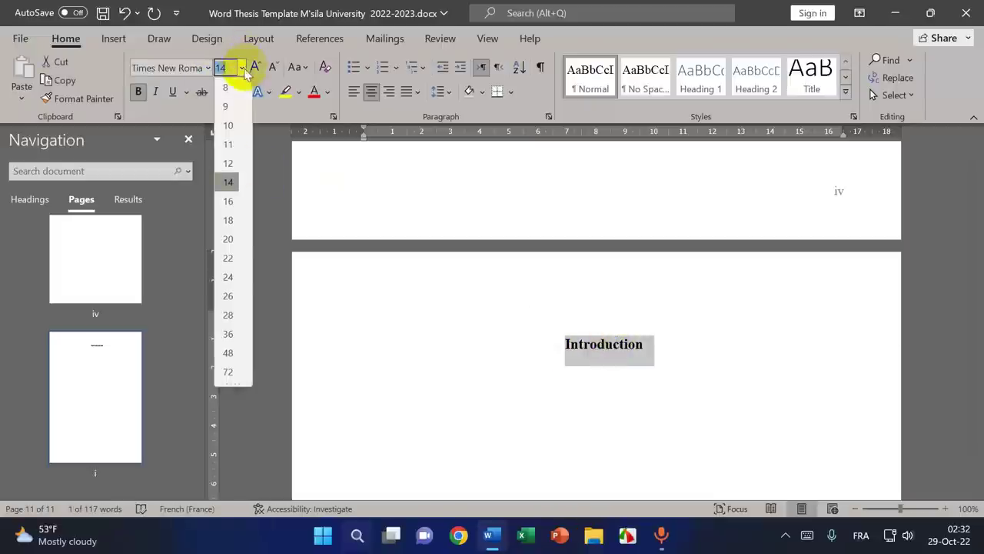
left_click(226, 346)
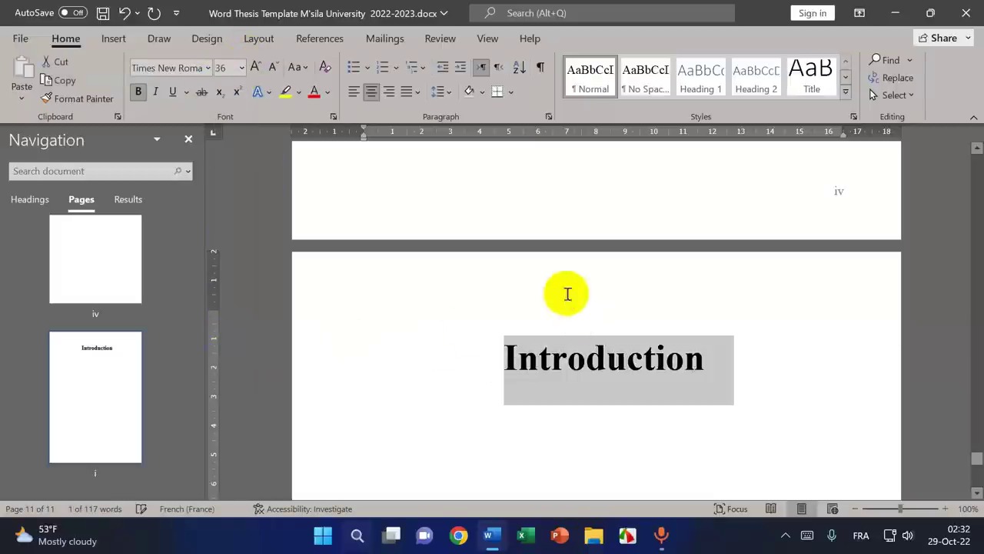
- Insert seven blank lines above the Introduction heading to move it towards the middle of its page
left_click(504, 387)
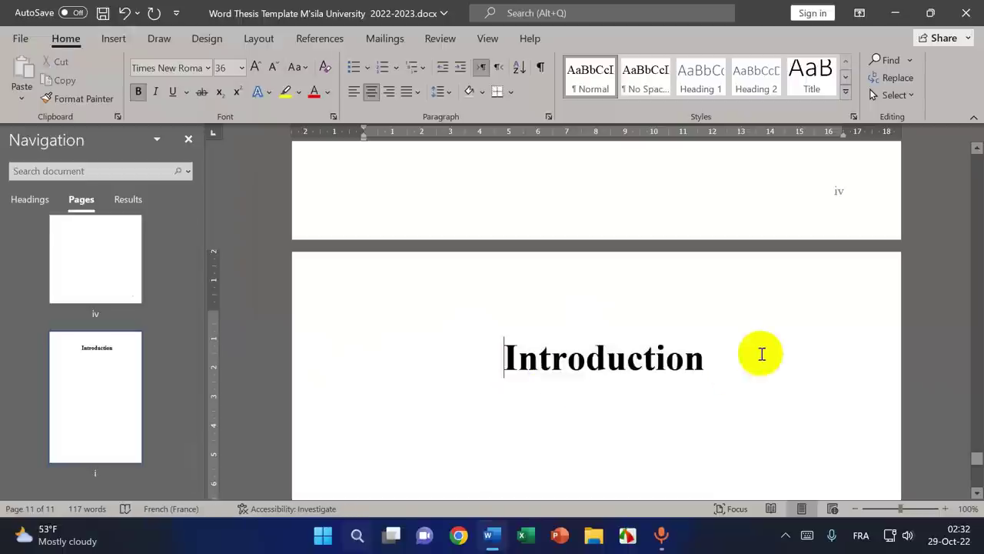
key("Return")
key("Return")
key("Return")
key("Return")
key("Return")
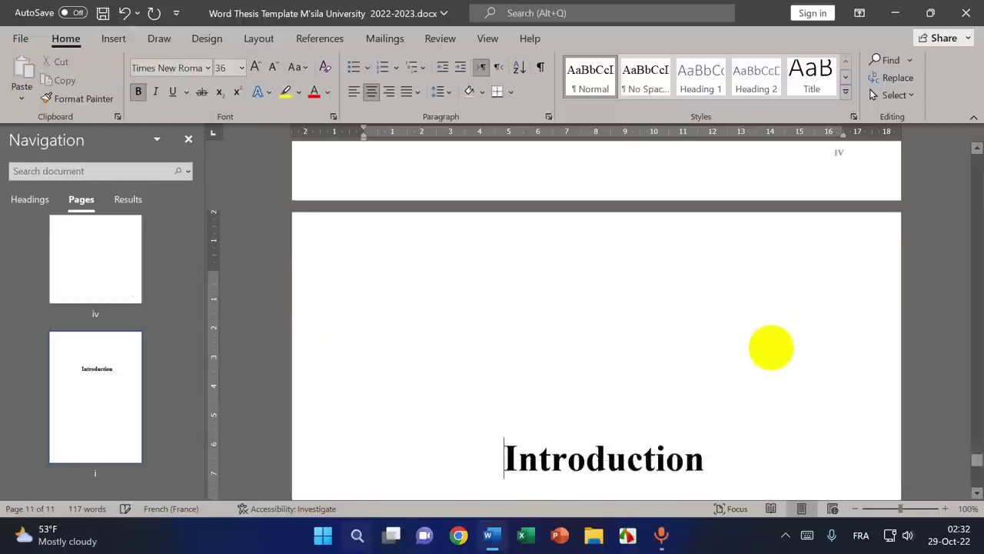
key("Return")
key("Return")
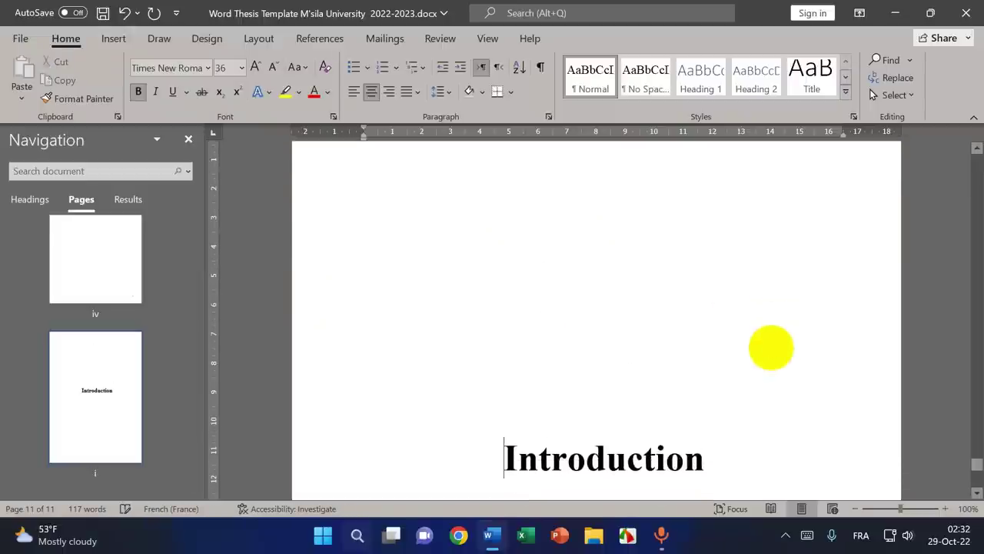
- Try the Introduction heading in uppercase, and undo the case change
triple_click(608, 466)
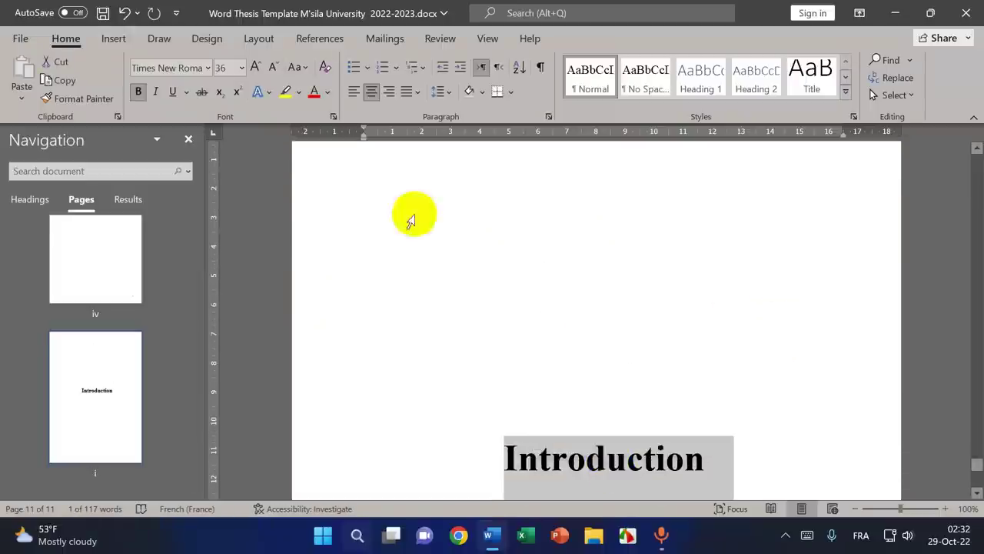
left_click(297, 68)
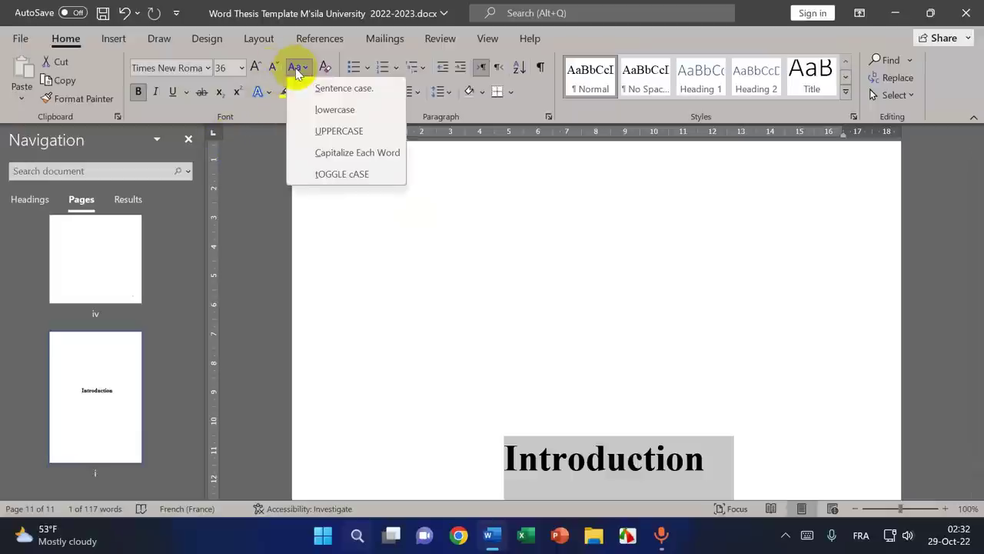
left_click(298, 146)
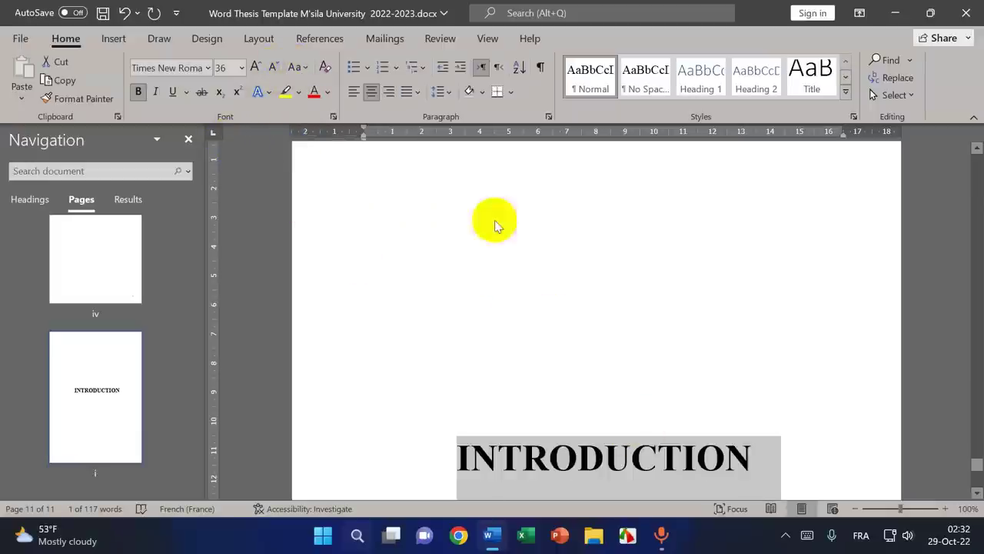
scroll(621, 245, "down", 4)
scroll(620, 245, "down", 4)
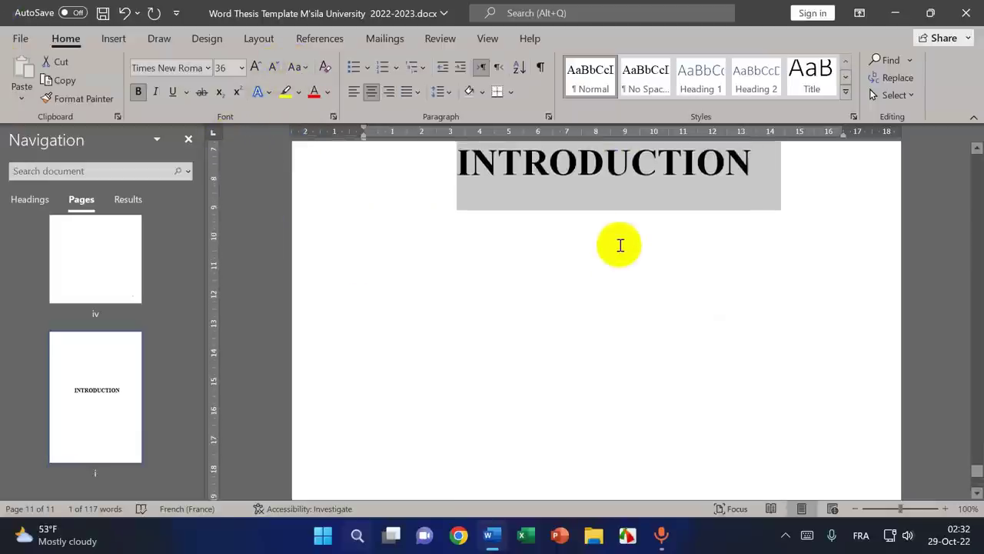
scroll(620, 245, "up", 3)
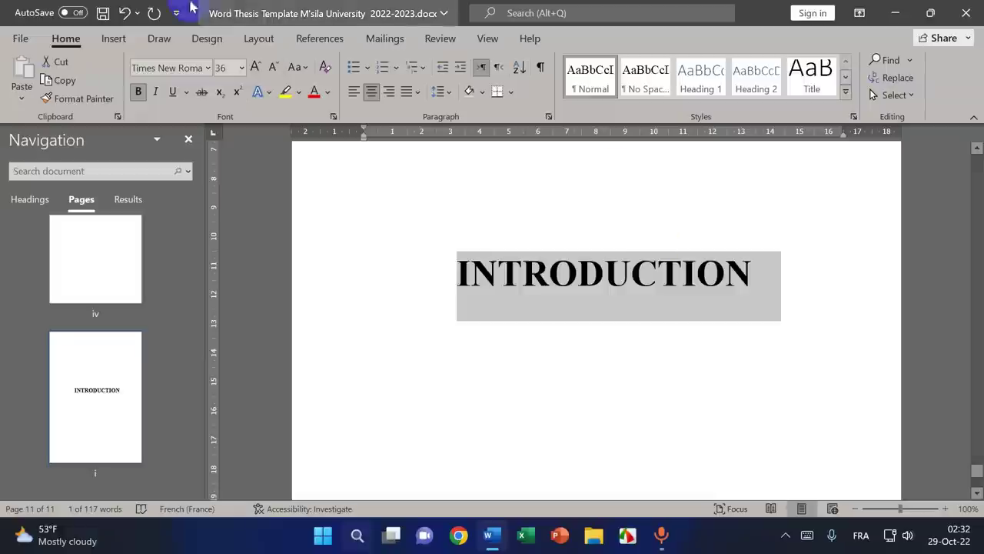
left_click(124, 13)
- Add blank lines below the Introduction heading, starting from the end of its text
left_click(709, 280)
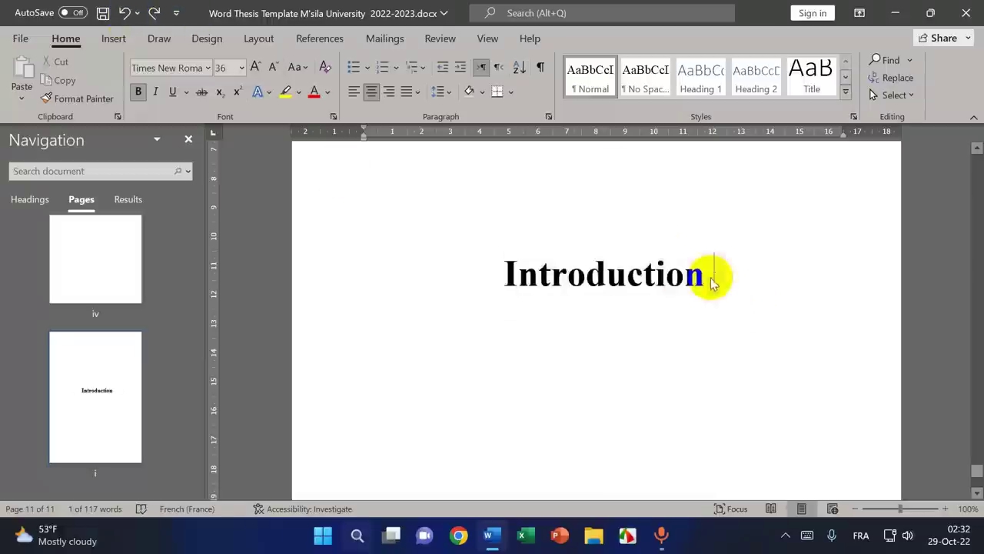
scroll(747, 302, "up", 3)
scroll(747, 301, "up", 5)
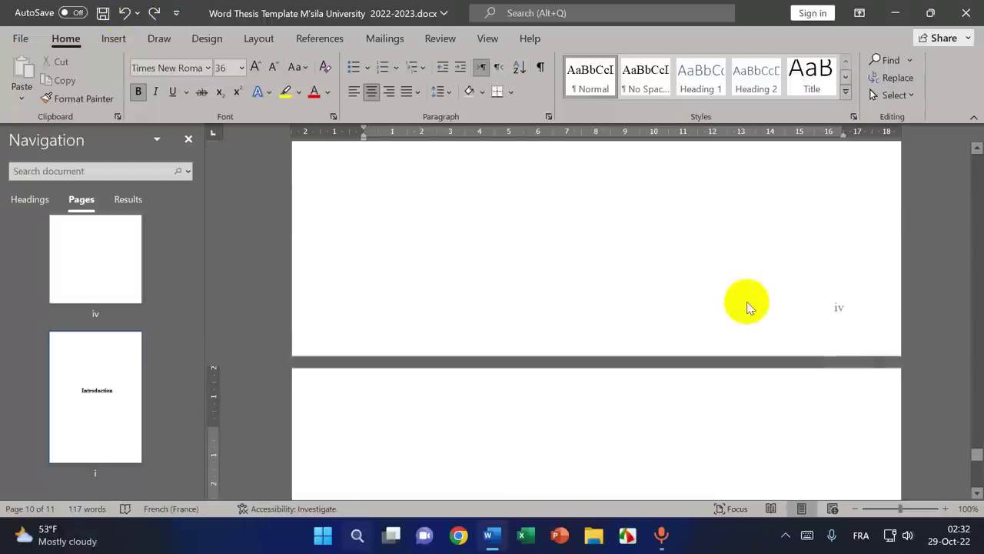
scroll(747, 302, "down", 3)
scroll(747, 301, "down", 5)
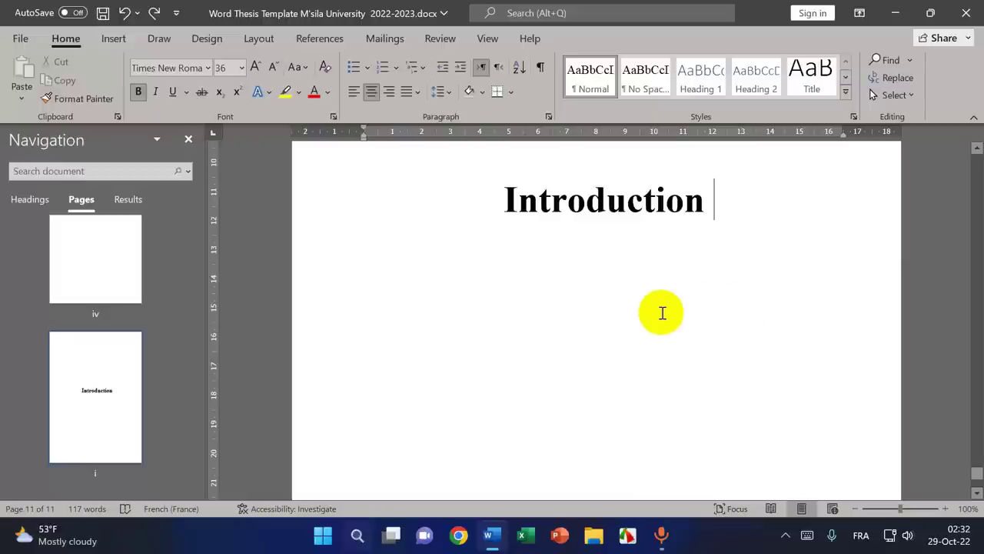
scroll(697, 352, "up", 2)
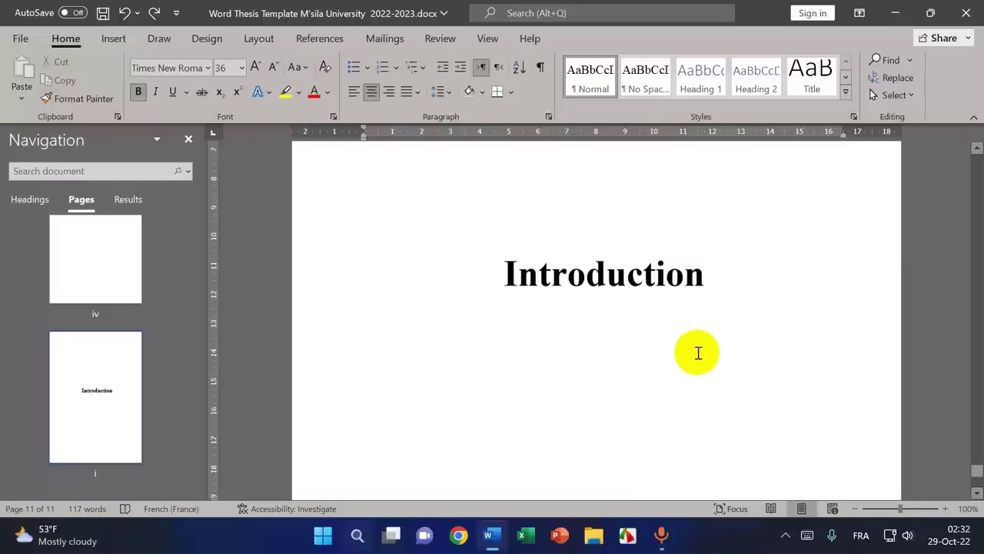
key("Return")
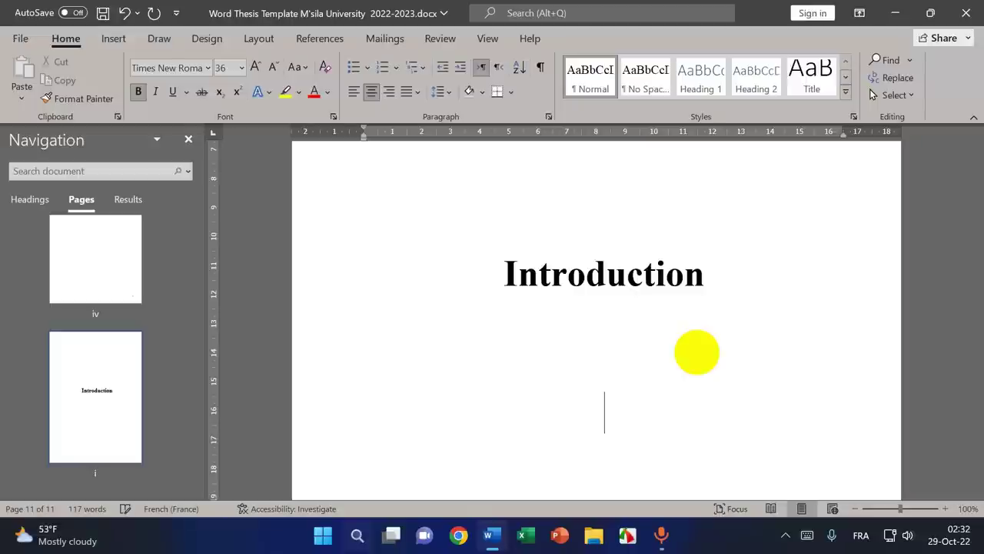
- Examine the section labels in the footer of page iv and the Introduction page's header, and return to the body text
scroll(515, 268, "up", 5)
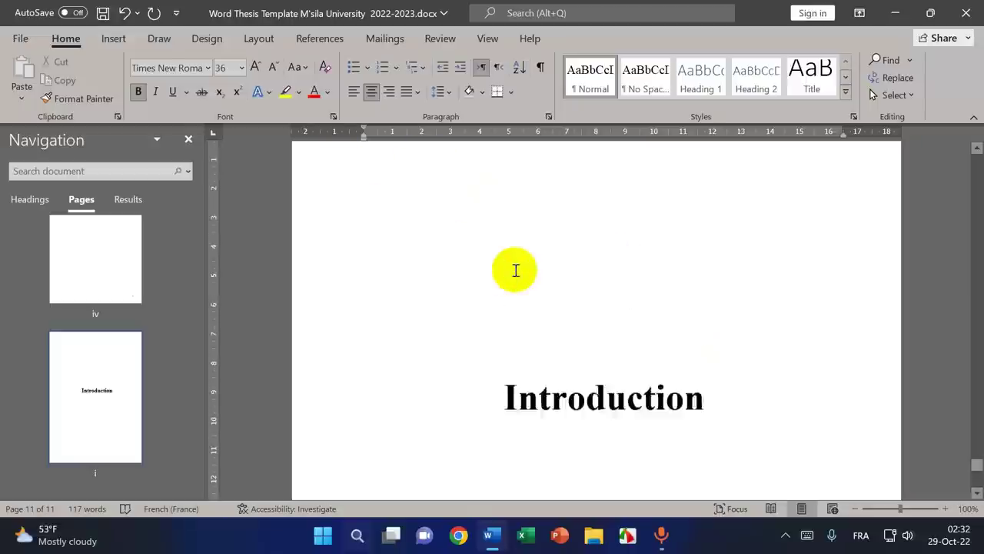
double_click(391, 273)
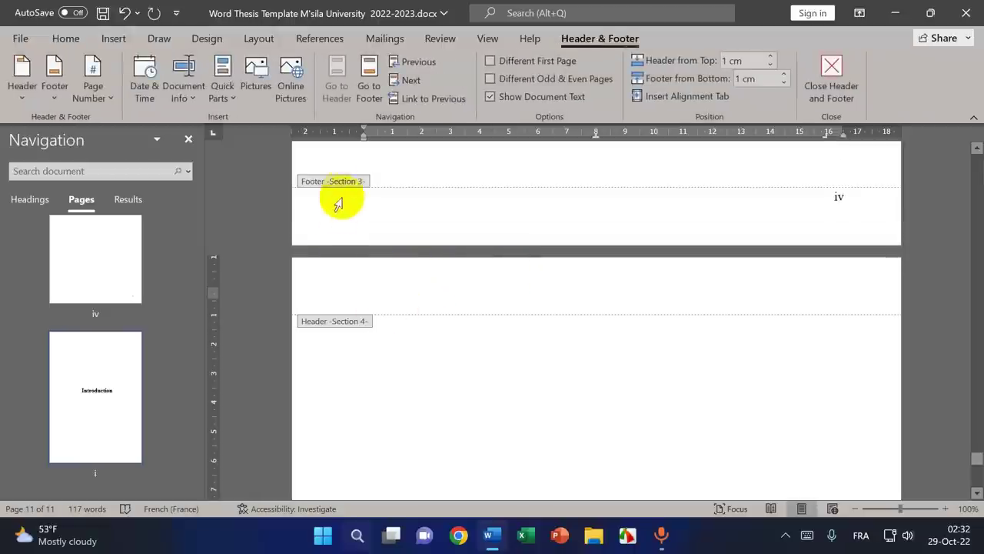
scroll(567, 320, "down", 6)
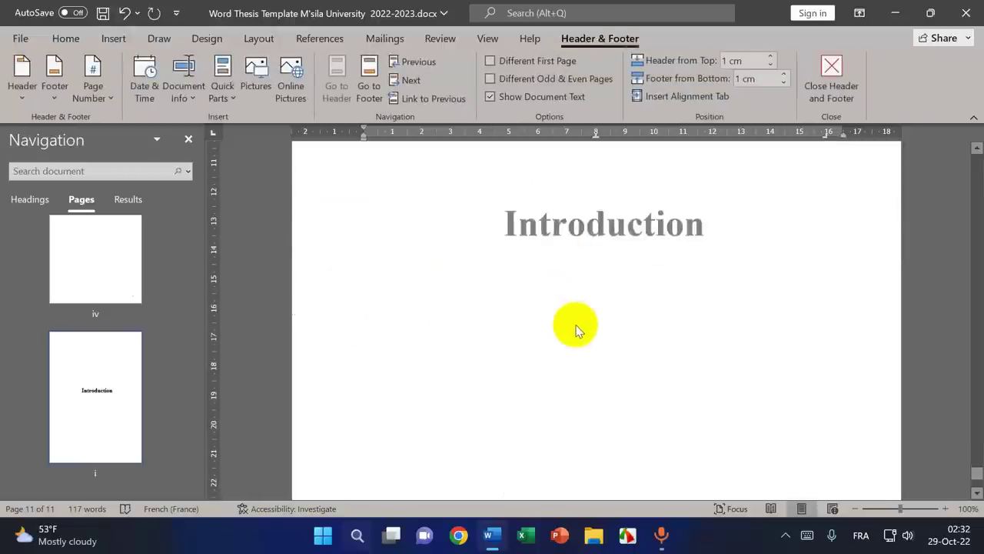
double_click(604, 338)
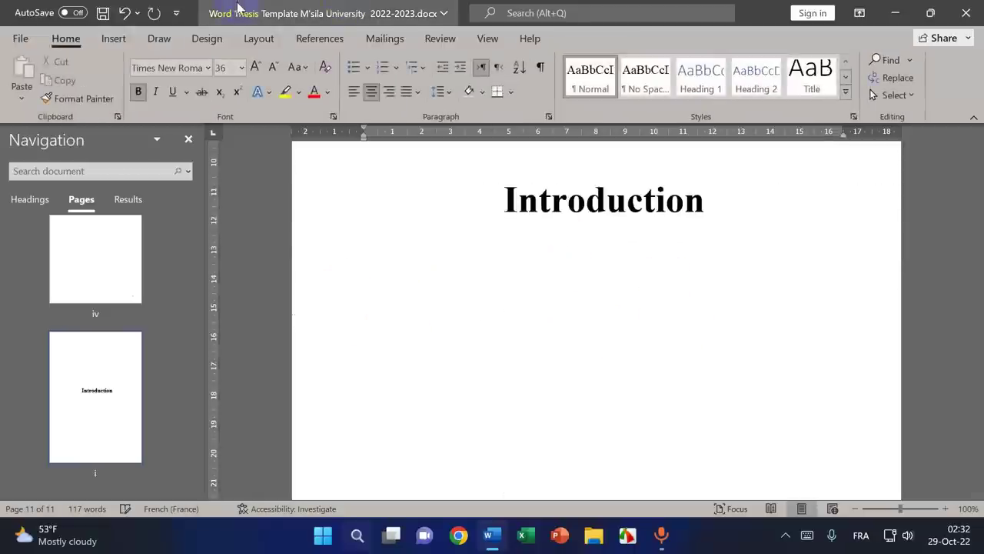
- Insert a next-page section break below the Introduction heading
left_click(112, 38)
left_click(250, 40)
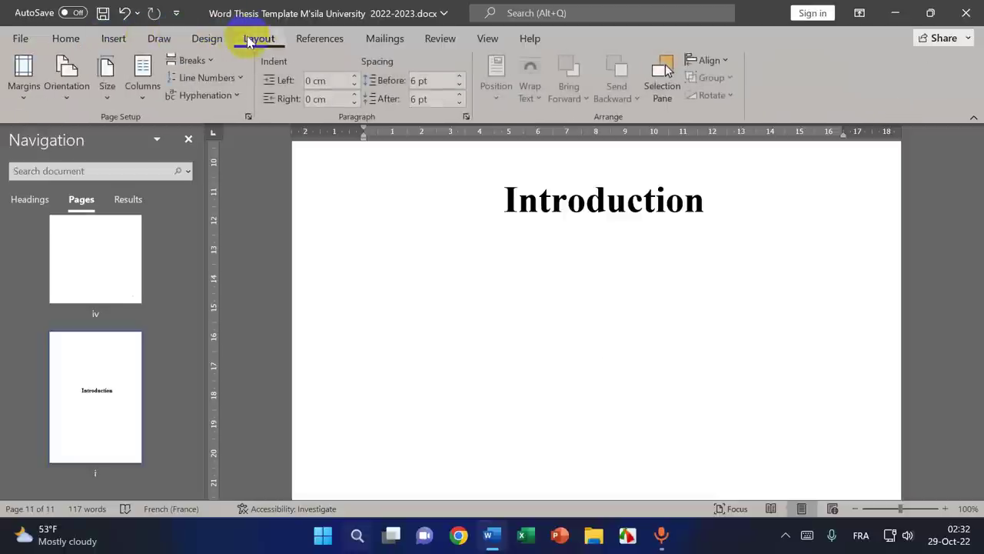
left_click(188, 60)
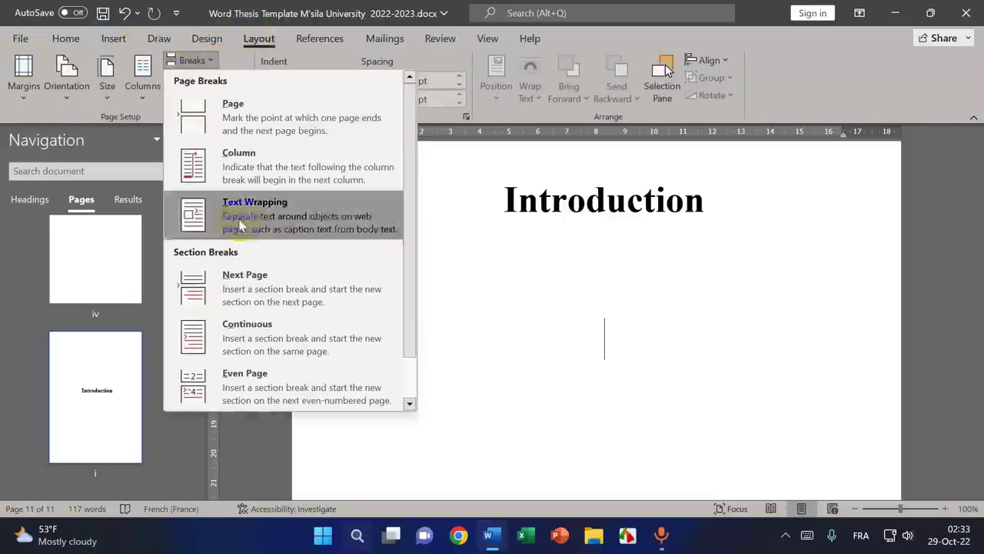
left_click(261, 301)
scroll(739, 281, "down", 1)
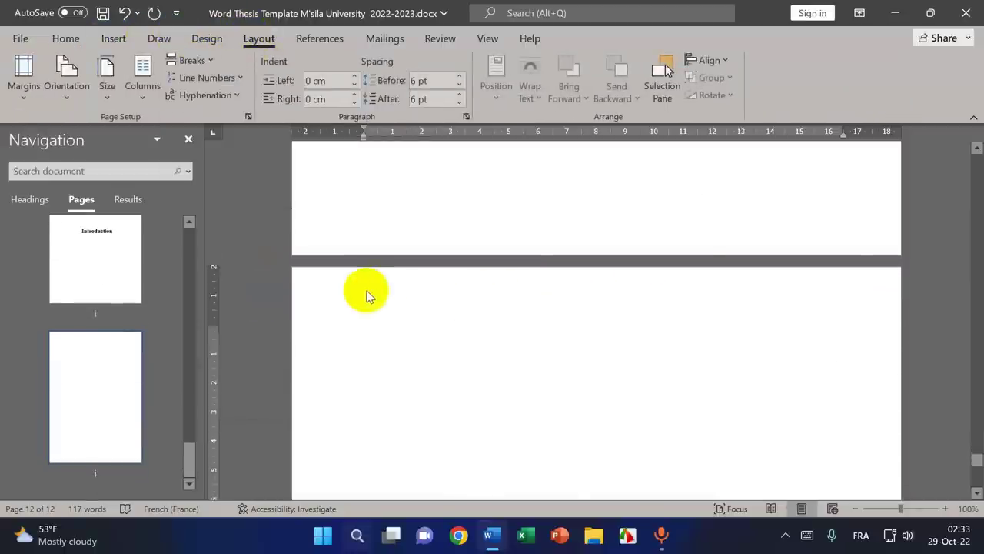
- Unlink the Section 5 header and footer from the previous section on the new blank page
double_click(365, 290)
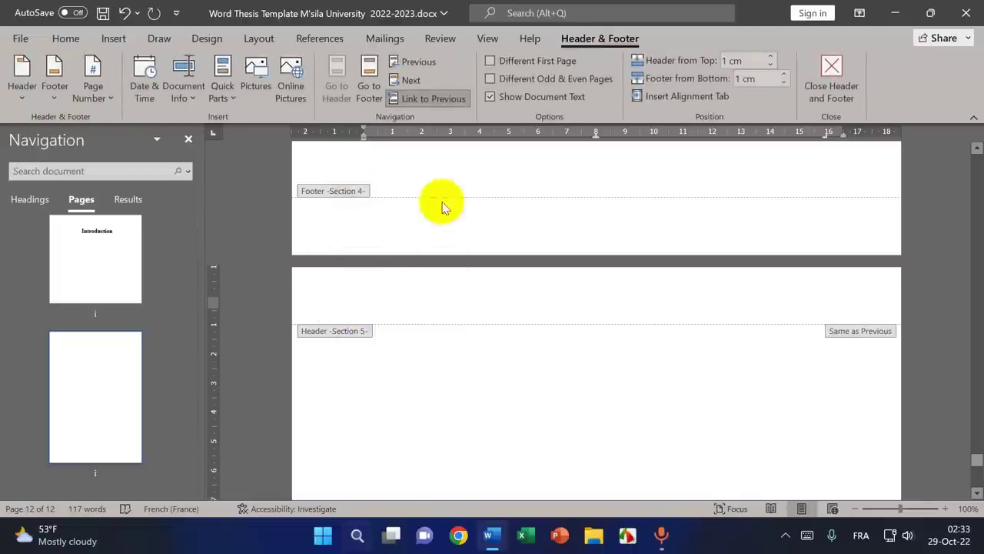
left_click(432, 108)
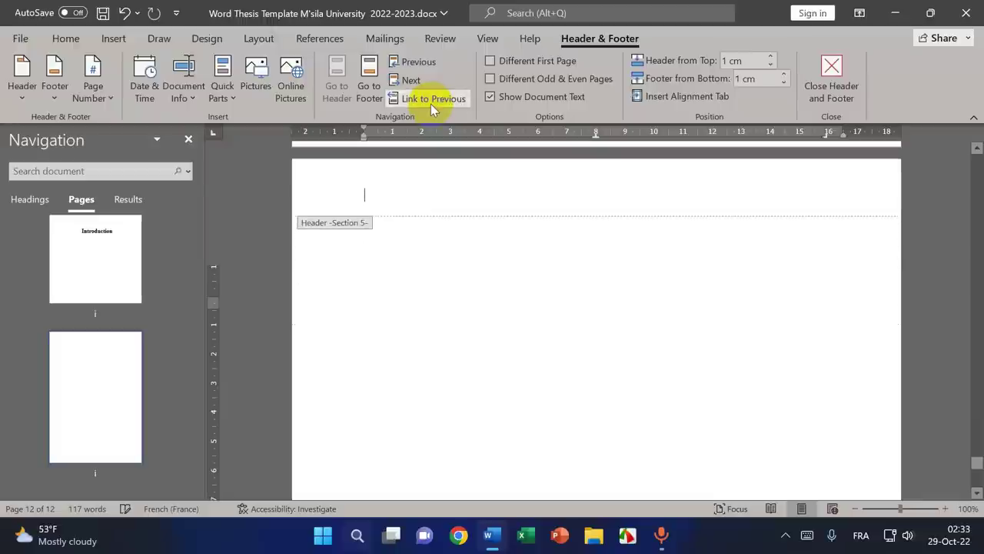
scroll(367, 256, "down", 10)
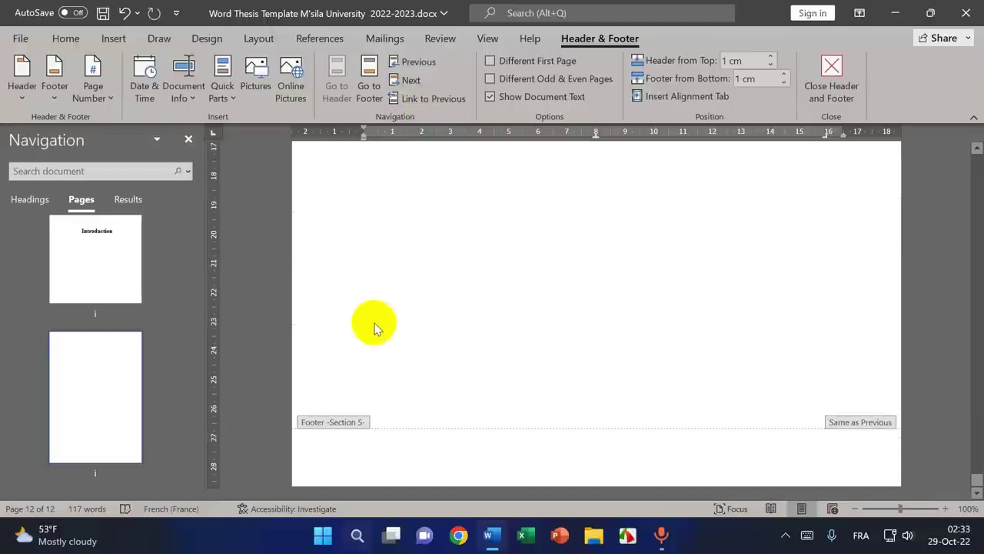
left_click(385, 445)
left_click(432, 103)
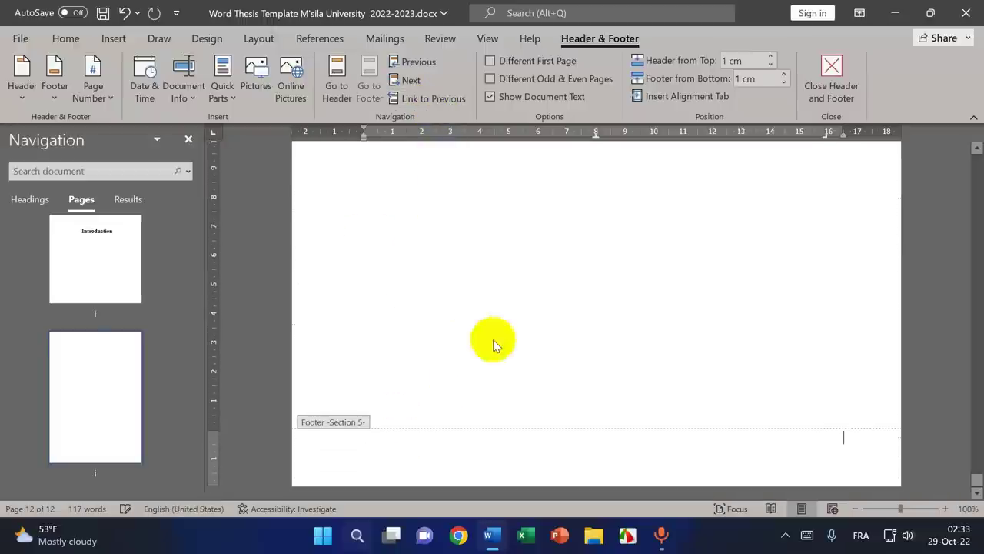
- Examine the section labels in the headers and footers around the Introduction title page, and return to the body text
scroll(503, 362, "up", 10)
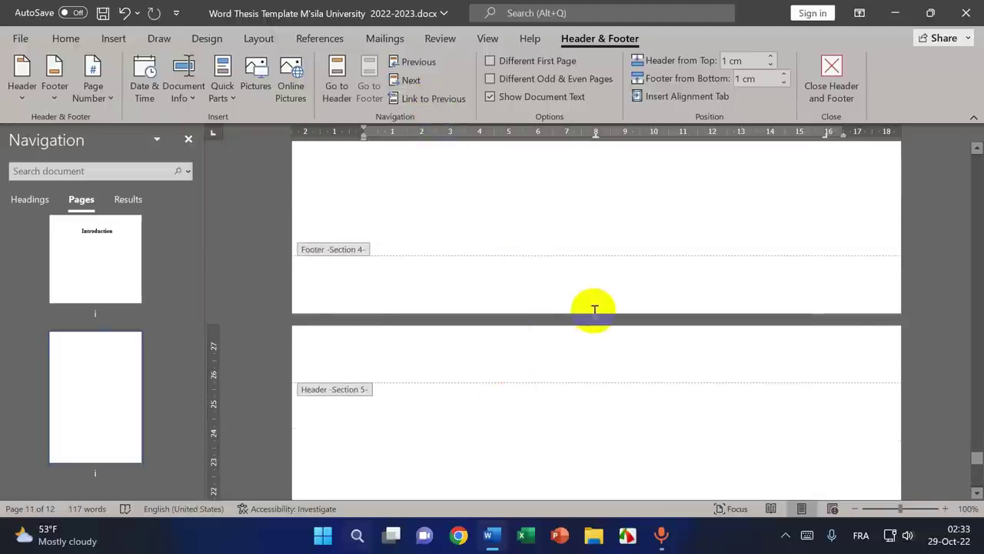
scroll(593, 312, "up", 10)
scroll(593, 311, "down", 2)
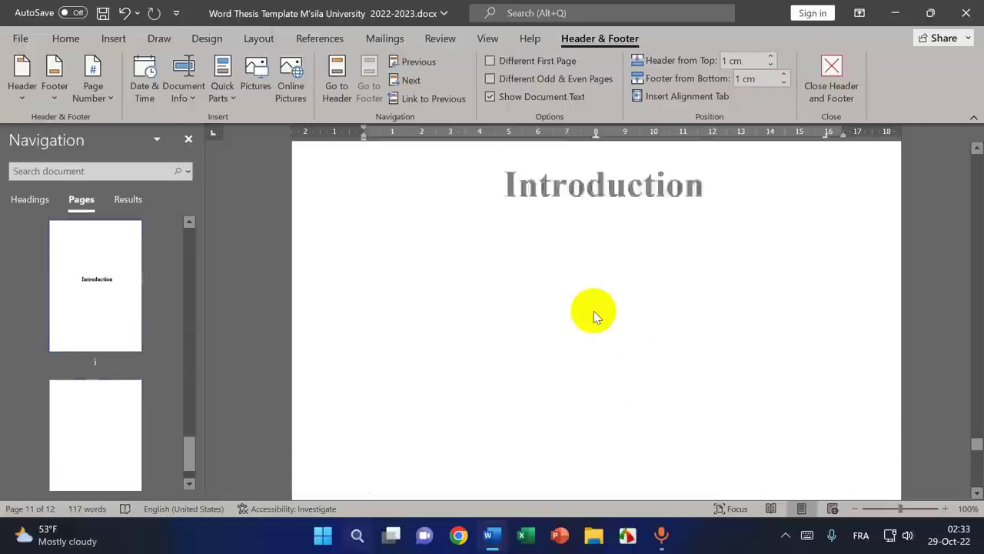
scroll(593, 311, "up", 6)
scroll(594, 310, "down", 5)
scroll(567, 257, "down", 15)
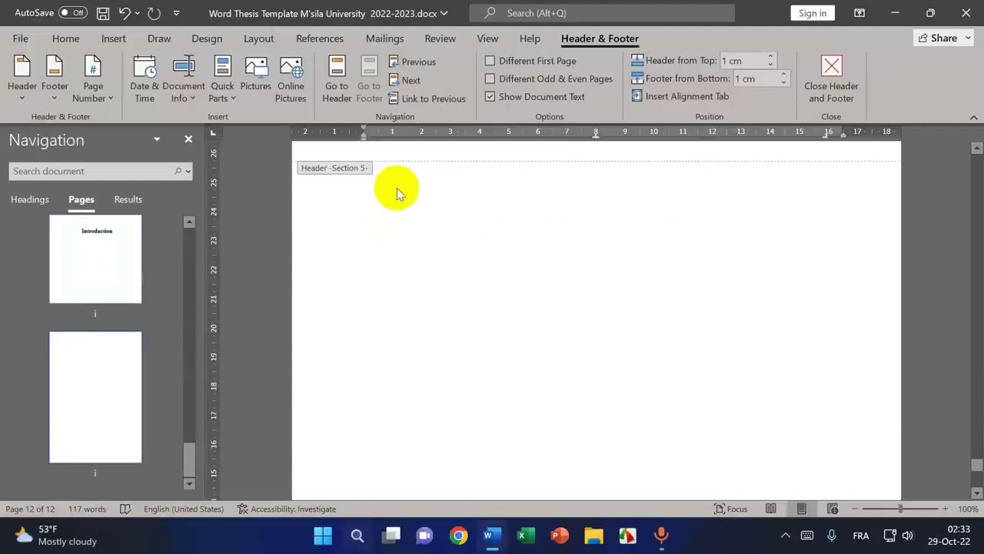
double_click(398, 190)
- Apply the Normal style on the blank page after the Introduction title page and write "Introduction" there
scroll(557, 321, "up", 3)
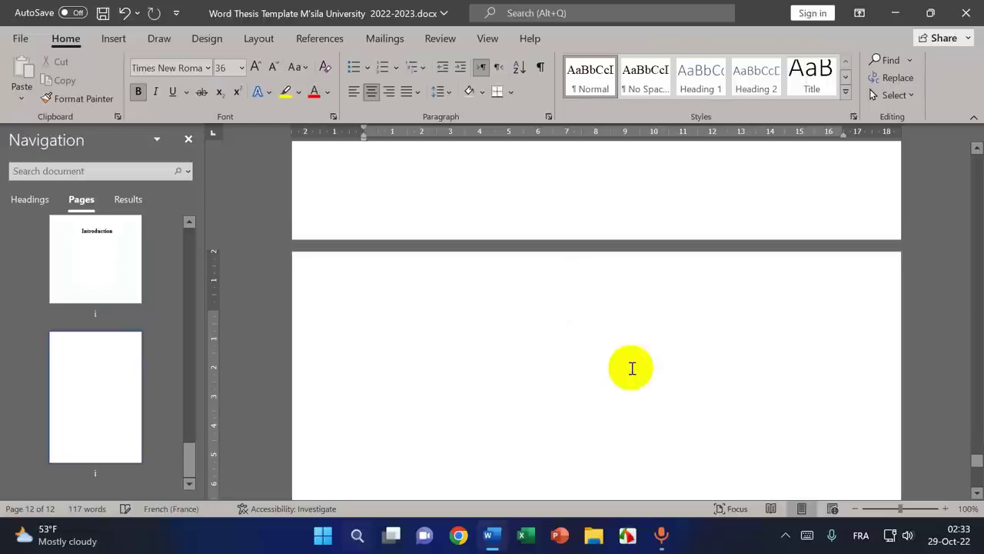
left_click(588, 89)
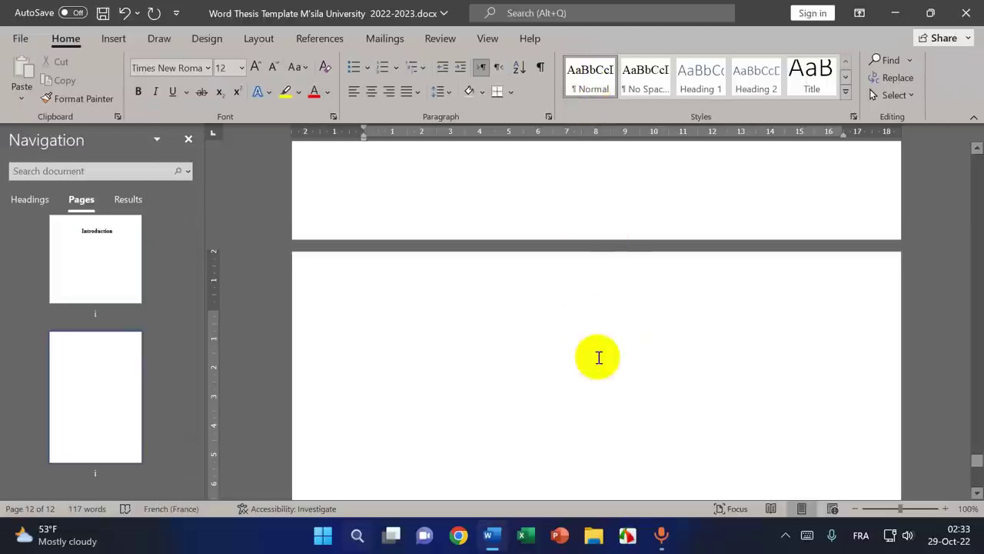
type("Intro")
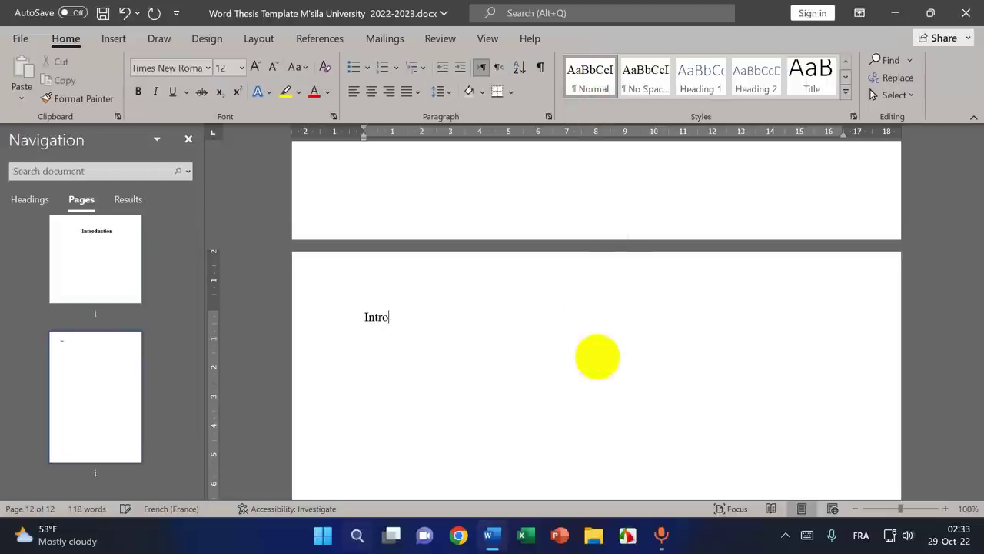
type("duction")
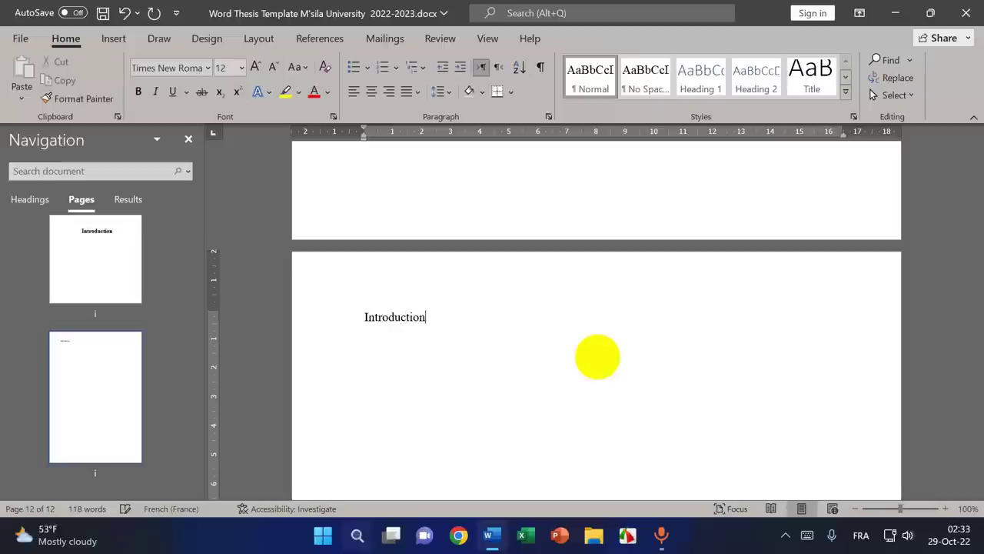
- Make the new "Introduction" text bold and set its font size to 14
double_click(388, 322)
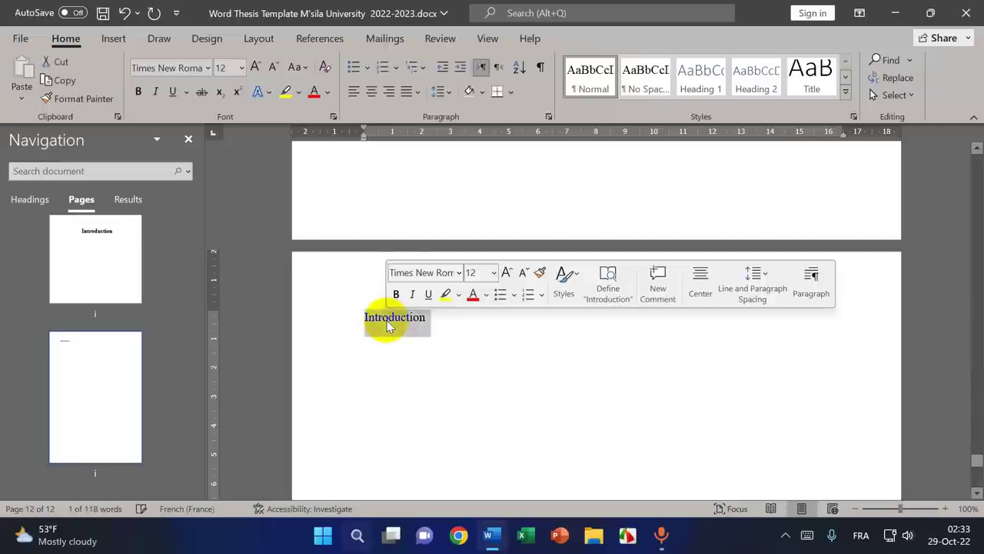
left_click(138, 93)
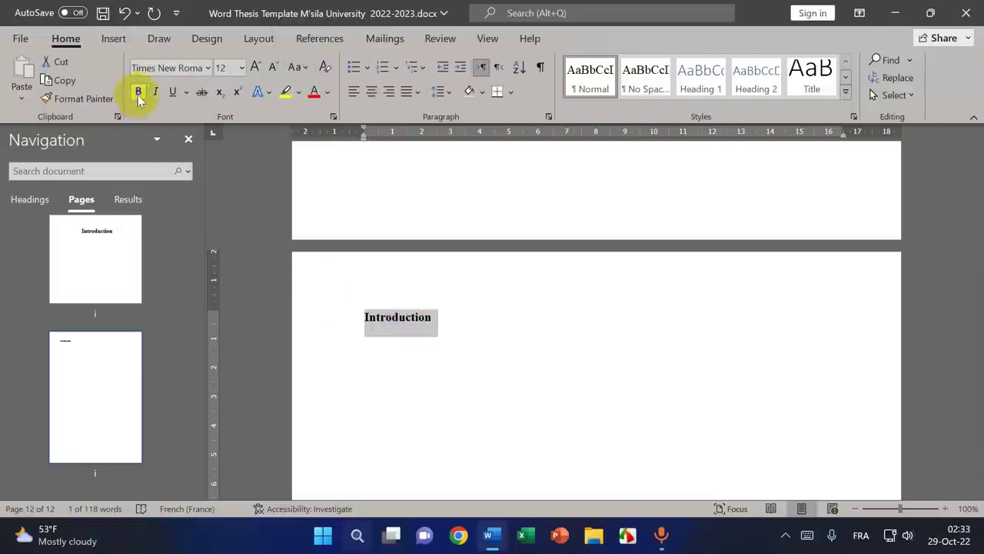
left_click(241, 68)
left_click(238, 182)
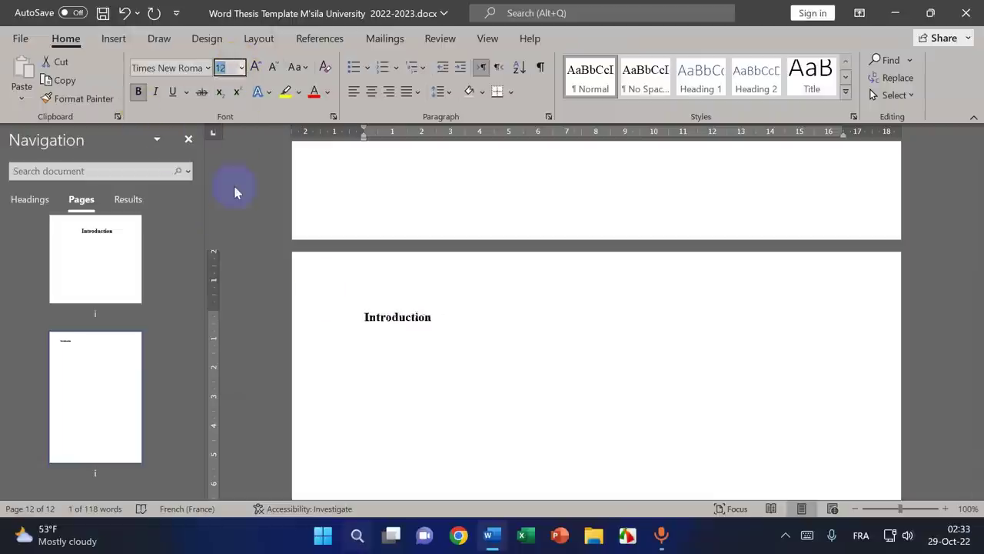
left_click(445, 322)
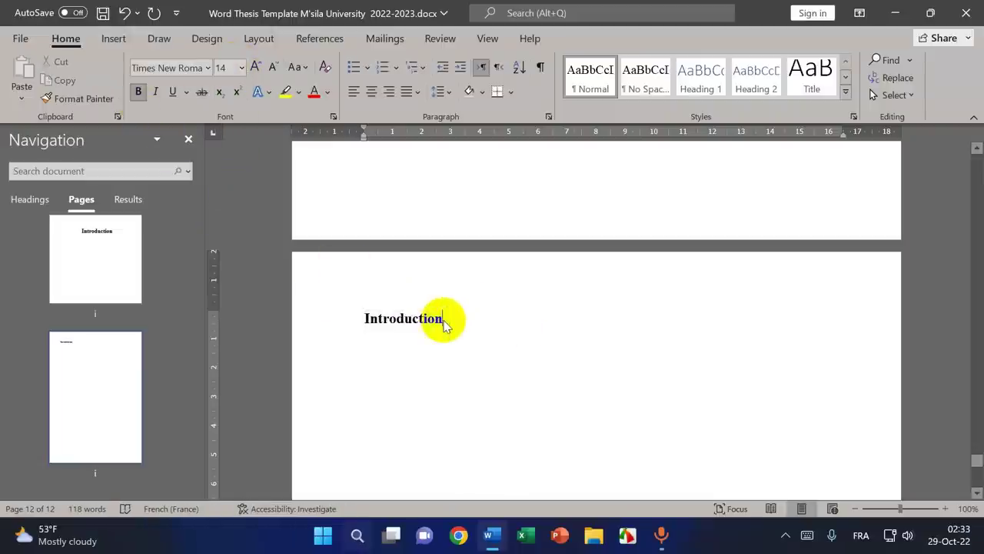
- Set the page number format of the section after the Introduction title page to 1, 2, 3, …, starting at 1
scroll(452, 305, "down", 1)
left_click(450, 284)
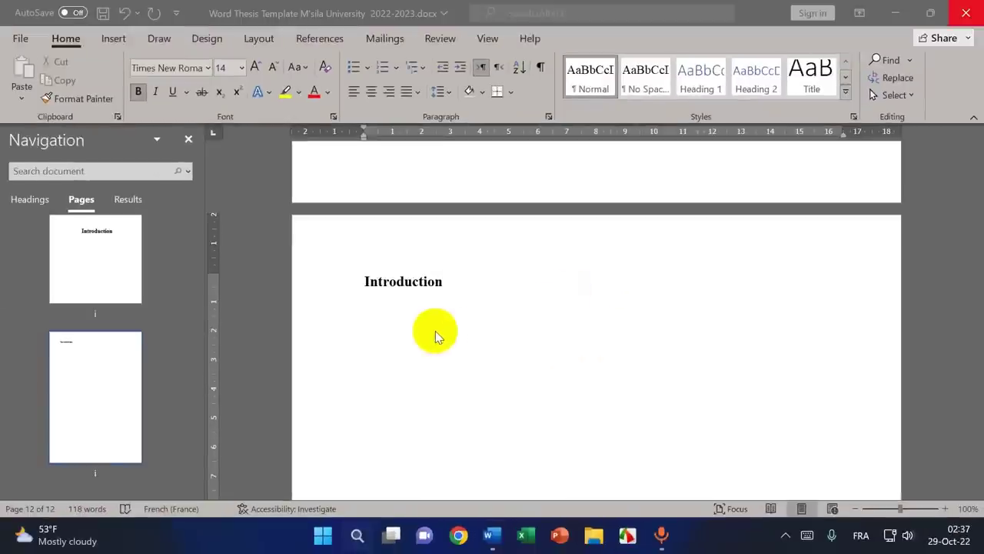
left_click(446, 285)
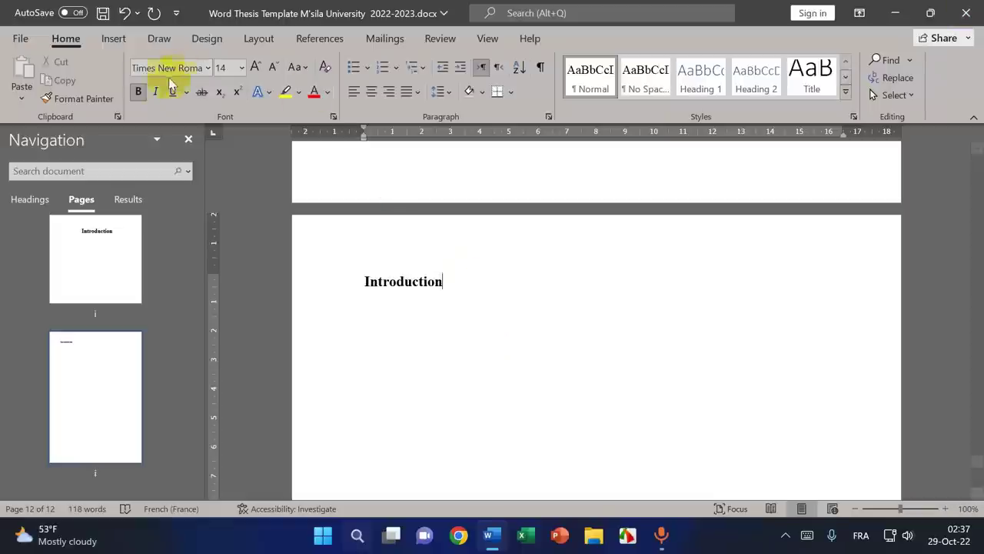
left_click(114, 40)
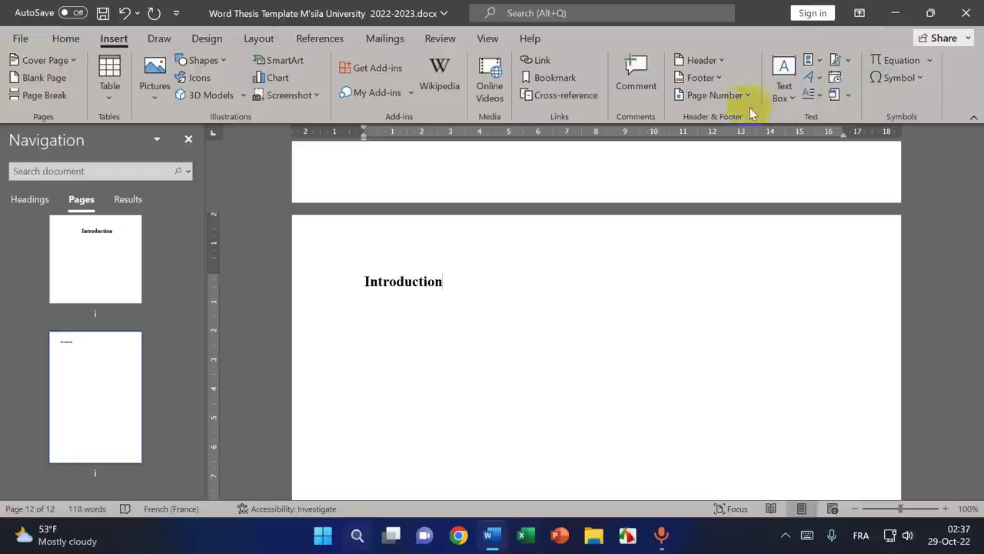
left_click(705, 96)
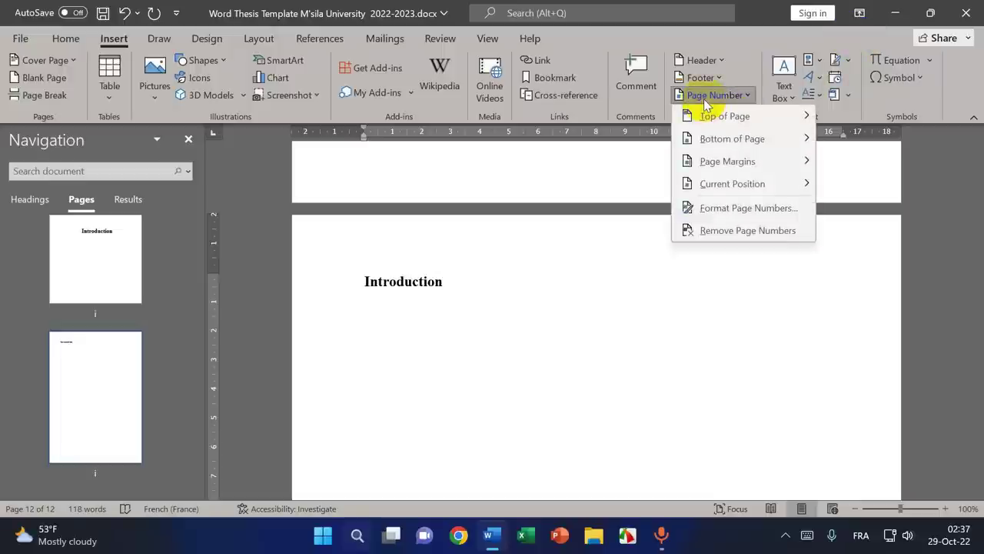
left_click(741, 215)
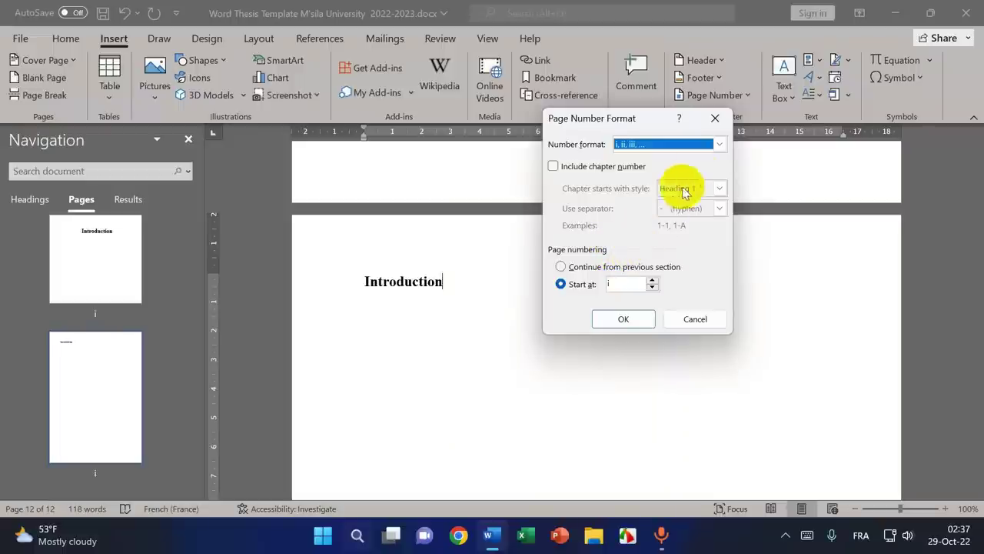
left_click(718, 144)
left_click(720, 188)
left_click_drag(720, 188, 718, 159)
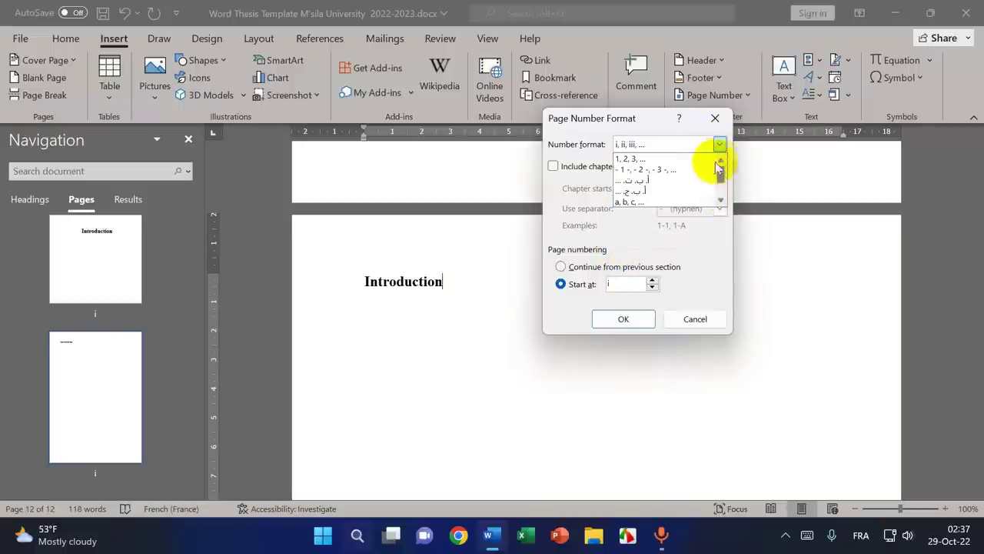
left_click(686, 159)
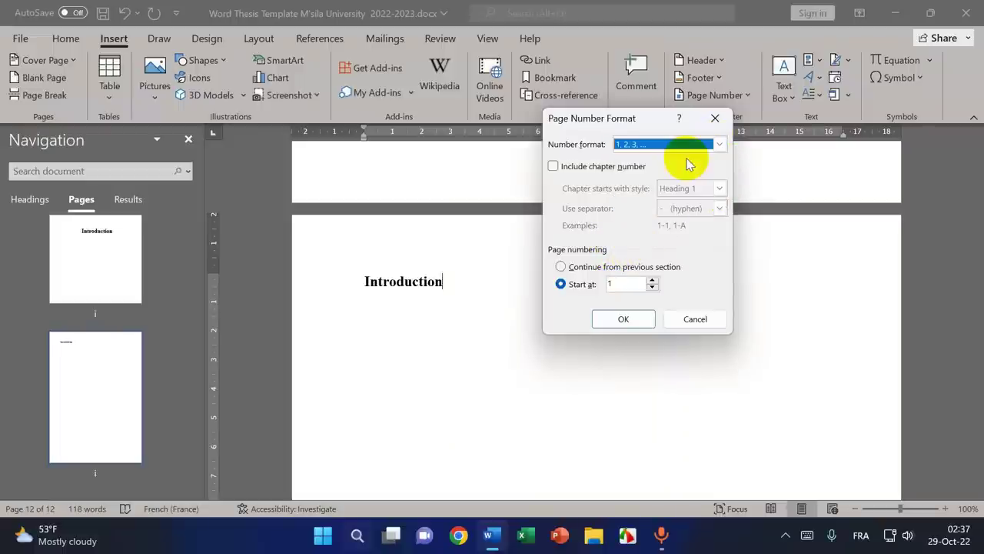
left_click(624, 318)
- Insert a Plain Number 3 page number at the bottom of the Section 5 page, and return to the body text
scroll(605, 293, "down", 3)
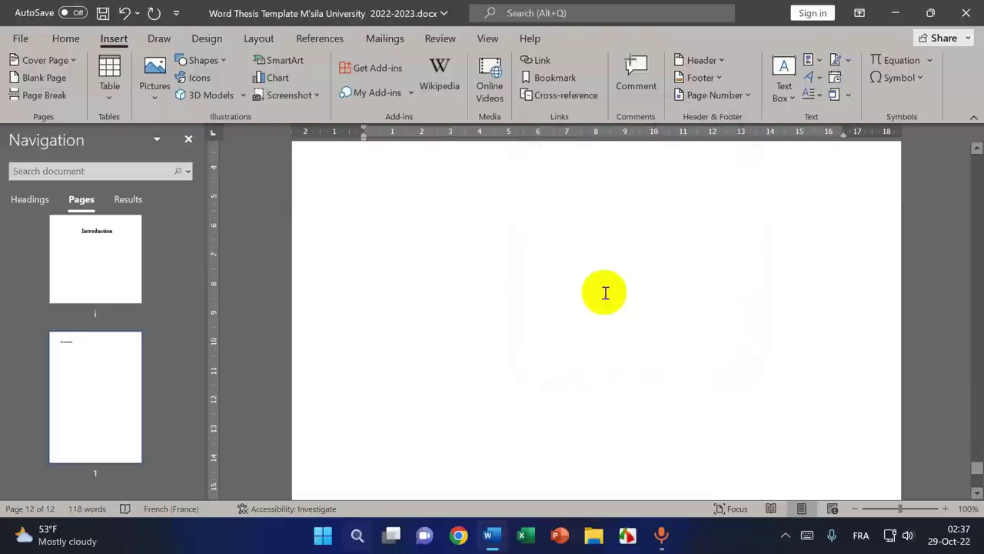
scroll(605, 293, "down", 5)
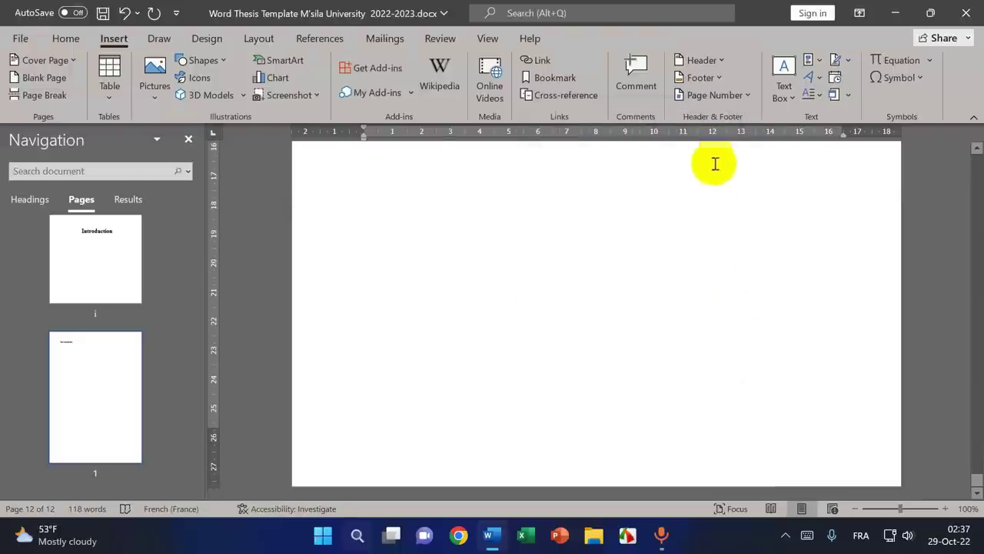
left_click(729, 96)
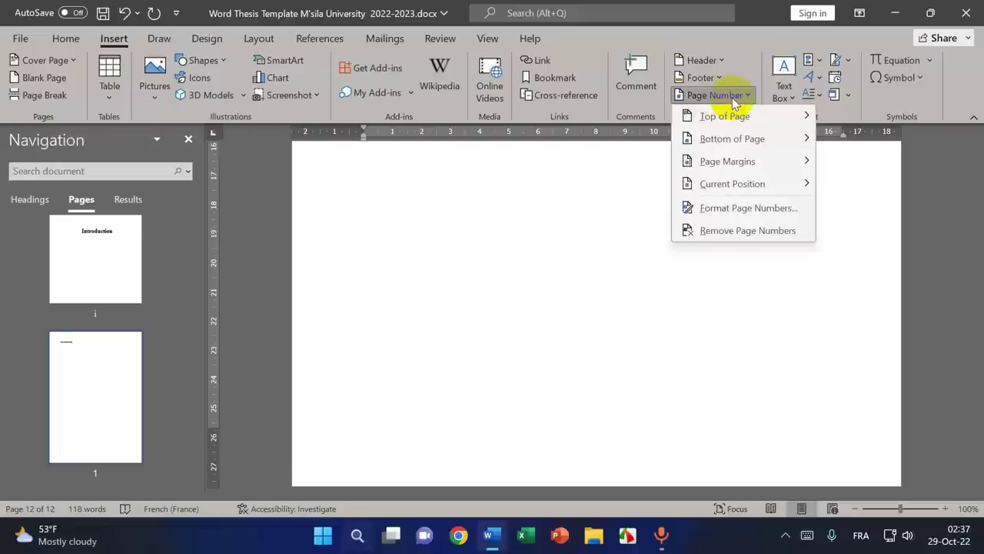
mouse_move(722, 142)
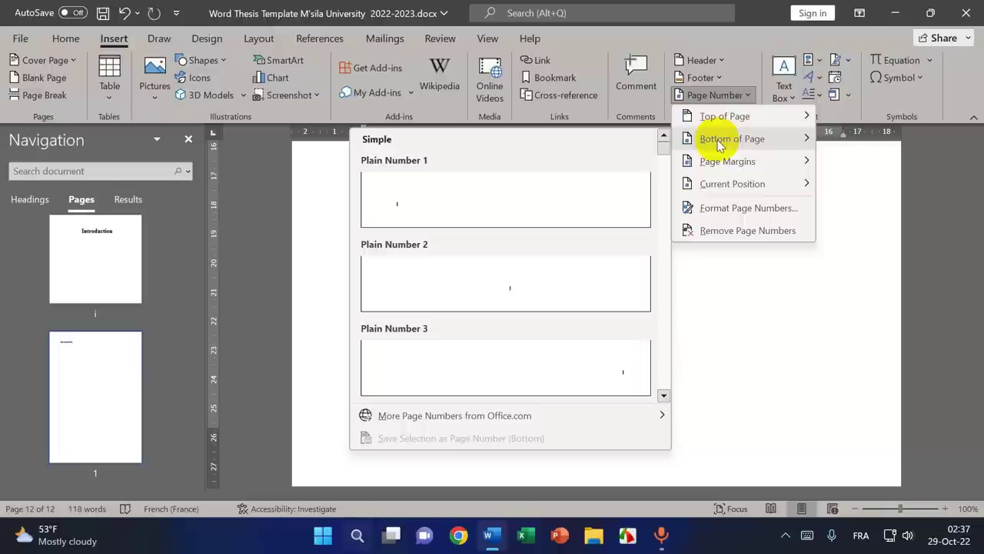
left_click(591, 355)
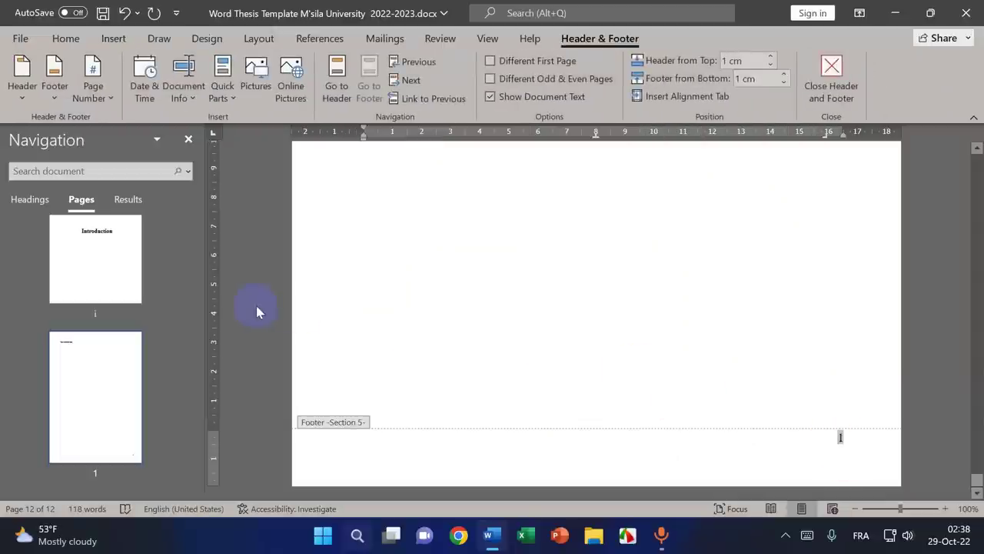
scroll(658, 371, "up", 4)
scroll(658, 372, "up", 4)
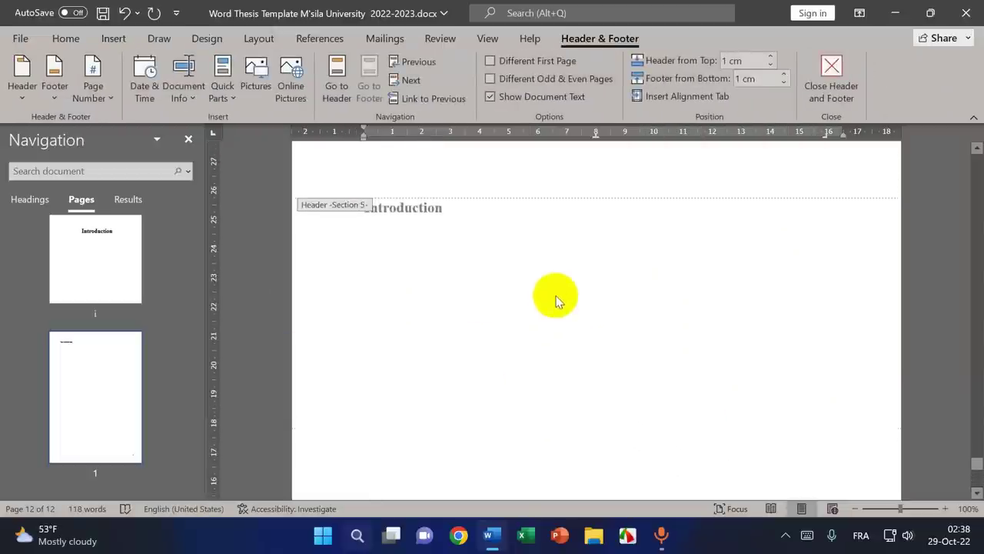
double_click(556, 297)
scroll(585, 327, "down", 10)
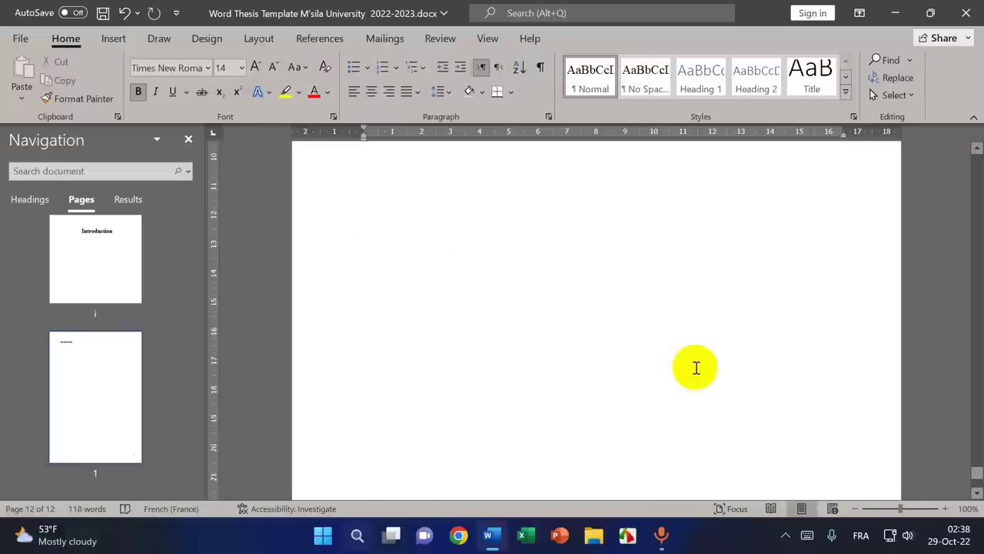
scroll(545, 417, "down", 5)
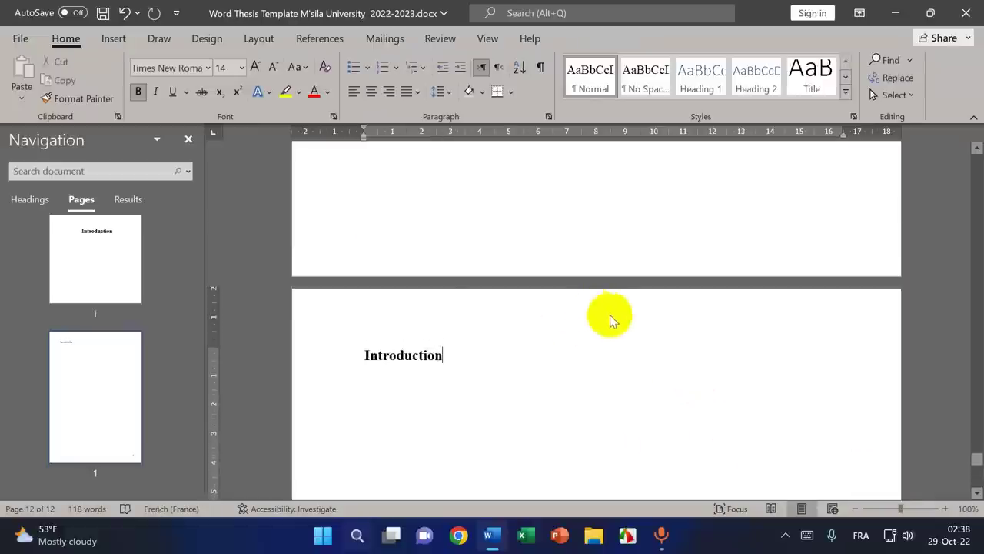
- Look through the built-in header designs for the Section 5 header, and return to the body text without choosing one
double_click(404, 312)
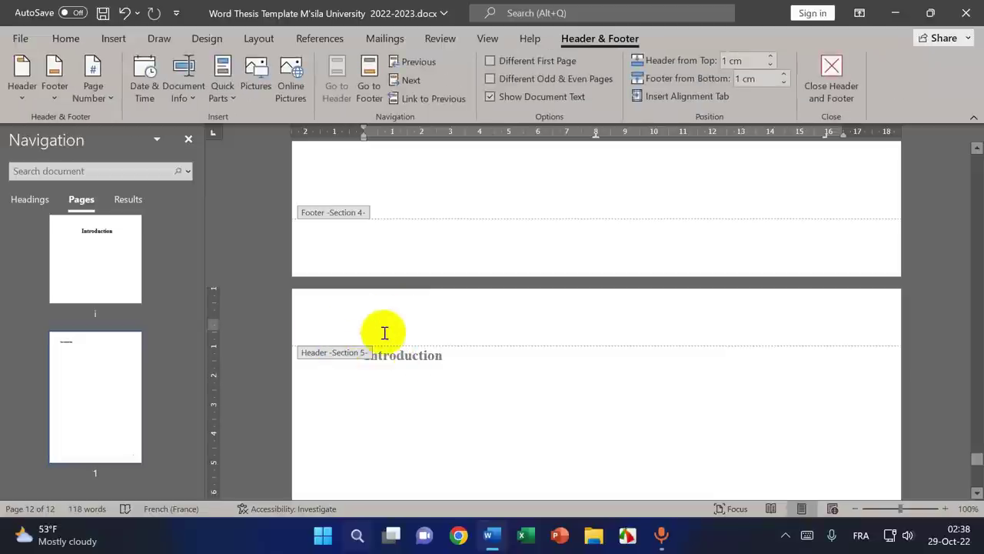
double_click(455, 360)
double_click(382, 327)
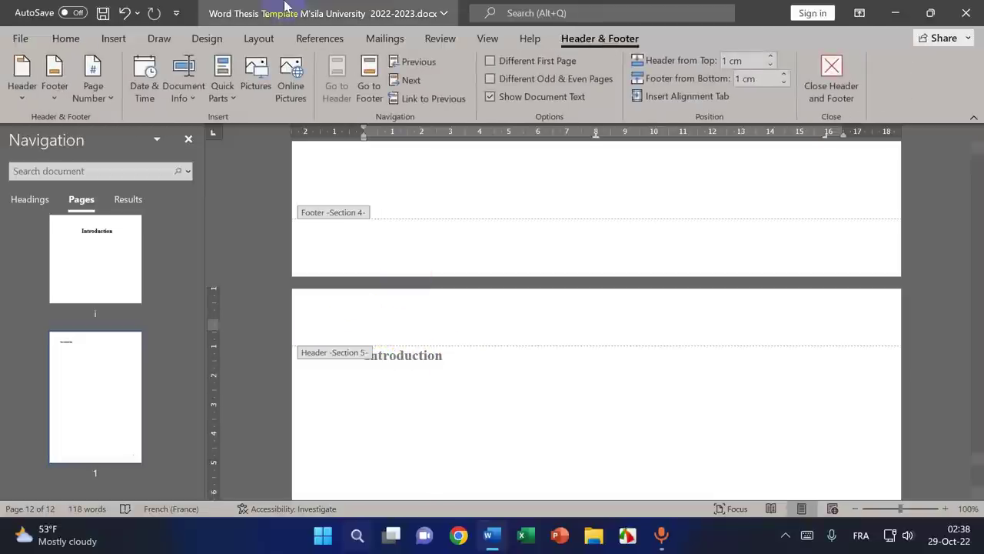
left_click(115, 42)
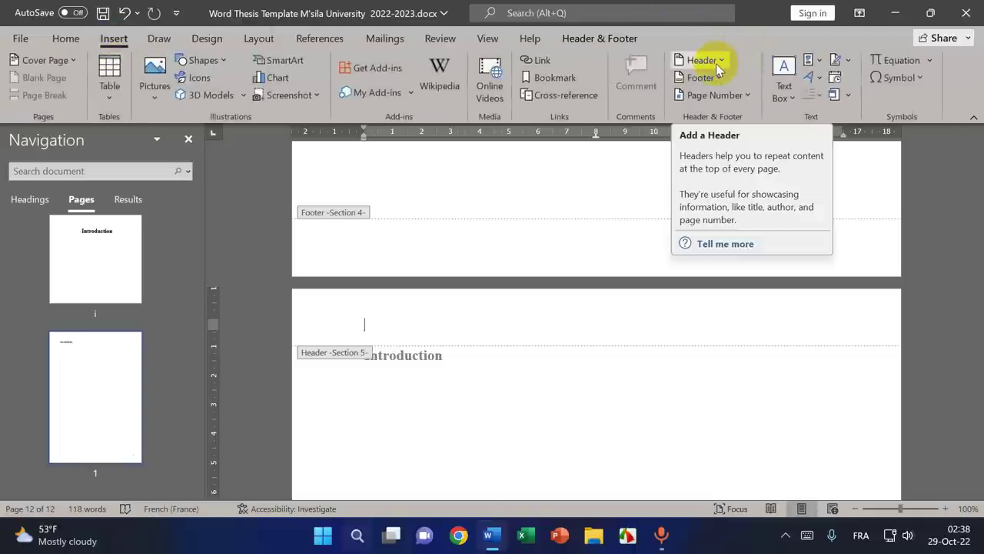
left_click(716, 64)
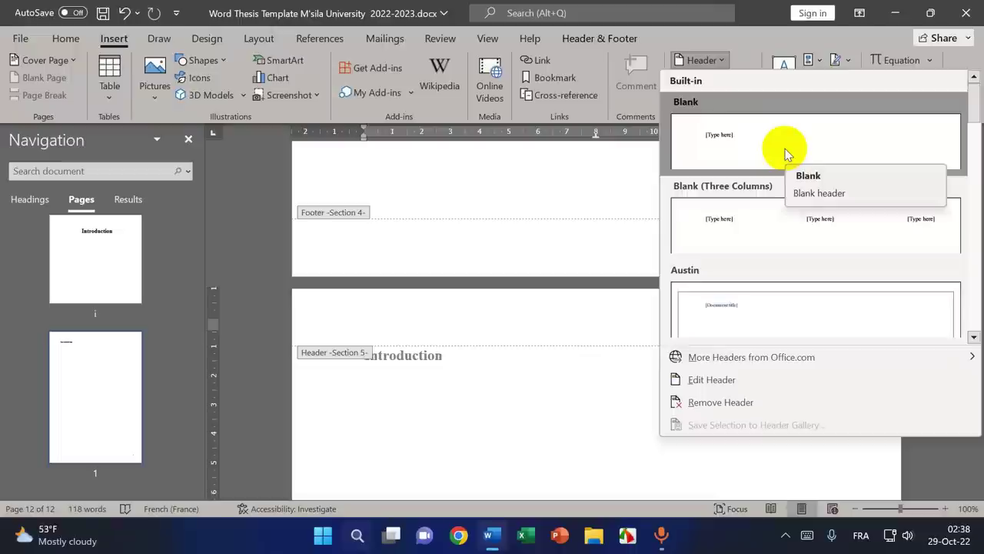
scroll(786, 154, "down", 5)
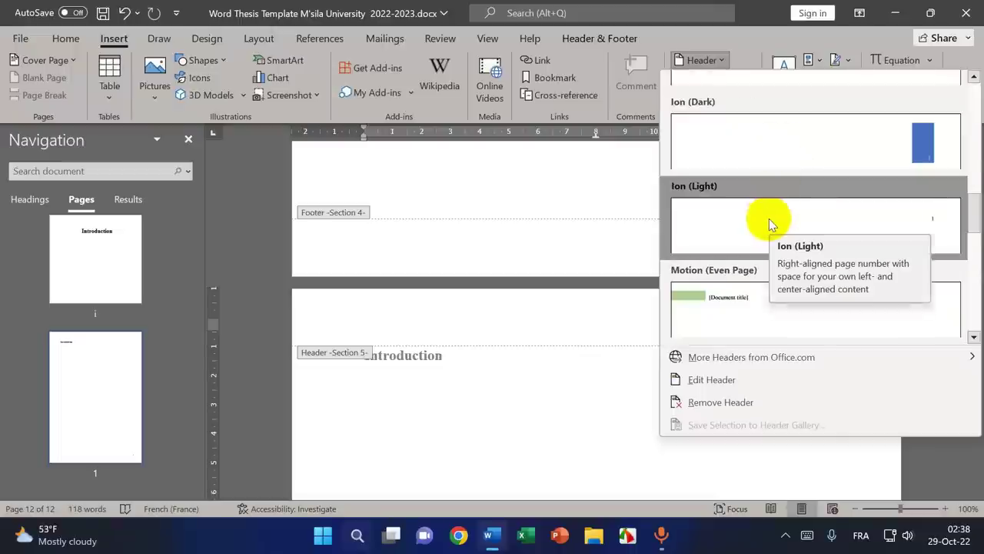
scroll(769, 219, "down", 5)
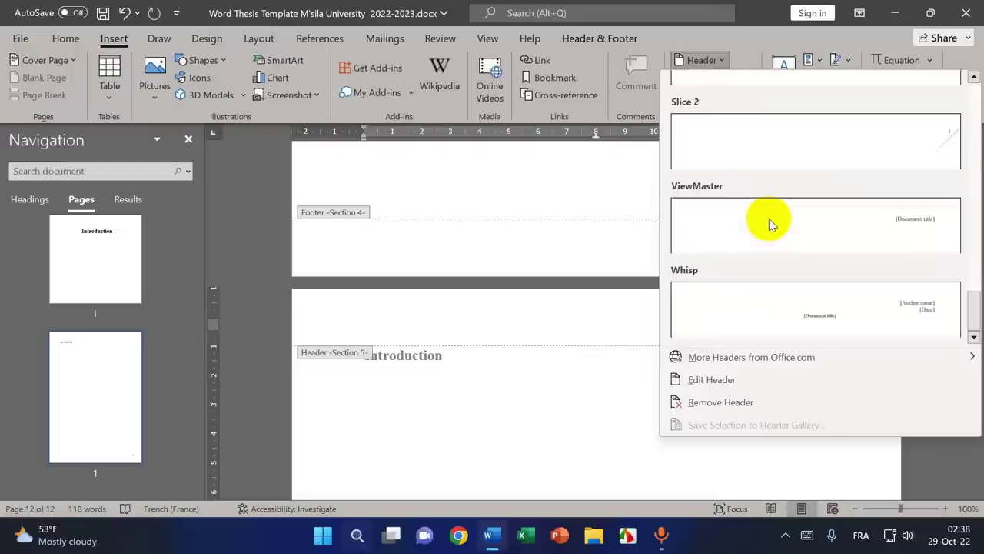
scroll(771, 223, "up", 5)
scroll(771, 223, "up", 5)
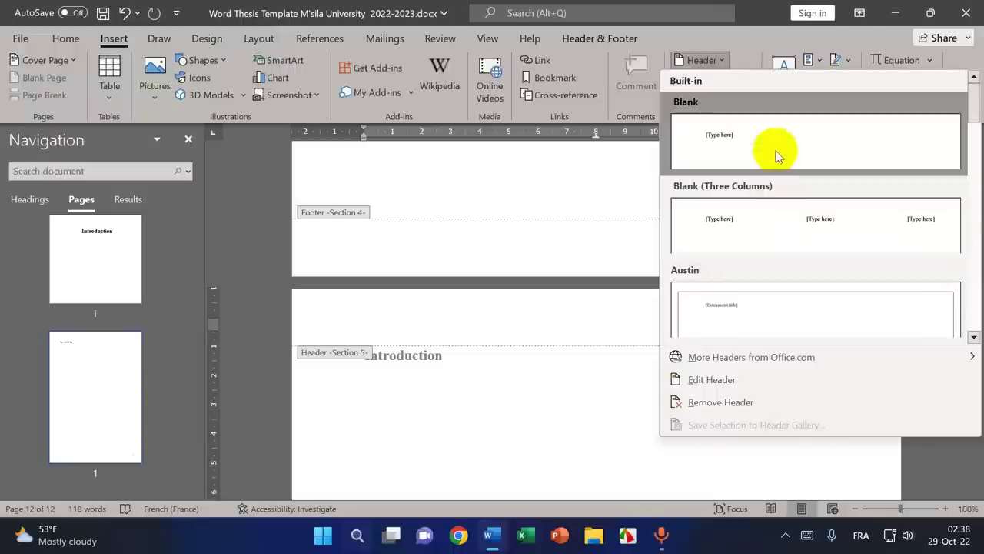
scroll(776, 156, "down", 10)
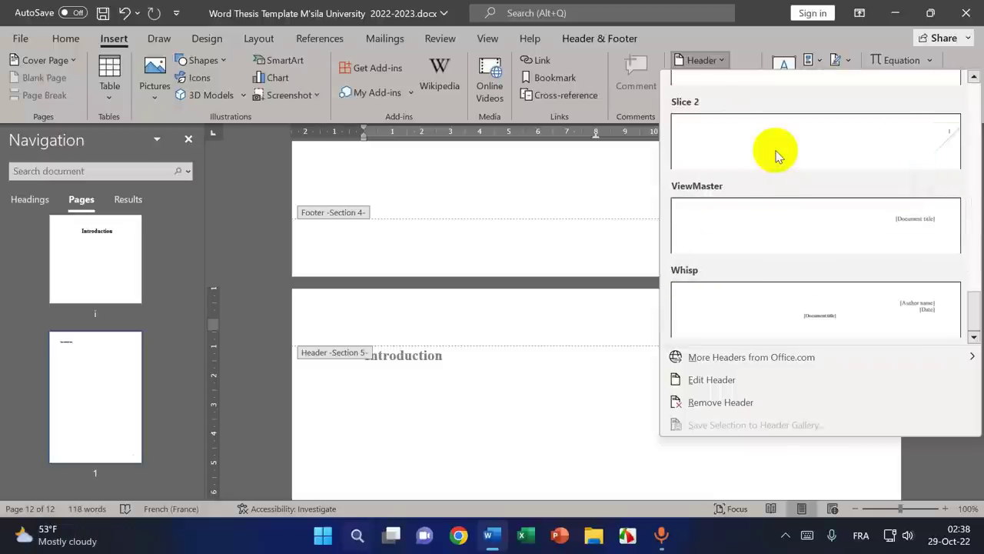
left_click(430, 392)
double_click(443, 379)
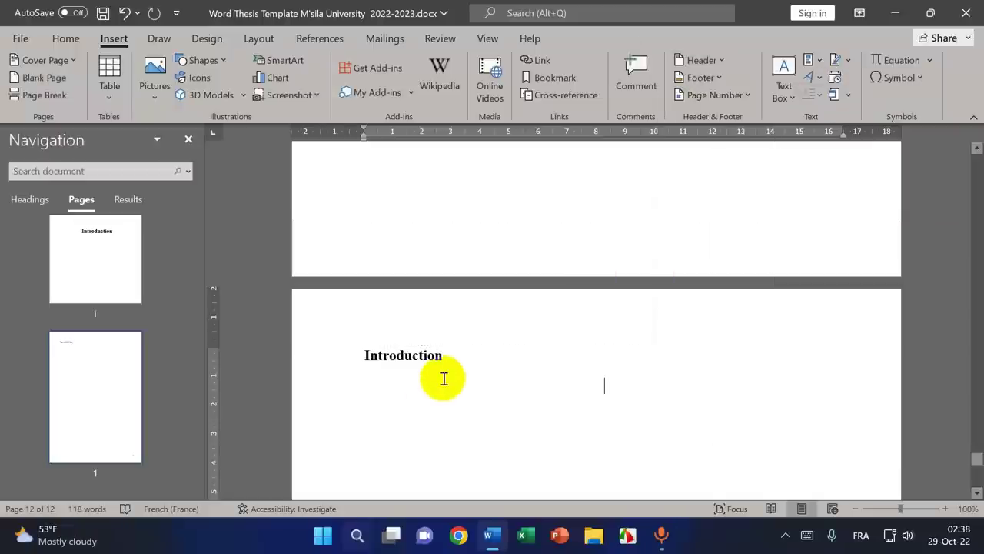
- Open "Word Thesis Template M'sila University 2021-2022.docx" from the desktop and go to its Introduction page
left_click(894, 13)
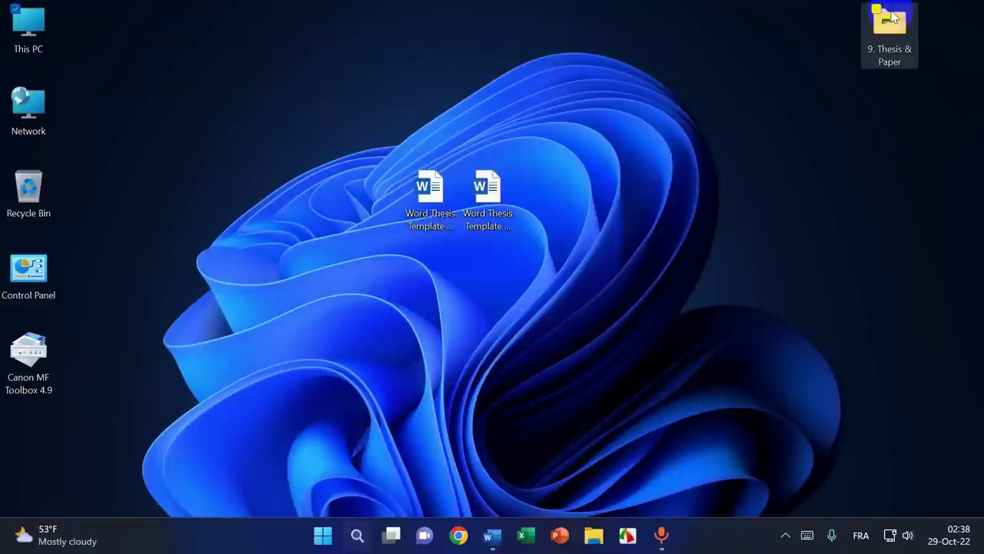
left_click(487, 187)
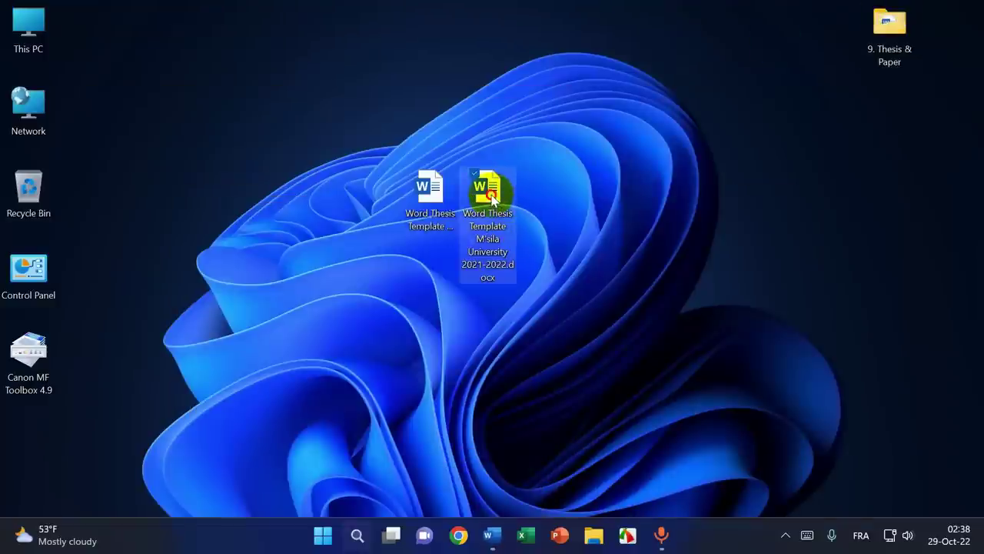
double_click(492, 197)
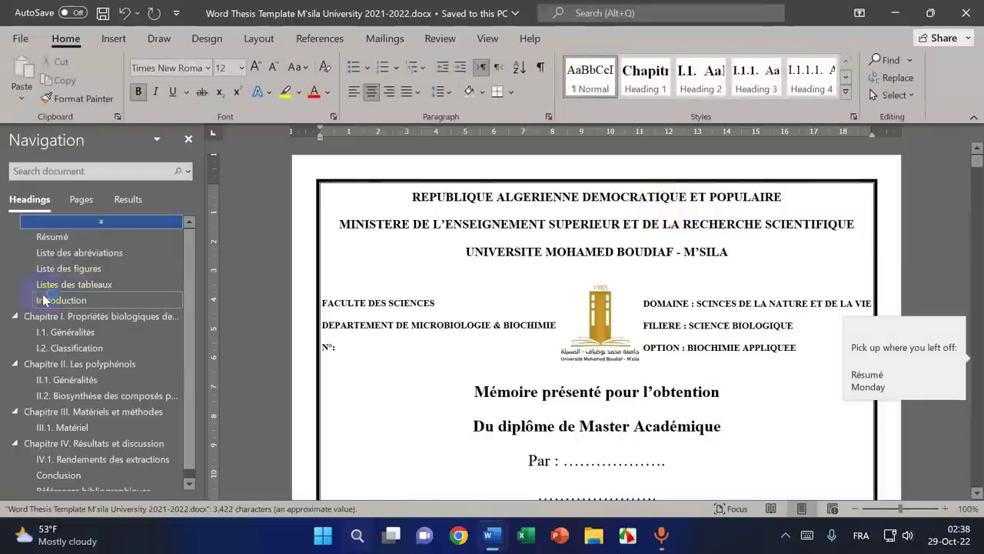
left_click(63, 298)
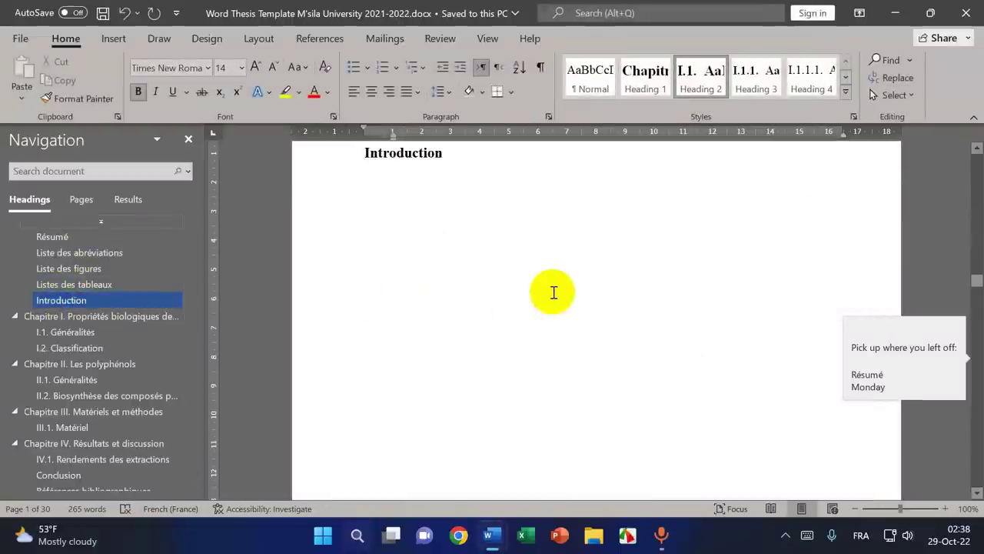
scroll(552, 292, "up", 2)
- Copy the whole header table containing "Introduction" from the Section 6 header of the 2021-2022 template
double_click(670, 258)
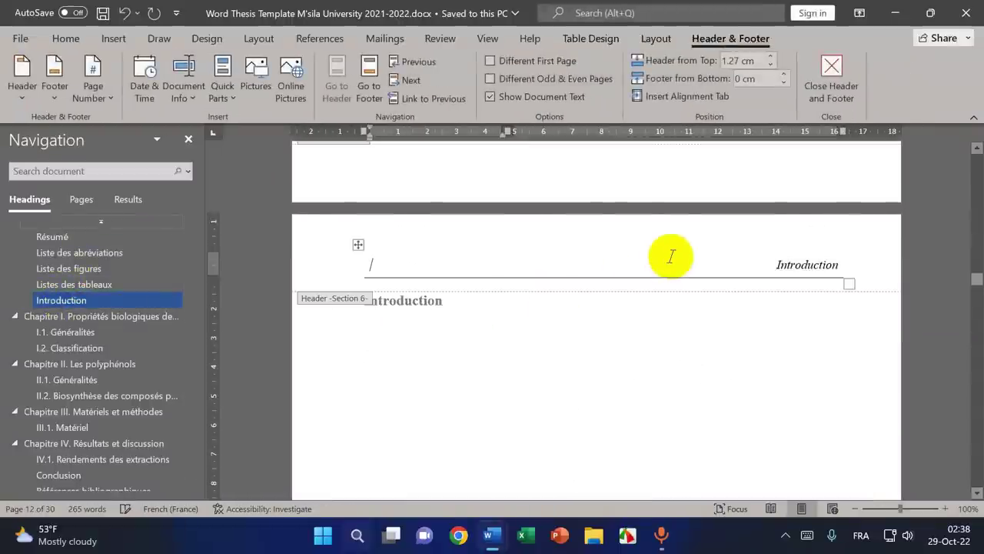
left_click(356, 249)
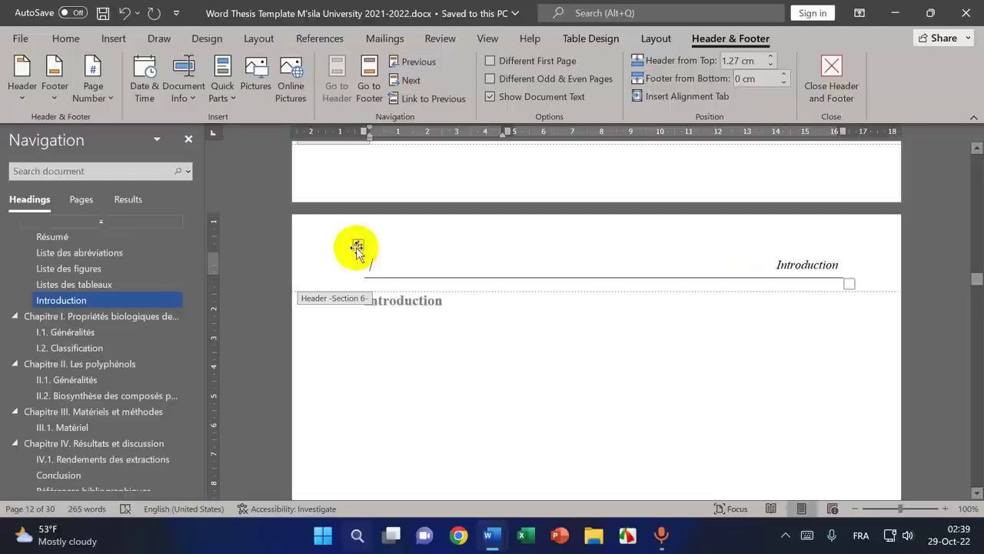
left_click(356, 246)
key("super+c")
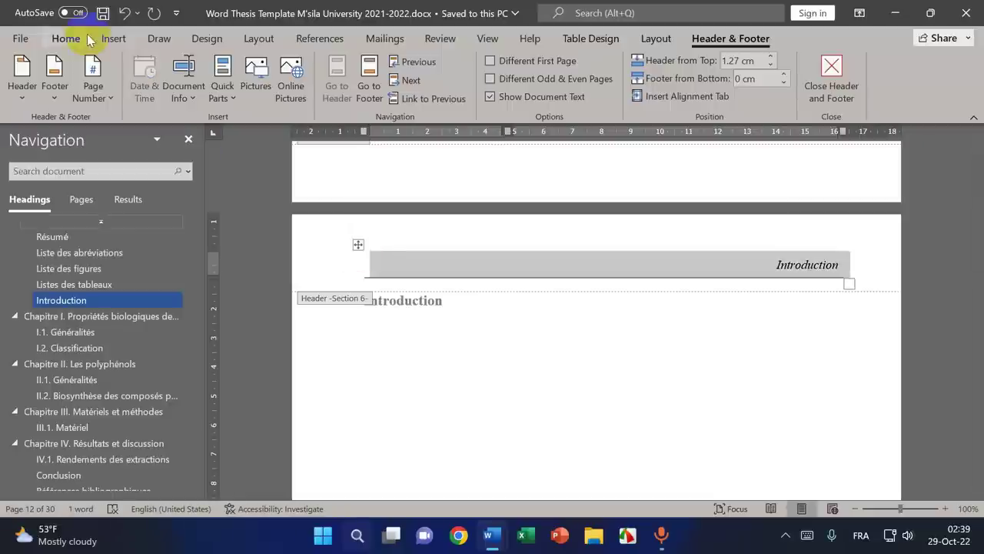
left_click(68, 38)
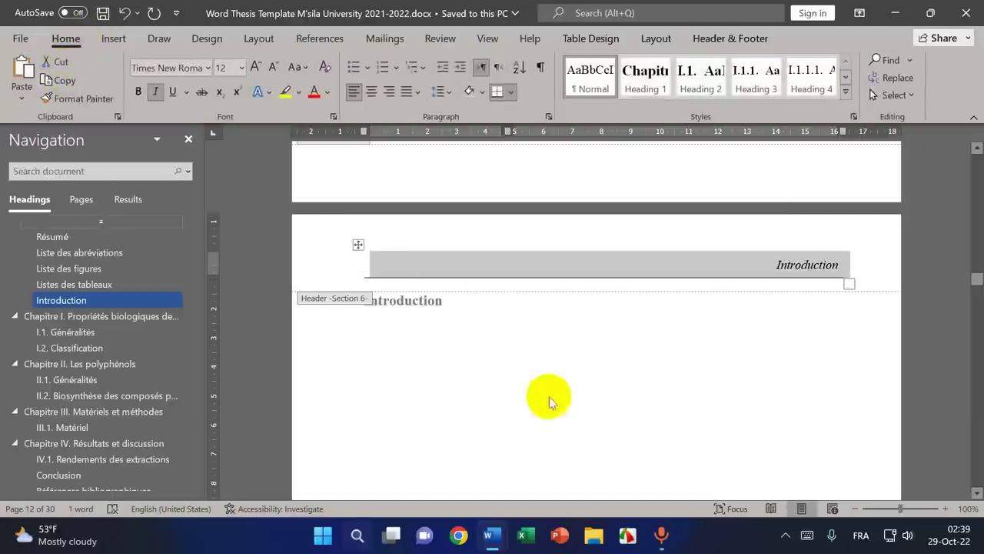
- Switch back to the 2022-2023 template, paste the copied header table into the Section 5 header, and return to the body text
mouse_move(492, 535)
left_click(441, 485)
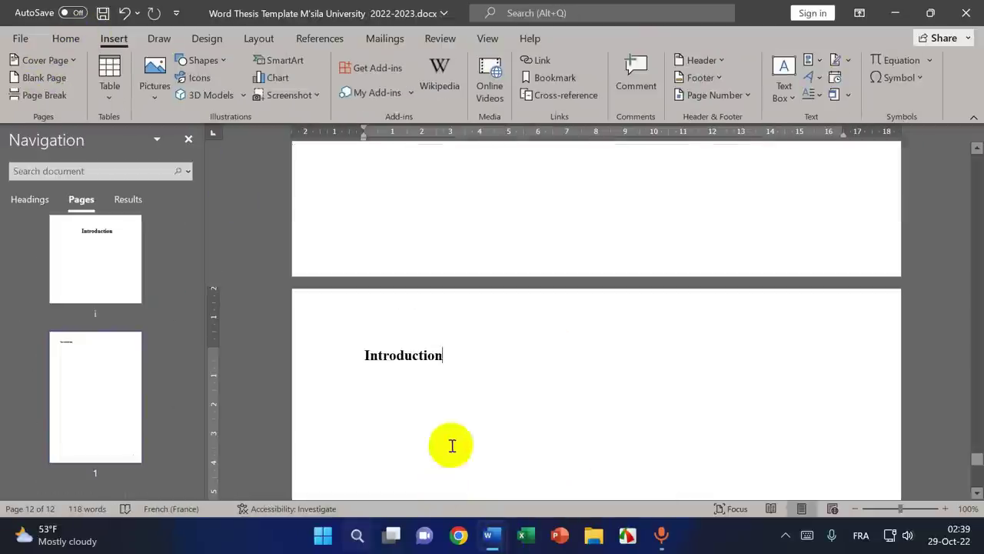
double_click(357, 315)
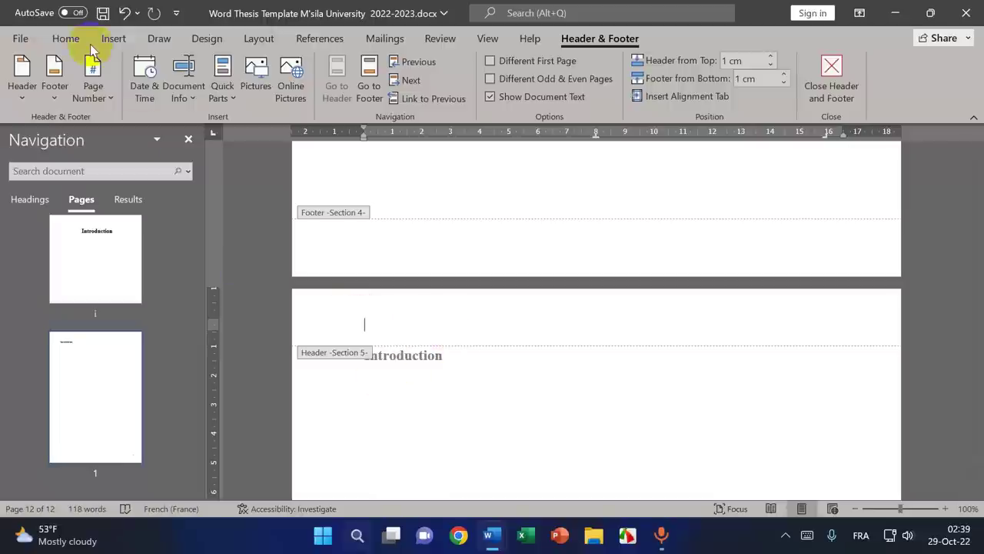
left_click(66, 38)
left_click(23, 69)
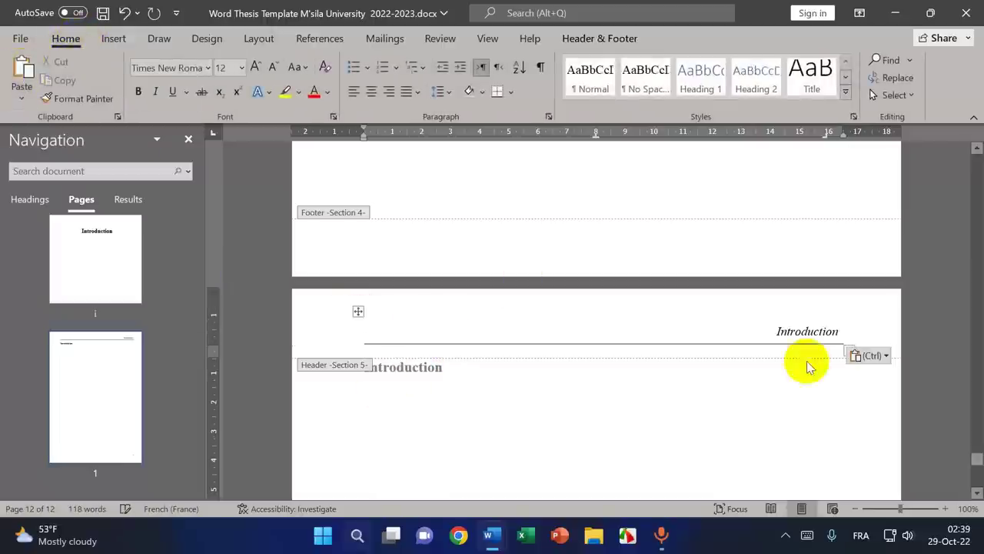
double_click(650, 398)
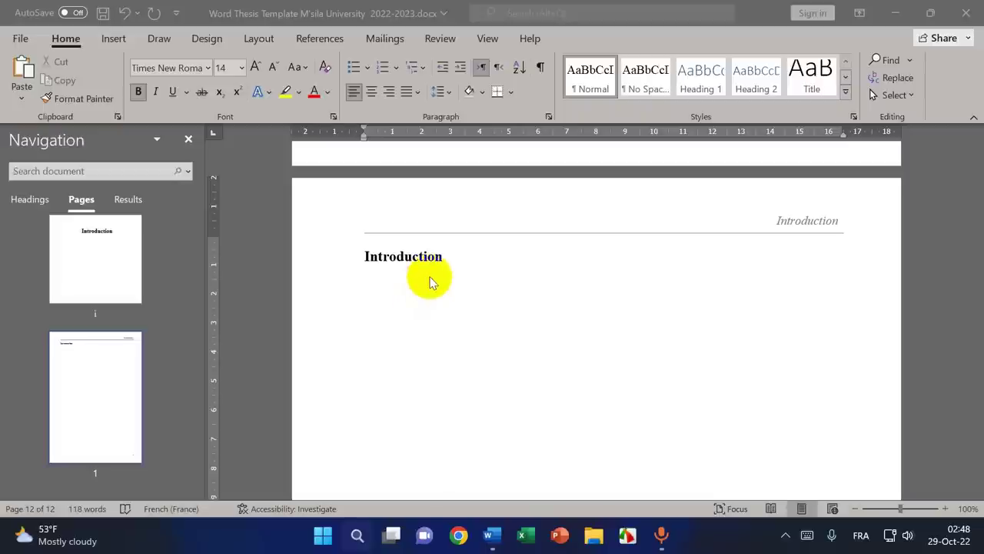
- Insert a Next Page section break below the "Introduction" heading on the Section 5 page
left_click(389, 285)
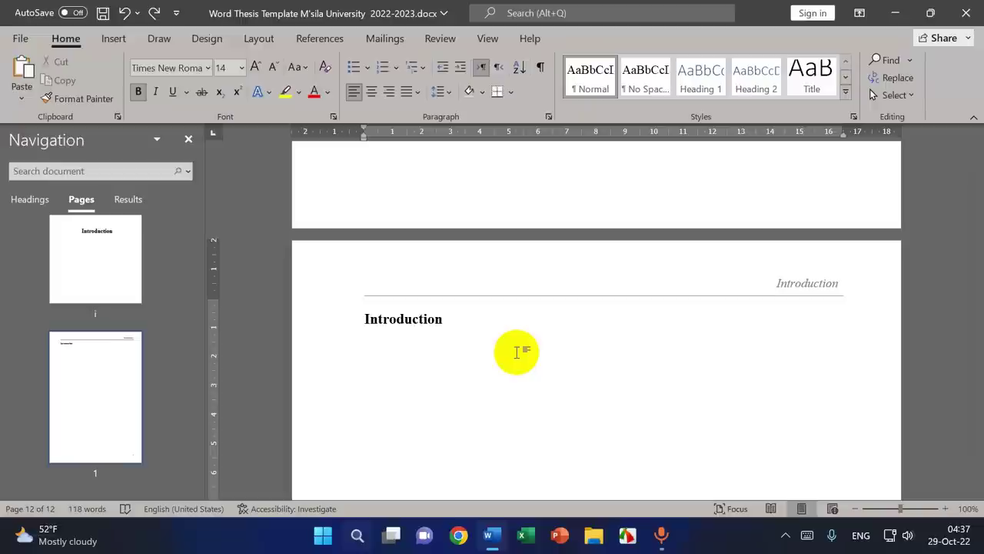
scroll(517, 352, "up", 3)
scroll(516, 352, "down", 3)
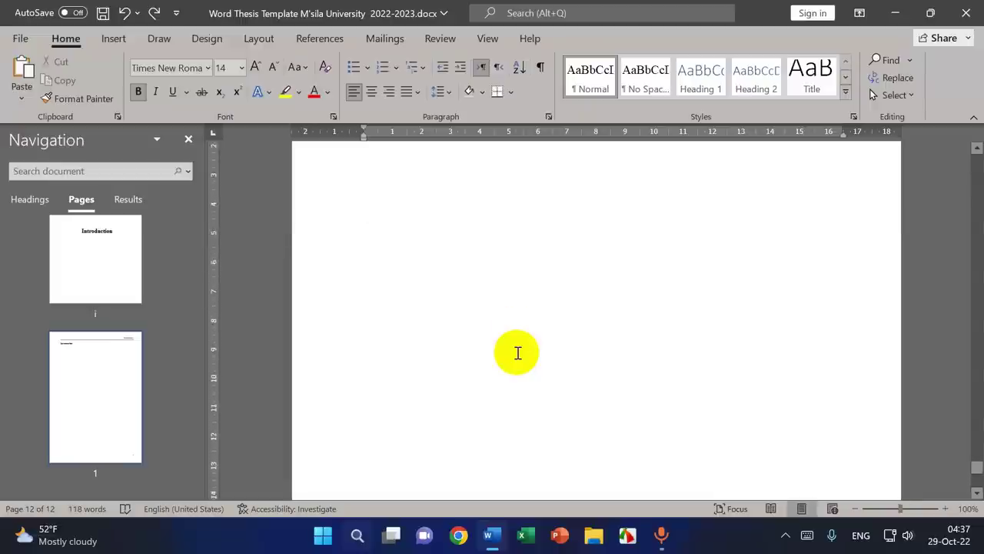
scroll(516, 359, "up", 1)
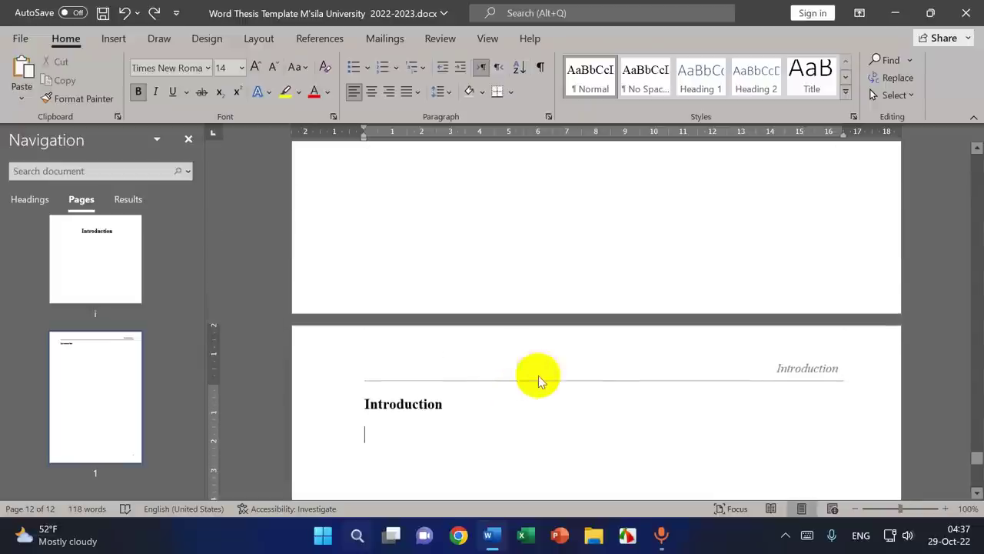
scroll(593, 384, "up", 1)
scroll(594, 382, "down", 3)
scroll(594, 383, "down", 1)
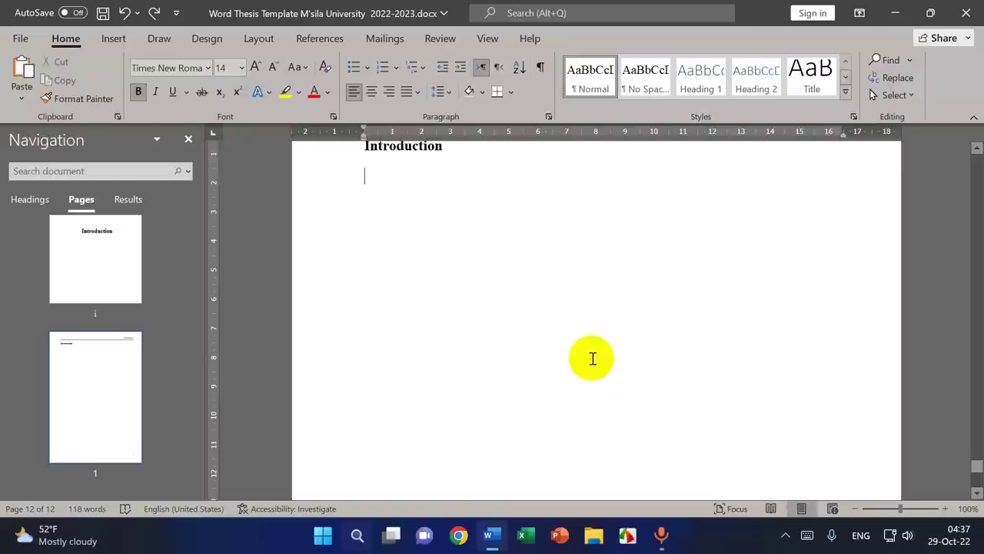
left_click(264, 42)
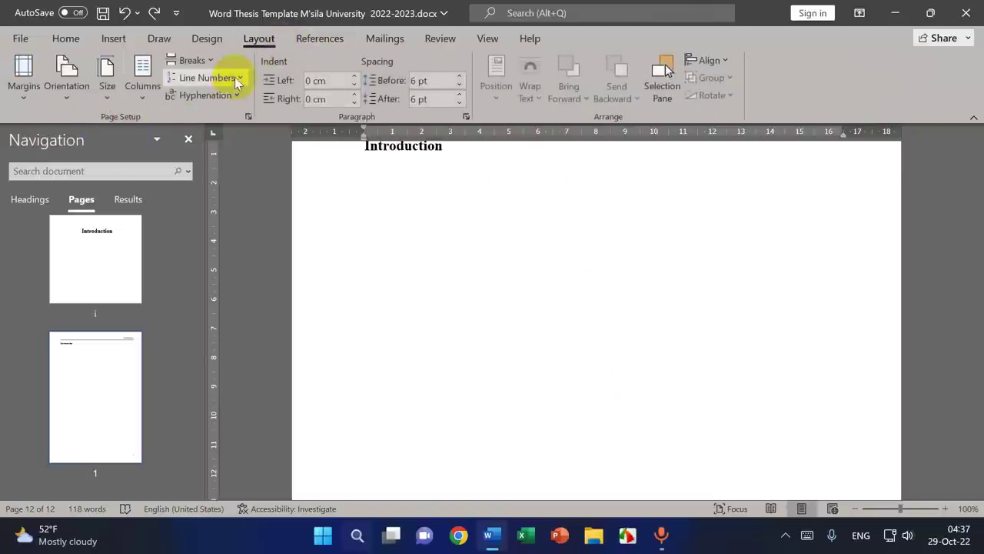
left_click(190, 60)
left_click(202, 288)
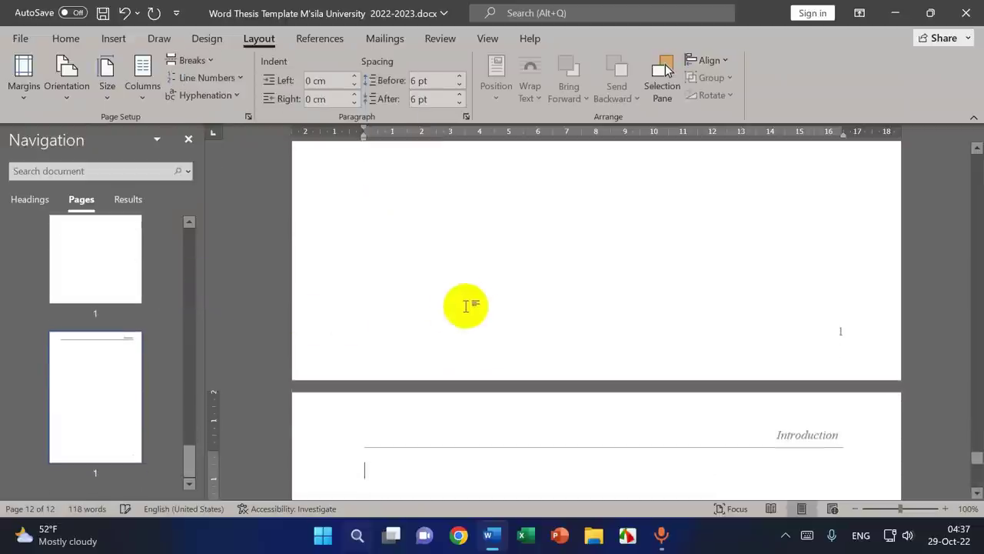
- Unlink both the header and the footer of Section 6 from the previous section
double_click(361, 272)
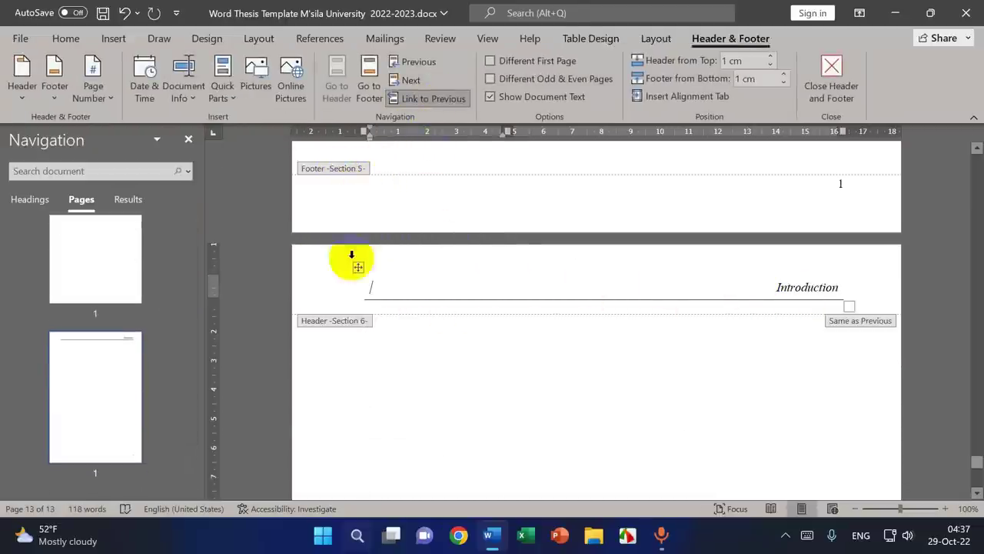
left_click(428, 99)
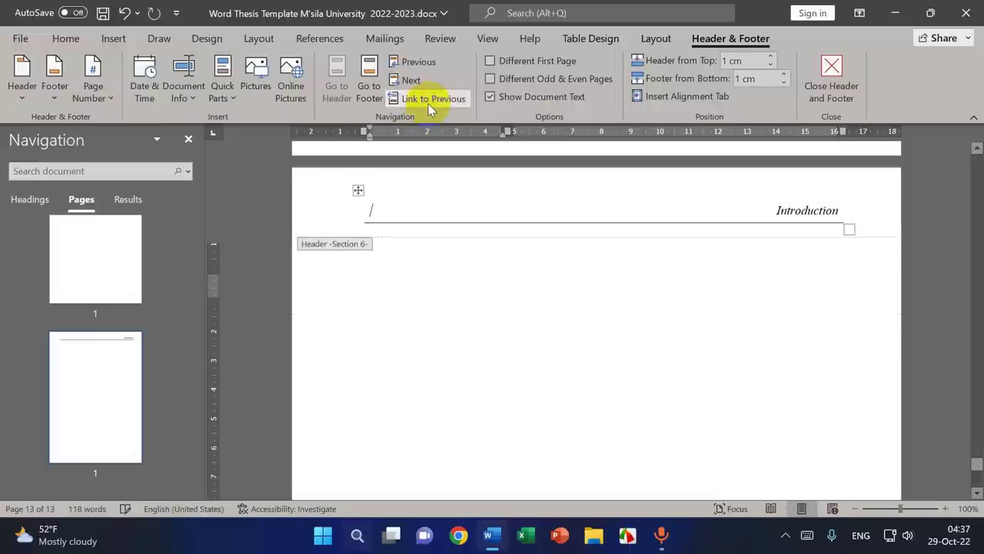
scroll(514, 322, "down", 10)
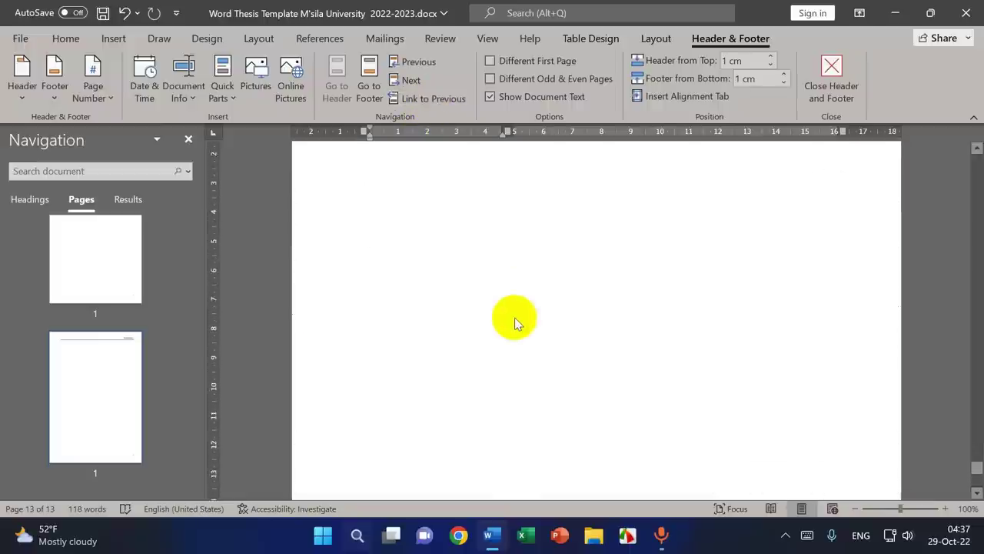
scroll(424, 446, "down", 1)
left_click(432, 443)
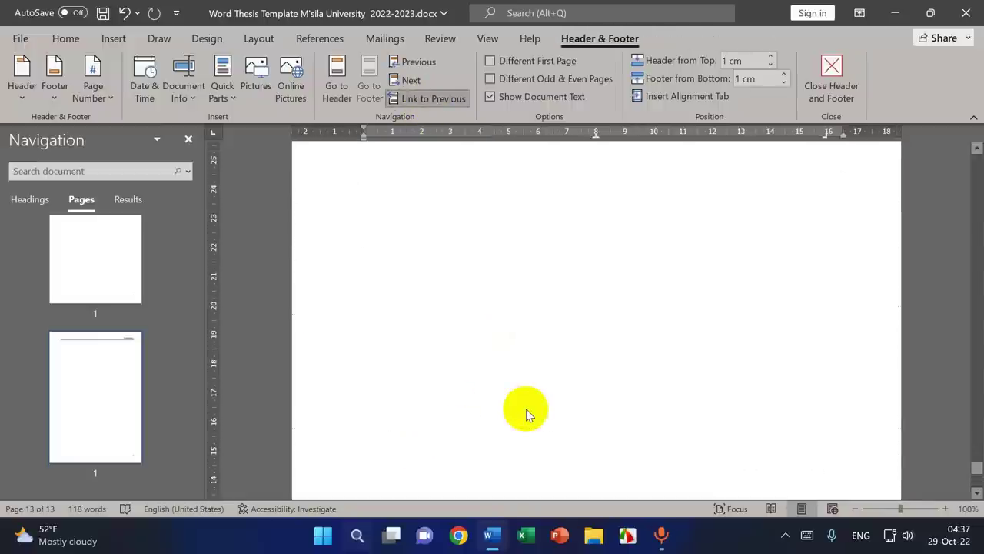
scroll(526, 408, "down", 3)
left_click(428, 99)
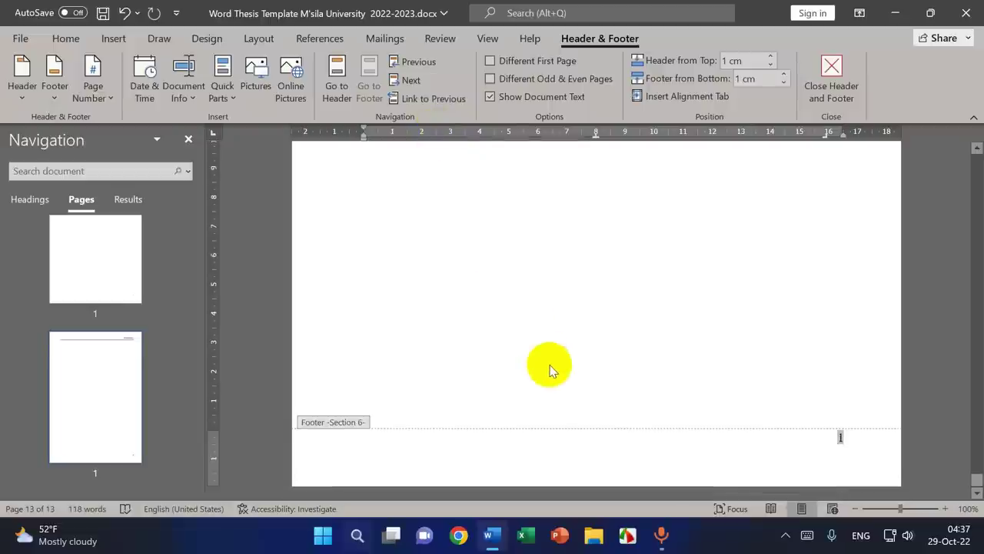
- Delete the page number from the Section 6 footer, and return to the body text of that page
left_click(834, 438)
double_click(835, 438)
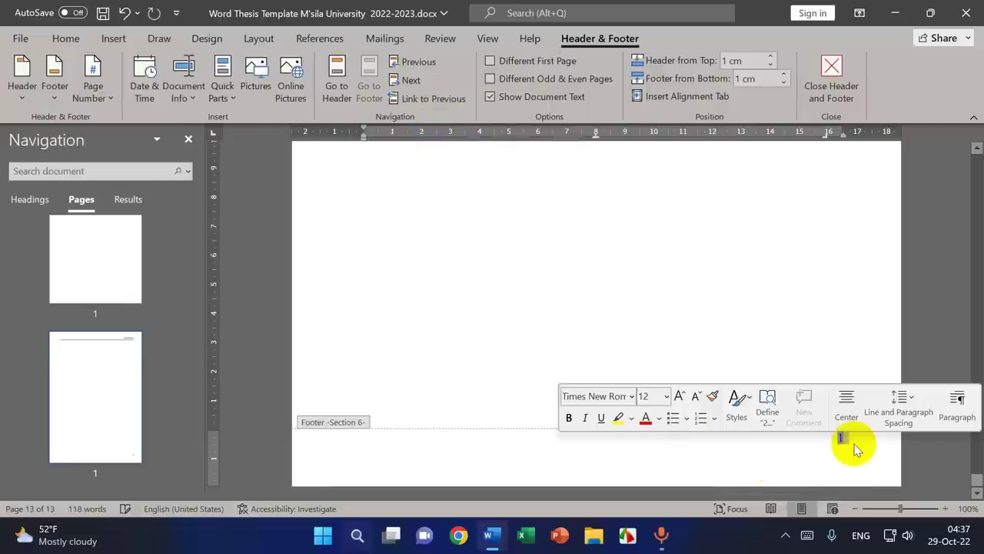
key("Delete")
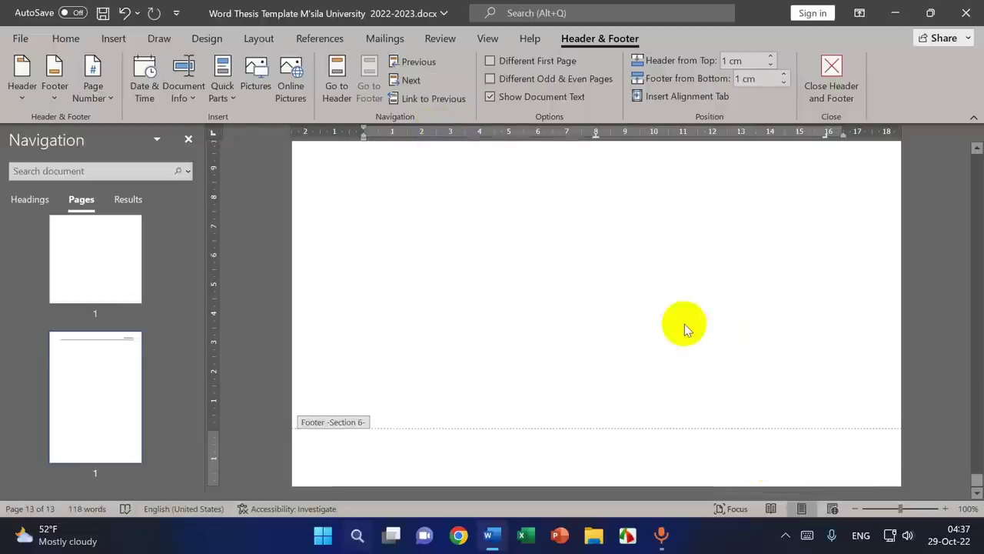
scroll(663, 310, "up", 10)
double_click(588, 321)
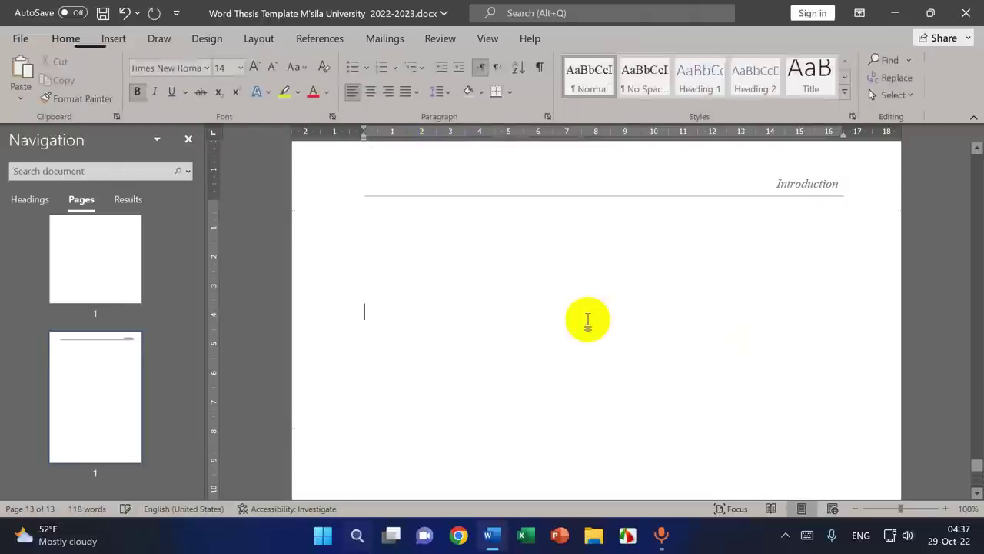
- Delete the "Introduction" header table from the Section 6 header and return to the body text
scroll(588, 321, "up", 4)
double_click(502, 371)
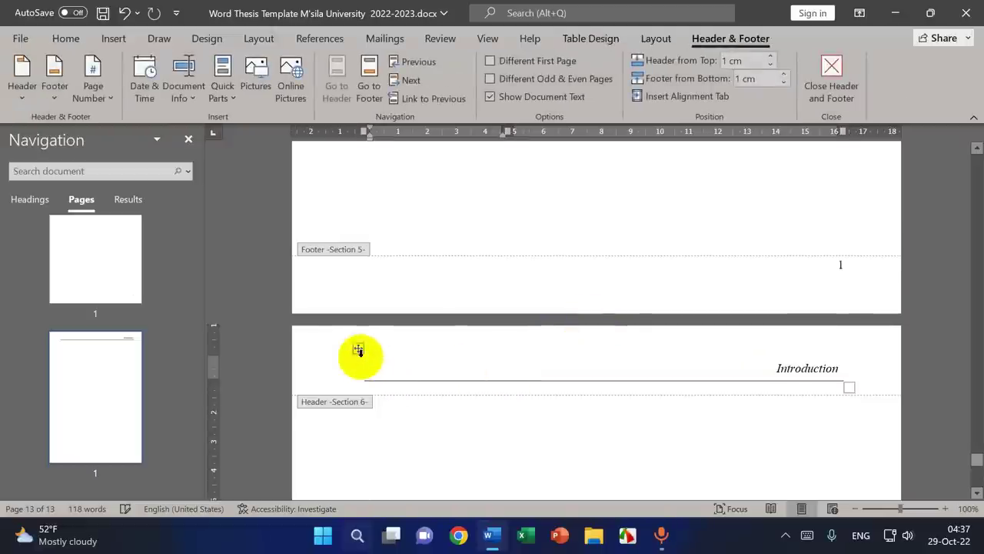
left_click(358, 350)
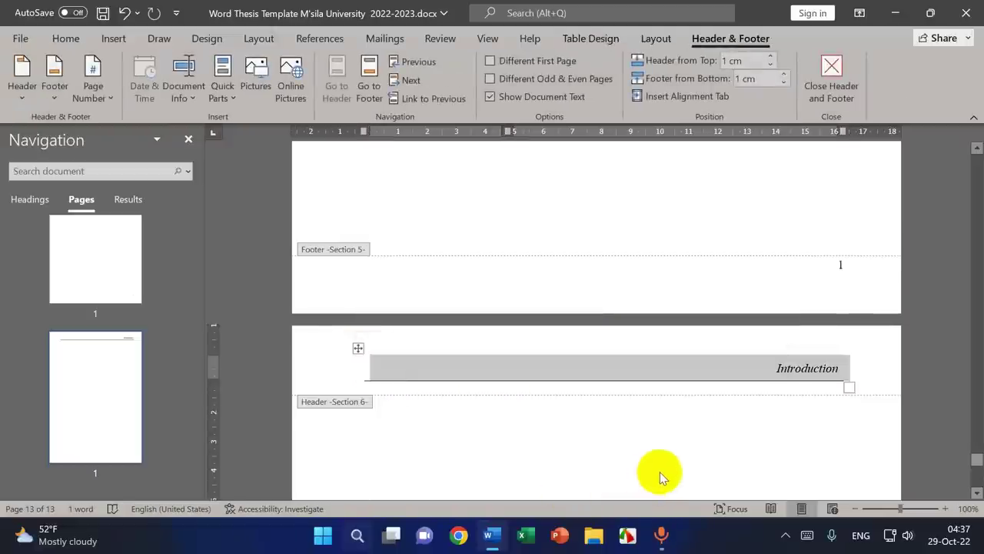
key("BackSpace")
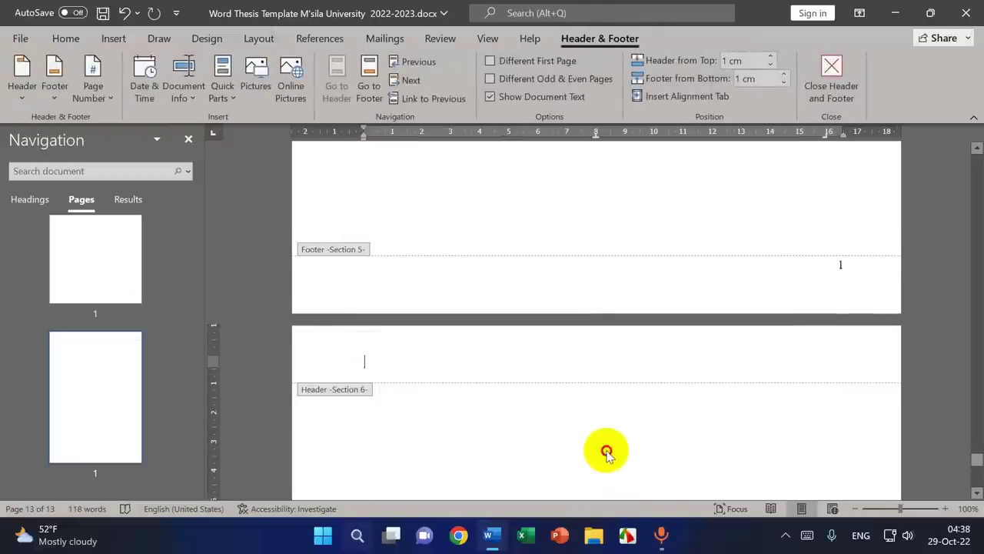
double_click(606, 450)
key("ctrl+z")
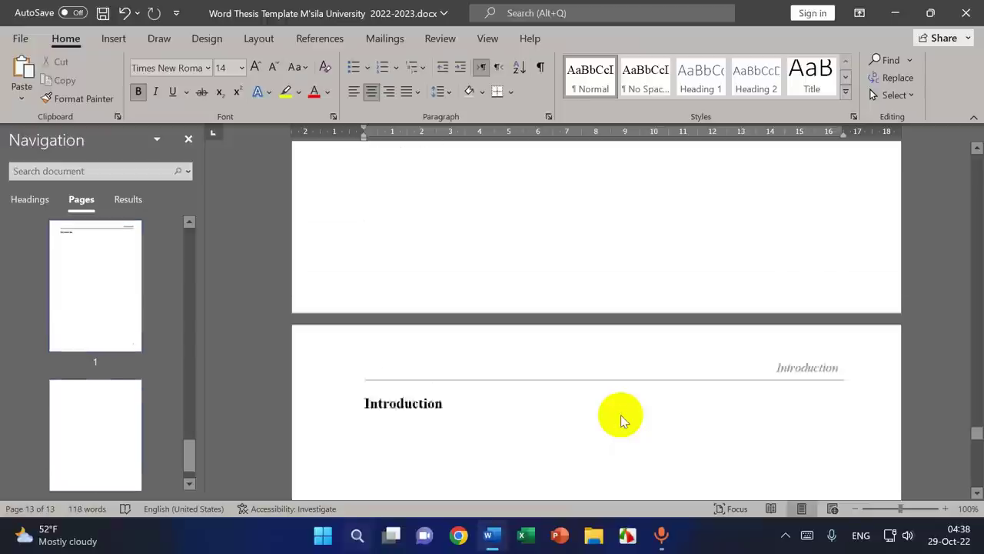
key("ctrl+z")
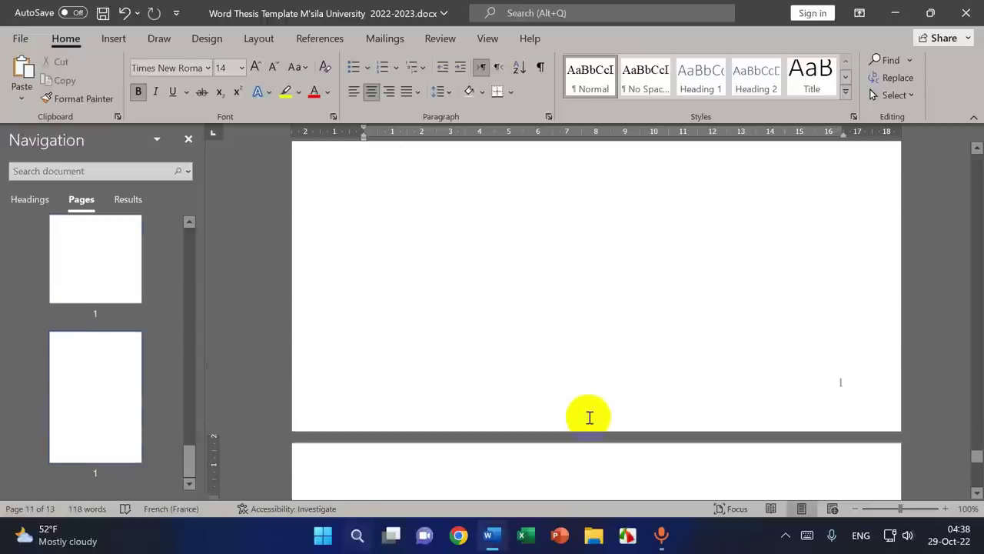
- Enter "Partie bibliographique" on the Section 6 page and begin a second line with "Chapitre I : "
left_click(607, 282)
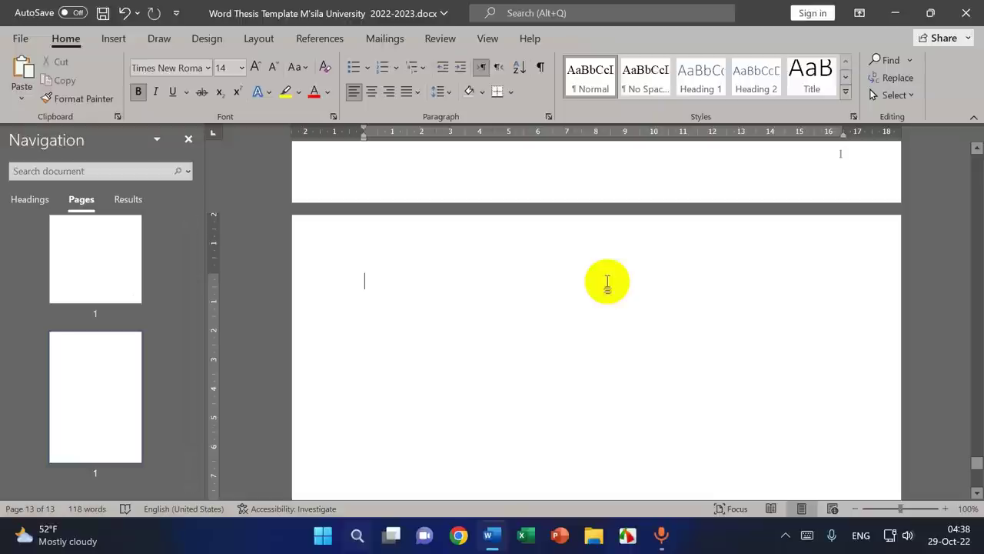
type("Par")
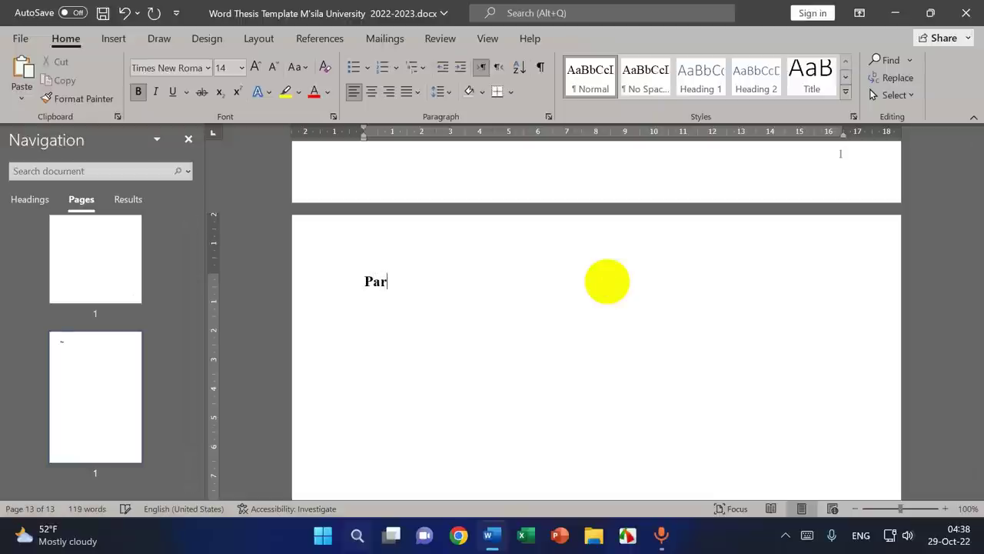
type("tie biblio")
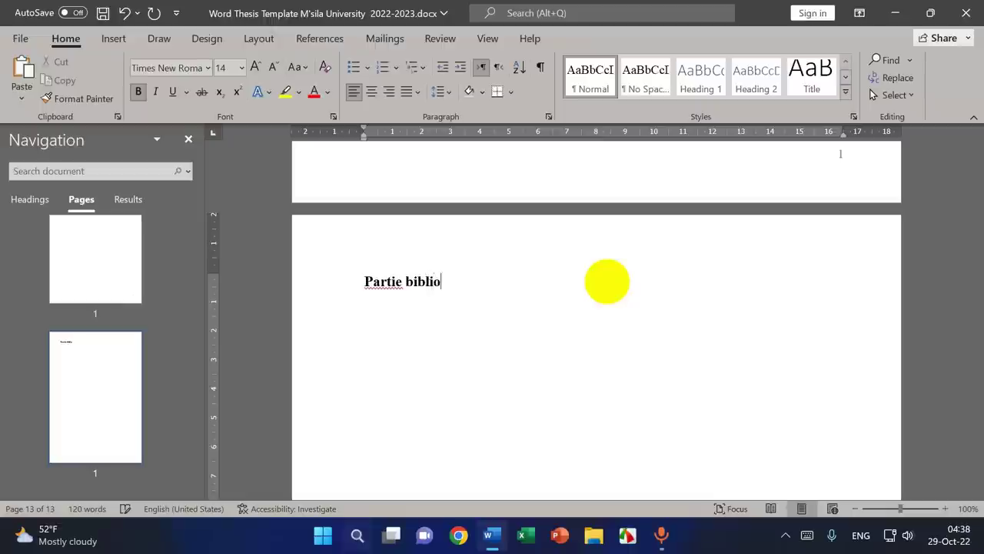
type("graphique")
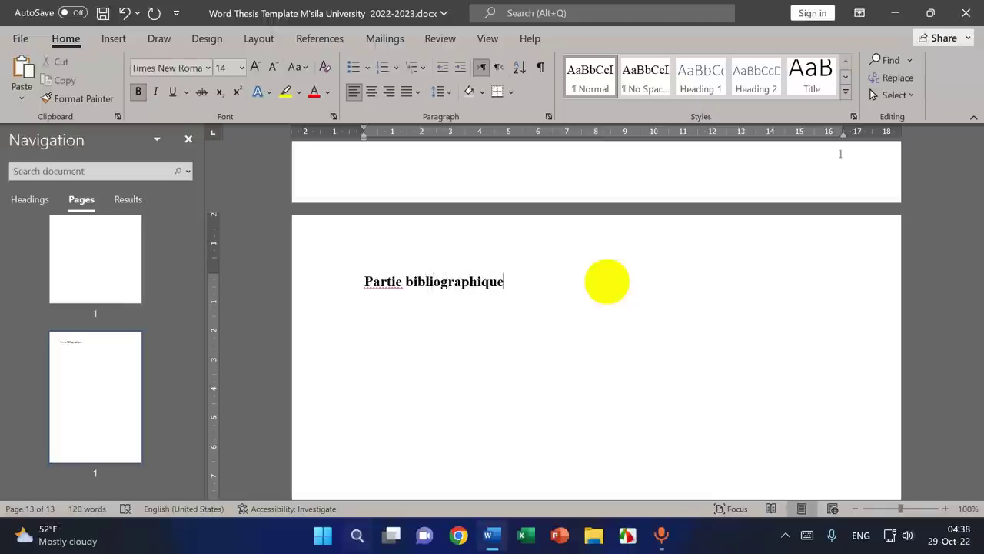
key("Return")
type("Ch")
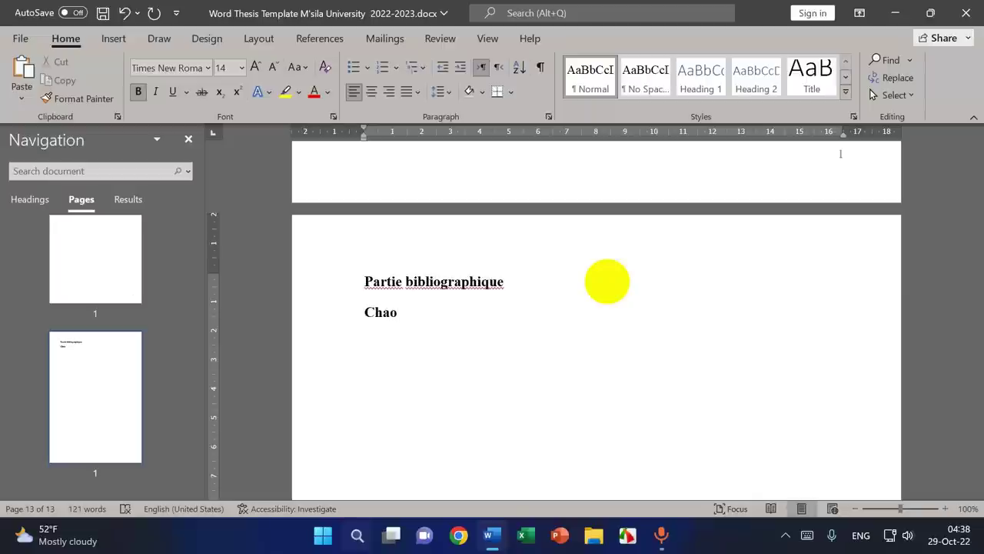
type("apitre I")
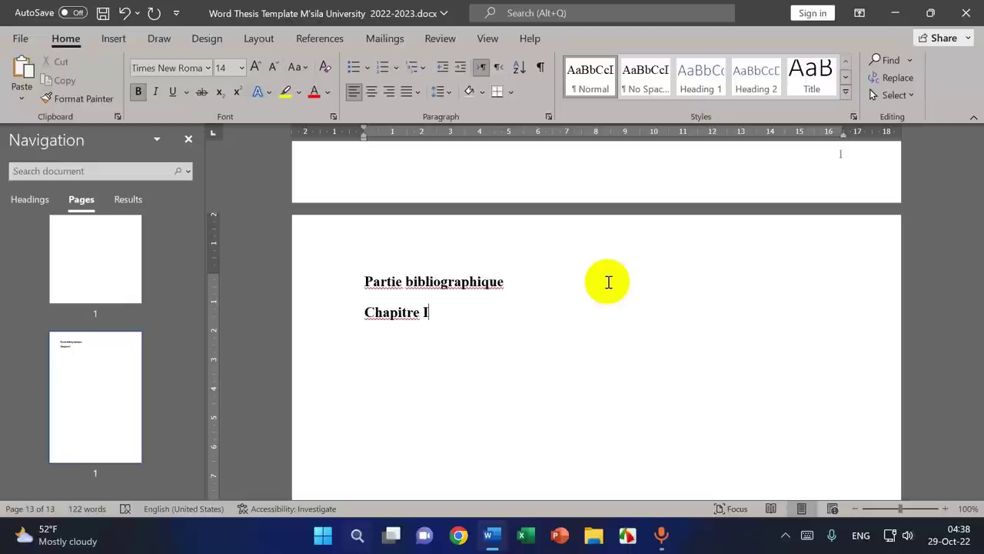
type(" :")
key("shift+F10")
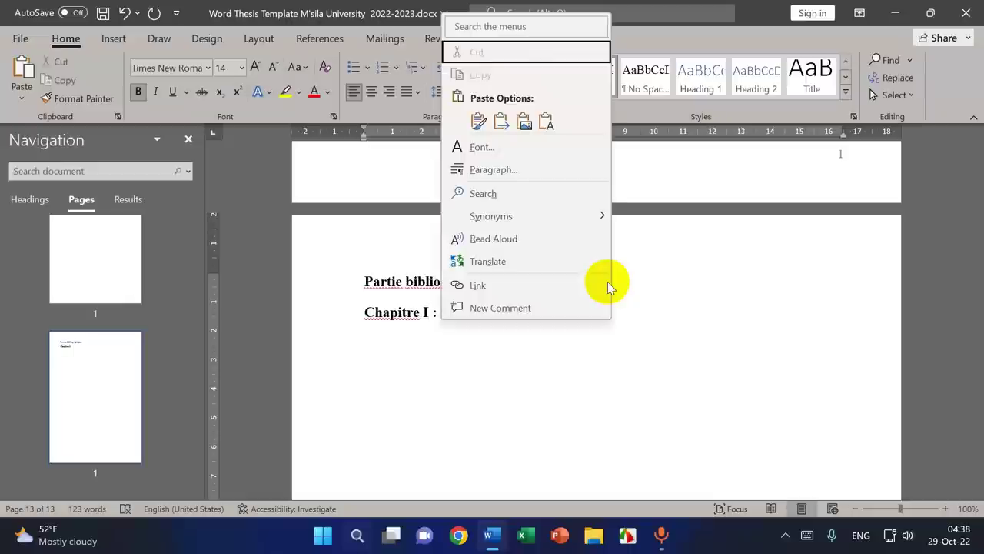
left_click(482, 347)
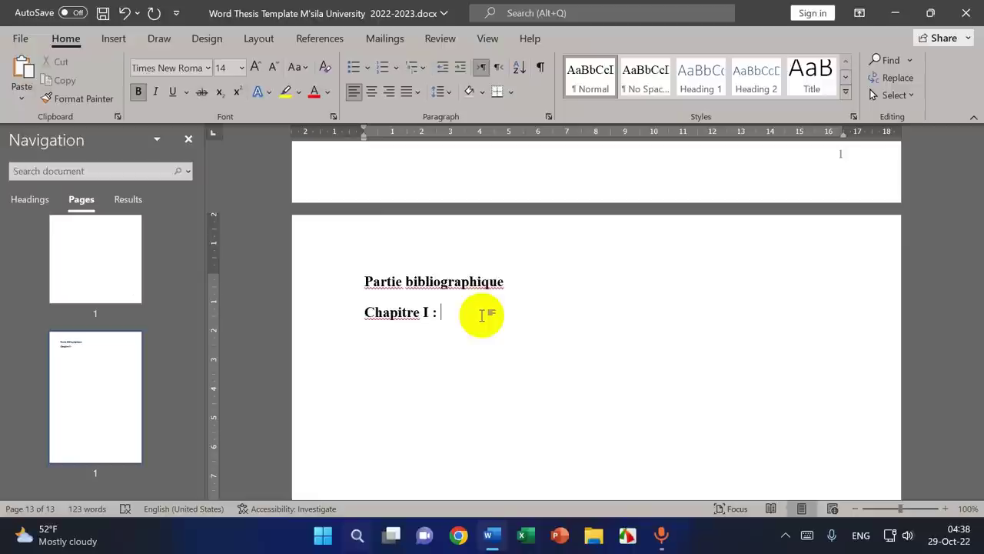
- Switch the input language to French and complete the chapter line with "généralités sur la vitamine D"
key("alt+shift")
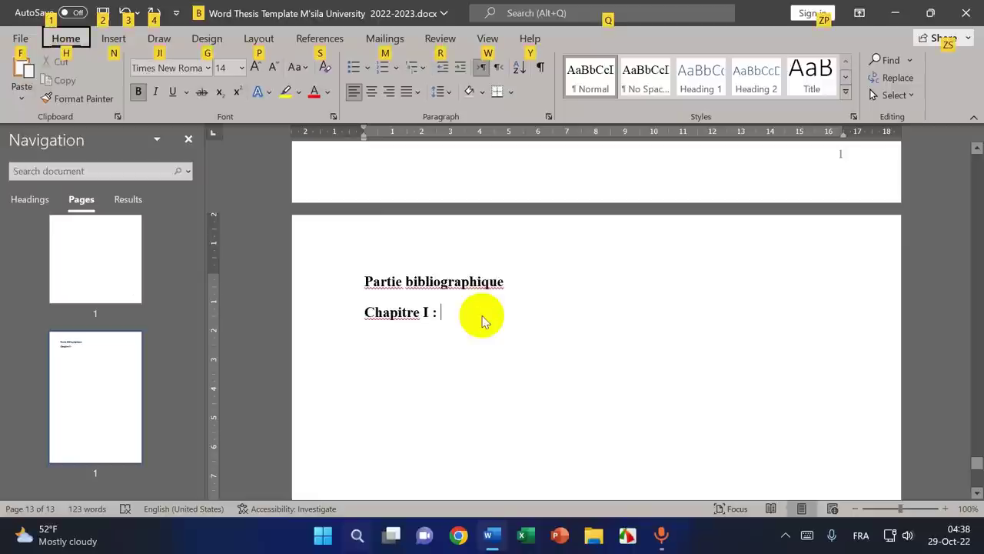
key("g")
key("Escape")
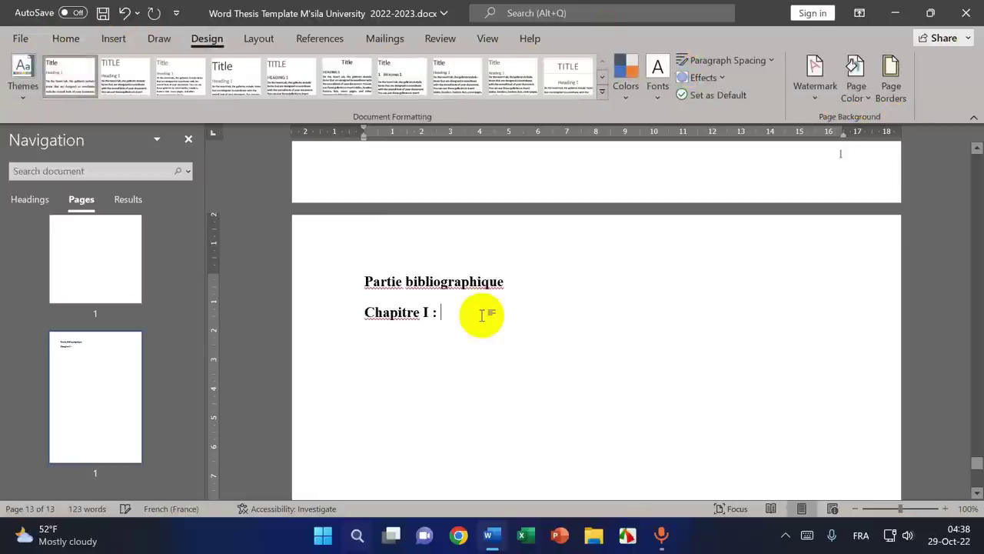
type("générq")
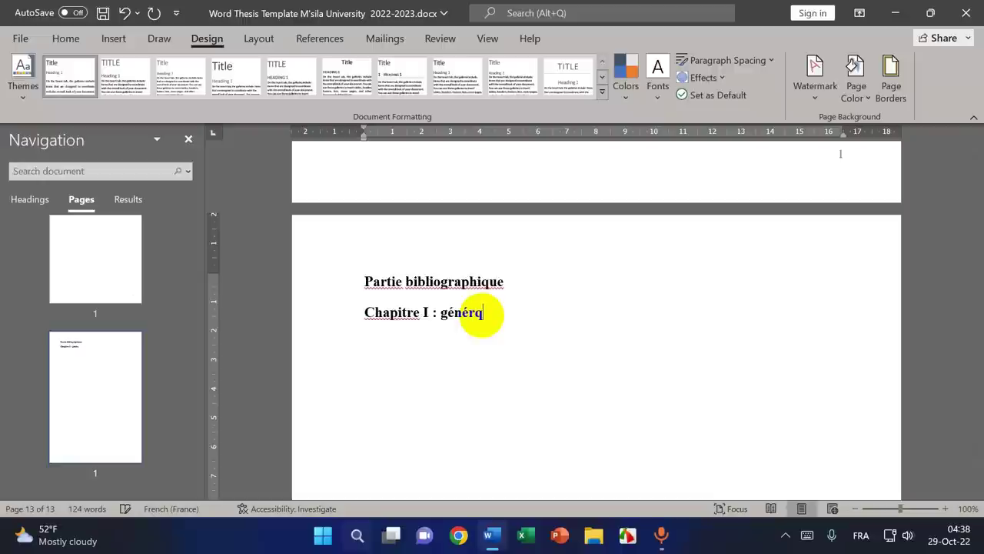
key("BackSpace")
type("alités sue")
type("lq ")
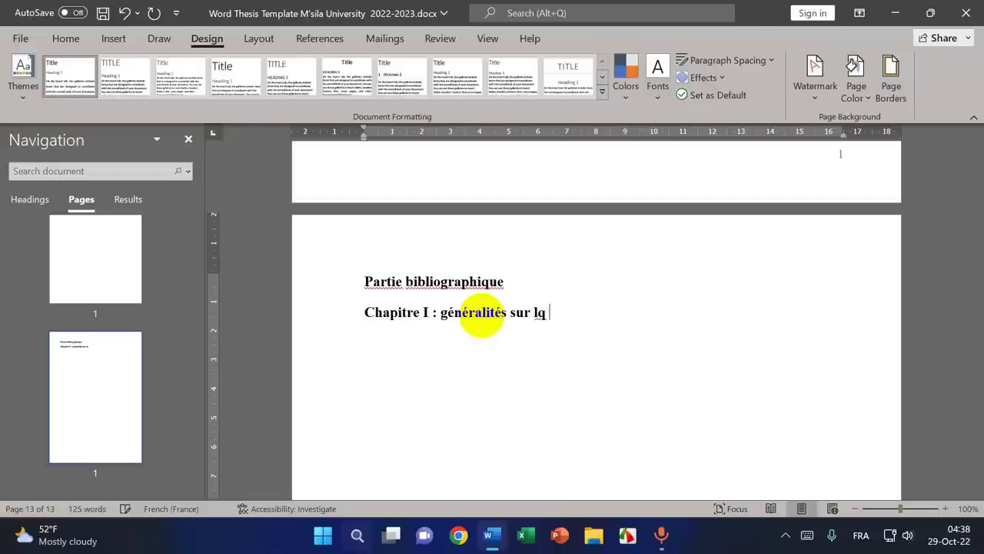
type("vitq")
key("BackSpace")
key("BackSpace")
key("BackSpace")
key("BackSpace")
type("a vitam")
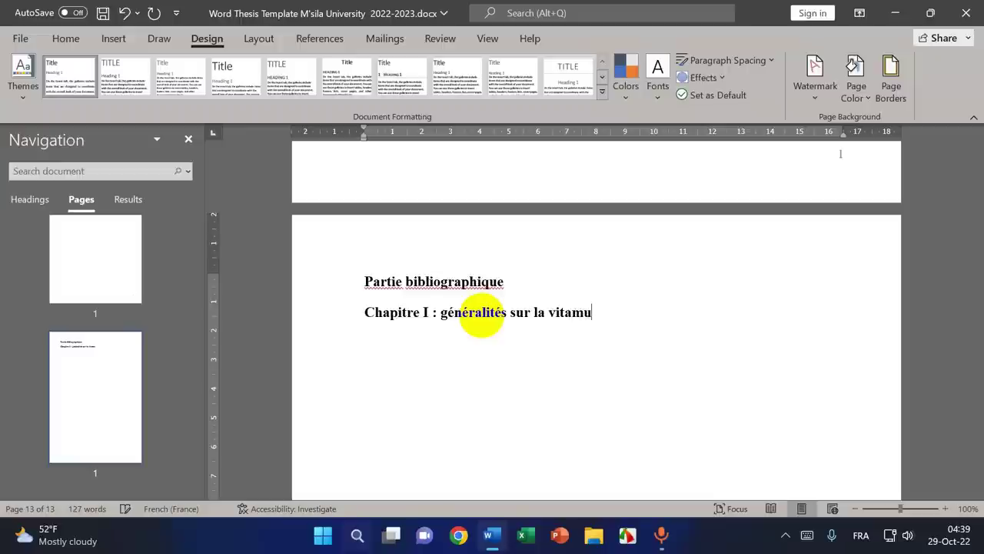
type("ine D")
- Set both title lines, "Partie bibliographique" and the chapter title, to font size 36 and center them
double_click(375, 282)
left_click_drag(366, 280, 652, 309)
left_click(112, 39)
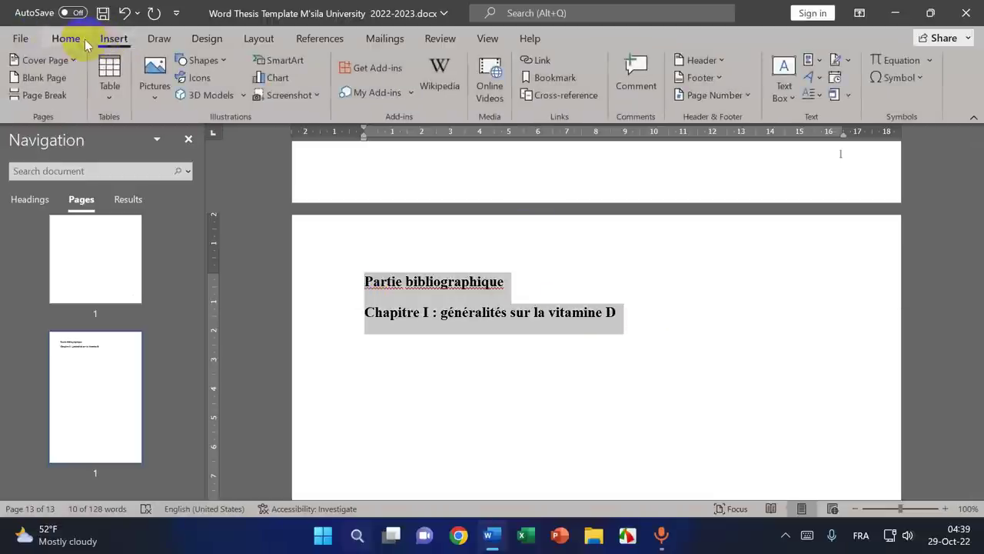
left_click(77, 40)
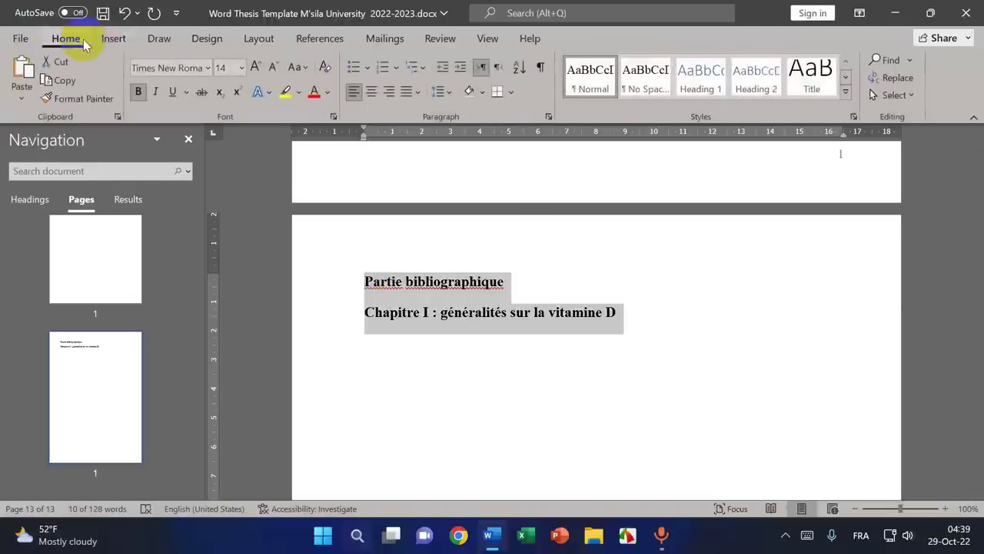
left_click(242, 68)
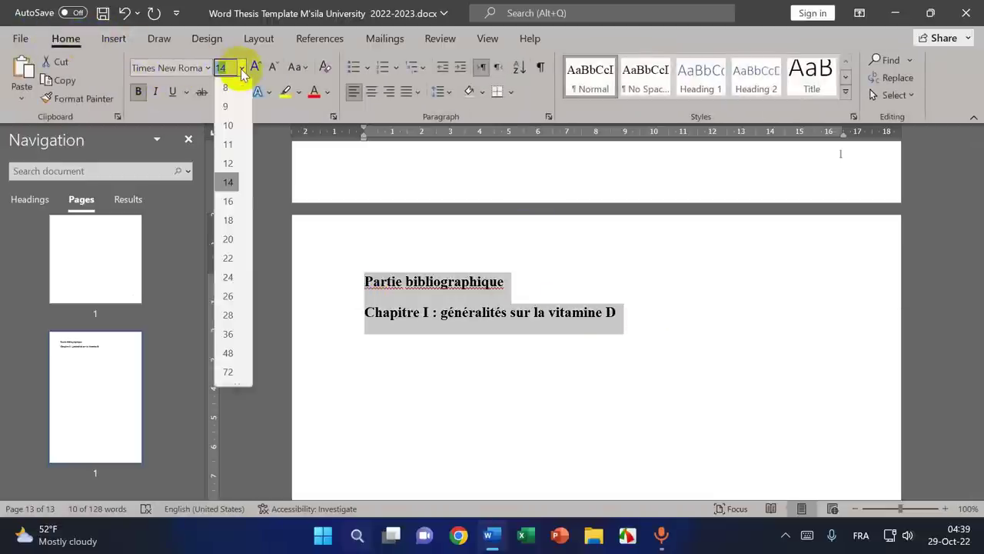
left_click(227, 334)
left_click(373, 92)
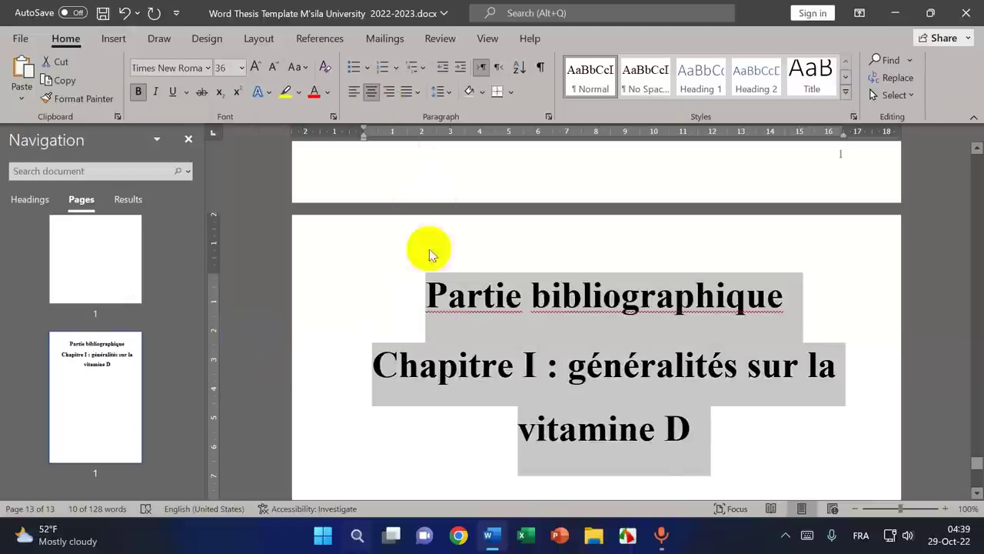
- Add blank lines above "Partie bibliographique" to move the title block to about the middle of the page
left_click(423, 306)
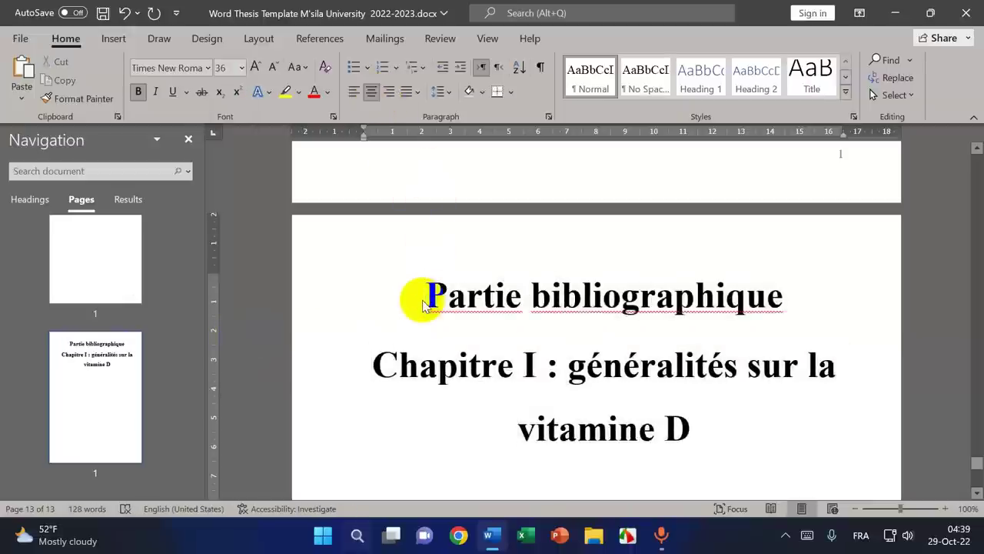
key("Return")
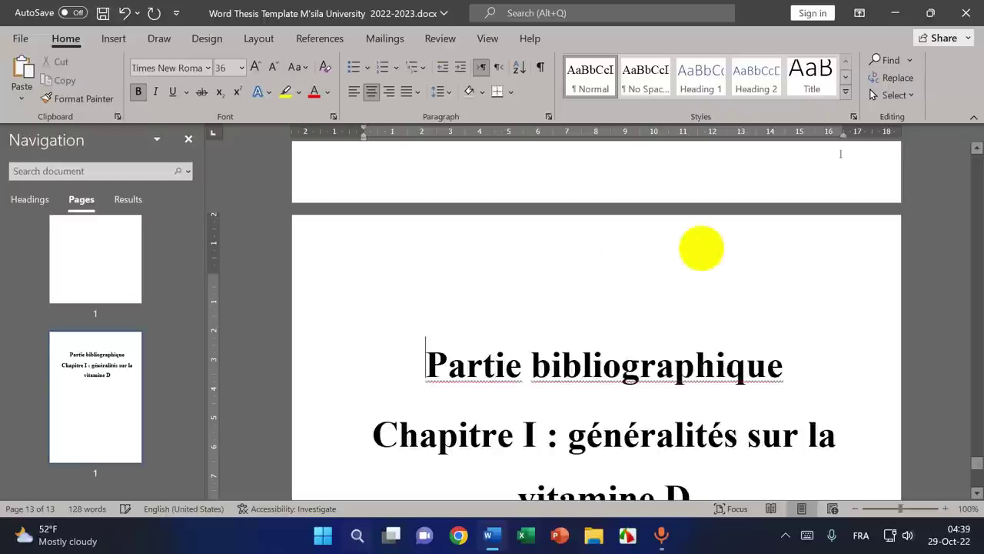
key("Return")
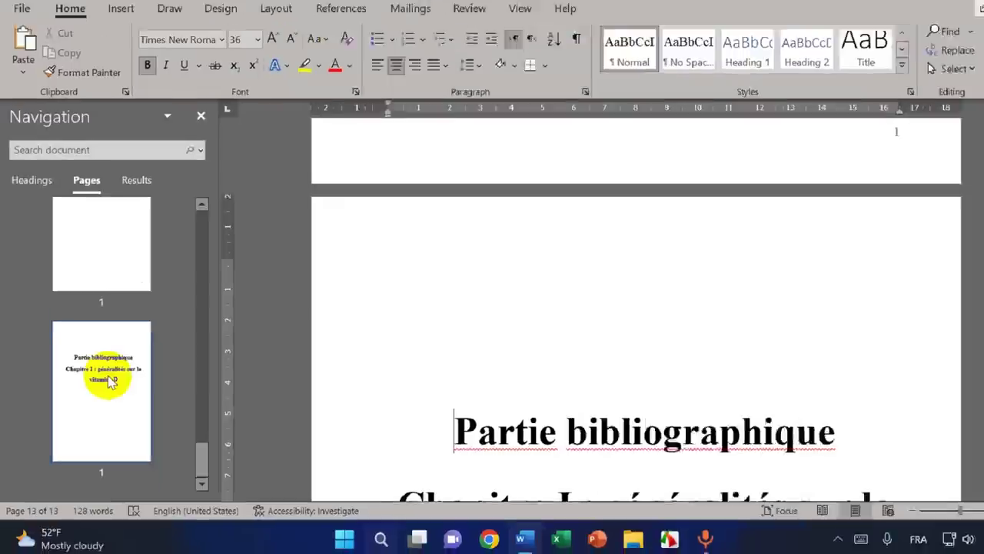
key("Return")
key("Return")
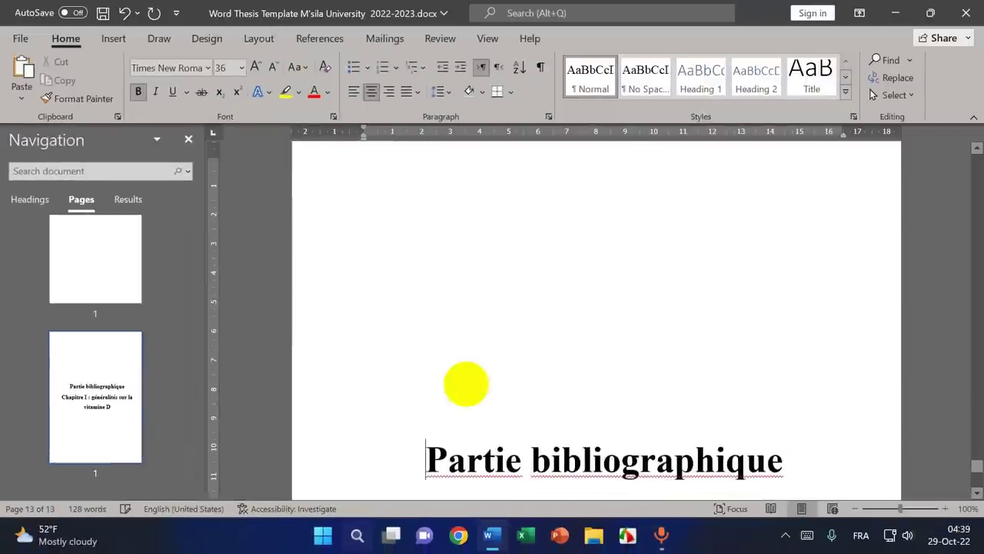
scroll(466, 384, "down", 1)
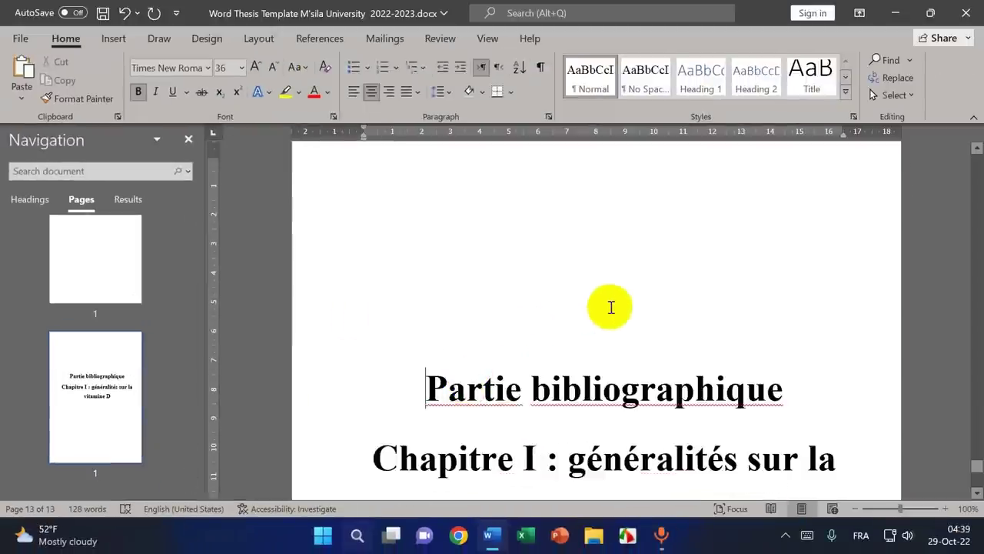
scroll(639, 292, "down", 3)
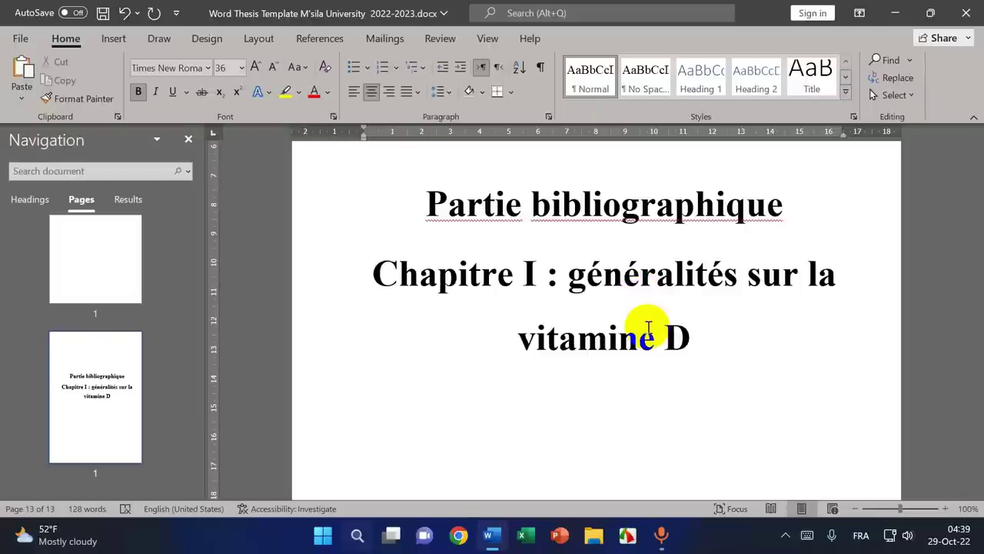
scroll(615, 365, "down", 5)
scroll(627, 355, "up", 3)
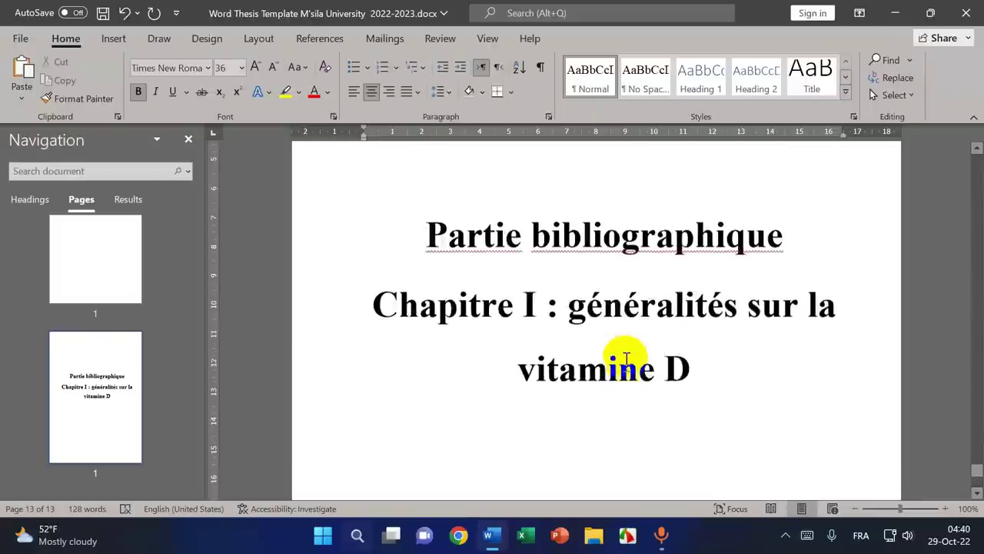
- Insert a Next Page section break on the empty line below the "Chapitre I" title
scroll(622, 366, "down", 2)
left_click(538, 292)
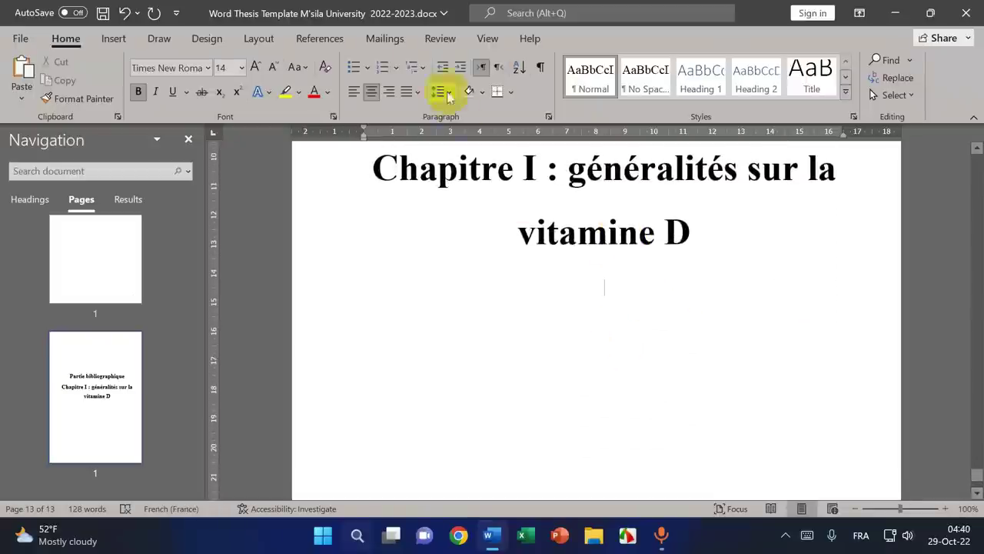
left_click(132, 39)
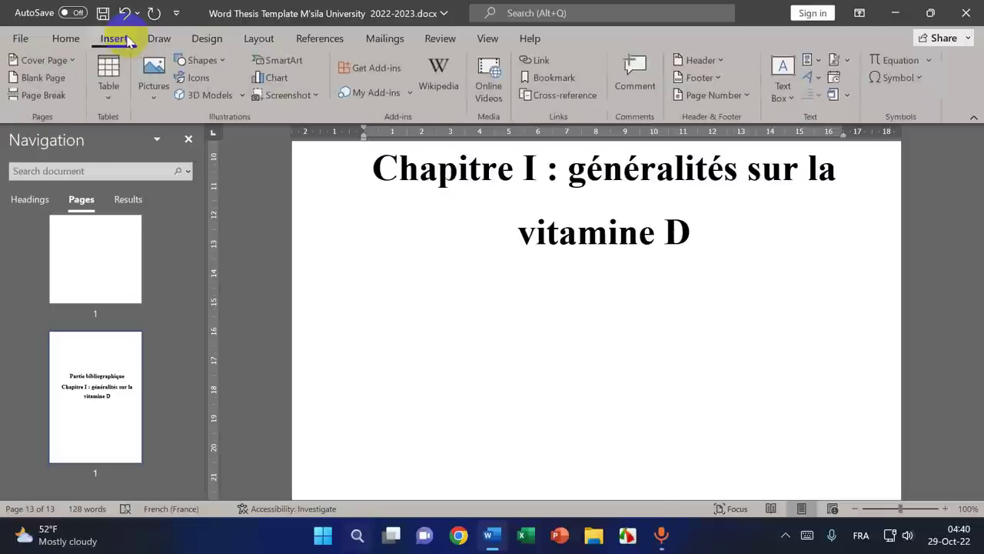
left_click(265, 40)
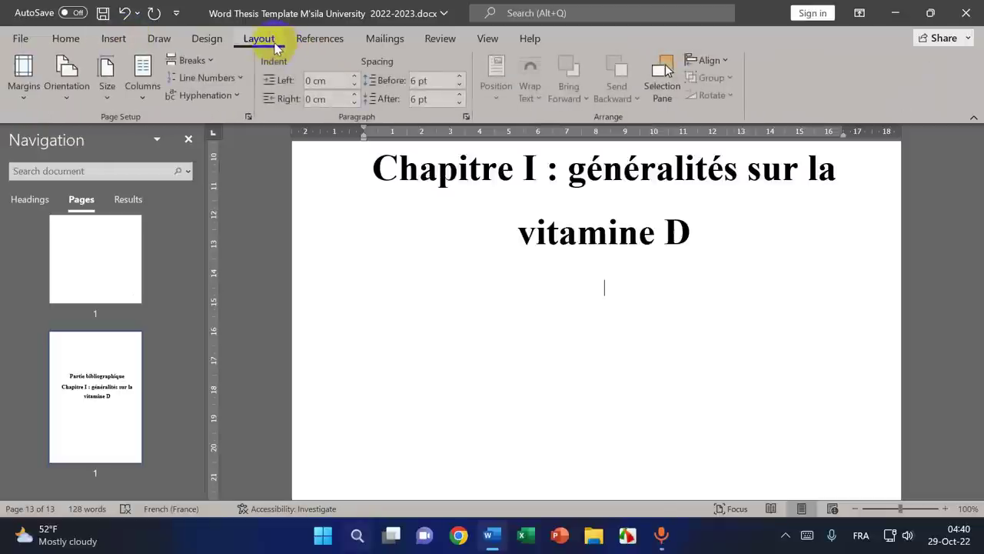
left_click(192, 60)
left_click(231, 299)
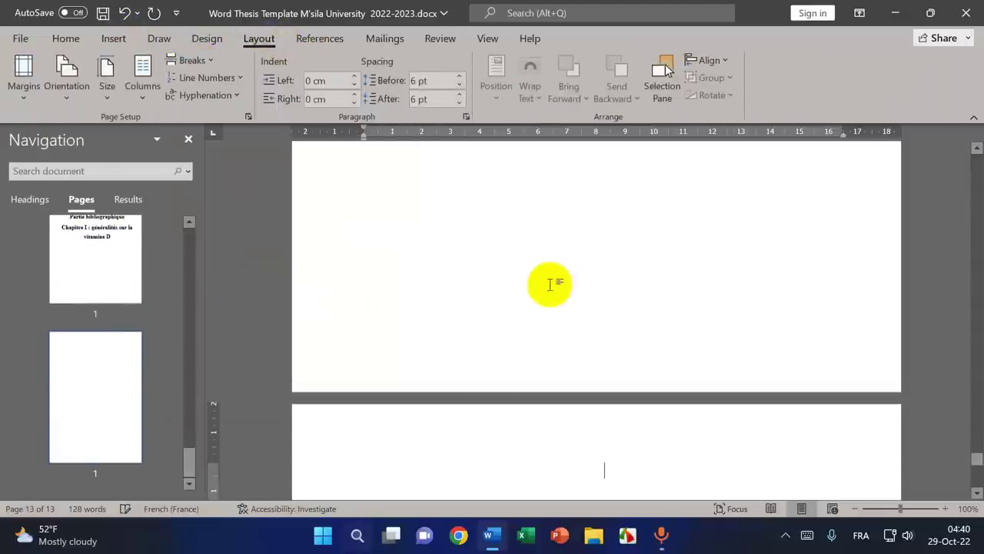
- Unlink both the header and the footer of Section 7, after the chapter title page, from the previous section
scroll(563, 319, "down", 10)
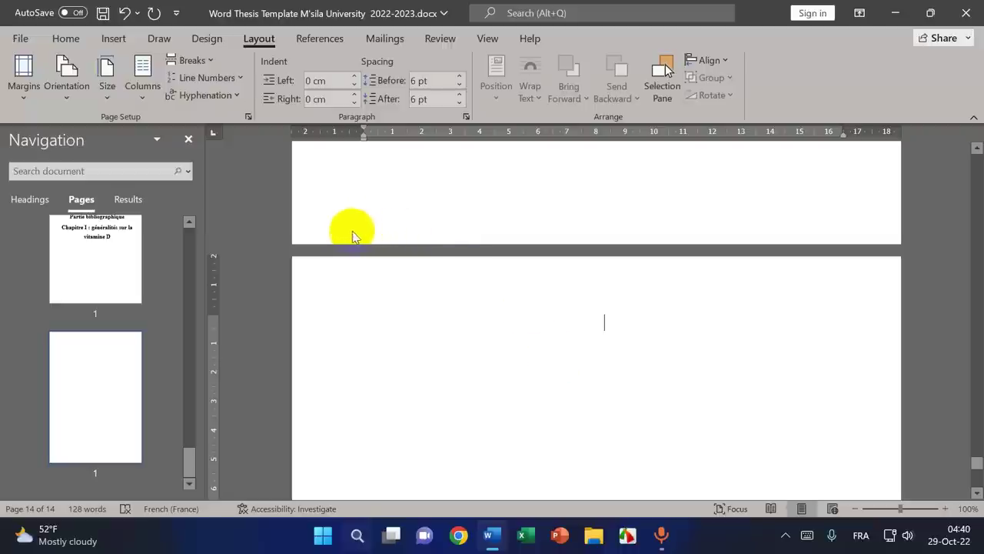
double_click(328, 280)
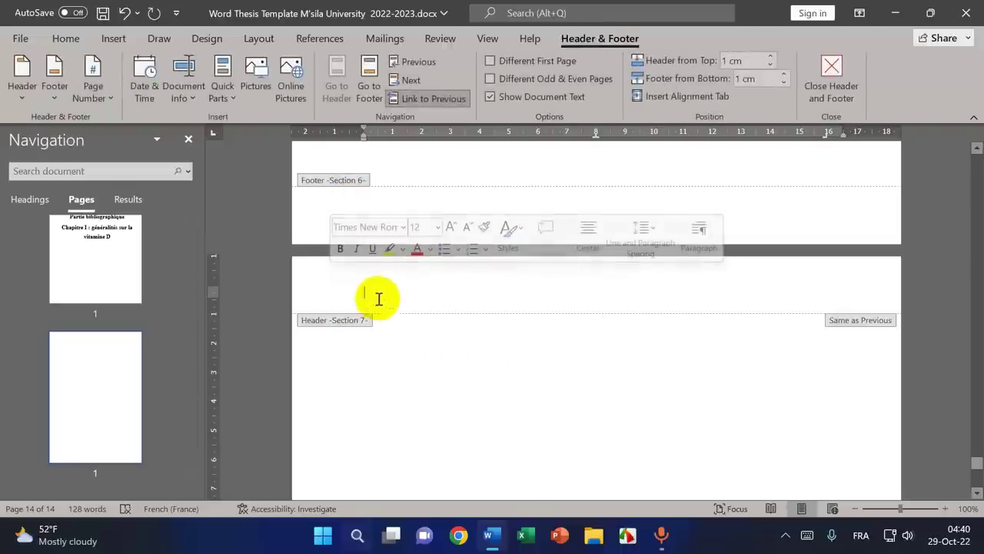
left_click(431, 97)
scroll(522, 326, "down", 5)
scroll(522, 326, "down", 3)
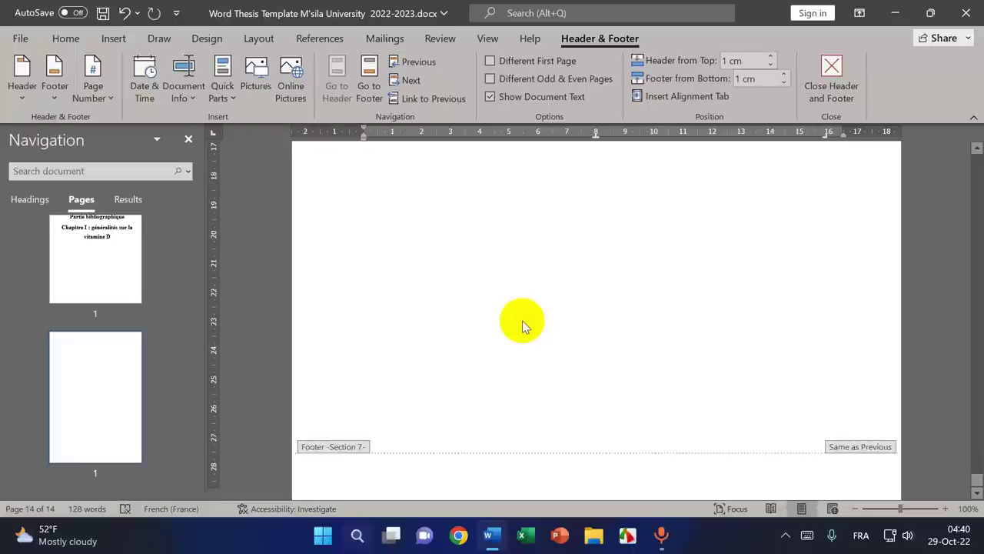
left_click(419, 452)
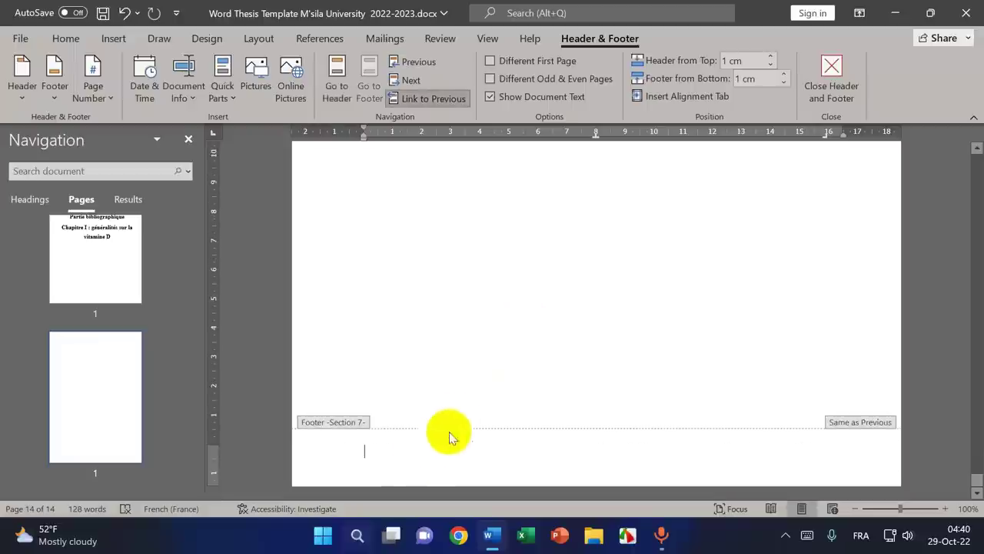
left_click(407, 97)
scroll(473, 278, "up", 8)
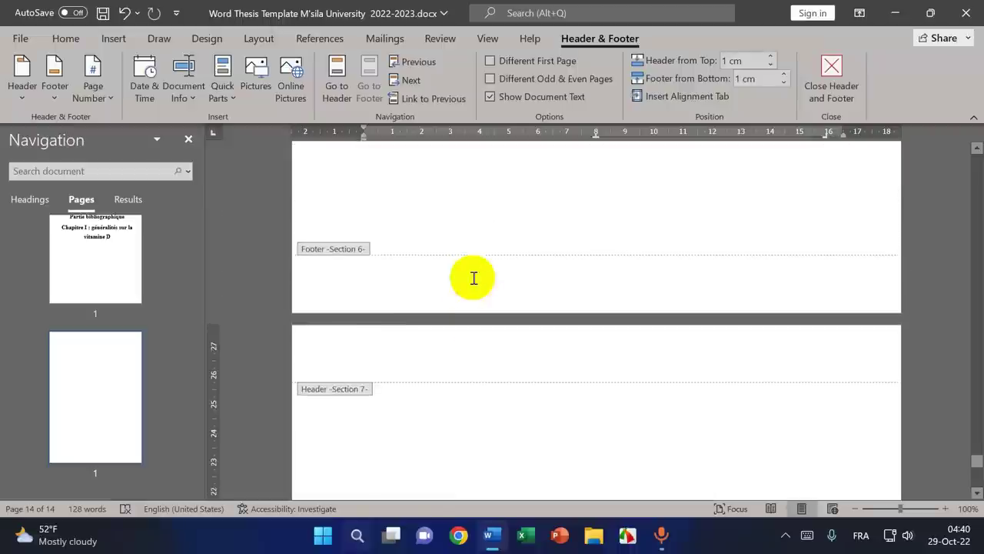
- Return to the body text of the Section 7 page and left-align its empty first paragraph
left_click(375, 361)
double_click(382, 400)
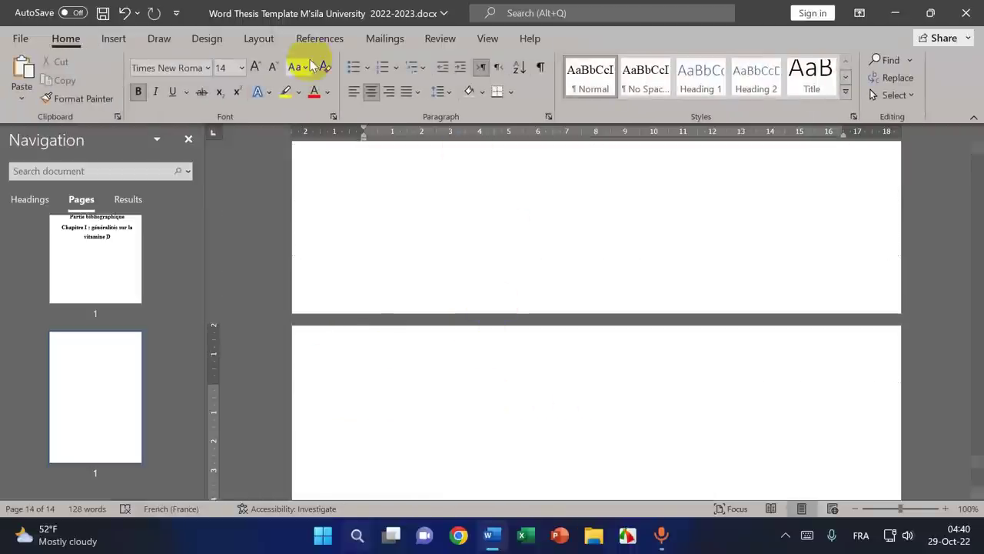
left_click(354, 91)
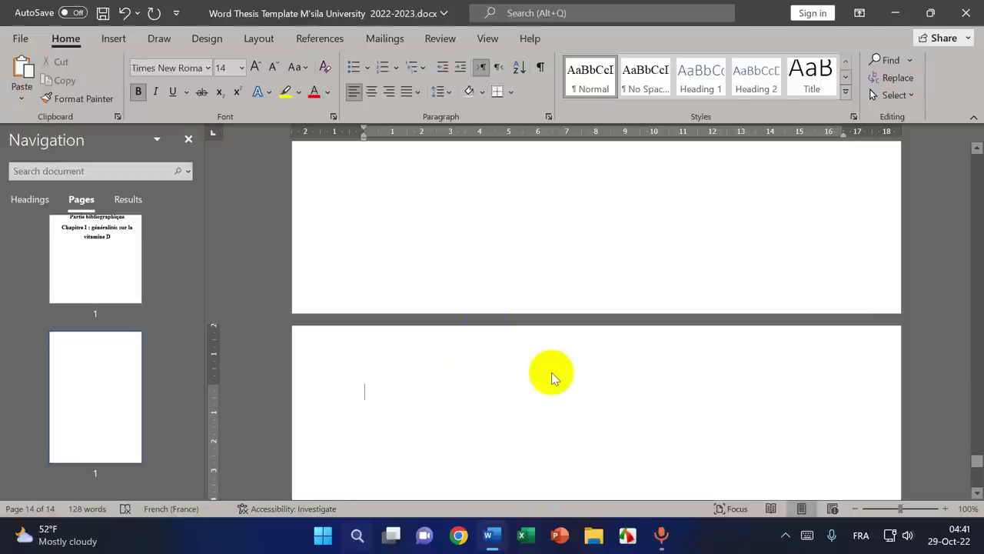
- Copy the header table from the Introduction section and paste it into the Section 7 header
scroll(552, 375, "up", 10)
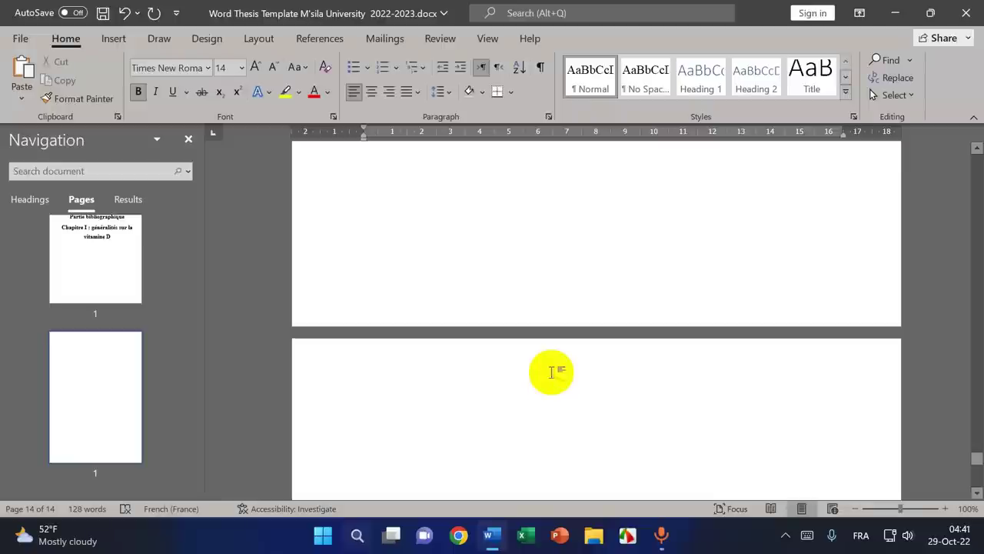
scroll(552, 375, "up", 10)
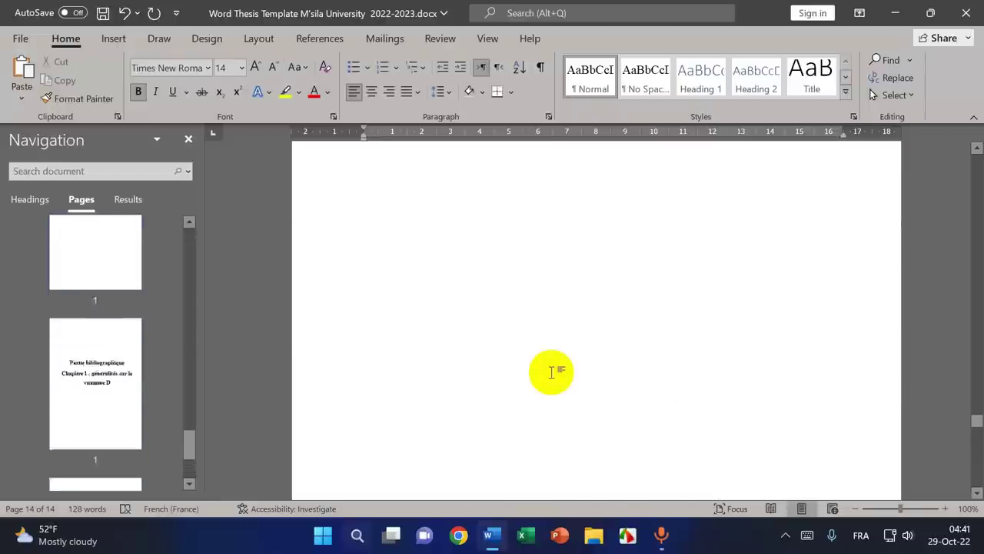
double_click(498, 386)
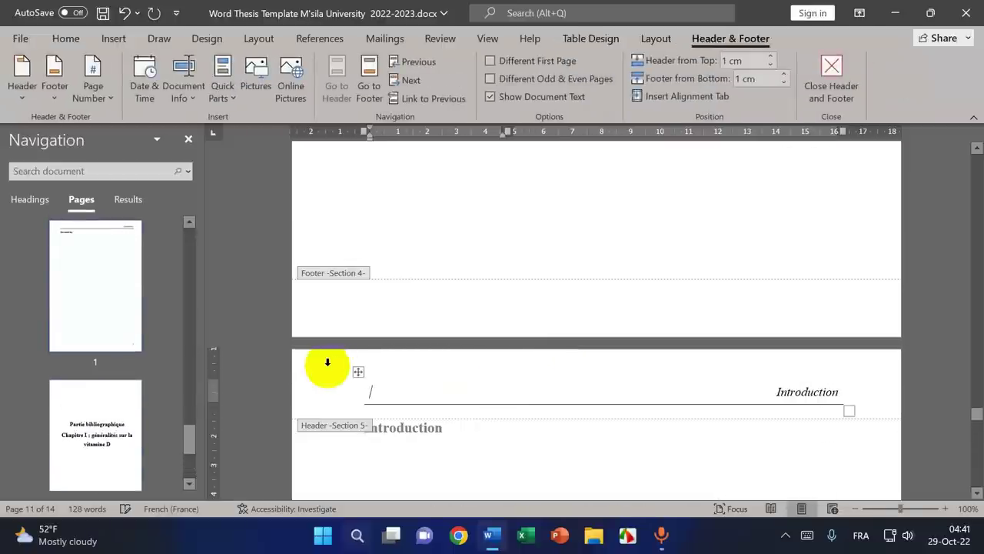
left_click(357, 372)
key("super+c")
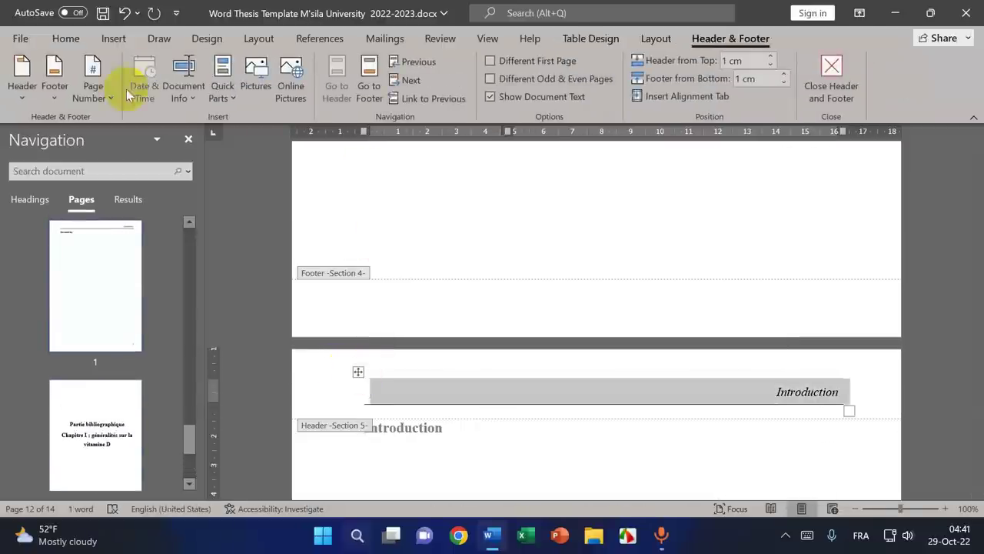
left_click(66, 37)
scroll(488, 274, "down", 10)
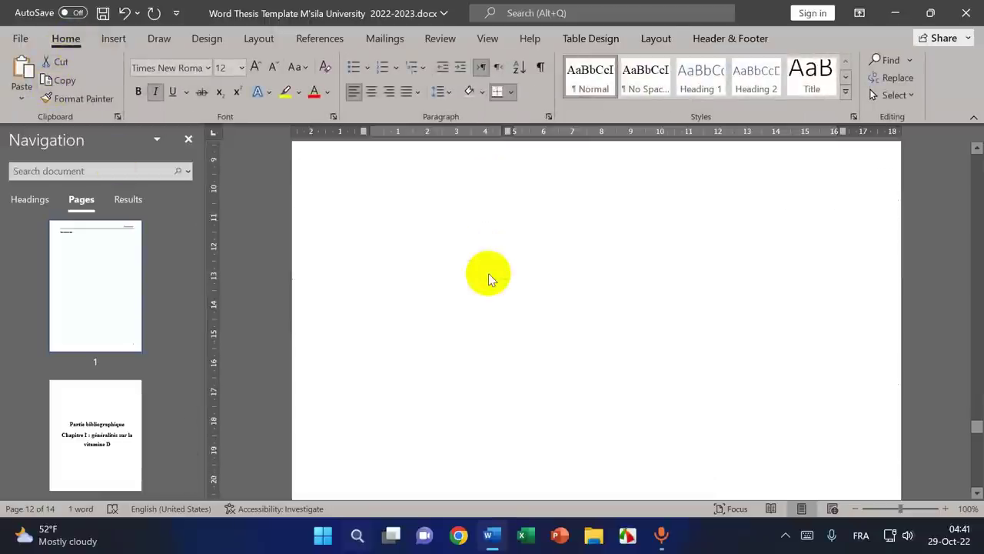
scroll(485, 292, "down", 3)
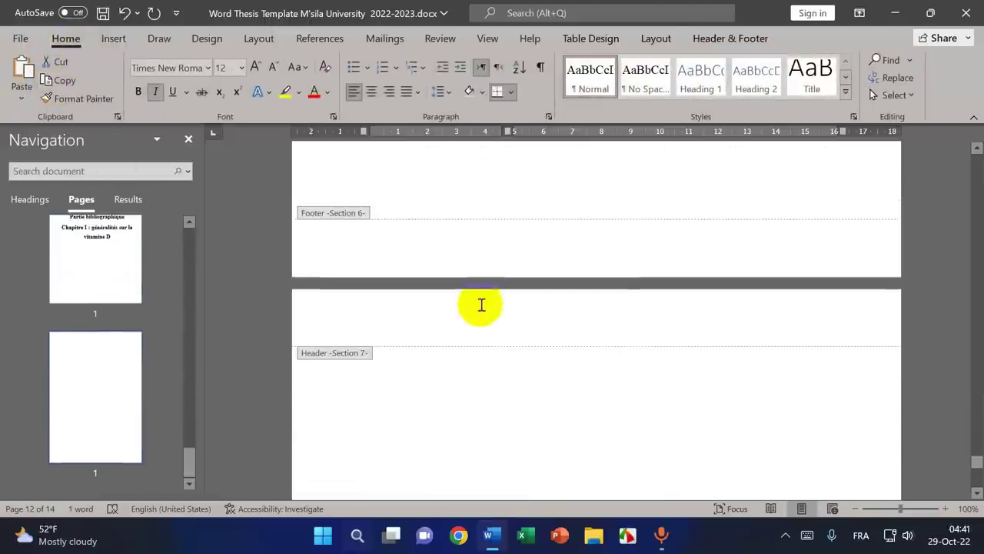
left_click(410, 338)
left_click(23, 71)
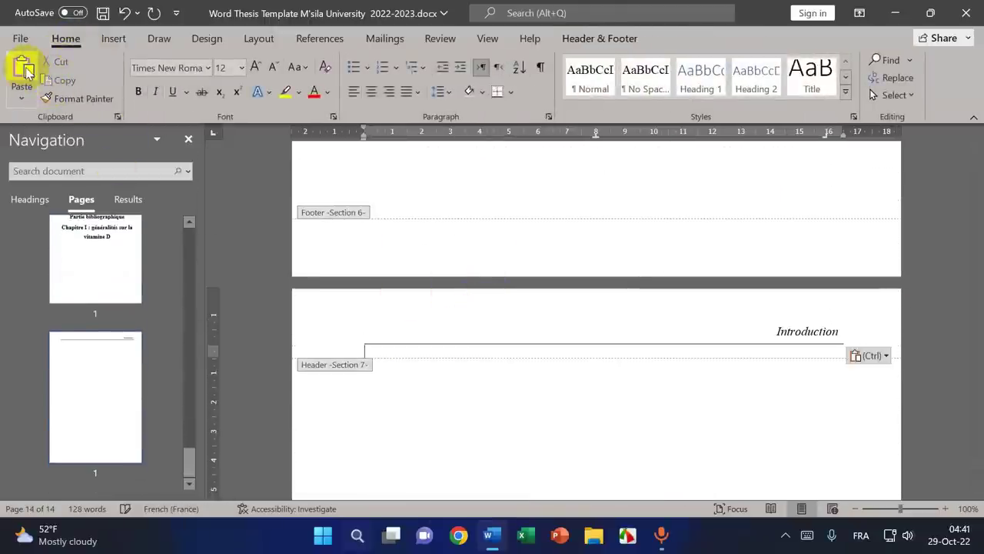
- Copy the title "Chapitre I : généralités sur la vitamine D" from the chapter title page
double_click(795, 330)
scroll(512, 443, "up", 2)
scroll(510, 441, "up", 3)
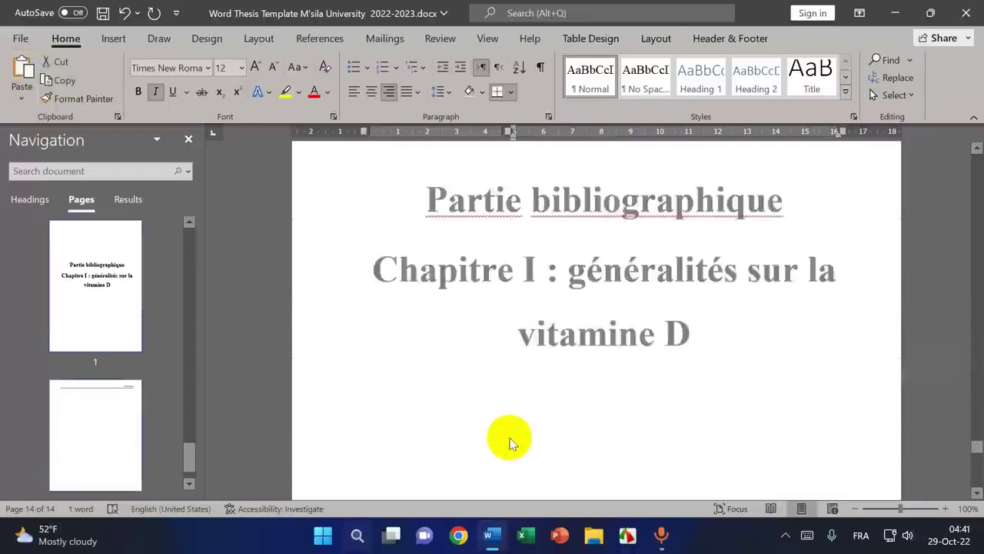
scroll(571, 377, "down", 3)
double_click(515, 356)
double_click(510, 280)
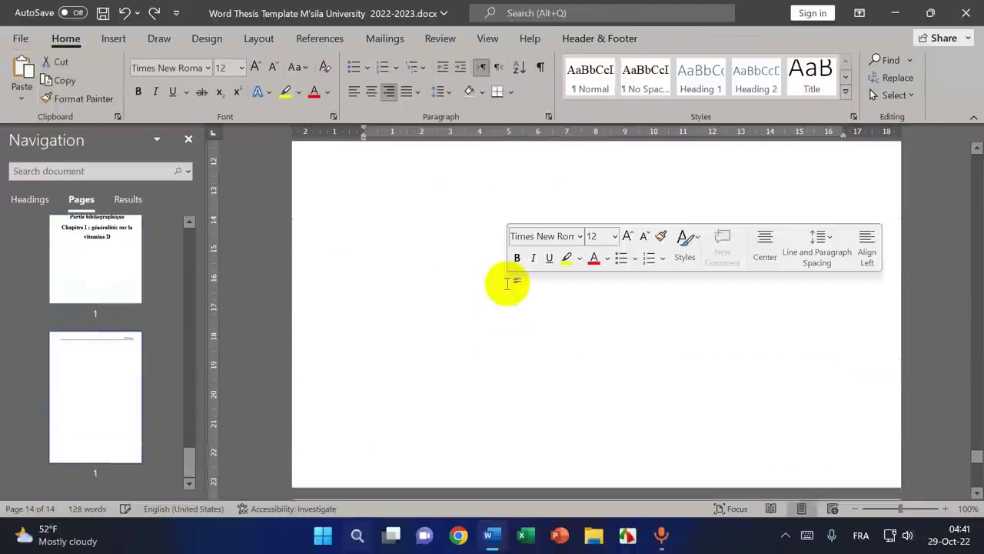
scroll(534, 354, "up", 5)
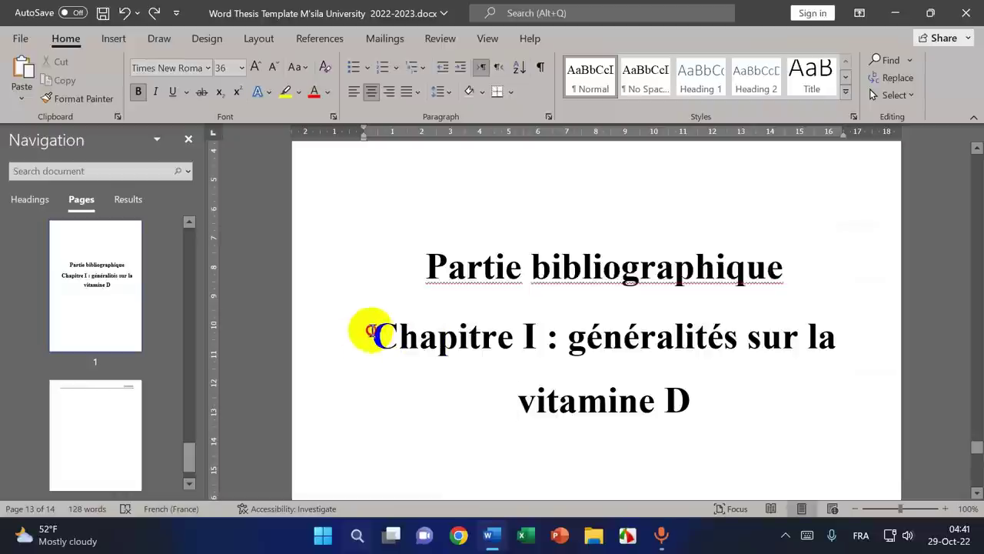
left_click_drag(369, 330, 688, 408)
right_click(632, 408)
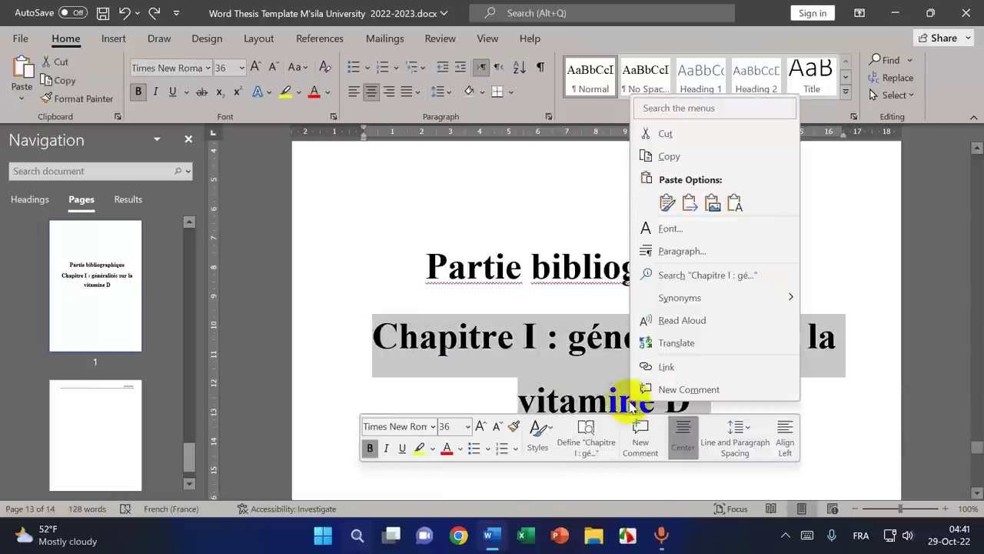
left_click(660, 156)
- Replace "Introduction" in the Section 7 header with the copied chapter title, pasted as text only
scroll(575, 341, "down", 10)
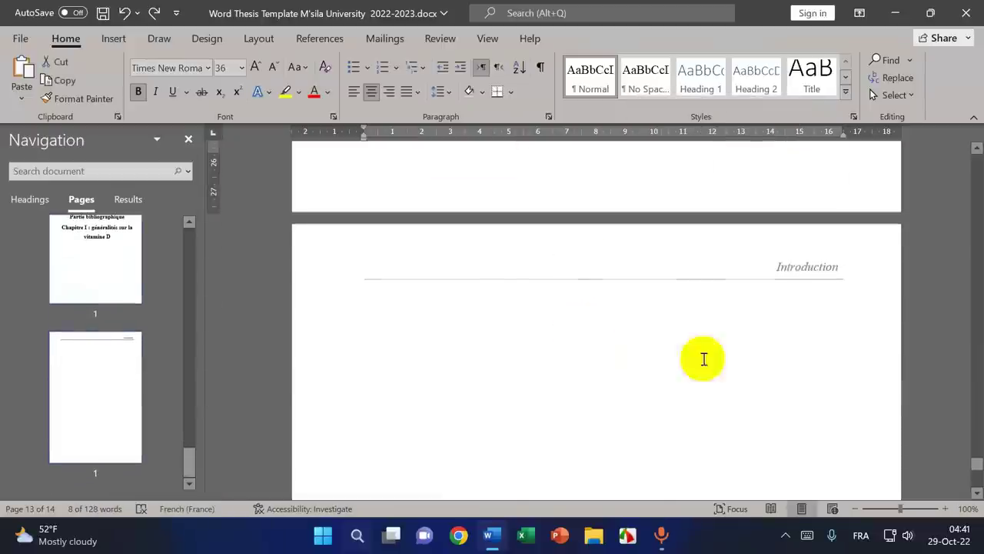
double_click(805, 265)
double_click(812, 266)
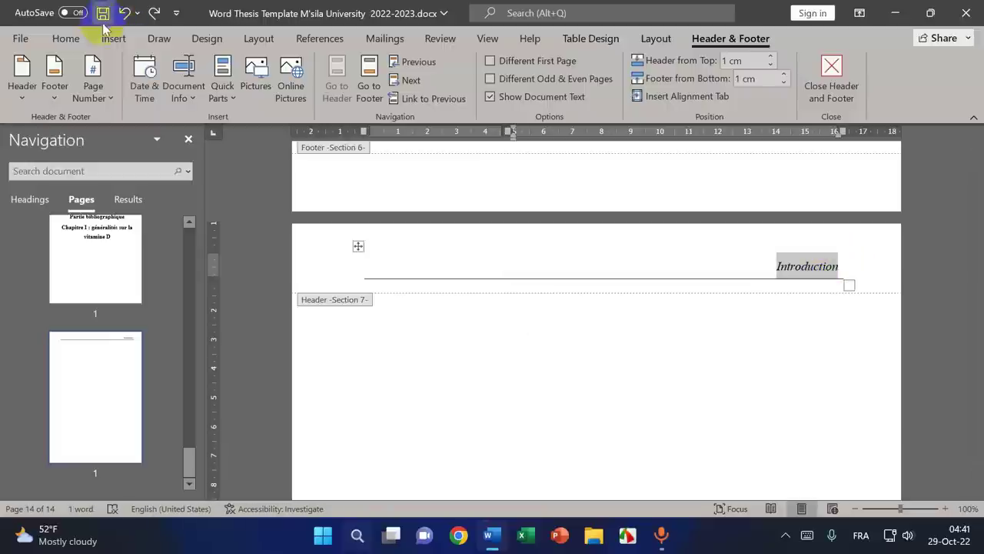
left_click(66, 38)
left_click(22, 91)
left_click(66, 141)
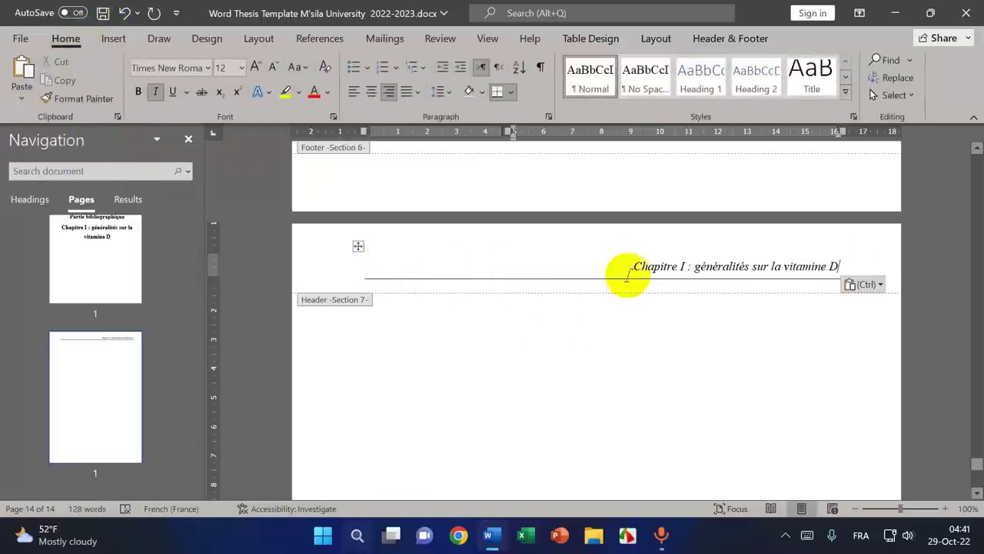
- Copy the part title "Partie bibliographique" from the chapter title page
left_click(372, 269)
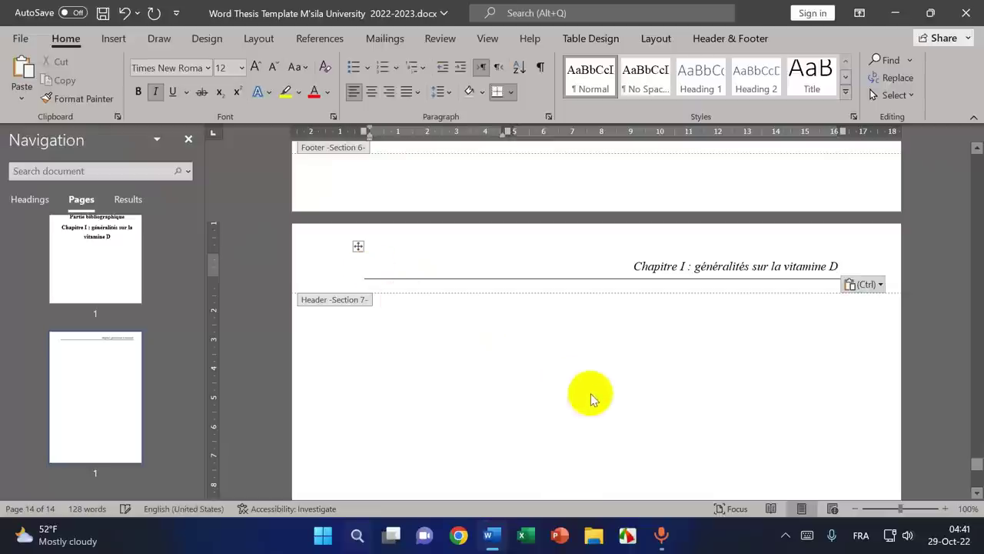
scroll(591, 396, "up", 5)
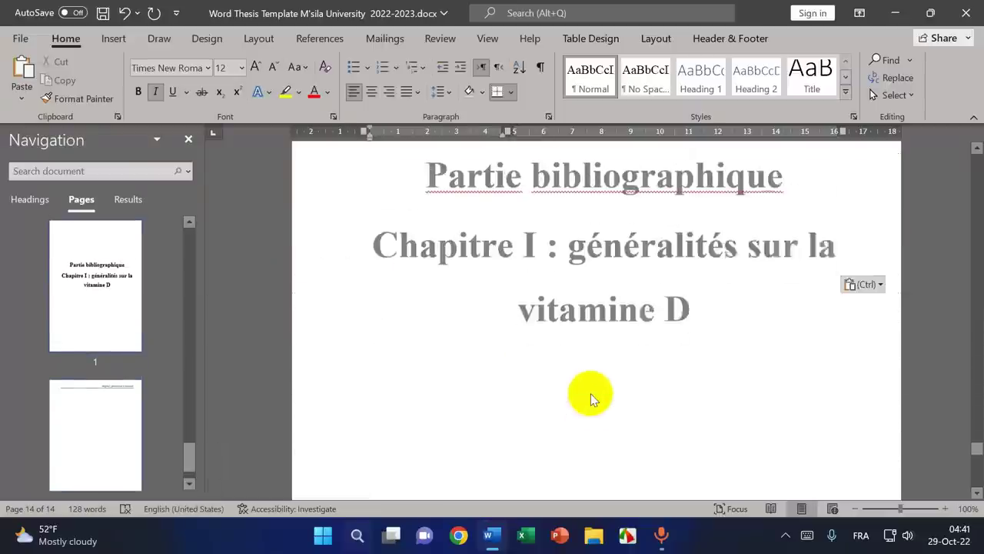
left_click(536, 218)
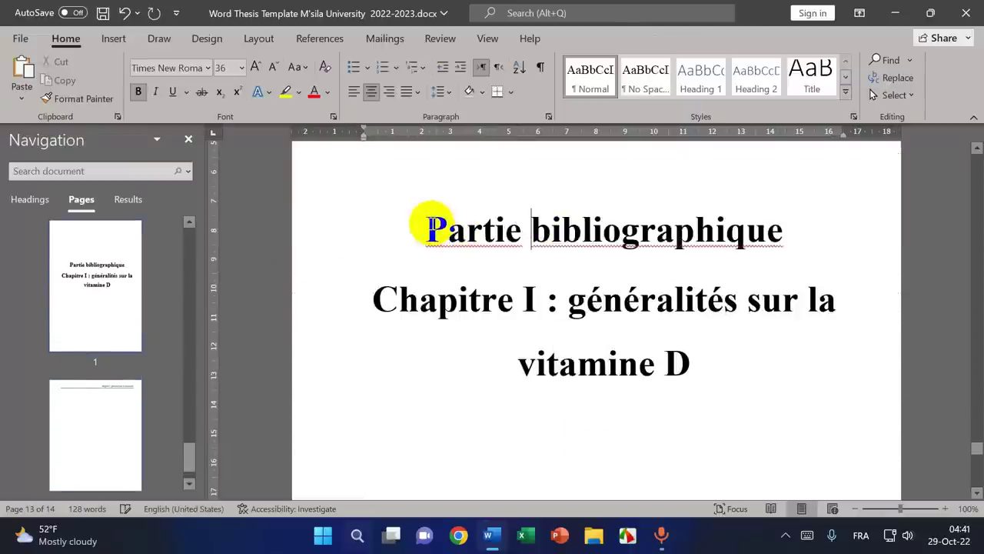
left_click_drag(428, 227, 743, 231)
right_click(742, 231)
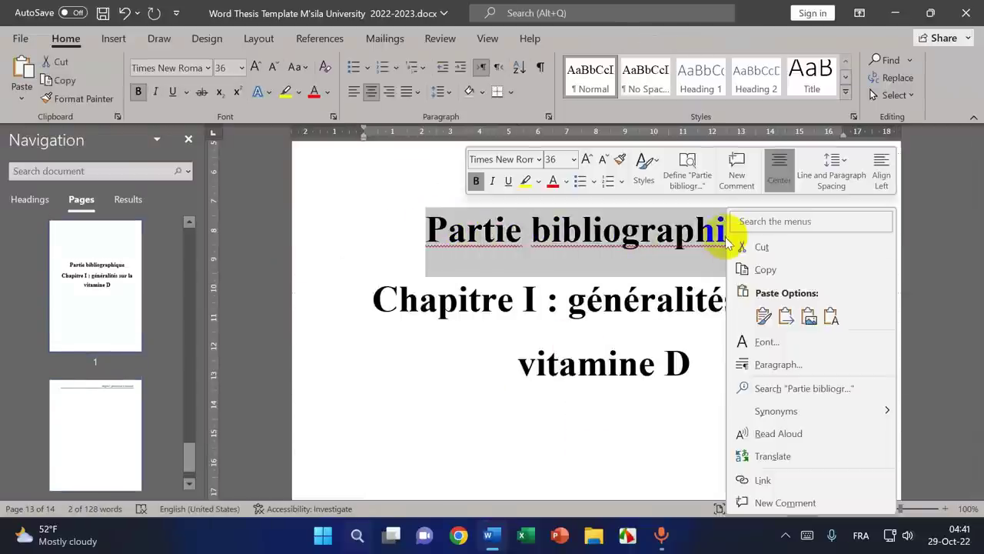
left_click(746, 266)
- Paste "Partie bibliographique" as text only into the empty first cell of the Section 7 header table and return to the body text
scroll(544, 271, "down", 8)
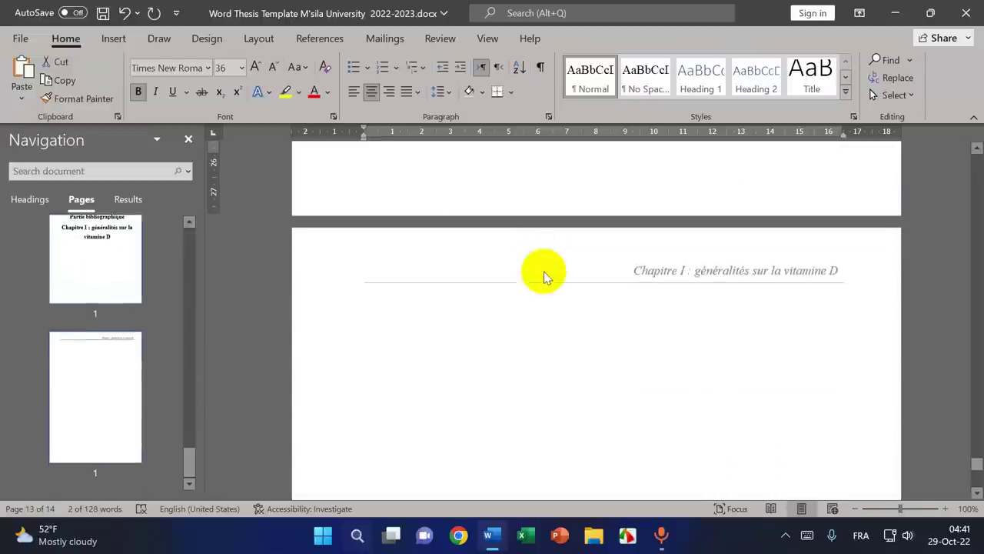
double_click(374, 269)
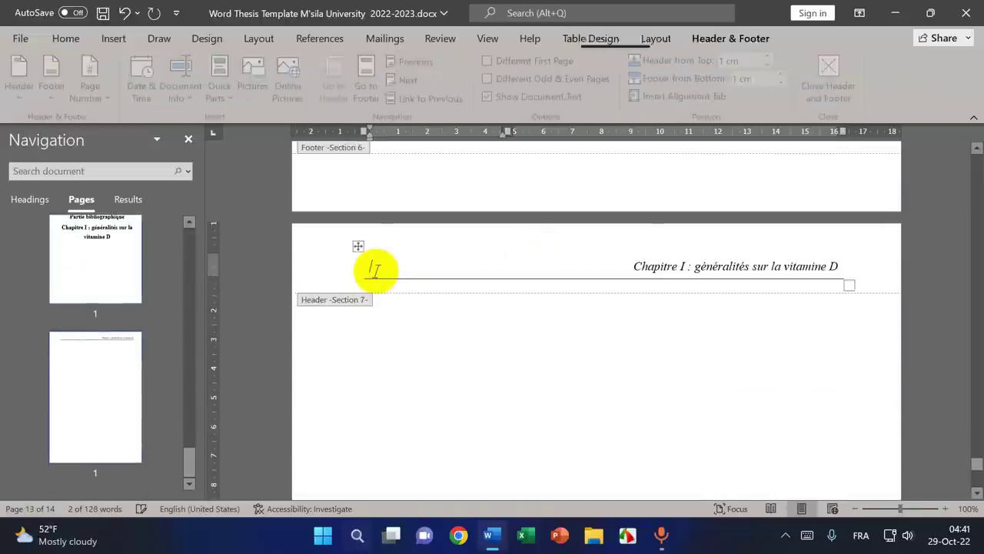
left_click(66, 39)
left_click(23, 91)
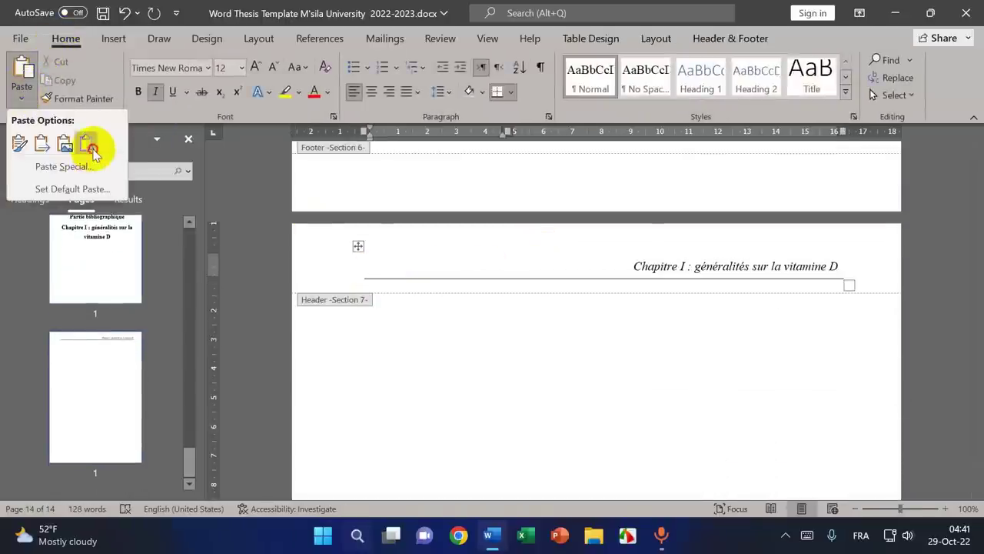
left_click(88, 144)
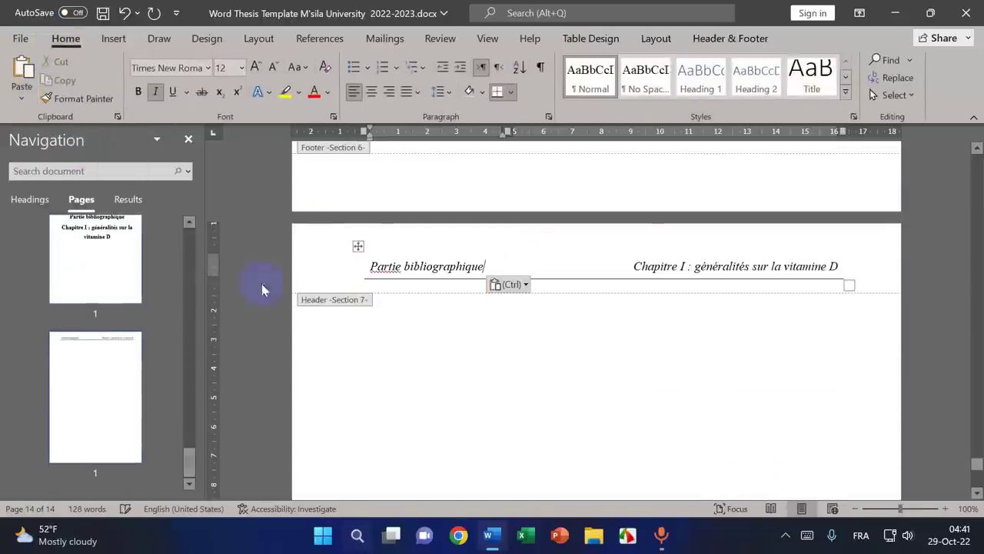
double_click(423, 323)
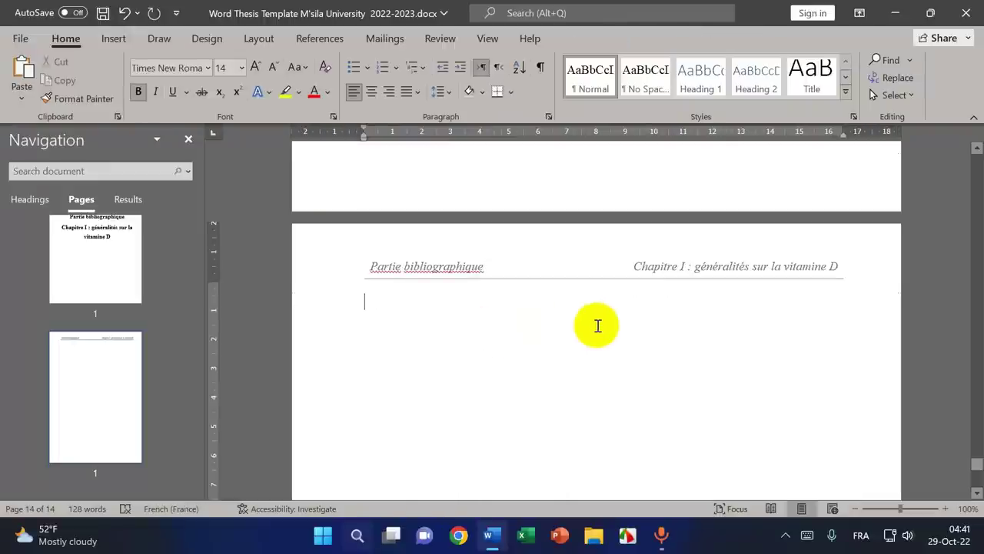
- Review the headers and footers across the Introduction, the chapter title page and the chapter content page
scroll(468, 301, "up", 5)
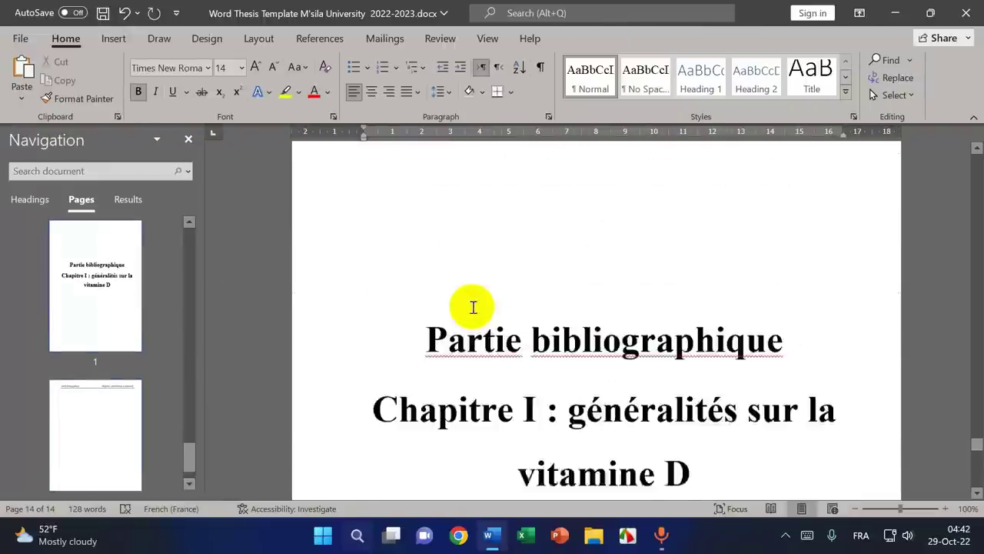
scroll(473, 307, "up", 10)
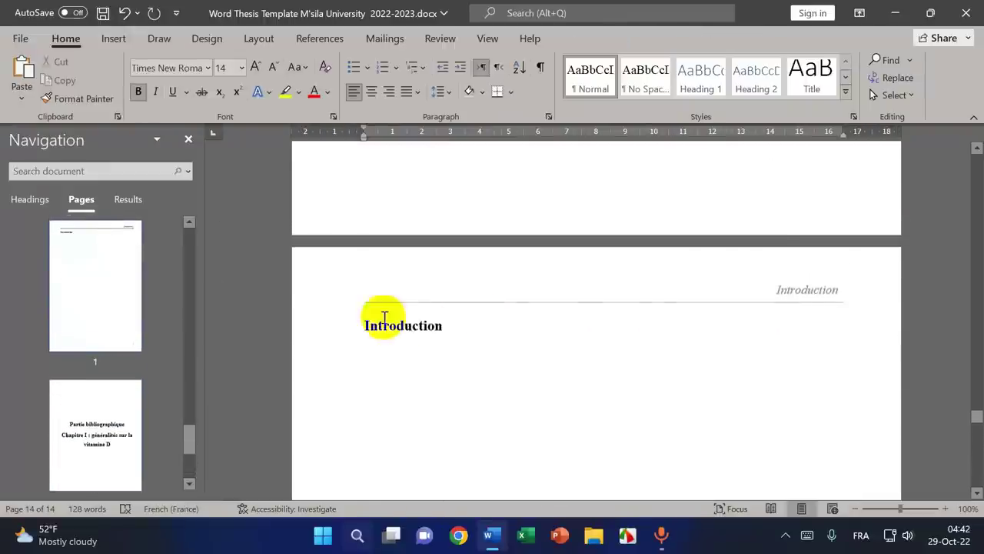
scroll(297, 362, "down", 1)
scroll(530, 355, "up", 4)
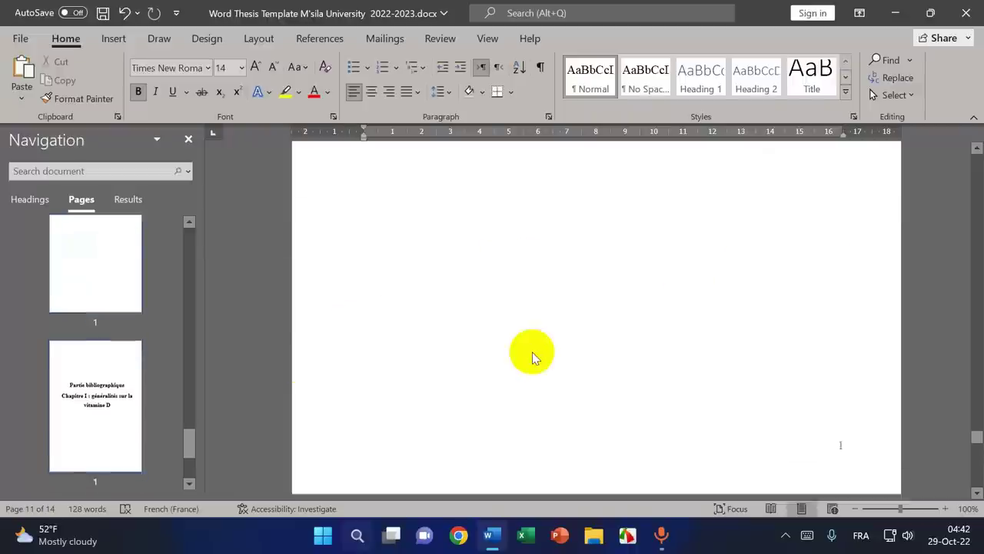
scroll(534, 354, "down", 10)
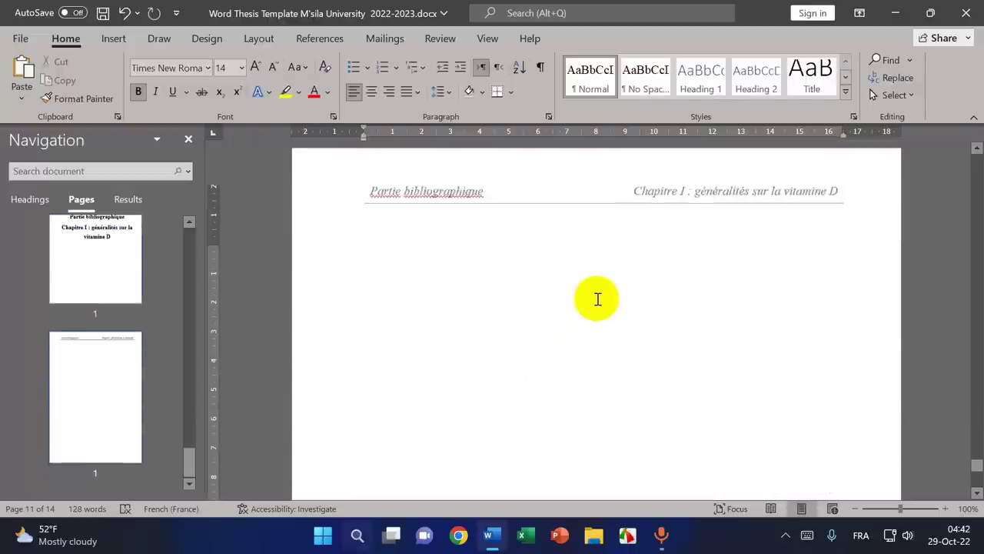
scroll(597, 299, "up", 1)
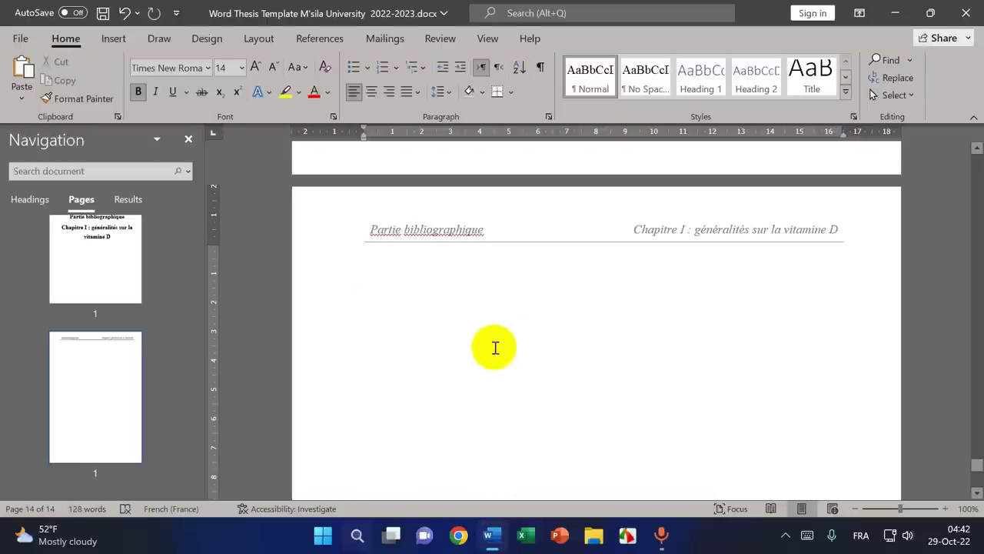
- Compare the header and footer page number of the Introduction page with those of the chapter content page
scroll(494, 348, "up", 12)
scroll(495, 347, "down", 10)
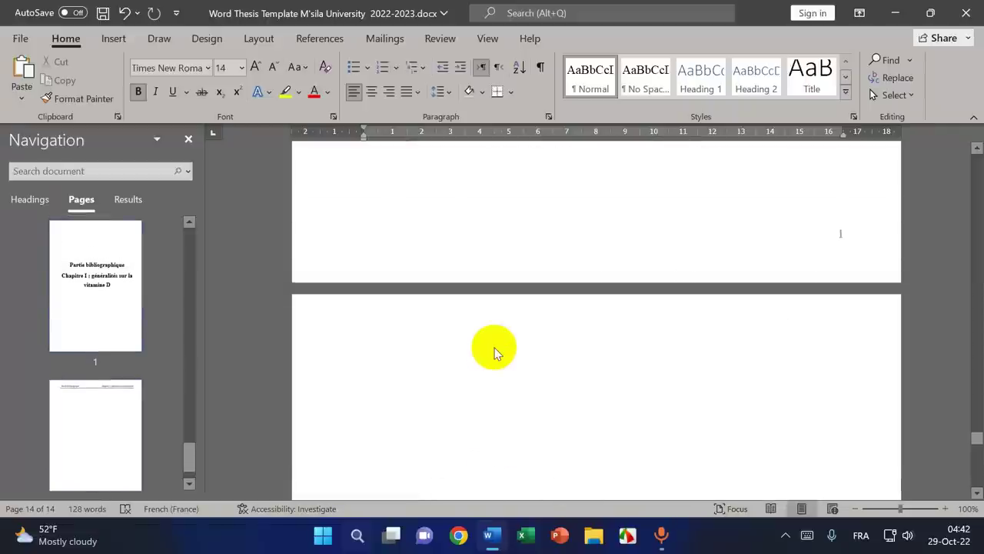
scroll(494, 347, "up", 3)
scroll(494, 347, "down", 3)
scroll(495, 348, "up", 5)
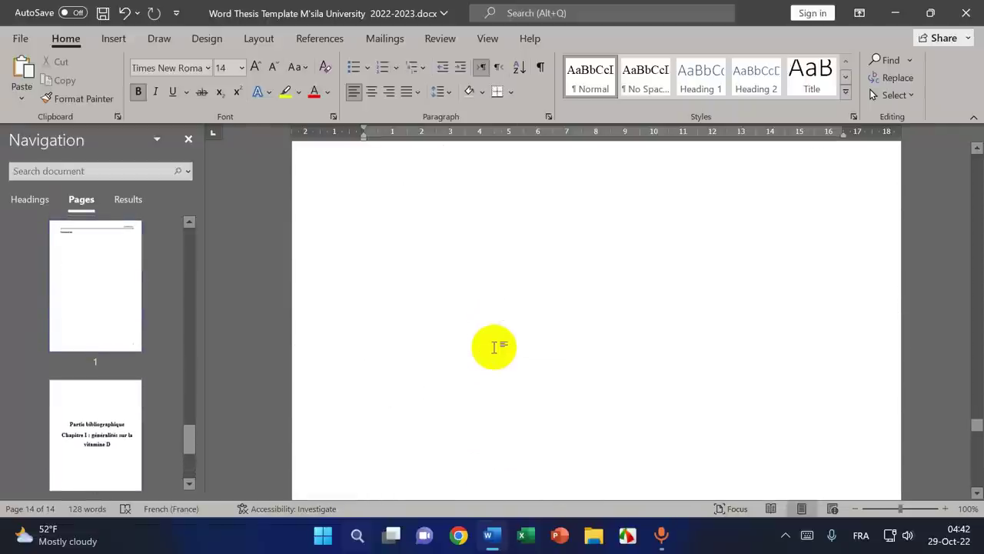
scroll(495, 348, "down", 5)
scroll(571, 314, "up", 15)
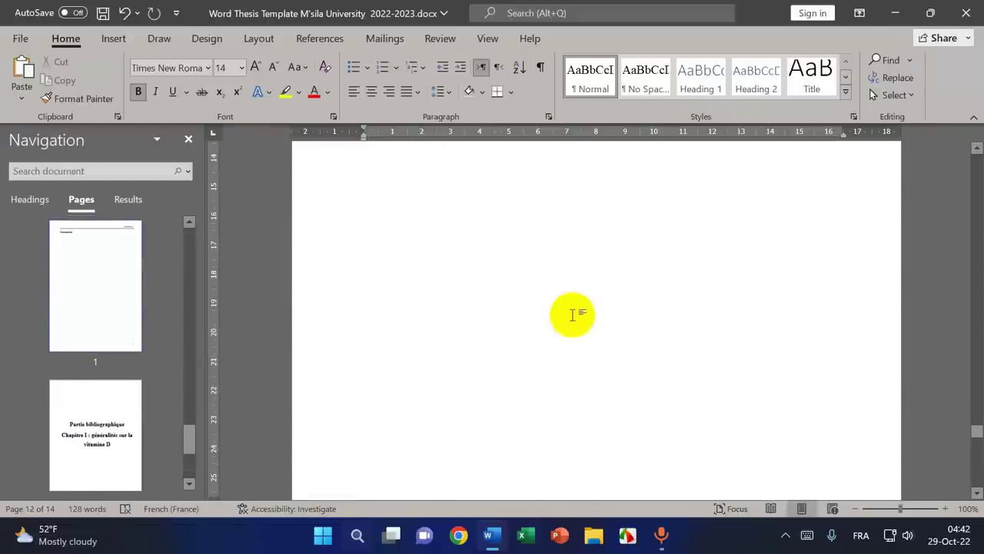
scroll(573, 315, "down", 5)
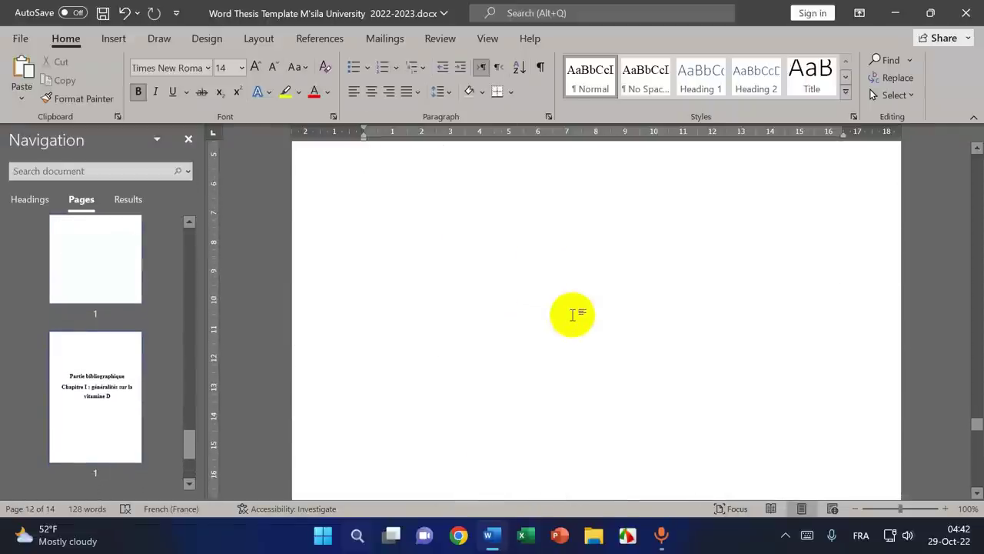
scroll(572, 315, "down", 5)
scroll(573, 315, "up", 1)
left_click(445, 250)
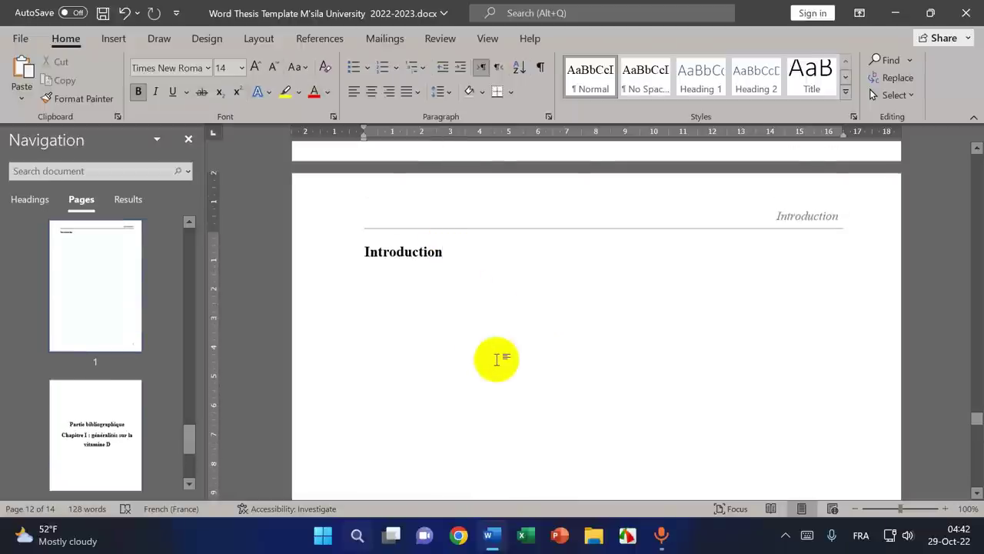
scroll(507, 346, "down", 10)
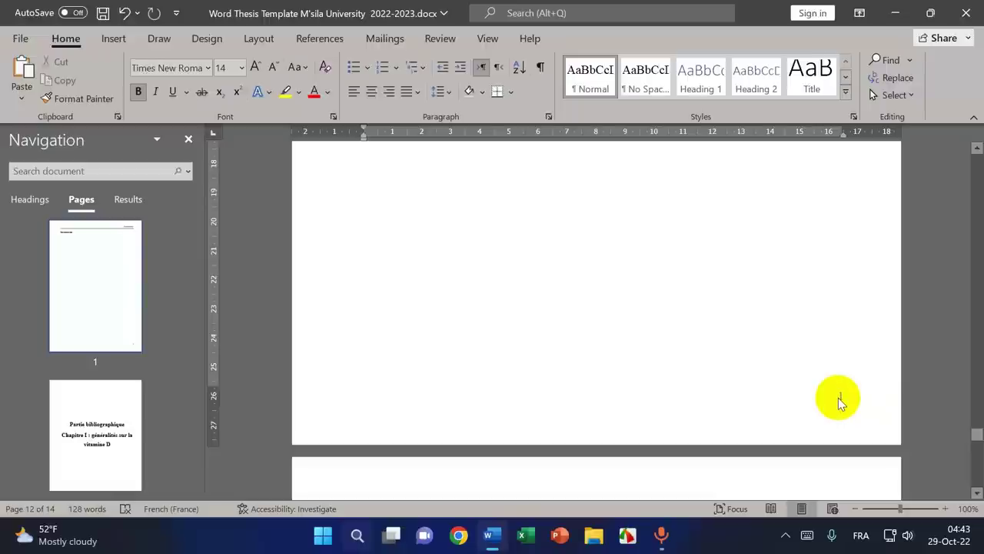
scroll(702, 395, "down", 15)
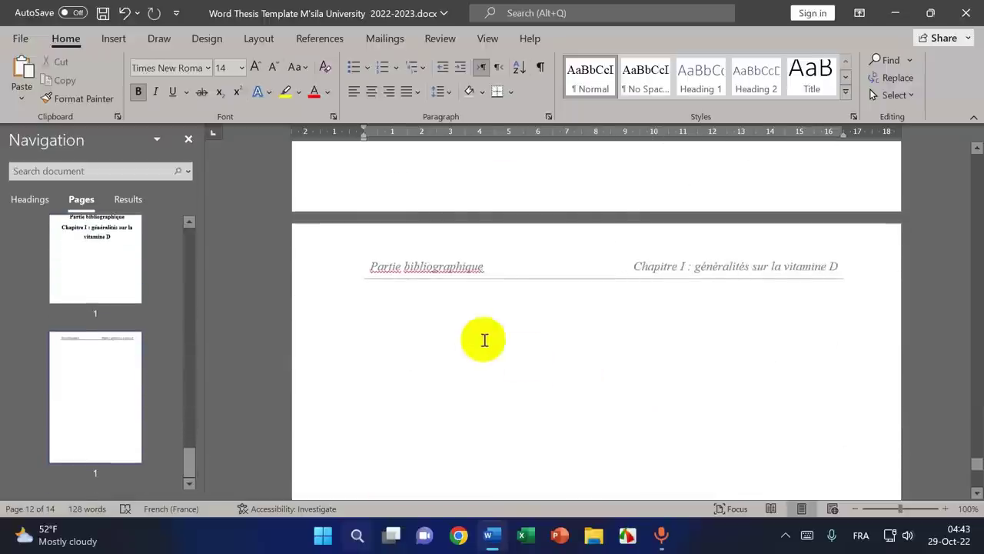
left_click(457, 300)
scroll(740, 371, "down", 10)
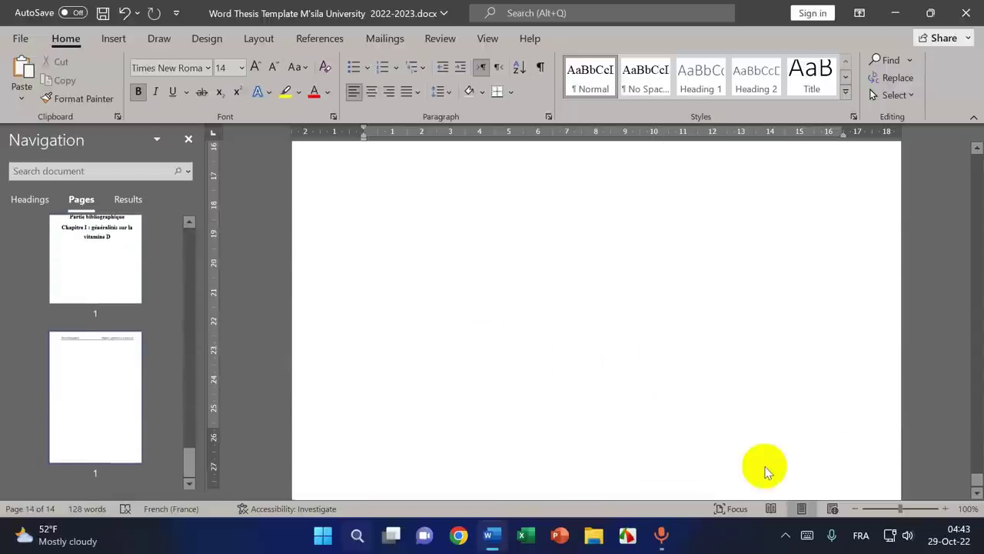
- Format the page numbers of the chapter content section to start at 2
scroll(546, 387, "up", 12)
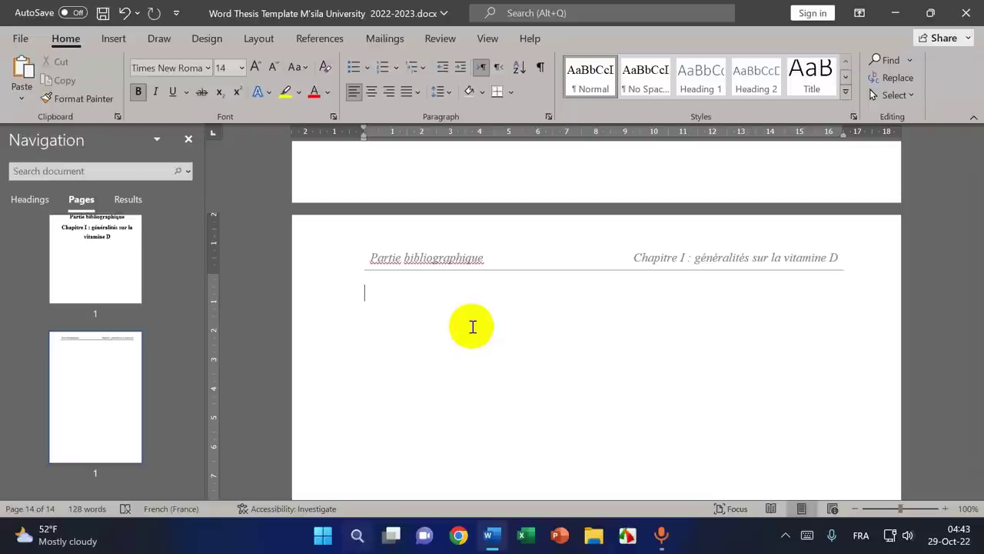
left_click(114, 39)
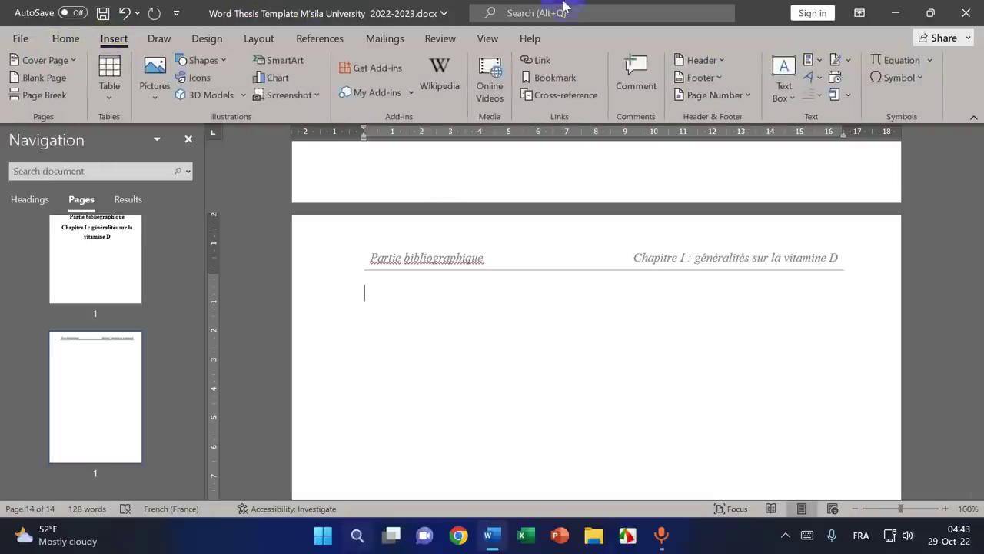
left_click(699, 95)
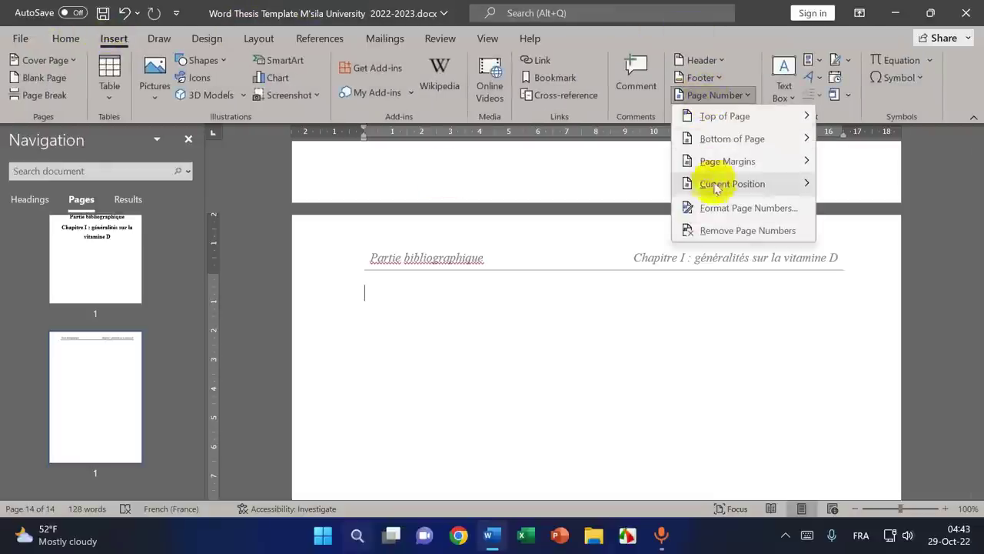
left_click(715, 208)
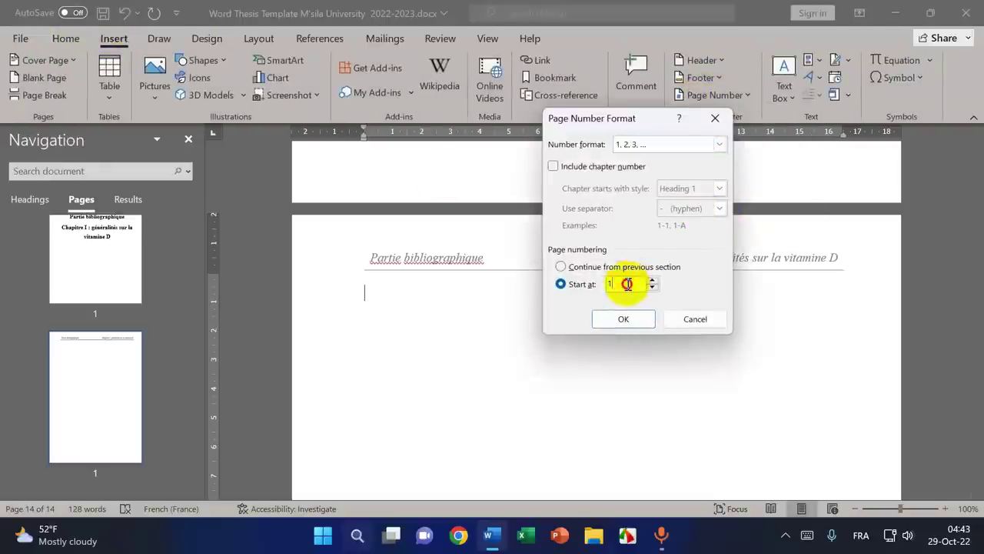
double_click(628, 284)
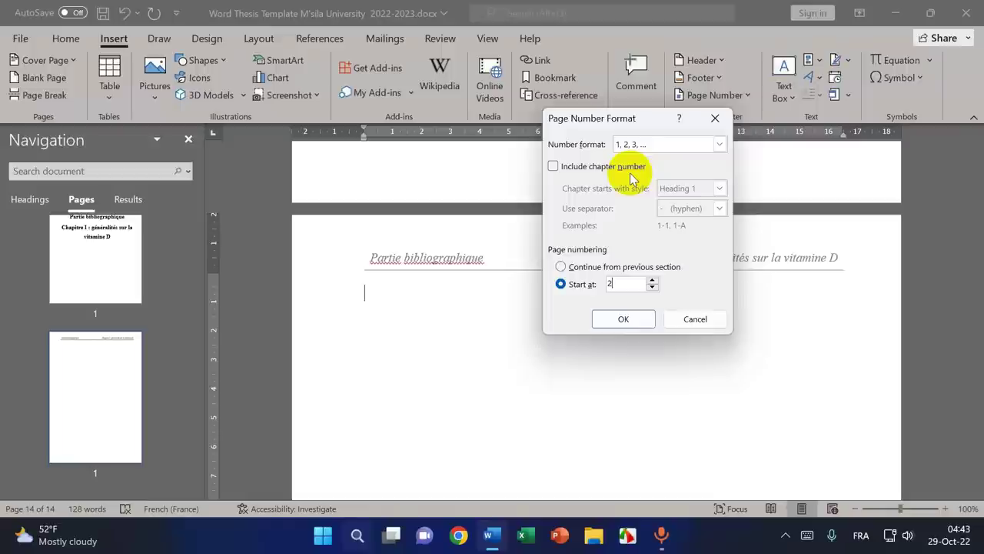
left_click(621, 319)
- Insert a Plain Number 3 page number in the footer of the chapter content page and return to the body text
scroll(675, 311, "down", 8)
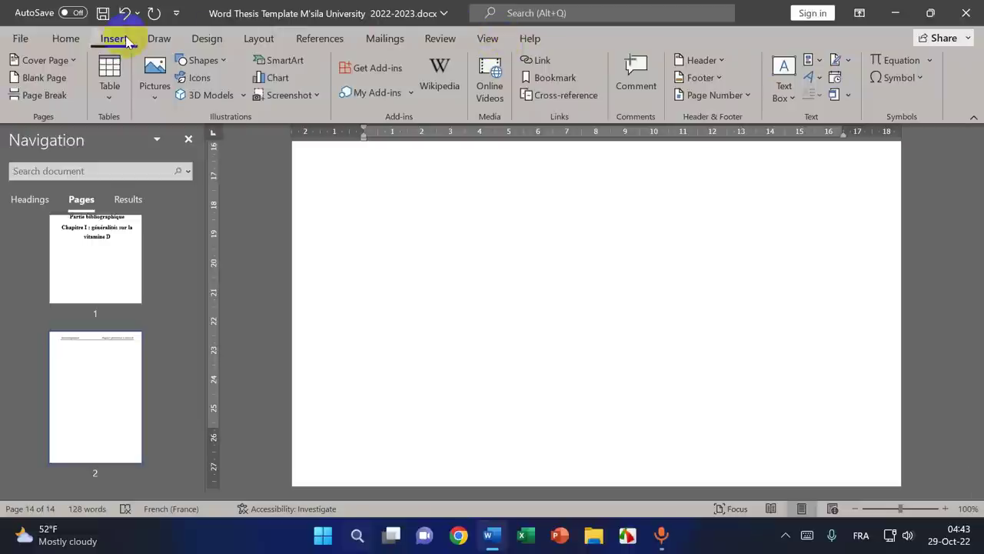
left_click(713, 95)
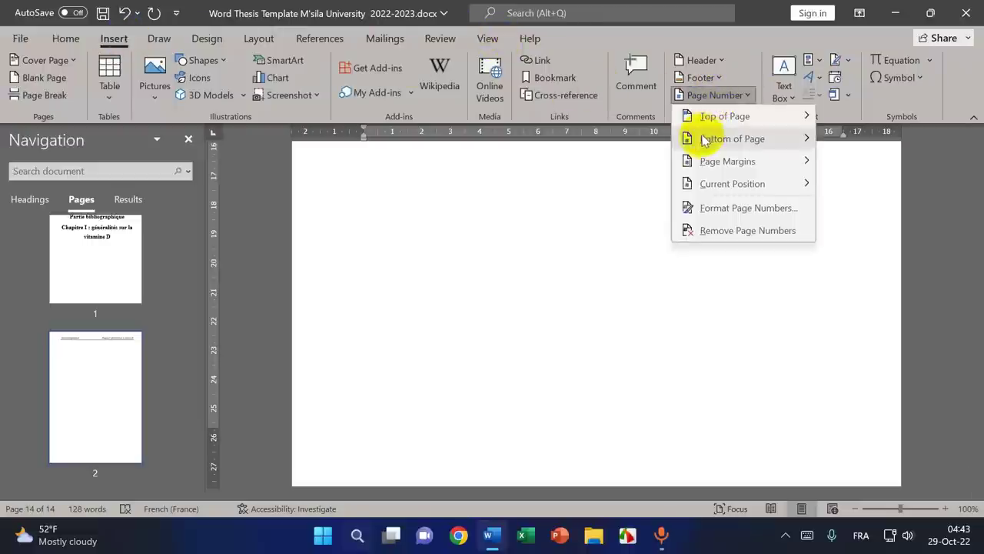
mouse_move(702, 144)
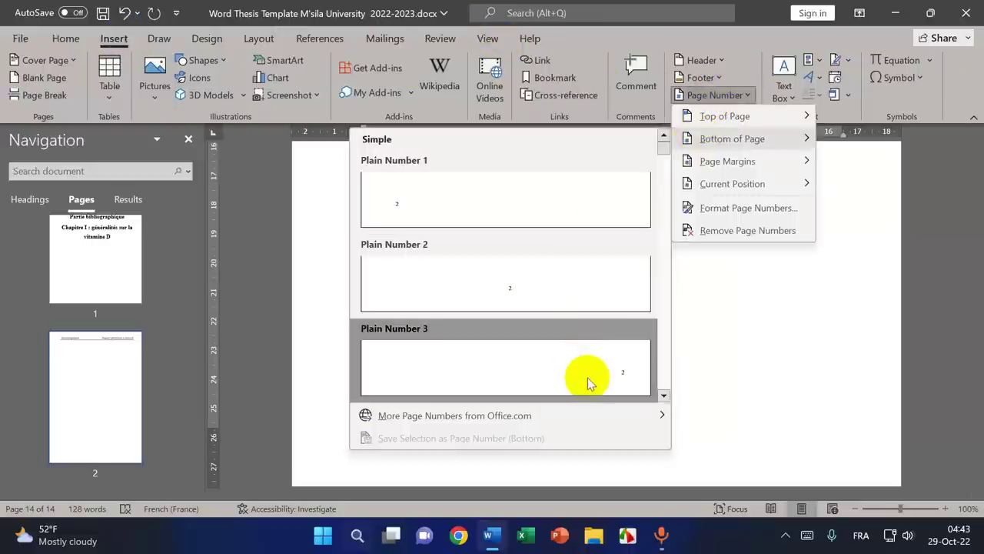
left_click(588, 379)
double_click(676, 355)
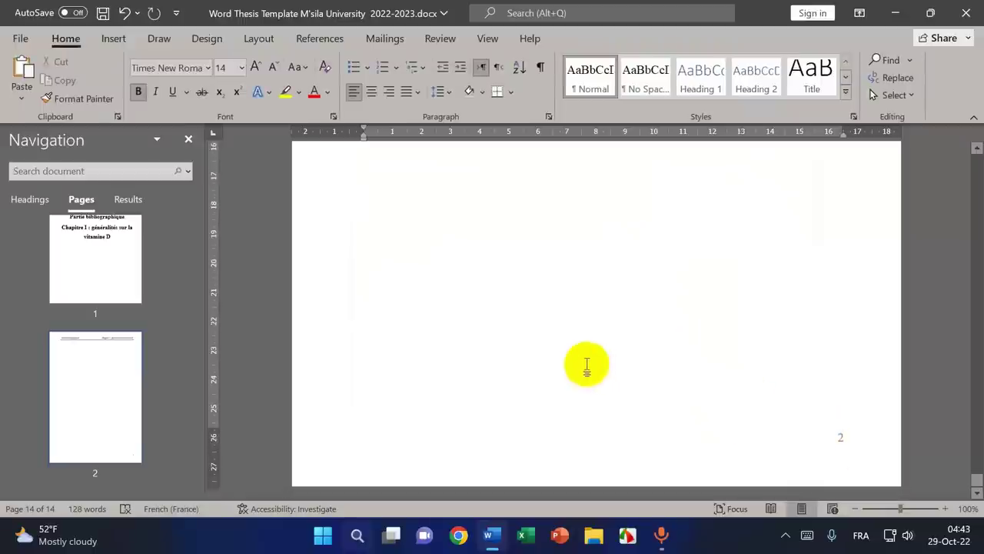
- Apply the multilevel list linked to headings (1 Heading 1, 1.1 Heading 2, 1.1.1 Heading 3) to the chapter content page's first line
scroll(586, 365, "up", 6)
scroll(586, 364, "up", 4)
left_click(382, 329)
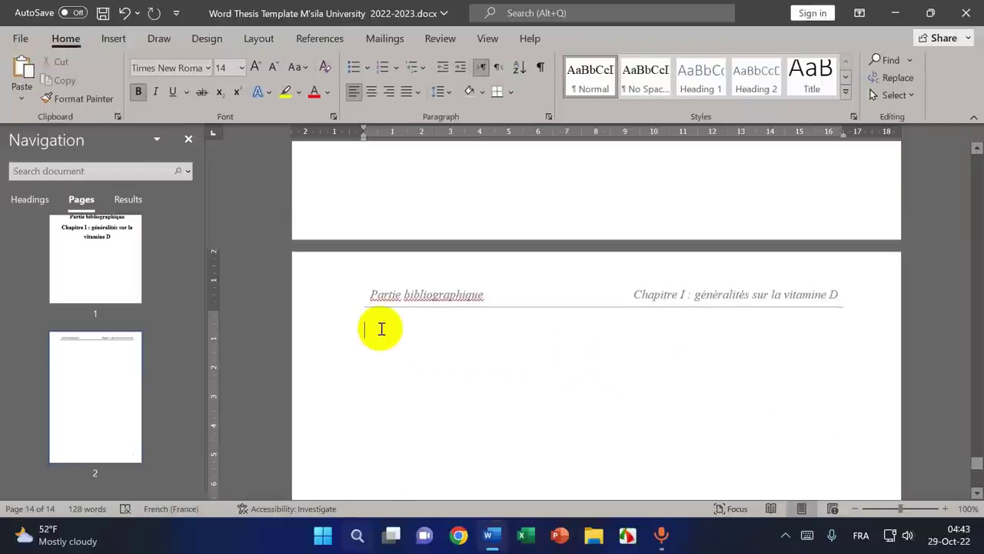
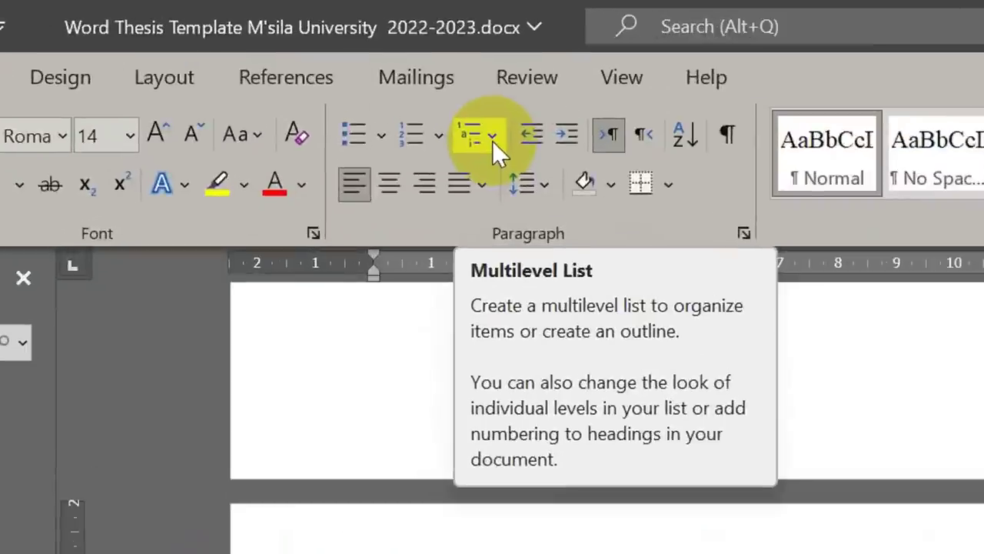
left_click(492, 137)
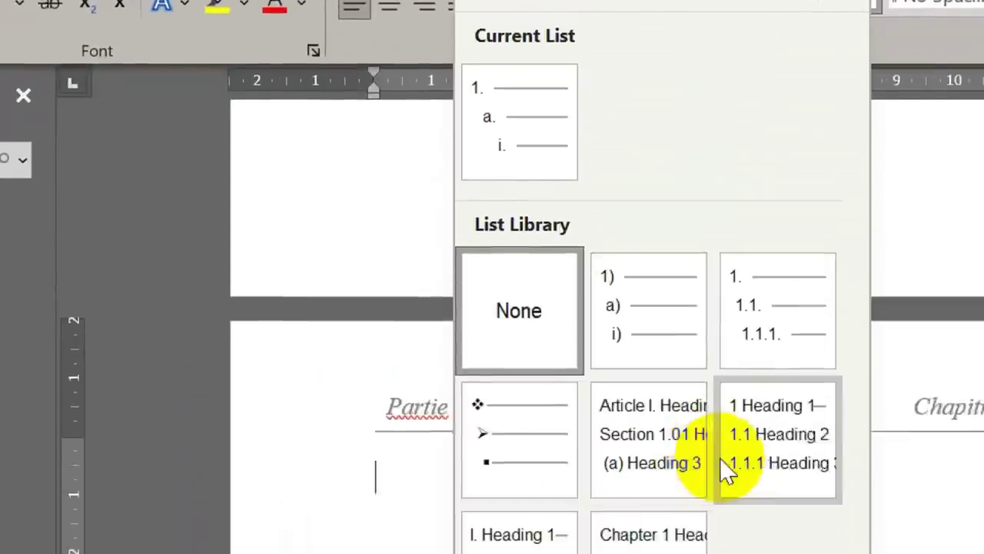
mouse_move(776, 425)
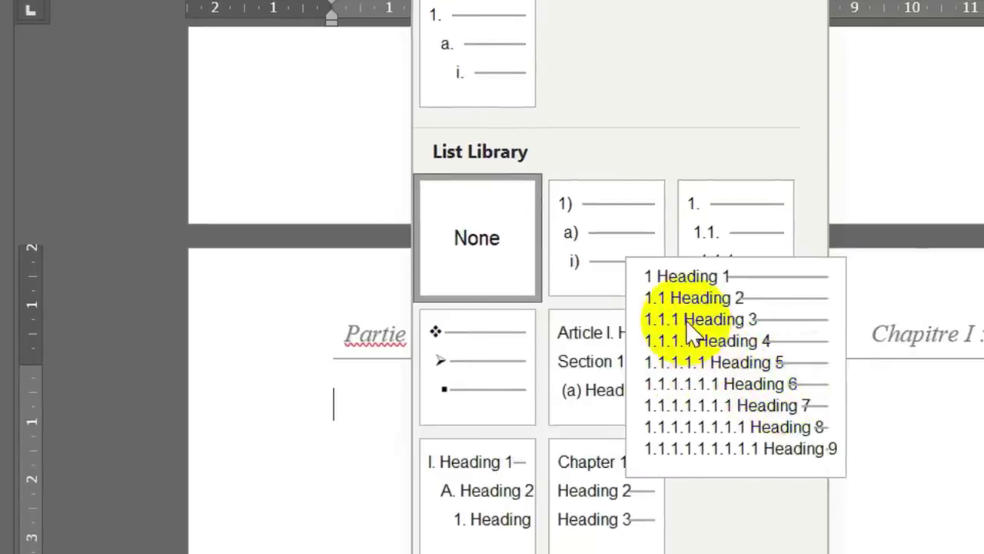
left_click(734, 384)
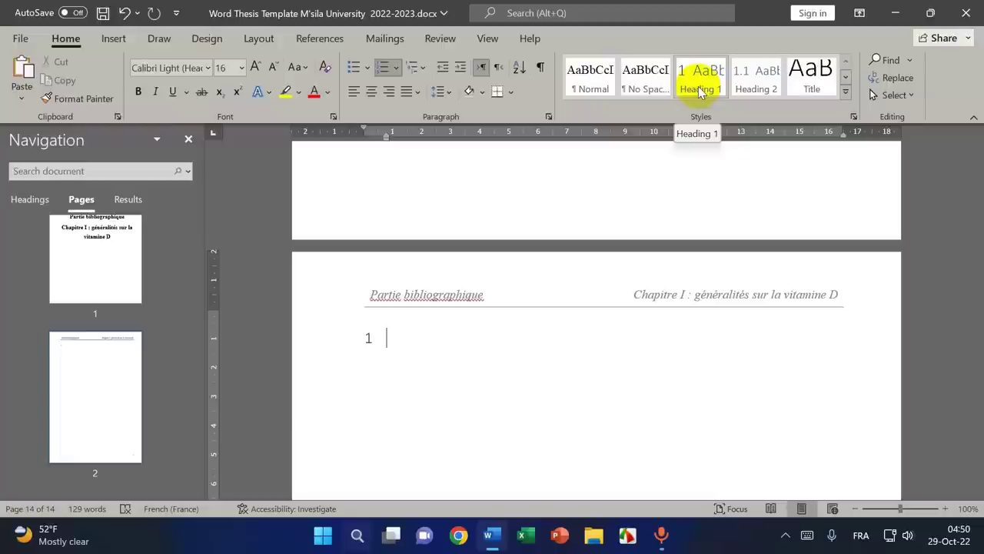
- Apply the Heading 2, Heading 3 and Heading 4 styles in turn to the numbered line below the chapter header
left_click(758, 91)
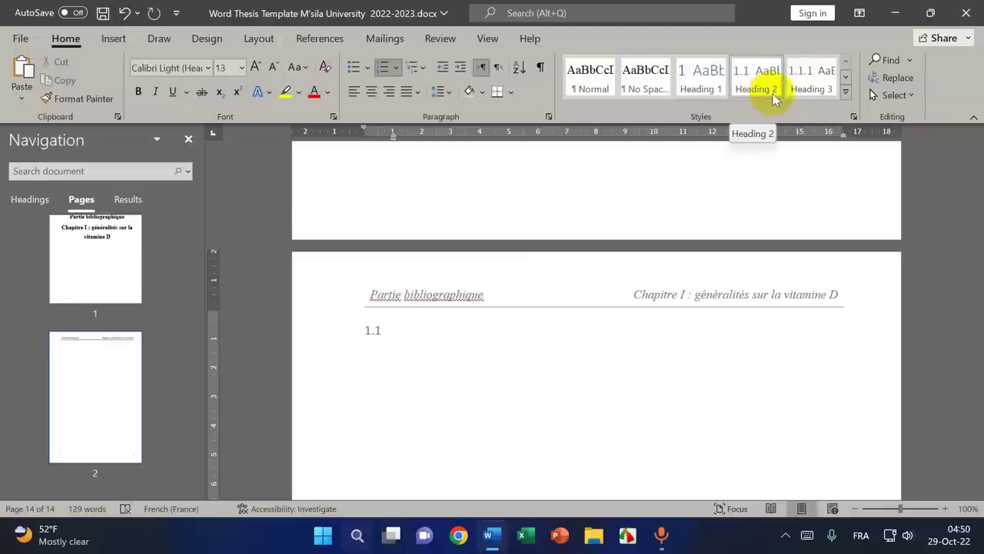
left_click(812, 92)
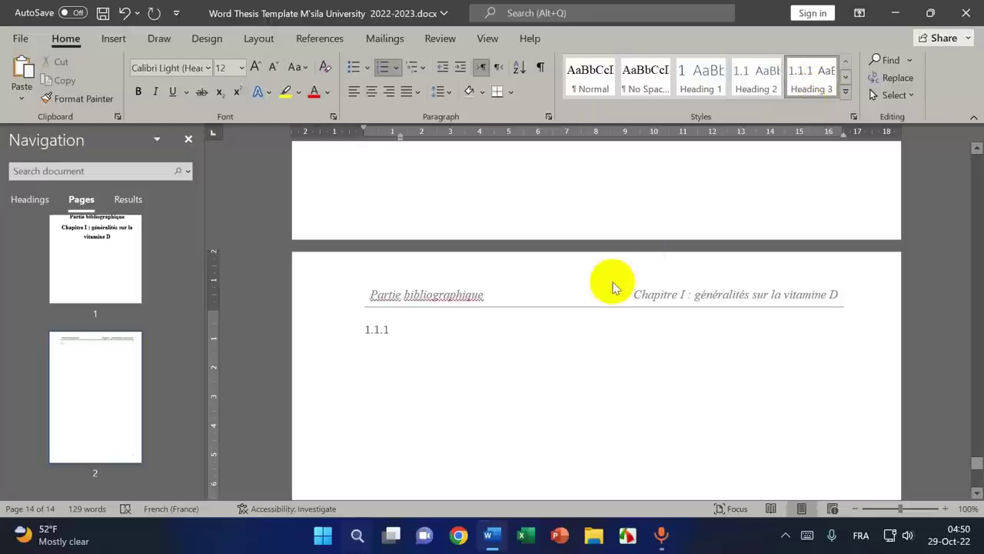
left_click(845, 76)
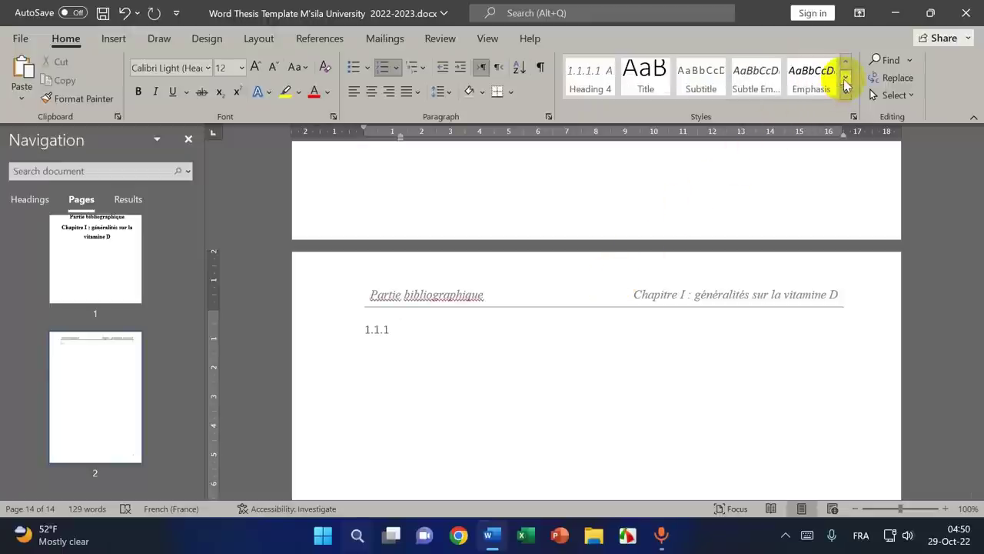
left_click(843, 92)
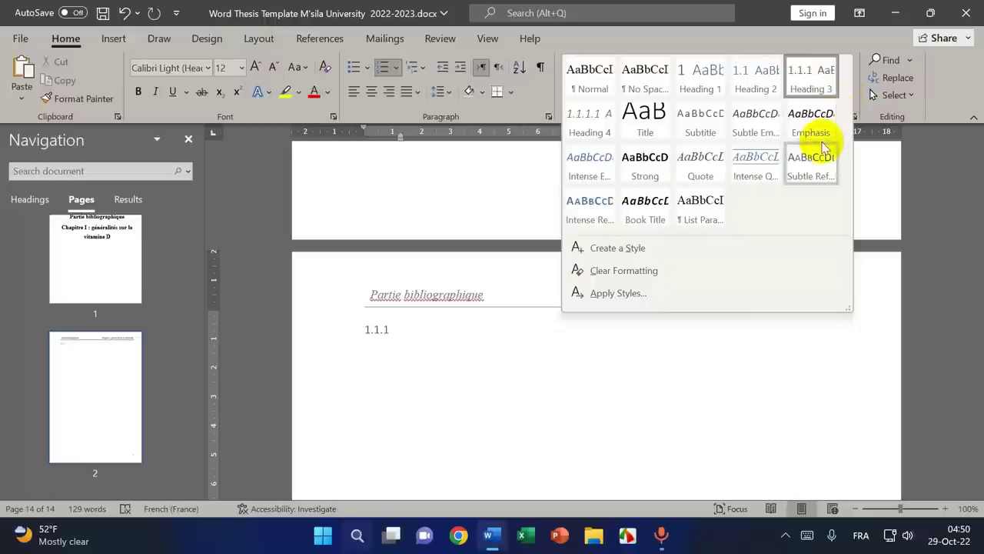
left_click(584, 133)
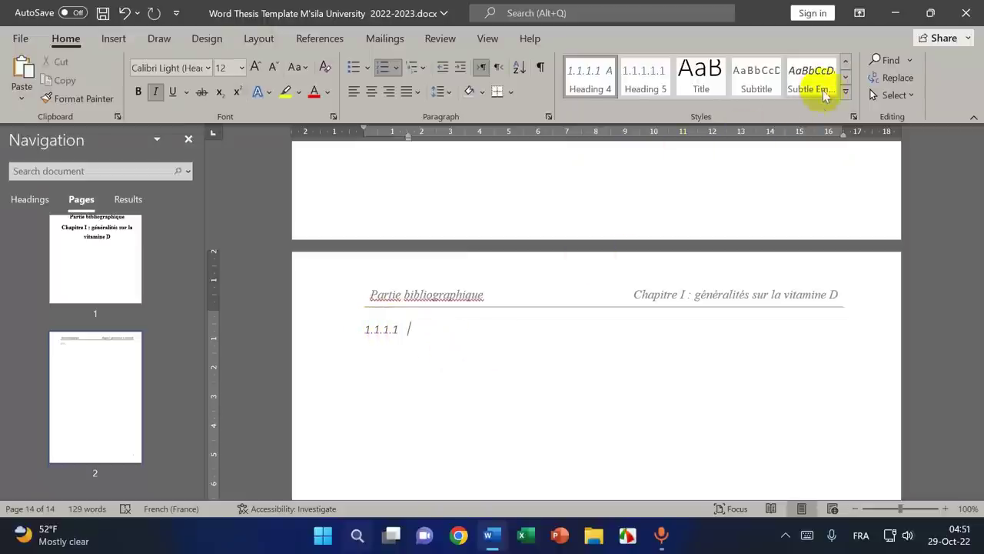
- Set the numbered line on the chapter content page back to the Heading 1 style
left_click(846, 62)
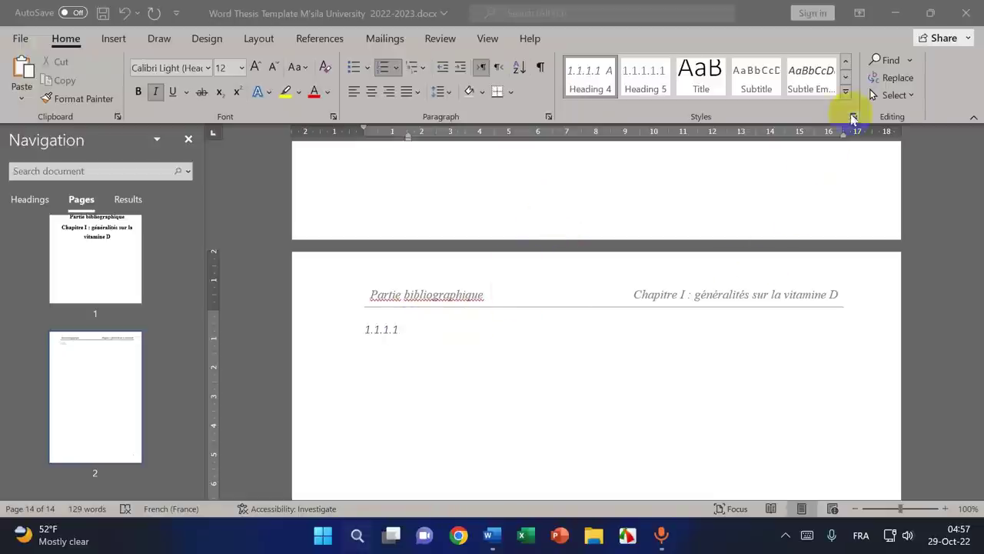
left_click(848, 63)
left_click(848, 63)
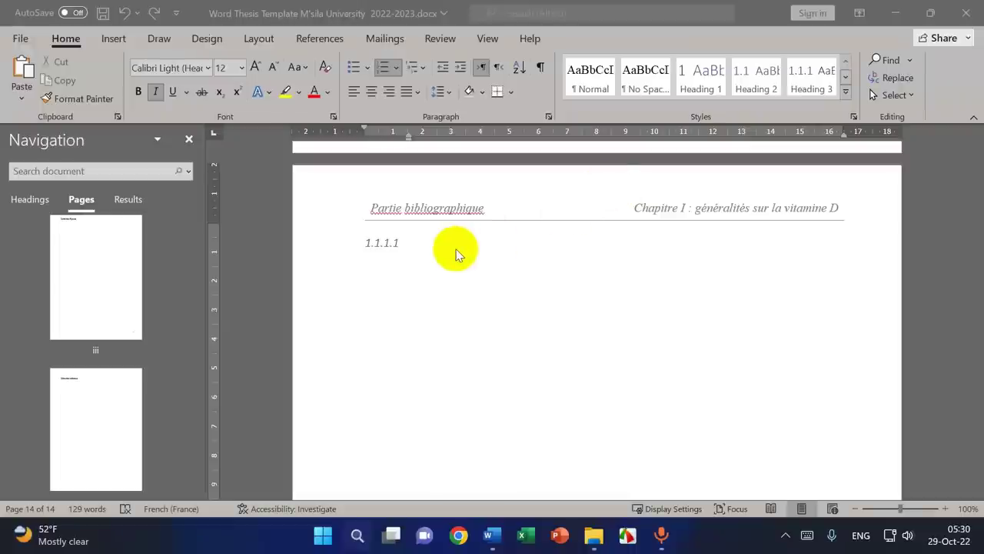
left_click(696, 89)
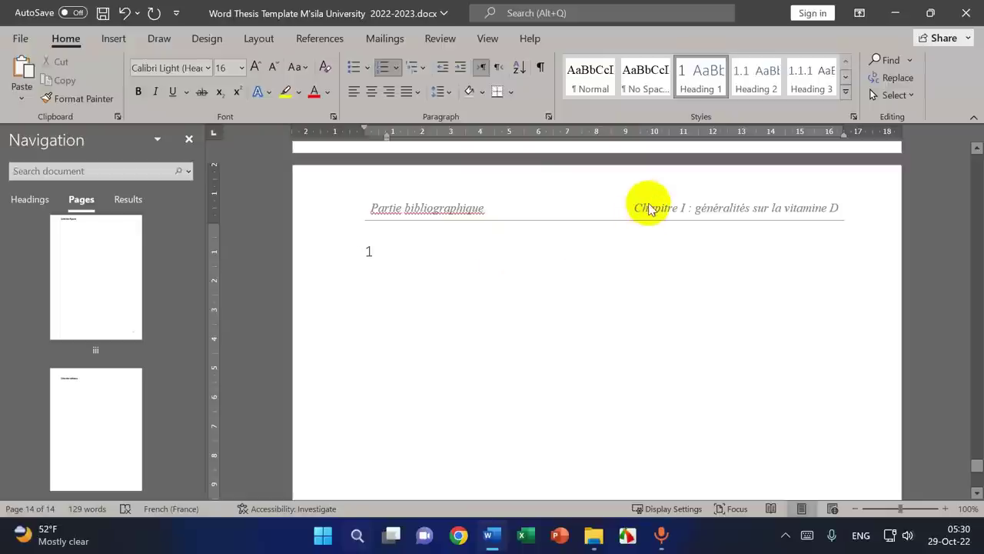
- Modify the Heading 1 style to Times New Roman (Headings CS), 14 pt, bold, with Automatic font color
right_click(692, 71)
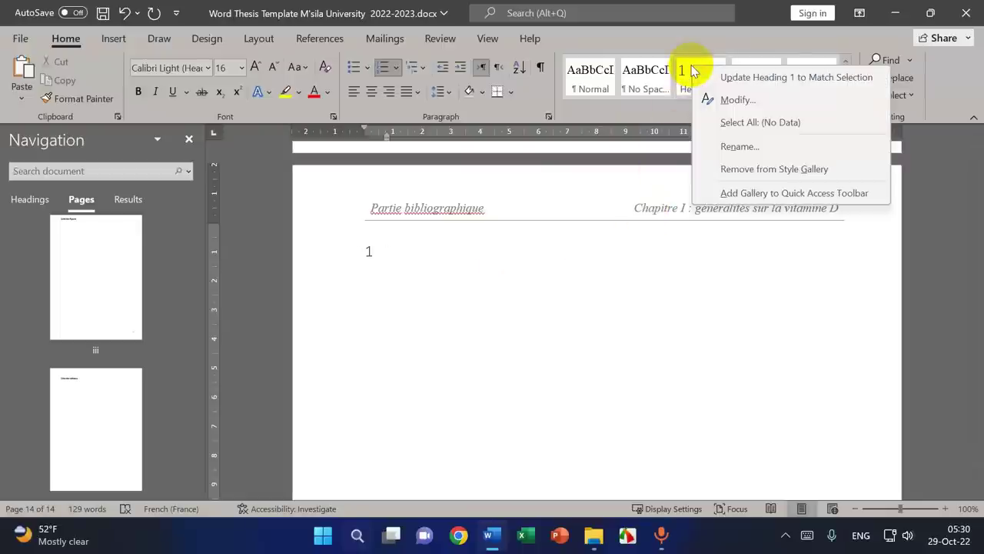
left_click(723, 100)
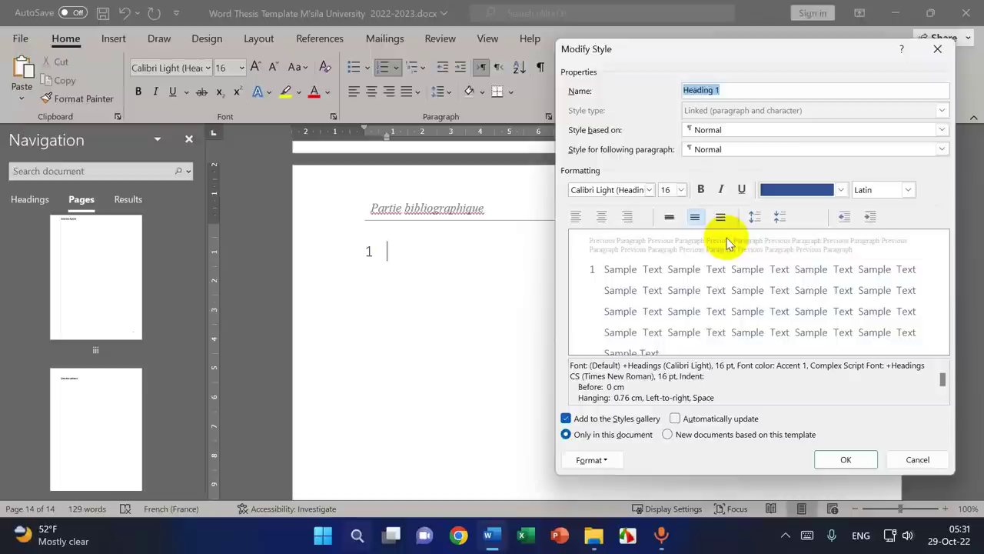
left_click(841, 190)
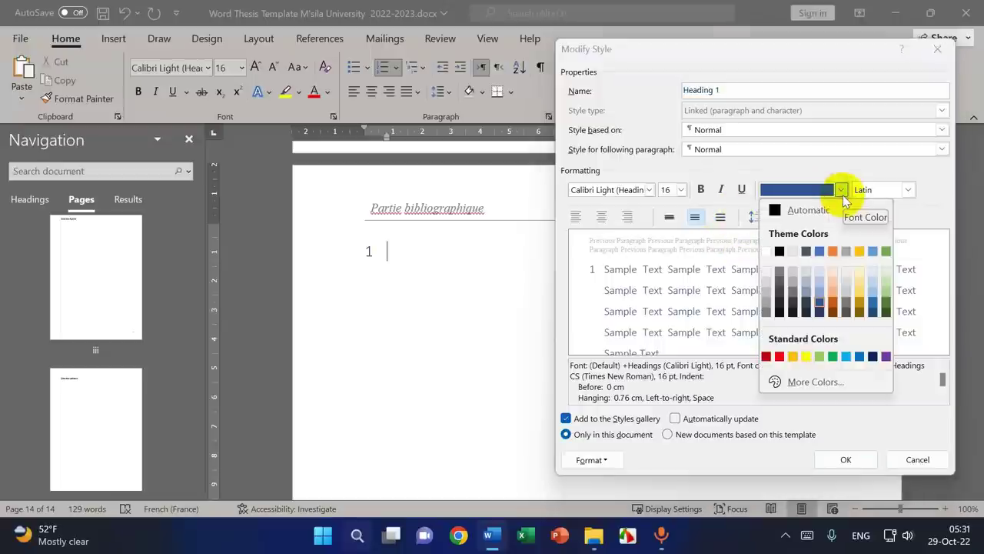
left_click(830, 211)
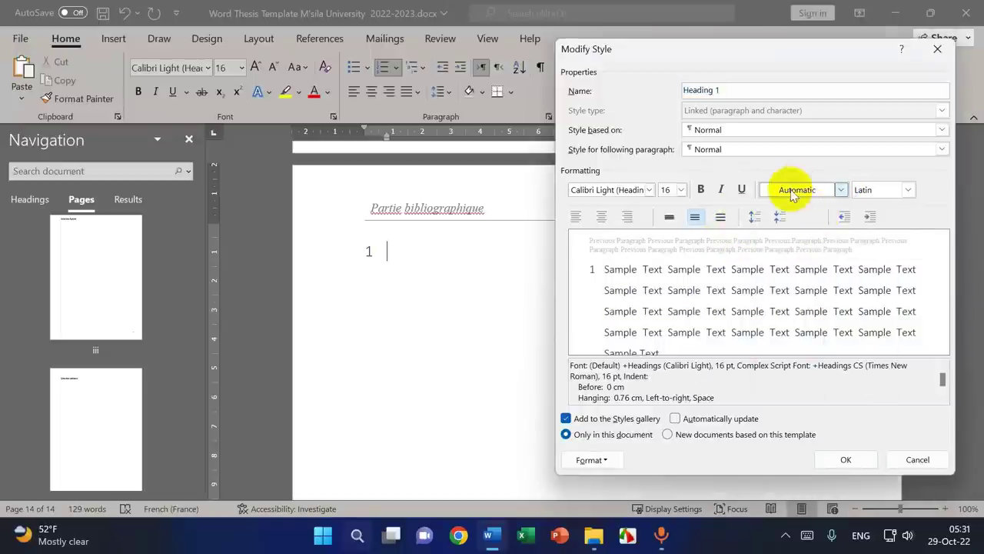
left_click(700, 190)
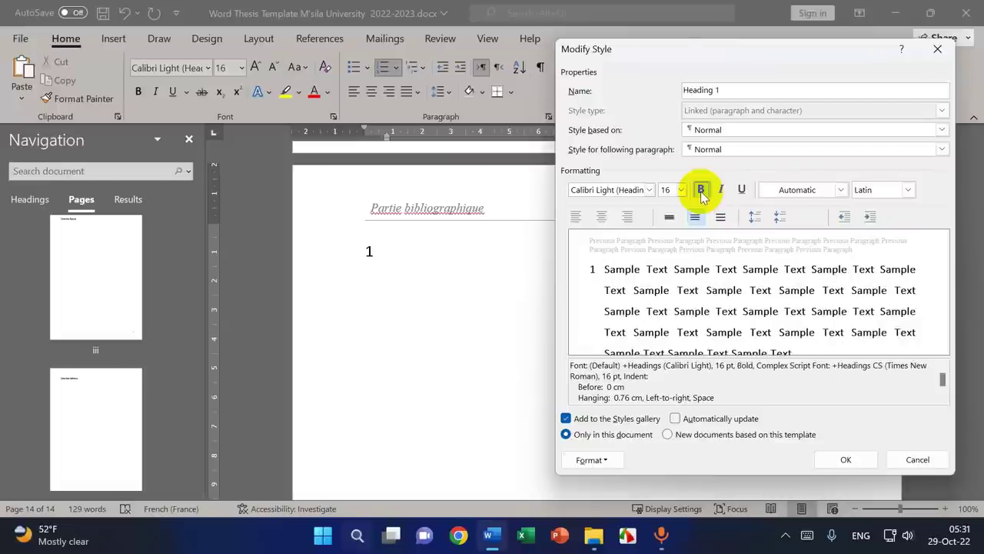
left_click(681, 190)
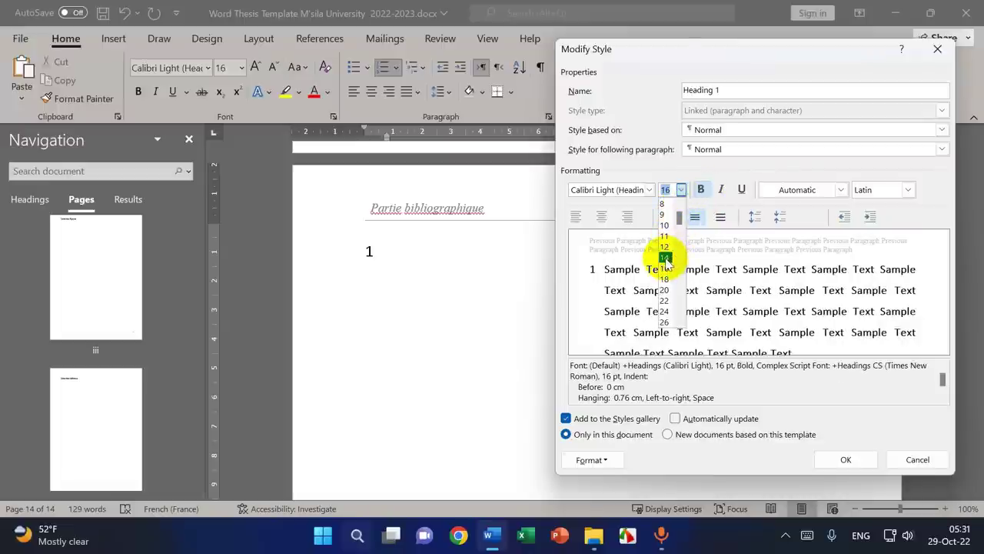
left_click(665, 260)
left_click(650, 190)
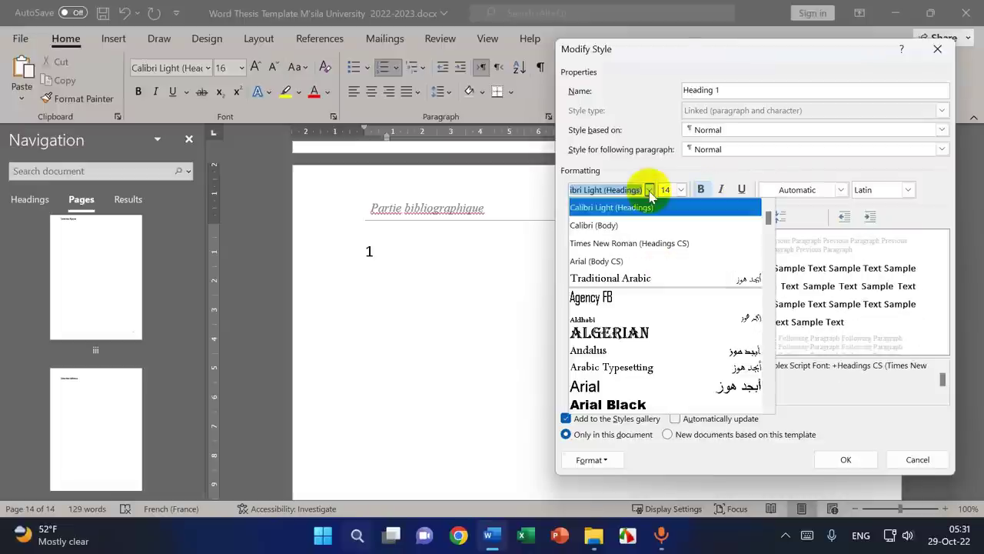
left_click(631, 243)
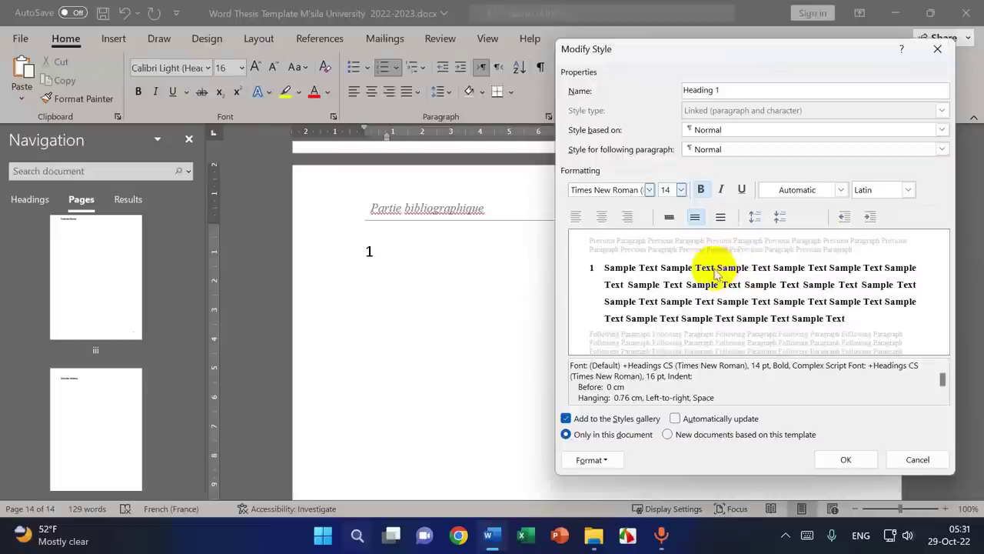
- Set the Heading 1 style's paragraph spacing to 12 pt before and 12 pt after
left_click(603, 459)
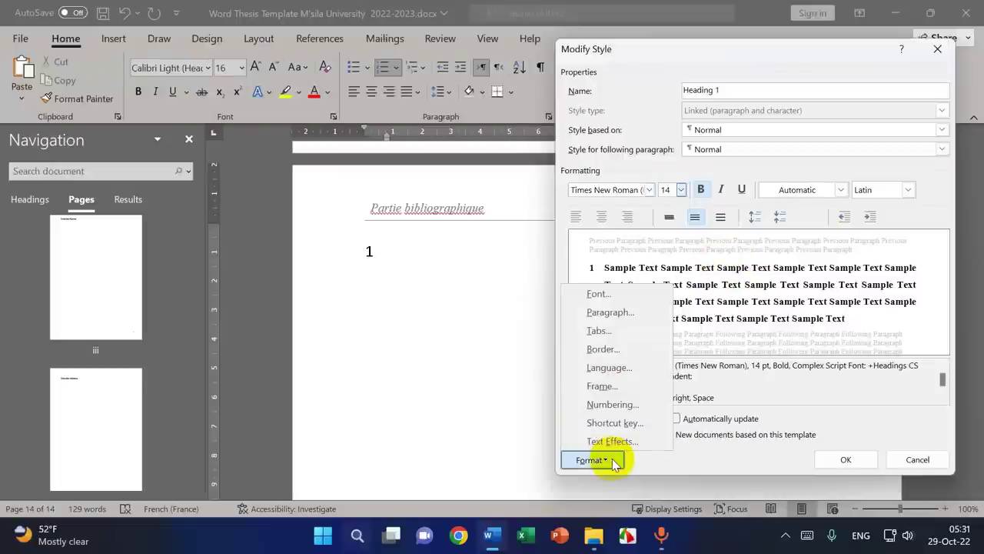
left_click(609, 312)
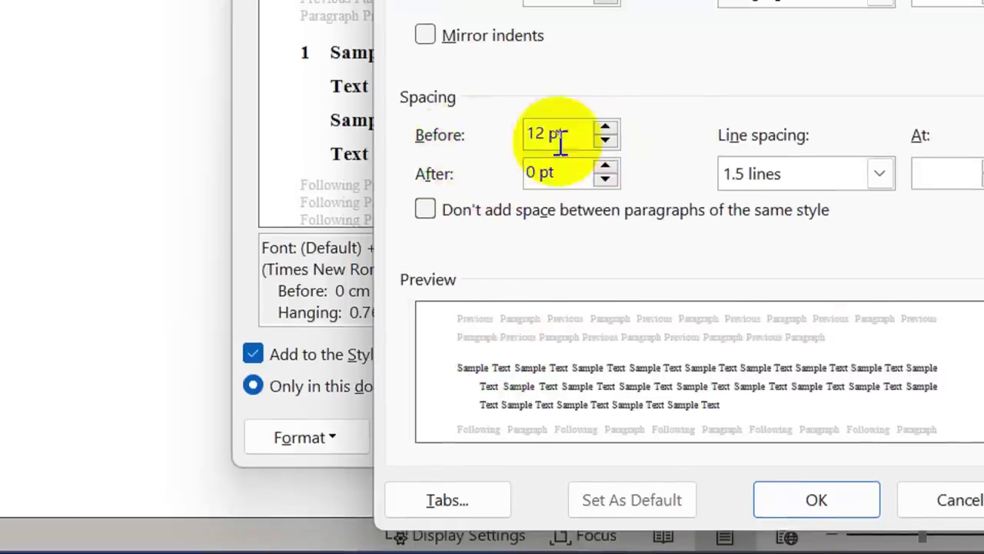
left_click(607, 142)
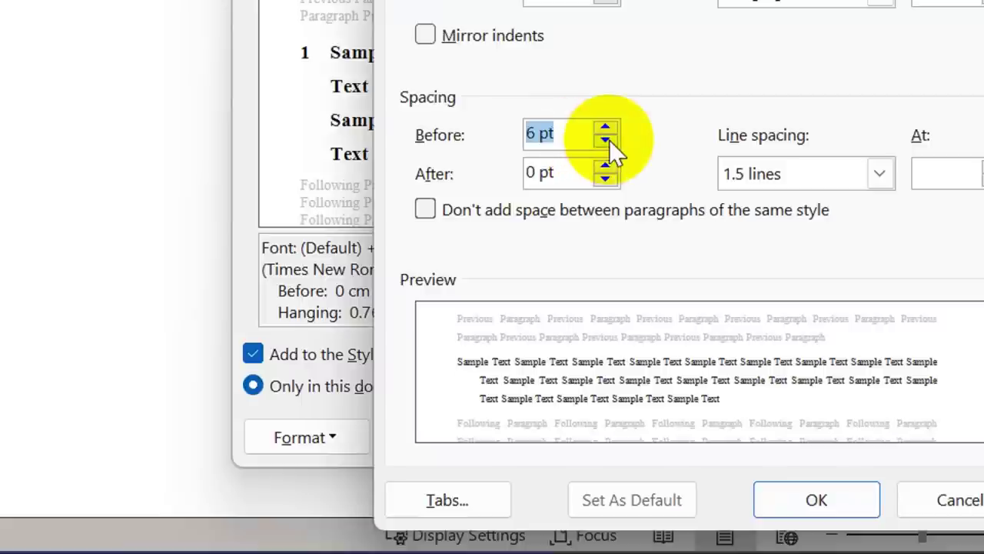
left_click(609, 140)
left_click(605, 129)
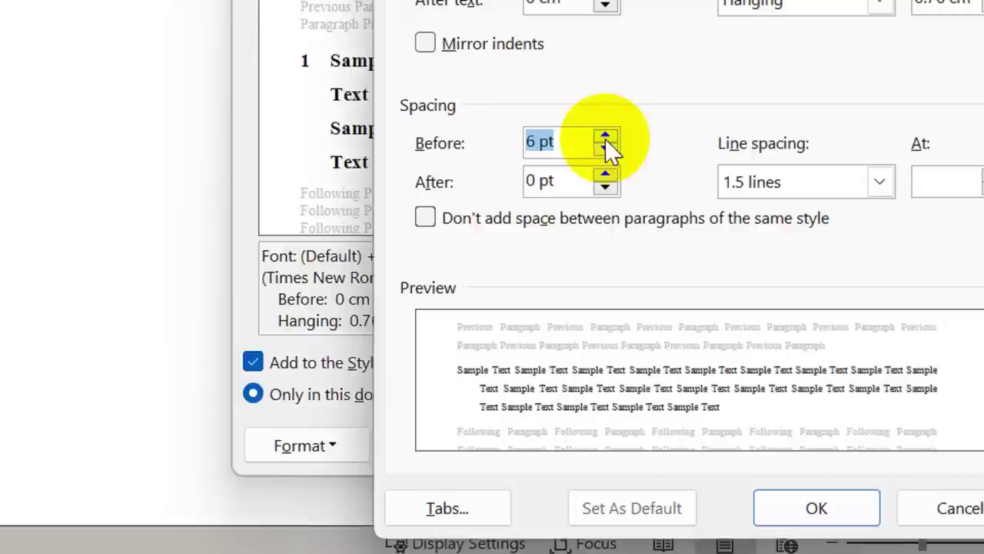
left_click(605, 138)
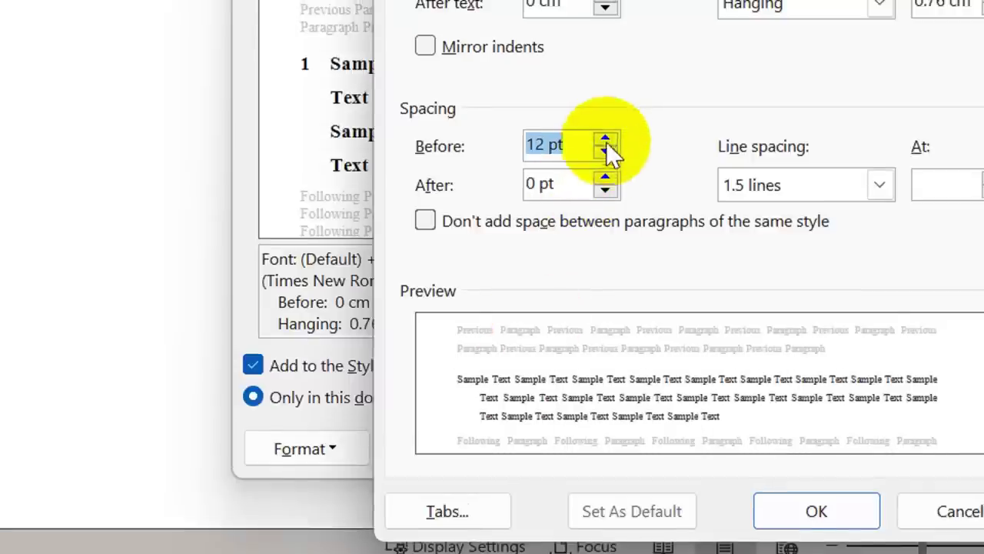
left_click(604, 177)
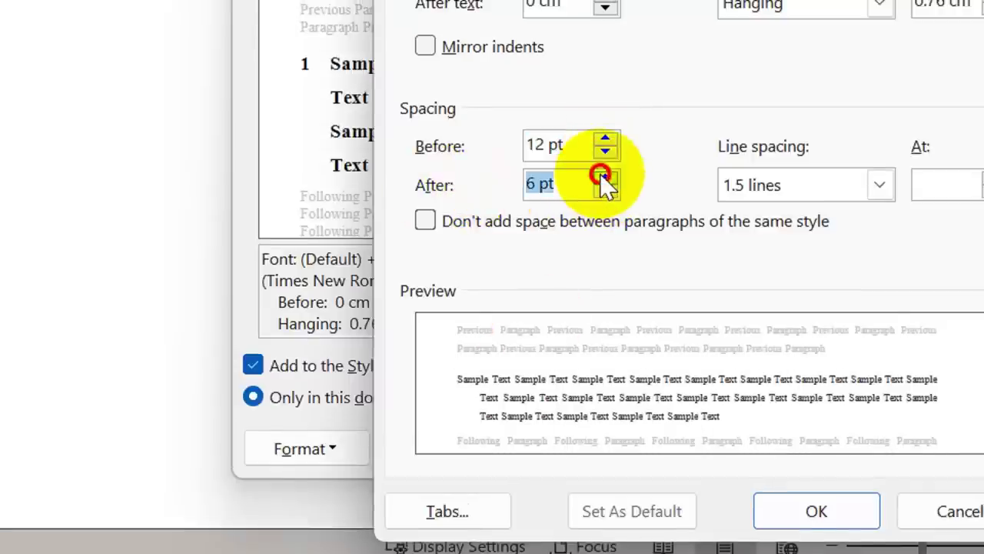
left_click(603, 177)
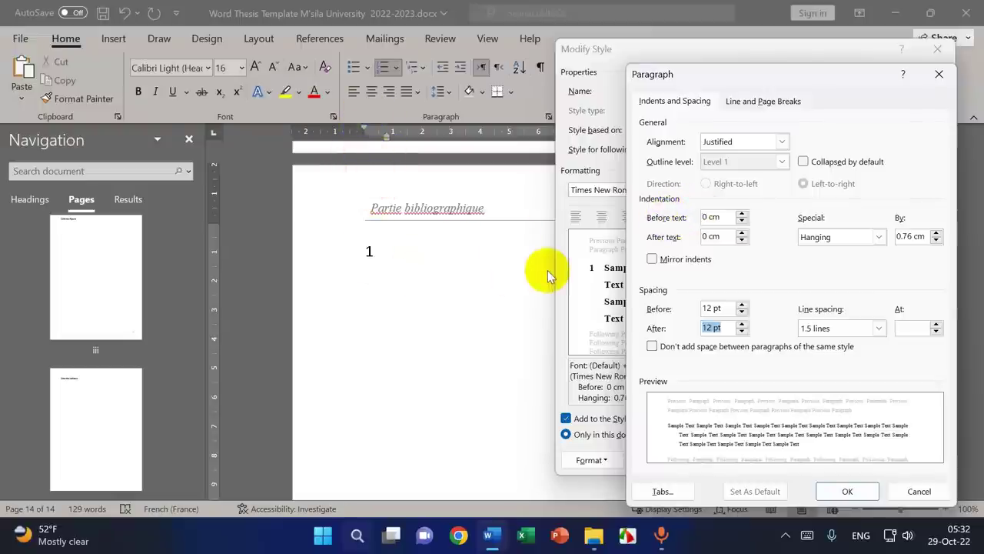
- Try a before-text indent of up to 0.8 cm for the Heading 1 style and return it to 0 cm
left_click(741, 215)
left_click(741, 214)
left_click(742, 215)
left_click(742, 215)
left_click(741, 215)
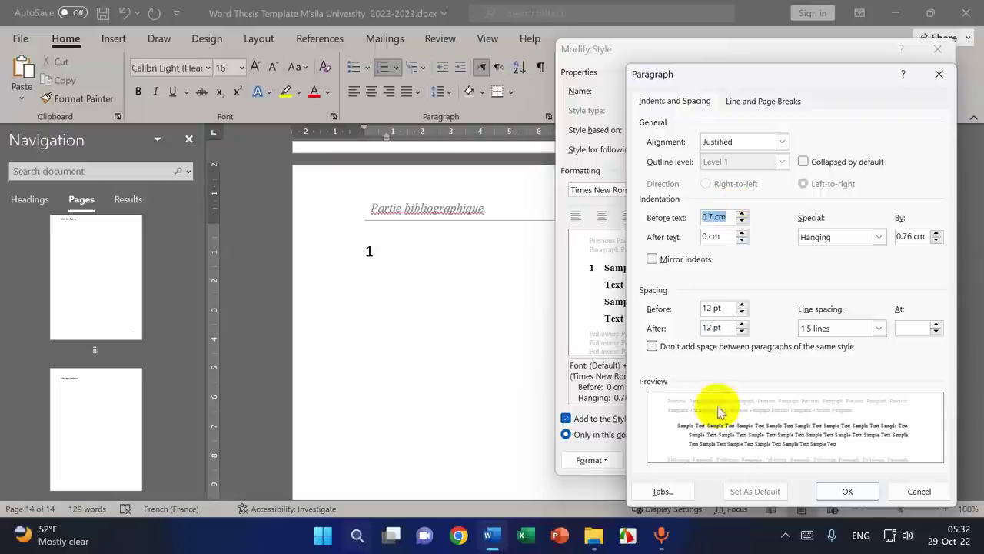
left_click(742, 214)
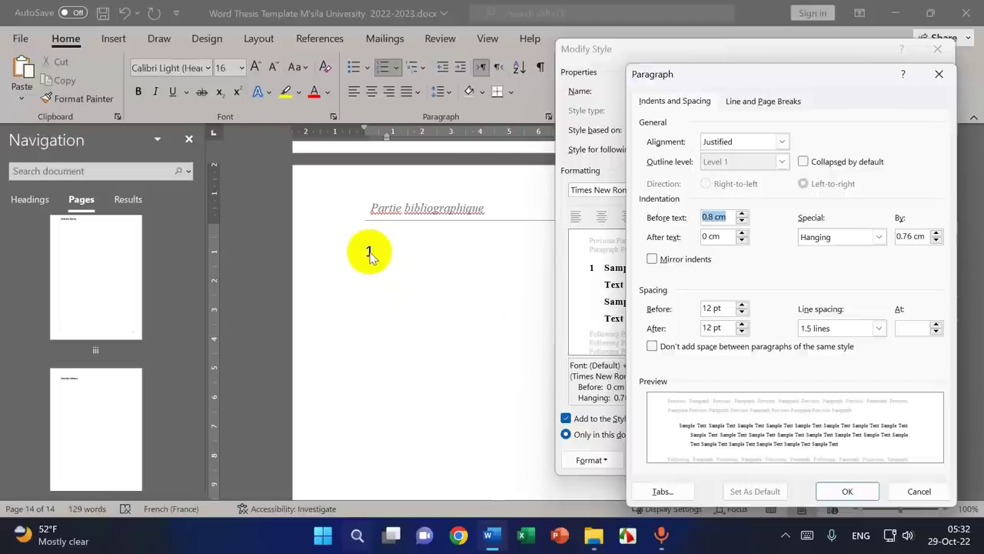
left_click(742, 222)
left_click(742, 222)
left_click(742, 223)
left_click(742, 222)
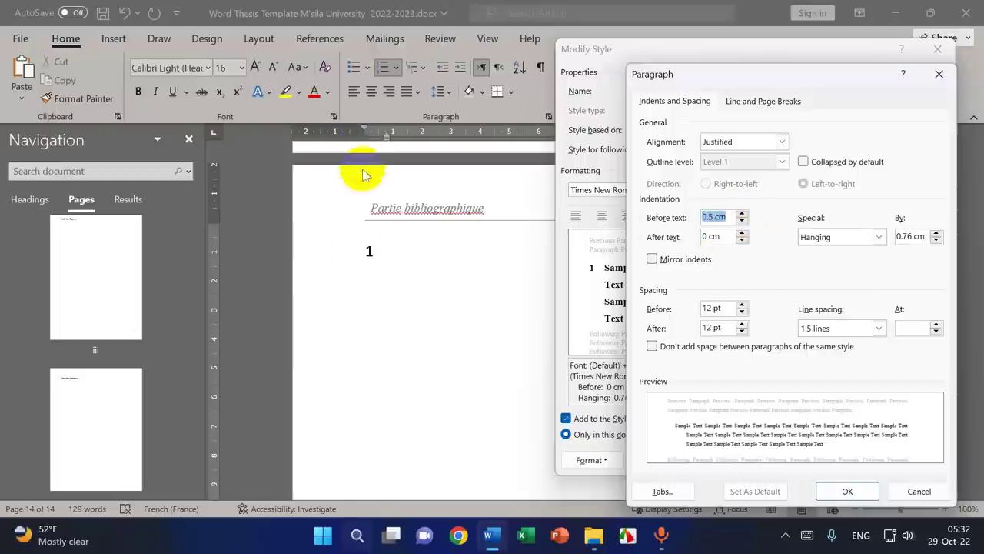
left_click(742, 222)
left_click(741, 222)
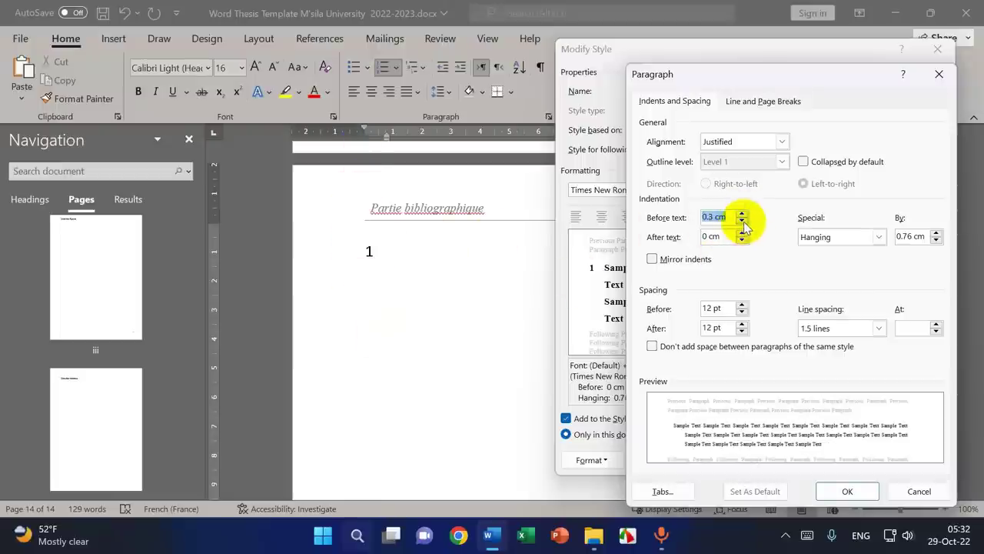
left_click(743, 223)
left_click(743, 222)
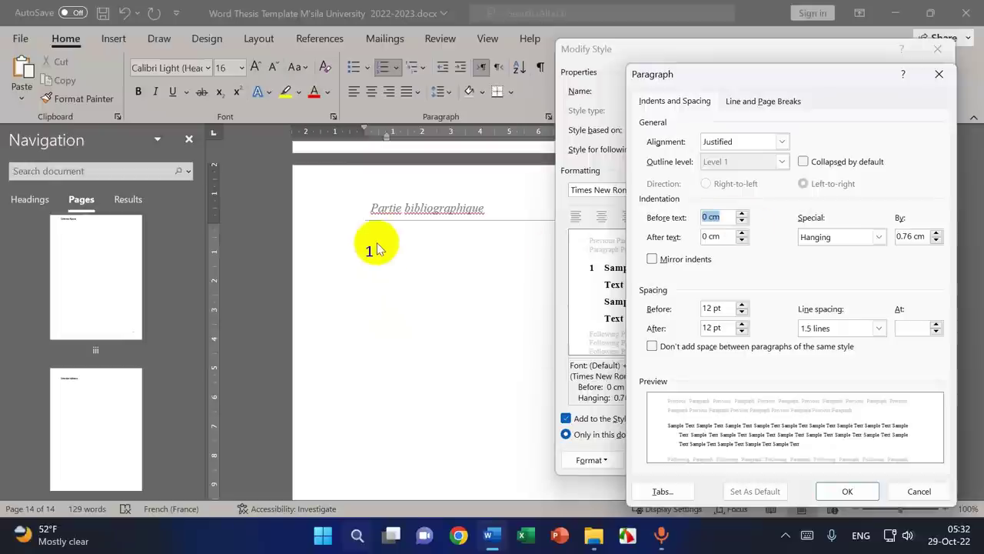
- Accept the paragraph settings and save the modified Heading 1 style
left_click(845, 490)
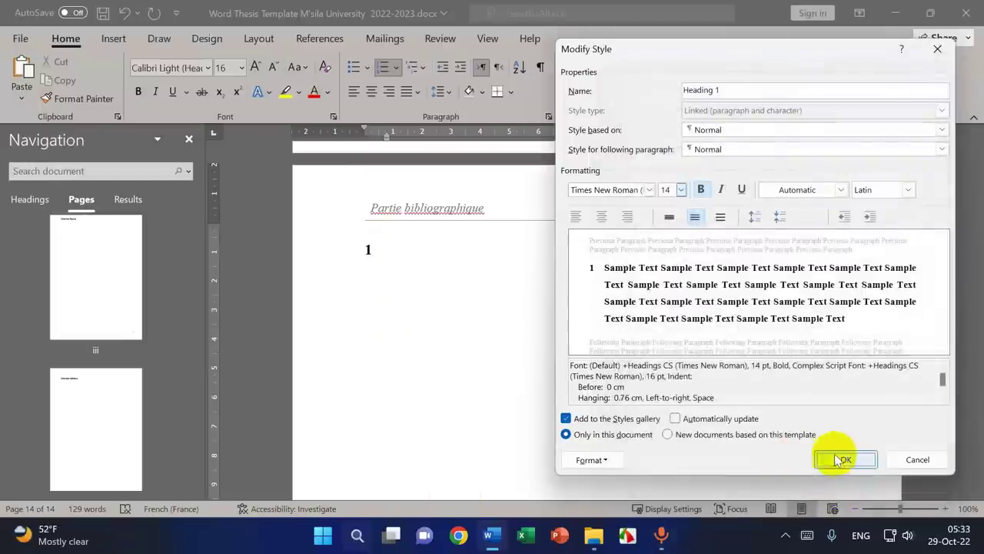
left_click(843, 460)
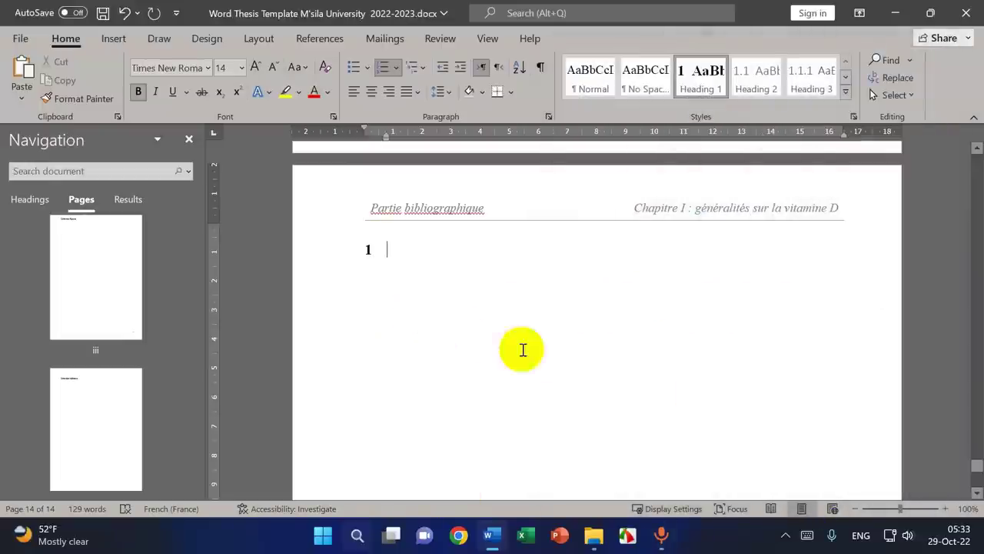
- Copy "généralités sur la vitamine D" from the chapter title page and paste it as text only into the numbered Heading 1 line
scroll(638, 362, "up", 10)
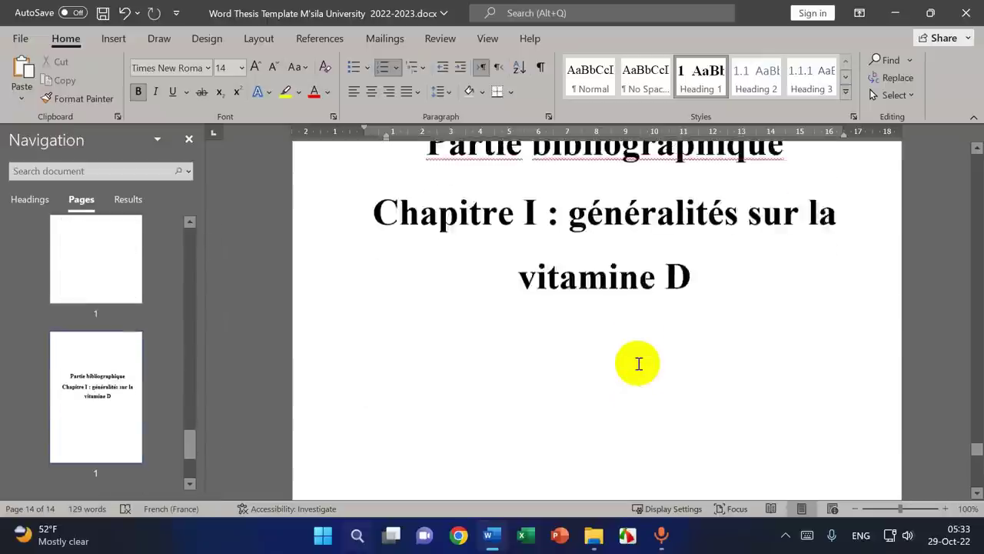
scroll(638, 362, "up", 2)
left_click_drag(572, 277, 677, 342)
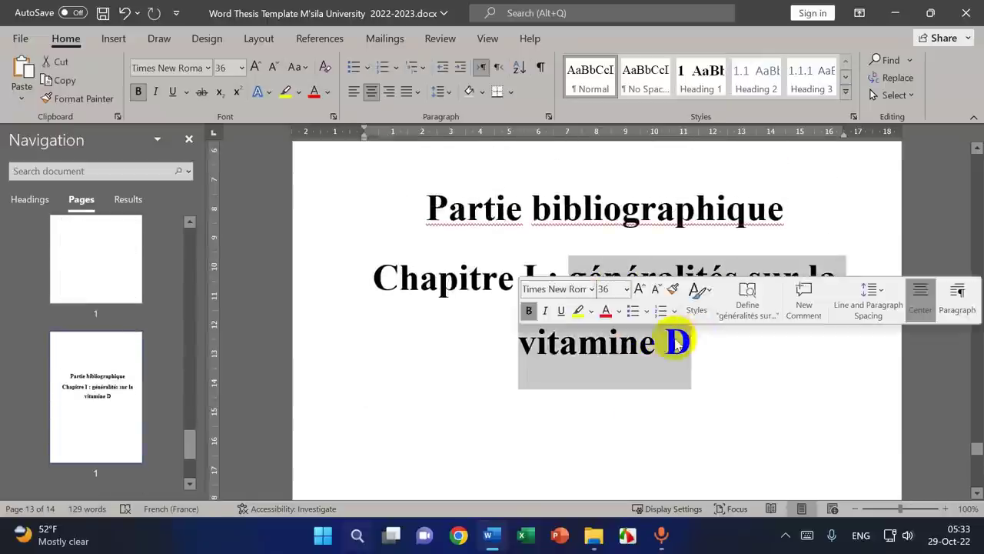
right_click(676, 342)
left_click(700, 90)
scroll(542, 305, "down", 8)
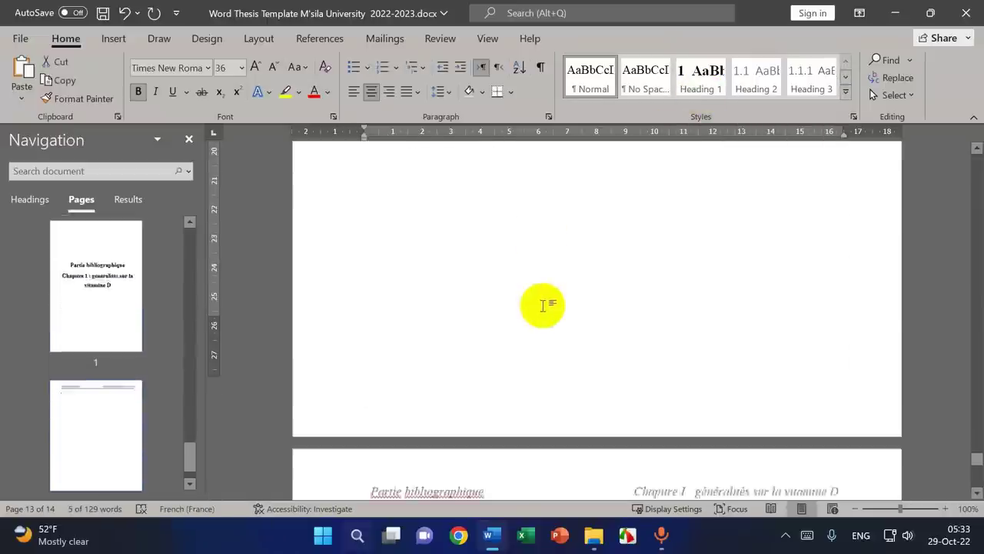
scroll(542, 305, "down", 4)
left_click(392, 318)
left_click(19, 105)
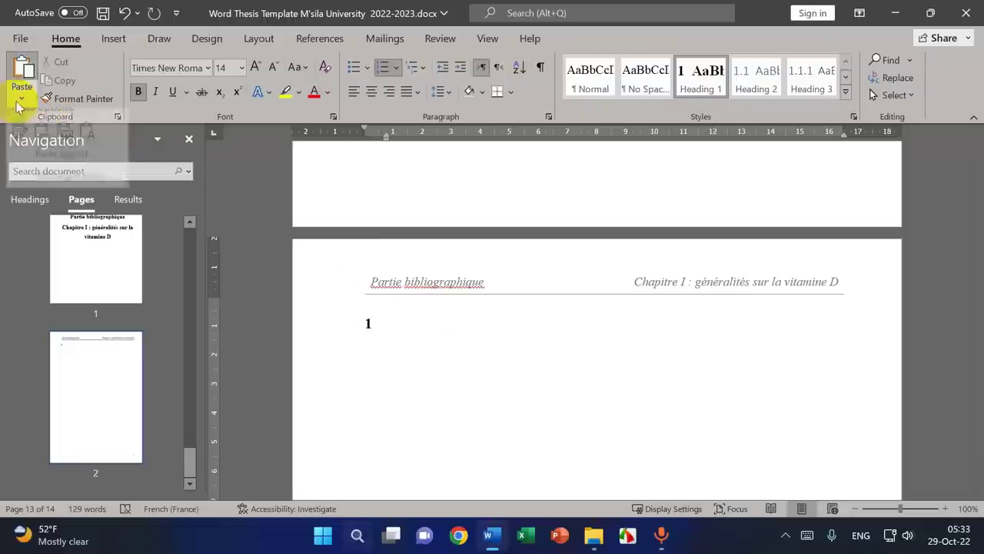
left_click(83, 135)
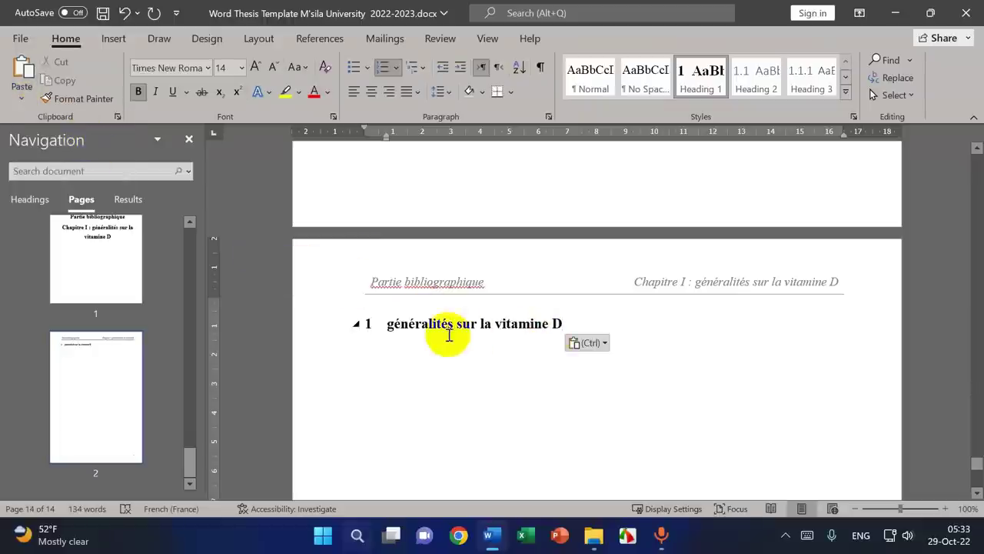
- Set the multilevel list's level 1 number format to "1." and correct the heading's first word to "Généralités"
right_click(368, 323)
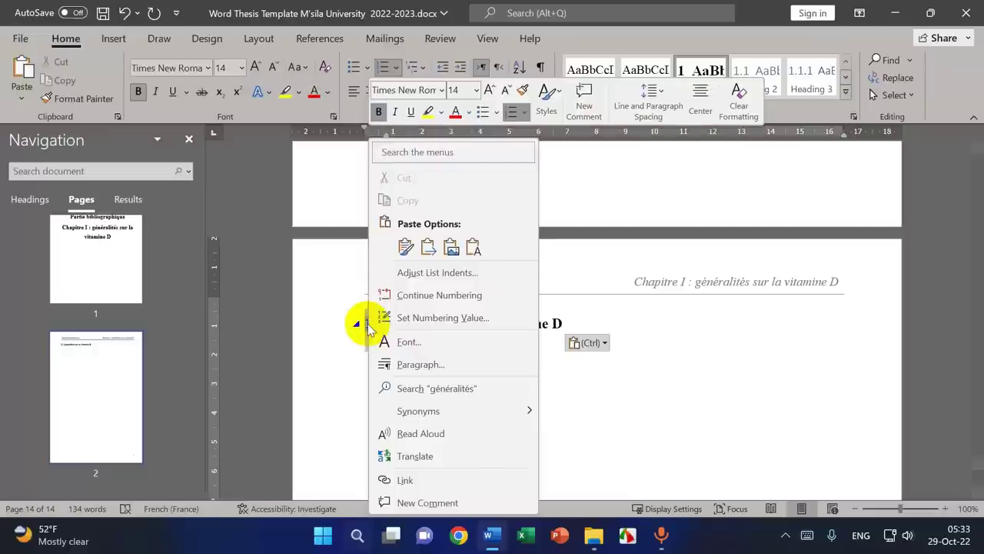
key("Escape")
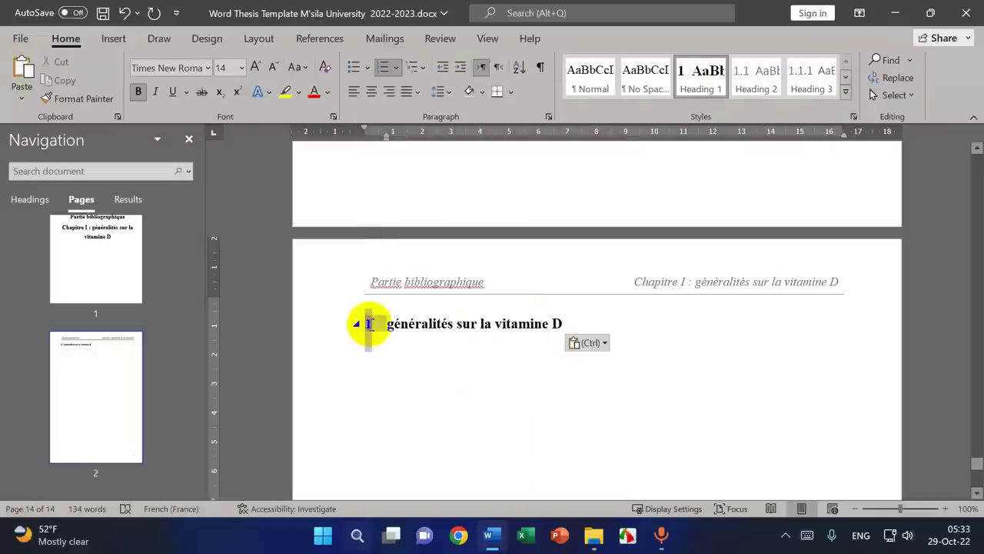
right_click(368, 324)
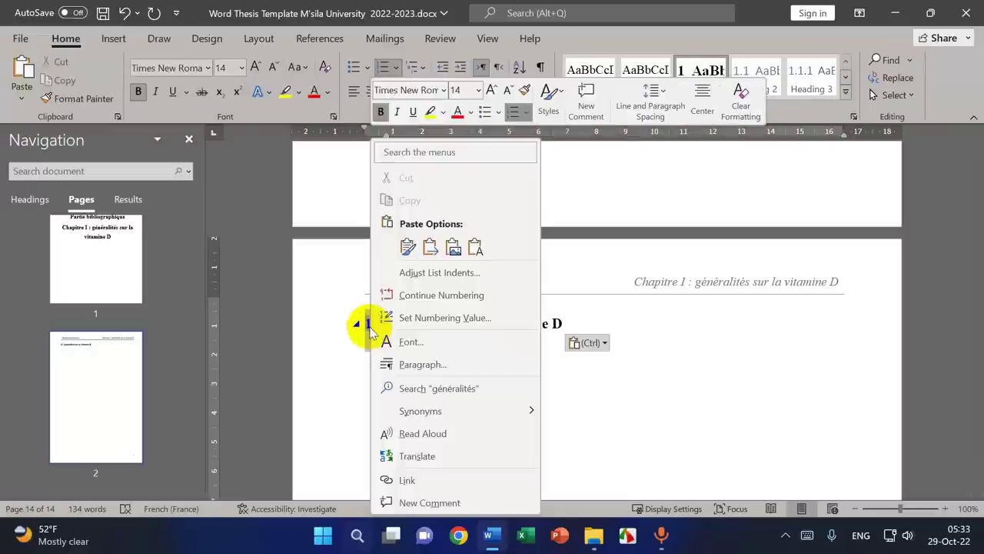
left_click(439, 273)
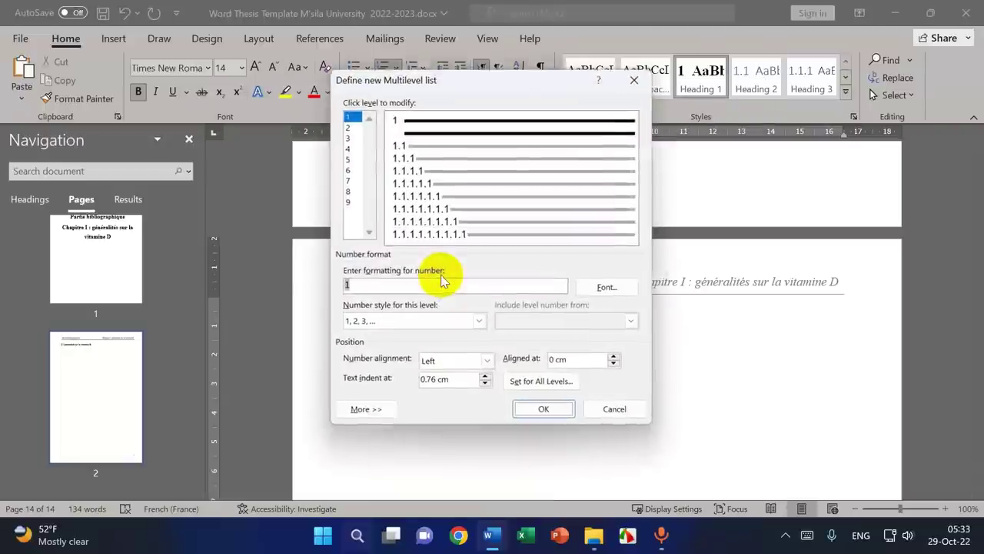
left_click(346, 286)
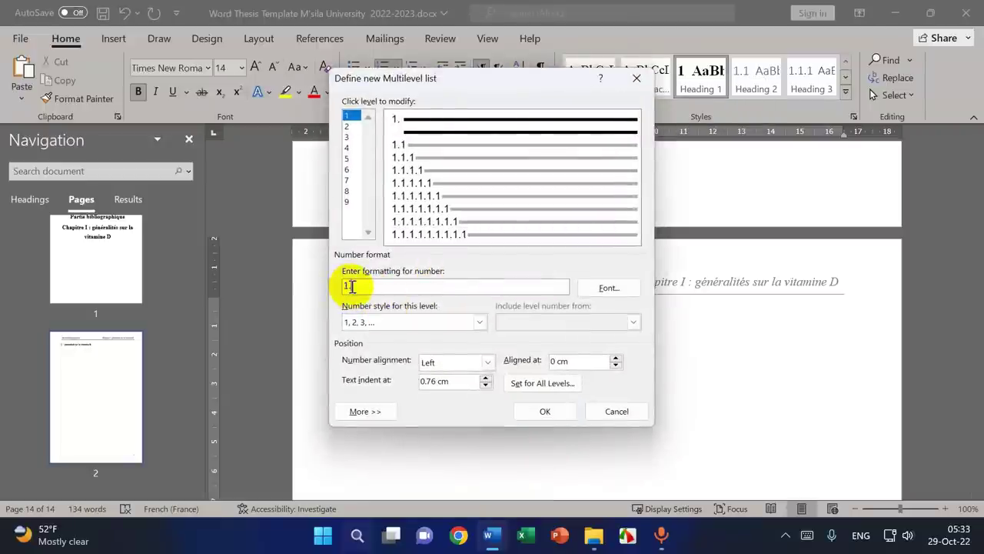
left_click(544, 411)
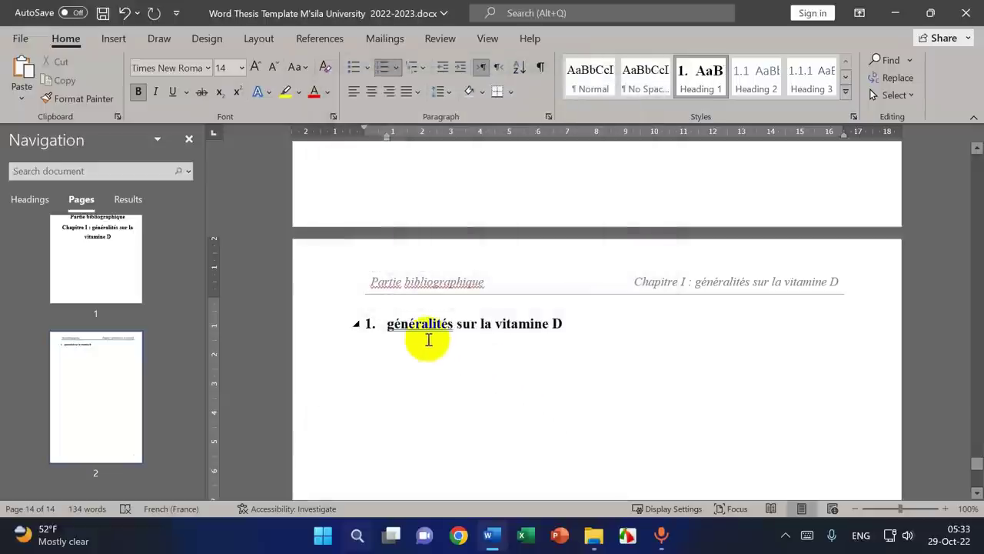
right_click(409, 323)
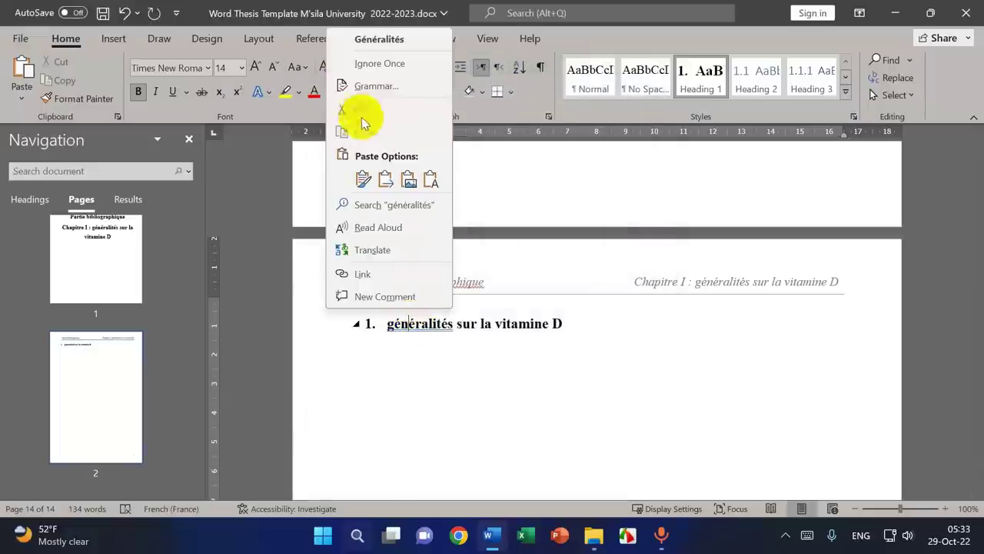
left_click(374, 40)
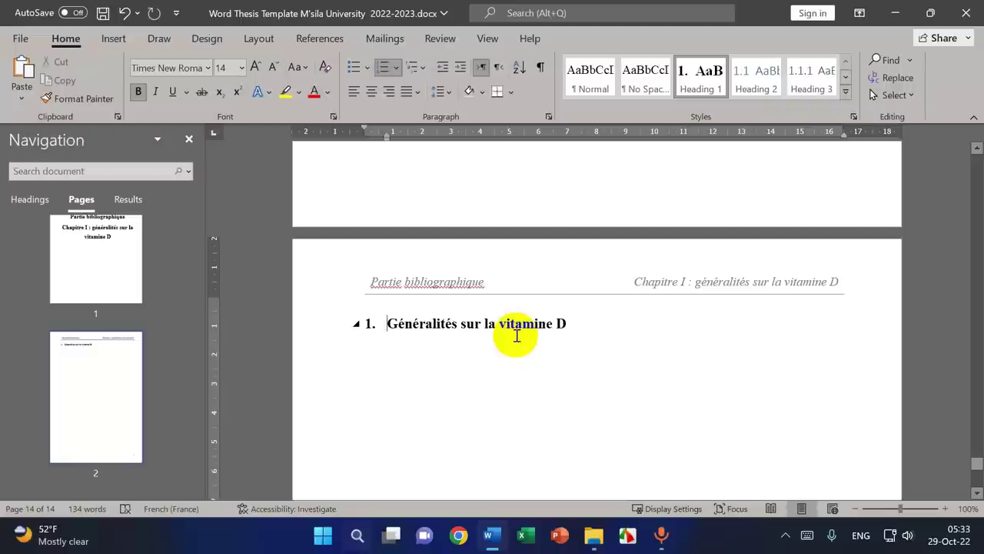
- Review the Heading 1 style's indentation and spacing settings, keeping 12 pt after and 1.5 line spacing, and accept the style
right_click(692, 83)
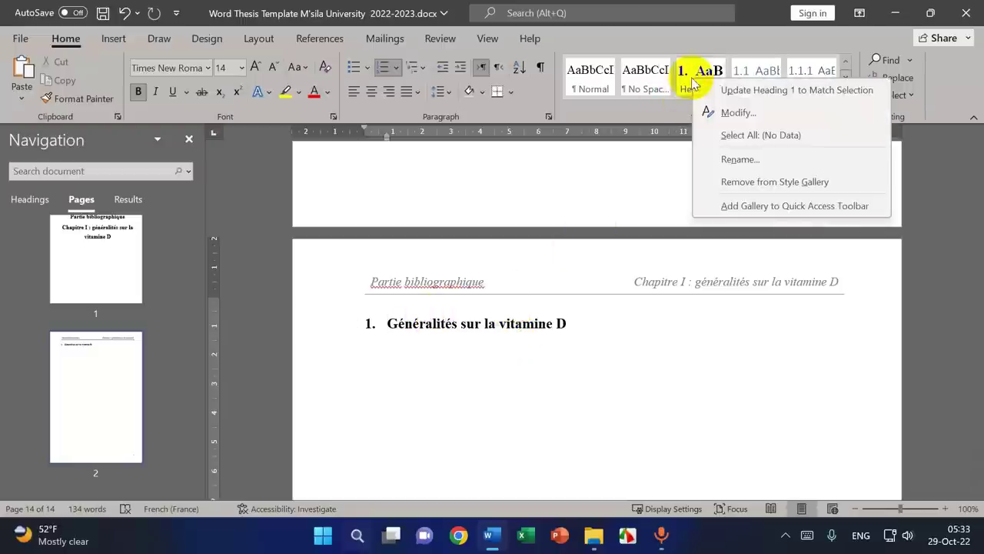
left_click(714, 112)
left_click_drag(714, 77, 757, 49)
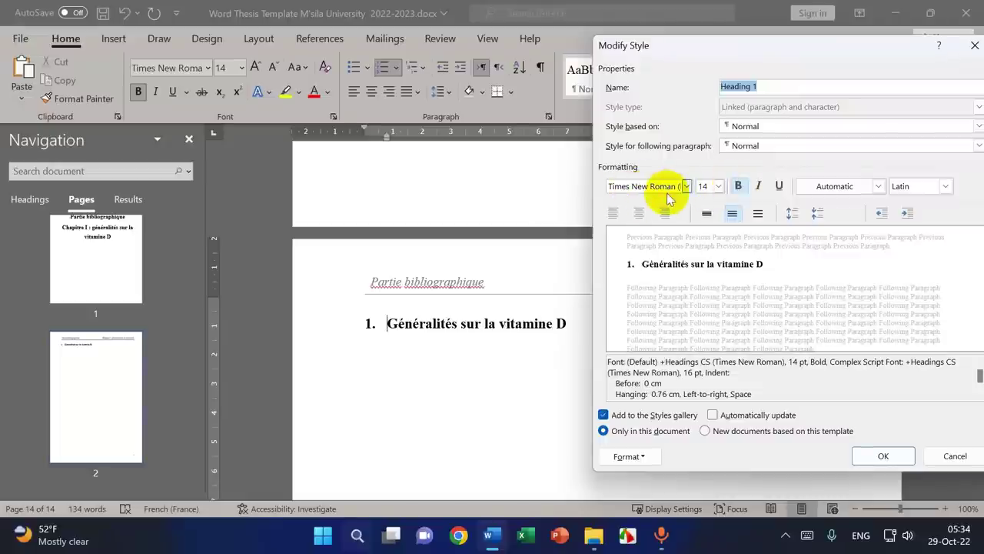
left_click(650, 459)
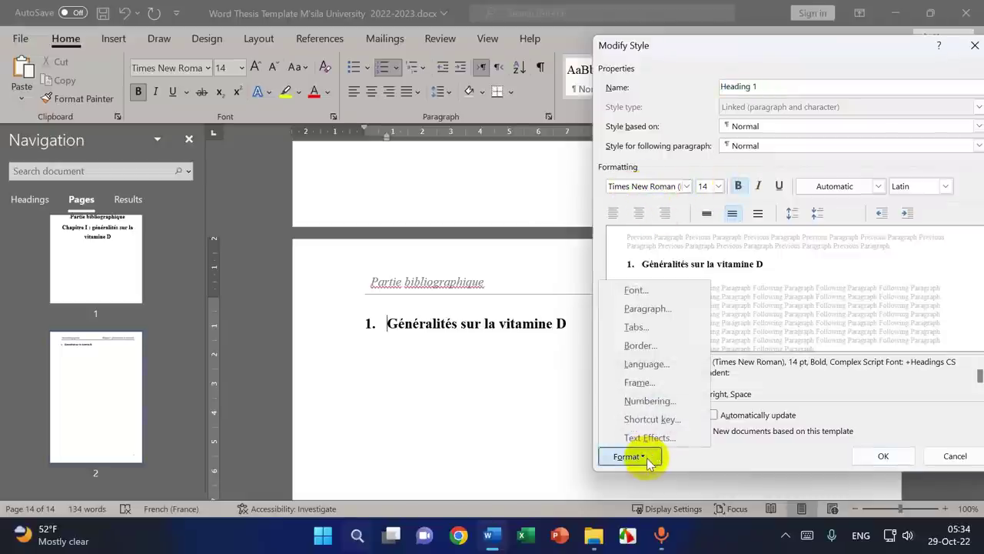
left_click(835, 391)
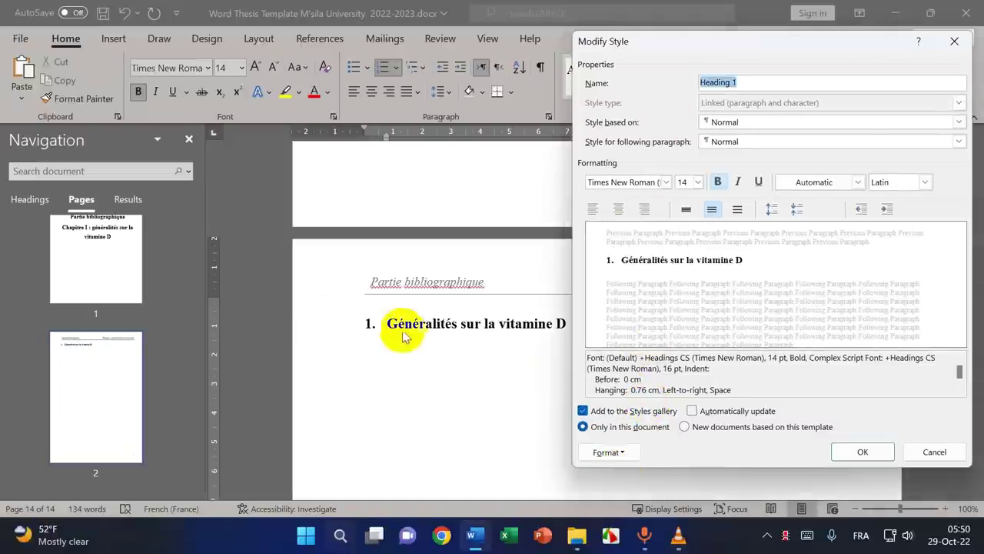
left_click(619, 452)
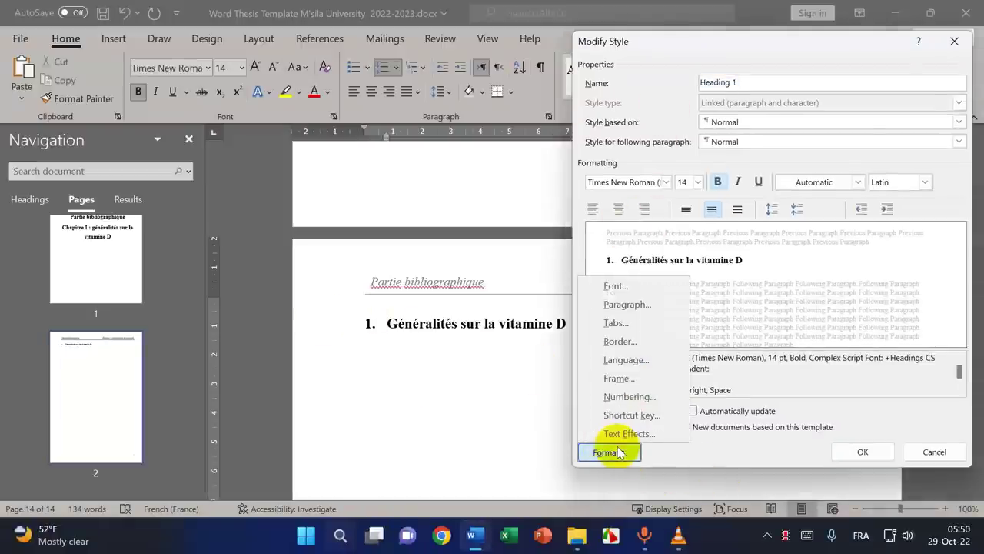
left_click(627, 304)
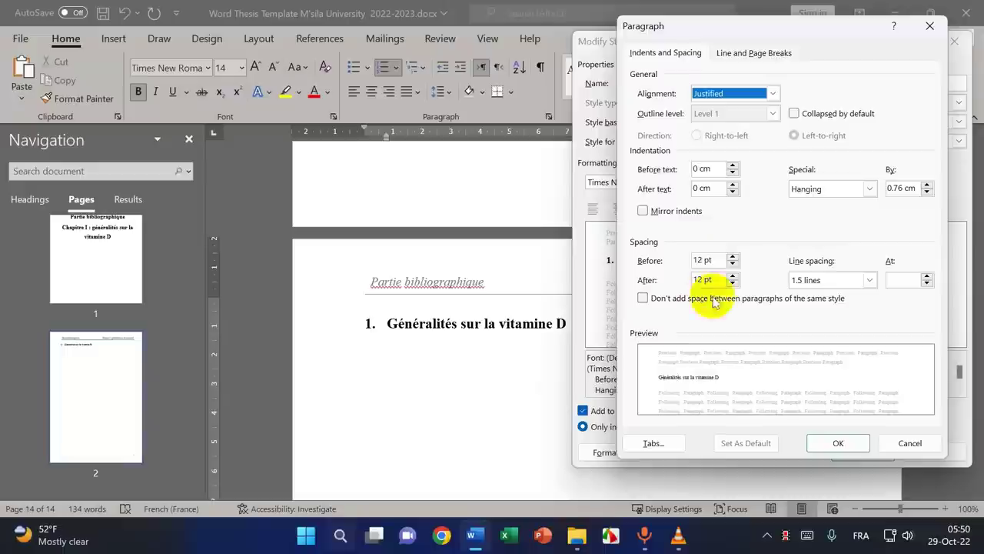
left_click(735, 284)
left_click(733, 275)
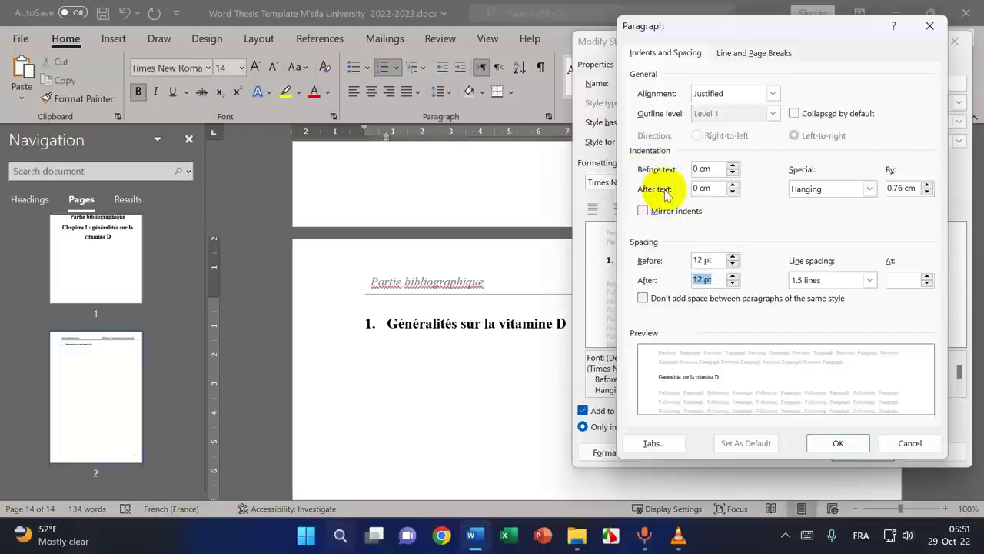
left_click(733, 166)
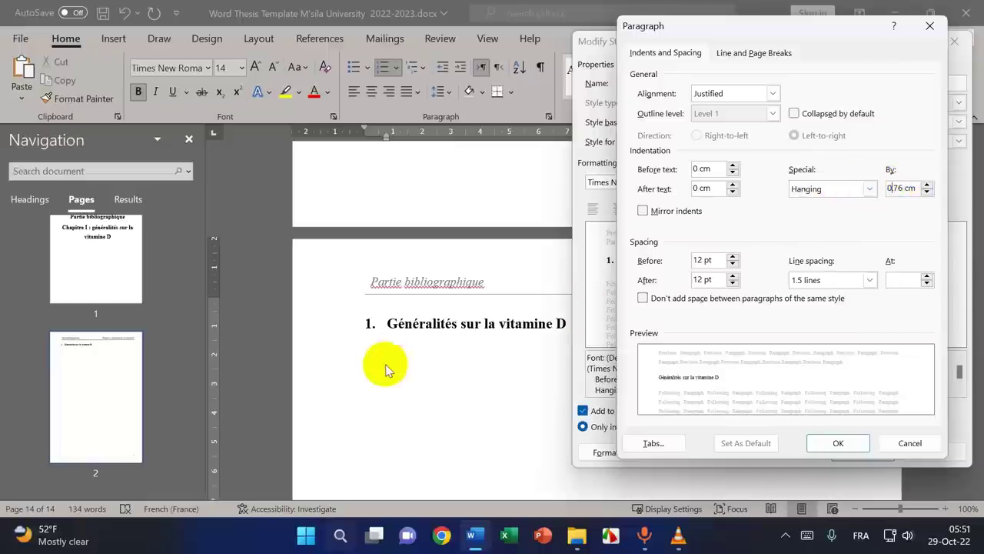
left_click(870, 281)
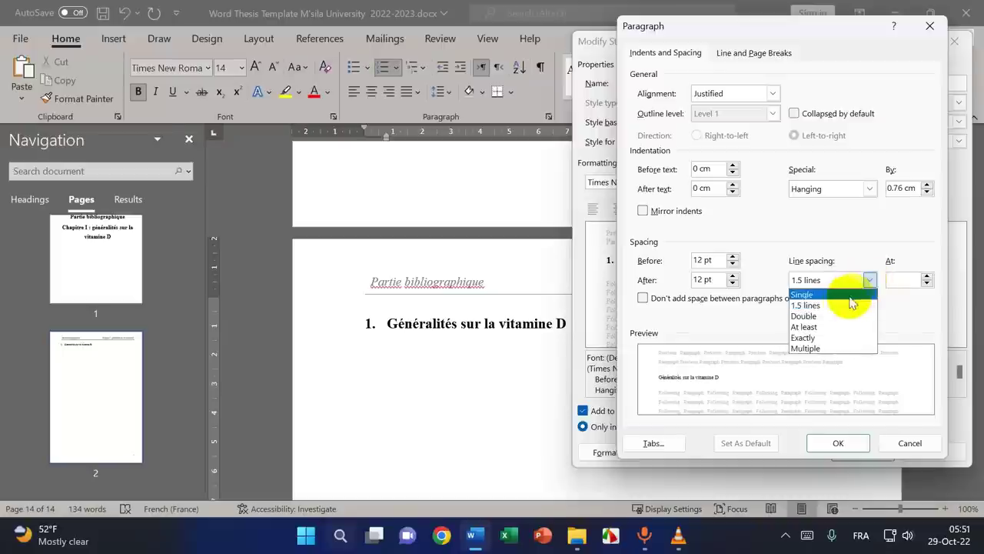
left_click(812, 305)
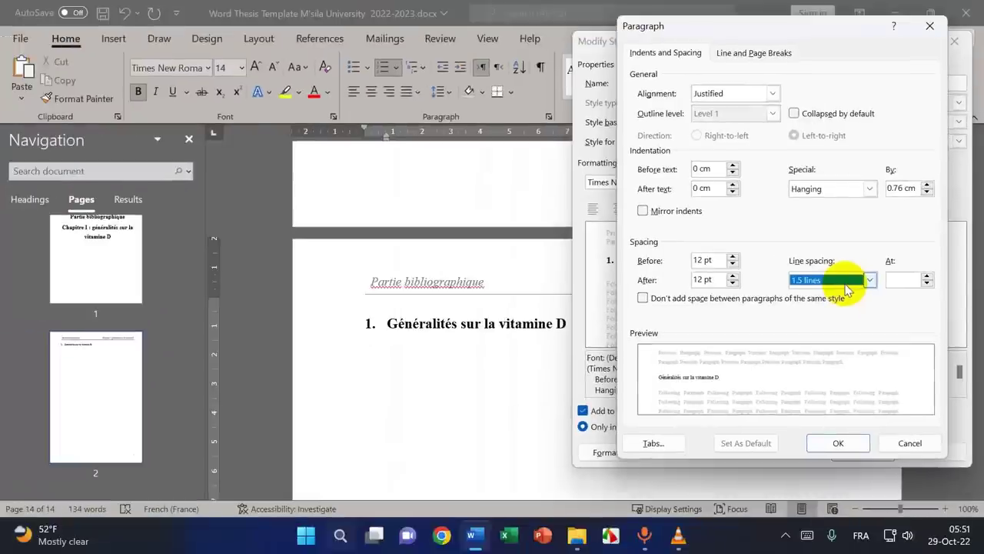
left_click(838, 443)
left_click(853, 452)
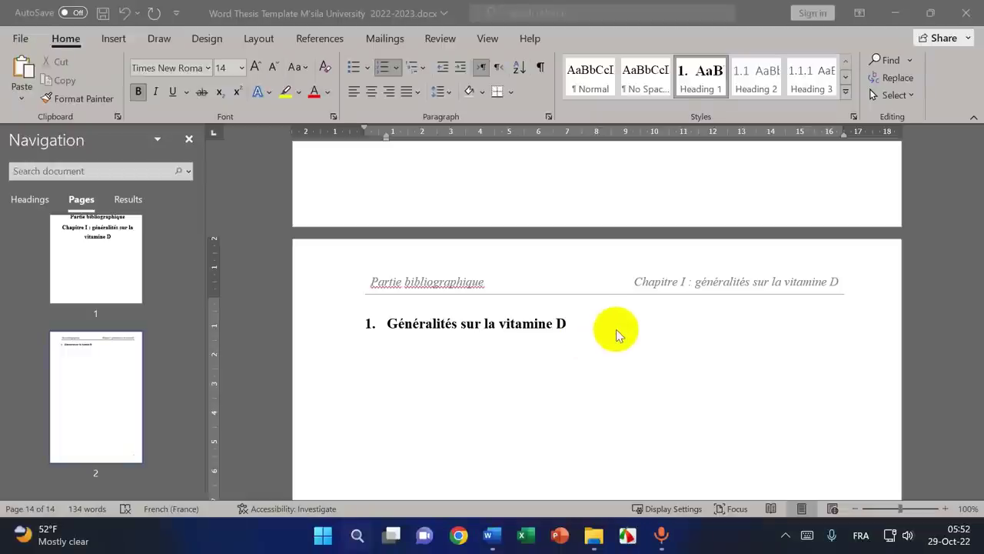
- Add a new paragraph below the "Généralités sur la vitamine D" heading and apply the Heading 2 style to it
left_click(585, 324)
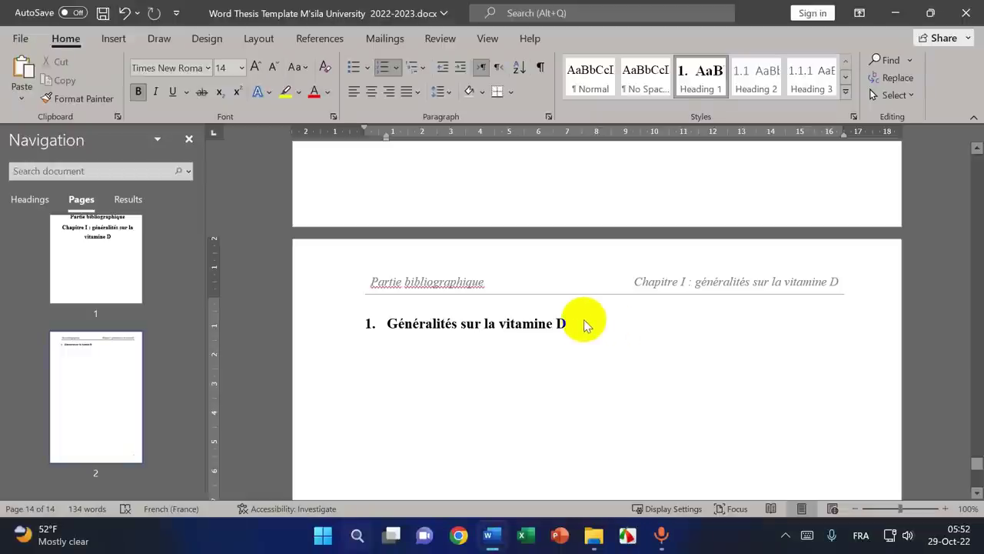
key("Return")
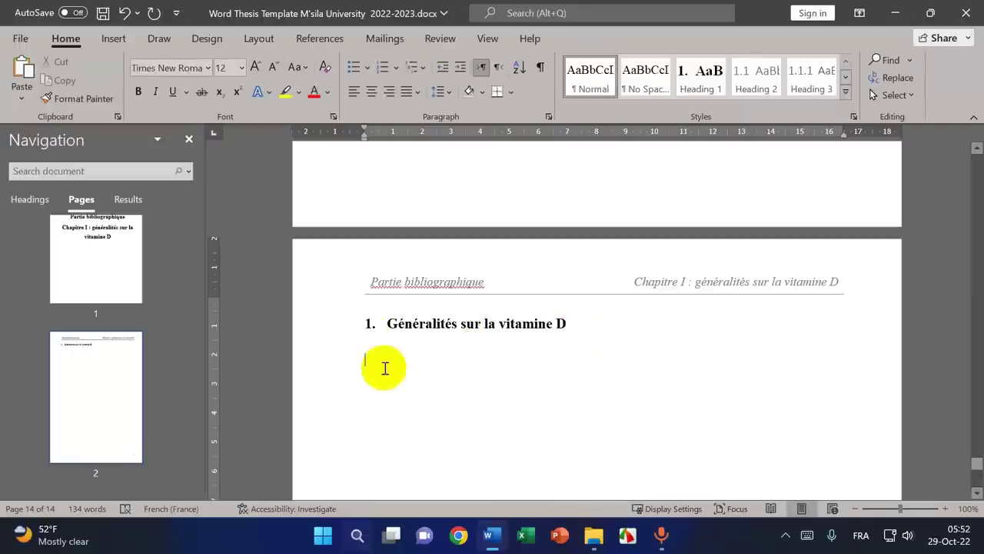
left_click(757, 84)
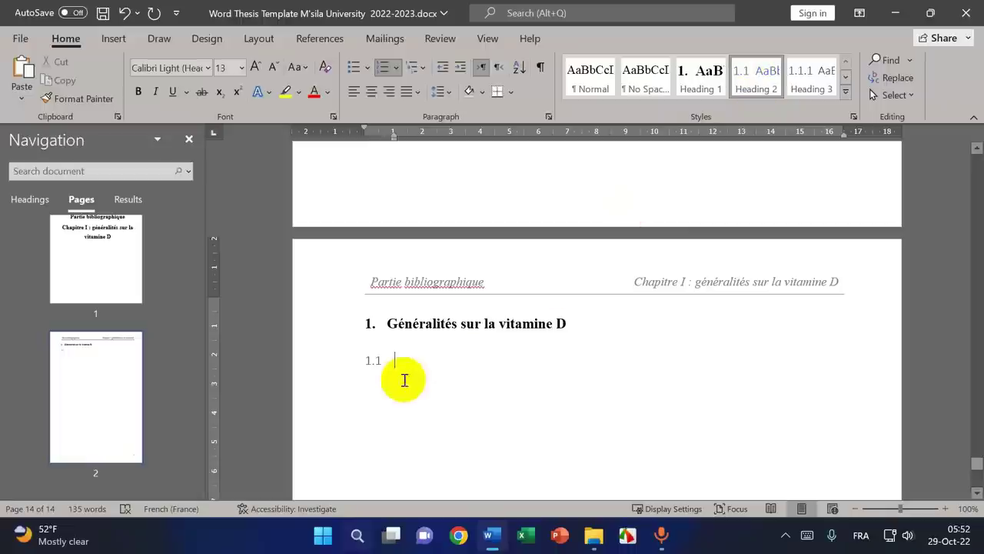
- Set the multilevel list's level 2 number format to "1.1." with a trailing period
left_click(368, 360)
right_click(372, 365)
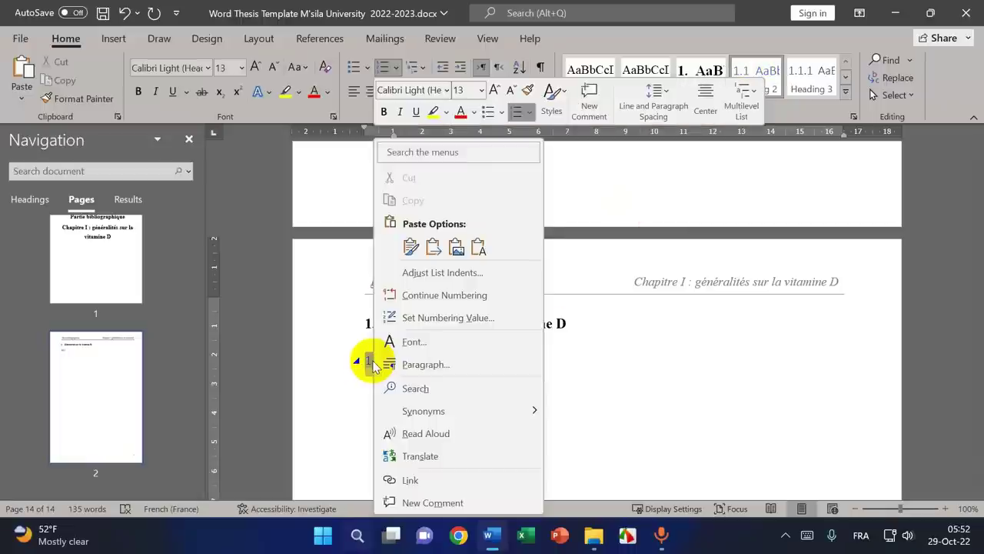
left_click(428, 273)
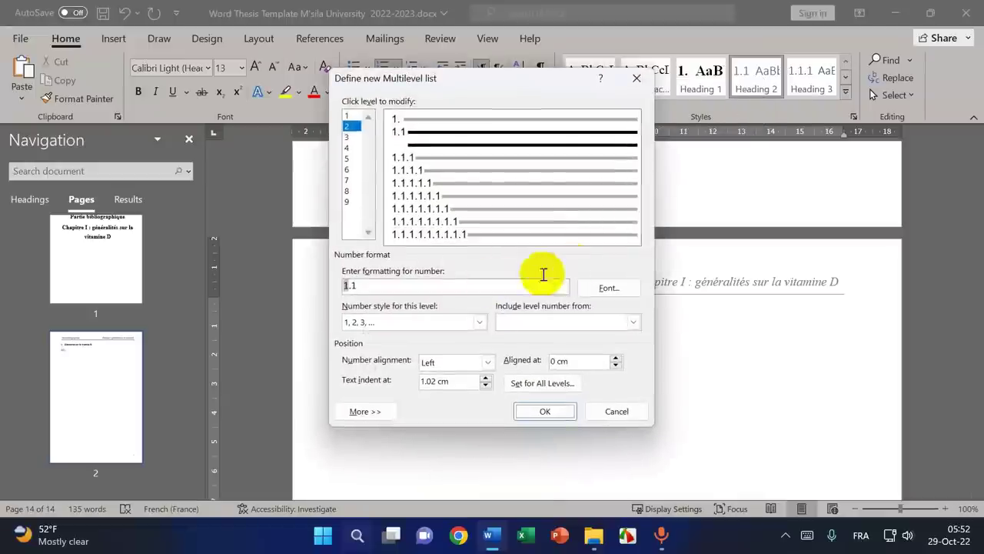
left_click(369, 288)
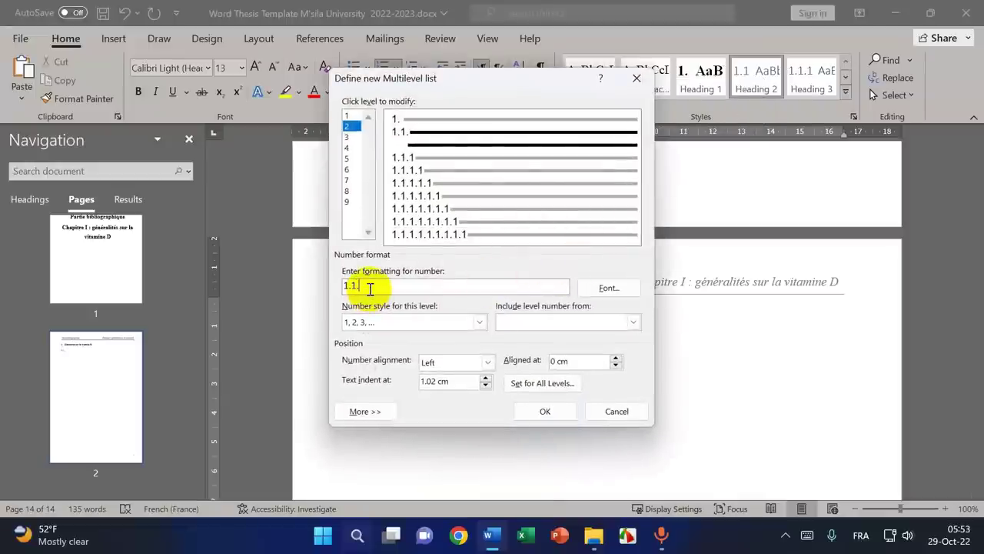
type(".")
left_click(557, 413)
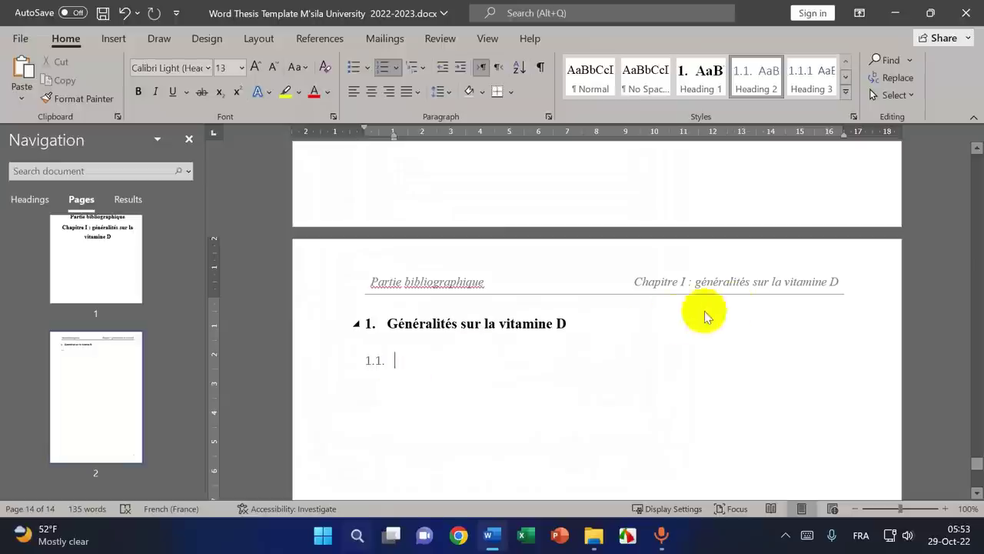
- Modify the Heading 2 style's font to Times New Roman, 12 pt, bold, with Automatic colour
right_click(755, 83)
left_click(778, 110)
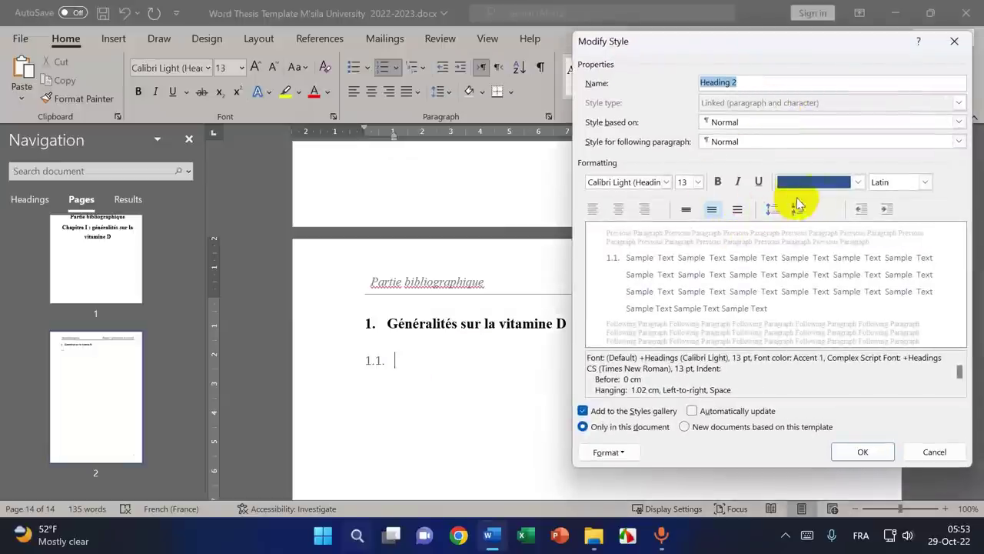
left_click(858, 181)
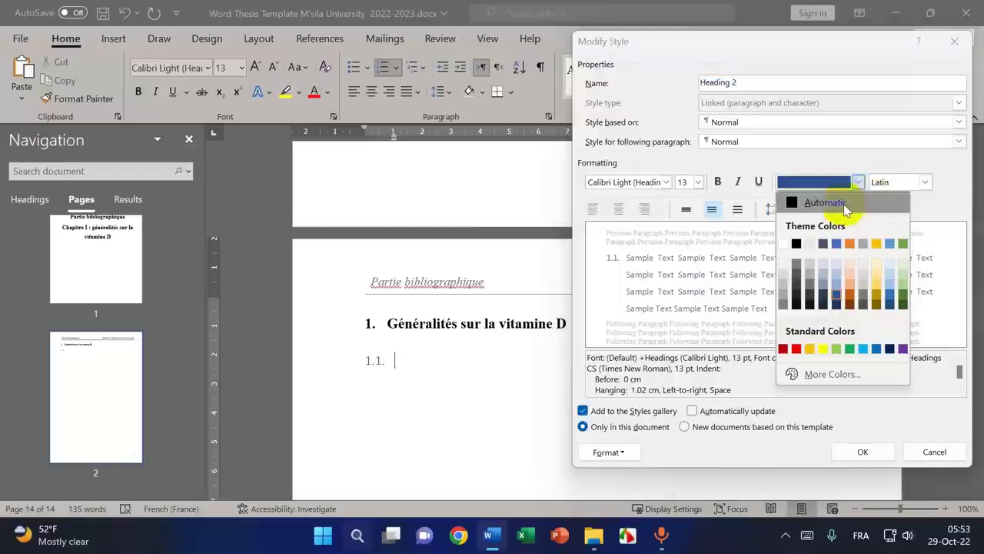
left_click(846, 204)
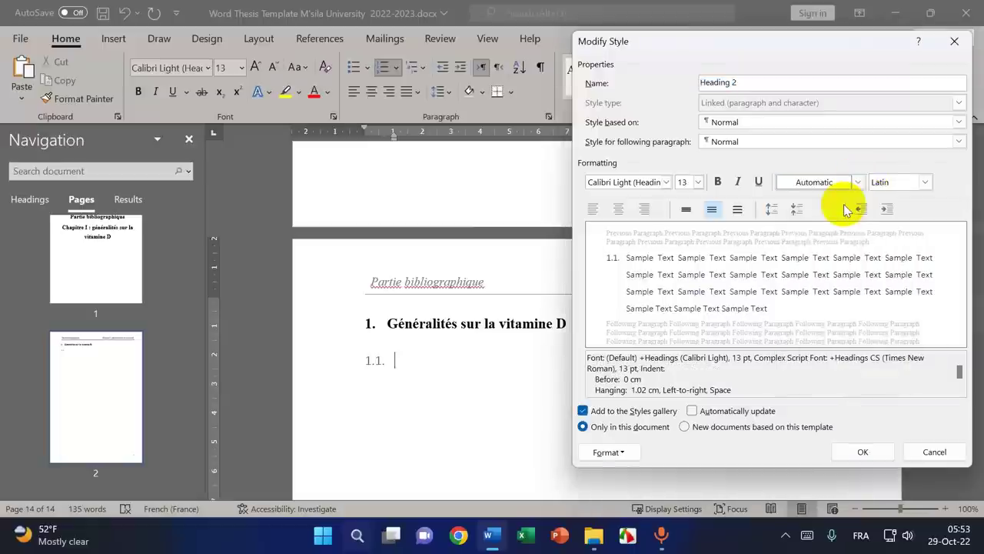
left_click(717, 182)
left_click(698, 183)
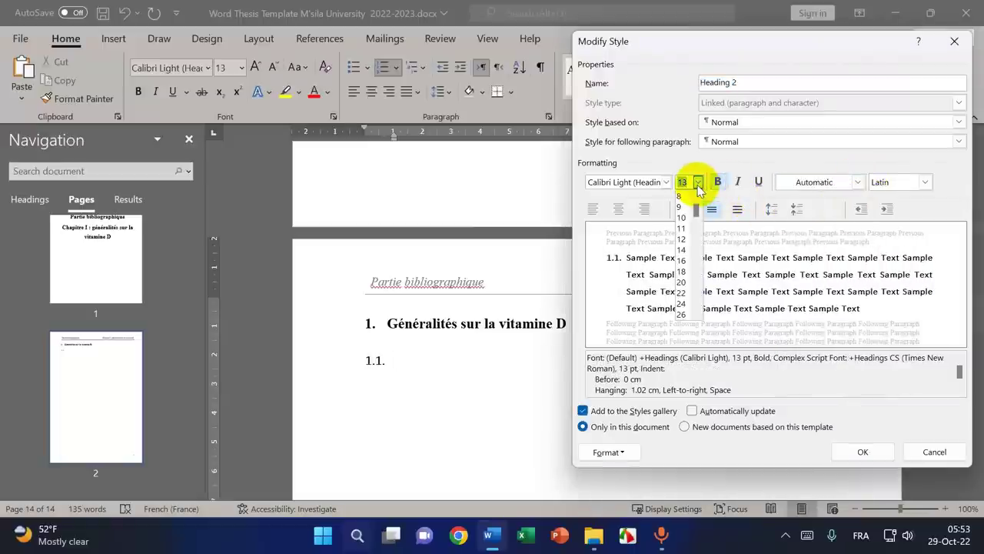
left_click(686, 239)
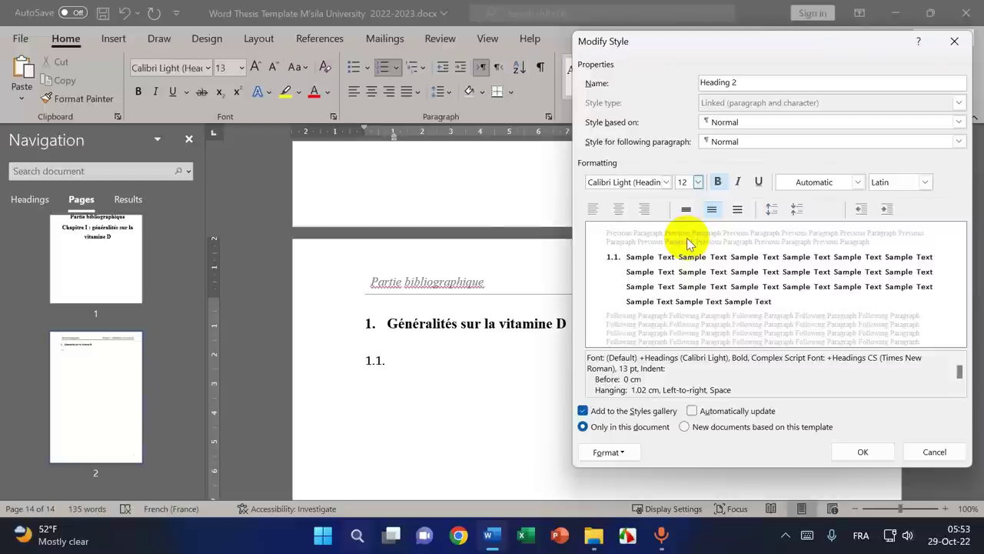
left_click(666, 182)
left_click(649, 235)
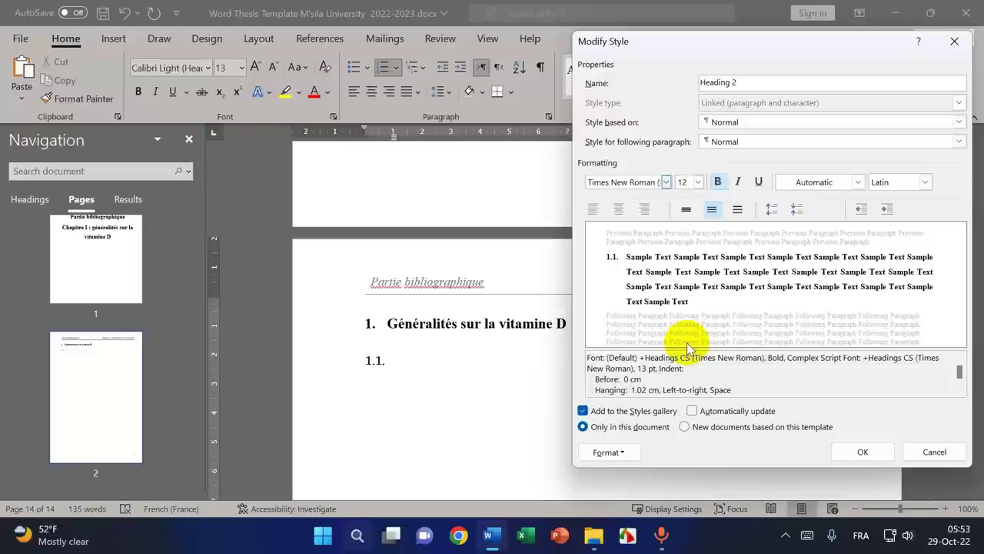
- Set the Heading 2 style's paragraph spacing to 6 pt before and 6 pt after
left_click(611, 452)
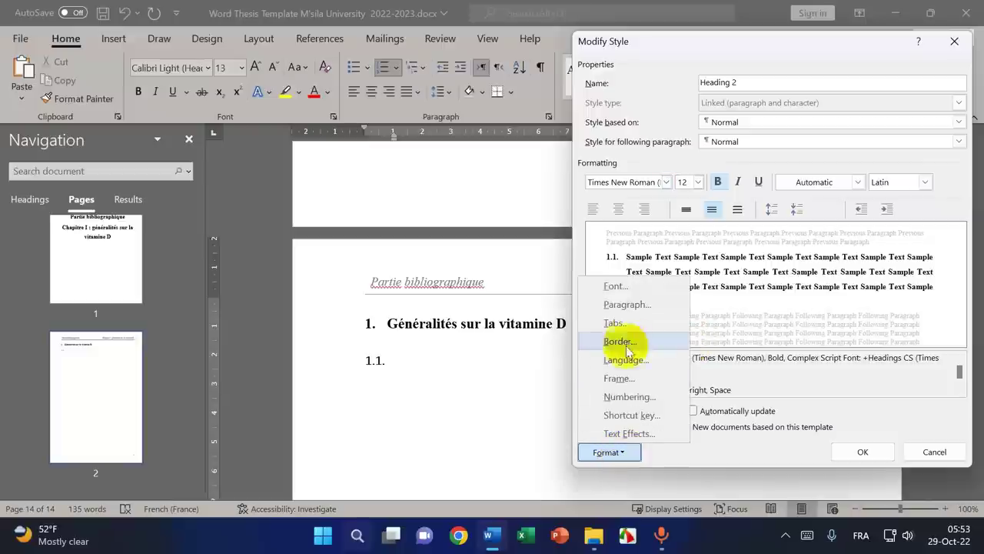
left_click(629, 304)
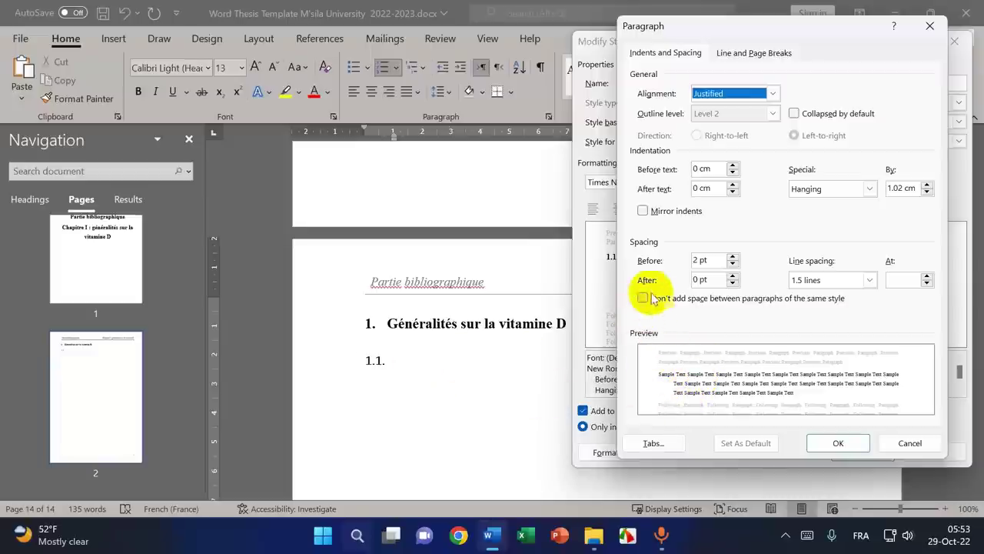
left_click(733, 257)
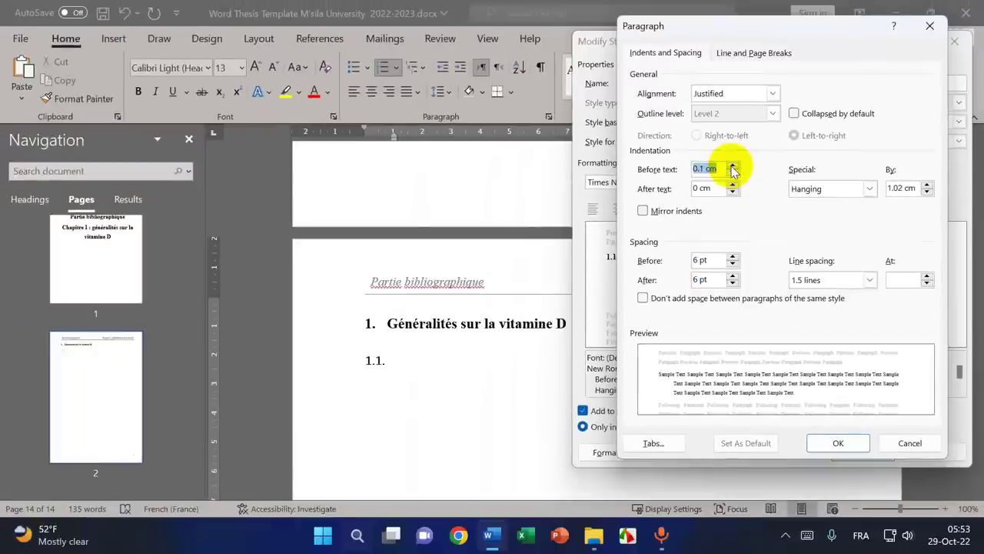
- Set the Heading 2 style's before-text indent to 0.5 cm
left_click(733, 166)
left_click(733, 166)
left_click(733, 166)
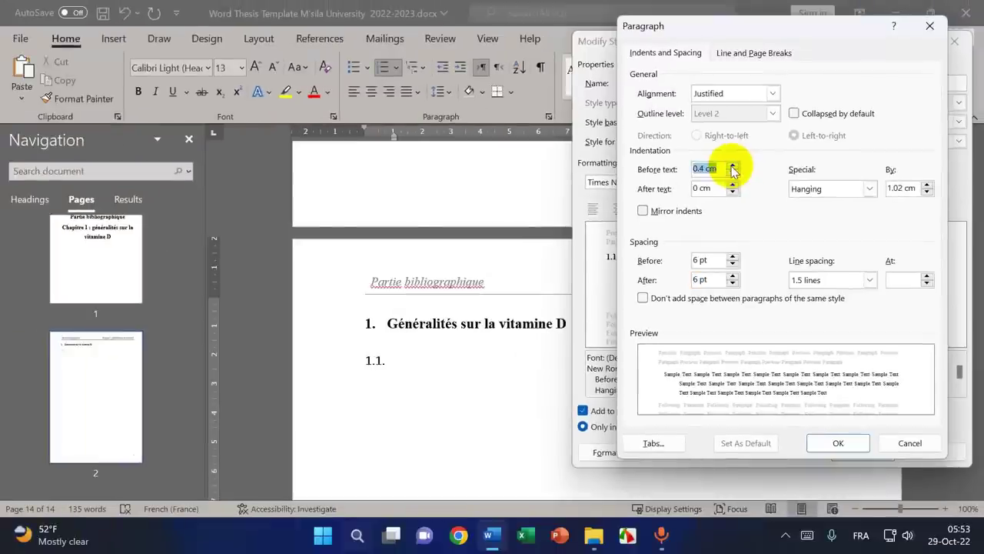
left_click(733, 166)
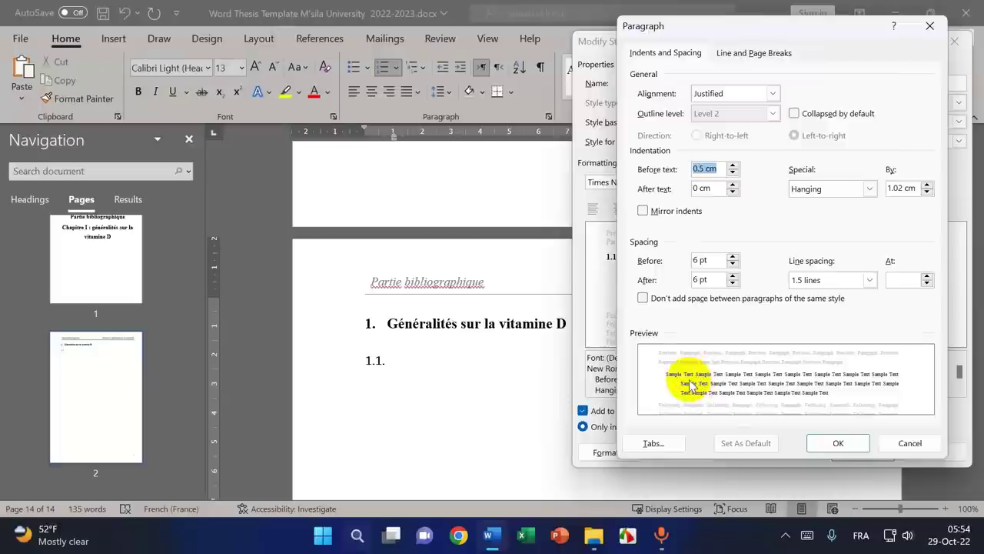
- Try a before-text indent of 0.8 cm for the Heading 2 style and return it to 0.5 cm
left_click(731, 166)
left_click(732, 165)
left_click(731, 165)
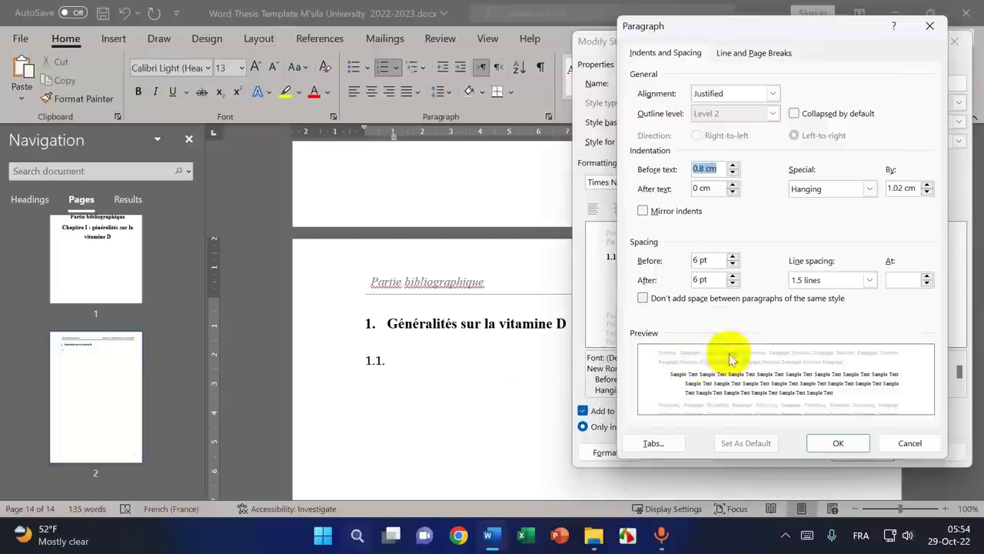
left_click(732, 175)
left_click(733, 175)
left_click(732, 175)
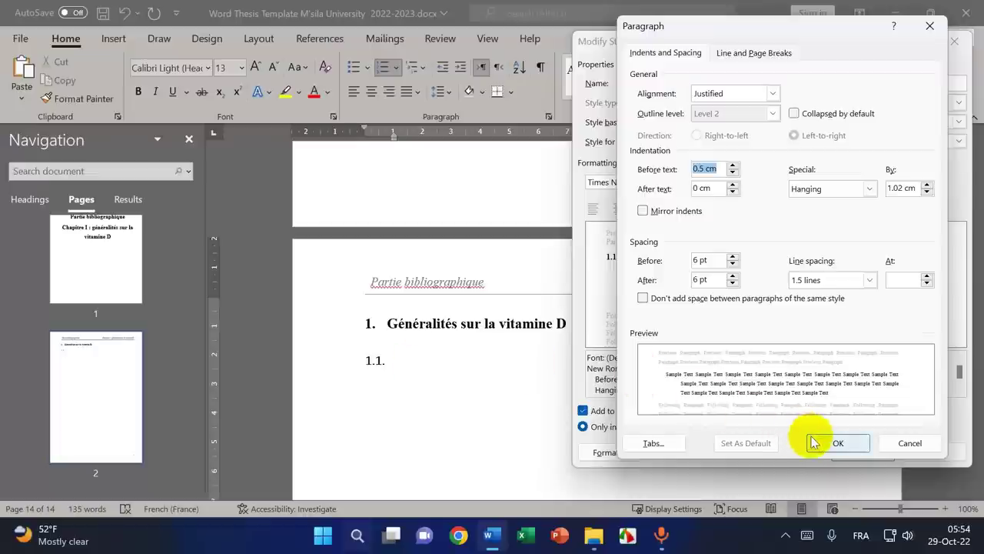
- Accept the paragraph settings, save the modified Heading 2 style, and enter "Définition" as the 1.1. heading text
left_click(837, 443)
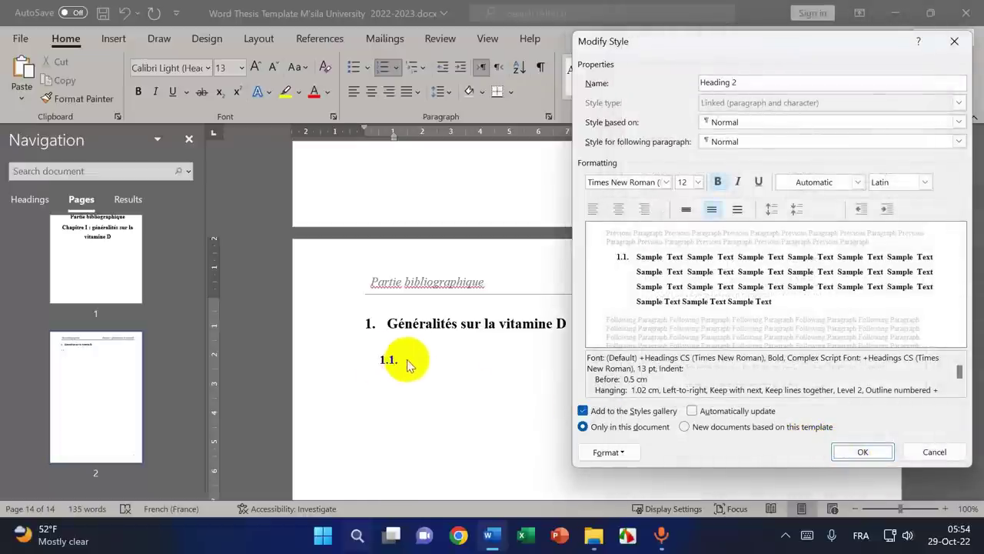
left_click(858, 452)
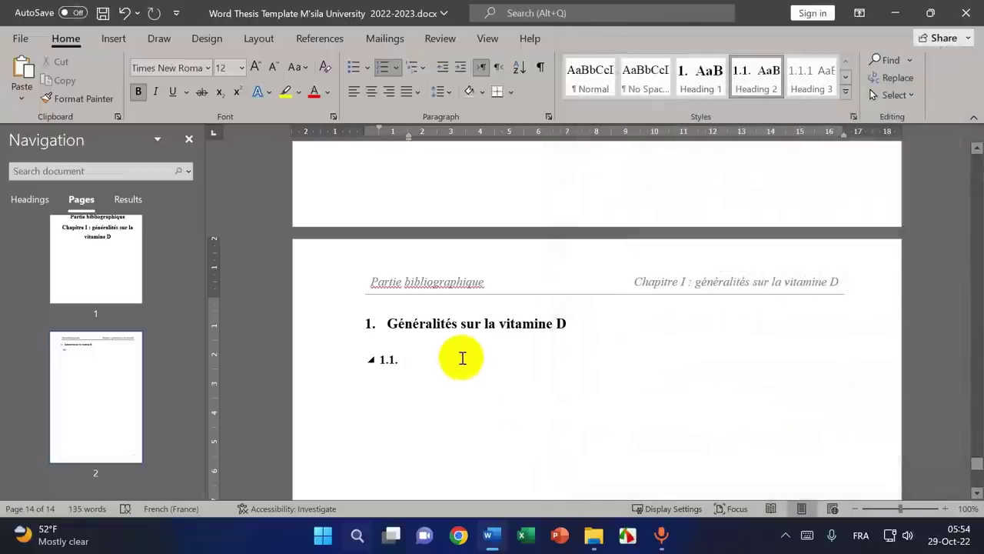
type("Défi")
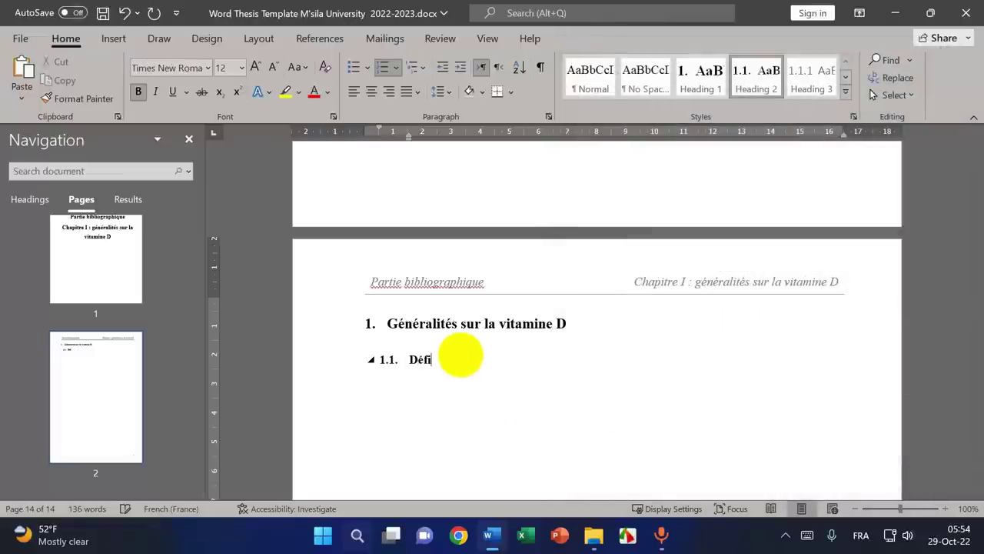
type("nition")
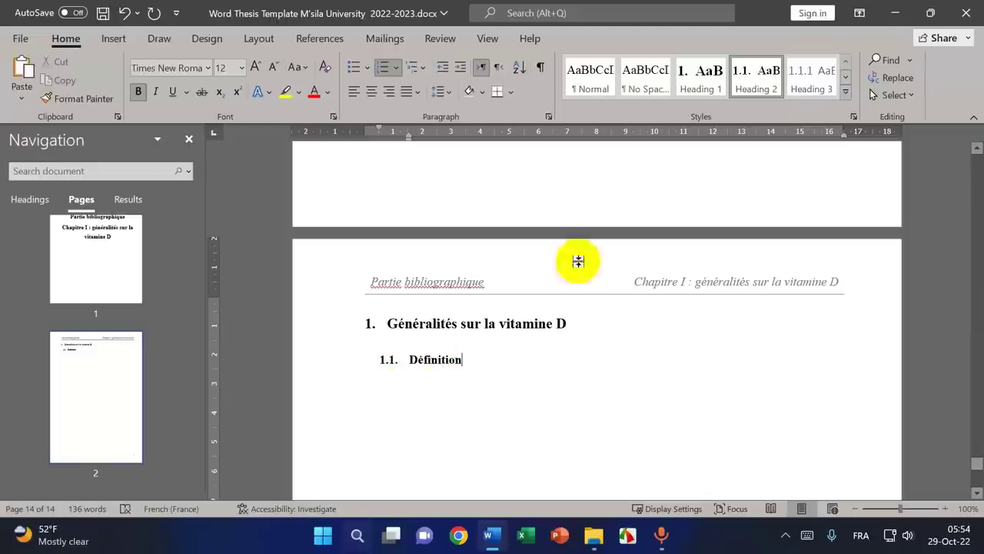
- Set the Heading 2 style's hanging indent to 1 cm and save the style
right_click(761, 94)
left_click(779, 57)
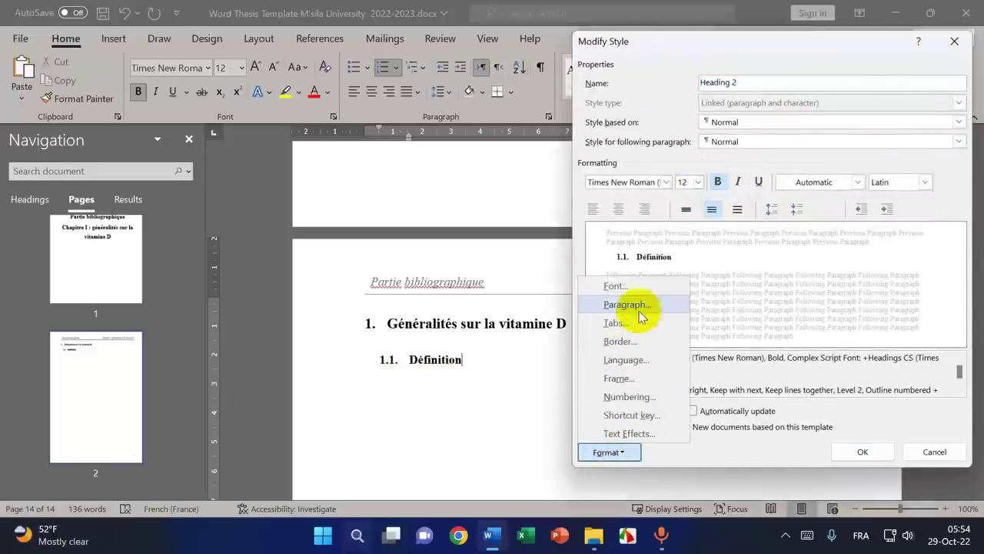
left_click(635, 305)
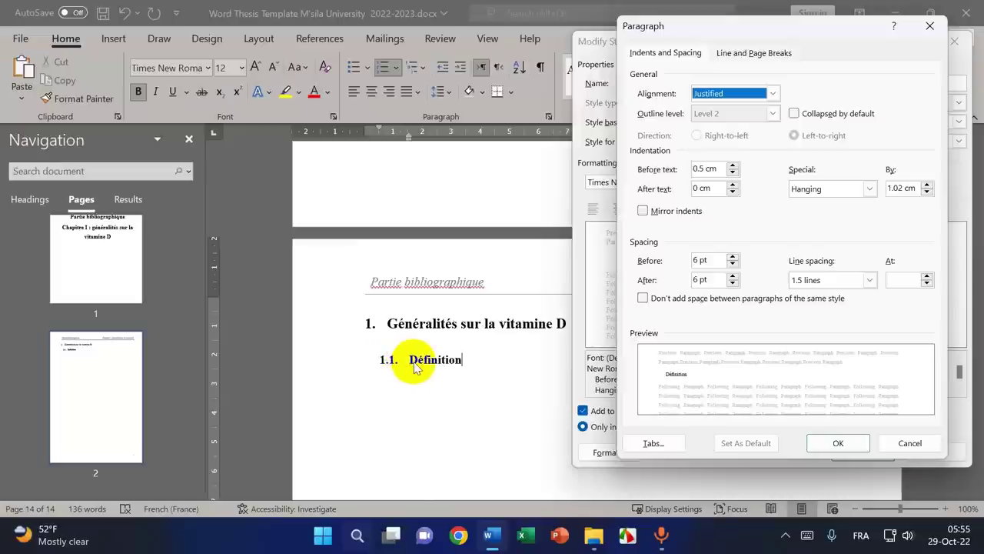
left_click(927, 193)
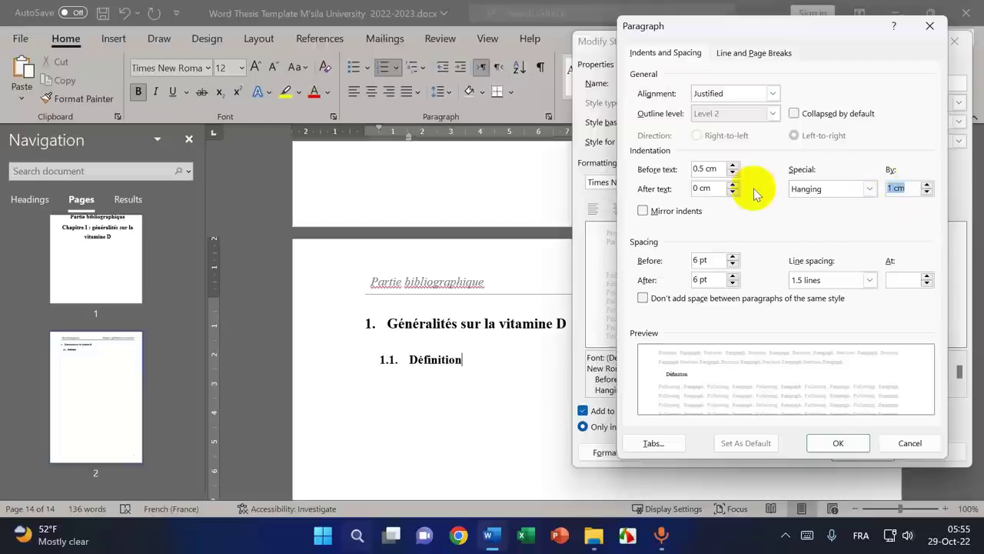
left_click(836, 442)
left_click(862, 449)
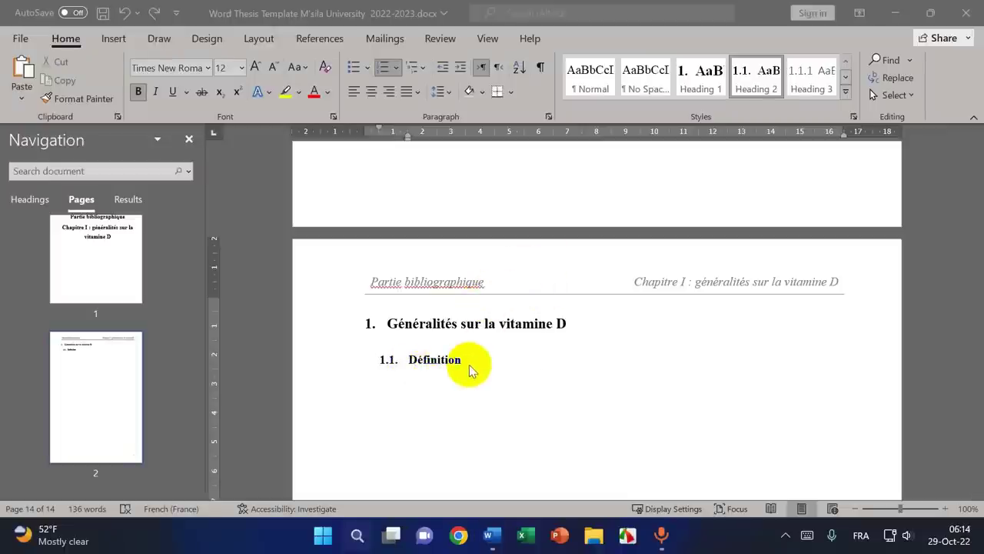
- Add a new paragraph below the "Définition" heading and apply the Heading 3 style to it
left_click(469, 364)
key("Return")
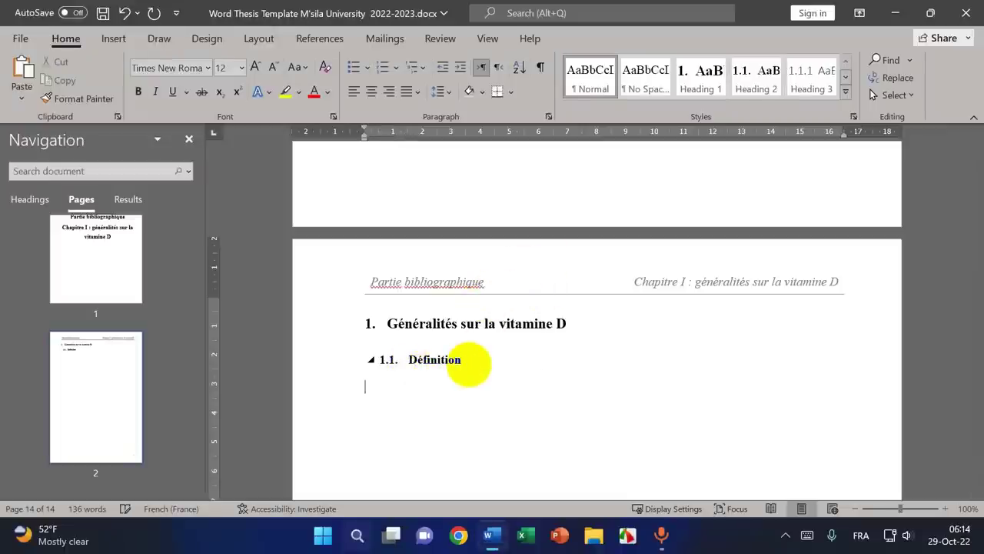
left_click(812, 84)
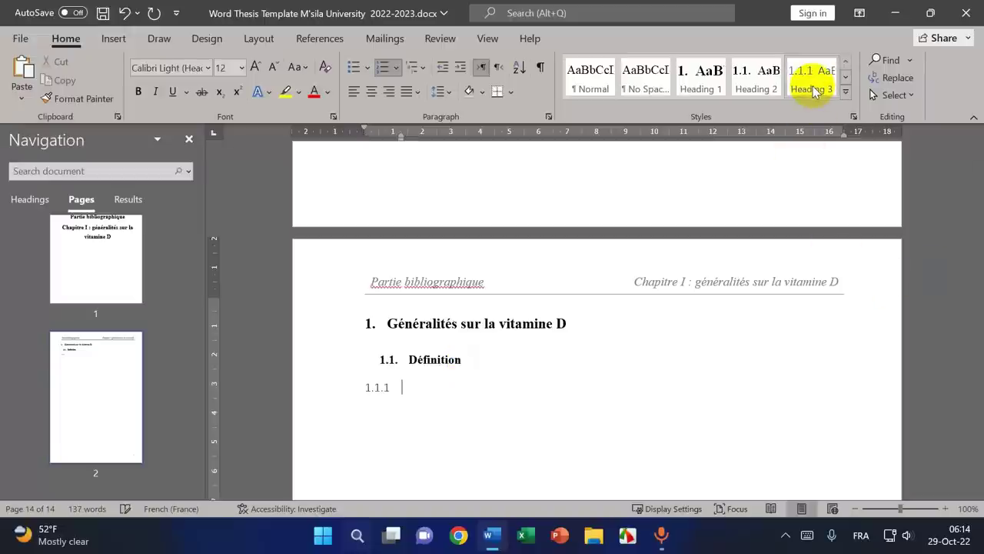
- Add a trailing period to the level 3 number format in the multilevel list so it reads "1.1.1."
right_click(377, 386)
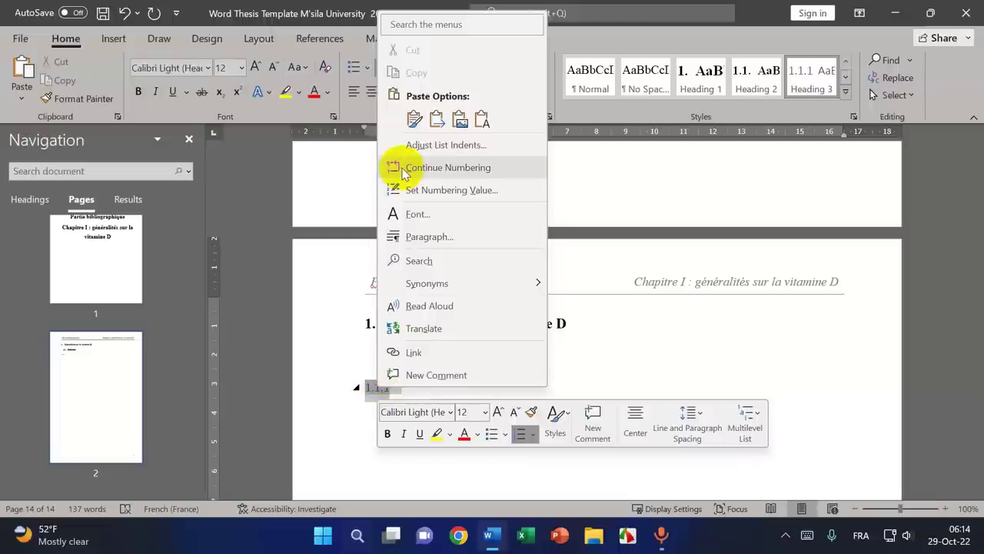
left_click(444, 146)
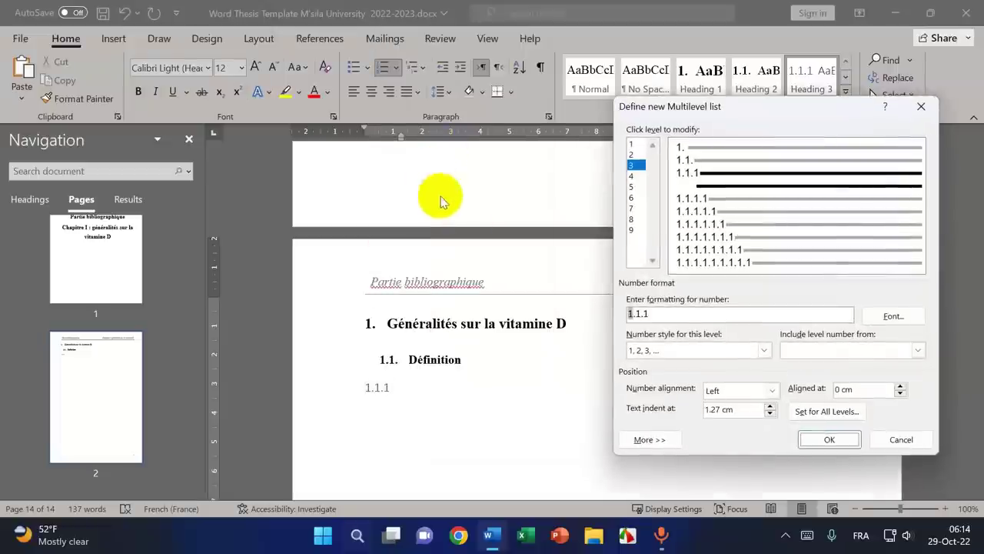
left_click(661, 313)
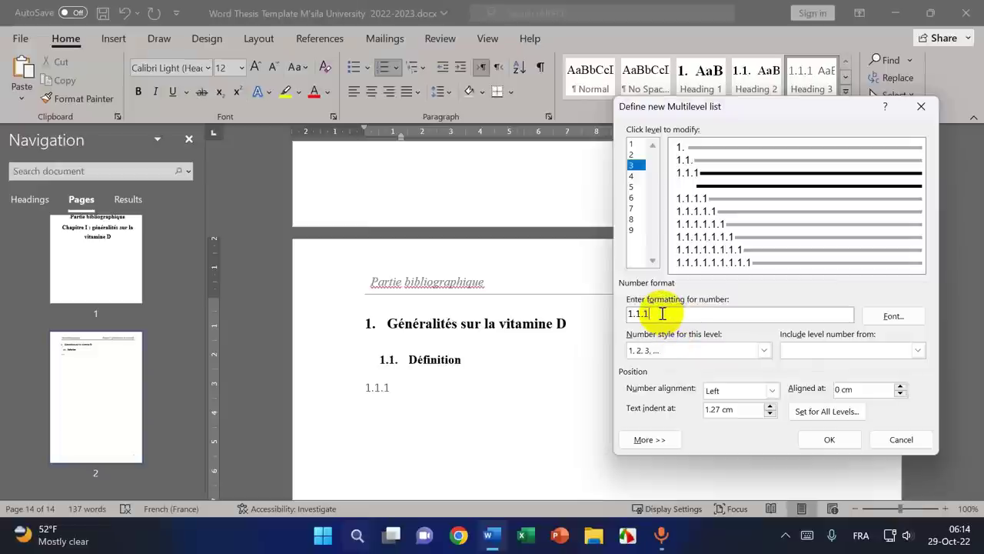
type(".")
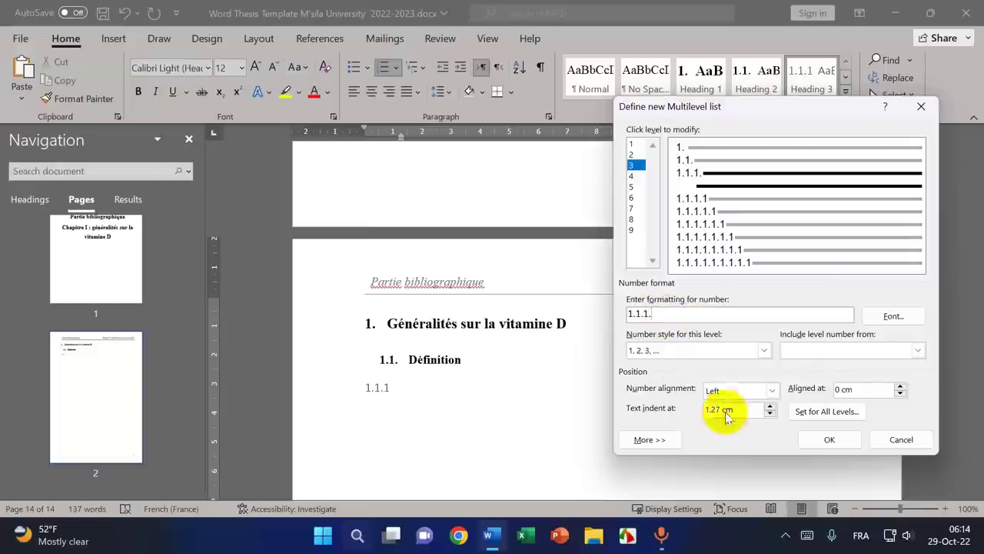
left_click(826, 439)
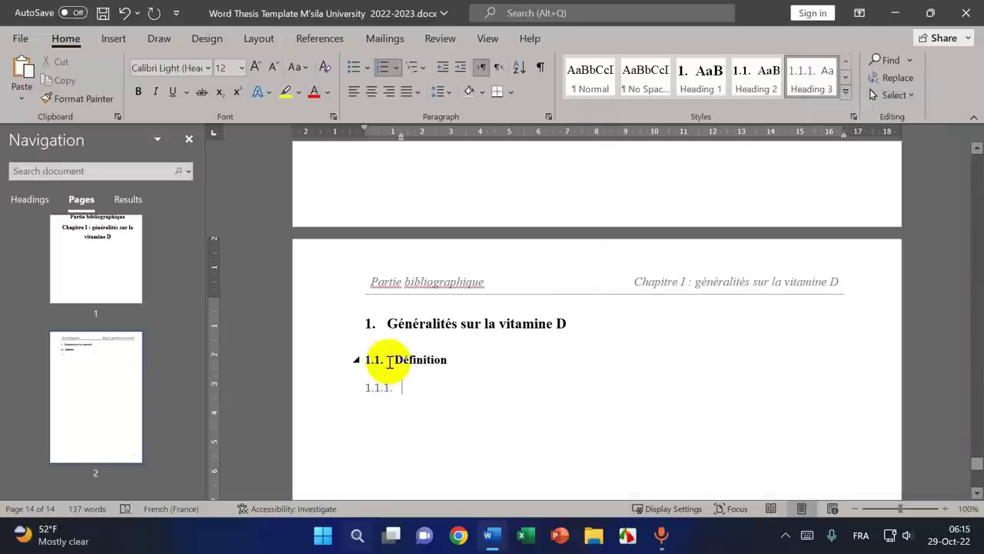
- Modify the Heading 2 style to restore its before-text indent of 0.5 cm
left_click(416, 359)
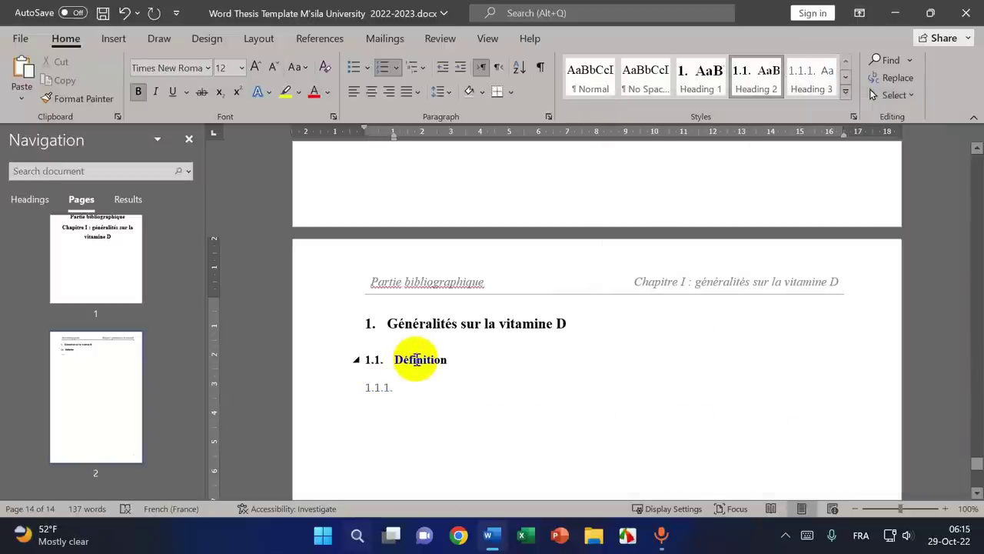
right_click(741, 80)
left_click(760, 107)
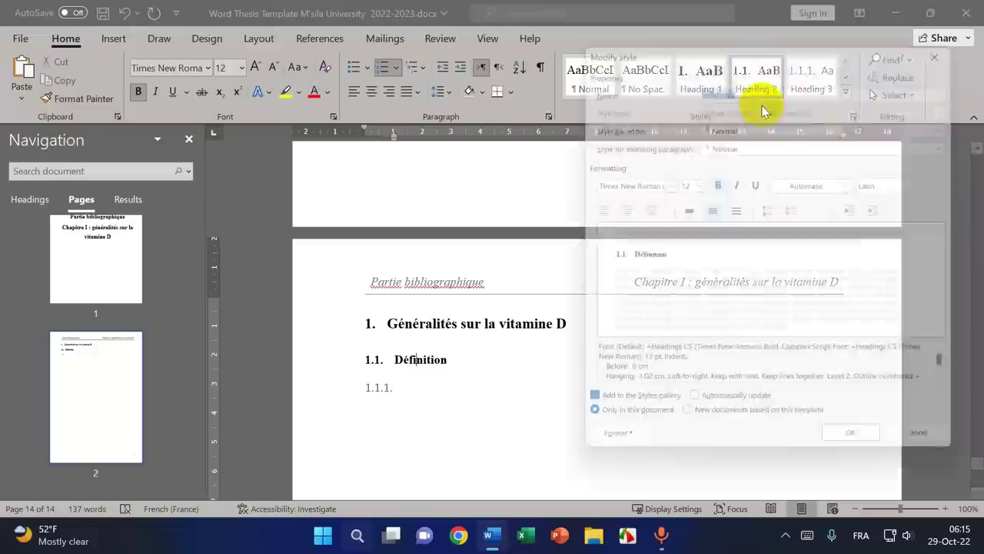
left_click(606, 451)
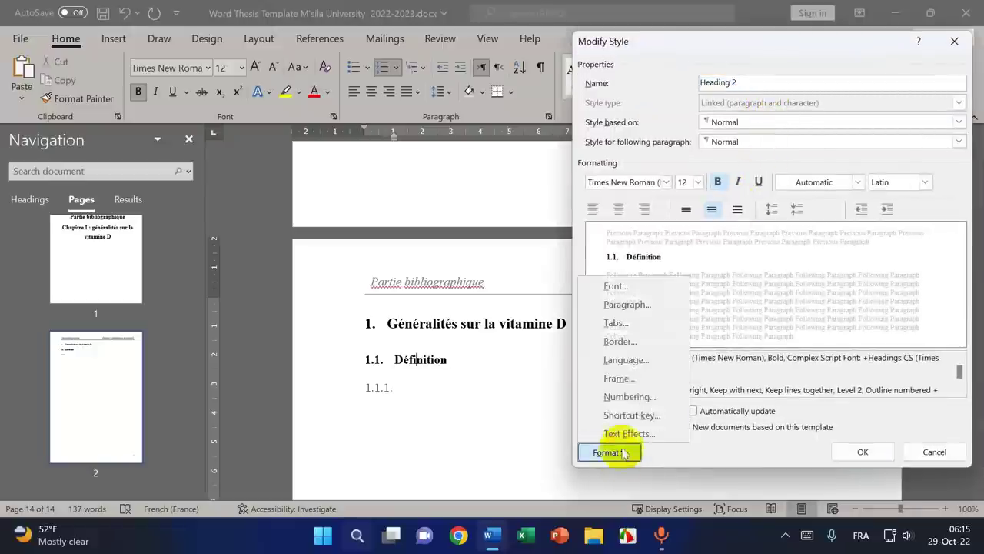
left_click(628, 306)
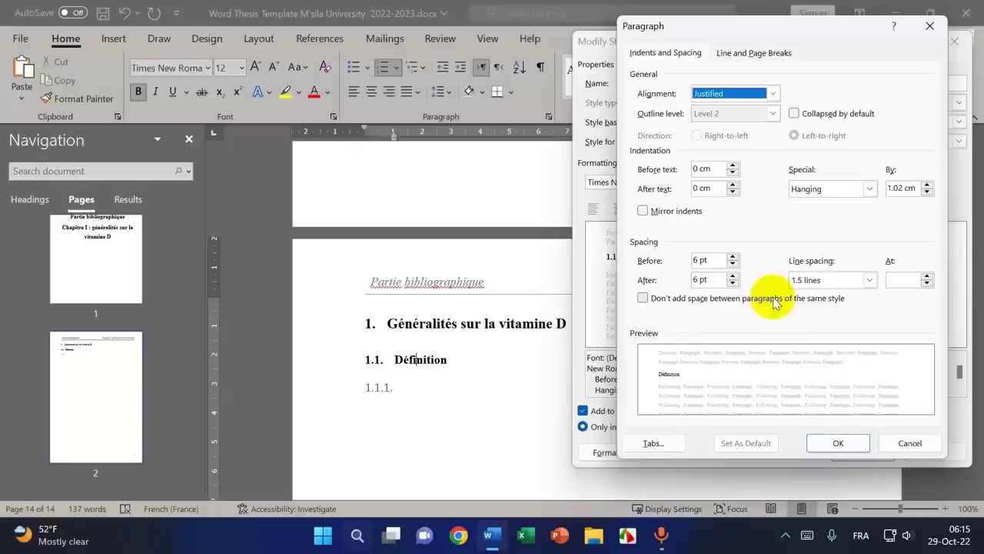
left_click(733, 166)
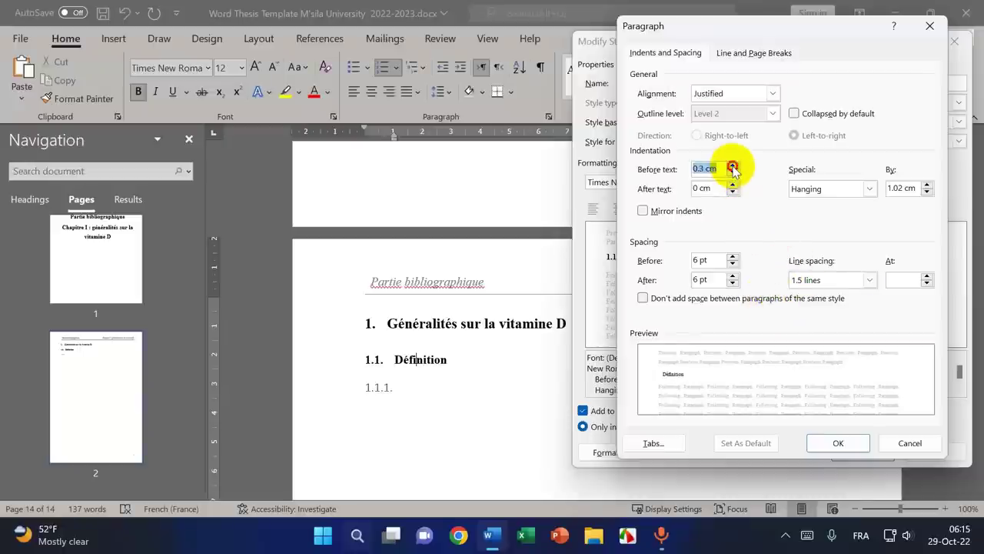
left_click(836, 443)
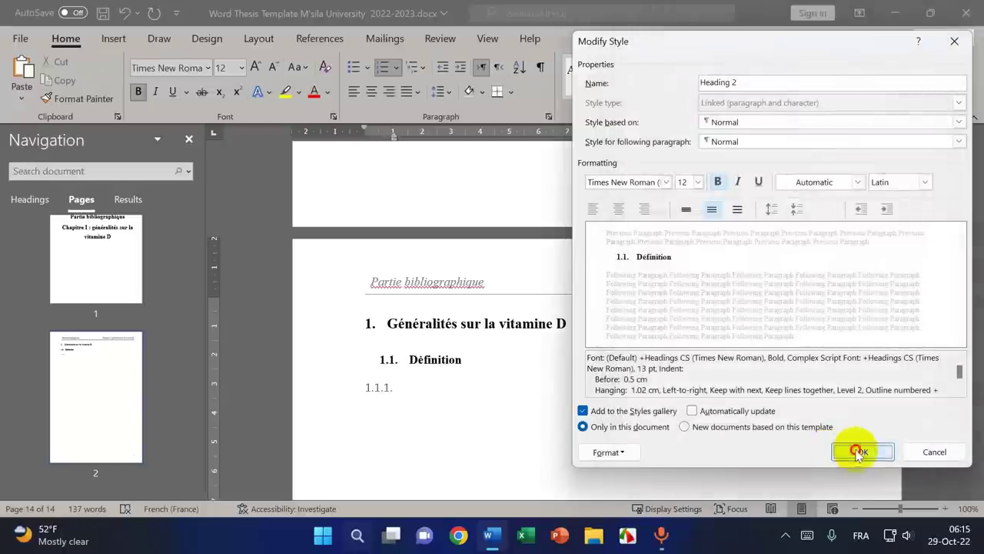
left_click(856, 451)
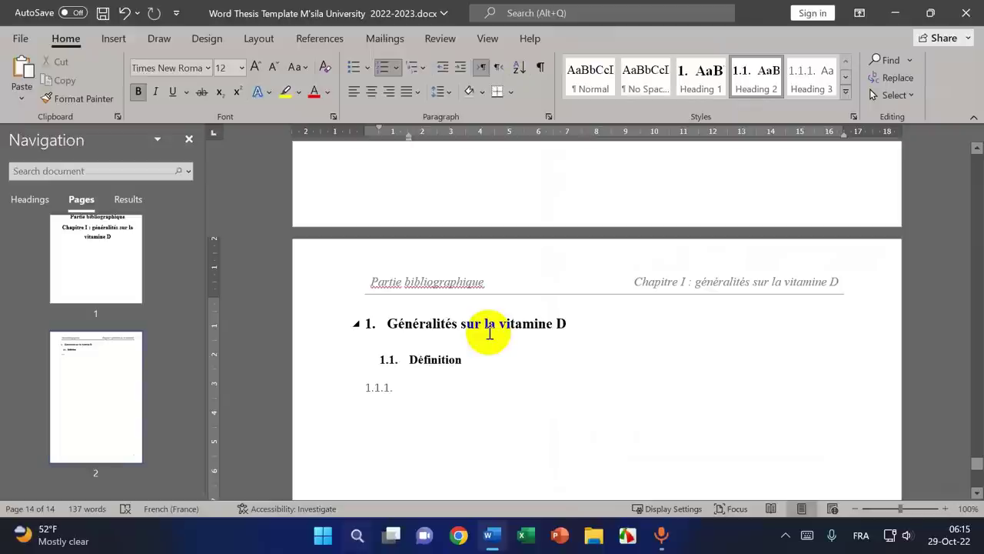
- Modify the Heading 3 style to use the Automatic font color and the Times New Roman (Headings CS) font
left_click(379, 388)
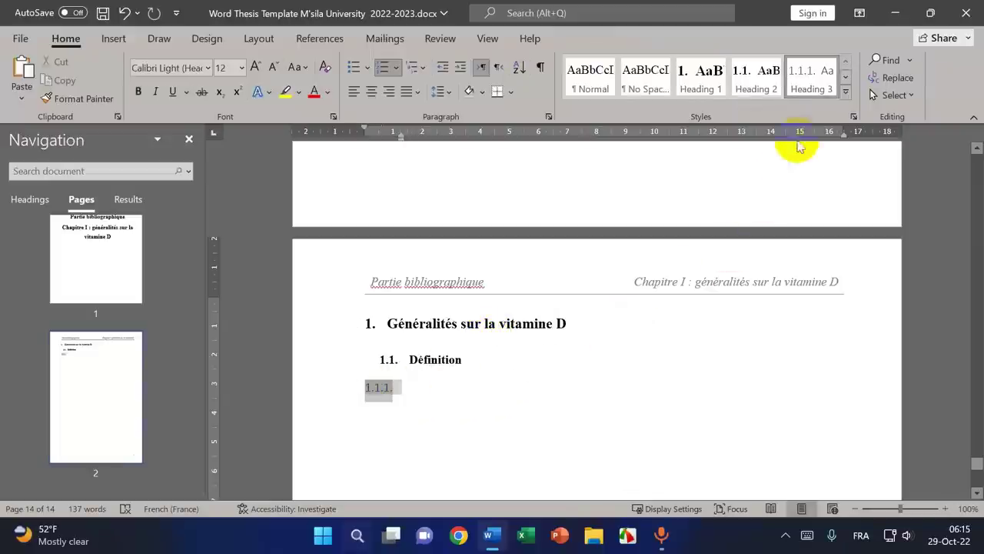
right_click(807, 79)
left_click(757, 104)
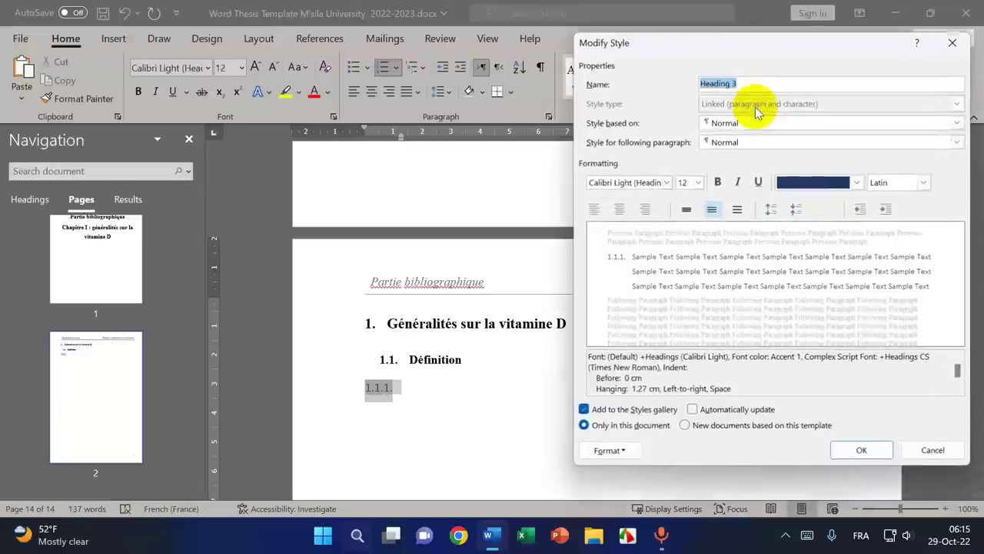
left_click(858, 182)
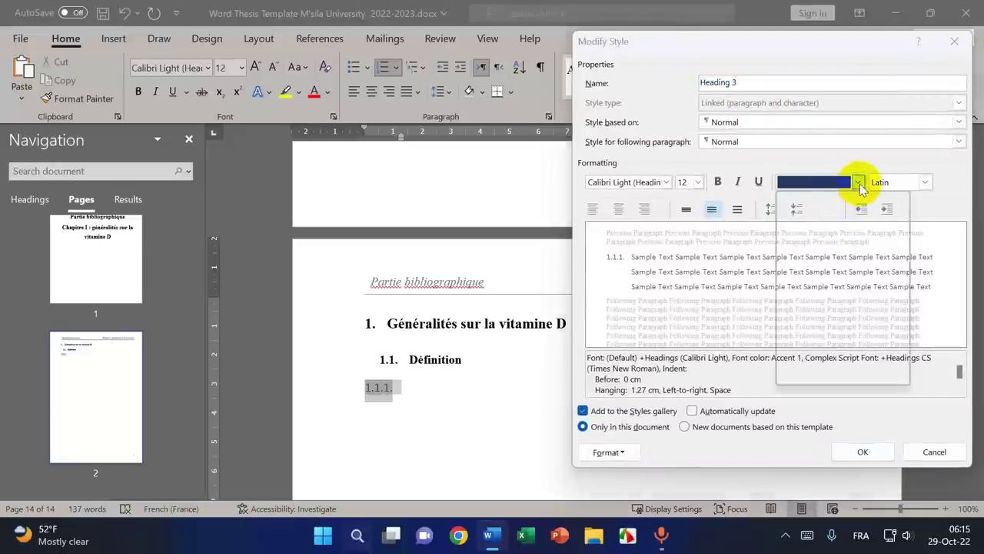
left_click(845, 201)
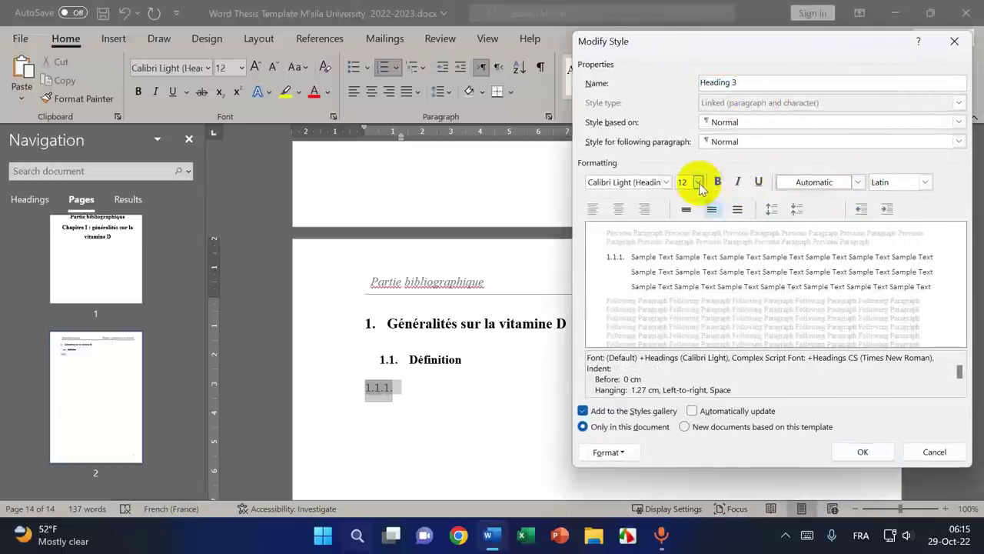
left_click(667, 182)
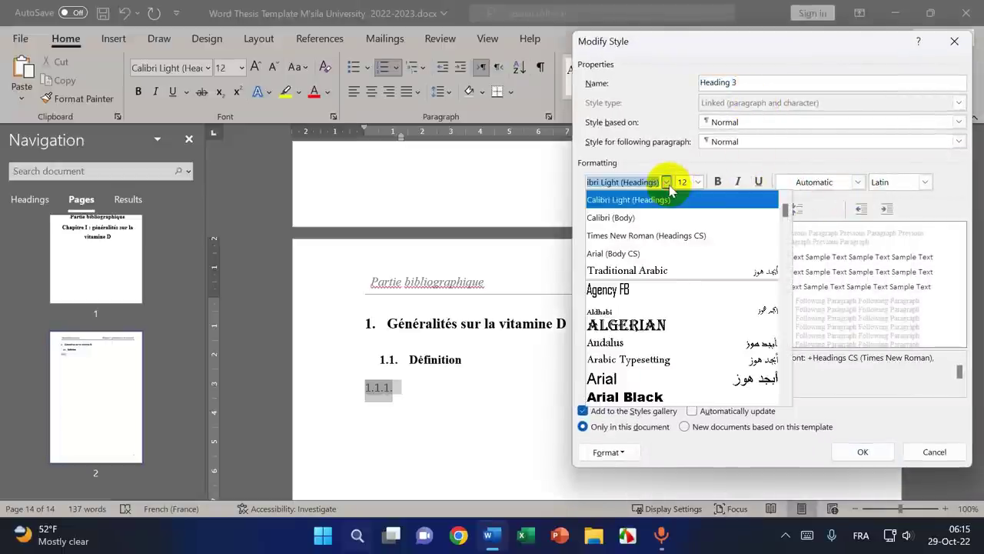
left_click(654, 236)
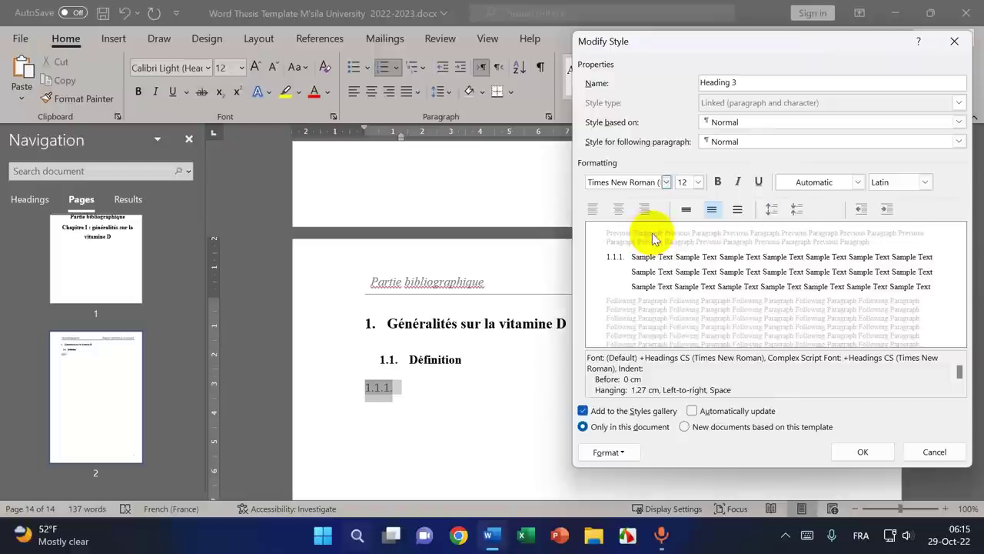
- Set the Heading 3 style's paragraph spacing to 6 pt before and 6 pt after
left_click(623, 453)
left_click(626, 304)
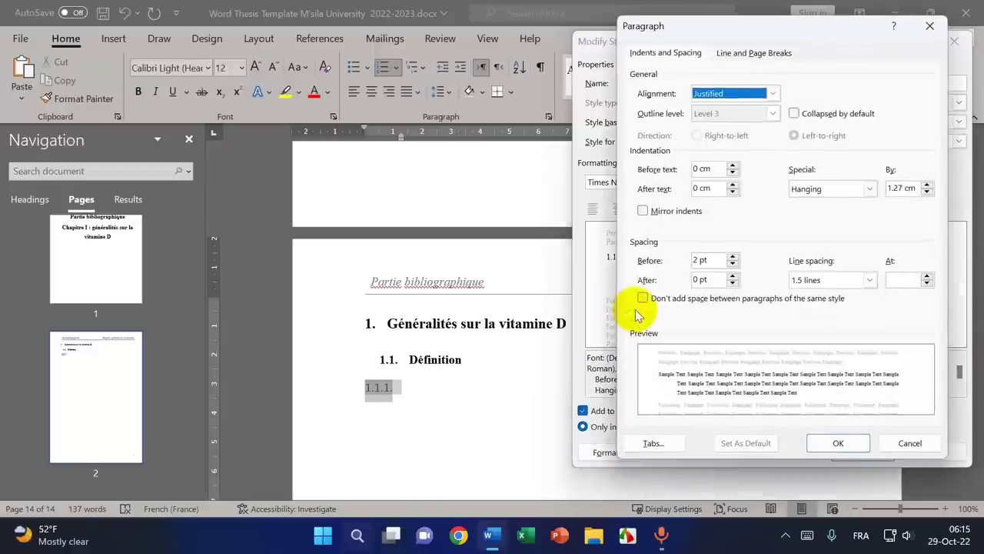
left_click(732, 256)
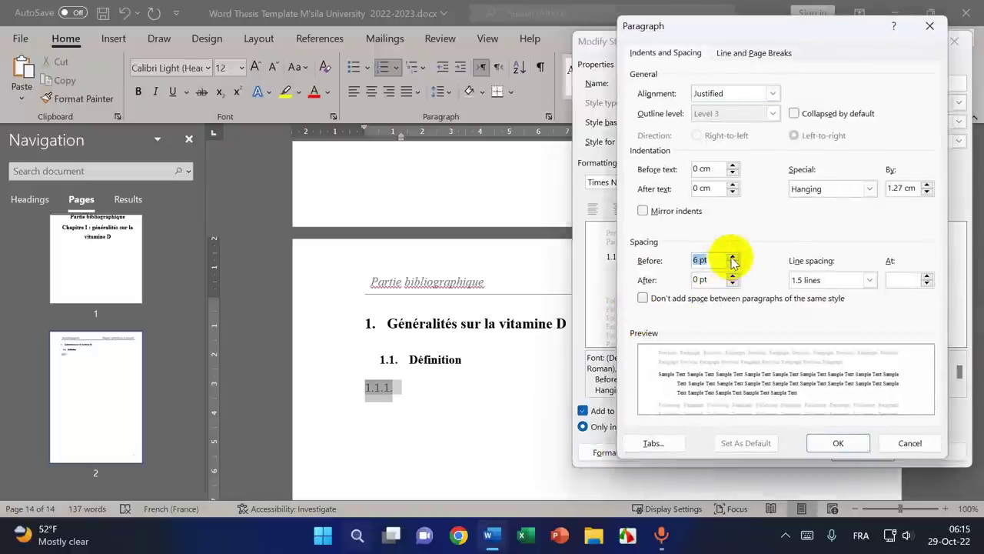
left_click(731, 275)
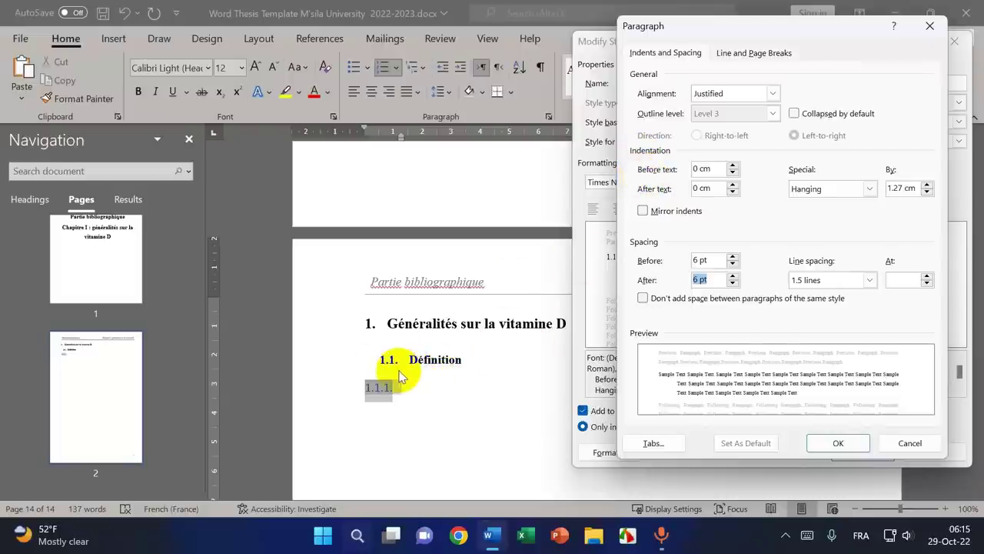
- Set the Heading 3 style's before-text indent to 1 cm
left_click(734, 166)
left_click(734, 166)
left_click(733, 166)
left_click(734, 167)
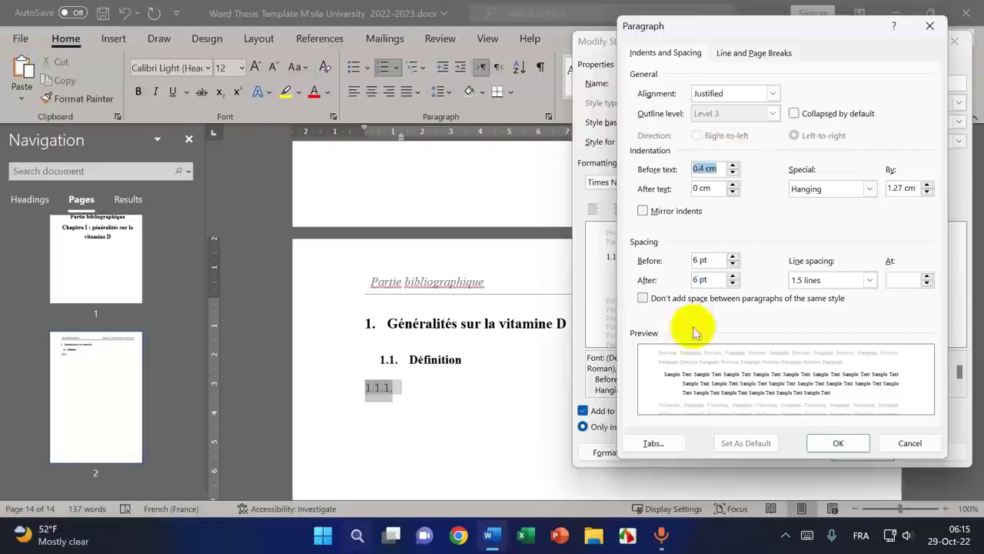
left_click(733, 165)
left_click(733, 166)
left_click(733, 165)
left_click(732, 166)
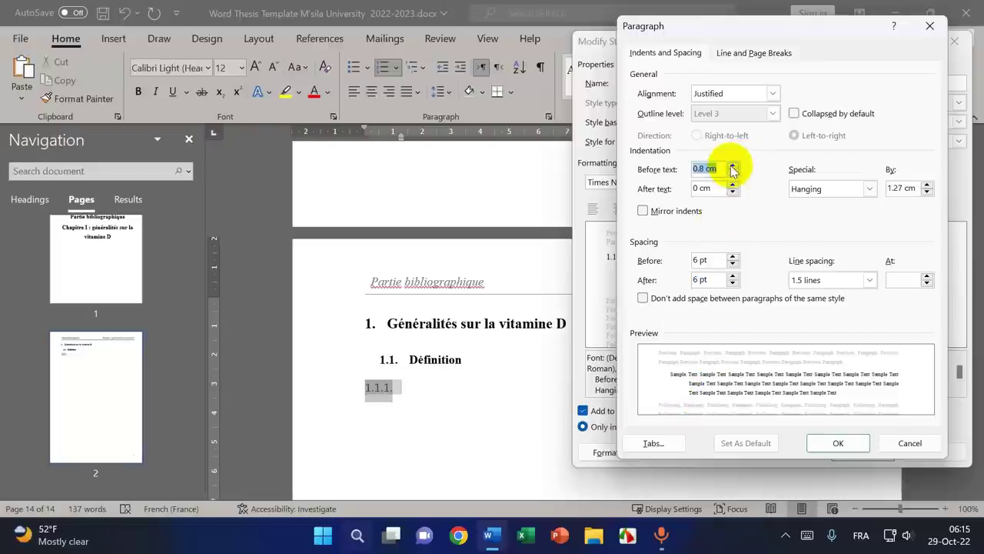
left_click(733, 166)
left_click(733, 165)
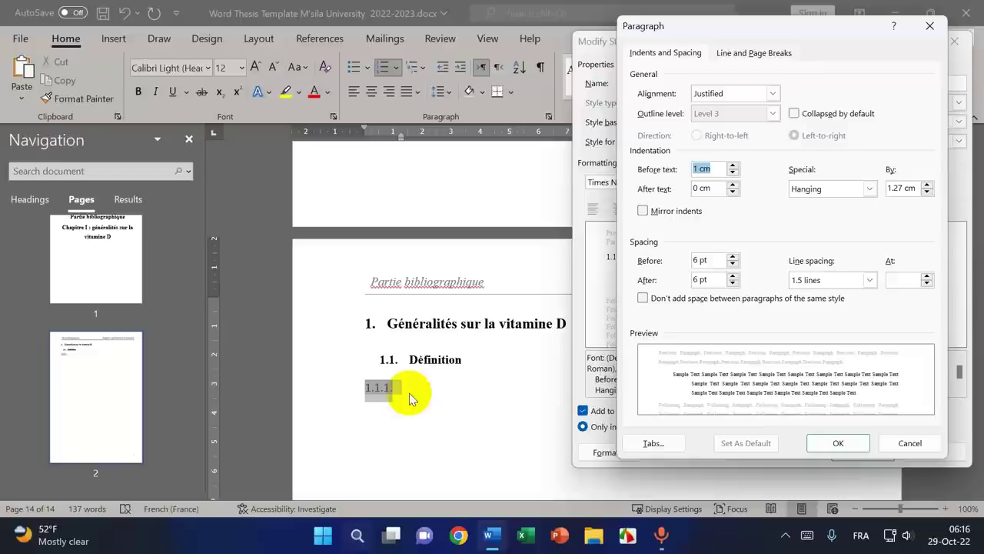
- Set the Heading 3 style's hanging indent to 1.3 cm and save the modified style
left_click(927, 185)
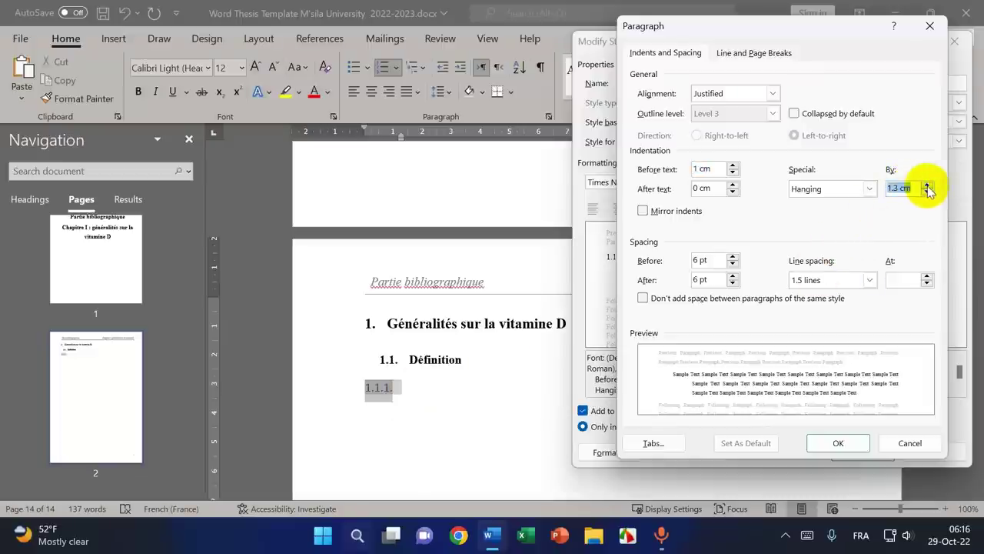
left_click(821, 442)
left_click(846, 449)
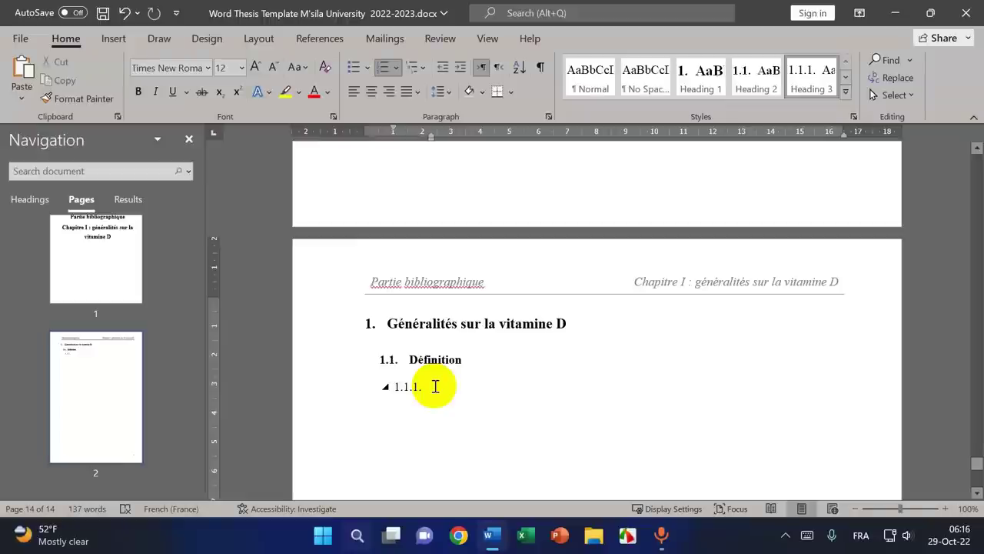
- Review the indentation and spacing settings in the Heading 3 style's paragraph options
right_click(811, 77)
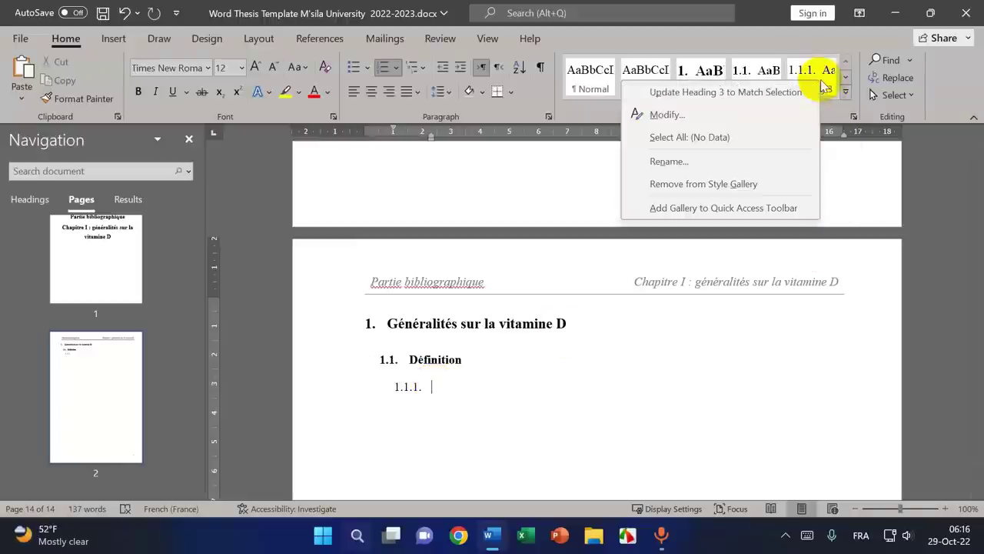
left_click(769, 110)
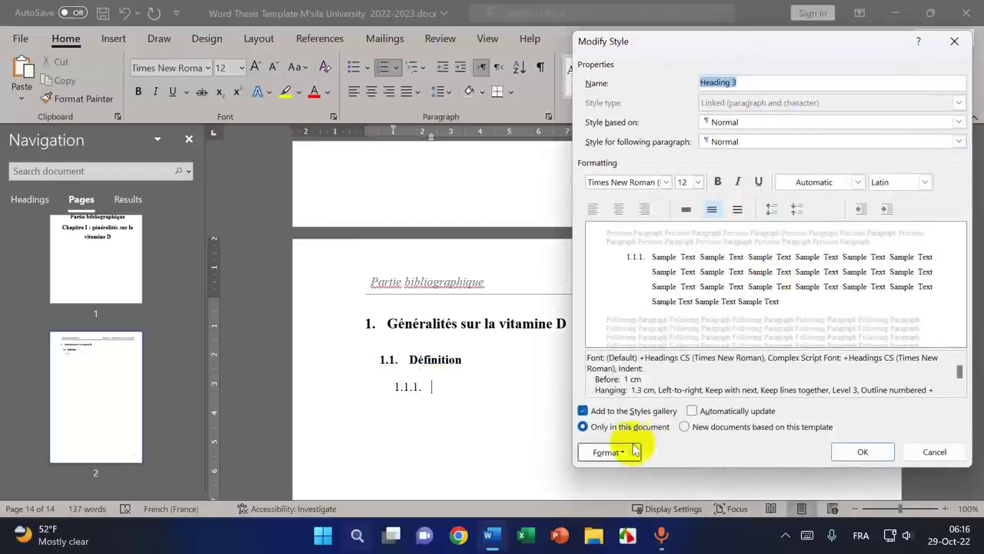
left_click(626, 452)
left_click(627, 304)
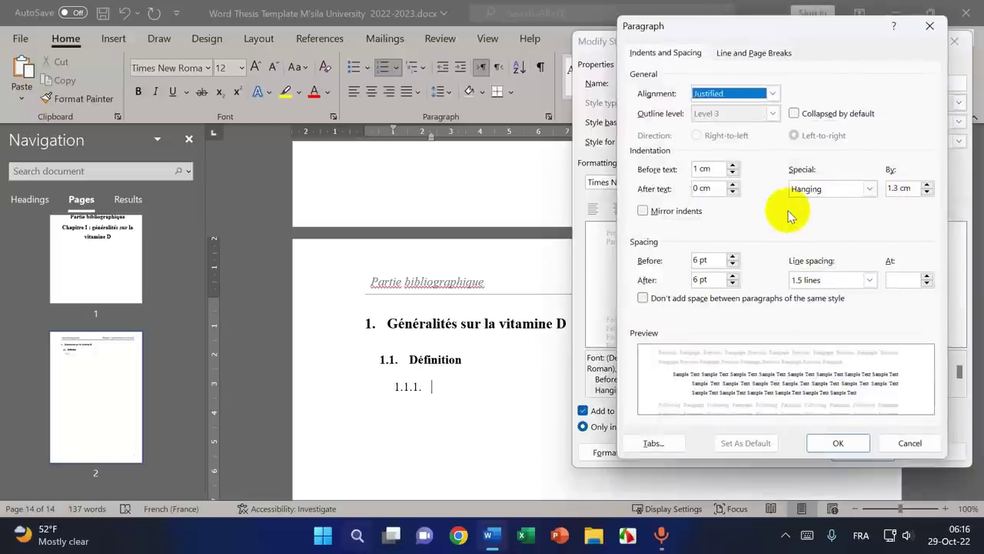
left_click(830, 444)
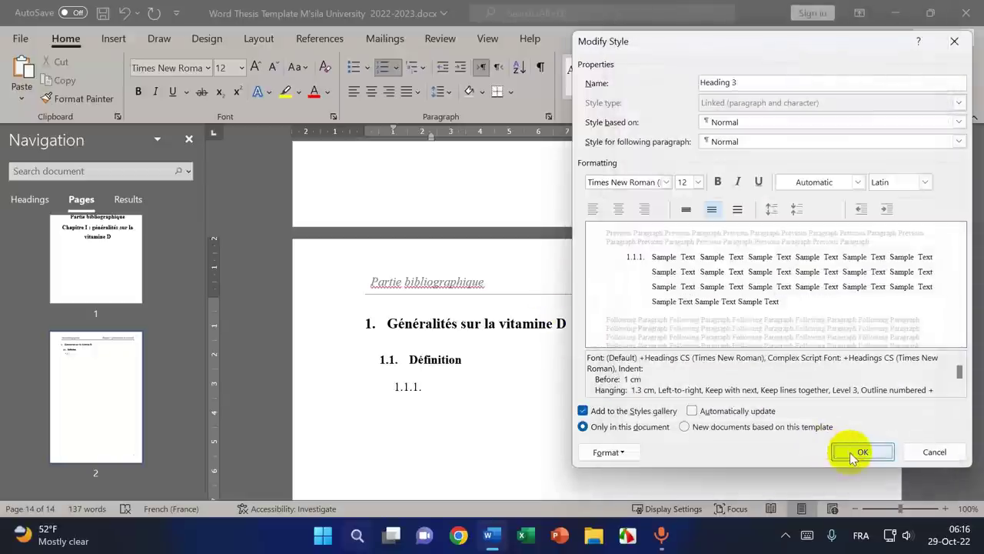
left_click(850, 452)
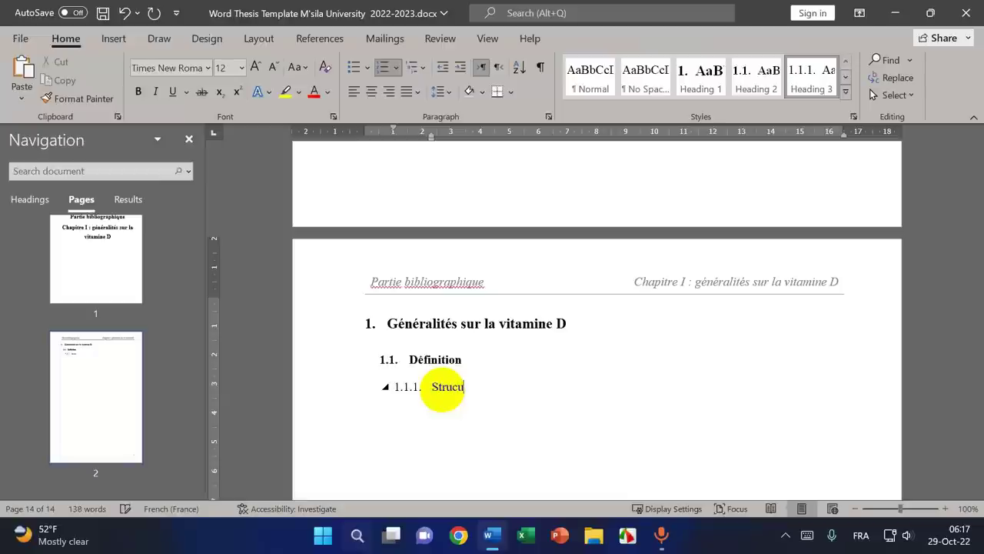
- Complete the 1.1.1. heading text as "Strucuture" and show the document's heading outline in the navigation pane
type("re")
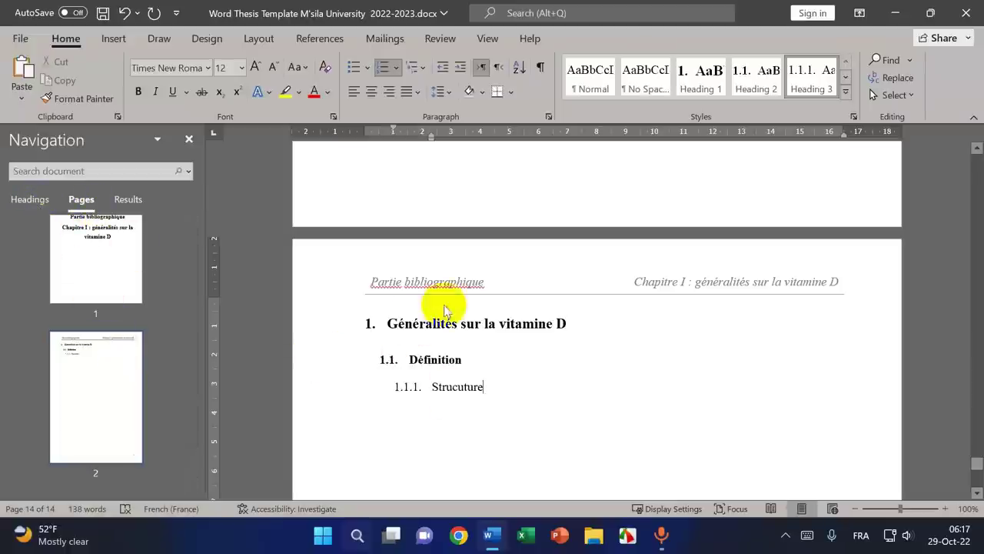
left_click(31, 202)
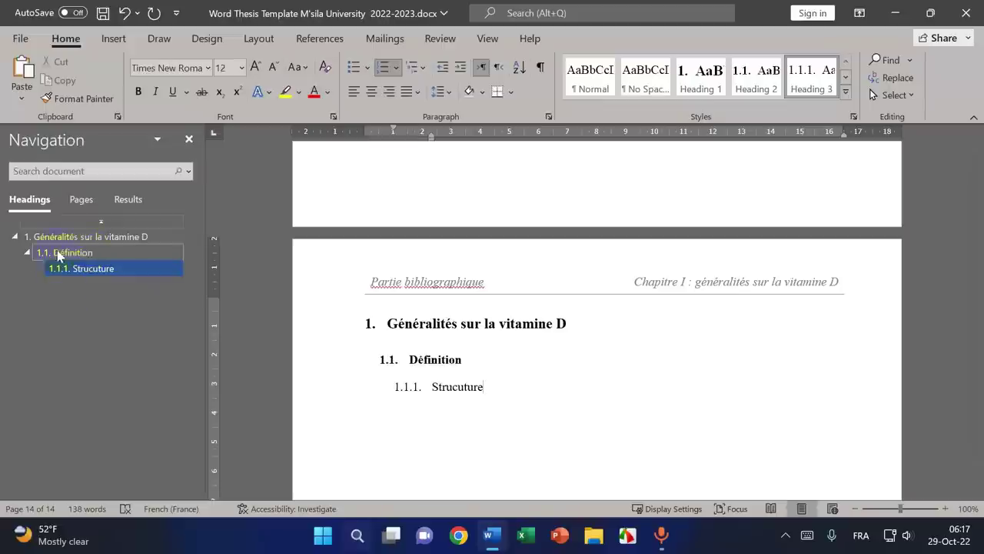
left_click(76, 306)
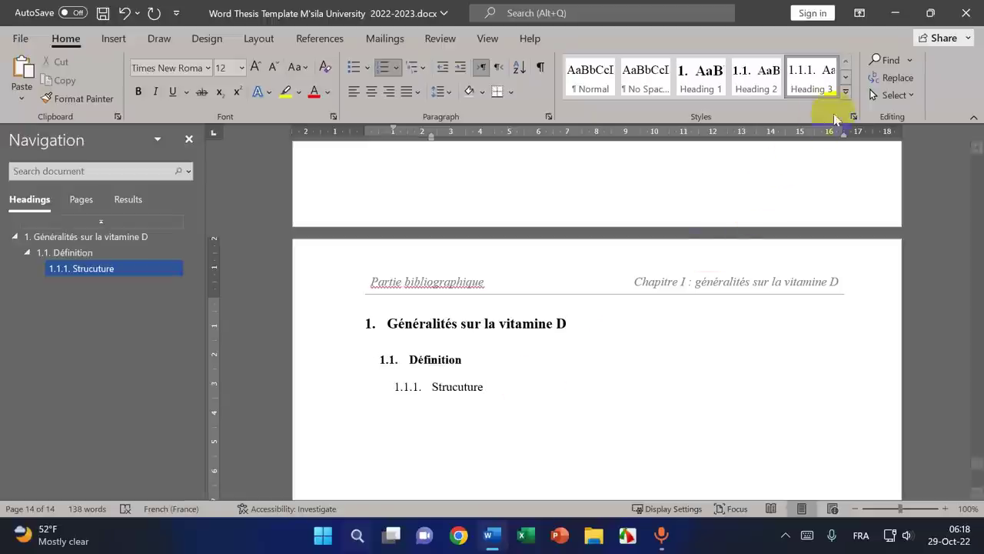
- Add a new paragraph below the 1.1.1. heading and correct the heading's spelling to "Structure"
left_click(845, 77)
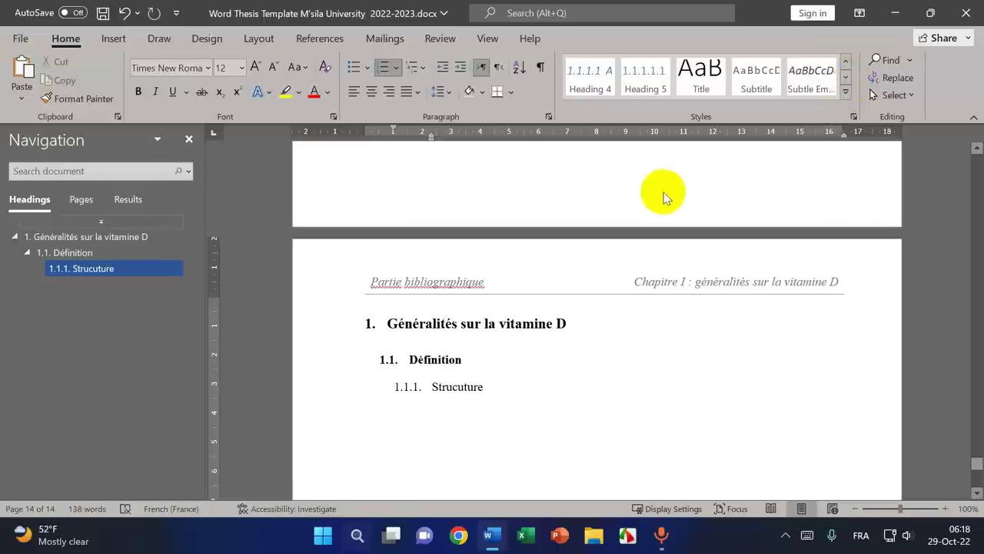
key("Return")
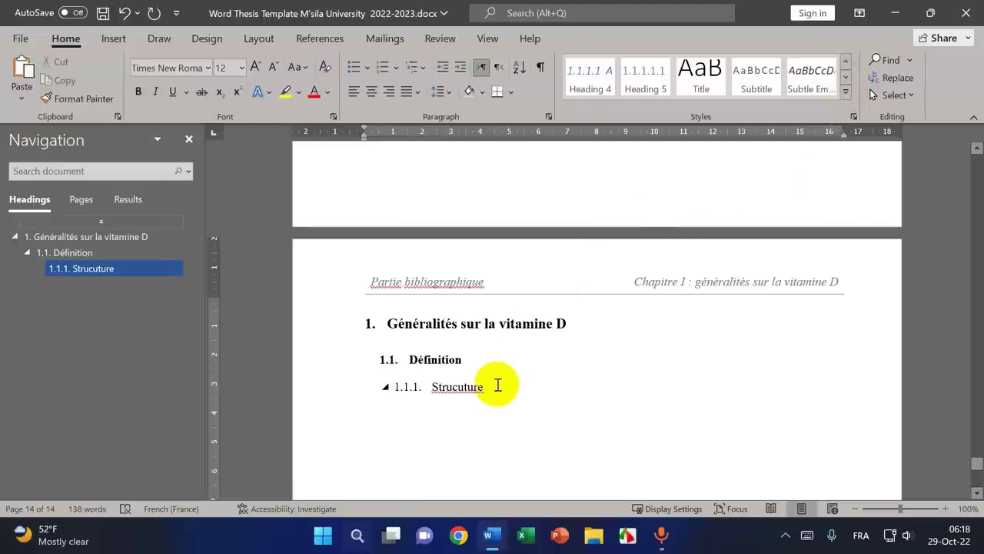
left_click(449, 387)
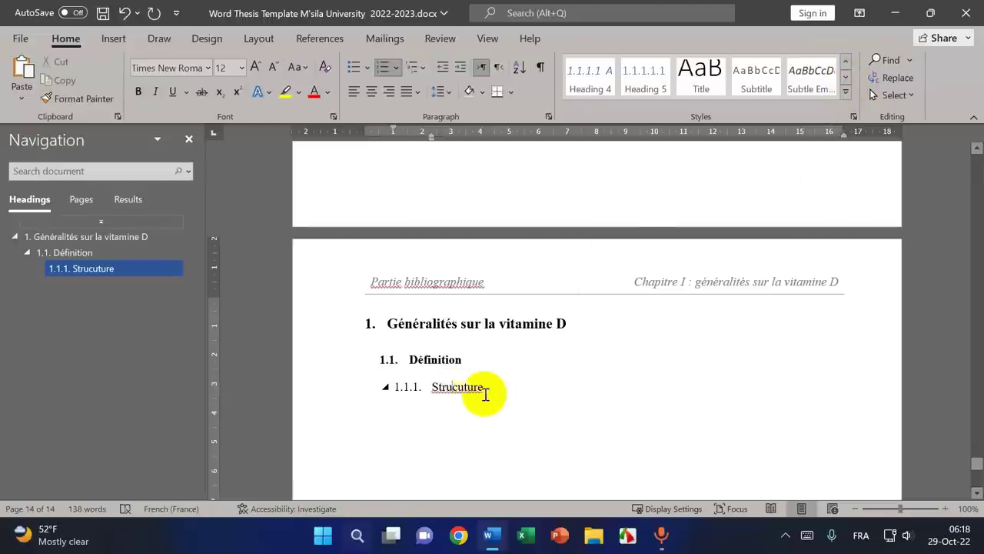
right_click(459, 388)
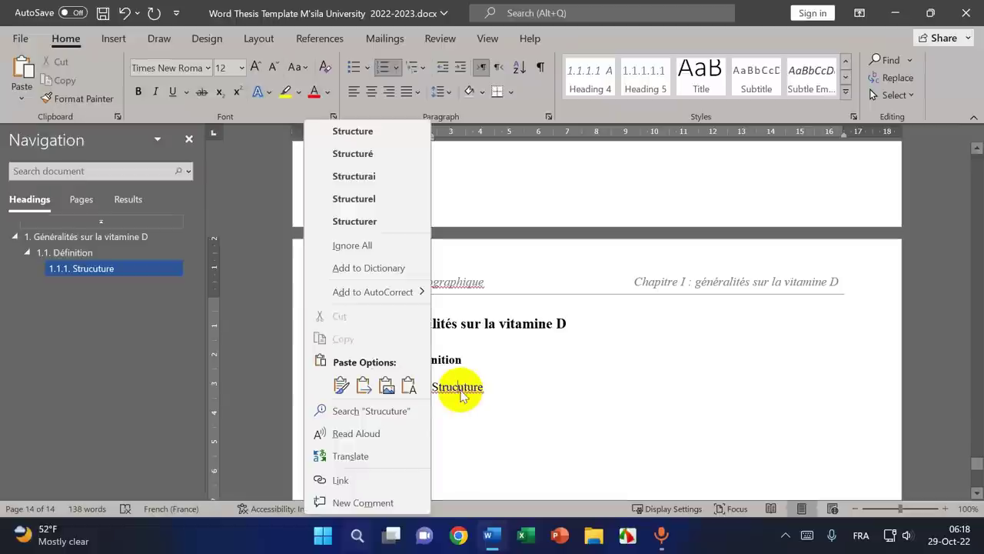
left_click(388, 134)
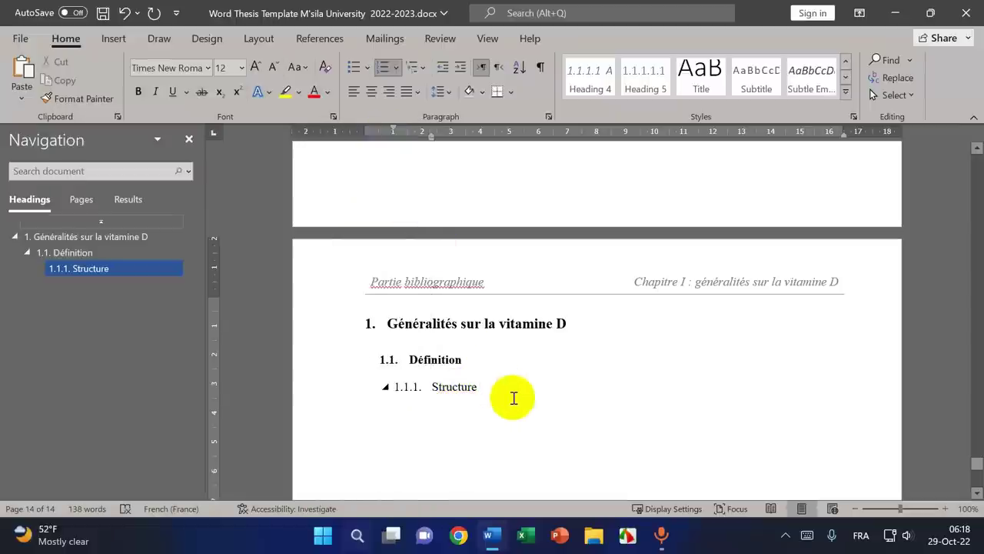
- Apply Heading 4 to the empty line below "Structure" and set its level 4 number format to 1.1.1.1. with a trailing period
key("Down")
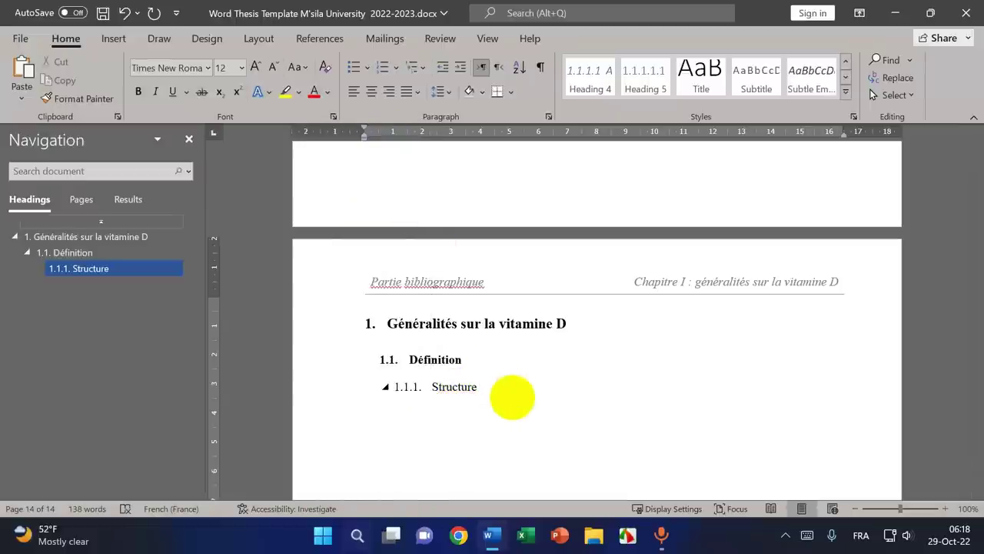
left_click(591, 75)
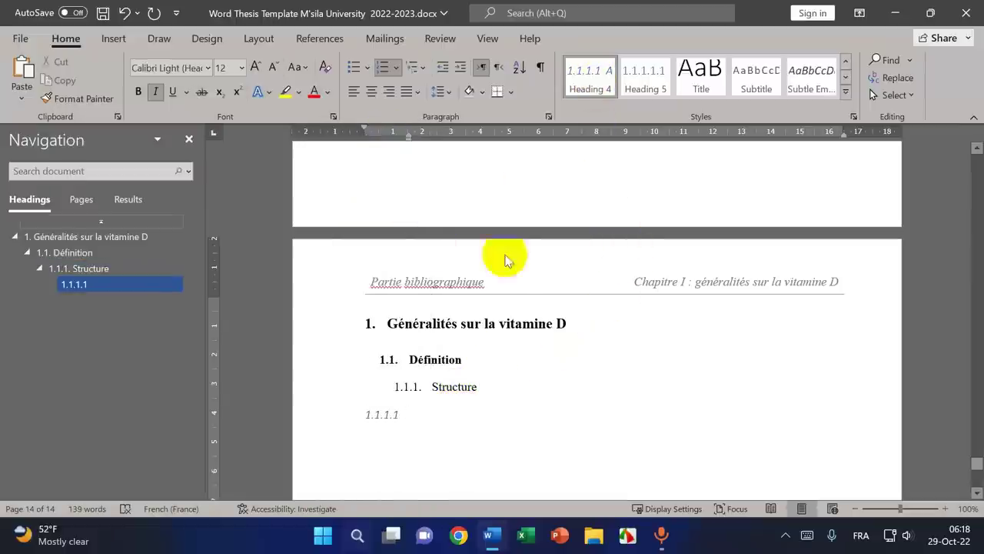
right_click(378, 414)
left_click(431, 176)
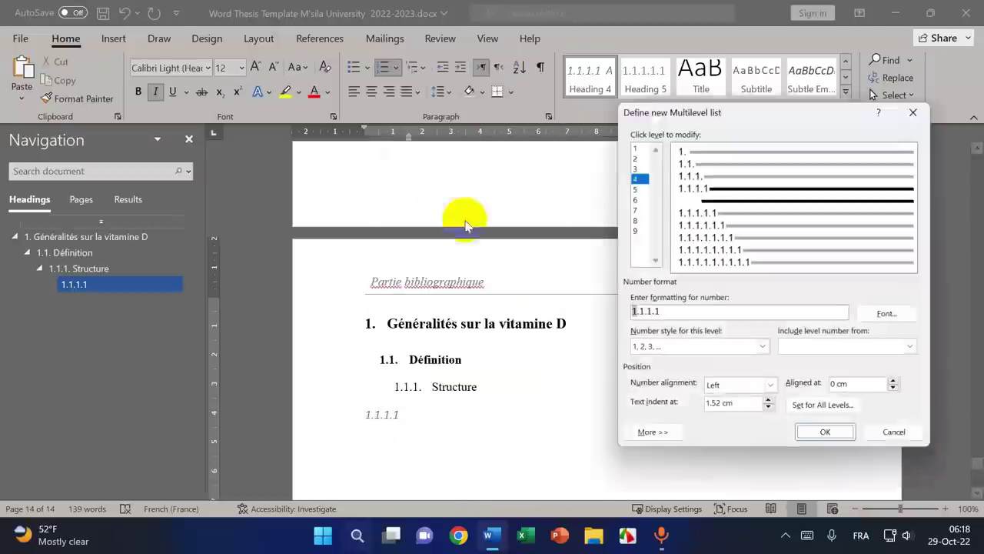
left_click(659, 316)
type(".")
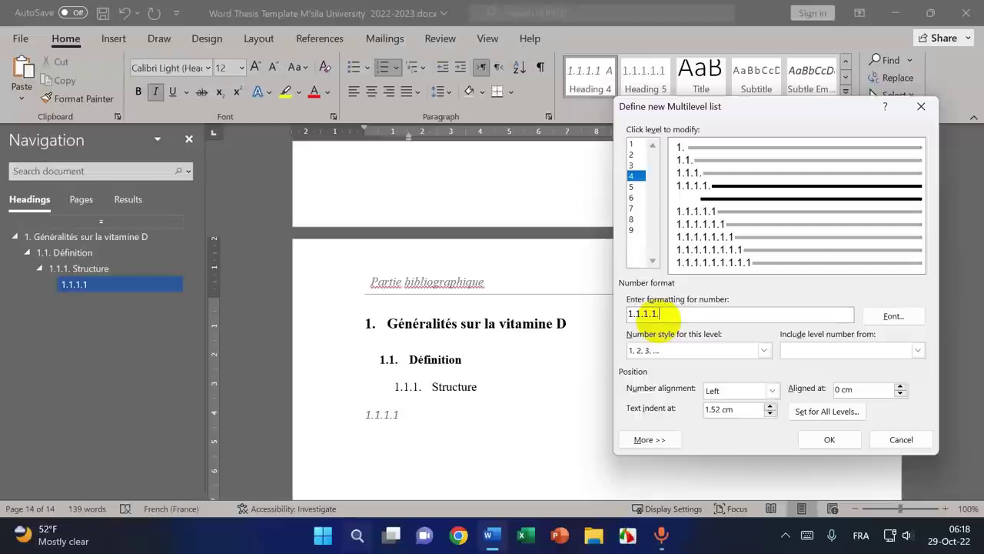
left_click(827, 439)
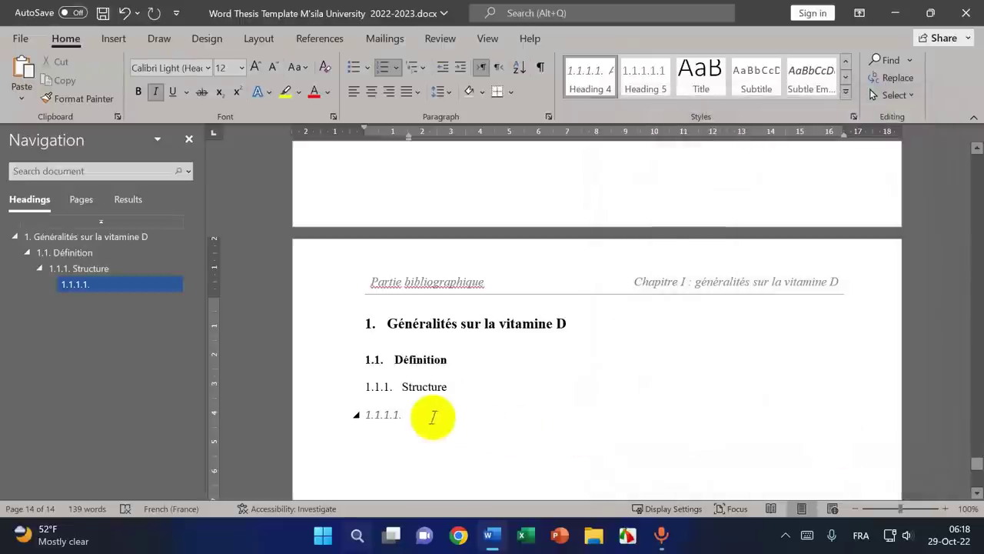
- Modify the Heading 2 style so its indentation before text is 0.5 cm
left_click(415, 360)
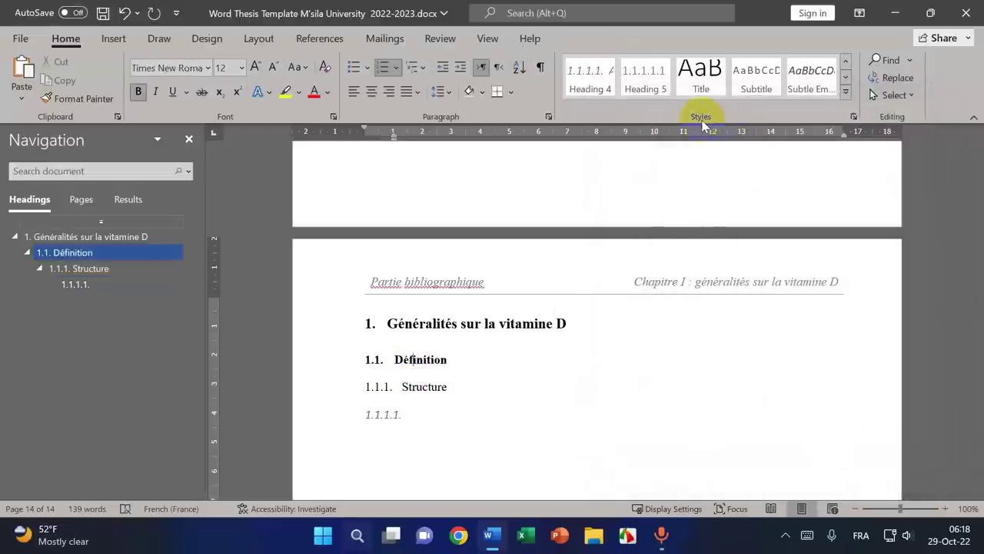
left_click(846, 65)
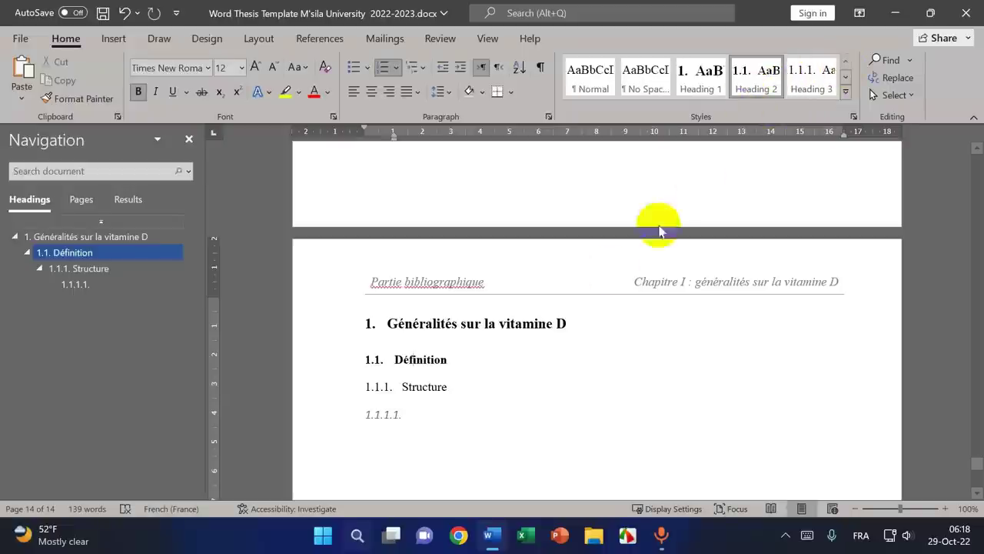
right_click(754, 79)
left_click(777, 117)
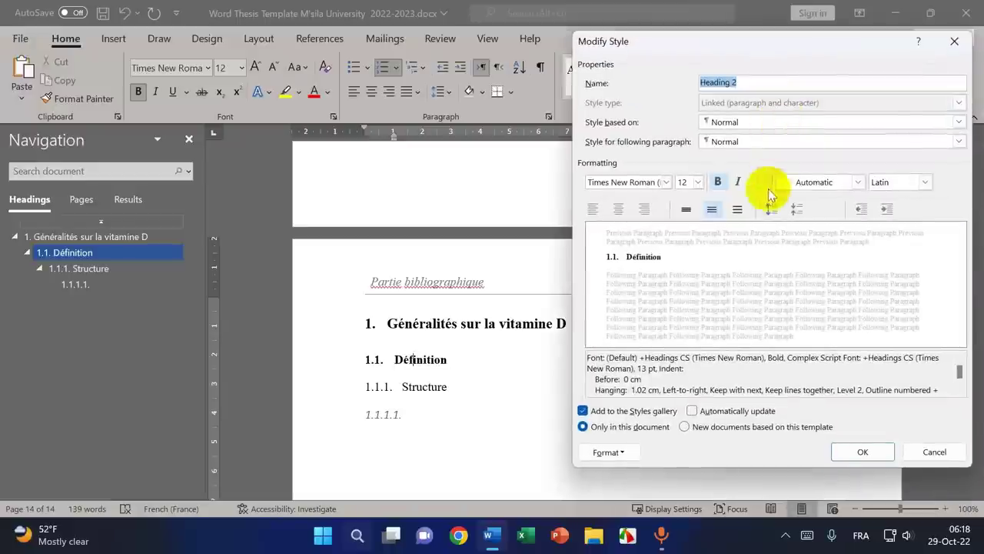
left_click(612, 455)
left_click(619, 304)
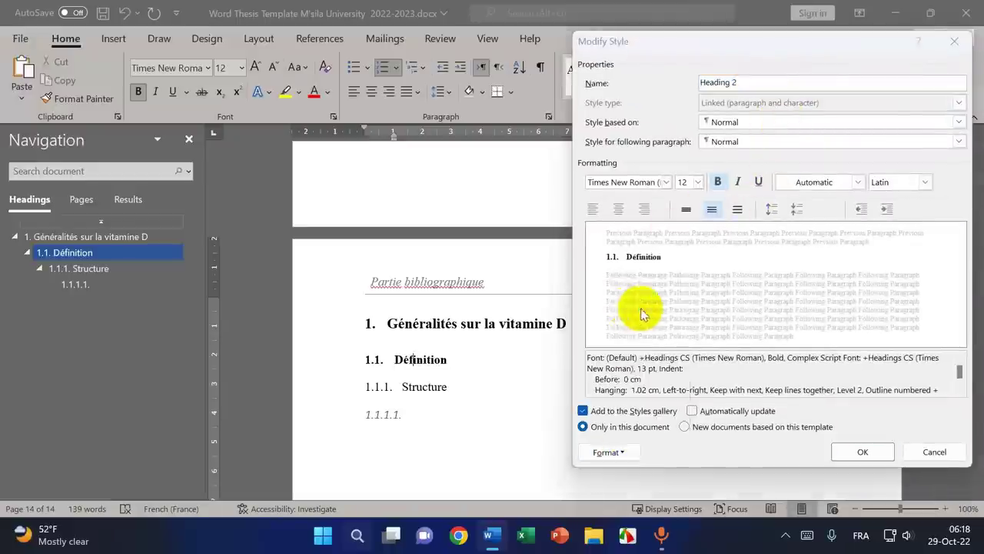
left_click(734, 165)
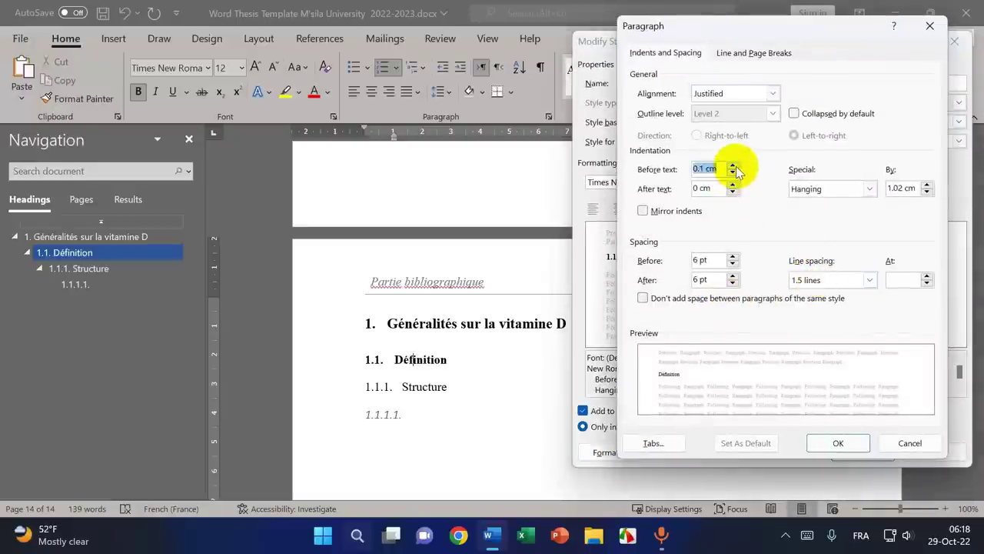
left_click(734, 166)
left_click(734, 165)
left_click(734, 165)
left_click(734, 166)
left_click(837, 442)
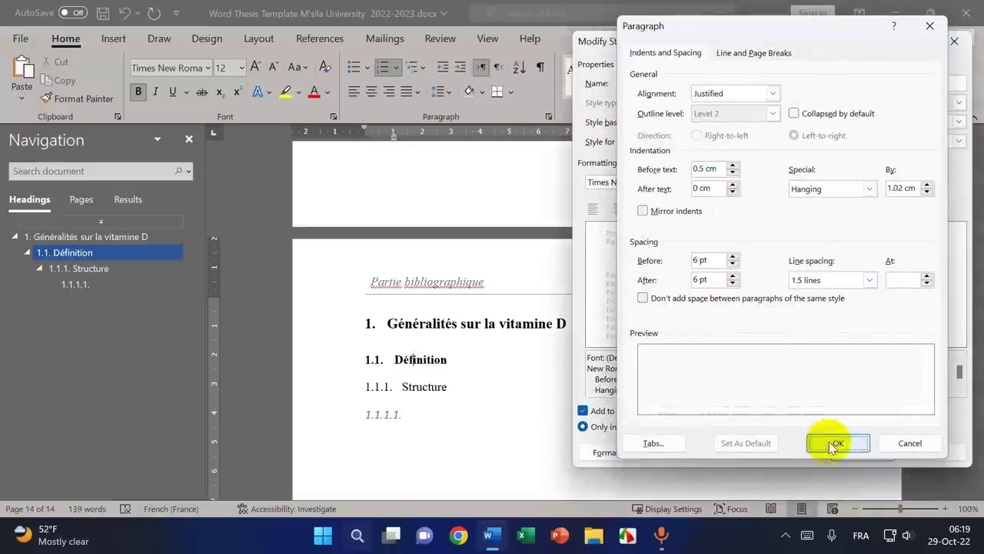
left_click(845, 455)
- Modify the Heading 3 style so its indentation before text is 1 cm
left_click(420, 387)
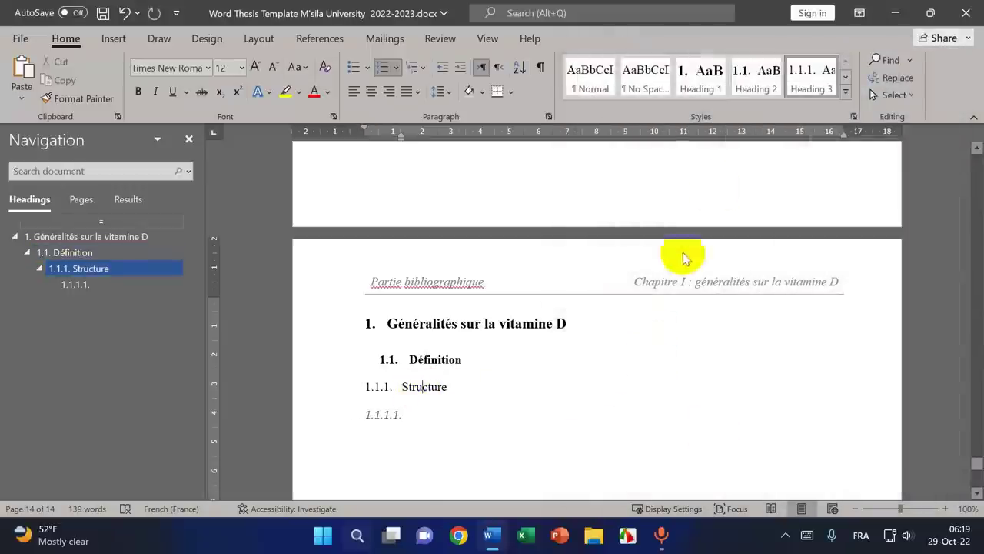
right_click(799, 87)
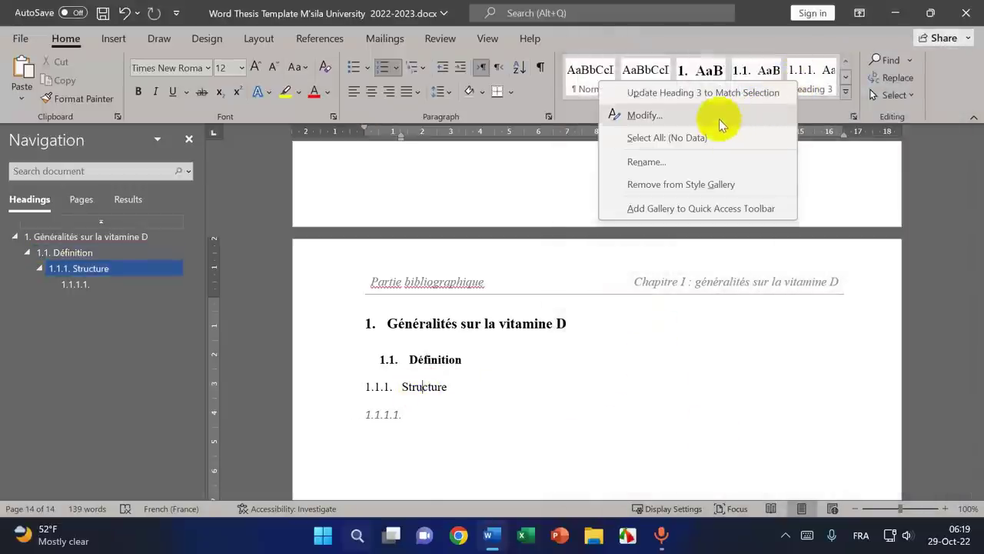
left_click(726, 116)
left_click(603, 452)
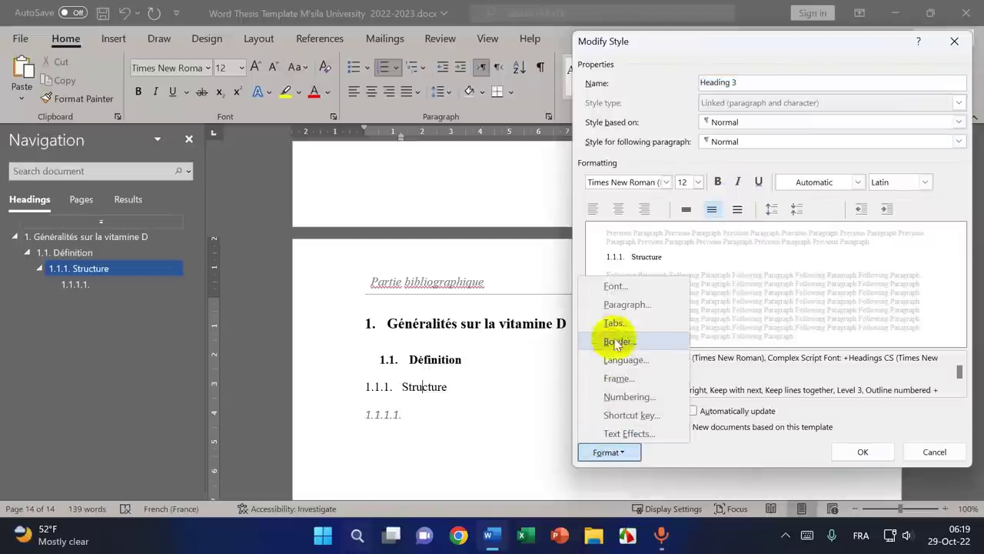
left_click(621, 304)
left_click(732, 165)
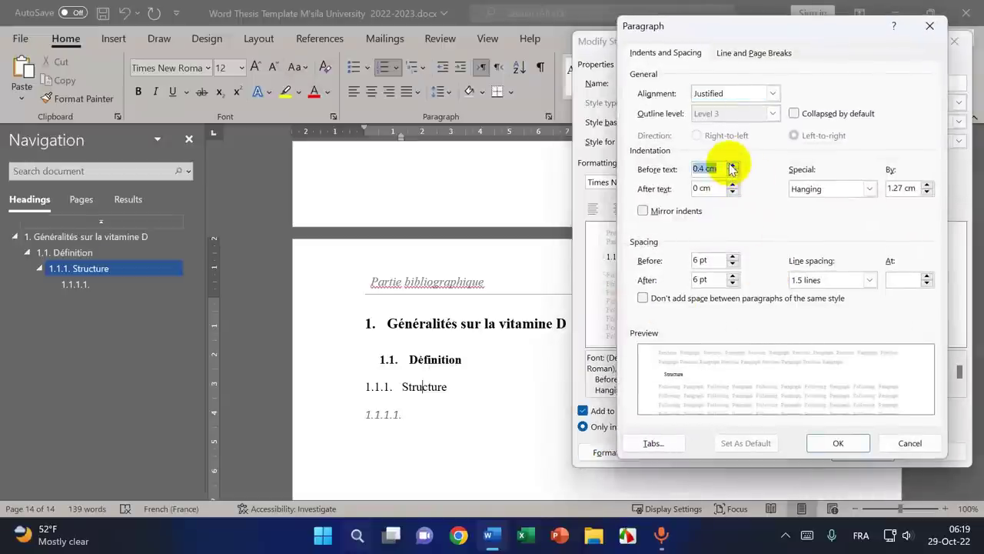
left_click(732, 165)
left_click(732, 165)
left_click(732, 164)
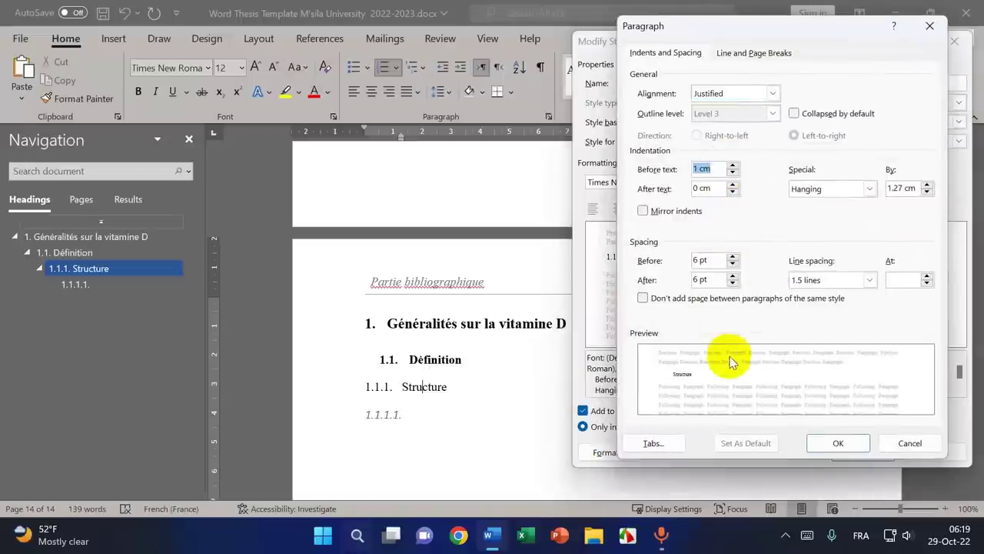
left_click(832, 444)
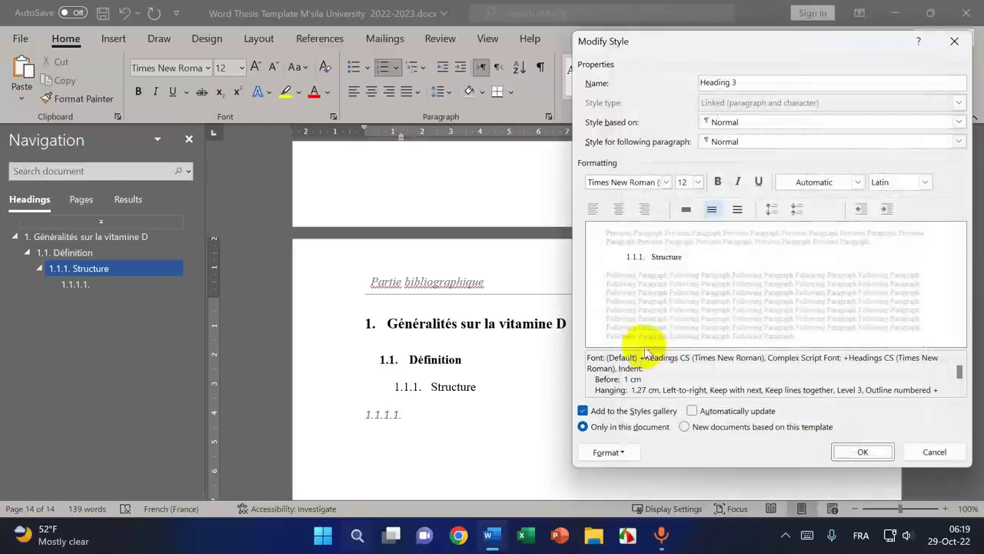
left_click(851, 452)
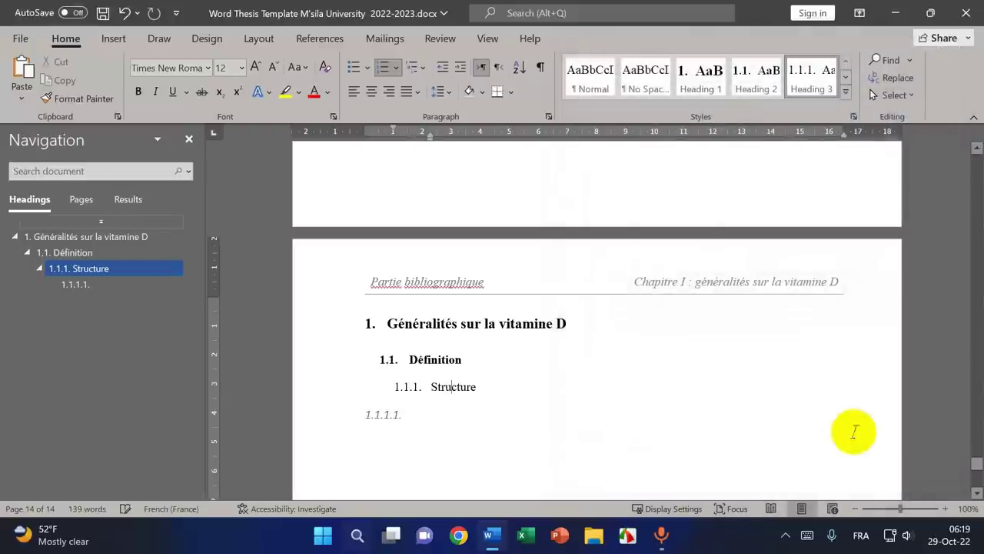
- Modify the Heading 4 style to use Times New Roman (Headings CS), Automatic font color and no italics
left_click(385, 413)
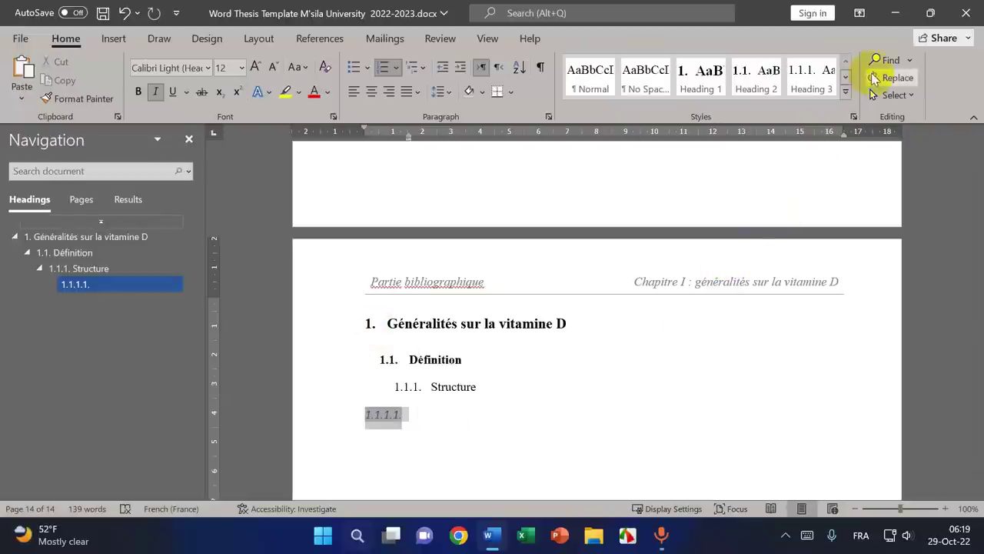
left_click(846, 77)
right_click(582, 67)
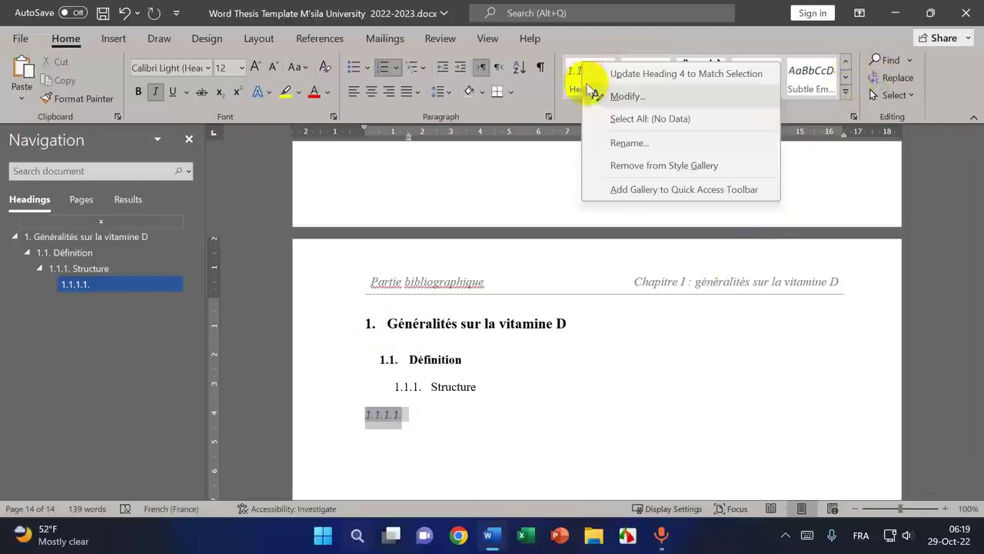
left_click(592, 100)
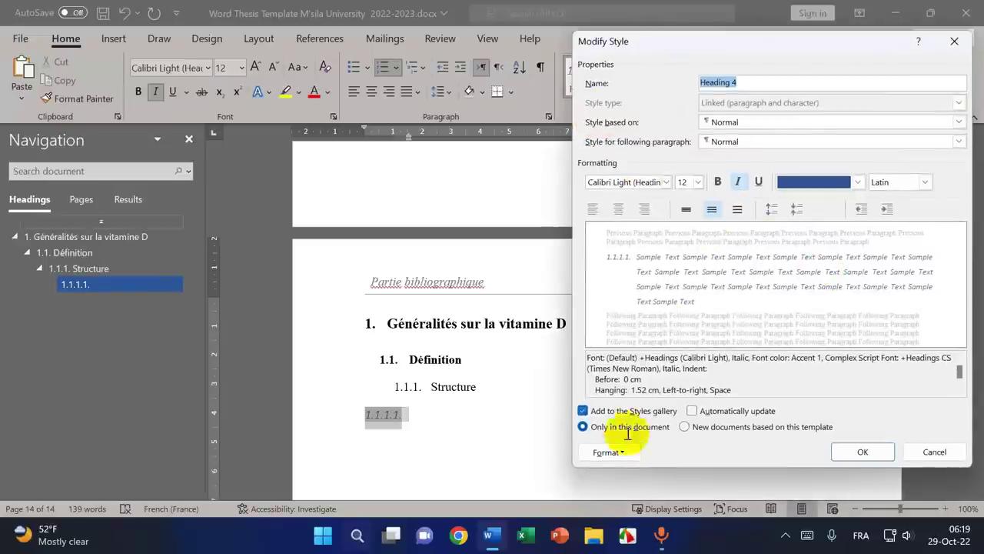
left_click(857, 182)
left_click(841, 199)
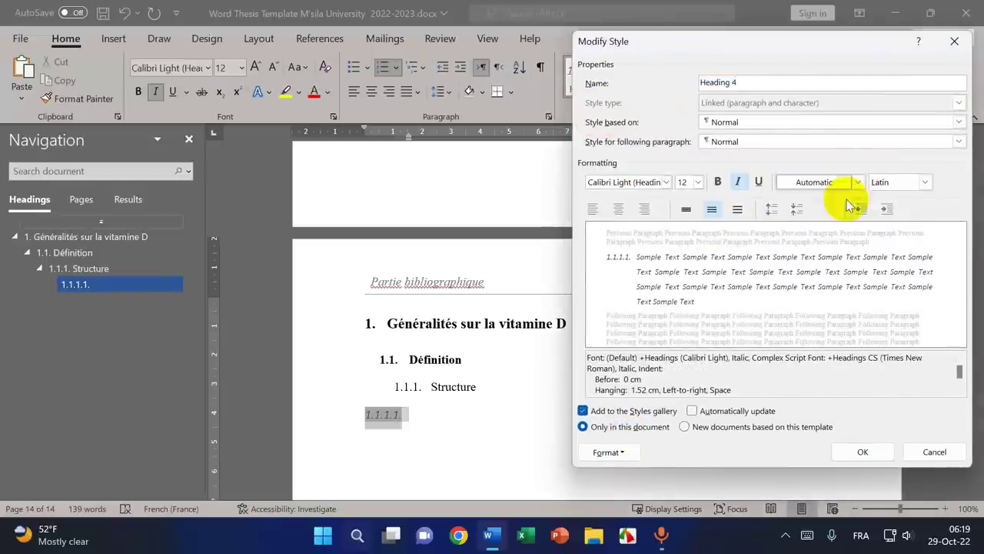
left_click(737, 181)
left_click(697, 182)
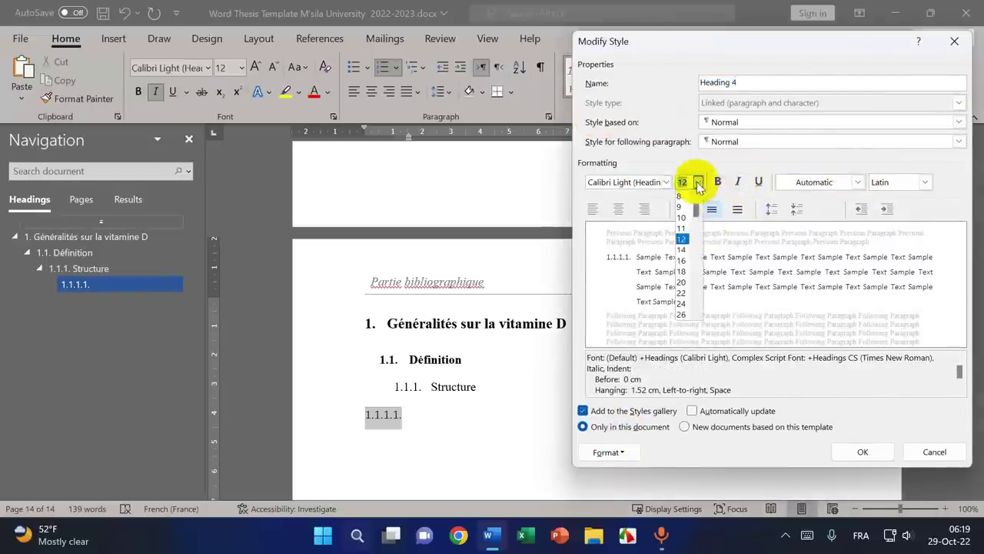
left_click(697, 182)
left_click(665, 183)
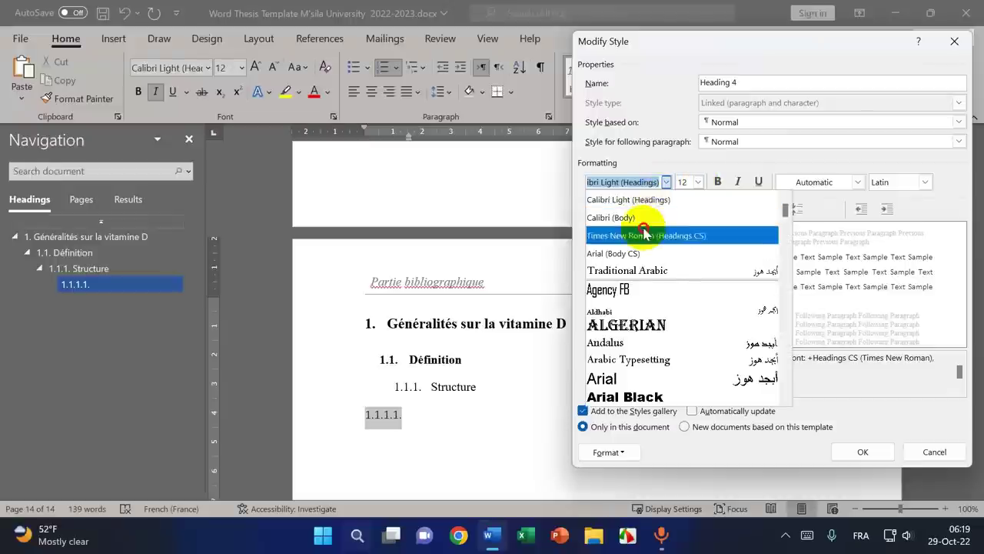
left_click(676, 233)
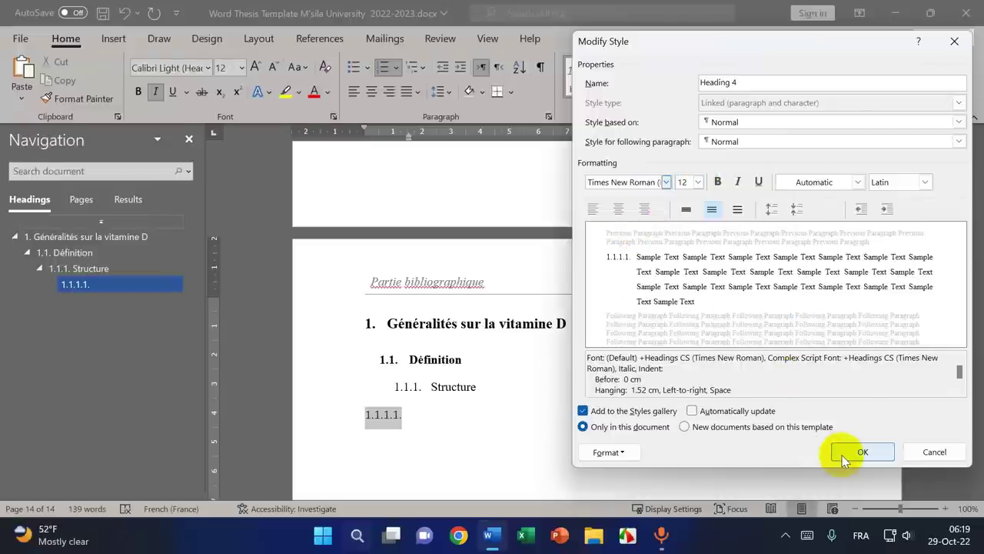
- Set the Heading 4 style's paragraph spacing to 6 pt before and 6 pt after
left_click(611, 452)
left_click(611, 307)
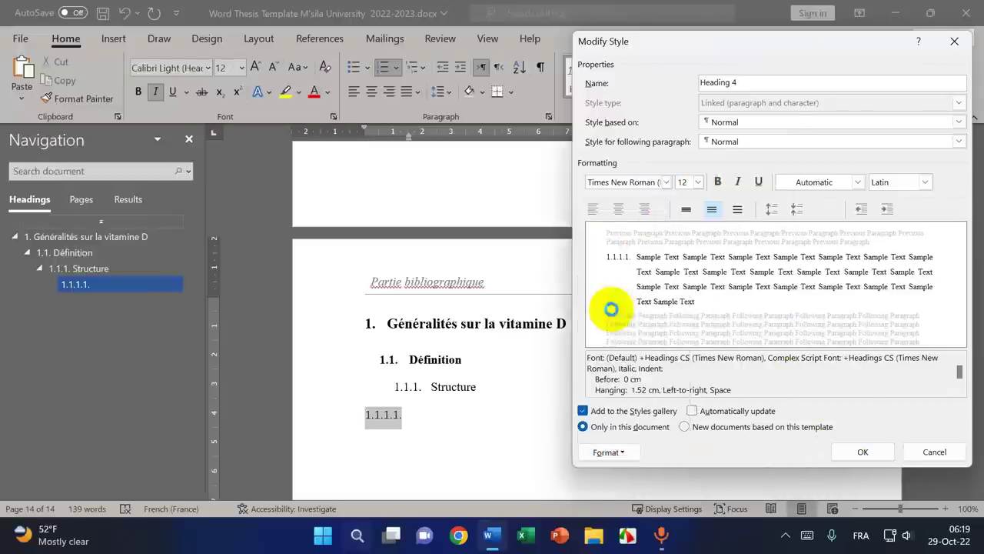
left_click(734, 256)
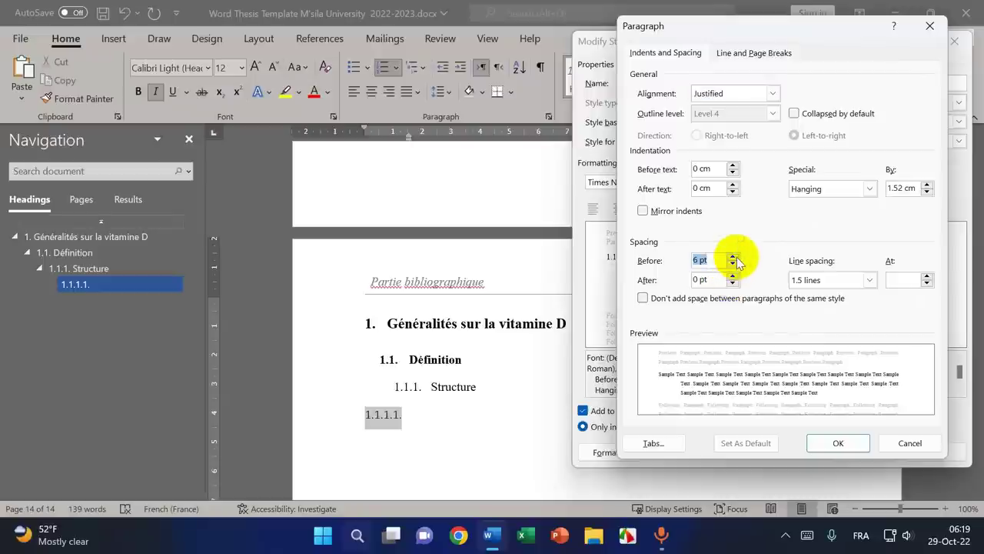
left_click(733, 277)
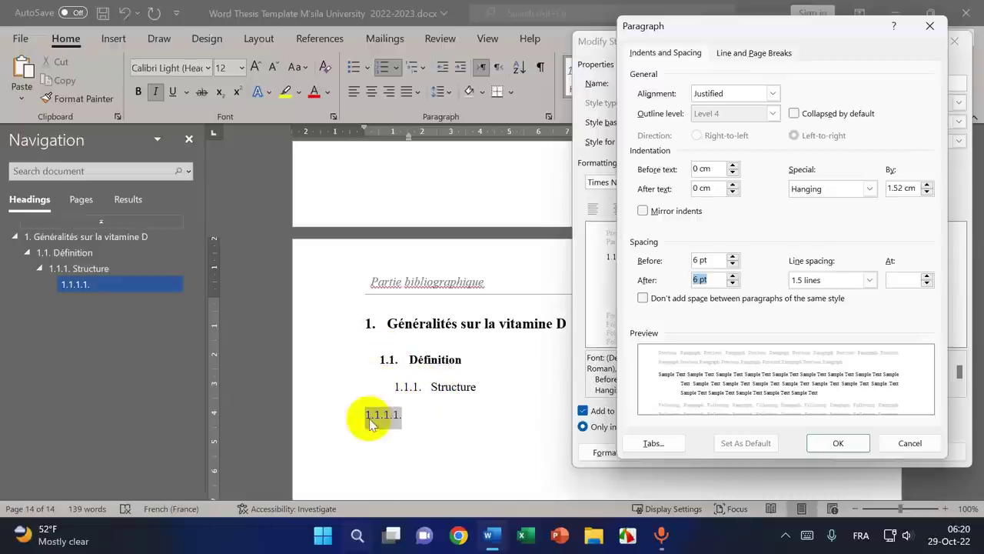
- Set the Heading 4 style's indentation before text to 1.5 cm and apply the style changes
left_click(732, 166)
left_click(732, 166)
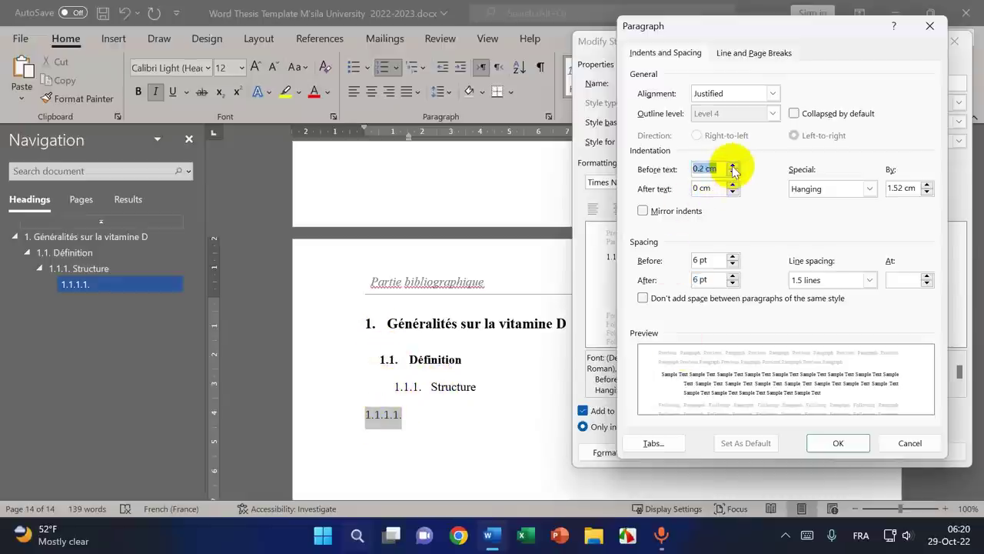
left_click(732, 166)
left_click(733, 166)
left_click(732, 166)
left_click(732, 166)
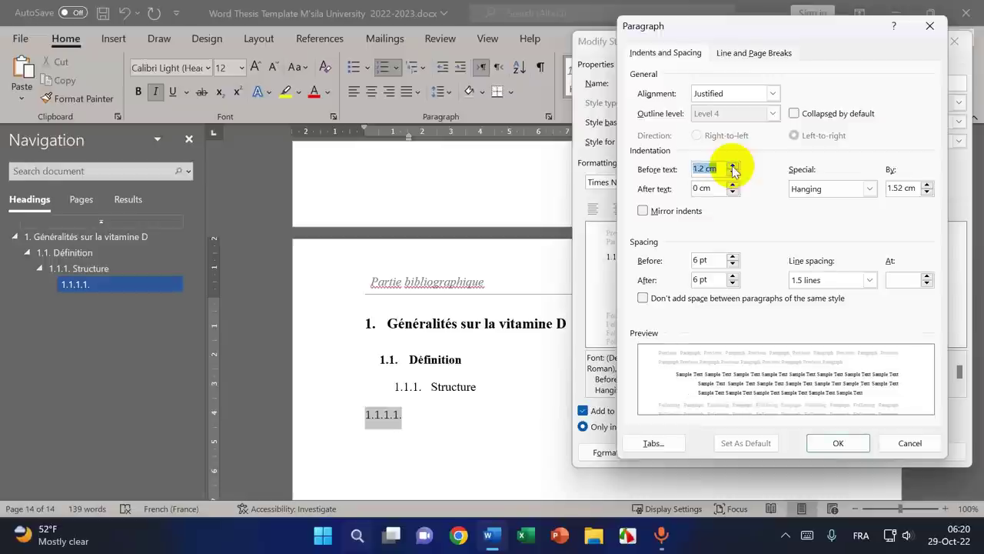
left_click(733, 167)
left_click(732, 166)
left_click(733, 166)
left_click(732, 166)
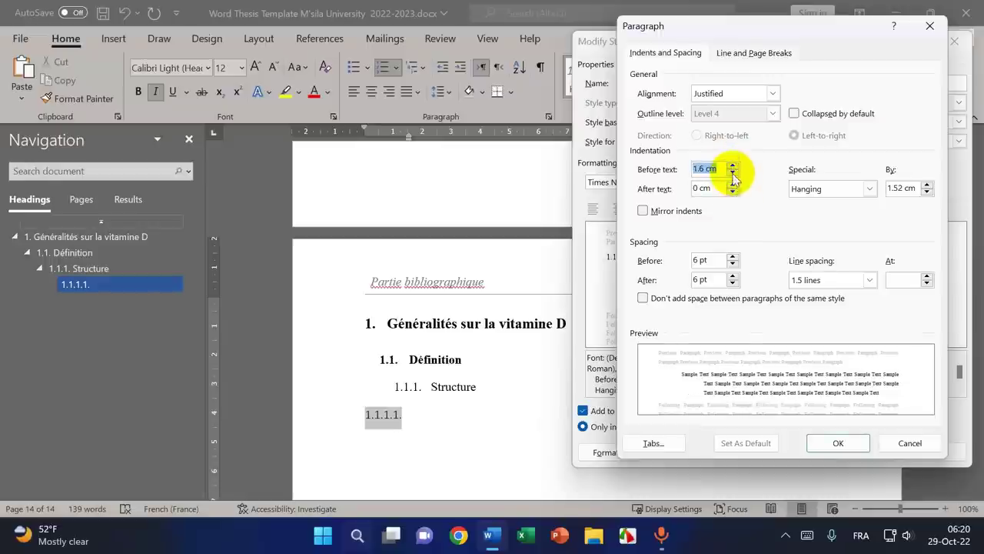
left_click(733, 176)
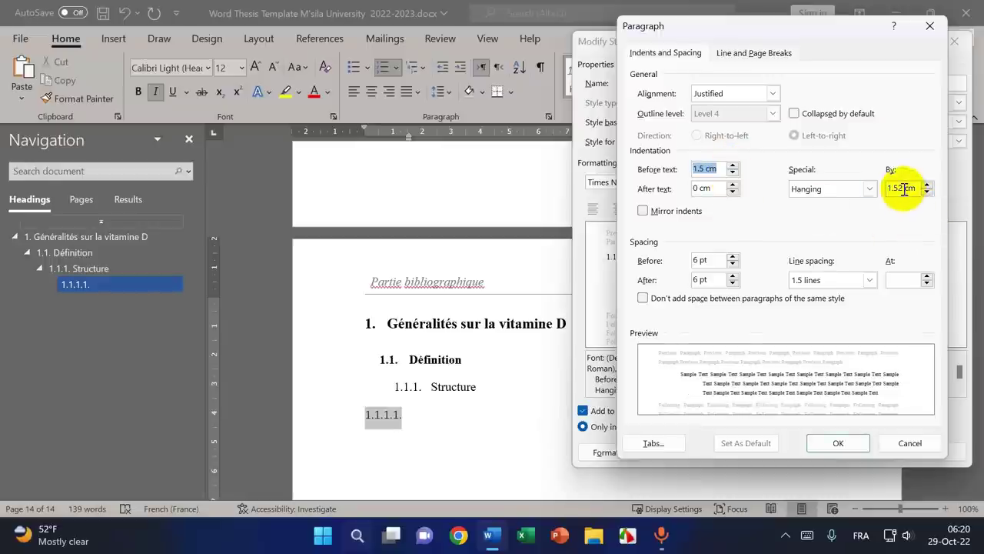
left_click(838, 443)
left_click(851, 452)
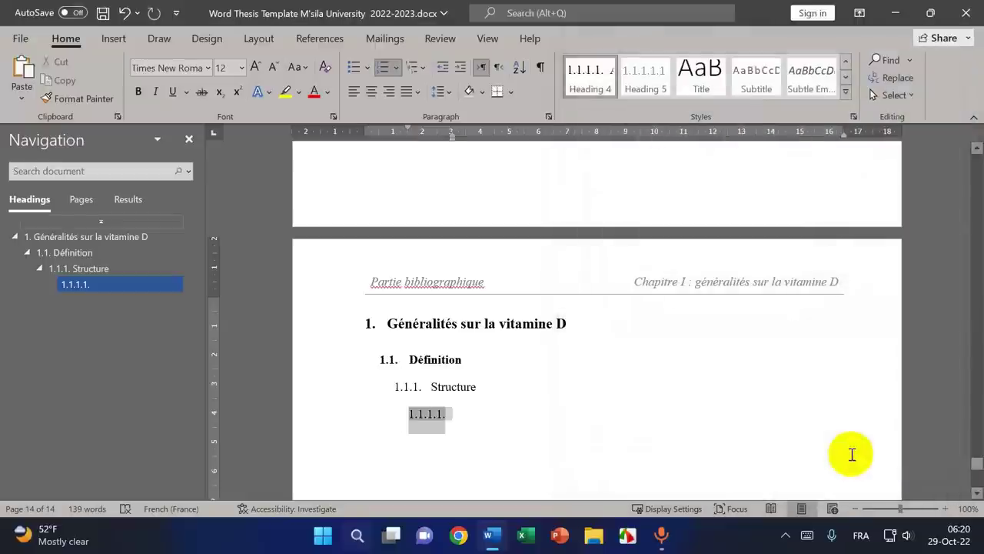
left_click(463, 425)
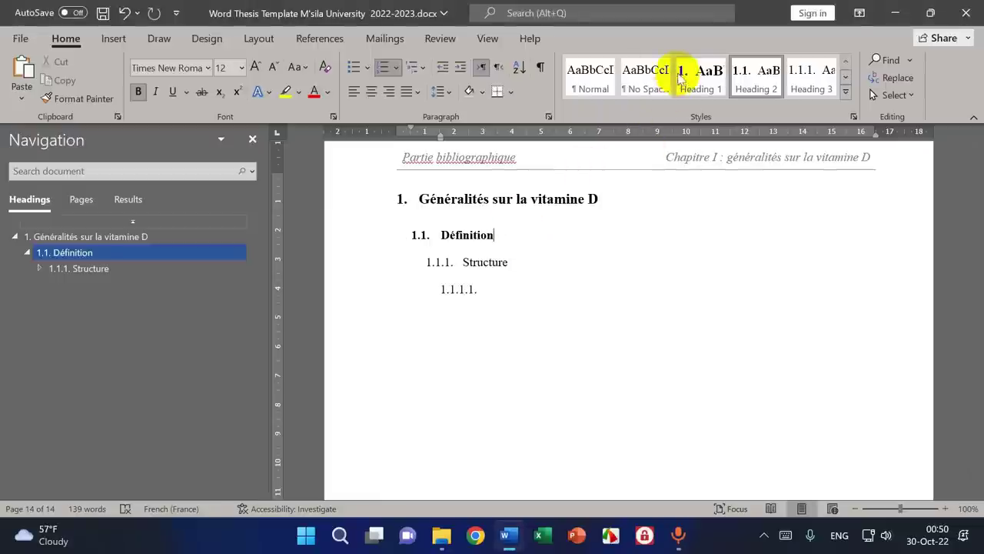
- Add an empty body paragraph below the "Définition" heading and place the cursor in it
left_click(845, 77)
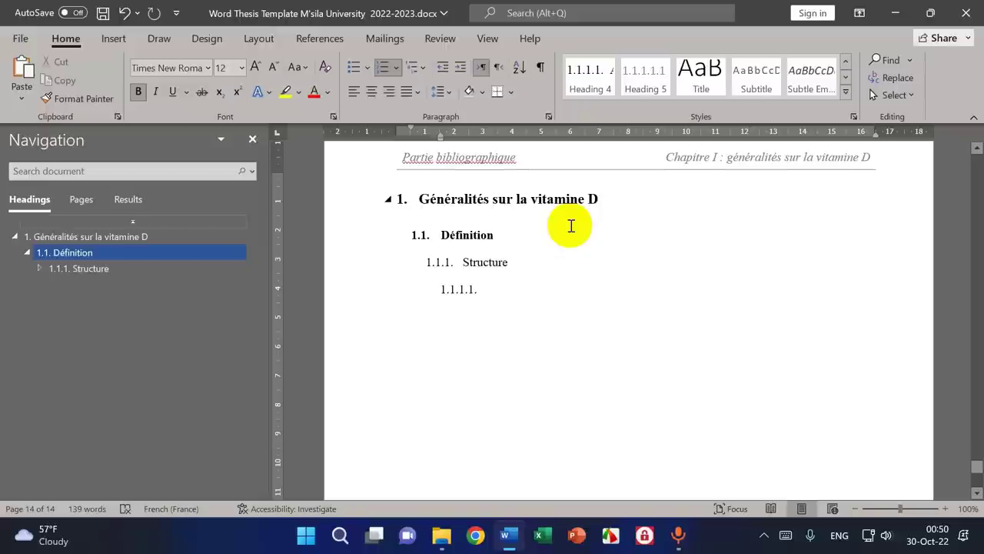
key("Return")
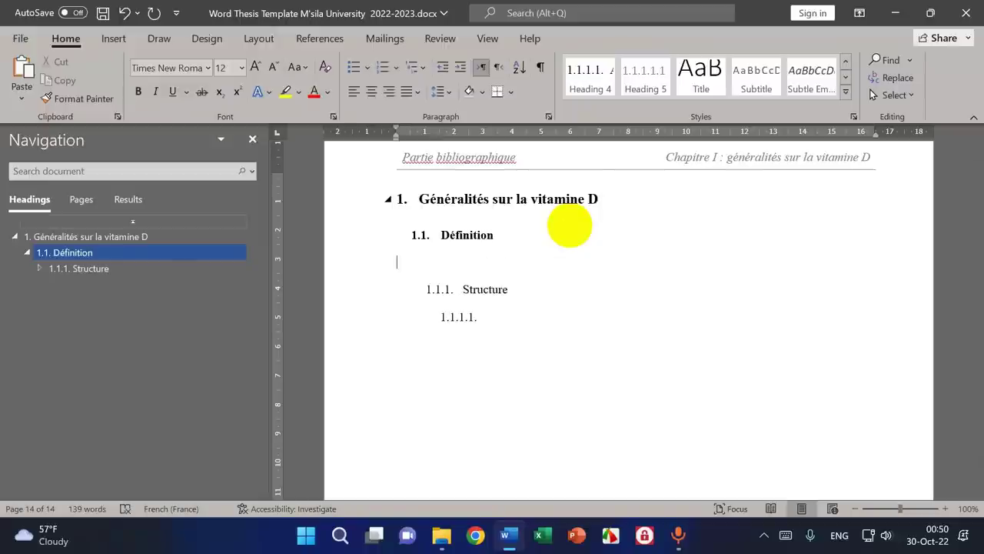
left_click(843, 62)
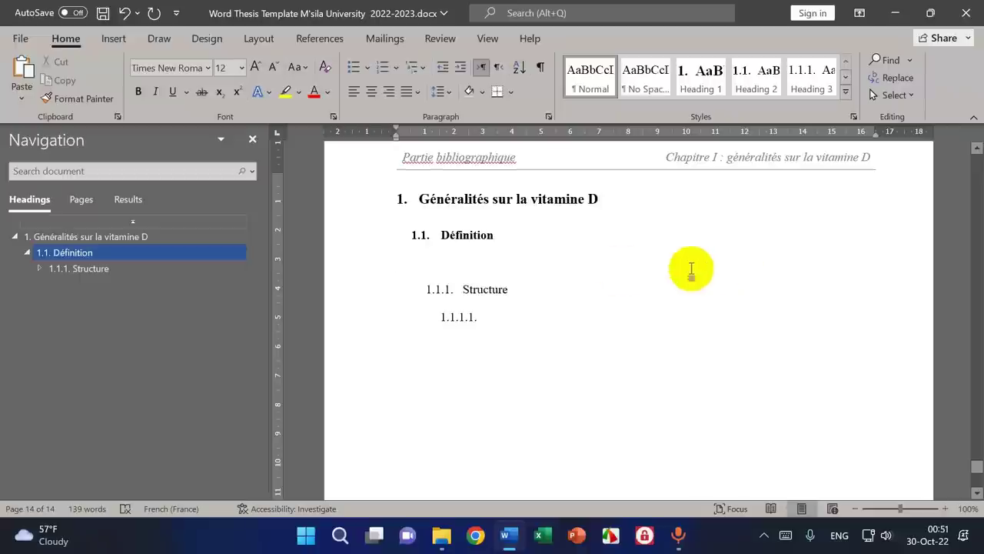
left_click(424, 265)
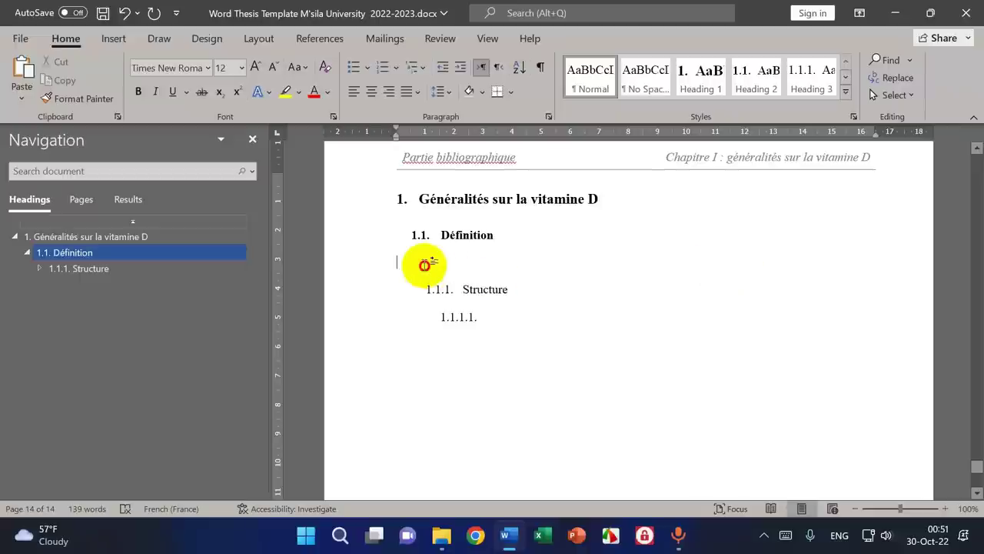
- Start modifying the Normal style and set its font color to Automatic, keeping the font size at 12
right_click(587, 83)
left_click(602, 113)
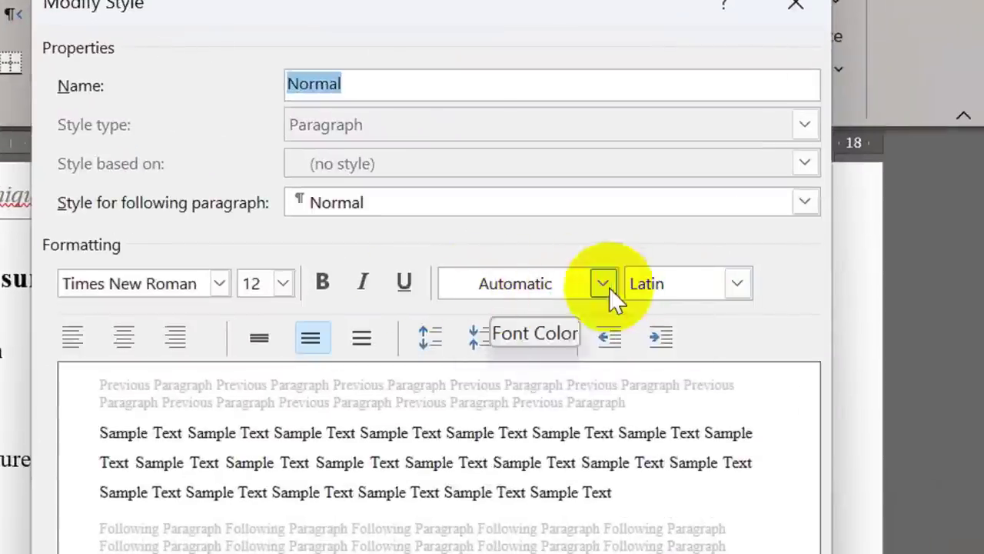
left_click(604, 283)
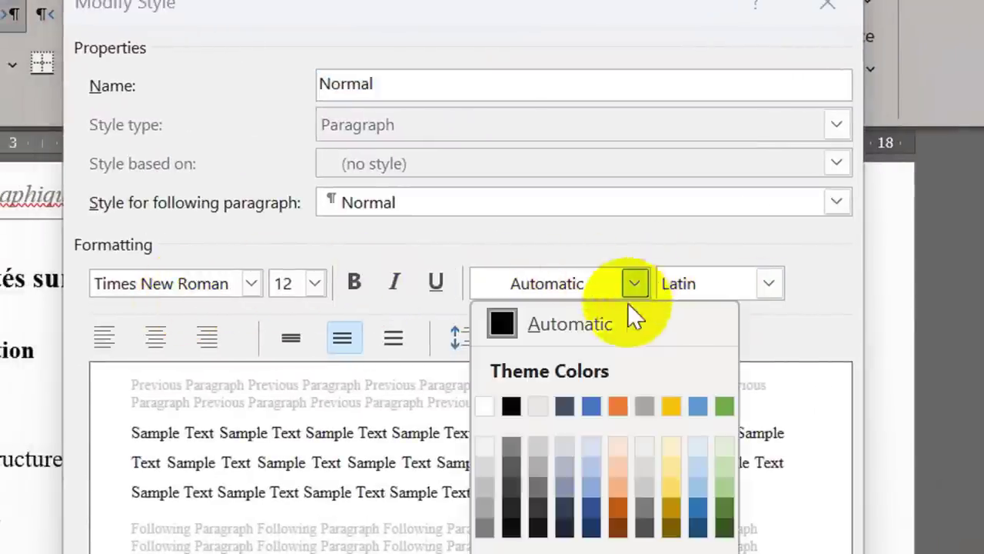
left_click(569, 322)
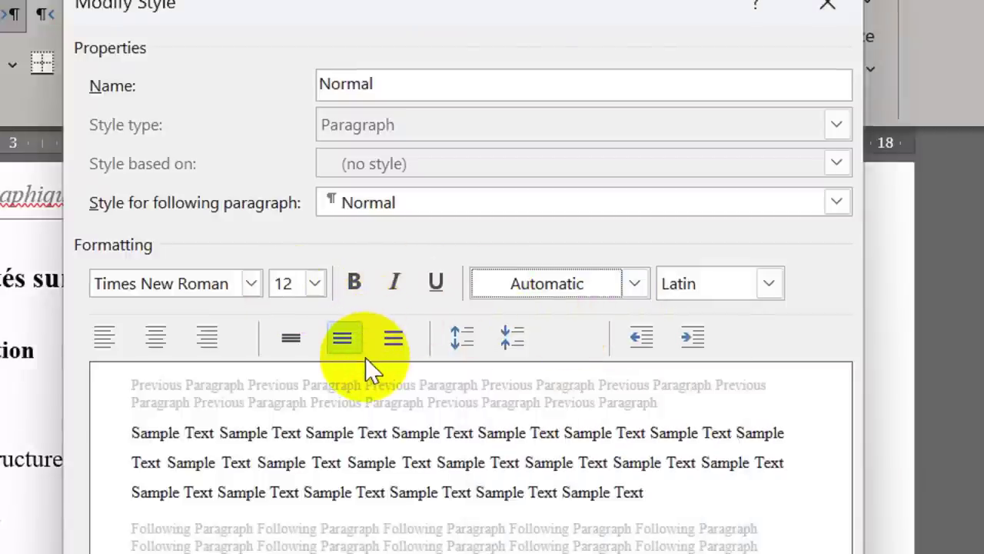
left_click(316, 288)
left_click(318, 292)
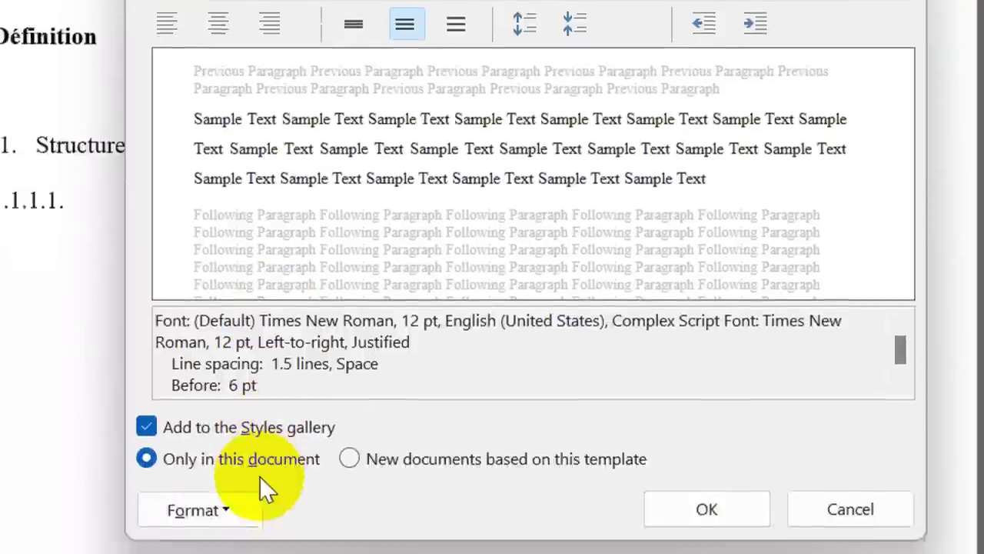
- Set the Normal style's paragraph alignment to Justified and line spacing to 1.5 lines, and apply the style changes
left_click(254, 509)
left_click(246, 217)
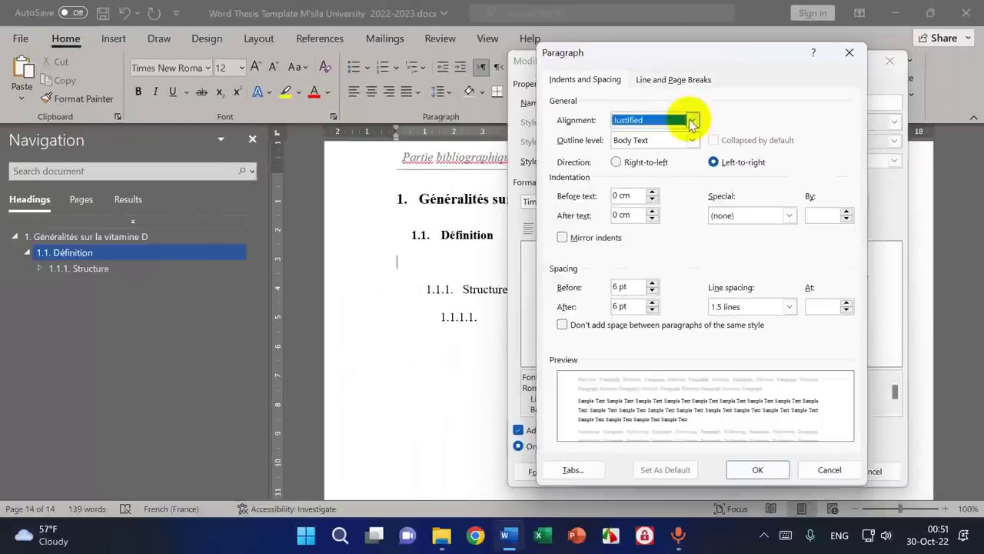
left_click(693, 121)
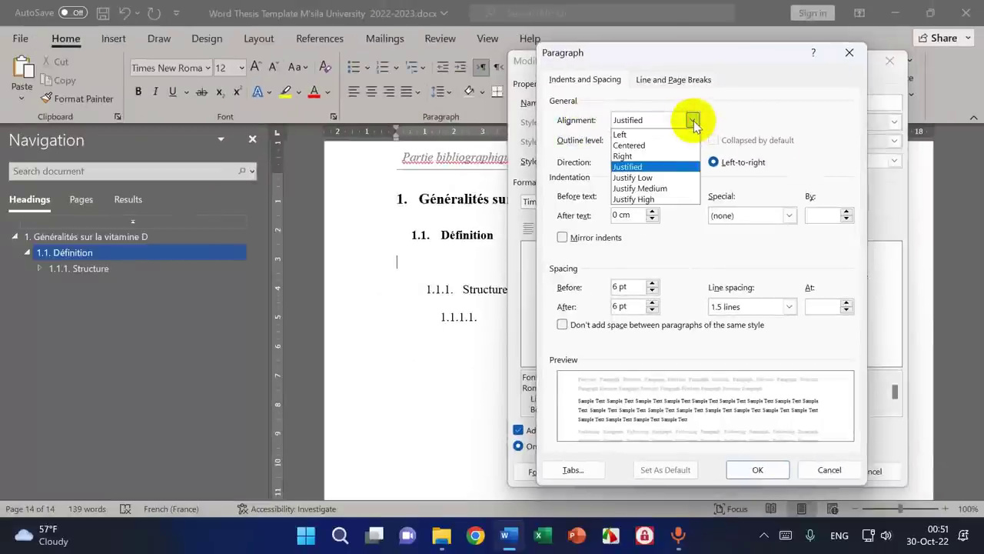
left_click(668, 169)
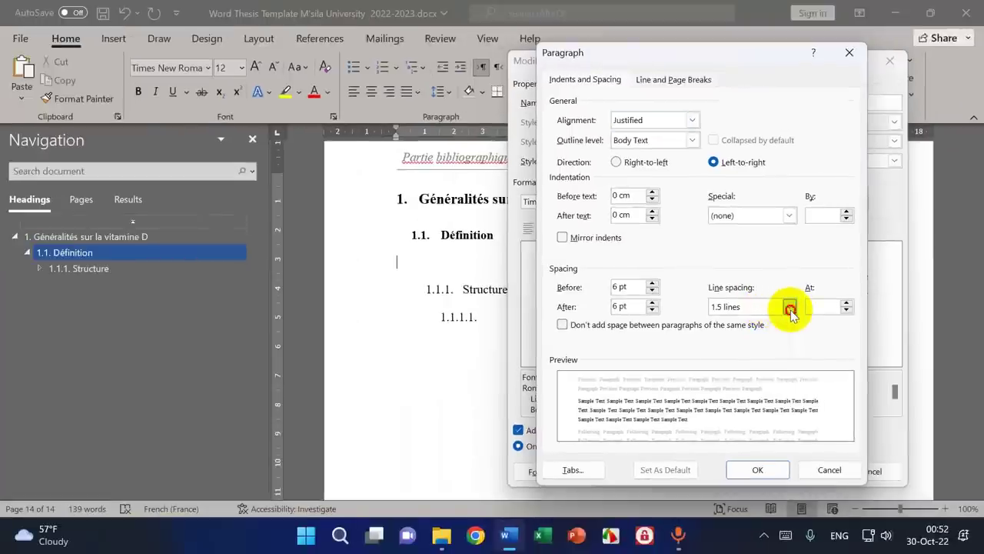
left_click(594, 246)
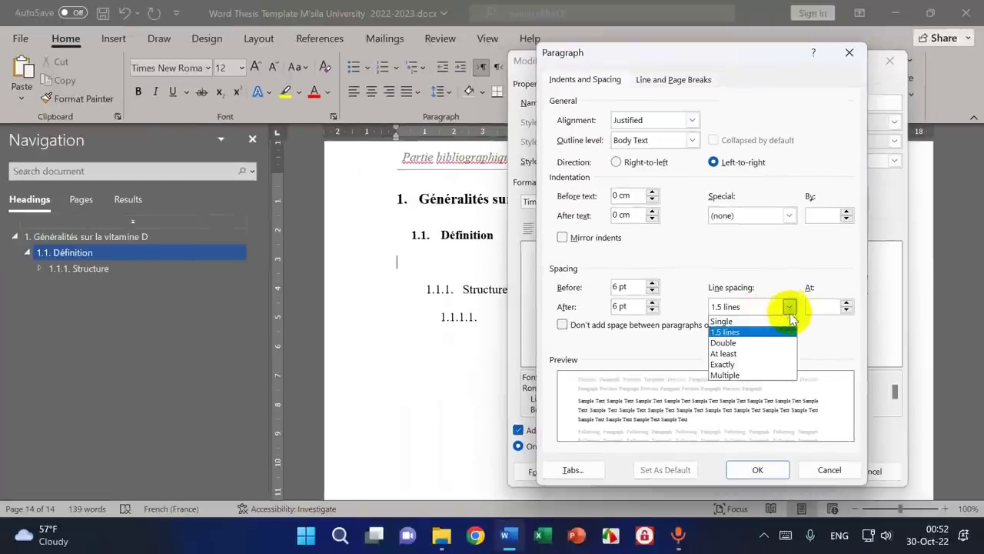
left_click(726, 332)
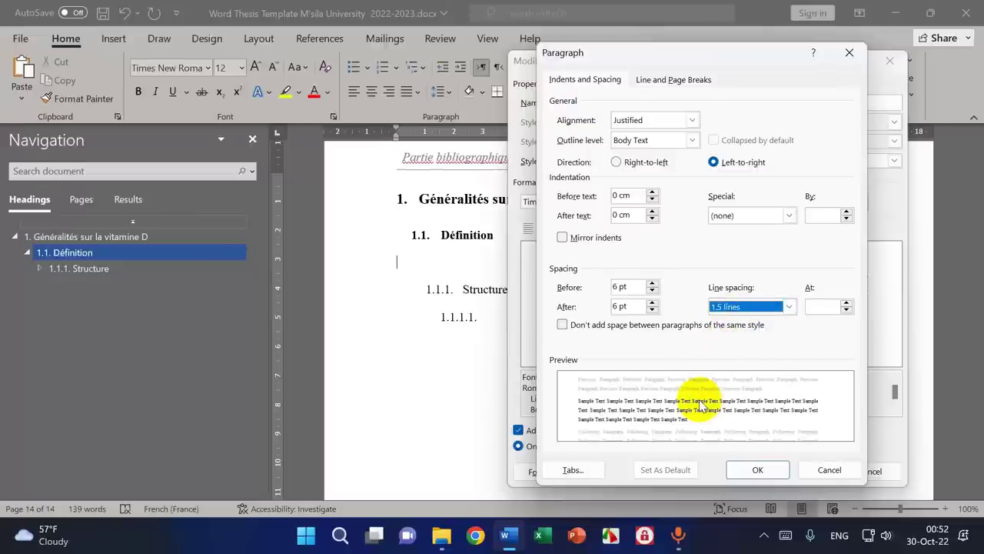
left_click(737, 473)
left_click(803, 467)
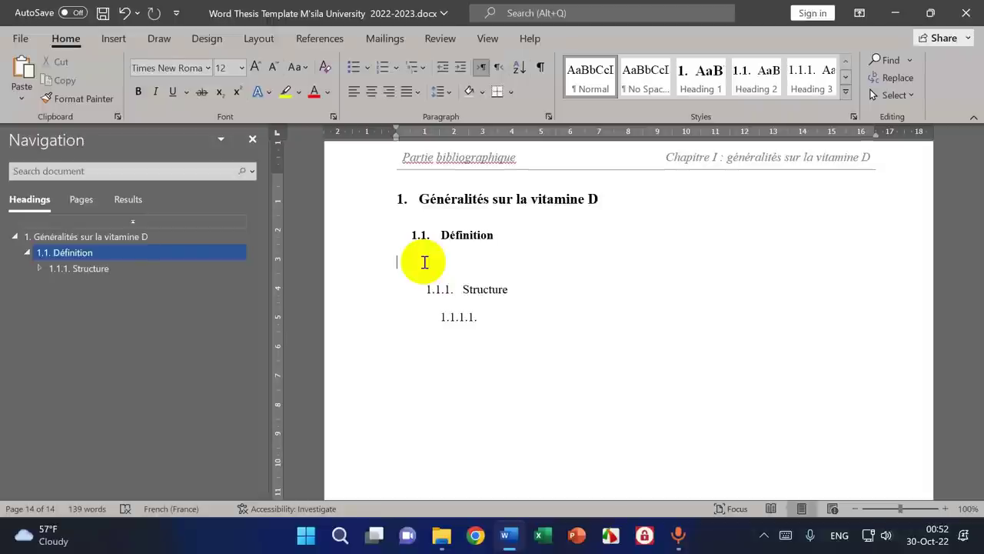
- Copy the abstract text after the "ABSTRACT:" label from Vitamin D and Chronic Diseases.pdf in the Articles folder and return to the Word document
left_click(450, 538)
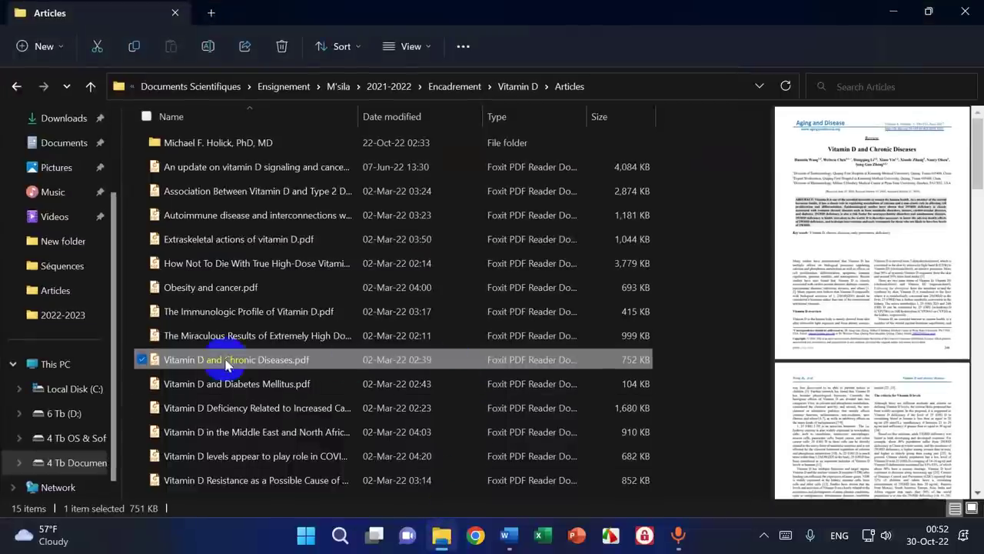
double_click(215, 362)
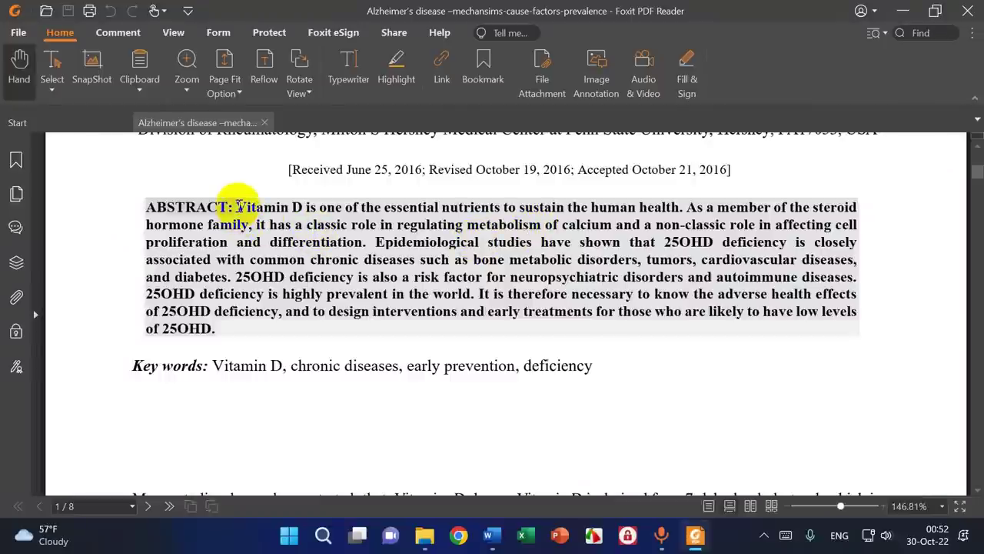
left_click_drag(238, 206, 234, 327)
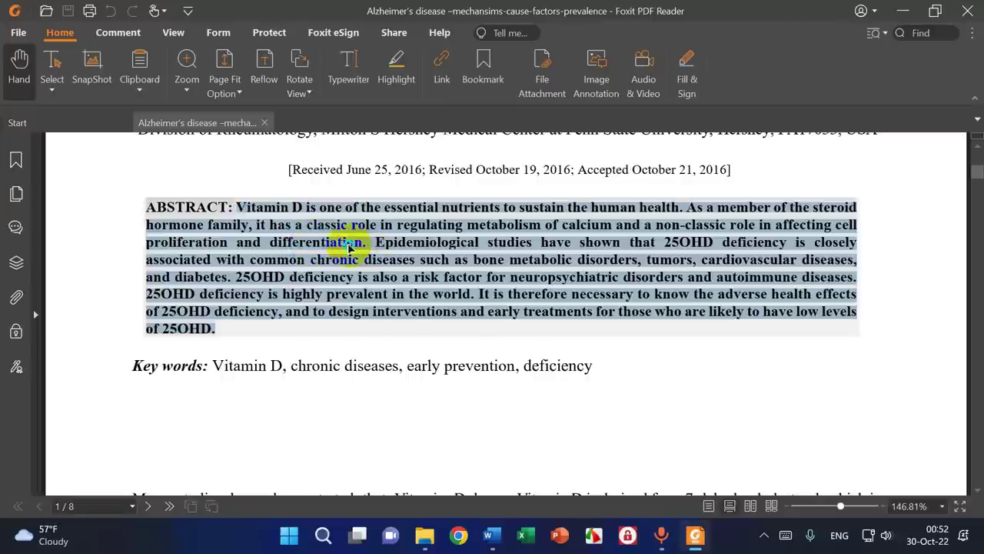
right_click(348, 244)
left_click(360, 253)
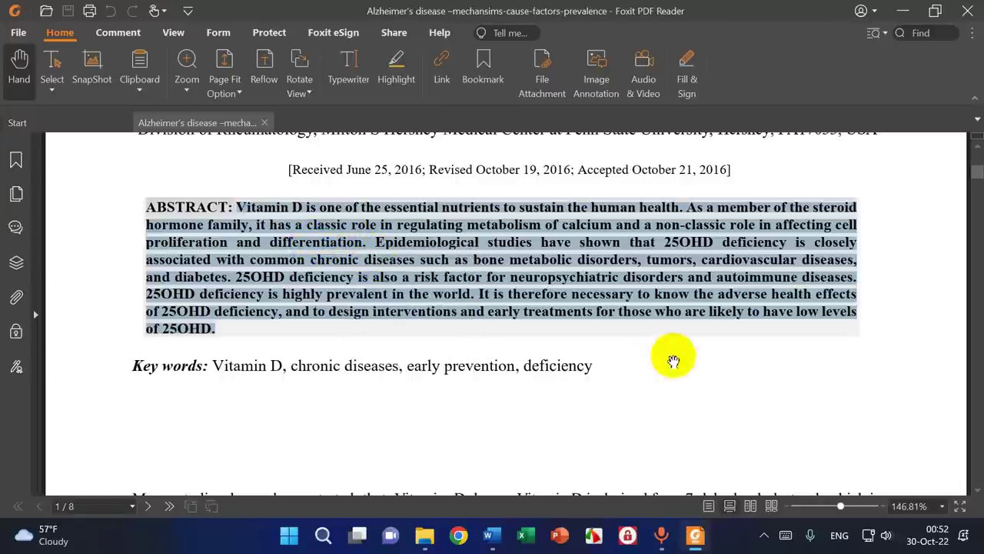
left_click(492, 535)
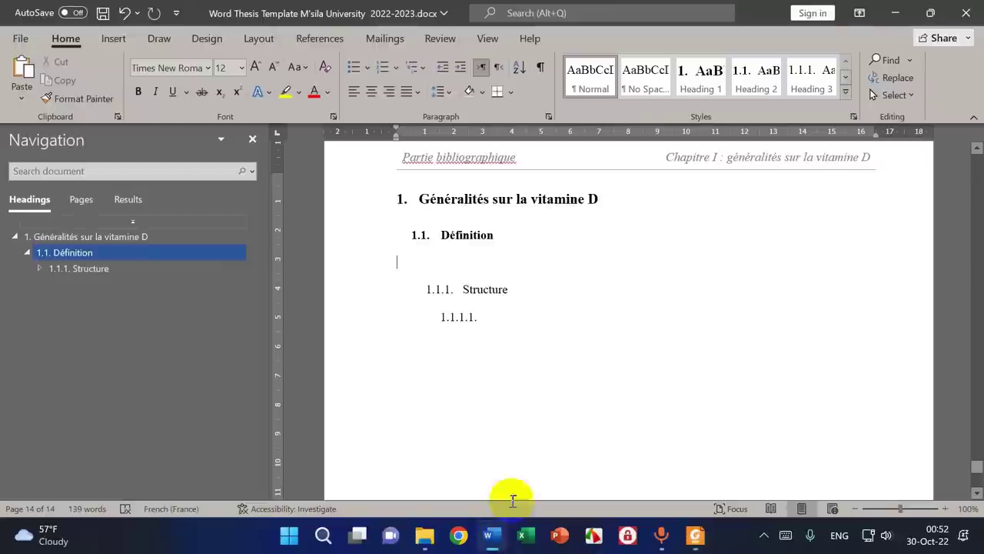
- Paste the copied abstract below the "Définition" heading for comparison with the source PDF, and delete the pasted text
left_click(21, 69)
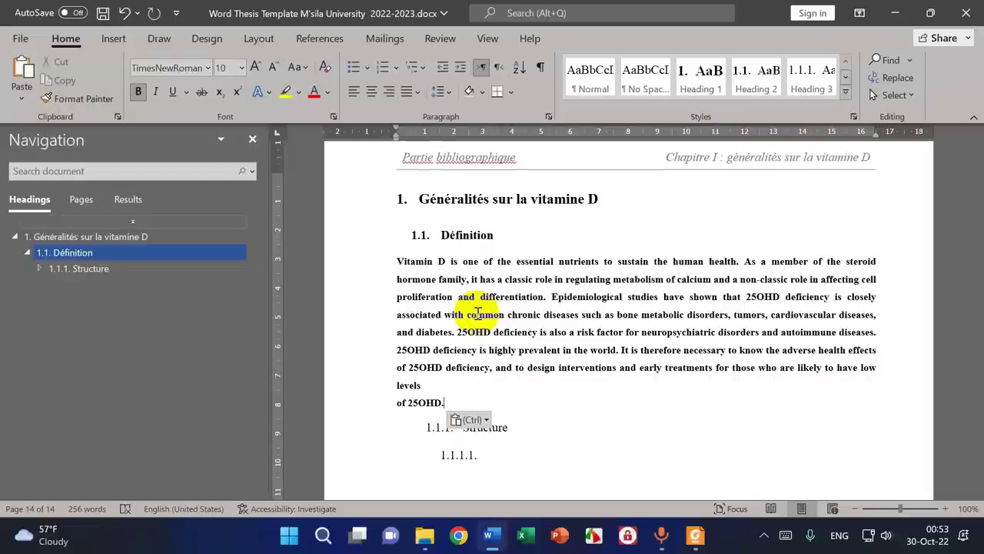
left_click(695, 534)
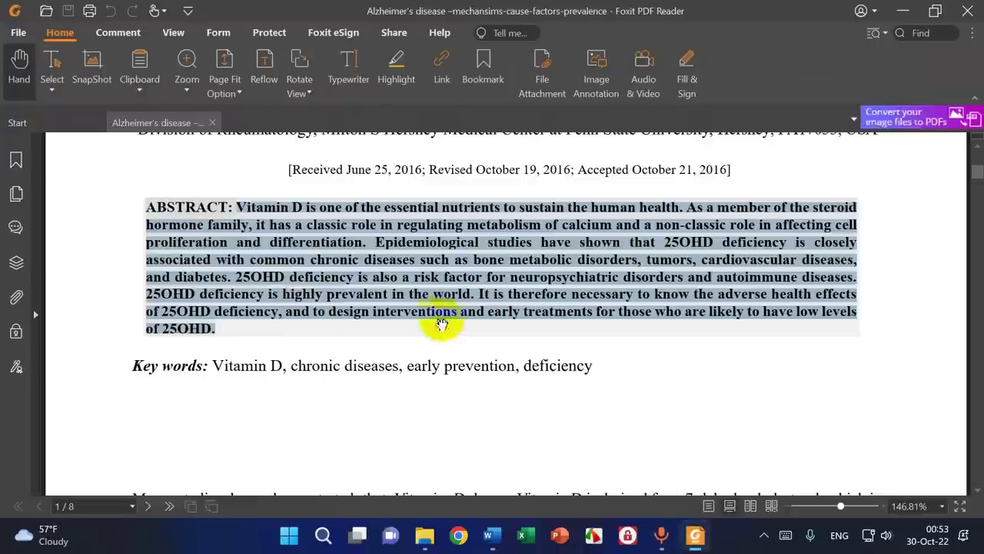
left_click(903, 8)
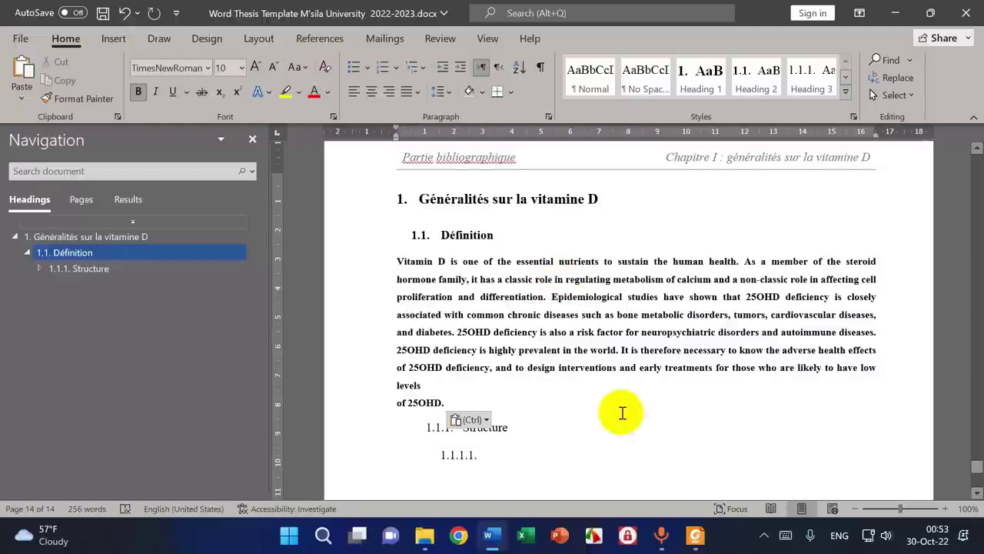
left_click(694, 534)
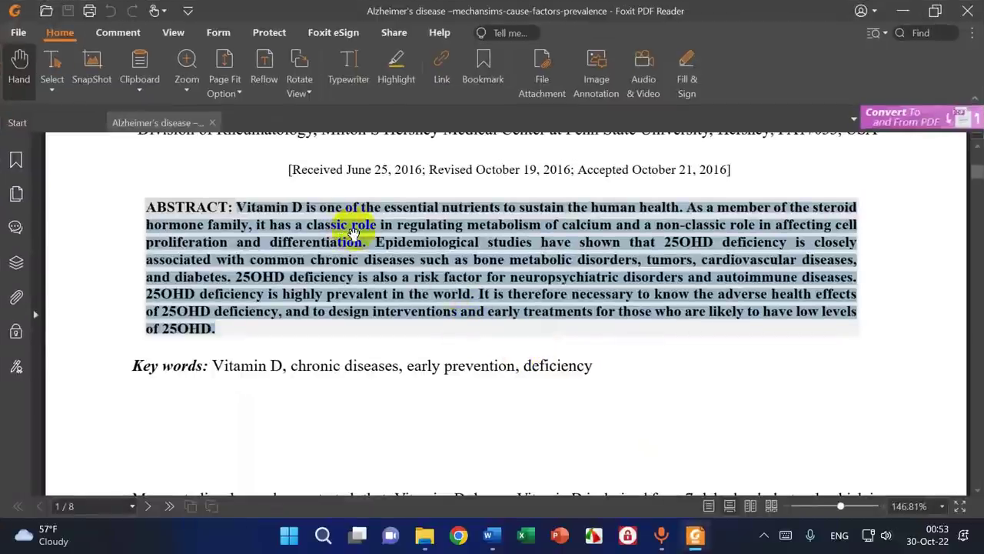
left_click(903, 11)
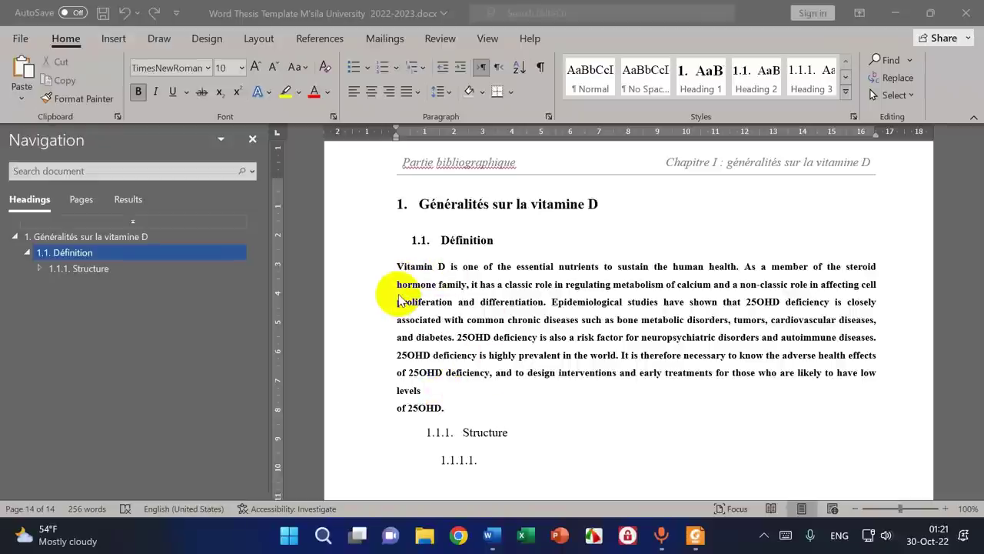
left_click_drag(397, 266, 448, 409)
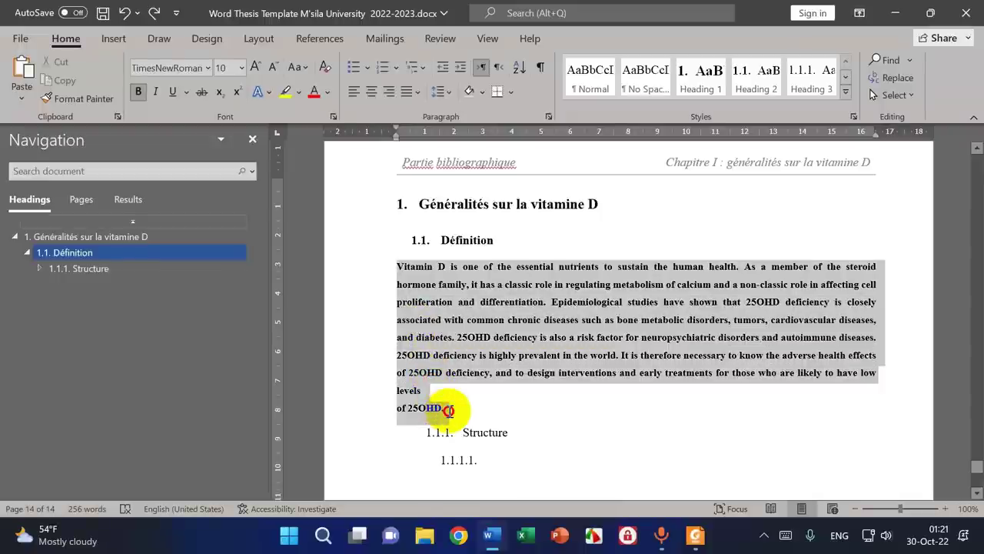
key("Delete")
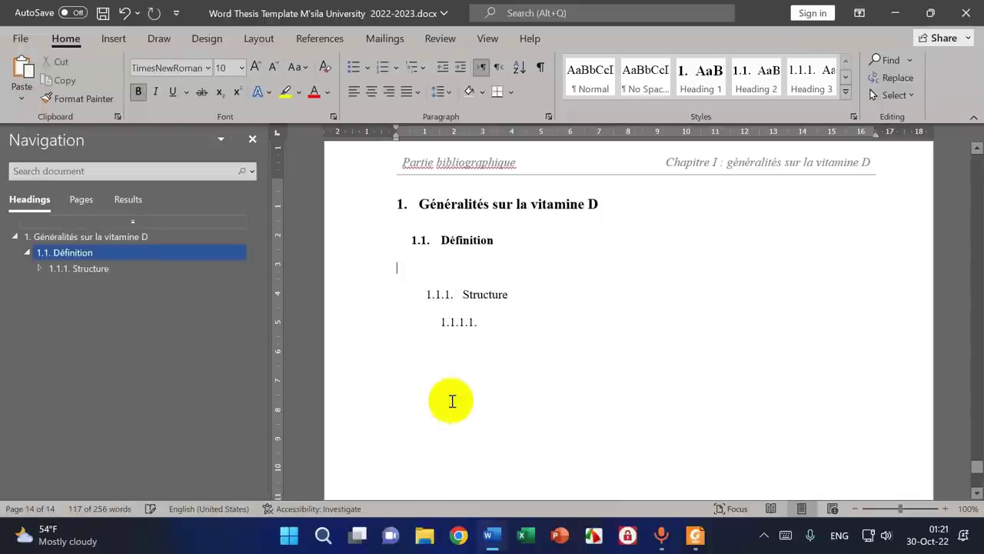
- Copy the selected abstract text again from the PDF in Foxit PDF Reader and return to the Word document
left_click(695, 535)
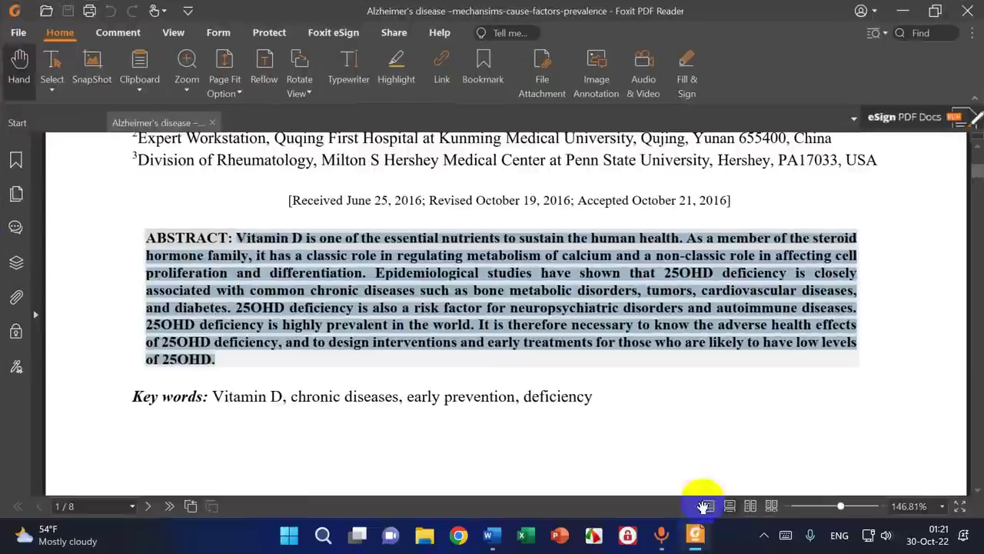
right_click(246, 232)
left_click(271, 240)
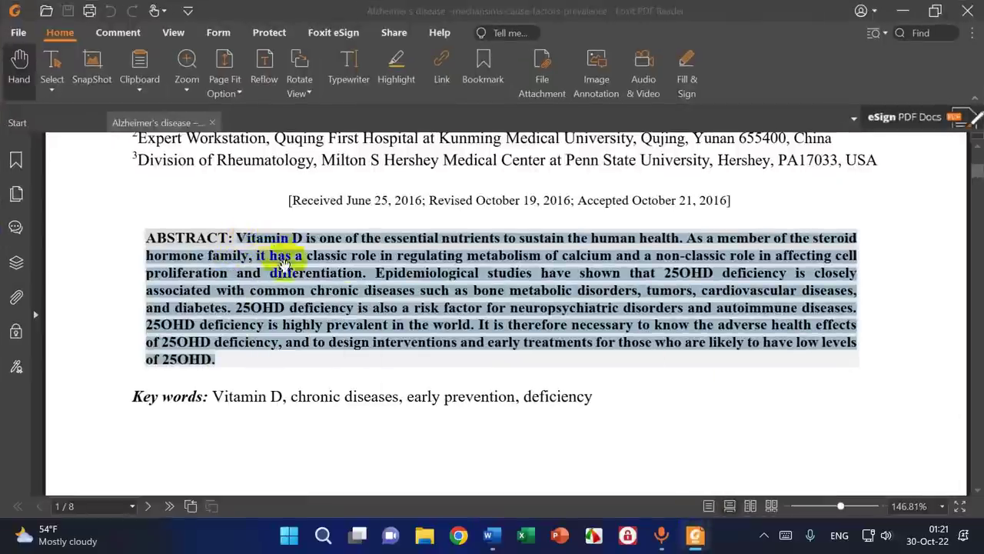
left_click(492, 535)
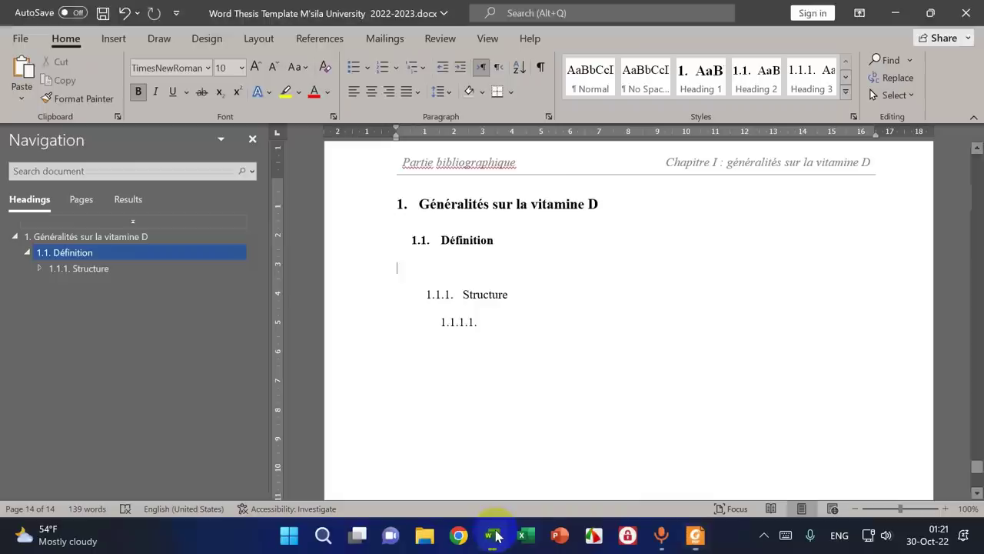
- Try the default paste of the abstract in the empty paragraph below "Définition" and undo it
left_click(433, 270)
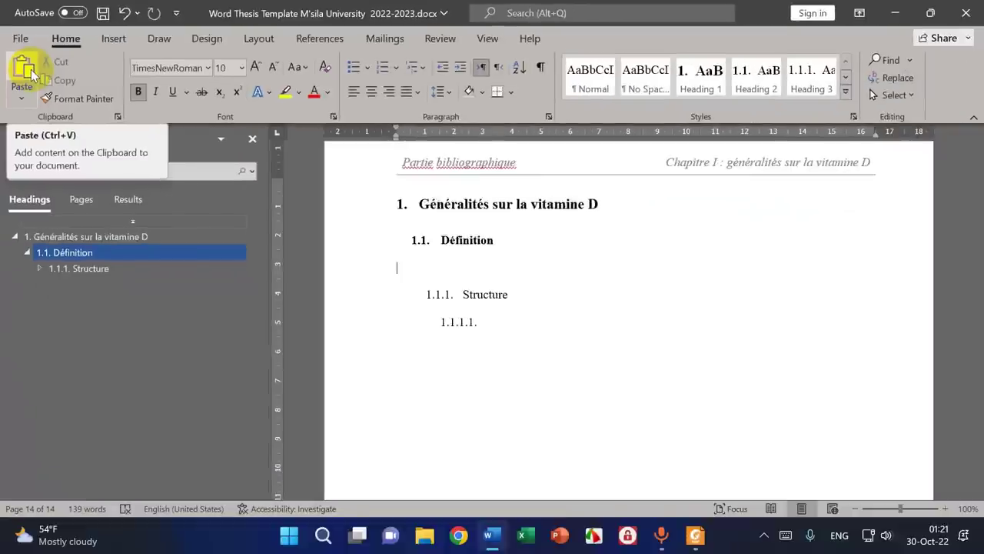
left_click(23, 73)
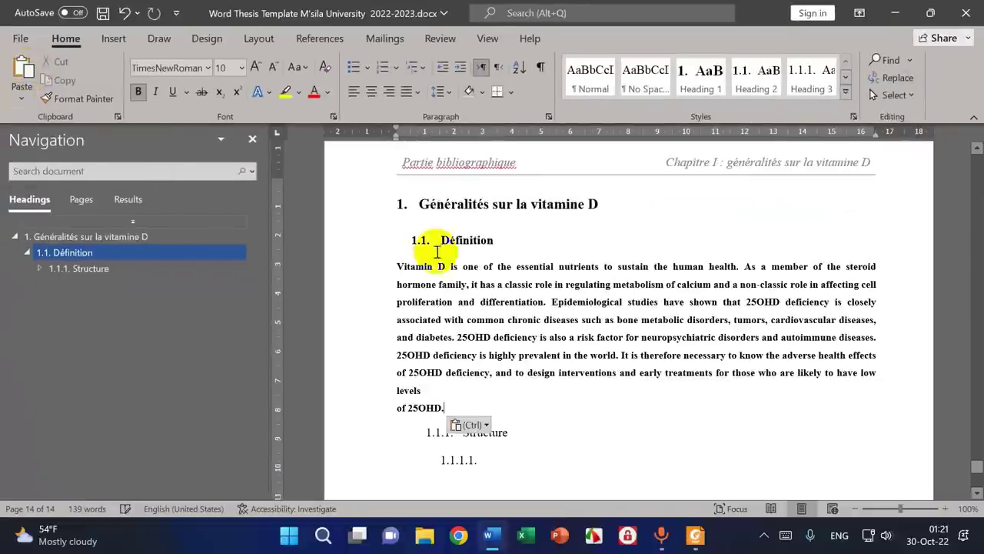
left_click(126, 12)
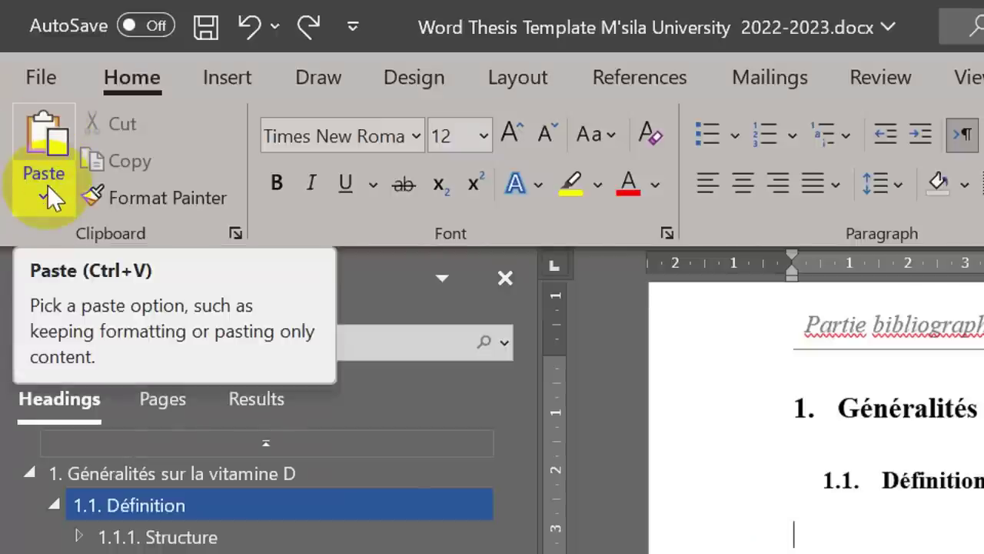
- Paste the abstract below "Définition" with its source formatting and compare its appearance with the PDF
left_click(47, 184)
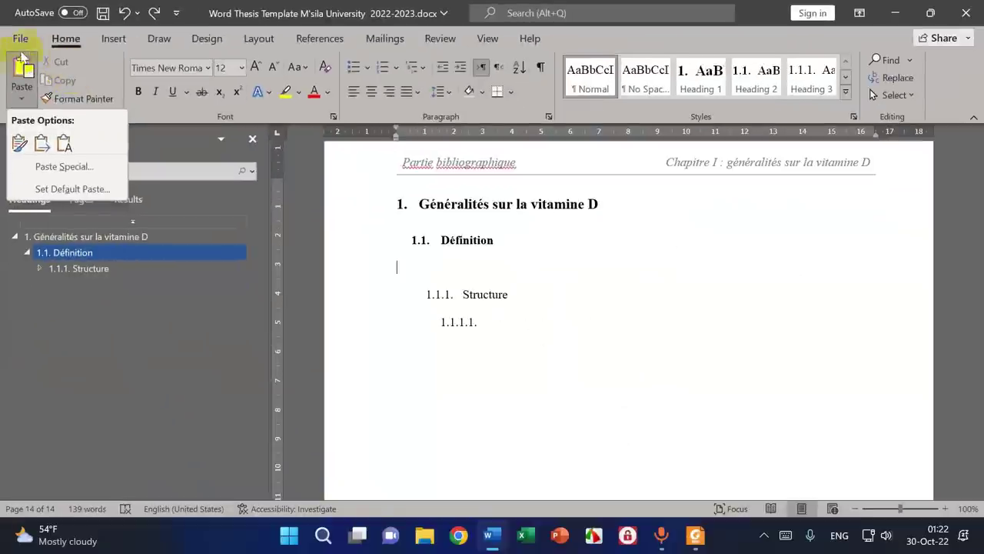
left_click(39, 96)
left_click(22, 71)
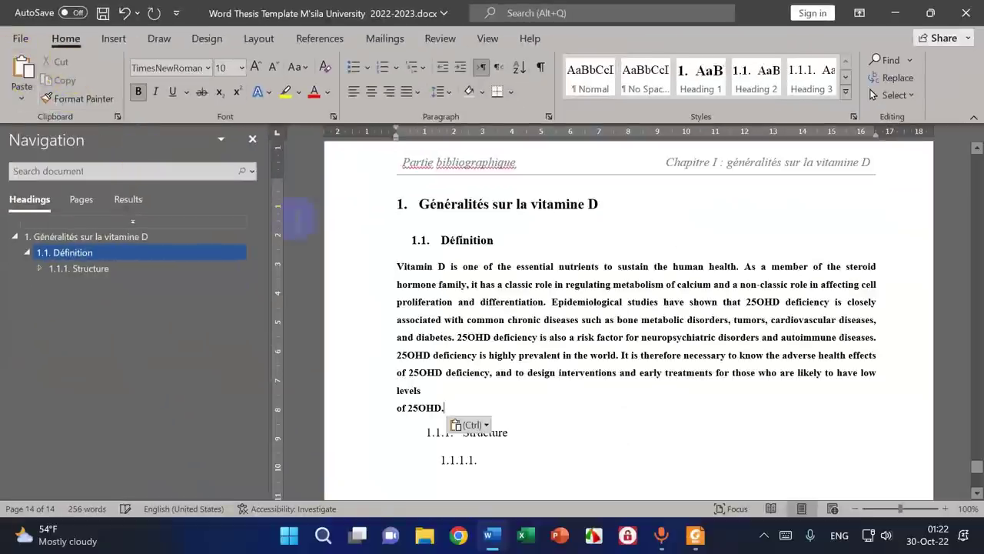
left_click(22, 96)
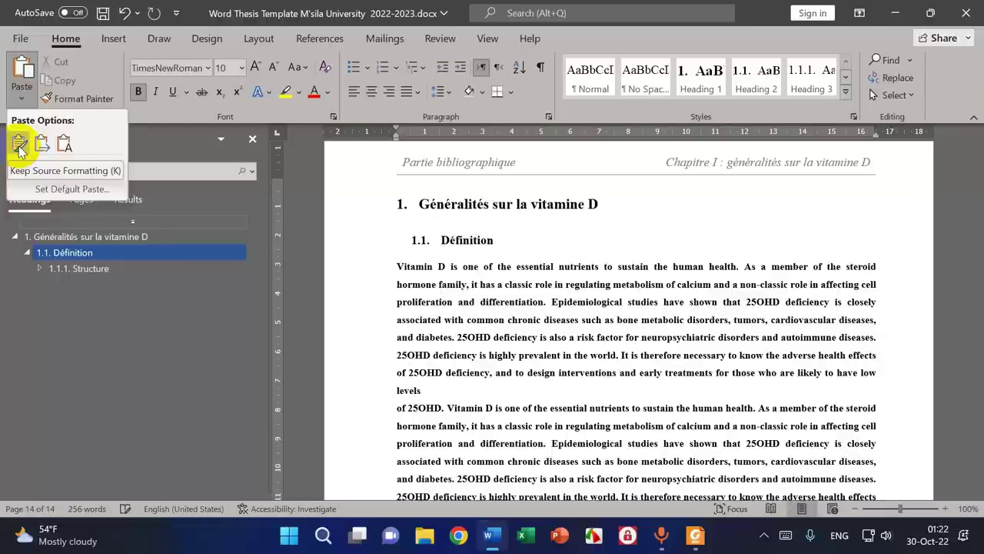
left_click(694, 535)
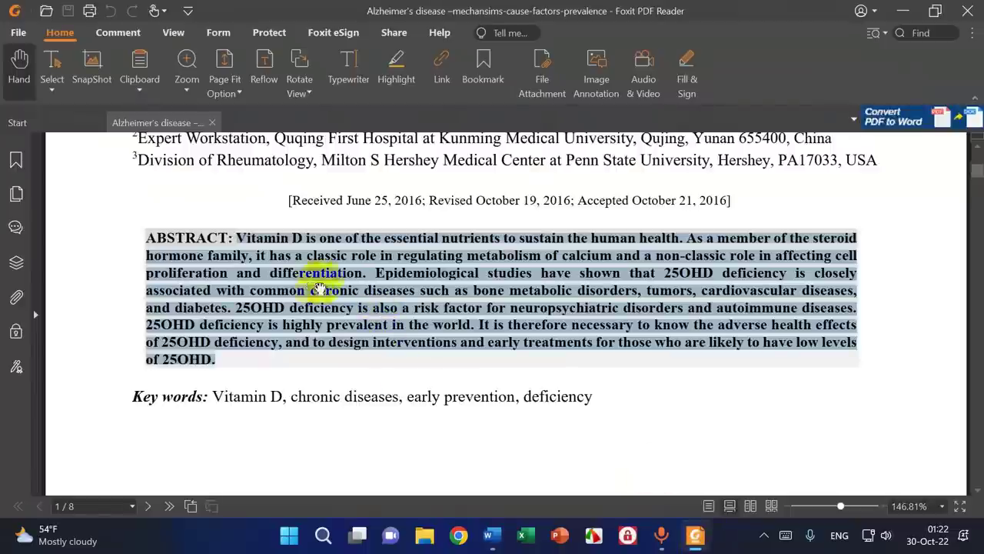
left_click(902, 10)
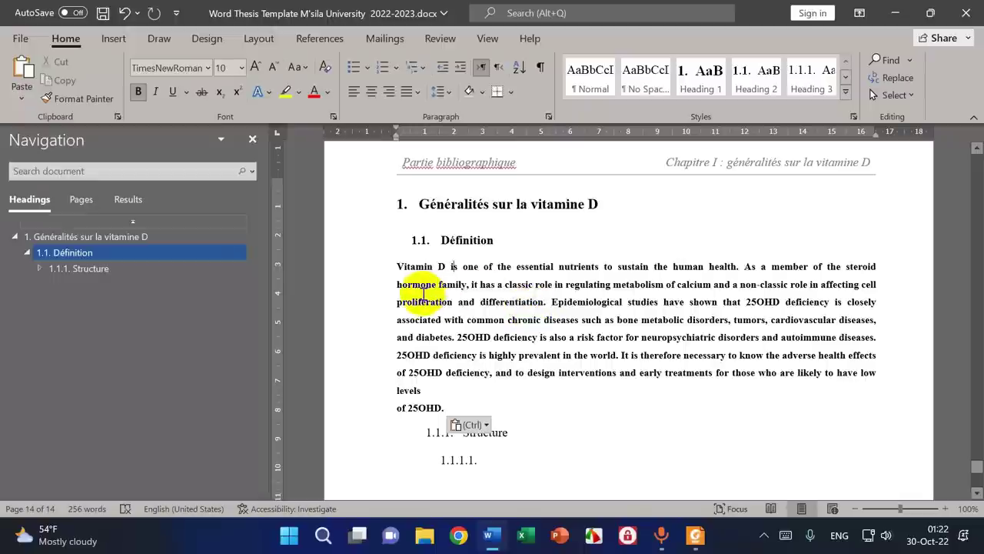
- Check the pasted abstract's line spacing and delete the text, leaving an empty body paragraph below "Définition"
left_click_drag(398, 266, 454, 414)
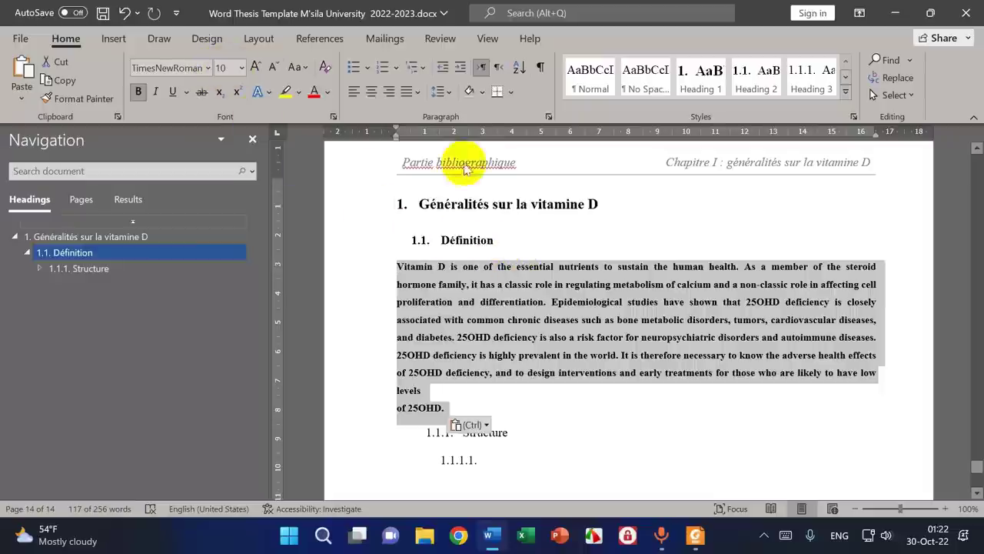
left_click(446, 93)
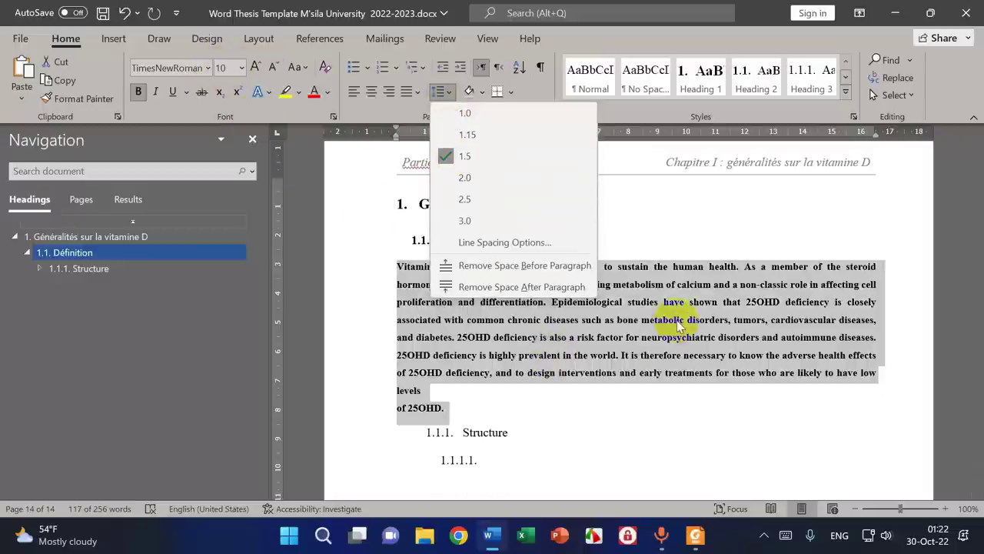
left_click(679, 323)
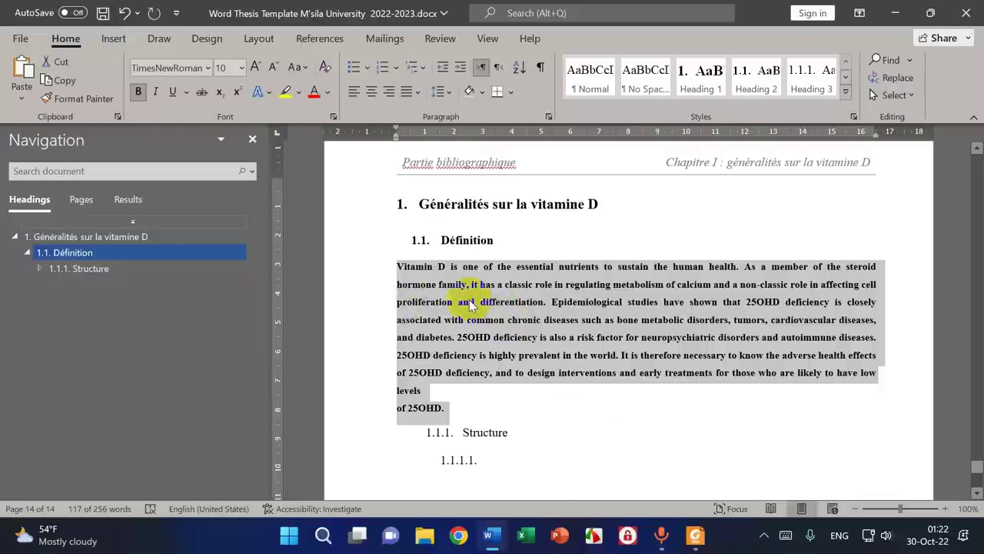
key("Delete")
left_click(538, 234)
key("Return")
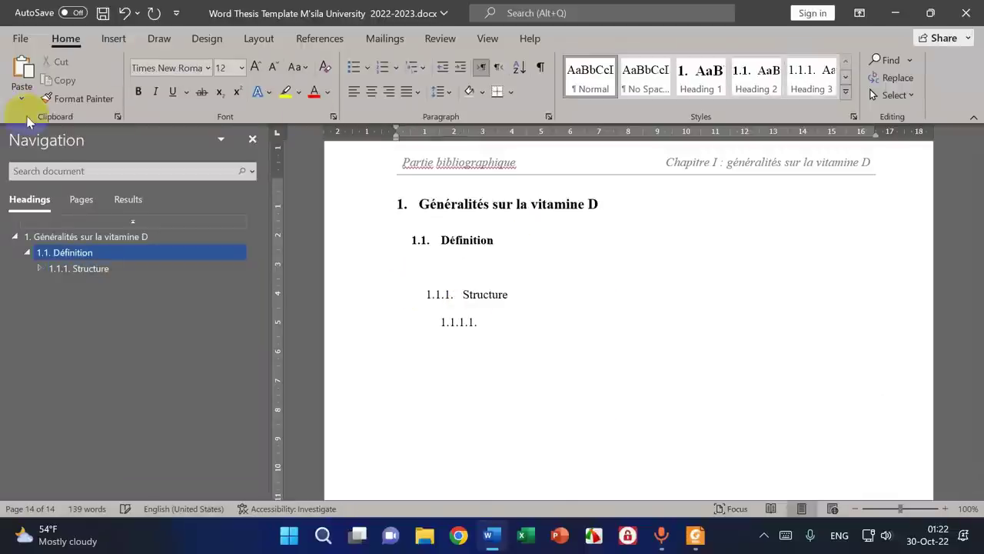
- Try pasting the abstract as text only below "Définition", review its line breaks, and undo the paste
left_click(22, 99)
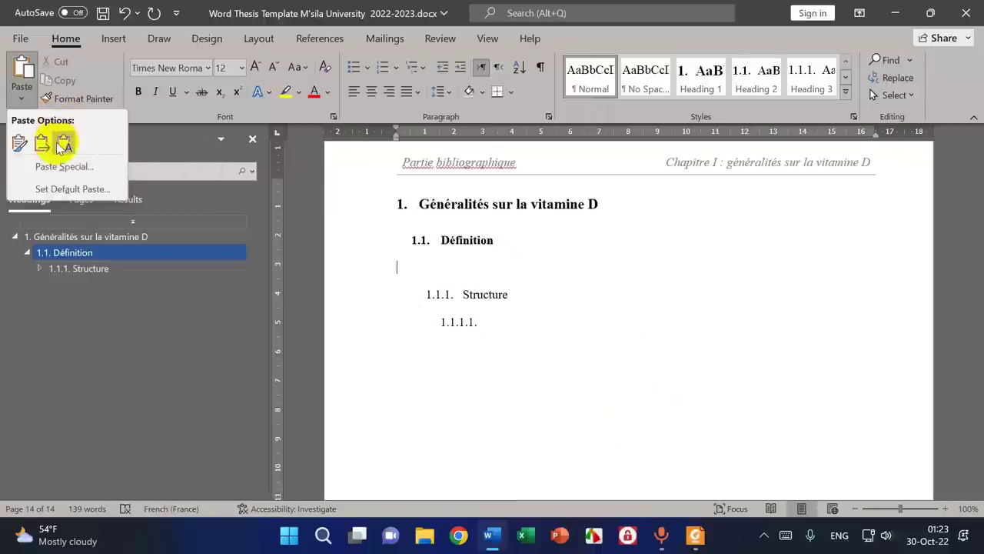
left_click(63, 144)
mouse_move(444, 201)
left_mouse_down()
mouse_move(575, 257)
mouse_move(598, 410)
left_mouse_up()
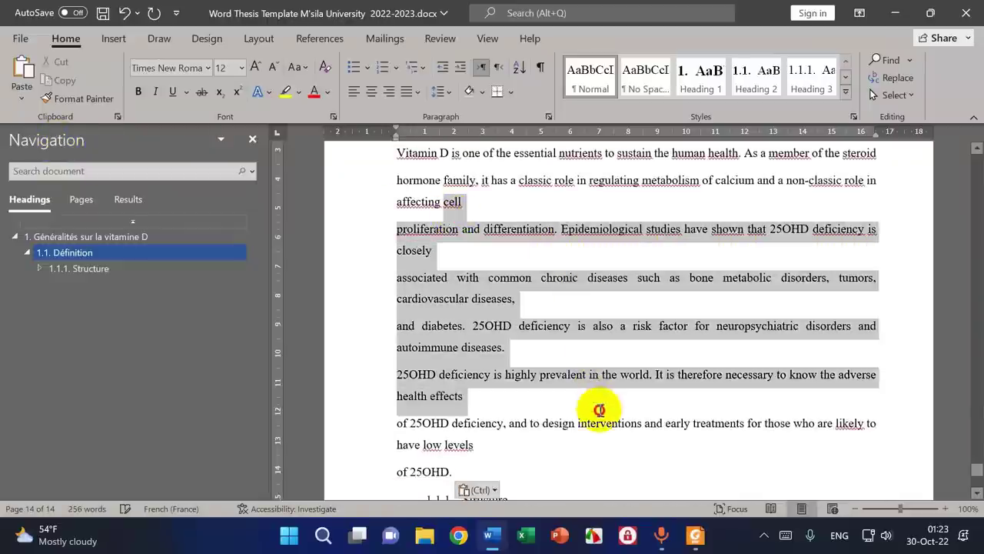
scroll(604, 275, "up", 3)
scroll(538, 302, "down", 3)
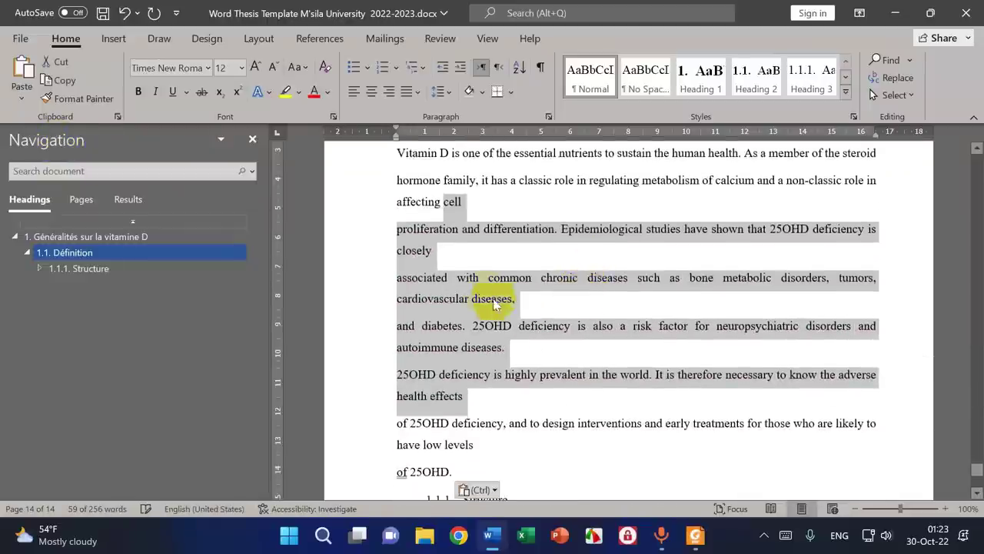
scroll(484, 292, "up", 2)
left_click(122, 14)
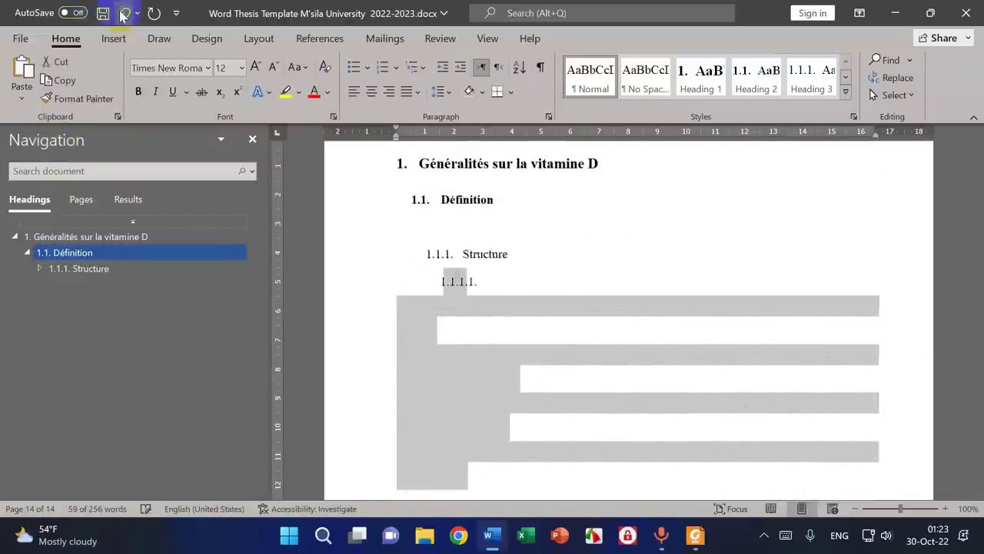
- Paste the abstract with Keep Source Formatting, try applying the Normal style to it, and undo the style change
left_click(21, 91)
left_click(15, 141)
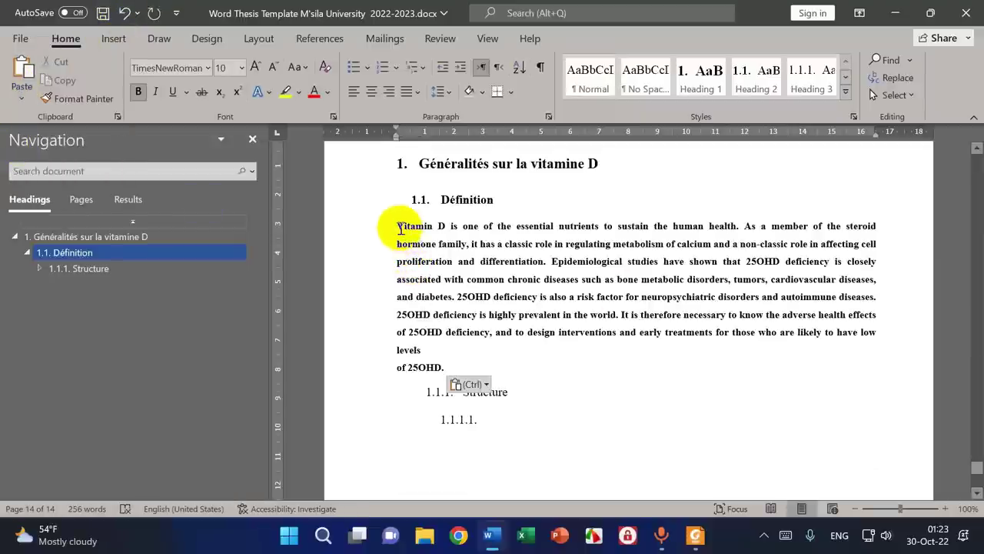
left_click_drag(399, 226, 436, 371)
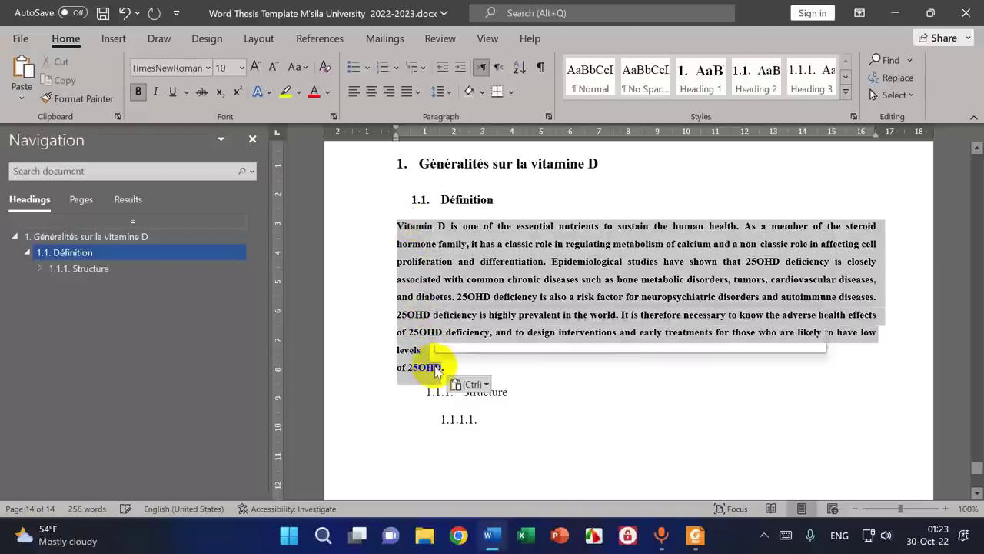
left_click(589, 77)
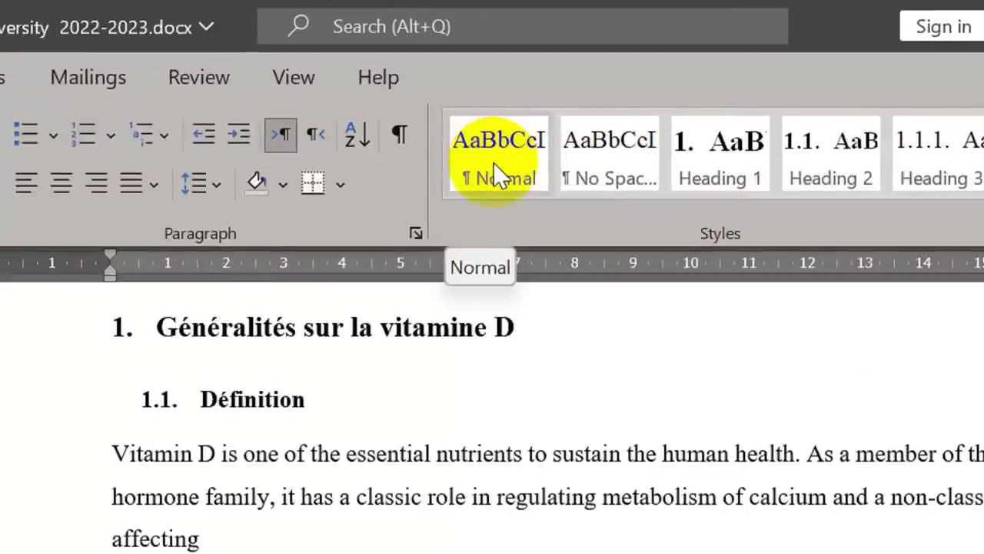
left_click(590, 80)
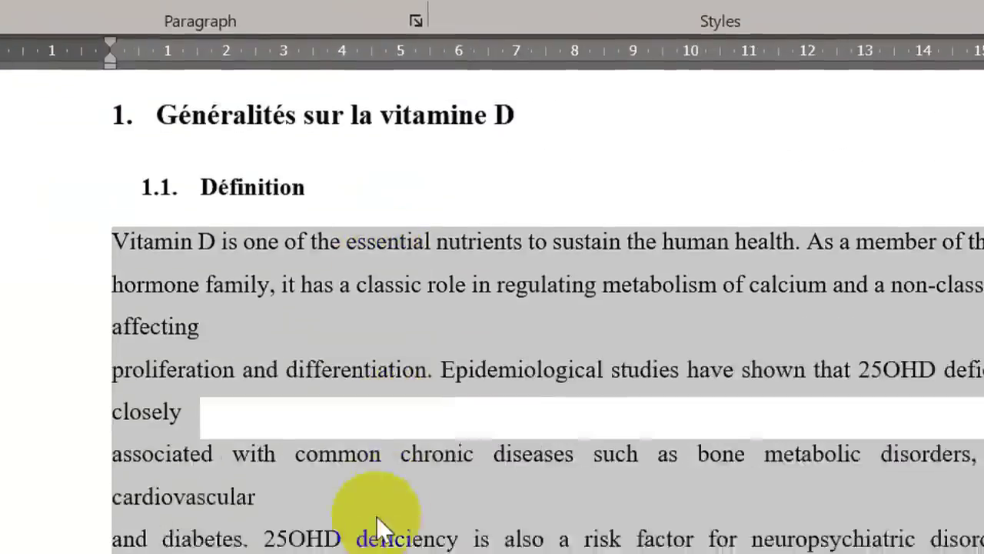
scroll(400, 454, "down", 3)
scroll(600, 292, "up", 3)
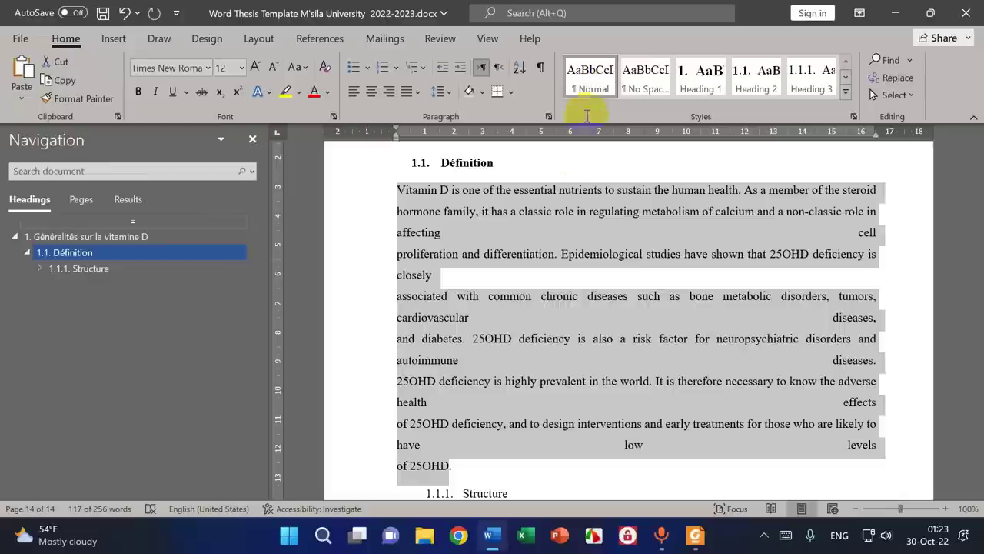
left_click(117, 20)
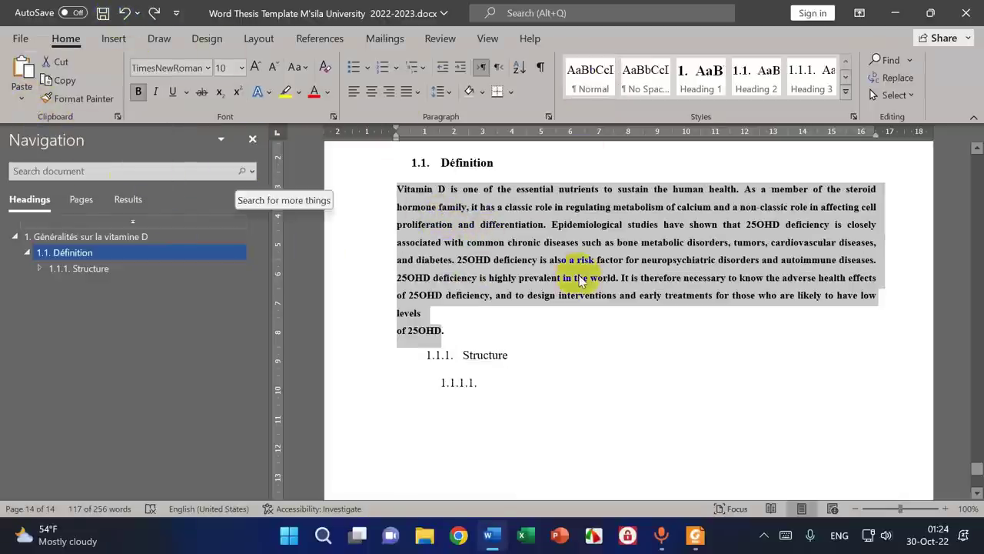
- Replace the abstract below "Définition" by deleting it and pasting it again with Merge Formatting
left_click(408, 223)
left_click_drag(398, 189, 442, 330)
key("super+c")
key("Delete")
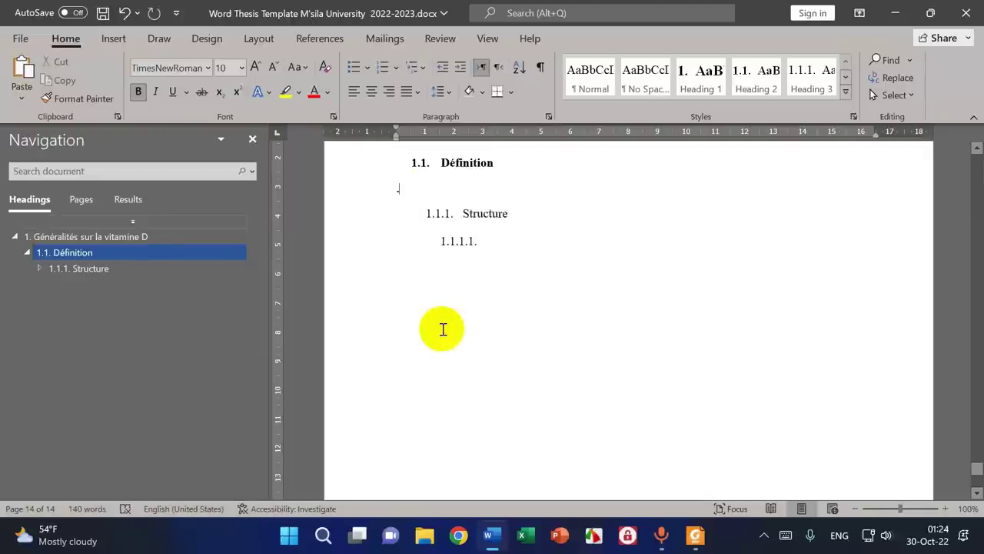
left_click(9, 99)
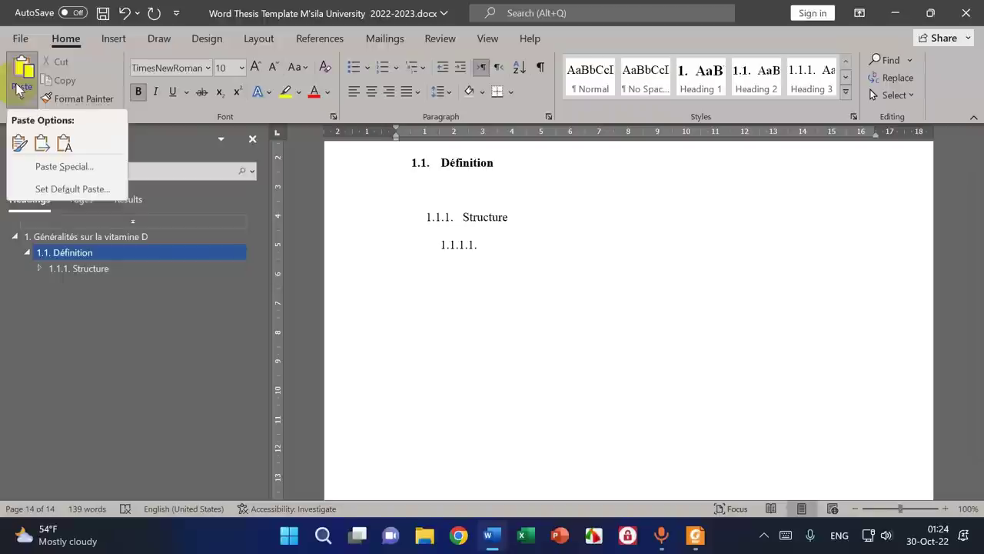
left_click(37, 141)
scroll(661, 290, "down", 3)
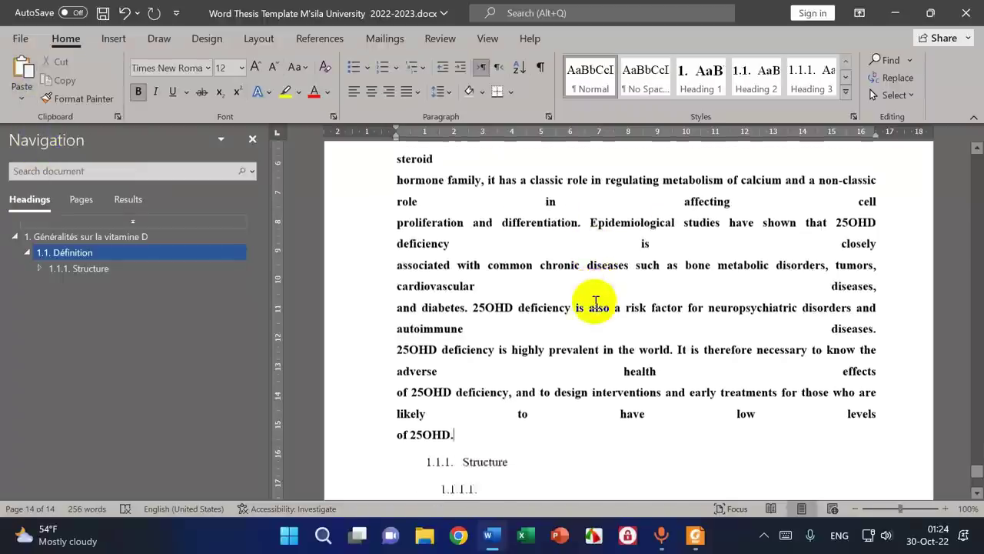
- Undo the Merge Formatting paste below "Définition", paste the abstract there with Keep Text Only, and review its line breaks
scroll(479, 341, "up", 3)
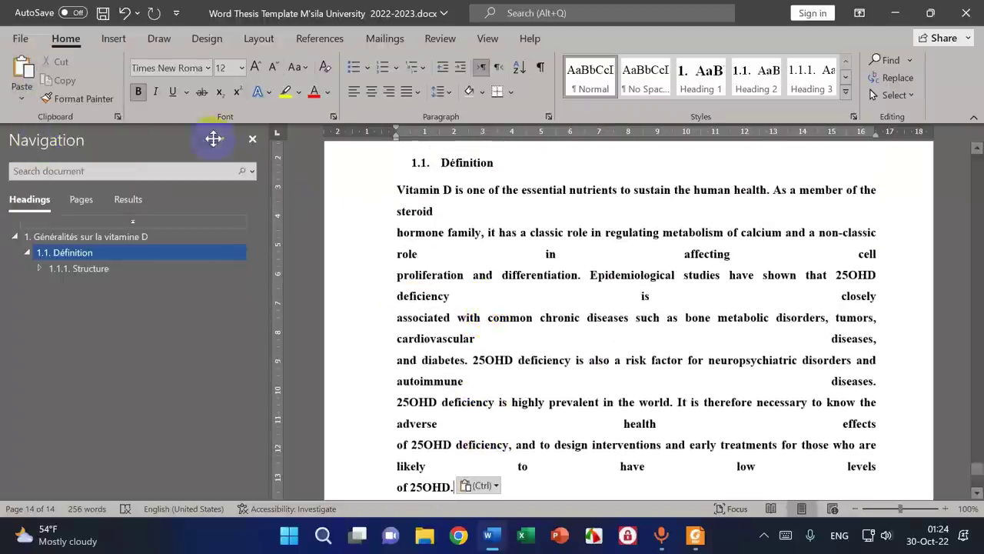
left_click(124, 13)
left_click(27, 90)
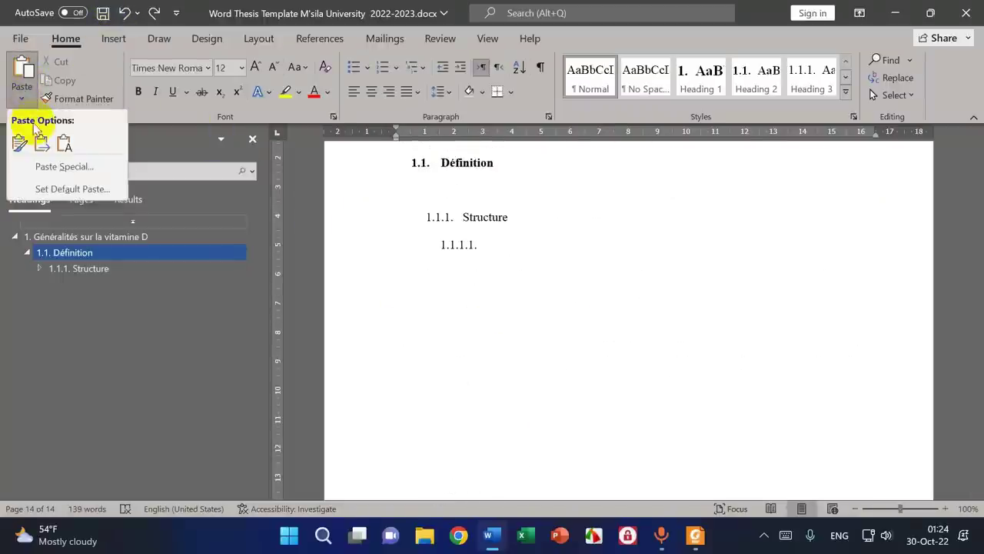
left_click(41, 140)
scroll(580, 308, "up", 4)
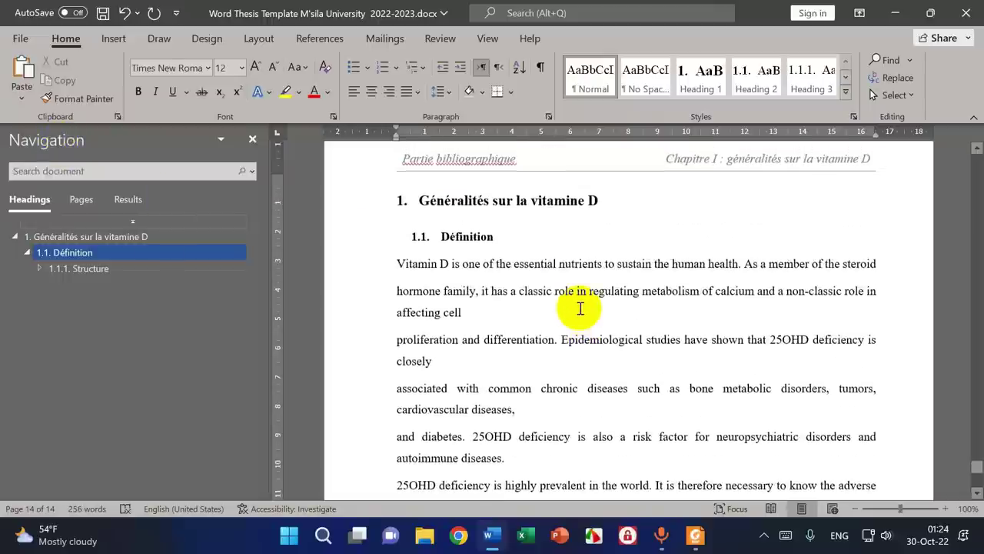
scroll(580, 308, "down", 5)
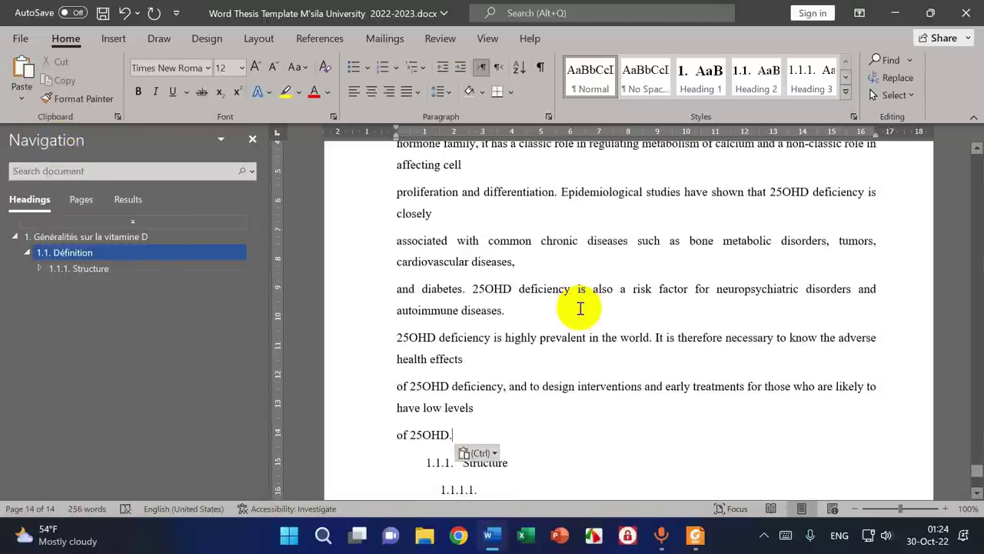
scroll(477, 296, "up", 3)
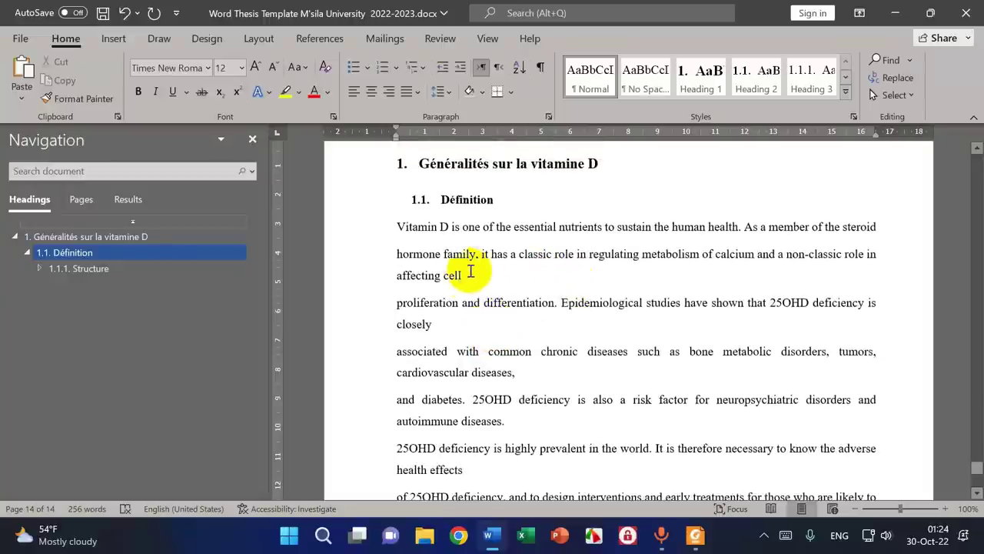
- Join the broken lines of the abstract from "proliferation" through "and diabetes" into continuous text, with a space between "closely" and "associated"
scroll(461, 304, "down", 1)
left_click(396, 270)
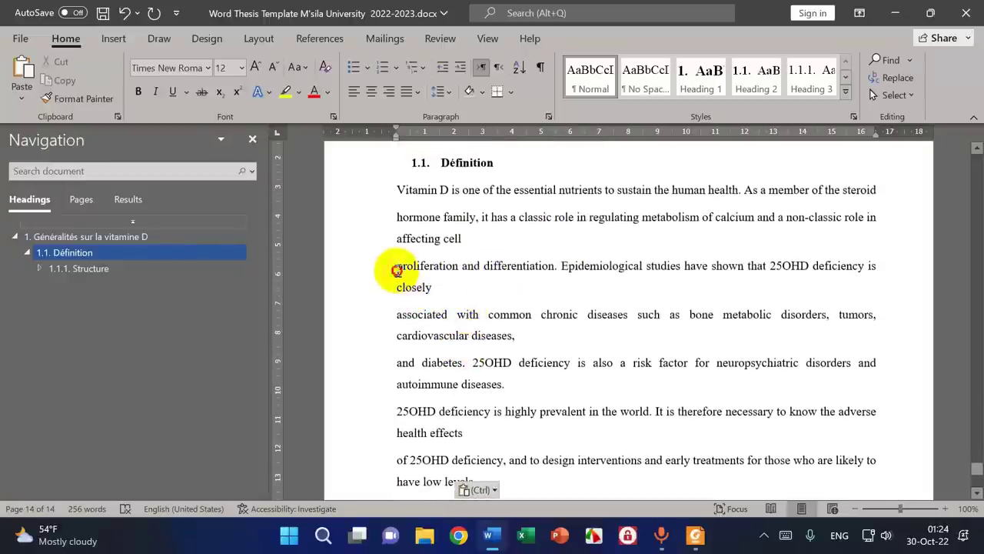
key("BackSpace")
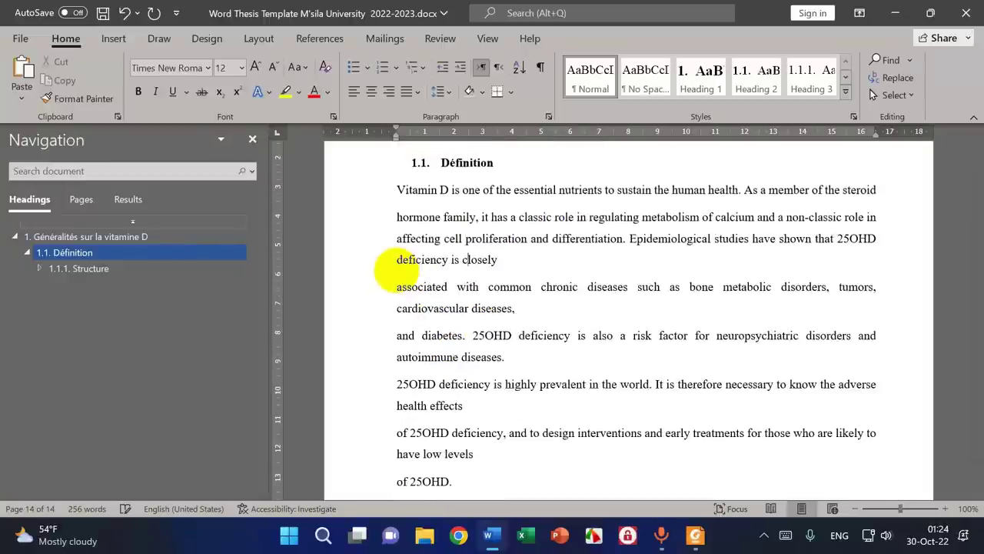
key("Down")
key("BackSpace")
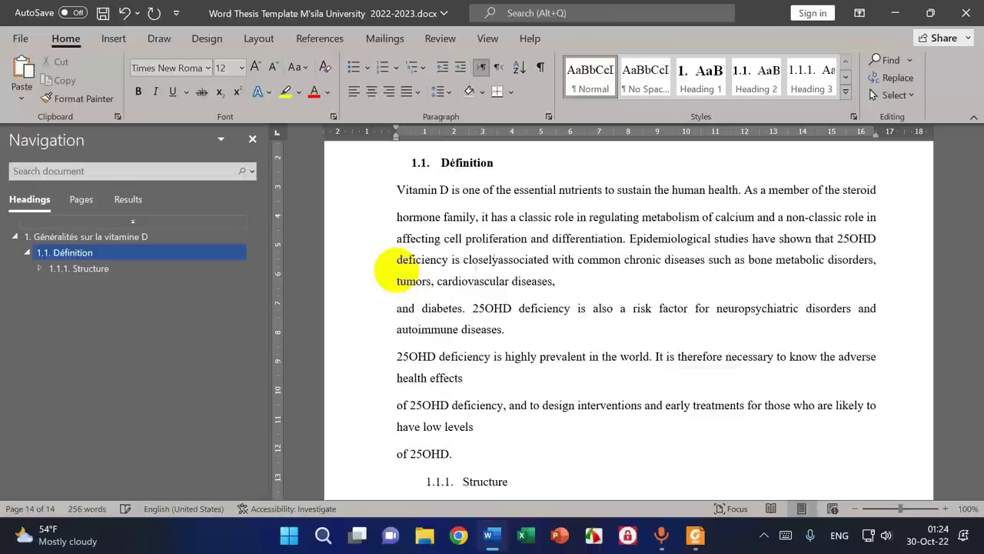
left_click(396, 308)
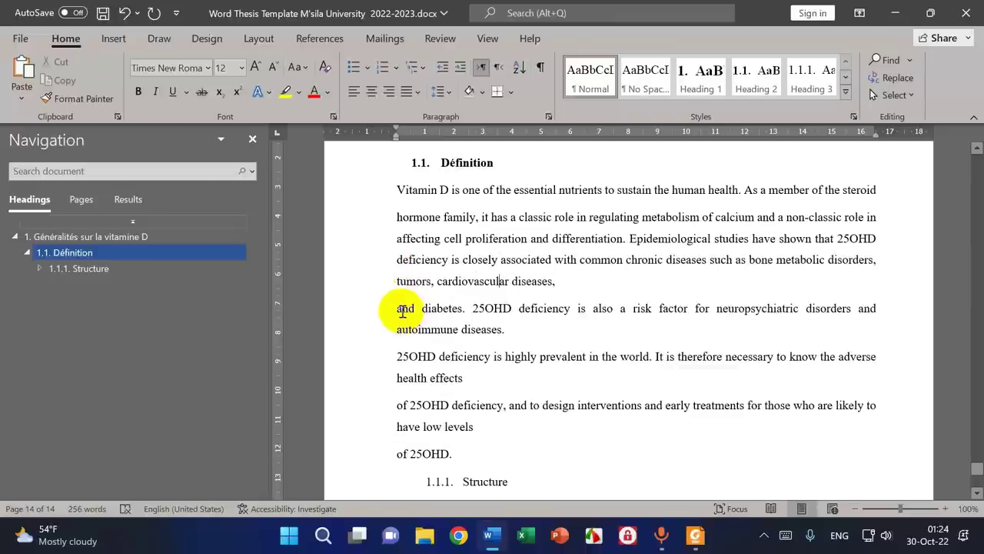
key("BackSpace")
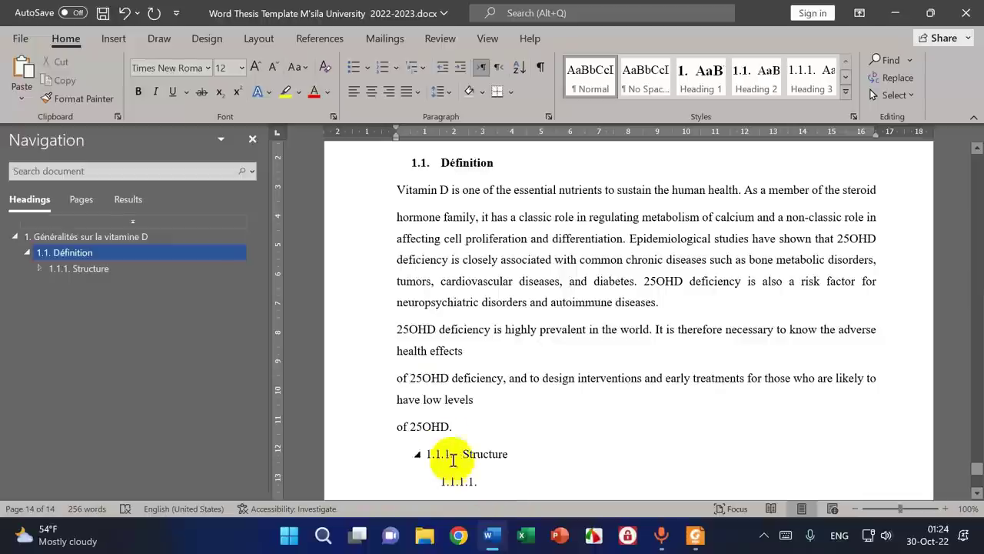
- Remove the remaining line breaks before "25OHD deficiency", both "of 25OHD" lines and "hormone family" so the abstract forms one paragraph
left_click(393, 339)
key("BackSpace")
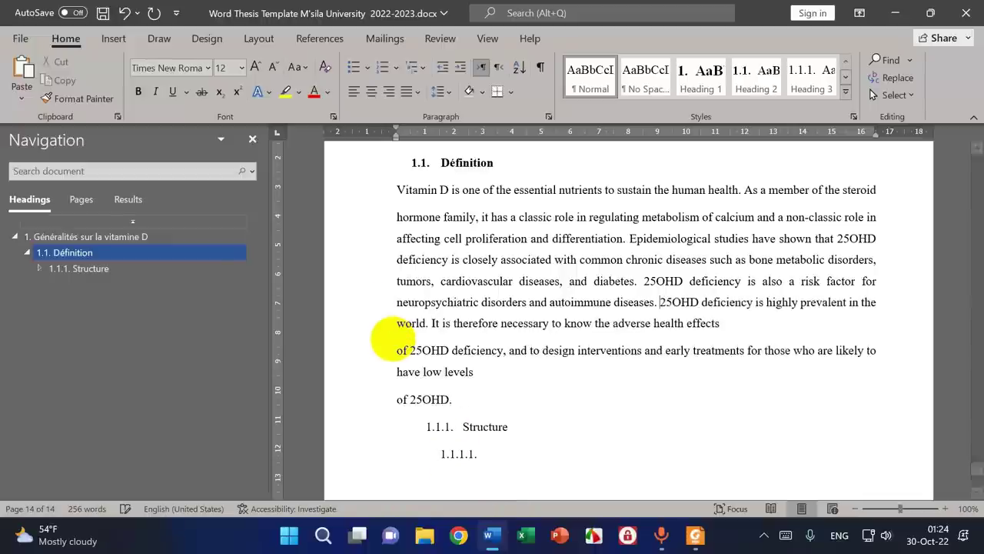
key("BackSpace")
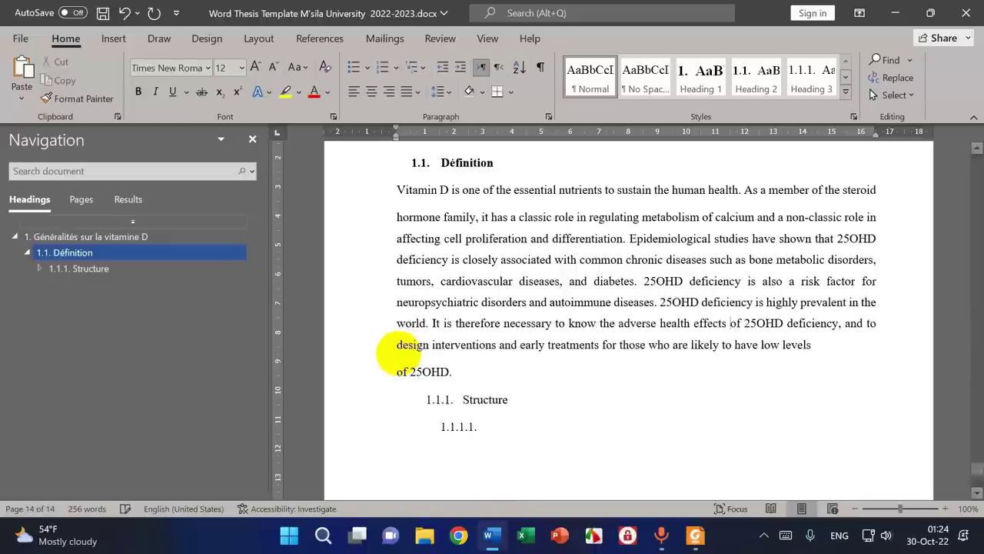
left_click(398, 372)
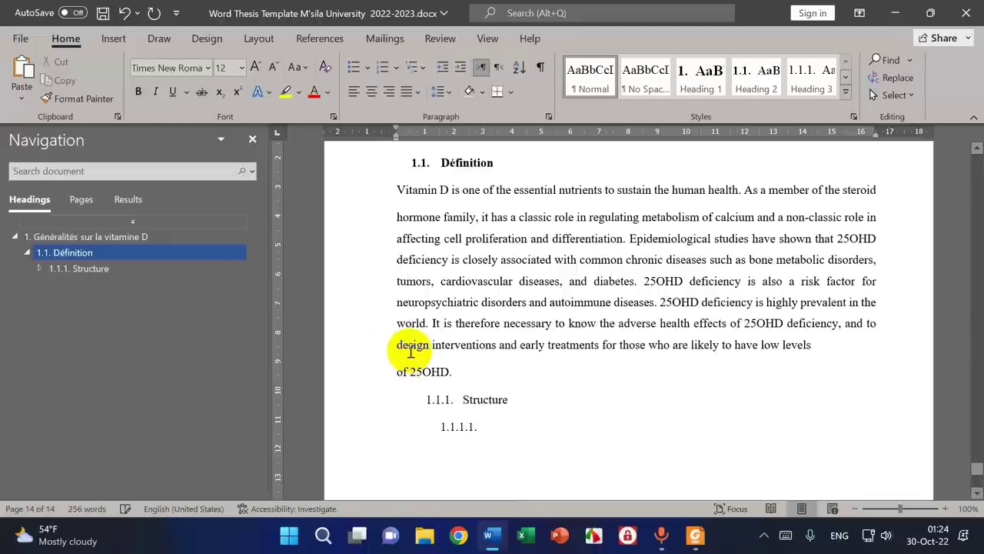
key("BackSpace")
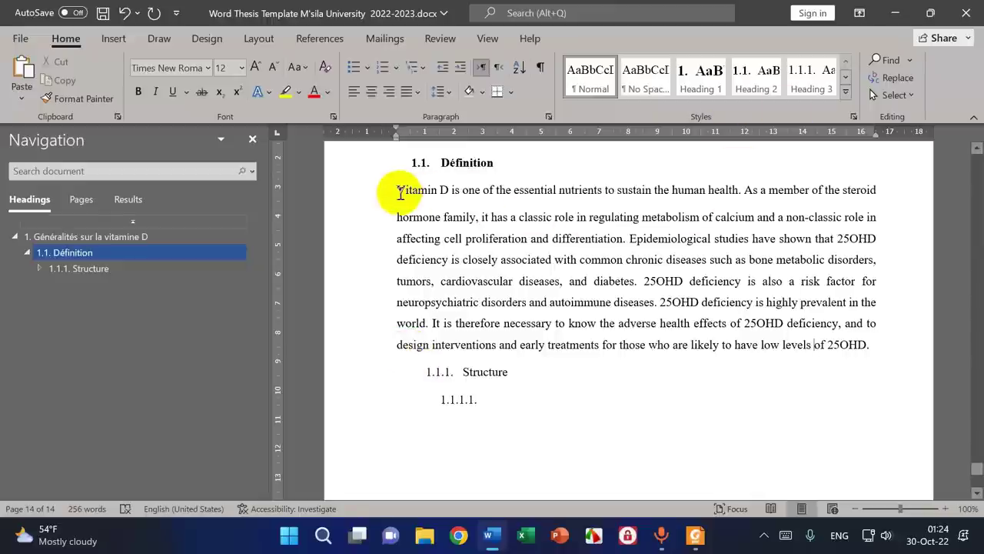
left_click(395, 220)
key("BackSpace")
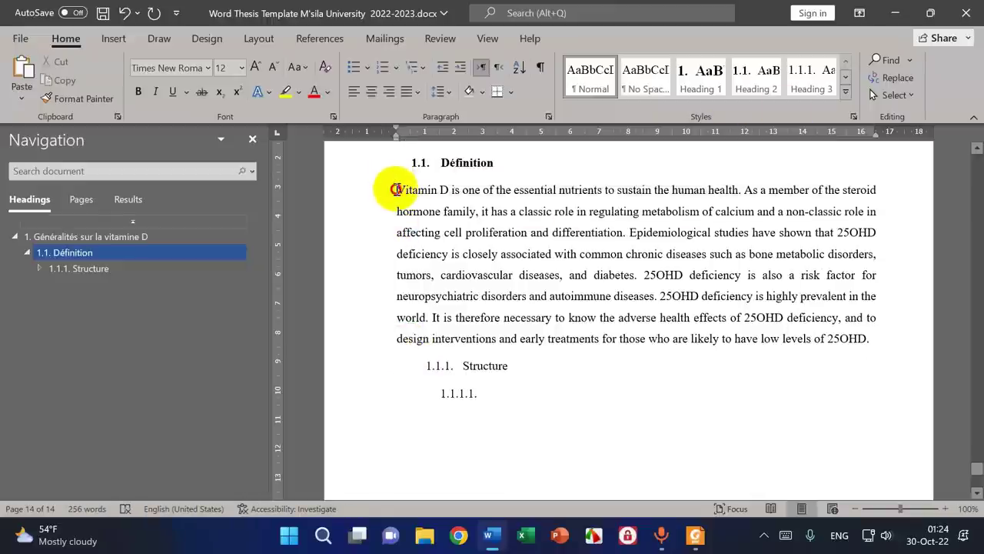
- Select the whole abstract and delete it, leaving an empty body paragraph below "Définition"
left_click_drag(396, 189, 879, 330)
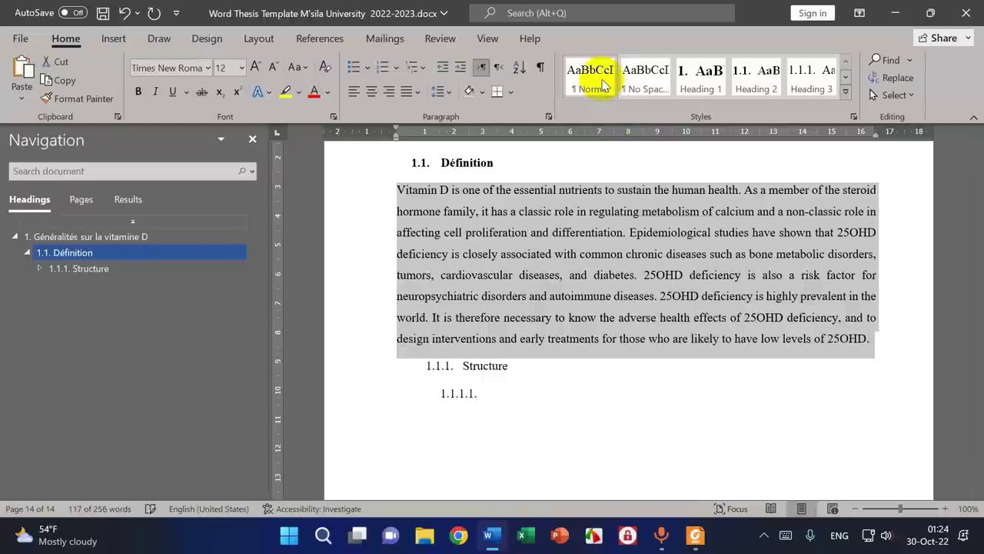
left_click(680, 261)
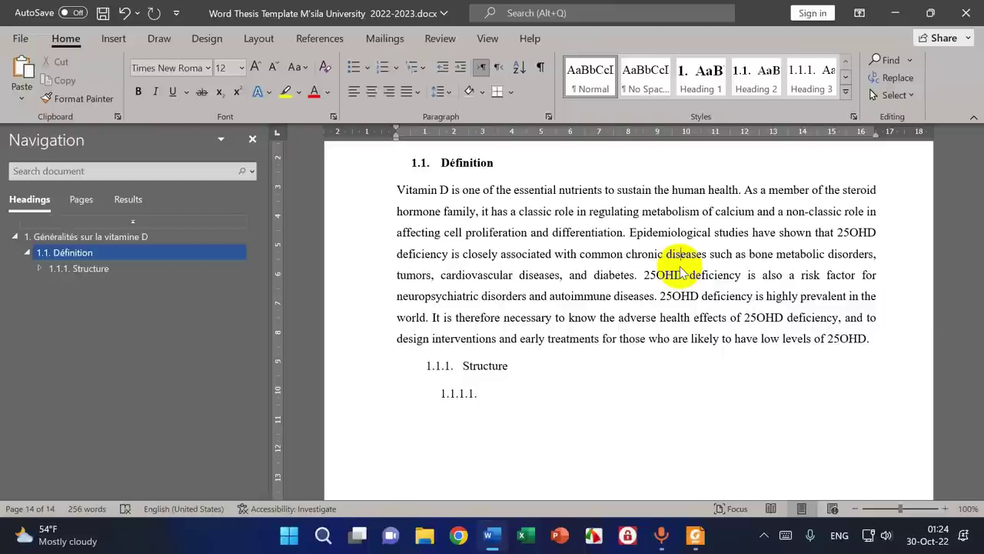
left_click_drag(399, 188, 872, 341)
key("super+c")
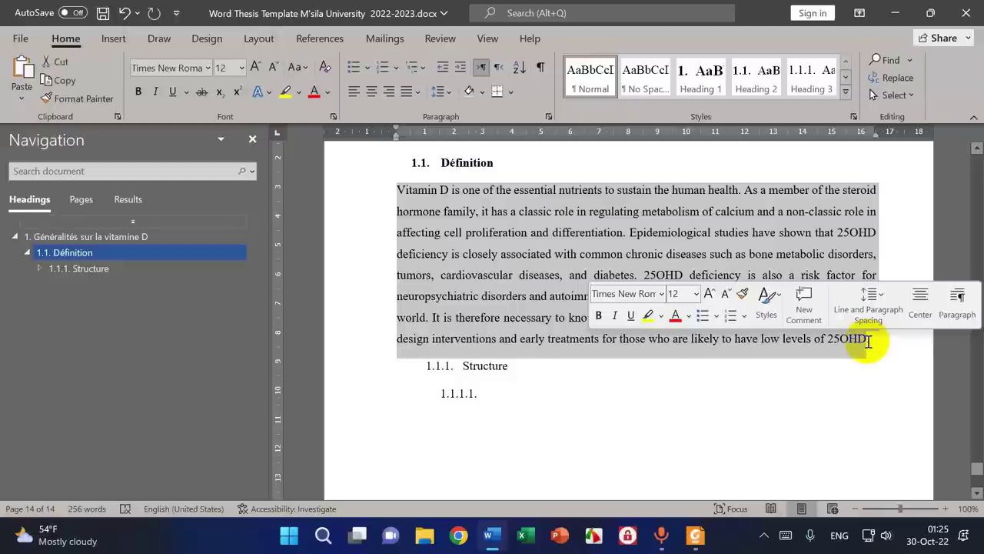
key("Delete")
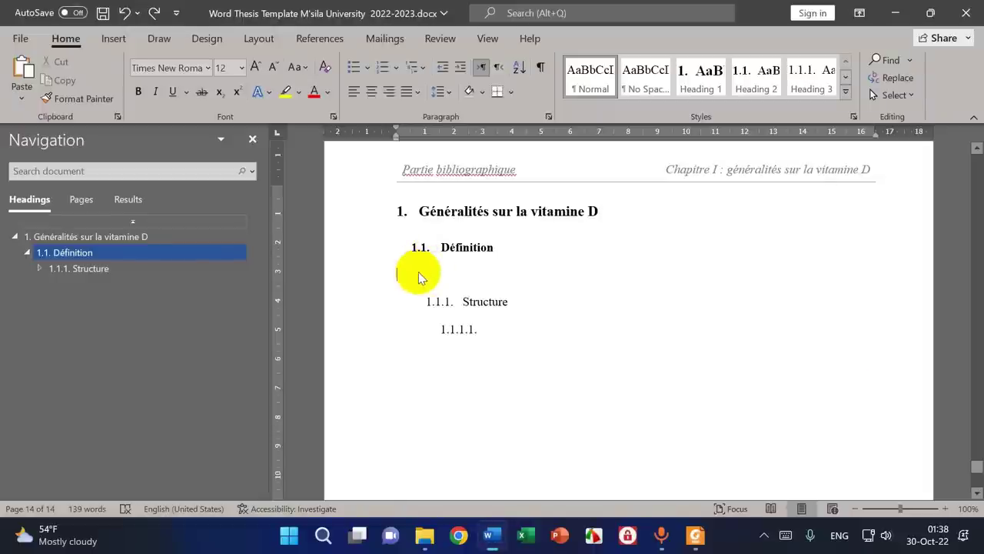
- Look at the selected abstract in the Foxit PDF, return to Word, and paste it with Keep Source Formatting below "Définition"
left_click(695, 537)
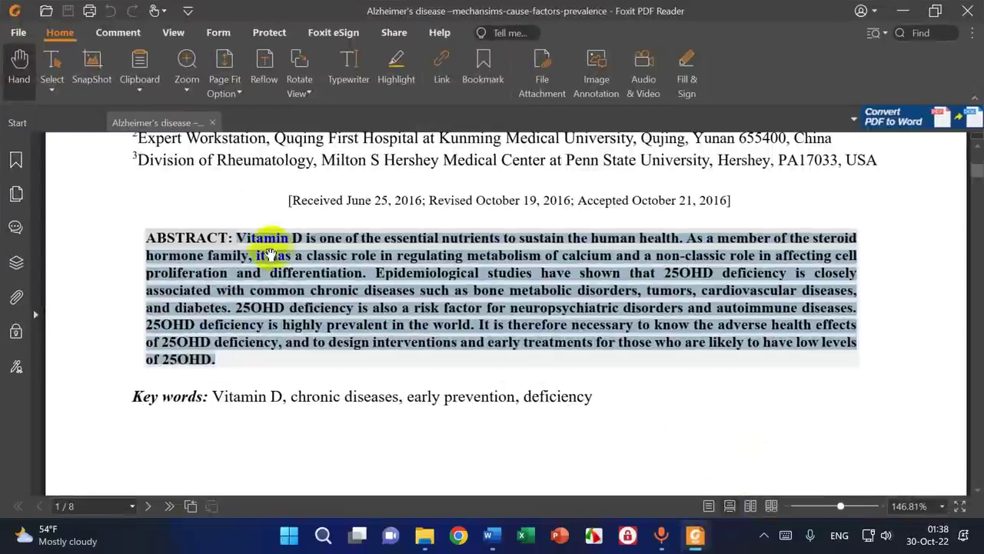
left_click(903, 10)
left_click(23, 100)
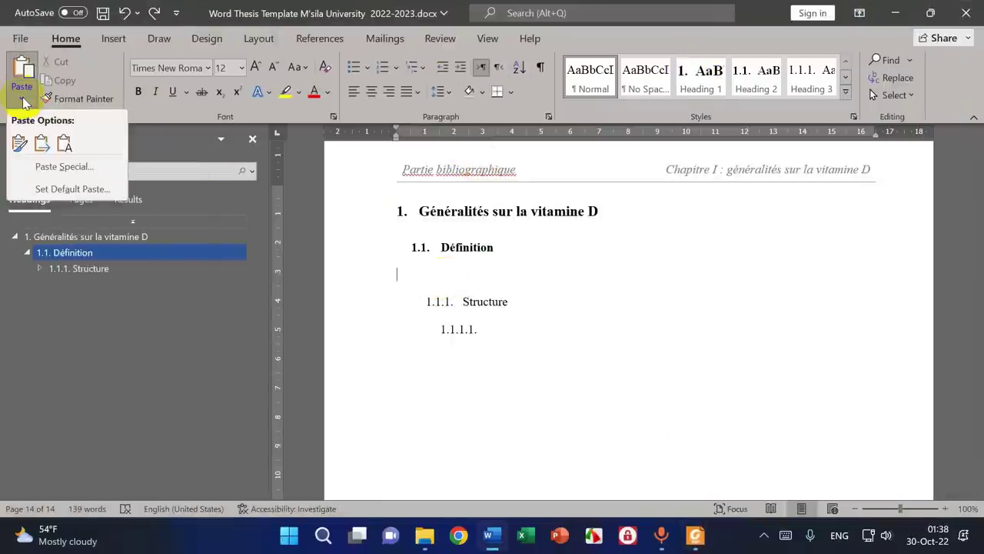
left_click(20, 143)
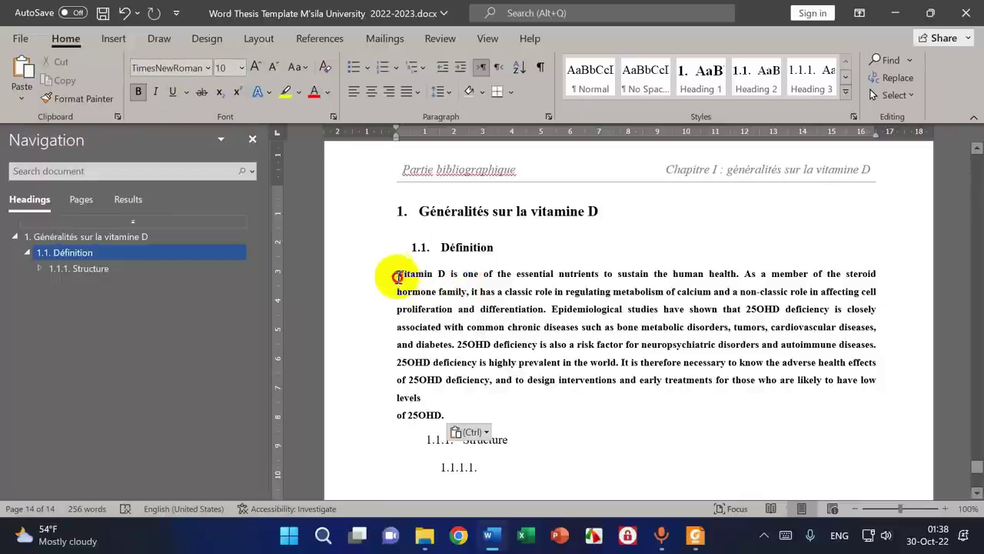
- Try setting the pasted abstract's font size to 12, review its line layout, and undo both the size change and the paste
left_click_drag(397, 277, 445, 413)
key("super+c")
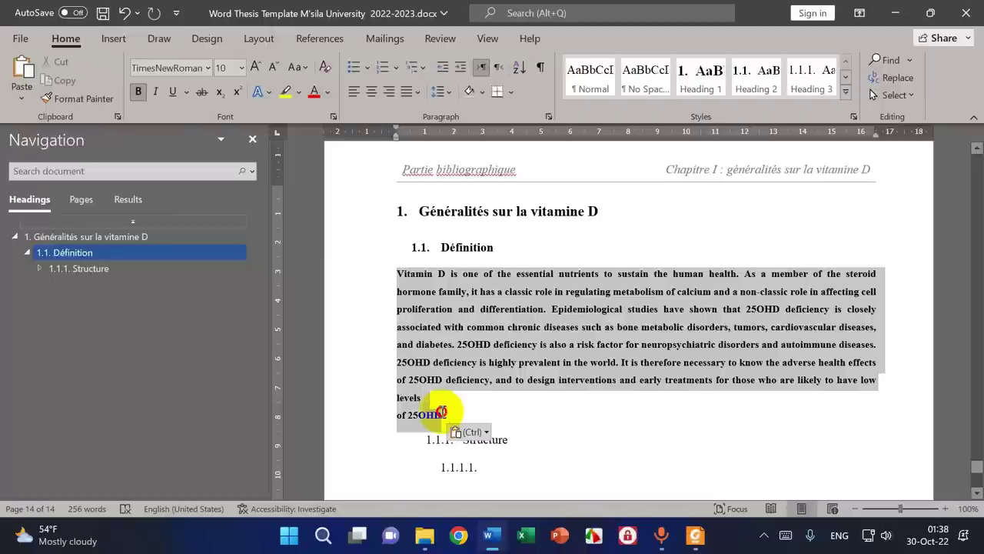
left_click(242, 67)
left_click(230, 162)
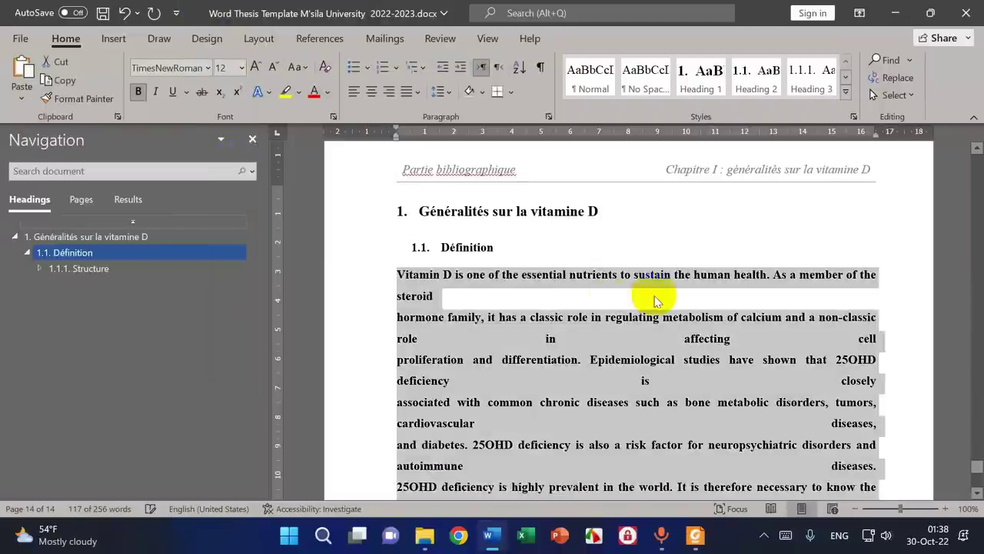
scroll(615, 299, "down", 5)
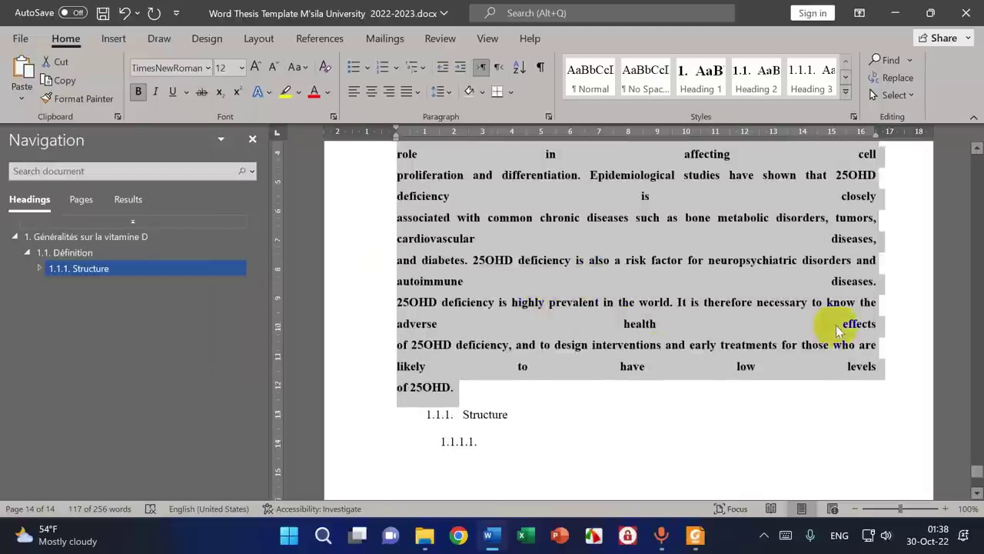
scroll(838, 326, "up", 4)
left_click(125, 12)
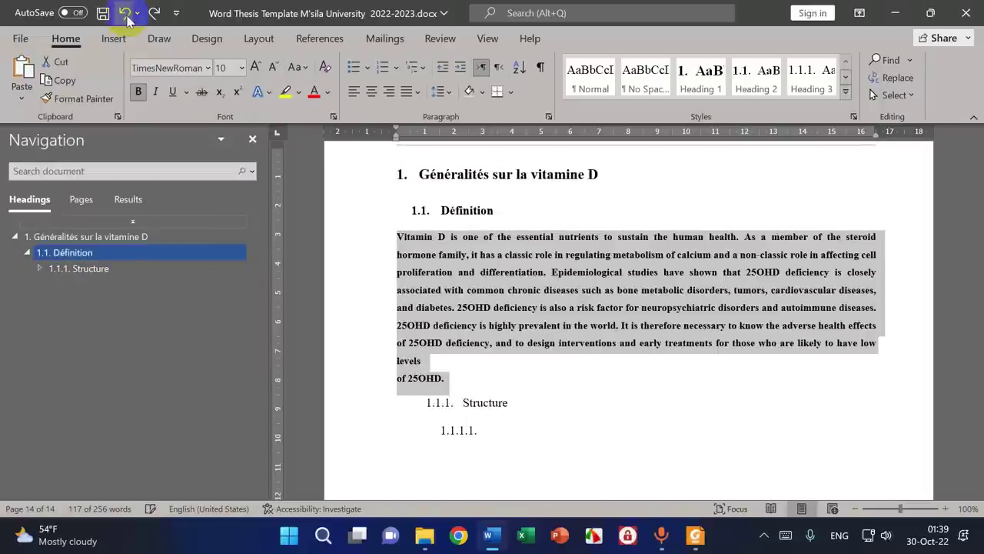
left_click(125, 12)
- Try pasting the abstract with Keep Text Only into the empty paragraph below "Définition", and undo the paste
left_click(21, 98)
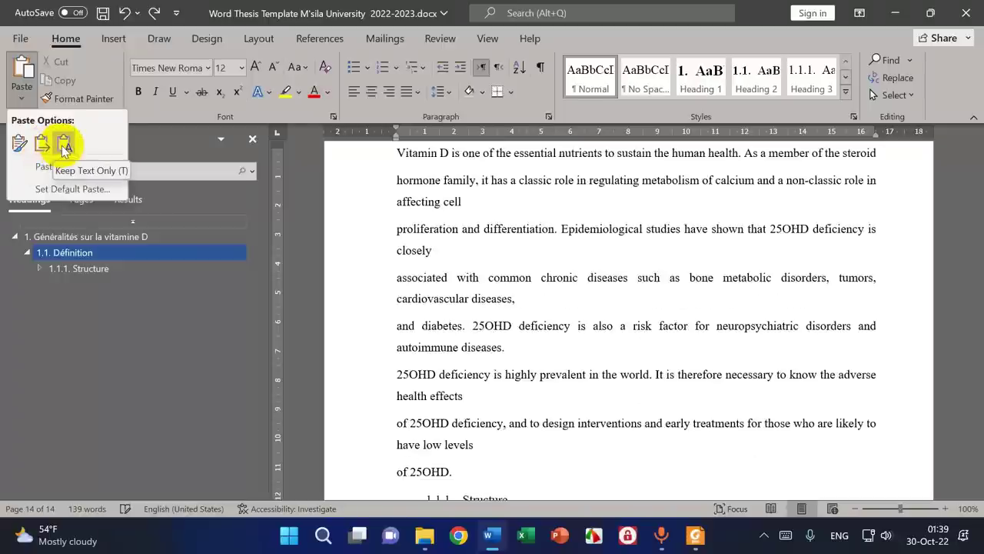
left_click(65, 148)
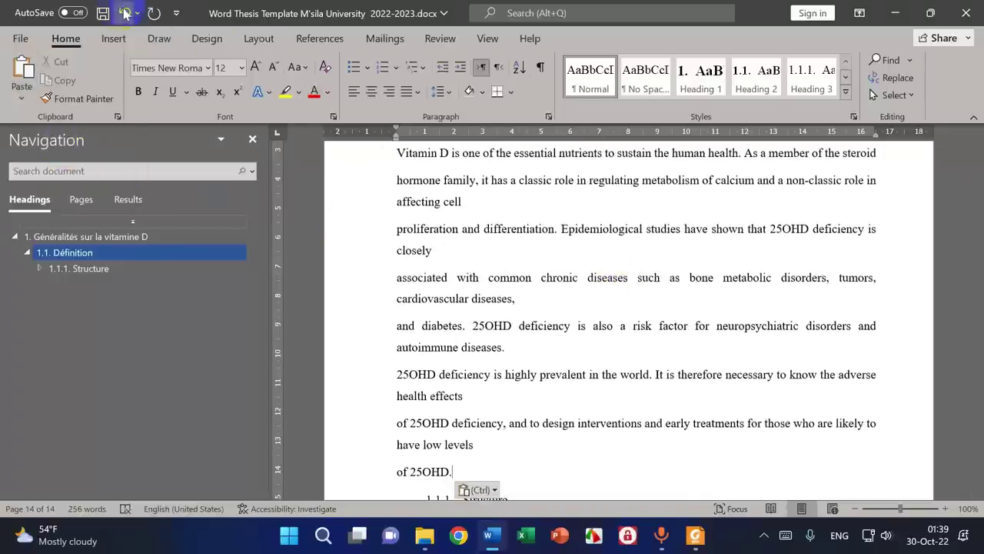
left_click(120, 13)
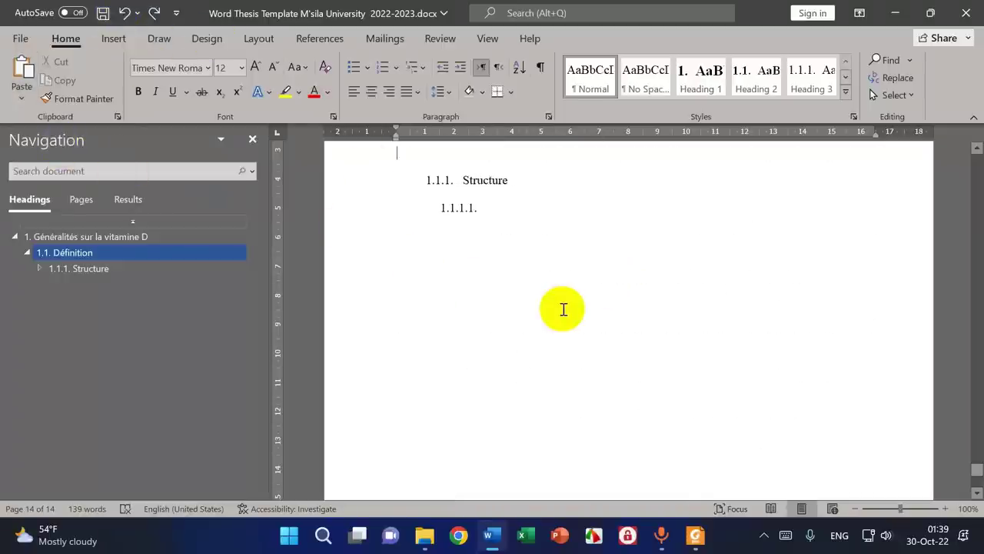
scroll(563, 309, "up", 3)
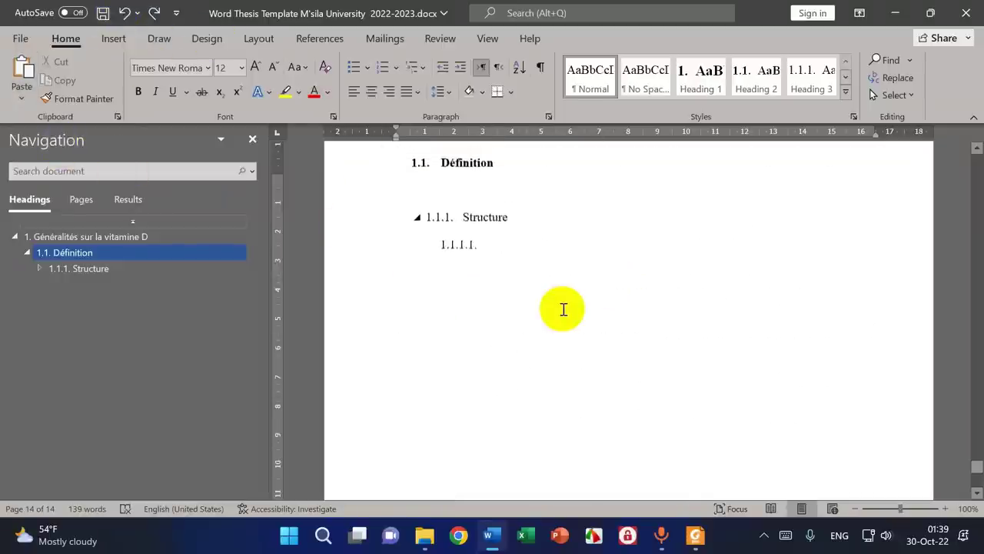
- Paste the abstract with Keep Text Only below "Définition" and select the whole pasted text to check its formatting
left_click(21, 91)
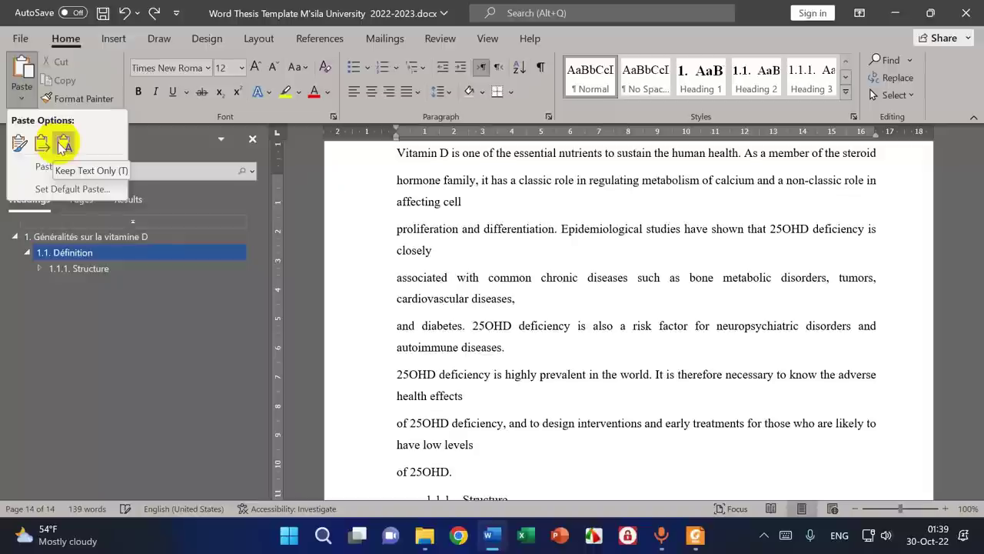
left_click(64, 146)
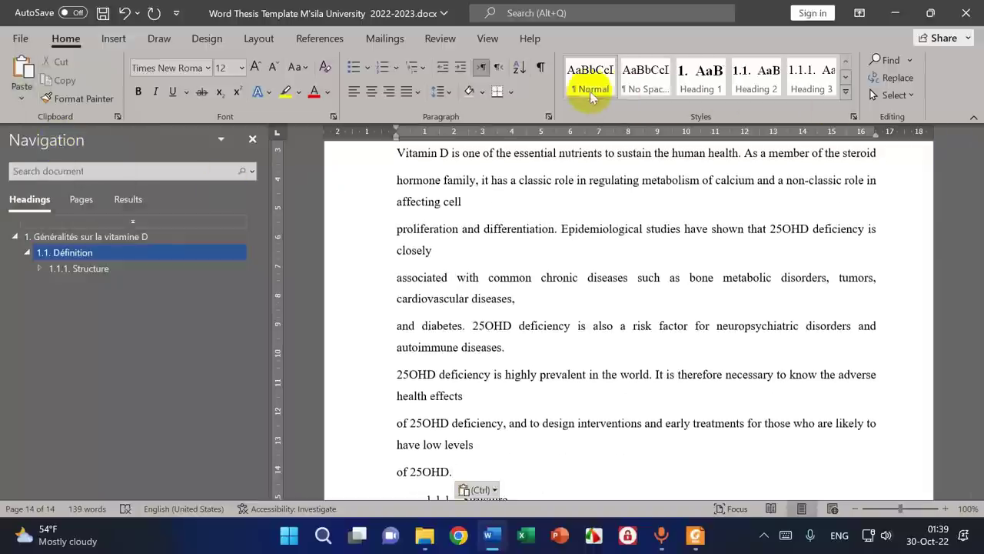
scroll(516, 275, "up", 3)
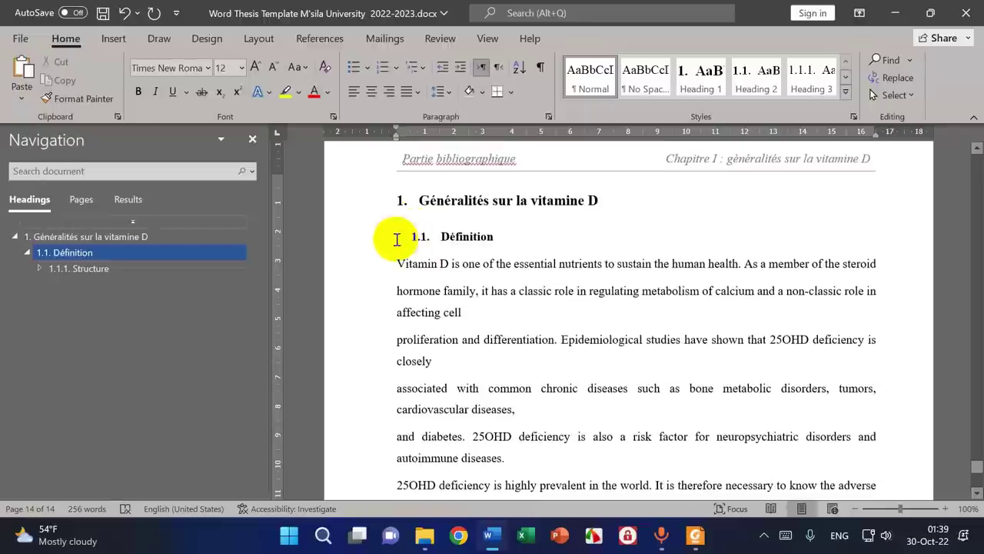
left_click(401, 277)
left_click_drag(405, 279, 456, 216)
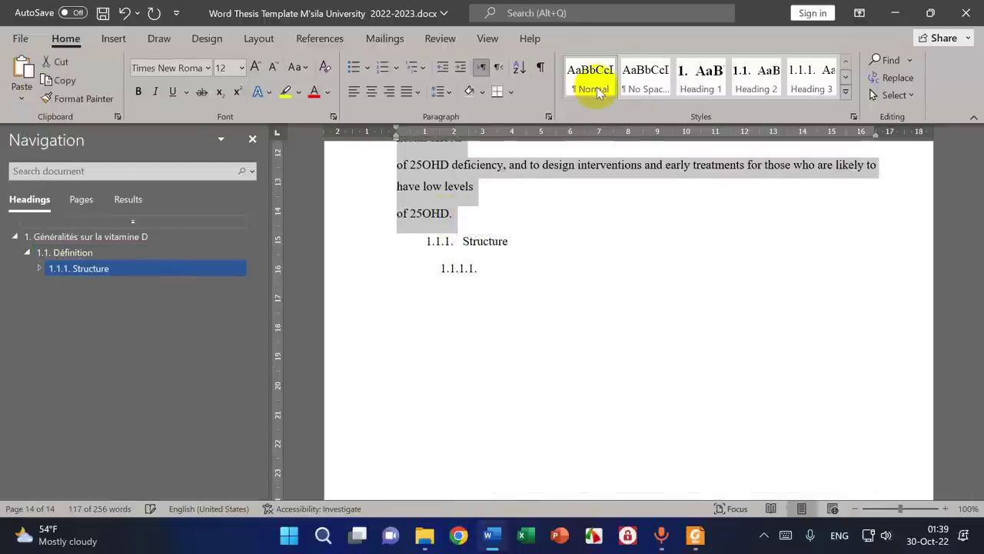
scroll(584, 342, "up", 3)
scroll(584, 342, "up", 4)
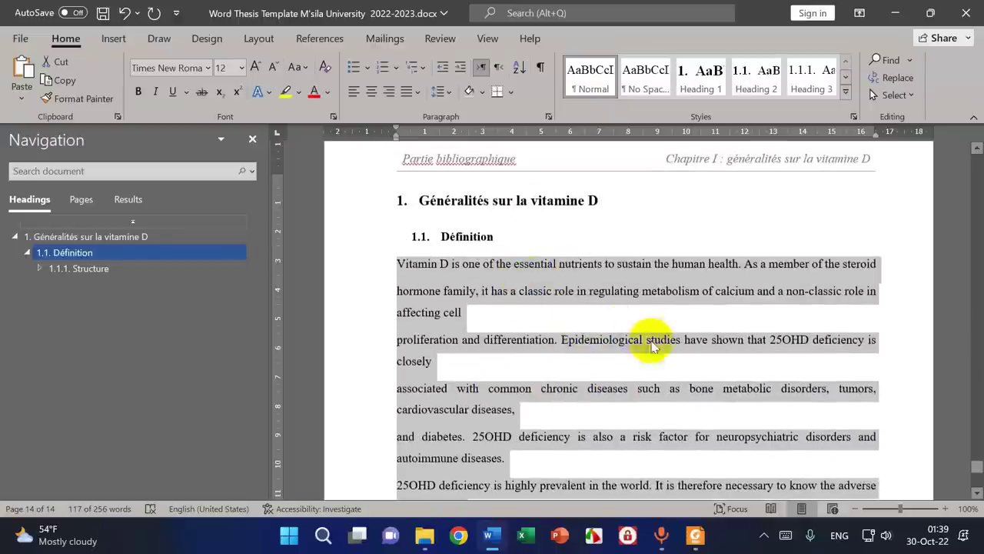
- Select the whole pasted abstract below "Définition", from "Vitamin D" to "of 25OHD.", leaving out the "Structure" heading
left_click(496, 369)
scroll(637, 388, "down", 4)
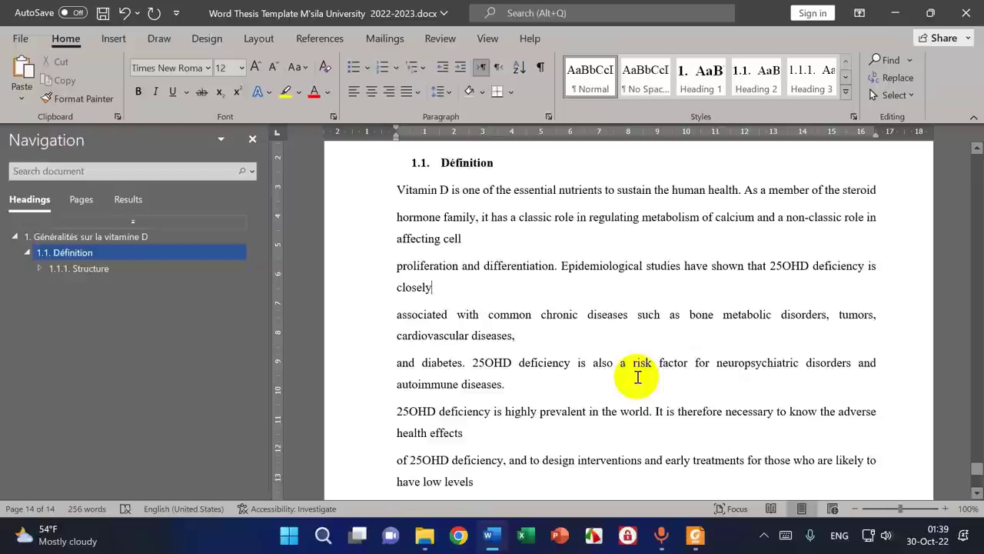
scroll(578, 364, "up", 3)
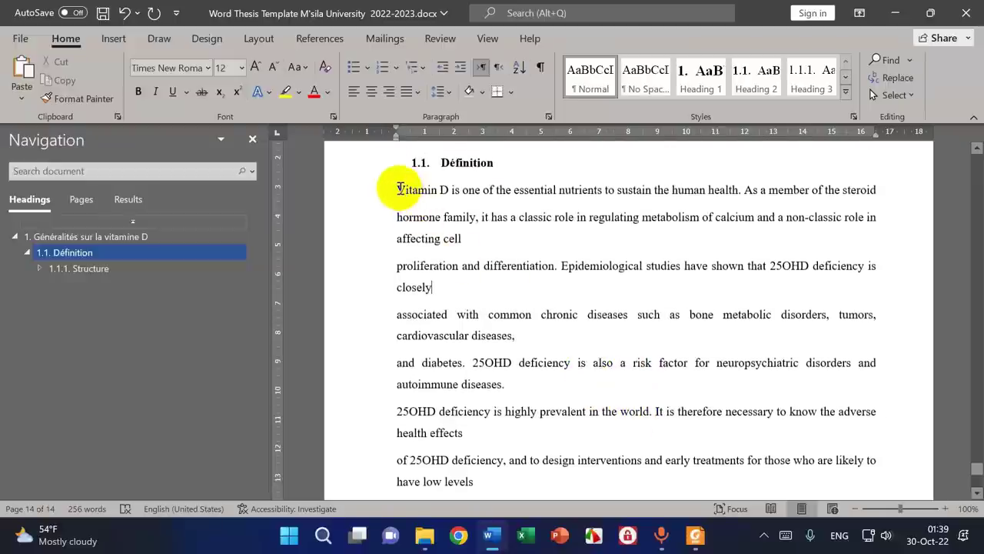
left_click_drag(400, 188, 450, 375)
scroll(584, 265, "up", 1)
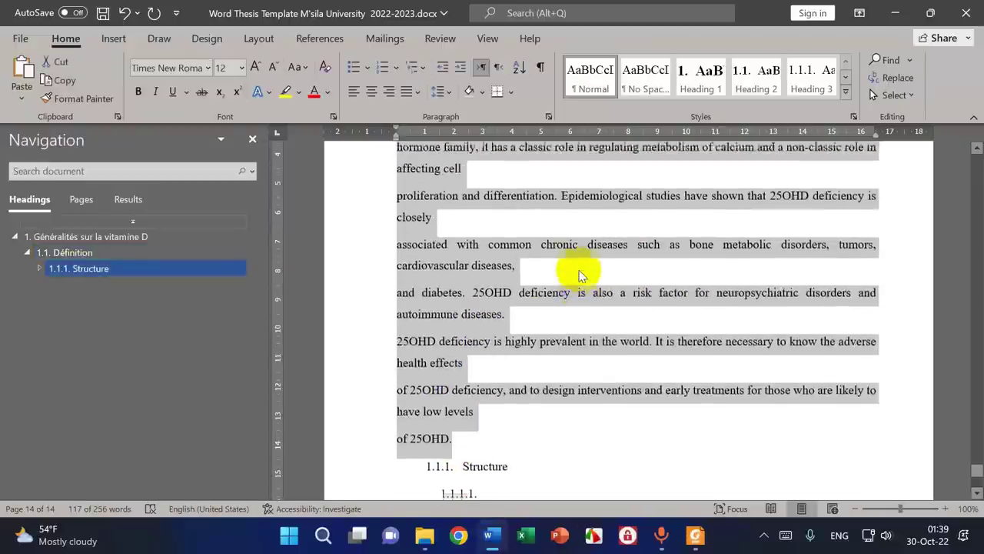
scroll(580, 275, "down", 1)
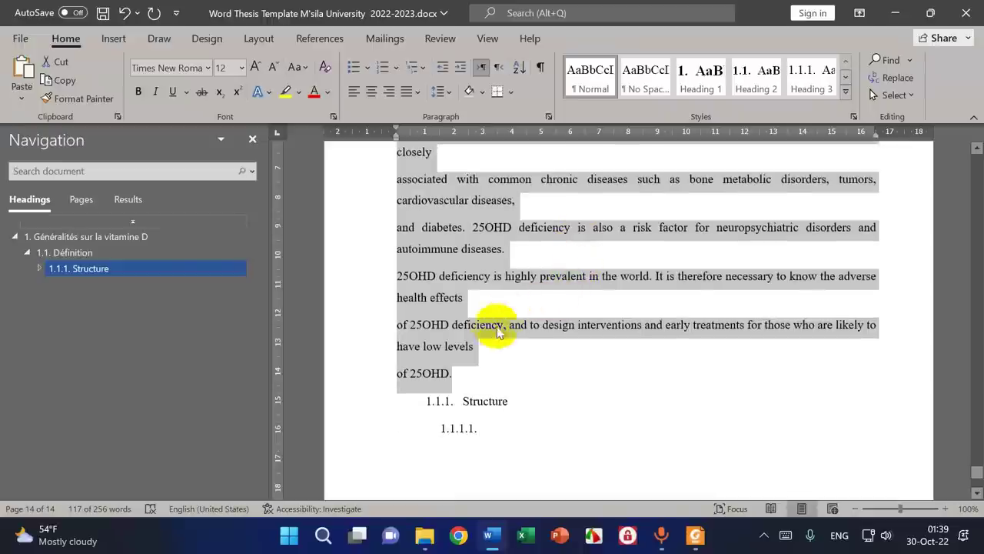
left_click(456, 396, "shift")
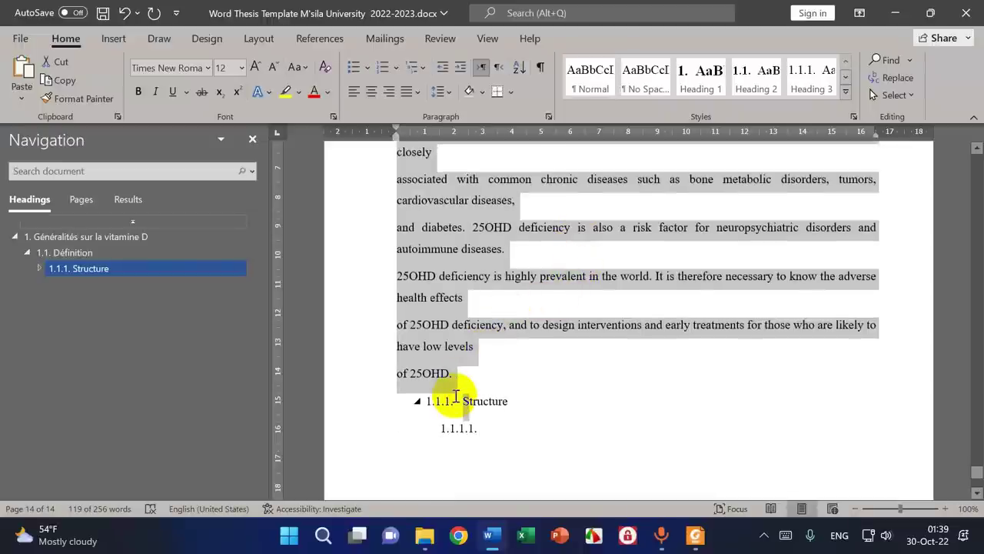
key("shift+Left")
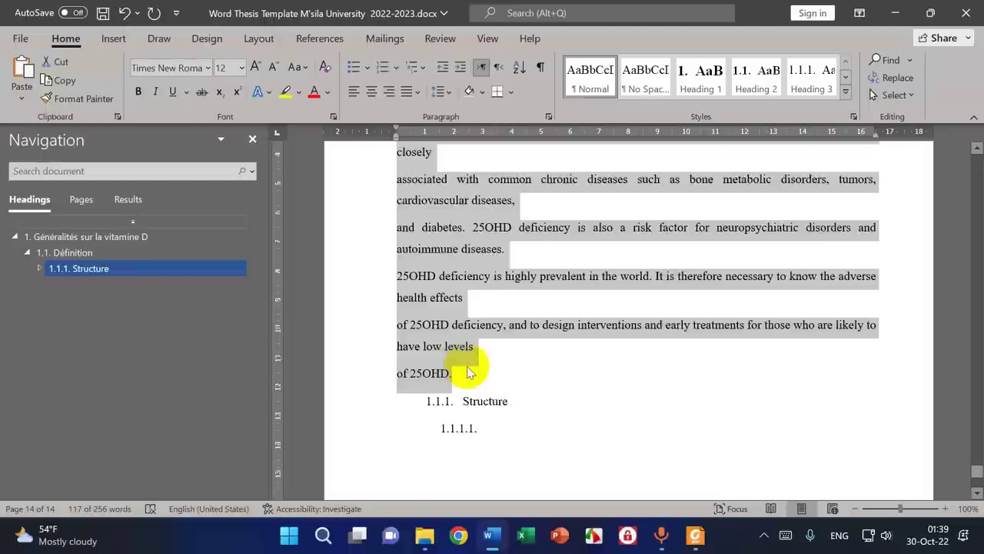
scroll(468, 369, "up", 5)
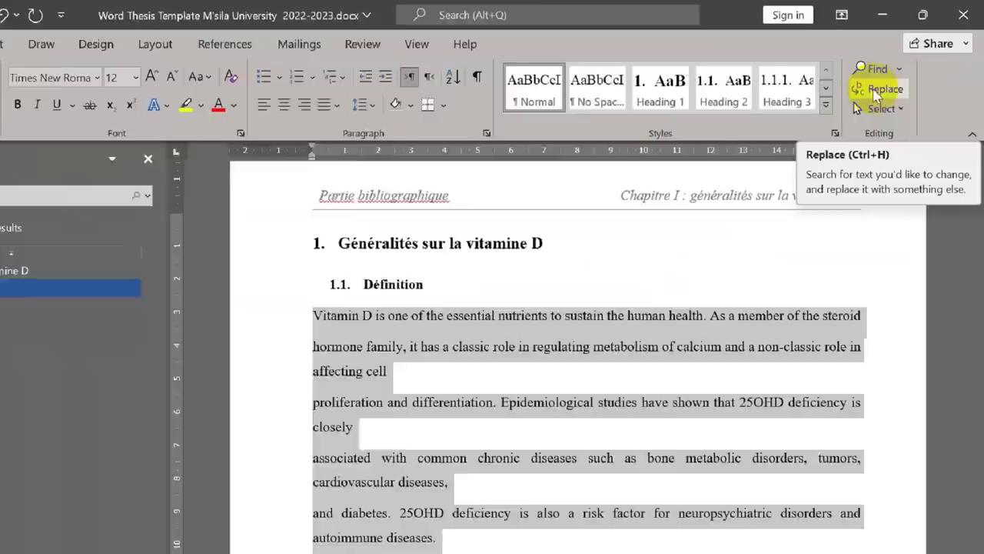
left_click(892, 78)
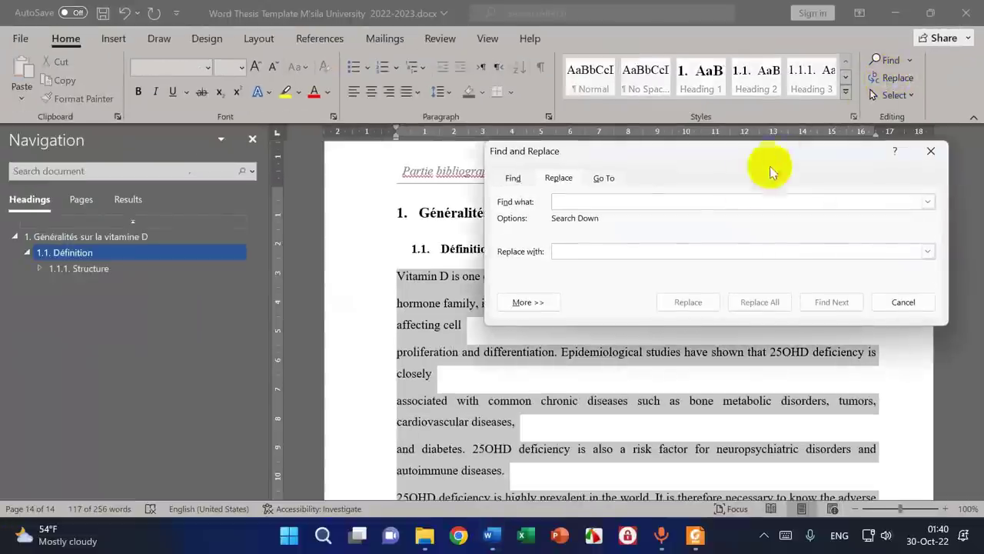
left_click(913, 302)
left_click(785, 535)
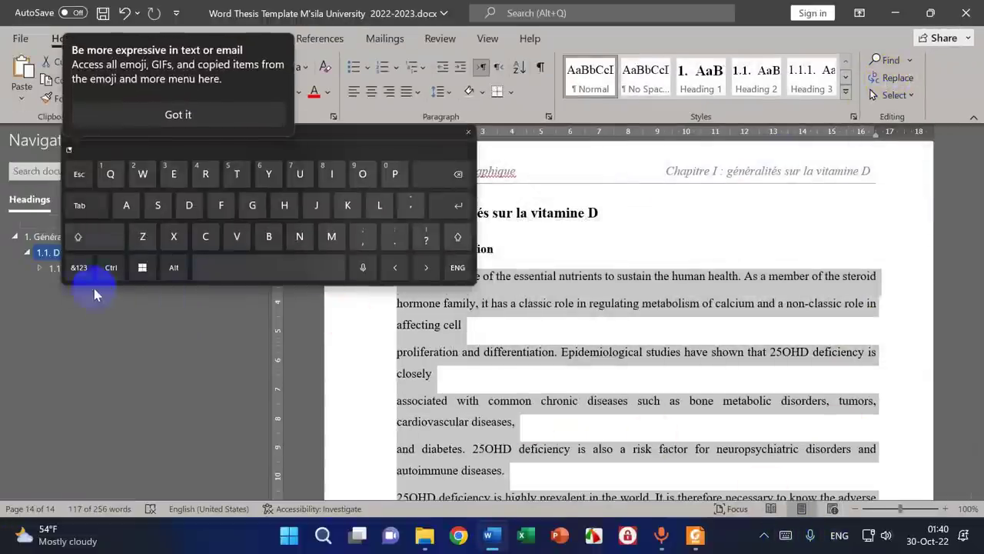
left_click(110, 266)
left_click(284, 206)
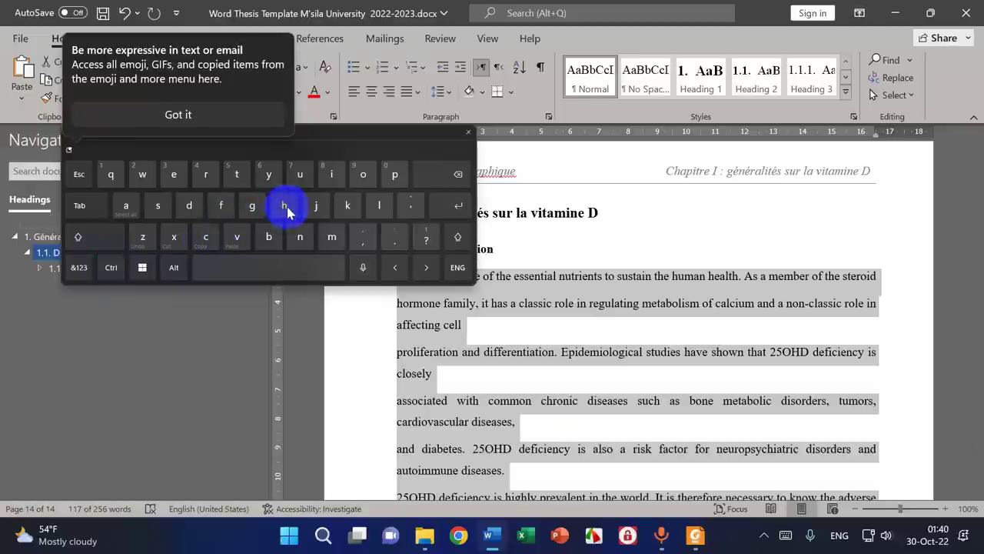
left_click(466, 133)
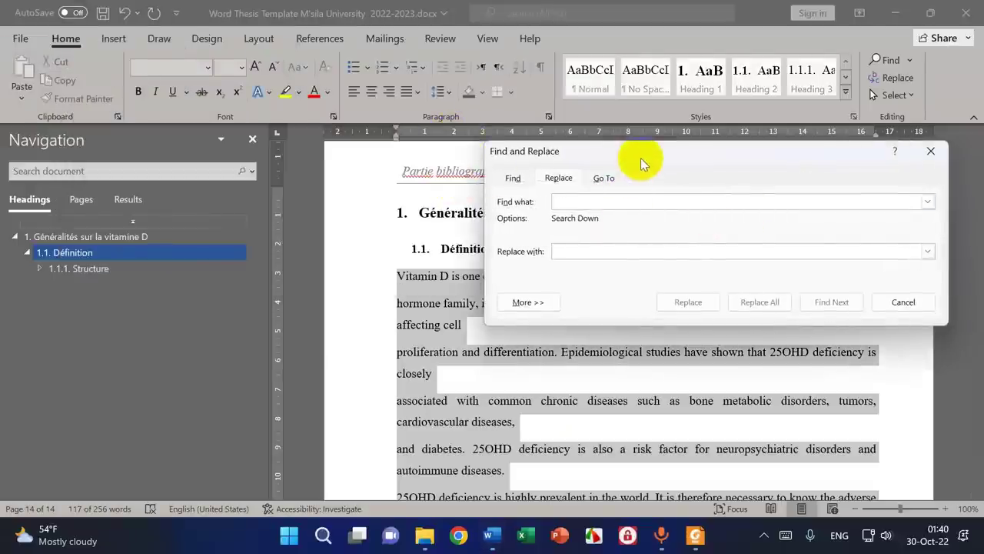
- Replace all paragraph marks (^p) in the selected abstract with nothing, without searching the rest of the document, and close Find and Replace
left_click_drag(638, 158, 424, 154)
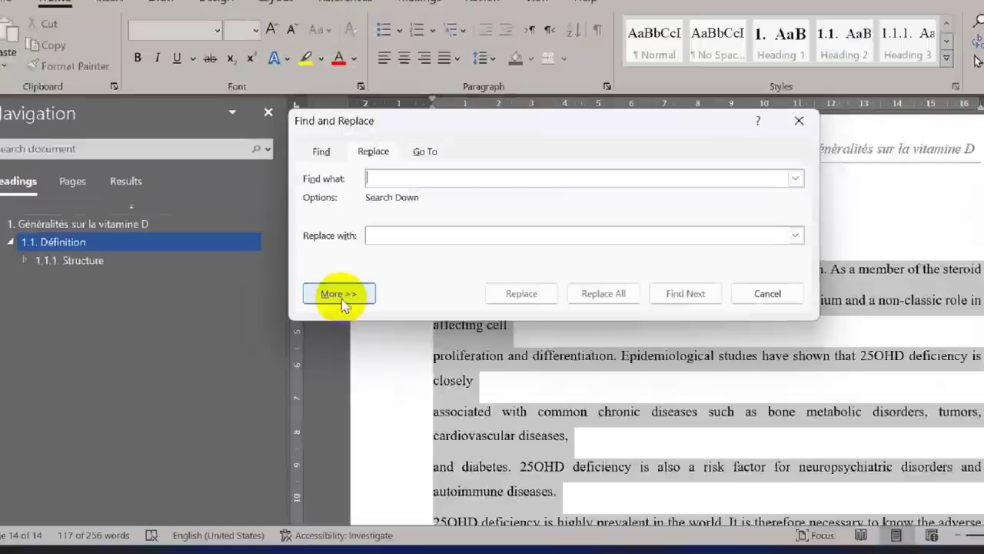
left_click(315, 299)
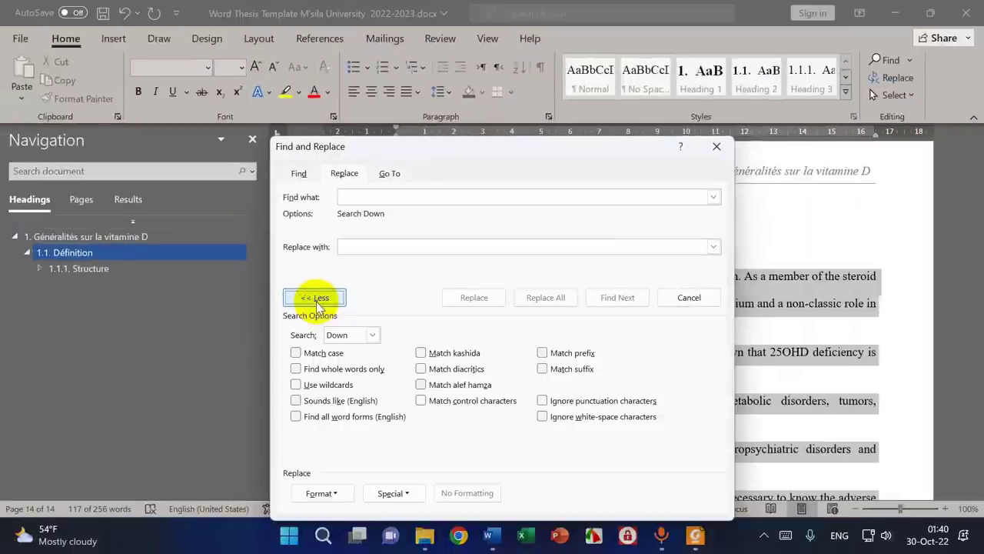
left_click_drag(462, 151, 495, 83)
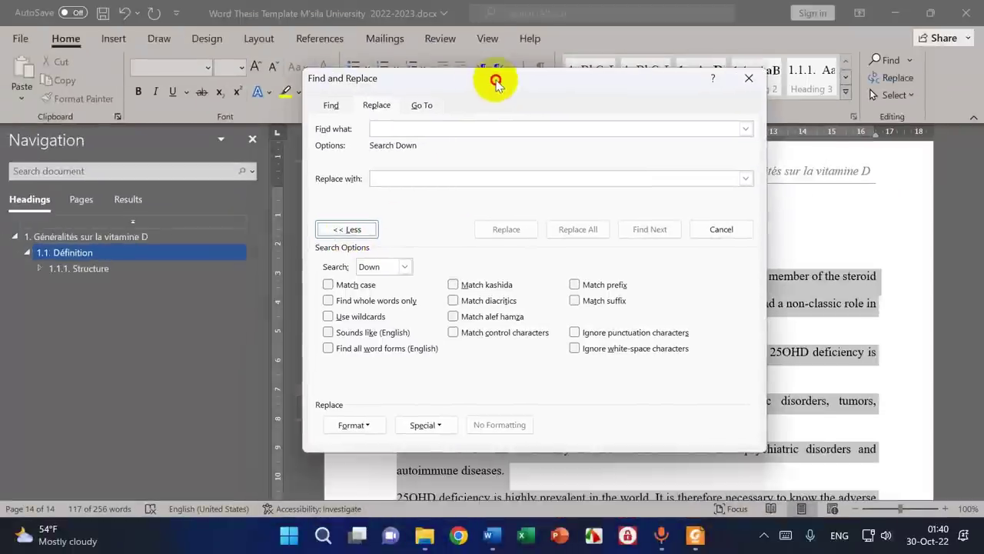
left_click(428, 430)
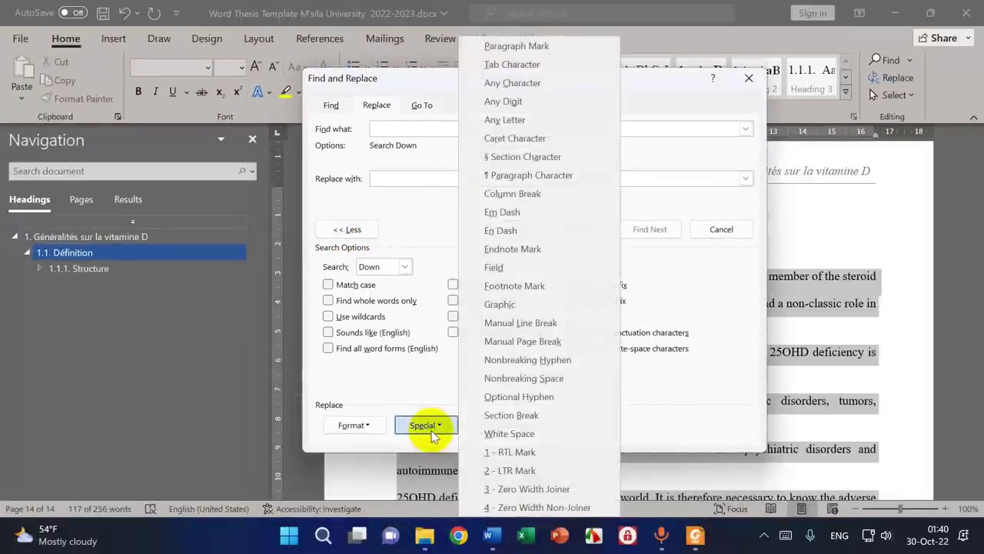
left_click(518, 48)
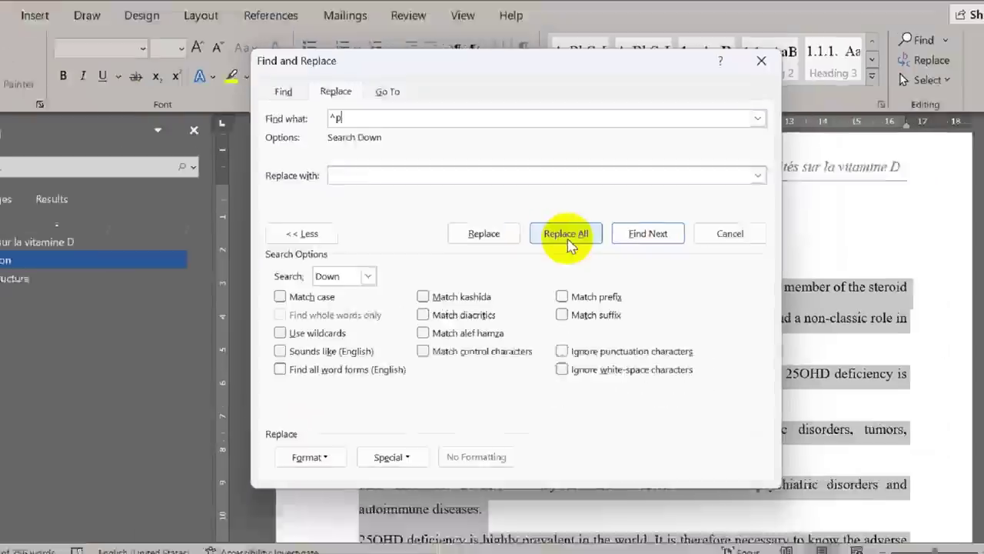
left_click(579, 235)
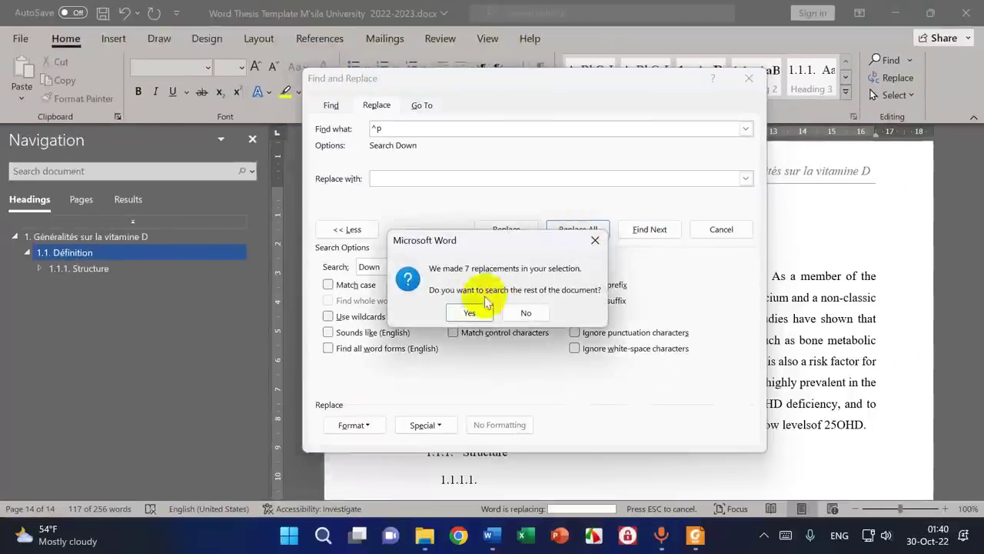
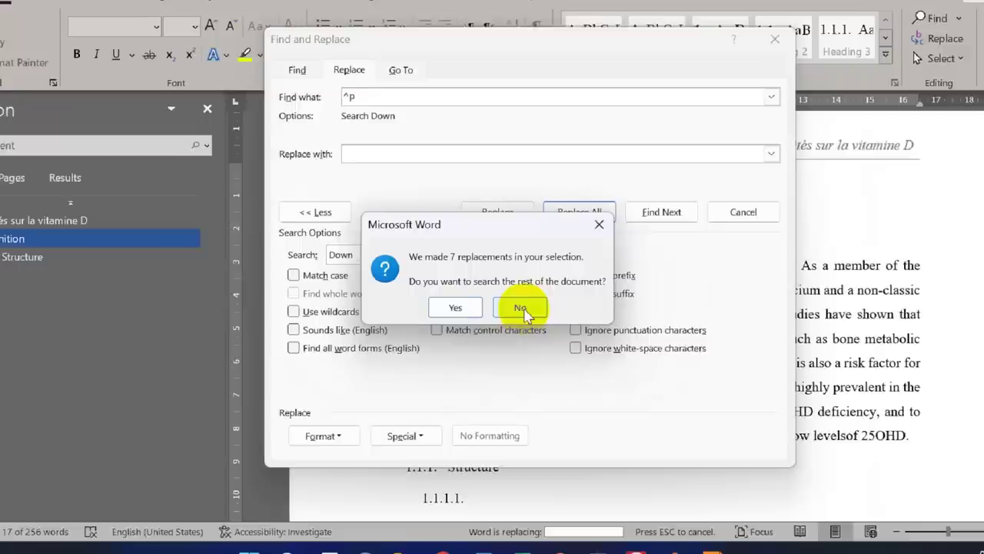
left_click(527, 314)
left_click(750, 80)
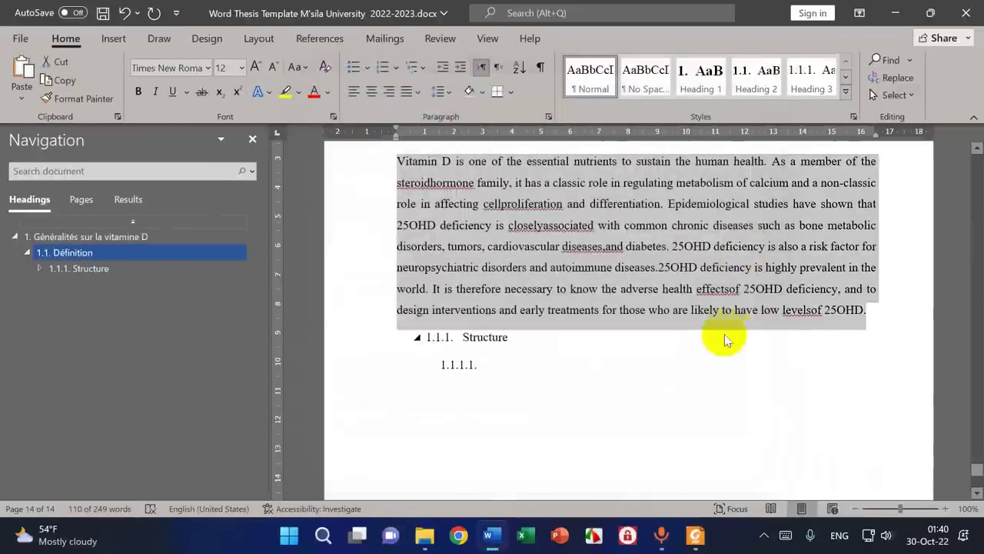
- Try inserting the missing spaces by hand in the abstract's joined words, such as "steroidhormone", "cellproliferation", "closelyassociated", "diseases,and", "effectsof" and "levelsof"
scroll(724, 334, "up", 3)
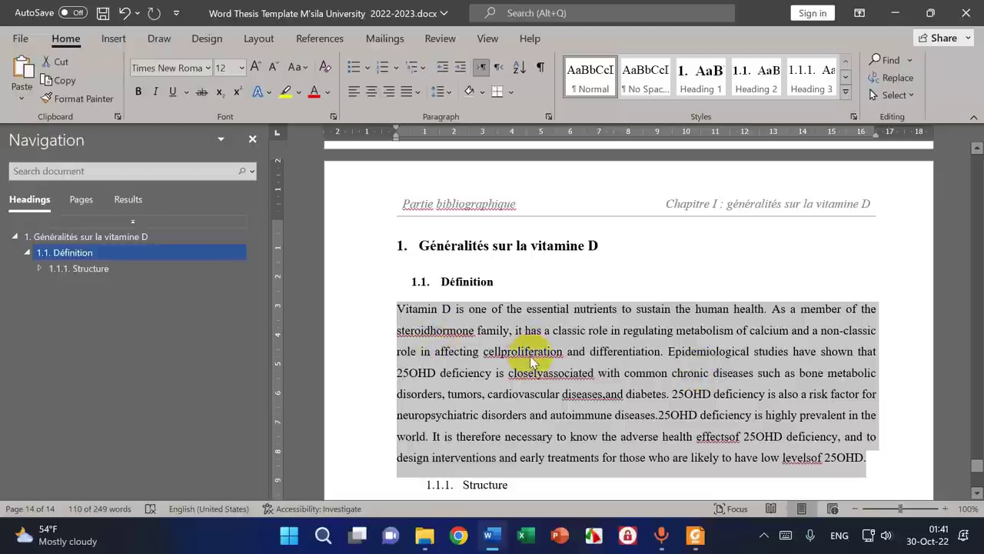
scroll(643, 357, "down", 1)
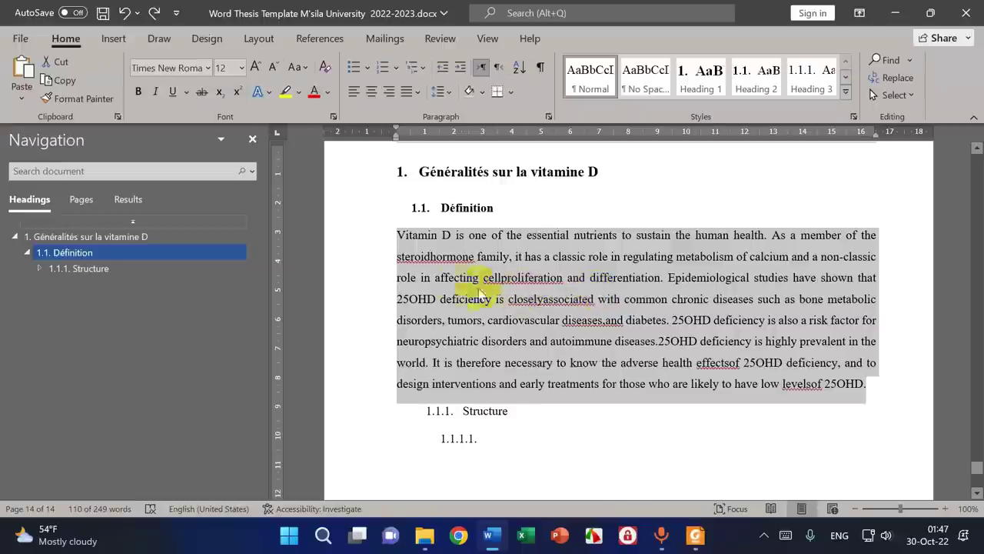
left_click(432, 260)
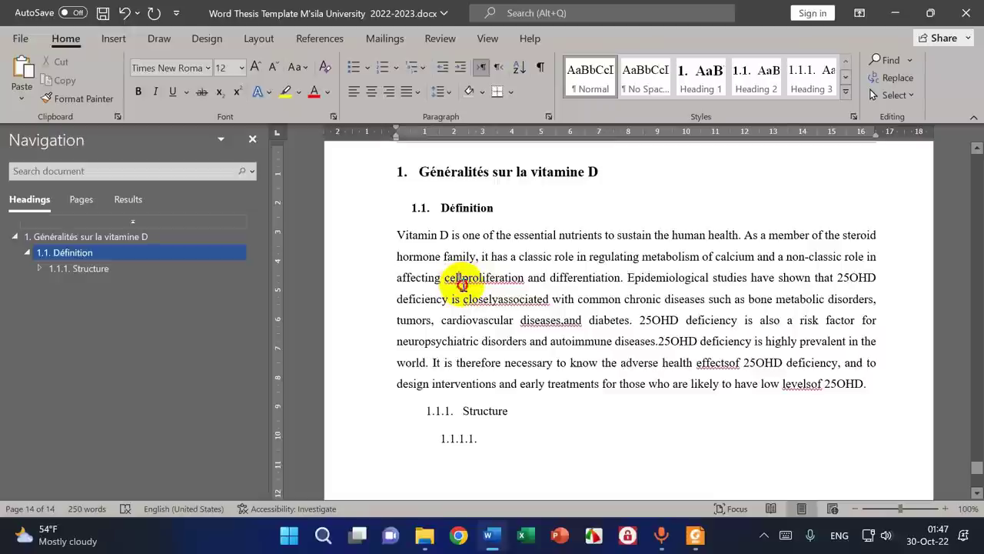
left_click(461, 278)
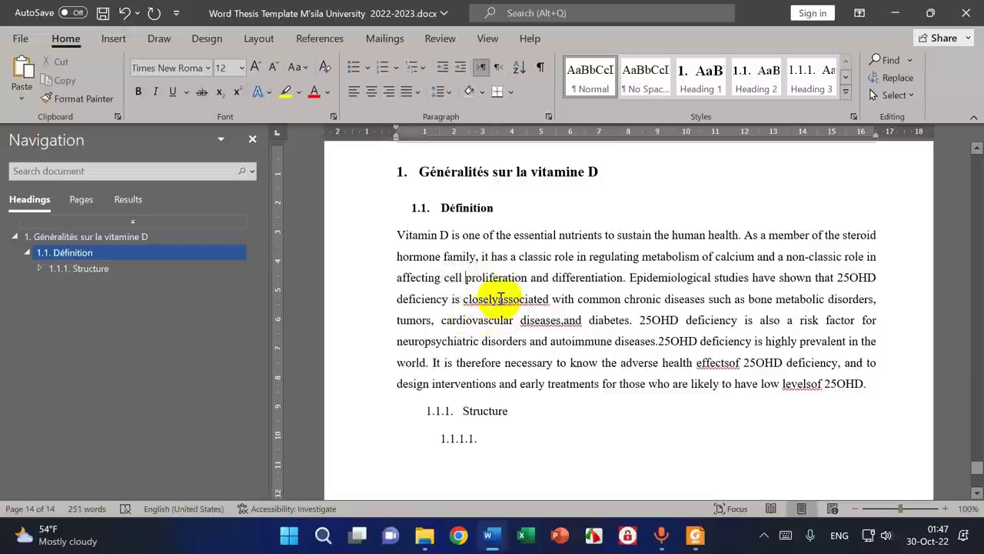
left_click(498, 299)
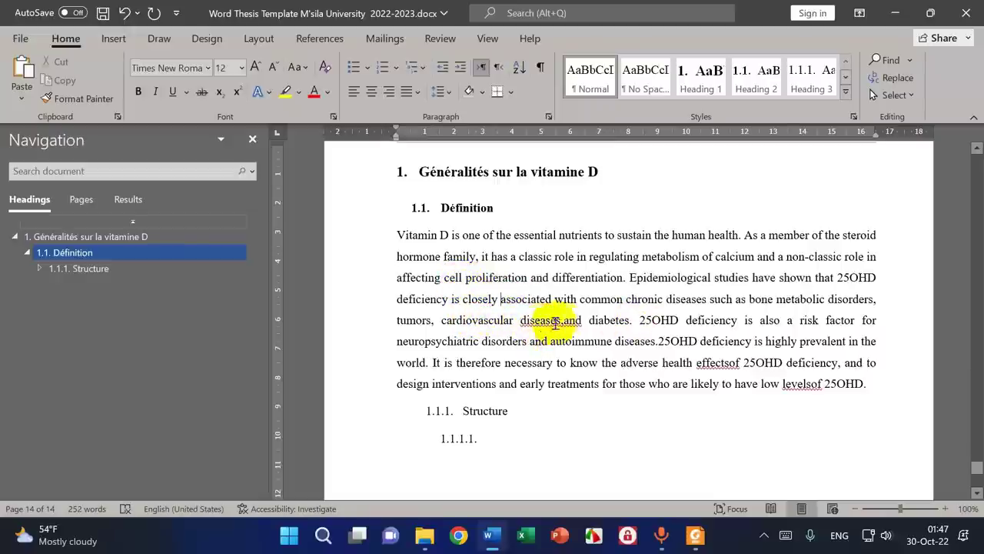
left_click(567, 321)
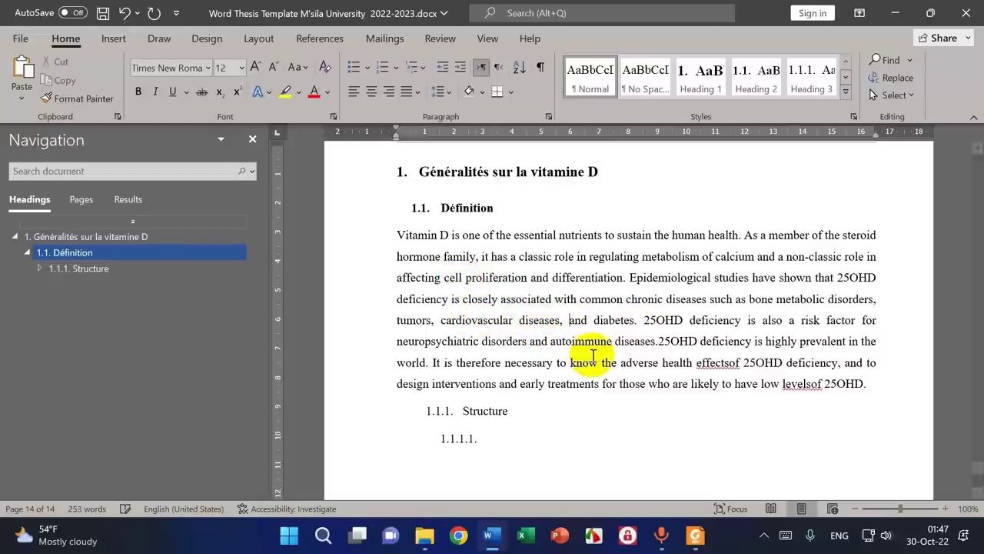
left_click(728, 363)
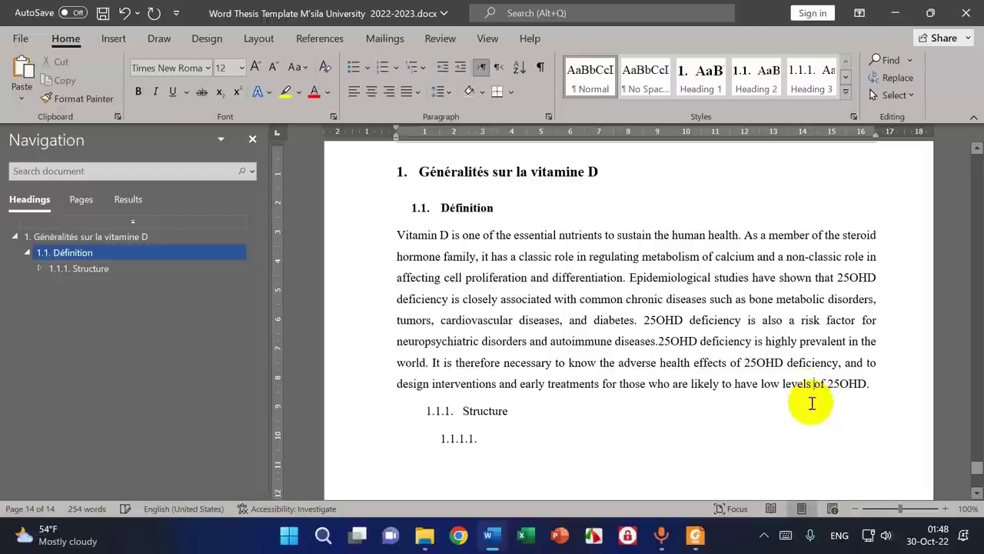
left_click(821, 384)
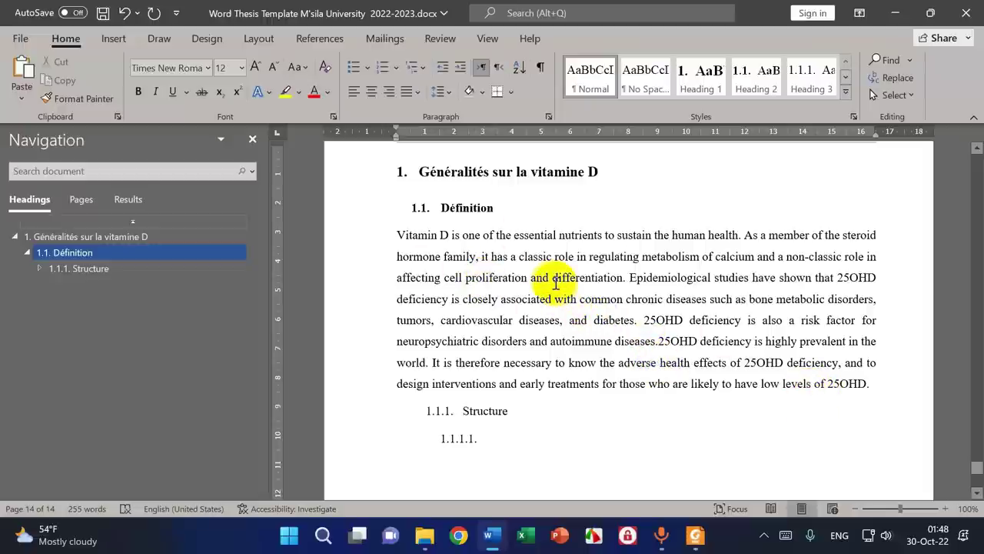
- Undo the manually inserted spaces in the abstract while keeping the paragraph-mark replacement
left_click(126, 20)
left_click(126, 20)
left_click(126, 20)
left_click(126, 20)
left_click(126, 20)
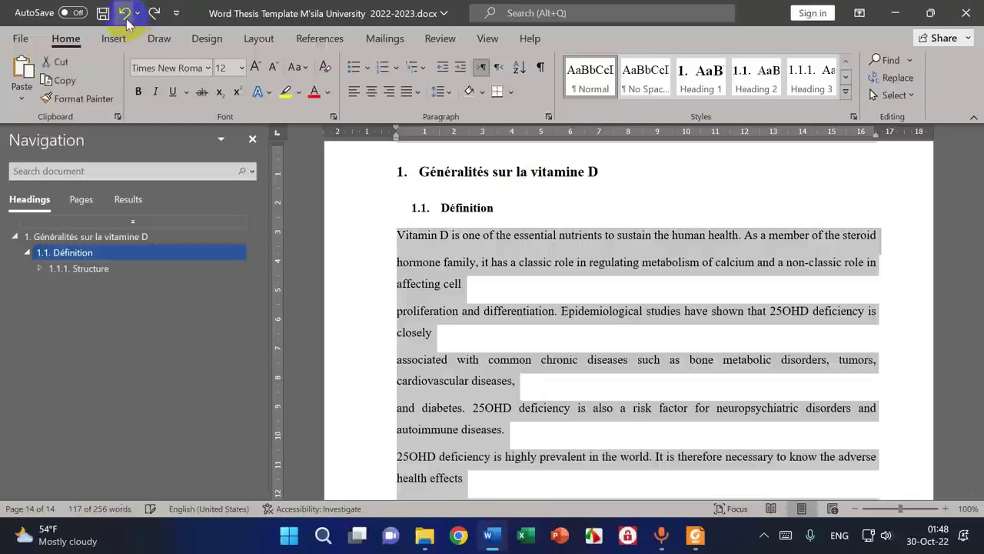
left_click(153, 13)
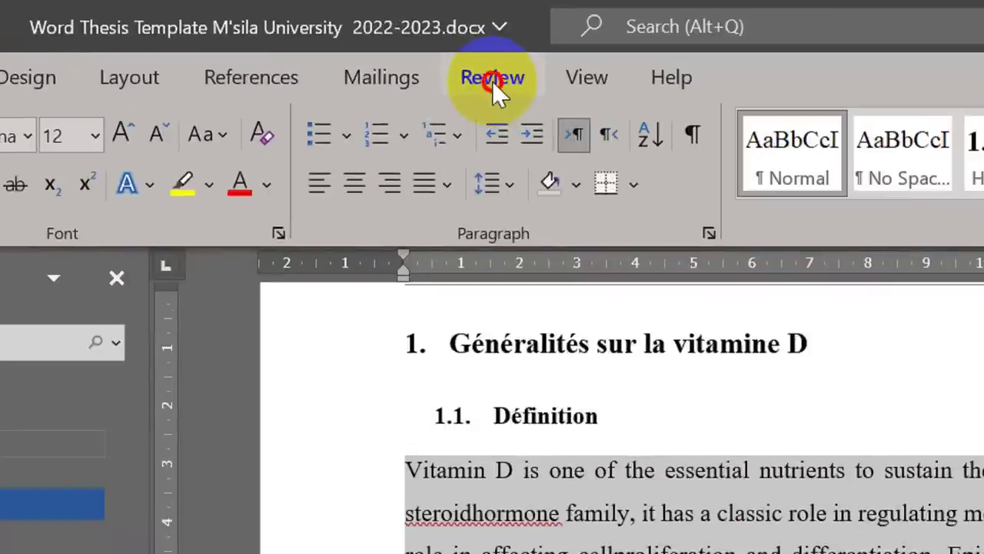
- Spell-check the selected abstract, changing all occurrences of "steroidhormone" to "steroid hormone" and "cellproliferation" to "cell proliferation"
left_click(492, 81)
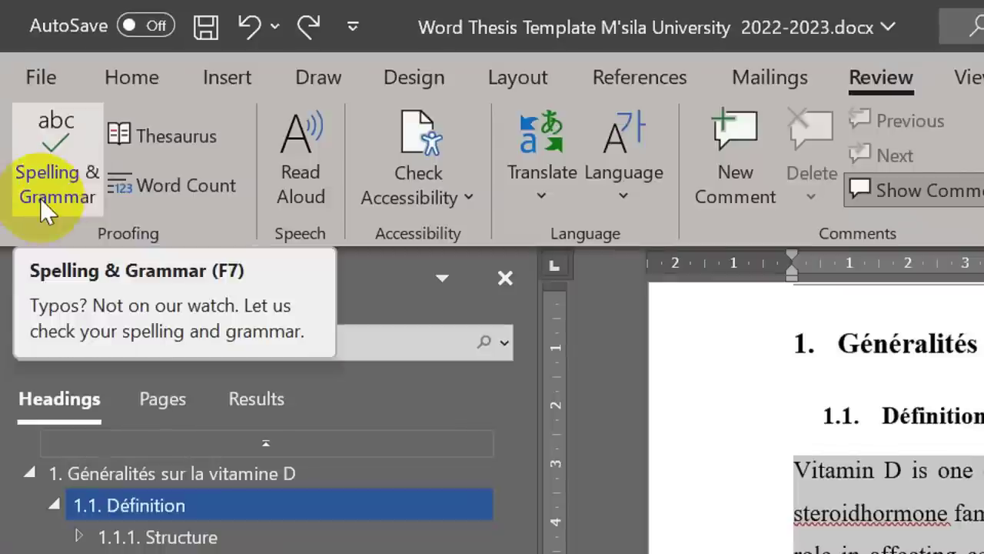
left_click(47, 184)
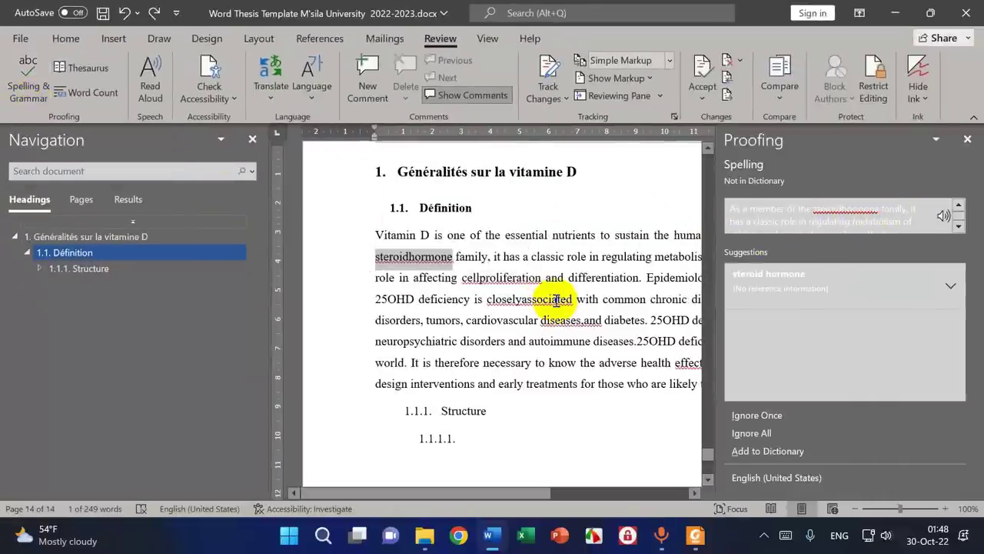
left_click(407, 260)
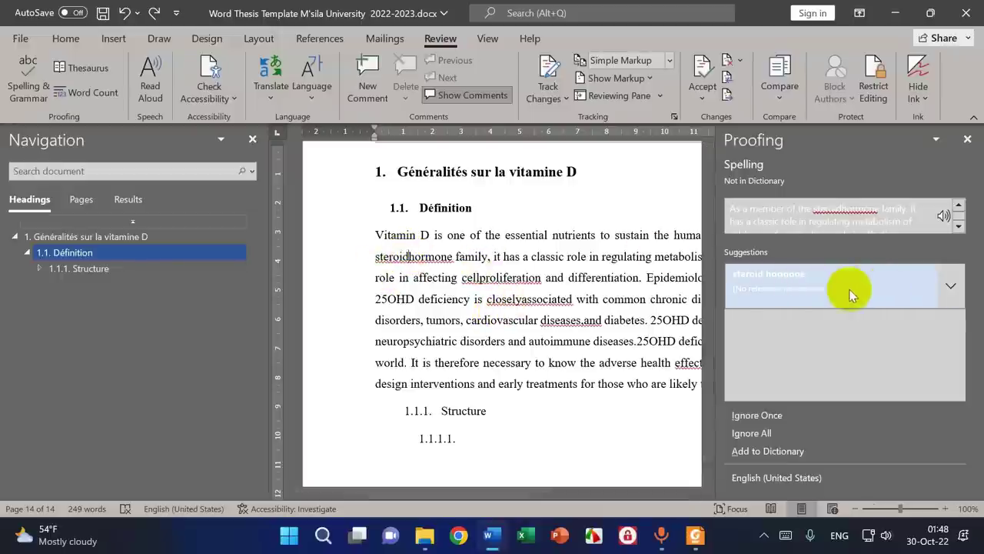
left_click(948, 287)
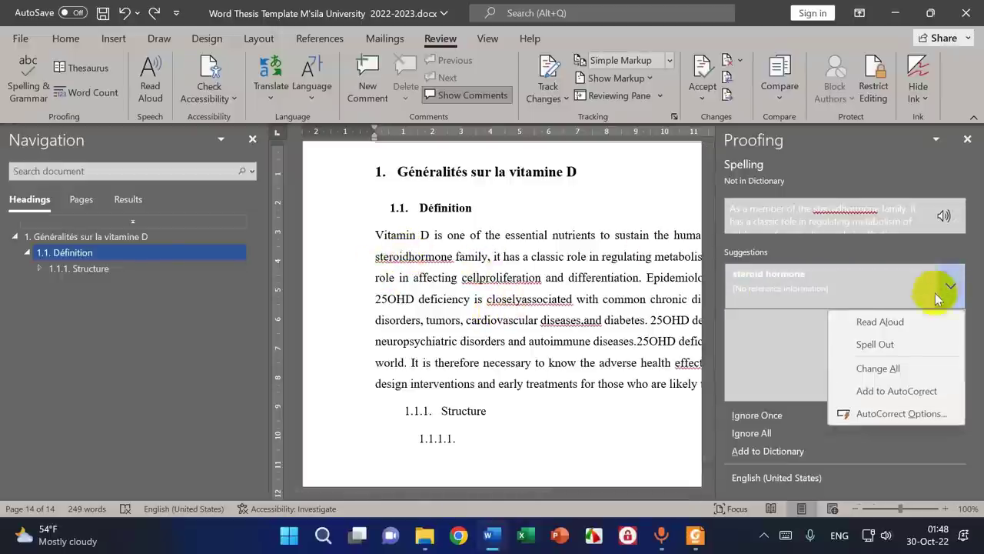
left_click(894, 369)
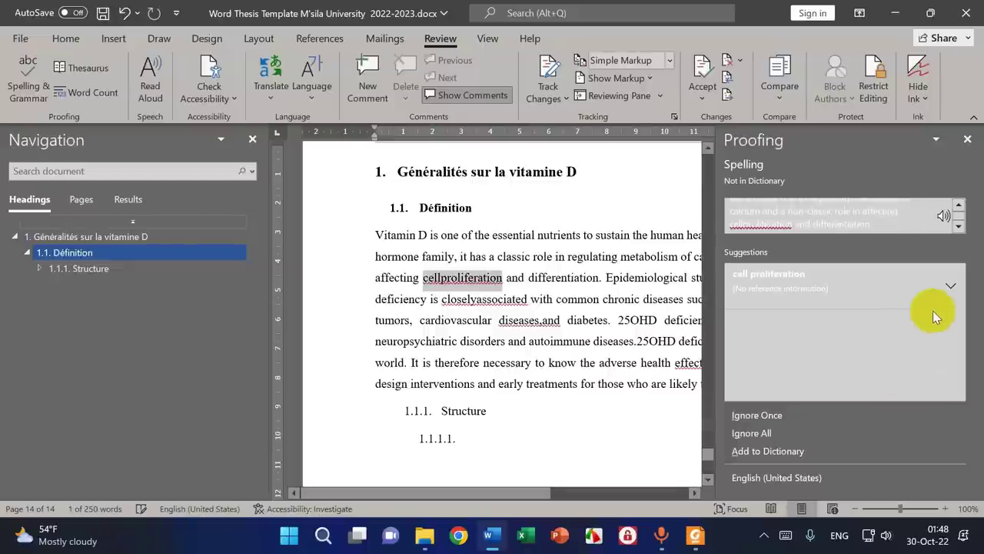
left_click(949, 288)
left_click(894, 369)
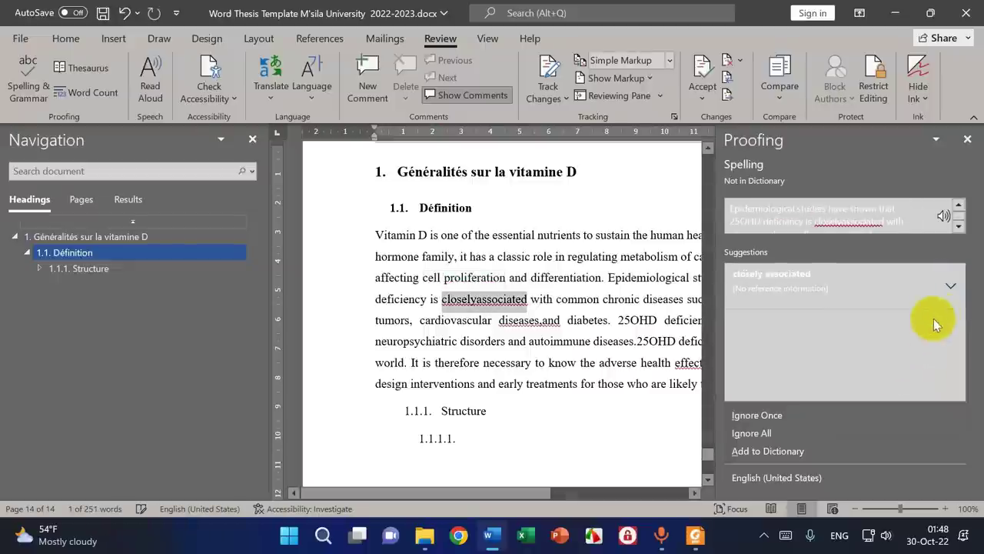
- Change all "closelyassociated", "diseases,and", "effectsof" and "levelsof" to their suggested spaced spellings, and end the check without continuing through the rest of the document
left_click(950, 286)
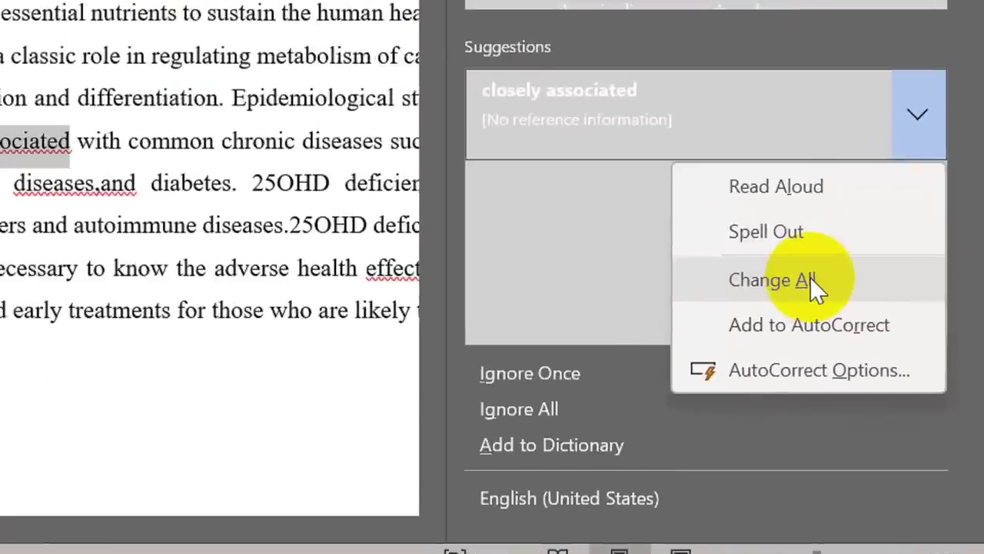
left_click(897, 370)
left_click(950, 285)
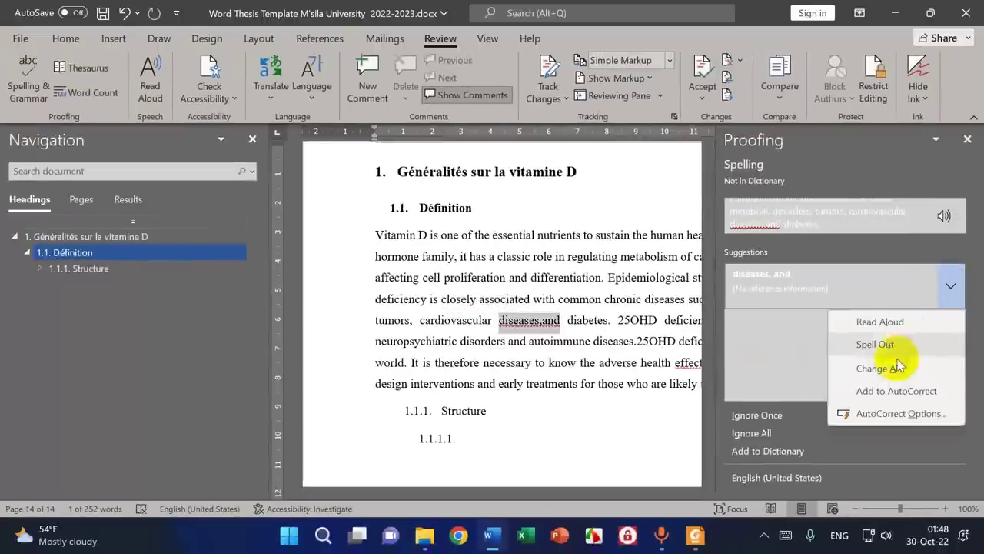
left_click(892, 365)
left_click(950, 288)
left_click(896, 370)
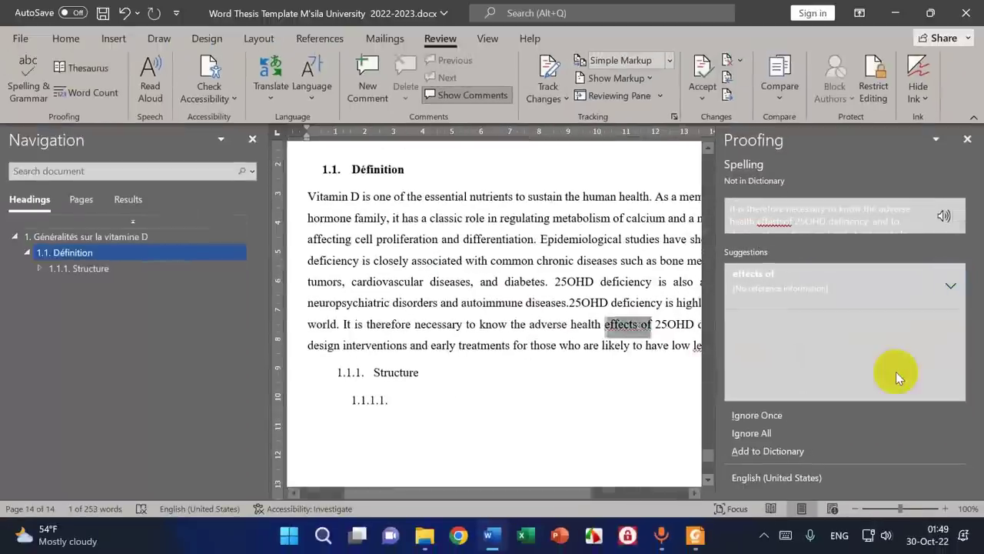
left_click(953, 300)
left_click(885, 369)
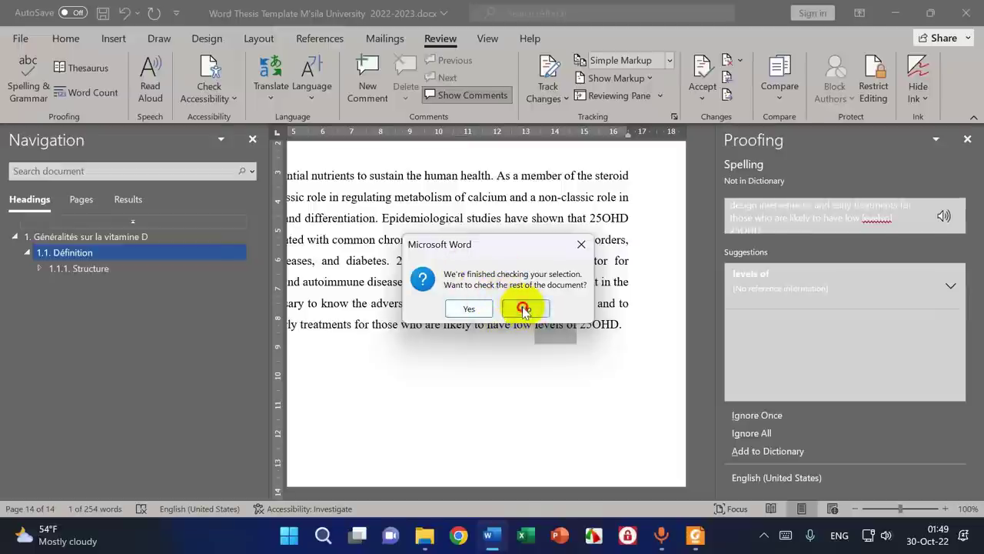
left_click(469, 308)
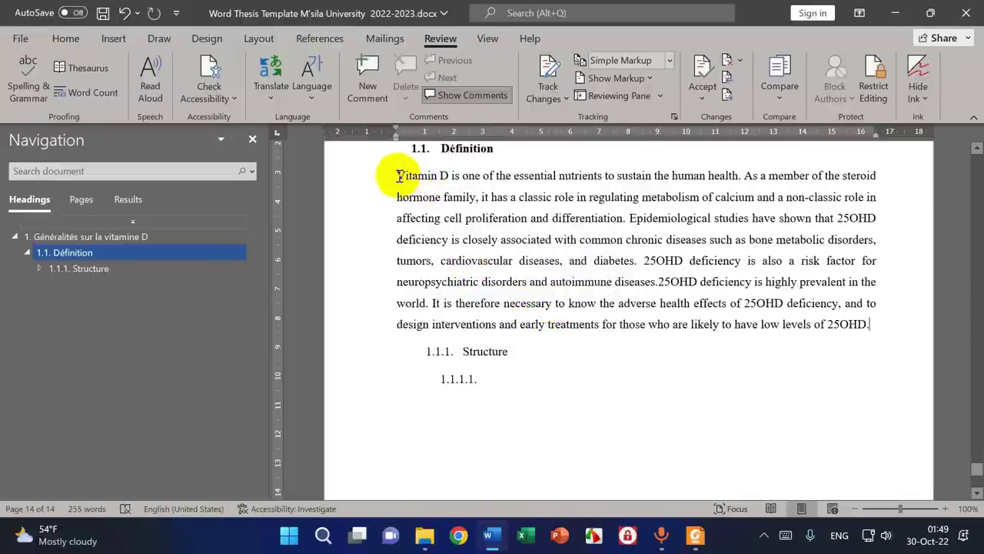
left_click_drag(398, 176, 870, 323)
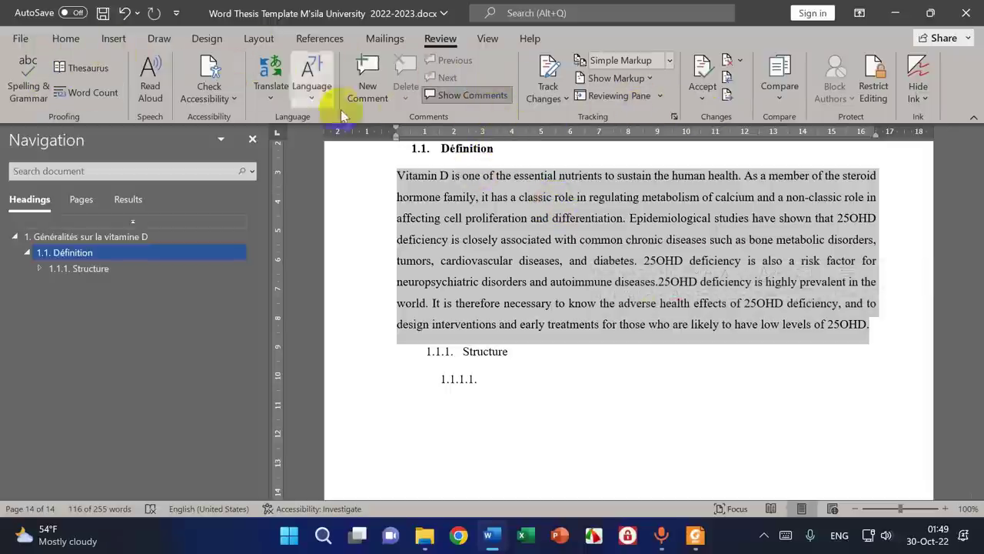
left_click(476, 101)
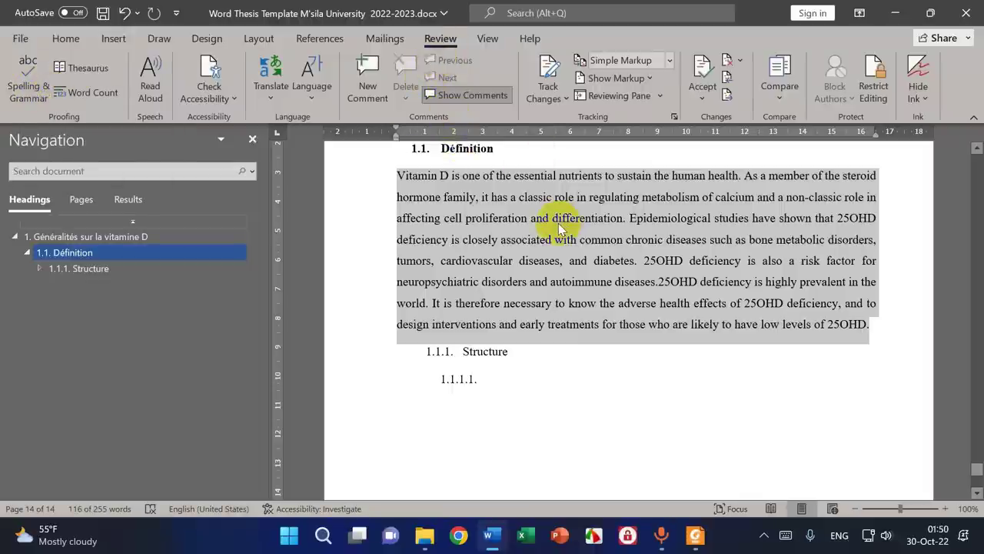
left_click(572, 261)
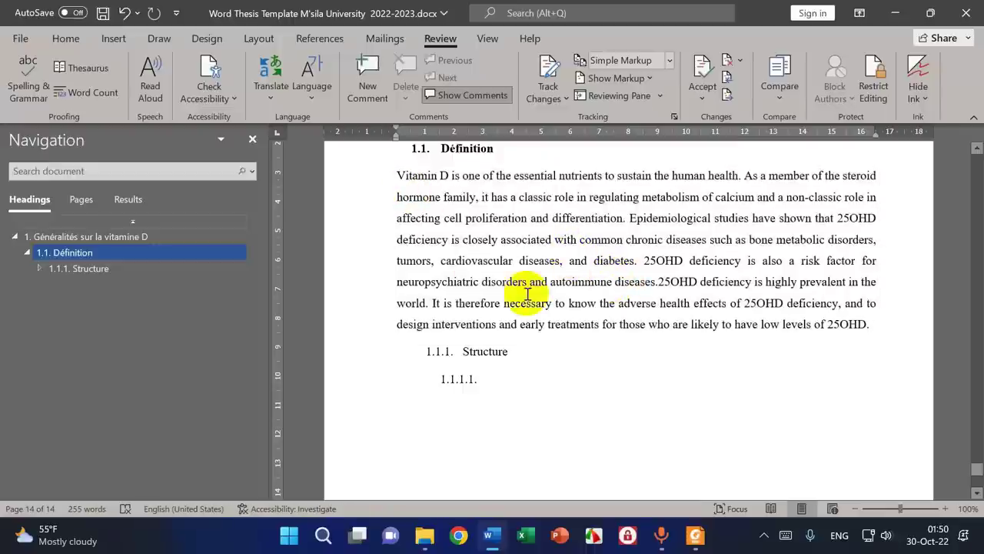
scroll(528, 293, "up", 2)
left_click_drag(397, 248, 874, 396)
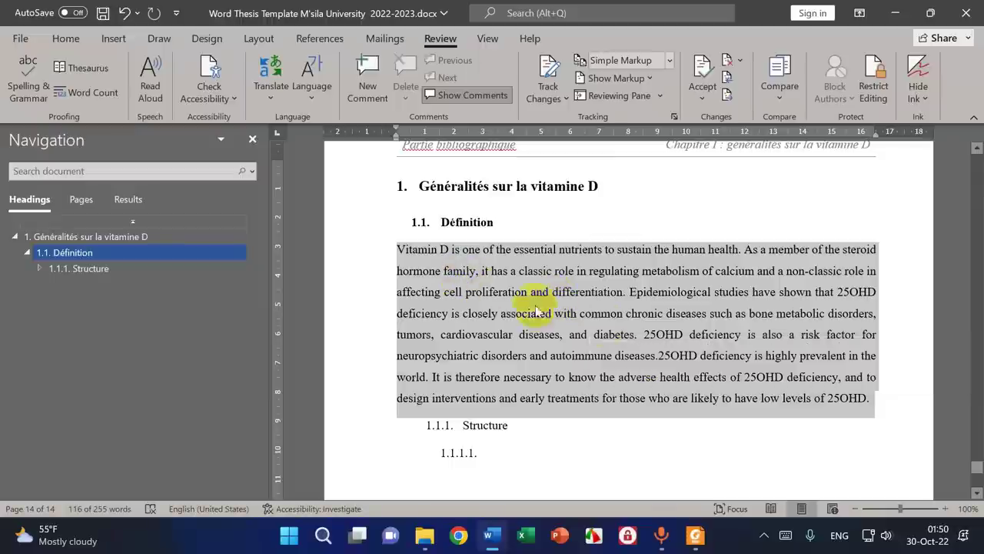
- Switch to Foxit PDF Reader to view the copy options for the selected source abstract, and return to Word without copying
left_click(692, 536)
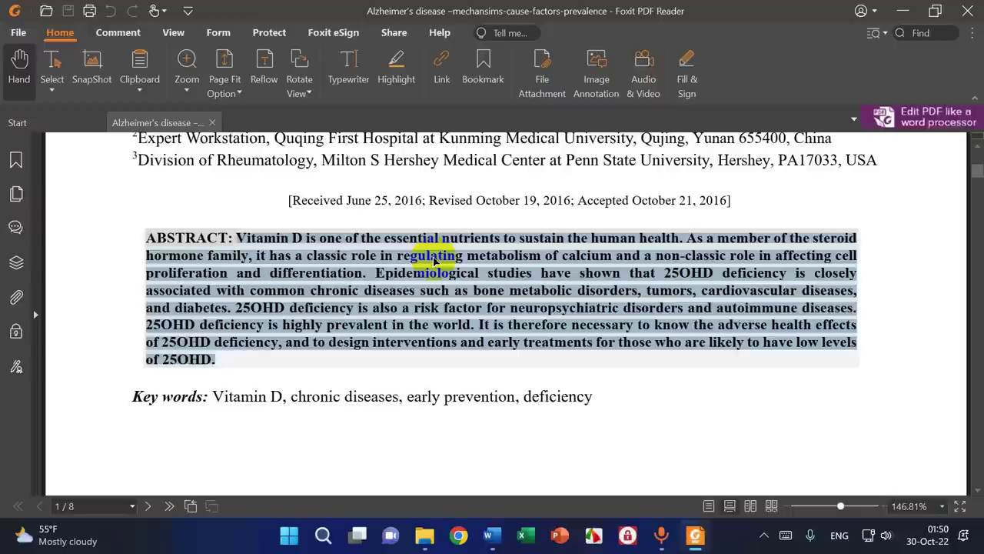
right_click(374, 267)
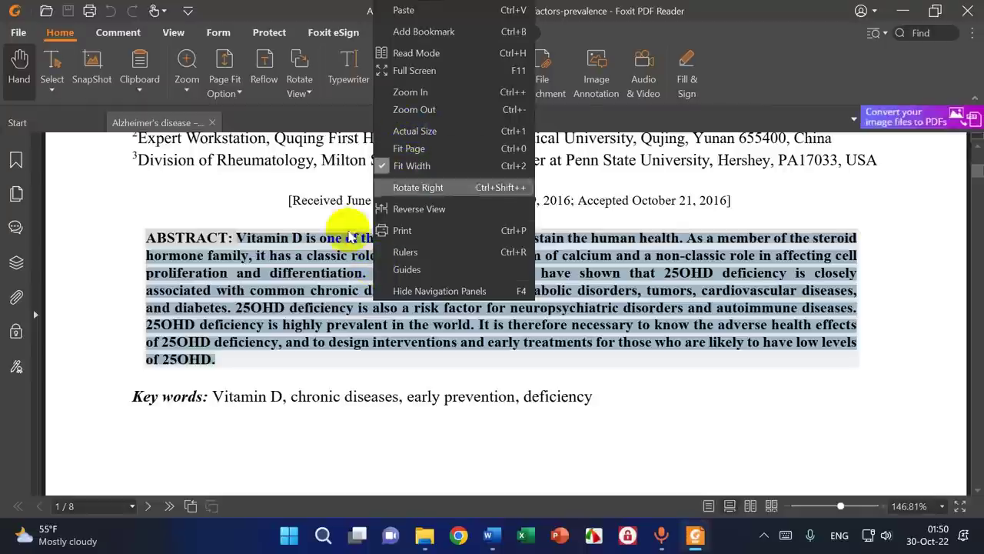
right_click(281, 276)
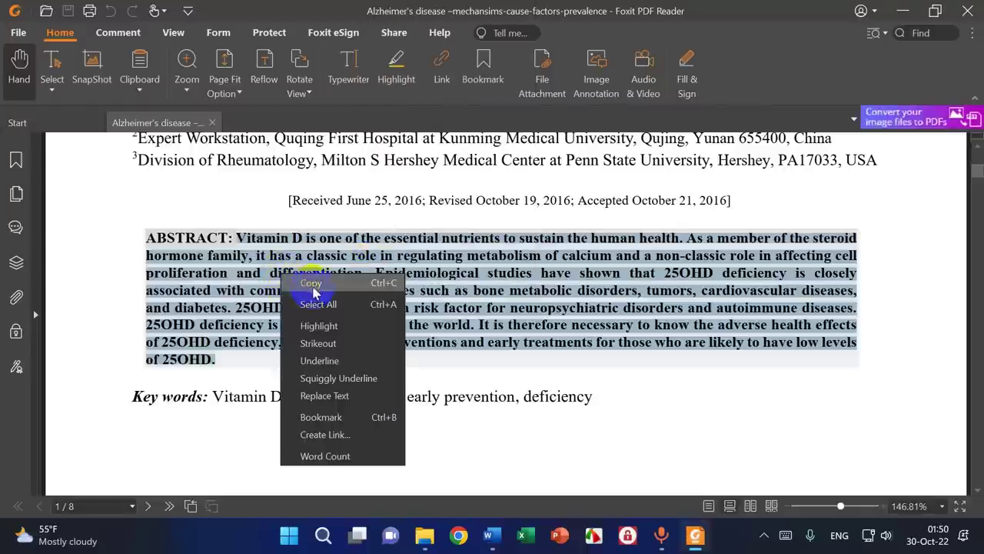
left_click(365, 259)
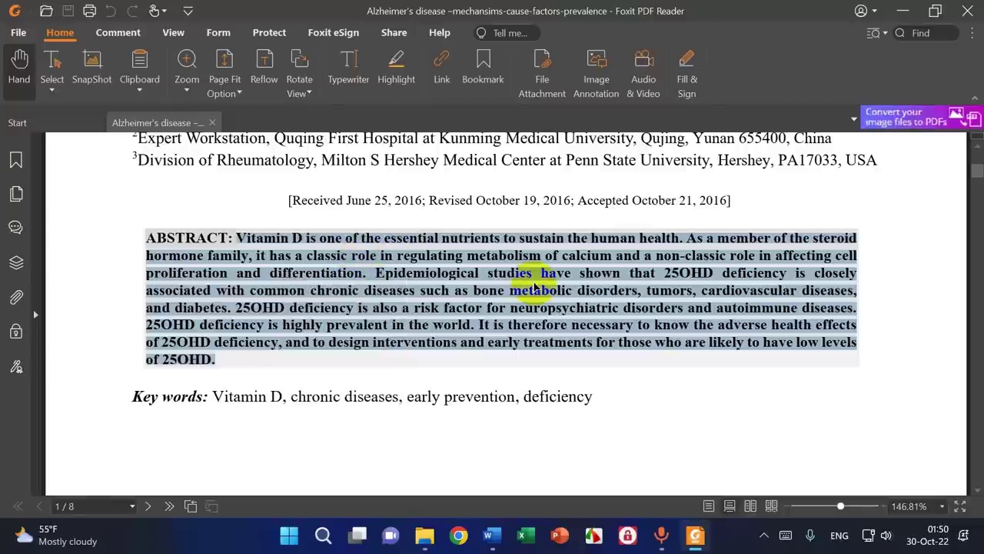
left_click(903, 9)
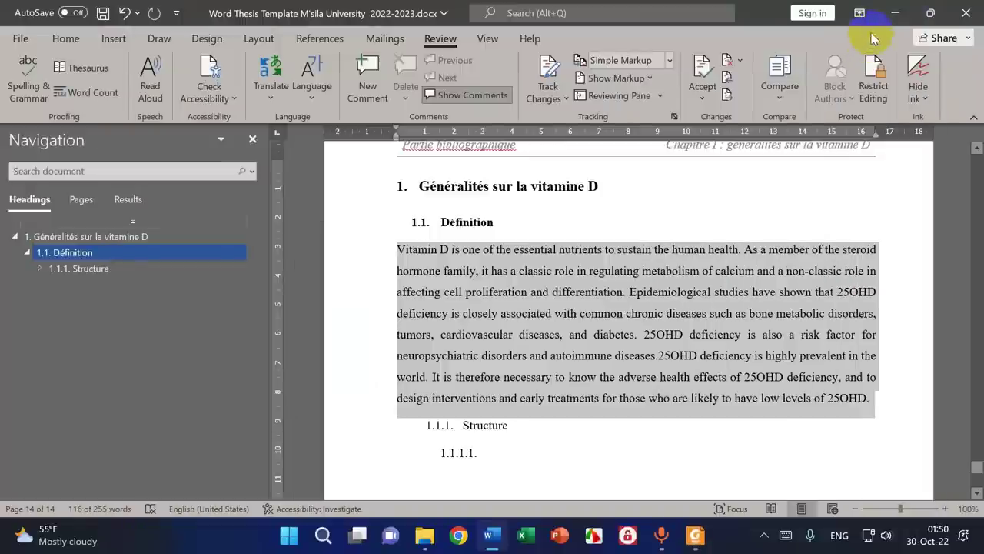
- Delete the whole abstract below "Définition" and insert an empty body paragraph between that heading and "Structure"
left_click(529, 313)
left_click_drag(392, 249, 869, 399)
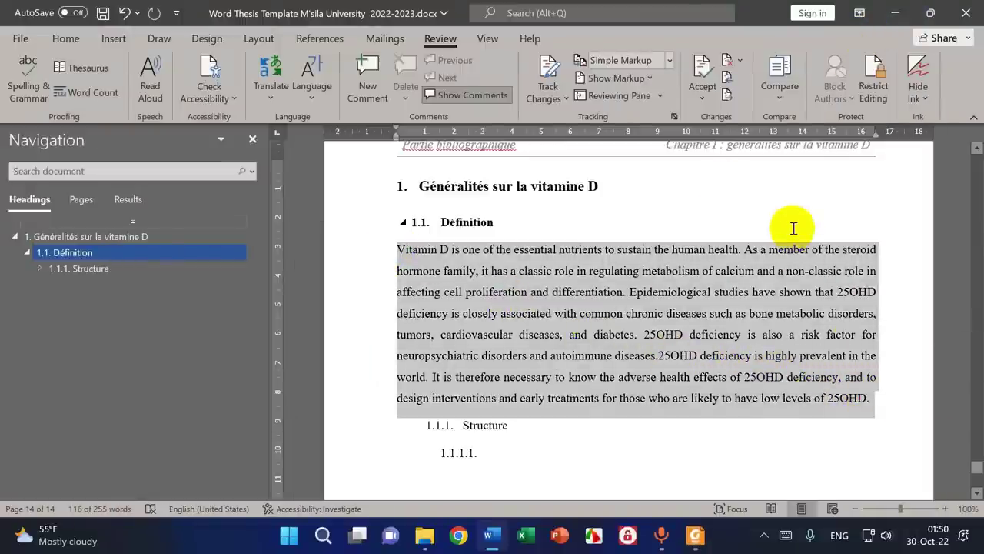
key("Delete")
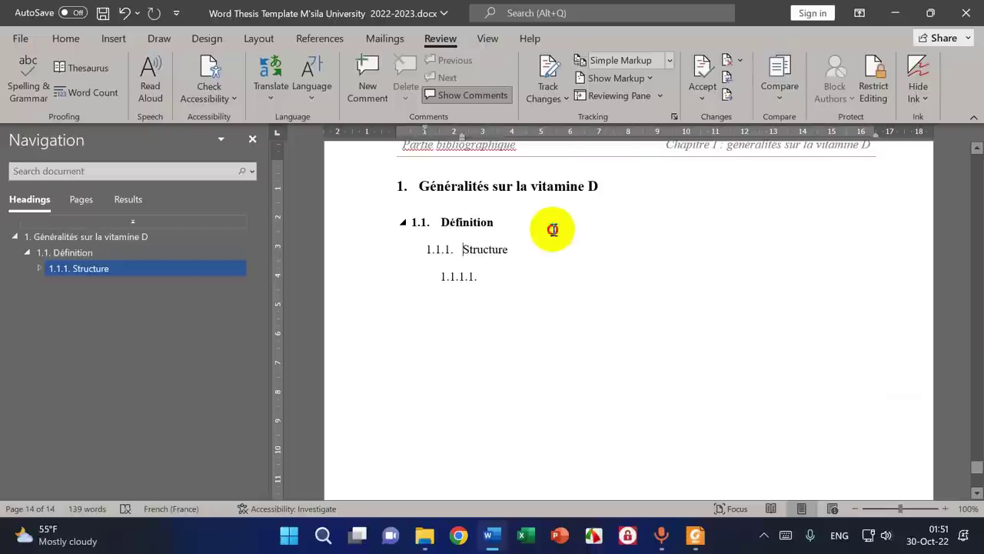
left_click(553, 229)
key("Return")
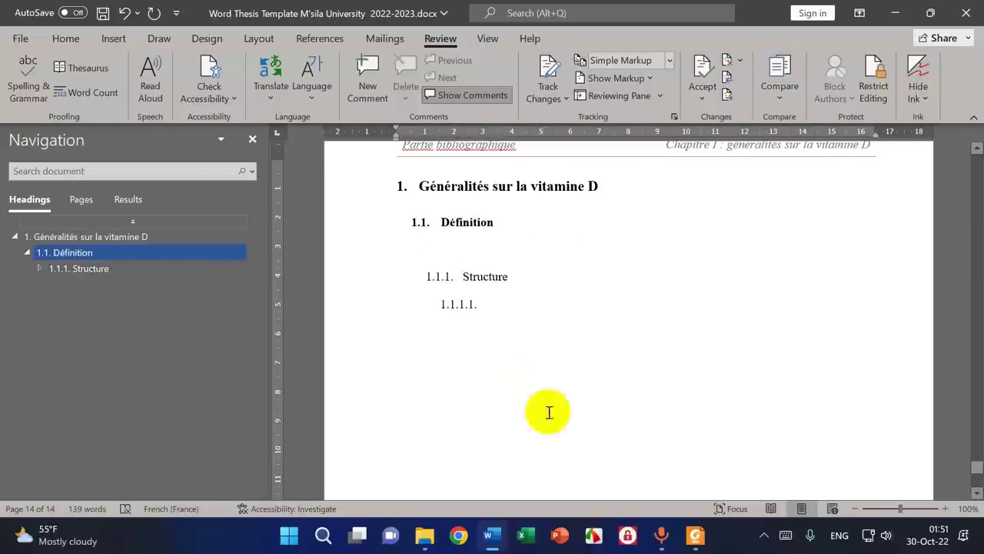
- Switch to the File Explorer window showing the Vitamin D "Articles" folder
left_click(424, 544)
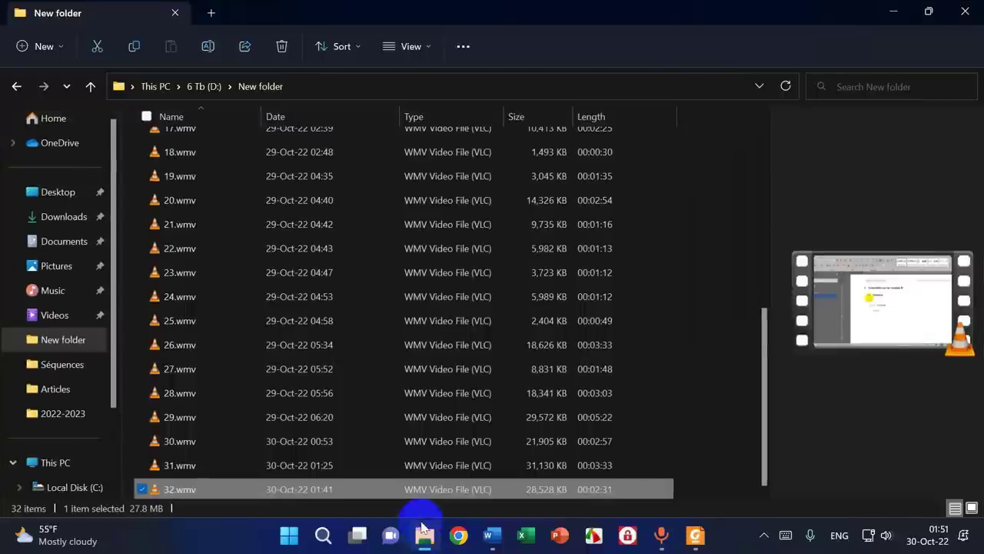
left_click(893, 11)
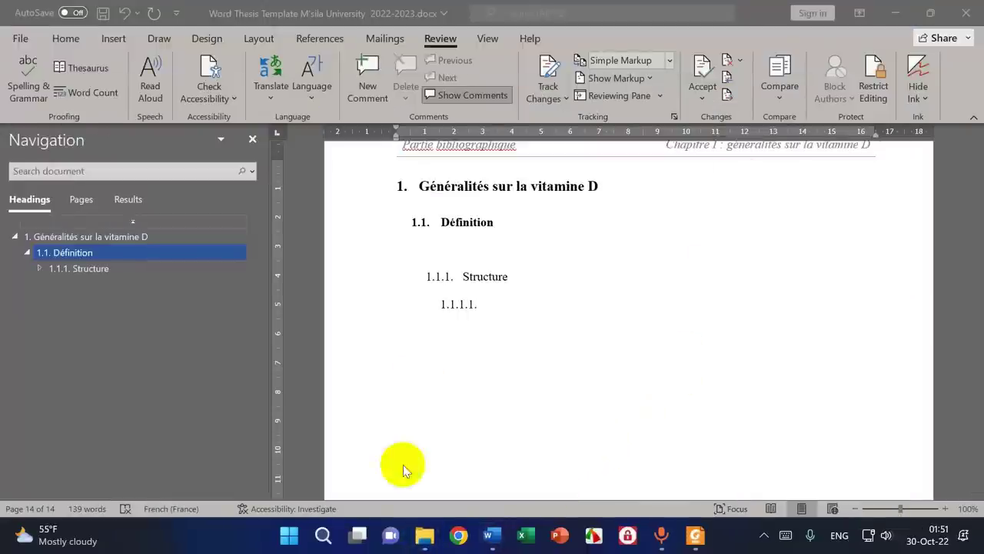
left_click(428, 540)
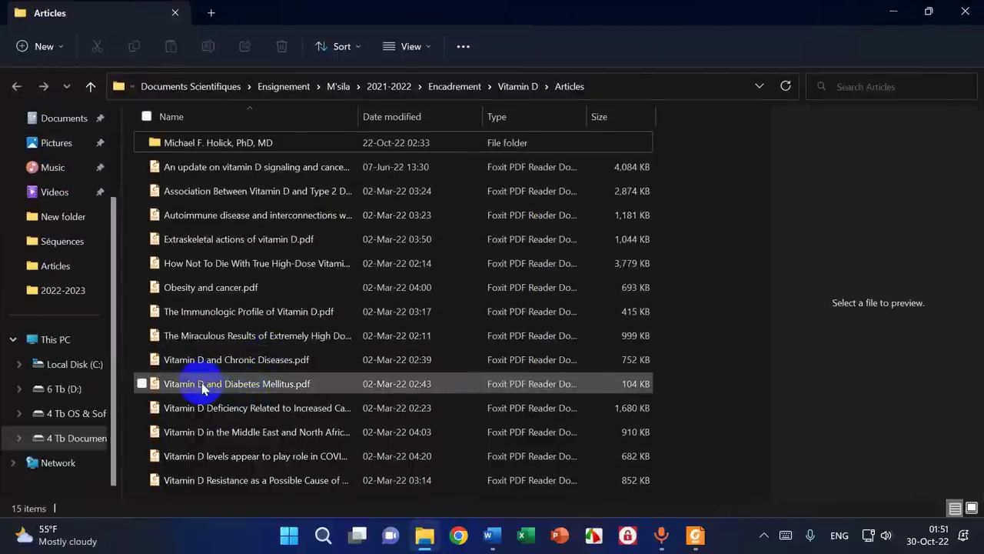
double_click(252, 365)
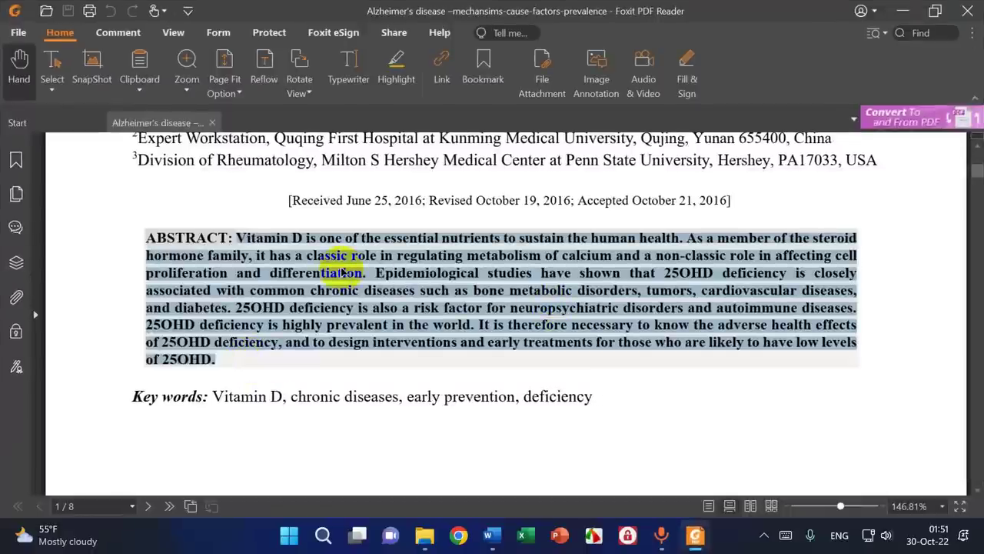
left_click(903, 11)
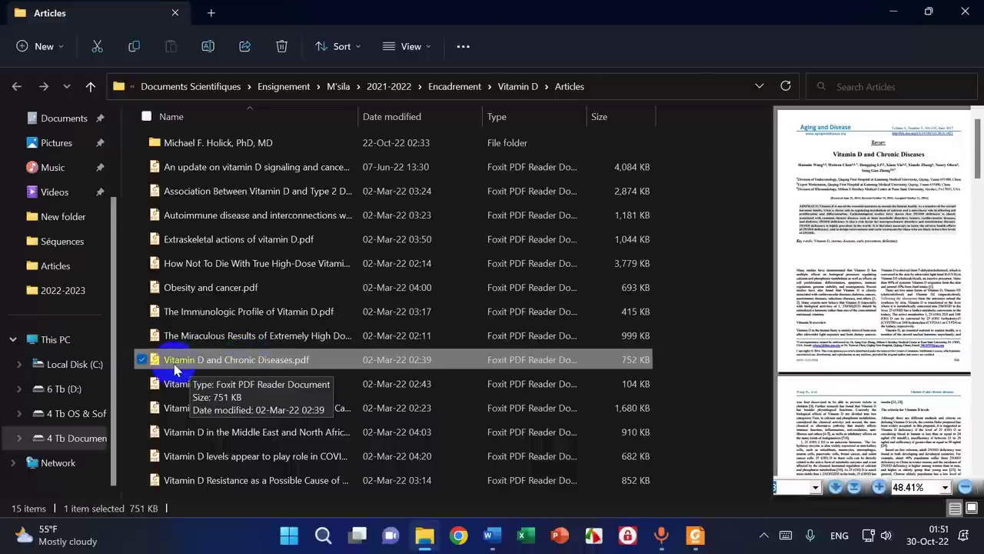
double_click(261, 362)
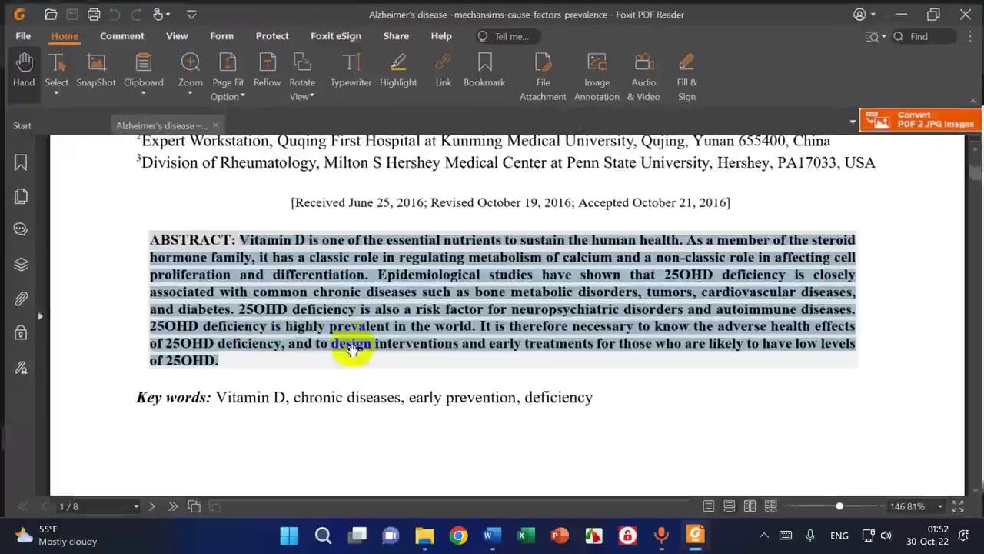
left_click(909, 20)
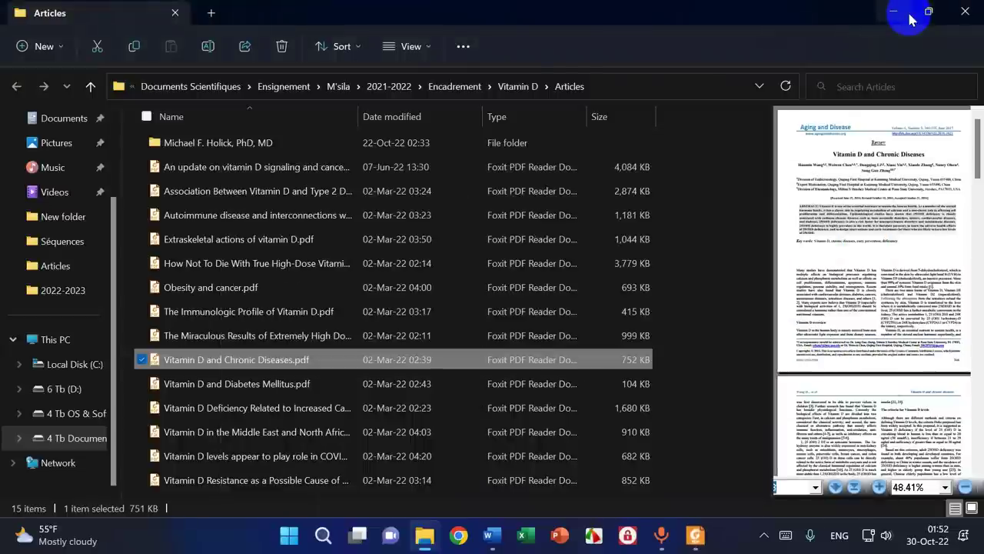
- Open "Vitamin D and Chronic Diseases.pdf" from the Articles folder with Google Chrome, at the abstract on page 1
right_click(219, 361)
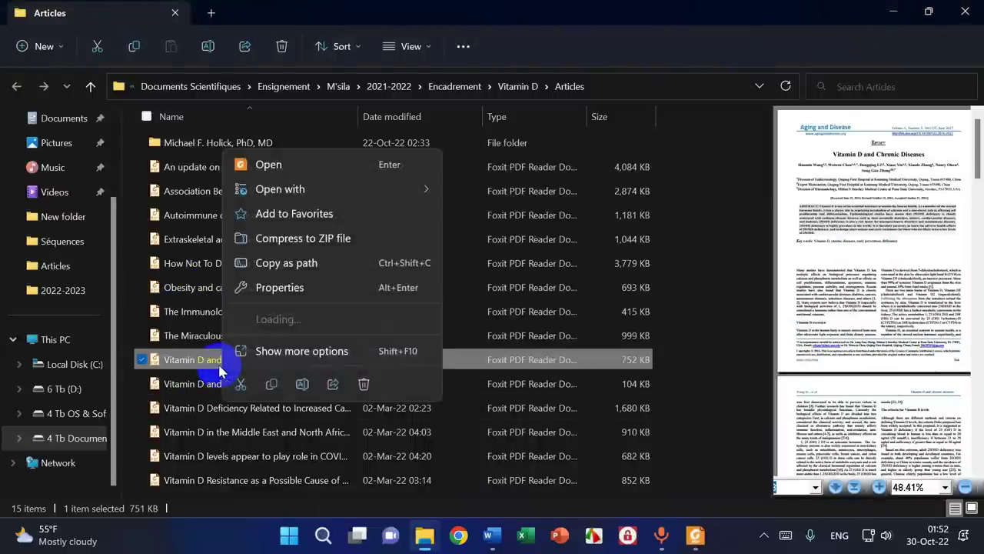
mouse_move(300, 191)
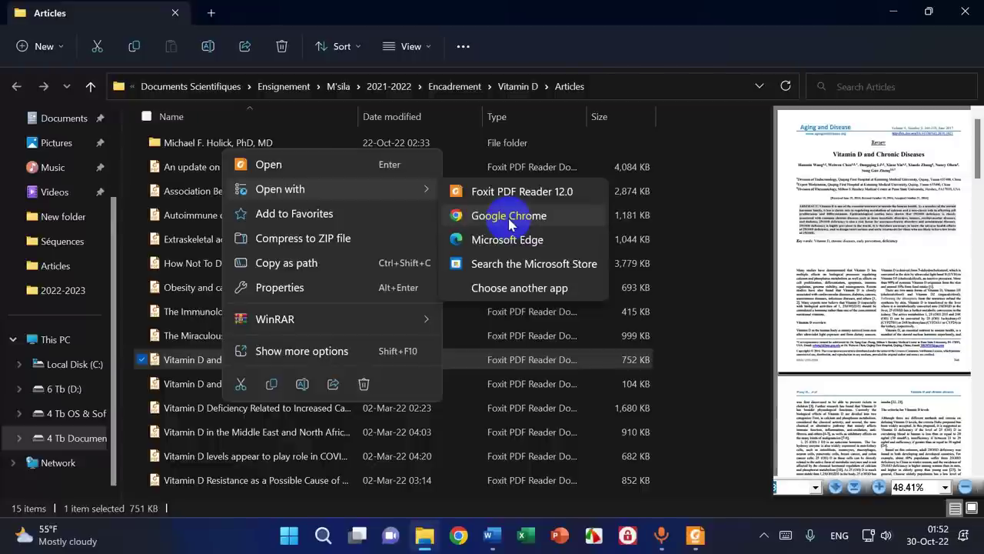
left_click(508, 215)
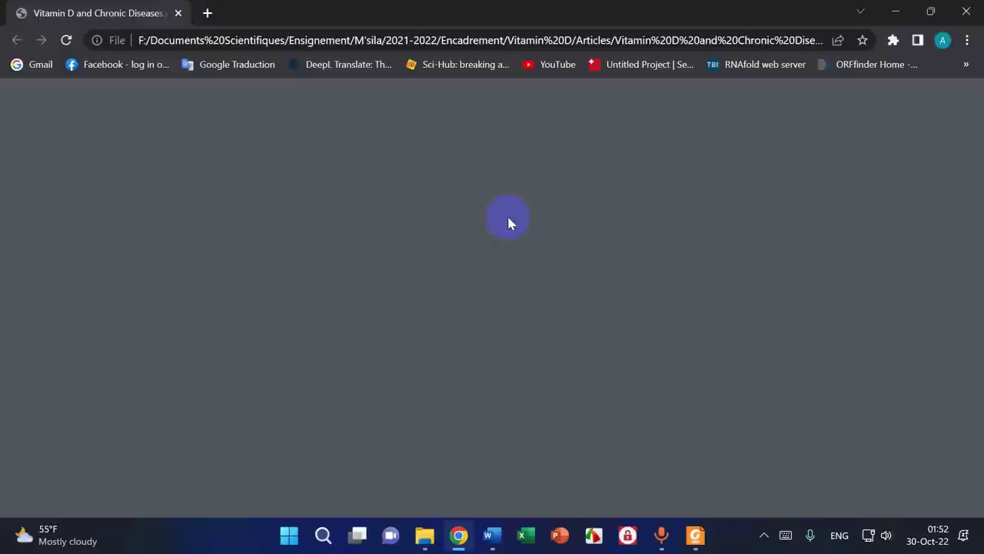
scroll(439, 259, "down", 5)
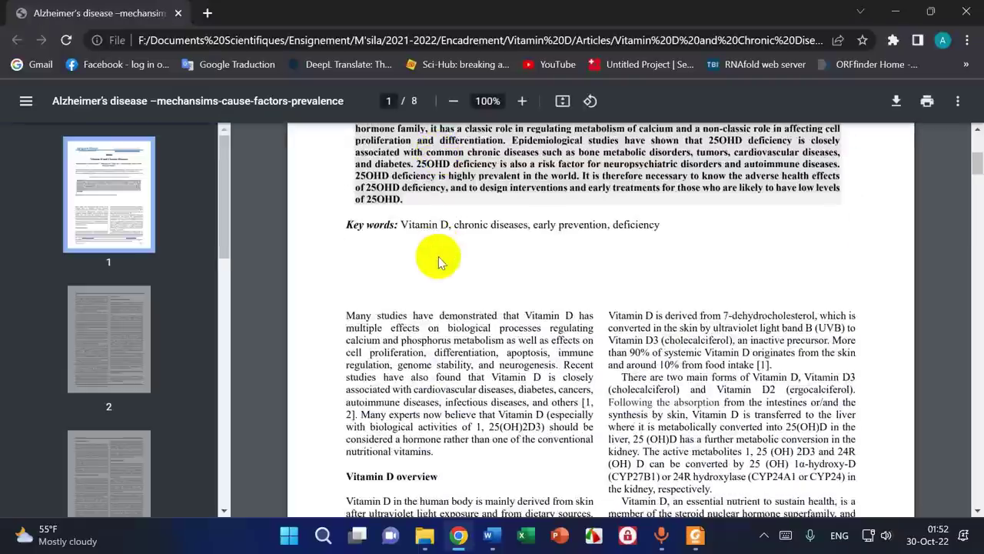
scroll(439, 261, "up", 4)
scroll(433, 276, "down", 2)
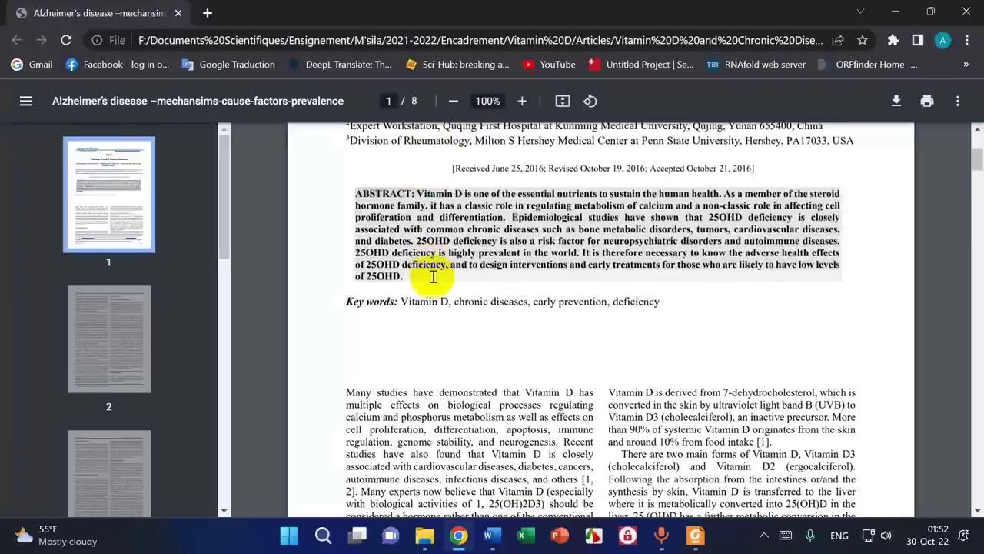
- Close the Chrome window and view the Open with choices for "Vitamin D and Chronic Diseases.pdf" without choosing any
left_click(965, 13)
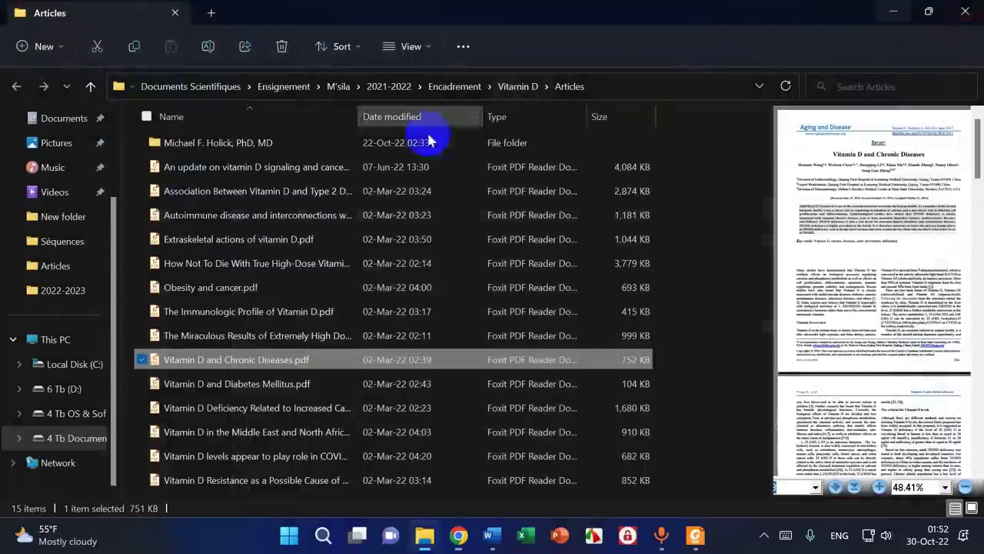
right_click(245, 361)
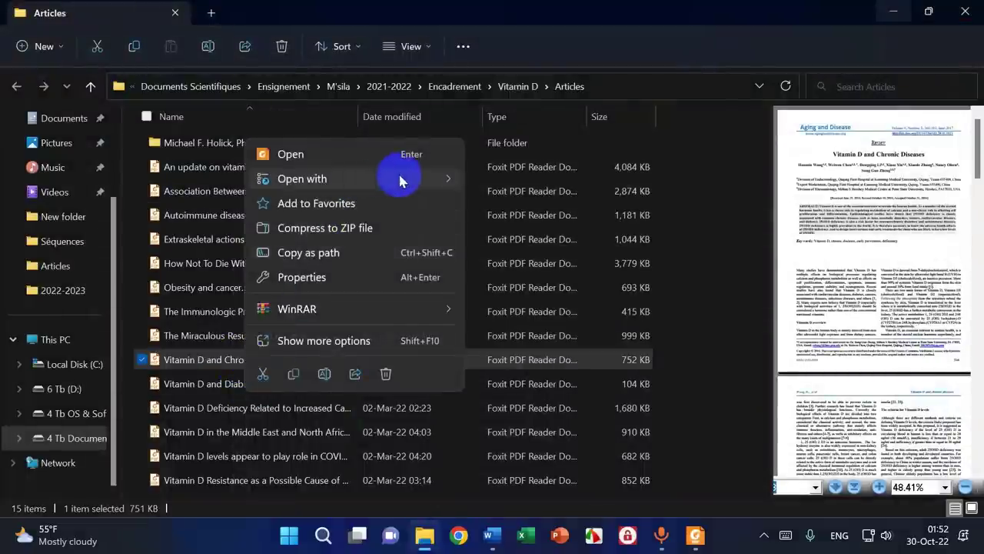
mouse_move(439, 180)
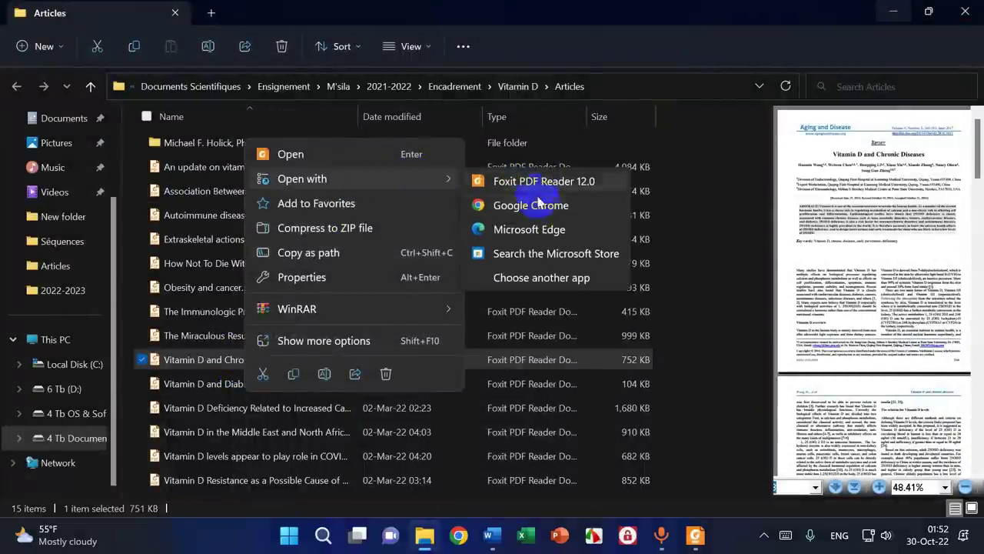
left_click(576, 25)
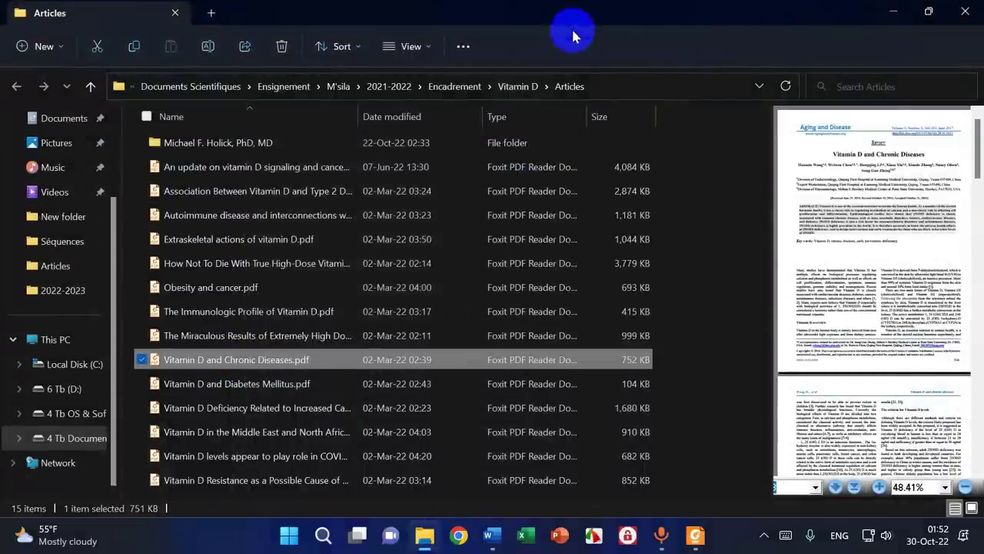
- Open "Vitamin D and Chronic Diseases.pdf" by dropping it from the Articles folder into a Chrome window placed beside it, and close Chrome
left_click(460, 537)
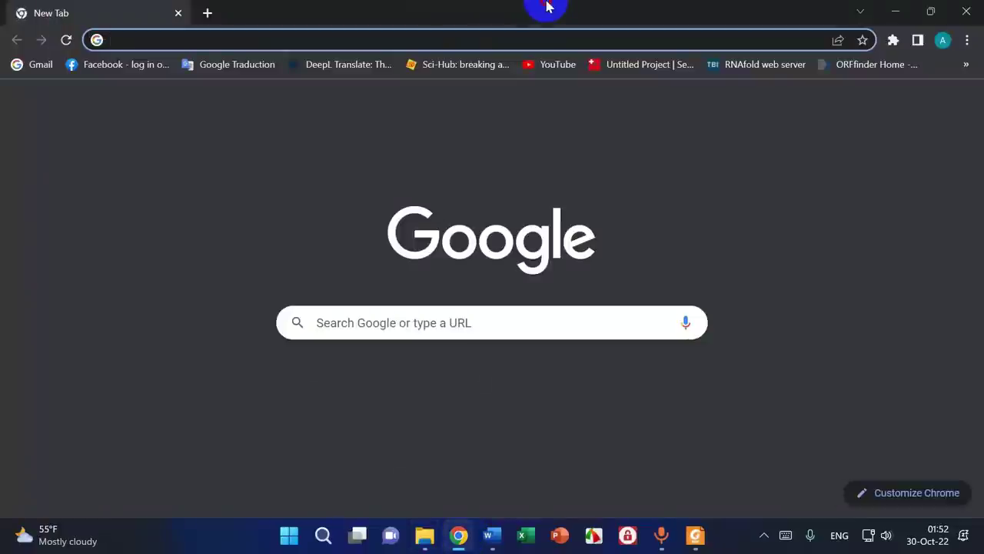
left_click_drag(547, 6, 982, 241)
left_click(192, 115)
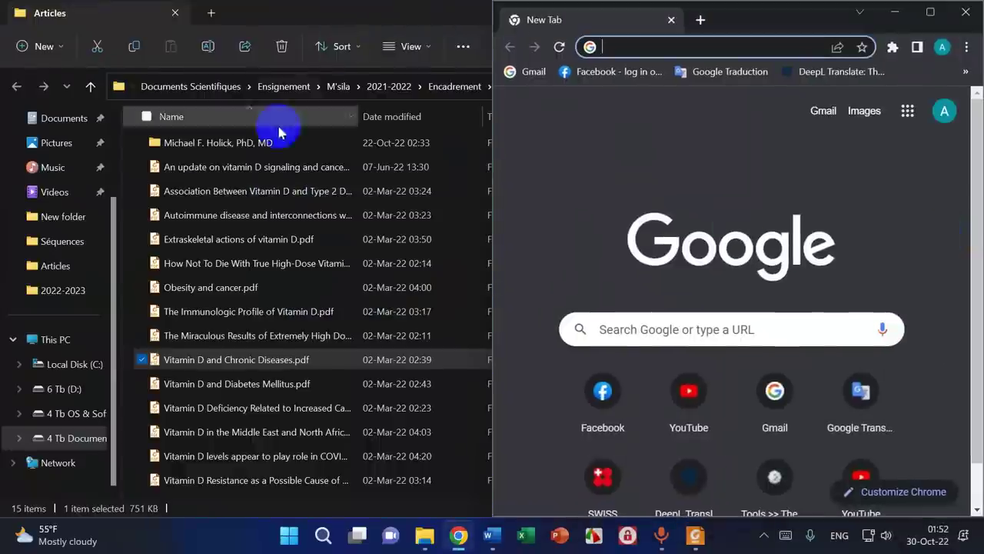
left_click_drag(240, 365, 632, 224)
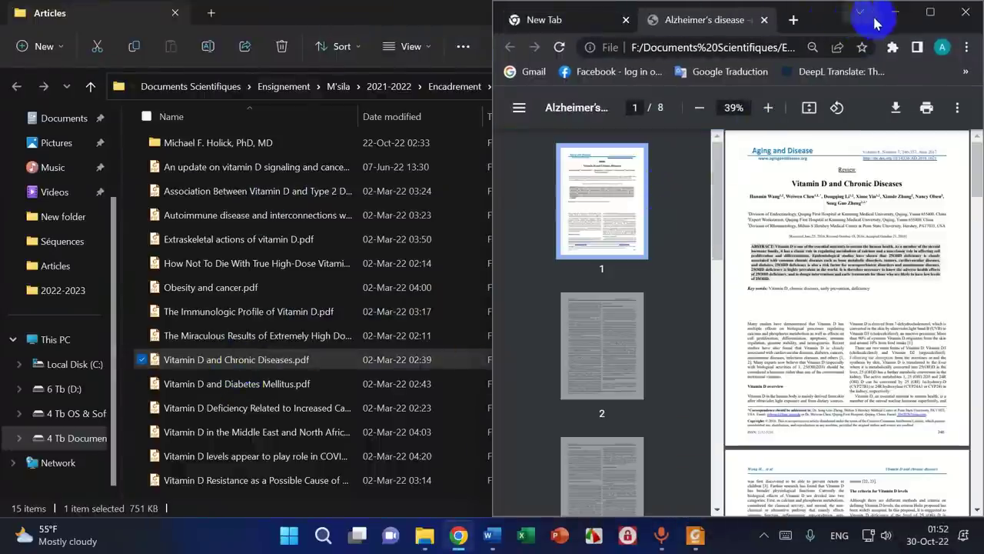
left_click(930, 12)
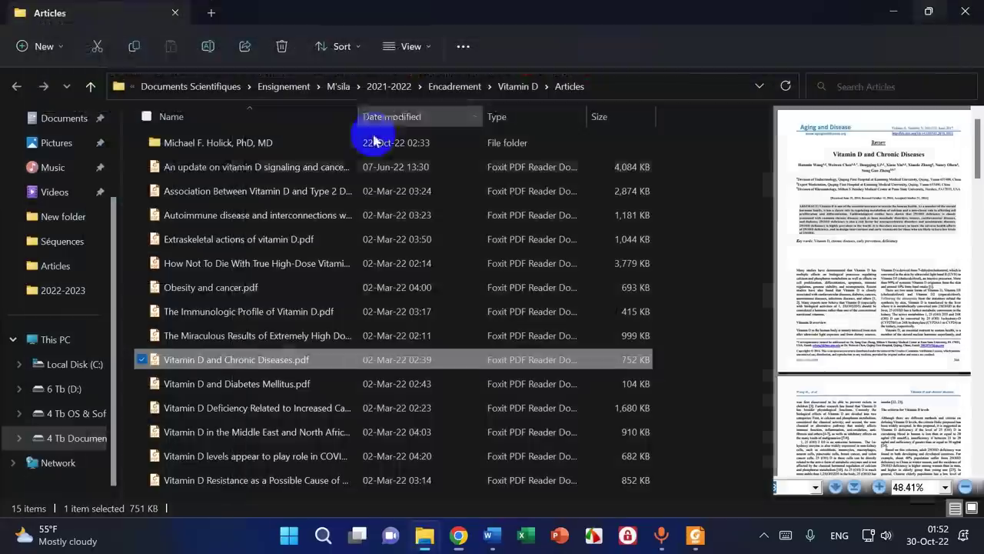
- Open "Vitamin D and Chronic Diseases.pdf" from the Articles folder with Google Chrome
right_click(228, 358)
mouse_move(444, 185)
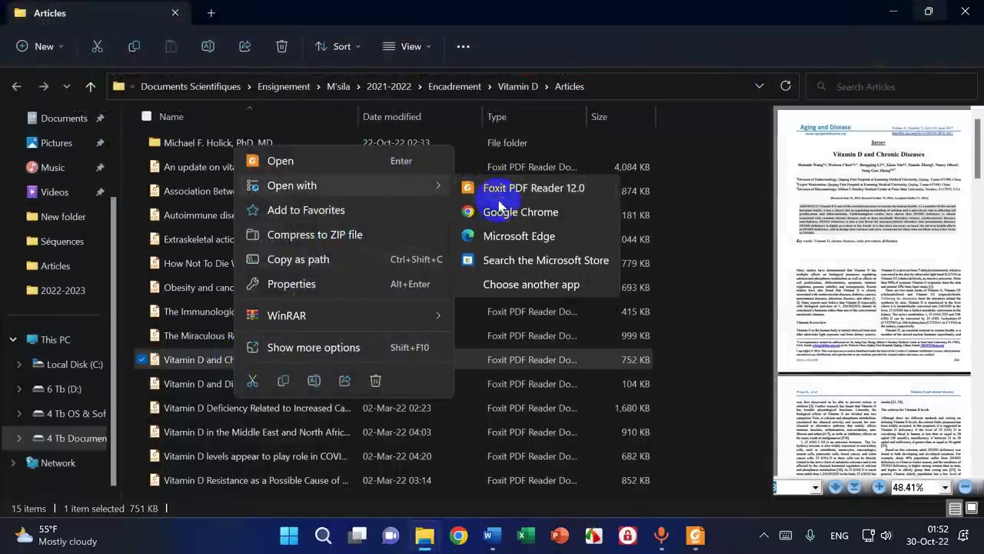
left_click(498, 211)
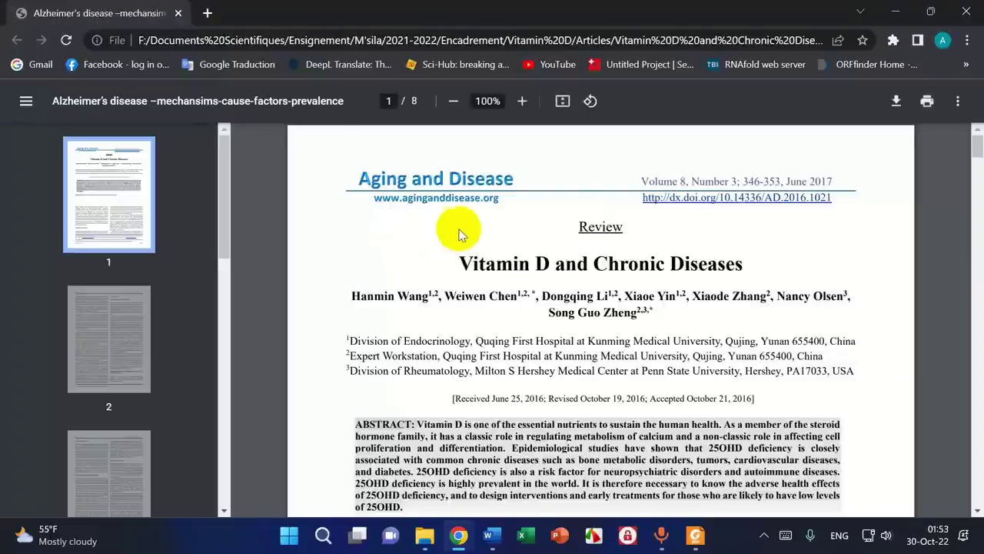
- Copy the abstract text on page 1 from "Vitamin D is one of" to "25OHD.", leaving out the "ABSTRACT:" label
scroll(442, 239, "down", 3)
scroll(458, 241, "up", 1)
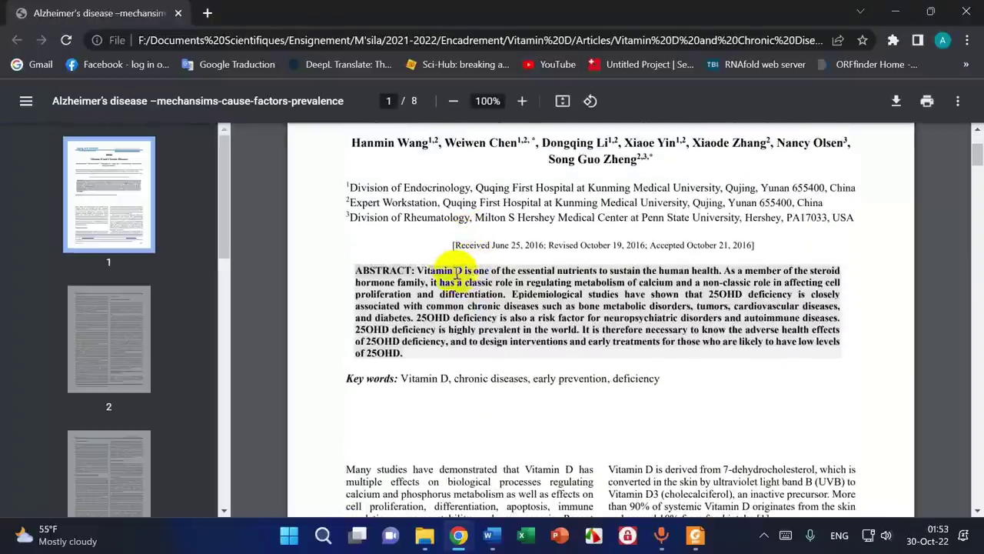
left_click_drag(418, 270, 405, 354)
right_click(434, 297)
left_click(451, 310)
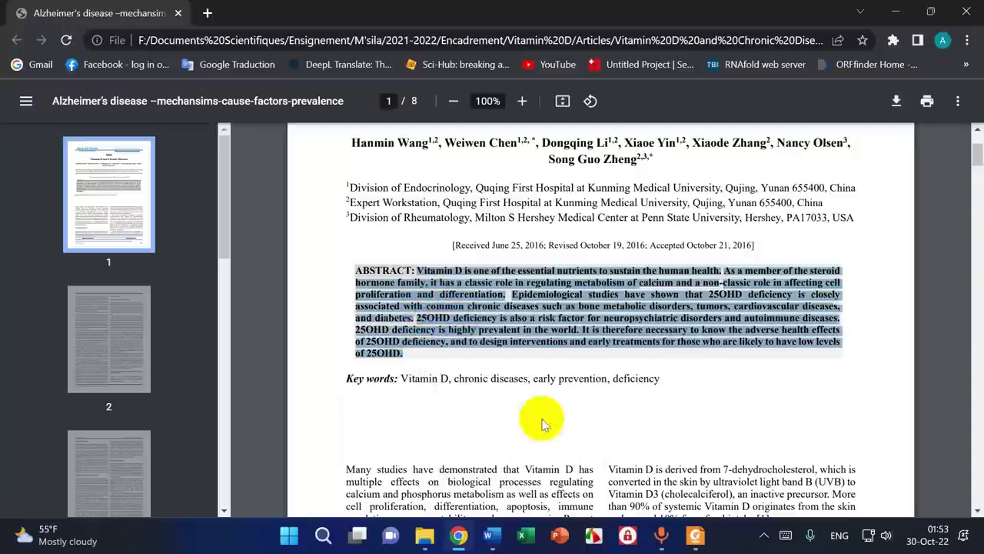
- Switch to Word, paste the copied abstract into the empty paragraph below "Définition", and check its style
left_click(492, 535)
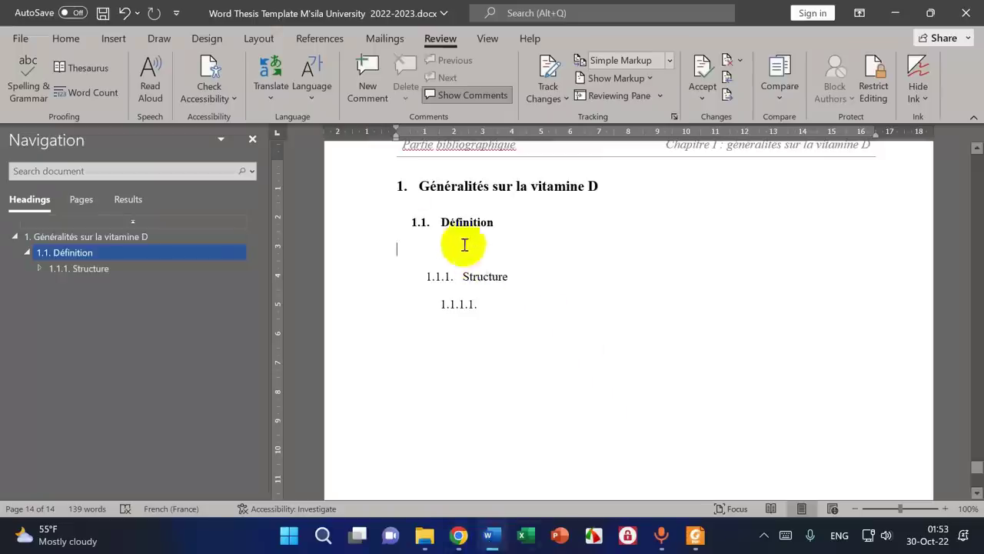
left_click(66, 39)
left_click(22, 69)
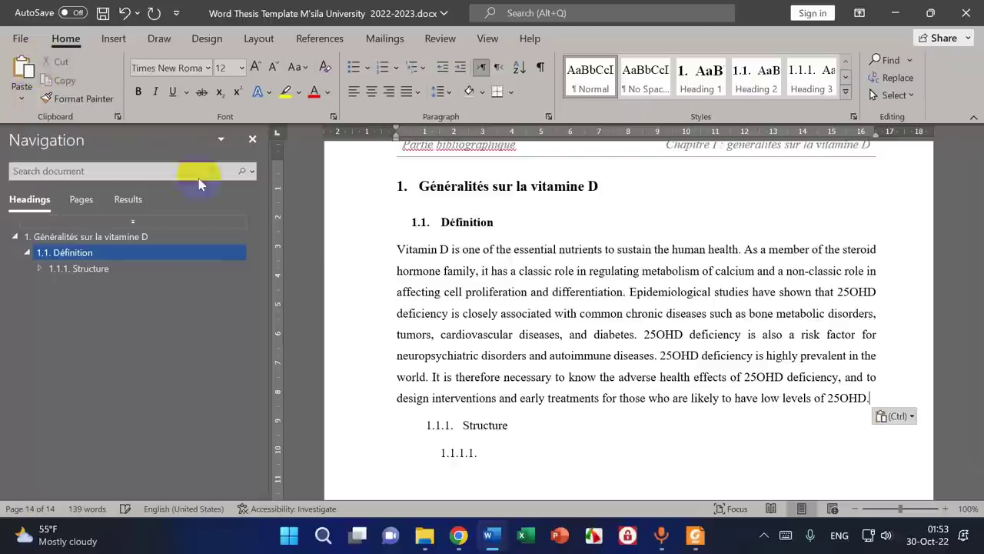
left_click(398, 250)
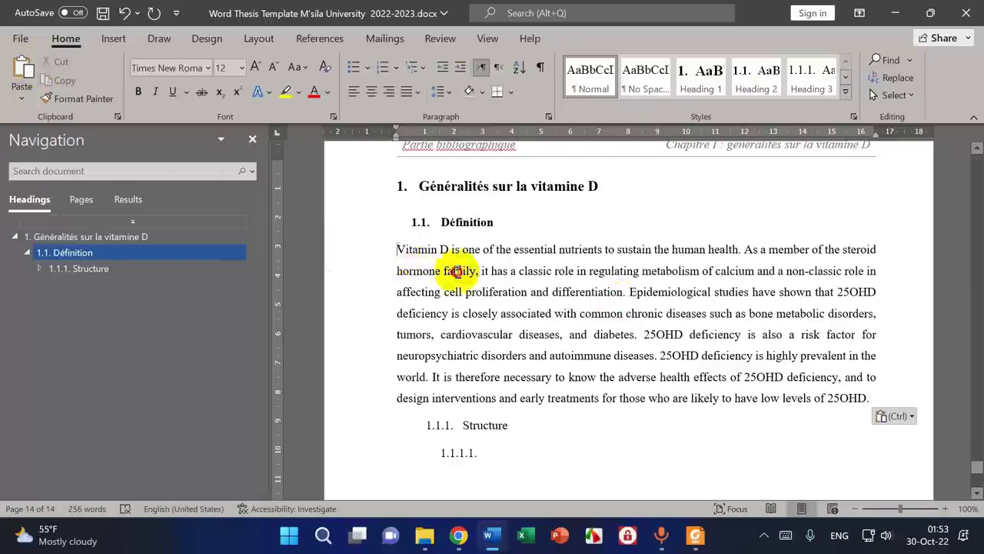
triple_click(455, 272)
left_click_drag(870, 397, 870, 398)
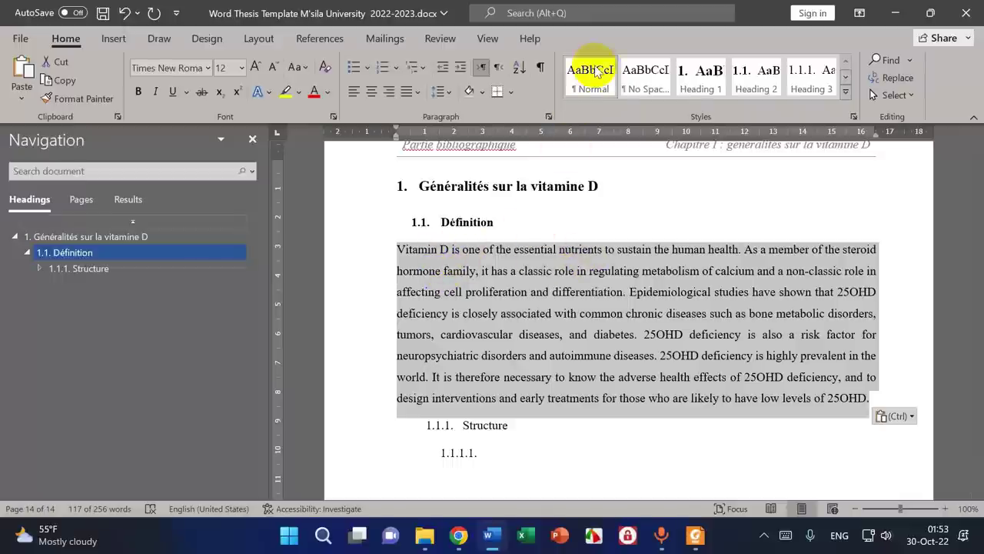
left_click(520, 287)
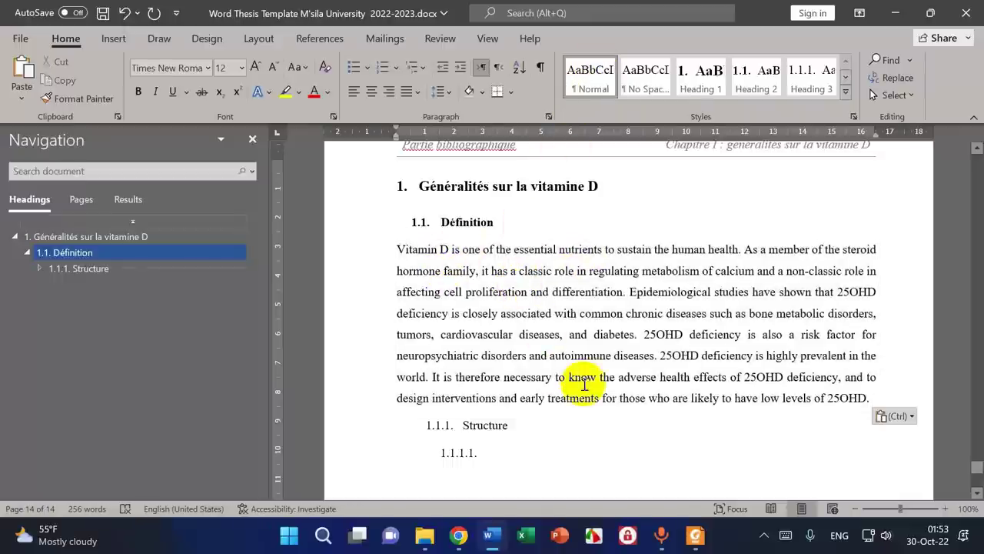
- Compare the article's first page in Foxit PDF Reader and Chrome, minimize Chrome and stay in Foxit PDF Reader
left_click(693, 542)
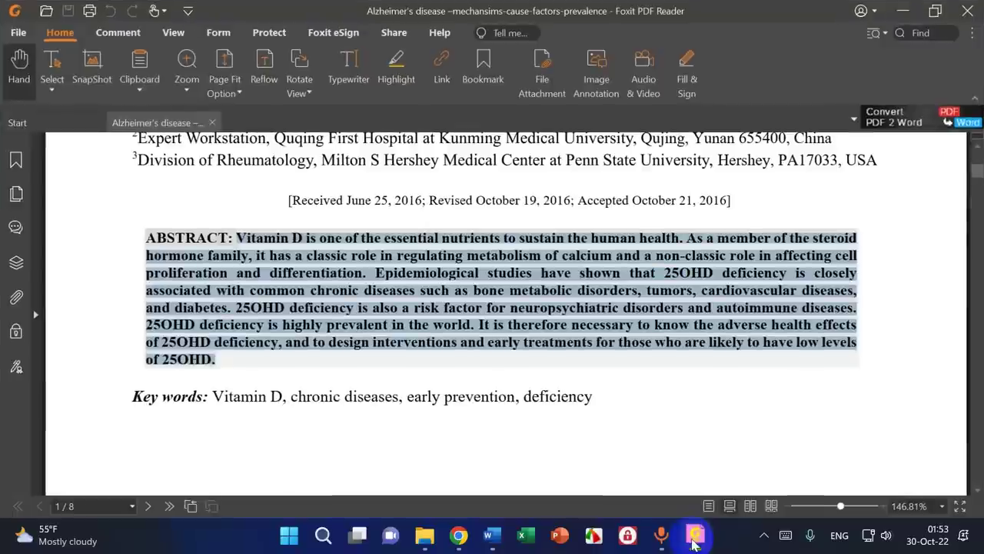
left_click(459, 538)
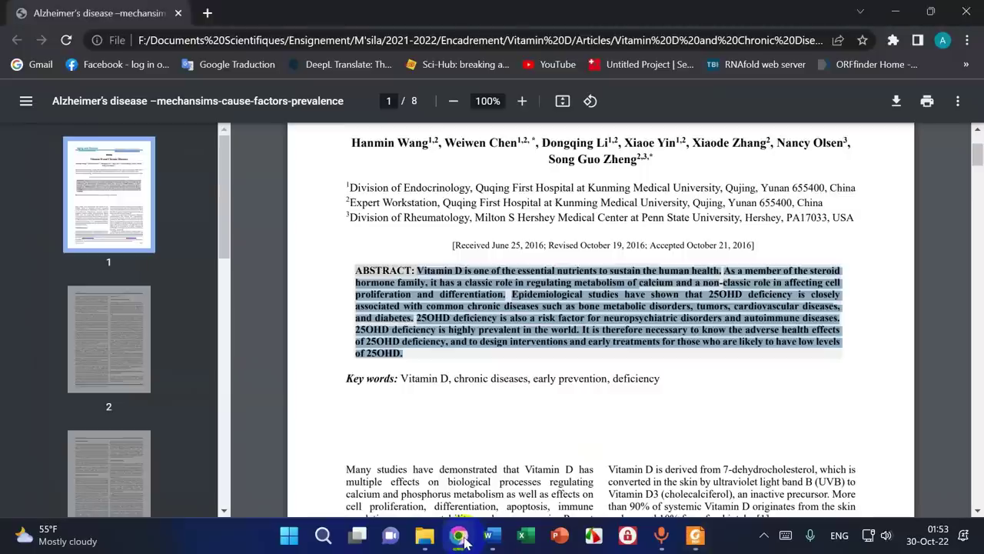
left_click(459, 538)
left_click(694, 539)
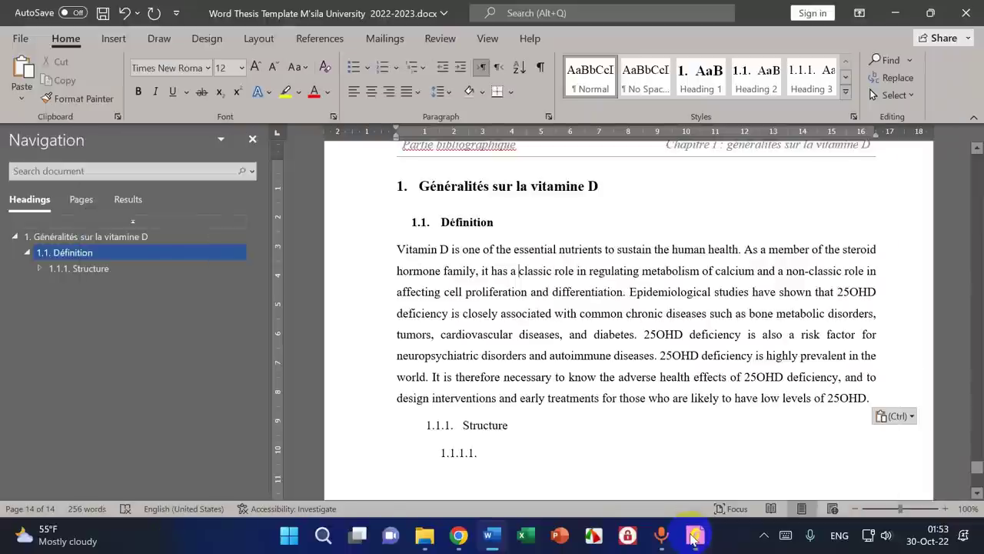
left_click(694, 538)
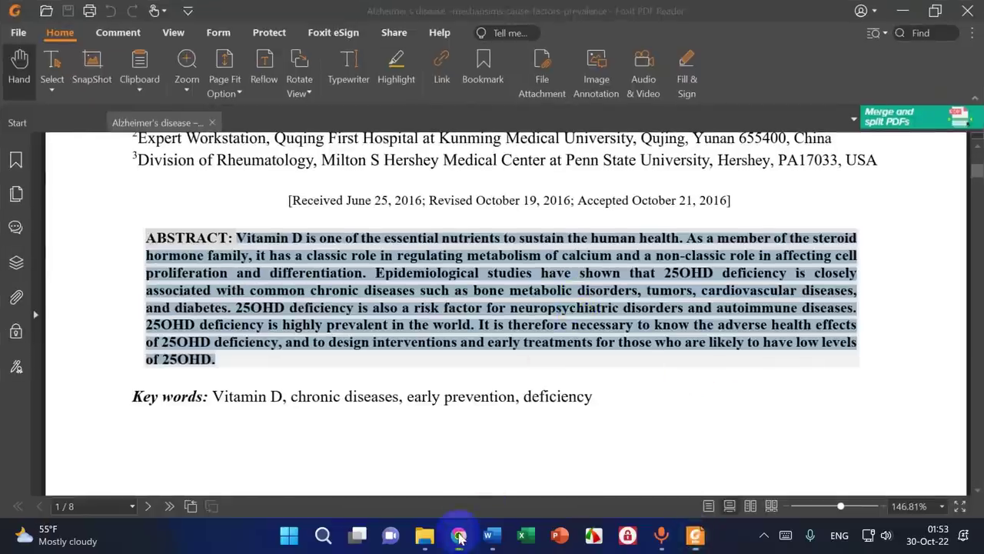
left_click(459, 538)
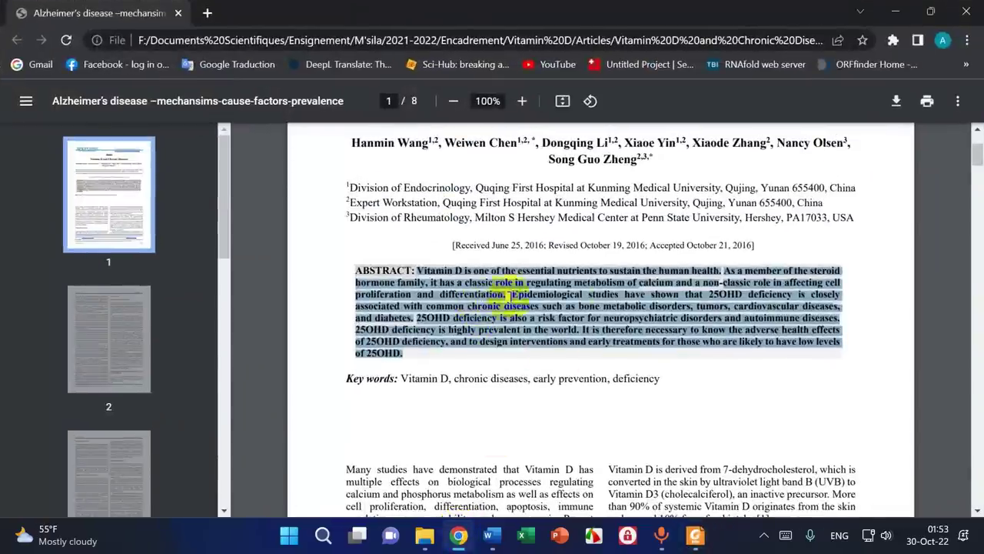
scroll(708, 237, "down", 6)
scroll(642, 248, "up", 3)
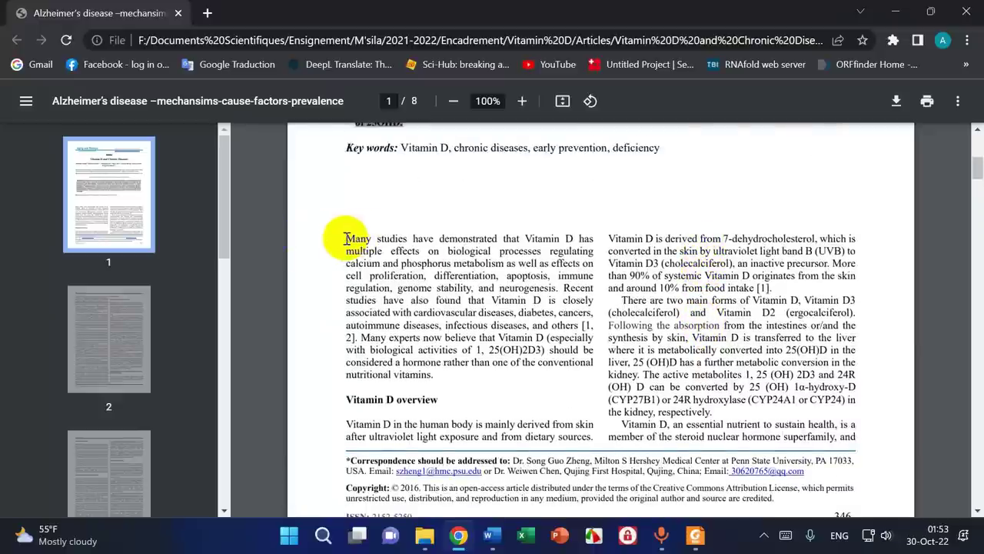
left_click(896, 12)
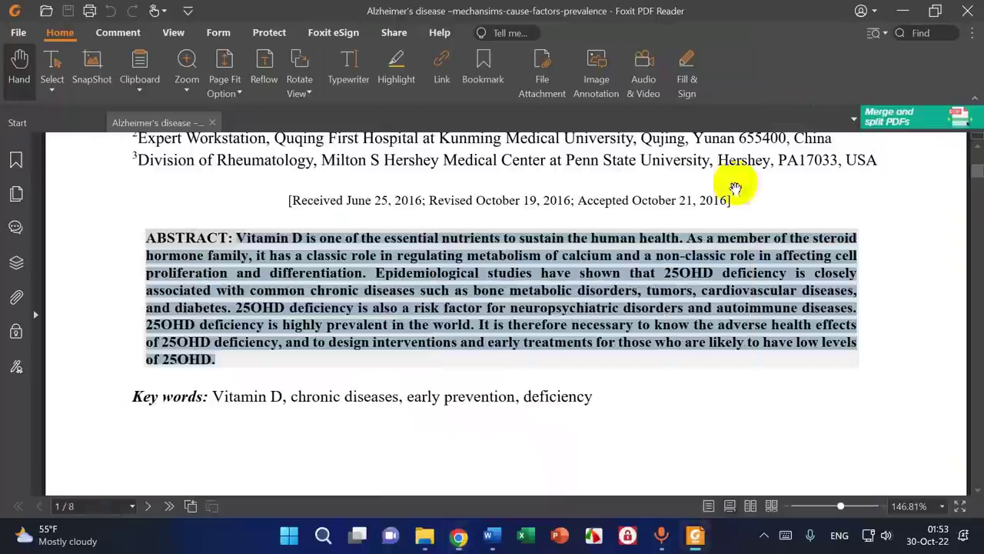
left_click(696, 536)
left_click(697, 538)
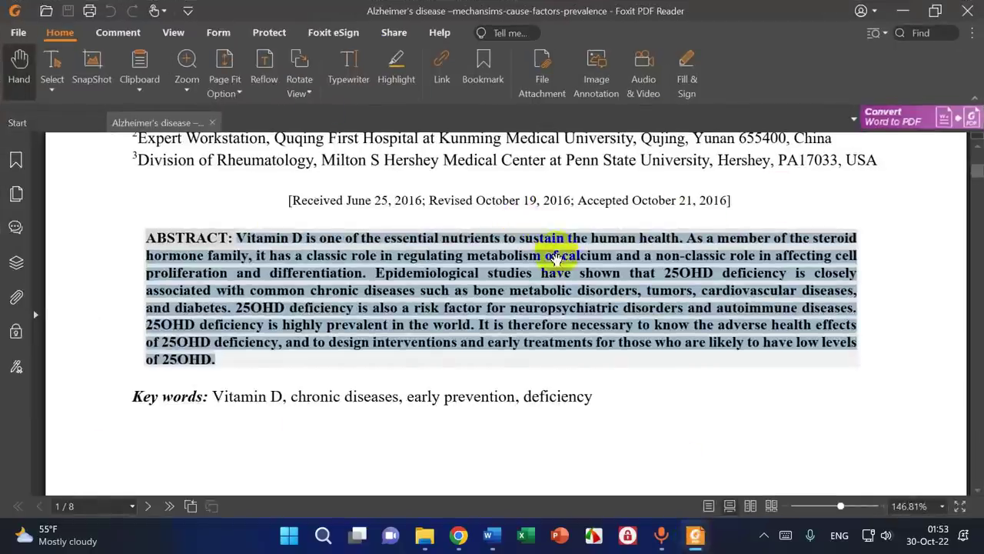
- Copy the introductory paragraph on page 1 from "Many studies have demonstrated" to "nutritional vitamins."
scroll(557, 259, "down", 5)
scroll(142, 185, "up", 1)
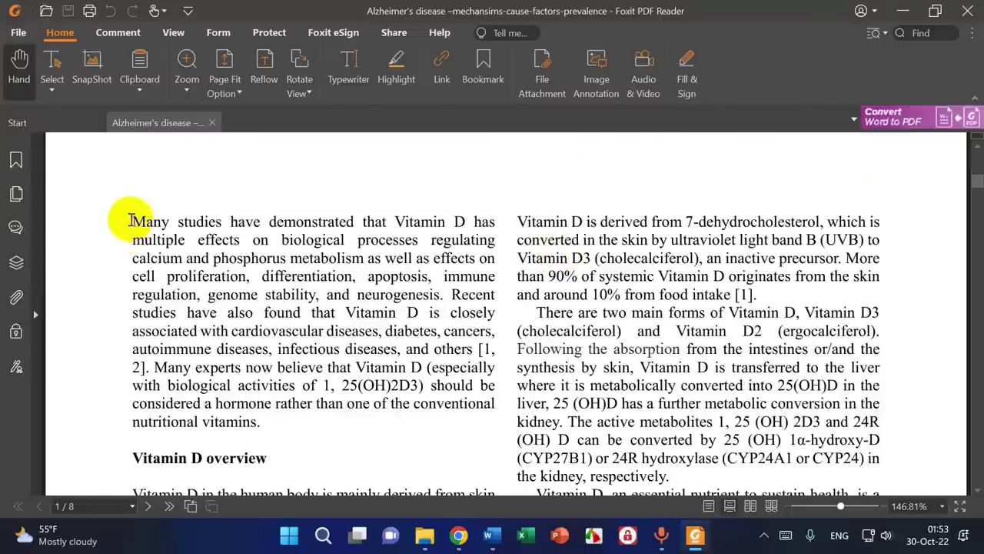
left_click_drag(130, 222, 262, 423)
key("super+c")
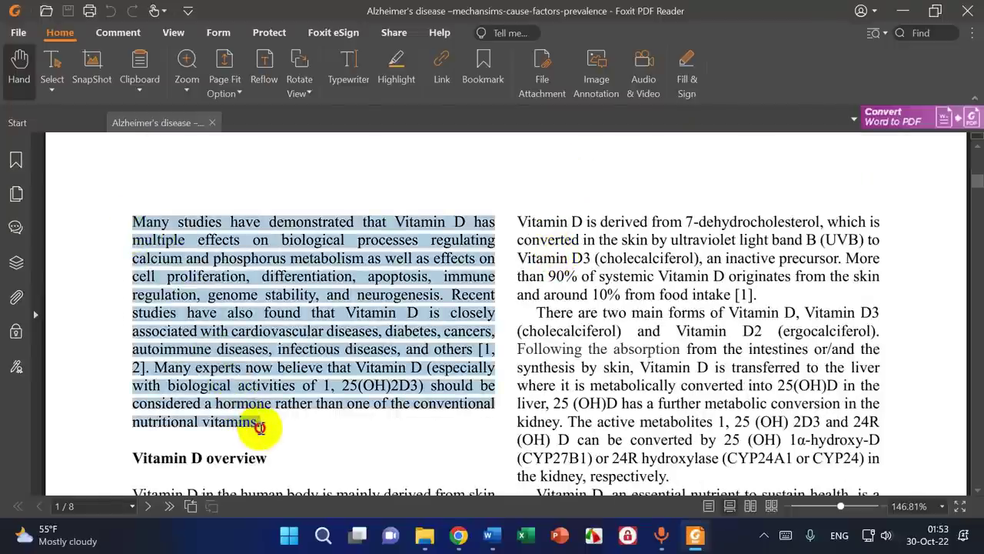
right_click(243, 329)
key("Escape")
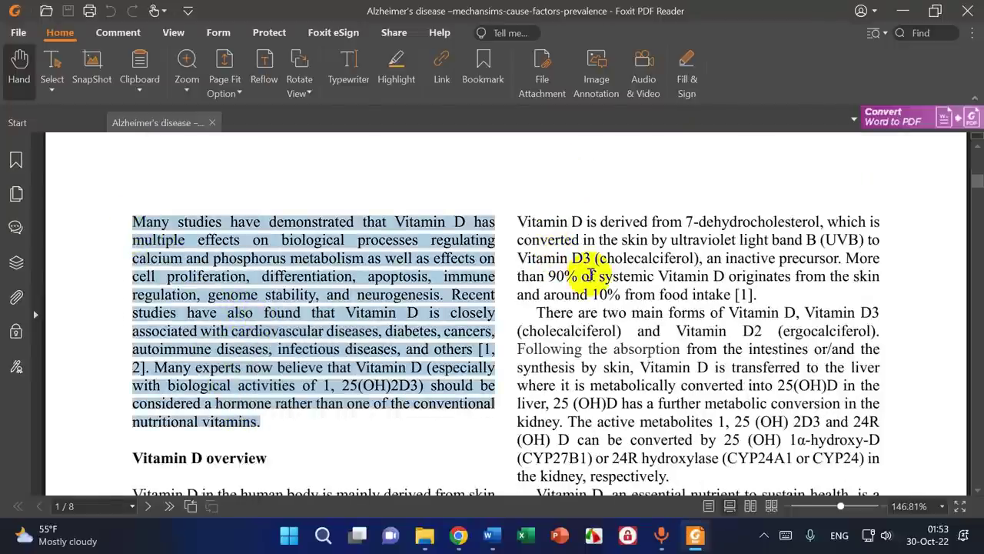
- Switch to Word and replace the abstract below "Définition" with the paragraph copied from the PDF
left_click(492, 536)
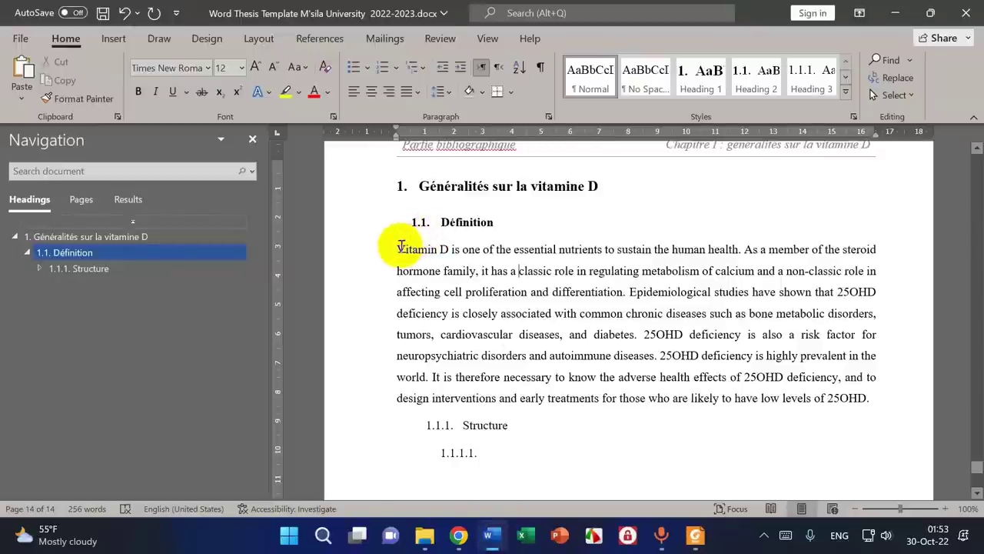
left_click_drag(398, 249, 875, 398)
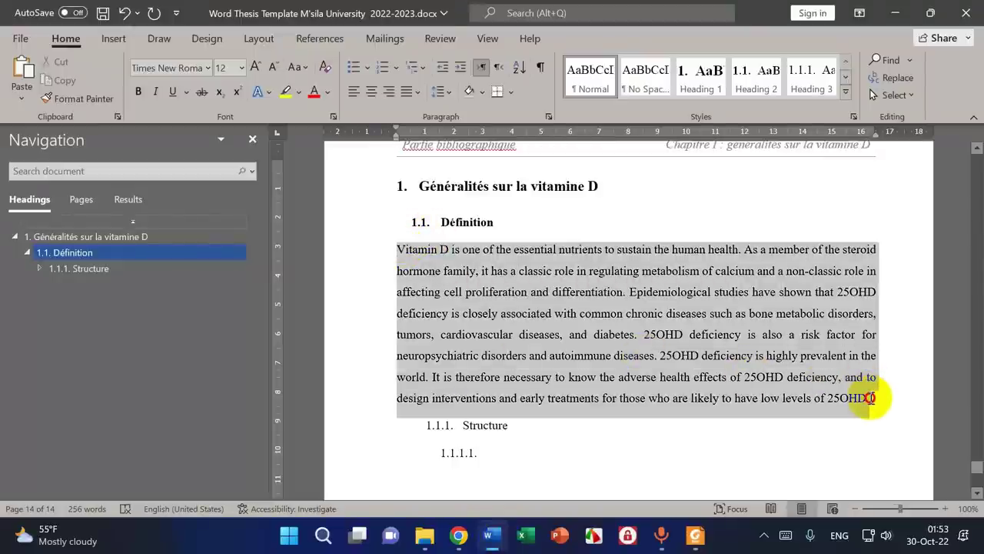
key("Delete")
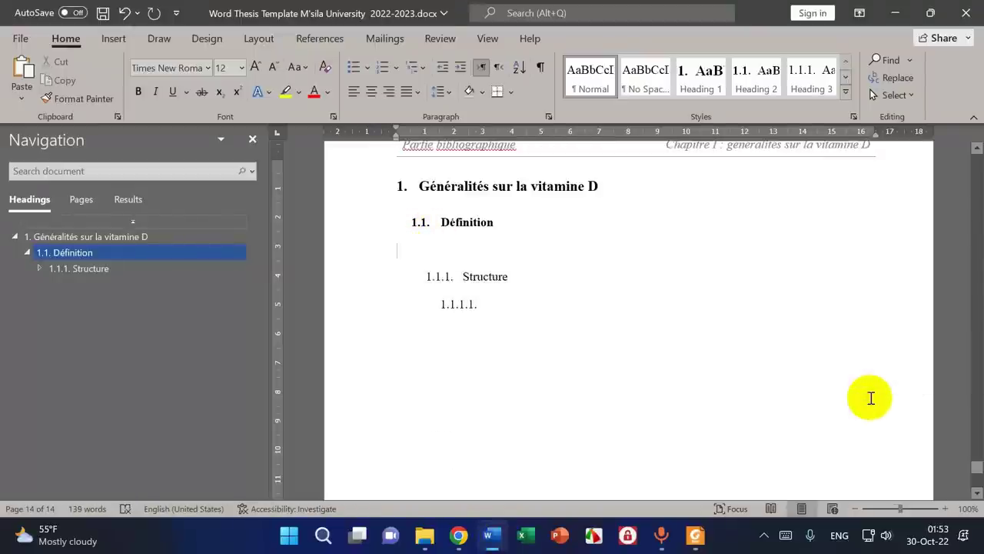
left_click(11, 99)
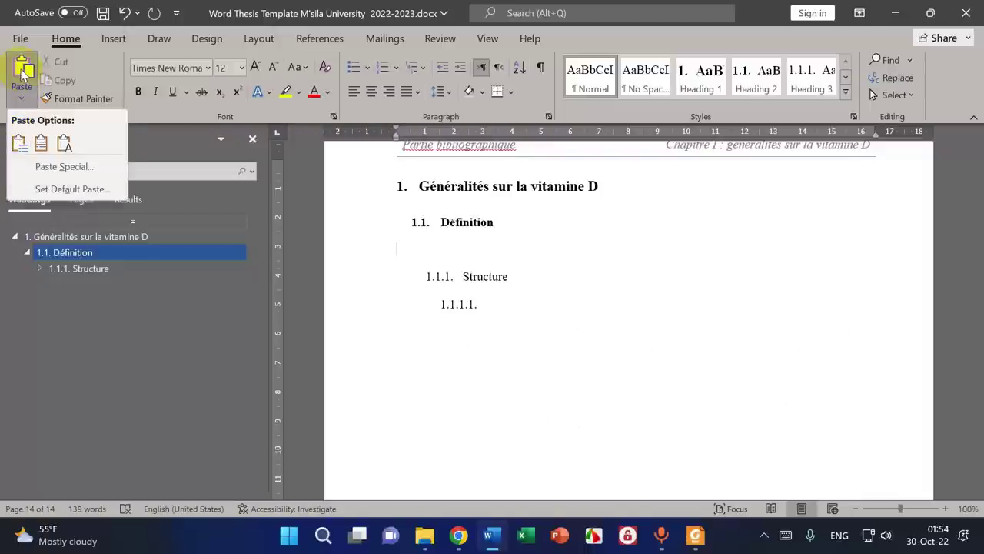
left_click(21, 73)
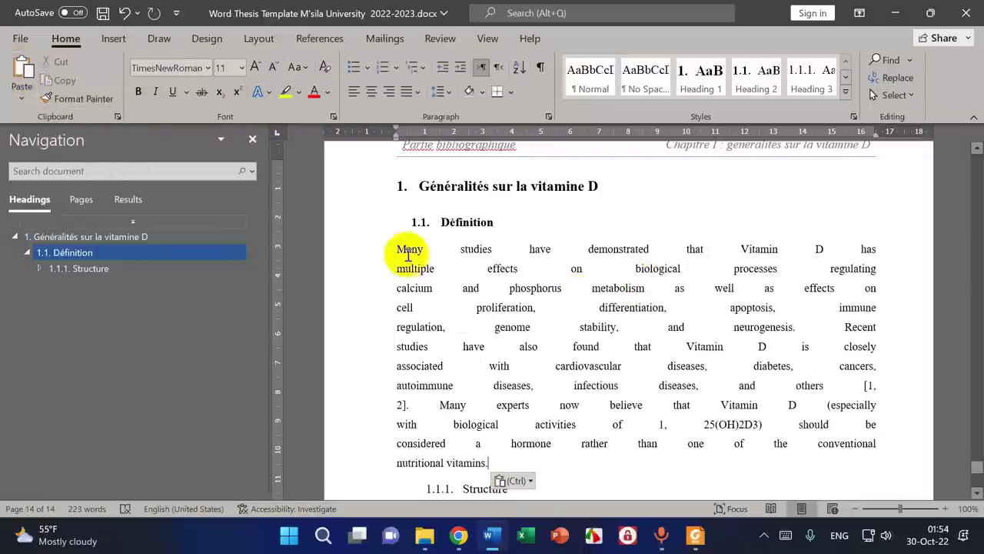
- Delete the whole pasted "Many studies" paragraph between the "Définition" and "Structure" headings
left_click_drag(397, 249, 492, 461)
key("super+c")
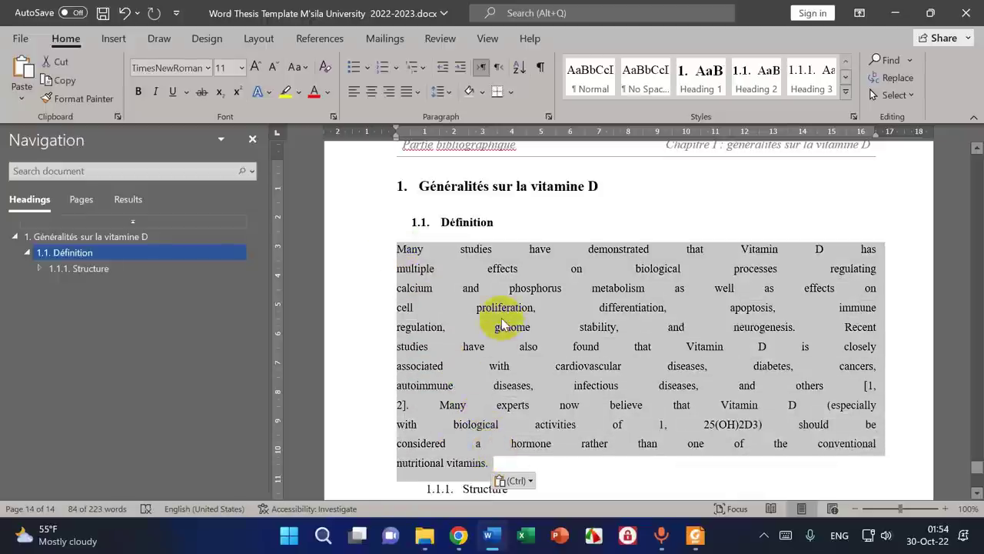
key("Delete")
left_click(521, 213)
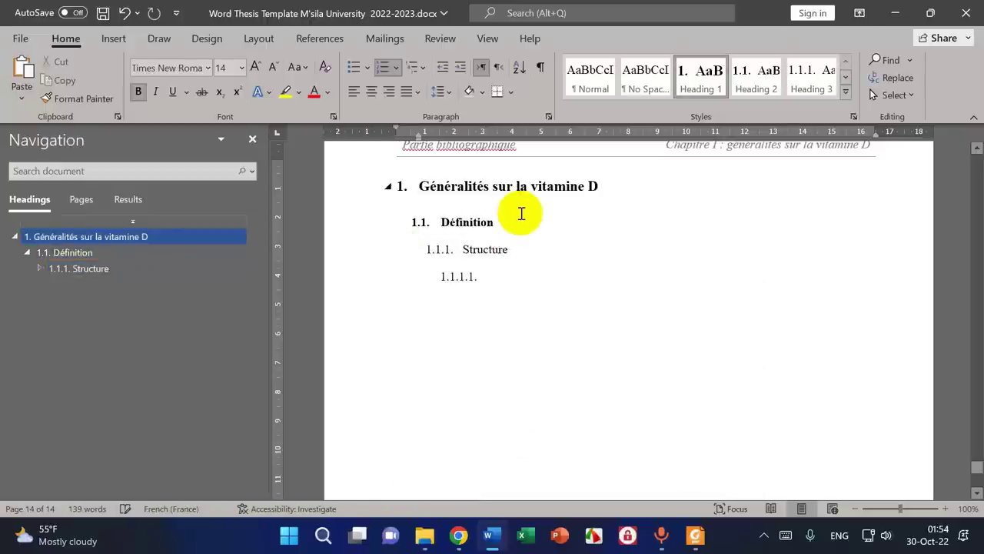
- Add a new line below the "Définition" heading and paste the copied "Many studies" paragraph as text only
left_click(523, 221)
key("Return")
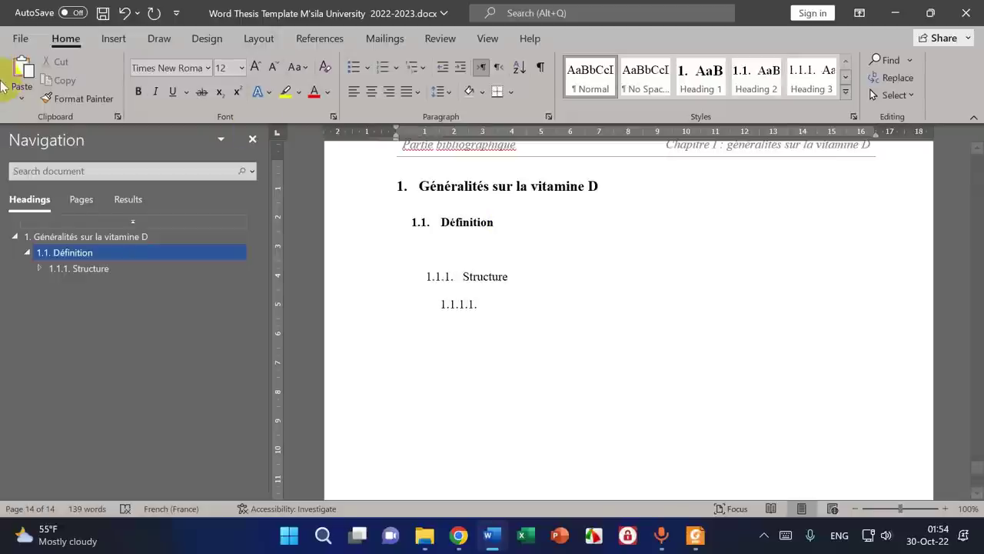
left_click(21, 96)
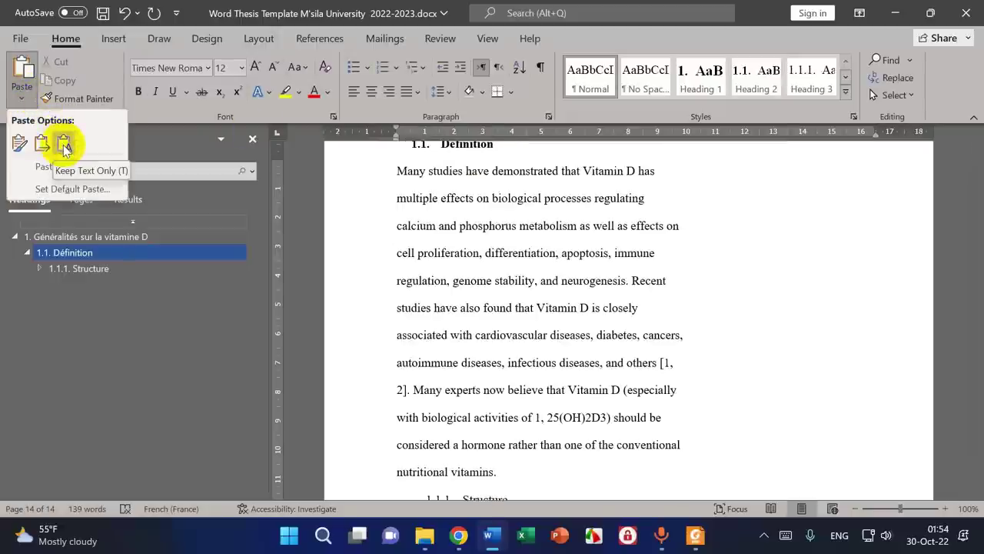
left_click(65, 146)
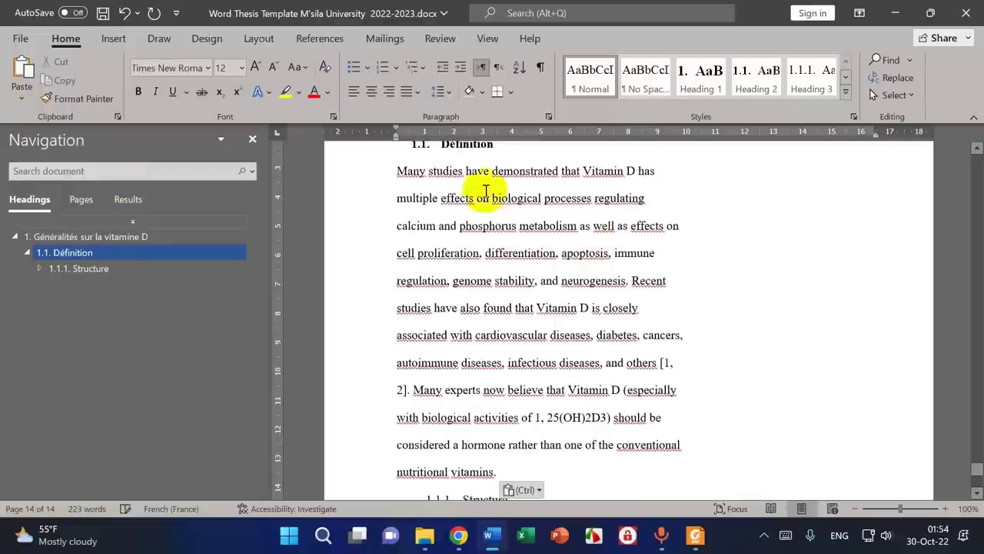
- Compare the pasted paragraph with the original in Foxit PDF Reader and delete it from below "Définition" in Word
left_click_drag(399, 176, 498, 471)
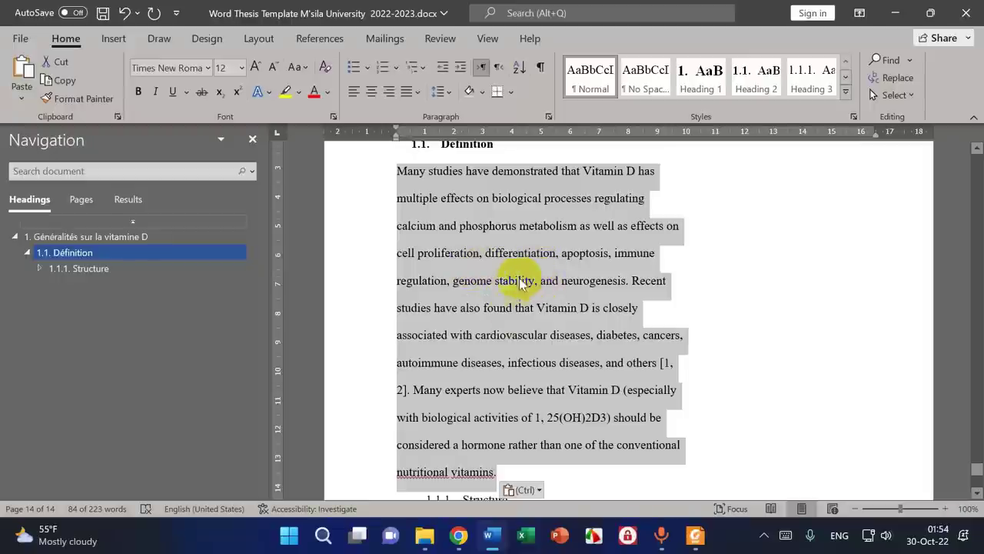
left_click(694, 534)
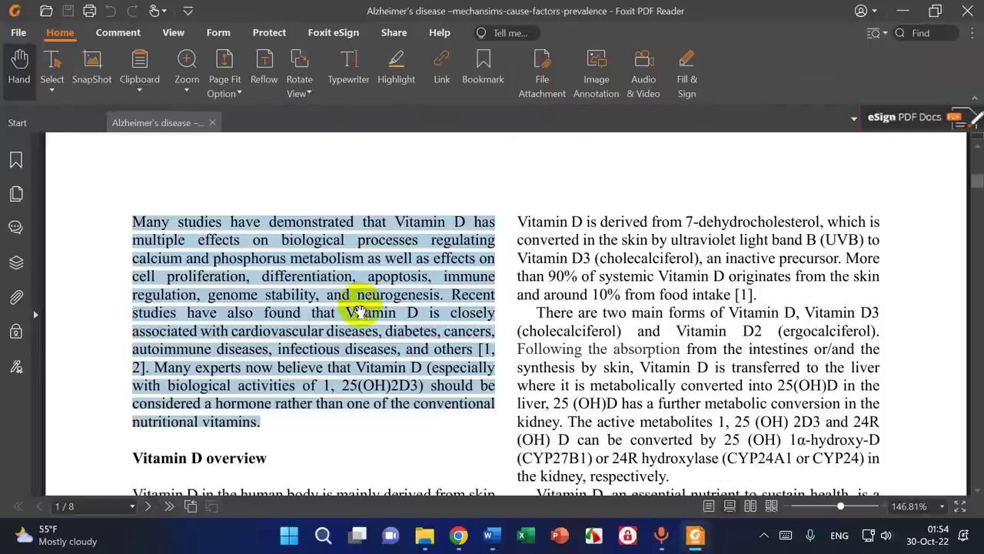
left_click(903, 11)
key("Delete")
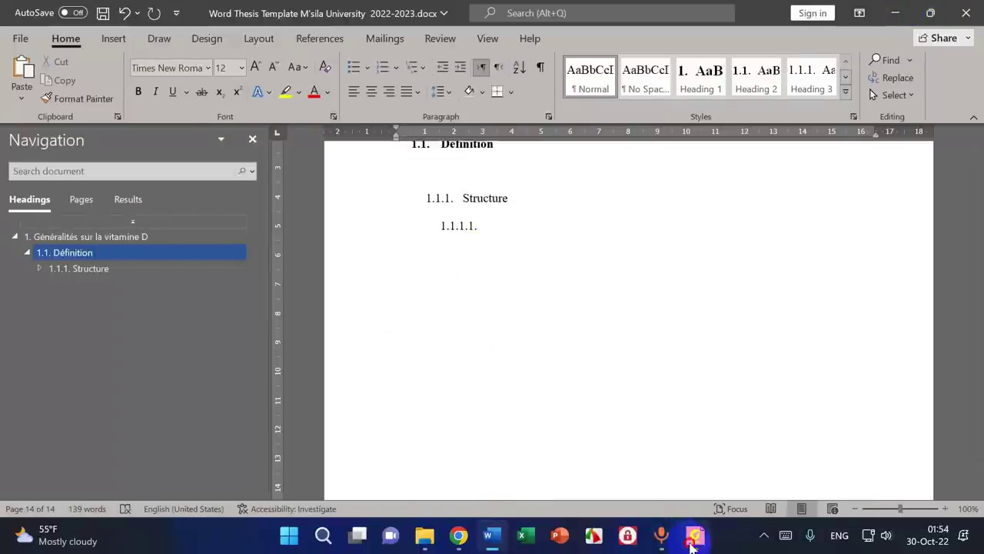
left_click(692, 543)
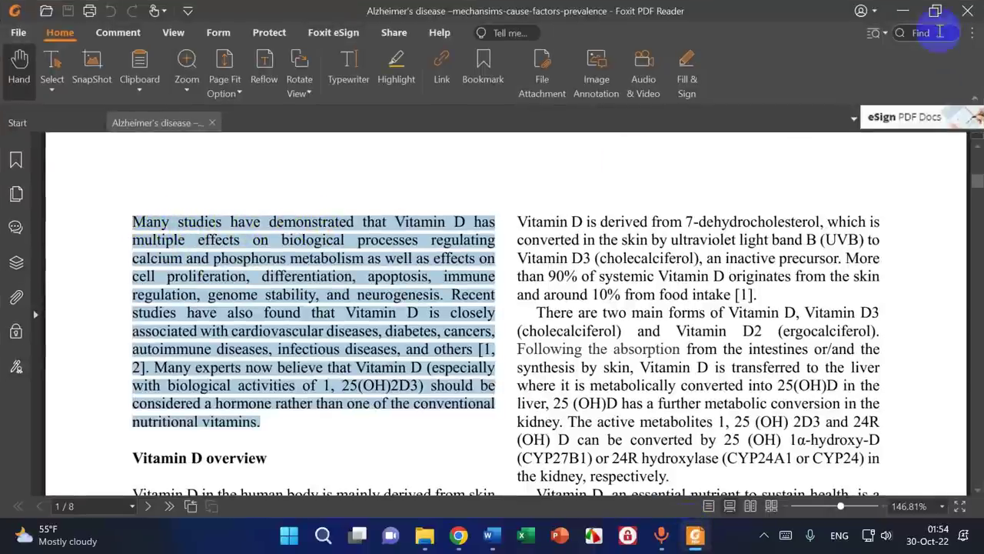
left_click(903, 12)
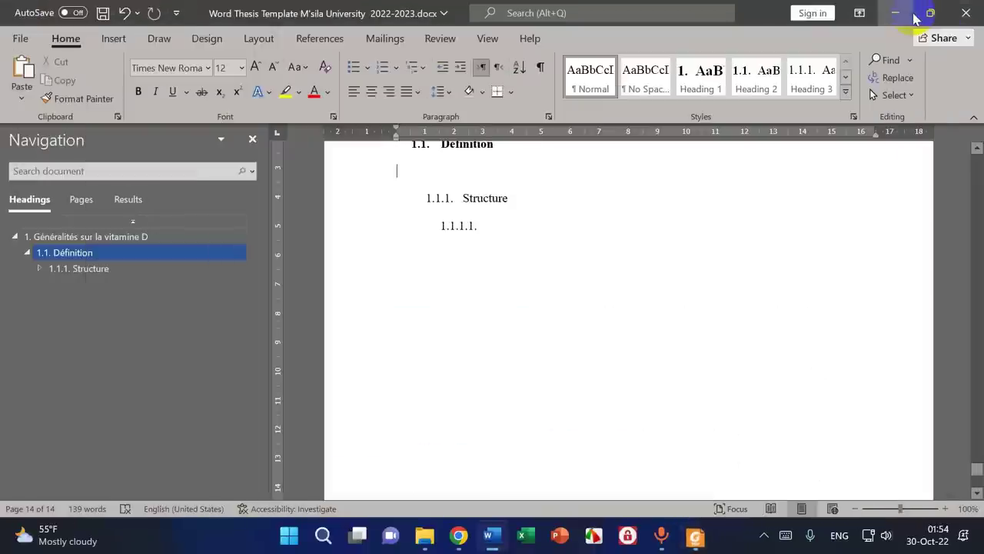
- Switch to Chrome and copy the page 1 paragraph from "Many studies have demonstrated" to "nutritional vitamins."
left_click(458, 535)
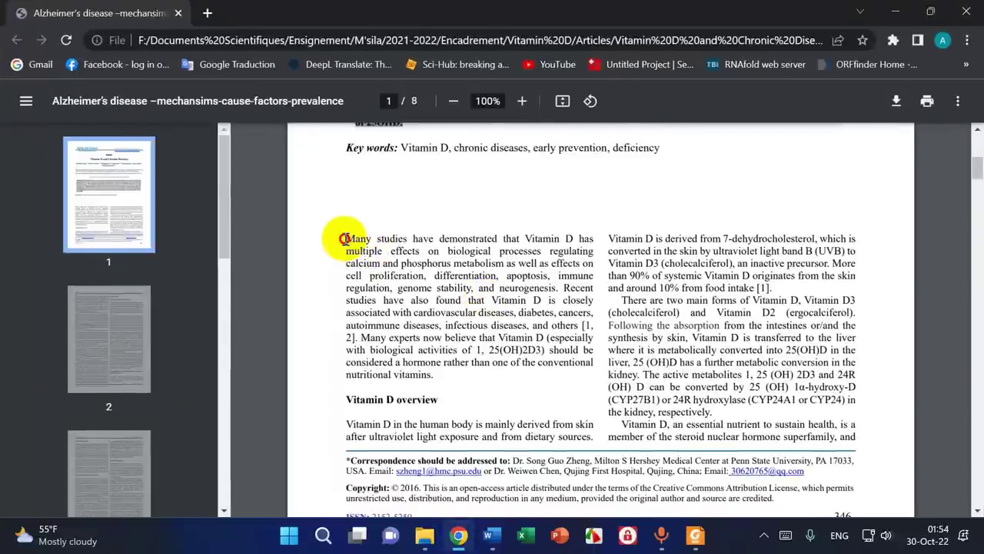
left_click_drag(343, 238, 433, 377)
key("super+c")
right_click(412, 303)
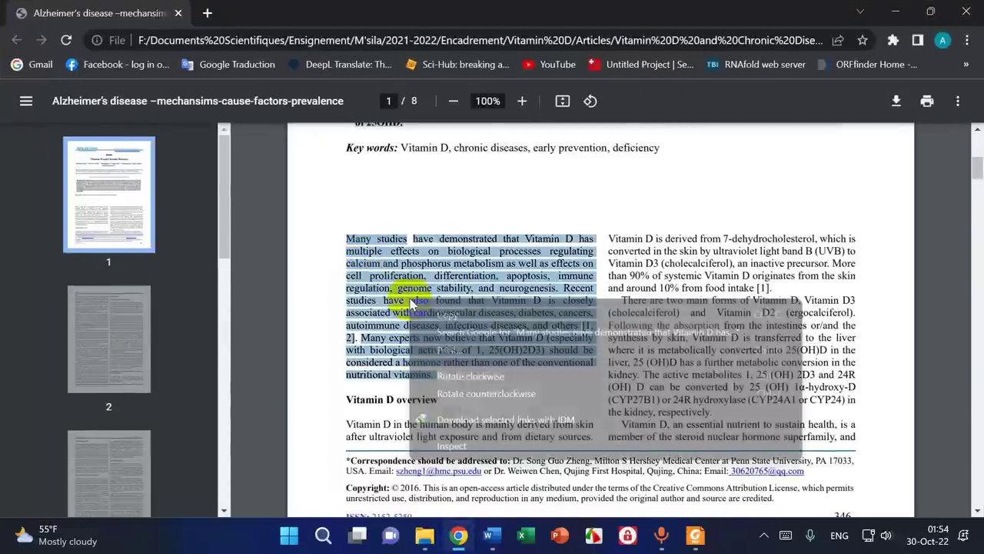
left_click(419, 313)
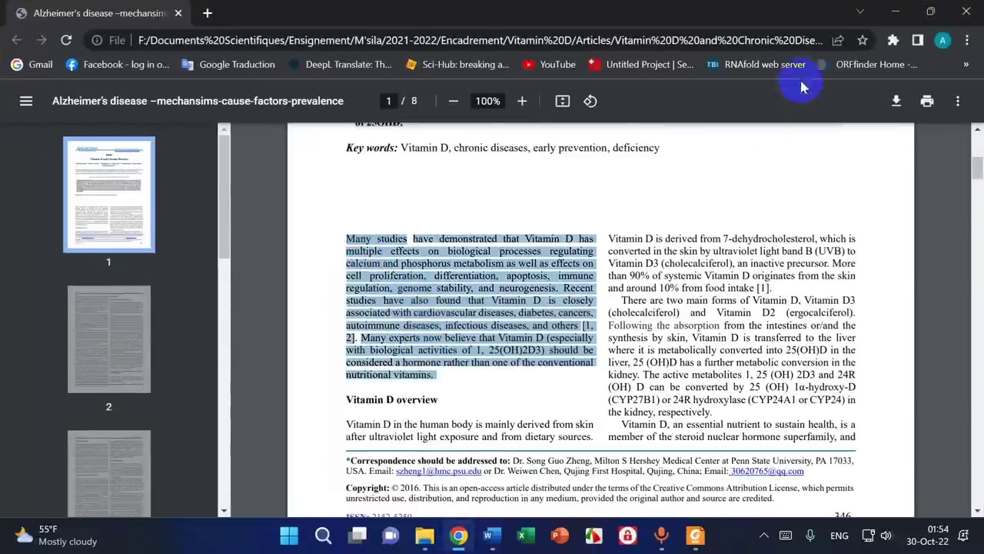
- Return to Word and paste the paragraph copied from Chrome on the empty line below "Définition"
left_click(890, 13)
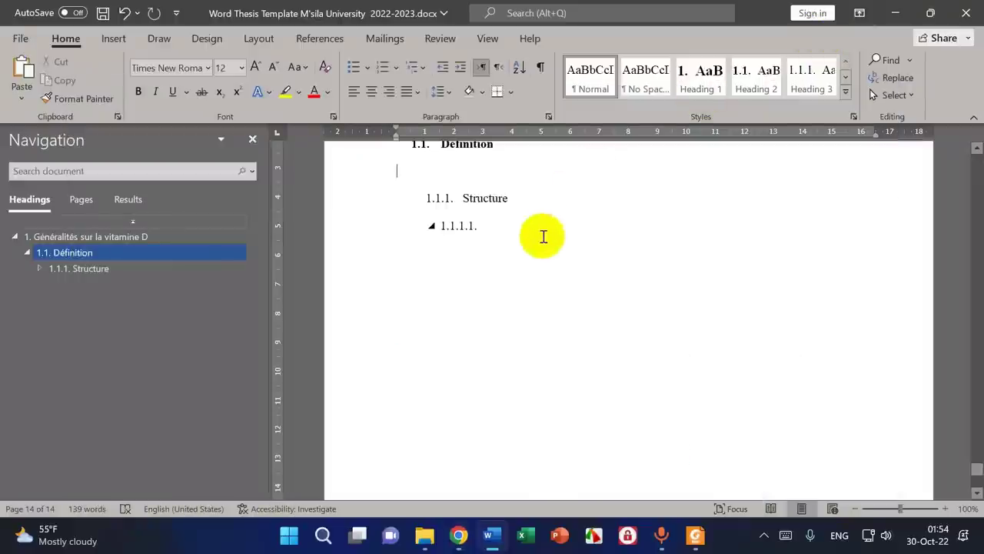
left_click(23, 68)
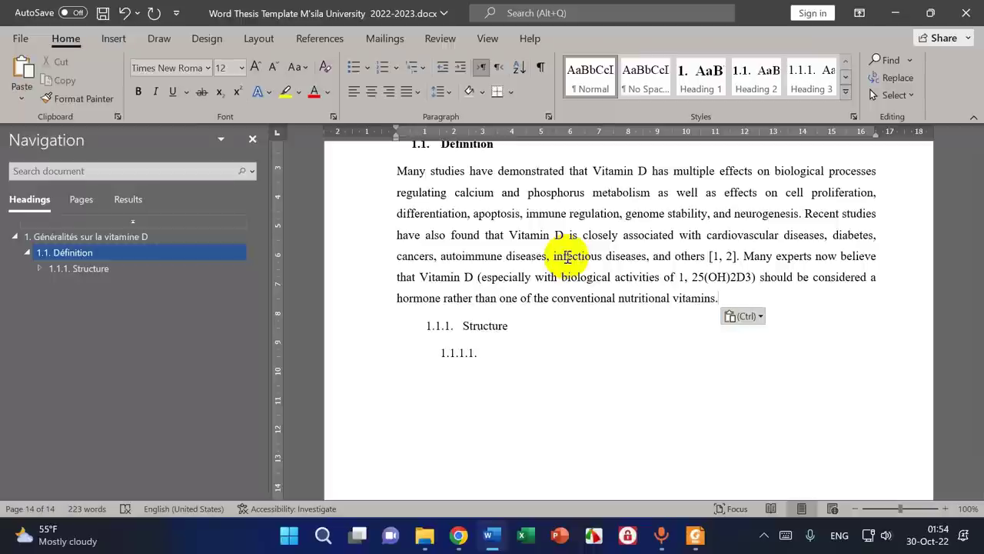
scroll(622, 407, "up", 2)
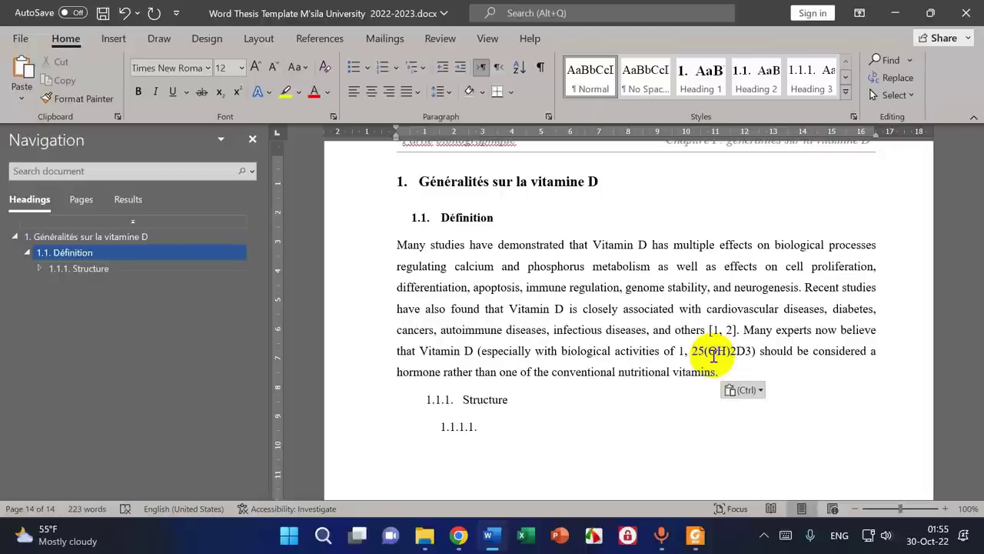
- Close the article in both Chrome and Foxit PDF Reader
left_click(458, 534)
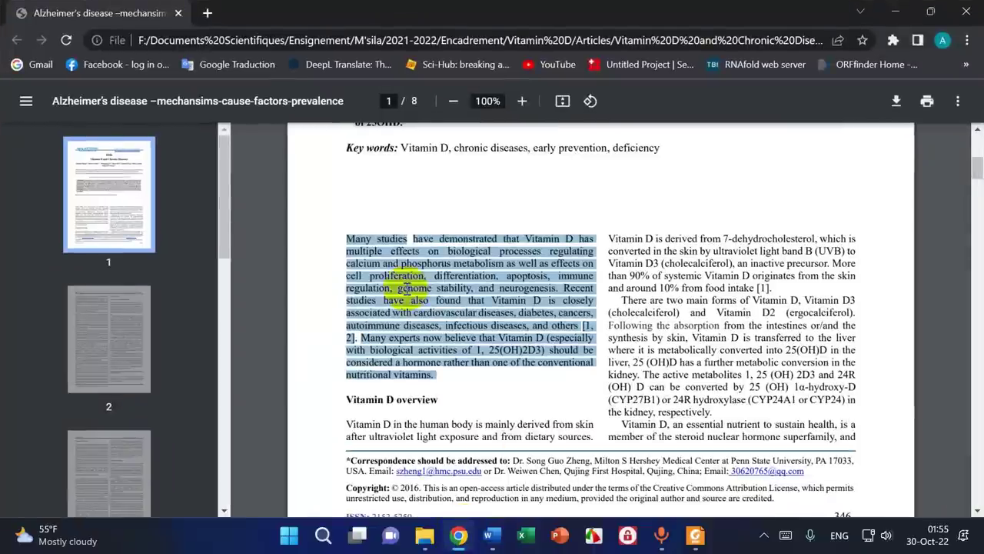
left_click(965, 12)
left_click(701, 536)
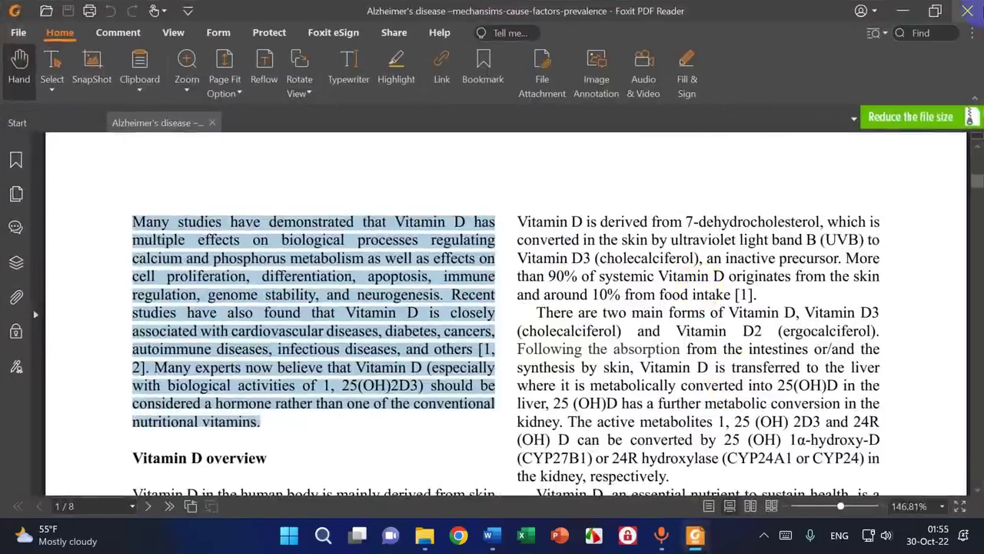
left_click(966, 12)
- Switch to File Explorer and open "Vitamin D and Chronic Diseases.pdf" from the Articles folder with Microsoft Edge
left_click(442, 534)
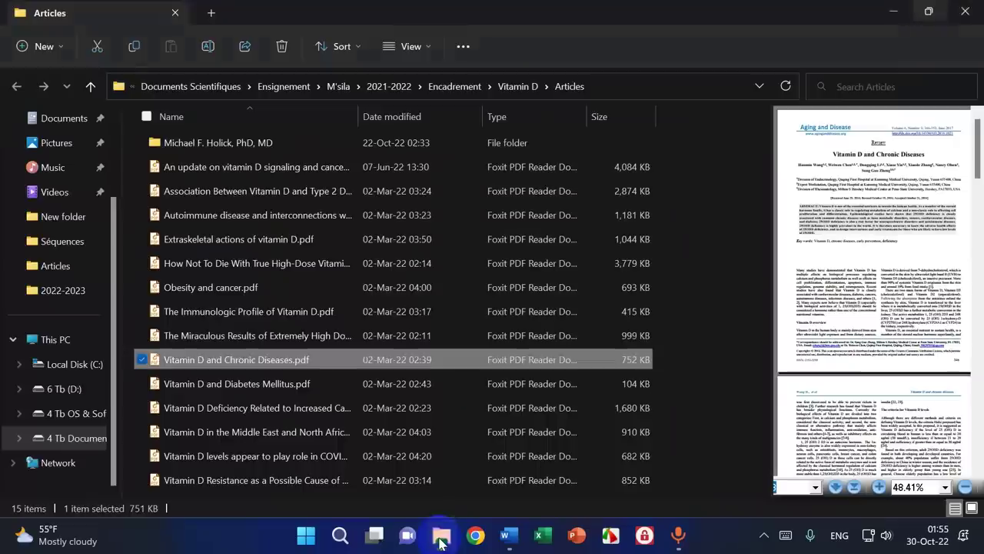
right_click(211, 366)
mouse_move(419, 185)
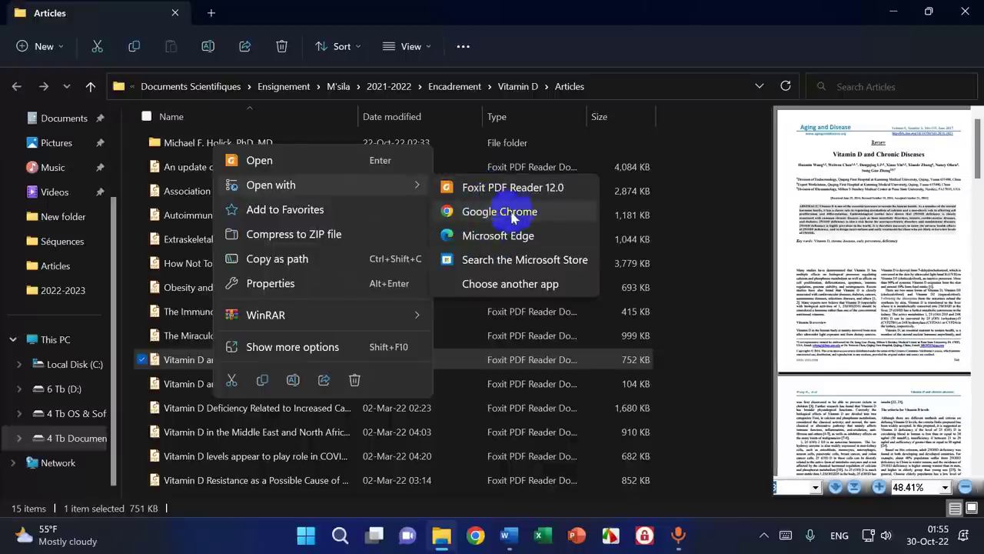
left_click(517, 244)
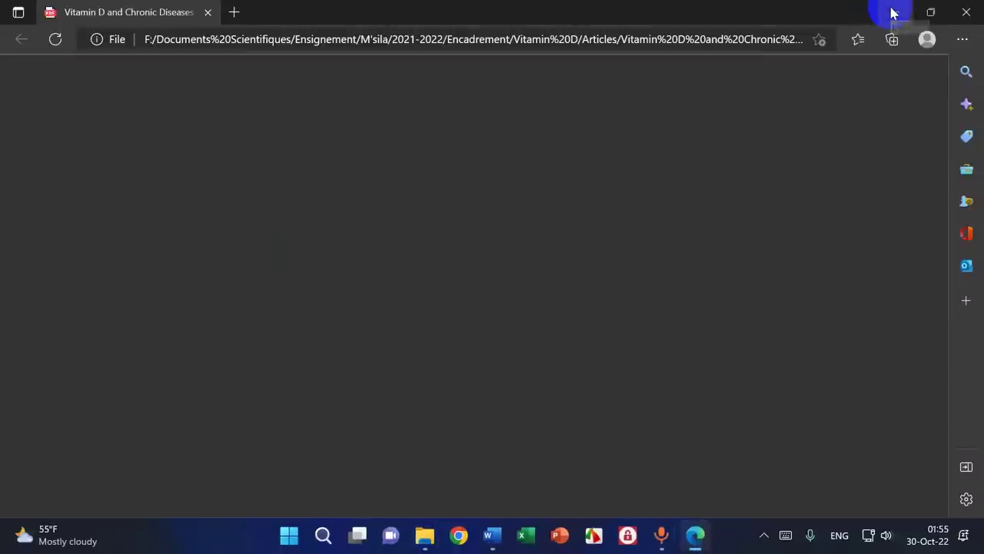
- Copy the page 2 paragraph from "Vitamin D has multiple functions and target organs" to "infectious disease s[13]."
scroll(452, 283, "down", 10)
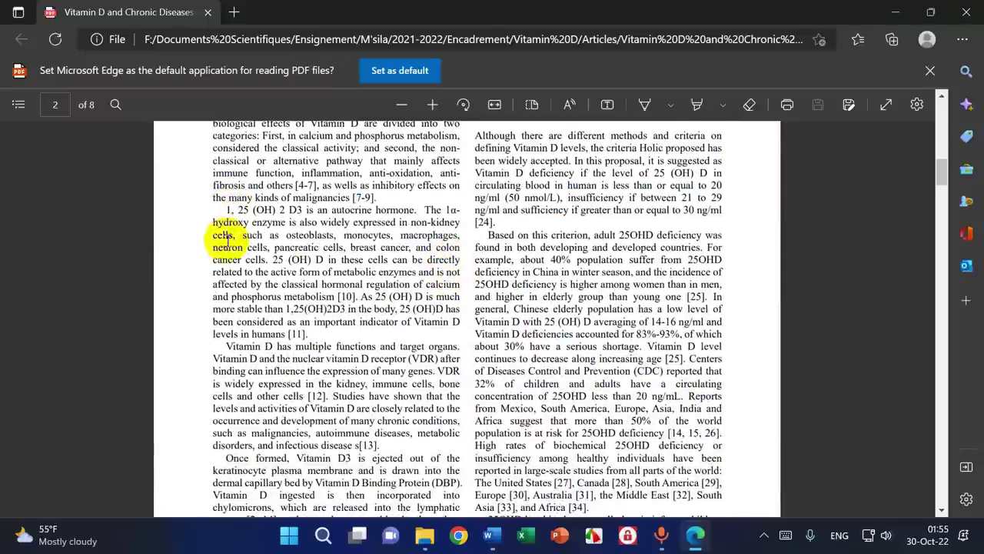
scroll(228, 275, "down", 2)
left_click_drag(225, 277, 382, 380)
right_click(375, 372)
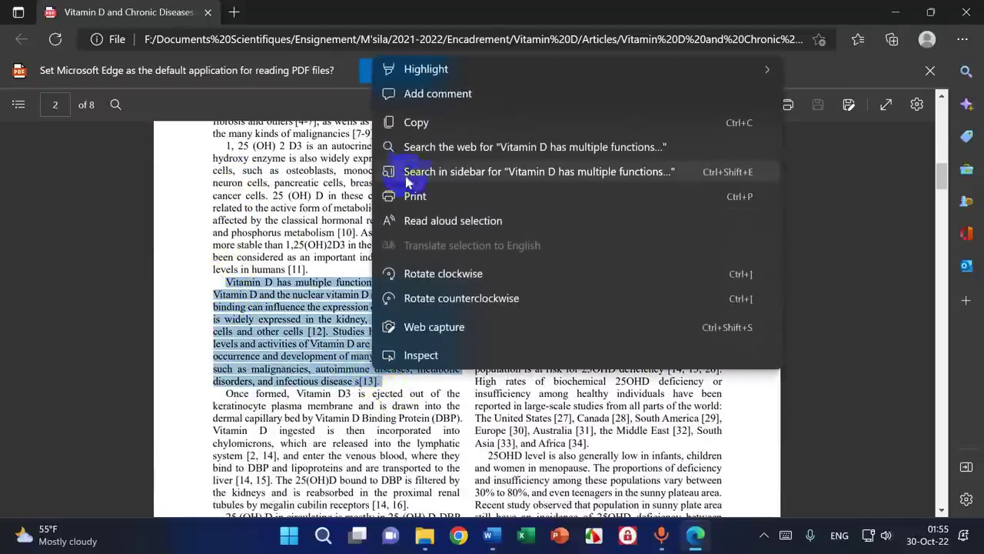
left_click(418, 120)
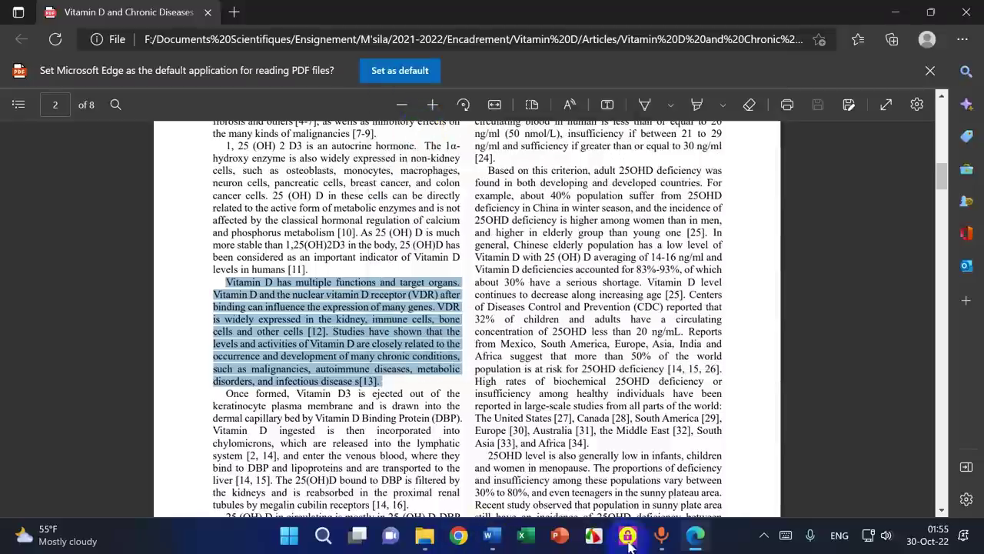
- Switch to Word and replace the "Many studies" paragraph below "Définition" with the paragraph copied from Edge
left_click(492, 536)
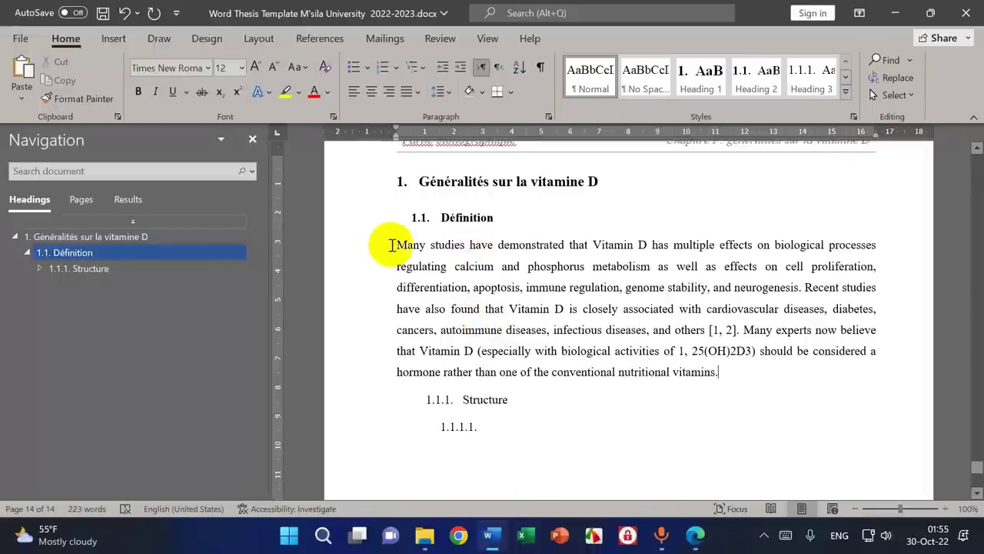
left_click_drag(390, 244, 715, 369)
key("Delete")
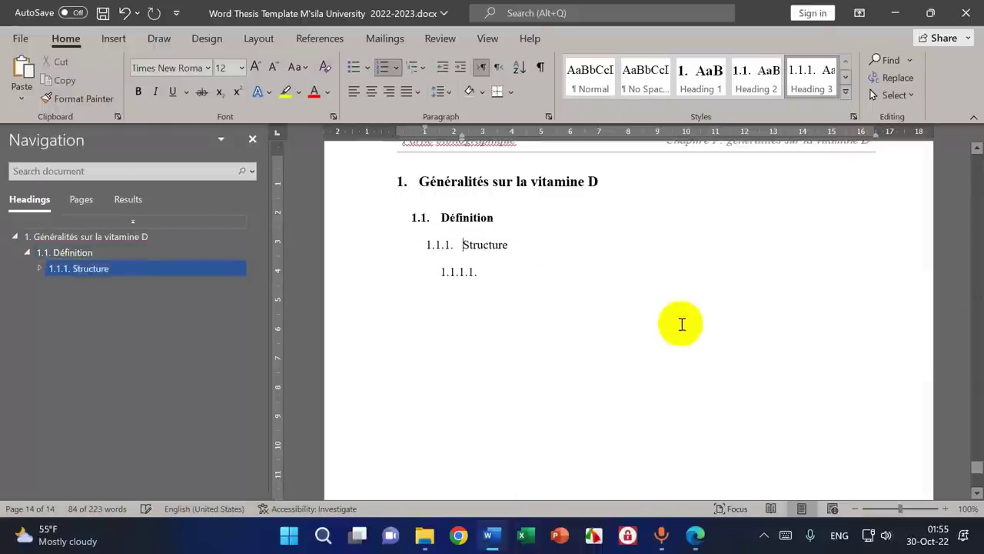
left_click(528, 220)
key("Return")
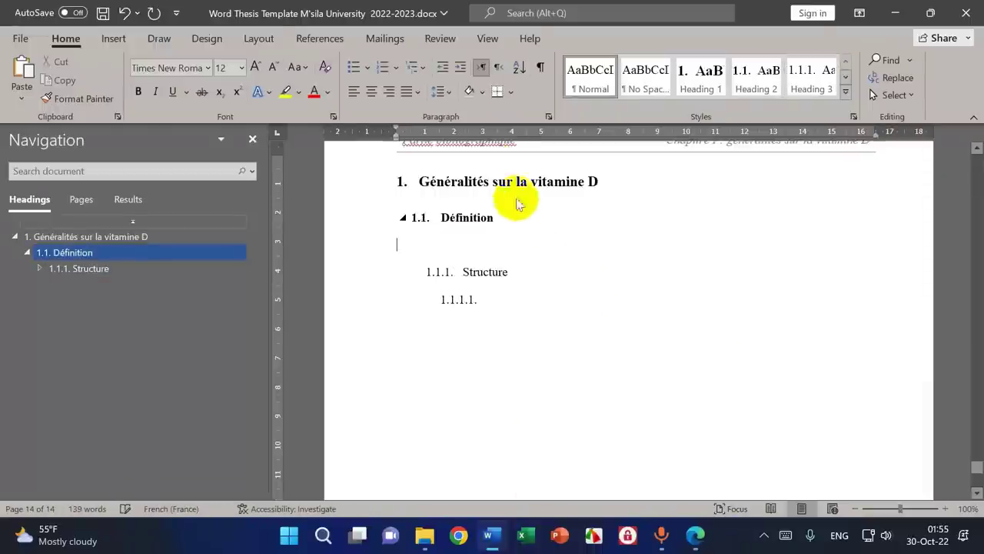
left_click(23, 73)
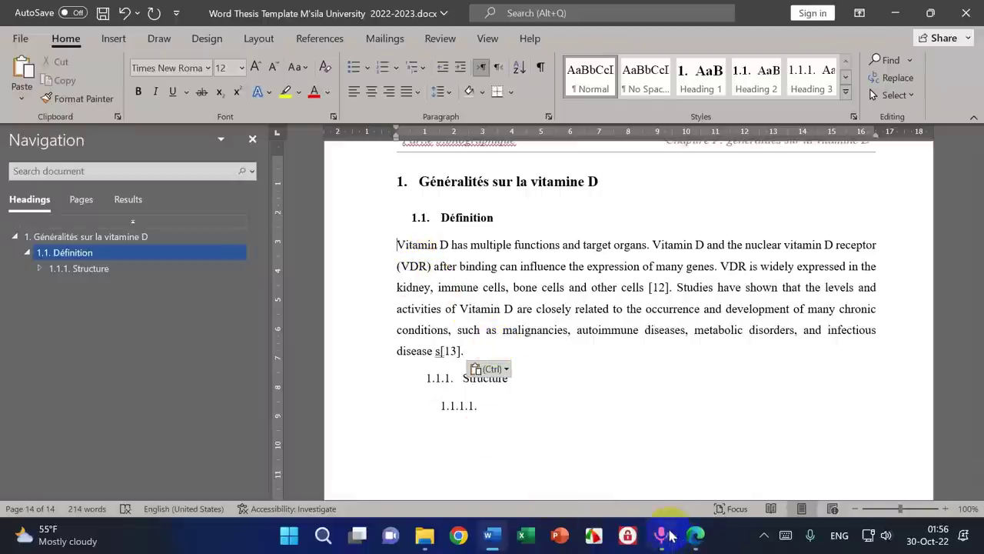
- Close the new Chrome window and the article in Microsoft Edge
left_click(456, 537)
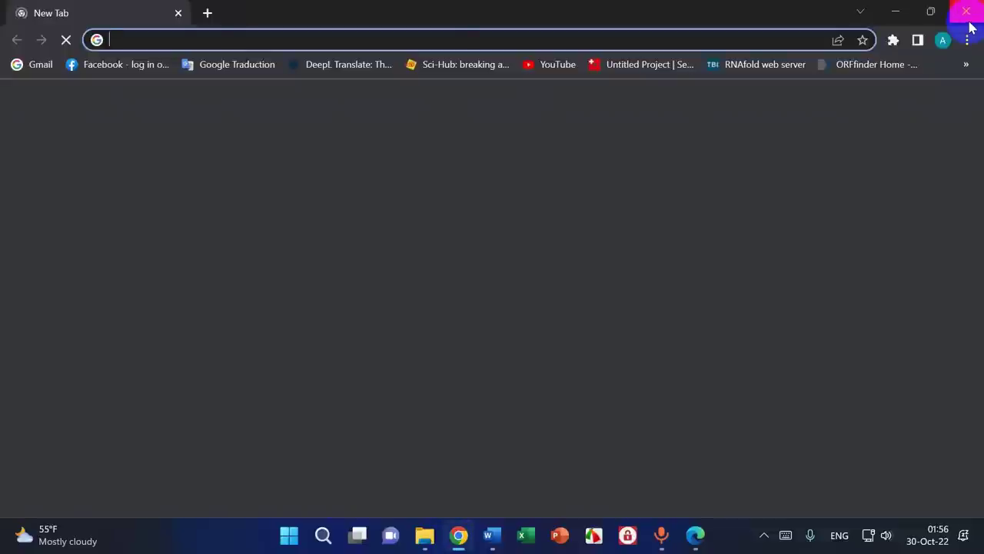
left_click(966, 13)
left_click(695, 535)
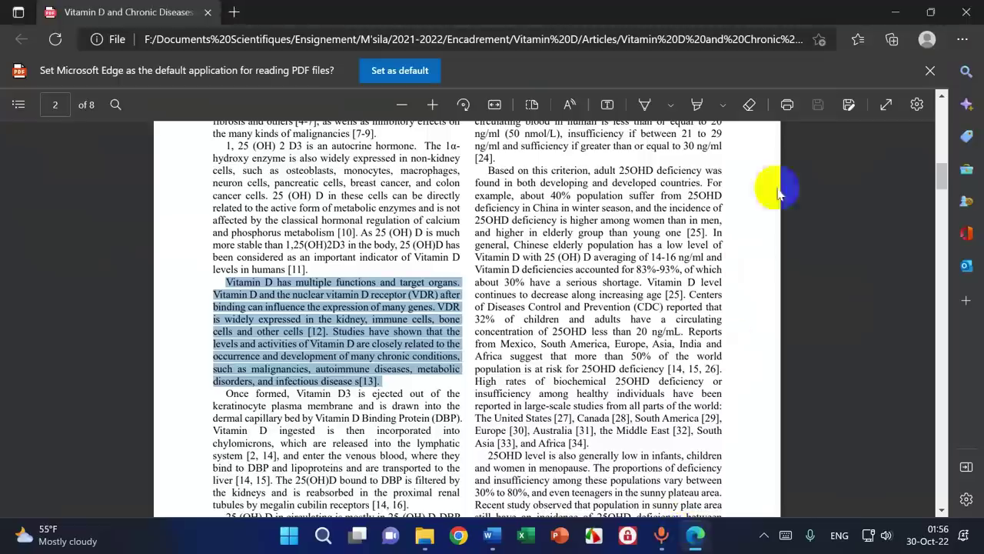
left_click(966, 12)
- Open "Vitamin D and Chronic Diseases.pdf" from File Explorer in Foxit PDF Reader, look over its first page and close it
left_click(441, 534)
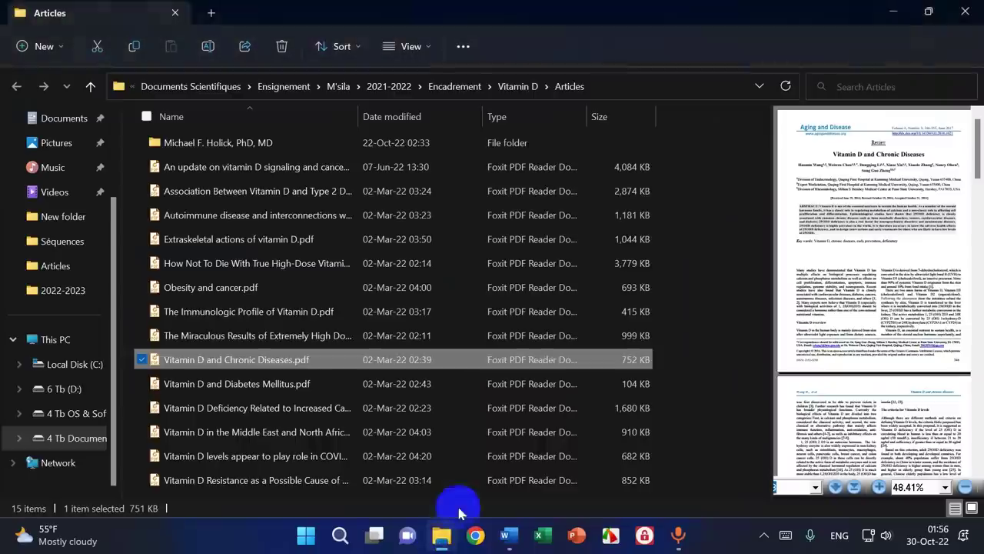
right_click(188, 364)
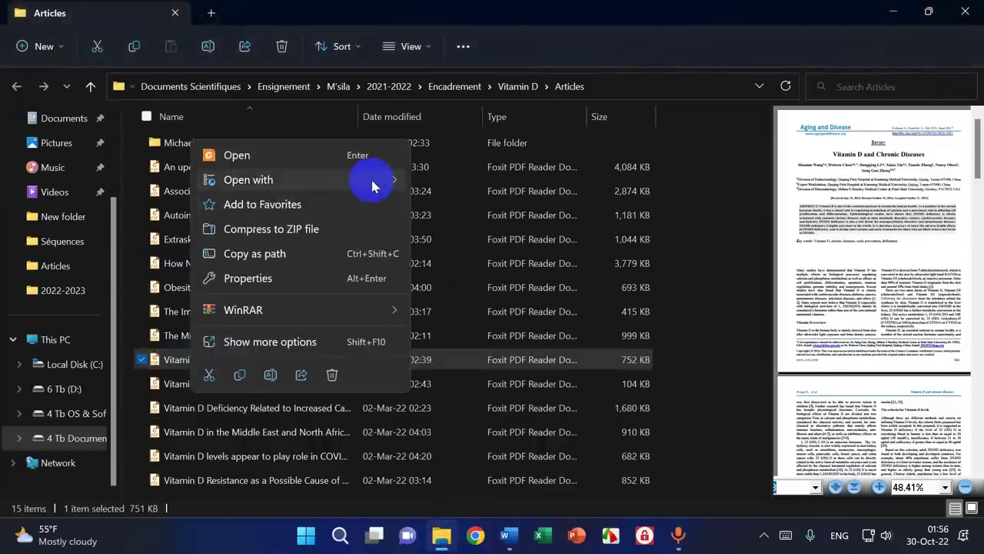
mouse_move(372, 185)
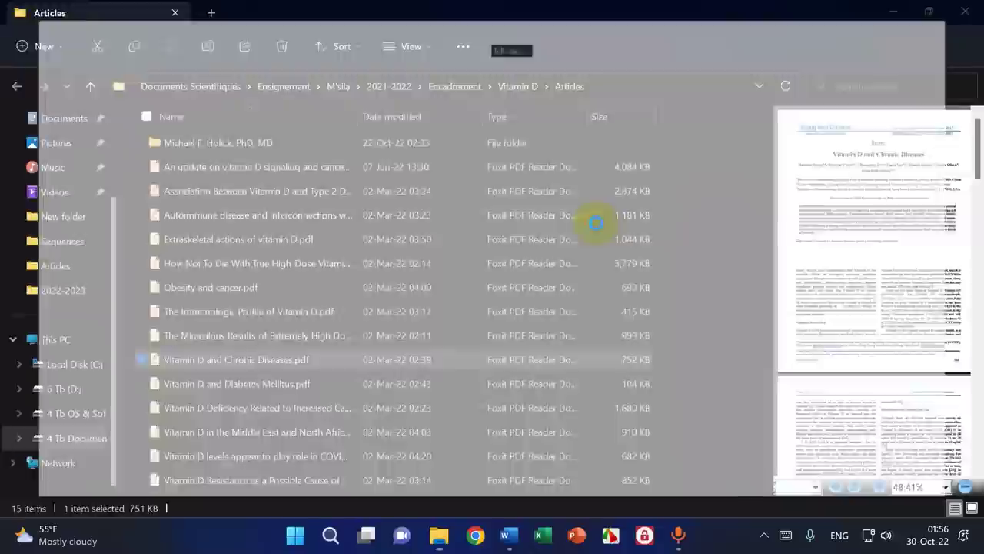
scroll(335, 309, "up", 3)
scroll(339, 309, "up", 5)
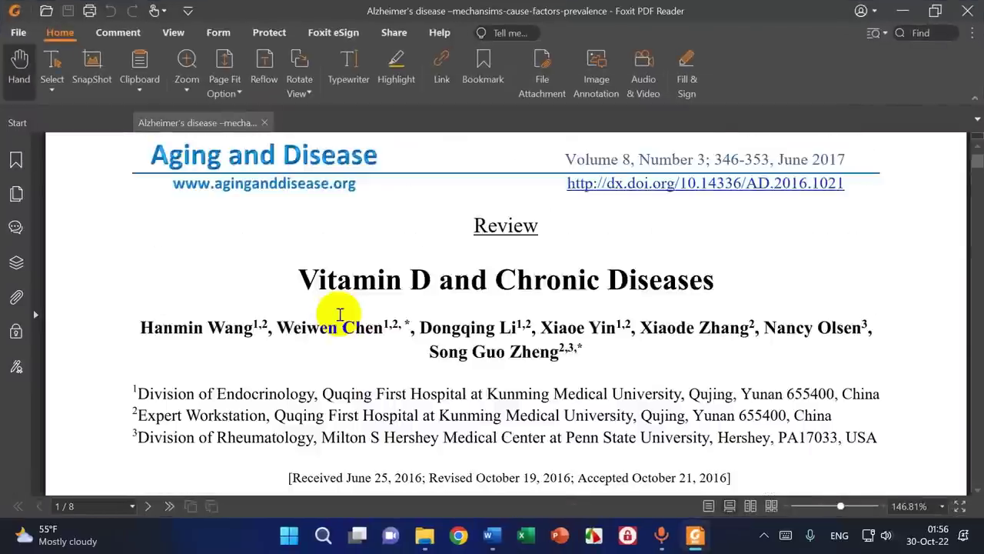
scroll(345, 308, "down", 5)
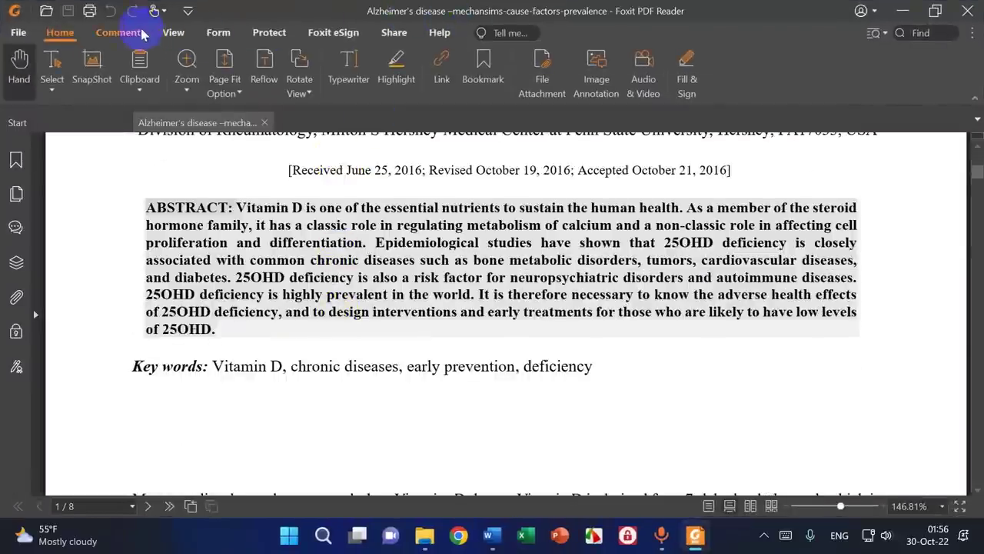
left_click(967, 11)
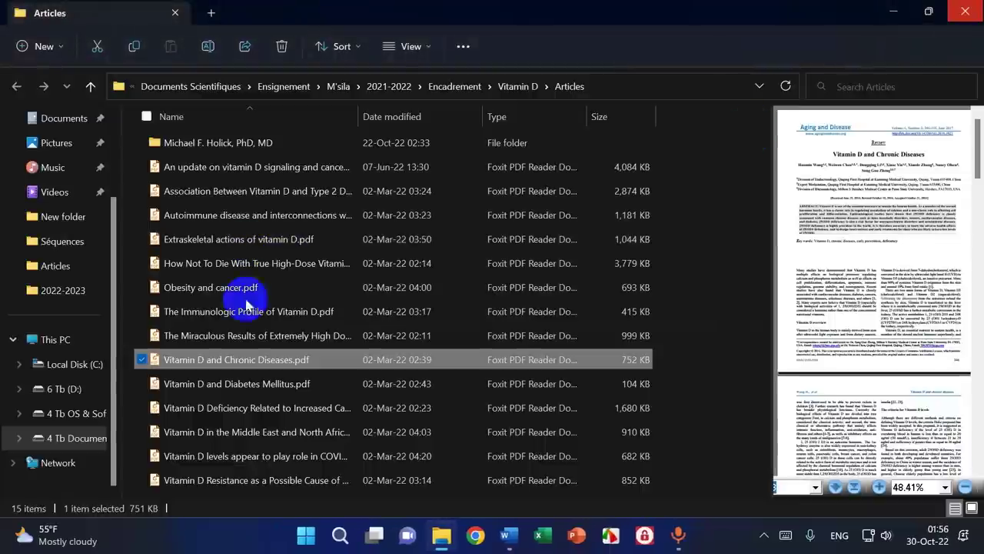
- Open "Vitamin D and Chronic Diseases.pdf" from File Explorer in Google Chrome
right_click(230, 360)
mouse_move(405, 188)
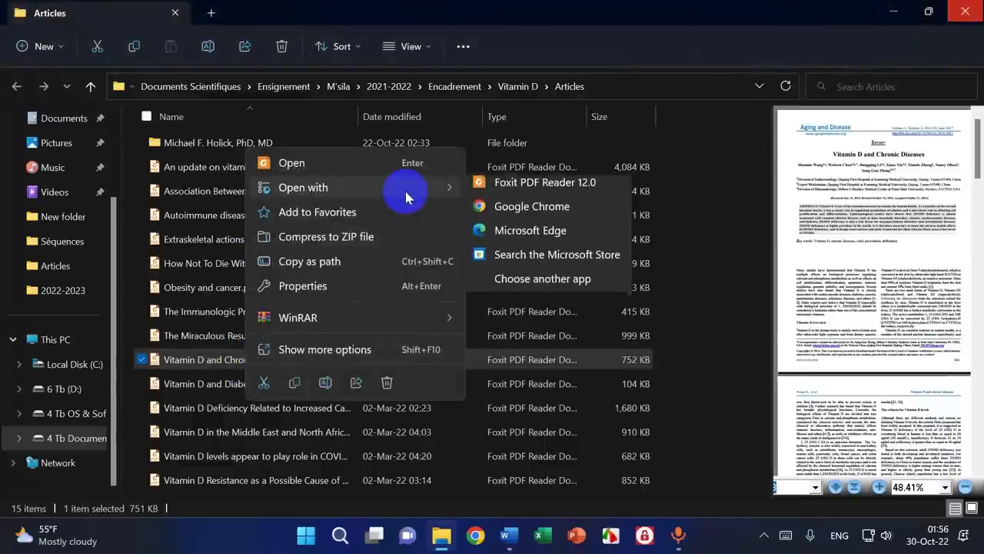
left_click(485, 184)
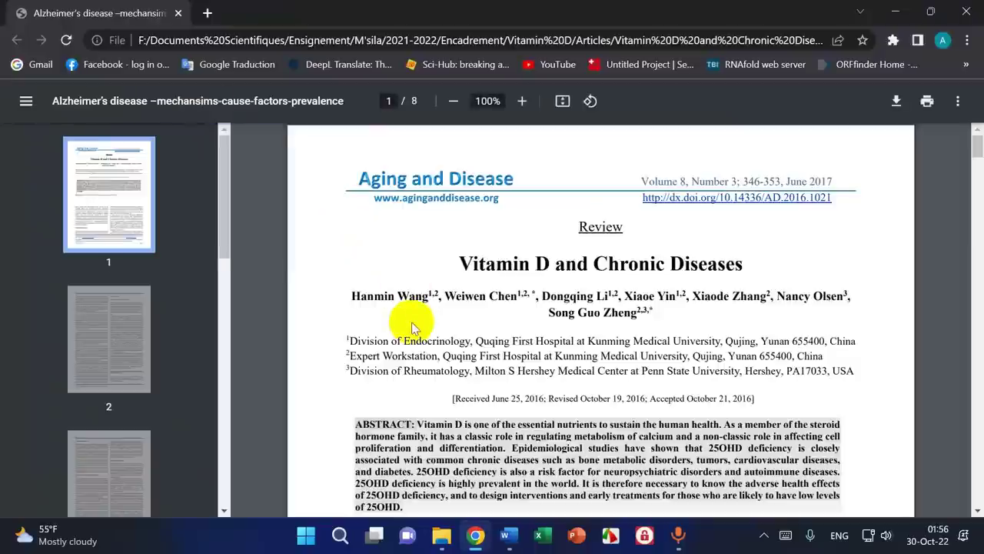
- Copy the abstract text on page 1 from "Vitamin D is one of the essential nutrients" to "low levels of 25OHD."
scroll(408, 322, "down", 4)
scroll(431, 246, "up", 1)
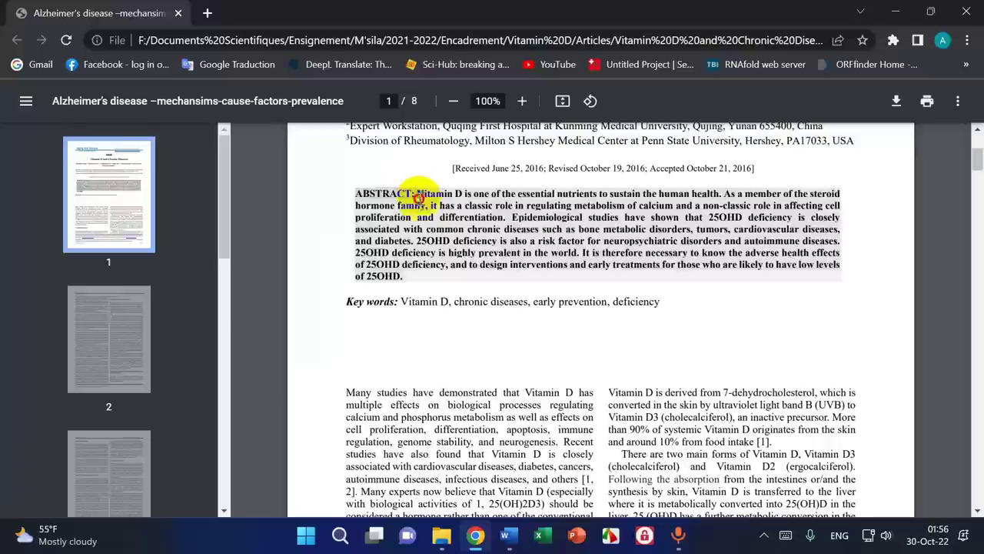
left_click_drag(418, 197, 401, 279)
right_click(400, 278)
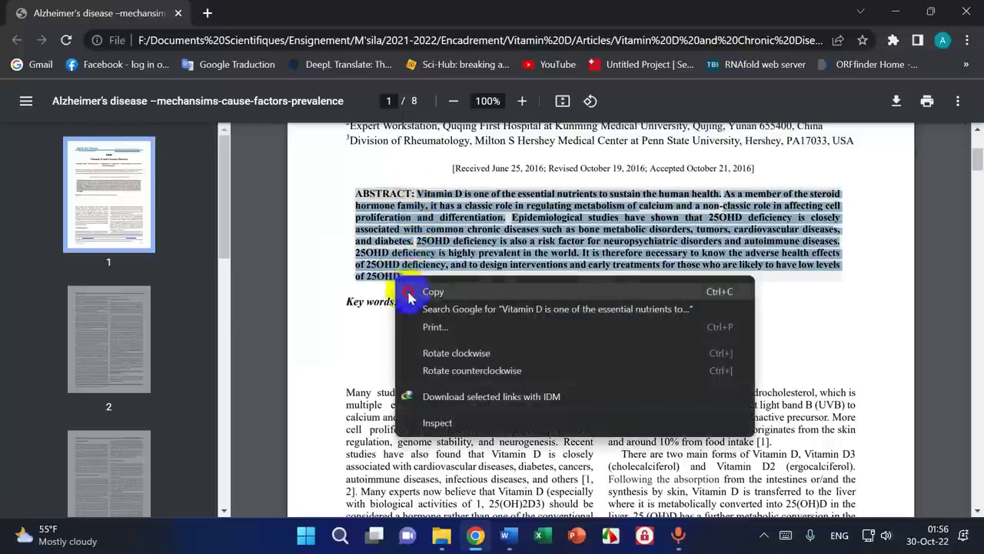
left_click(408, 296)
- Switch to Word and replace the "Vitamin D has multiple functions" paragraph below "Définition" with the copied abstract text
left_click(508, 534)
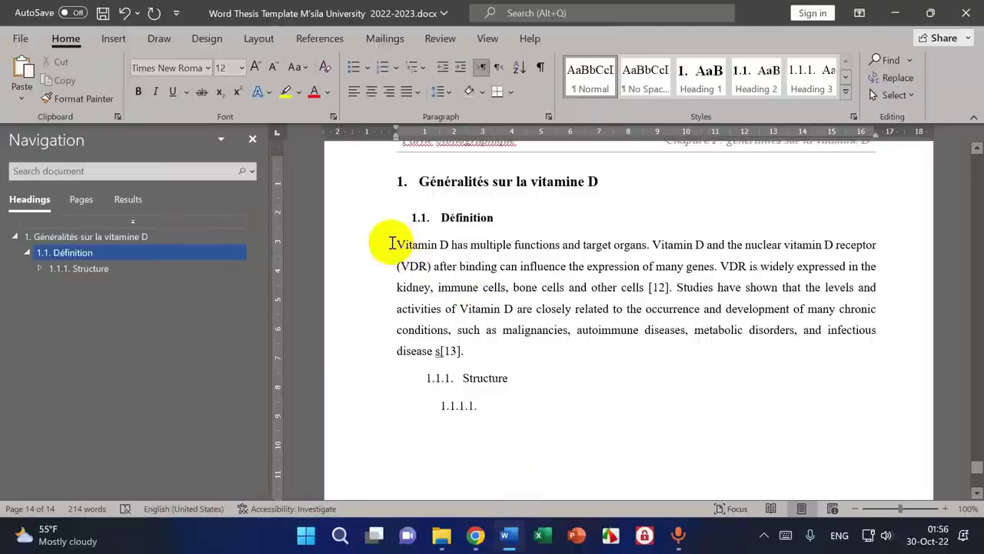
left_click_drag(395, 243, 464, 351)
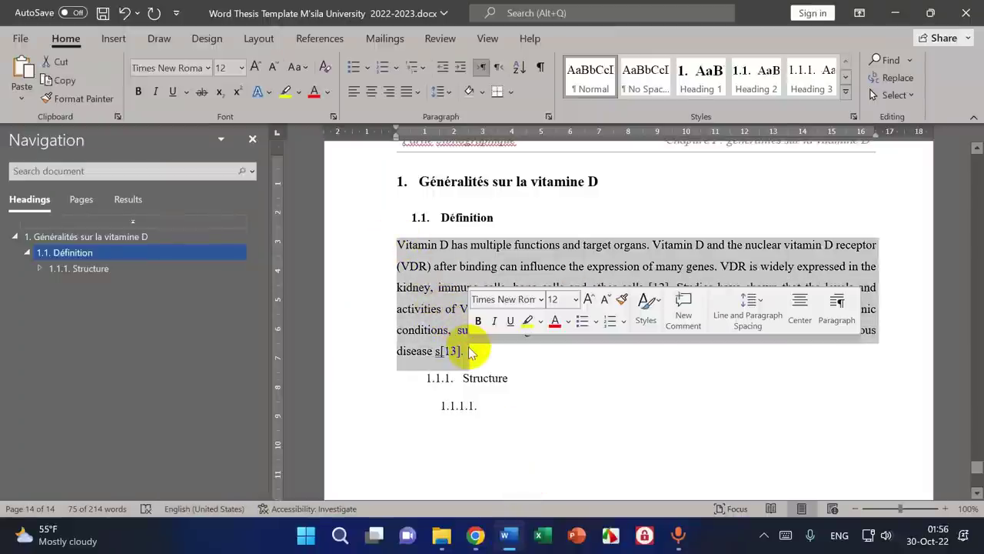
key("Delete")
left_click(514, 219)
key("Return")
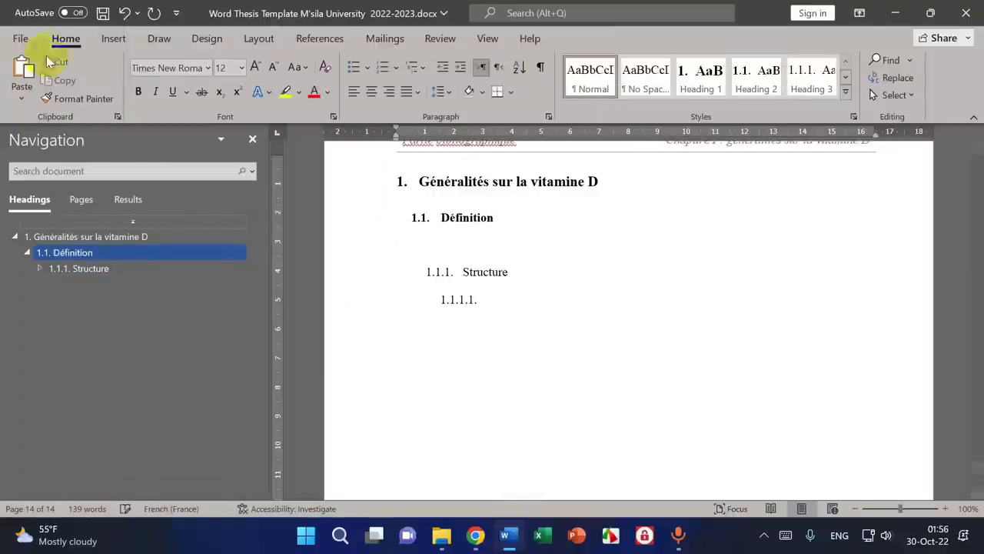
left_click(25, 66)
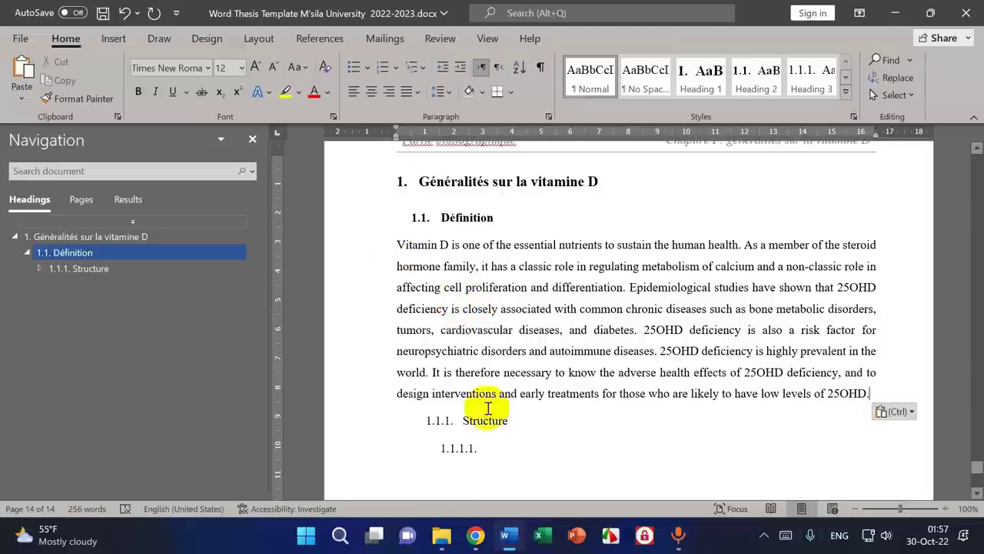
- Copy the whole English abstract paragraph below the "Définition" heading
left_click_drag(396, 243, 848, 401)
right_click(848, 401)
left_click(730, 125)
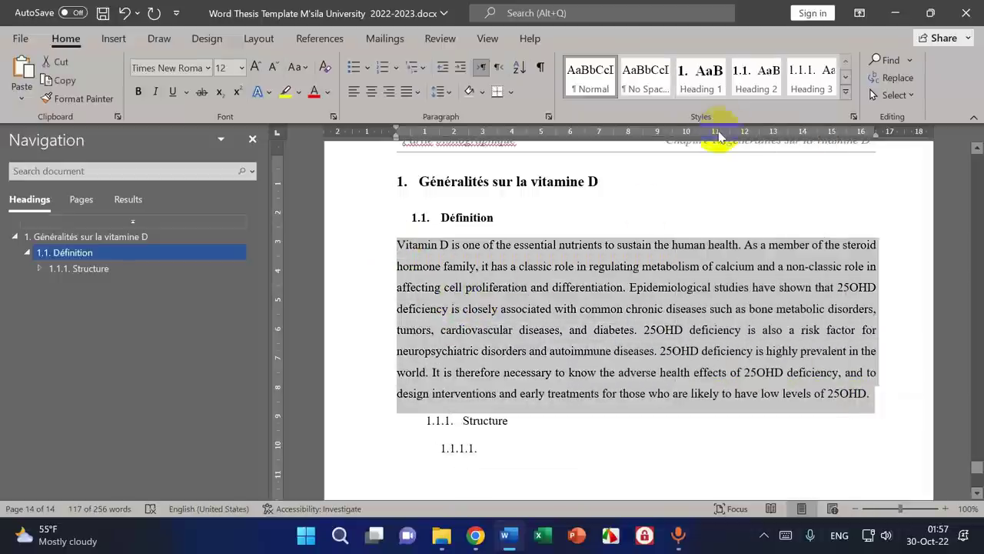
- Switch to Chrome, open DeepL Translate in a new tab and paste the copied paragraph for translation into French
left_click(476, 534)
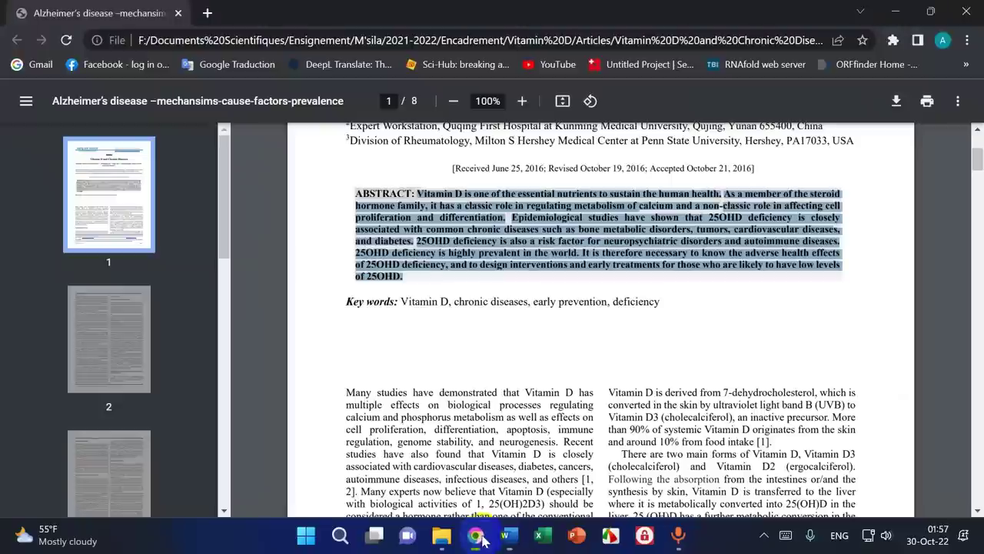
left_click(210, 13)
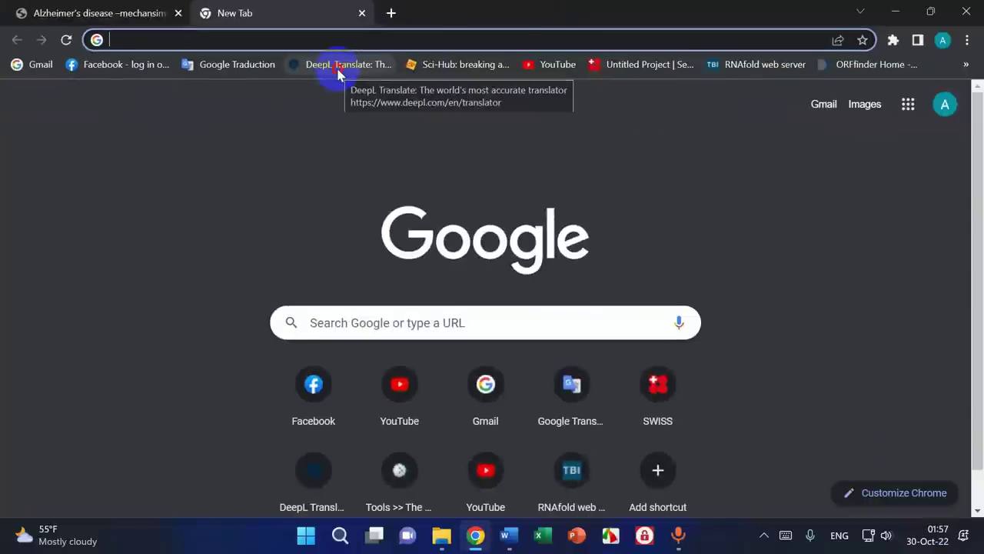
left_click(339, 70)
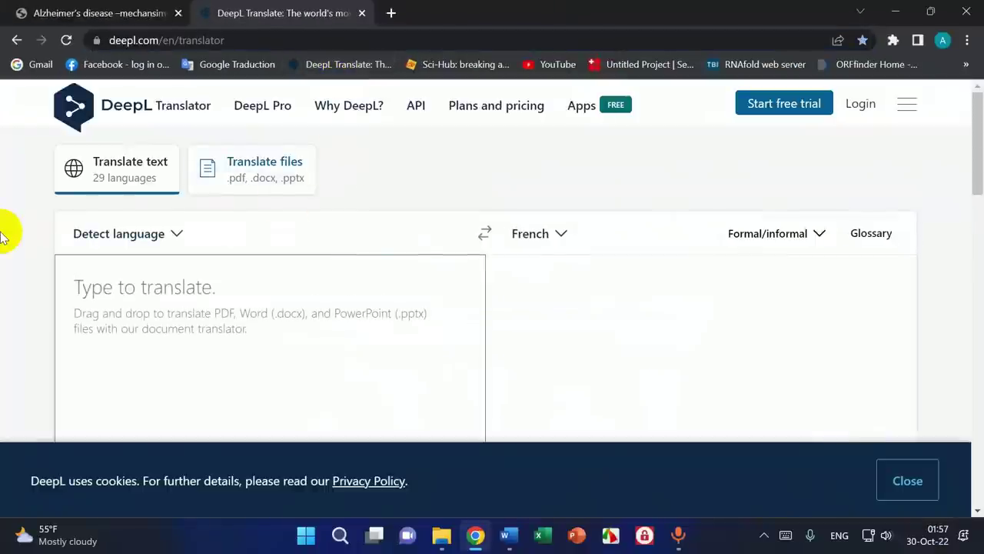
scroll(6, 209, "down", 1)
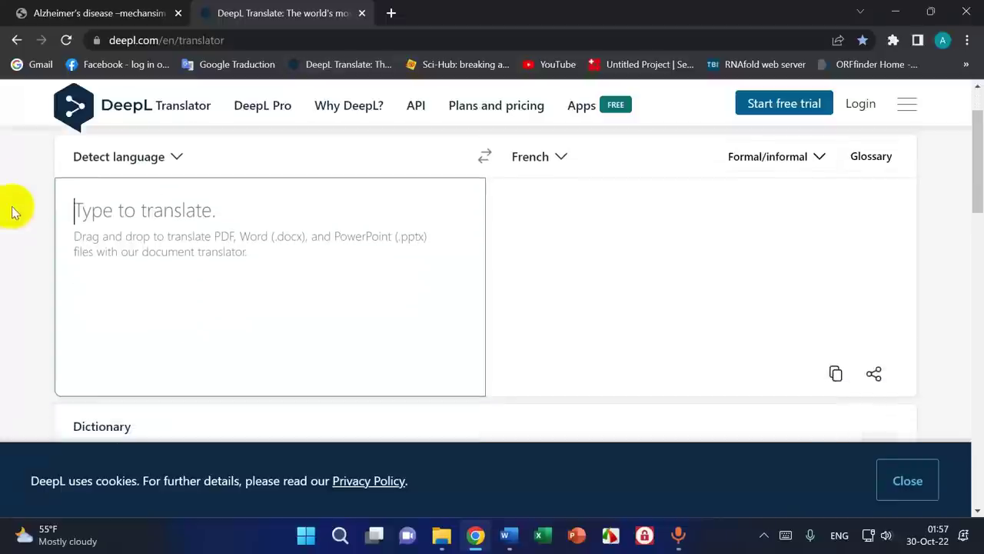
right_click(93, 198)
left_click(151, 346)
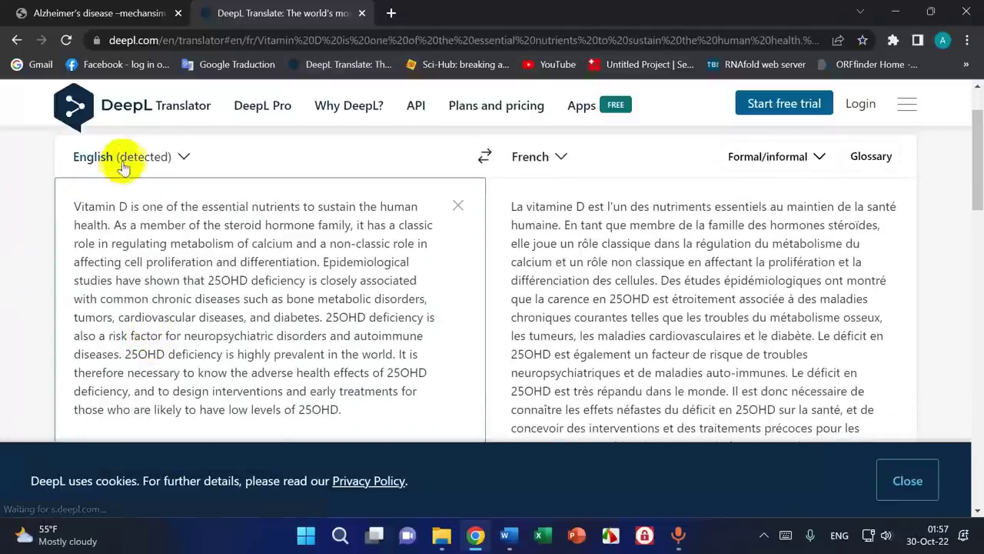
- Dismiss the cookie notice, look over the French translation and copy all of it
scroll(615, 254, "down", 1)
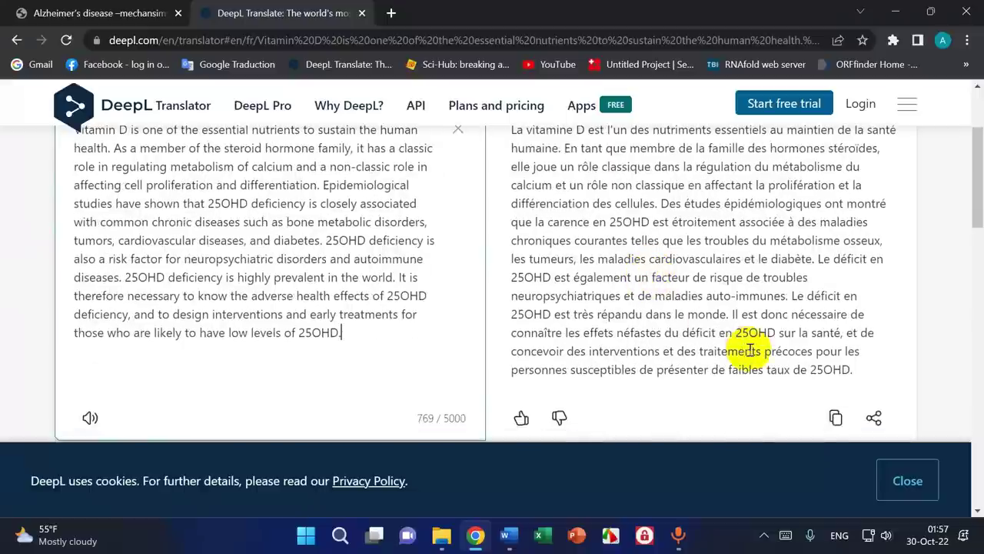
scroll(696, 431, "up", 1)
scroll(730, 369, "down", 1)
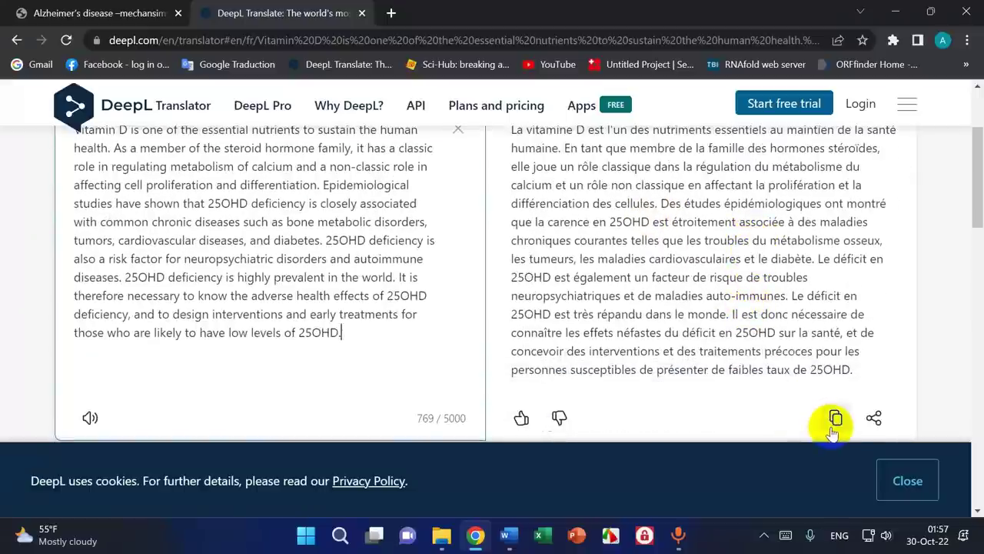
left_click(901, 482)
scroll(827, 353, "up", 1)
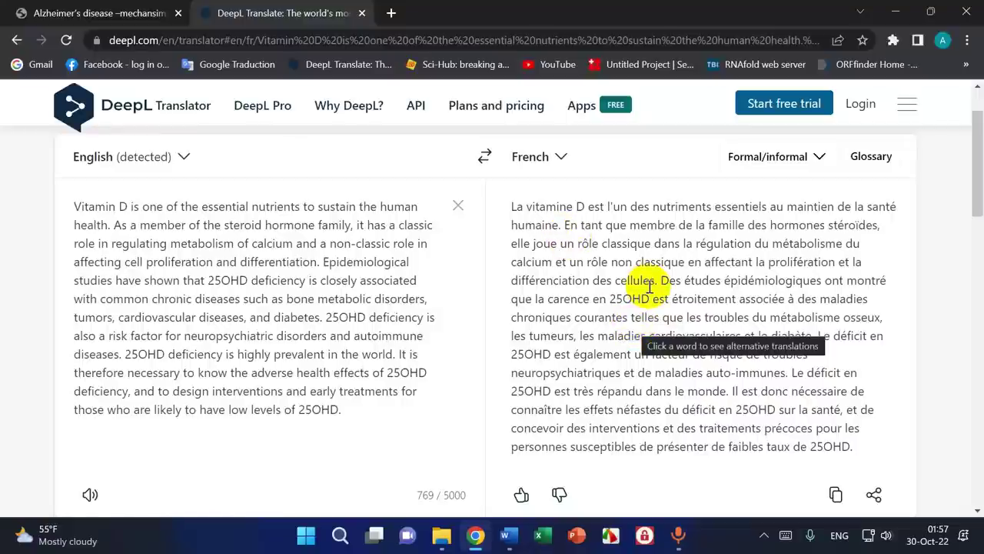
scroll(648, 287, "down", 2)
scroll(773, 329, "up", 2)
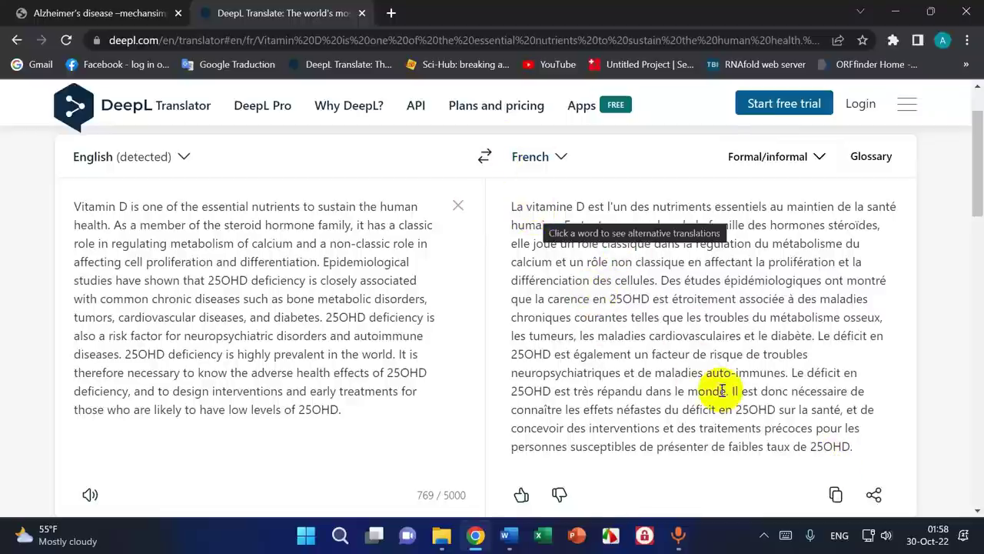
left_click(835, 496)
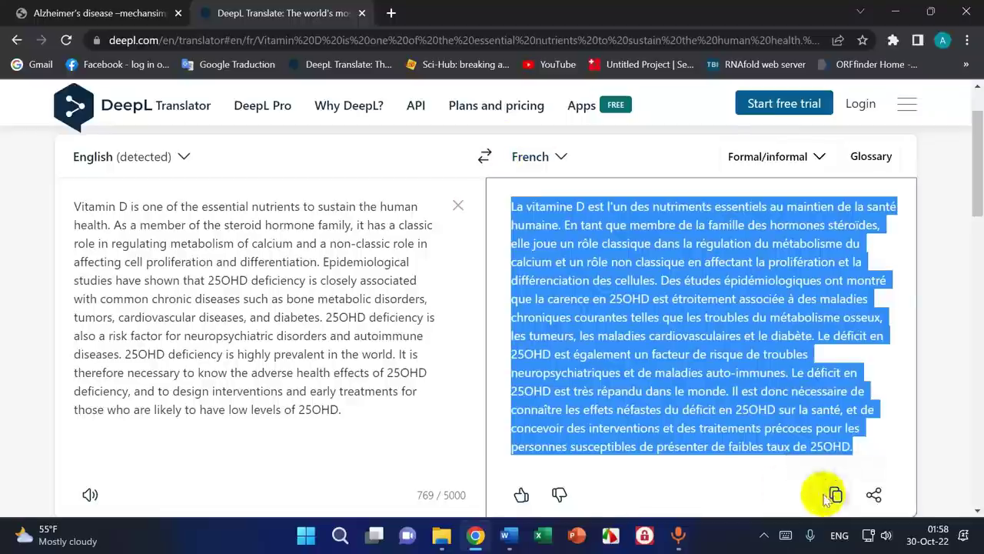
- Switch to Word, try replacing the English paragraph below "Définition" with the French translation, and undo each attempt
left_click(509, 534)
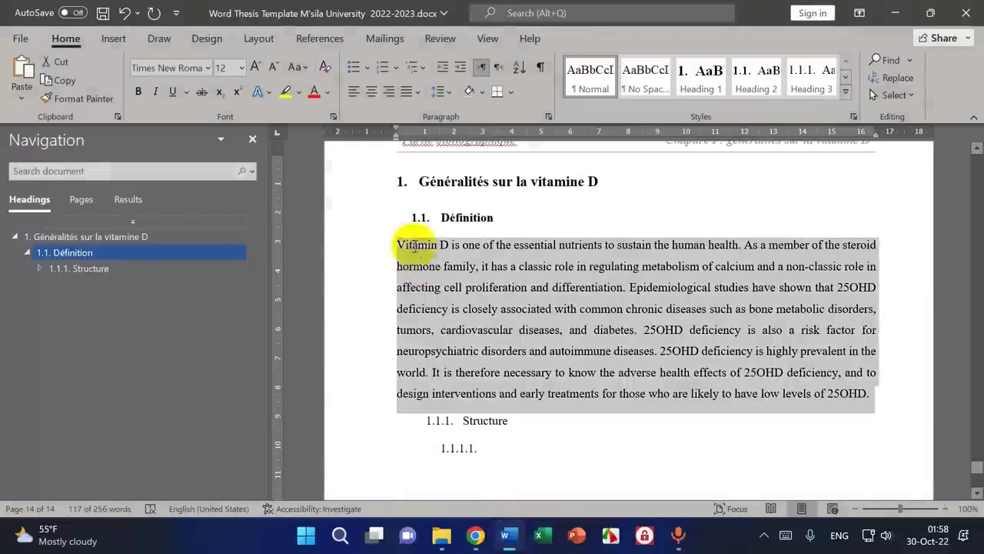
left_click(20, 100)
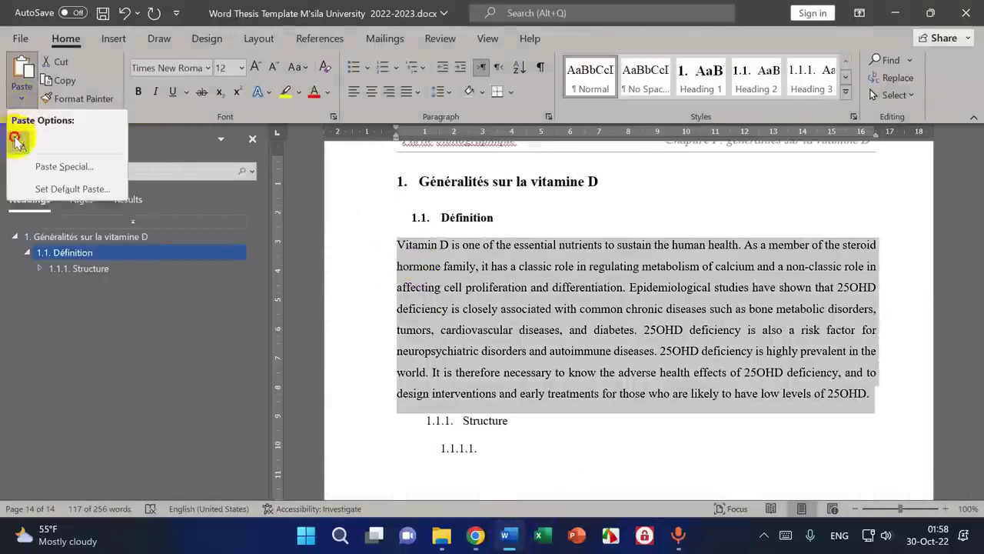
left_click(15, 141)
left_click(123, 13)
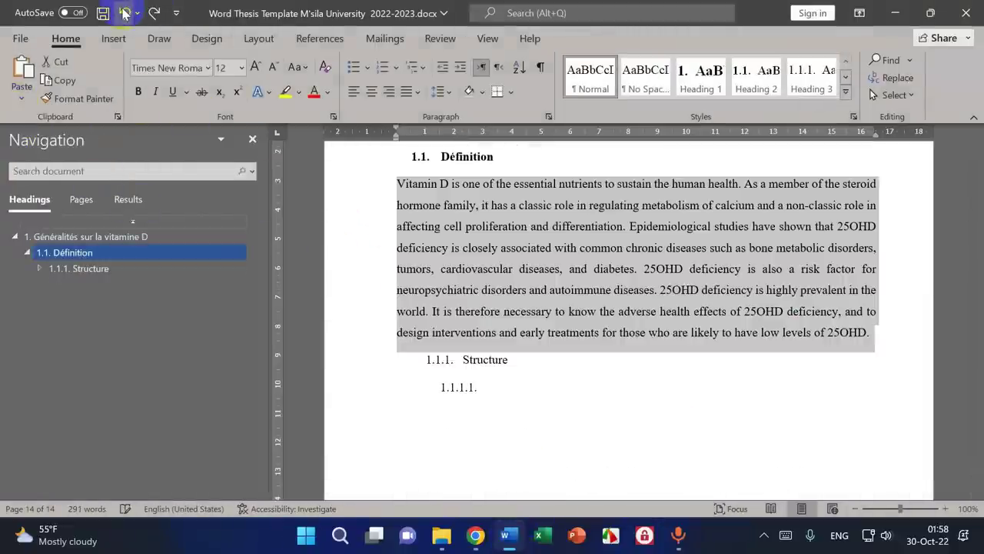
left_click(641, 274)
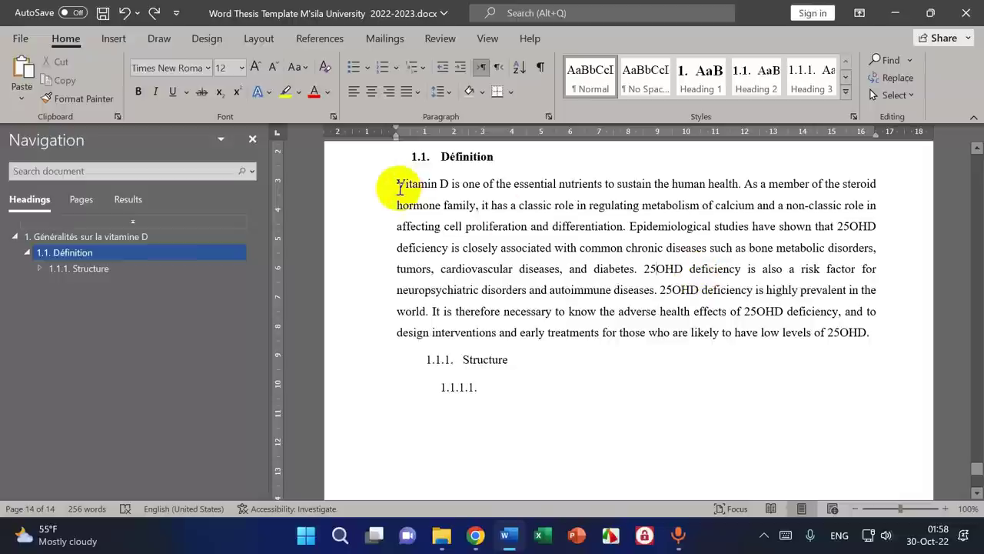
left_click_drag(399, 186, 871, 346)
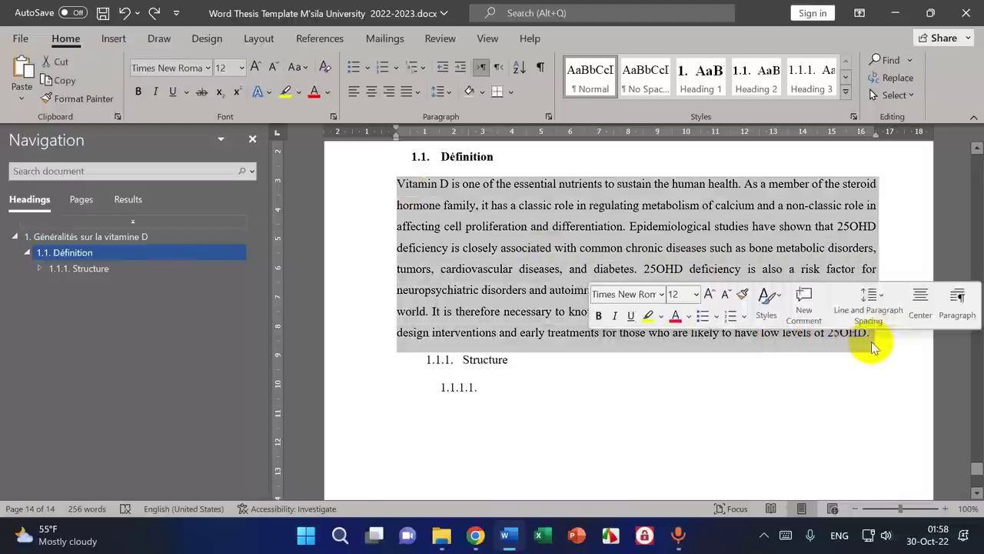
left_click(19, 73)
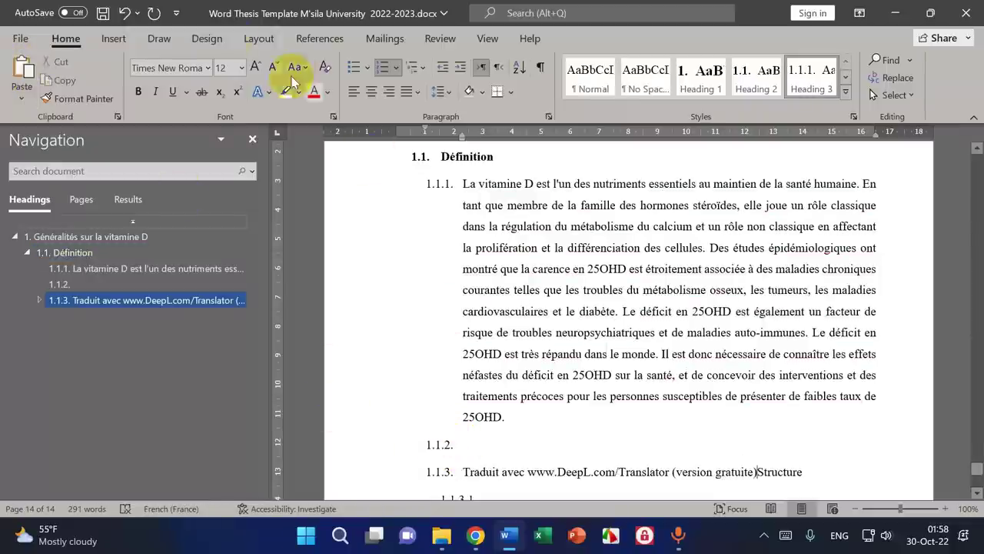
left_click(123, 16)
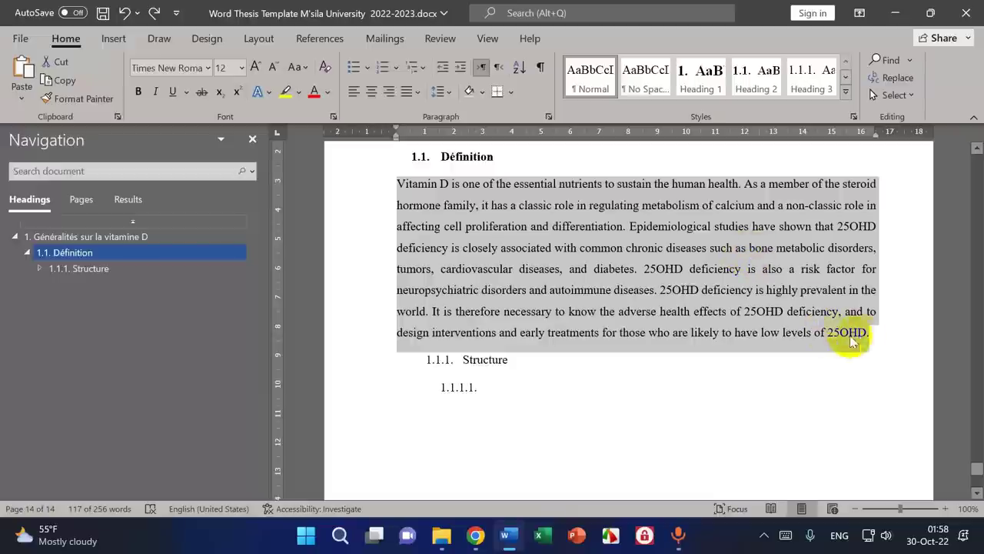
- Replace the English paragraph below "Définition" in Word with the French translation and compare it with the DeepL page
left_click(22, 71)
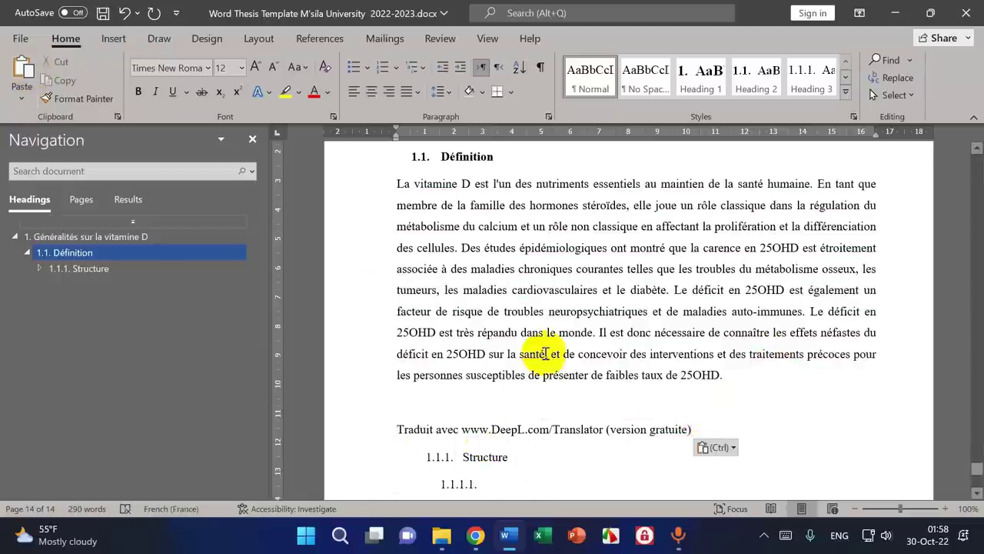
scroll(554, 406, "down", 2)
left_click(478, 536)
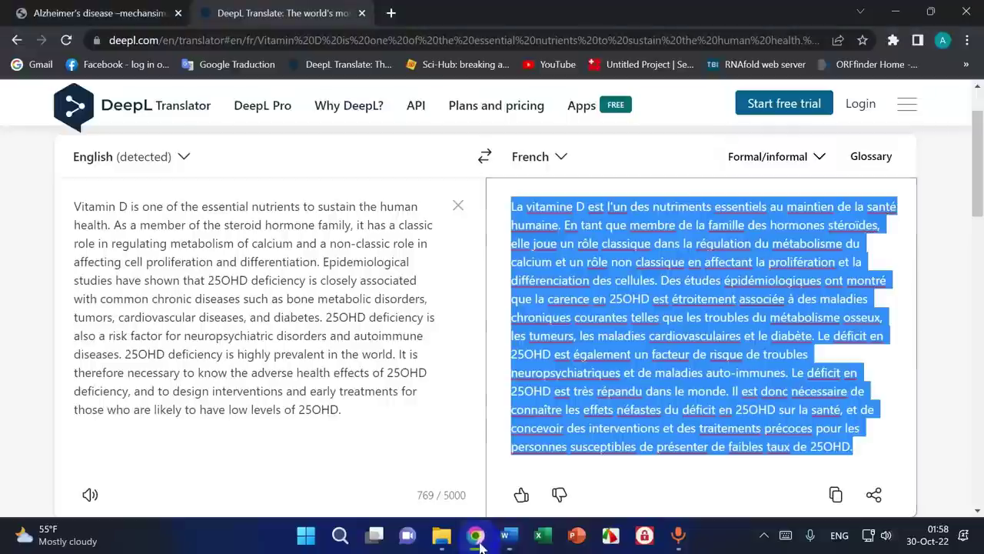
scroll(703, 347, "down", 4)
scroll(565, 405, "up", 2)
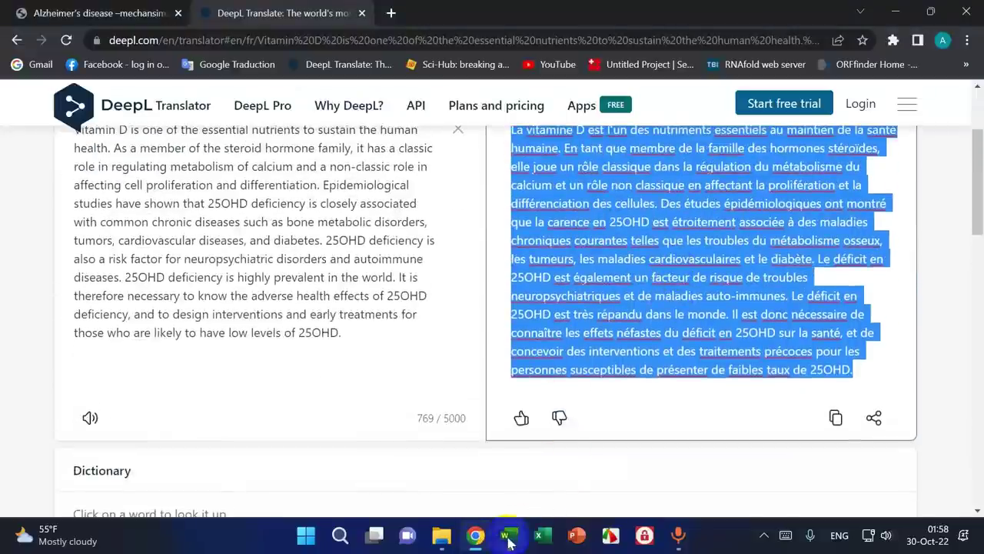
left_click(475, 542)
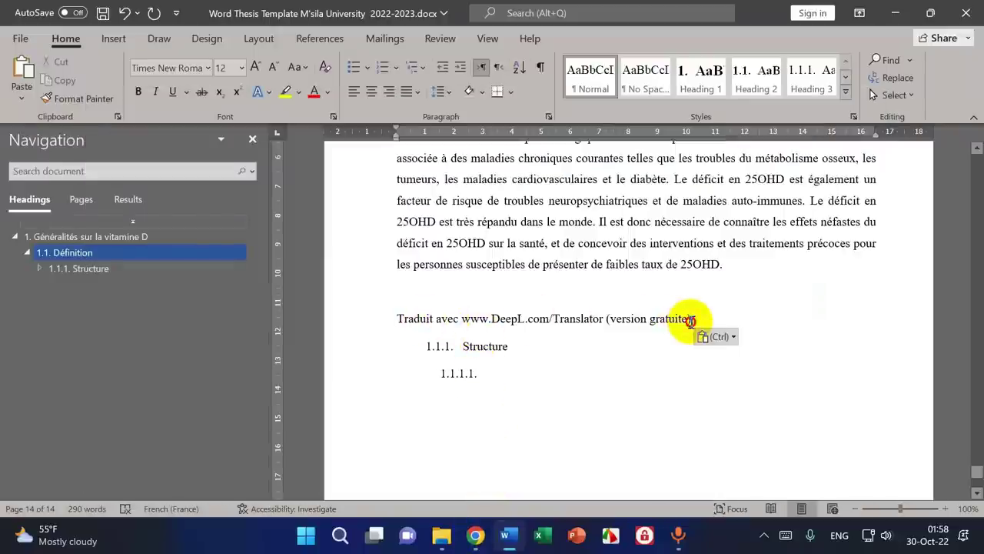
left_click_drag(690, 320, 400, 302)
key("BackSpace")
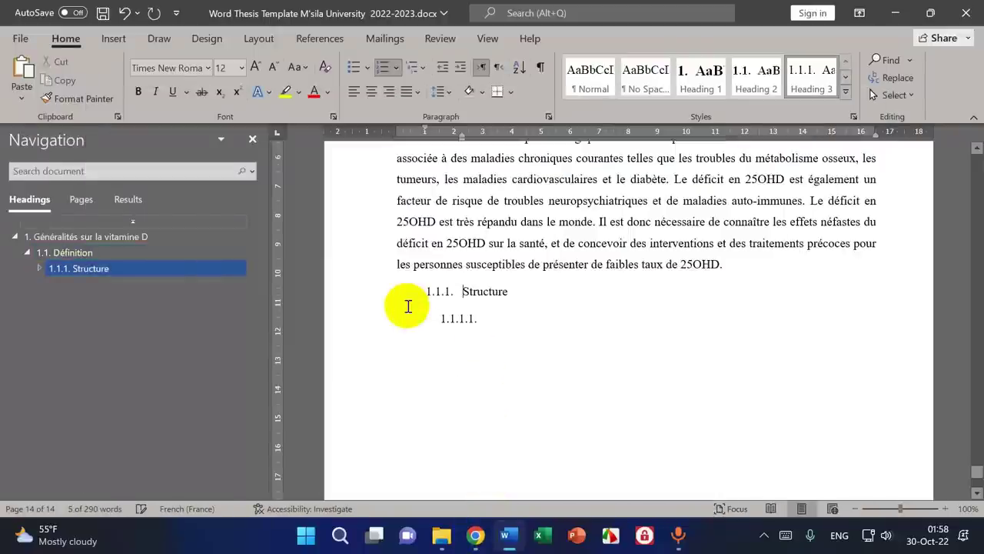
scroll(711, 289, "up", 3)
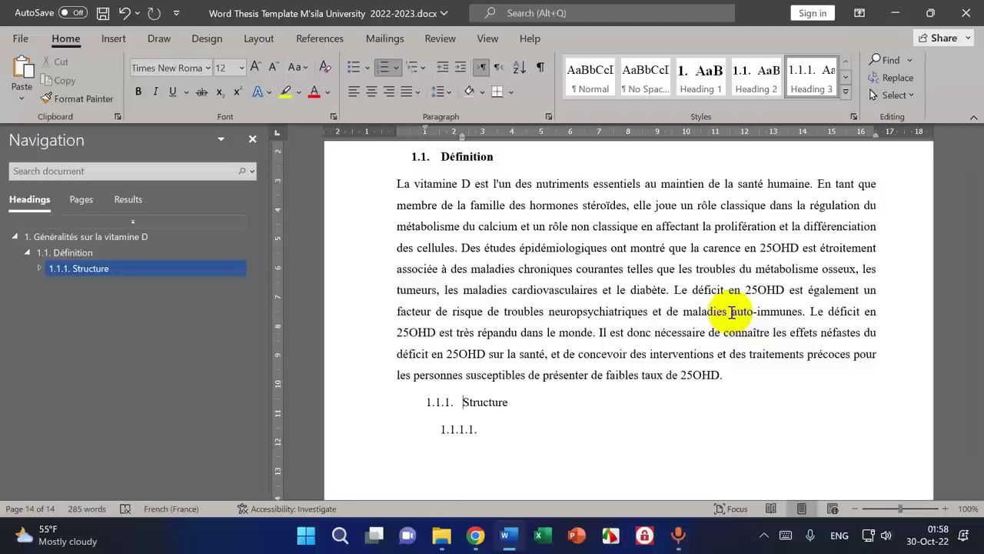
left_click(481, 540)
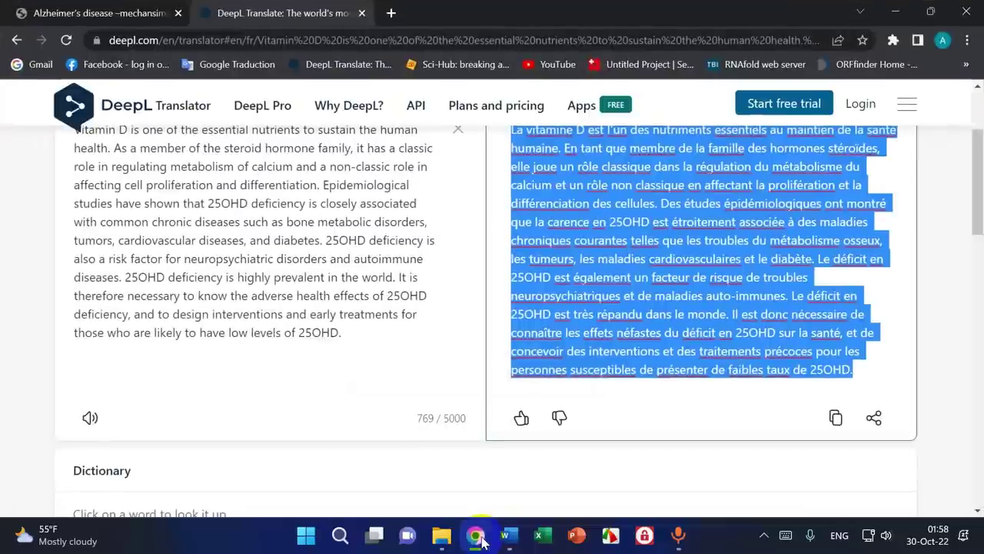
left_click(514, 540)
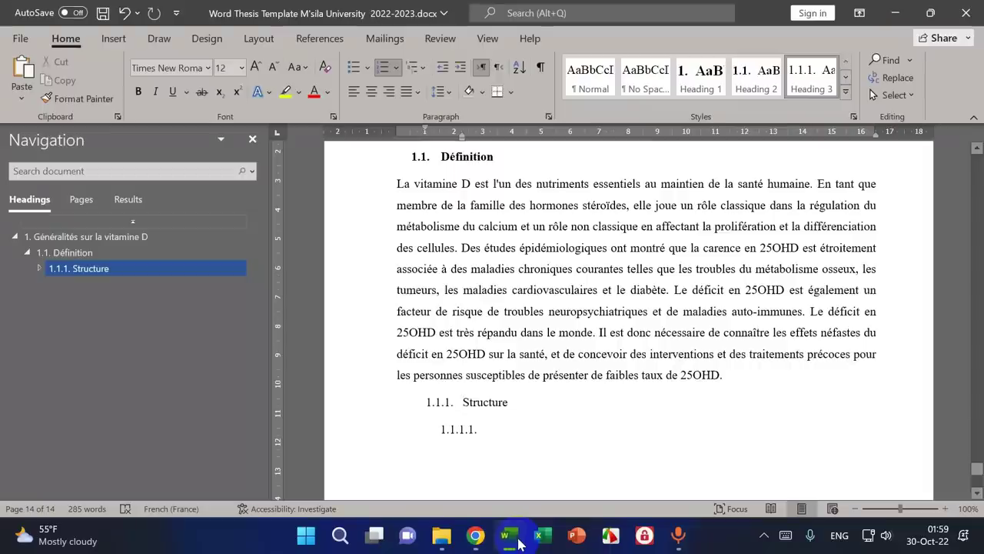
left_click(475, 538)
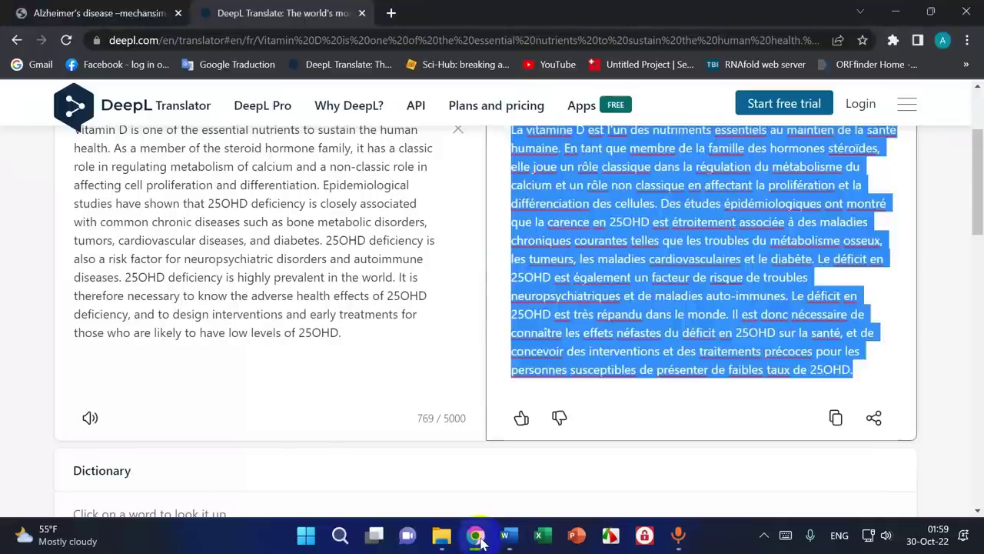
- Switch to the "Vitamin D and Chronic Diseases" PDF in the browser and compare its first page with the French paragraph in Word
left_click(159, 13)
scroll(527, 338, "up", 2)
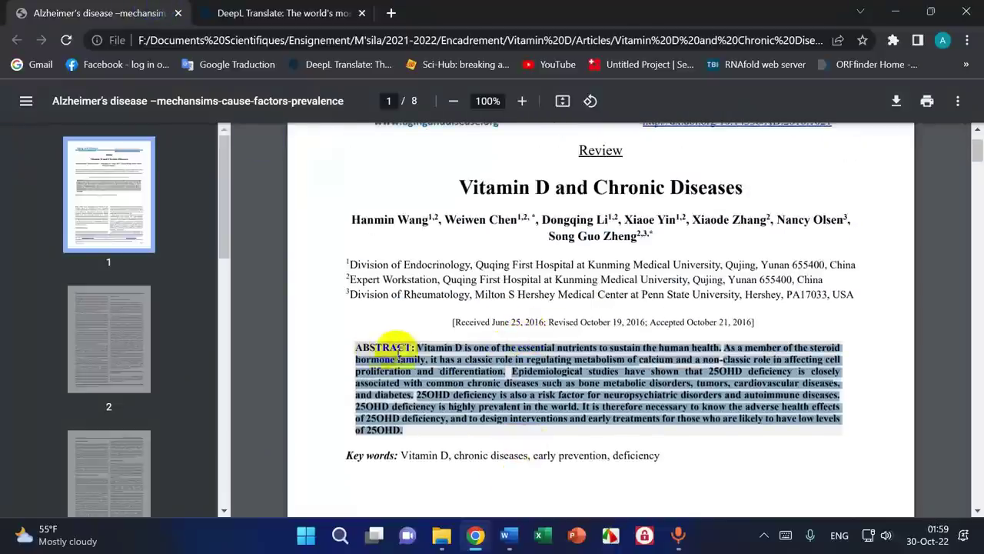
scroll(539, 365, "up", 1)
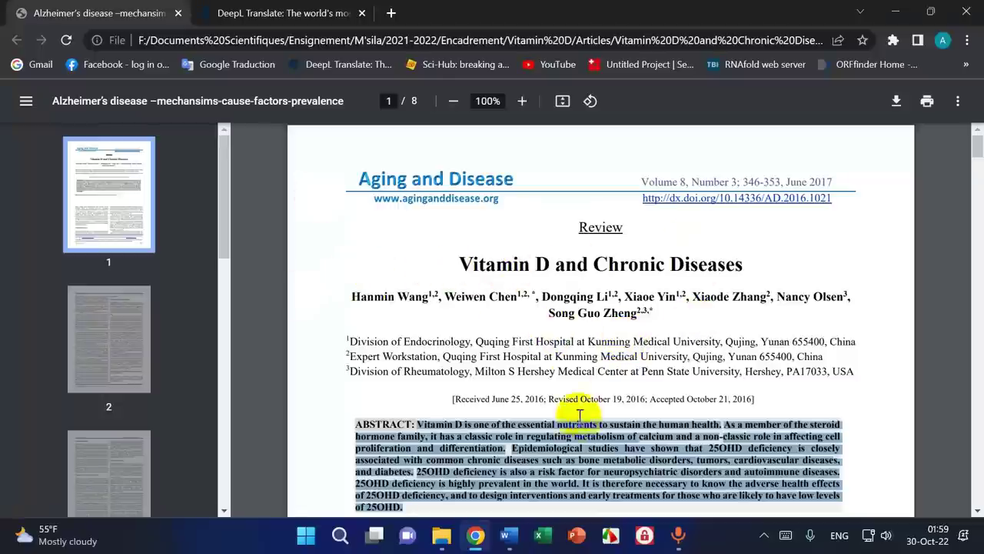
left_click(511, 543)
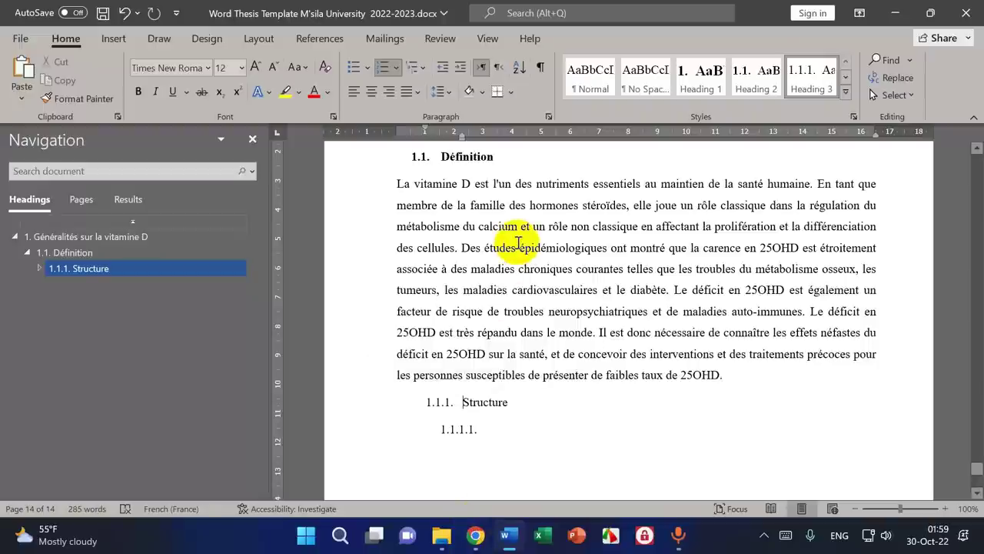
left_click(476, 534)
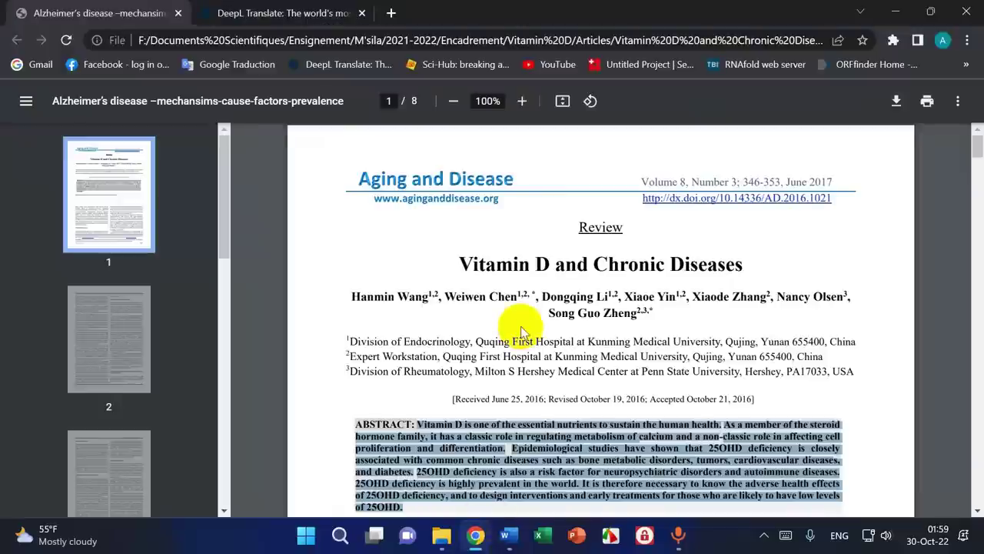
scroll(520, 332, "down", 2)
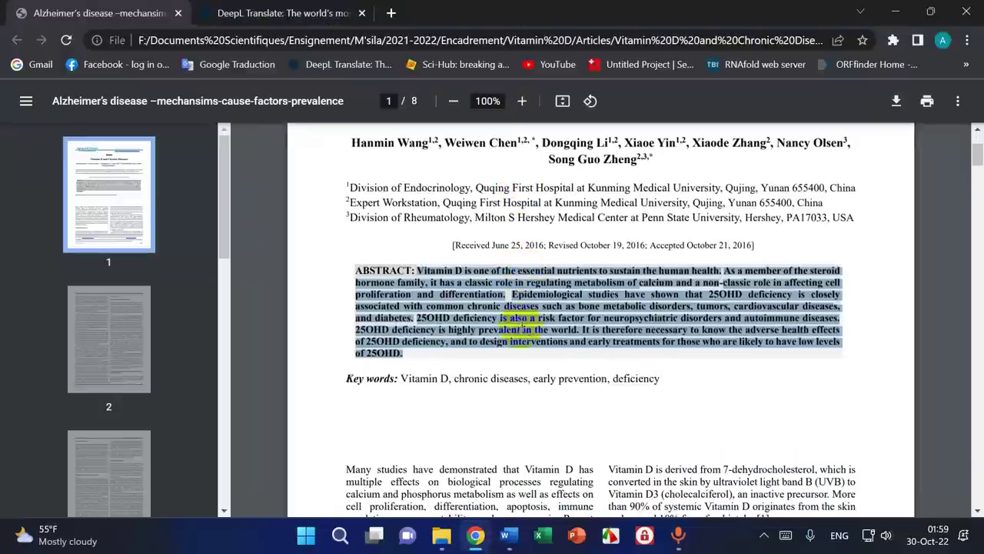
- Switch to Word and insert empty parentheses before the final period of the French paragraph below "Définition"
left_click(508, 534)
left_click(723, 374)
type(".")
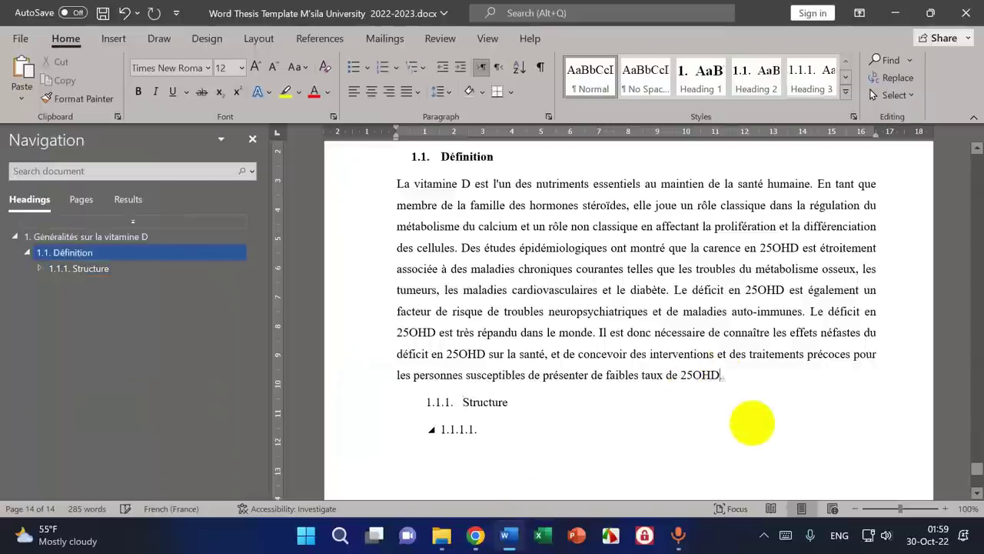
type("().")
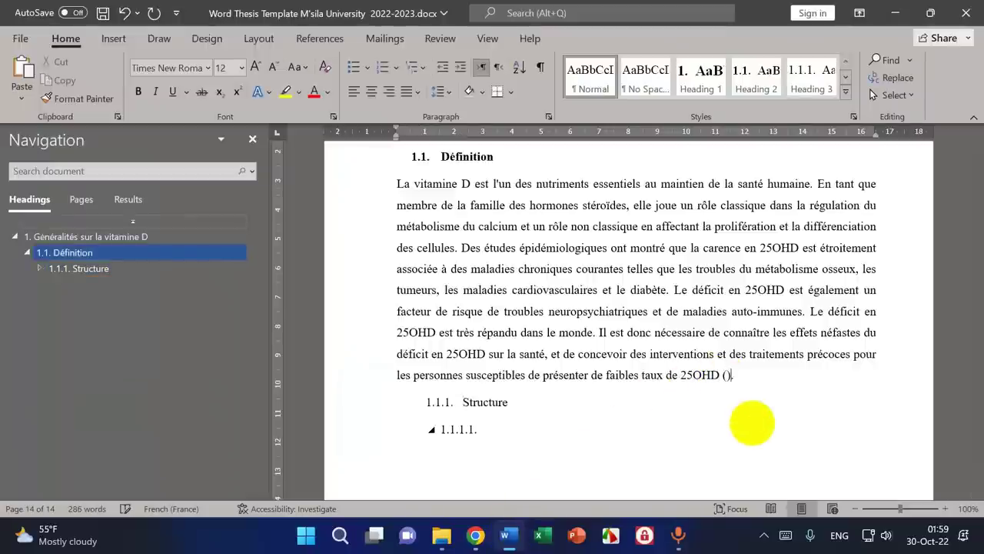
- Switch back to the browser PDF and examine the article's author list, starting with the first author
left_click(476, 535)
scroll(559, 329, "up", 3)
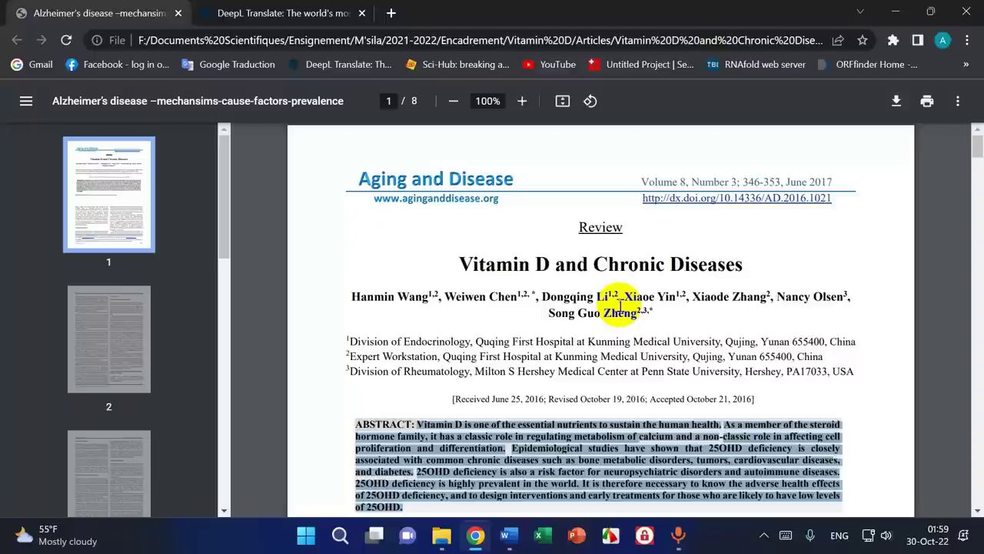
left_click_drag(348, 297, 429, 296)
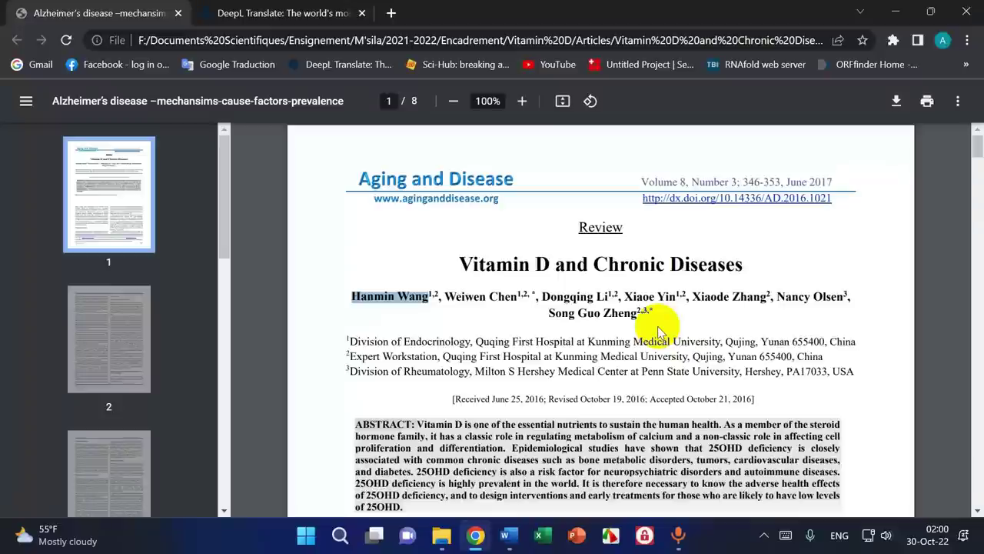
left_click(394, 300)
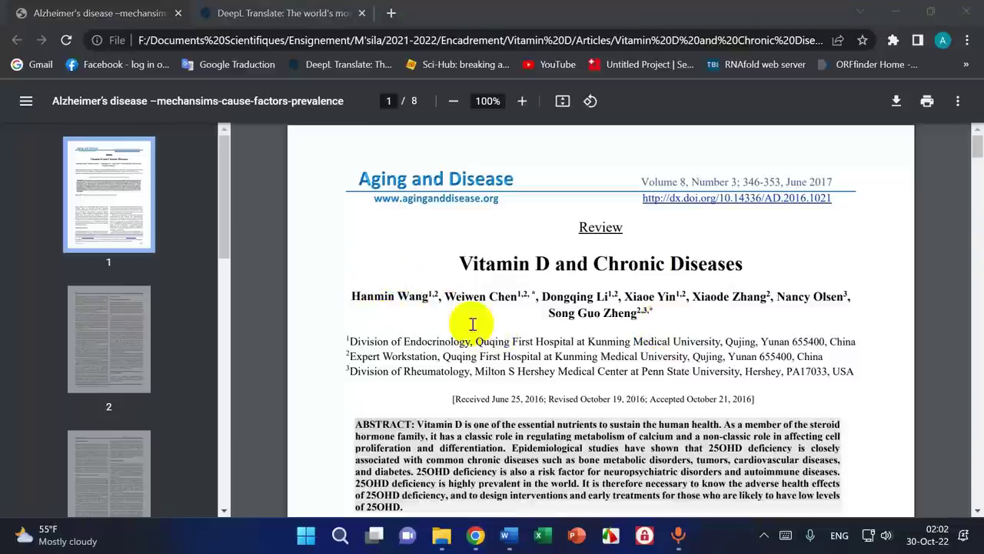
- Copy the first author's surname from the PDF and paste it as text only between the empty parentheses in Word
left_click(507, 534)
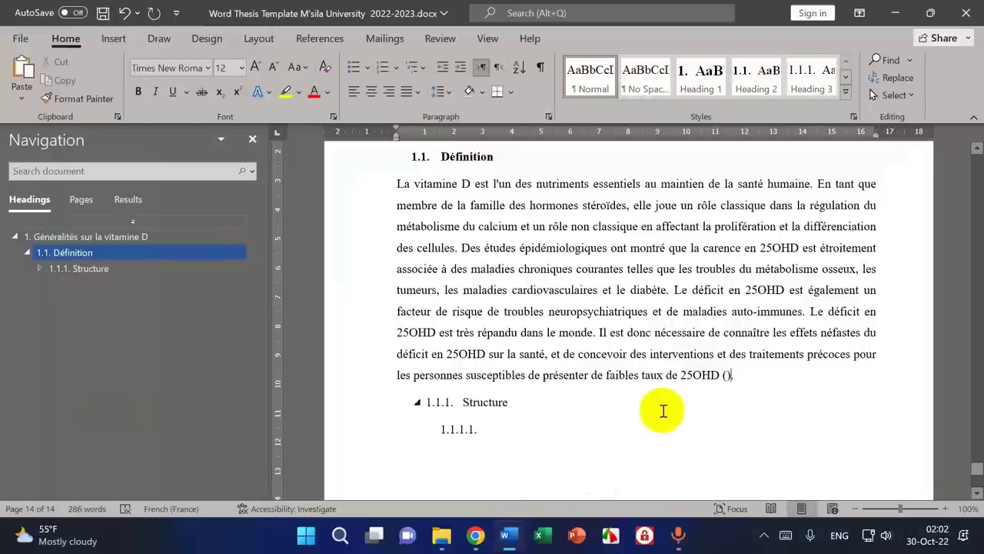
left_click(726, 374)
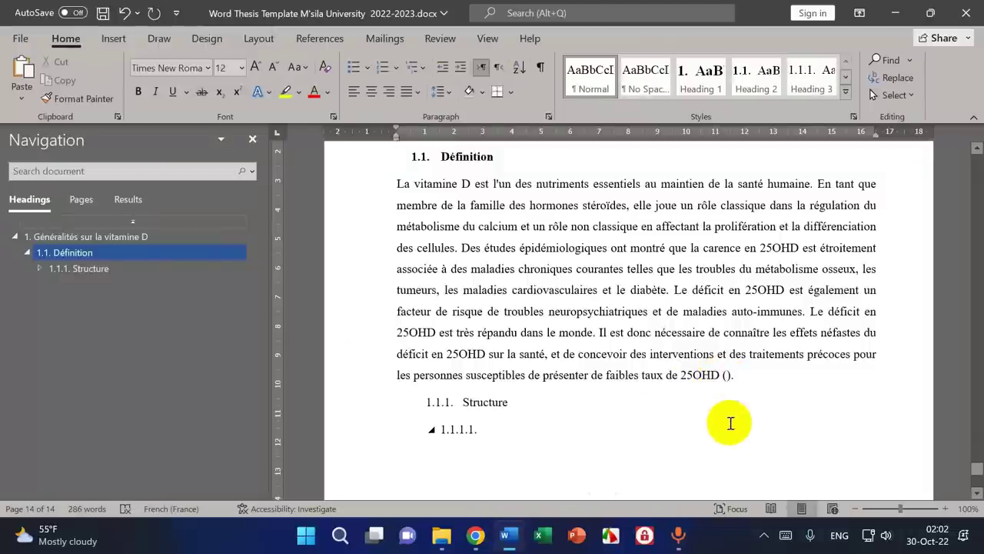
left_click(911, 13)
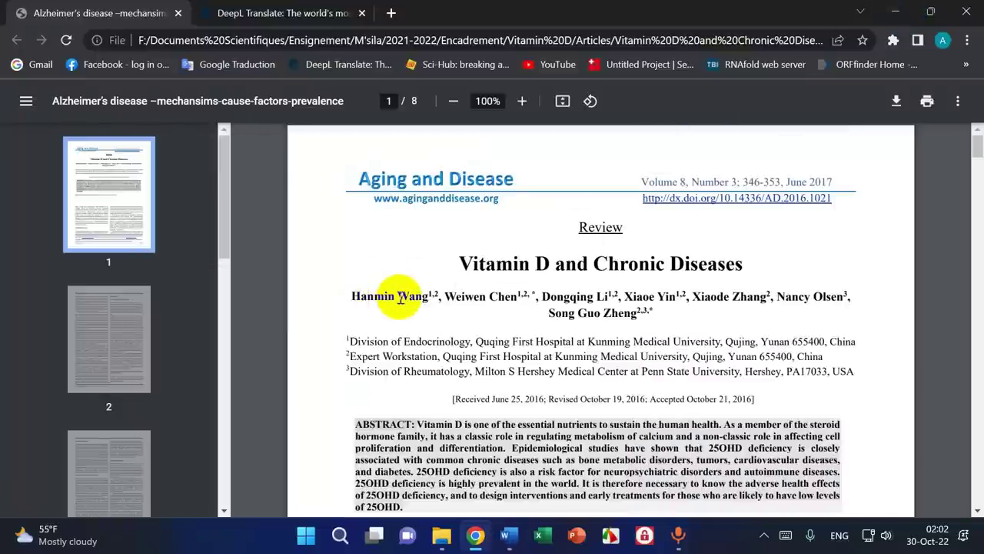
left_click_drag(343, 297, 642, 312)
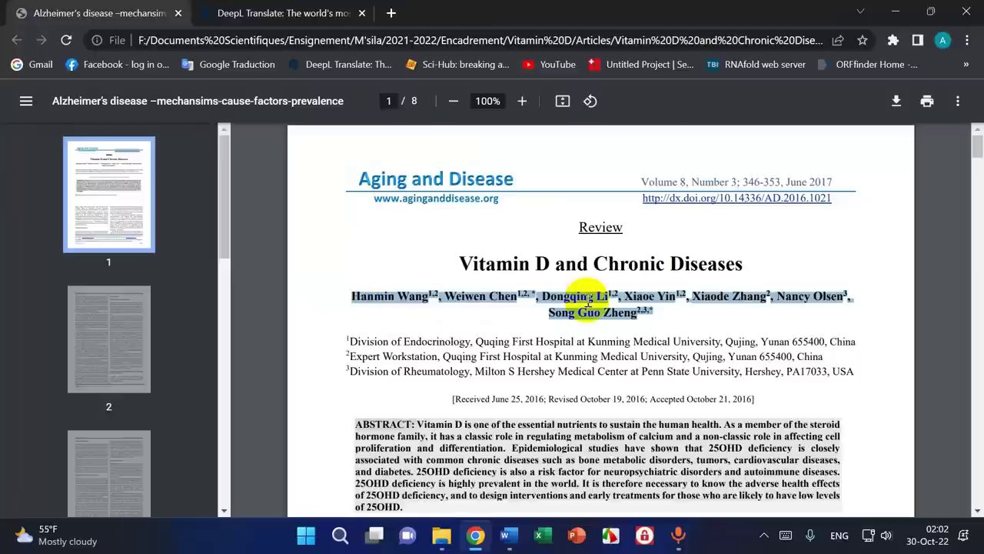
left_click(353, 301)
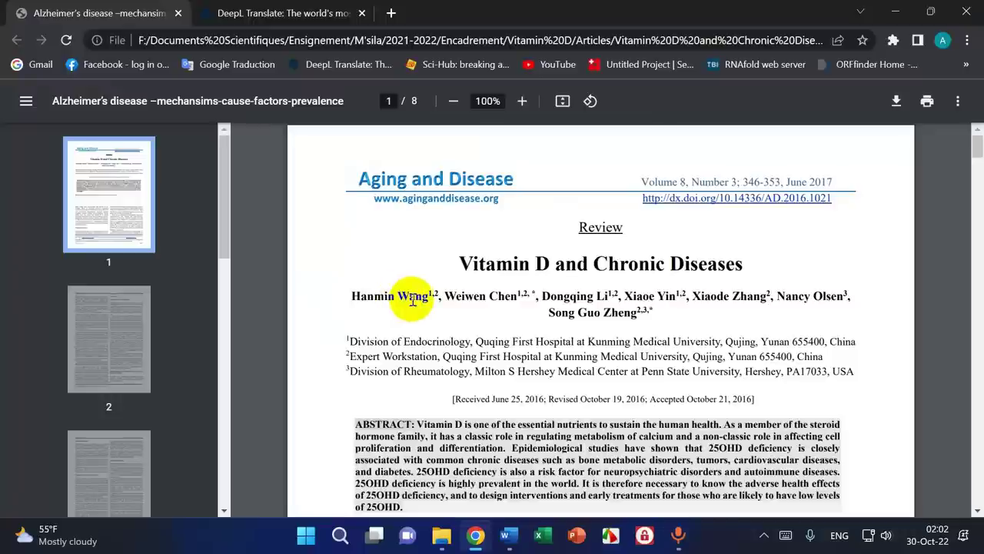
double_click(412, 299)
right_click(412, 299)
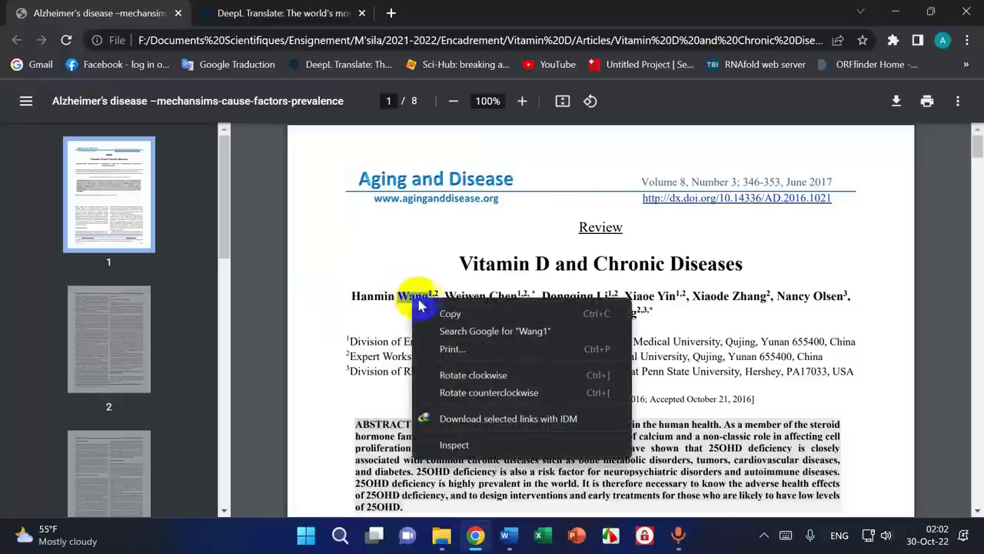
left_click(442, 312)
left_click(507, 536)
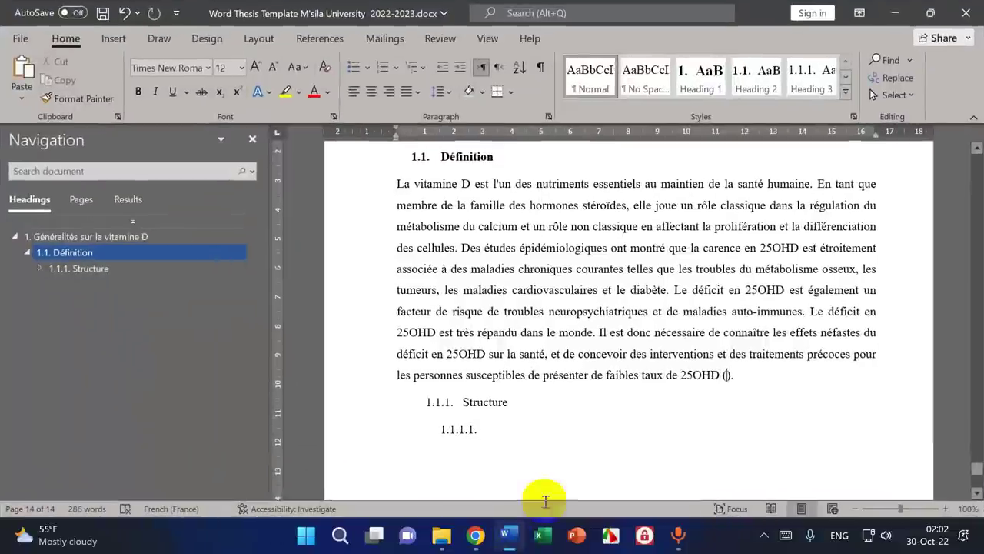
left_click(21, 91)
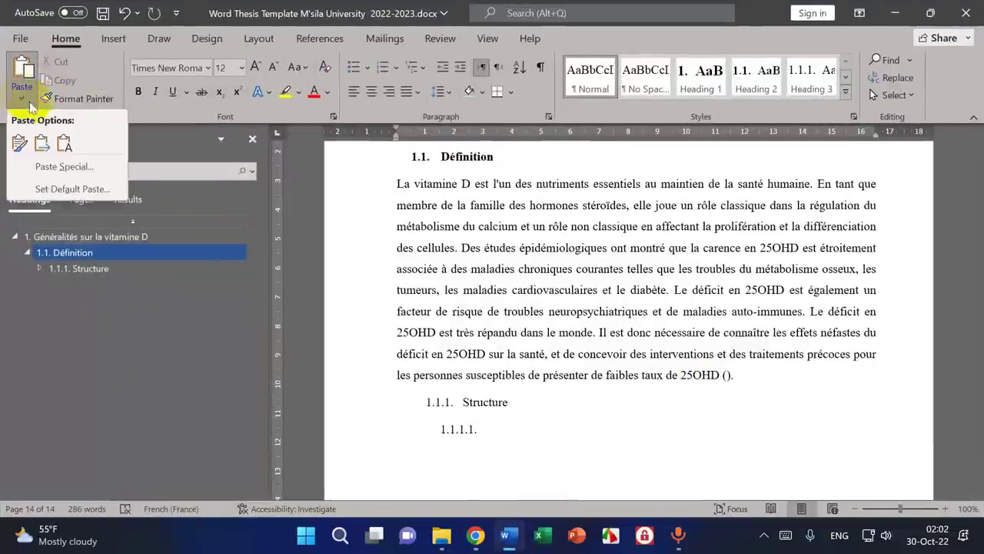
left_click(68, 143)
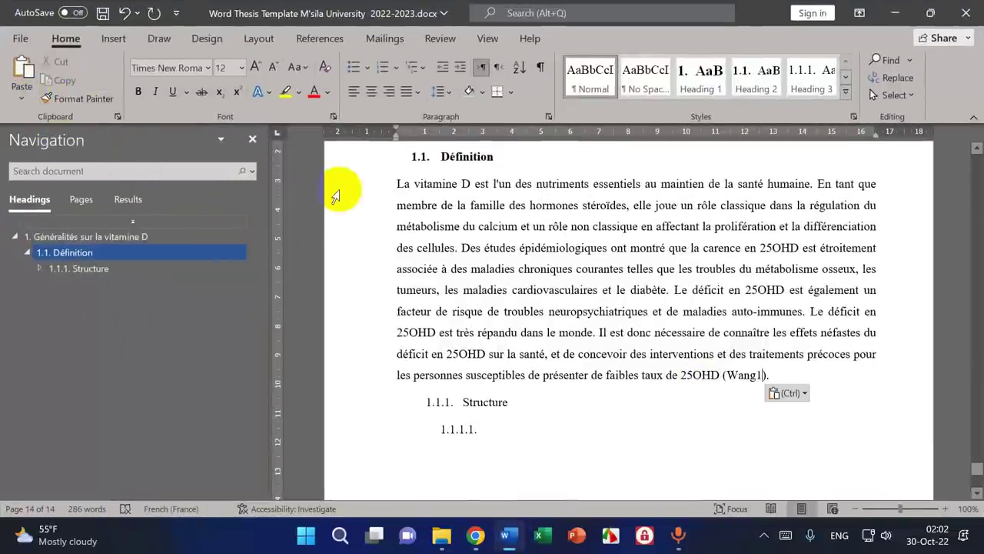
- Remove the stray digit after the pasted surname and complete the citation with "et al., 2016"
key("BackSpace")
type("ET")
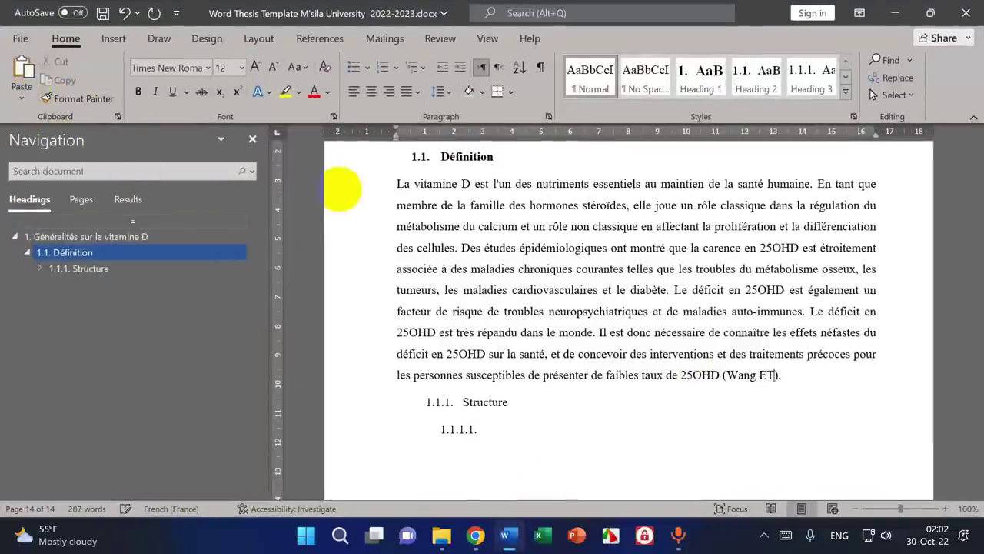
key("BackSpace")
key("BackSpace")
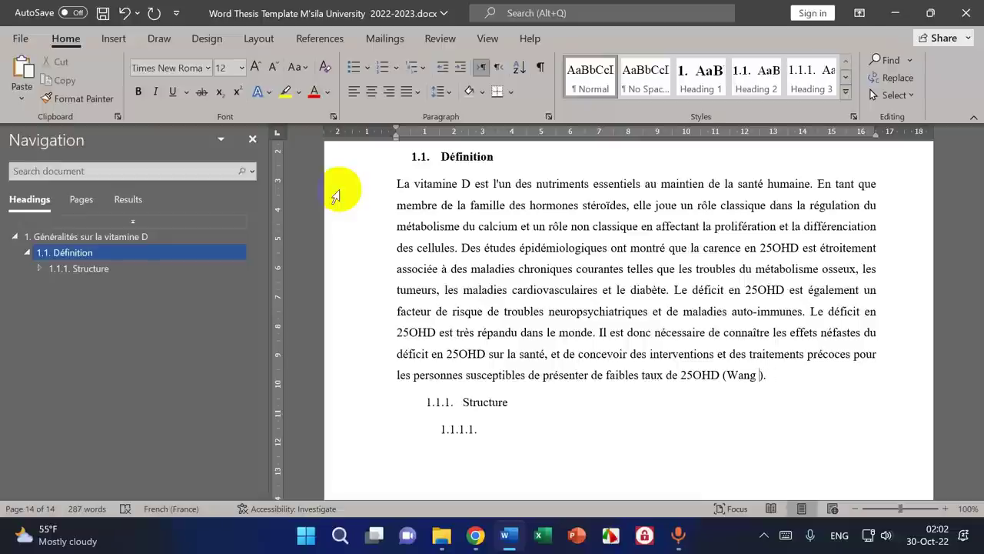
type("et al.")
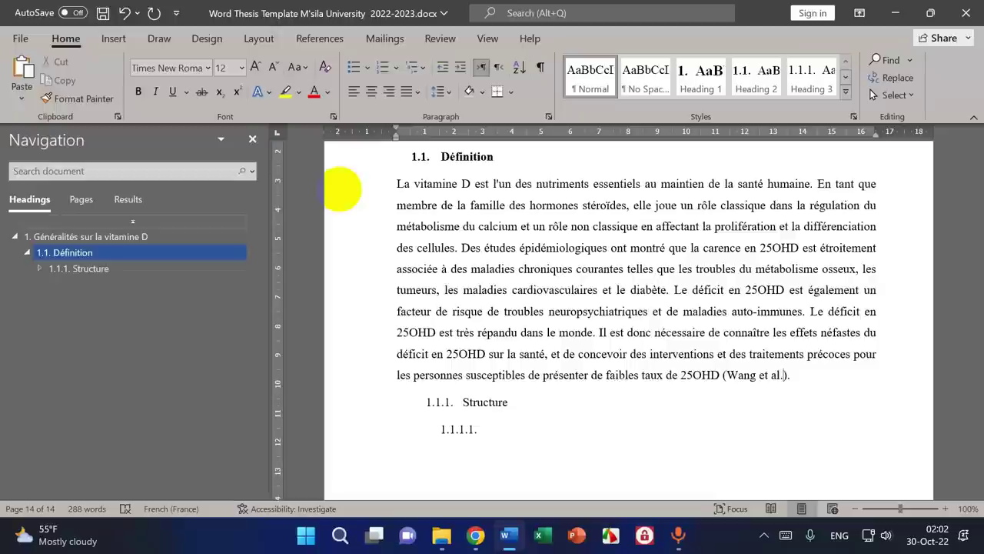
type(", 2016")
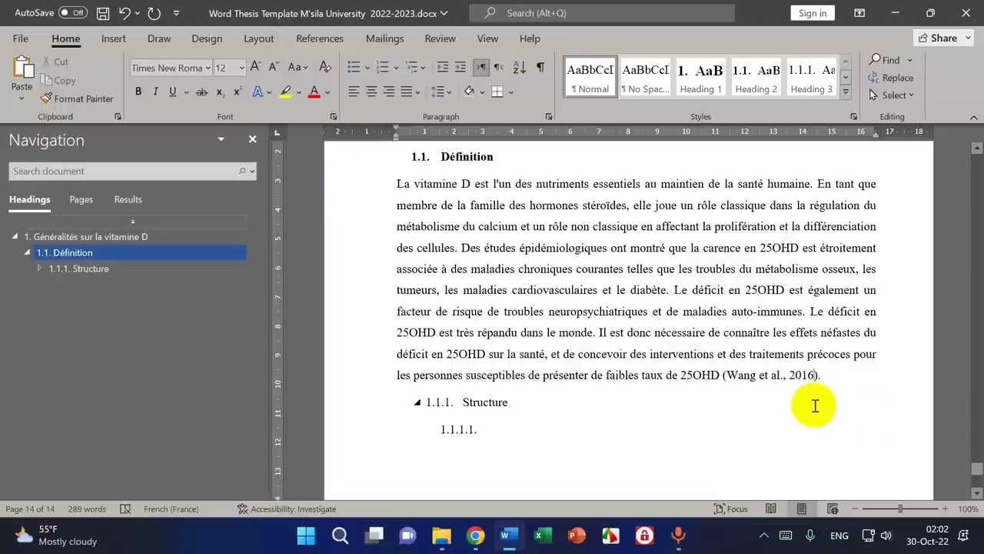
- Italicize "et al." in the citation at the end of the French paragraph
left_click(757, 374)
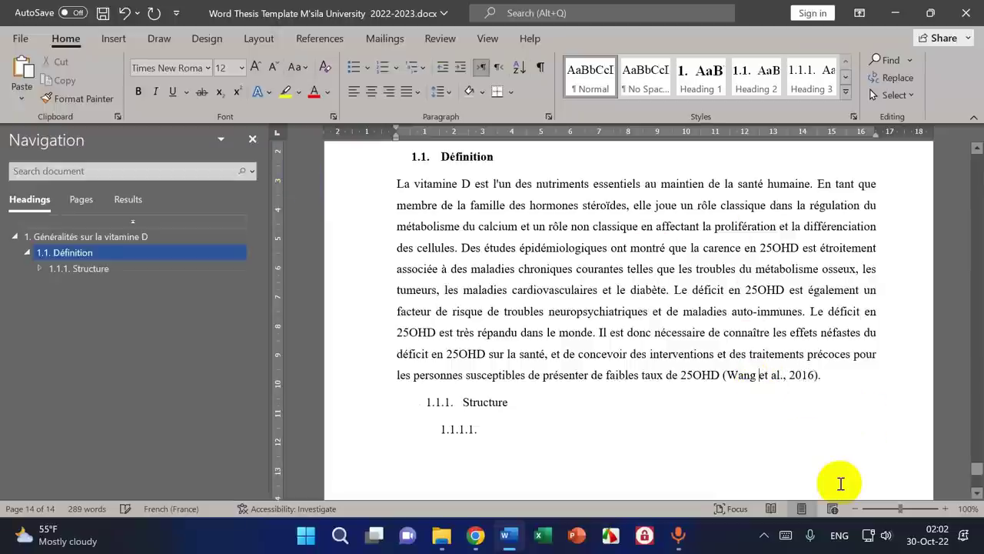
key("shift+Right")
key("shift+Right")
key("shift+Right")
key("shift+Right")
key("shift+Right")
key("shift+Right")
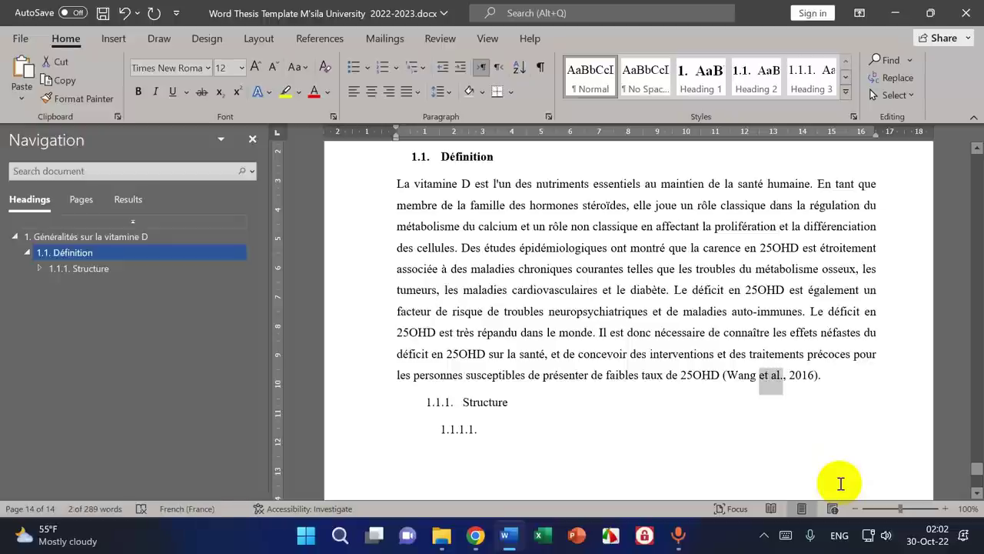
key("ctrl+i")
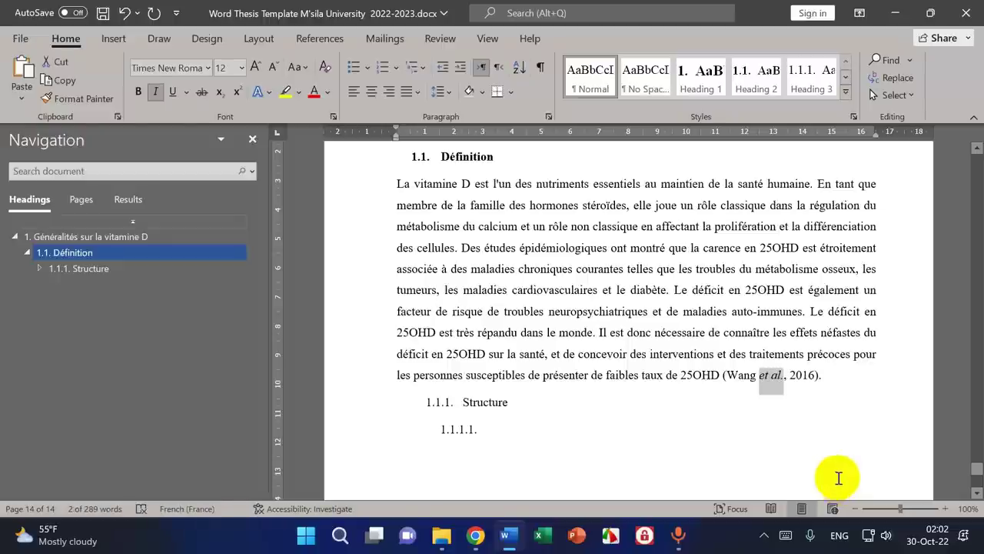
- Start a new paragraph below the cited French paragraph, beginning with "a"
left_click(830, 380)
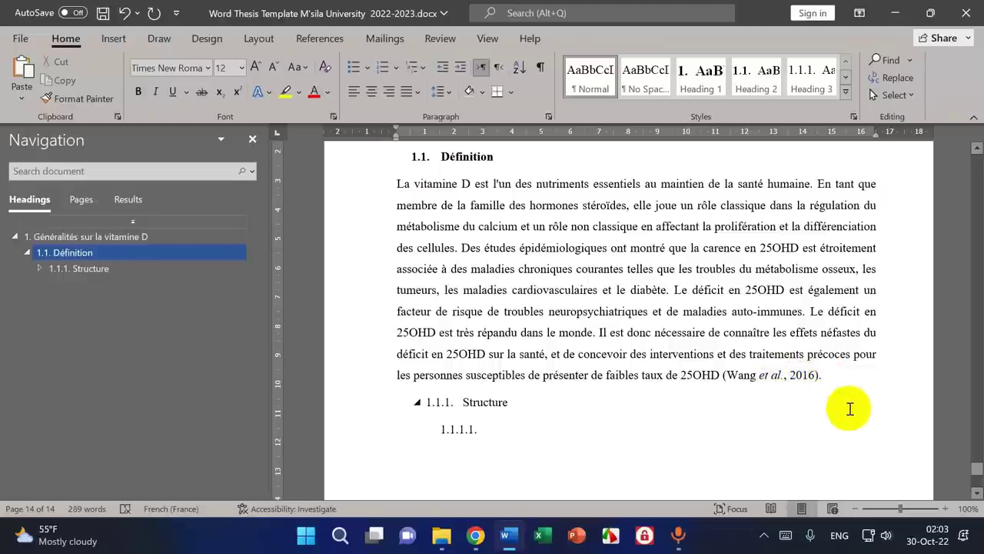
key("Return")
type("a")
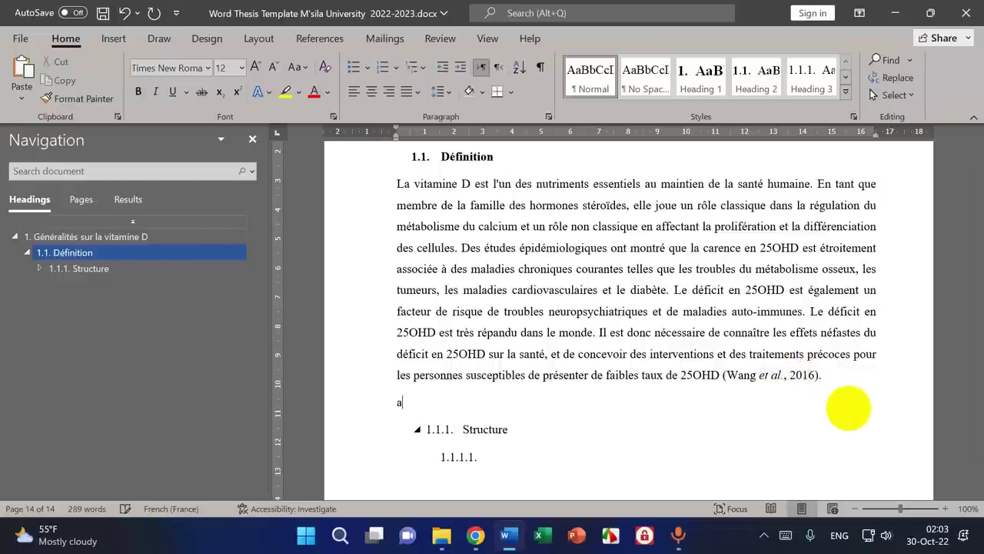
- Write the example word "allier" on the line below the Définition paragraph and retype the period after "al" in the citation
type("llier")
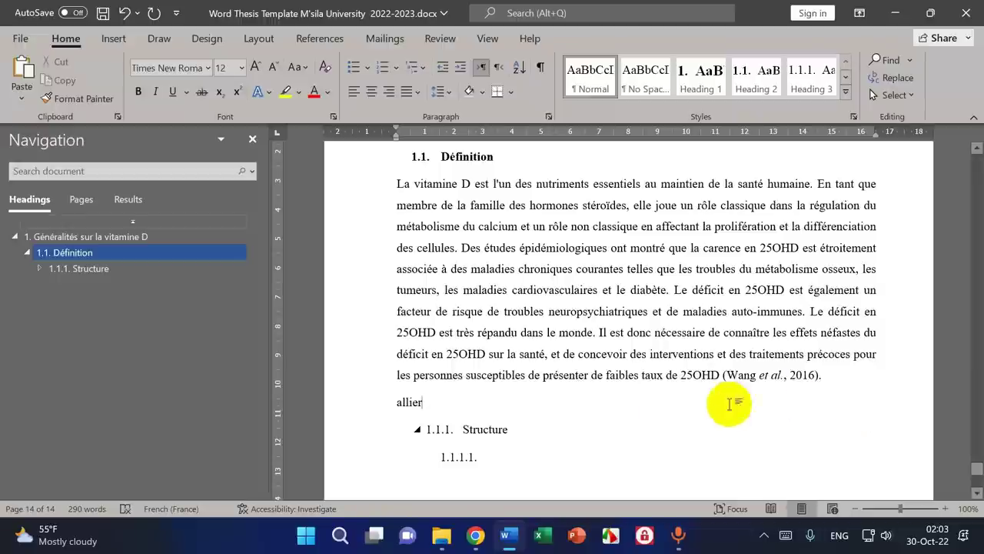
double_click(408, 401)
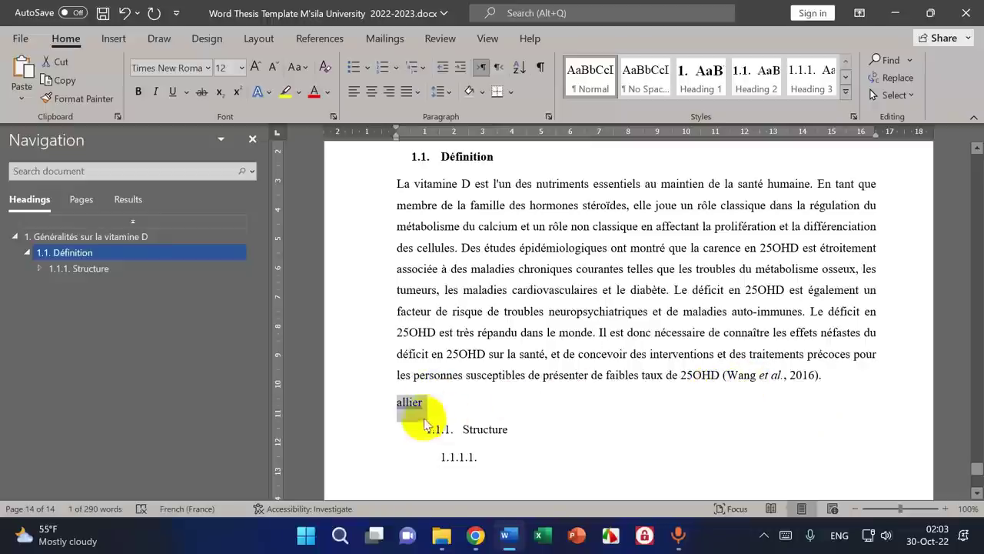
left_click(782, 376)
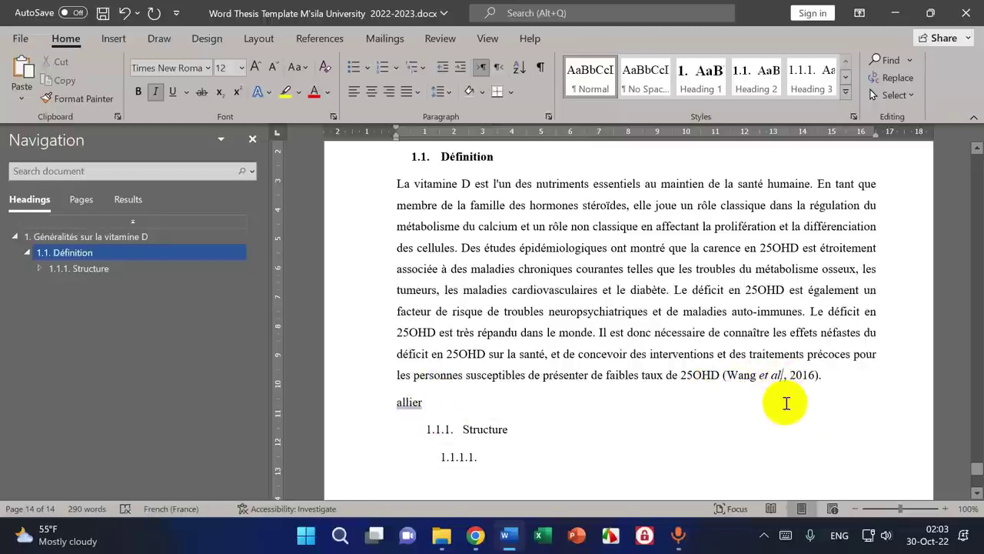
type(".")
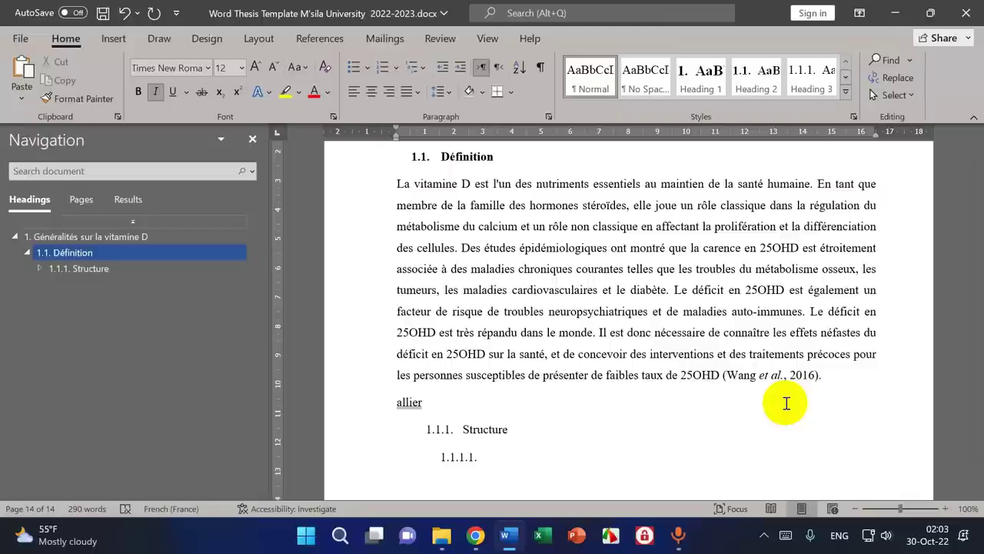
- Delete the example word "allier" below the Définition paragraph and remove the italics from "et" in the in-text citation
double_click(408, 402)
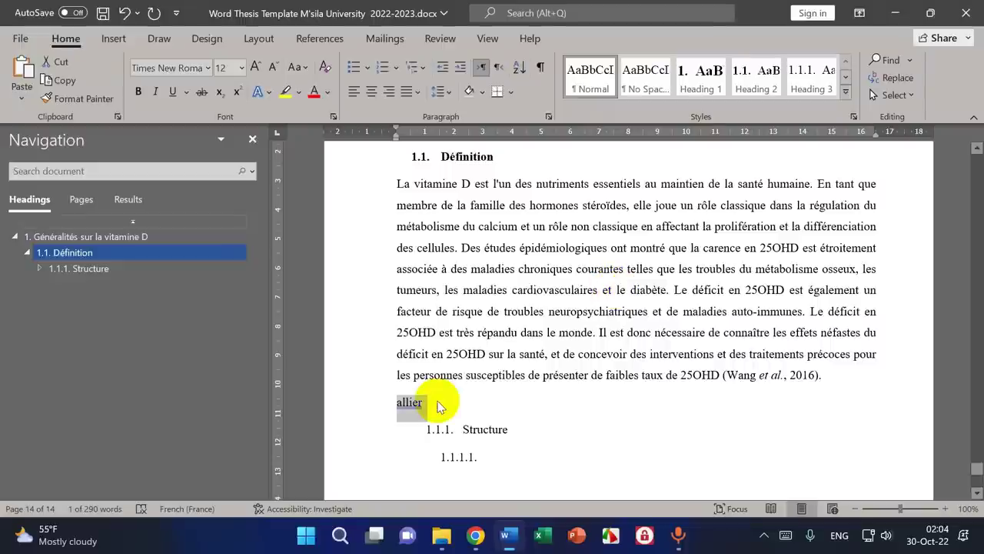
key("Delete")
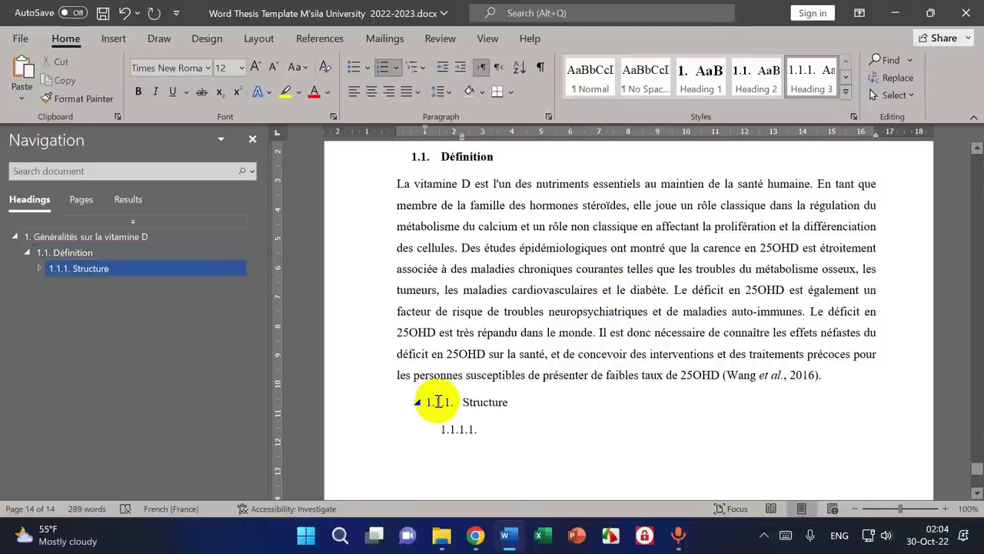
left_click(782, 375)
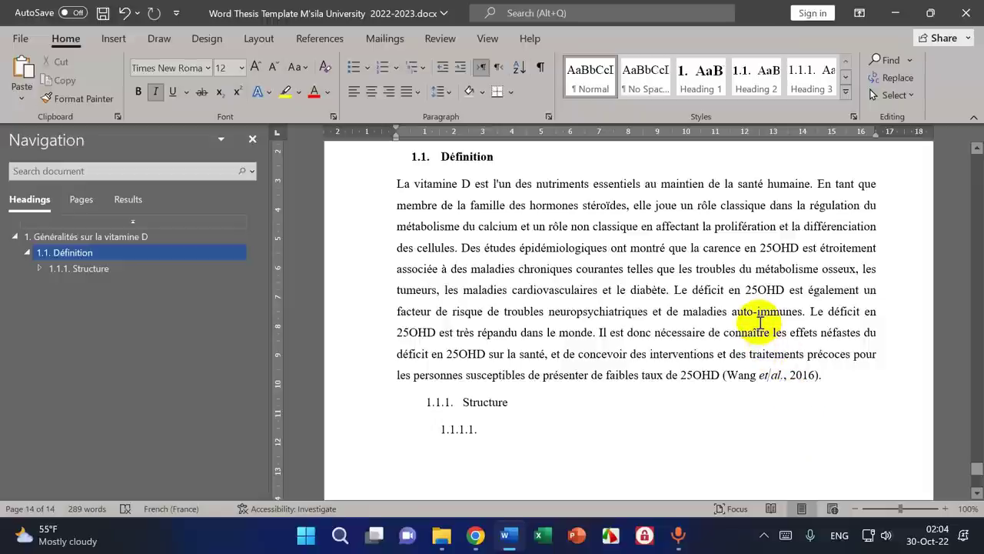
key("shift+Left")
key("shift+Left")
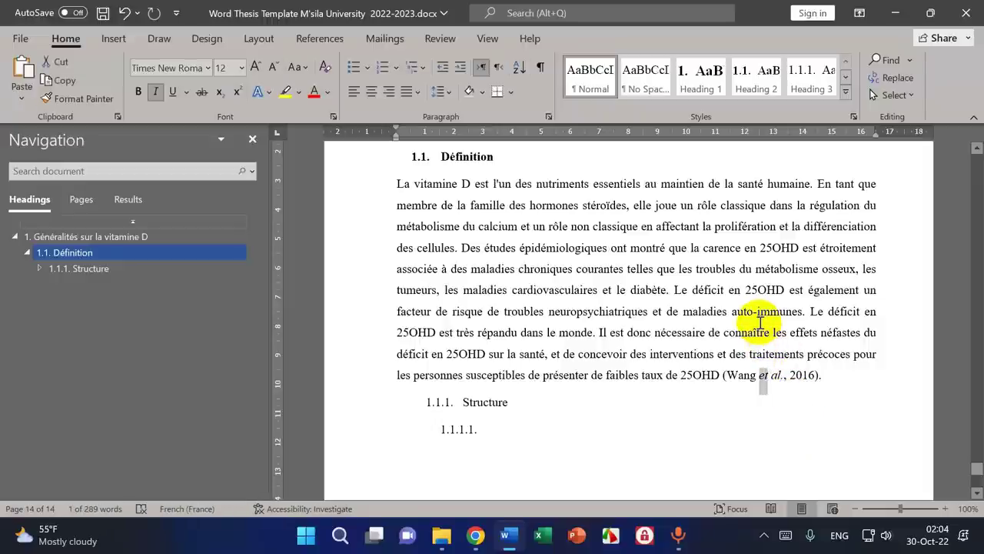
key("ctrl+i")
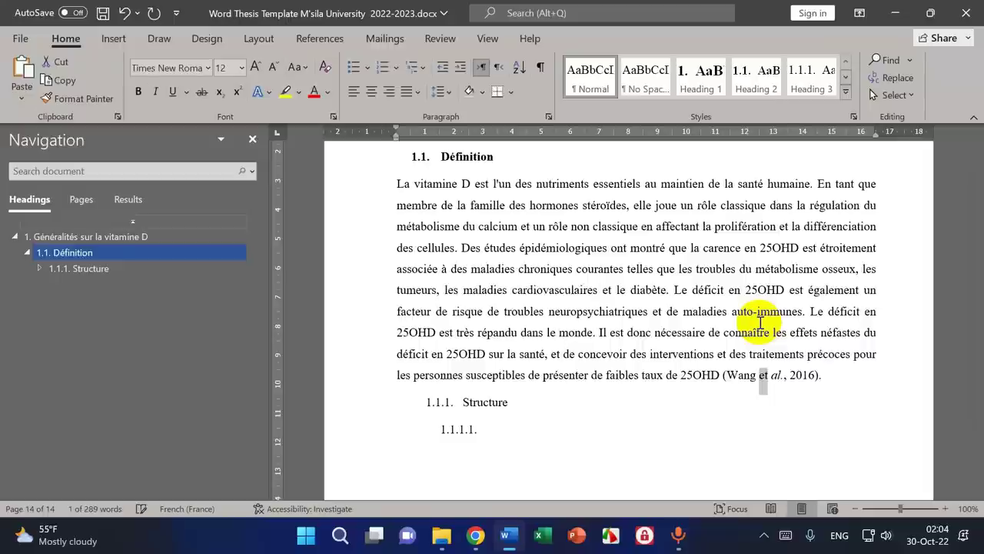
left_click(776, 374)
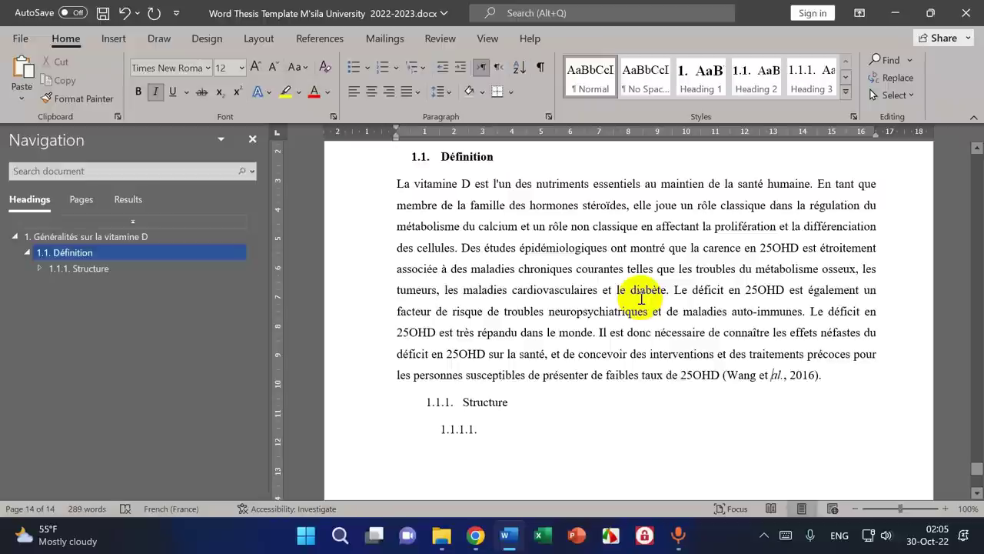
- Check the paragraph's in-text citation against the authors, acceptance date and title of the source article open in Chrome
left_click_drag(681, 374, 821, 374)
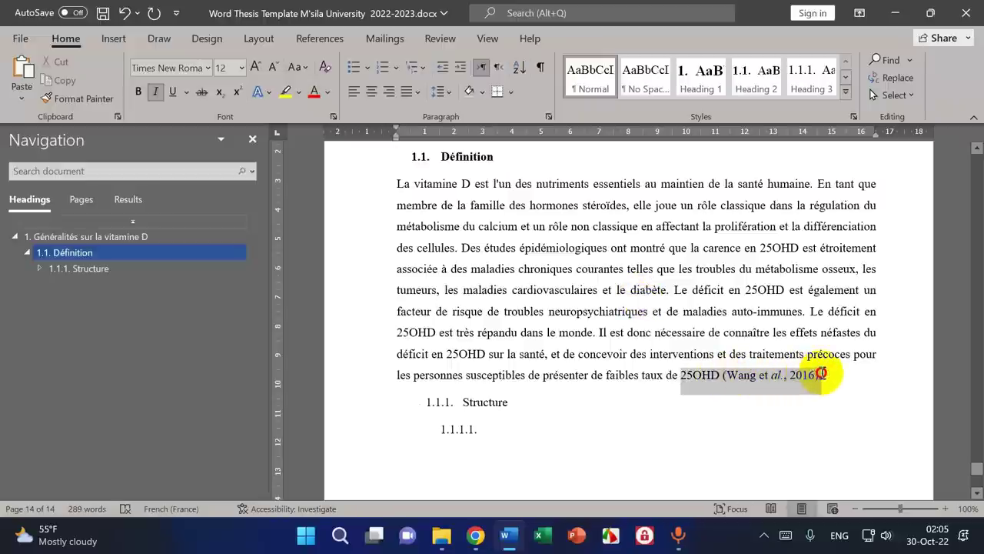
scroll(692, 262, "down", 3)
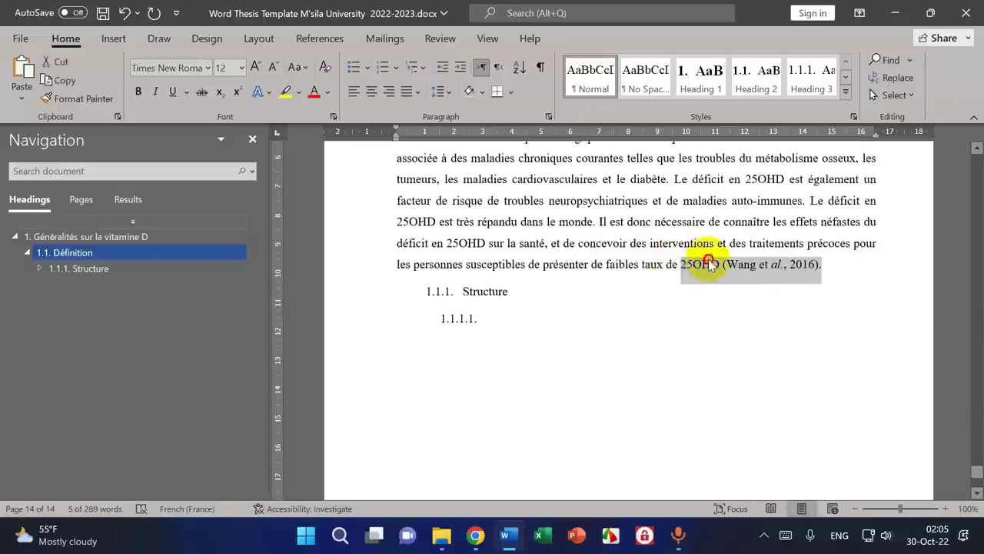
left_click(709, 264)
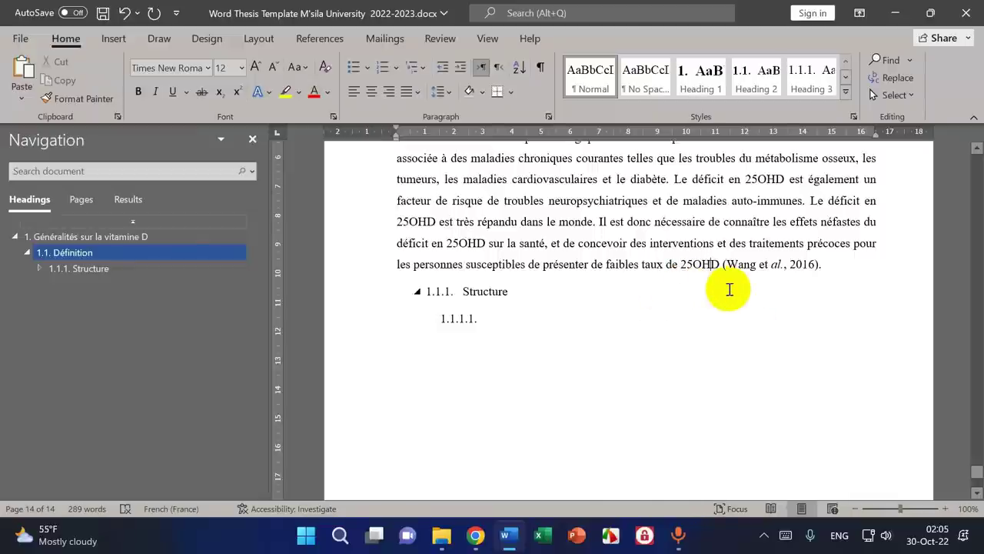
scroll(681, 316, "up", 2)
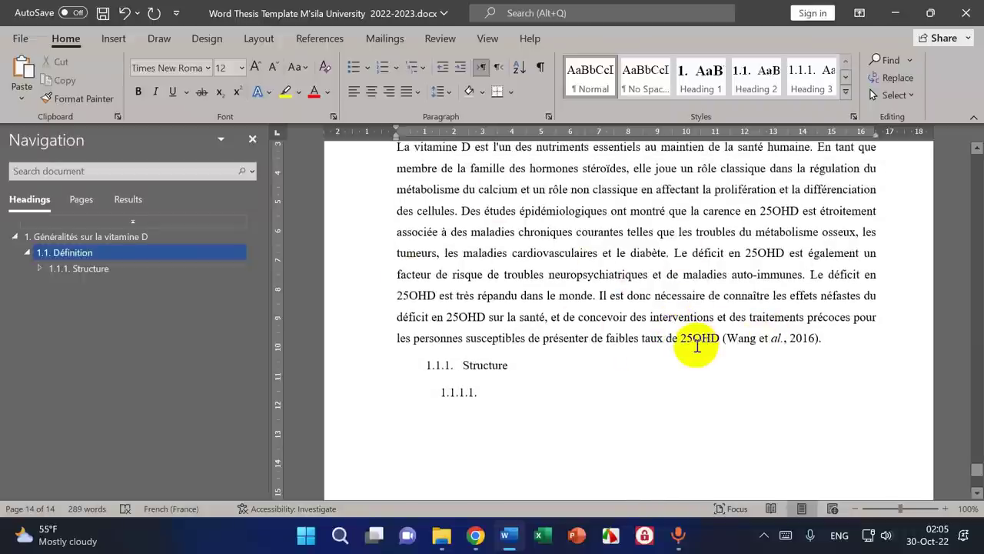
left_click(476, 535)
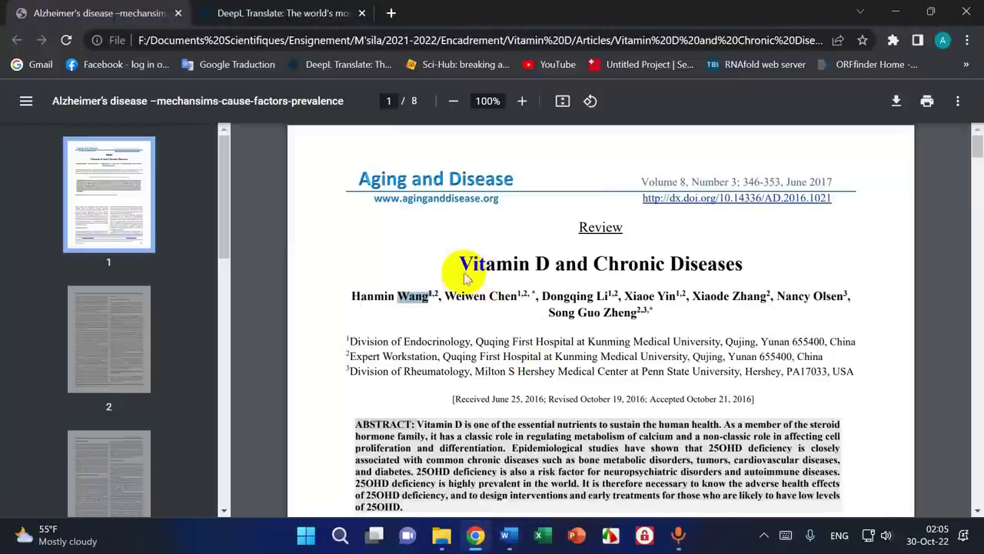
left_click_drag(345, 294, 577, 324)
double_click(741, 398)
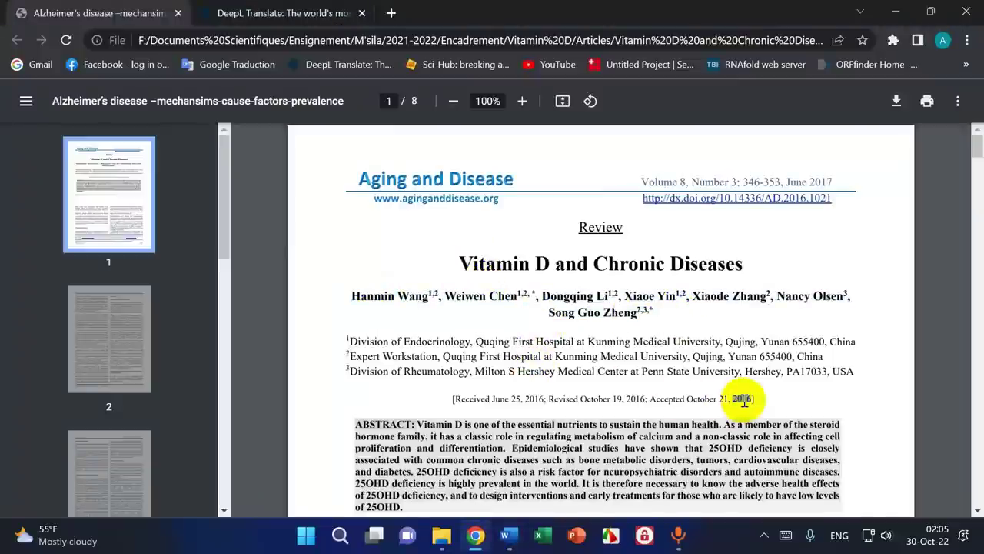
left_click_drag(455, 264, 738, 262)
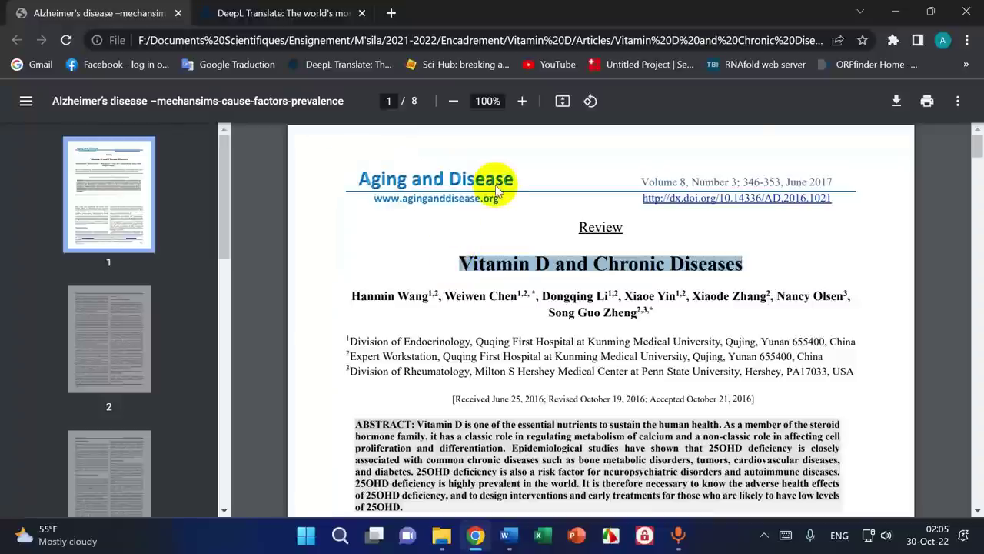
scroll(626, 349, "down", 8)
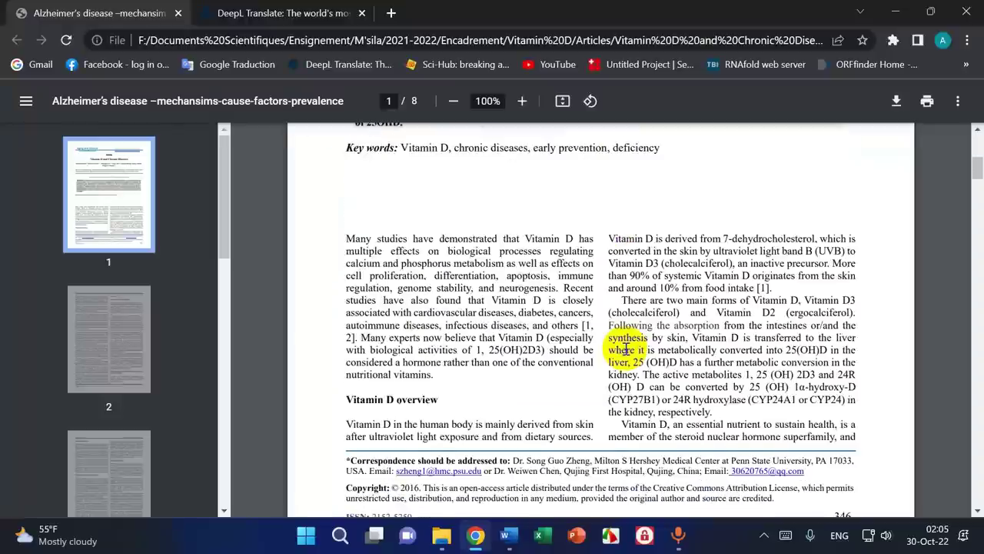
scroll(625, 349, "up", 1)
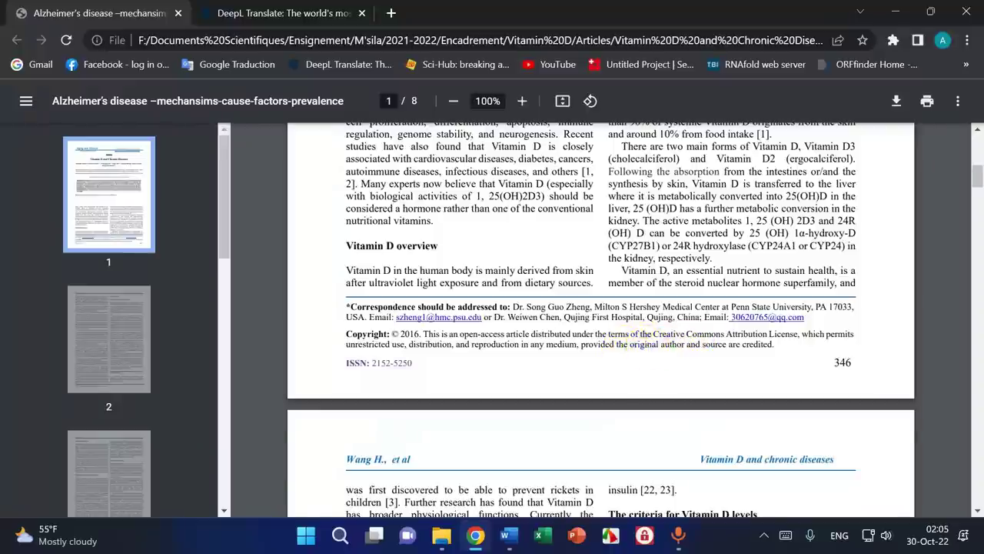
scroll(648, 349, "up", 7)
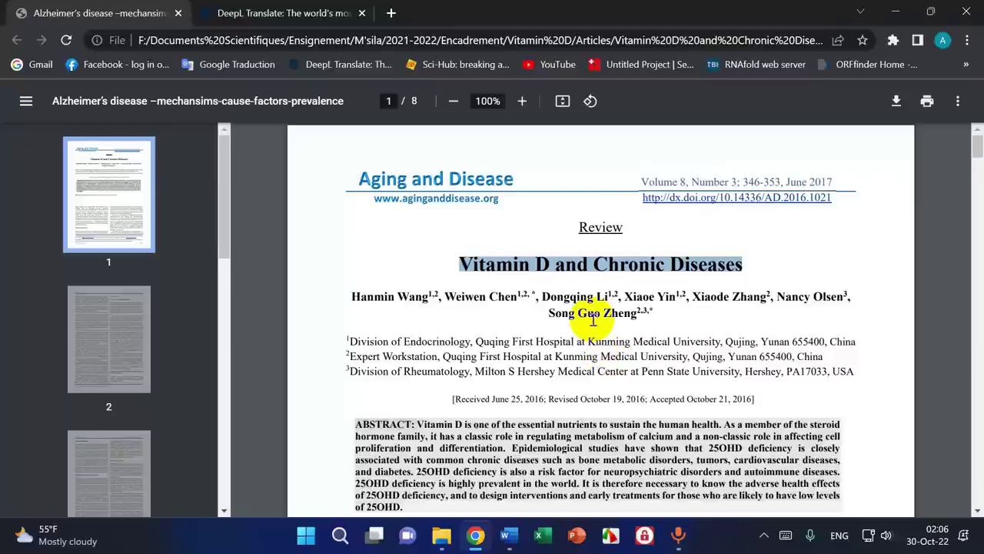
- Copy the article title "Vitamin D and Chronic Diseases" from the first page of the PDF
mouse_move(520, 543)
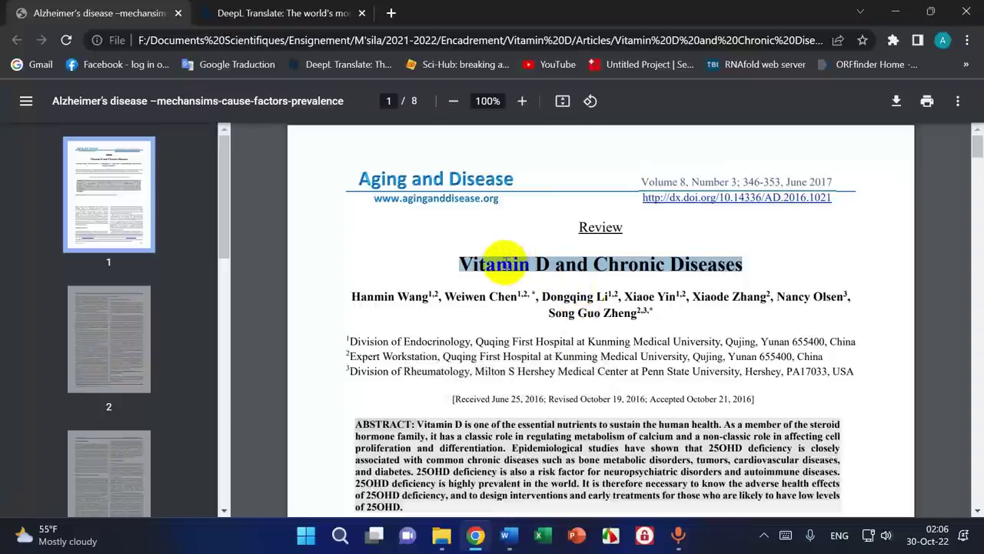
right_click(555, 263)
left_click(588, 278)
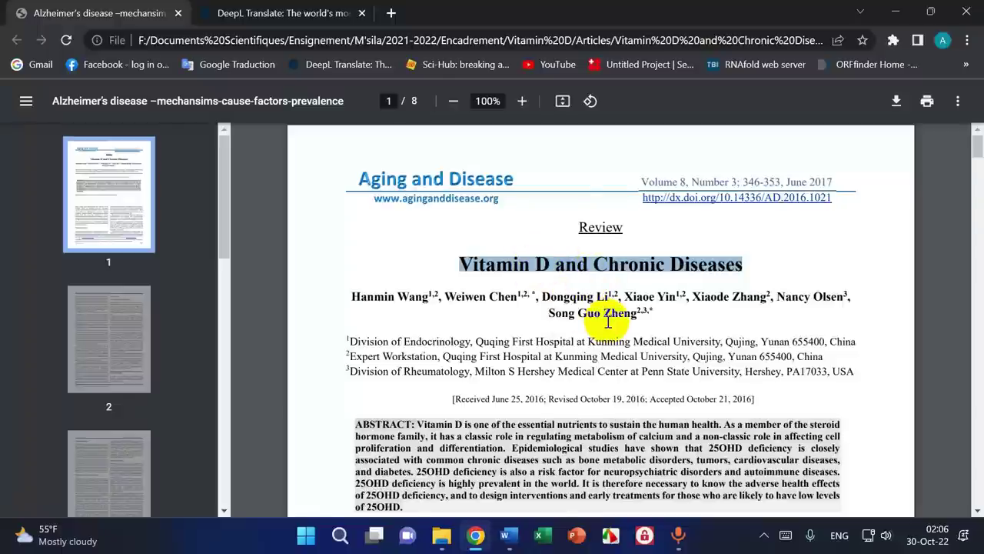
scroll(608, 321, "down", 3)
scroll(607, 321, "up", 3)
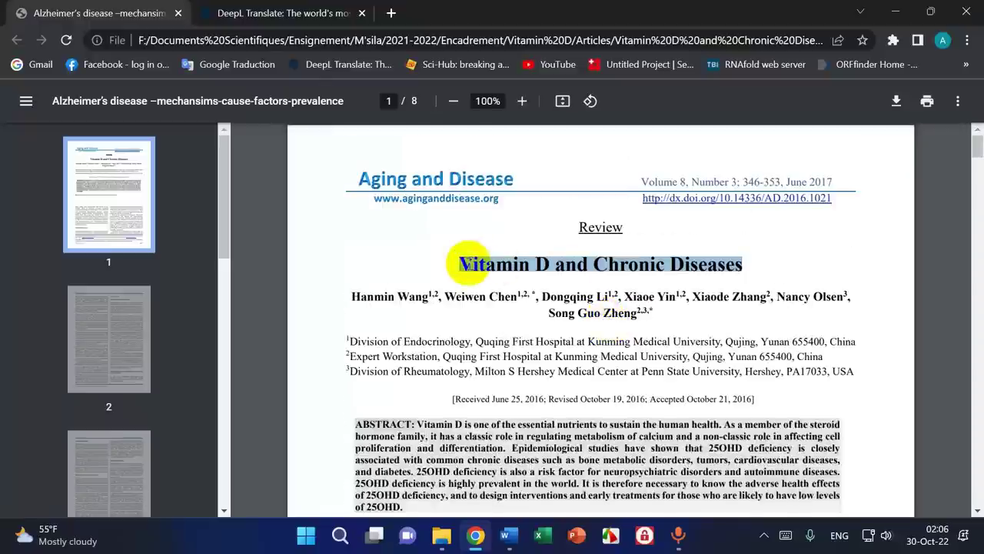
right_click(496, 264)
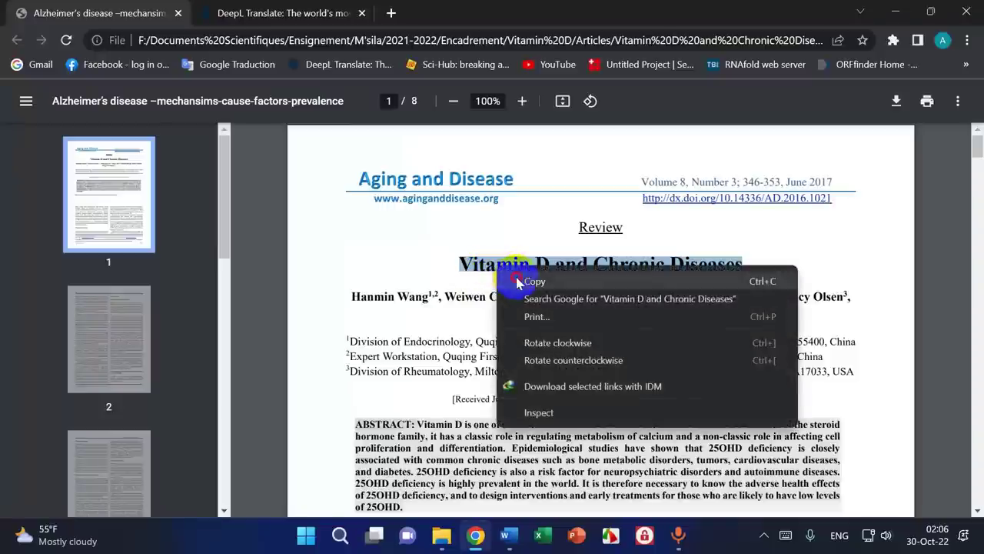
left_click(519, 279)
- Open Google Scholar in place of the DeepL translation page by searching for "scholar"
left_click(255, 9)
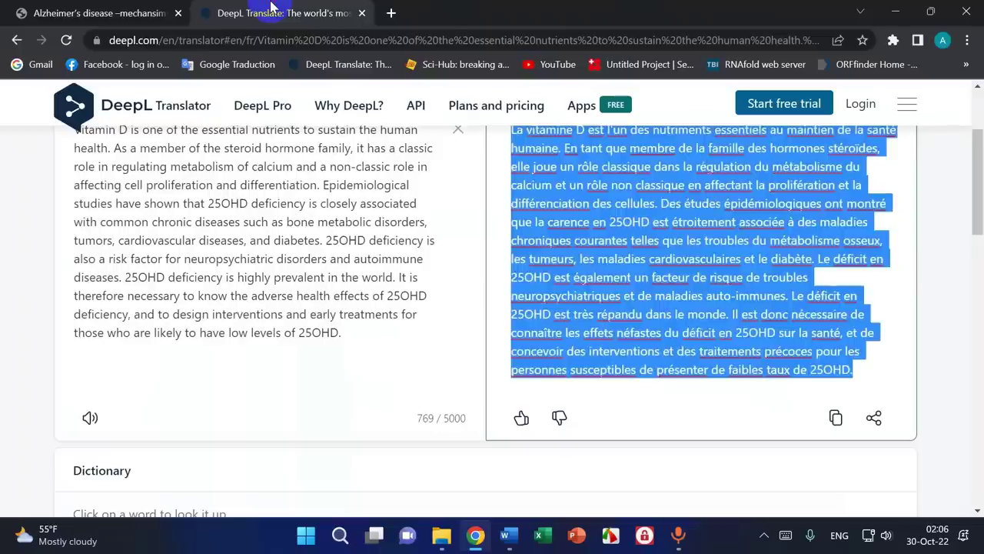
left_click(264, 45)
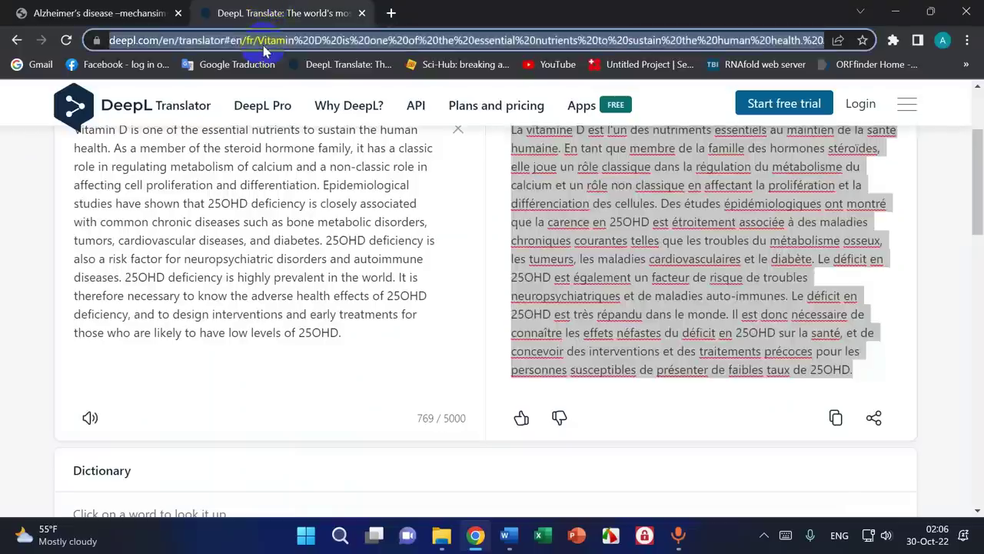
type("sch")
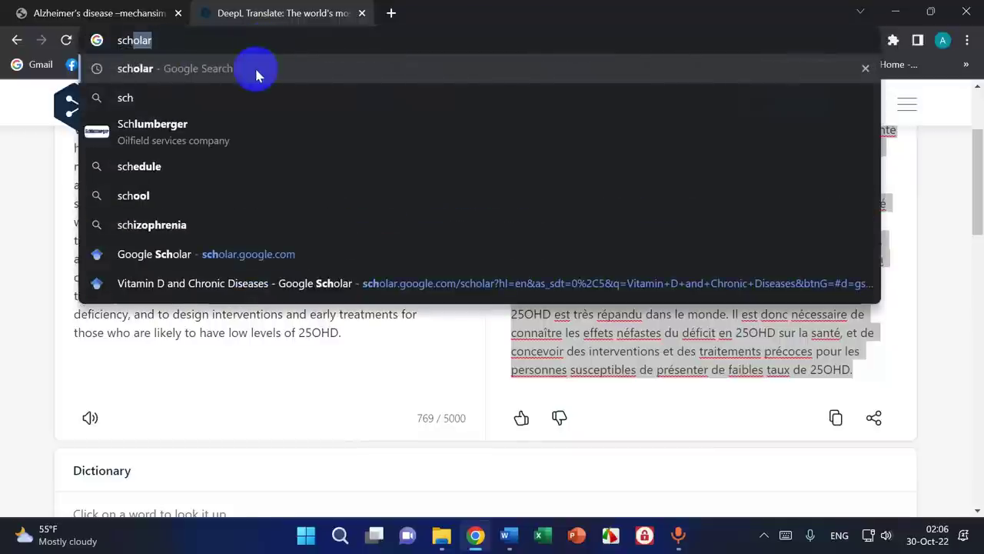
left_click(256, 72)
left_click(123, 249)
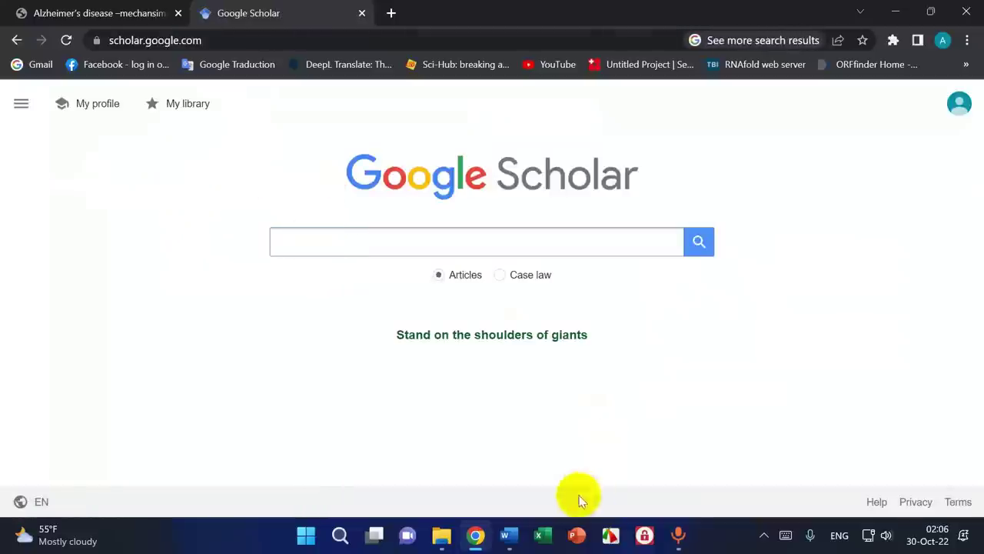
- Copy the article title from the PDF again and search Google Scholar for "Vitamin D and Chronic Diseases"
left_click(505, 534)
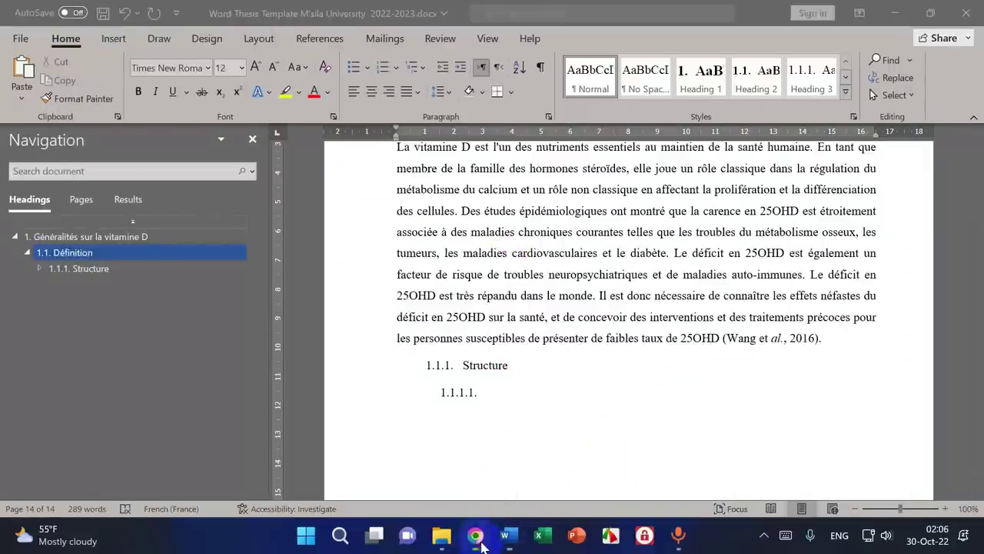
left_click(478, 538)
left_click(131, 12)
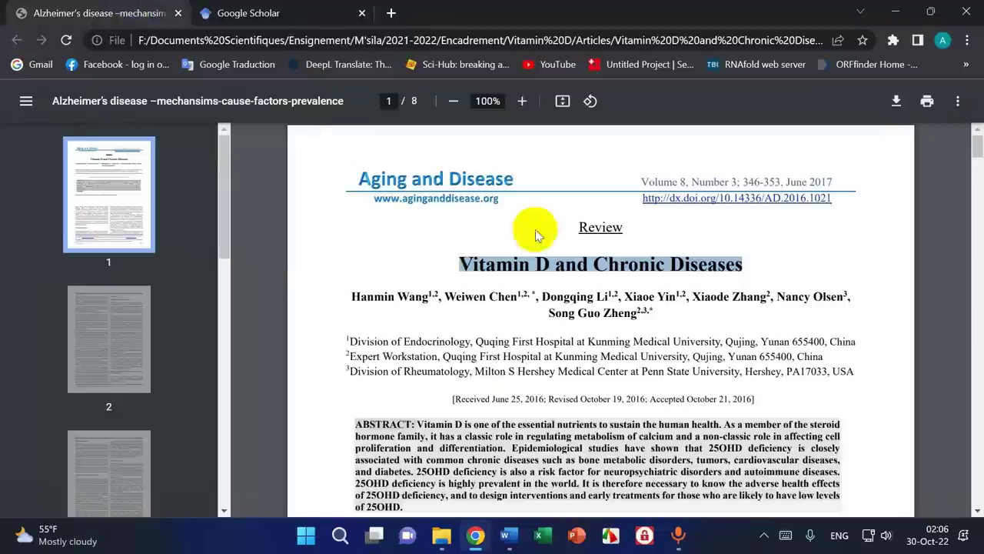
right_click(523, 269)
left_click(542, 278)
left_click(285, 9)
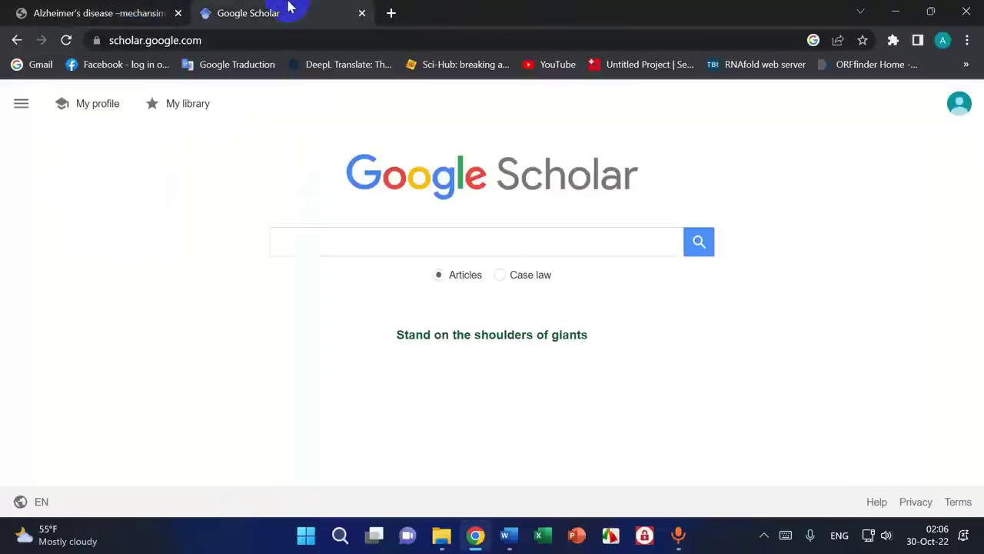
right_click(313, 246)
left_click(347, 368)
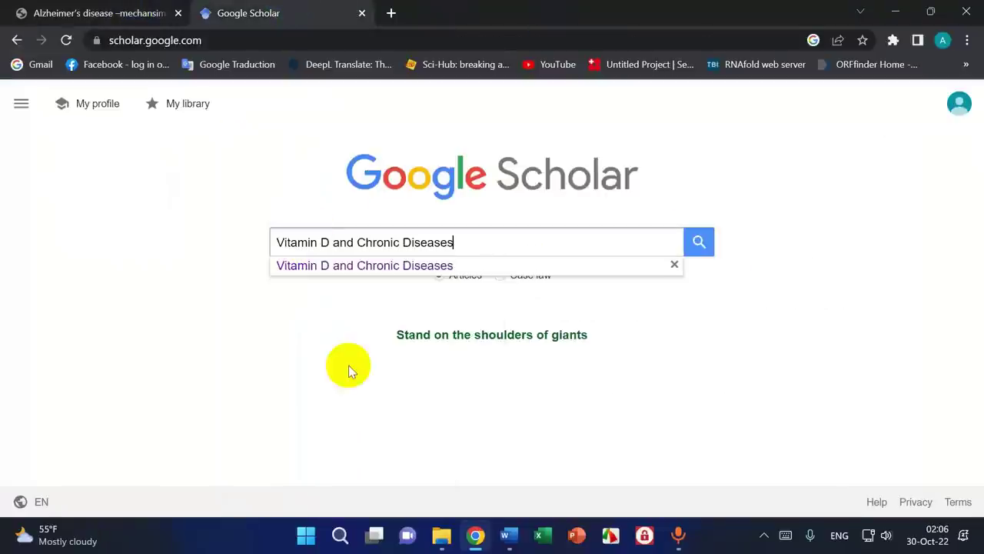
left_click(699, 242)
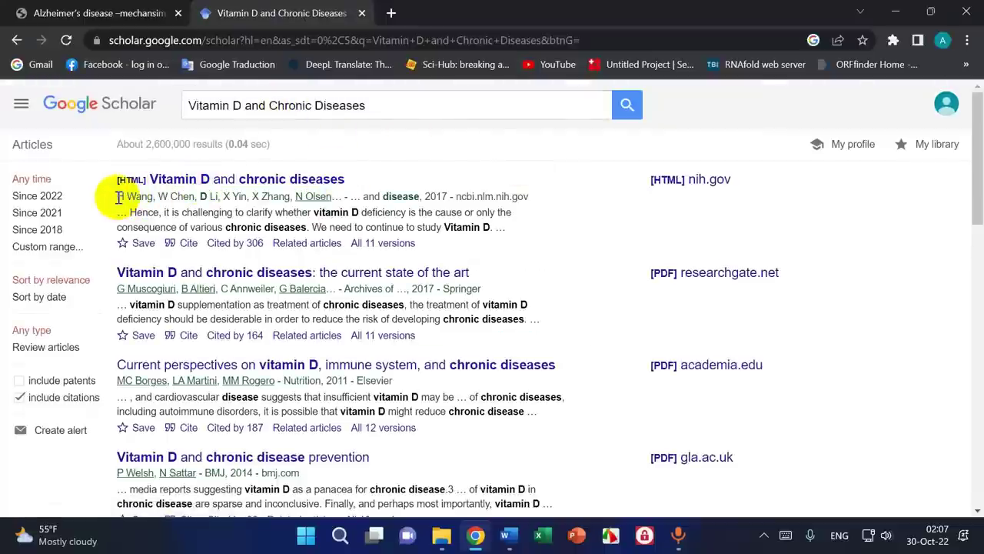
- Compare the first search result's authors with the author list in the PDF, and open that result's citation formats
left_click_drag(119, 198, 338, 198)
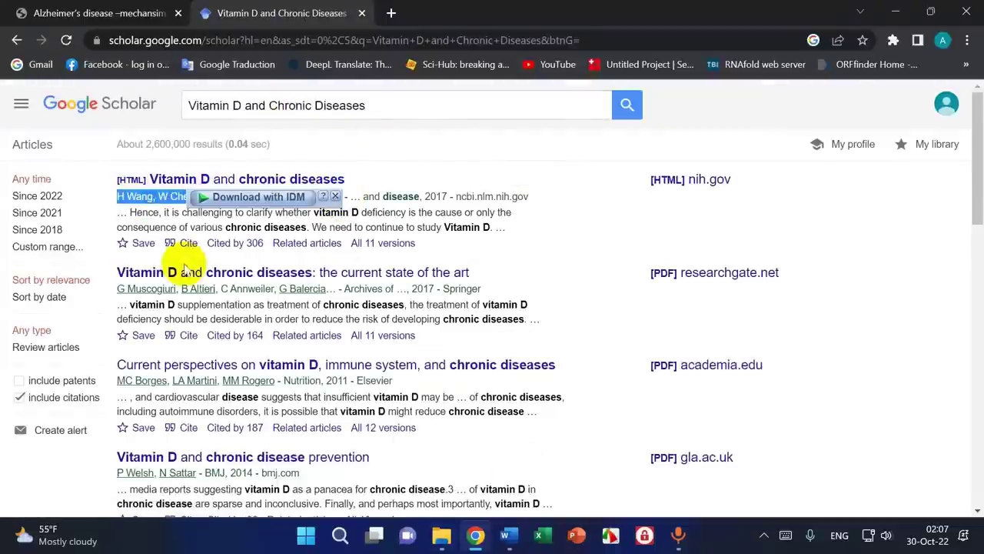
left_click(156, 197)
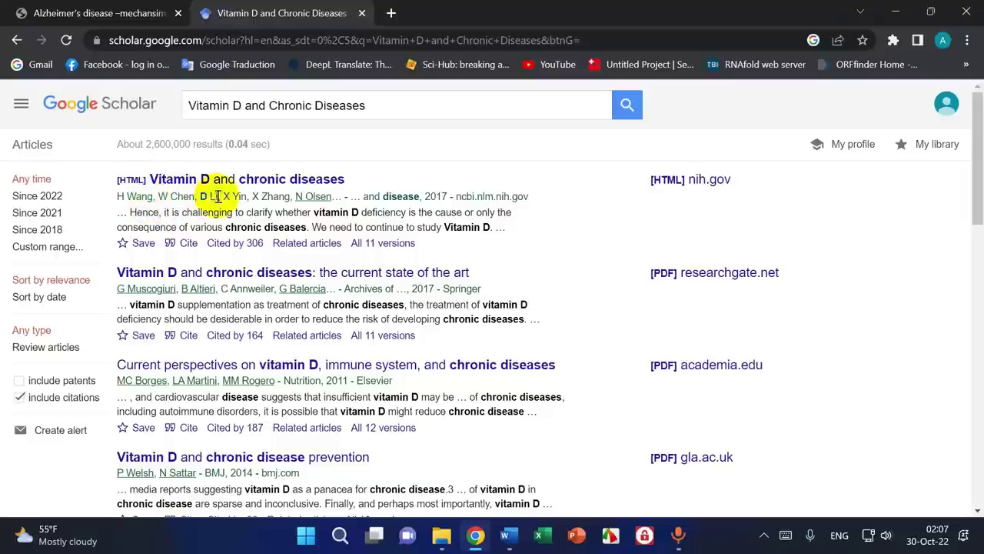
left_click(30, 13)
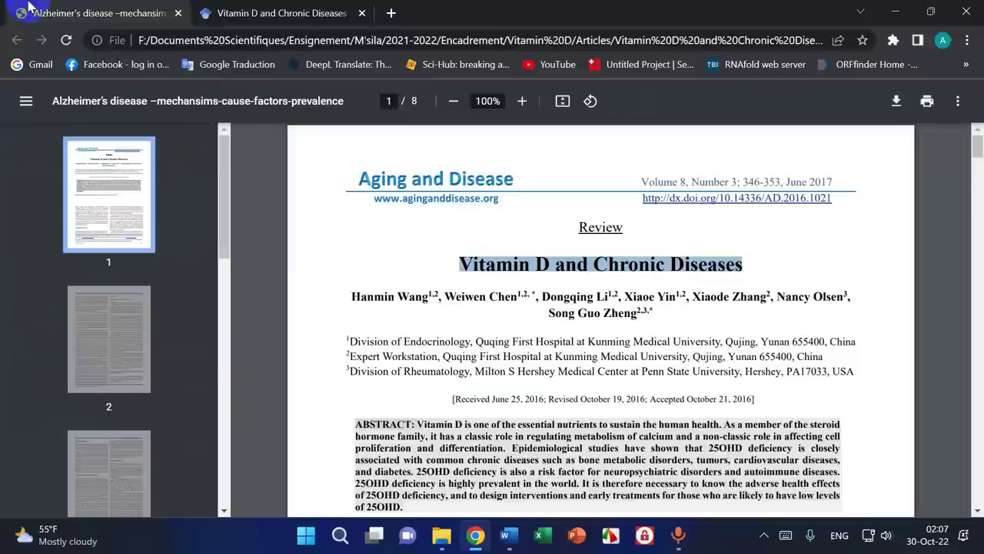
left_click_drag(350, 296, 655, 315)
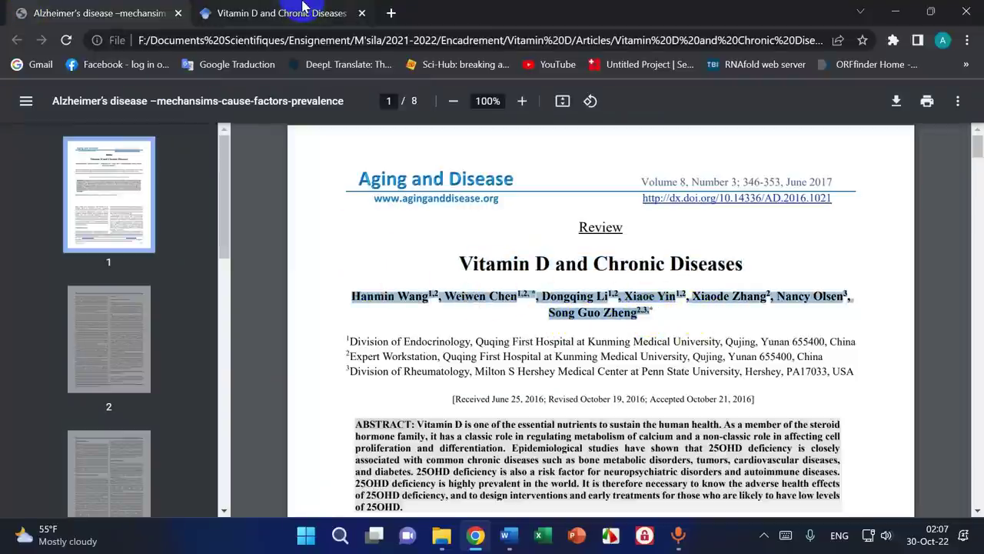
left_click(303, 10)
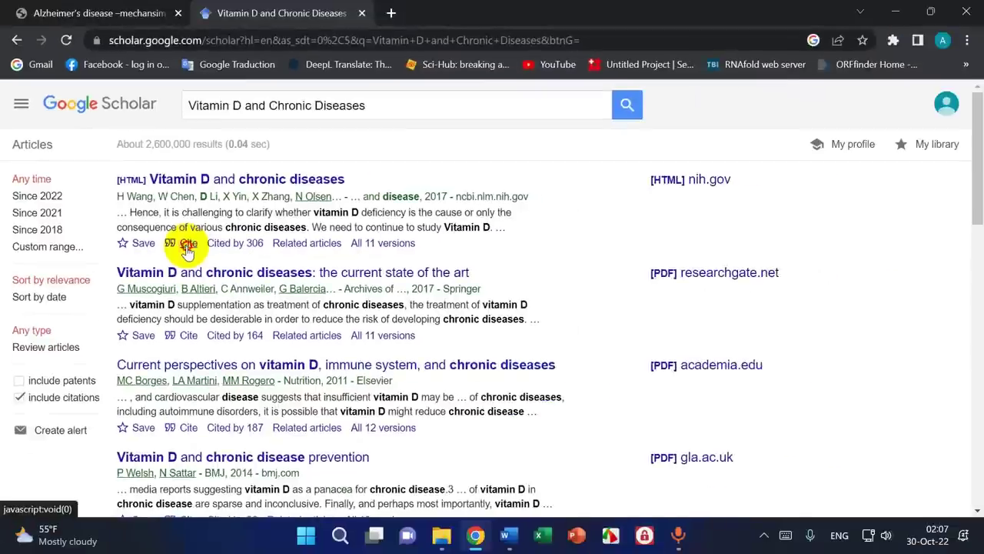
left_click(377, 275)
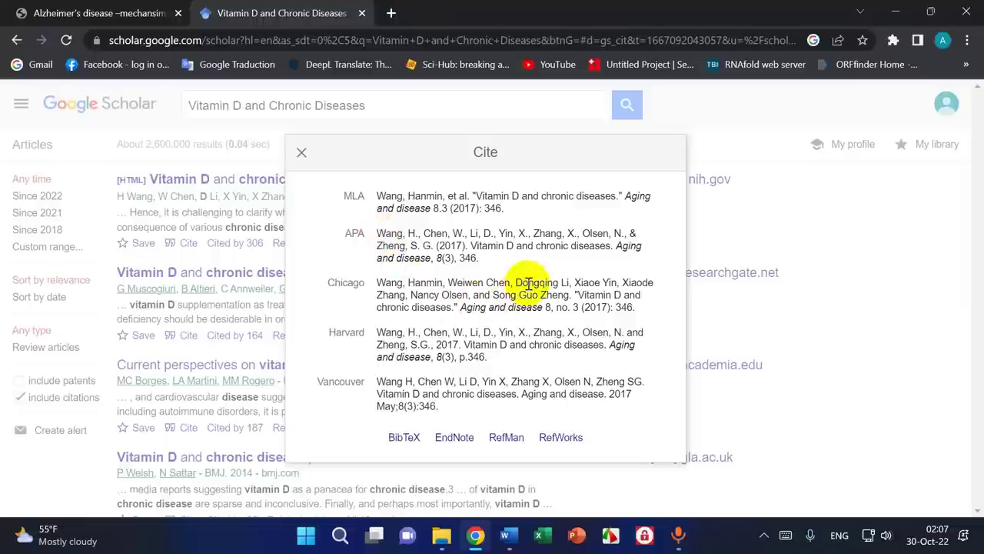
- Check the article's dates in the PDF and change the year of the in-text citation in the Word thesis to 2017
left_click(96, 13)
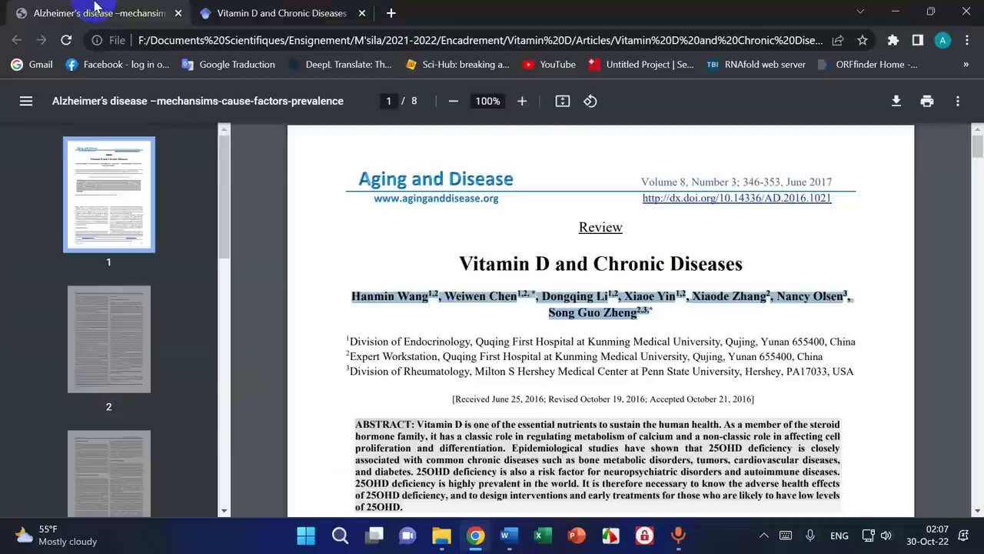
scroll(643, 387, "down", 1)
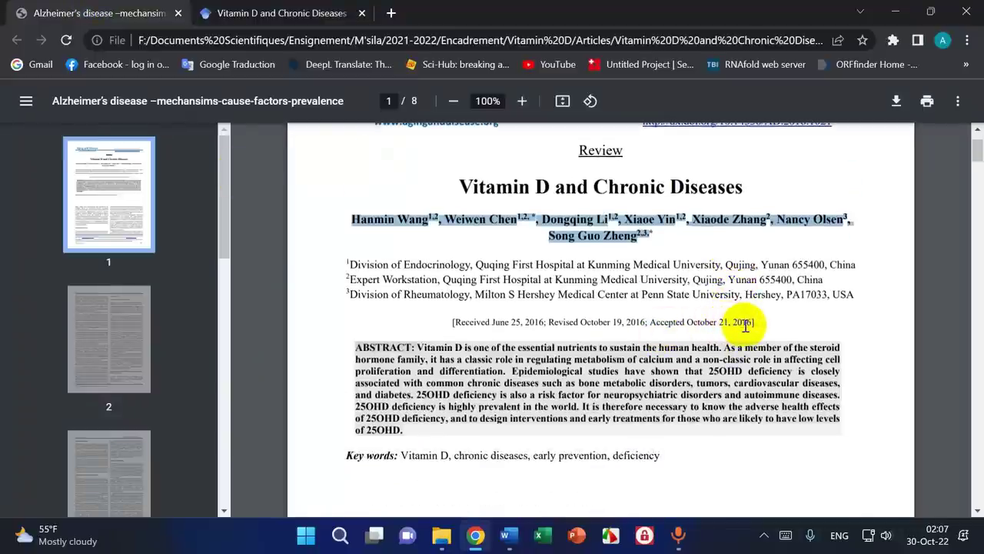
scroll(745, 362, "up", 1)
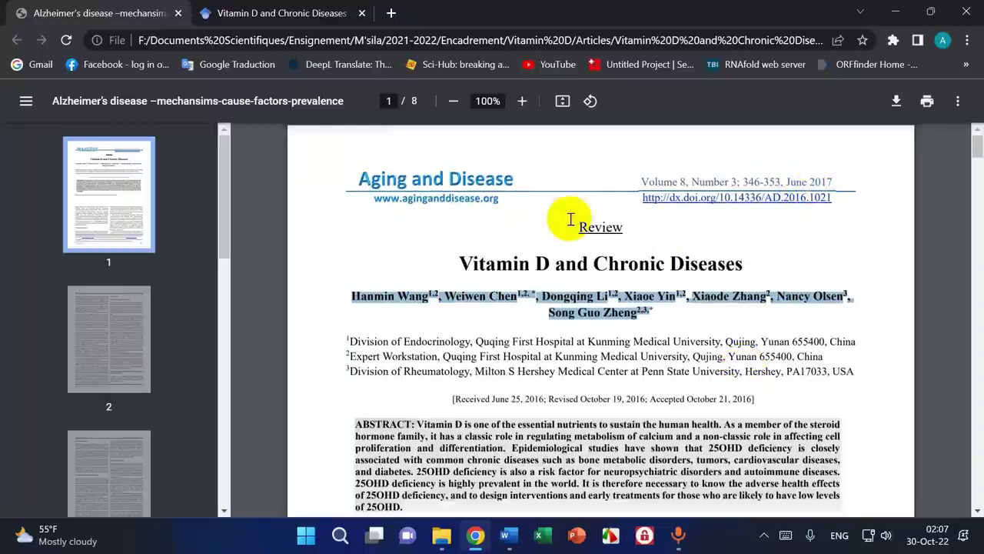
left_click(509, 534)
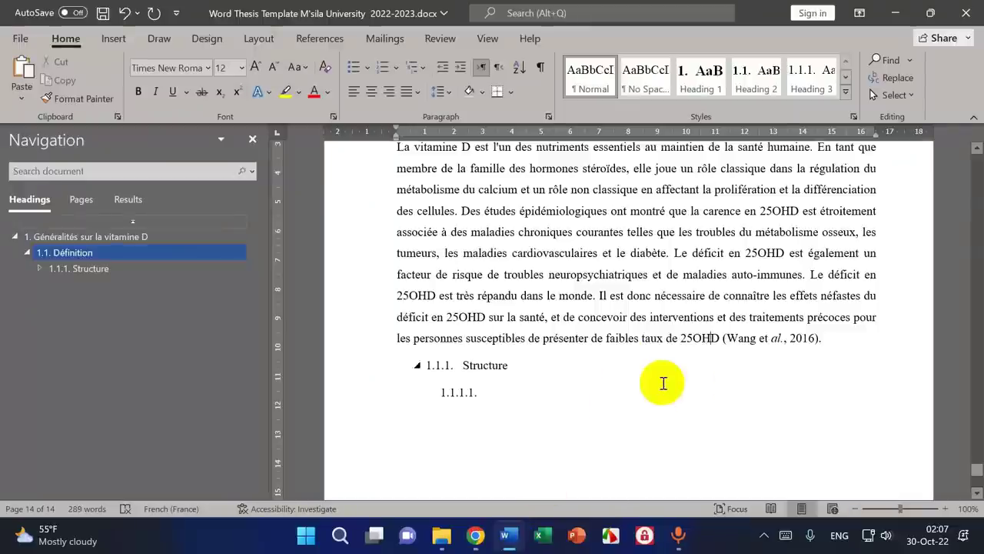
scroll(661, 376, "up", 2)
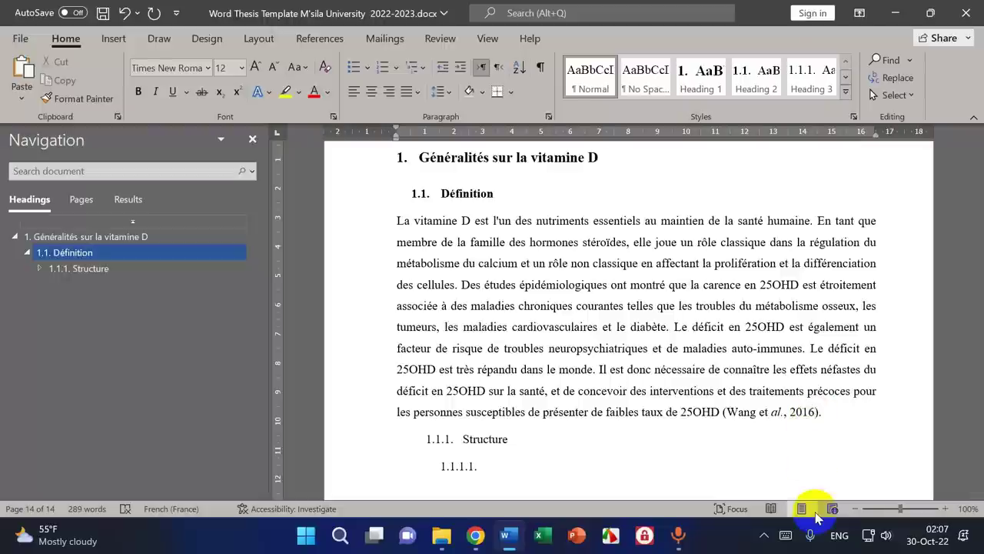
- Return to the Google Scholar citation formats in Chrome and copy the article's APA reference
left_click(476, 535)
left_click(246, 13)
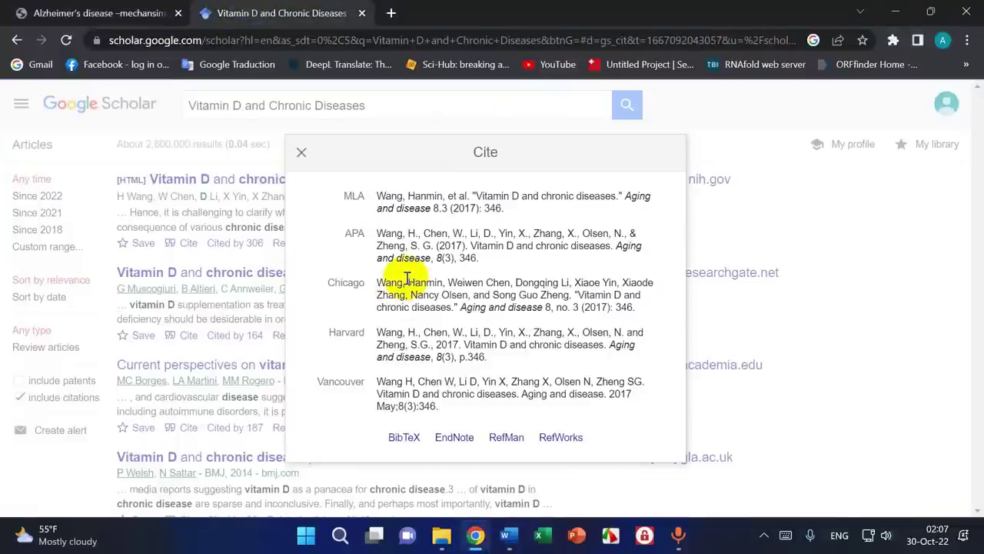
triple_click(377, 232)
right_click(437, 247)
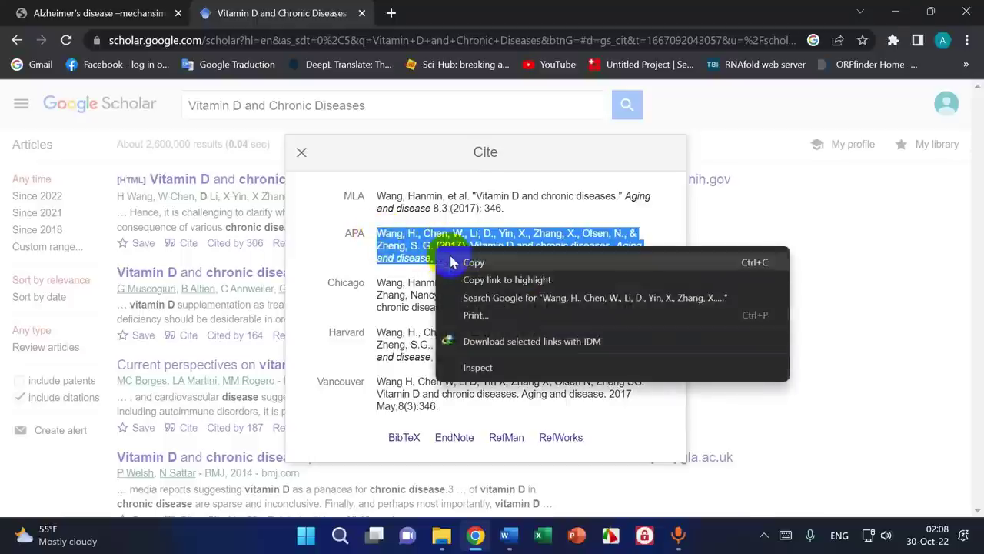
left_click(452, 262)
- Switch to the Word thesis and paste the APA reference without its italics below heading 1.1.1.1
left_click(508, 535)
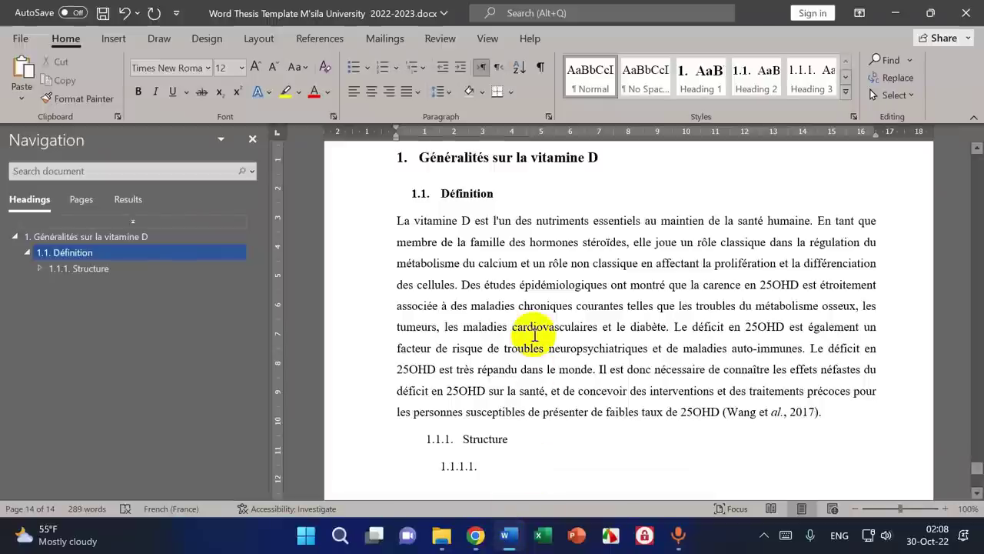
scroll(534, 335, "down", 3)
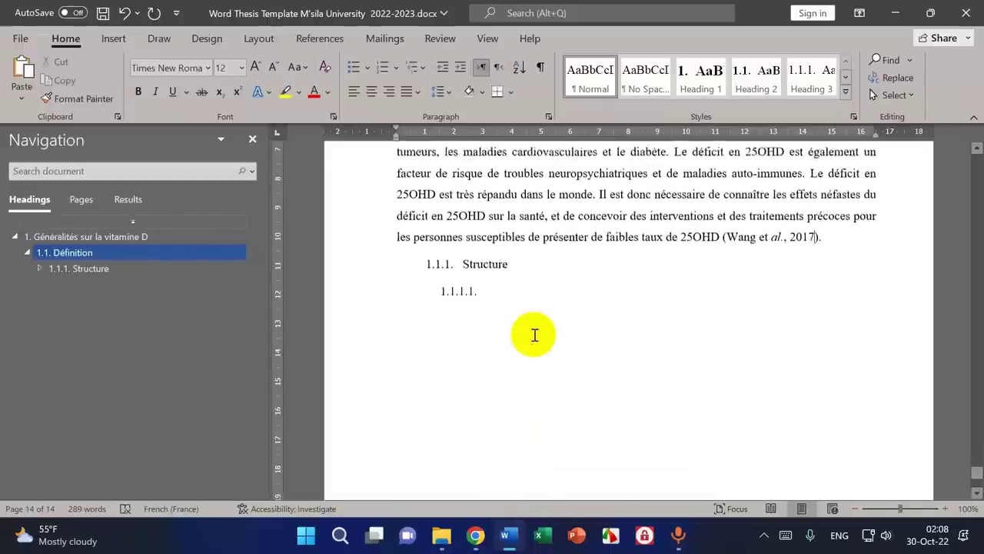
left_click(81, 200)
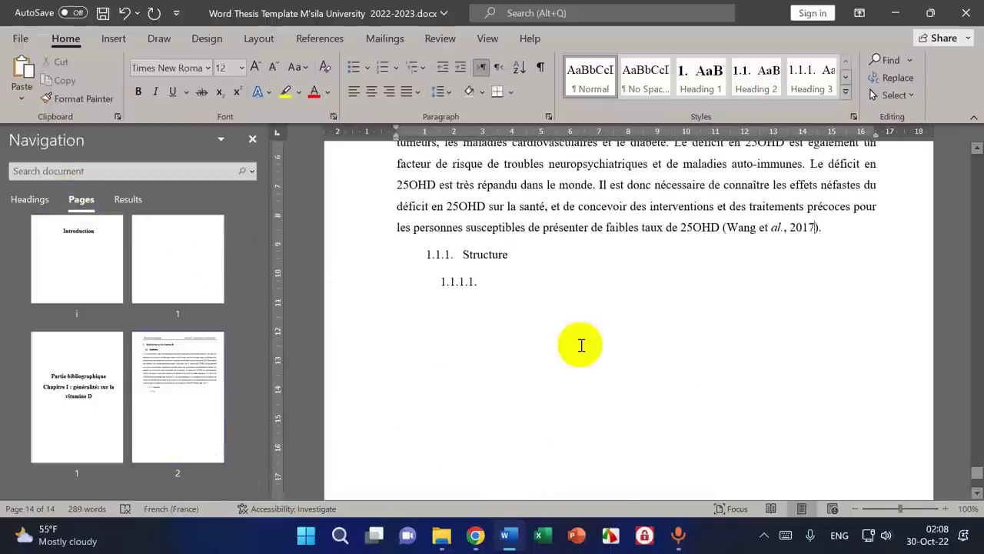
scroll(580, 342, "up", 1)
left_click(482, 395)
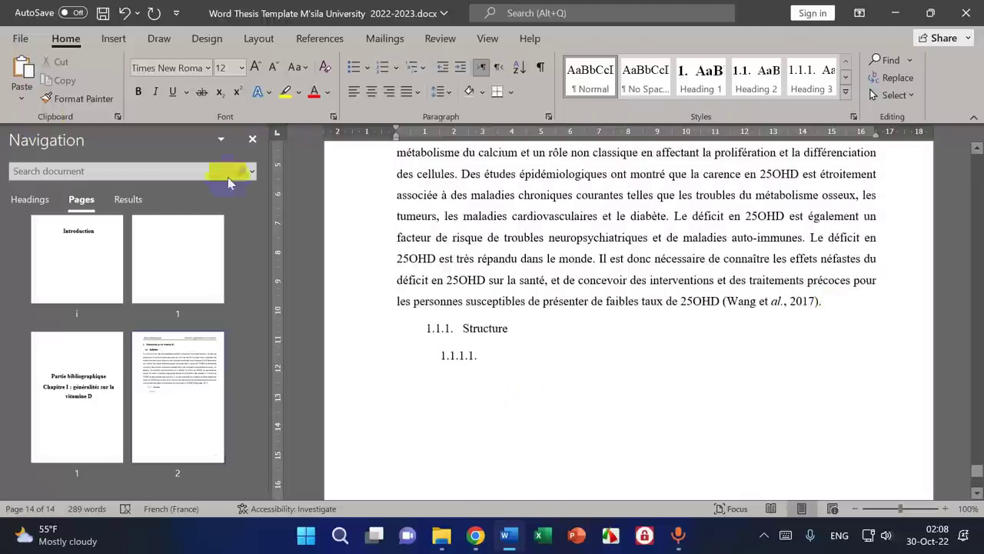
left_click(21, 96)
left_click(70, 150)
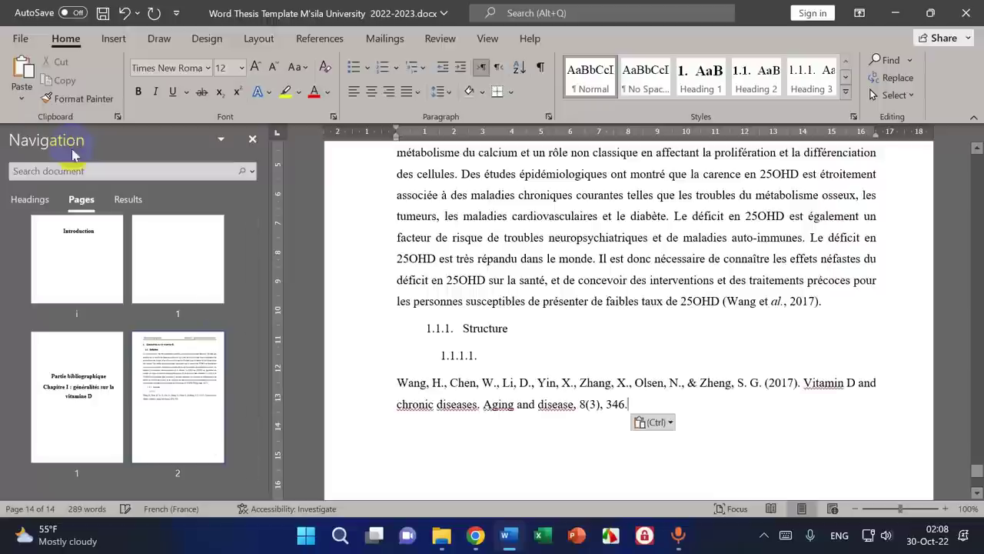
- Check the pasted reference against the paragraph's in-text citation and remove the reference from below heading 1.1.1.1
left_click_drag(396, 382, 637, 403)
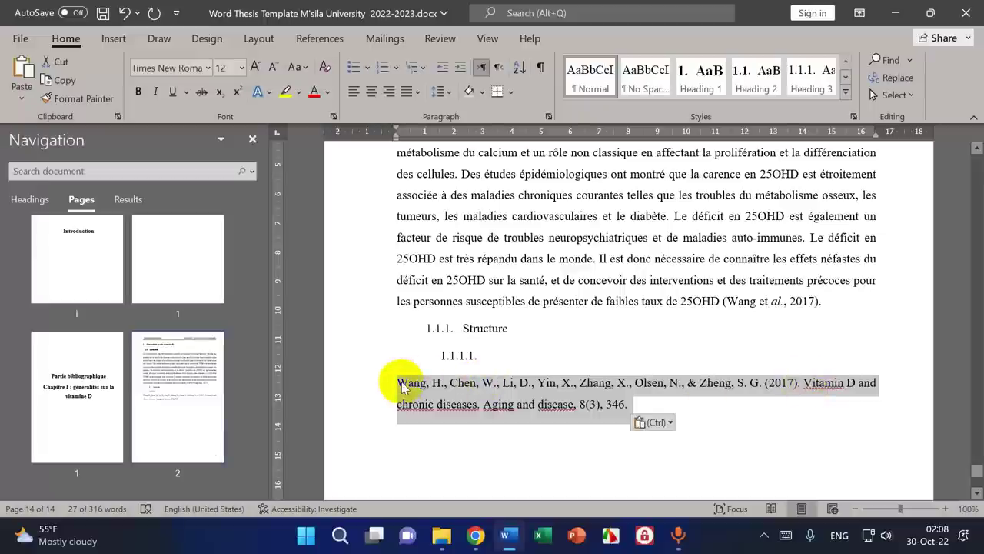
left_click(737, 300)
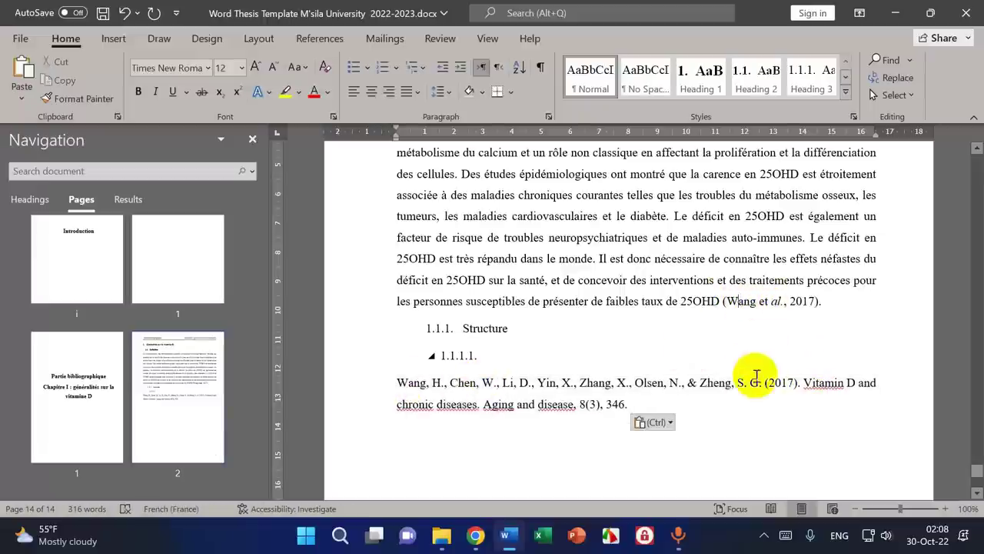
scroll(757, 377, "up", 2)
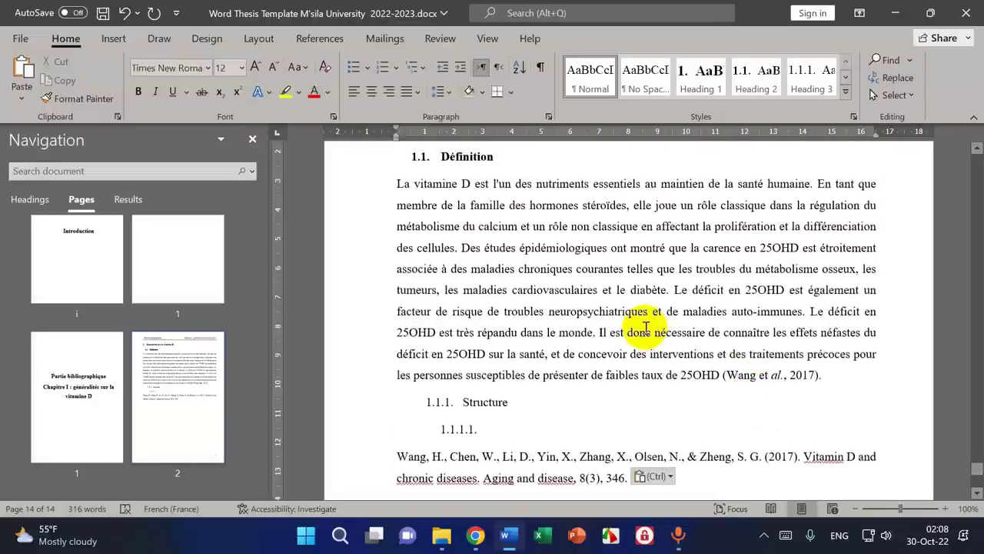
scroll(646, 327, "down", 5)
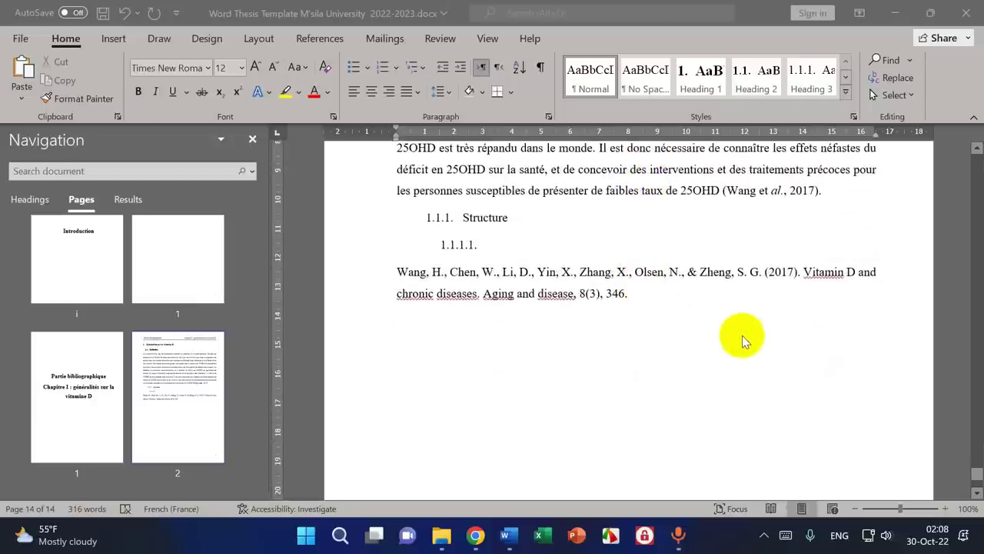
scroll(644, 323, "up", 2)
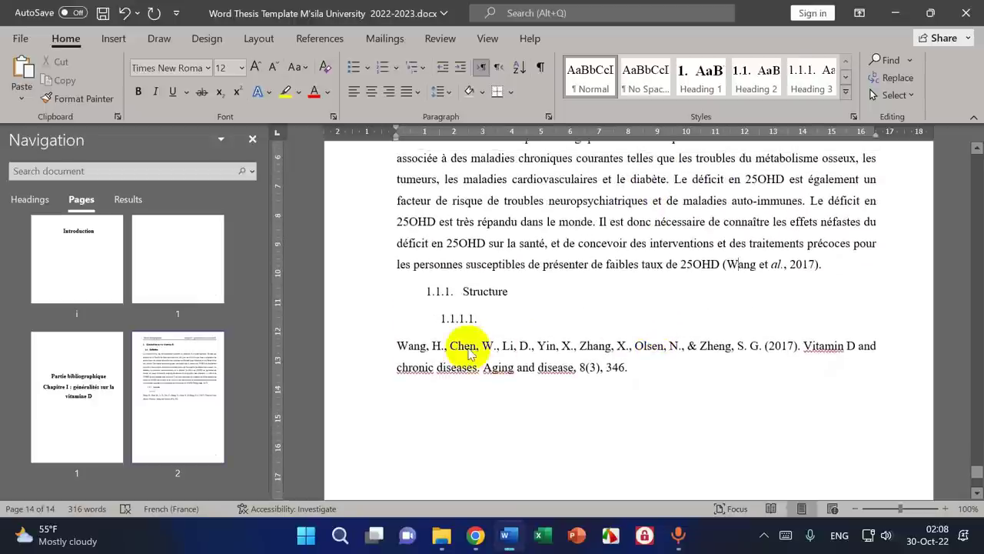
key("ctrl+v")
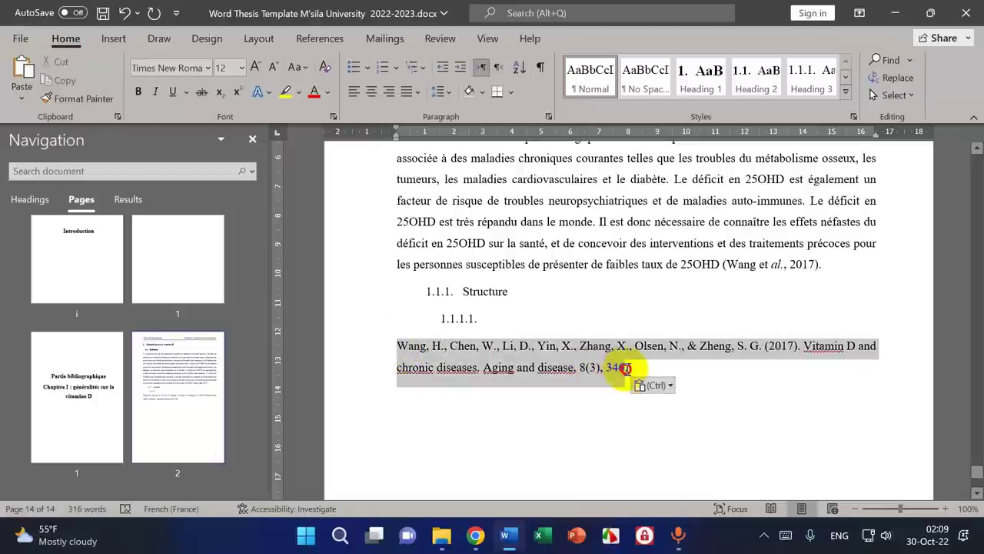
triple_click(627, 368)
key("super+c")
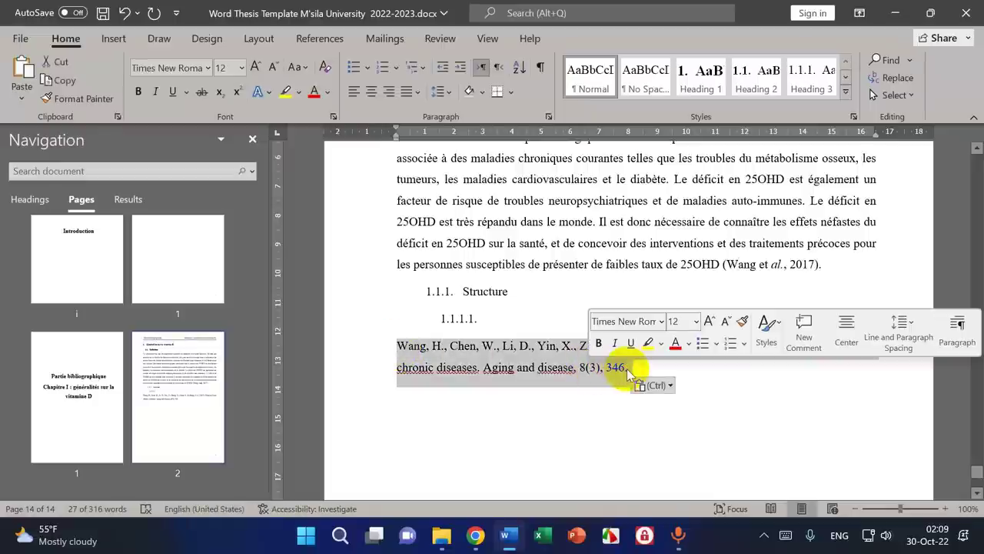
key("Delete")
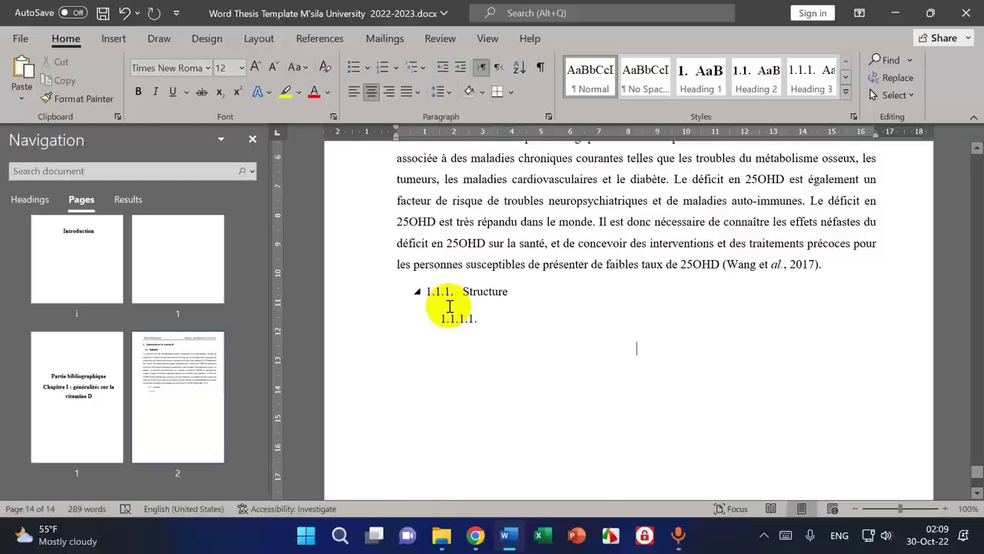
- Insert a page break below heading 1.1.1.1. to start a new page for the references
key("ctrl+Return")
scroll(449, 305, "down", 4)
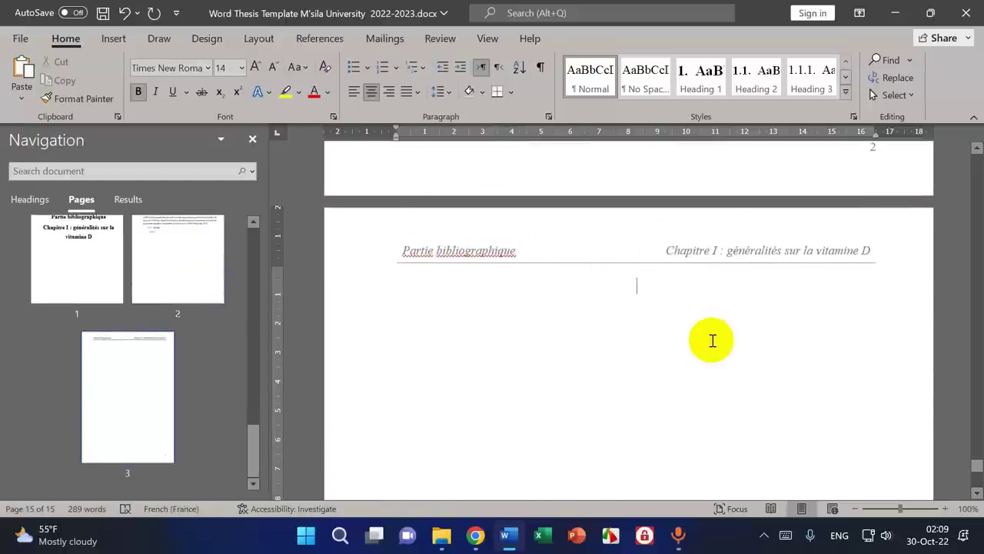
type("refere")
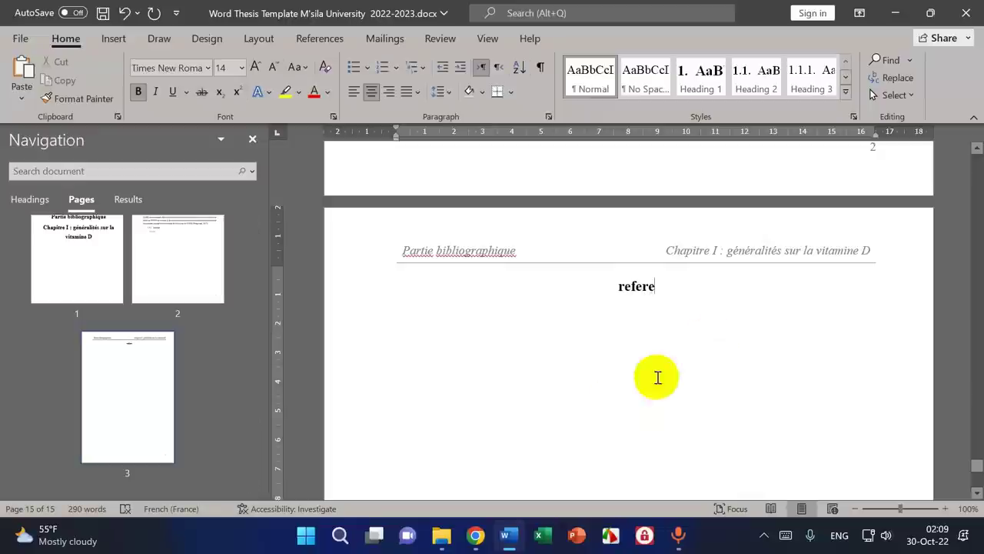
key("BackSpace")
key("BackSpace")
key("BackSpace")
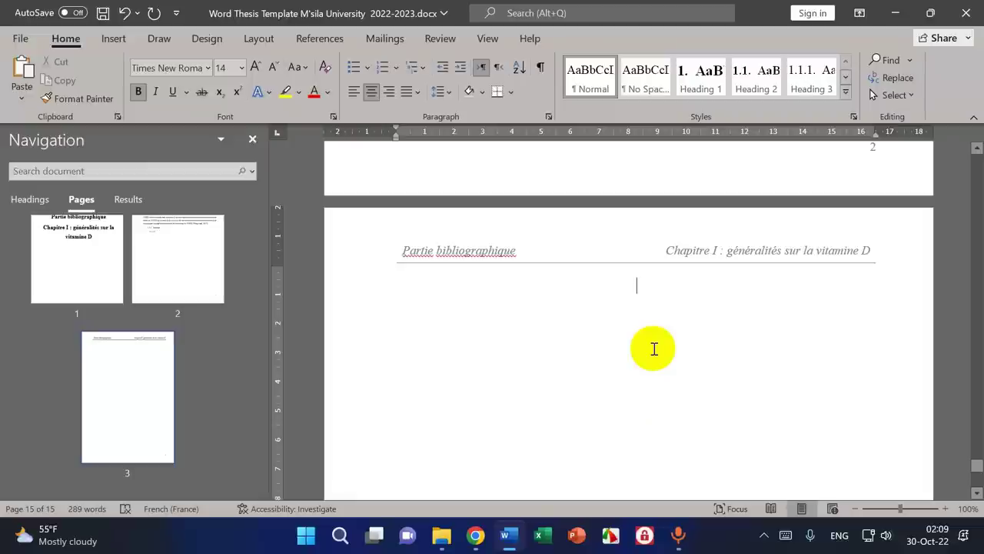
- Title the new page "Références bibliographiques" in French, correct the spelling of both words and left-align the title
key("super+space")
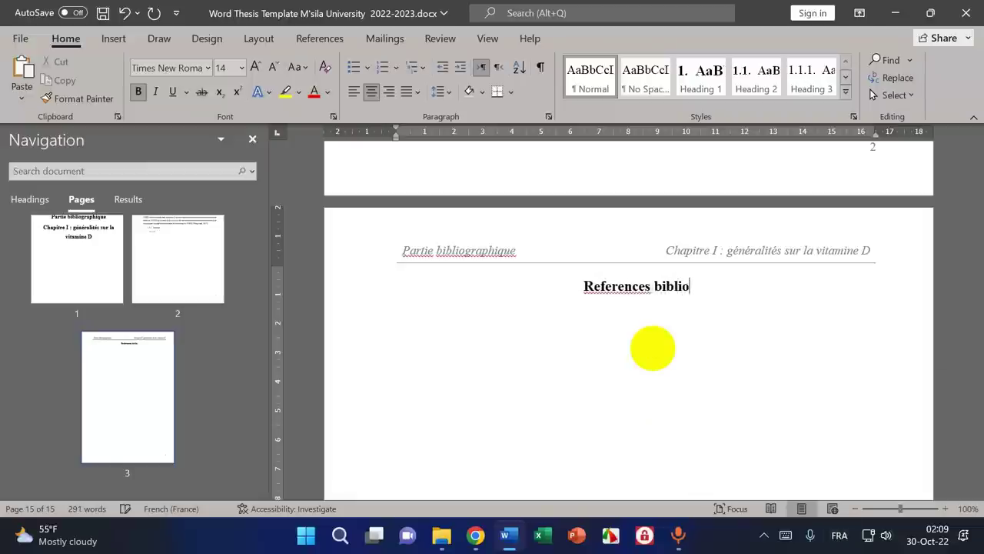
type("grqphia")
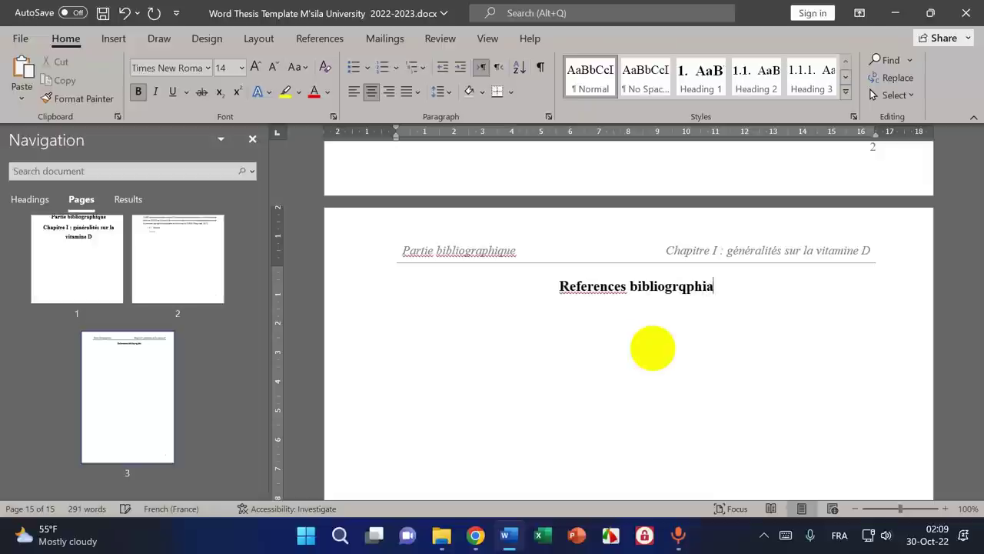
type("ues")
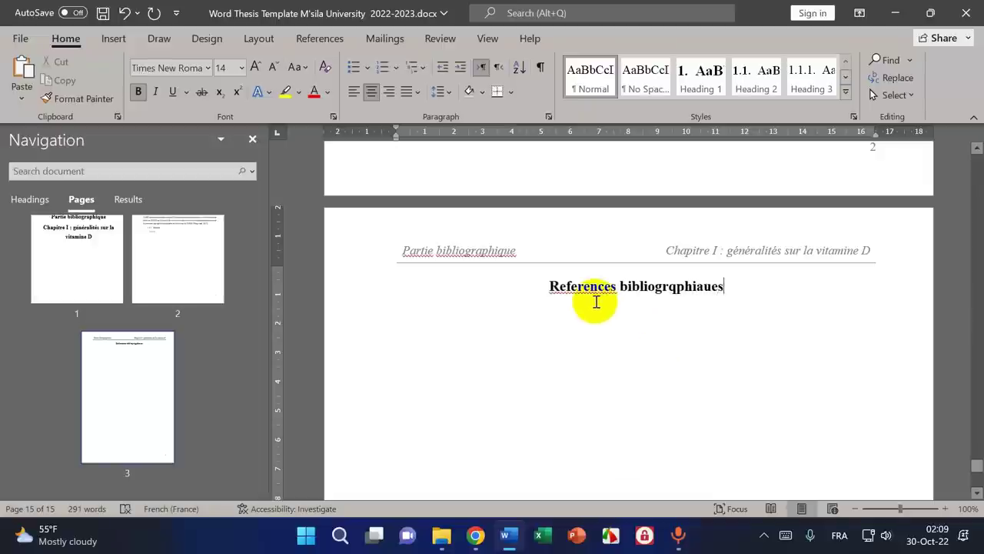
left_click(613, 286)
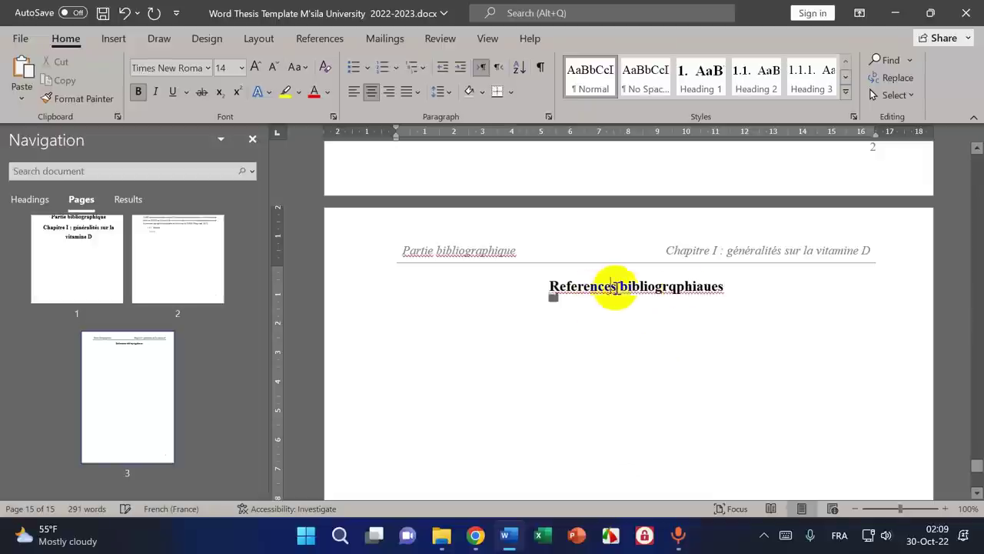
right_click(688, 284)
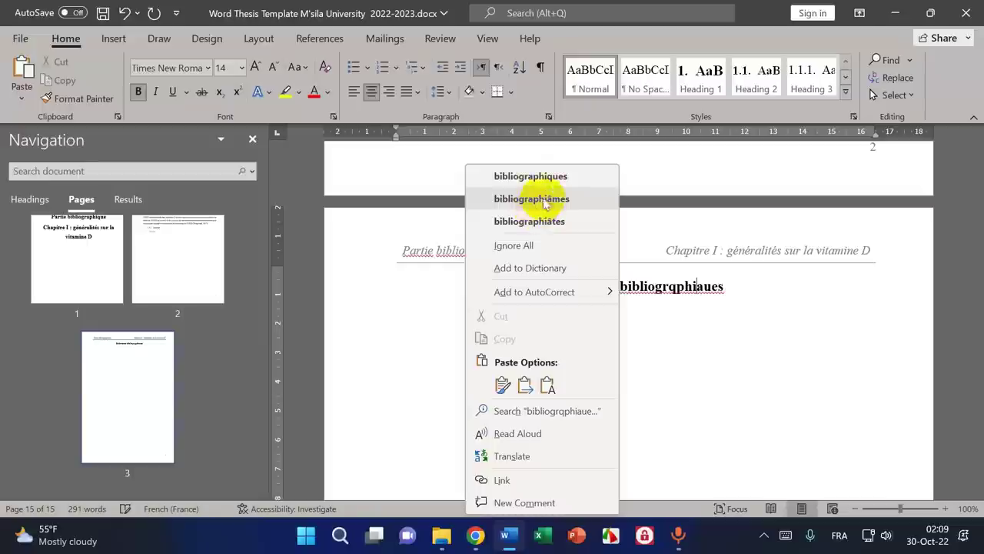
left_click(538, 178)
right_click(589, 291)
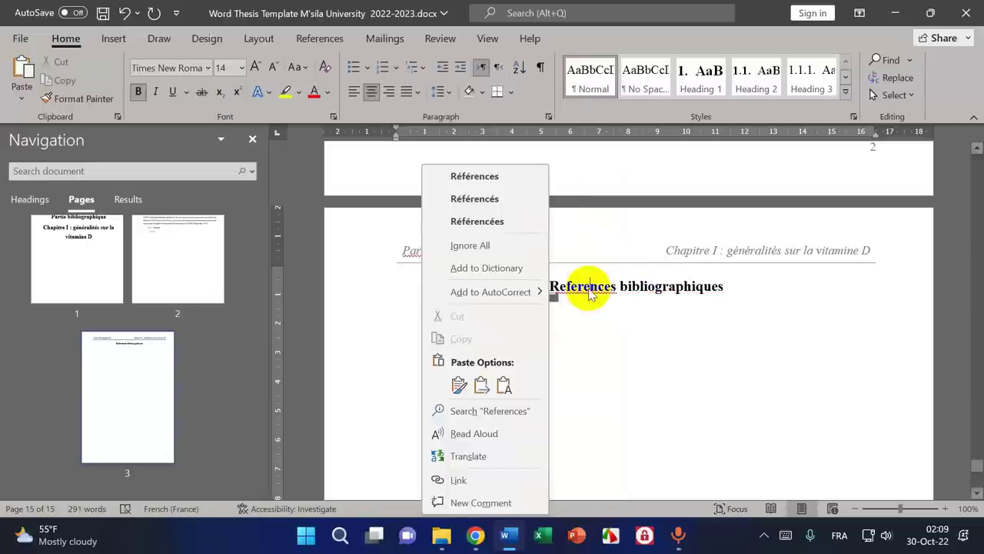
left_click(485, 179)
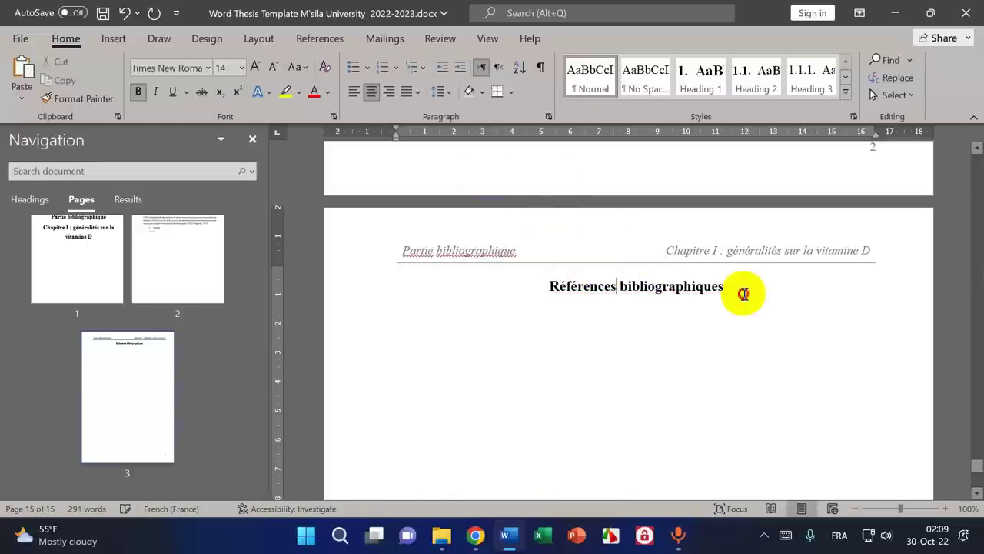
left_click(354, 91)
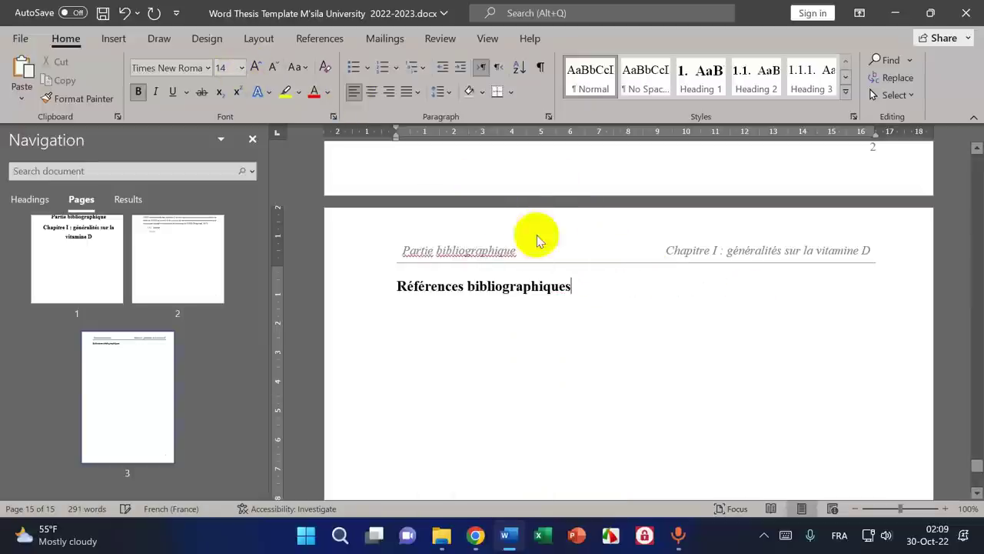
type(".")
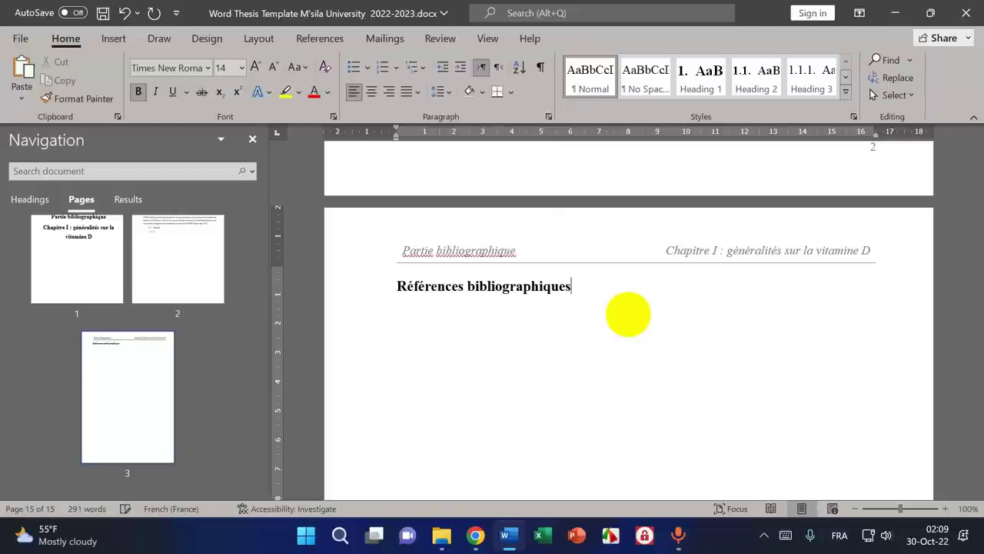
- Paste the copied APA reference below the "Références bibliographiques" title and apply the Normal style to it
left_click(25, 68)
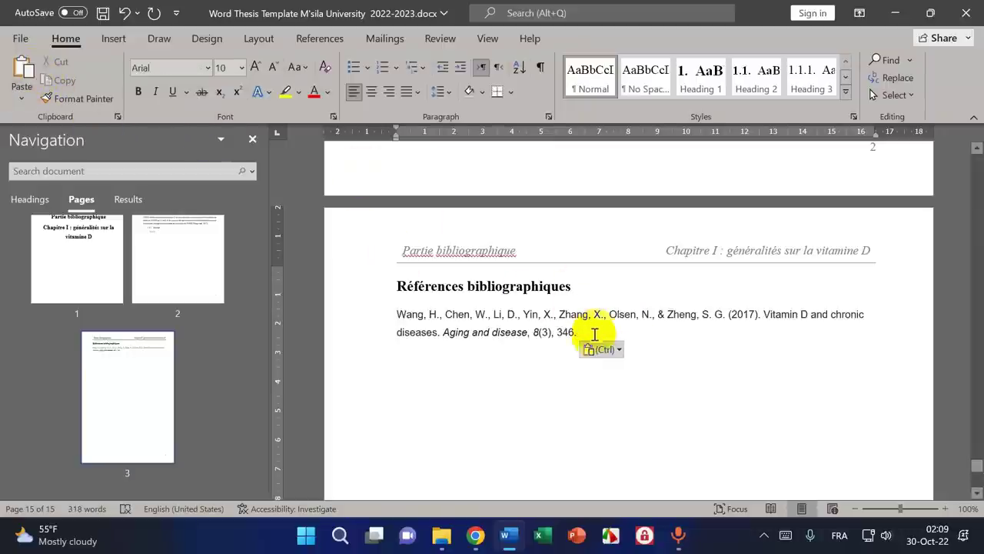
left_click_drag(398, 312, 633, 344)
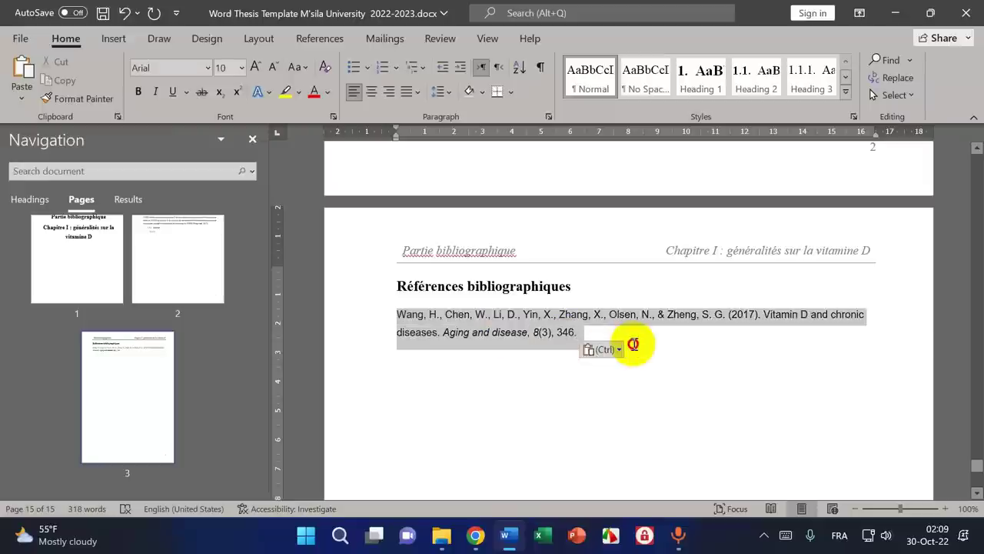
left_click(604, 68)
left_click(649, 344)
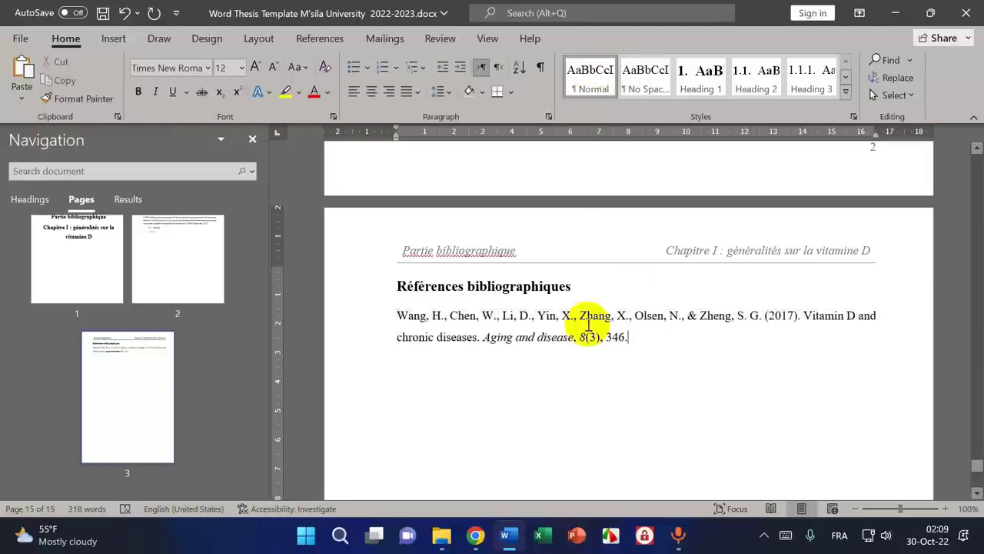
- Review the in-text citation under 1.1. Définition, then switch to the article PDF in Chrome and copy the English abstract text
scroll(626, 351, "up", 10)
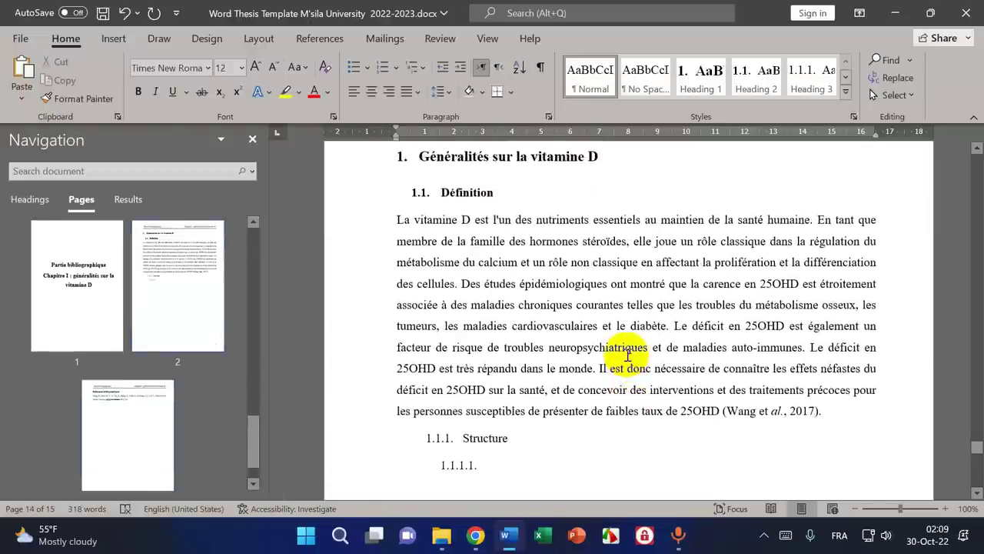
left_click(773, 416)
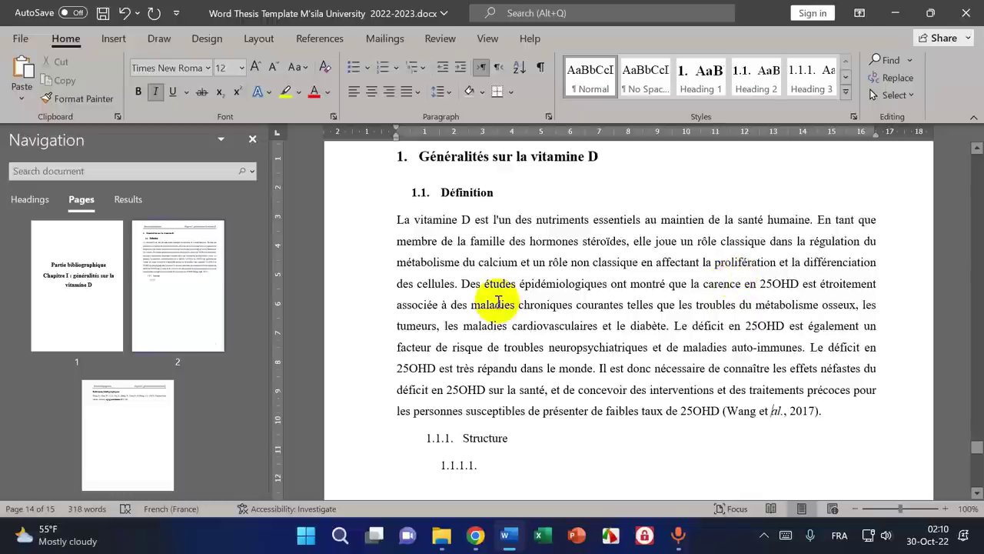
left_click(486, 538)
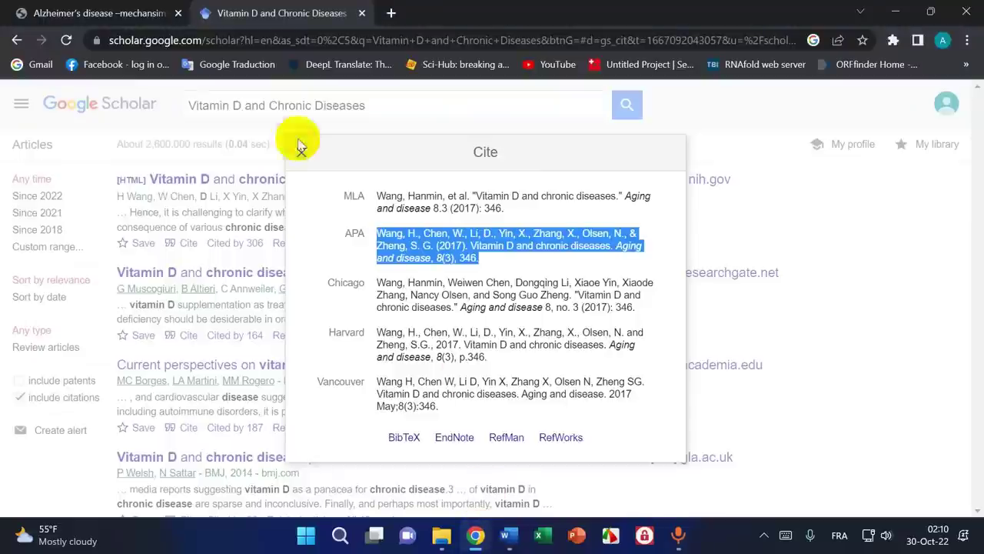
left_click(127, 10)
scroll(536, 222, "down", 3)
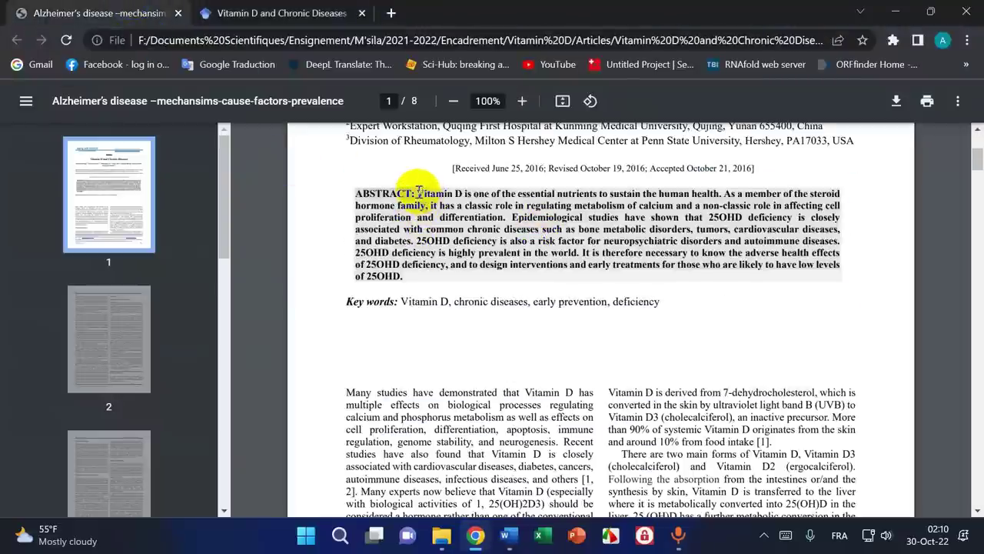
left_click_drag(419, 193, 390, 278)
right_click(429, 237)
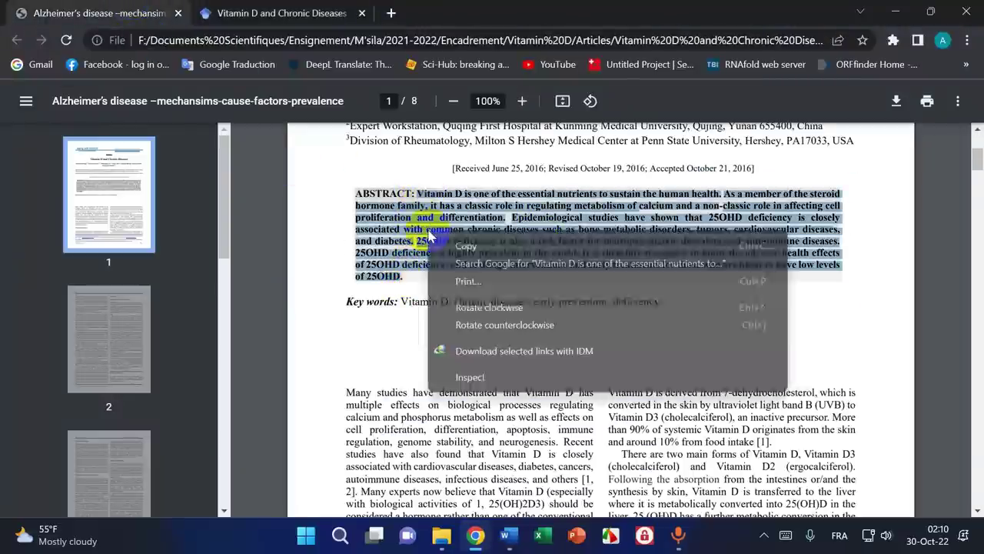
left_click(466, 246)
- Switch to the Word thesis and replace the French text under 1.1. Définition with the copied abstract, keeping the in-text citation
left_click(511, 538)
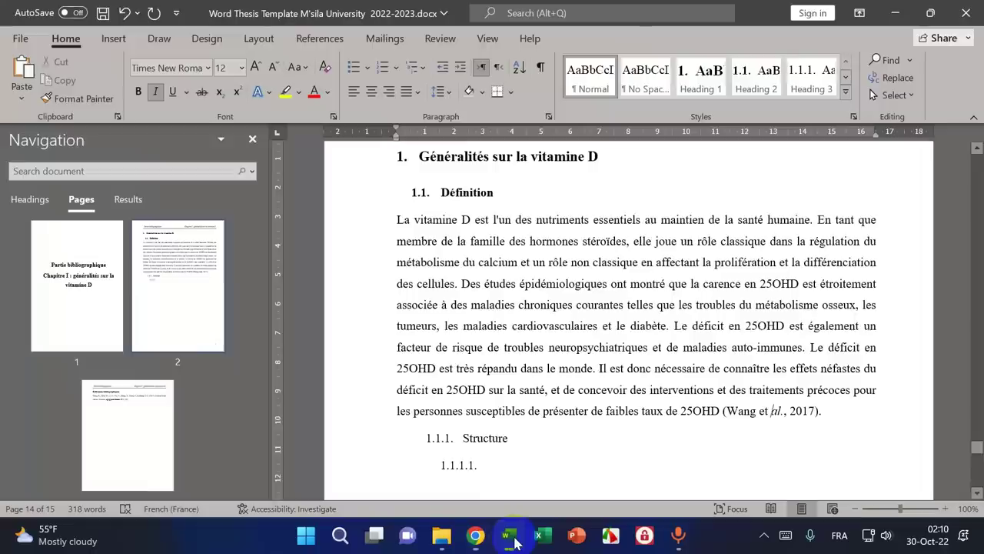
left_click(396, 220)
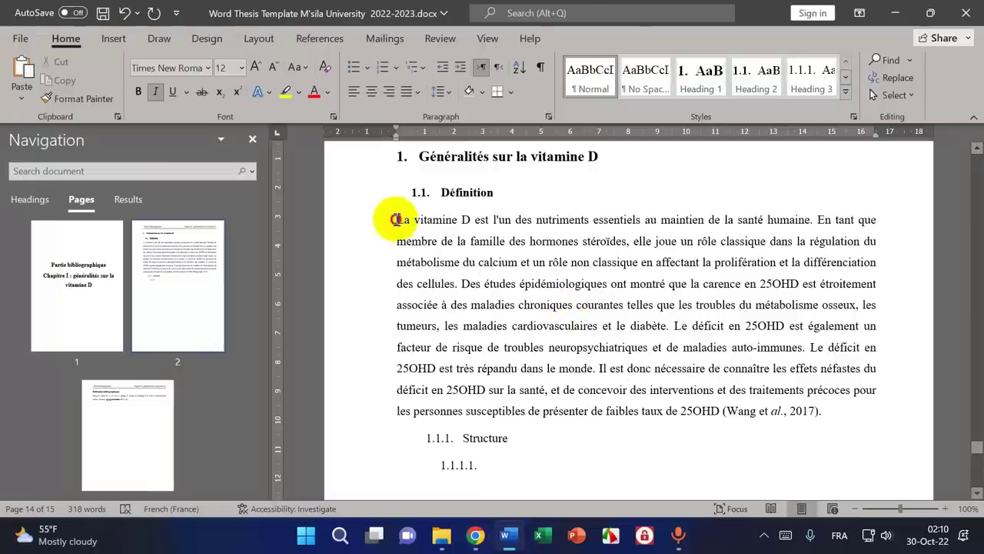
left_click_drag(396, 220, 698, 412)
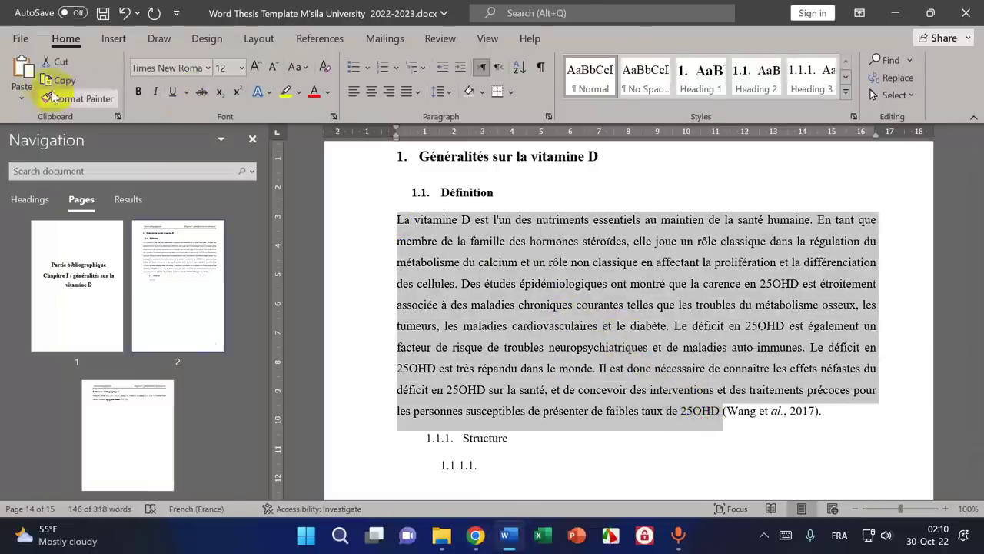
left_click(24, 70)
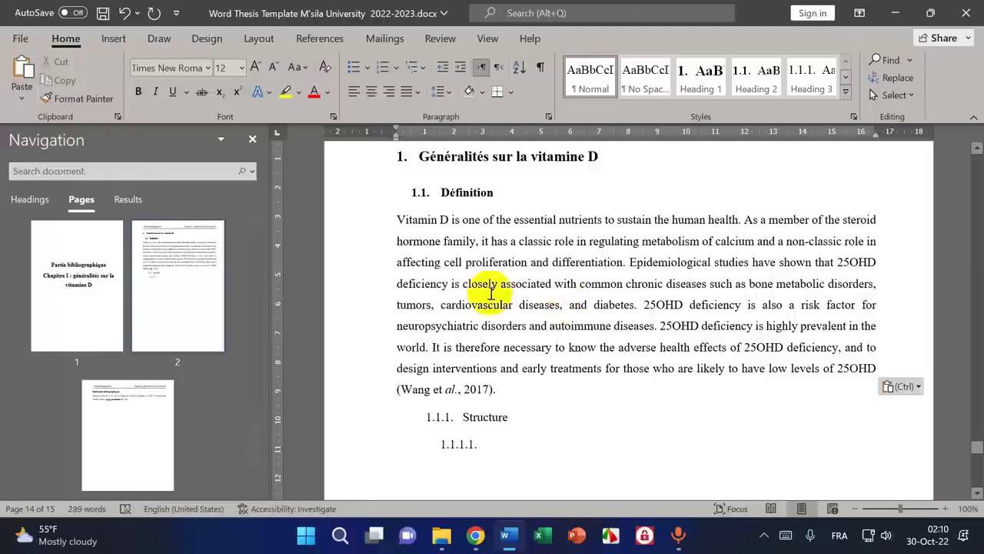
- Copy the English paragraph under 1.1. Définition without its in-text citation
left_click_drag(399, 220, 884, 371)
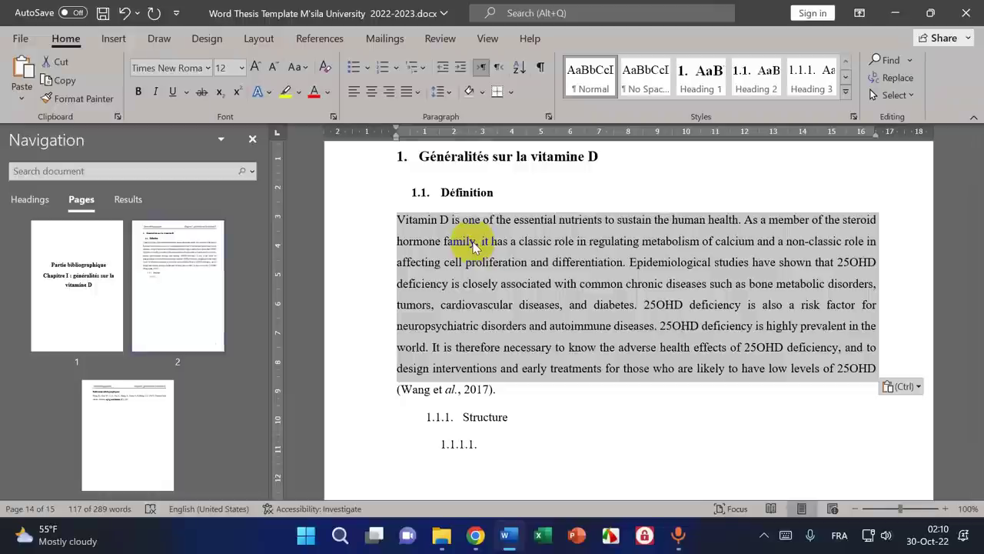
right_click(474, 243)
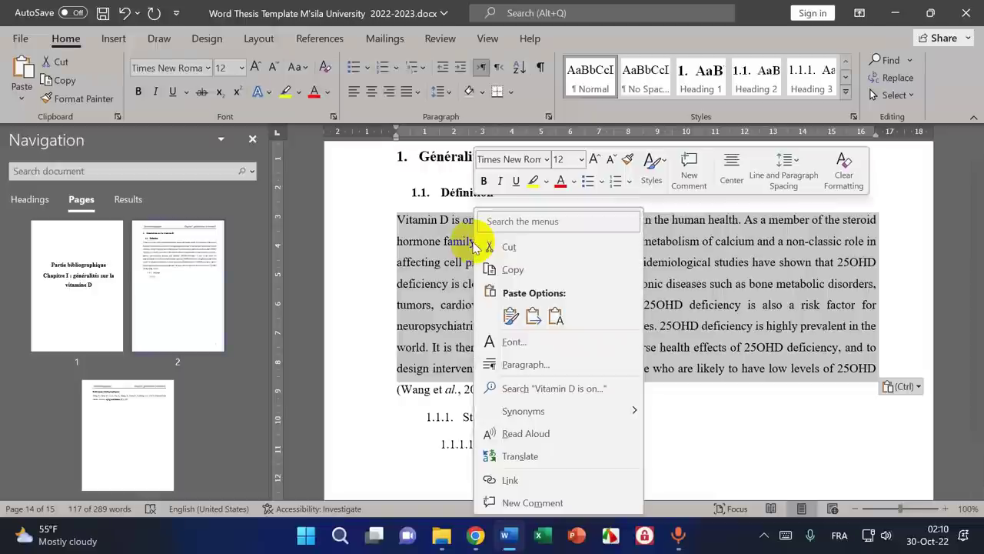
left_click(529, 271)
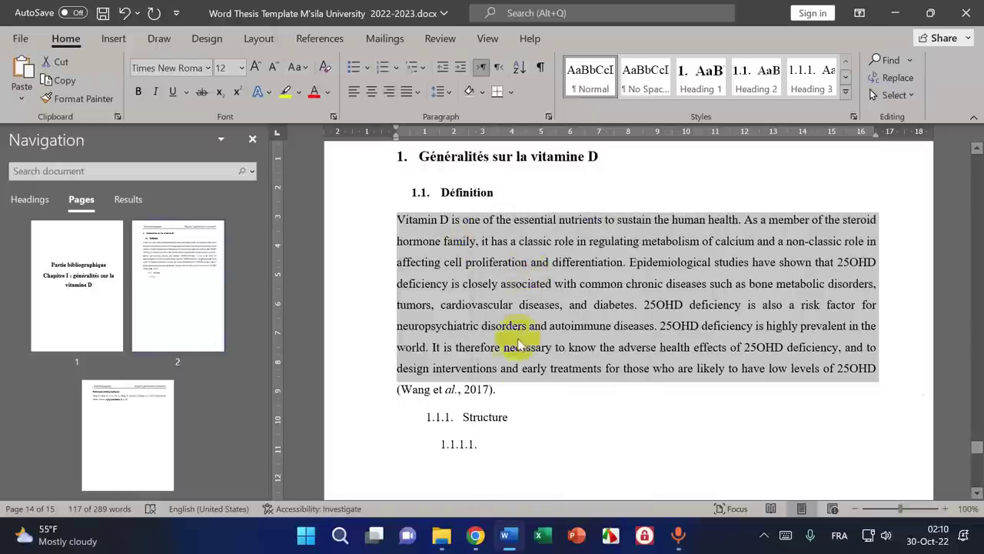
- Switch to Chrome, search Google for "quillbot" in a new tab and open the QuillBot Paraphrasing Tool
left_click(476, 535)
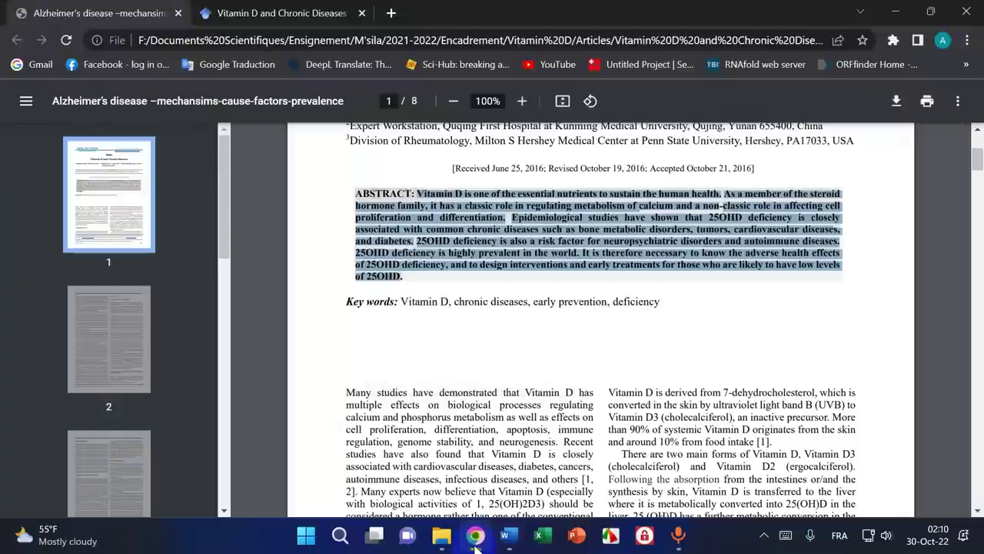
left_click(335, 6)
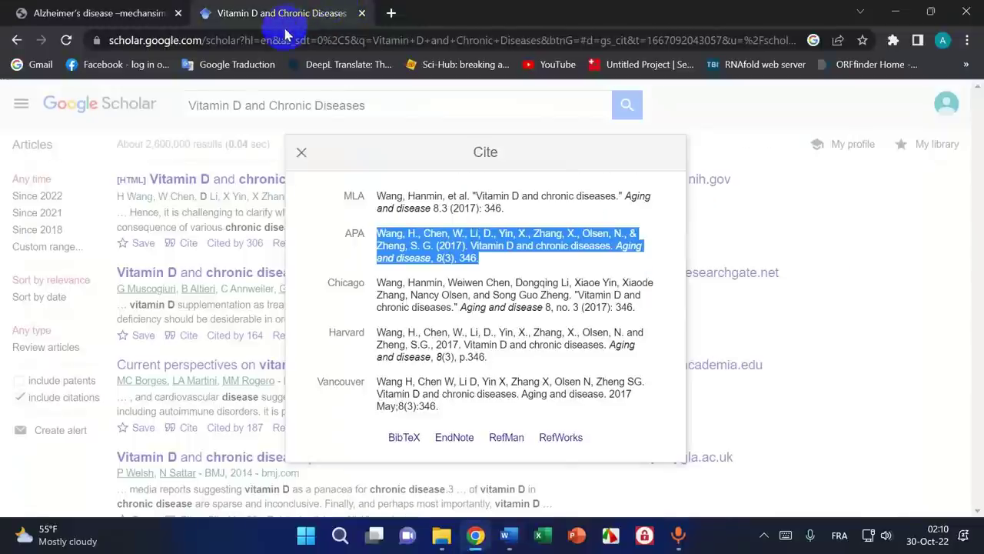
left_click(391, 13)
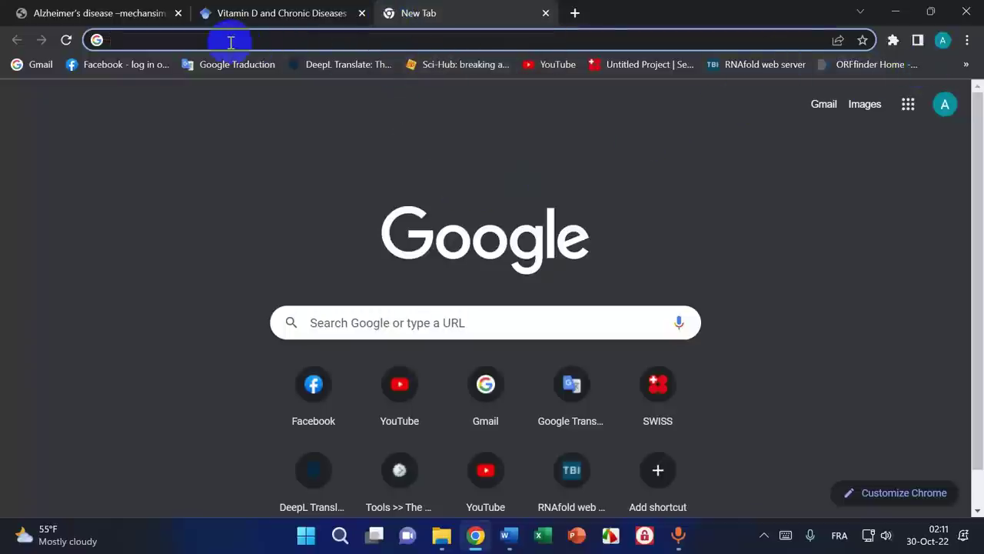
type("auilb")
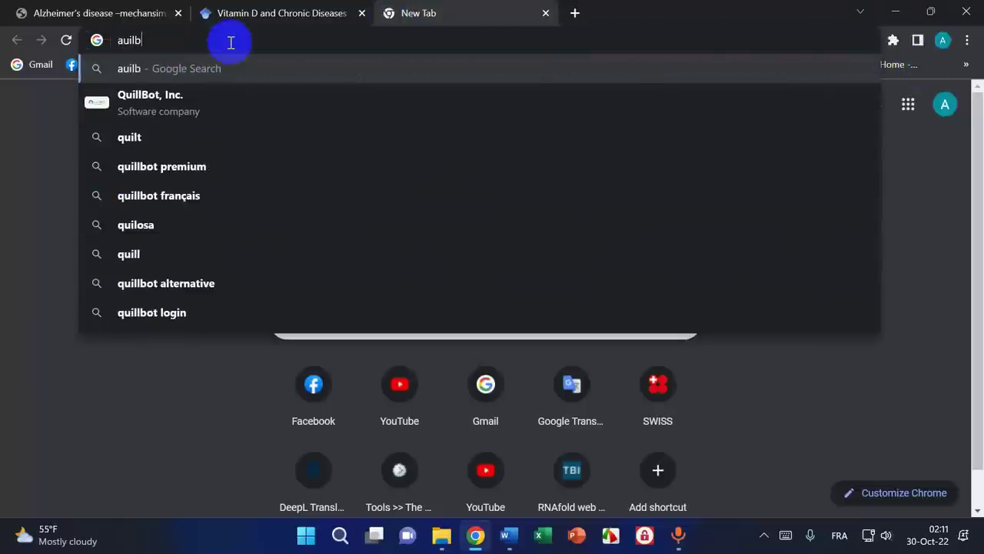
type("ot")
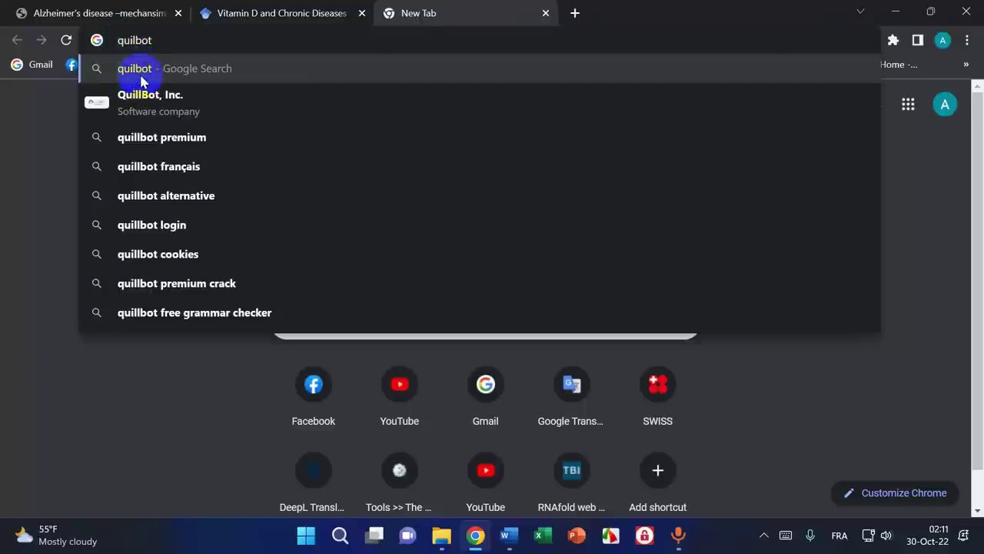
left_click(140, 74)
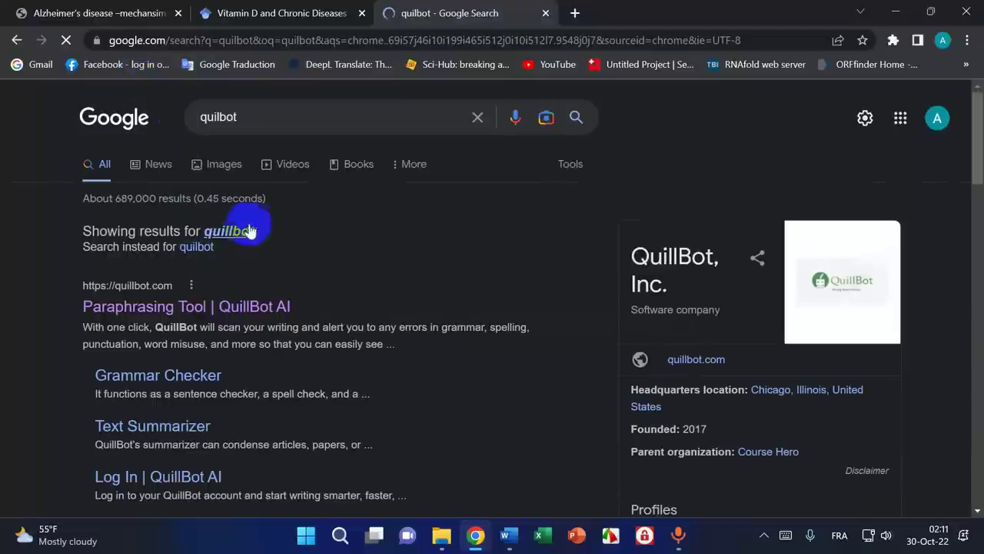
left_click(227, 231)
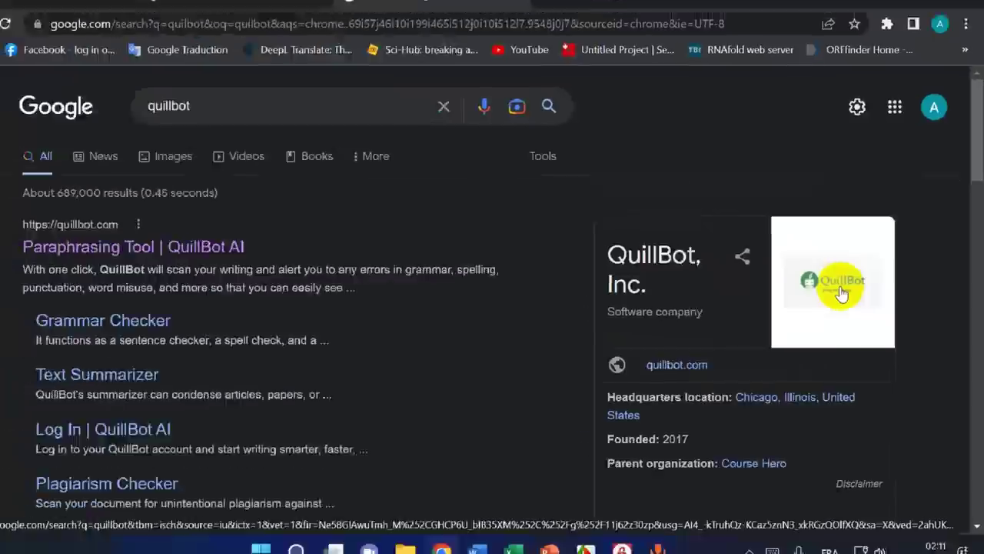
left_click(207, 261)
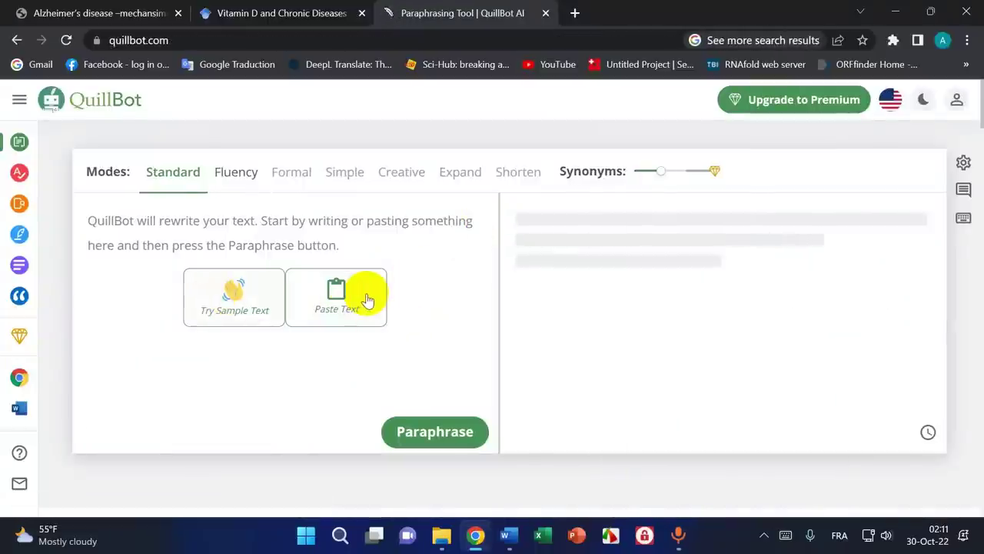
- Insert the copied English paragraph into QuillBot's paraphraser, allowing clipboard access, and dismiss the Google sign-in prompt
left_click(336, 296)
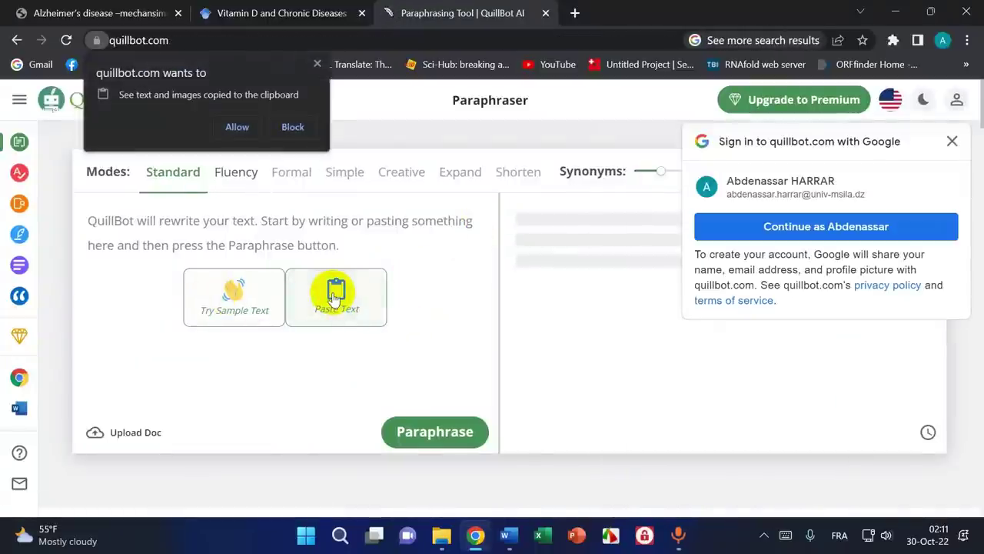
left_click(236, 128)
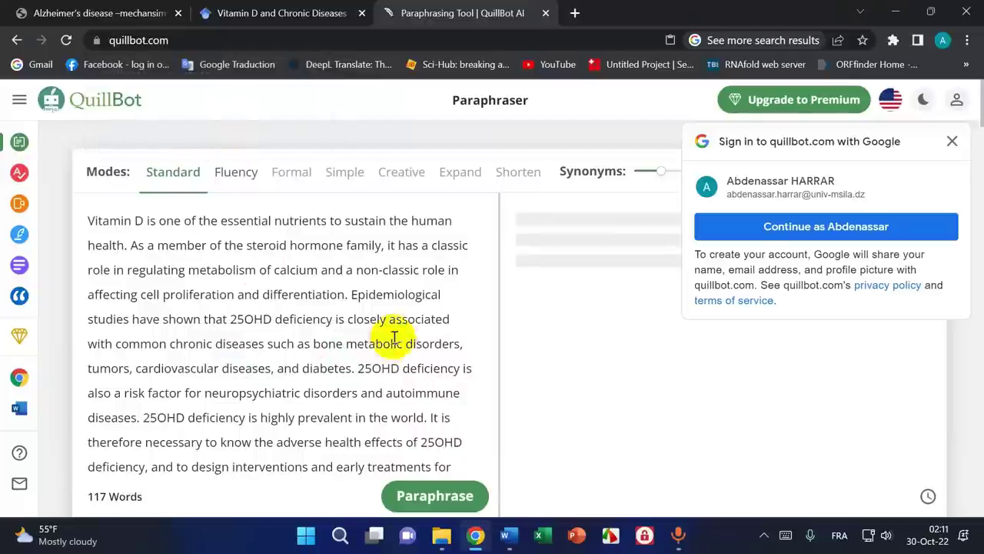
left_click(951, 140)
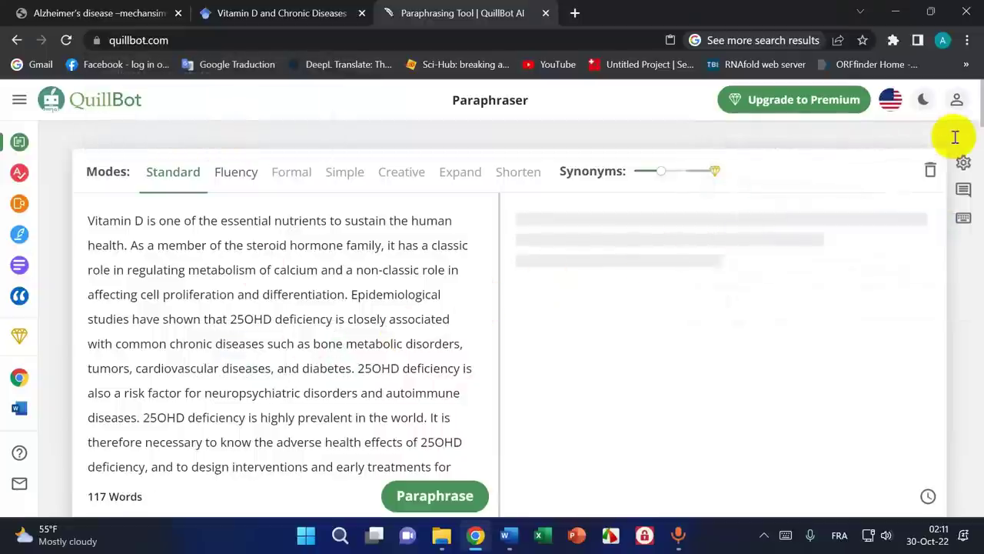
- Paraphrase the inserted English paragraph in QuillBot's Standard mode
scroll(42, 209, "down", 3)
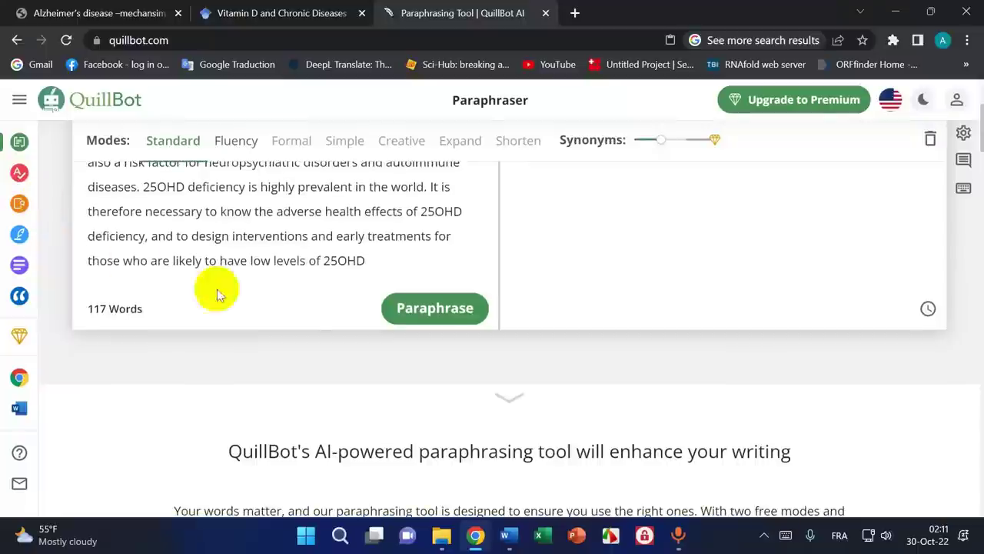
left_click(428, 315)
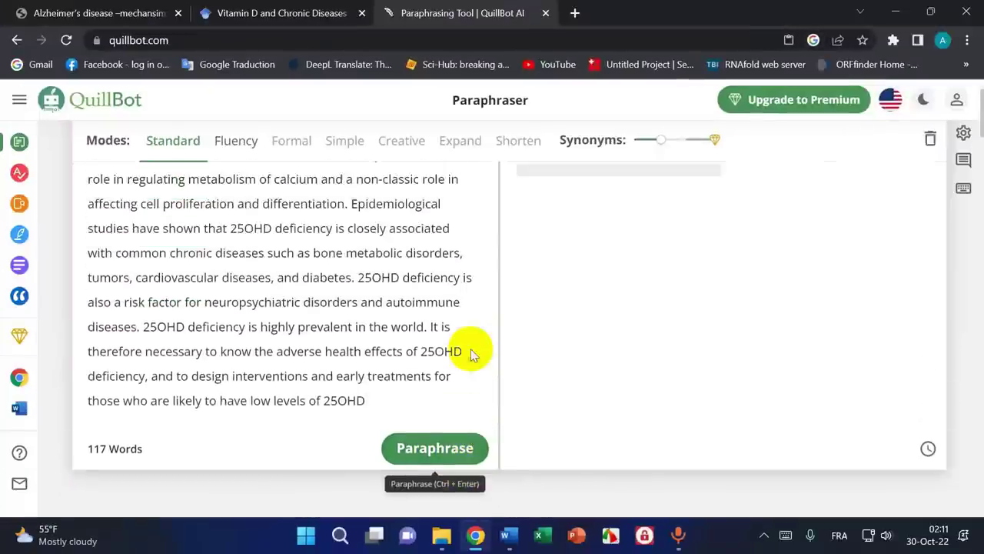
left_click(437, 451)
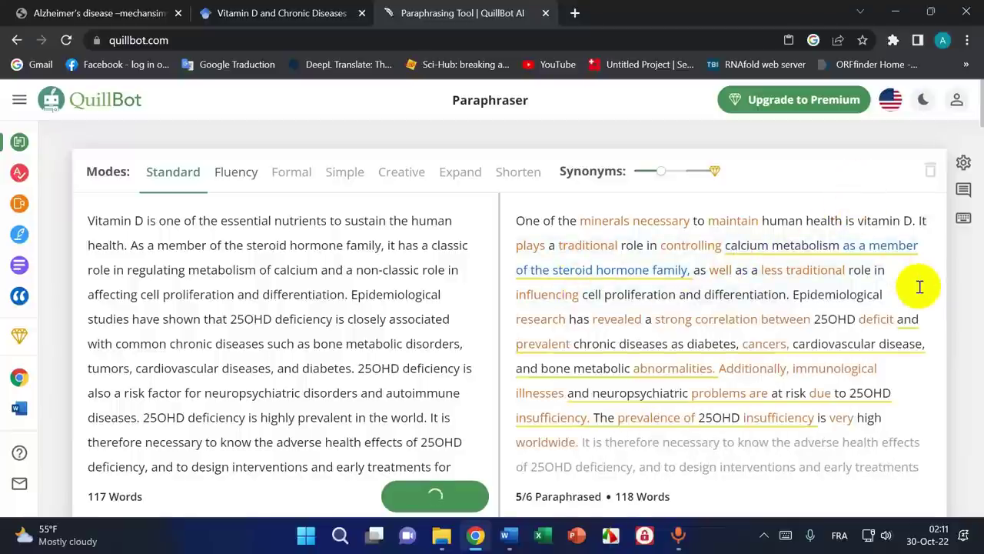
- Review the paraphrased paragraph against the original from start to end, and copy the full paraphrase
scroll(919, 289, "down", 2)
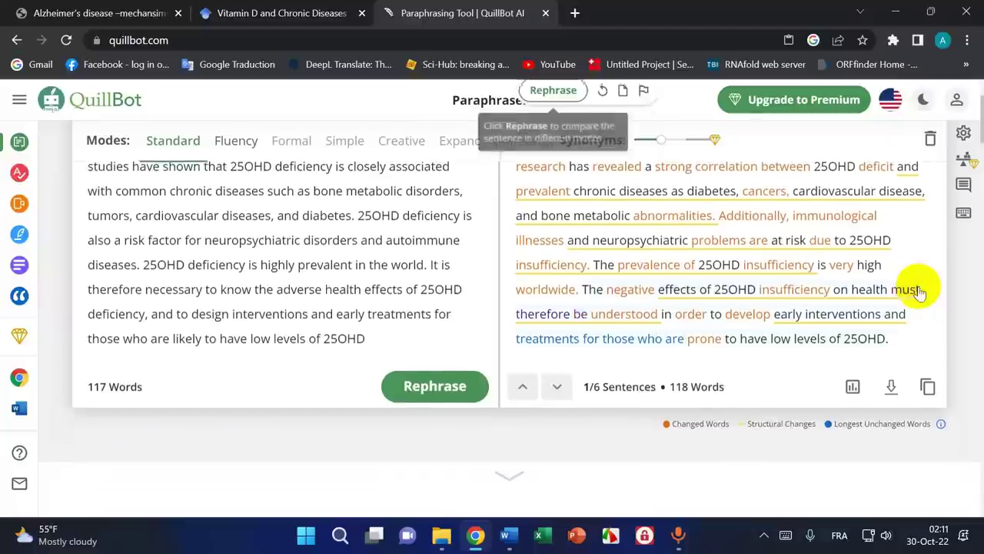
scroll(920, 290, "up", 1)
scroll(792, 399, "up", 1)
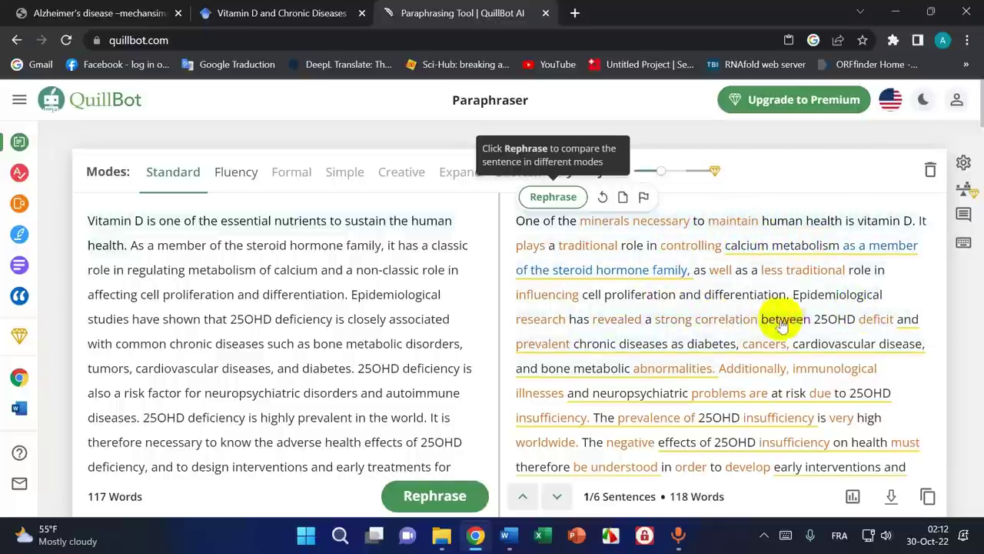
scroll(630, 350, "down", 2)
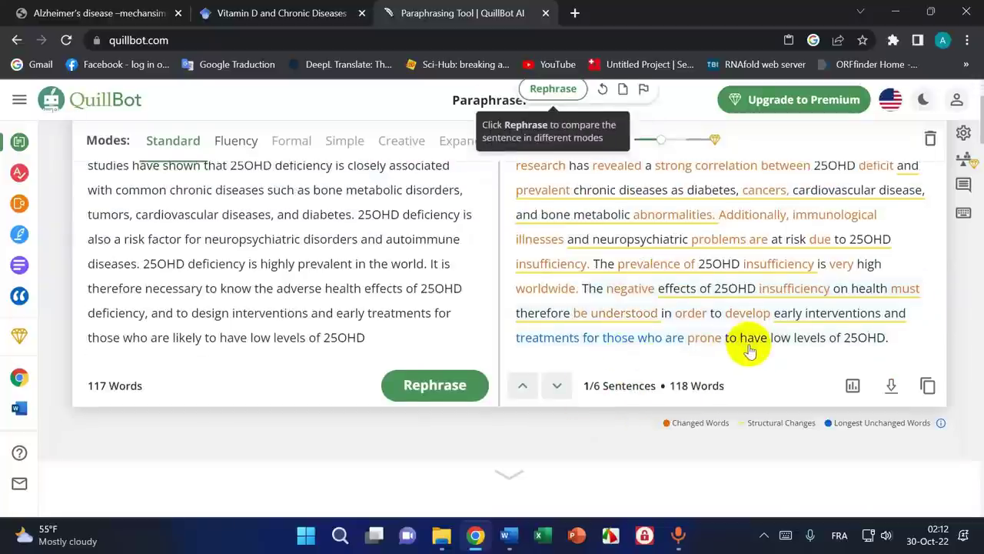
scroll(747, 342, "up", 2)
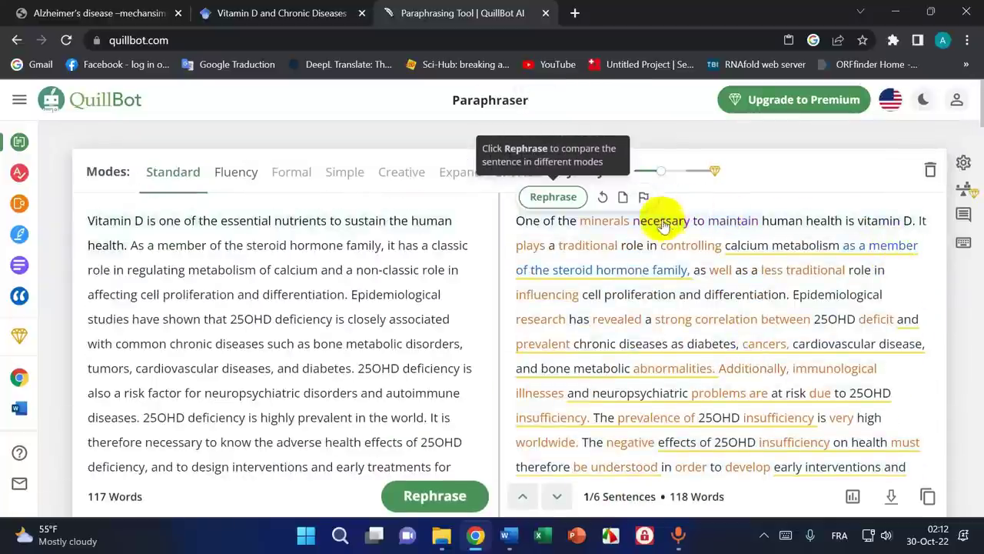
scroll(762, 358, "down", 2)
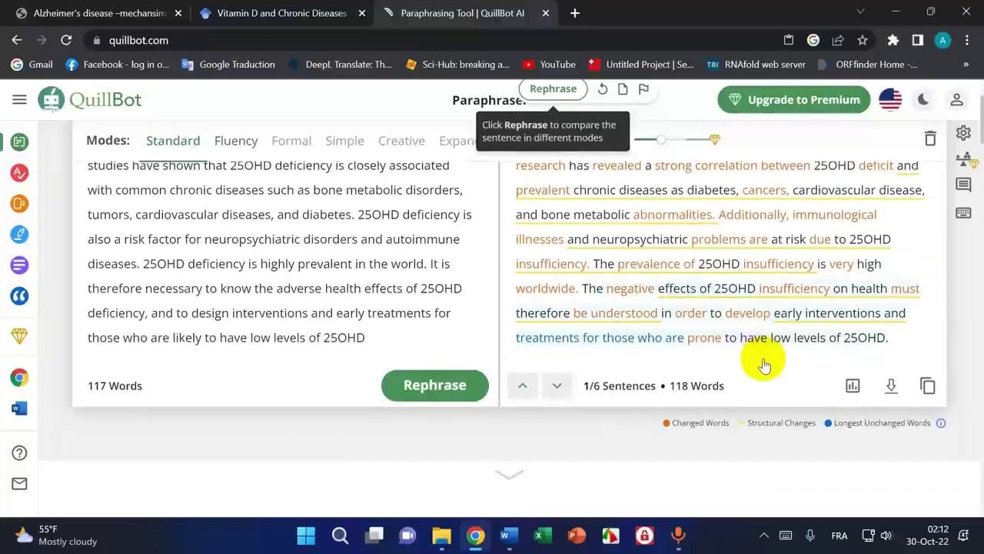
left_click(928, 386)
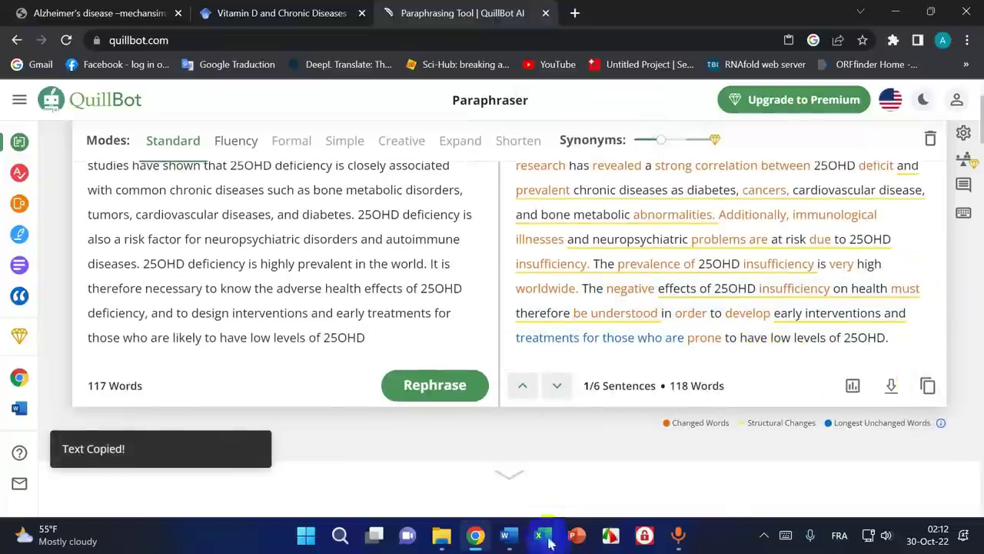
- Switch to the Word thesis, replace the selected paragraph with the copied paraphrase, and delete the extra period before the in-text citation
left_click(506, 534)
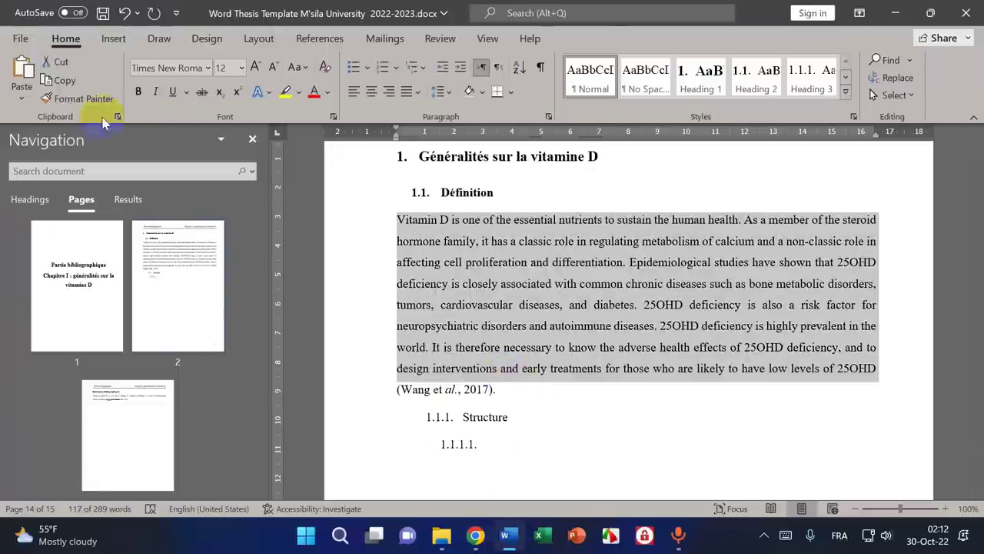
left_click(22, 97)
left_click(17, 146)
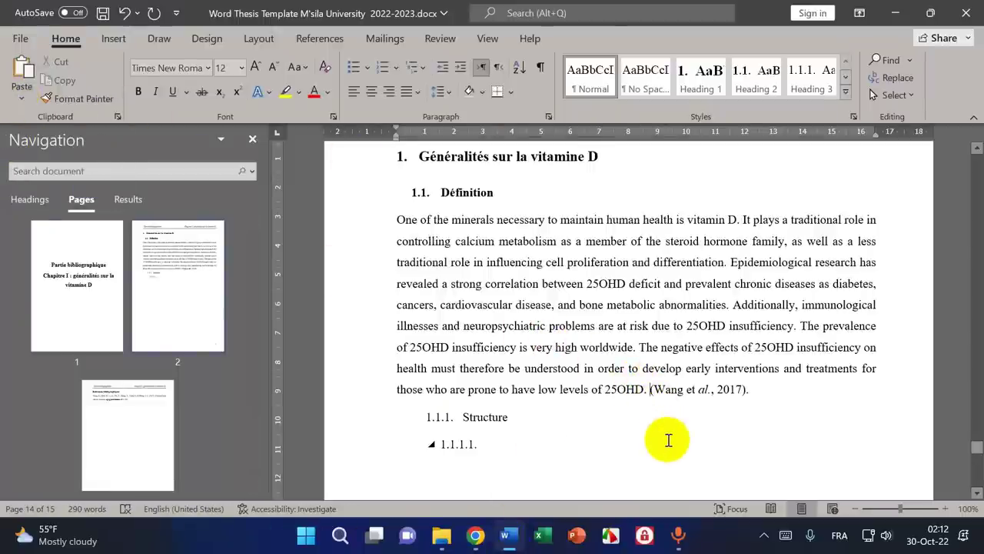
key("Left")
key("BackSpace")
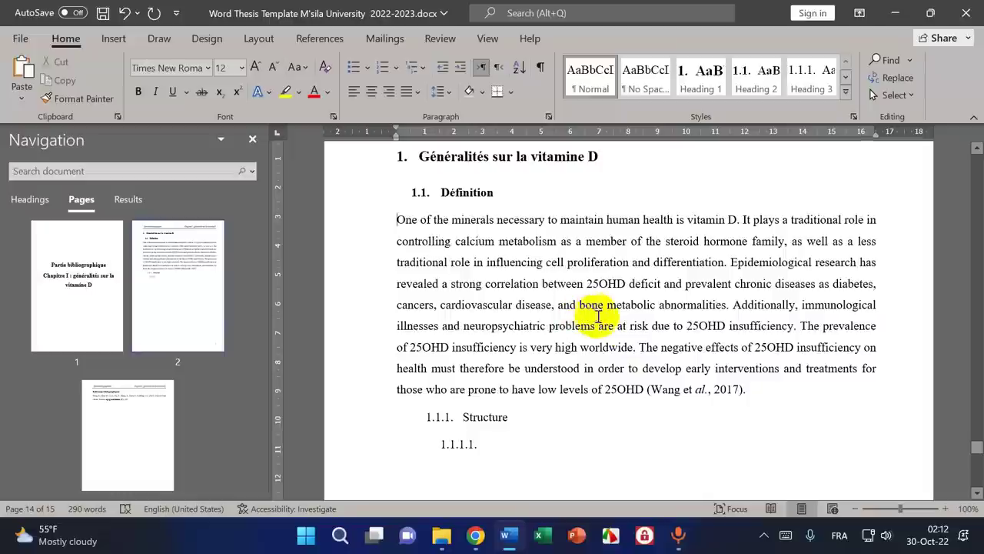
- Try indenting the first line of the paragraph under 1.1. Définition with the touch keyboard, and undo the indent
left_click(786, 535)
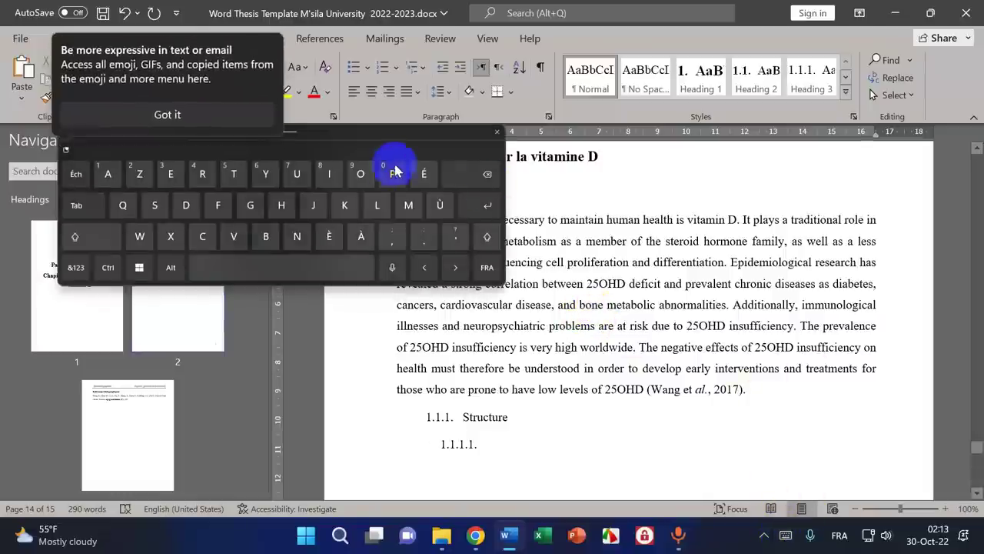
left_click_drag(324, 143, 618, 319)
left_click(138, 272)
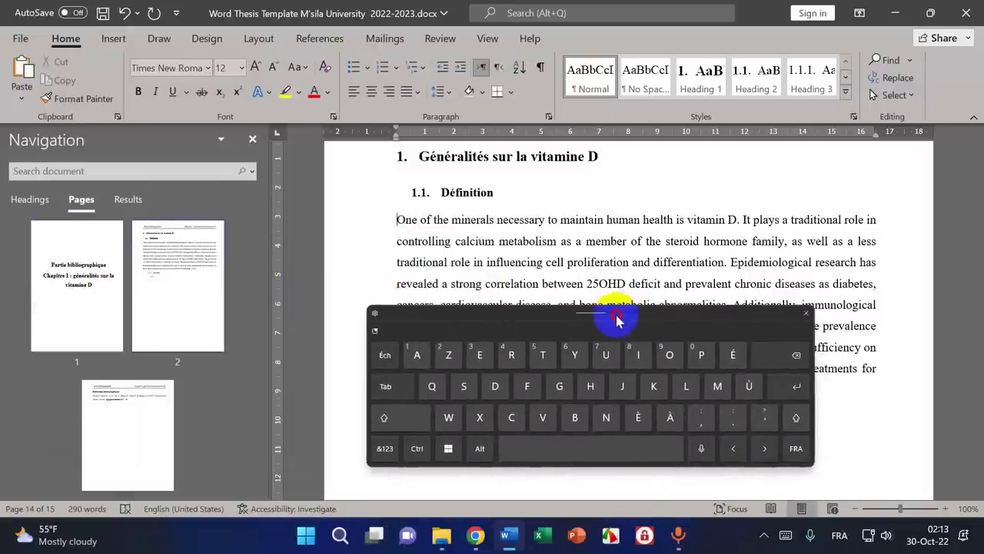
left_click(395, 394)
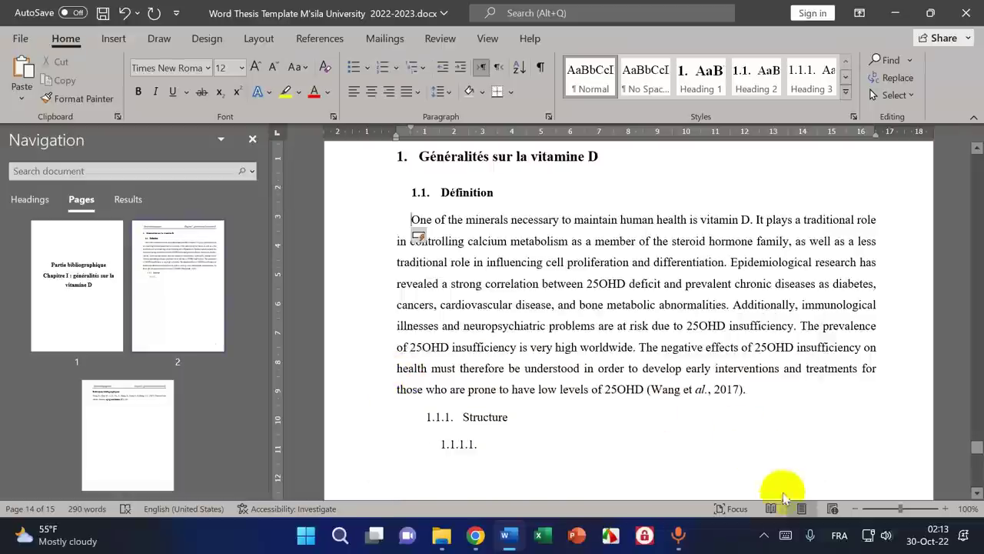
key("ctrl+z")
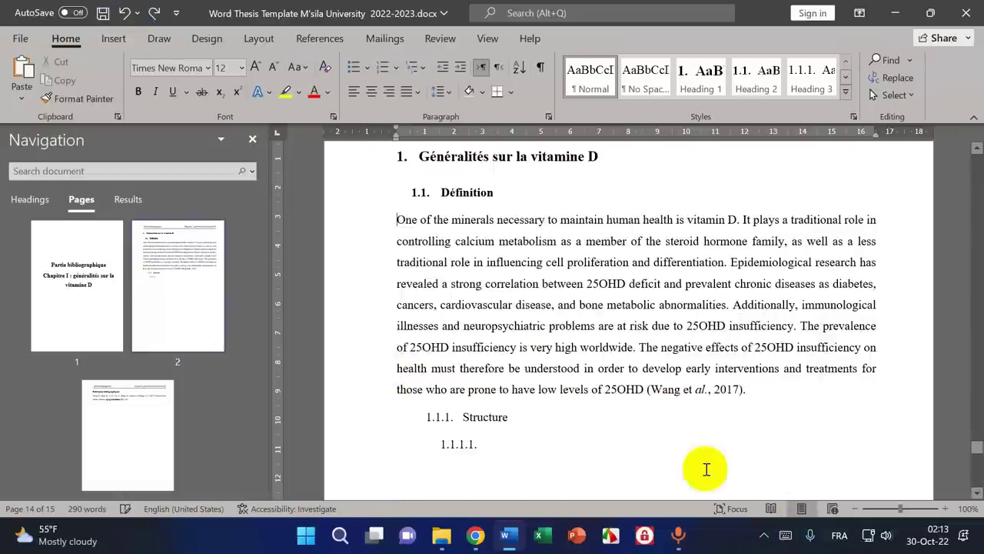
- Indent the first line of the paragraph under 1.1. Définition to 1 cm with the touch keyboard, and close the keyboard
left_click(785, 535)
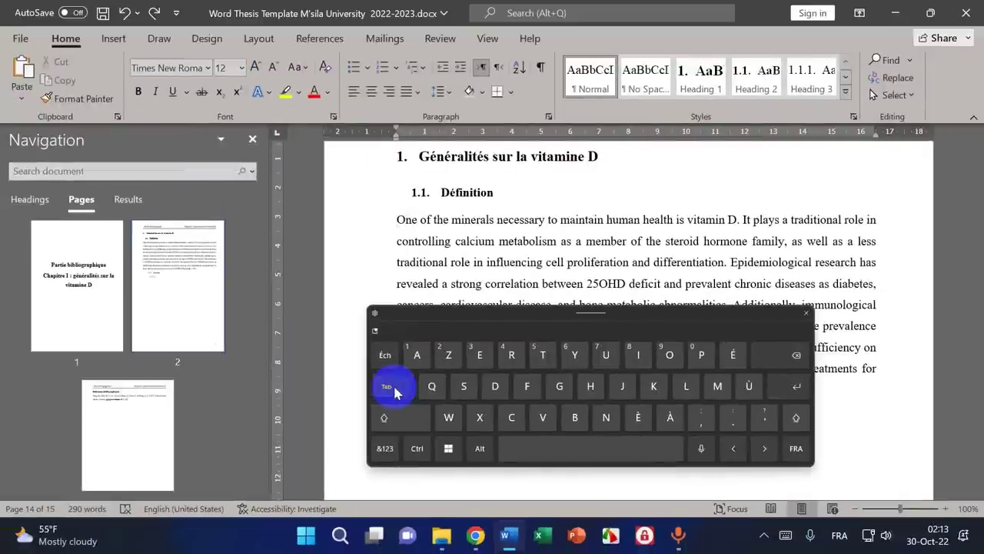
left_click(394, 391)
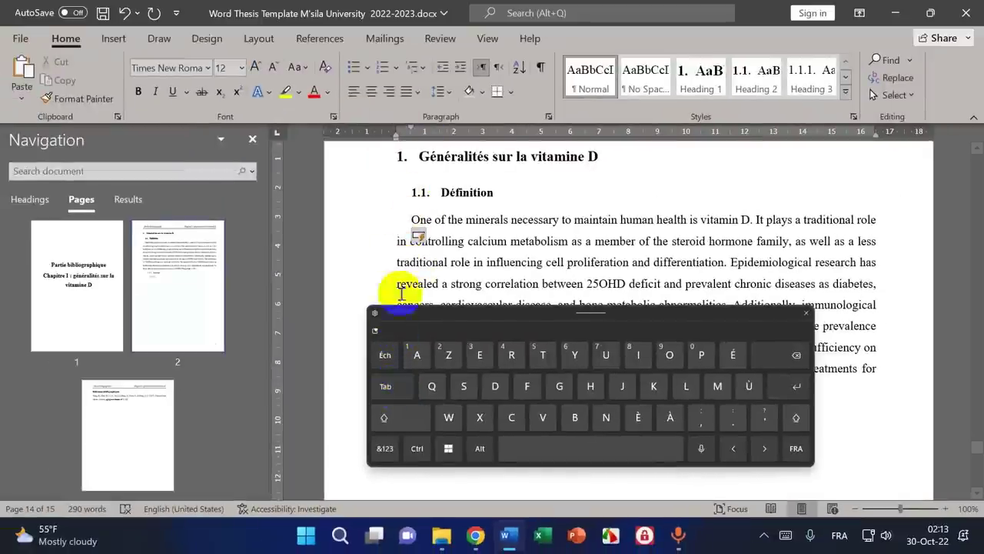
left_click(394, 371)
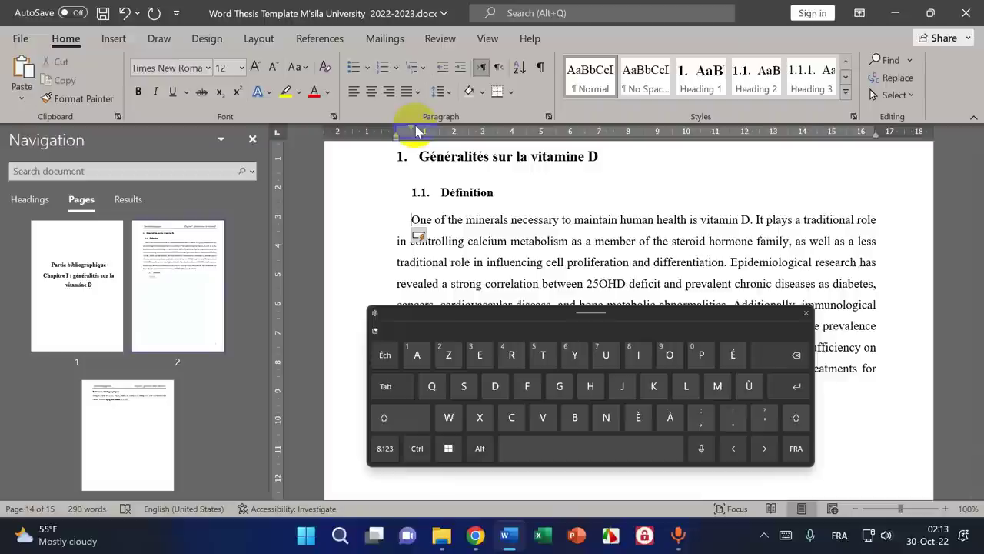
left_click(389, 388)
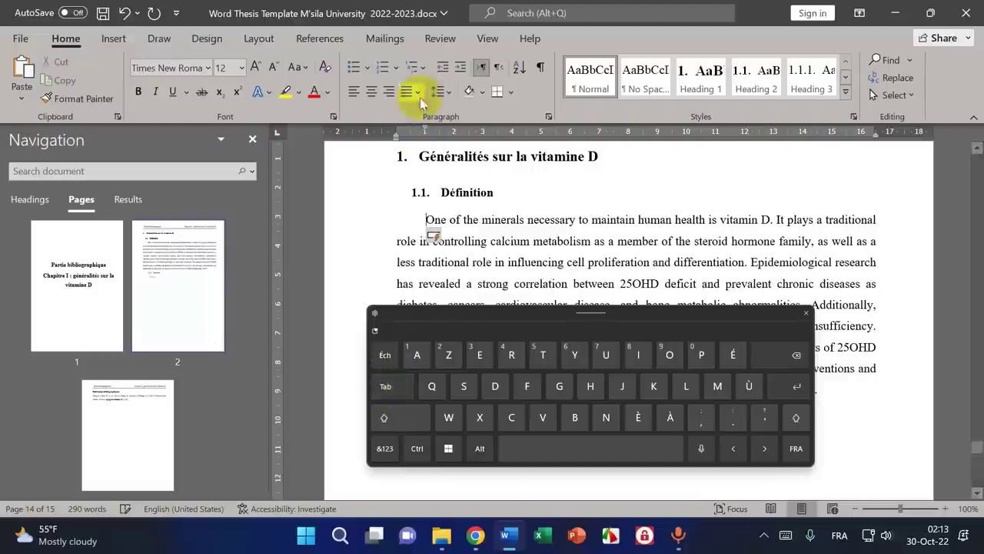
left_click(804, 312)
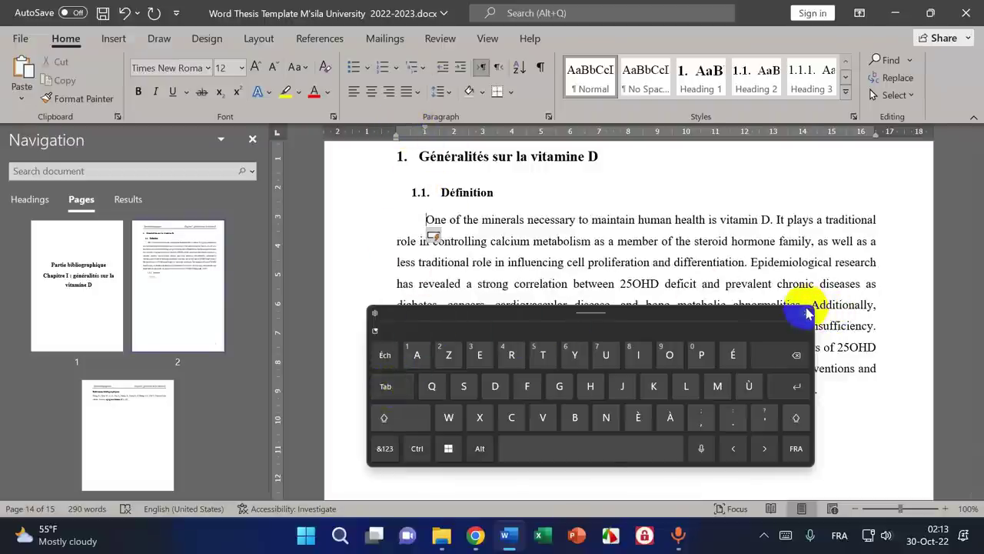
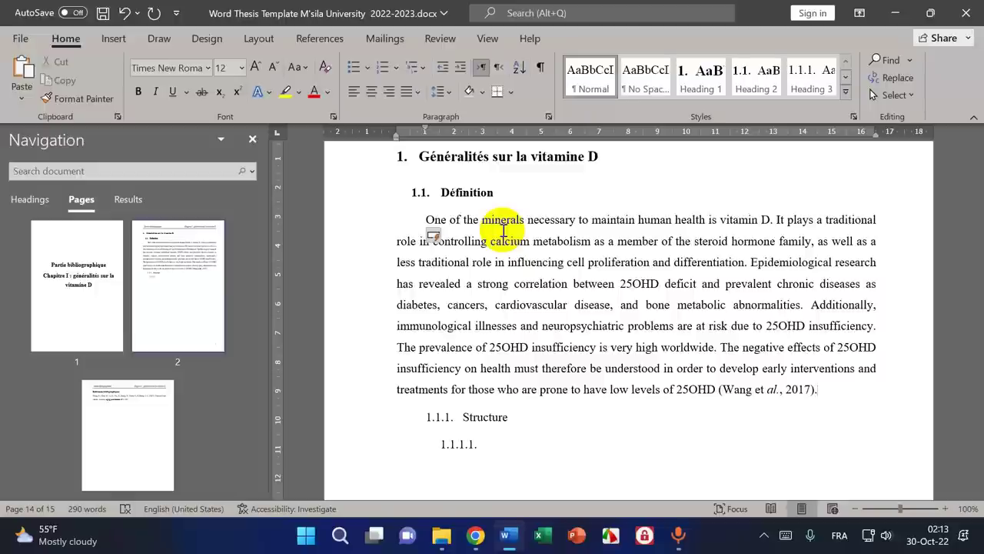
- Switch to Chrome, display the start of the Vitamin D and Chronic Diseases PDF, and check it against the in-text citation in Word
key("alt+Tab")
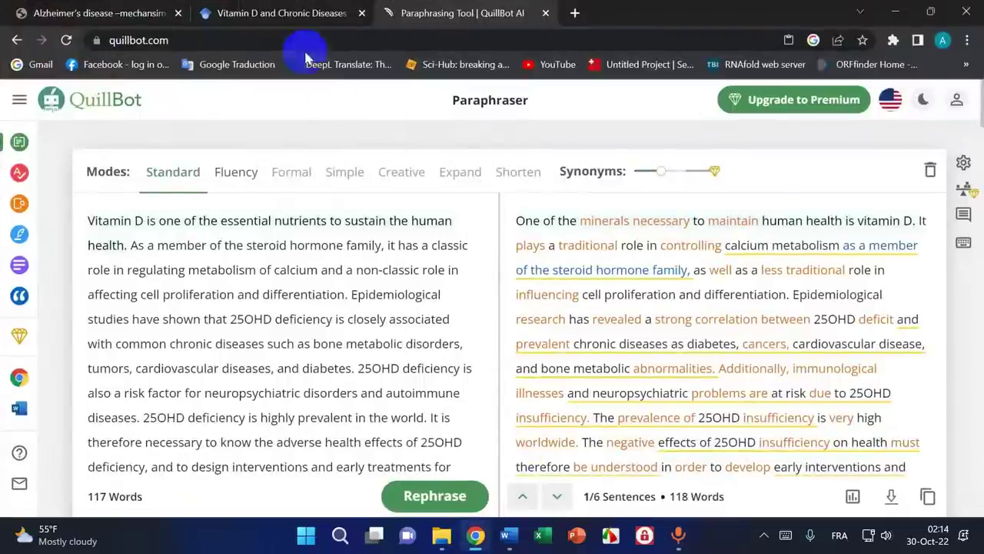
left_click(280, 10)
left_click(69, 13)
scroll(553, 353, "up", 3)
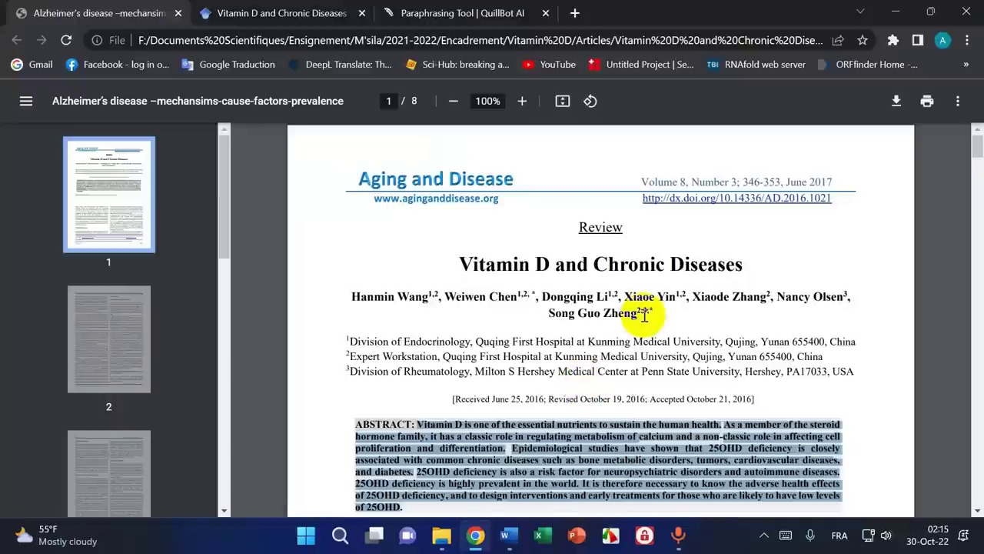
left_click(516, 538)
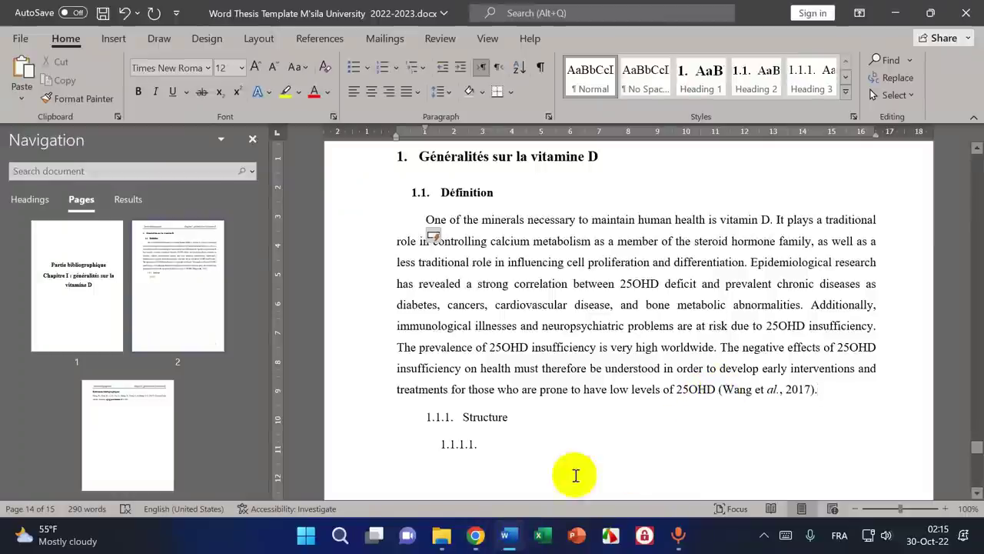
left_click(476, 535)
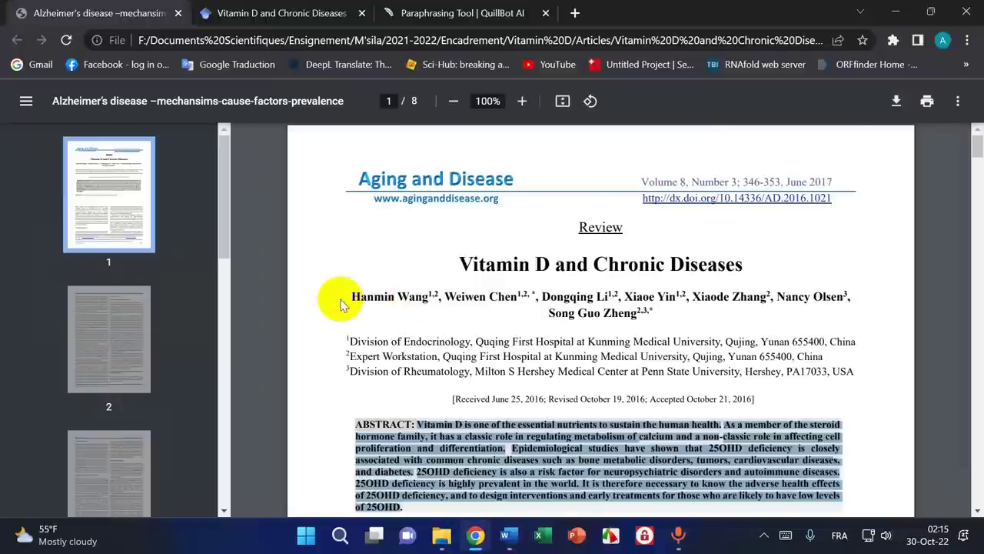
- Highlight the first author, the first two authors and the longer author list in the PDF, and switch back to the Word citation
left_click_drag(348, 296, 429, 297)
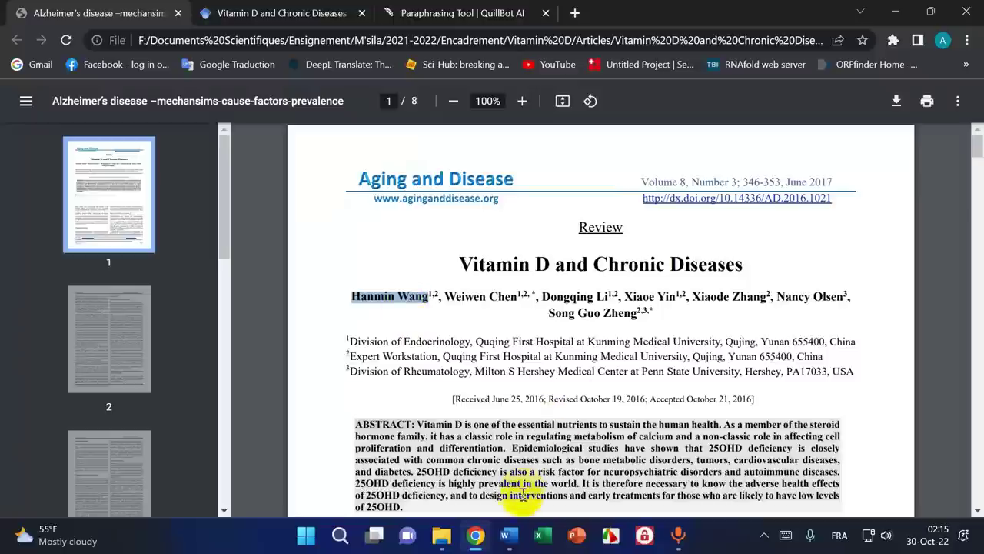
left_click_drag(352, 296, 514, 300)
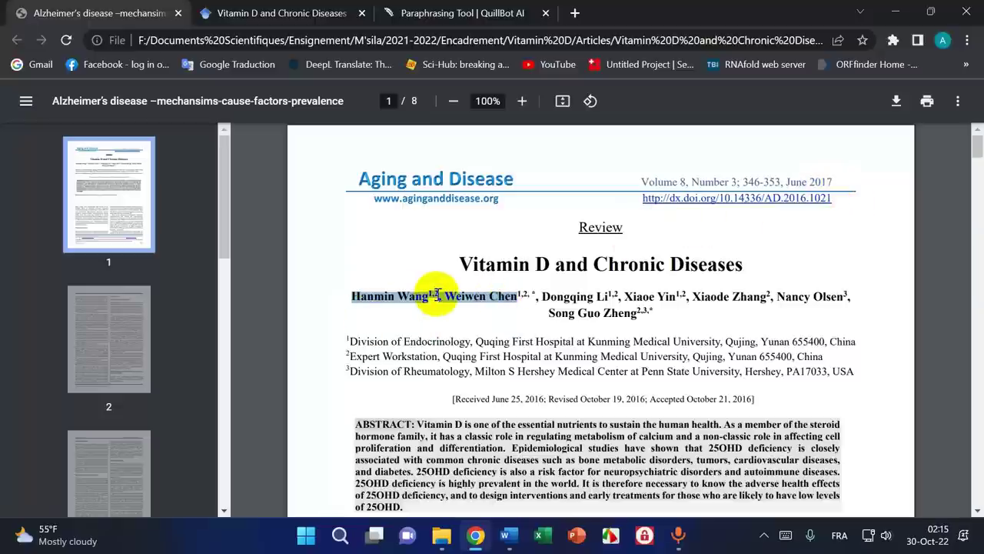
left_click(413, 298)
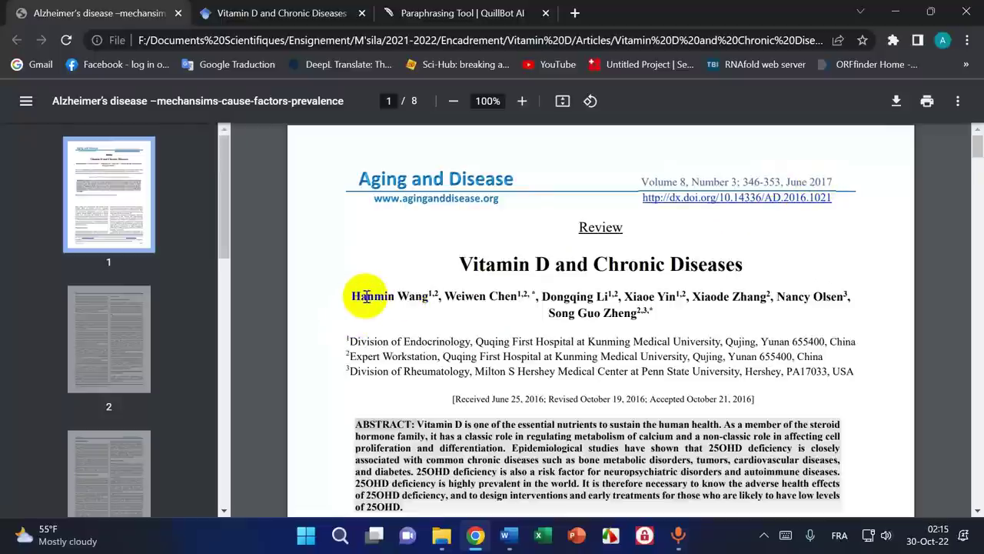
double_click(412, 297)
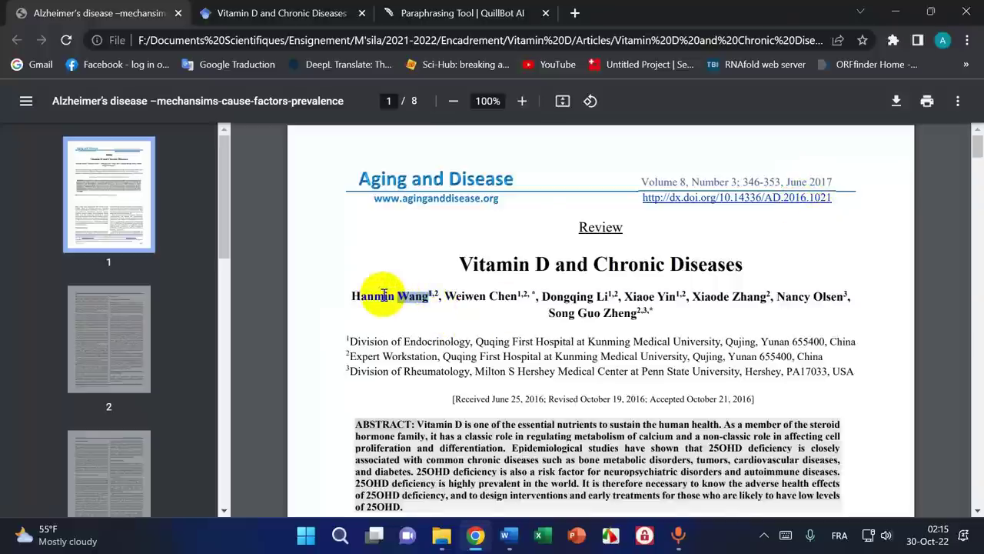
triple_click(411, 298)
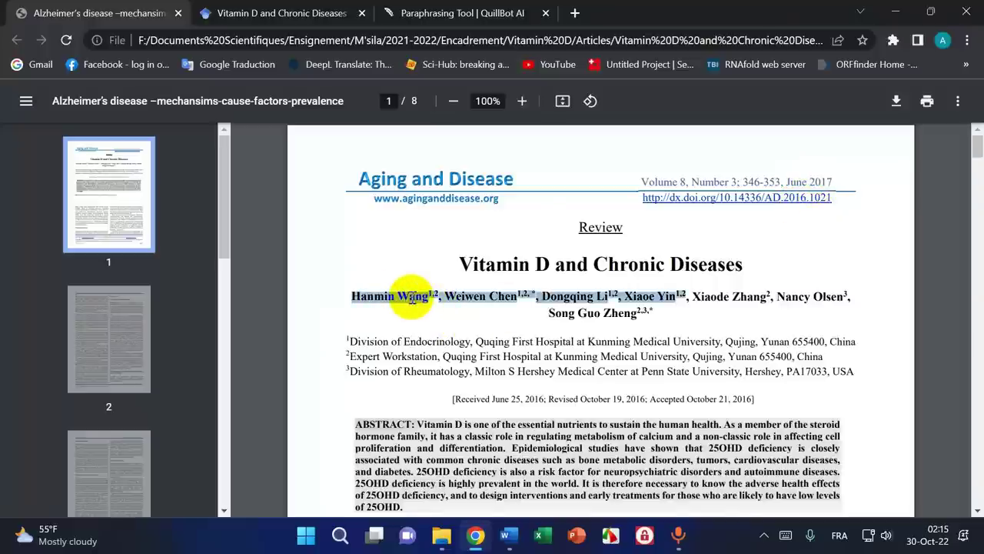
double_click(501, 296)
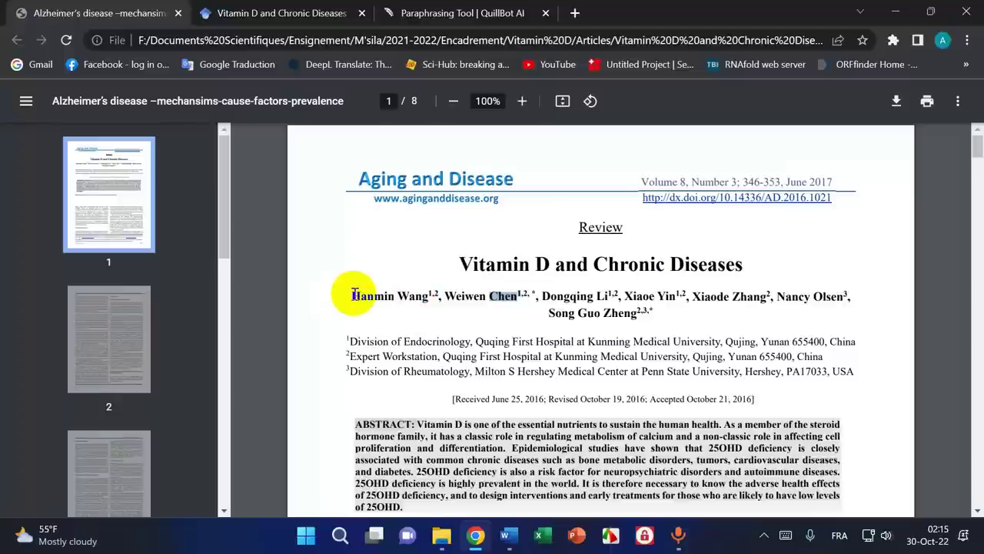
left_click_drag(352, 294, 676, 298)
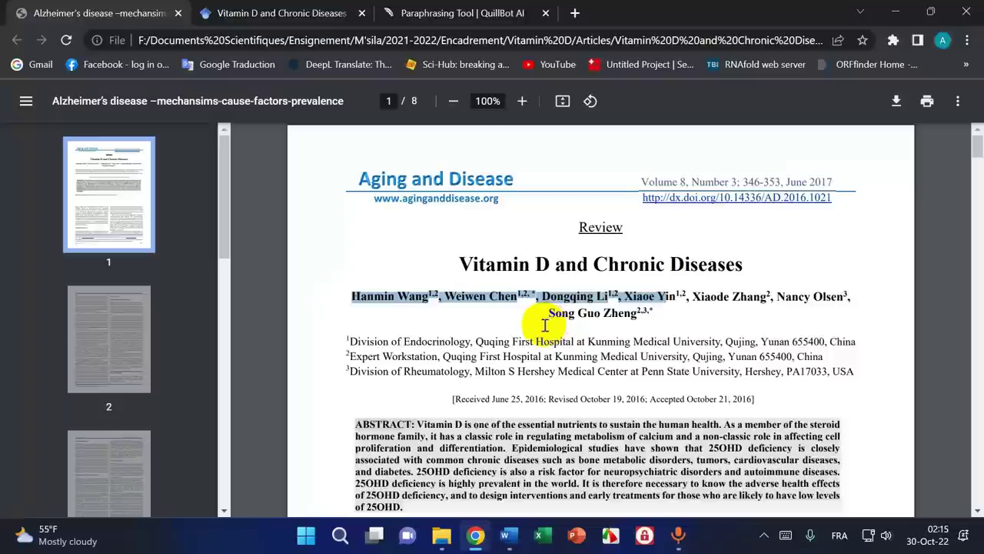
double_click(403, 296)
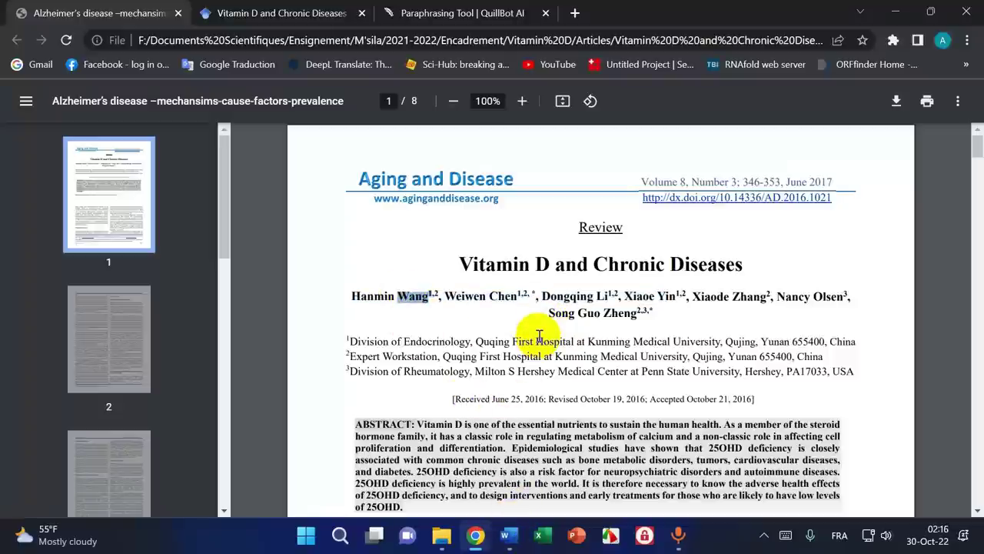
left_click(506, 534)
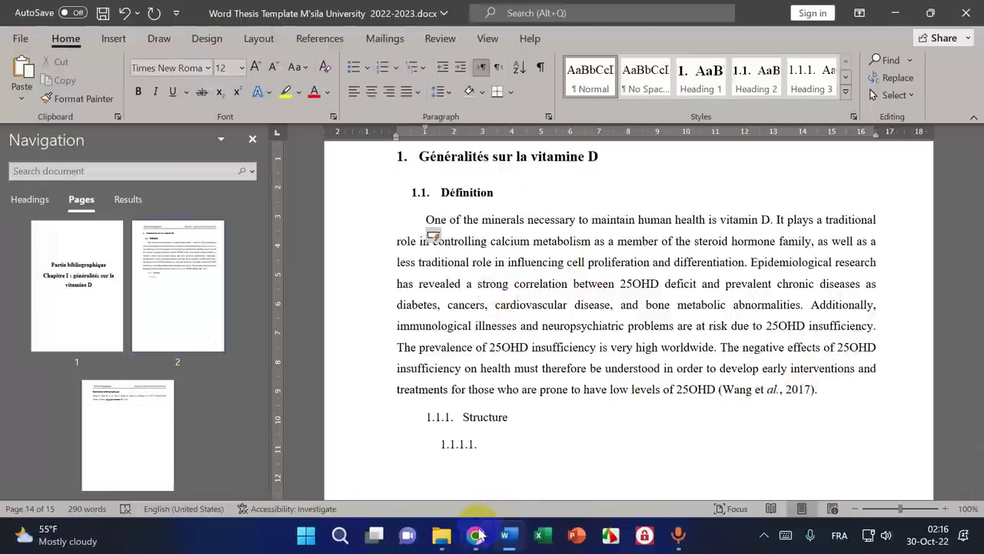
- Go to the Références bibliographiques page and highlight the whole reference entry, its author list and its year of publication
scroll(560, 315, "down", 10)
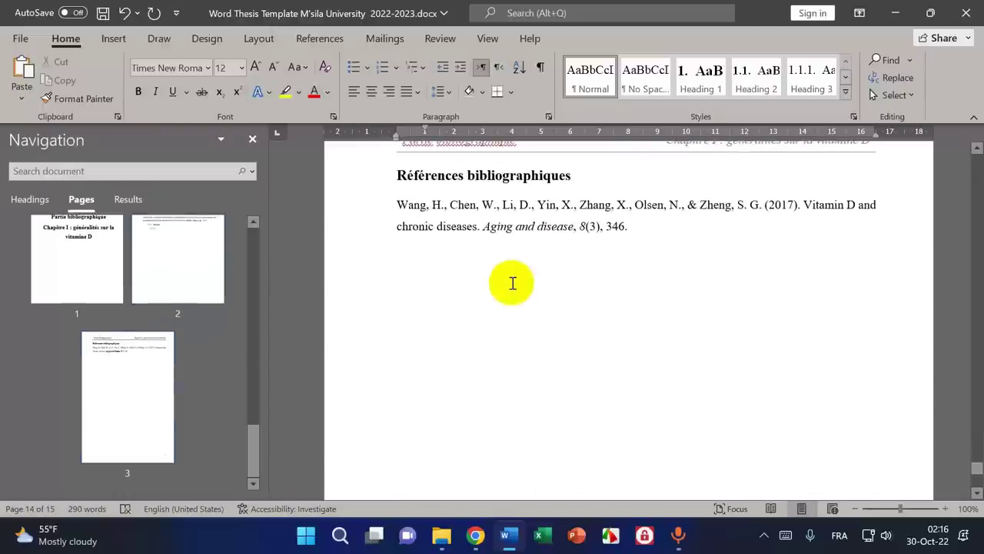
triple_click(451, 205)
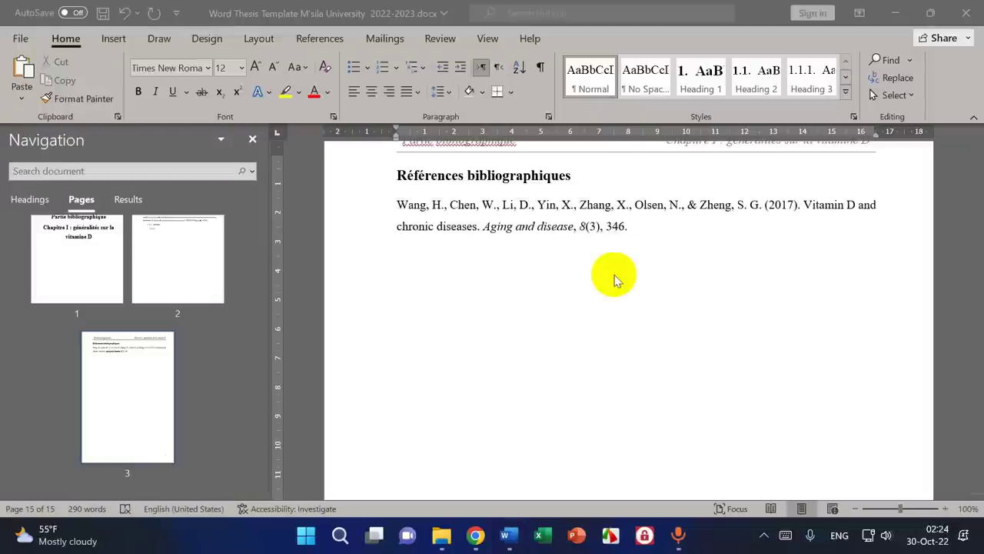
left_click(653, 239)
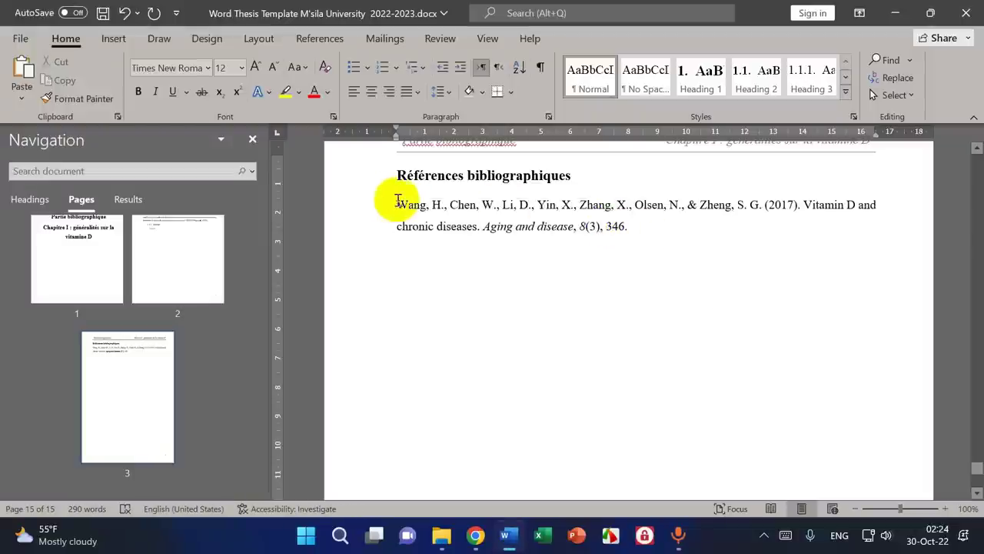
left_click_drag(396, 201, 637, 226)
left_click_drag(397, 205, 768, 205)
double_click(779, 205)
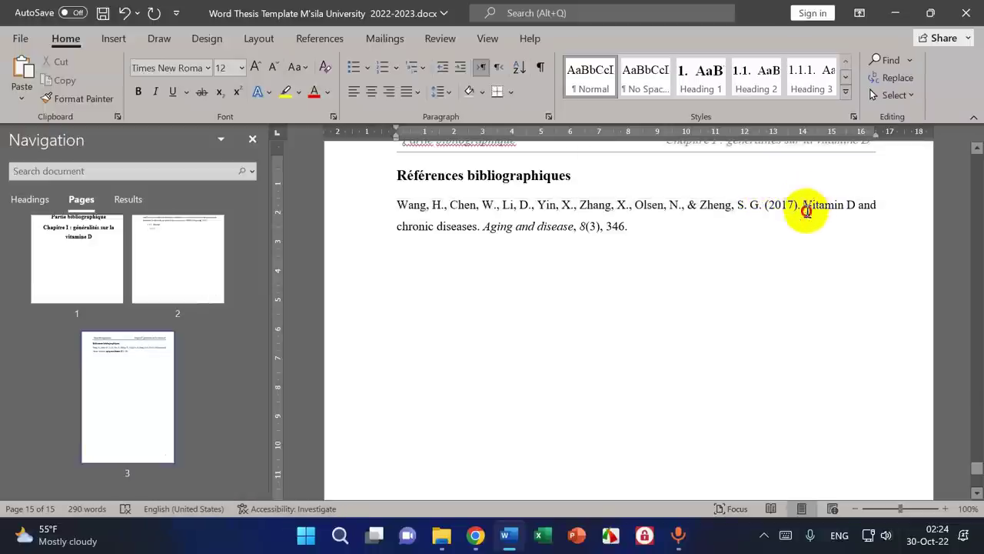
- Highlight the article title, the journal name, the volume number and the issue number of the reference in turn
left_click_drag(805, 206, 477, 226)
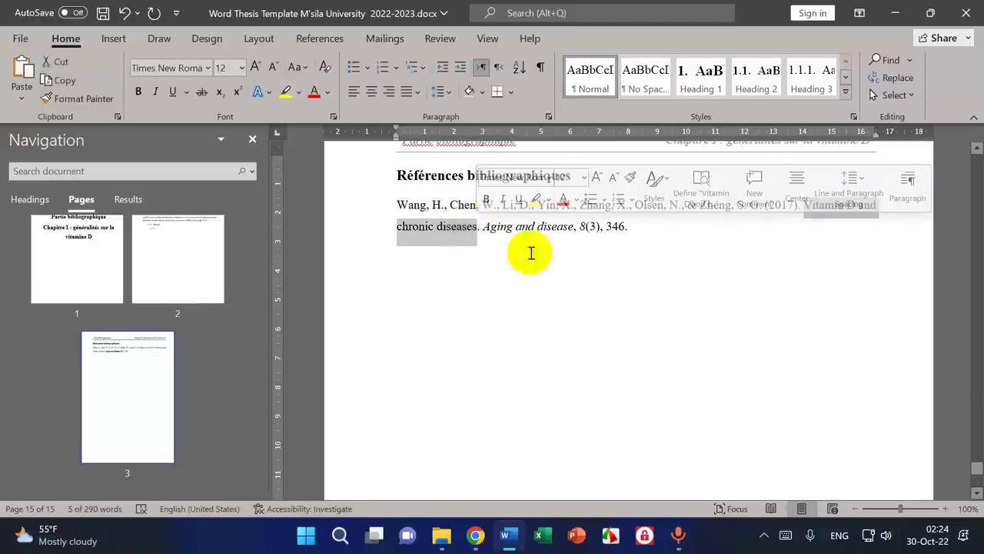
left_click(492, 230)
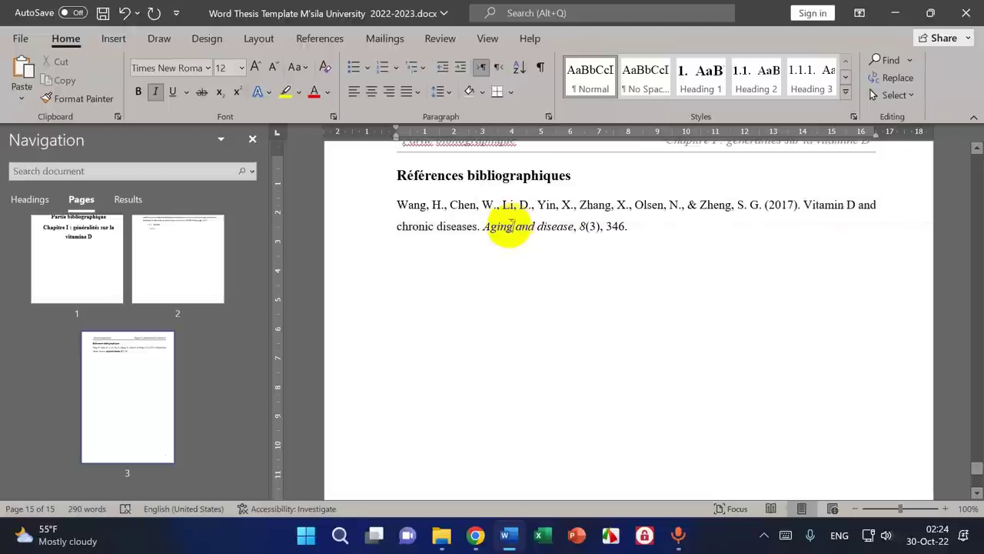
left_click_drag(484, 228, 570, 219)
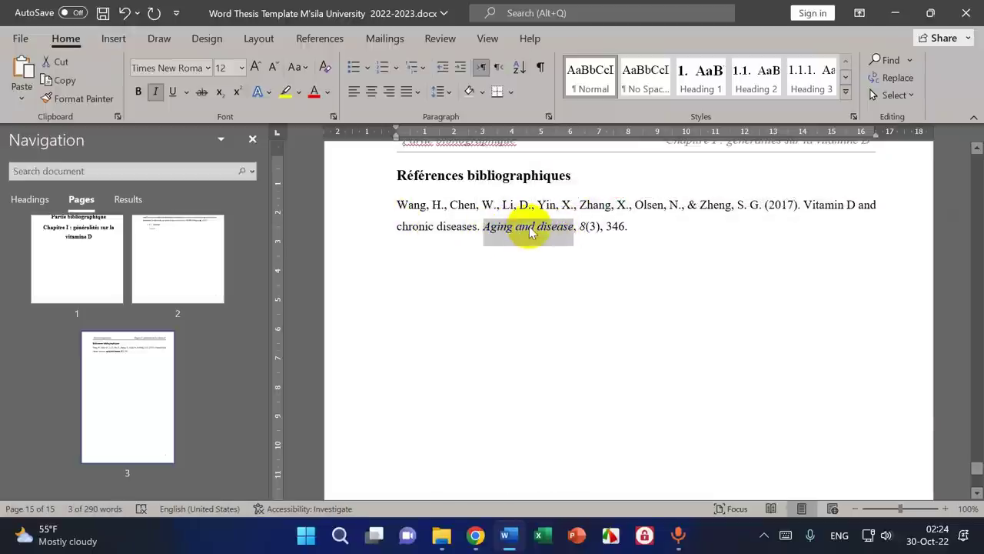
left_click(588, 224)
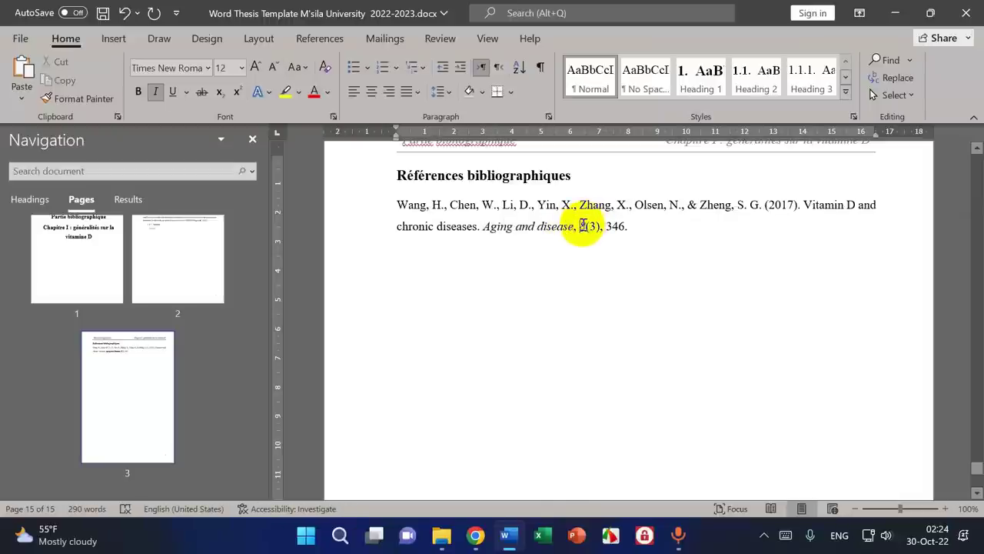
triple_click(583, 225)
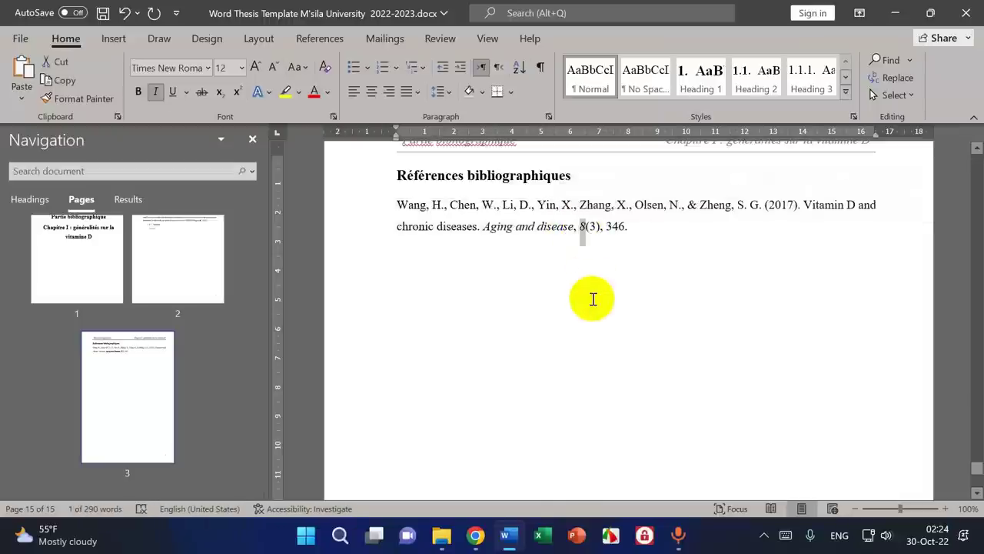
left_click(598, 224)
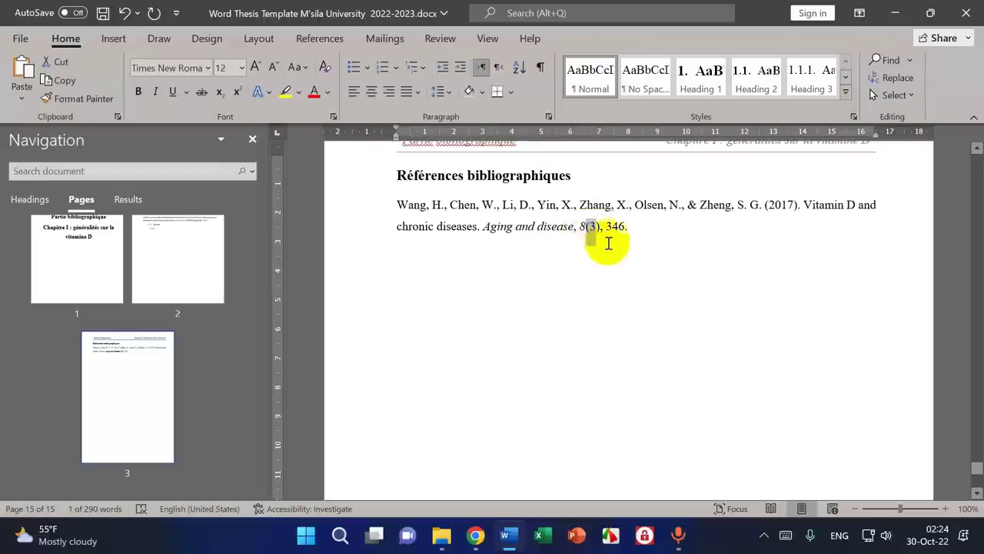
- Add the word "issue" on a new line below the reference entry
left_click(630, 228)
key("Return")
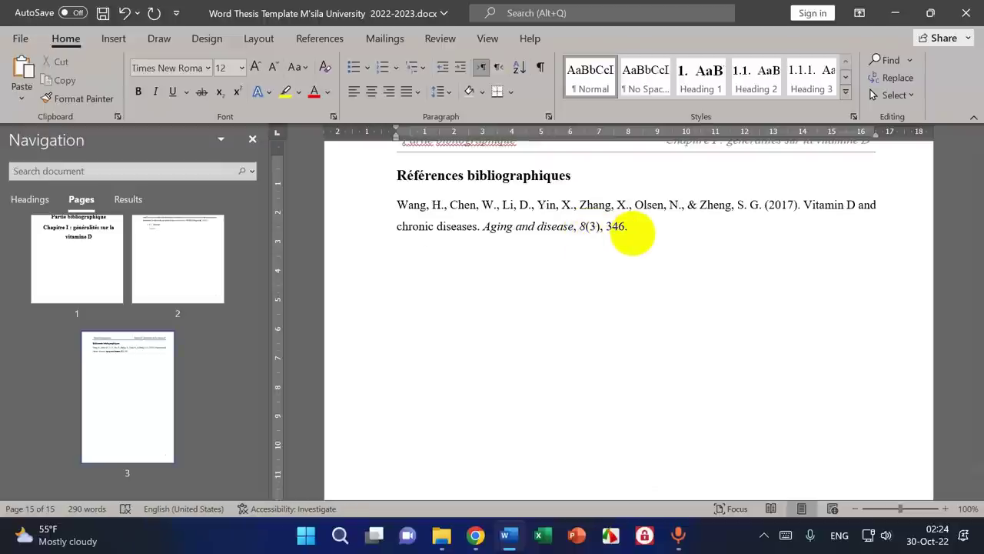
type("issue")
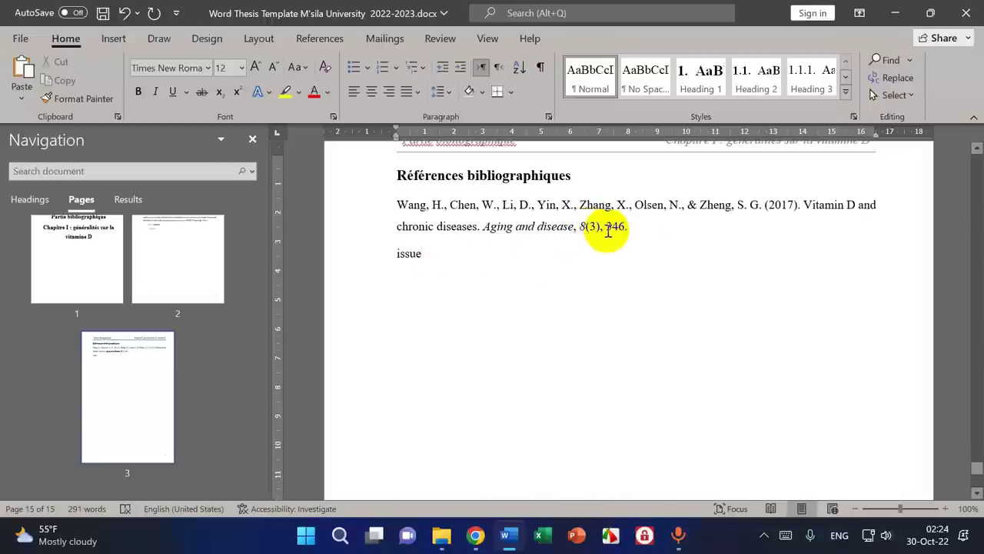
- Extend the reference's page number to the range 346-350 and highlight the range
double_click(615, 228)
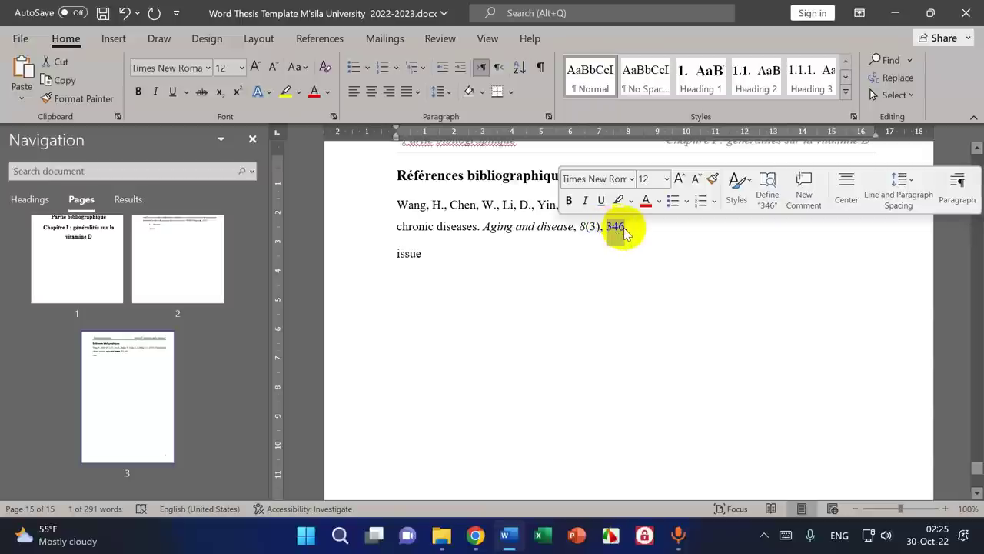
left_click(624, 231)
type("-")
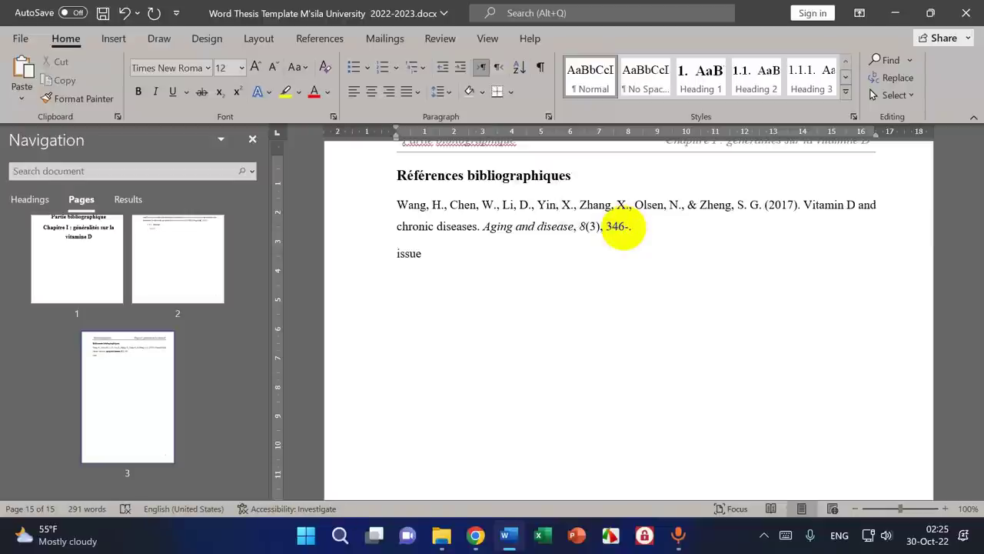
type("34")
key("BackSpace")
type("50")
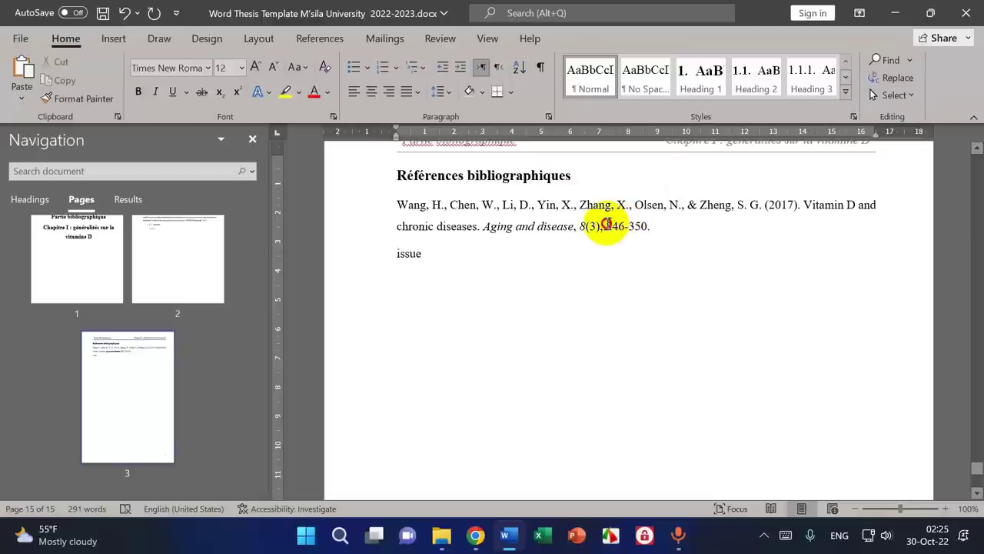
left_click_drag(606, 226, 644, 225)
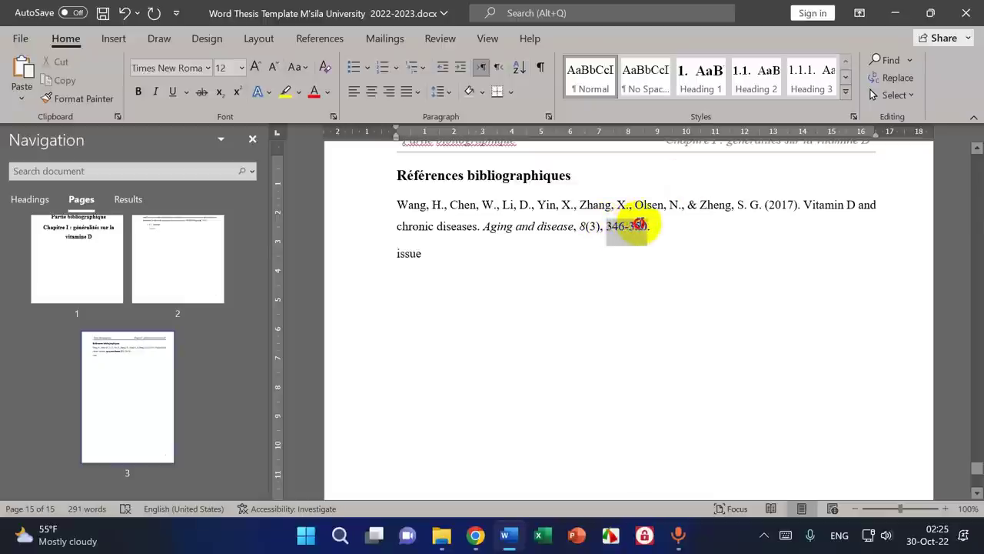
- Remove the word "issue" below the reference and cut the page range back to 346
left_click(470, 254)
double_click(415, 255)
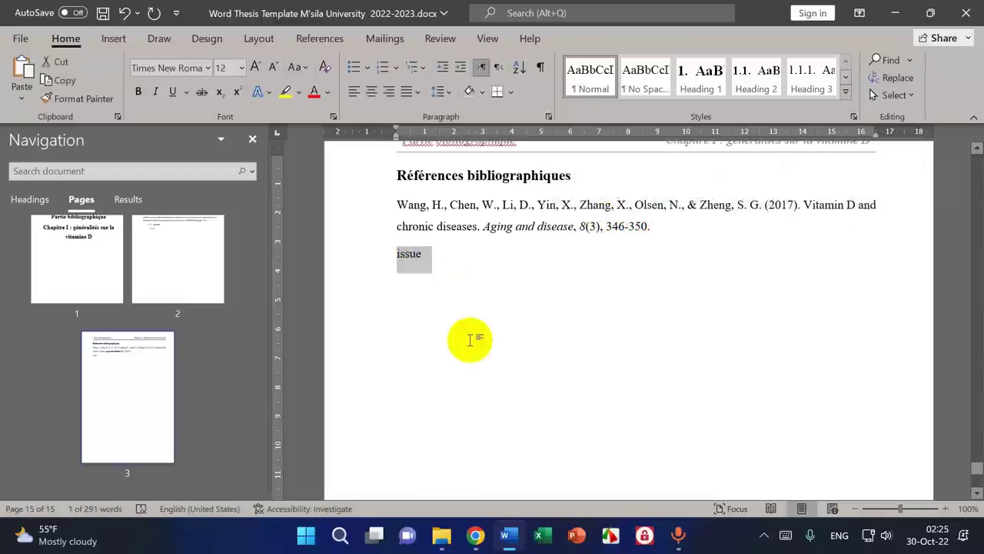
key("BackSpace")
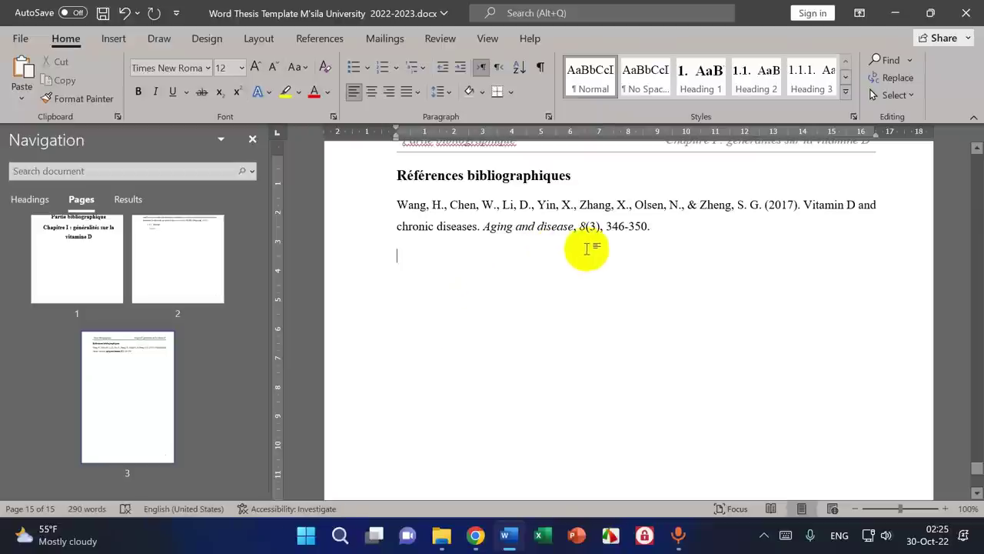
left_click(648, 226)
key("BackSpace")
key("BackSpace")
key("BackSpace")
key("BackSpace")
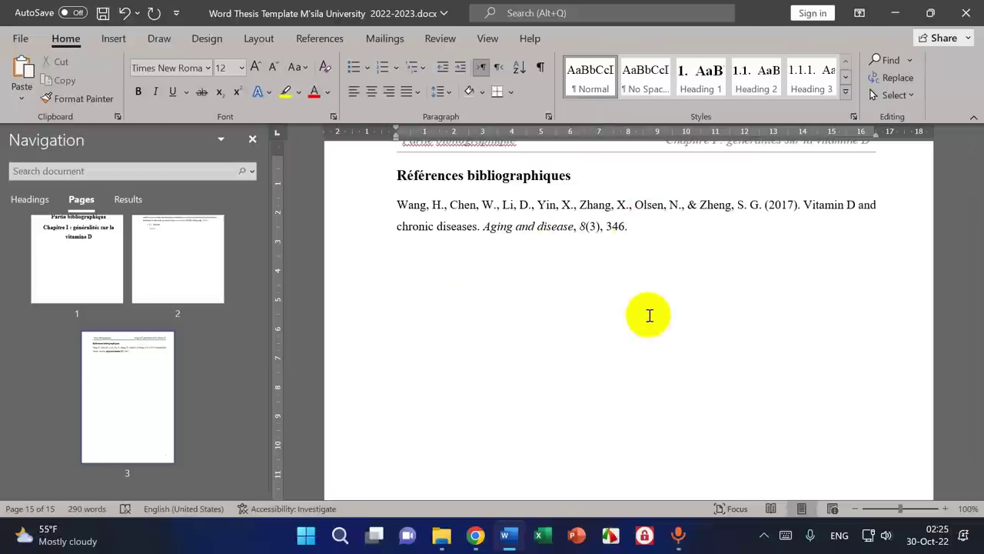
- Delete the Références bibliographiques heading together with the reference entry below it
left_click(527, 226)
left_click_drag(400, 204, 521, 274)
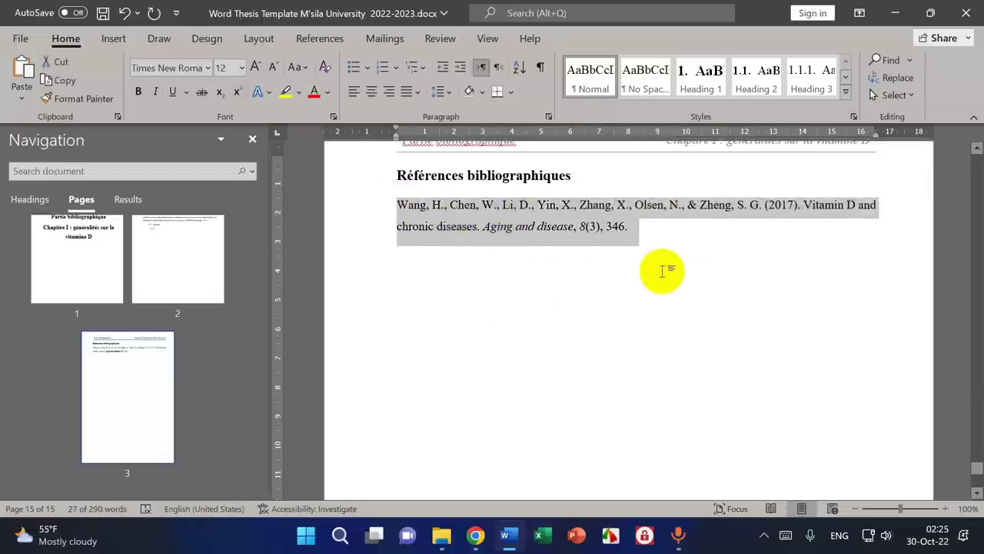
scroll(648, 356, "up", 2)
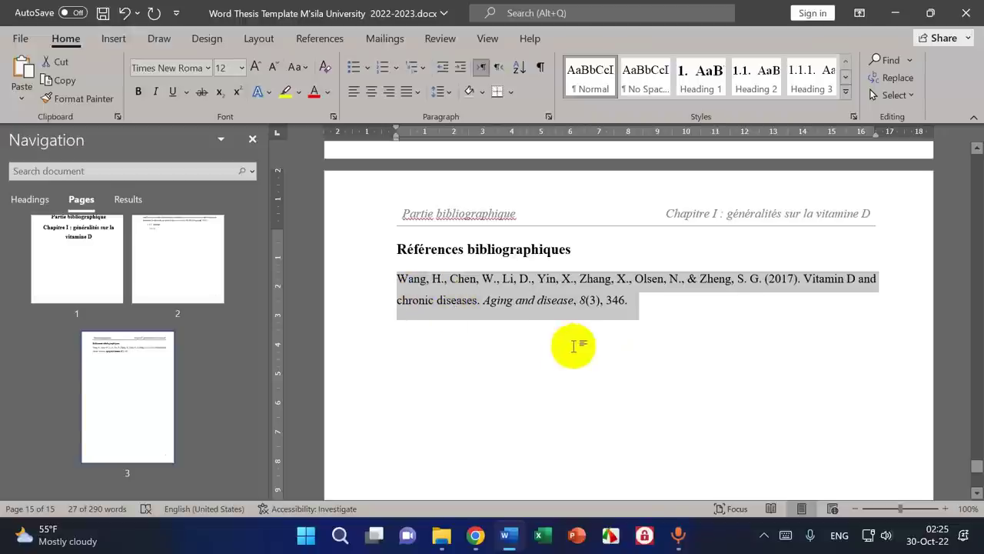
left_click(646, 315)
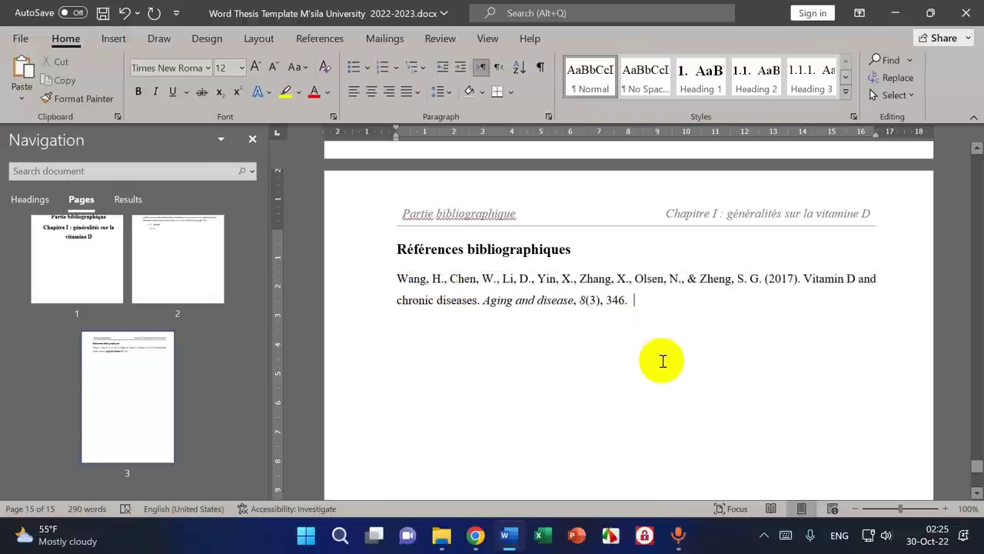
scroll(663, 361, "up", 2)
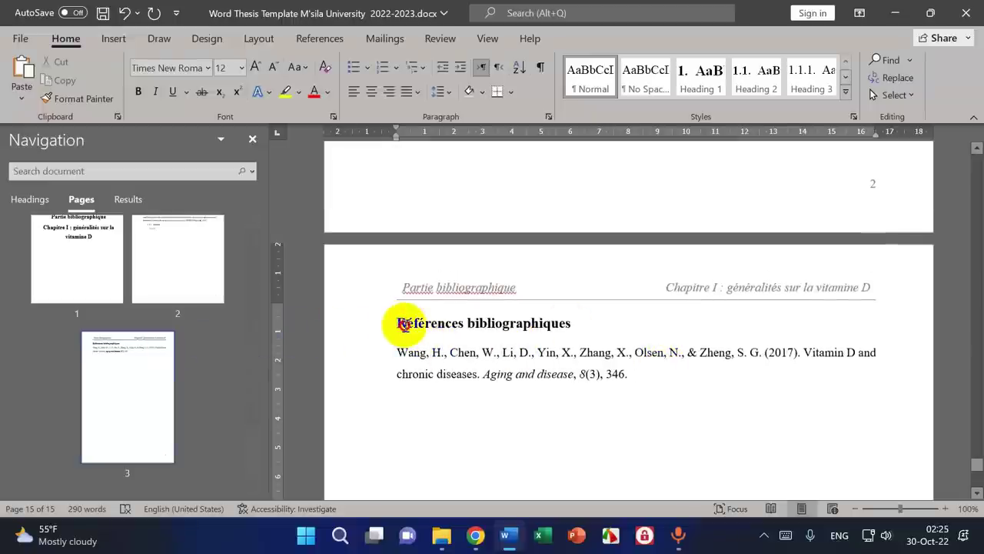
left_click_drag(398, 316, 659, 381)
key("Delete")
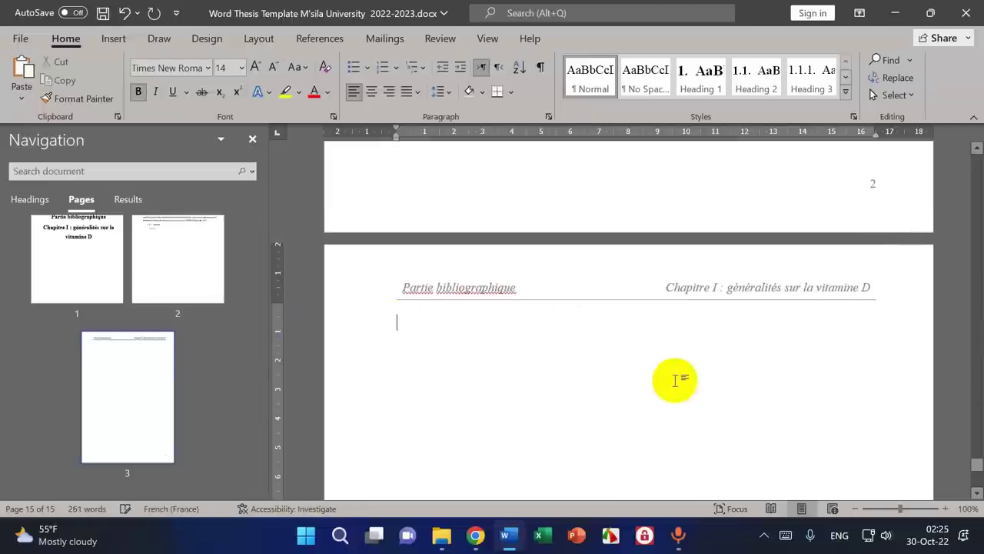
scroll(680, 392, "up", 7)
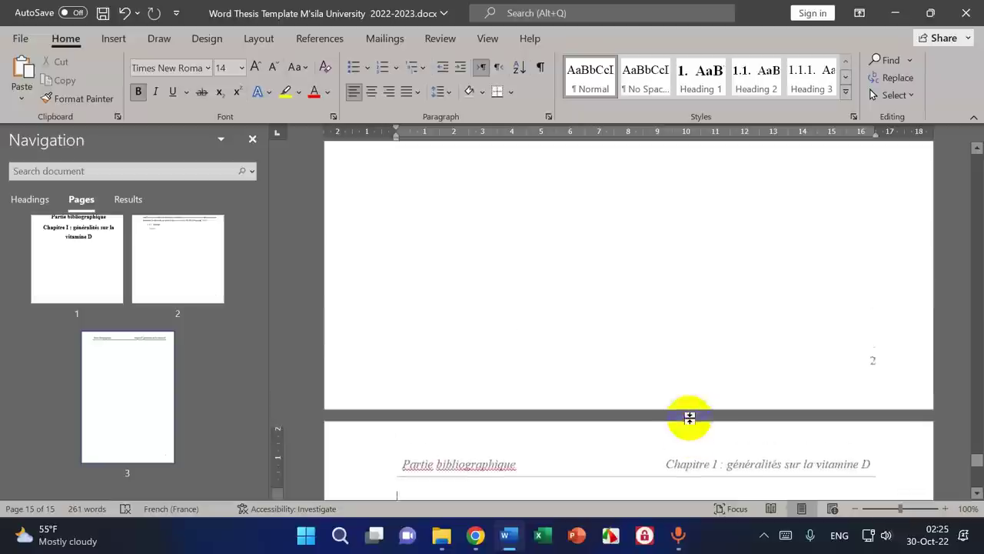
scroll(690, 419, "up", 3)
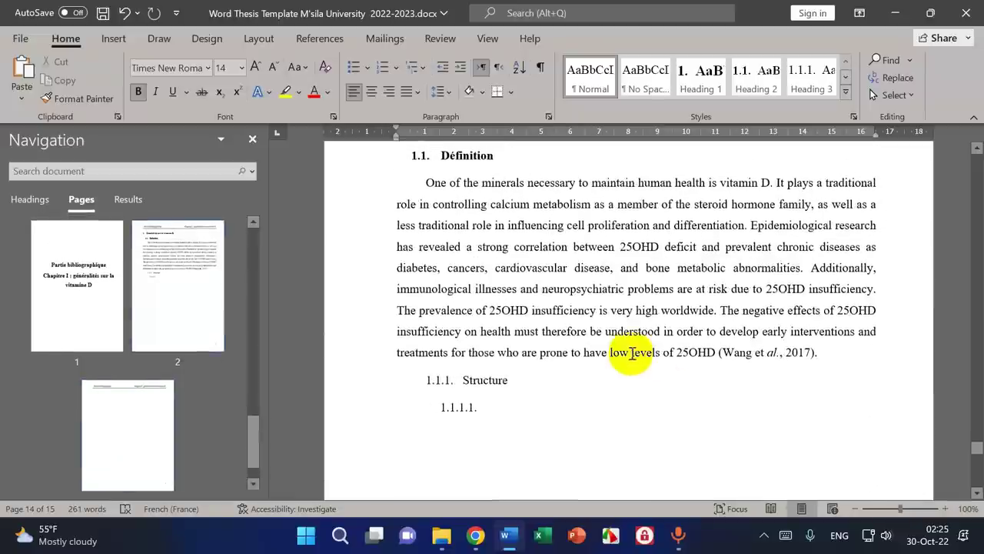
left_click(600, 310)
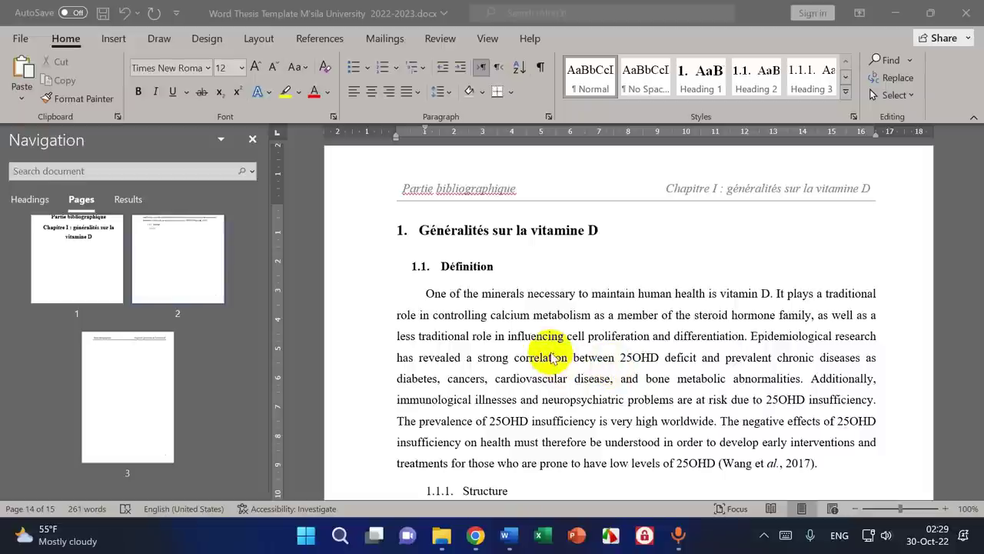
left_click(552, 358)
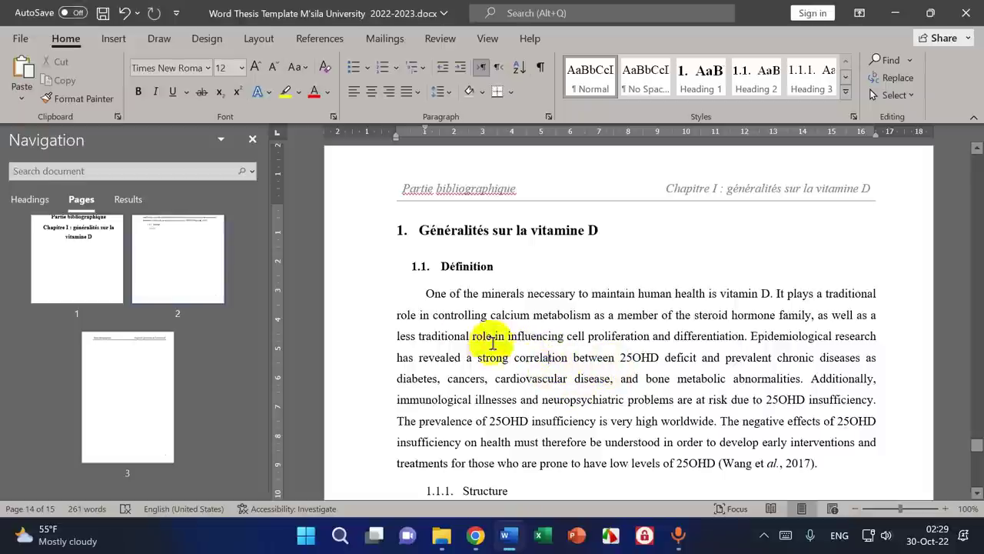
left_click(430, 299)
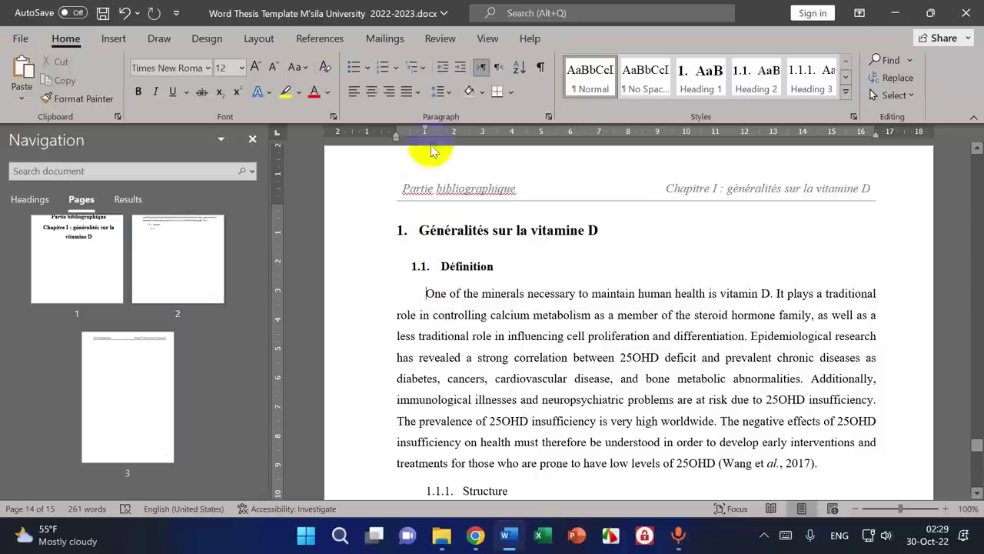
left_click(423, 73)
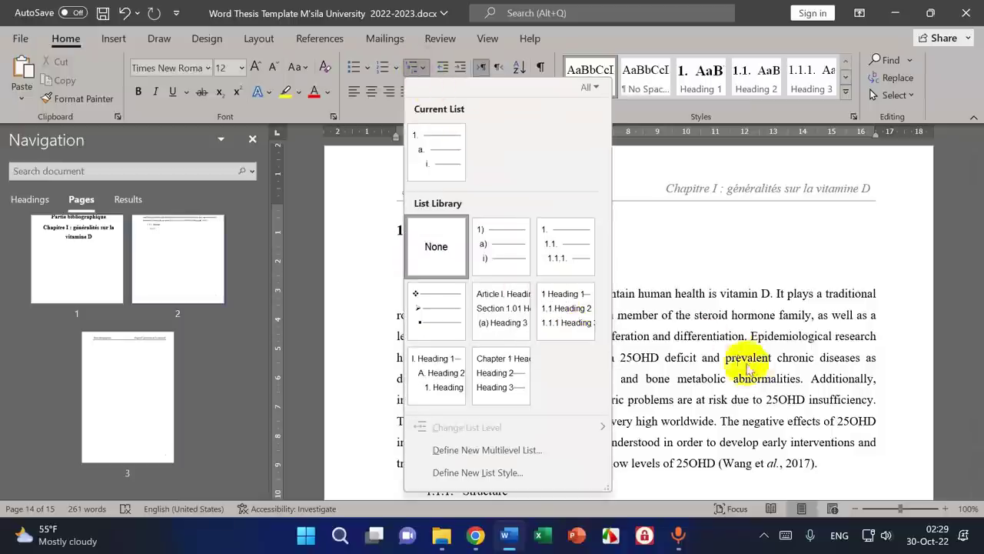
key("Escape")
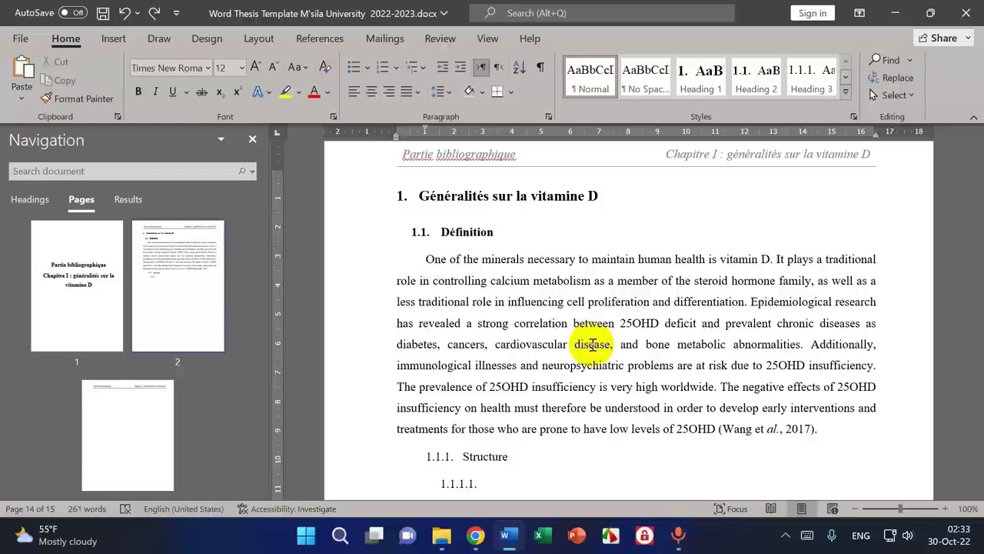
- Insert repeated page breaks on the blank last page after the vitamin D text to extend the chapter to page 15
scroll(635, 356, "down", 10)
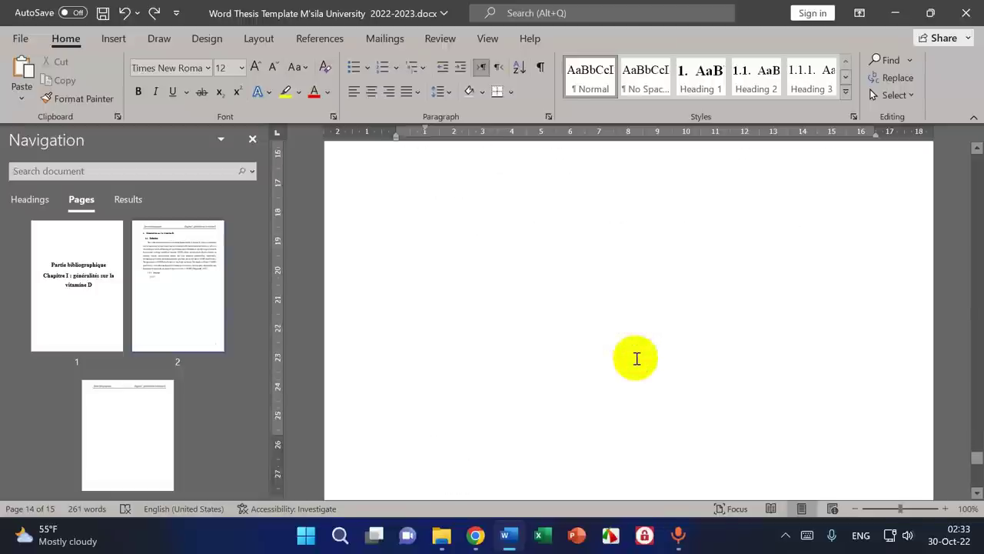
scroll(636, 358, "down", 10)
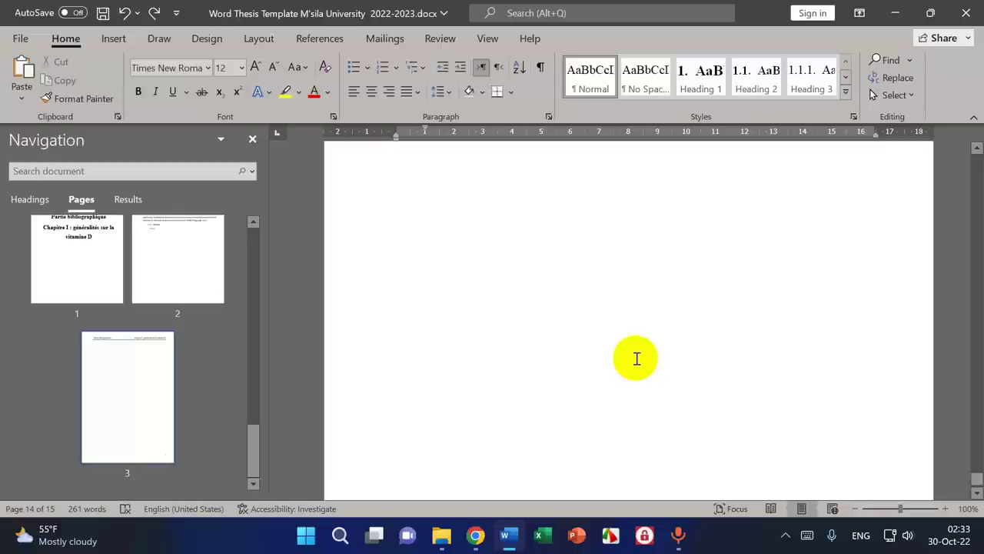
scroll(645, 349, "up", 9)
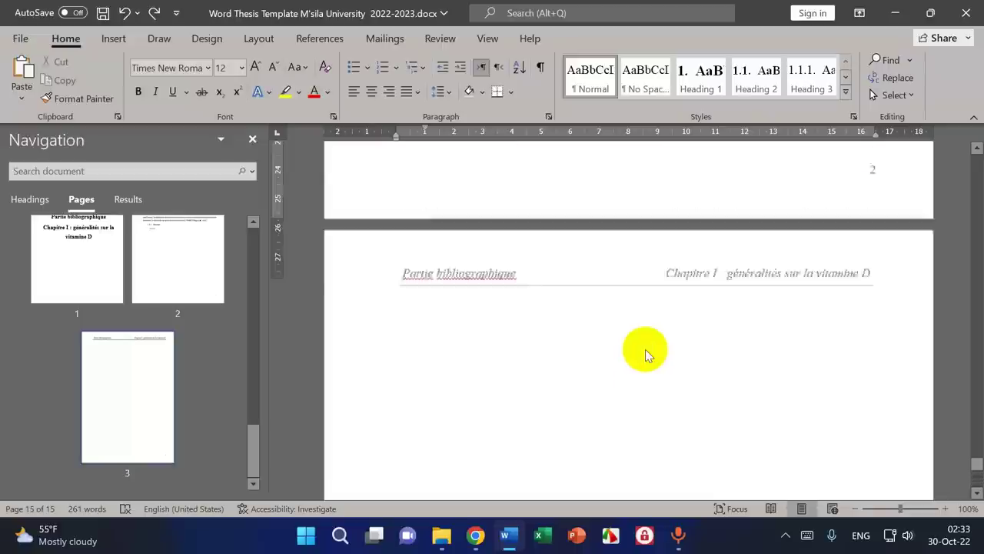
left_click(465, 387)
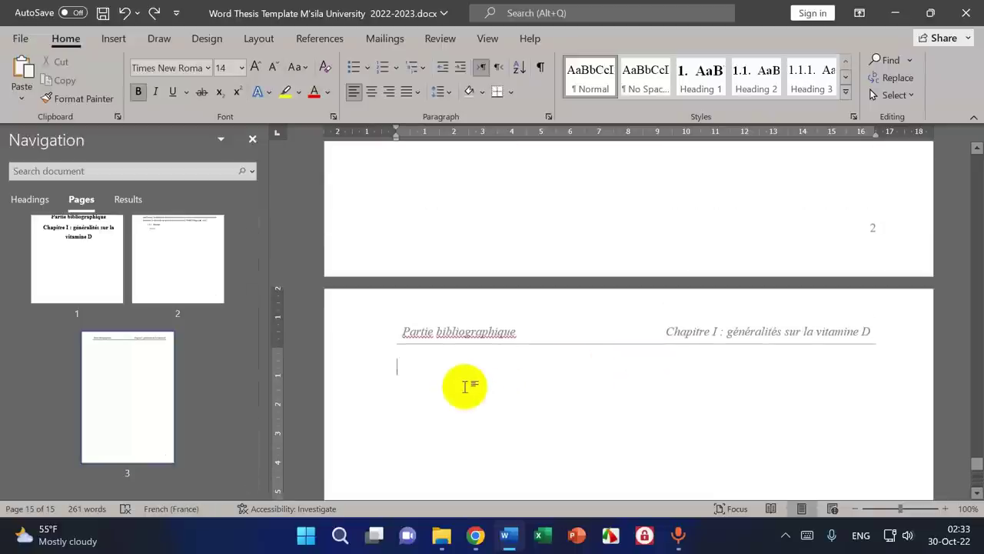
key("ctrl+Return")
key("ctrl+Return")
key("ctrl+Return")
key("ctrl+Return")
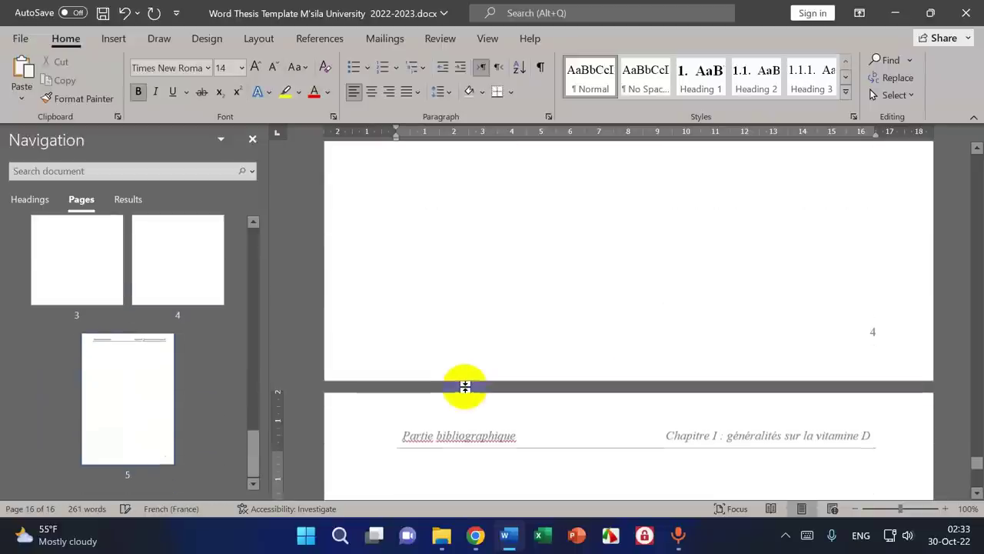
key("ctrl+Return")
key("ctrl+Return")
key("ctrl+Return")
key("ctrl+Return")
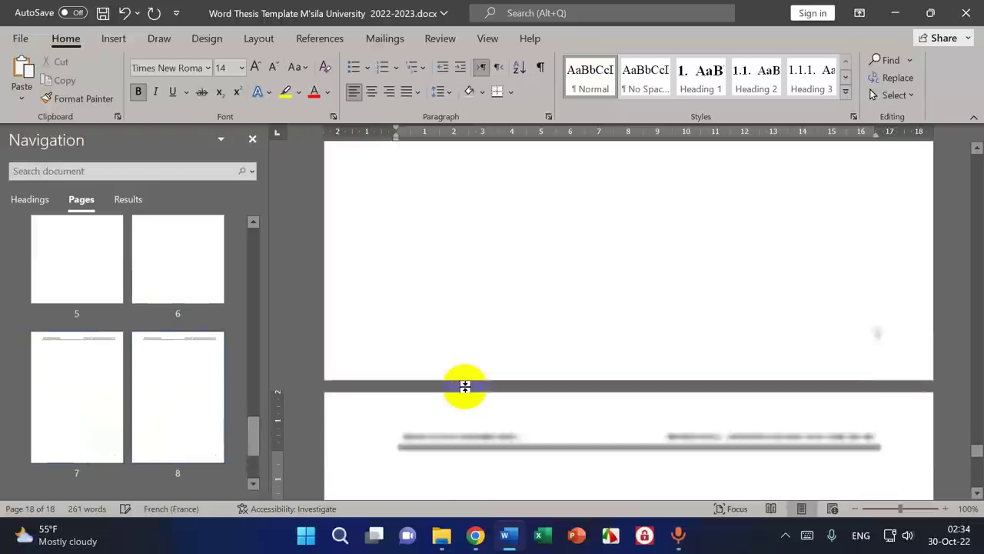
key("ctrl+Return")
key("ctrl+Return")
key("ctrl+Return")
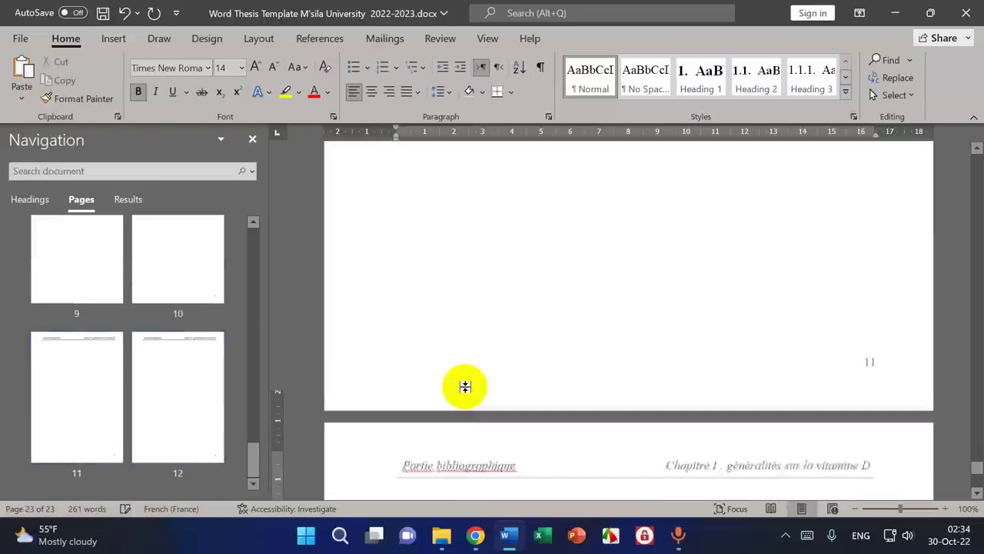
key("ctrl+Return")
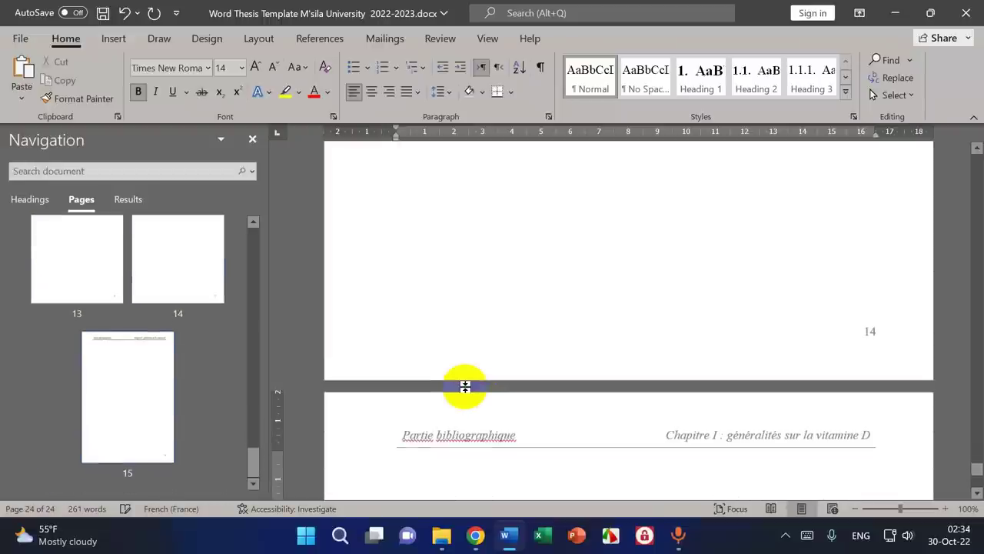
scroll(535, 360, "down", 10)
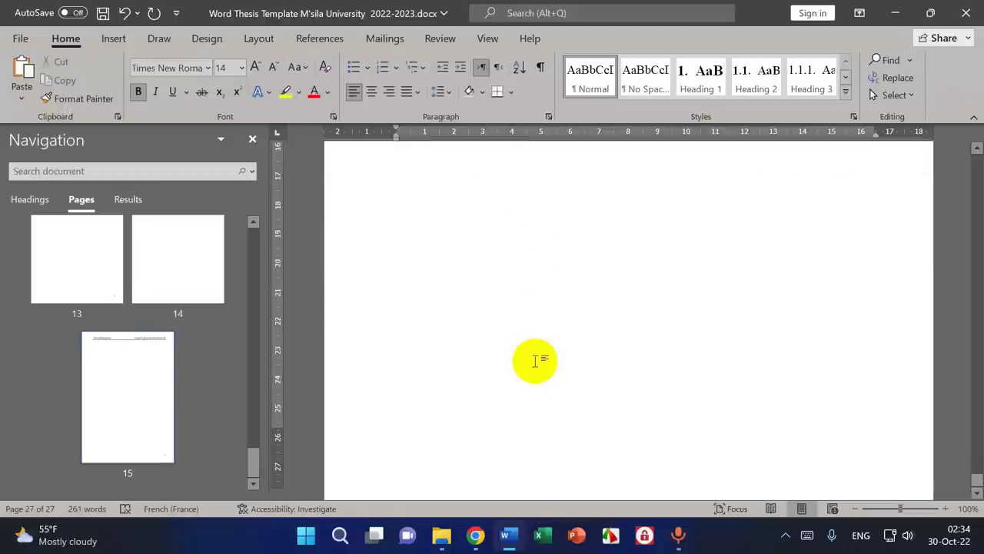
key("ctrl+Return")
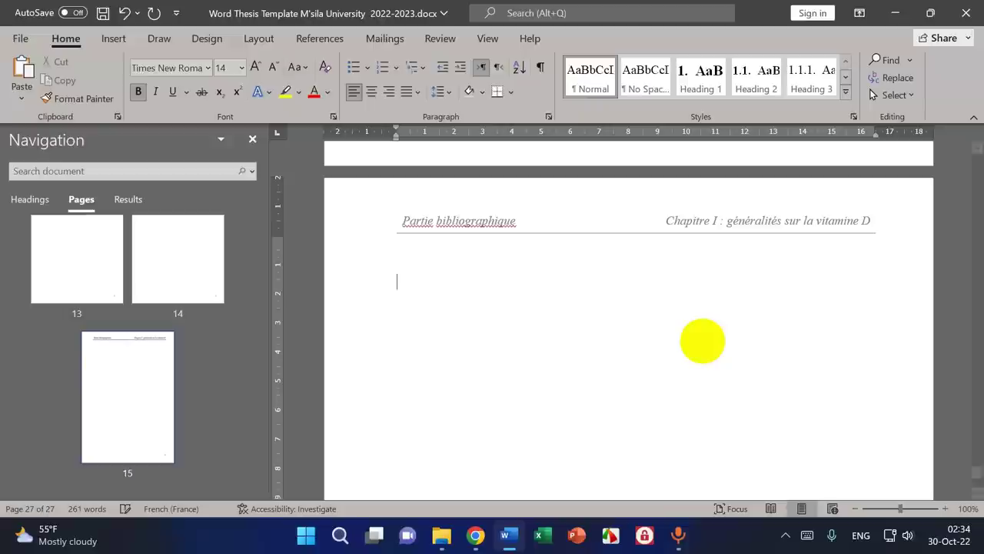
- Add a run of empty lines on page 15 and insert a Next Page section break below them
key("Return")
key("Return")
key("Return")
key("Return")
key("Return")
key("Return")
key("Return")
key("Return")
key("Return")
key("Return")
key("Return")
key("Return")
key("Return")
key("Return")
key("Return")
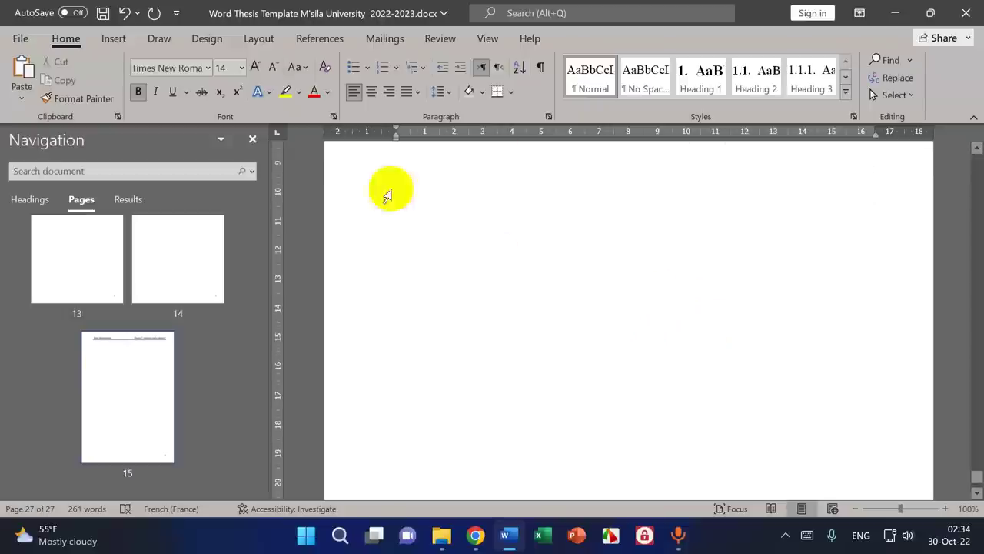
left_click(250, 40)
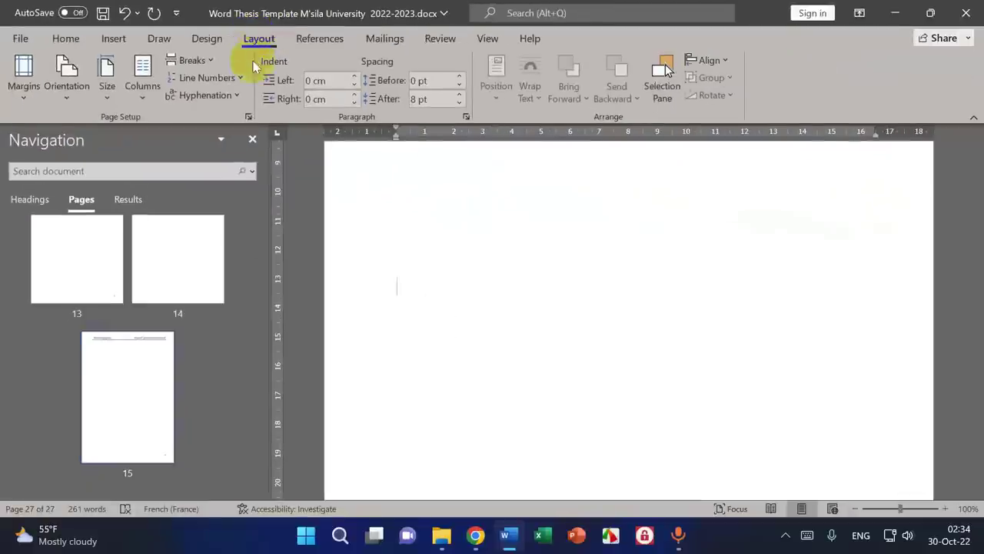
left_click(187, 62)
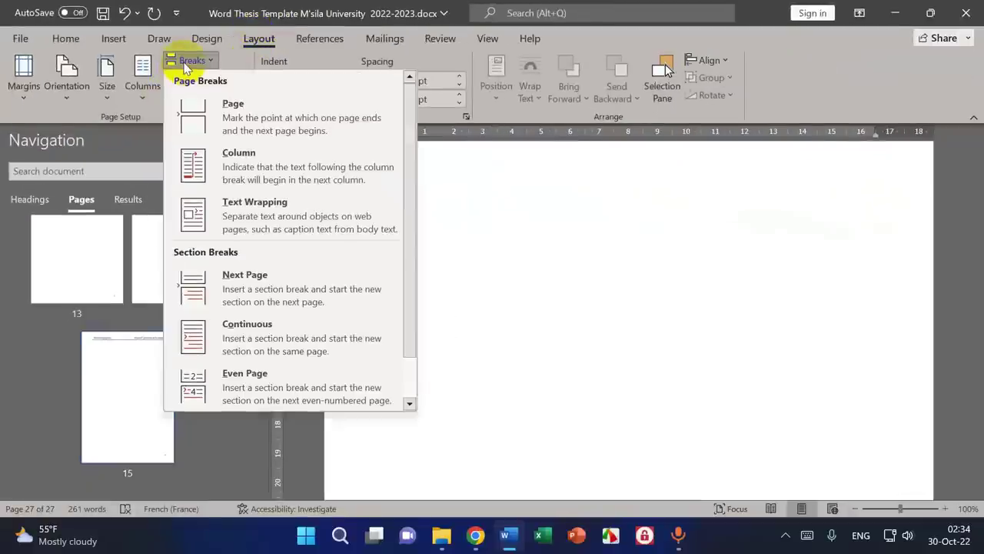
left_click(226, 296)
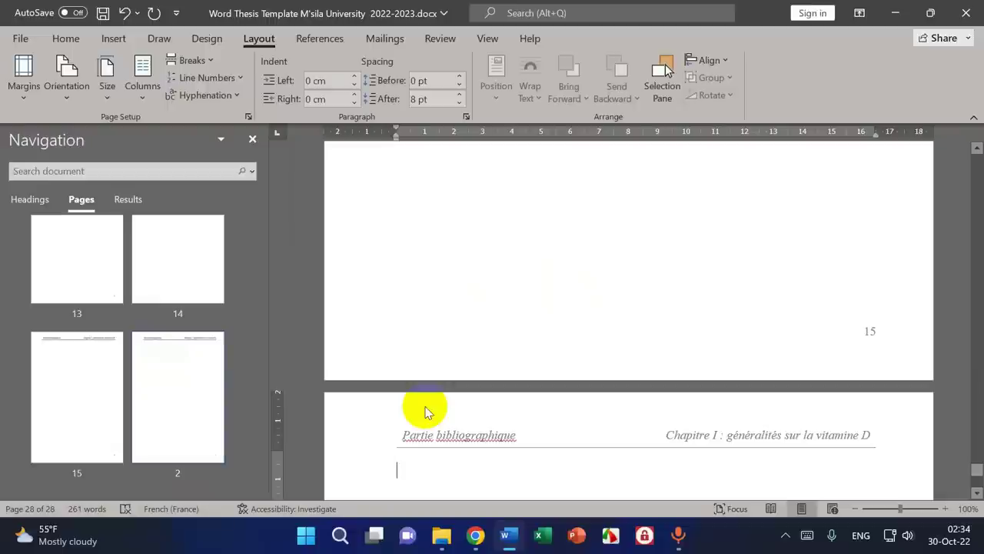
- Unlink both the header and the footer of Section 8 from the previous section
double_click(429, 413)
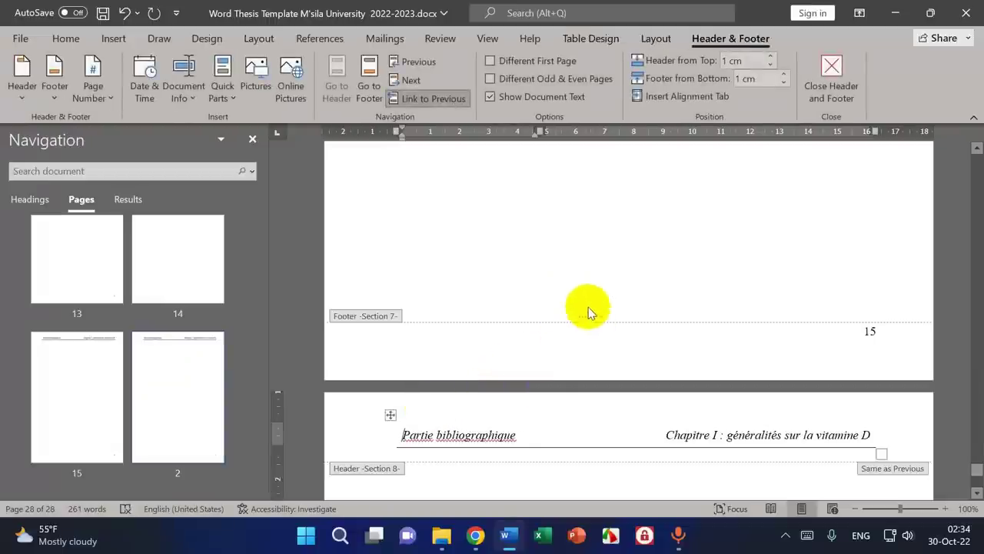
scroll(588, 312, "down", 3)
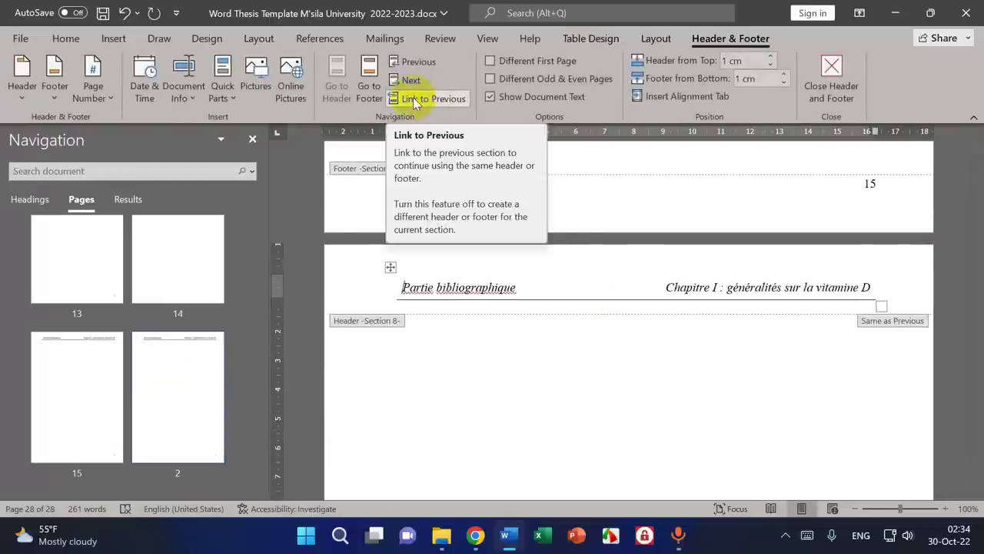
scroll(489, 230, "down", 12)
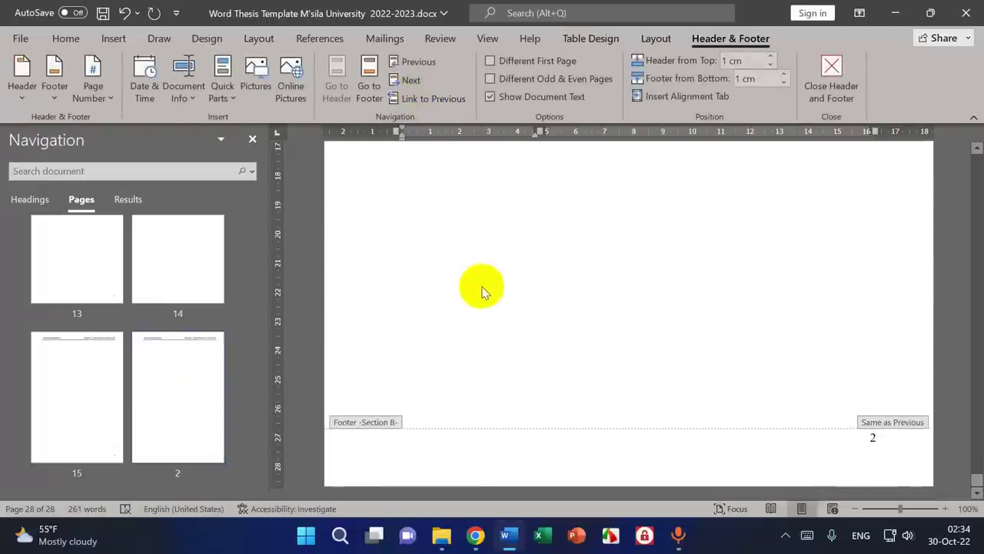
left_click(421, 450)
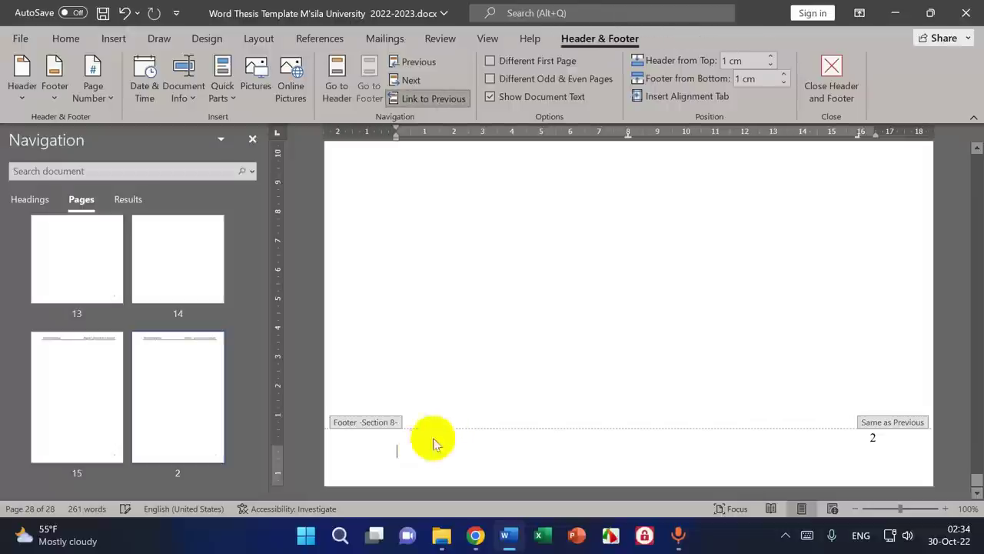
left_click(421, 100)
- Delete the page number from the Section 8 footer and the chapter title table from its header, and return to the body text
left_click(869, 439)
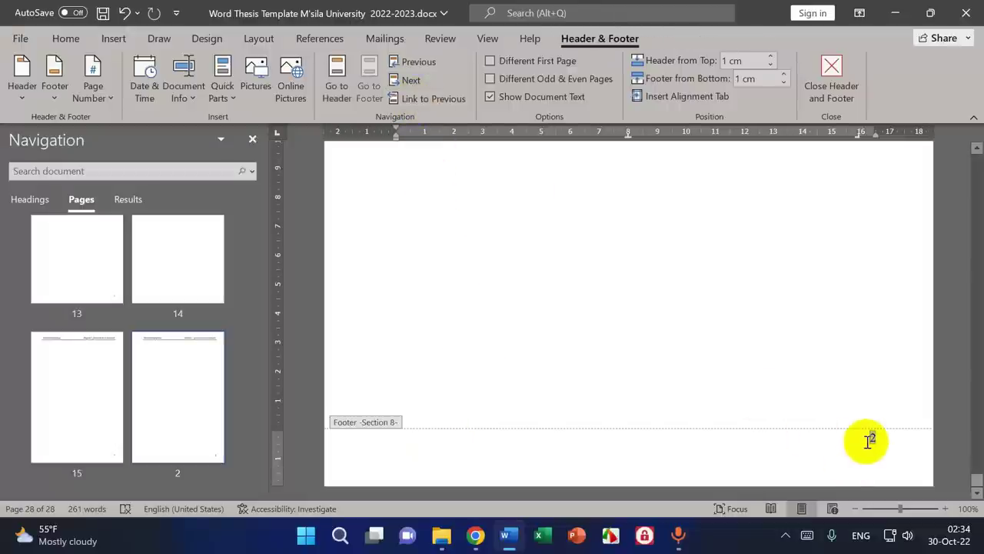
double_click(869, 439)
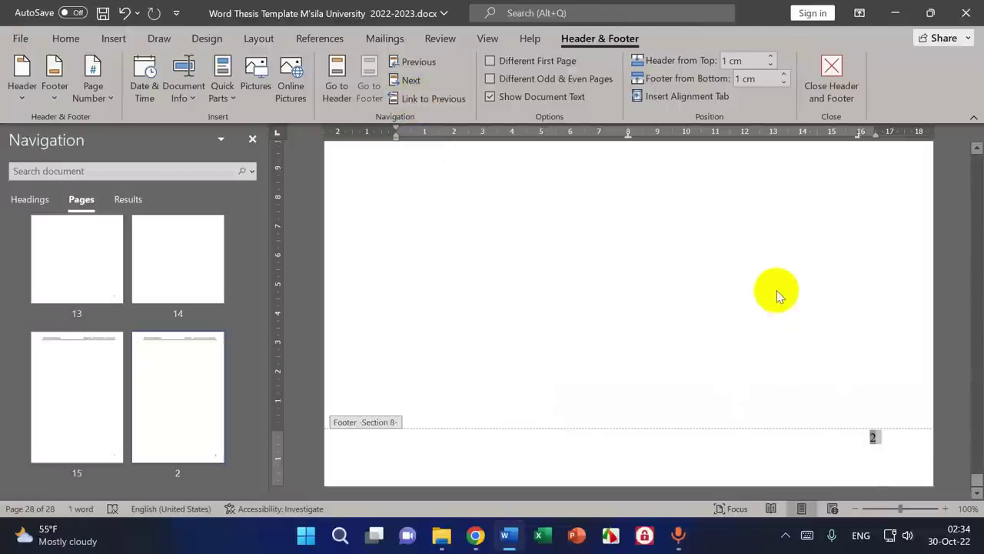
key("Delete")
scroll(777, 289, "up", 10)
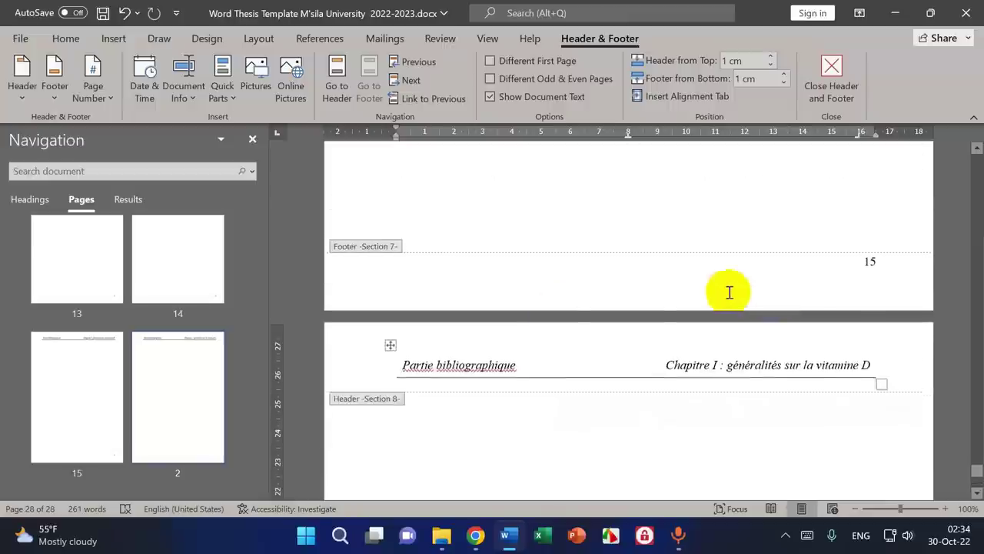
left_click(391, 348)
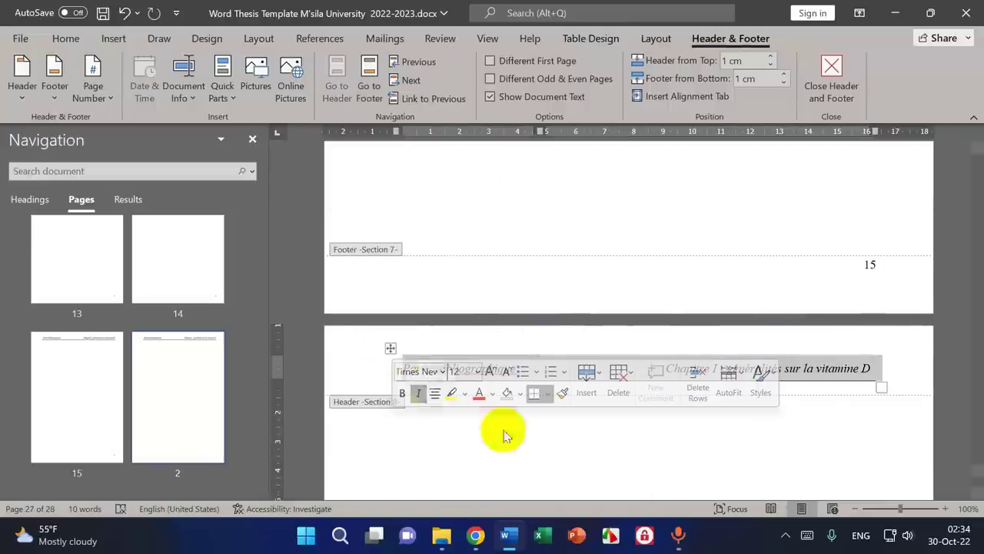
key("BackSpace")
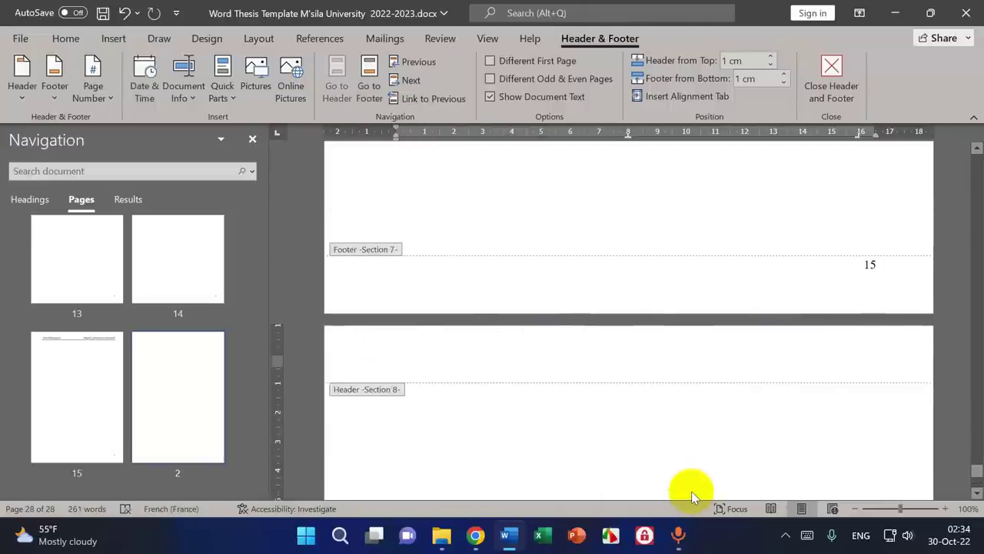
double_click(617, 436)
- Start the chapter title on the blank page after page 15 with "Chapitre II :"
scroll(666, 401, "up", 15)
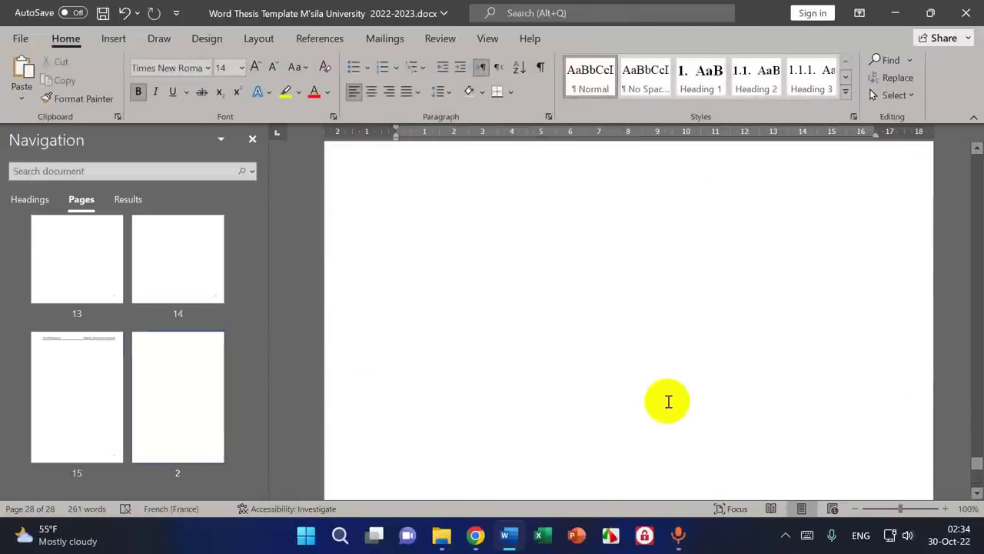
scroll(667, 403, "up", 3)
scroll(668, 400, "down", 15)
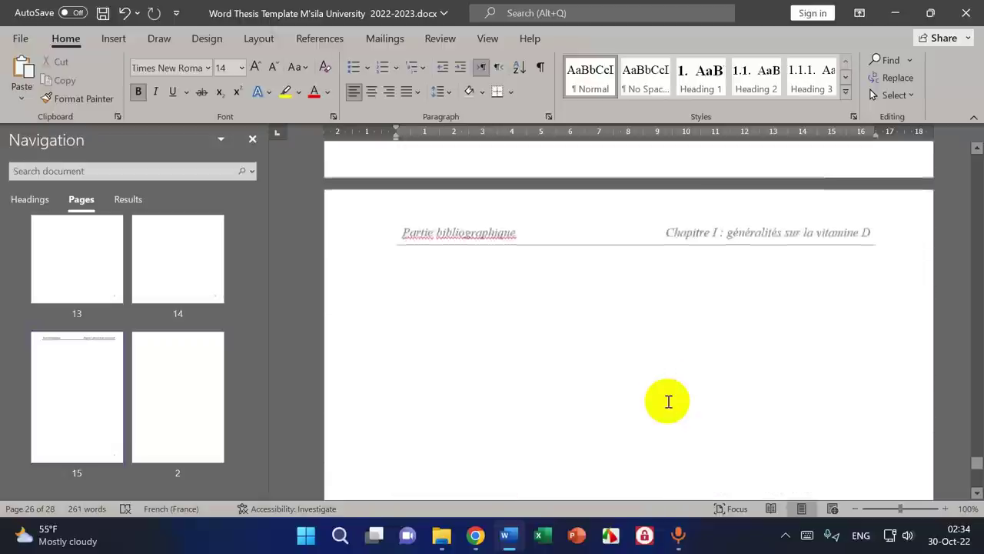
left_click(743, 372)
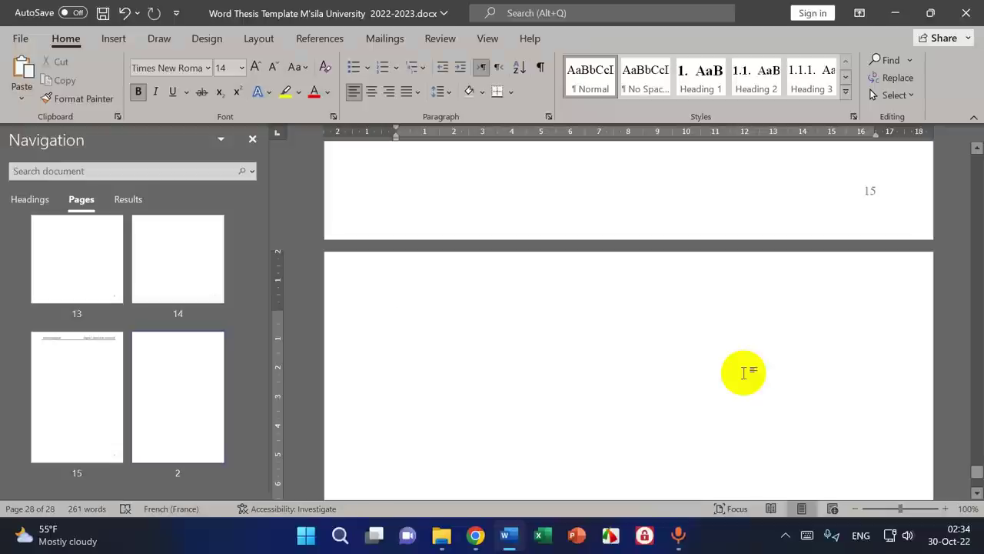
type("Chp")
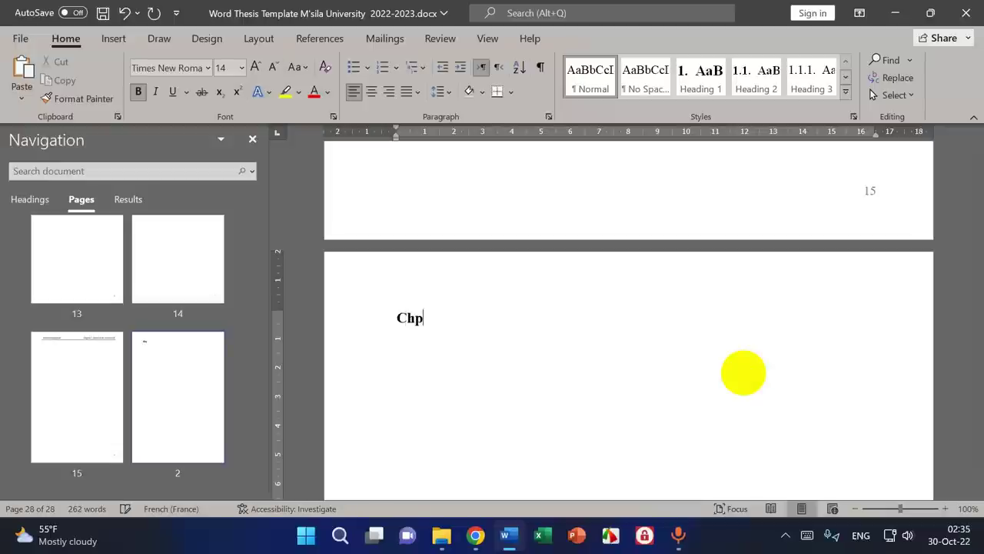
key("BackSpace")
type("apitre II")
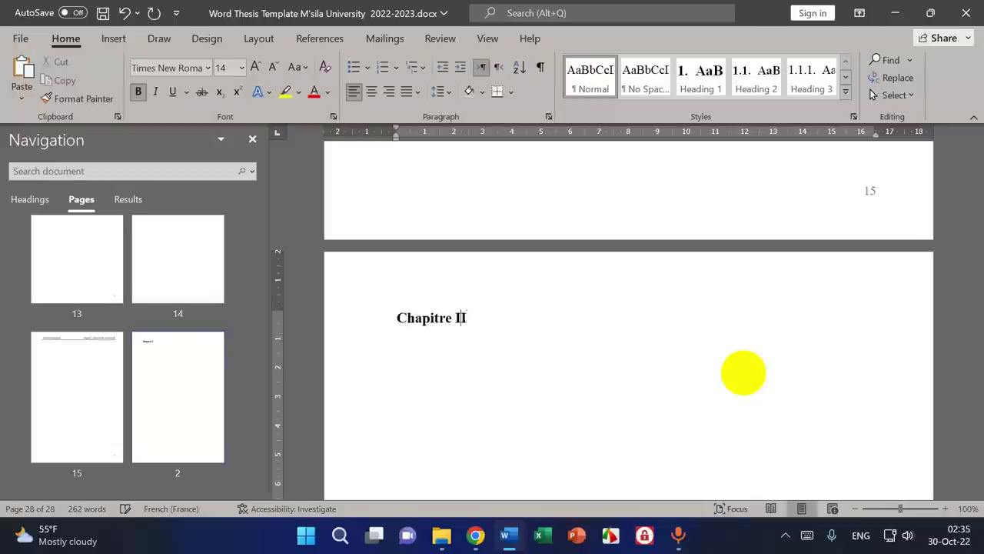
type(" :")
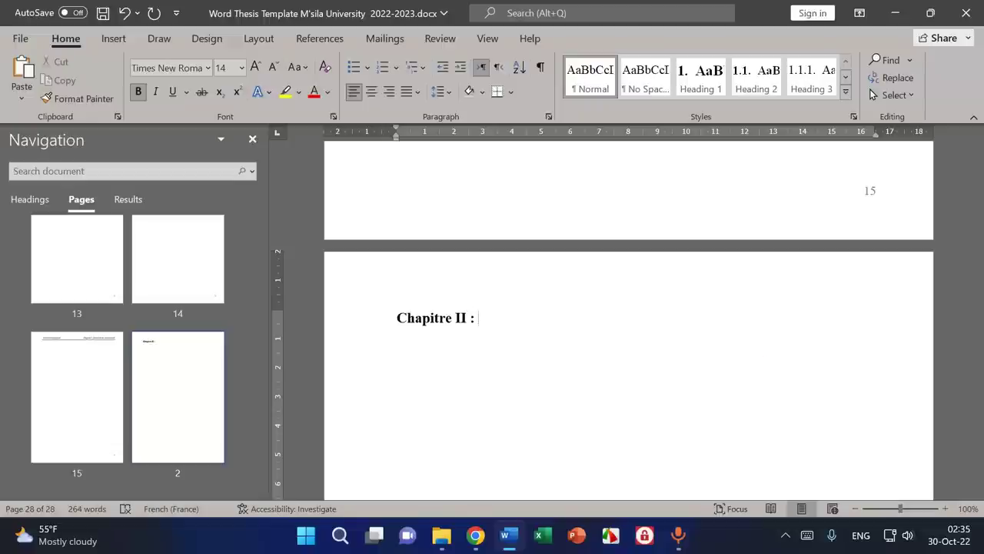
- Switch the keyboard language to French and continue the title with the French wording for the mechanism of action of vitamin D
key("alt+shift")
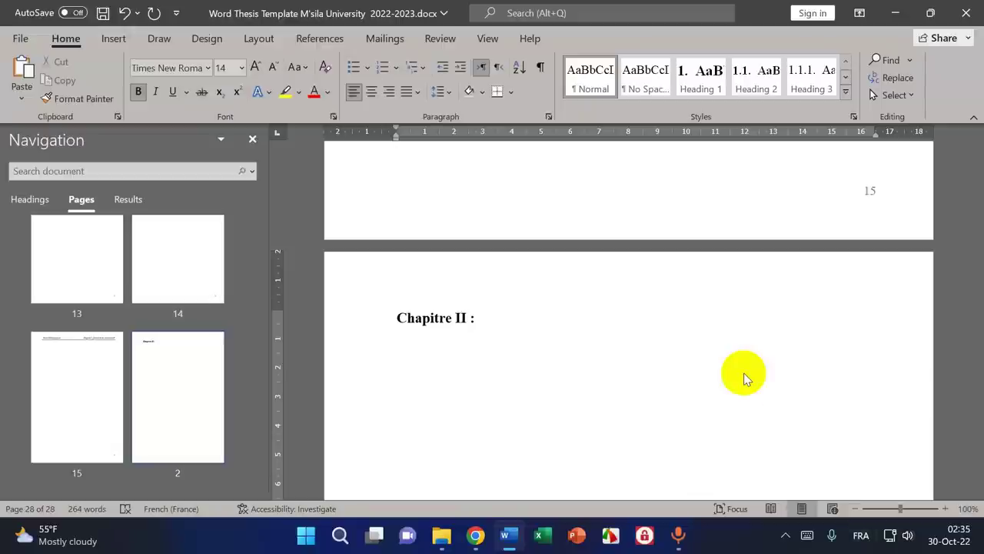
type("é")
key("BackSpace")
type("mécanis")
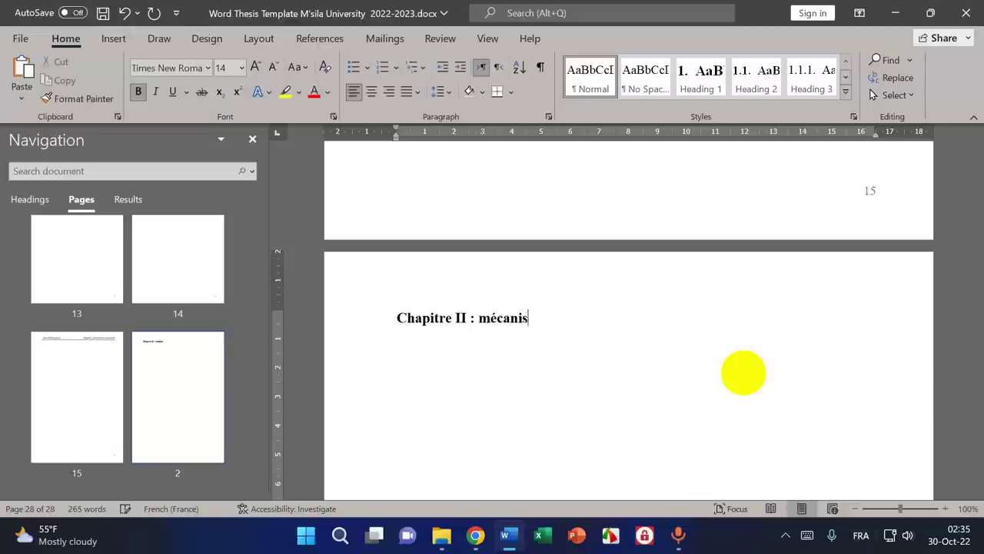
type("me d")
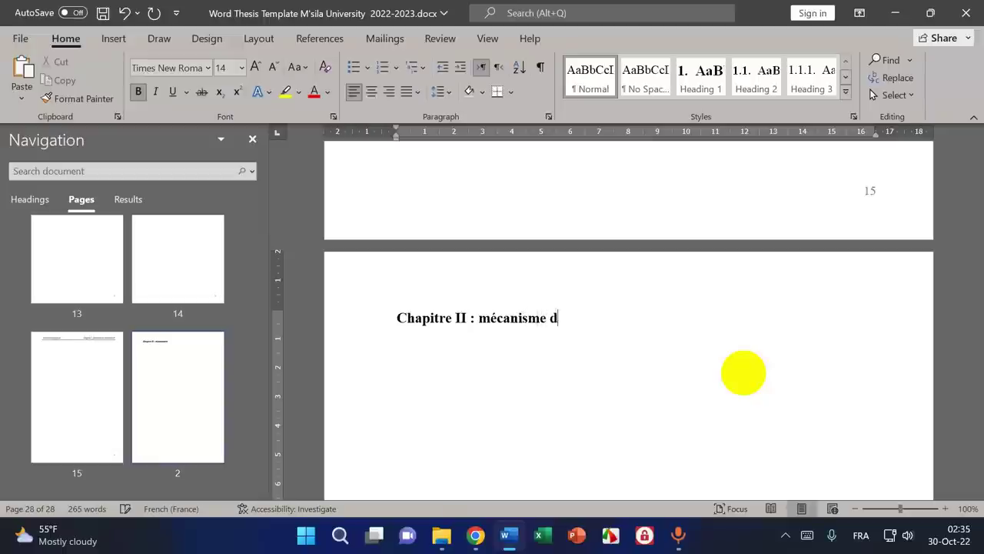
type("ùaction de ")
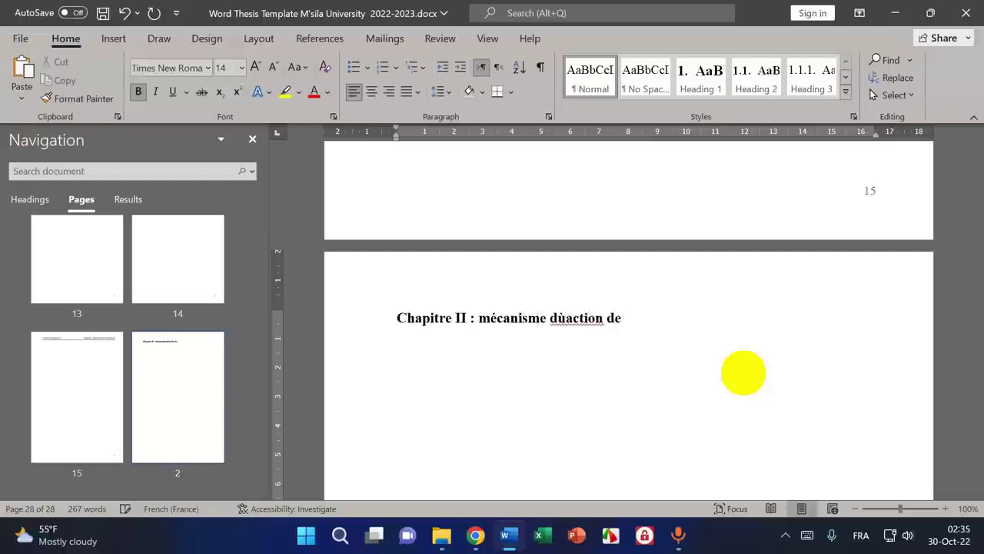
type("la ")
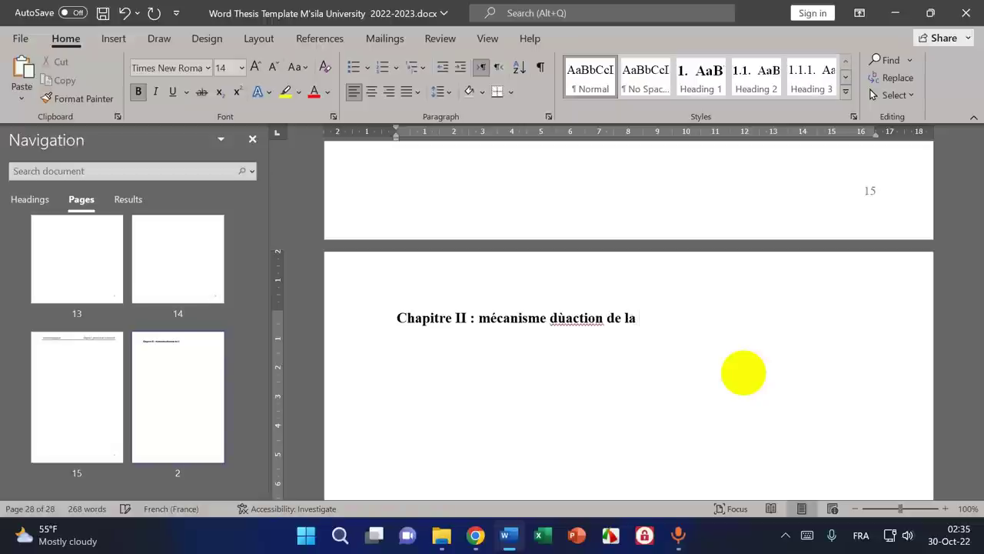
type("vita,ine ")
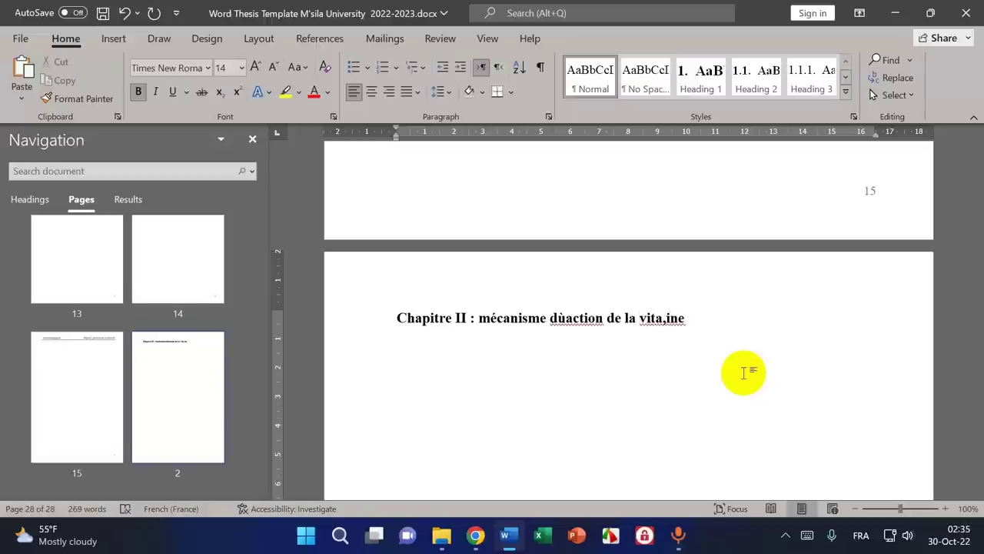
type("d")
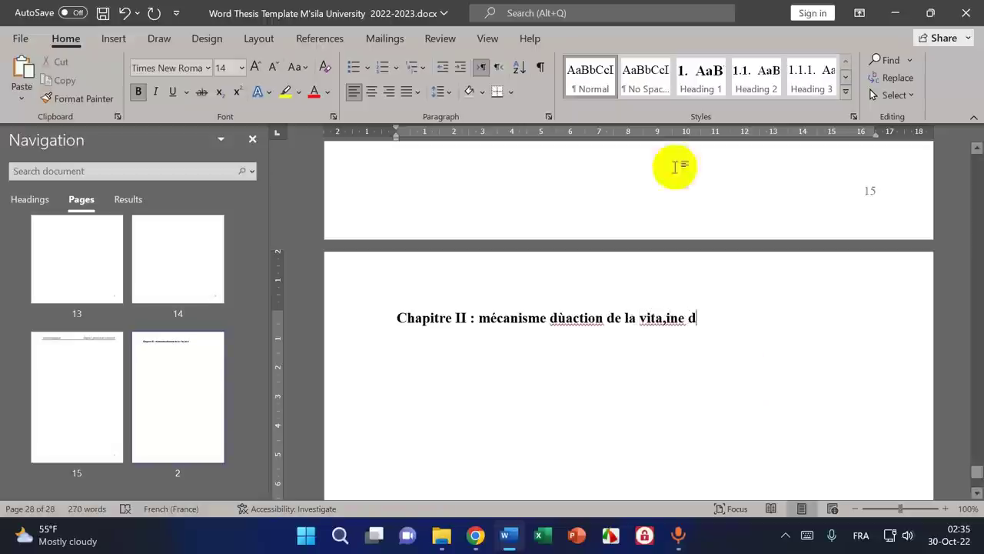
- Correct the misspelled word in the Chapitre II title to "vitamine"
left_click(666, 320)
key("BackSpace")
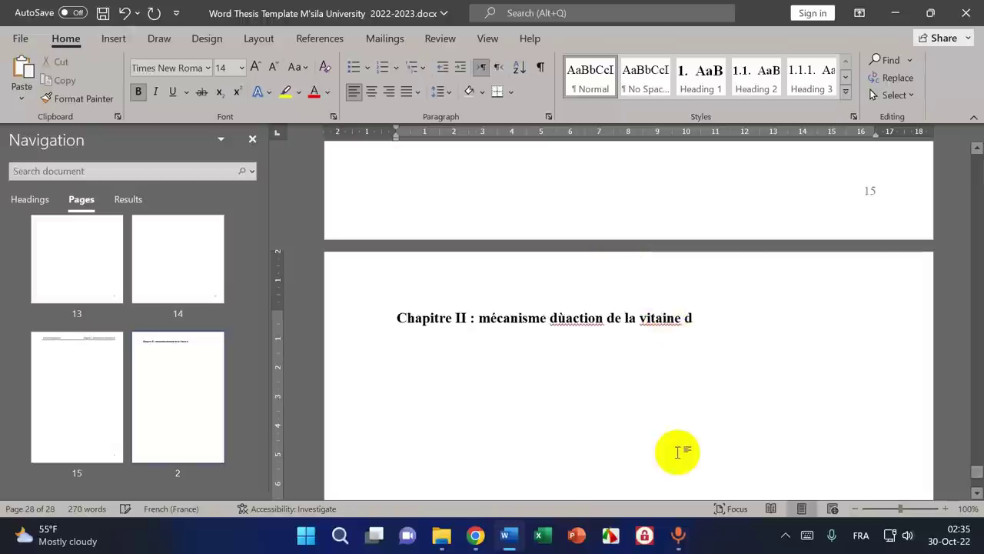
type("m")
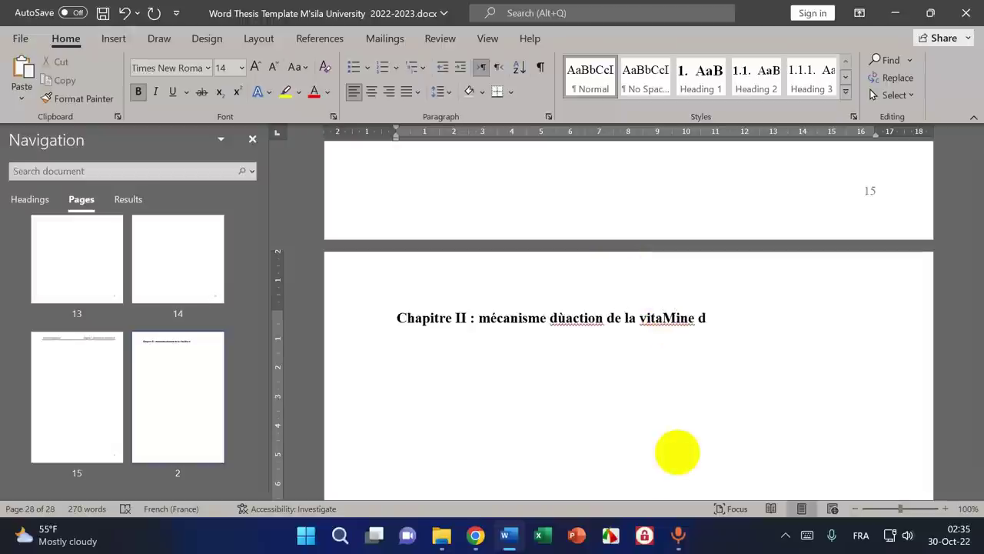
key("BackSpace")
type("m")
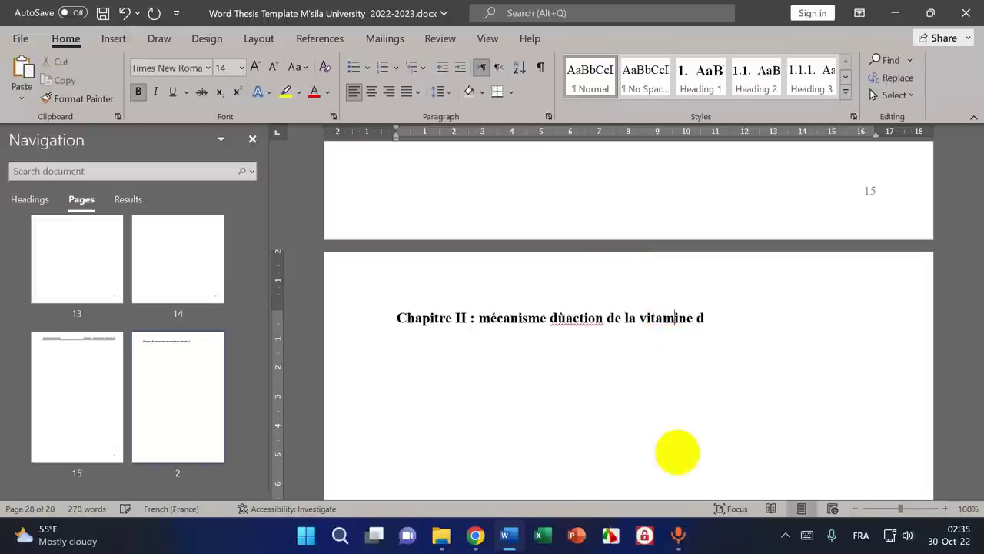
- Replace the stray "ù" in the Chapitre II title with an apostrophe so the words read "d'action"
key("Left")
key("Left")
key("Left")
key("Left")
key("Left")
key("Left")
key("Left")
key("Left")
key("Left")
key("Left")
key("Left")
key("Left")
key("Left")
key("Left")
key("Left")
key("Left")
key("Left")
key("Left")
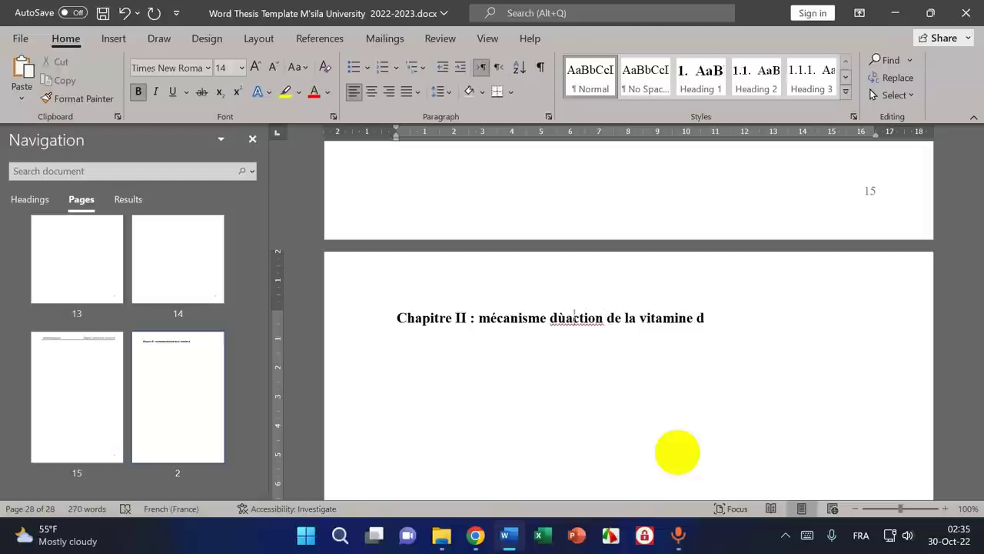
key("BackSpace")
type("ù")
key("BackSpace")
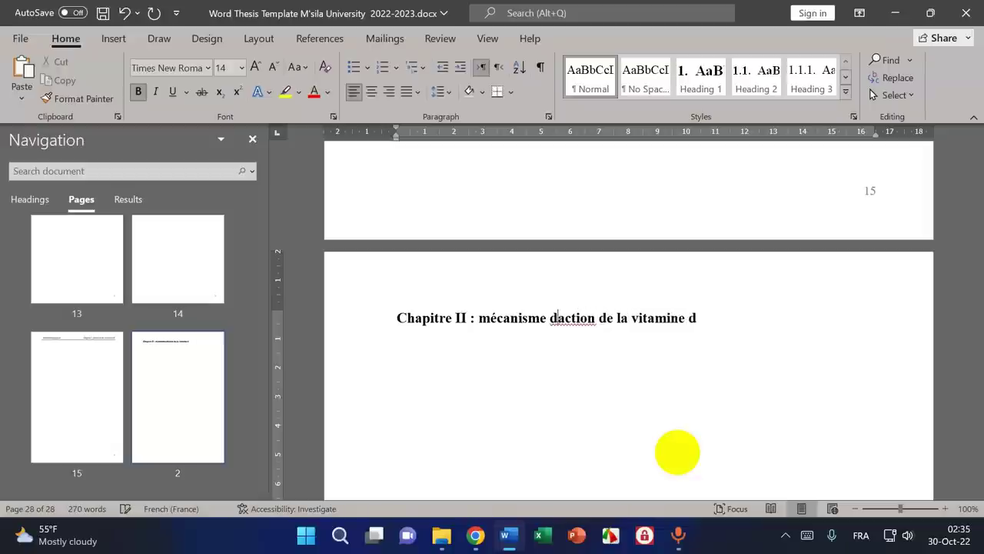
type("'")
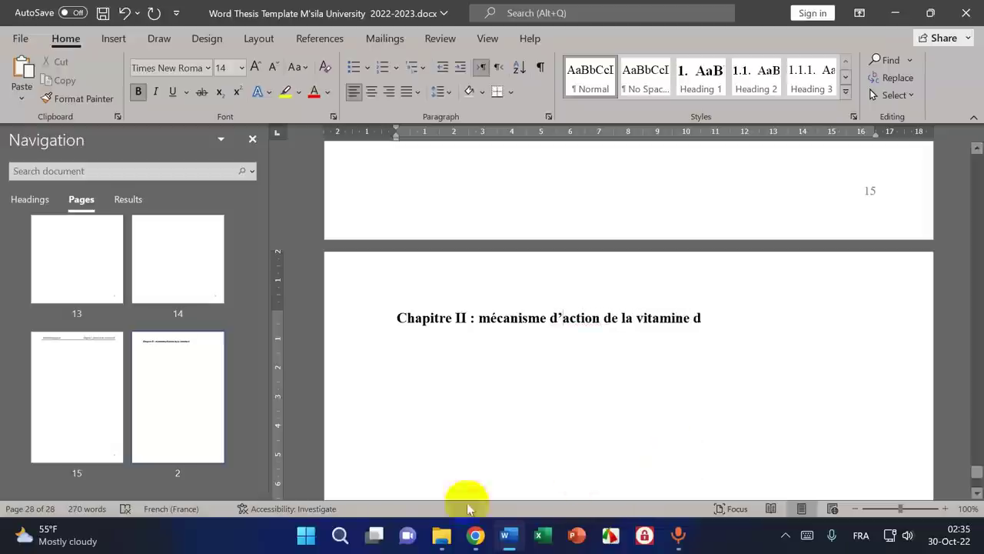
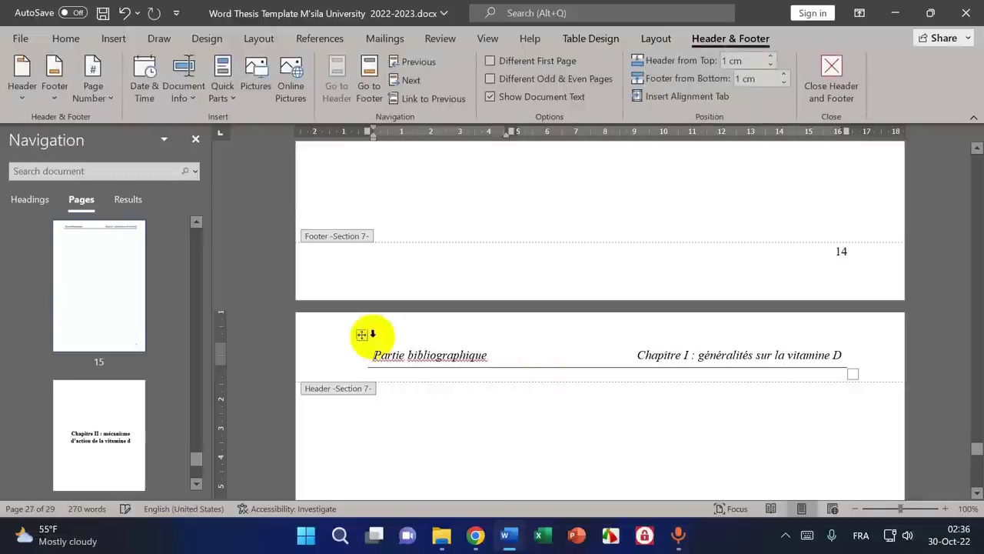
- Copy the "Partie bibliographique" and chapter title table from the Section 7 header into the empty Section 9 header
left_click(362, 334)
key("super+c")
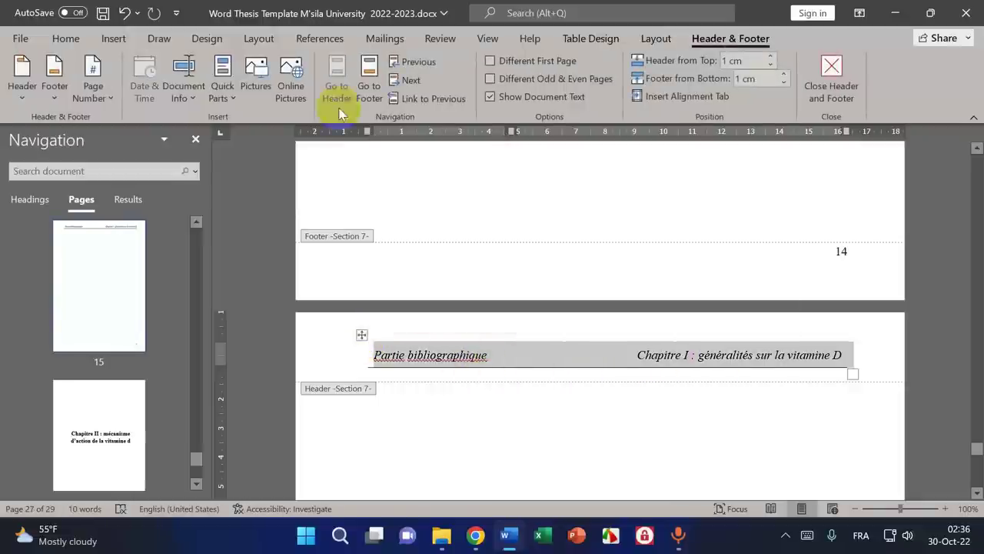
left_click(63, 38)
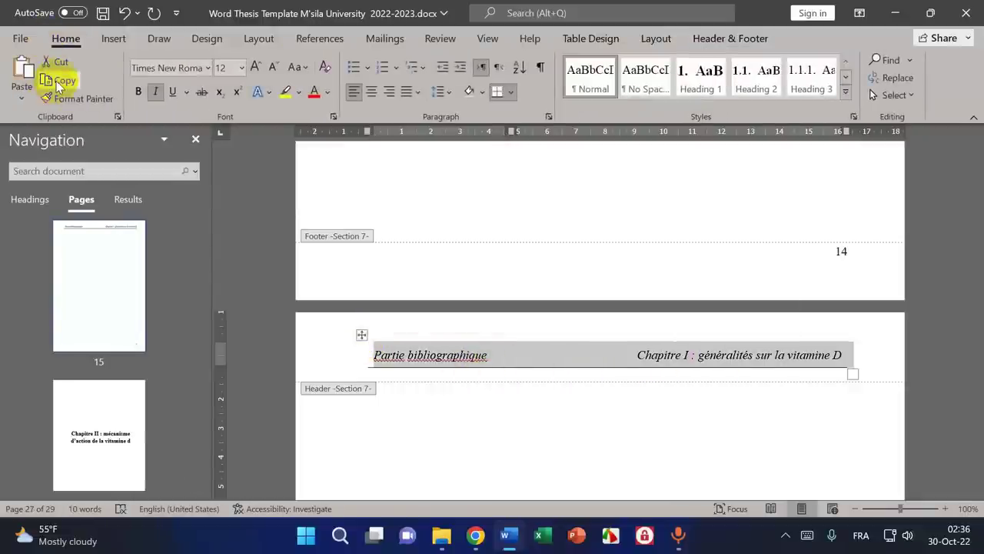
scroll(464, 357, "down", 15)
scroll(463, 362, "down", 14)
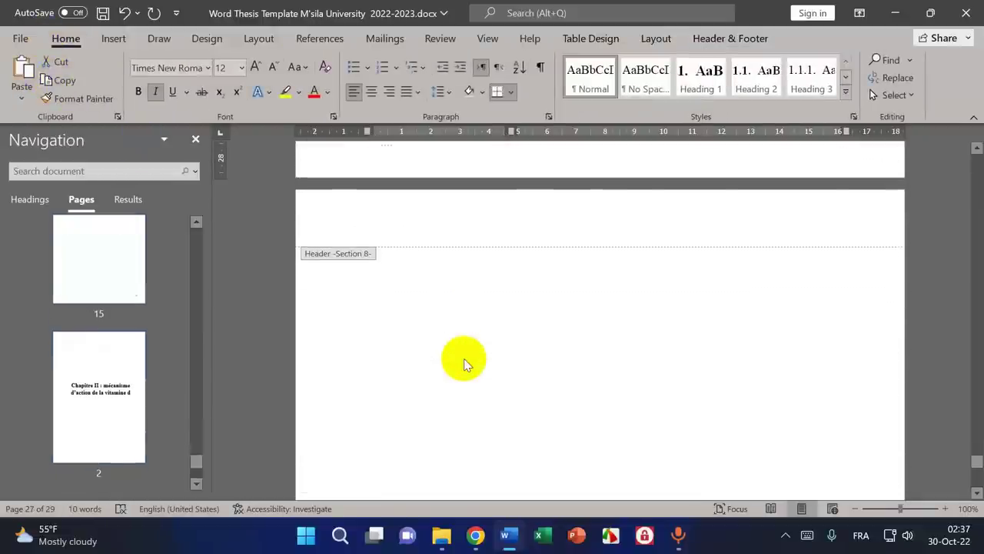
scroll(464, 363, "down", 4)
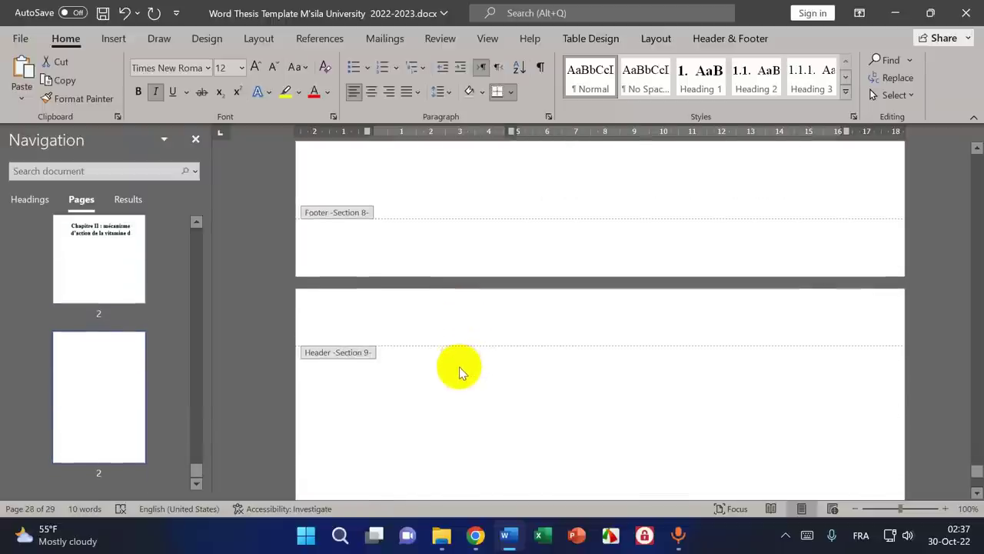
left_click(408, 327)
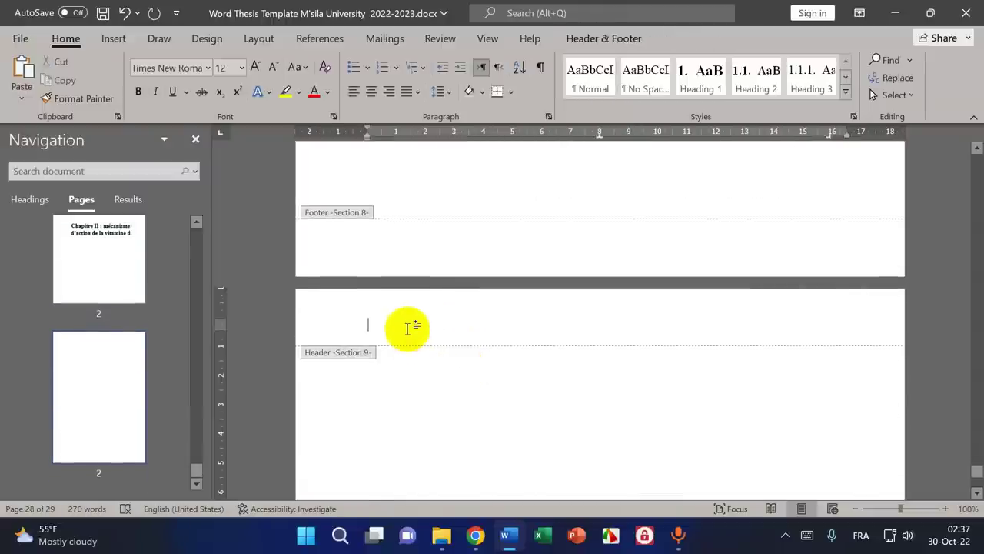
left_click(23, 71)
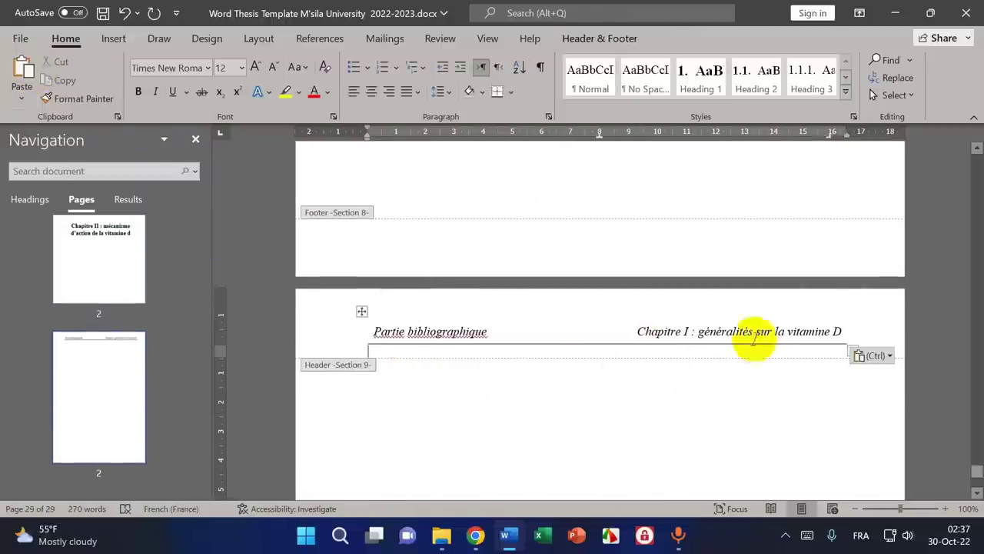
- Copy the full title from the Chapitre II title page and select the Chapitre I title in the Section 9 header
scroll(638, 465, "up", 5)
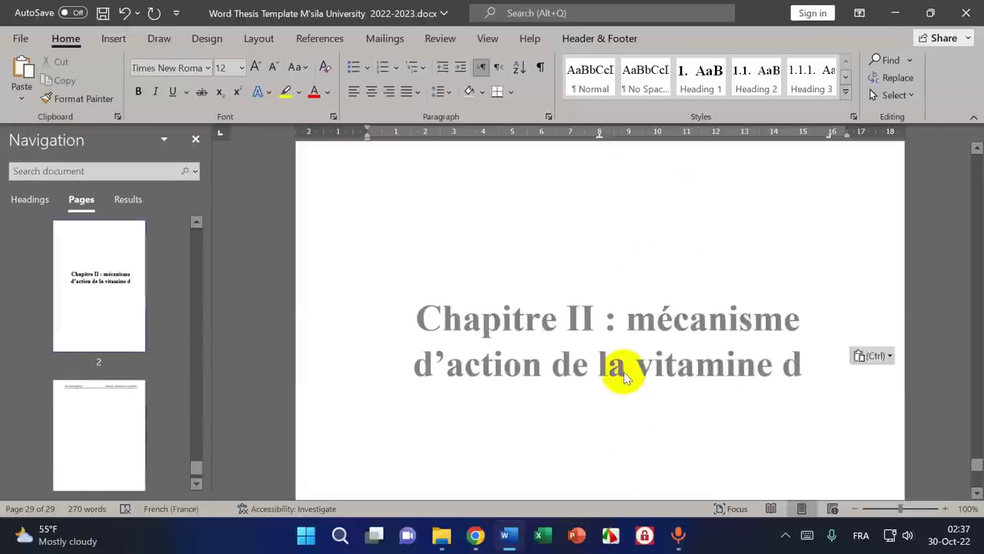
double_click(622, 370)
left_click_drag(415, 314, 816, 367)
right_click(738, 372)
left_click(777, 126)
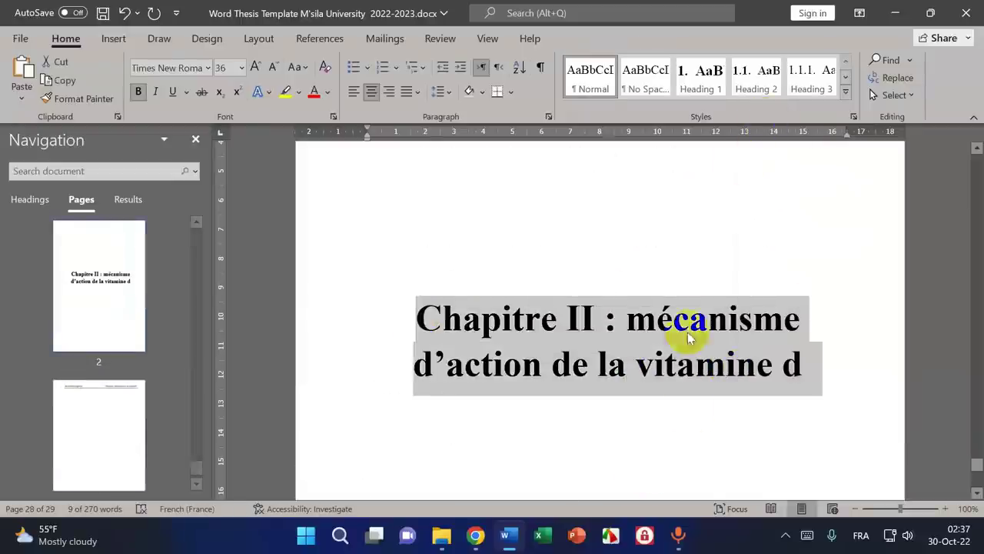
scroll(694, 453, "down", 10)
double_click(707, 256)
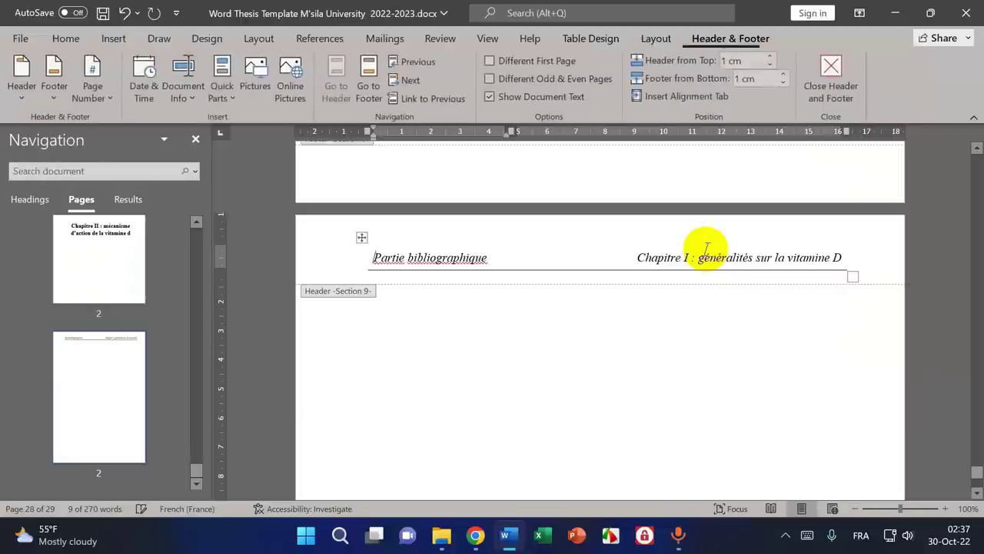
left_click_drag(638, 258, 842, 259)
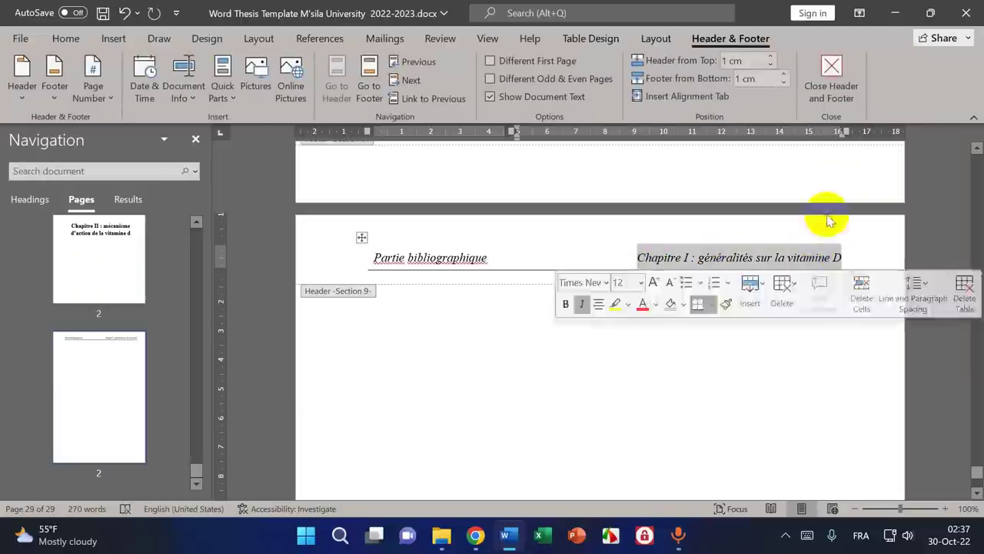
- Try pasting the copied title with its original formatting over the selected header text, and undo the paste
left_click(65, 38)
left_click(33, 77)
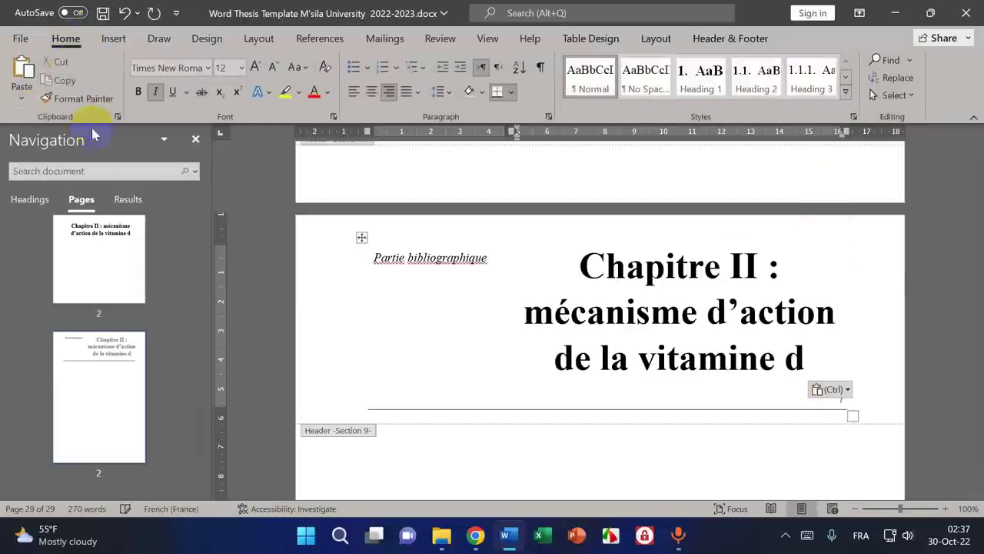
left_click(125, 13)
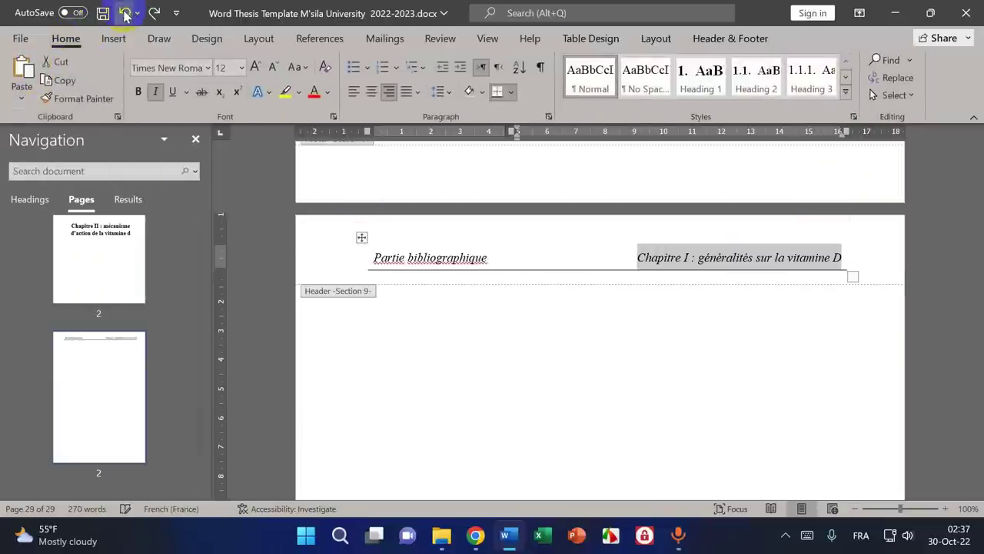
- Replace the selected header text with the copied Chapitre II title as text only, and return to the body text
left_click(22, 96)
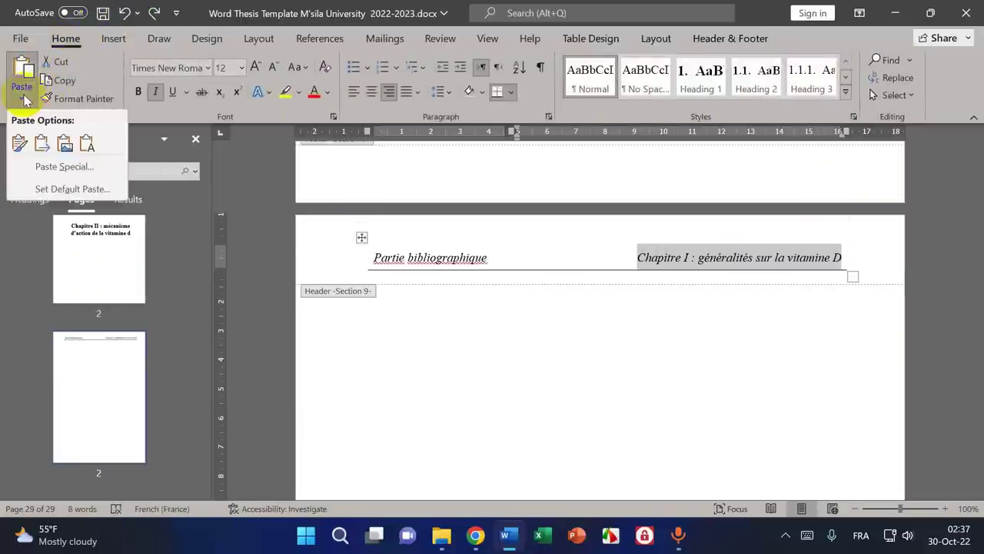
left_click(86, 146)
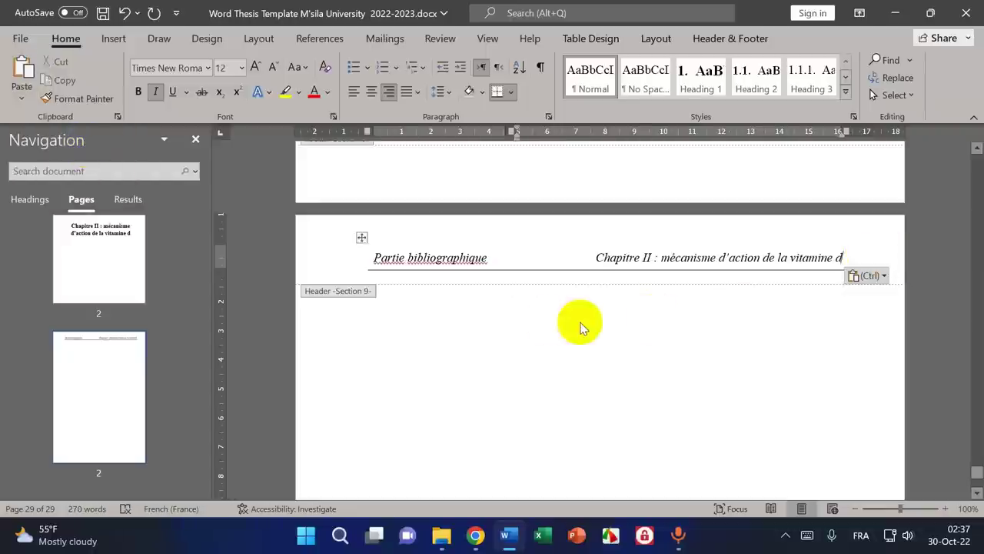
double_click(522, 311)
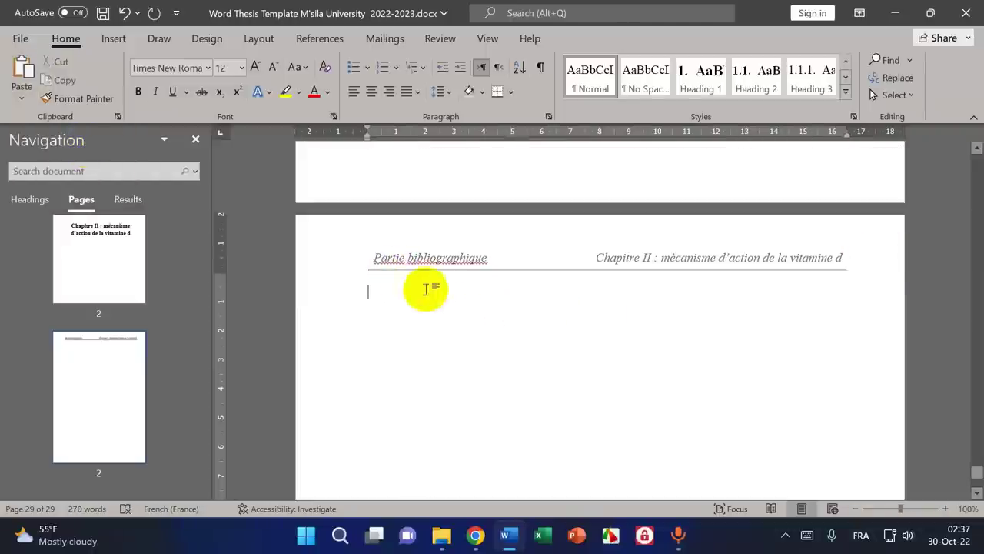
- Examine the headers and page numbers on page 15, the Chapitre II title page and the page following it
scroll(655, 372, "up", 2)
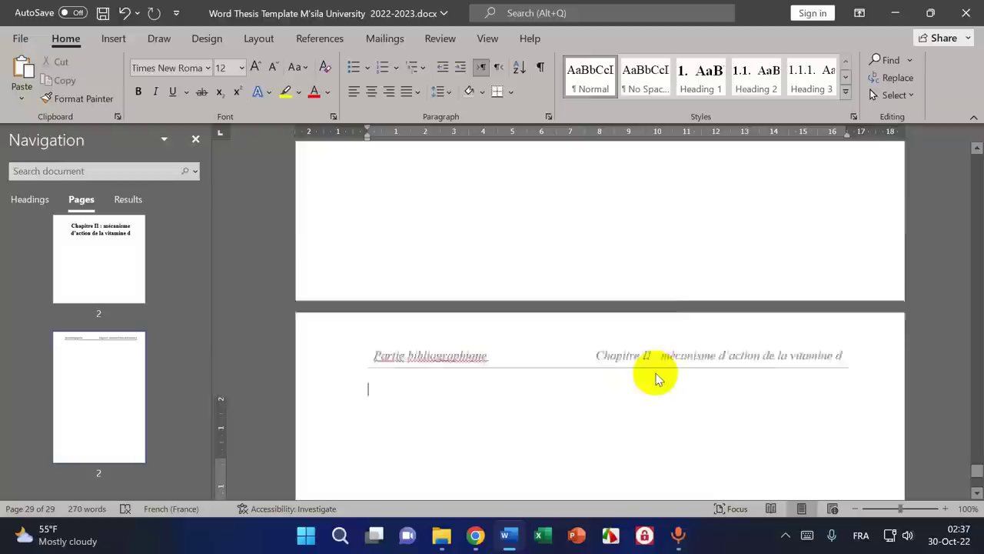
scroll(655, 373, "down", 4)
scroll(655, 373, "up", 6)
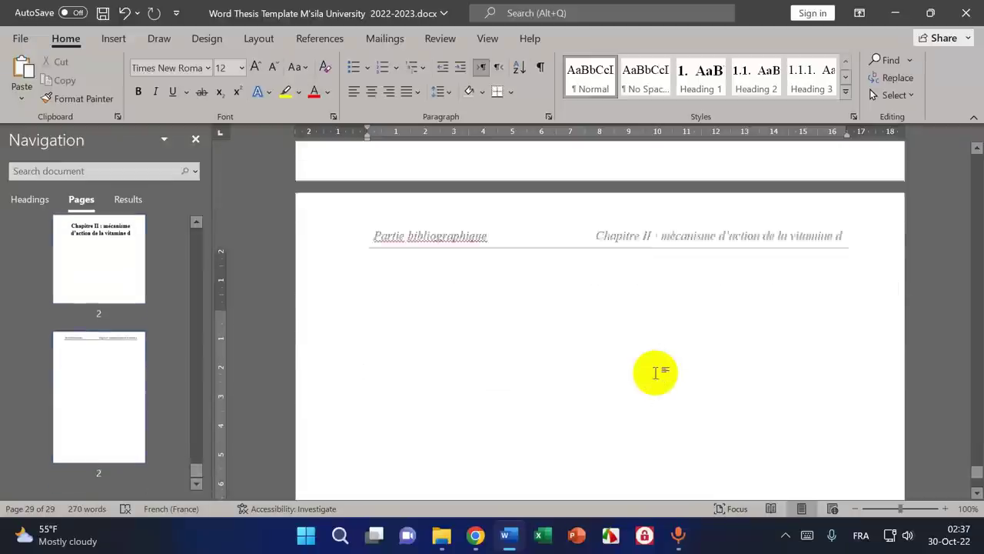
scroll(677, 419, "down", 5)
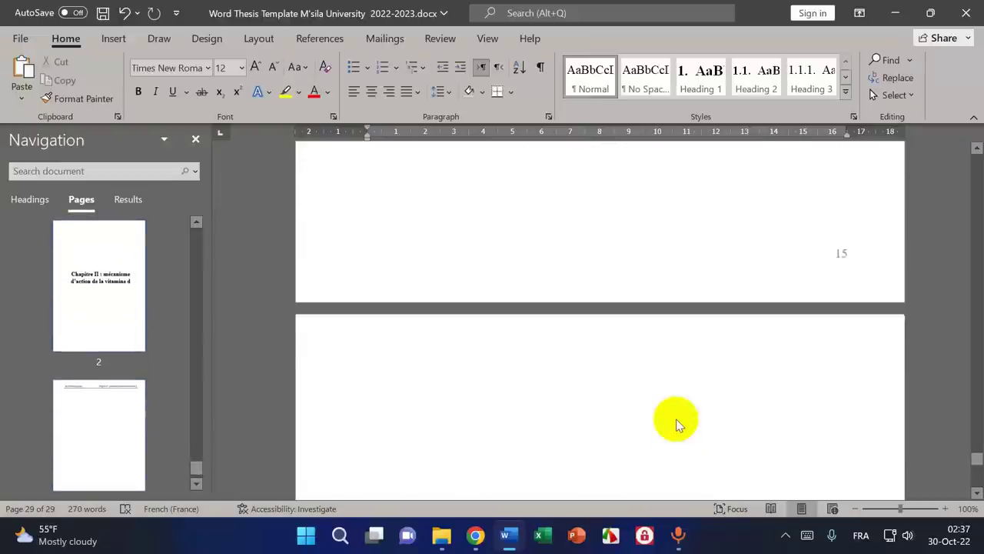
scroll(675, 422, "up", 2)
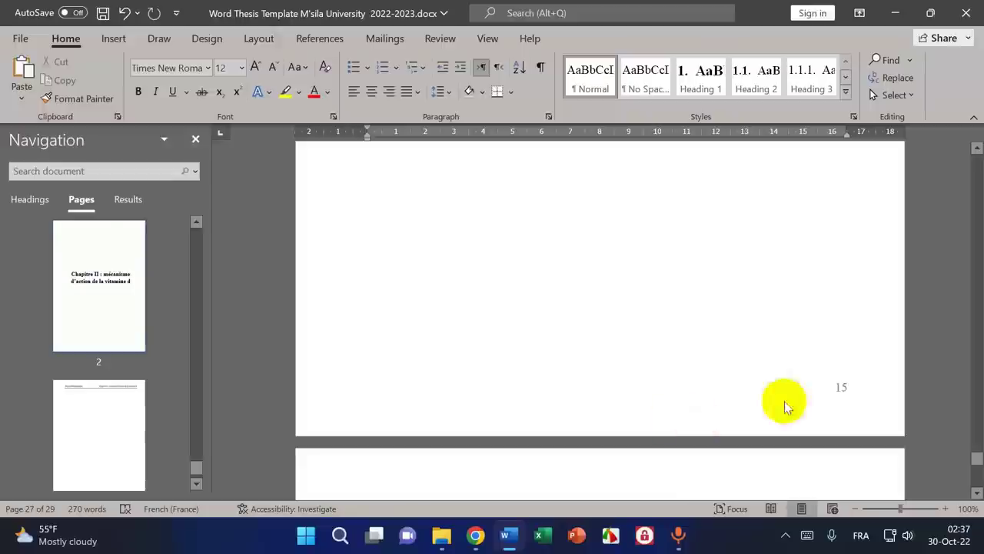
scroll(824, 397, "up", 3)
scroll(824, 397, "down", 3)
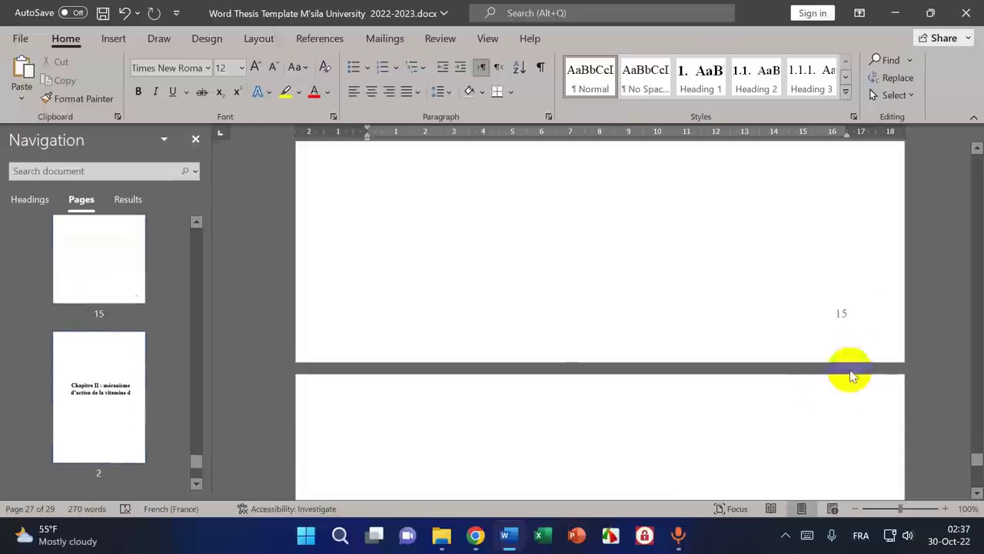
scroll(838, 327, "up", 15)
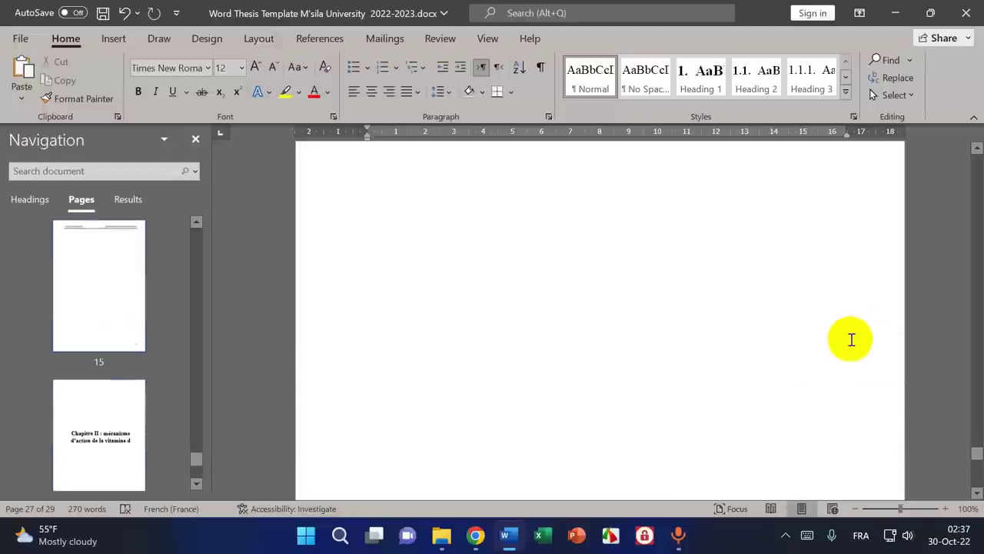
- Set the page numbering of the section following the Chapitre II title page to start at 16
scroll(850, 339, "down", 15)
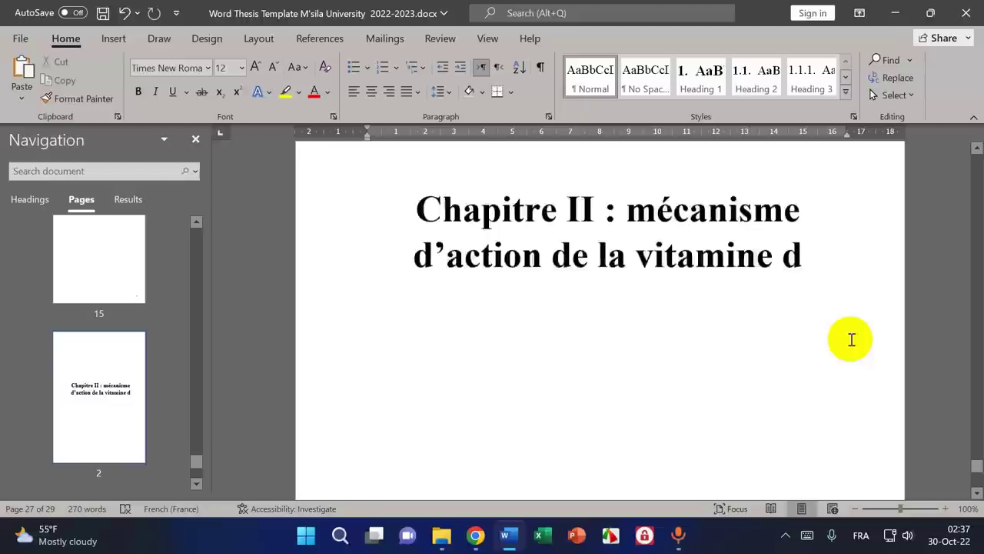
left_click(418, 331)
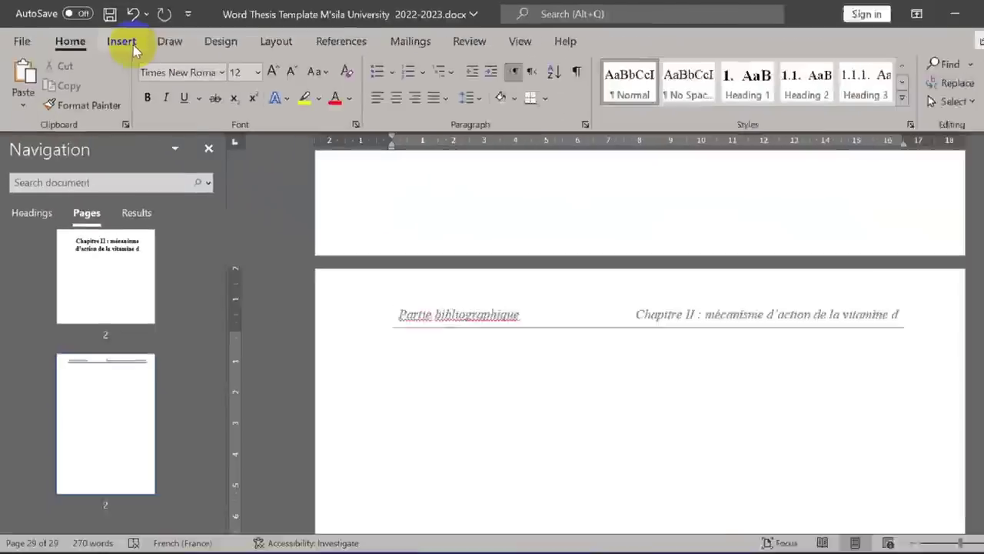
left_click(119, 40)
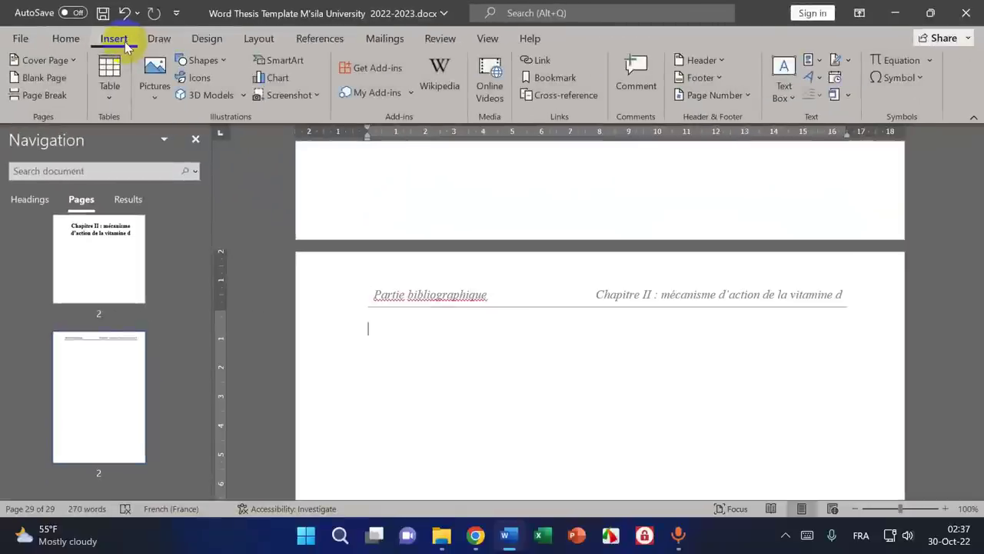
left_click(723, 96)
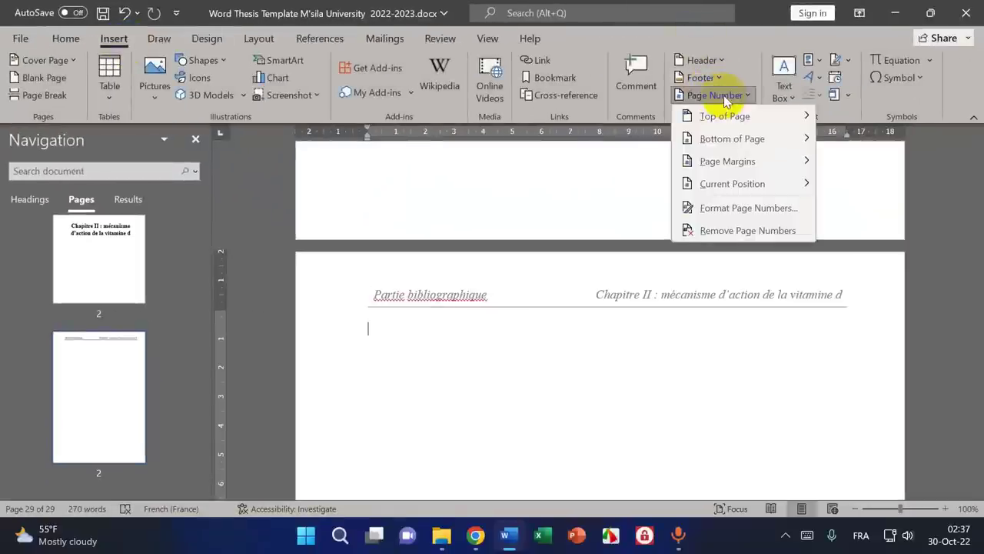
left_click(748, 207)
left_click(419, 308)
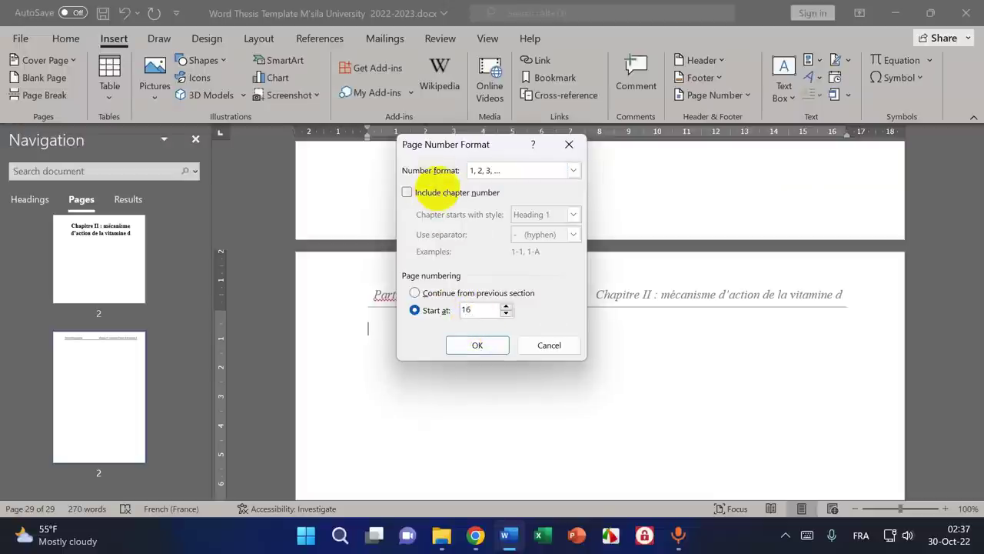
left_click(492, 346)
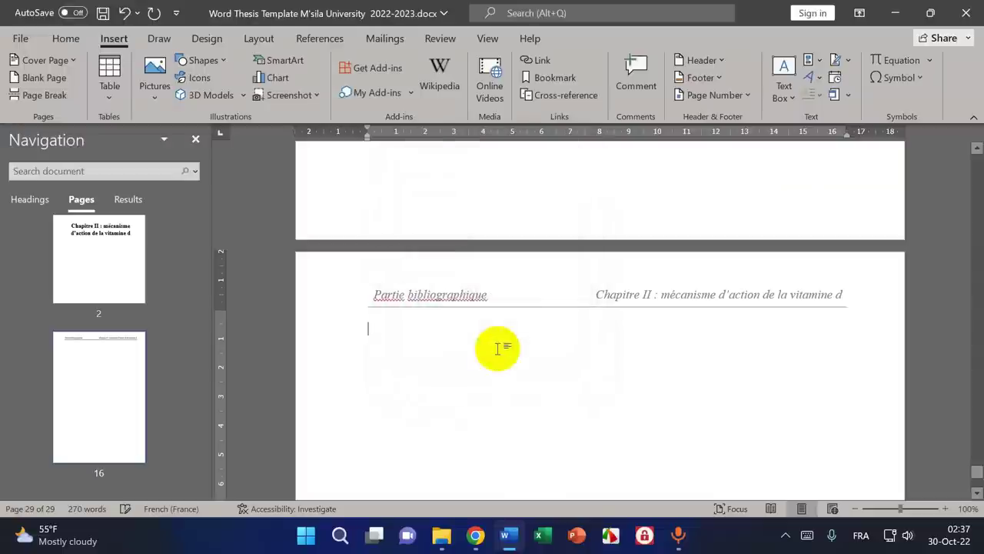
- Insert a Plain Number 3 page number at the bottom of the Section 9 page and return to the body text
left_click(719, 95)
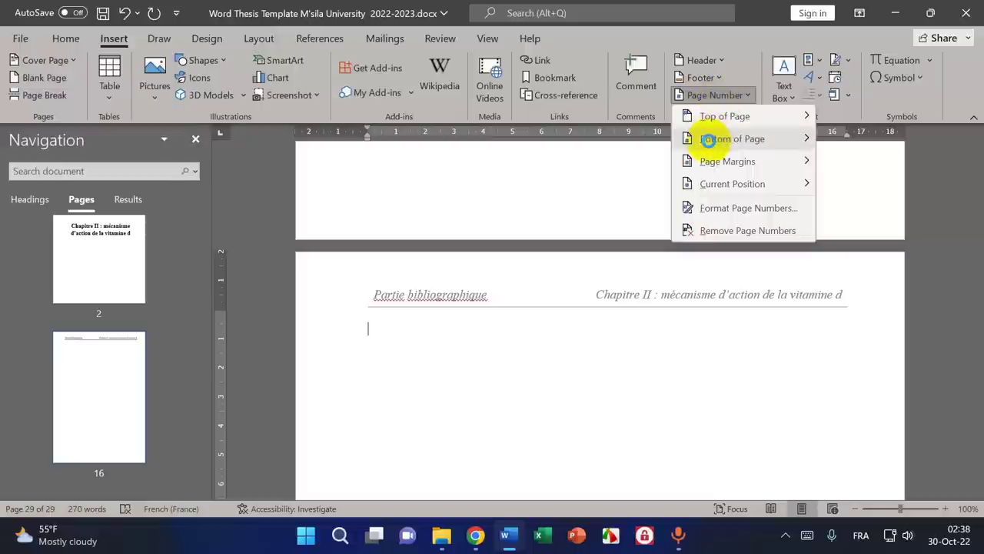
mouse_move(707, 139)
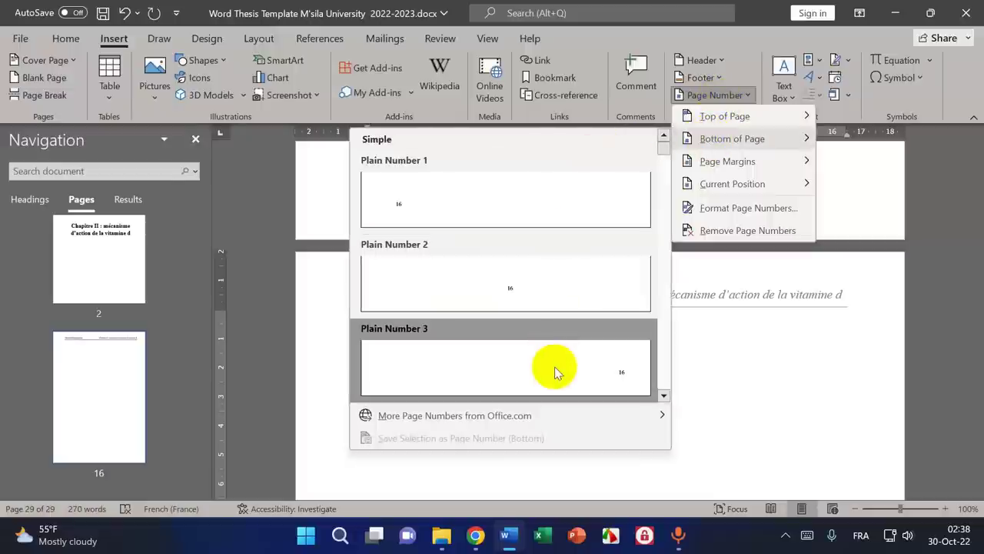
left_click(562, 371)
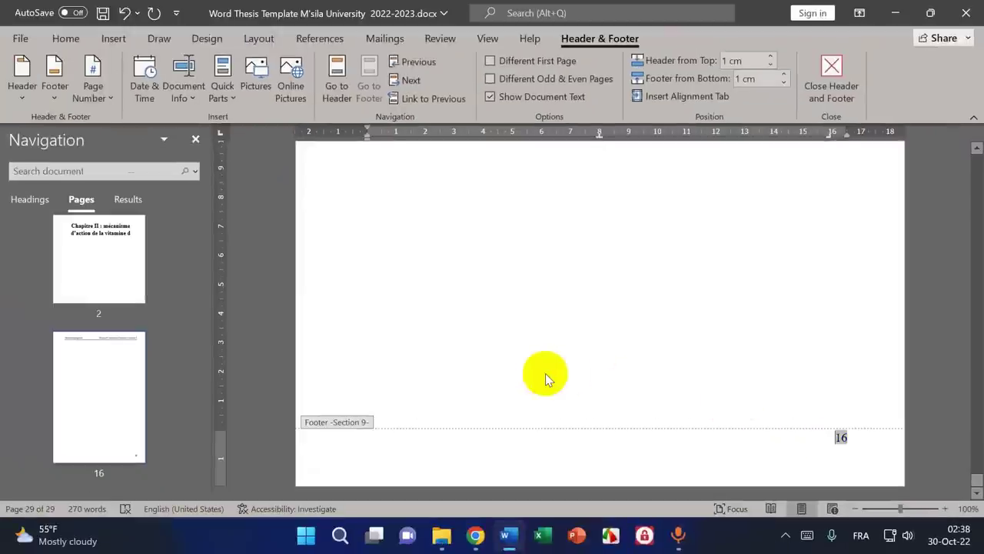
scroll(545, 372, "up", 5)
scroll(543, 375, "up", 3)
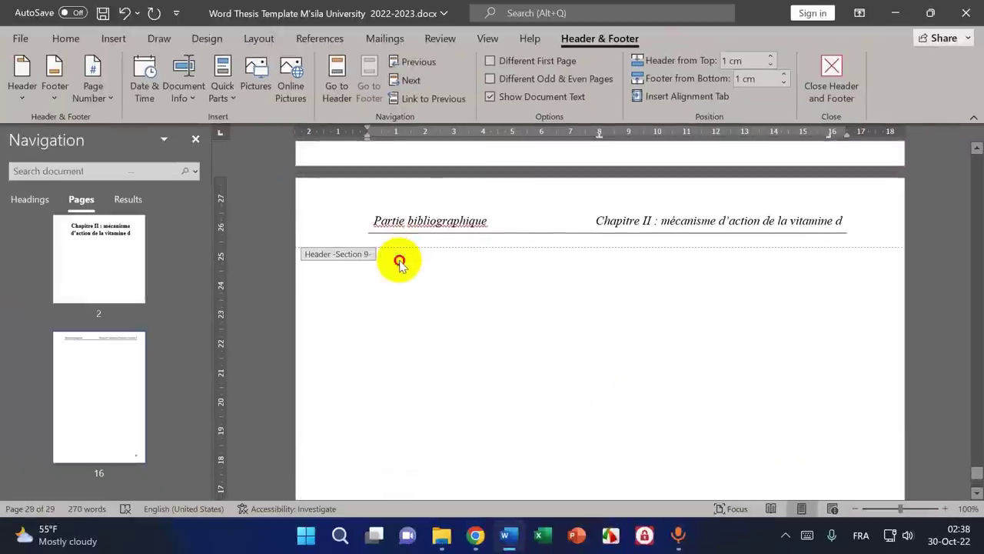
double_click(399, 260)
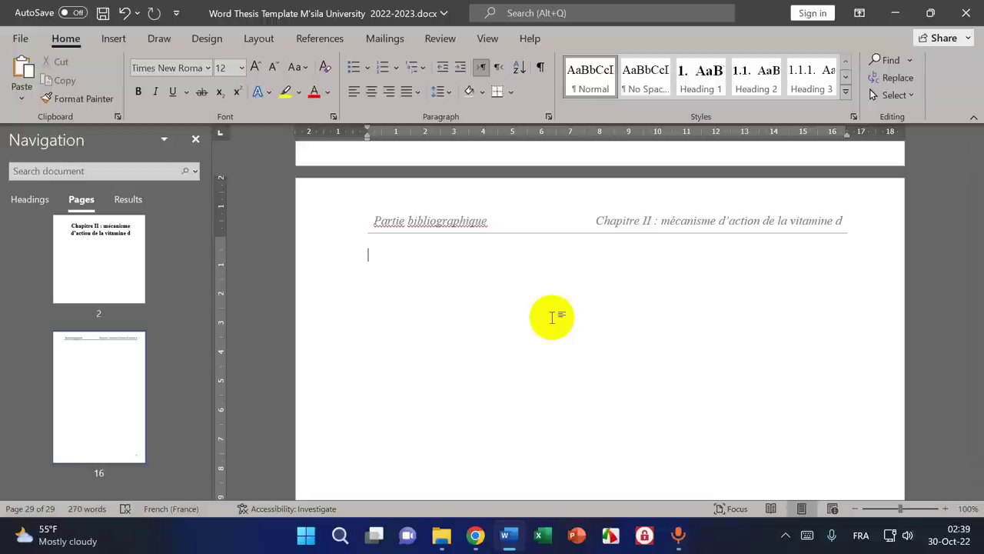
- Copy the words "mécanisme d'action de la vitamine d" from the Chapitre II title page
scroll(551, 329, "up", 5)
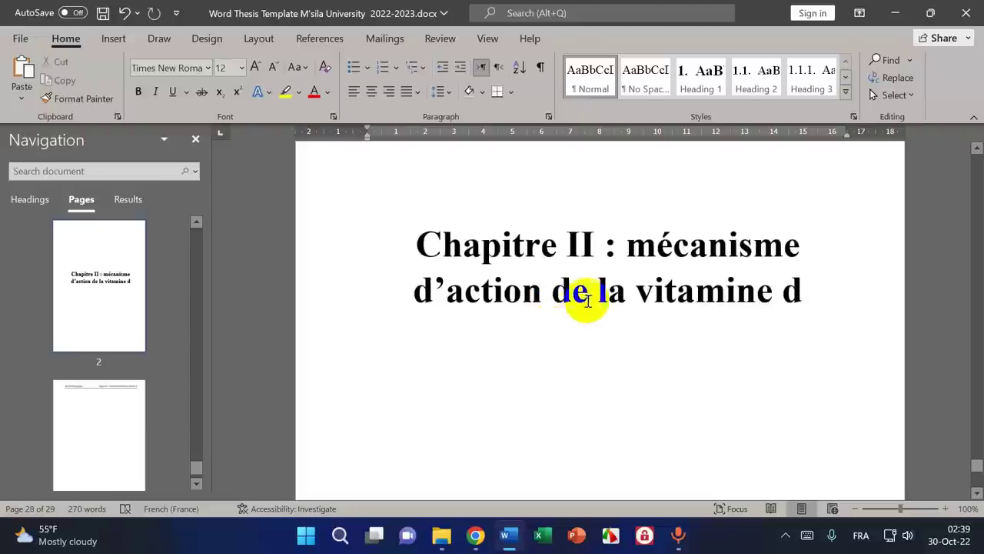
left_click_drag(629, 244, 812, 282)
right_click(795, 285)
left_click(833, 269)
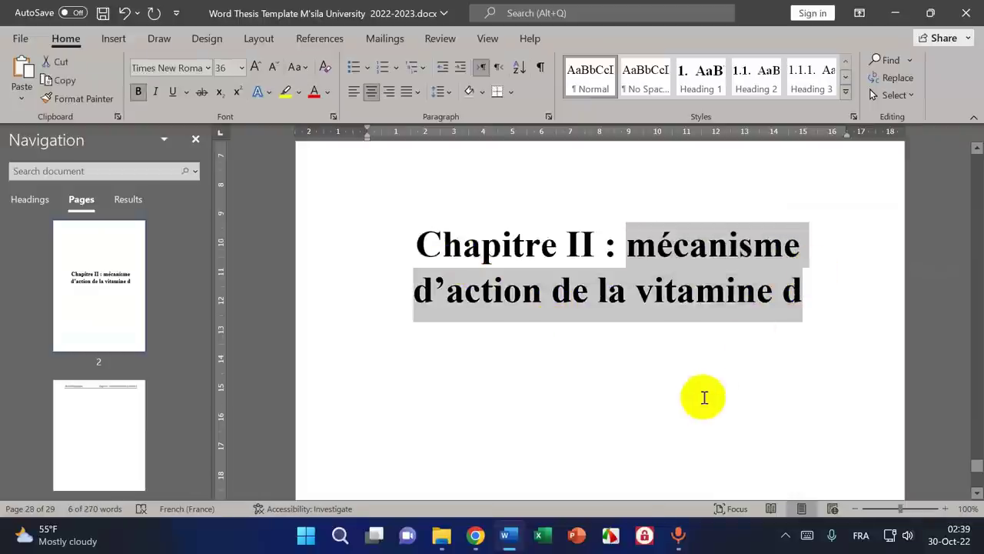
- Try pasting the copied words with their original formatting into the body of page 16, and undo the paste
scroll(698, 398, "down", 8)
left_click(431, 408)
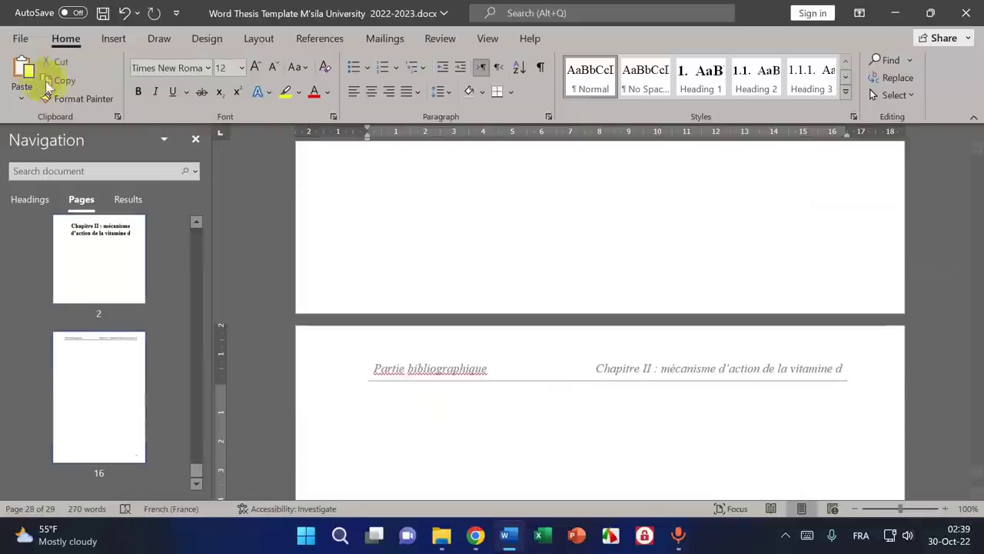
left_click(25, 73)
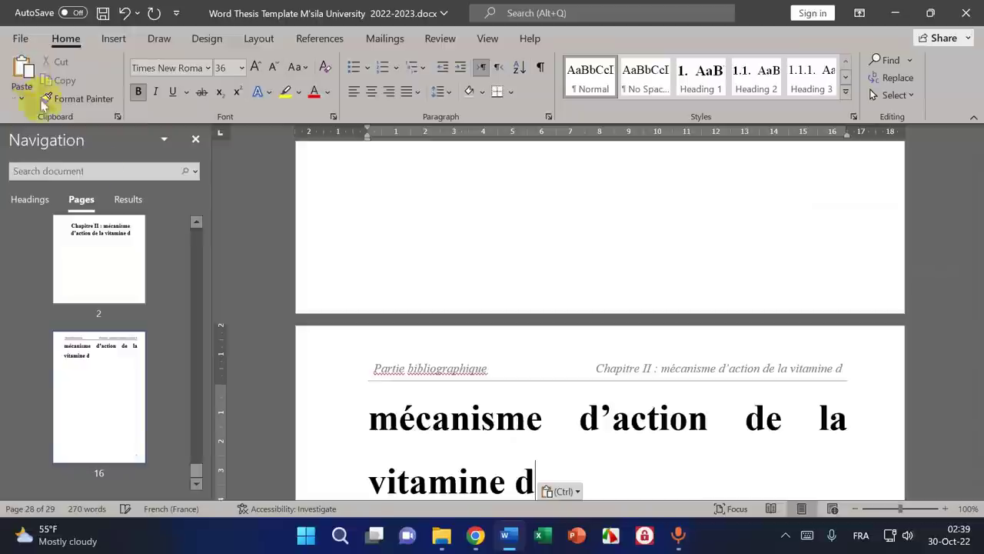
left_click(125, 13)
- Paste the copied words as text only at the start of page 16 and apply the Heading 1 style to them
left_click(23, 98)
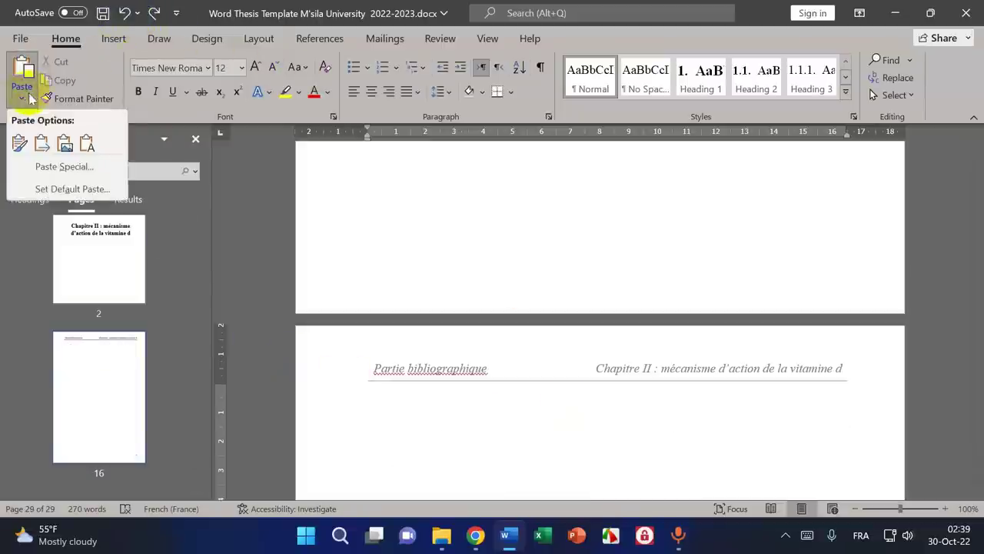
left_click(86, 143)
scroll(589, 356, "down", 3)
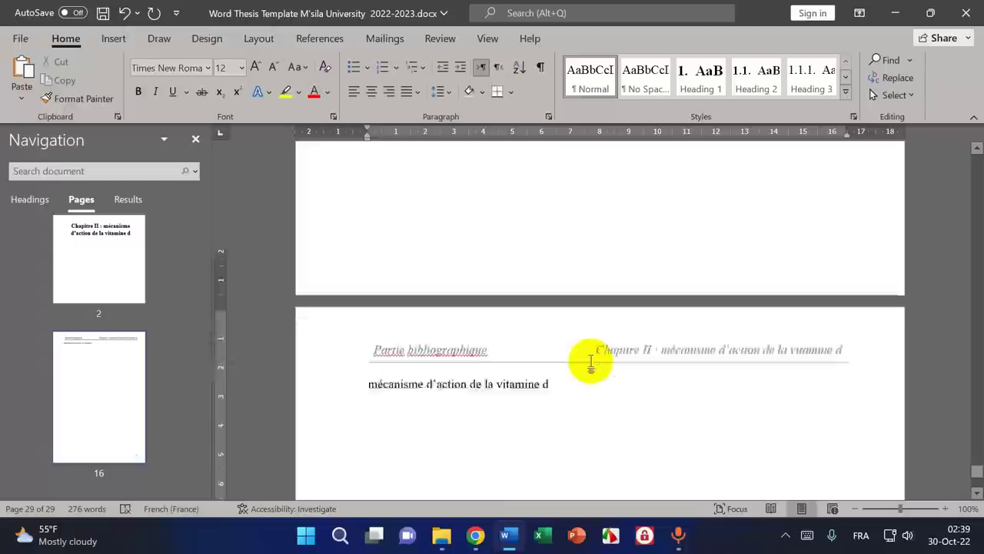
left_click_drag(369, 292, 561, 296)
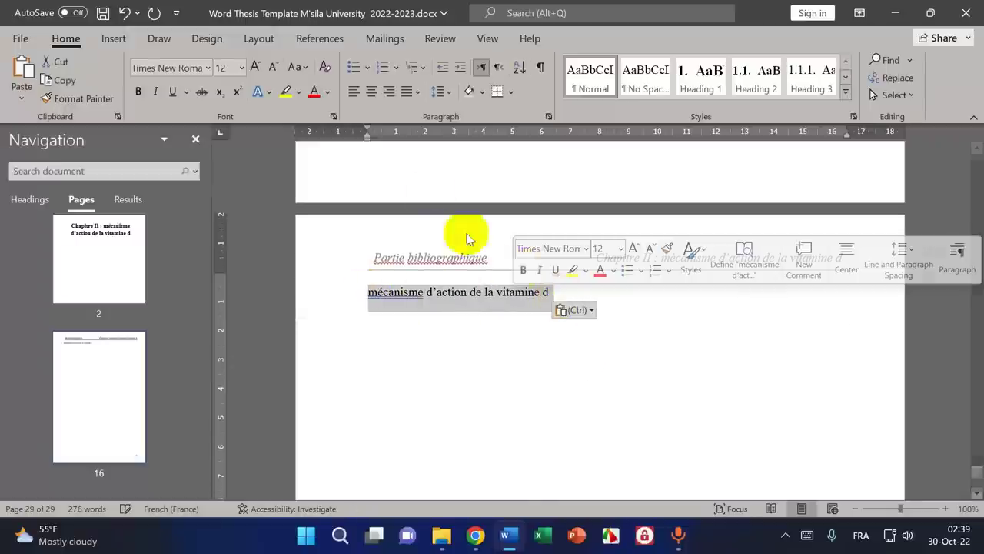
left_click(701, 86)
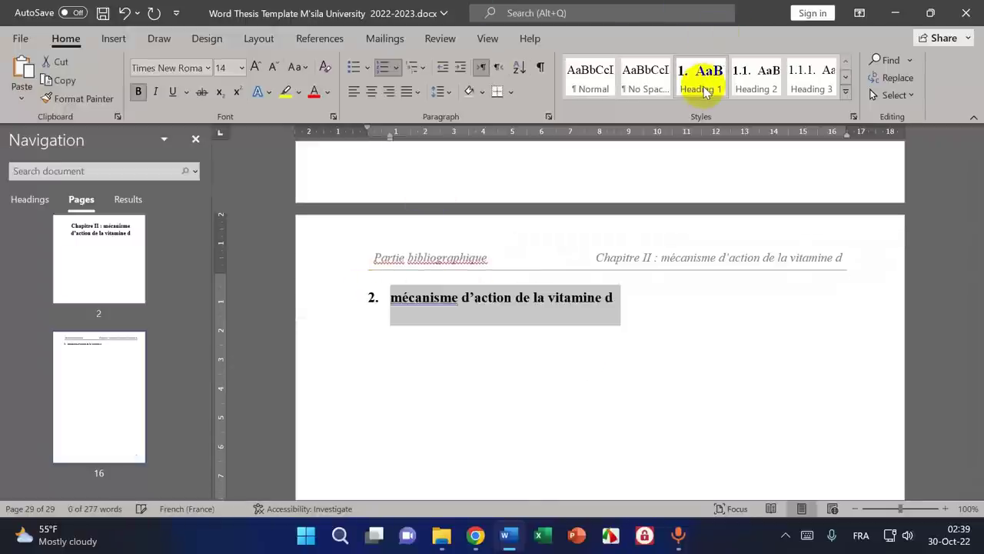
- Correct the flagged first word of the new heading to "Mécanisme" with a capital M
left_click(409, 304)
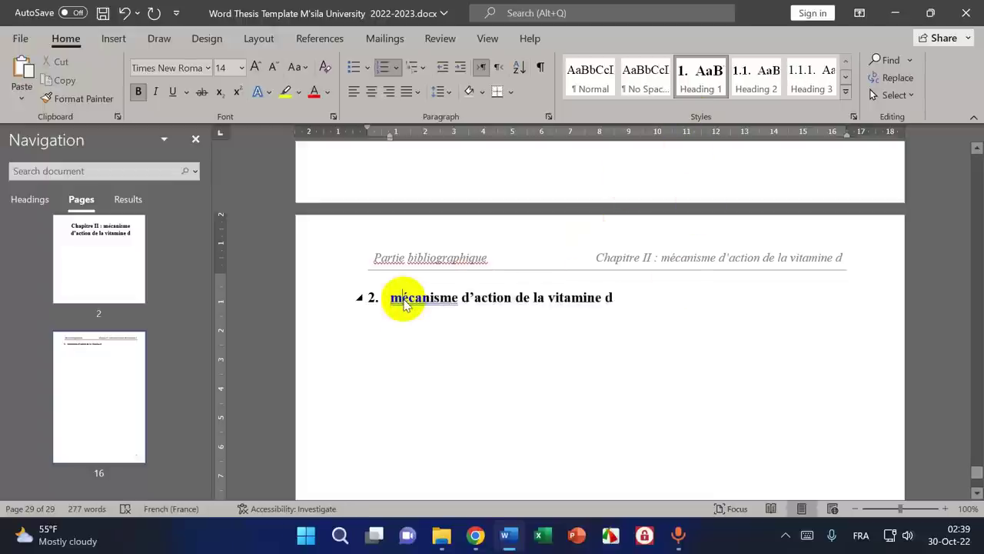
right_click(402, 300)
left_click(376, 13)
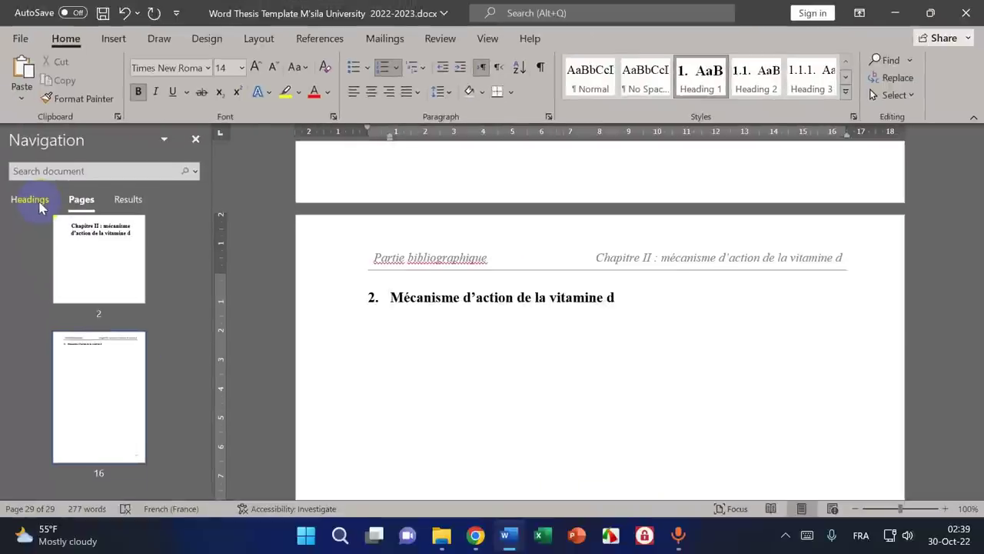
- Show the document's heading outline and compare the numbering of the two Heading 1 titles on their pages
left_click(63, 251)
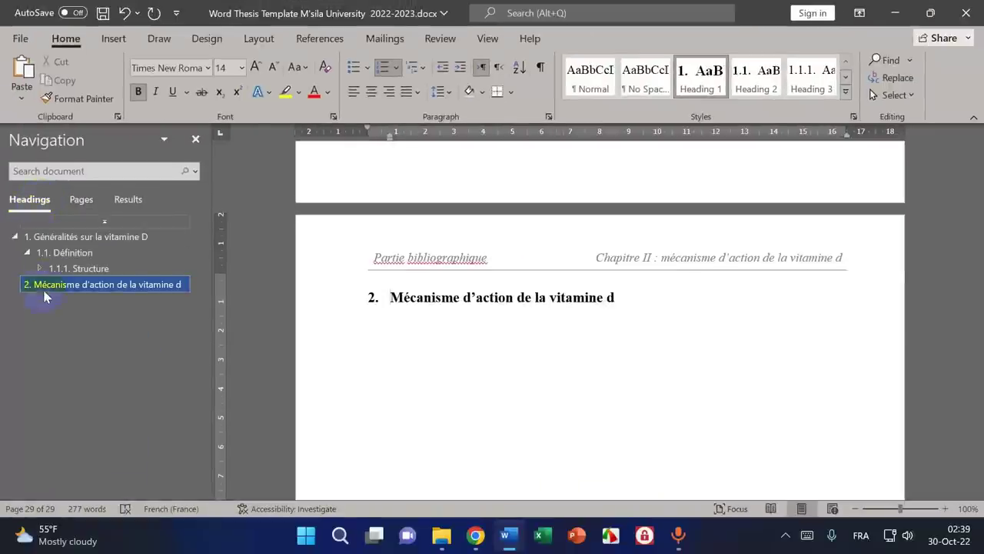
left_click(80, 240)
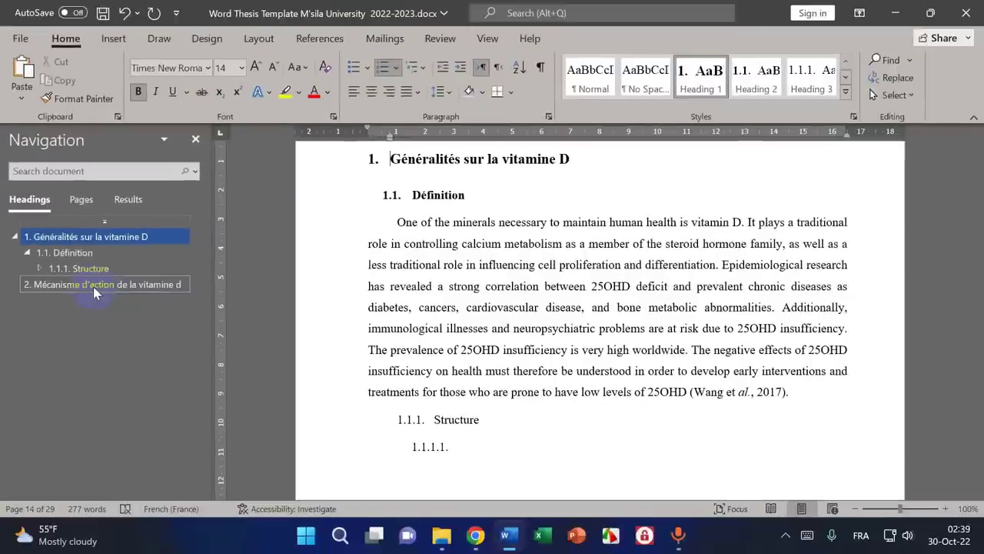
left_click(93, 286)
scroll(500, 312, "up", 3)
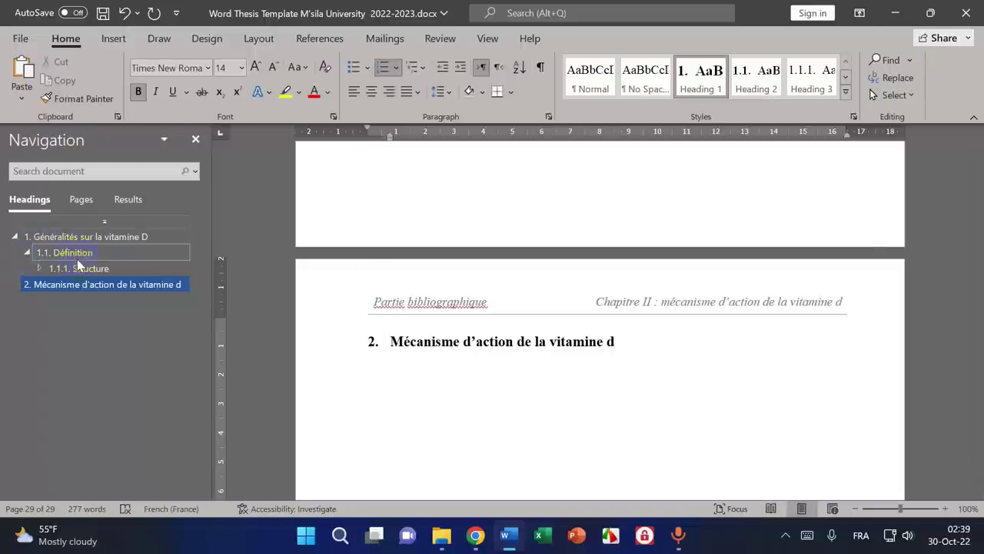
left_click(52, 286)
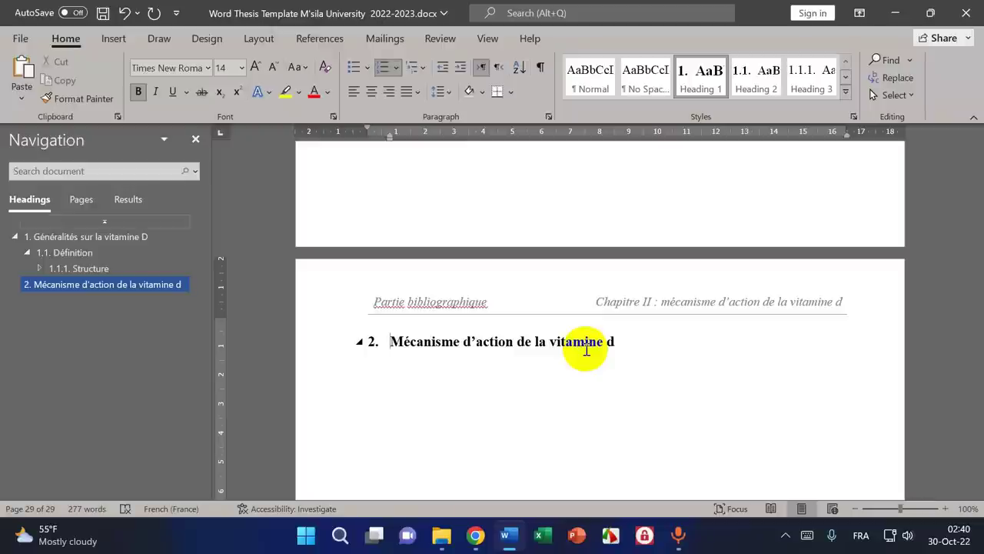
left_click(373, 345)
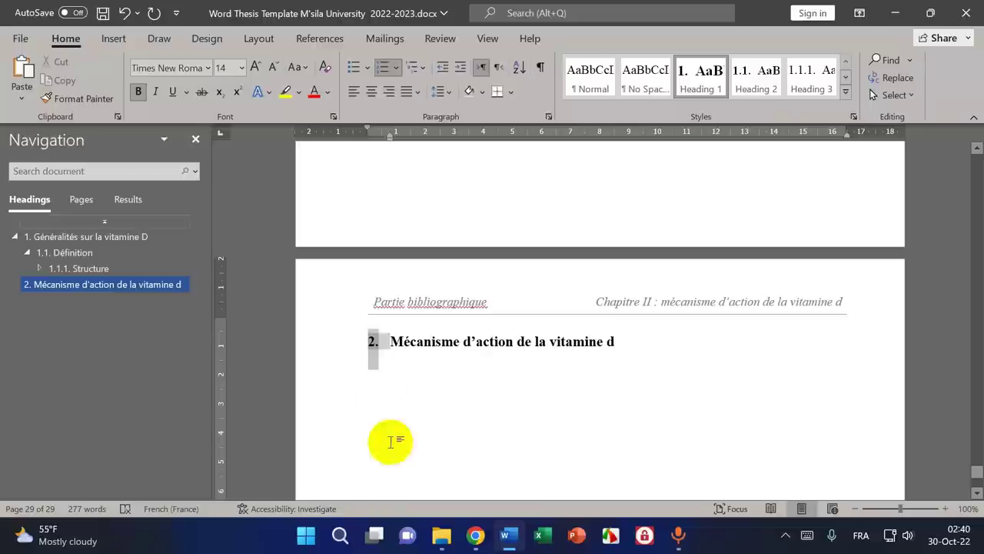
- Start defining a new multilevel list from the "Généralités sur la vitamine D" heading number, with level 1 in the I, II, III number style
left_click(67, 236)
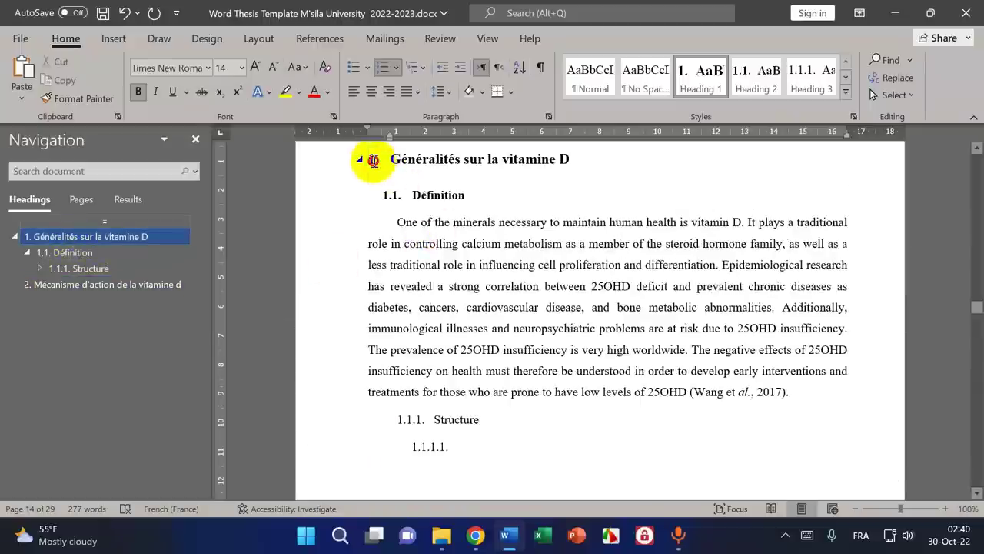
left_click(373, 159)
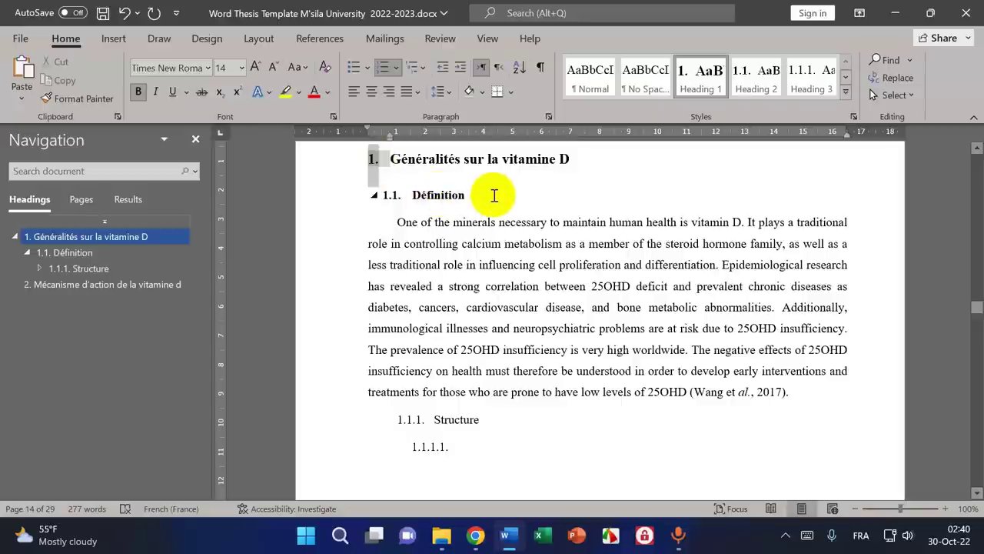
scroll(494, 196, "up", 1)
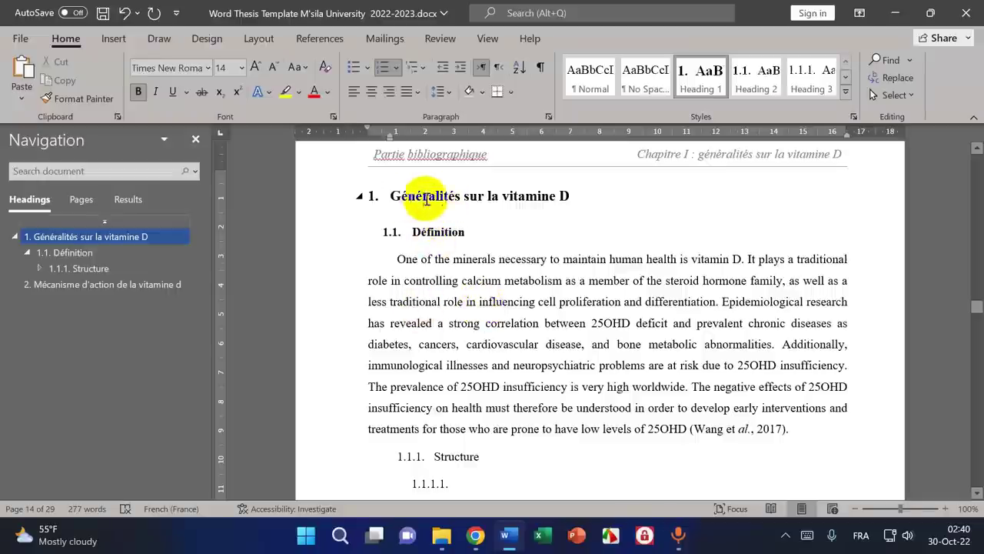
left_click(420, 70)
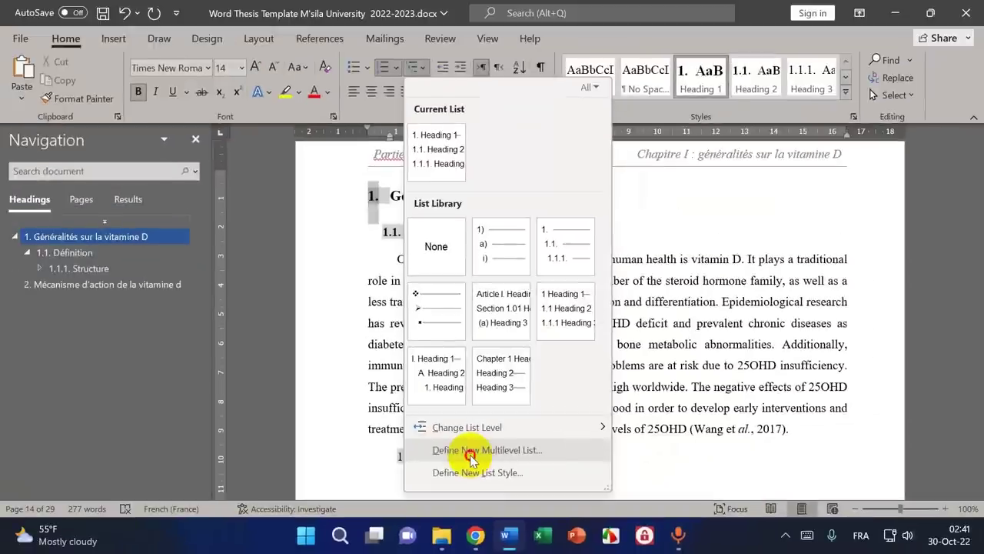
left_click(492, 356)
left_click_drag(500, 80, 809, 134)
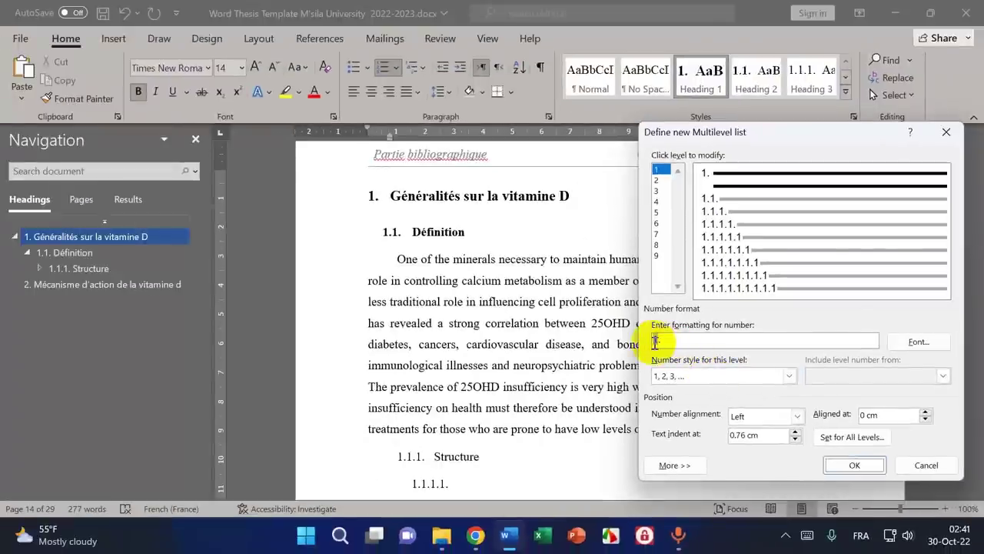
left_click(788, 377)
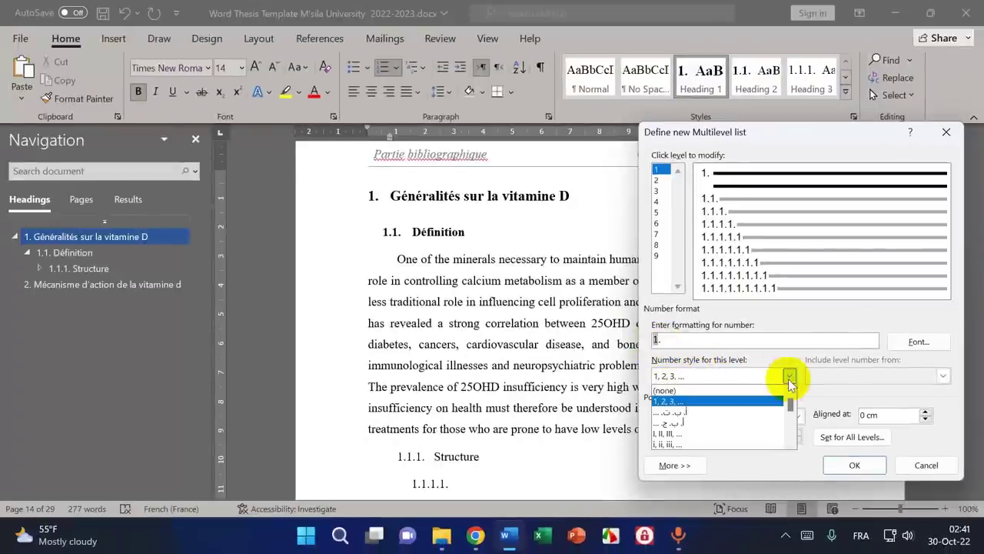
left_click(742, 434)
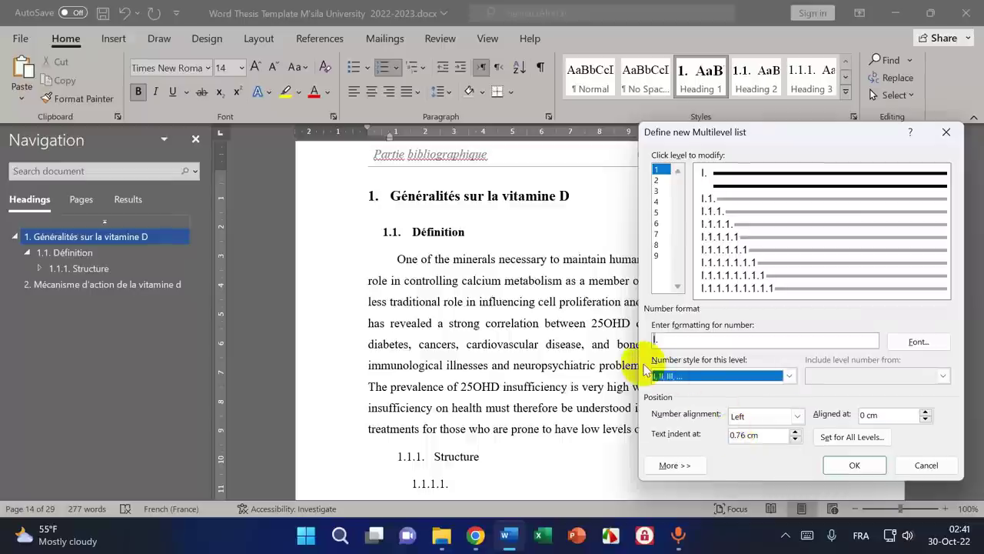
- Put the word "Chapitre" and a space before the level 1 Roman numeral and apply the new multilevel list
left_click(659, 340)
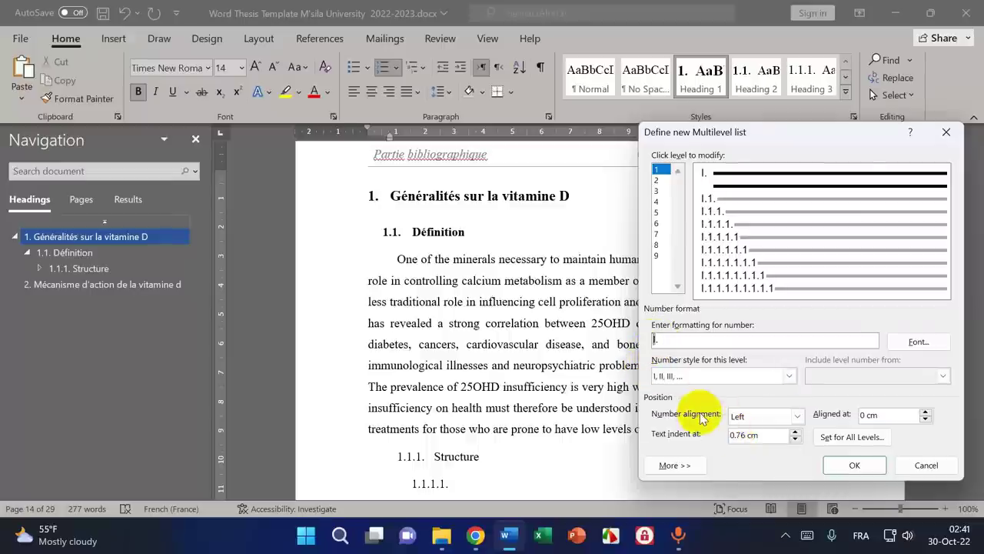
type("Chqpi")
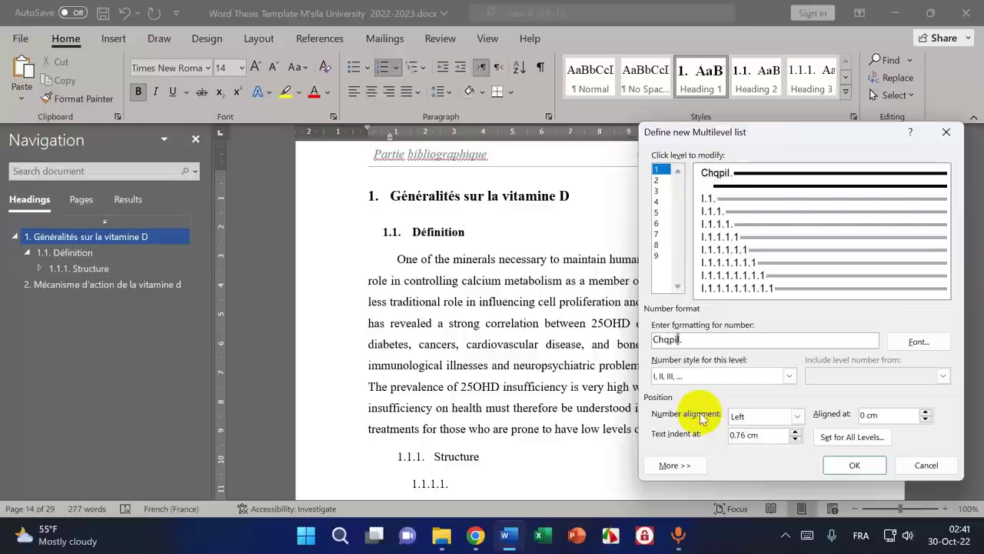
key("BackSpace")
key("BackSpace")
key("BackSpace")
key("super+space")
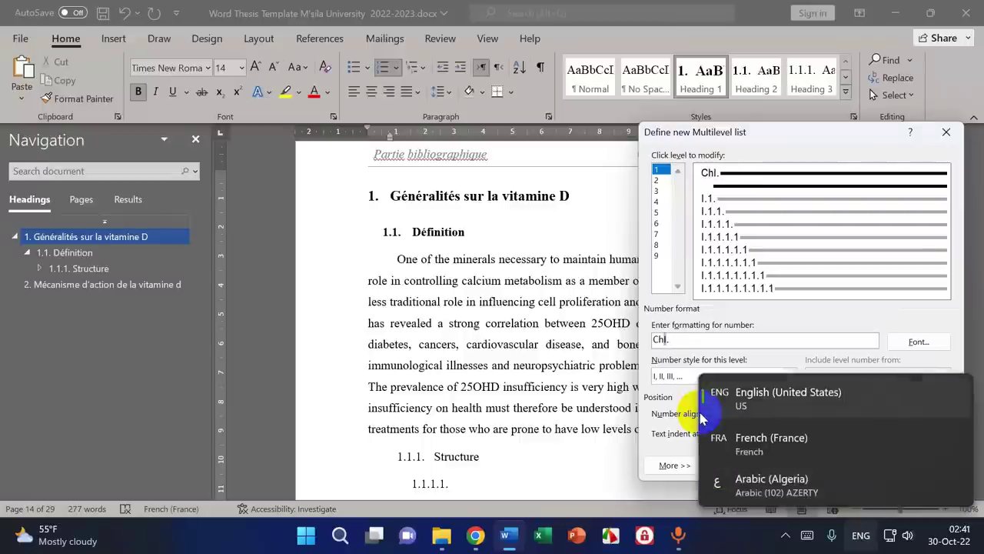
type("apitre")
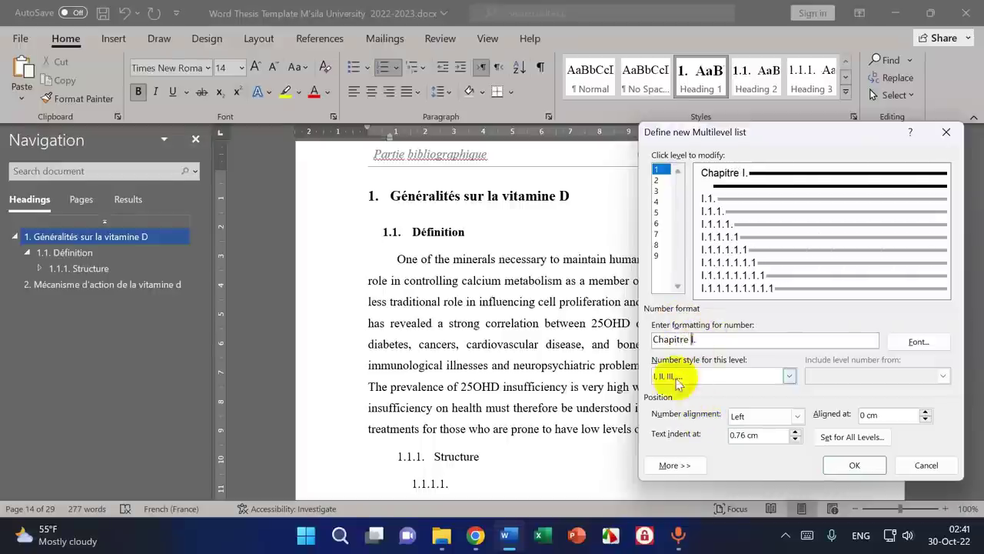
left_click(854, 465)
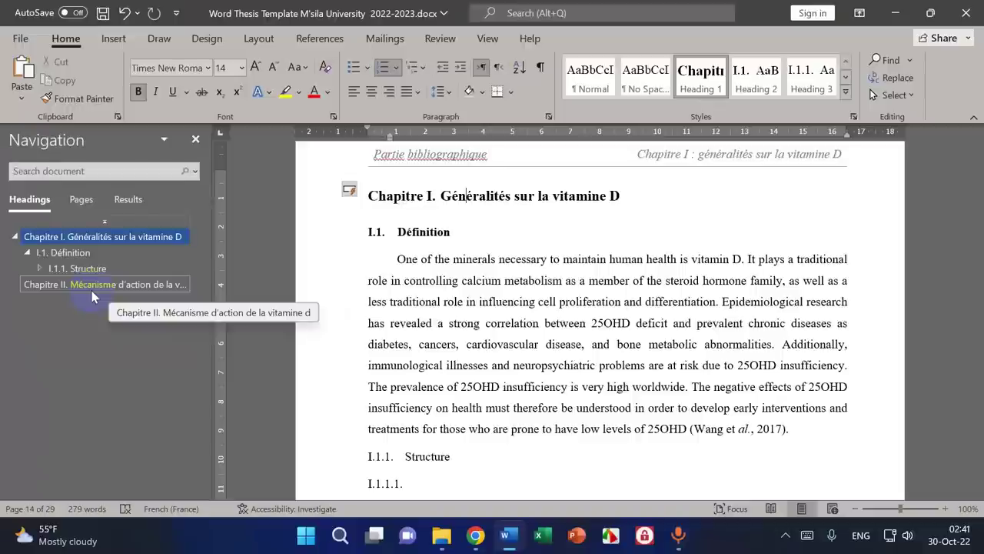
- Try out another Heading 1 line below the "Mécanisme d'action de la vitamine d" title and remove it again
left_click(91, 290)
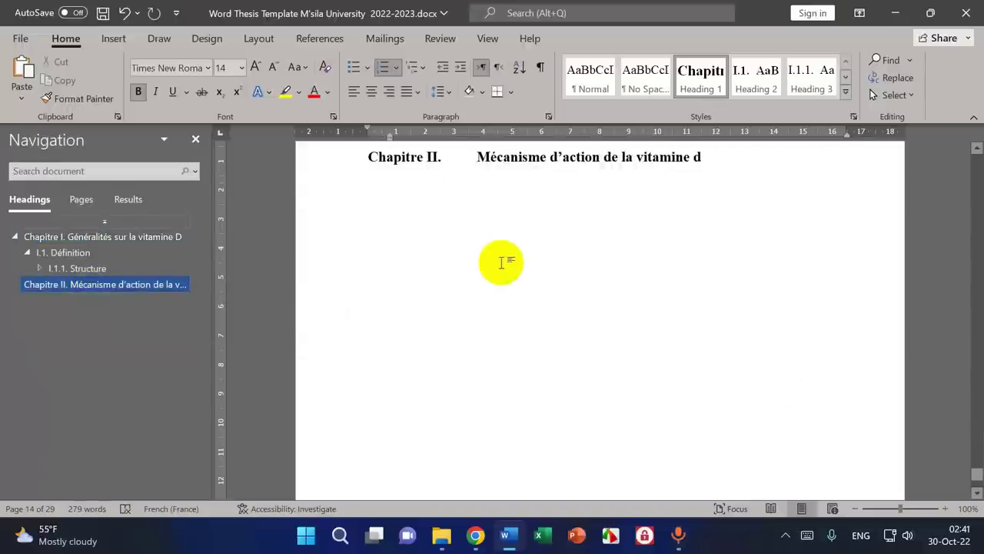
scroll(503, 262, "up", 2)
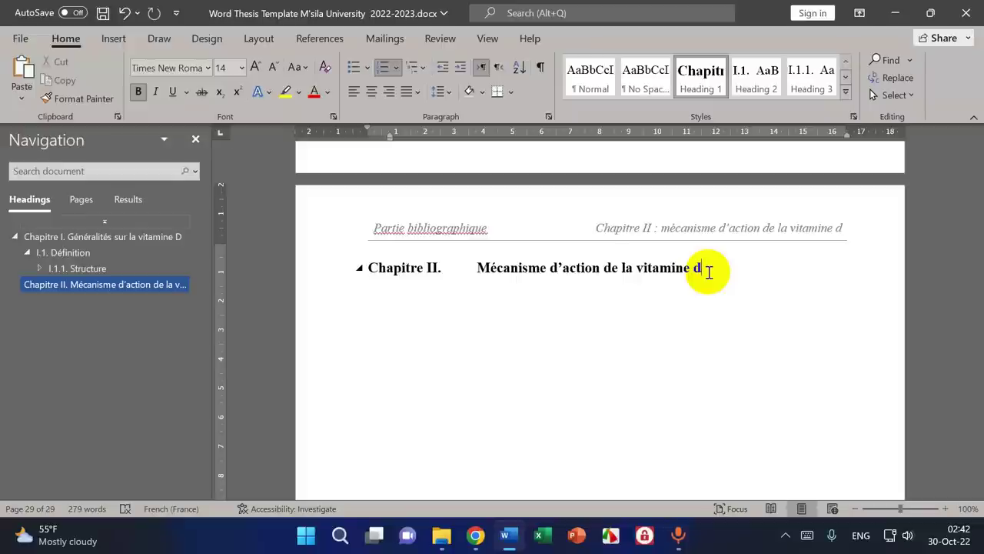
key("Return")
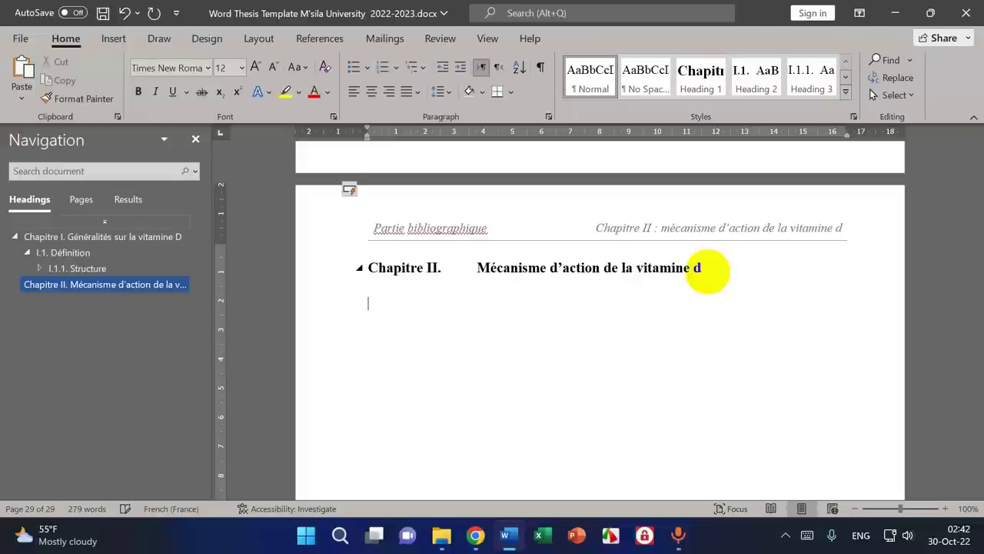
left_click(703, 81)
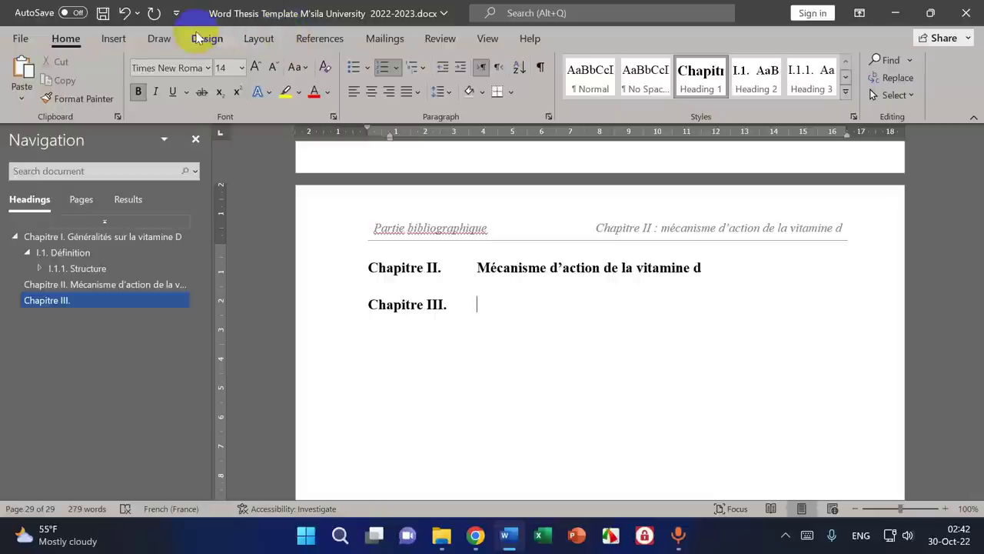
key("BackSpace")
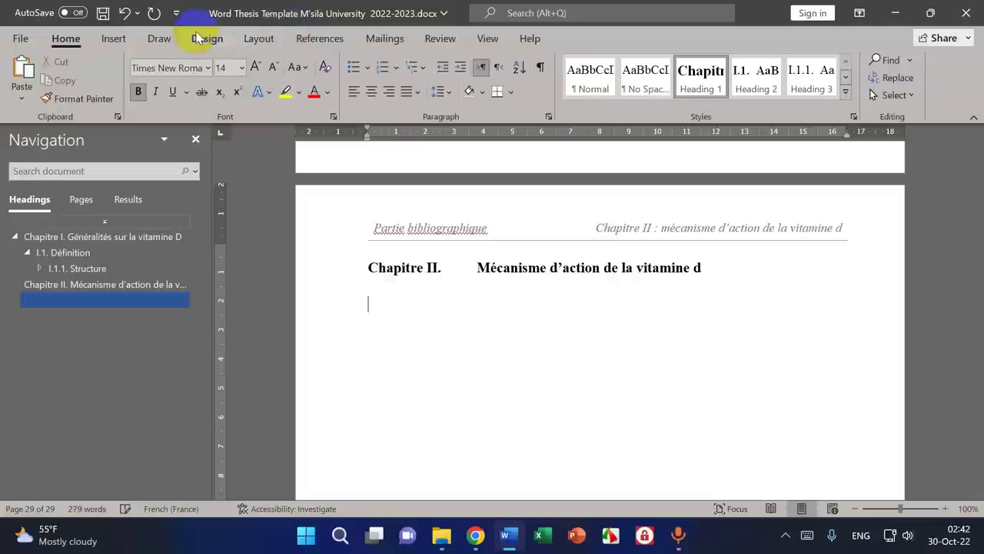
key("BackSpace")
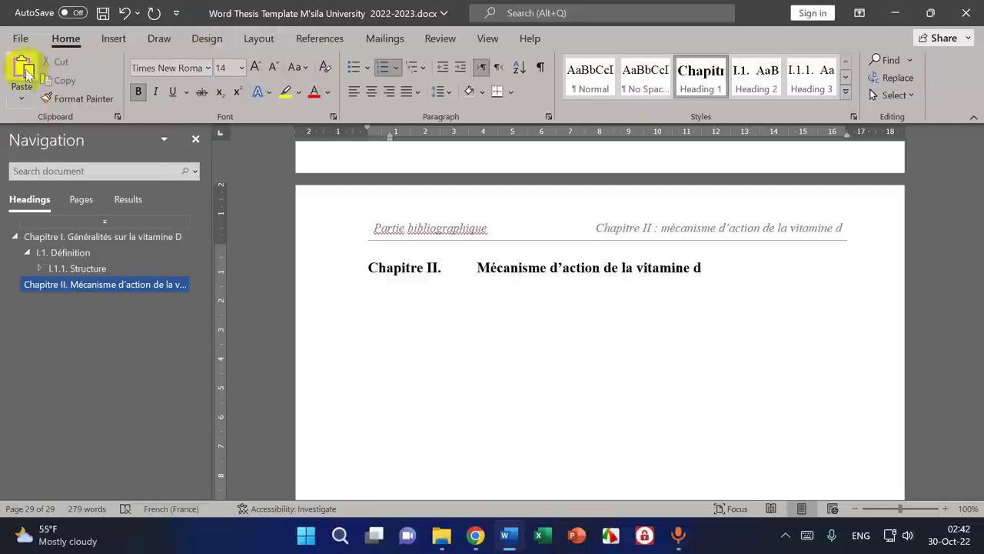
- Check the Chapitre I headings and add an empty Heading 2 line below the "Mécanisme d'action de la vitamine d" title
left_click(65, 237)
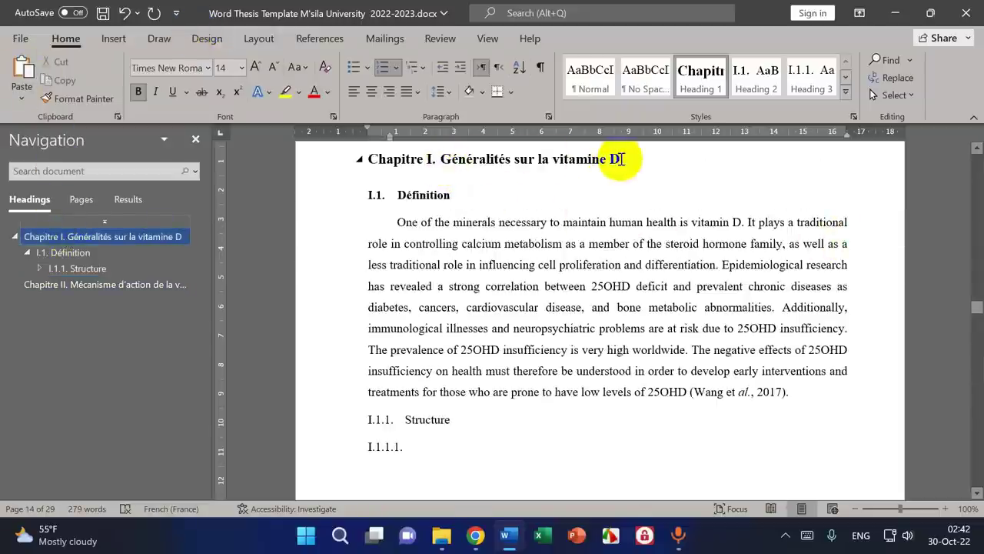
left_click(431, 197)
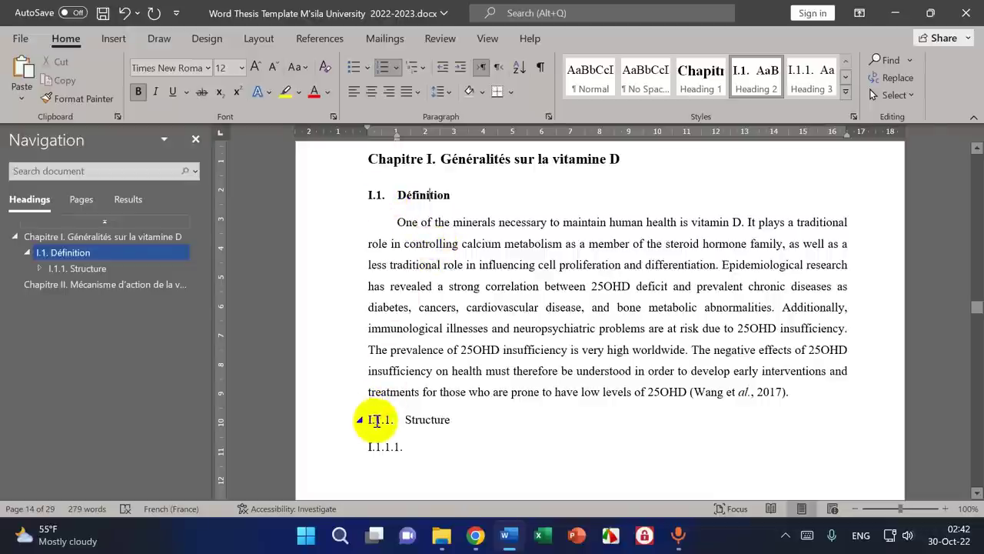
left_click(88, 284)
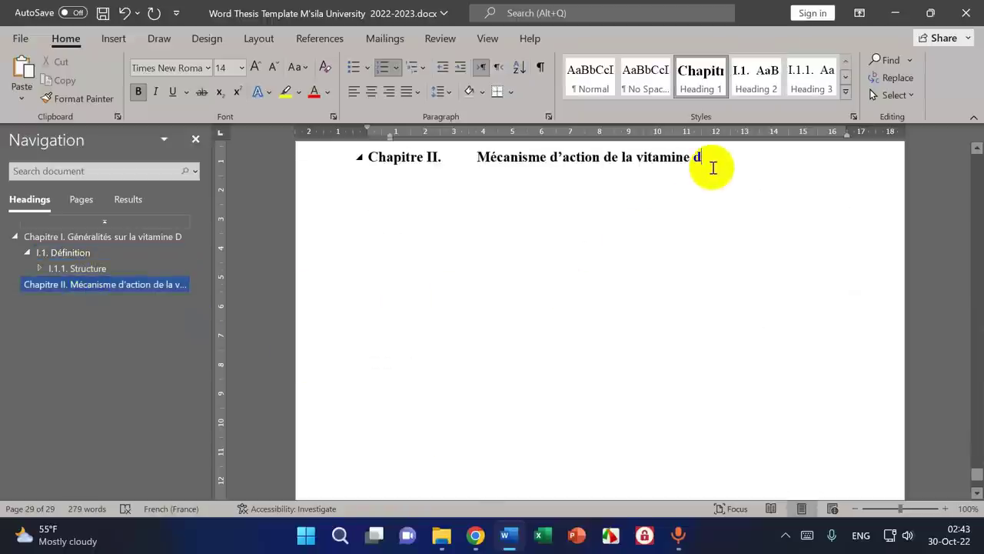
key("Return")
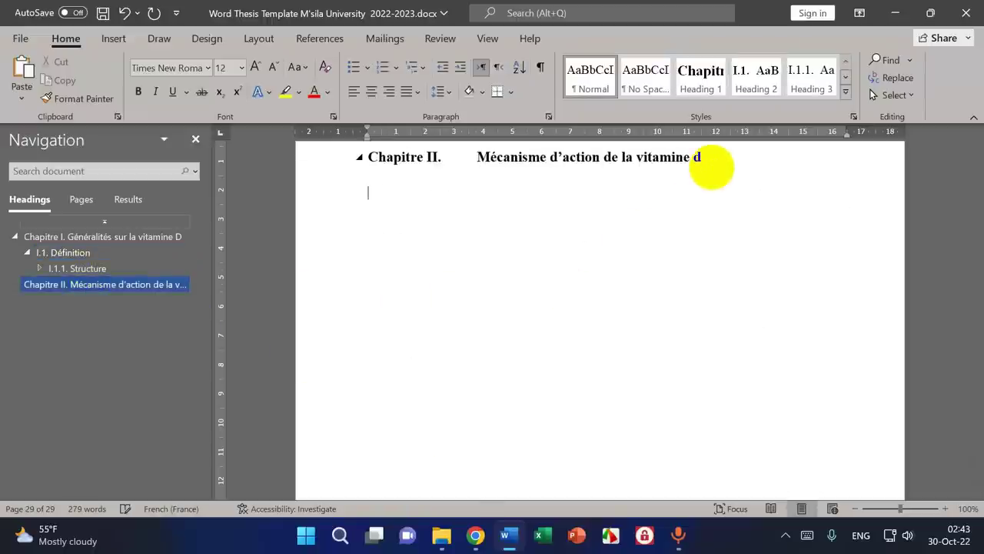
left_click(762, 94)
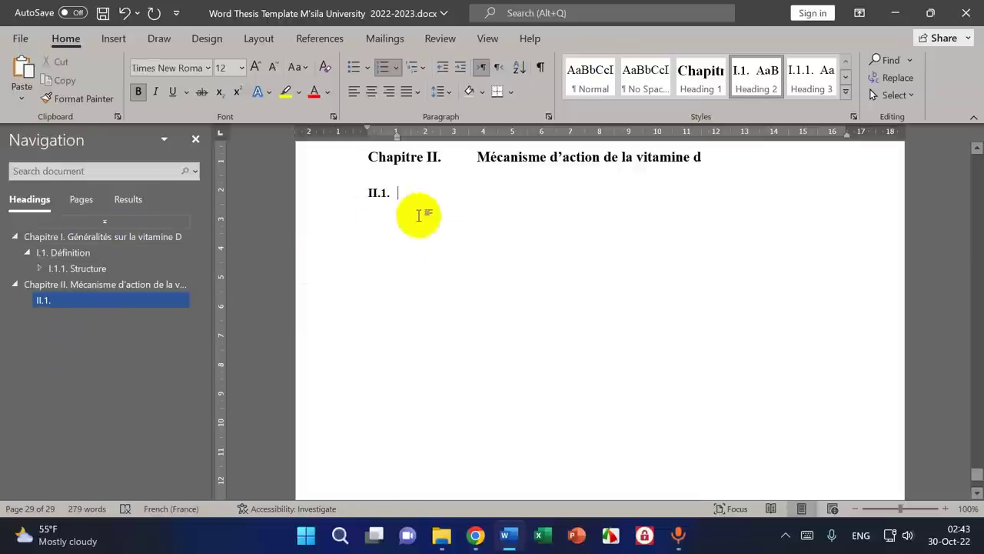
scroll(578, 321, "up", 1)
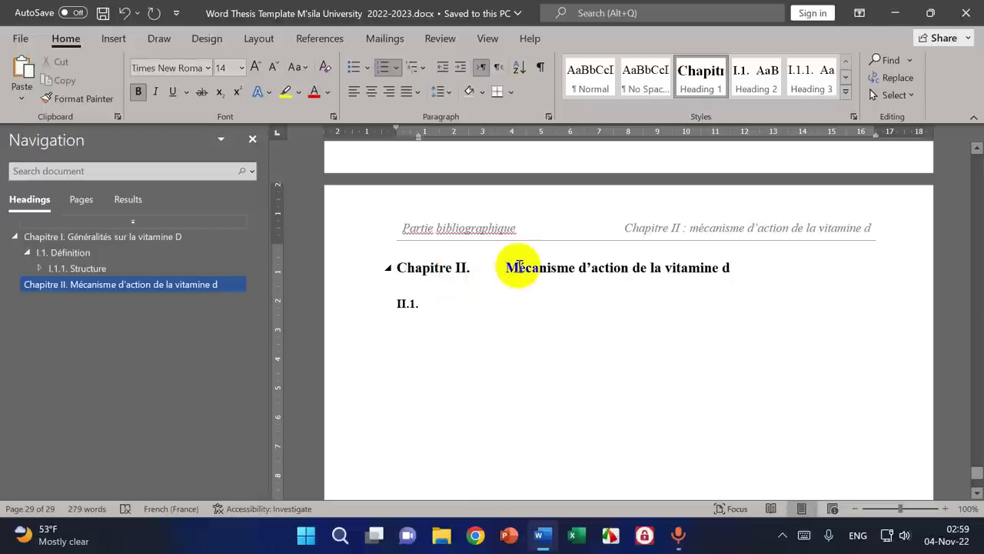
- Compare the spacing between number and text in the Chapitre I, Chapitre II and II.1 headings
left_click(461, 267)
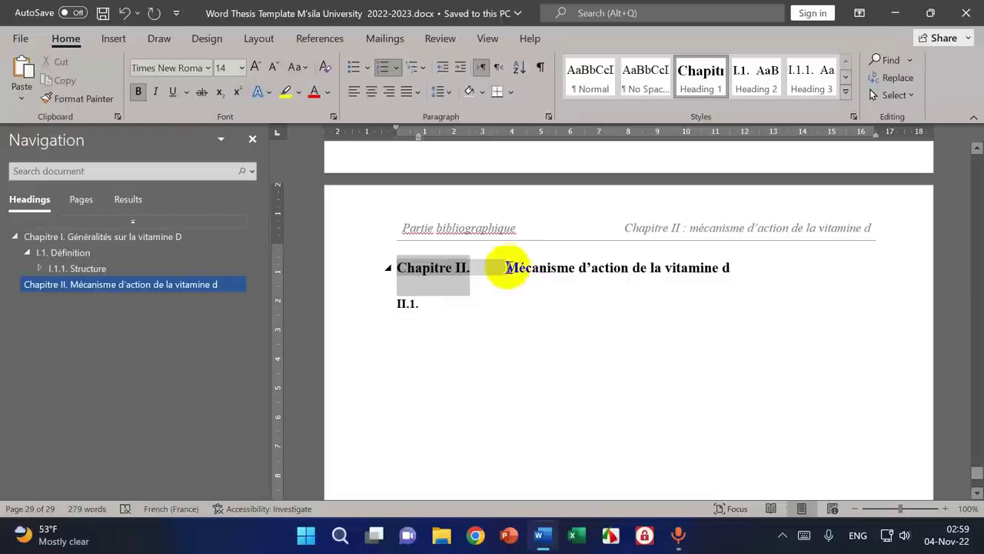
left_click(415, 304)
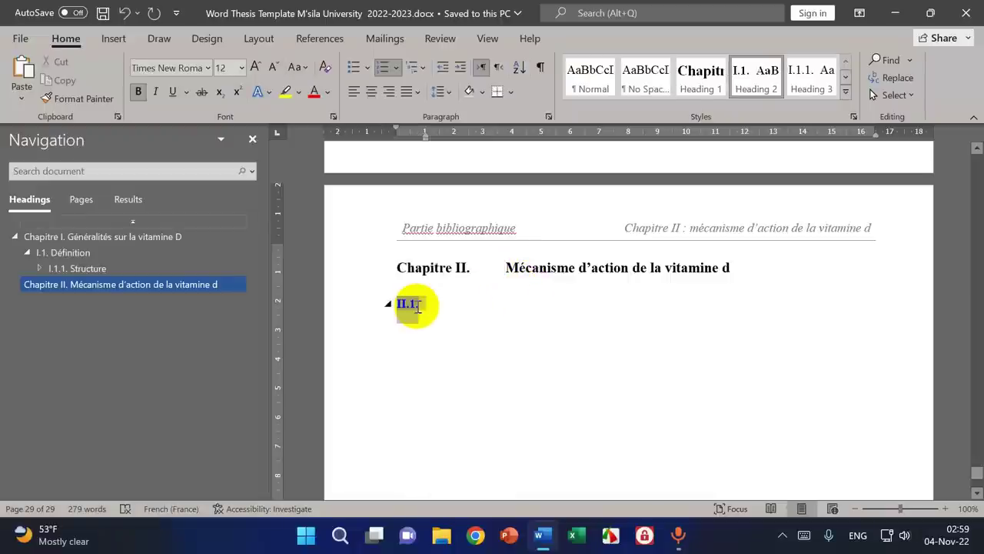
left_click(450, 267)
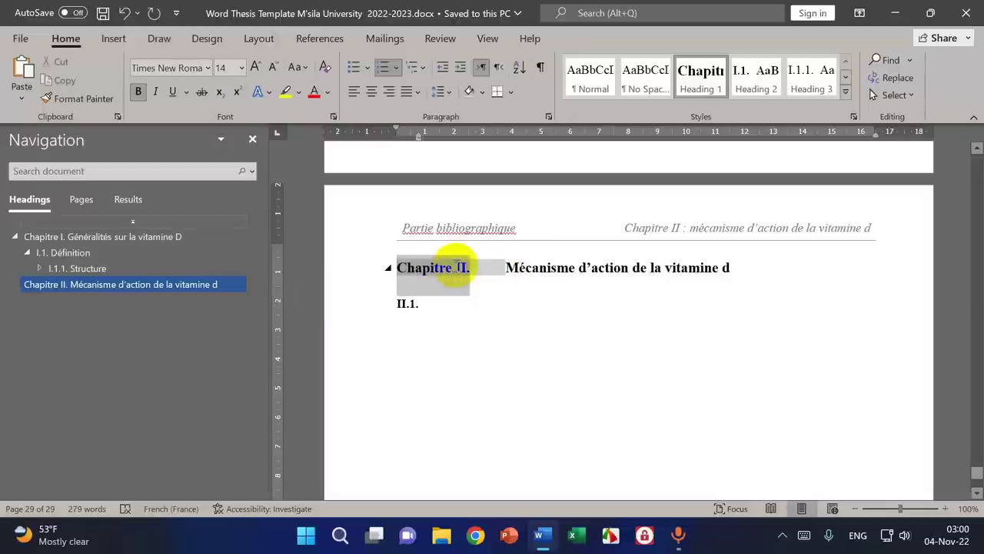
left_click(425, 306)
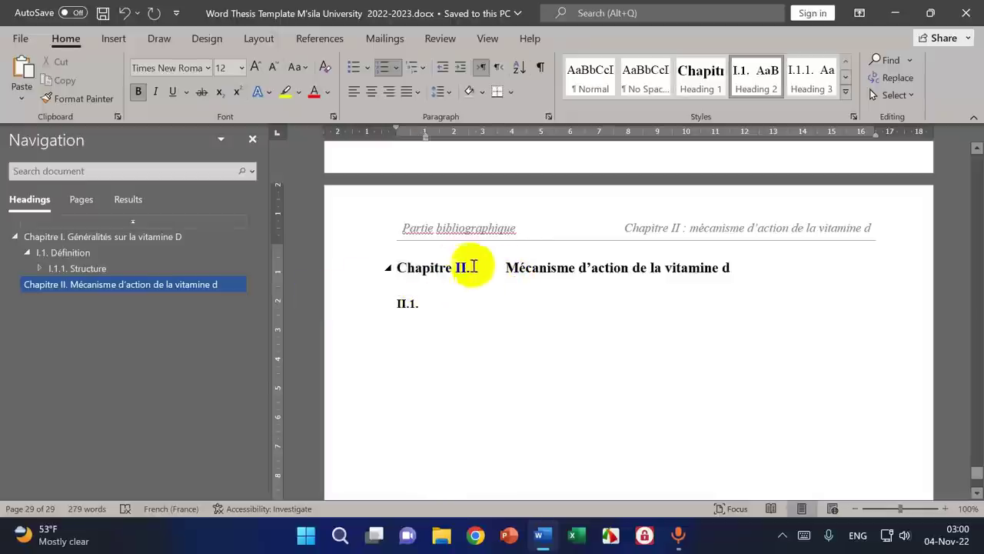
left_click(445, 267)
left_click(146, 237)
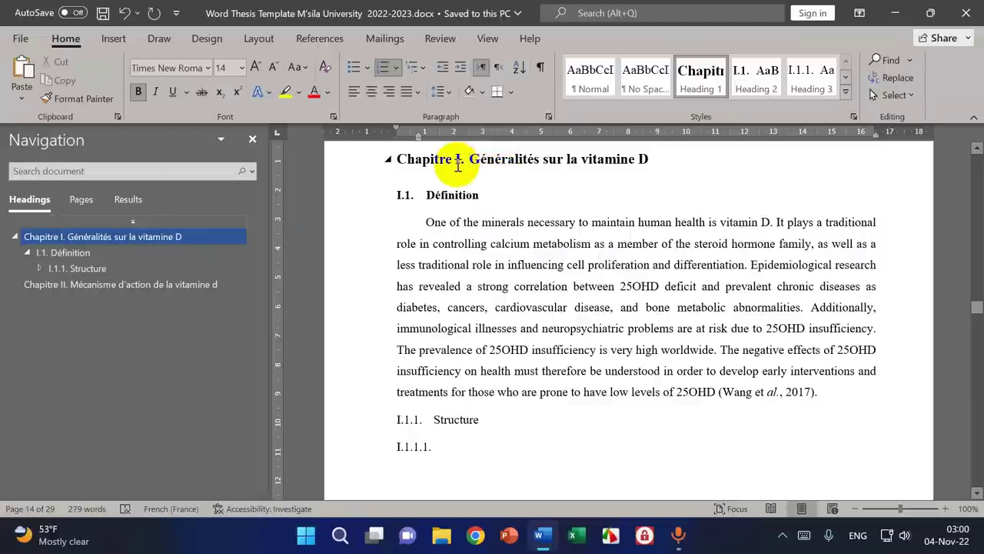
left_click(154, 289)
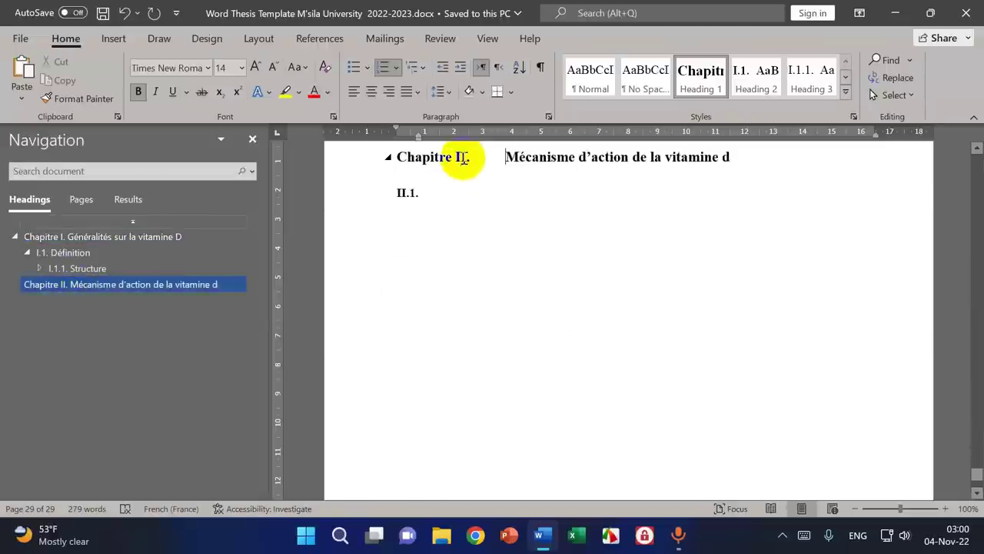
left_click(431, 157)
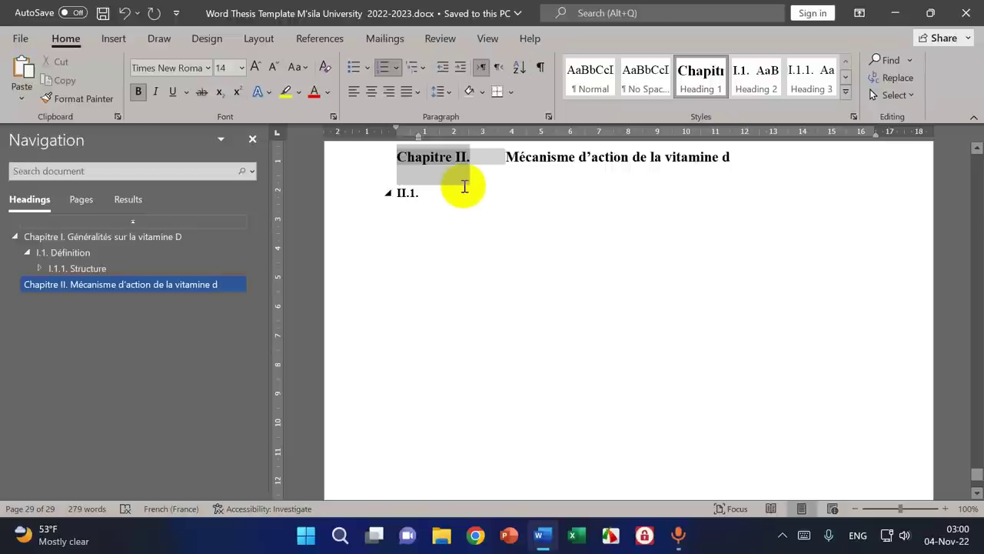
scroll(464, 332, "up", 3)
left_click(546, 267)
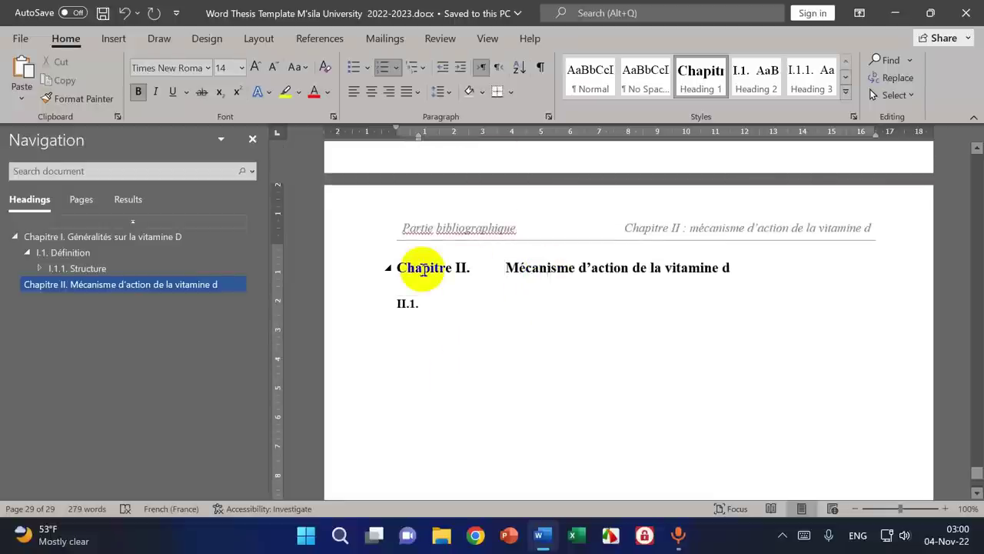
- Start redefining the multilevel list from the Chapitre I heading number, with a space following the level 1 number
left_click(172, 242)
left_click(431, 159)
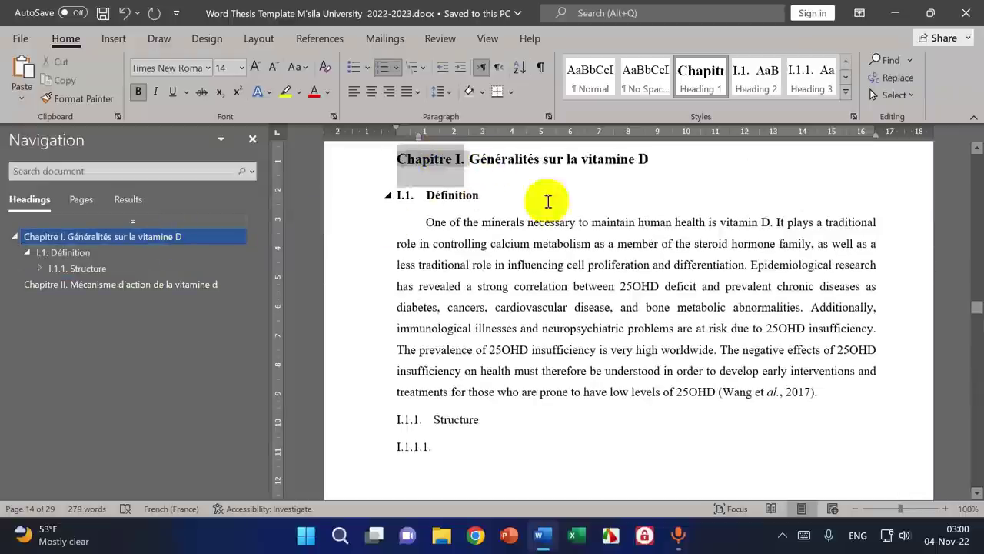
left_click(426, 70)
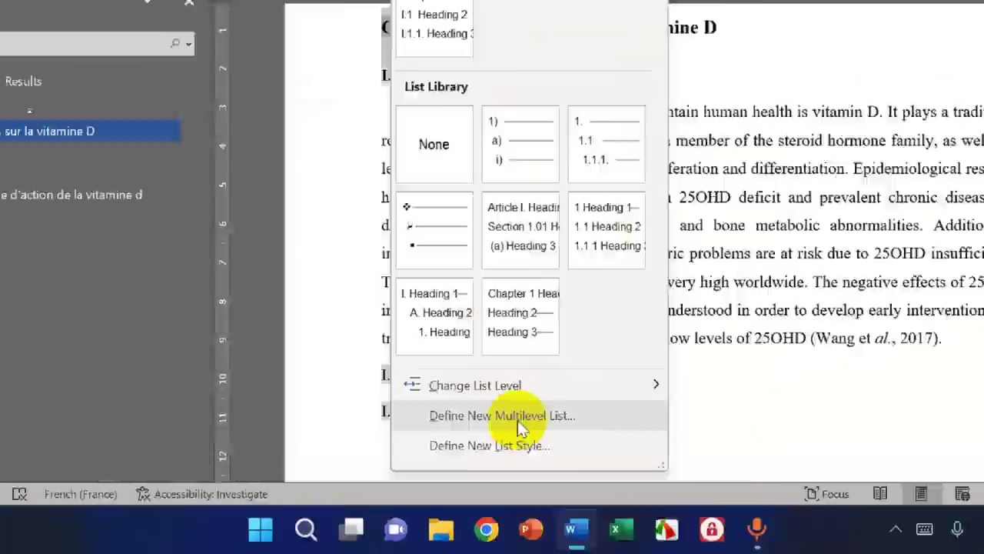
left_click(554, 353)
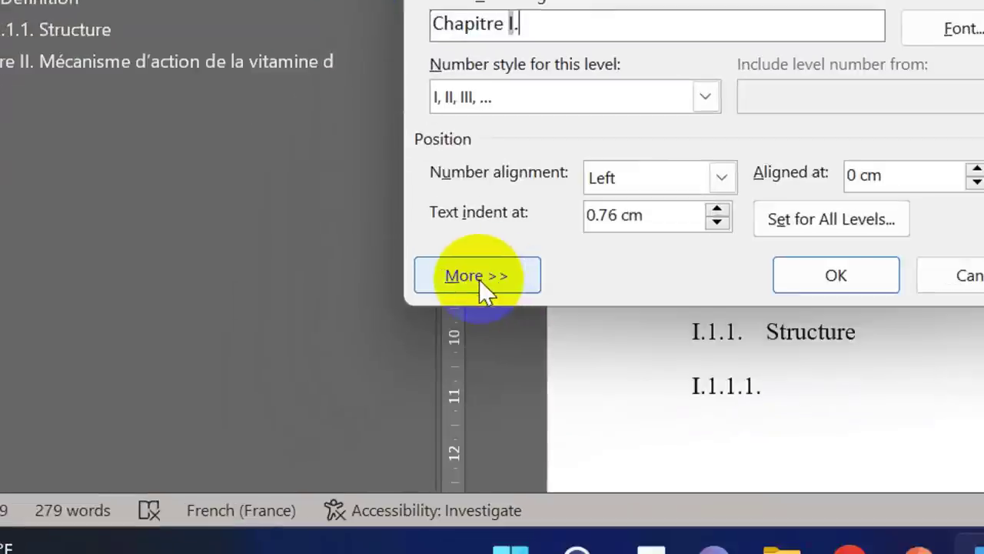
left_click(479, 279)
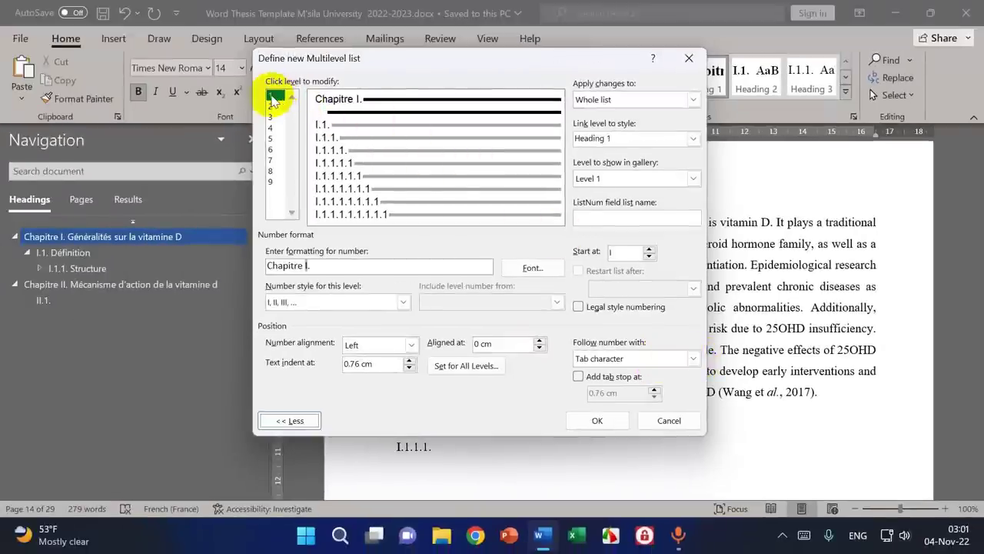
left_click(693, 359)
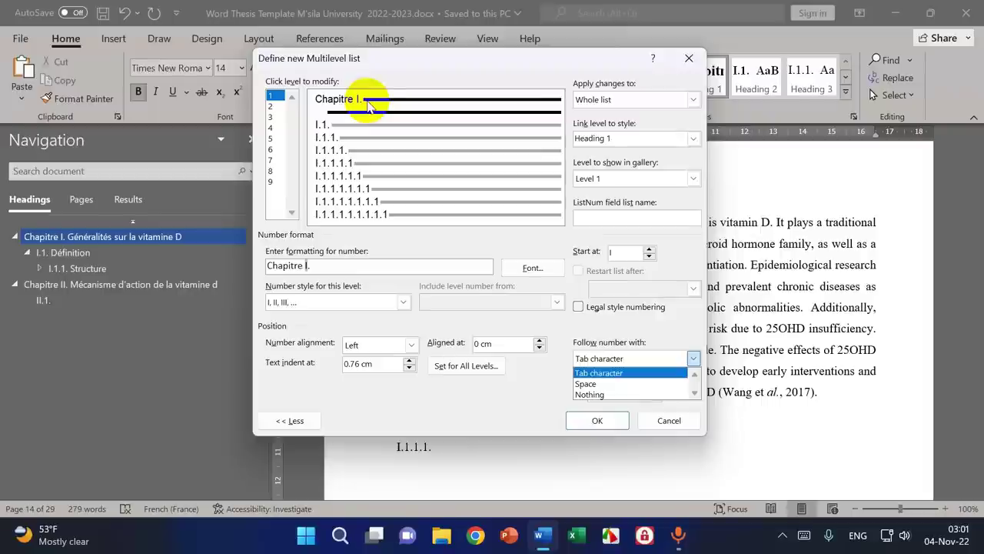
left_click(589, 383)
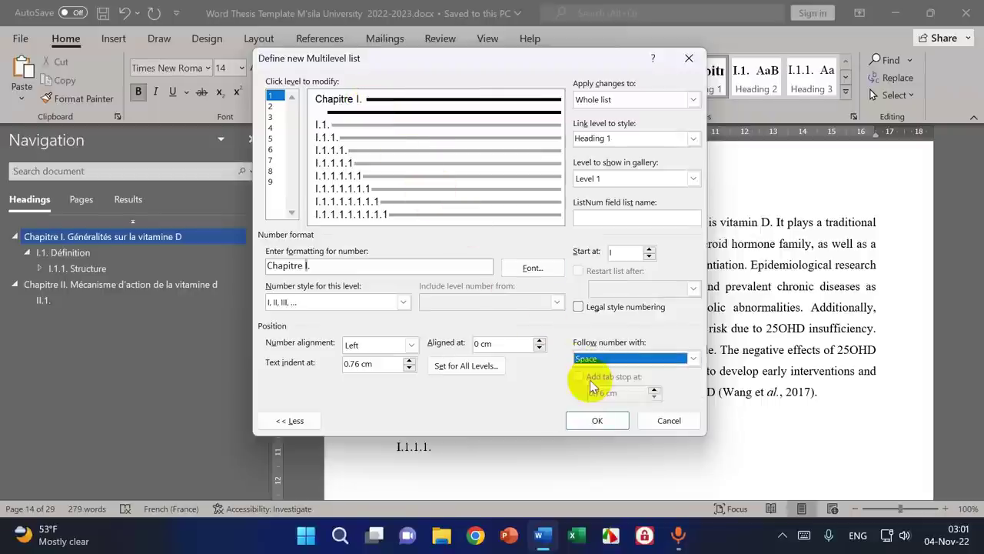
- Set a space to follow the number for levels 2, 3 and 4 of the multilevel list
left_click(272, 106)
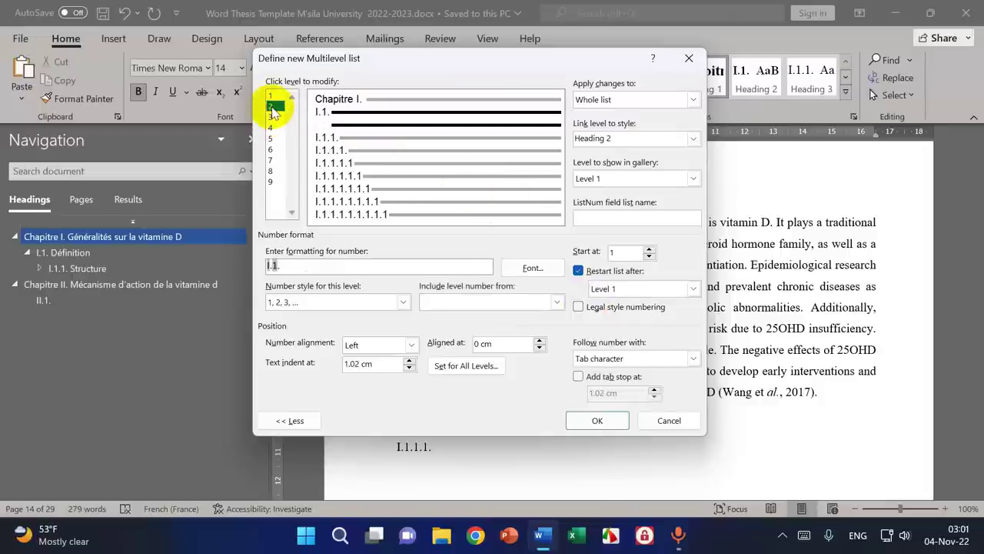
left_click(688, 358)
left_click(648, 385)
left_click(271, 116)
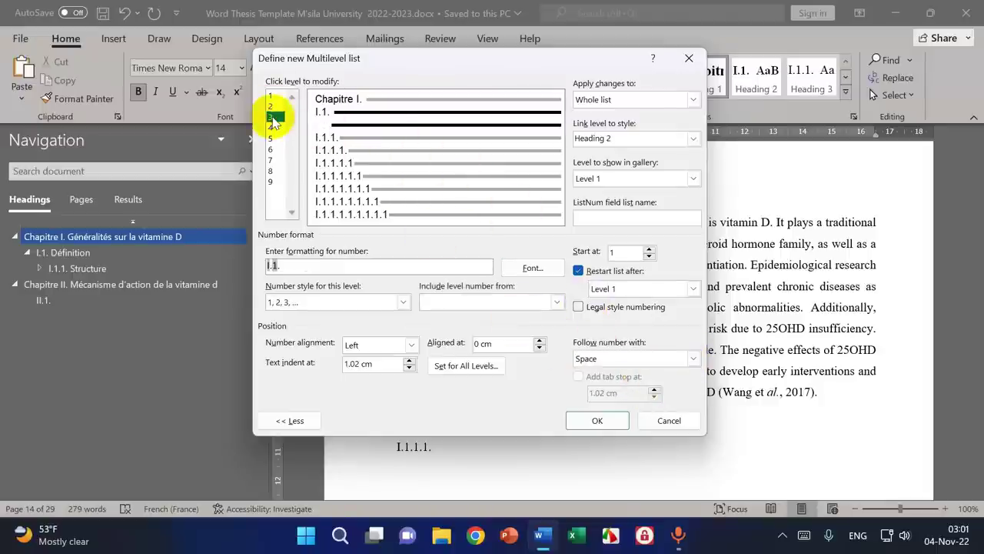
left_click(695, 358)
left_click(654, 384)
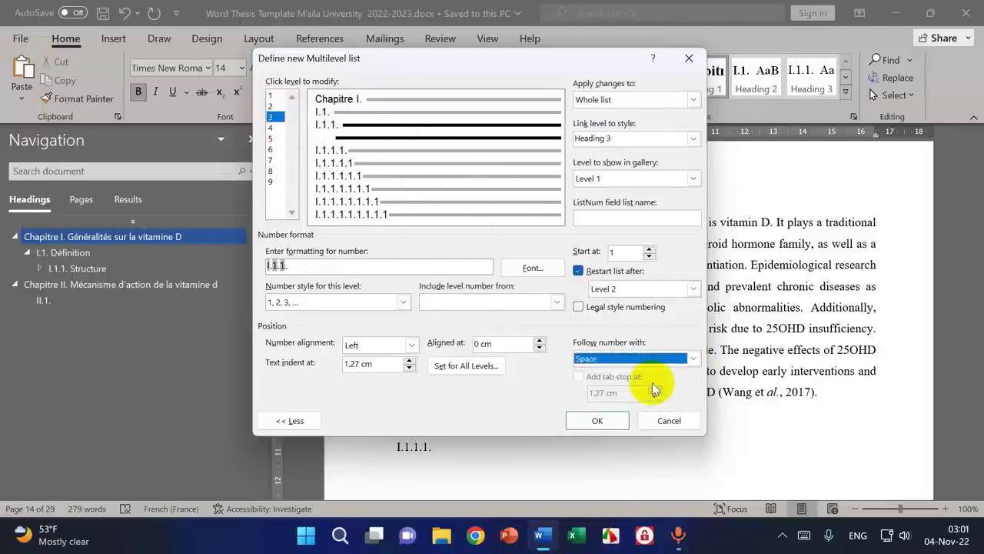
left_click(271, 127)
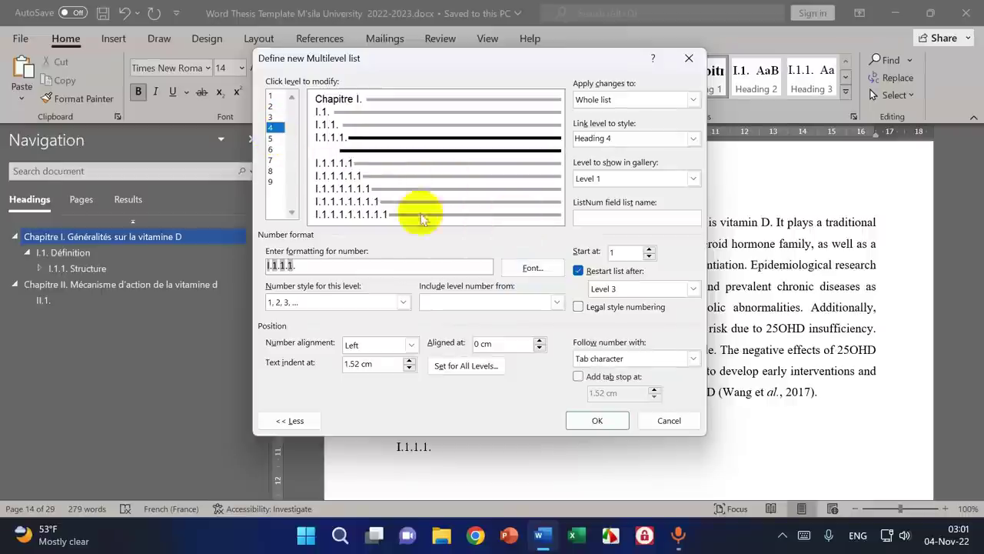
left_click(688, 359)
left_click(653, 381)
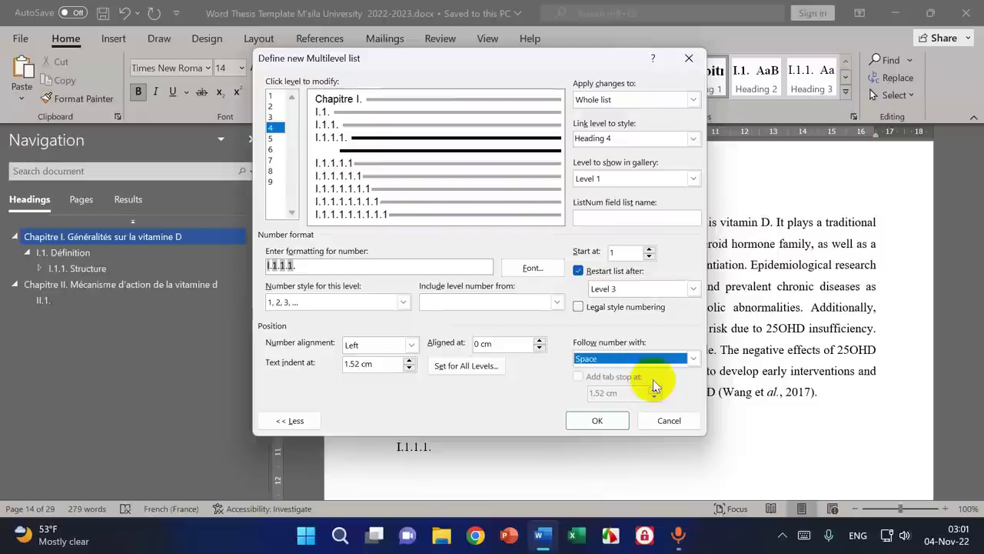
key("alt+Down")
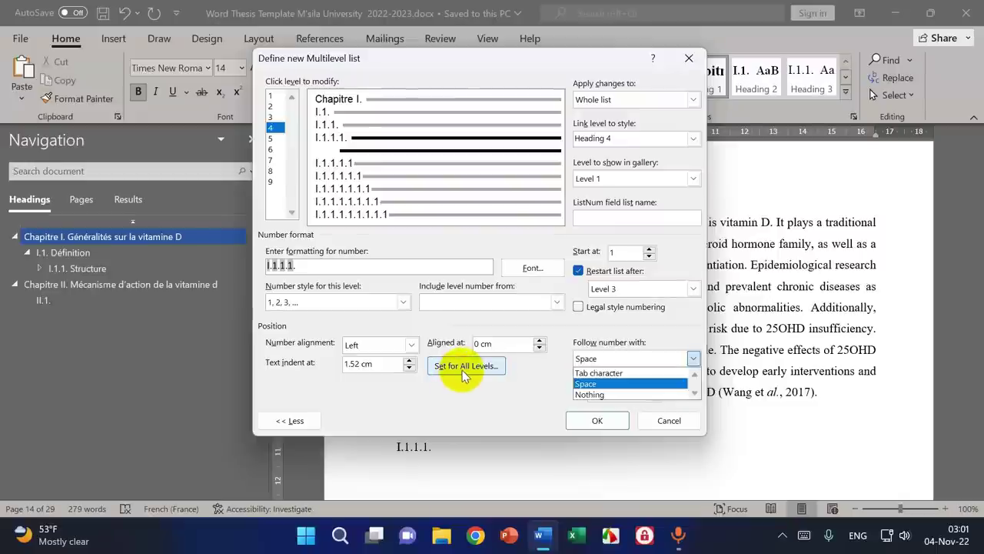
key("Return")
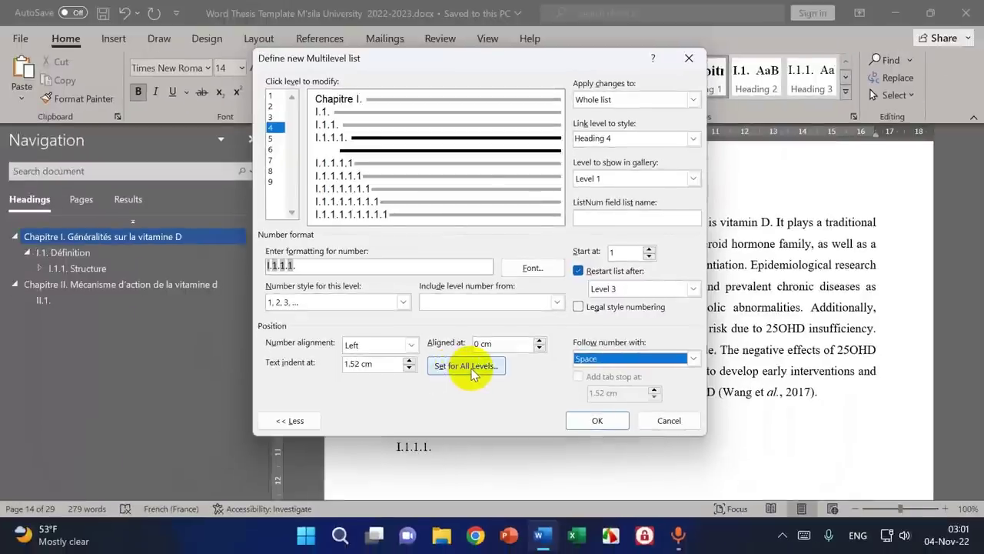
- Set an additional indent of 0.5 cm for each level of the multilevel list and apply the list definition
left_click(468, 366)
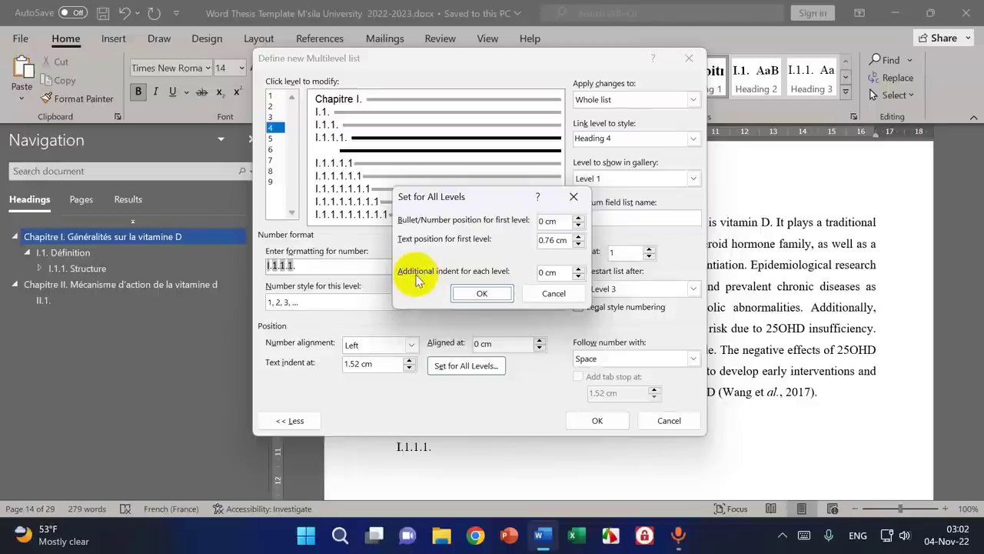
left_click(578, 267)
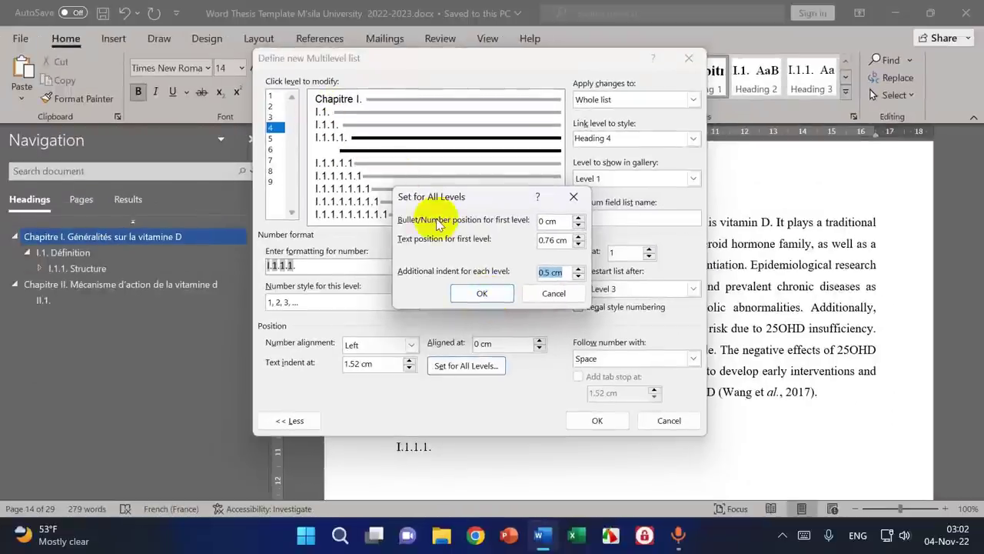
left_click(480, 294)
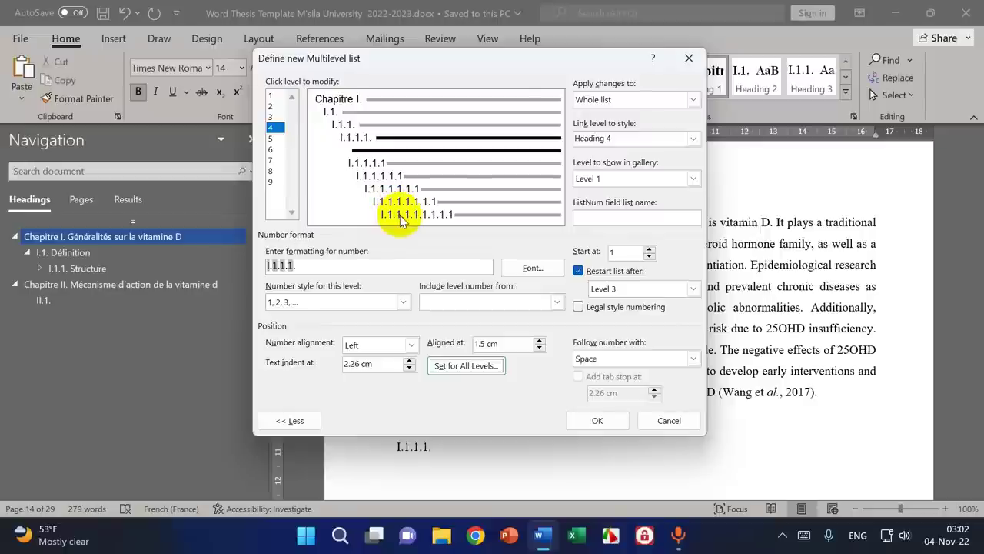
left_click(596, 423)
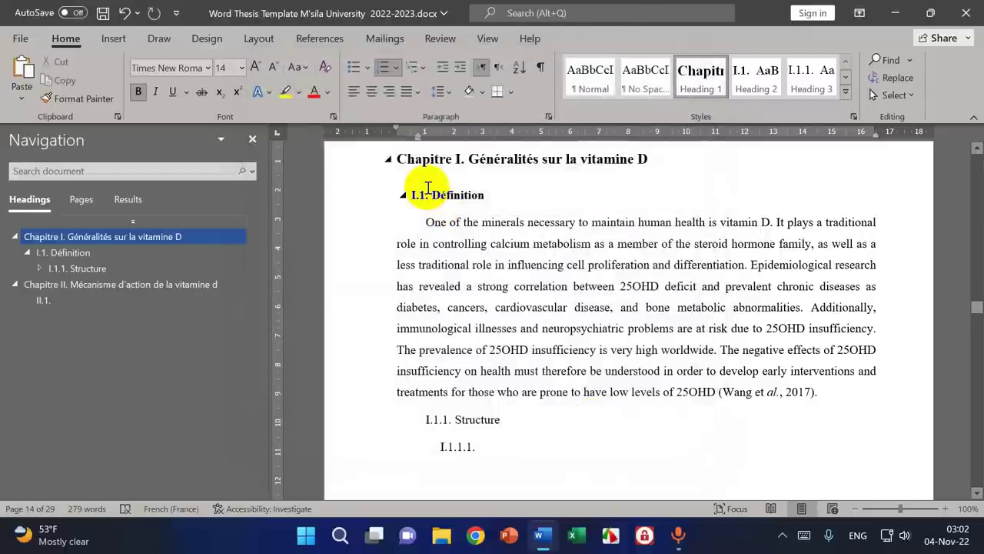
- Check the number spacing and indentation of each heading level in Chapitre I and Chapitre II
left_click(435, 159)
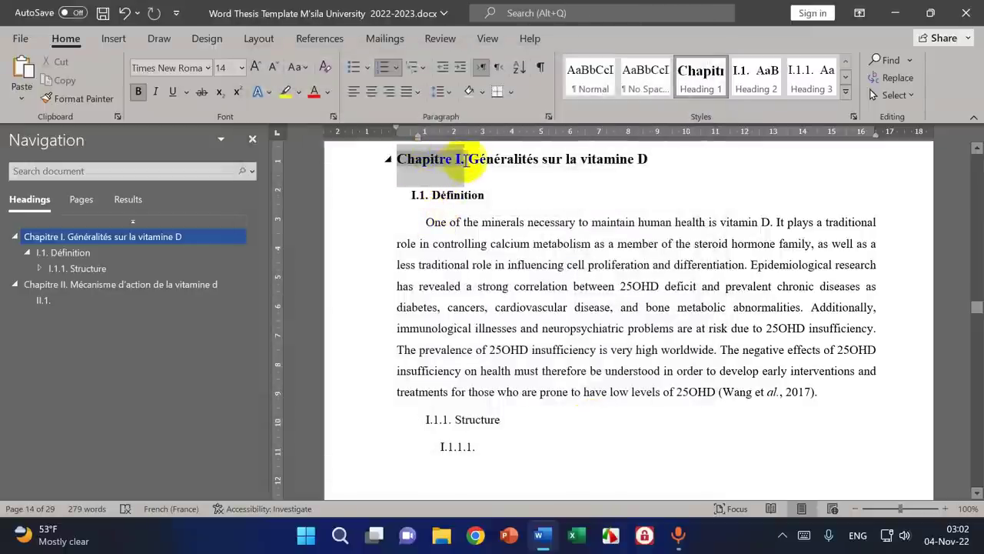
left_click(437, 196)
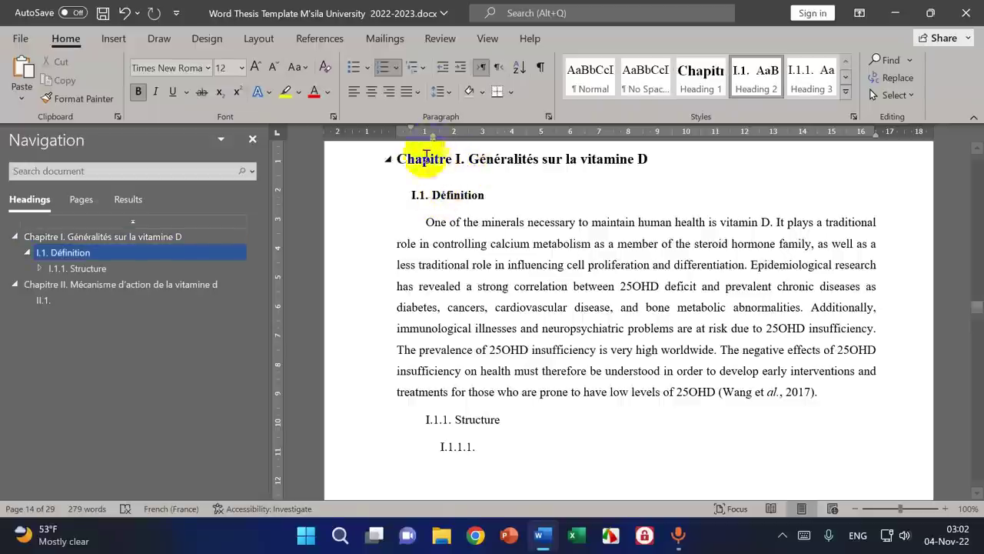
left_click(431, 420)
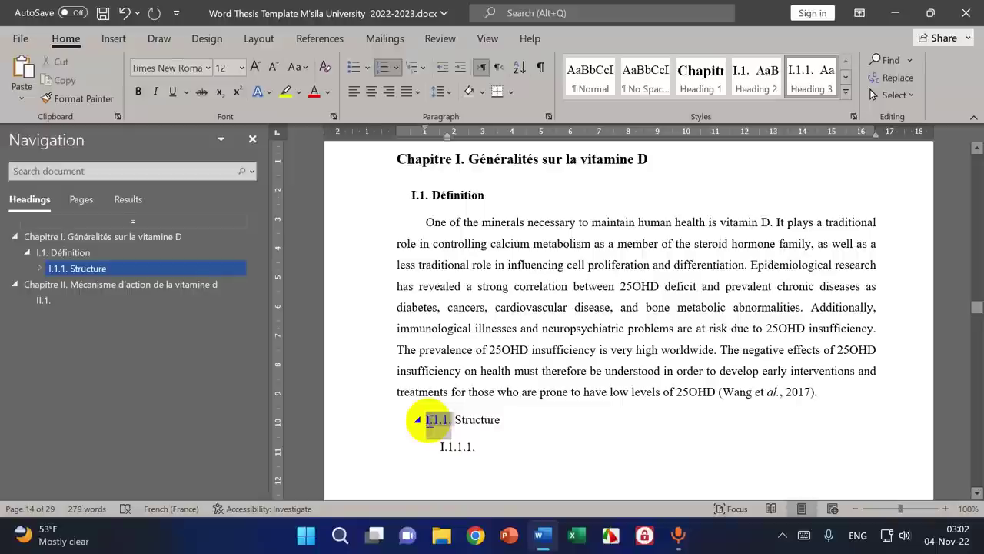
left_click(450, 446)
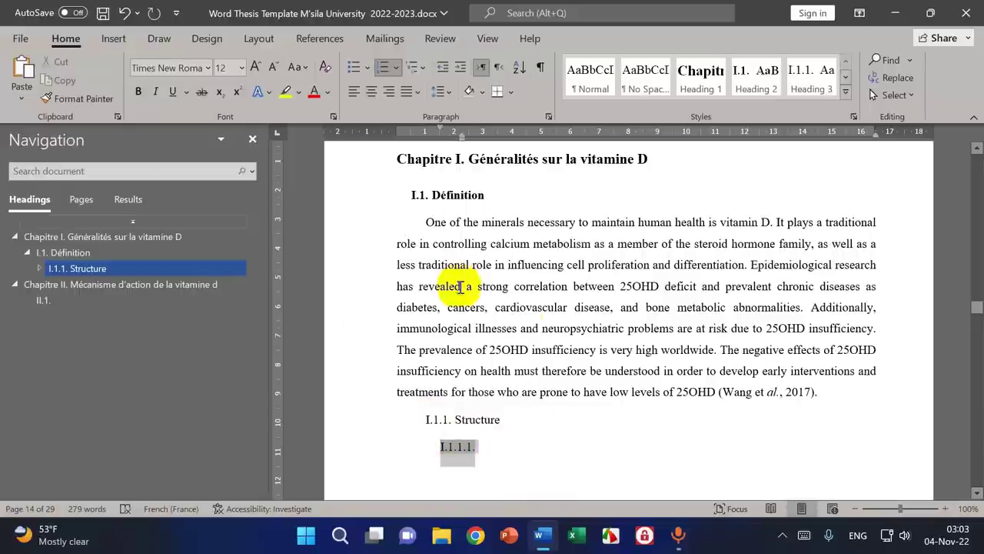
left_click(488, 446)
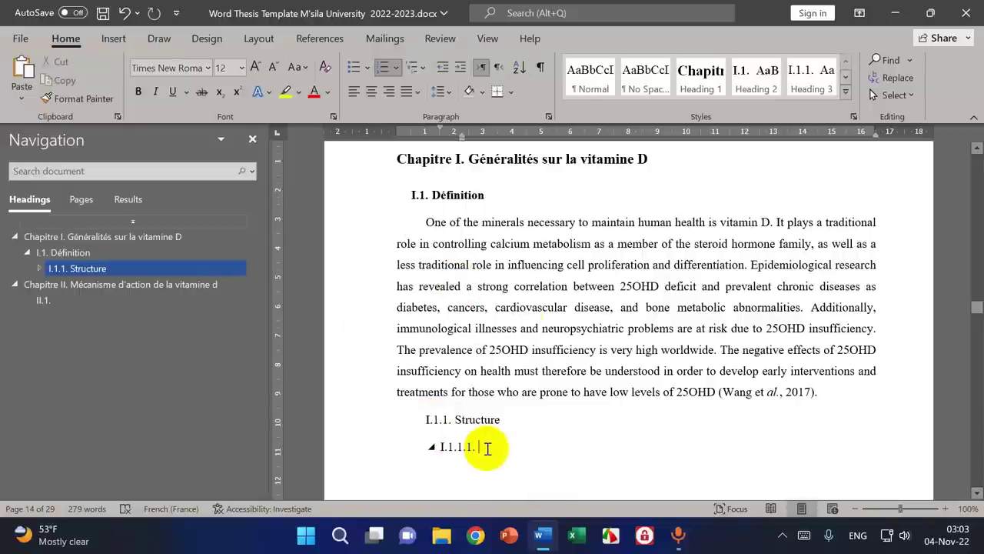
left_click(458, 418)
left_click(479, 448)
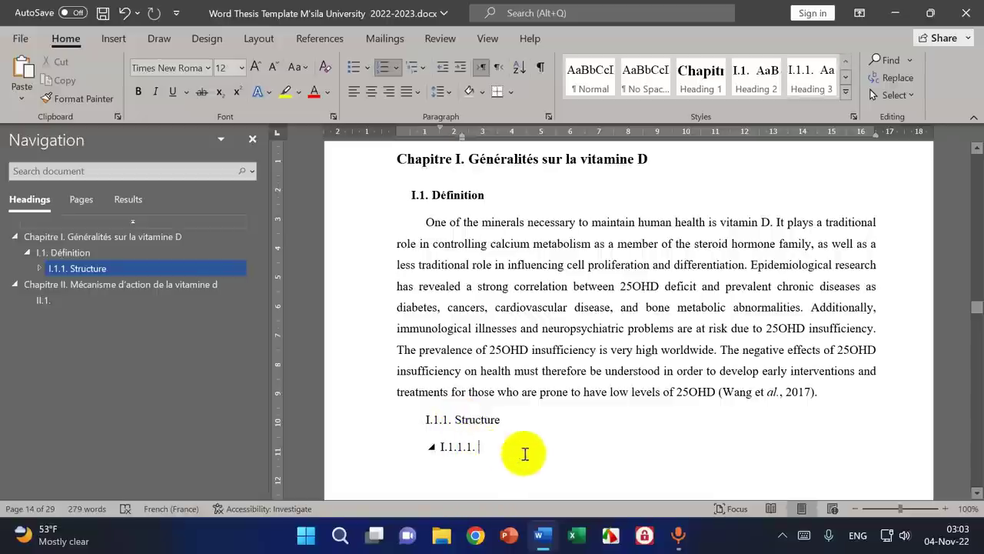
left_click(434, 160)
left_click(429, 196)
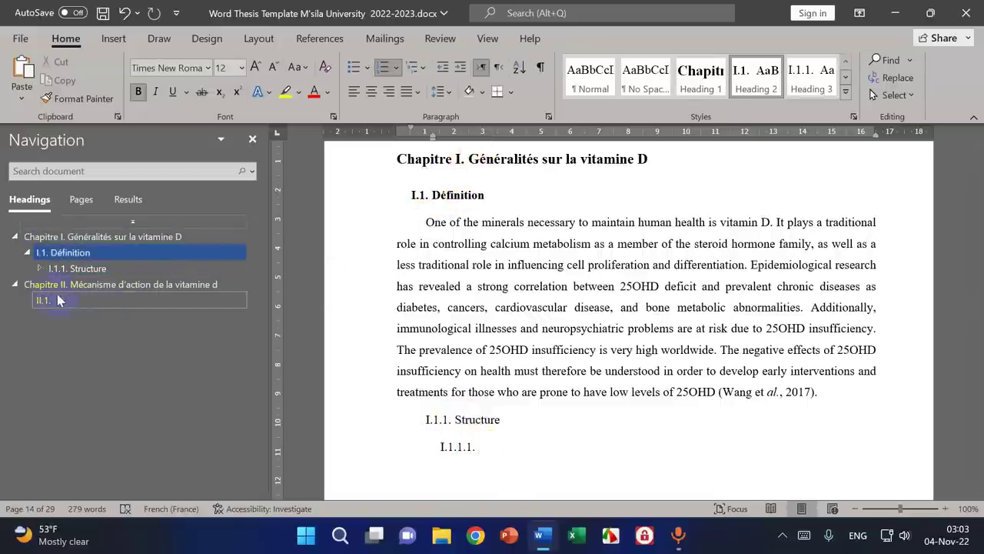
left_click(82, 284)
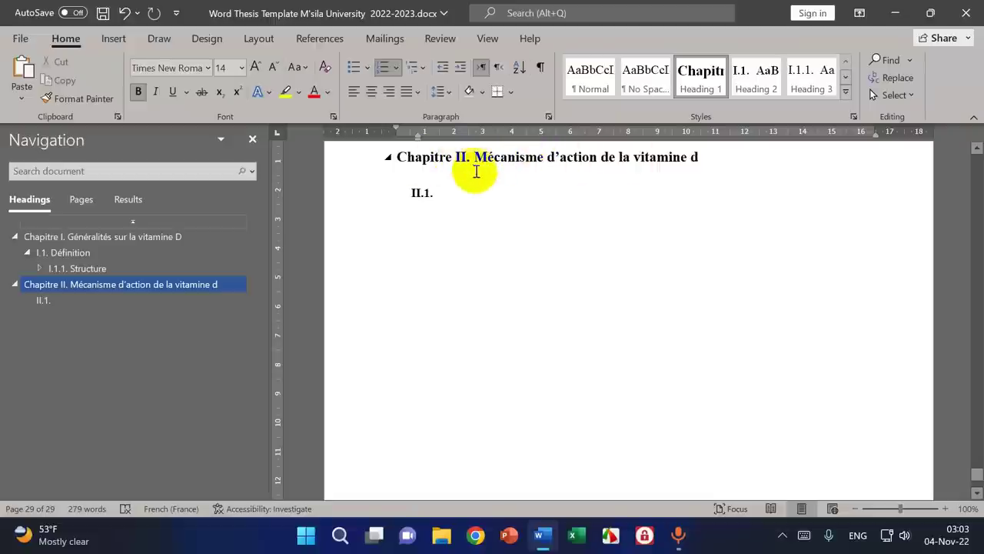
left_click(435, 193)
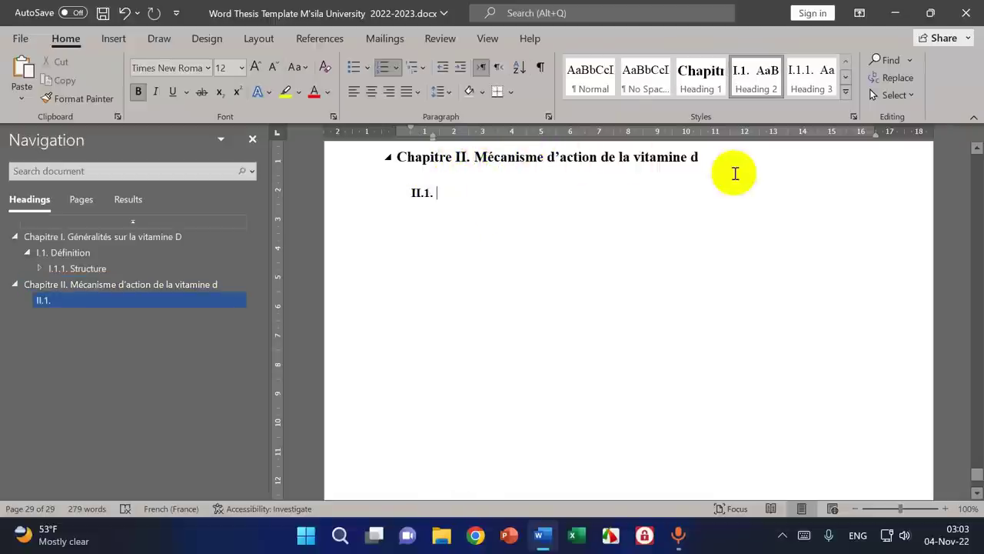
left_click(708, 157)
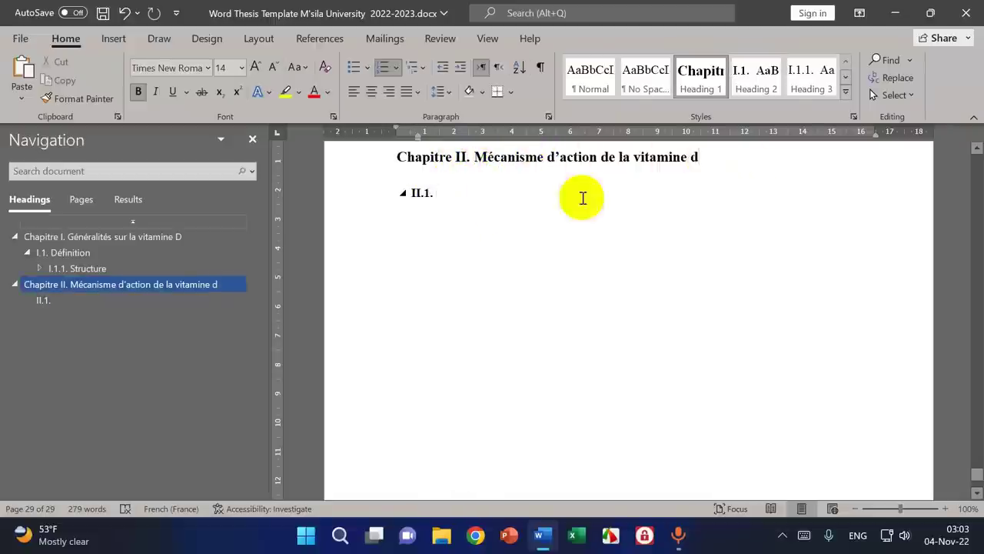
- Try out an empty Heading 3 line and an empty Heading 4 line below the II.1 heading
left_click(549, 199)
key("Return")
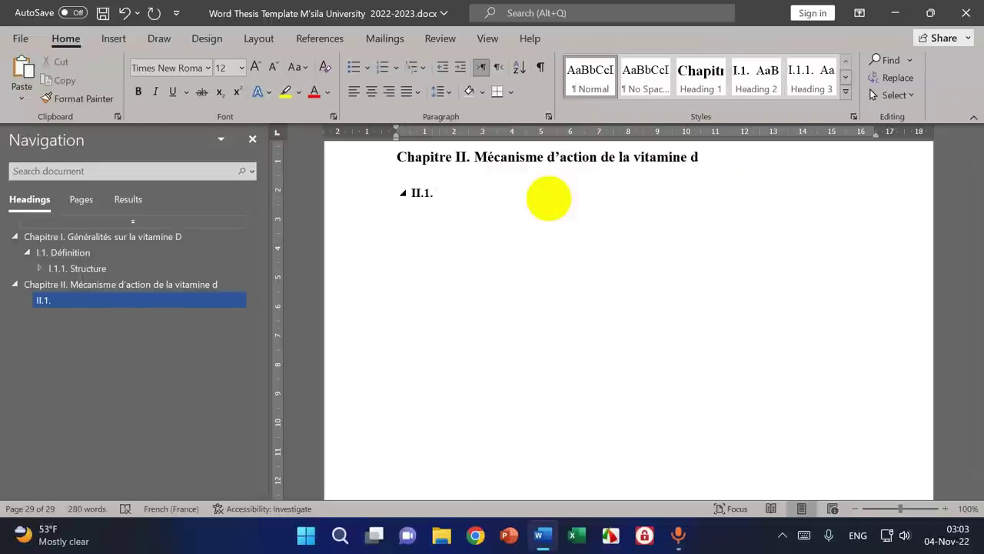
left_click(757, 85)
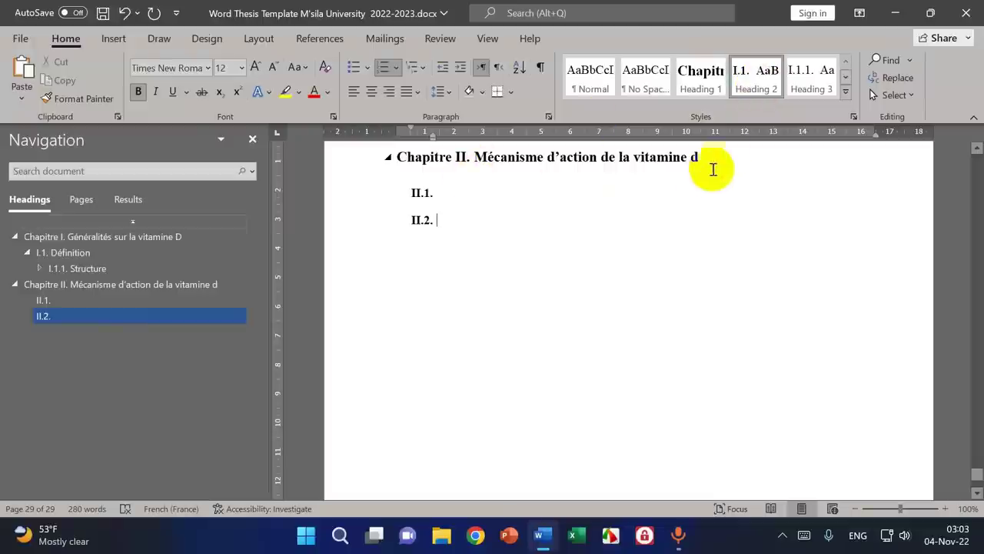
left_click(808, 90)
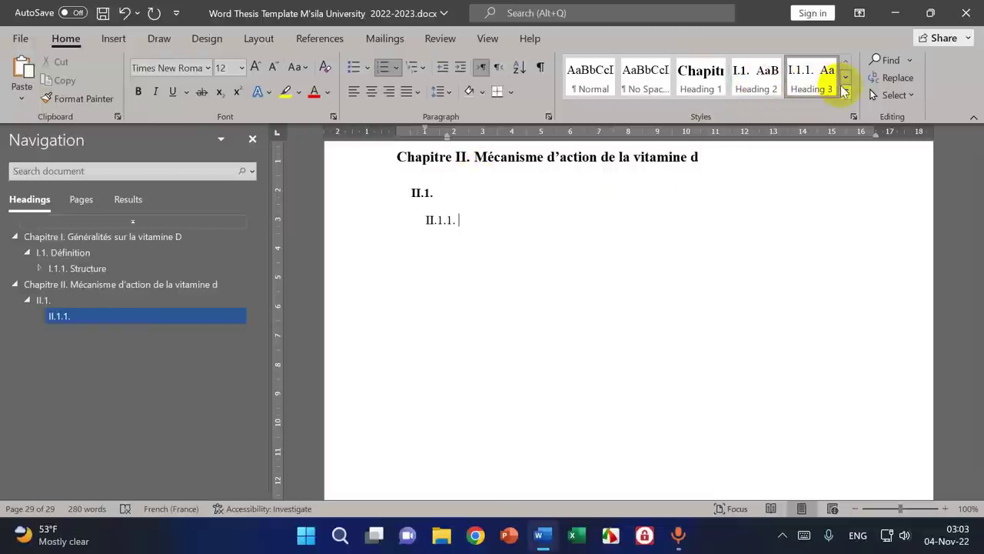
key("Return")
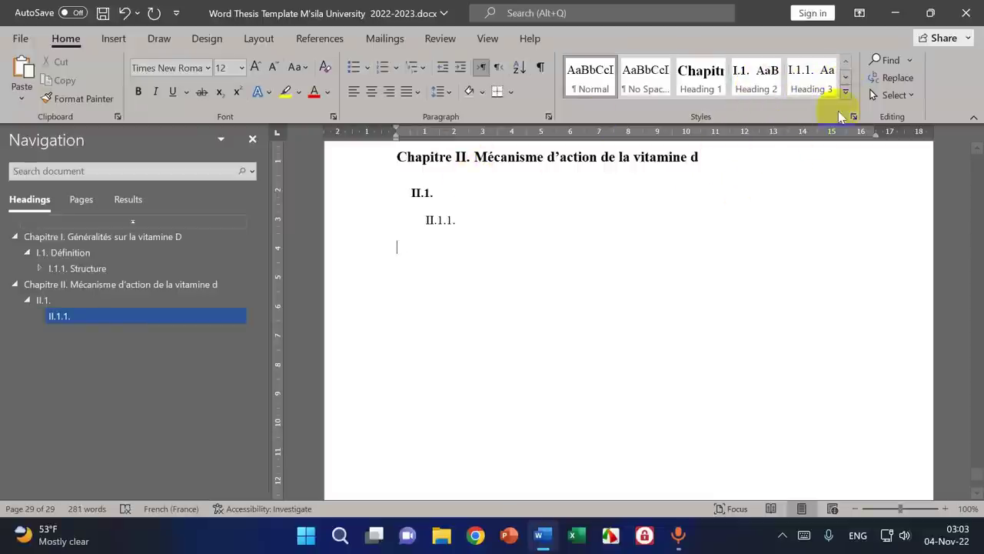
left_click(845, 77)
left_click(604, 76)
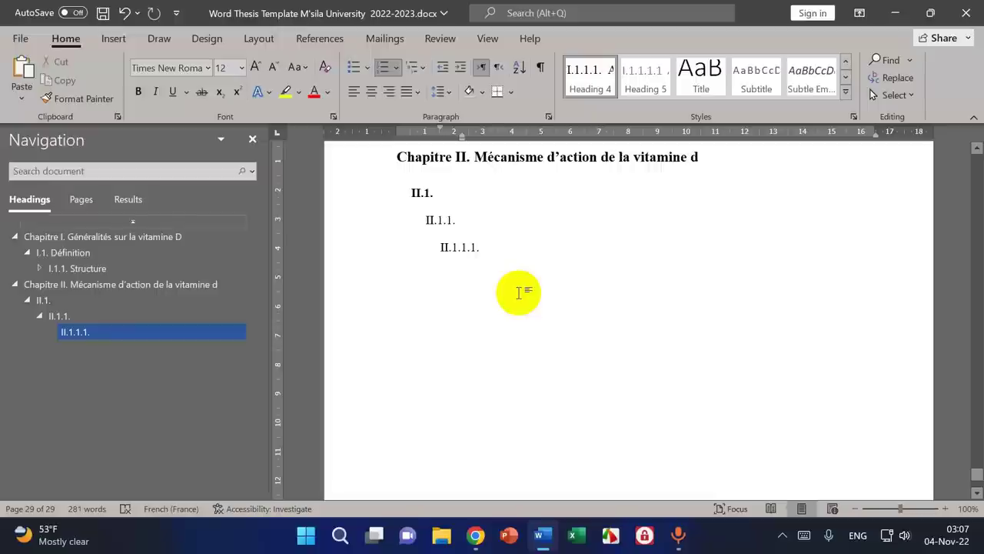
- Remove the numbering of the empty Heading 3 and Heading 4 lines below II.1
key("BackSpace")
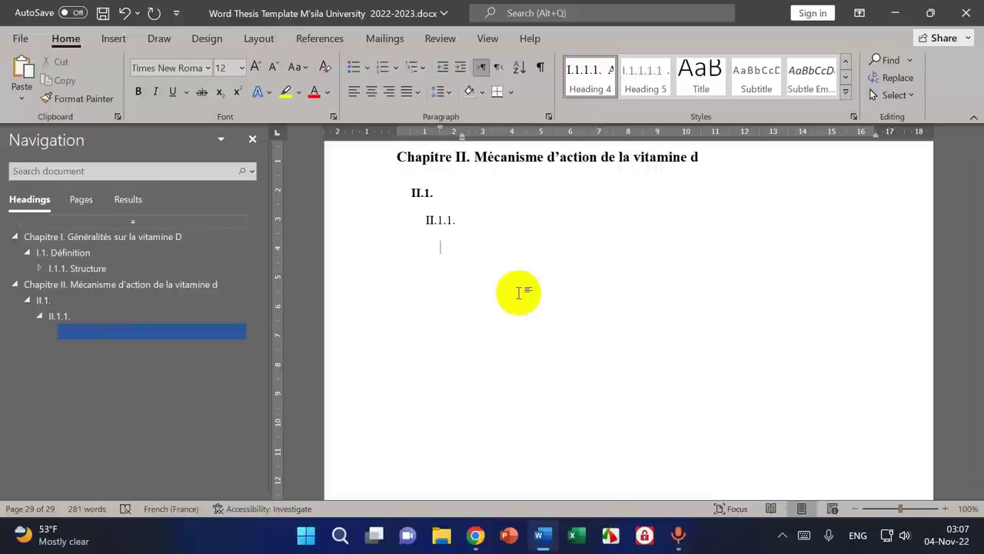
key("BackSpace")
key("BackSpace")
key("BackSpace")
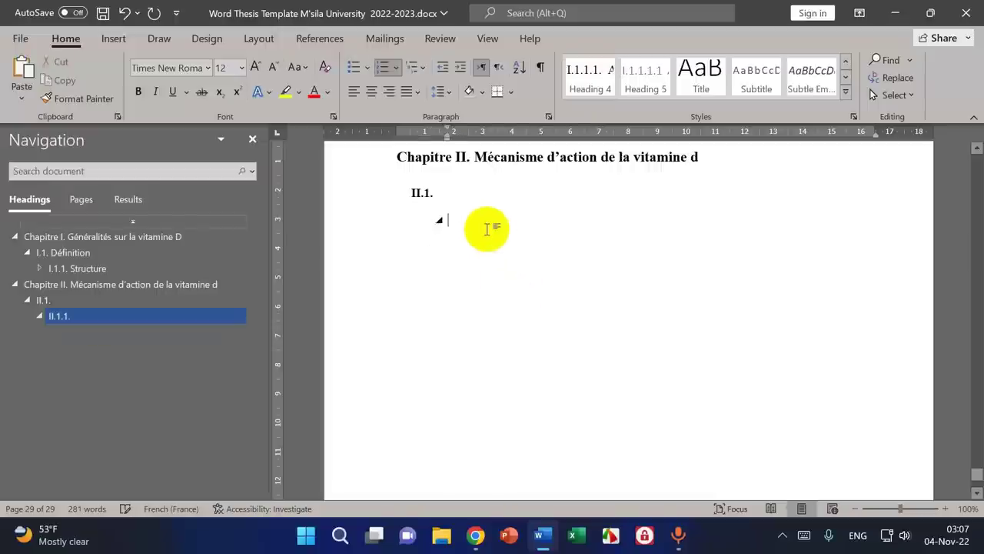
- Enter "VDR" as the text of the II.1 heading in Chapitre II
left_click(456, 193)
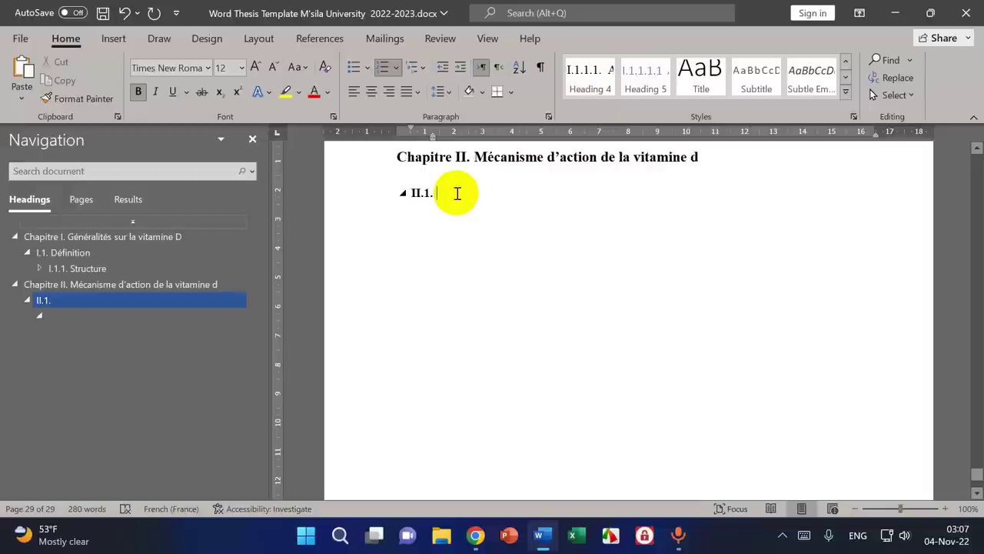
type("VDR")
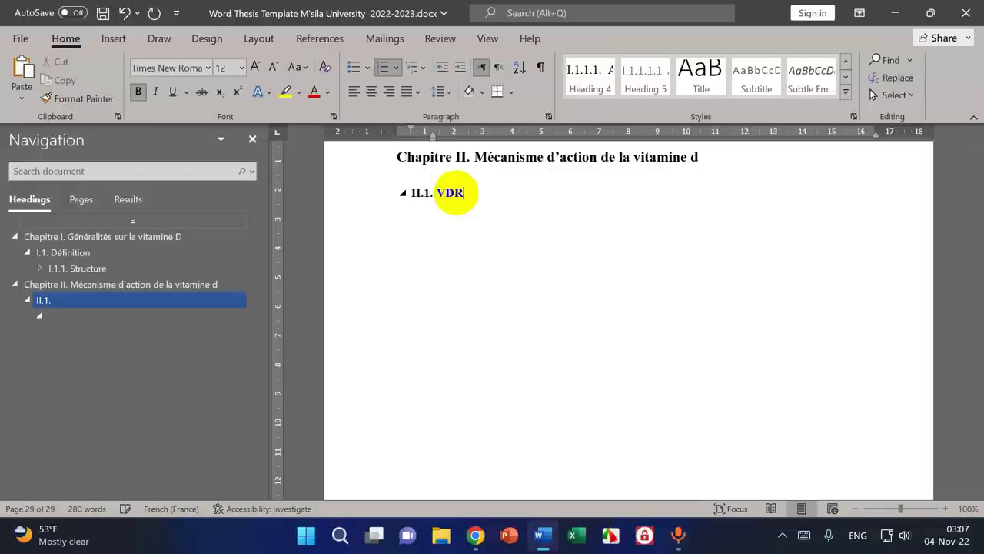
double_click(454, 193)
left_click(590, 289)
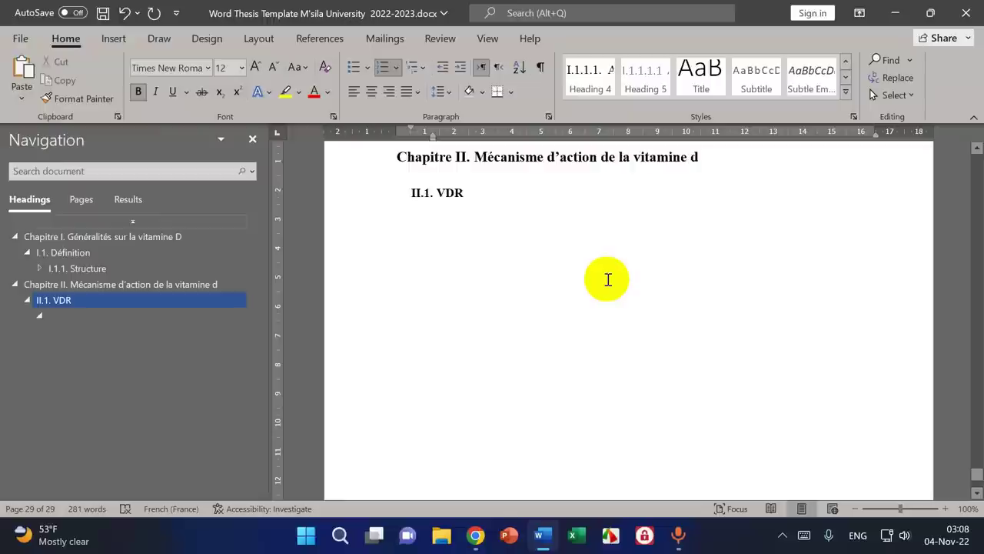
key("BackSpace")
key("BackSpace")
key("BackSpace")
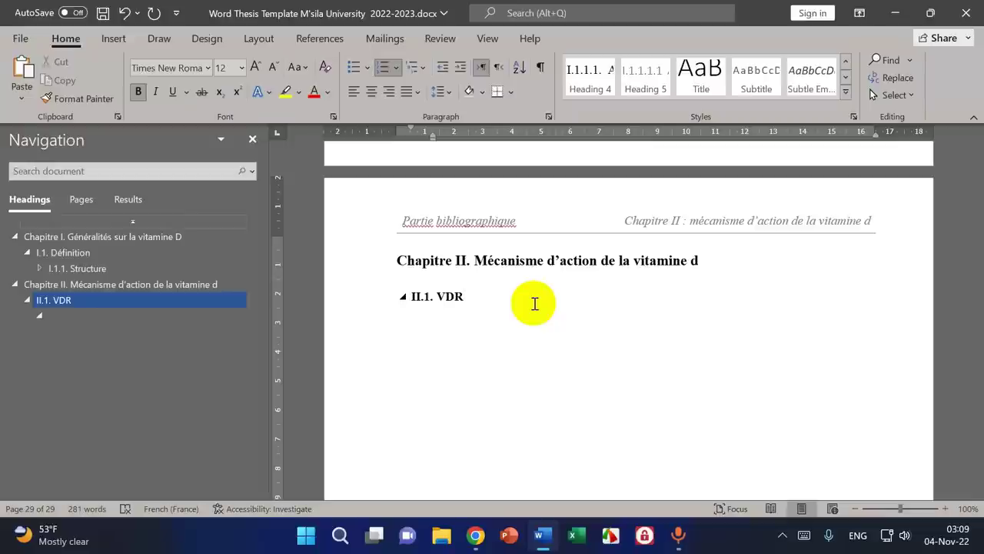
scroll(534, 303, "up", 20)
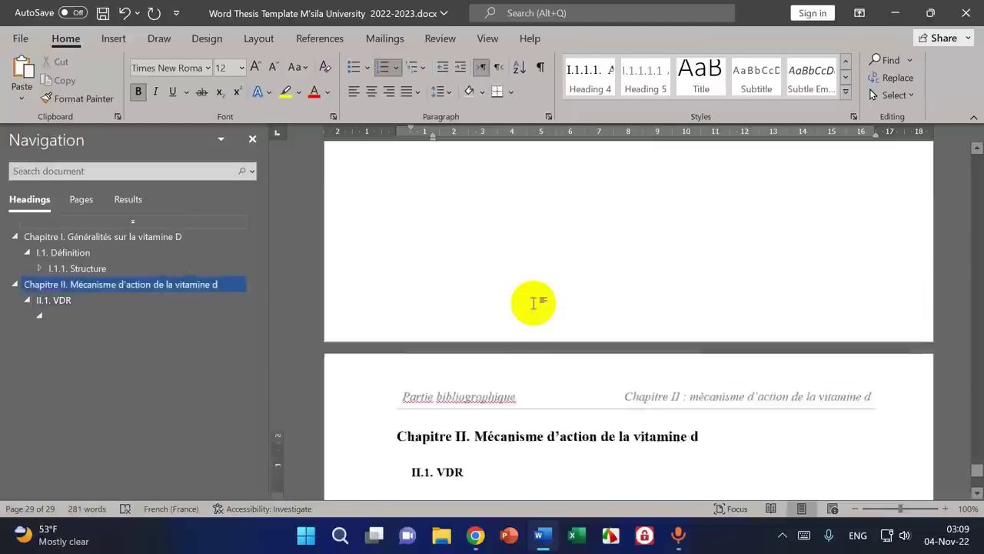
scroll(808, 361, "down", 15)
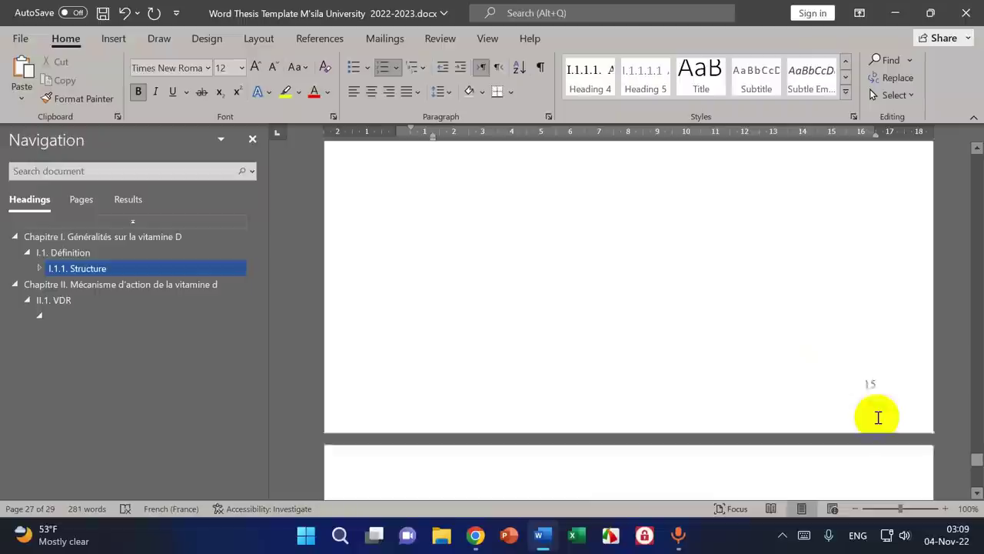
scroll(776, 372, "down", 1)
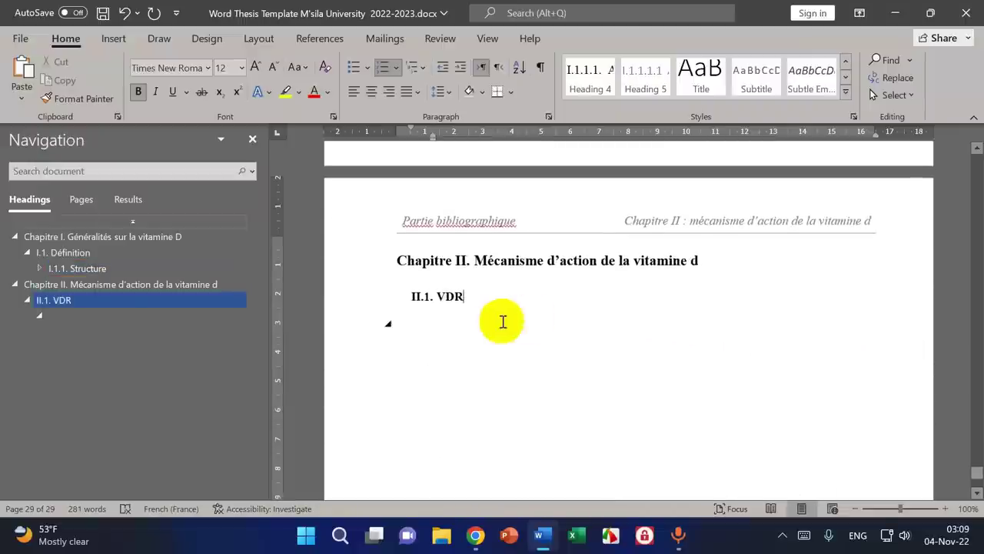
key("ctrl+Return")
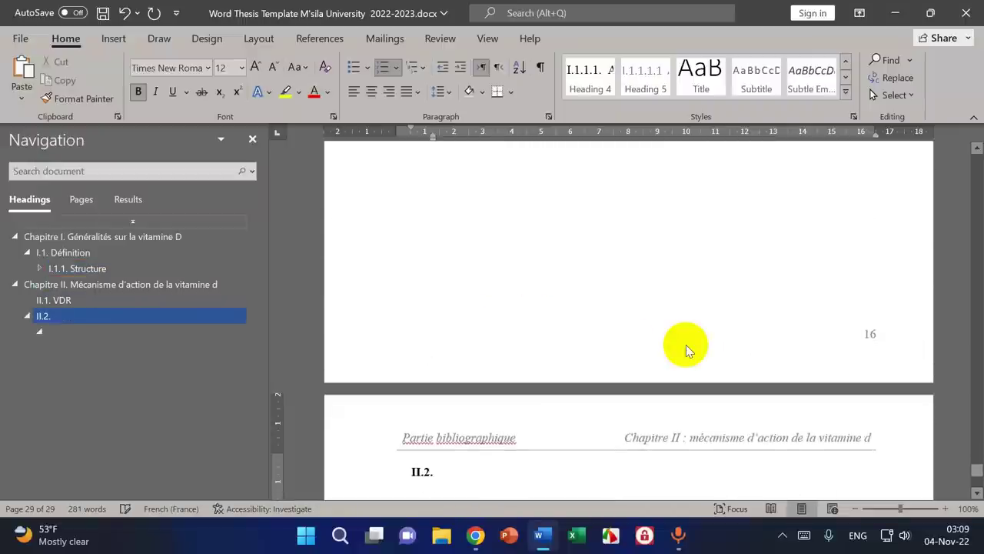
key("ctrl+Return")
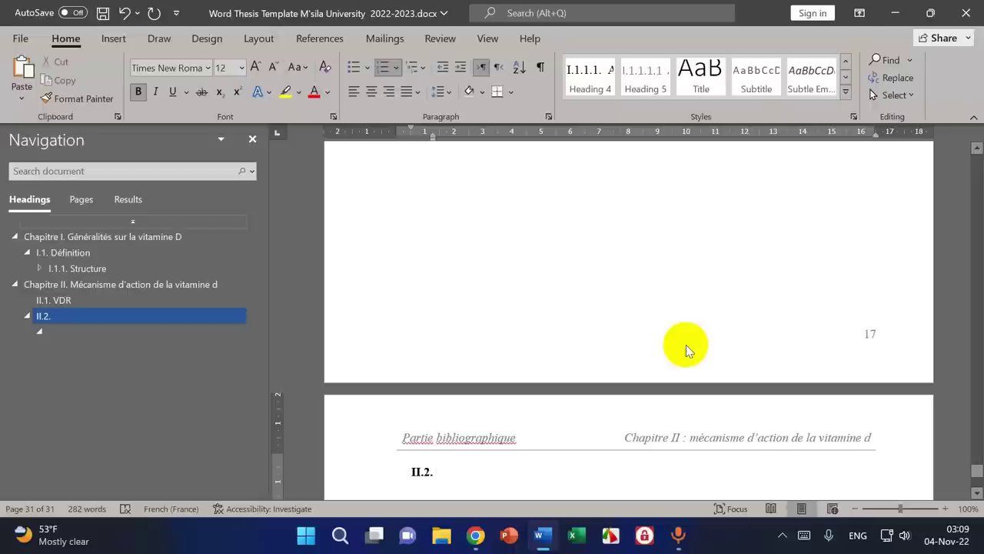
key("BackSpace")
key("BackSpace")
key("BackSpace")
key("BackSpace")
key("BackSpace")
key("BackSpace")
key("BackSpace")
key("BackSpace")
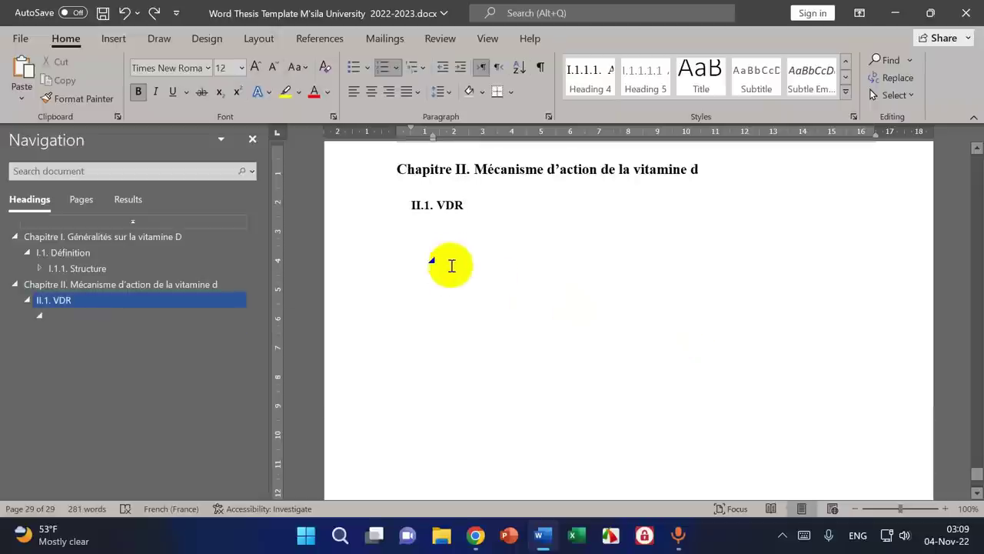
- Add a body line below the II.1 VDR heading and insert 14 page breaks from it, extending the document to 43 pages
left_click(424, 207)
left_click(478, 209)
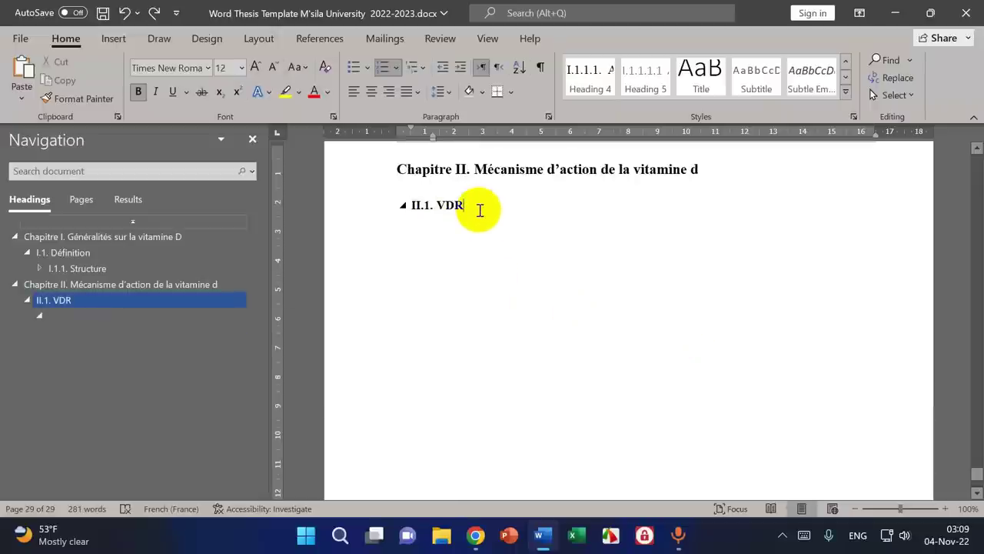
key("Return")
key("ctrl+Return")
key("ctrl+Return")
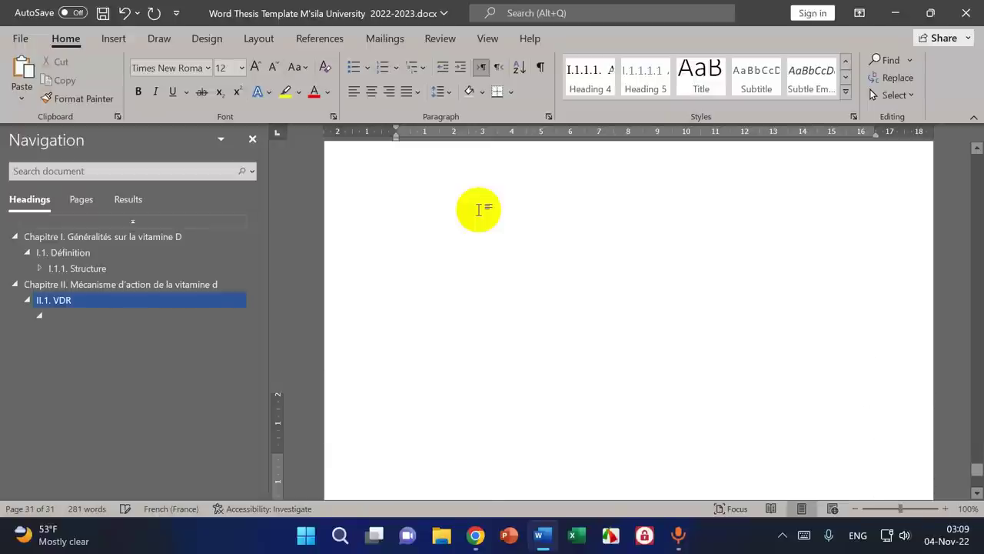
key("ctrl+Return")
key("ctrl+Return")
key("ctrl+Return")
key("ctrl+Return")
key("ctrl+Return")
key("ctrl+Return")
key("ctrl+Return")
key("ctrl+Return")
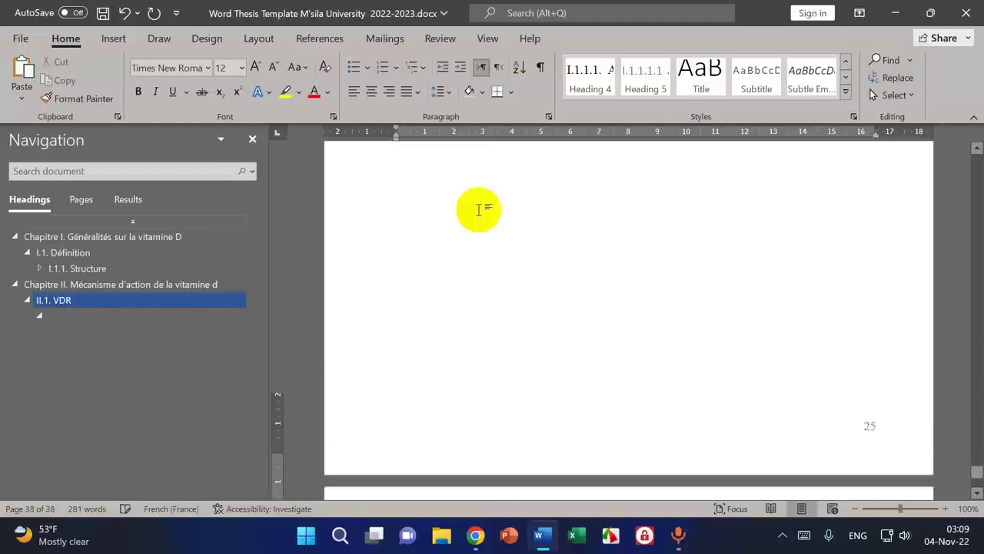
key("ctrl+Return")
key("ctrl+Return")
key("ctrl+Return")
key("ctrl+Return")
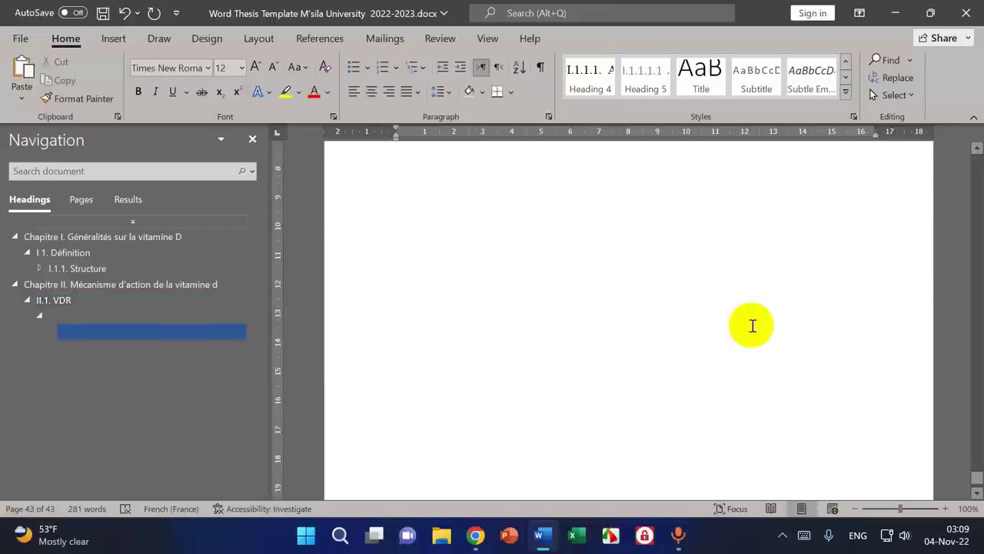
- Apply the Normal style to the stray empty heading paragraphs below II.1. VDR on page 30
scroll(751, 325, "up", 3)
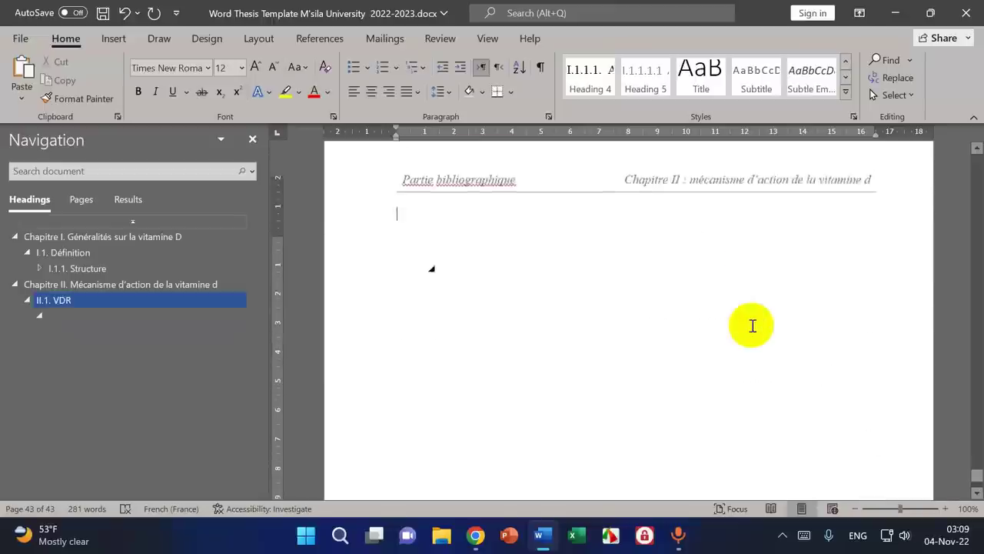
left_click(445, 304)
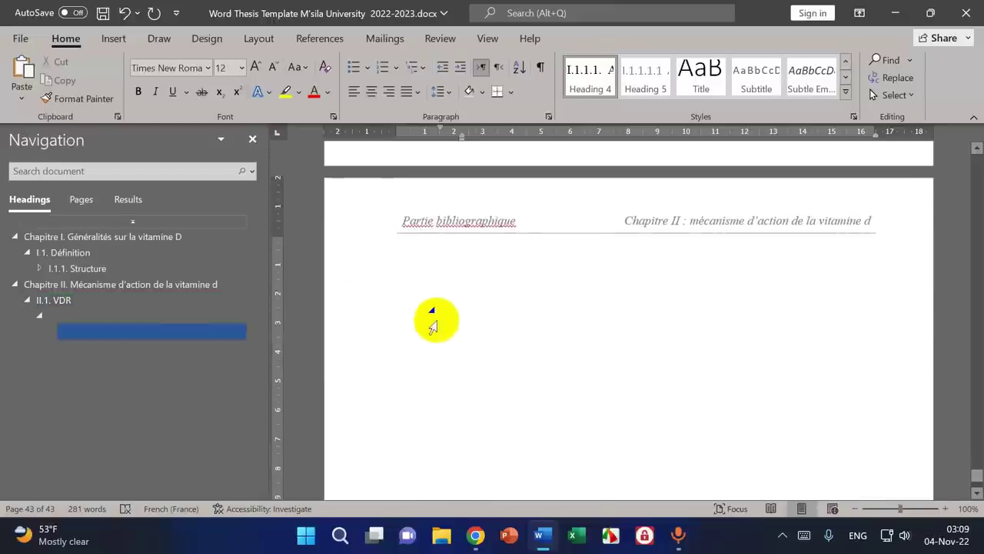
left_click(599, 90)
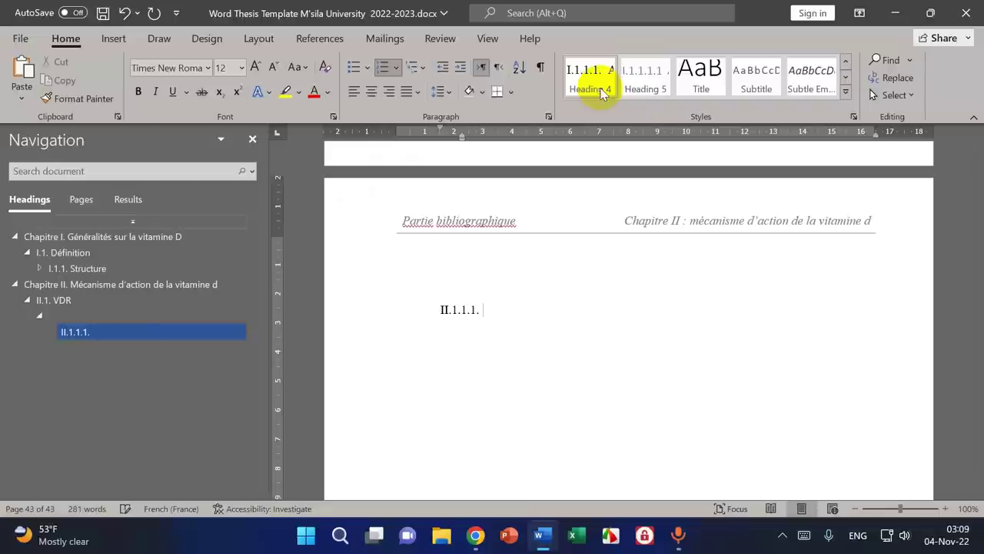
left_click(125, 13)
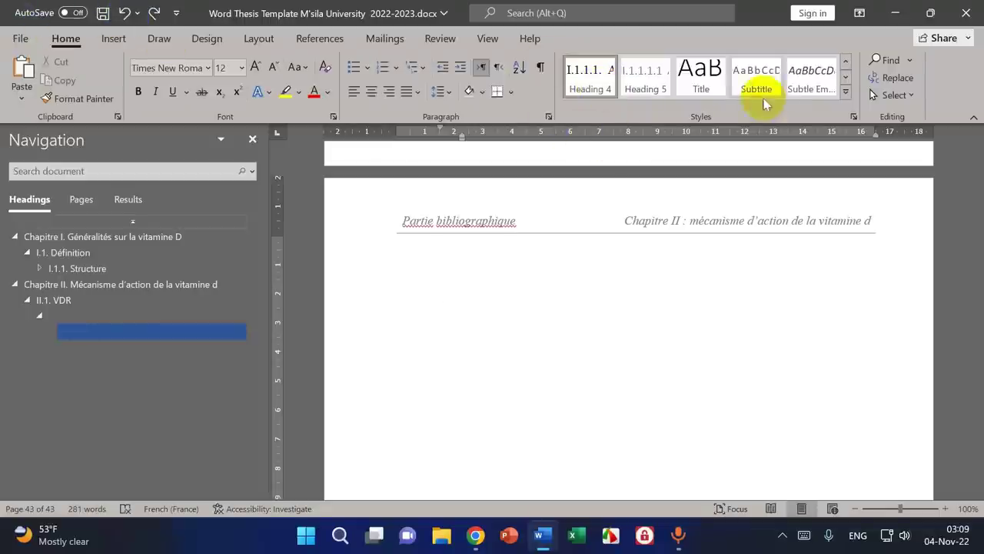
left_click(845, 61)
left_click(601, 90)
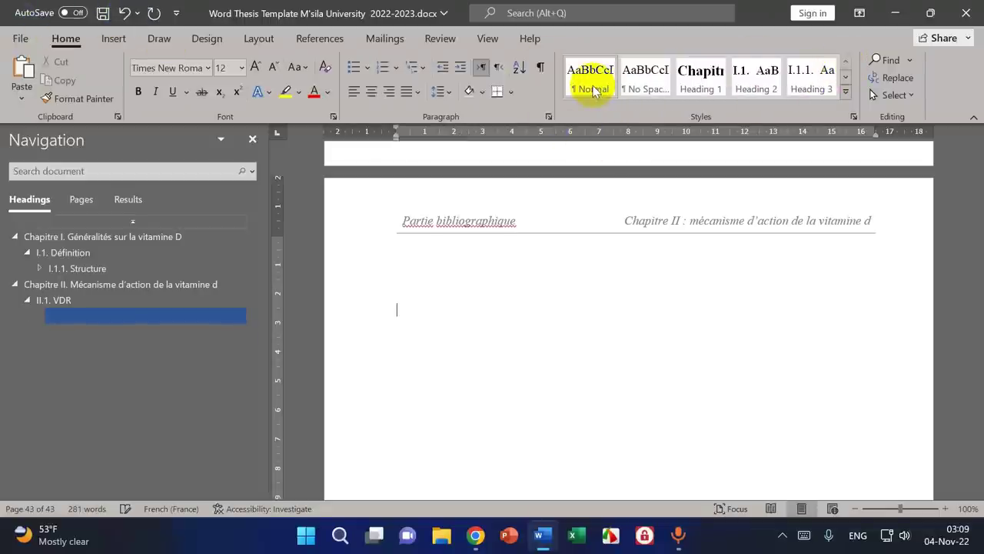
left_click(216, 317)
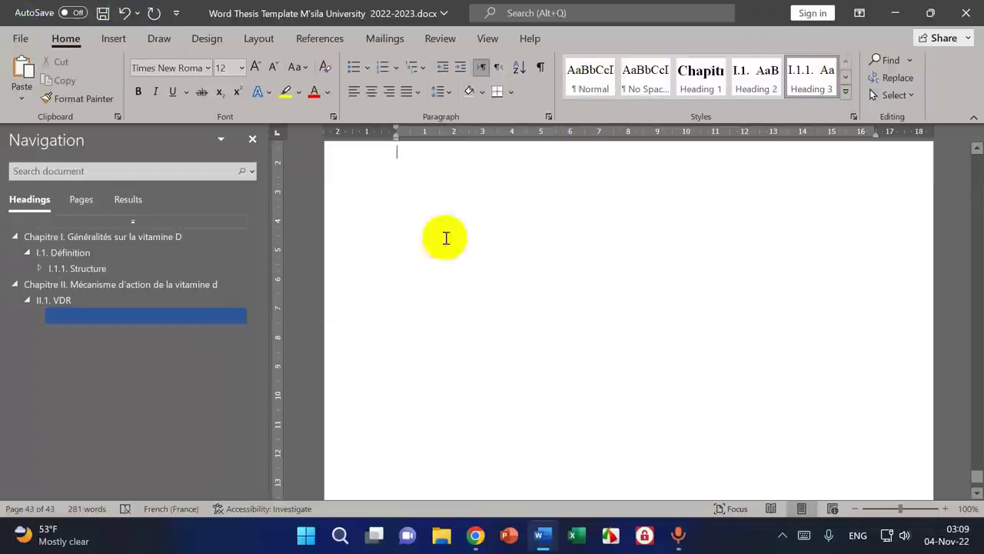
left_click(584, 86)
- Add blank paragraphs from the upper part of page 30 down to about mid-page, removing the surplus ones
scroll(573, 348, "up", 3)
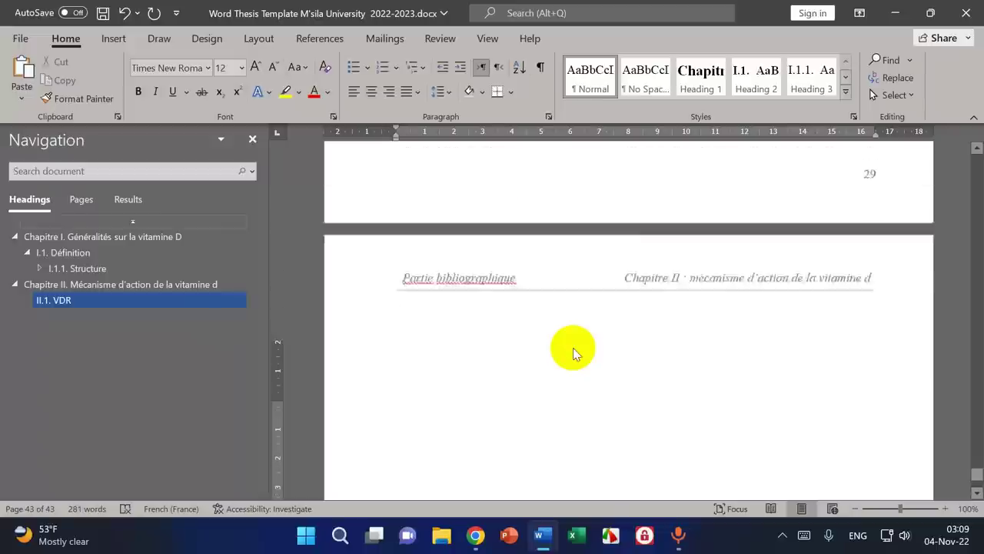
scroll(573, 347, "down", 6)
scroll(573, 348, "down", 4)
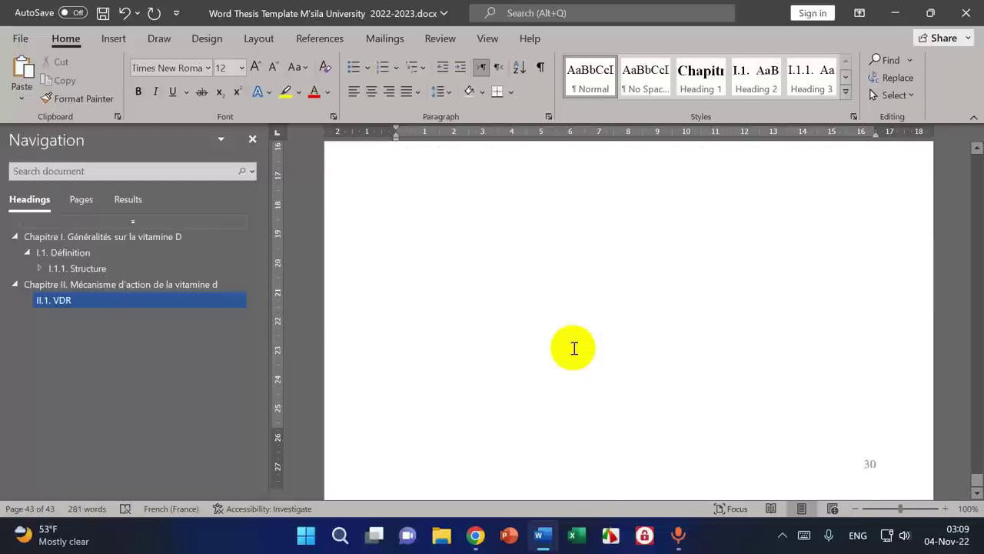
scroll(573, 347, "up", 7)
scroll(574, 348, "up", 5)
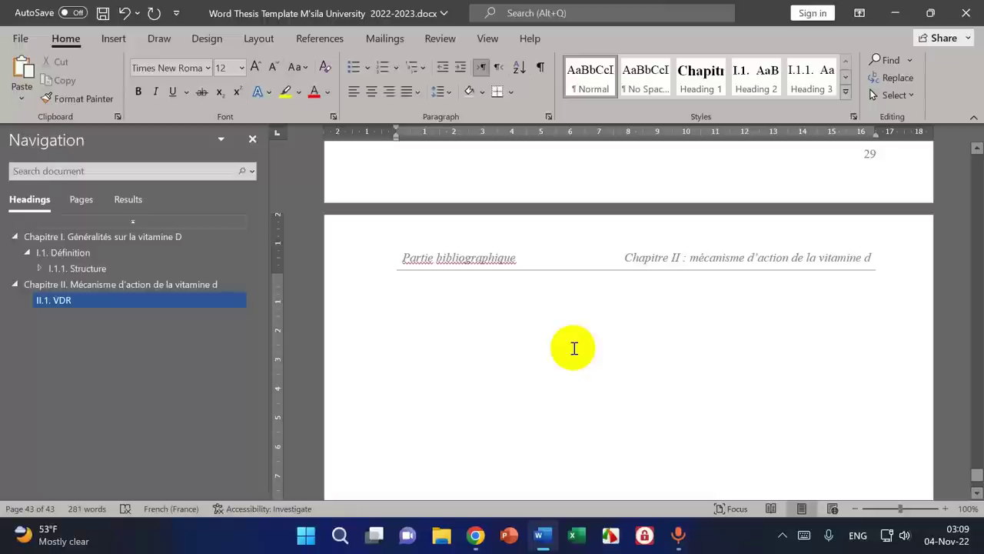
left_click(574, 348)
key("Return")
key("Return")
key("Return")
key("Return")
key("Return")
key("Return")
key("Return")
key("Return")
key("Return")
key("Return")
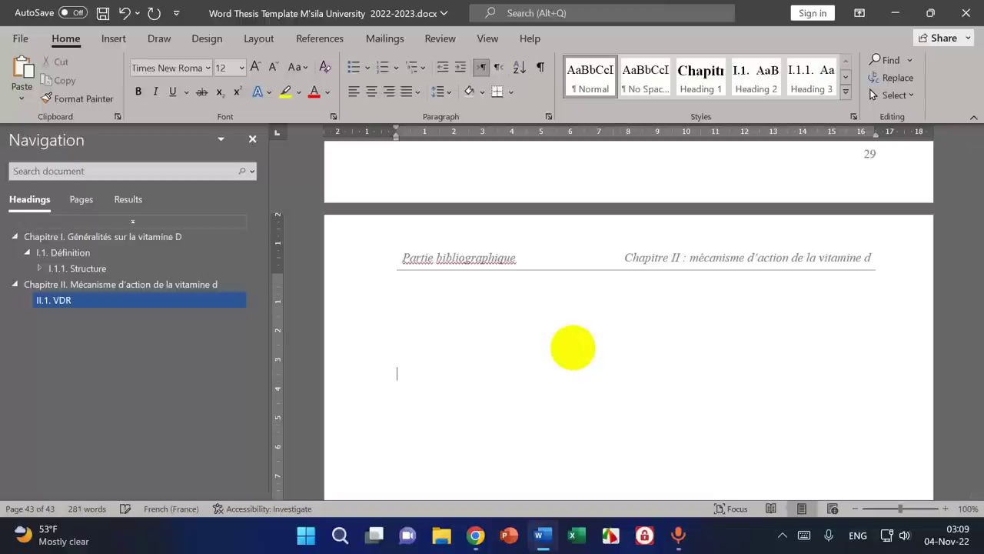
key("Return")
key("Return")
key("Return")
key("Return")
key("Return")
key("Return")
key("Return")
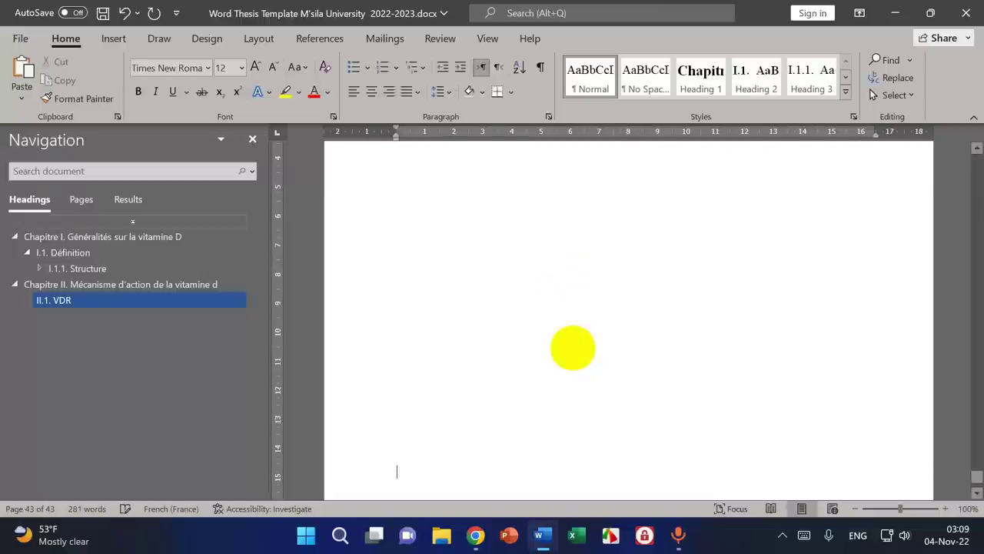
key("BackSpace")
key("BackSpace")
key("BackSpace")
key("BackSpace")
key("BackSpace")
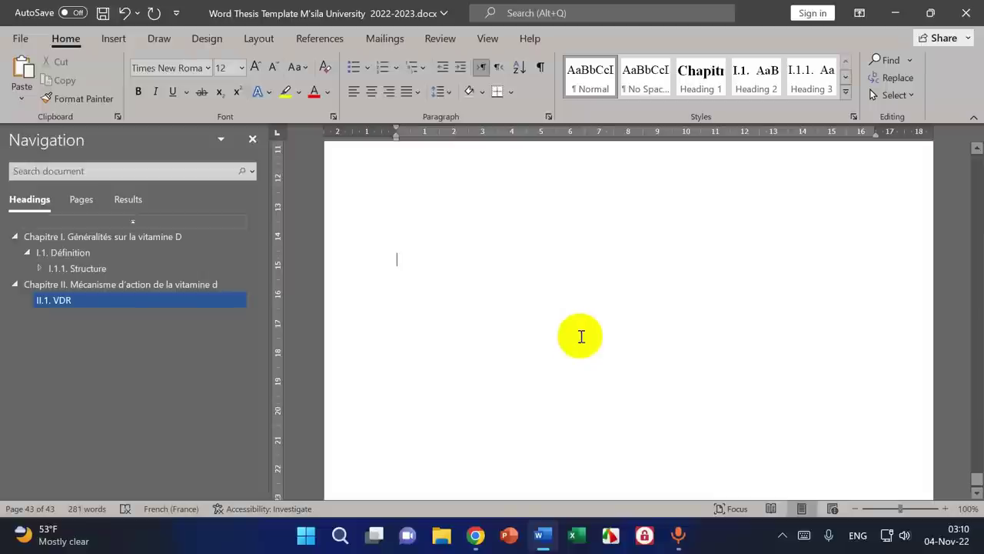
- Insert a Next Page section break after the blank paragraphs on page 30
left_click(258, 40)
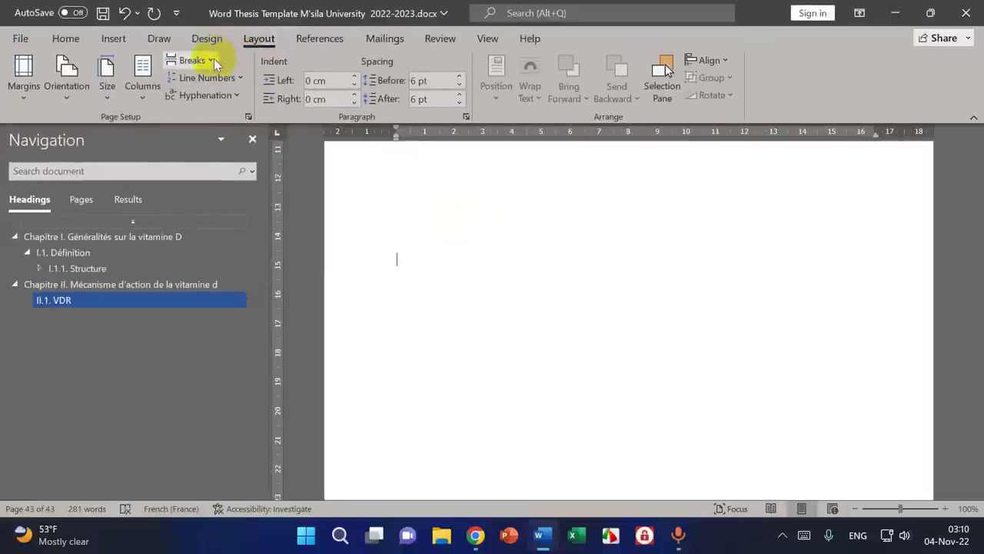
left_click(193, 60)
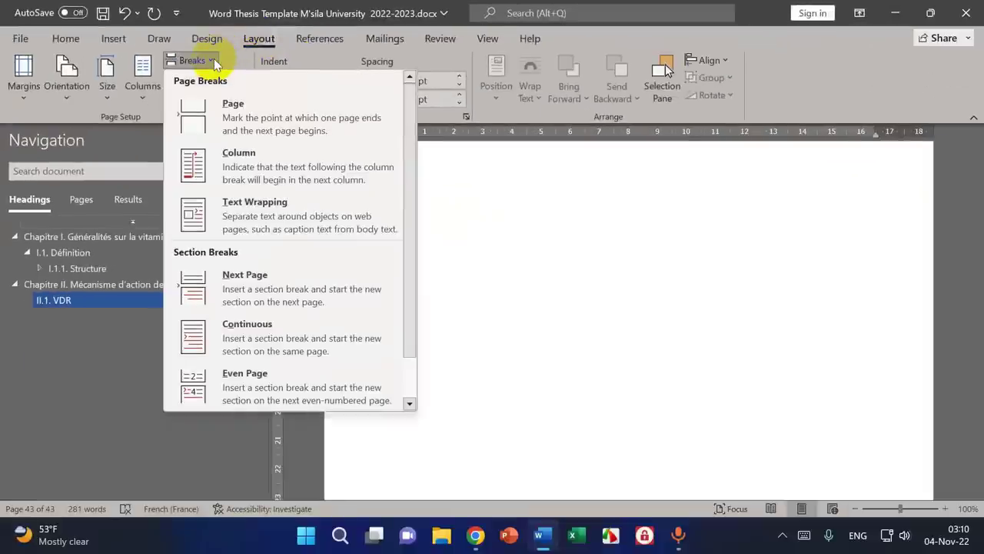
left_click(300, 290)
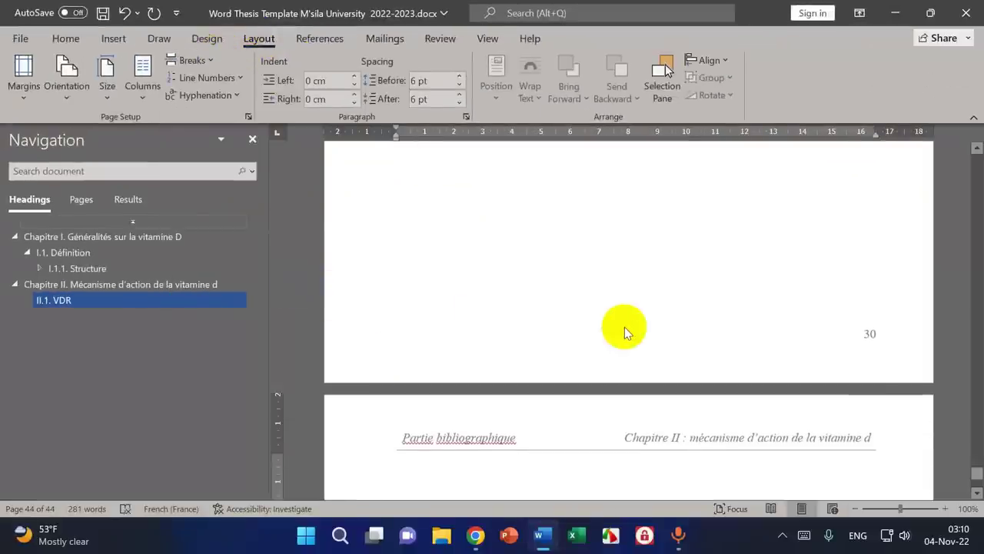
- Unlink the header and the footer of Section 10 from the previous section
double_click(454, 414)
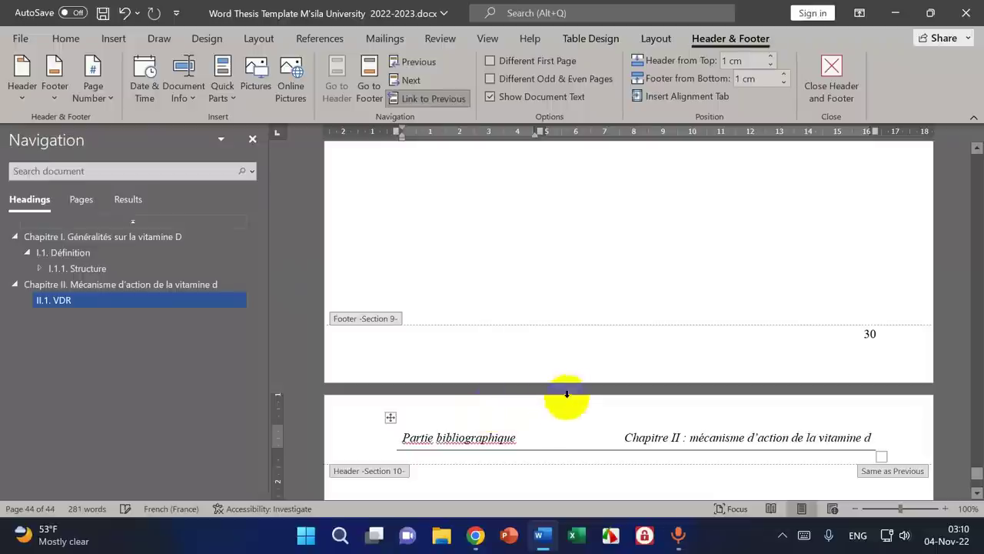
scroll(567, 399, "down", 3)
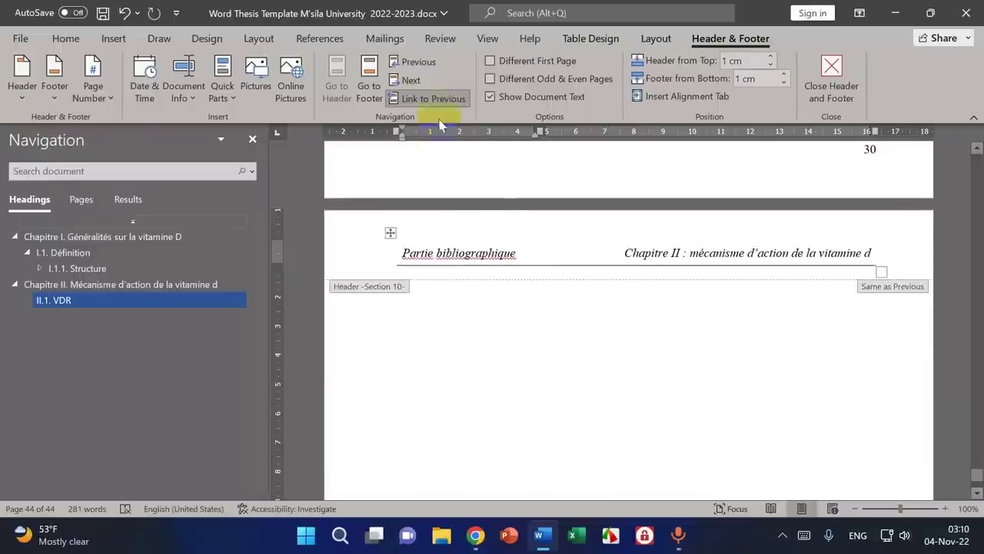
left_click(427, 98)
scroll(619, 244, "down", 10)
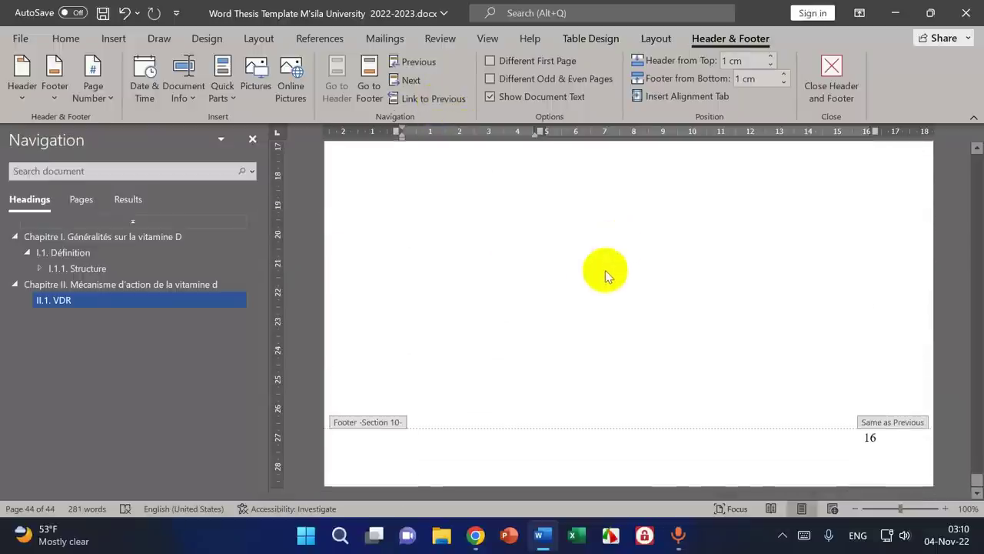
left_click(405, 451)
left_click(425, 99)
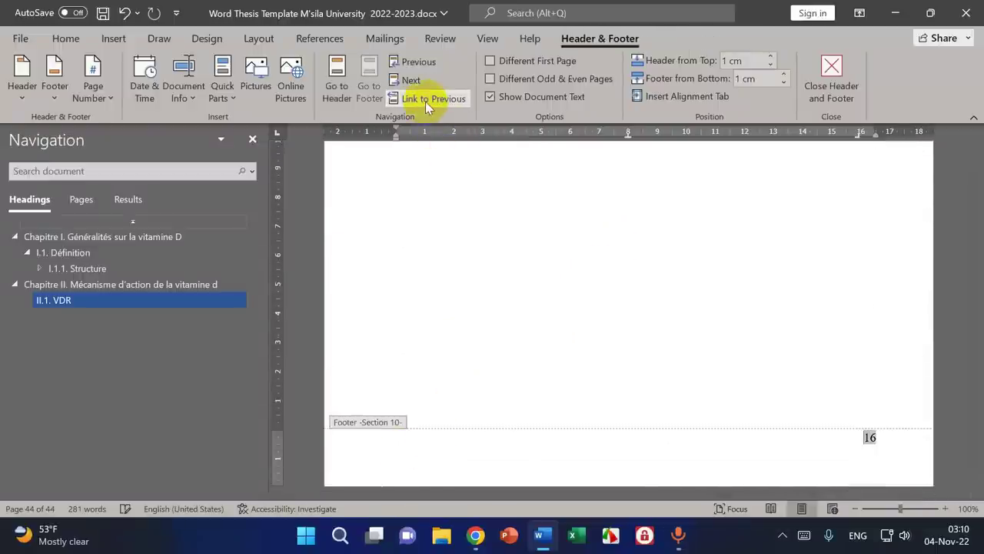
- Delete the page number and the header table from Section 10, and return to the page body
double_click(870, 437)
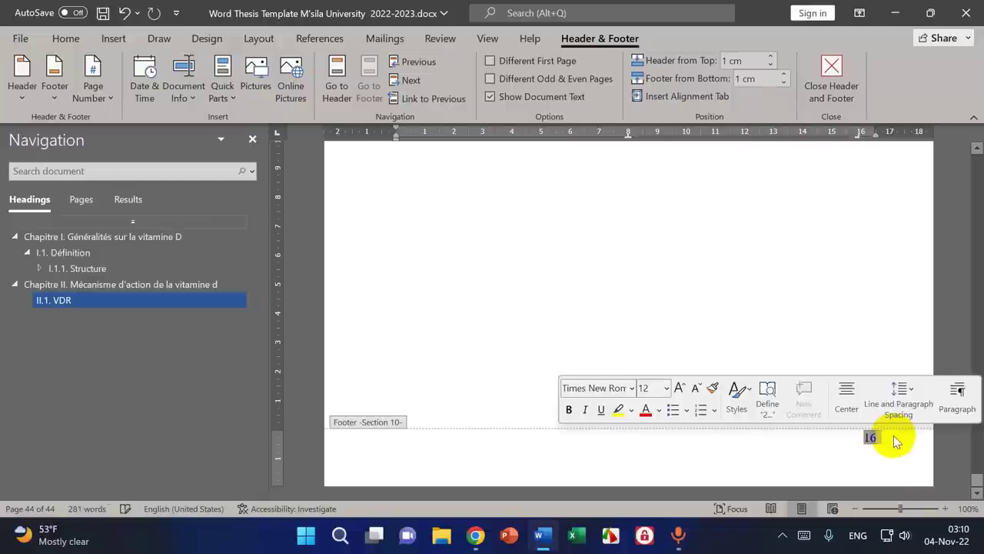
key("Delete")
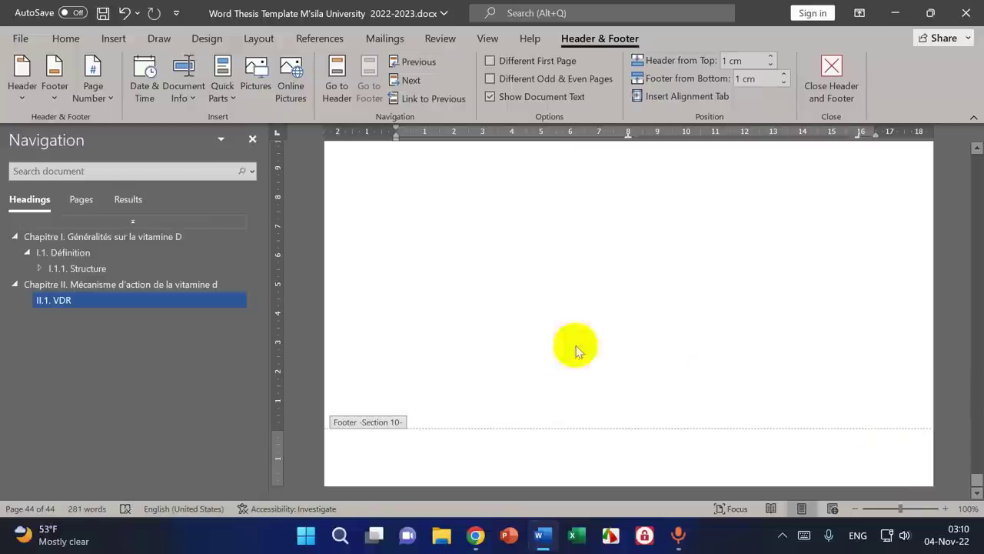
double_click(512, 331)
scroll(512, 331, "up", 5)
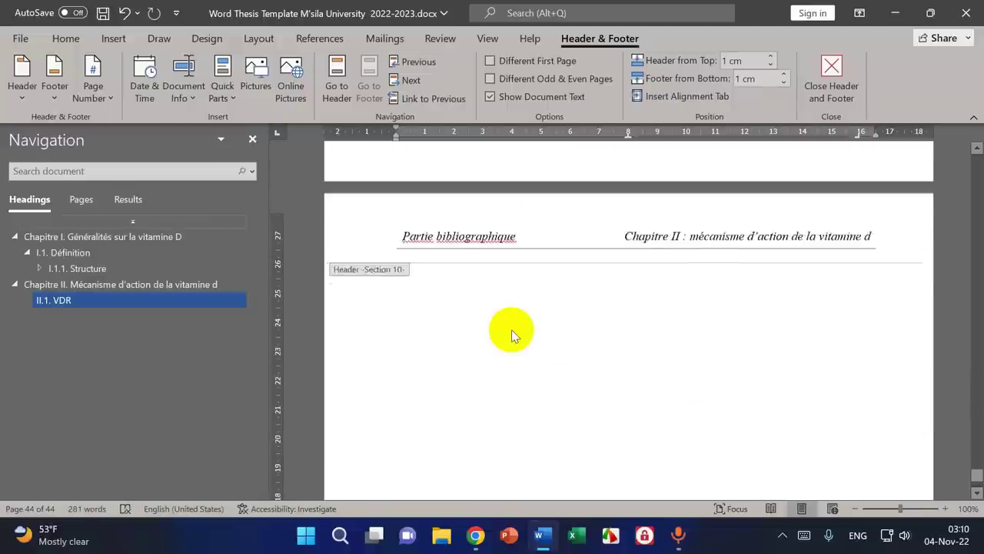
left_click(415, 257)
left_click(390, 240)
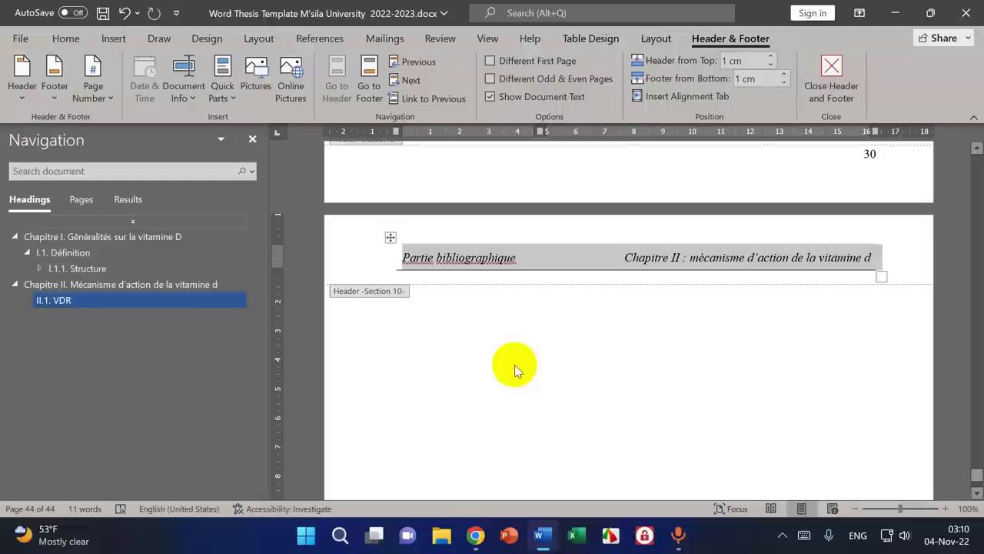
key("BackSpace")
double_click(460, 280)
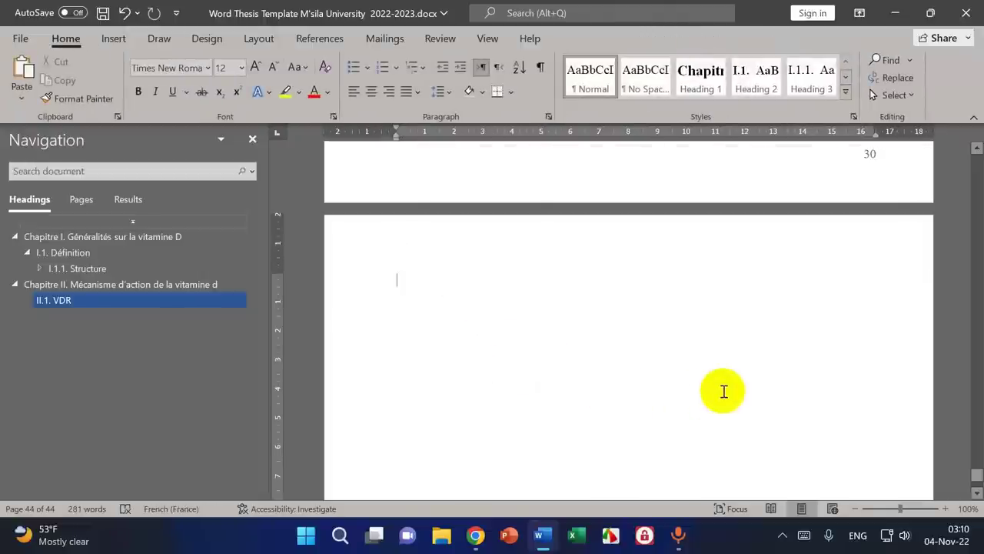
- Write the part title "Partie pratique : materiels et" at the start of the new section's page
type("Partie op")
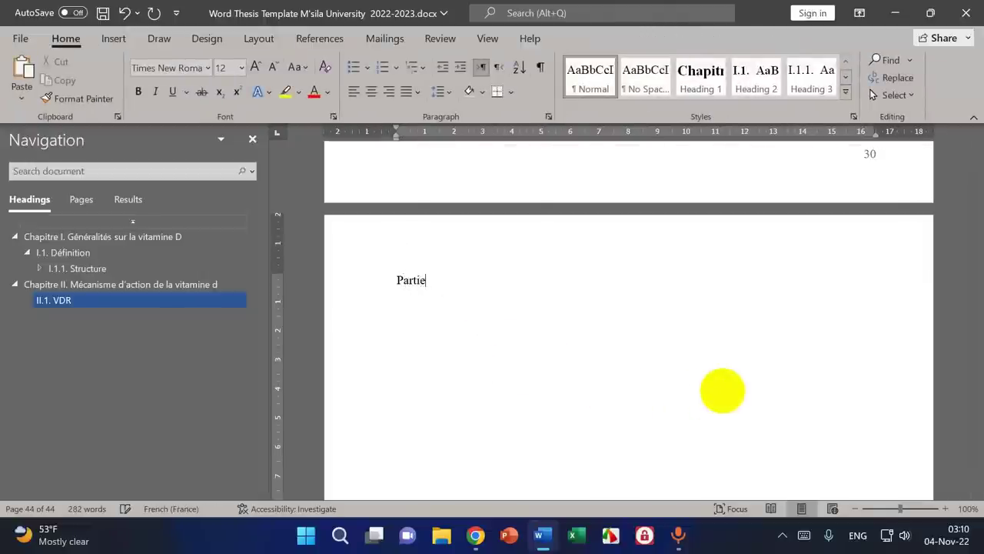
key("BackSpace")
key("BackSpace")
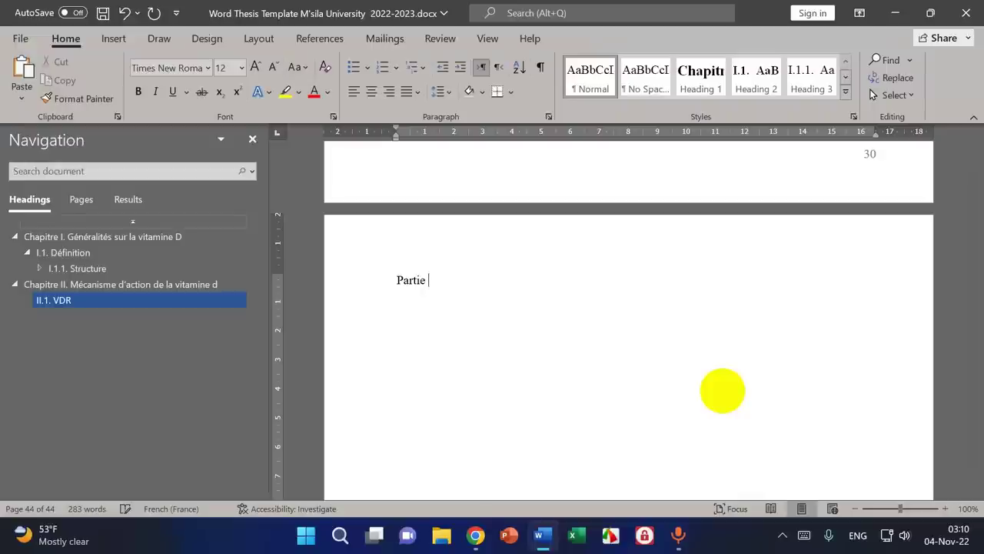
type("pratiquye")
key("BackSpace")
key("BackSpace")
type("e : ")
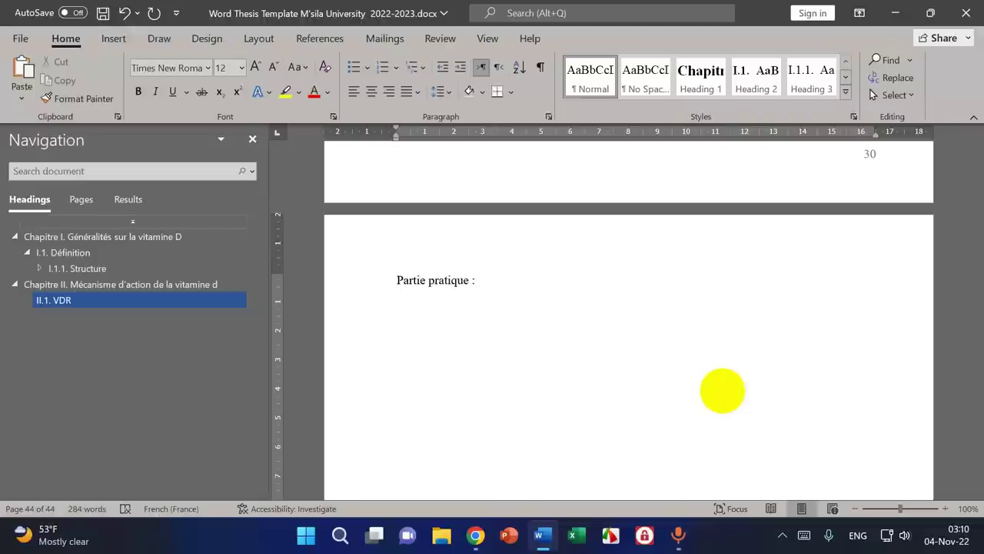
type("mater")
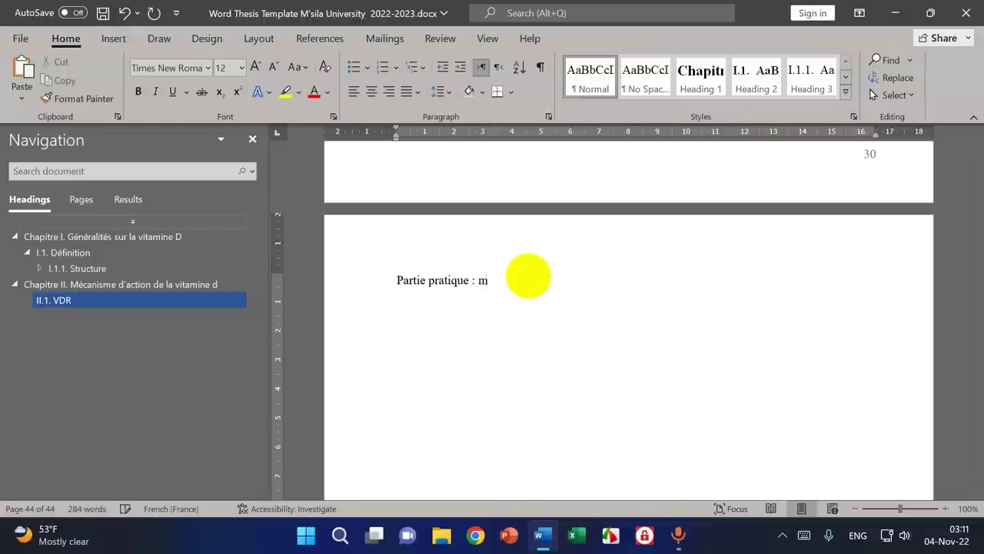
type("iels et")
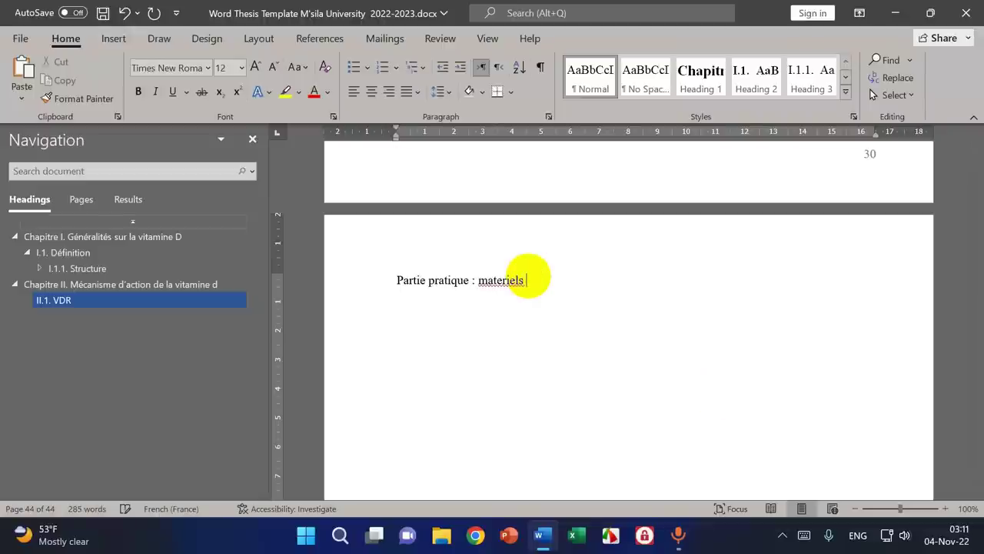
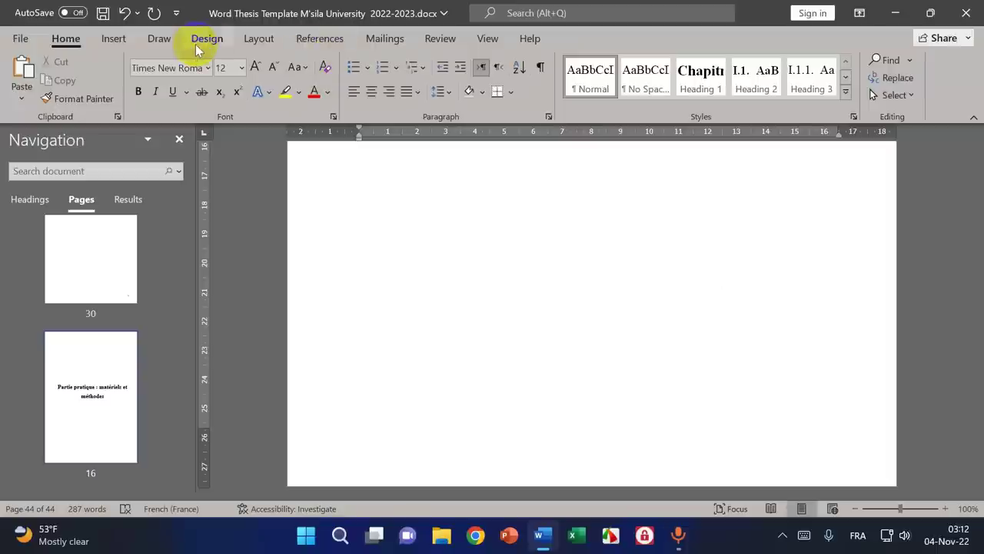
- Insert a Next Page section break at the end of the "Partie pratique : matériels et méthodes" title page
left_click(159, 39)
left_click(258, 38)
left_click(207, 61)
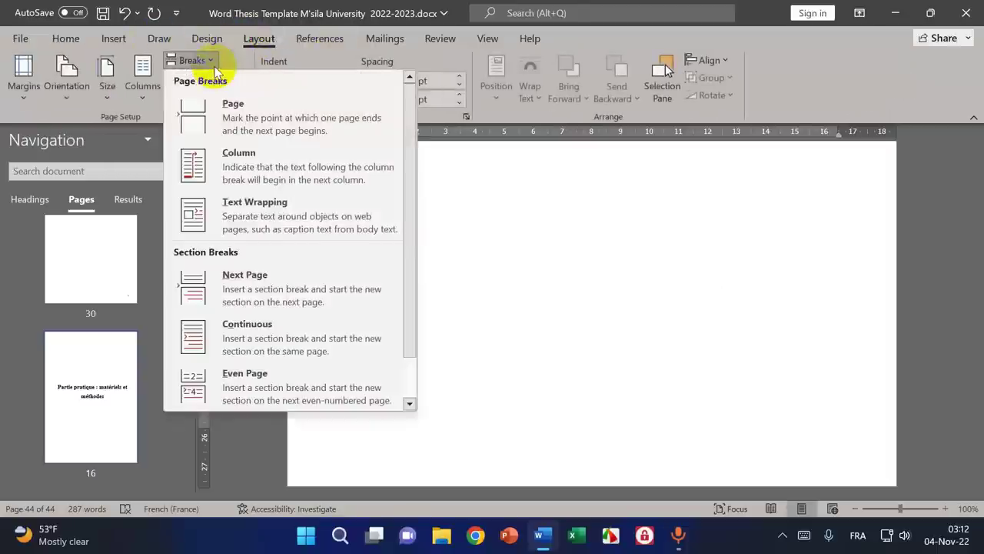
left_click(235, 283)
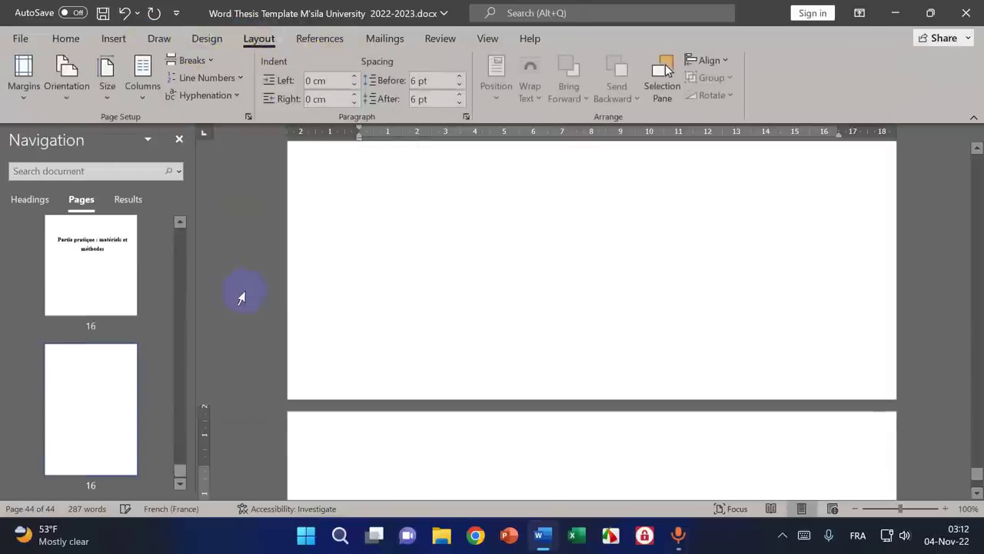
- Unlink the header and the footer of Section 11 from the previous section
double_click(357, 394)
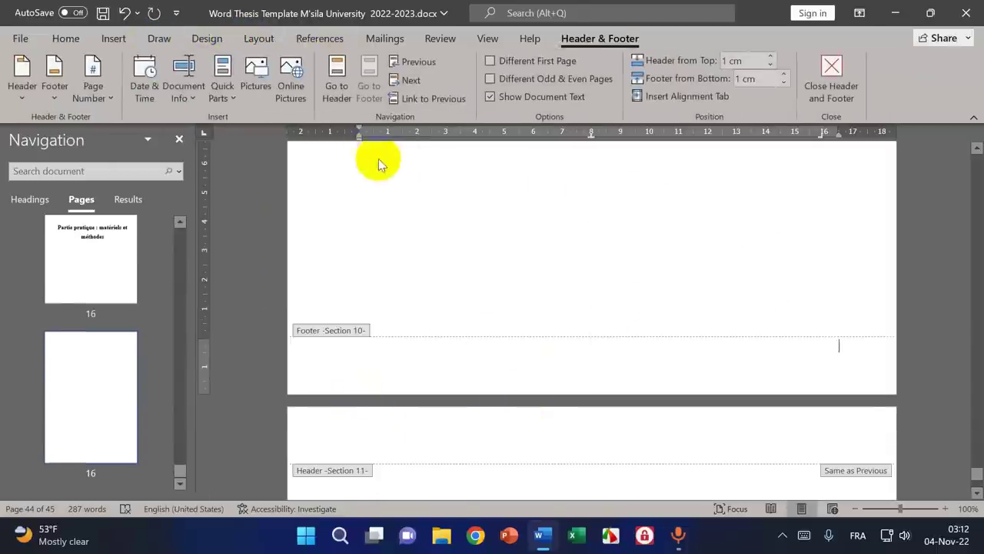
left_click(506, 353)
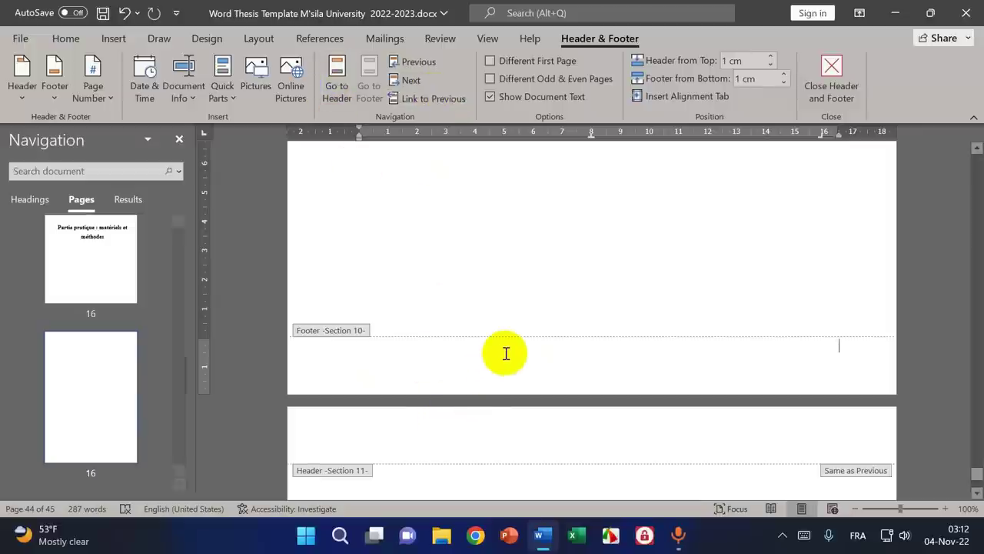
left_click(381, 358)
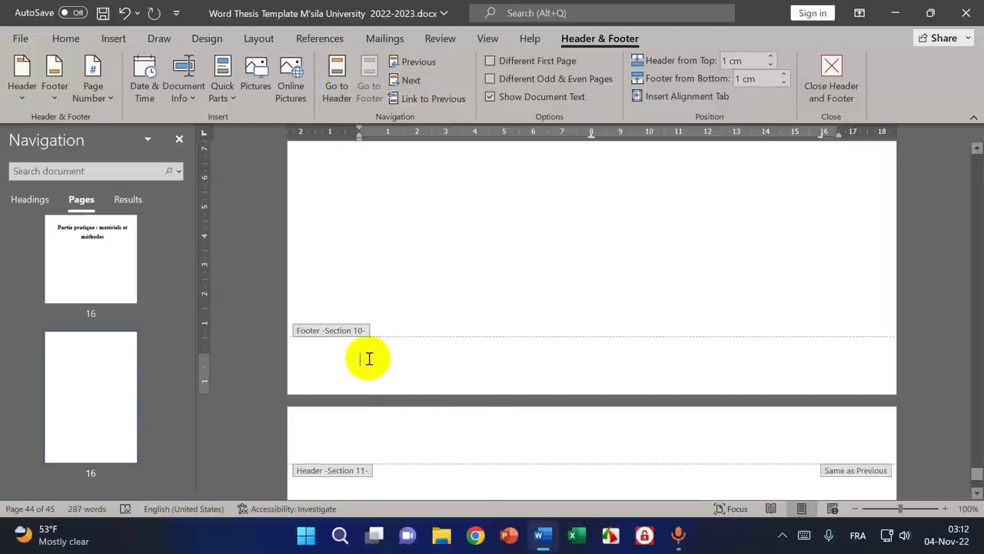
scroll(373, 346, "down", 3)
left_click(382, 257)
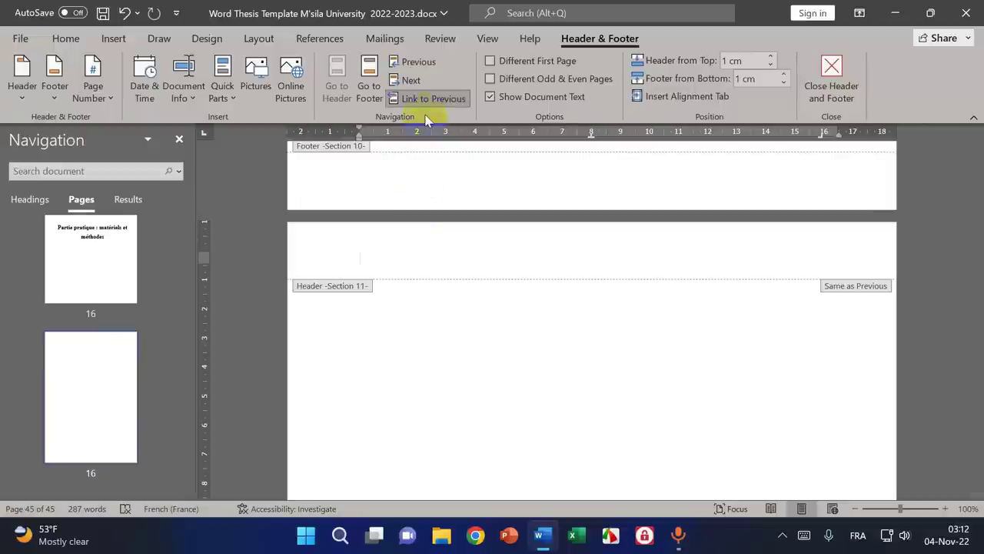
scroll(469, 318, "up", 3)
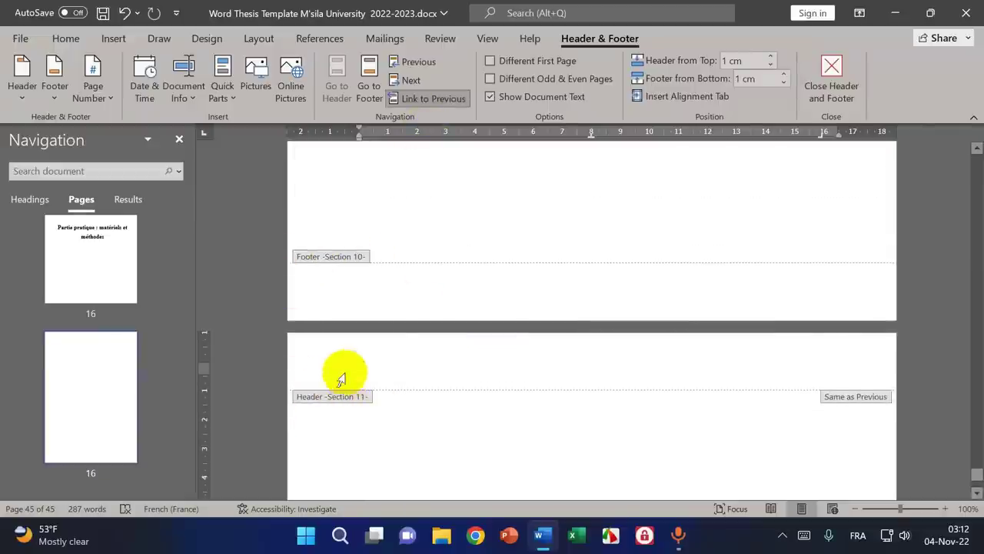
scroll(461, 359, "up", 15)
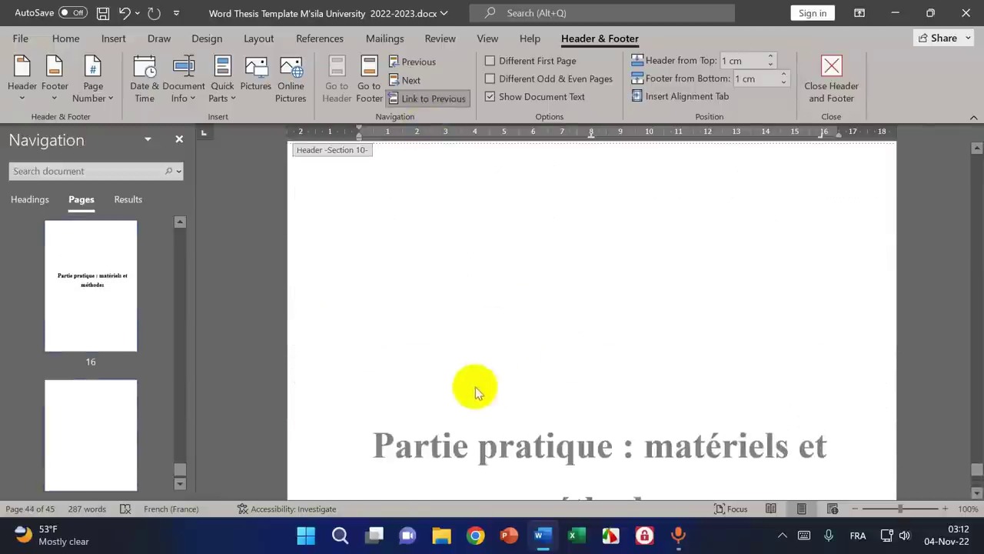
scroll(472, 389, "down", 15)
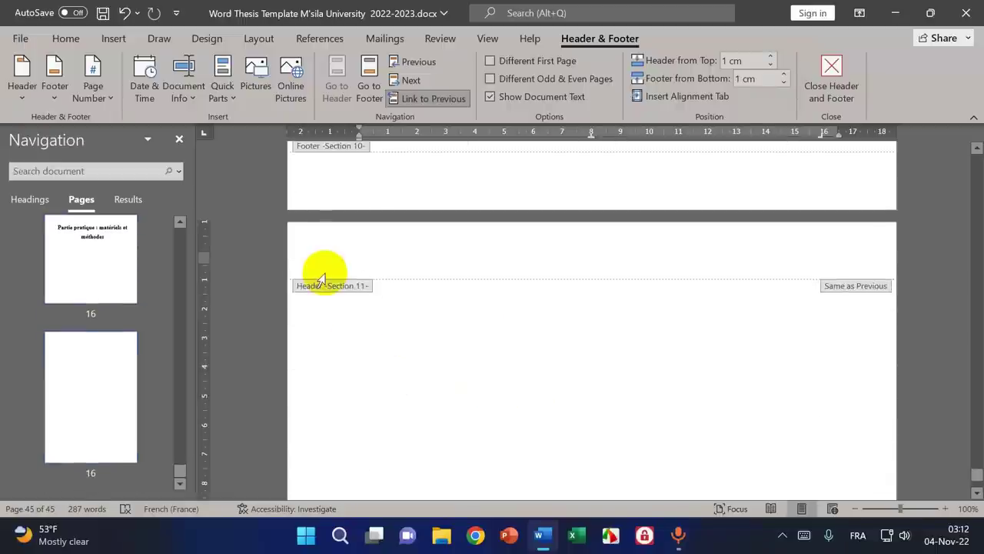
left_click(423, 98)
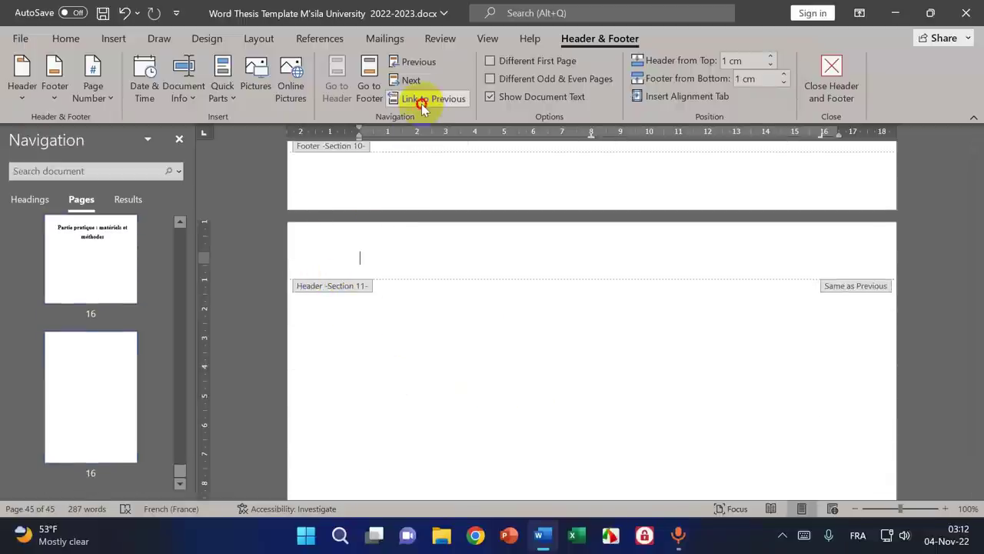
scroll(486, 249, "down", 10)
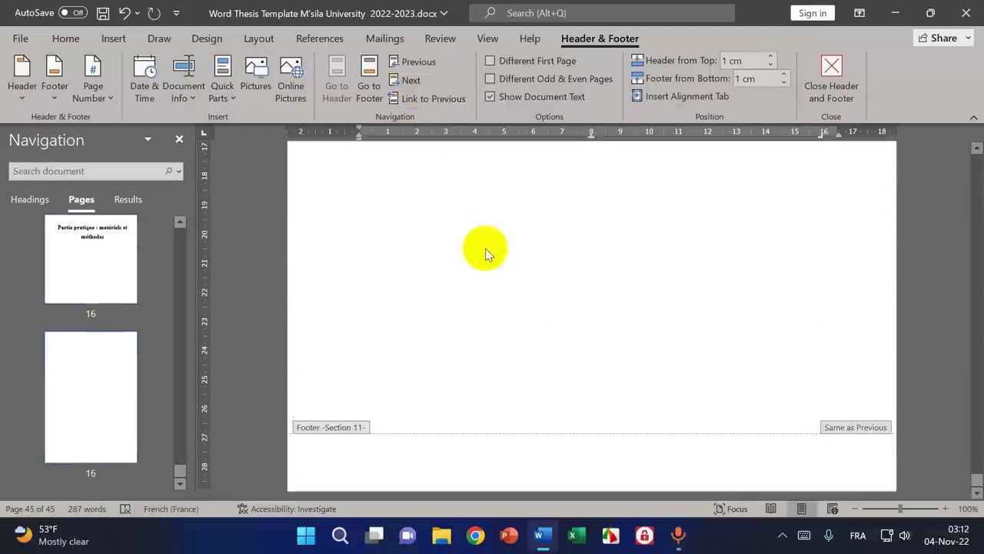
left_click(390, 442)
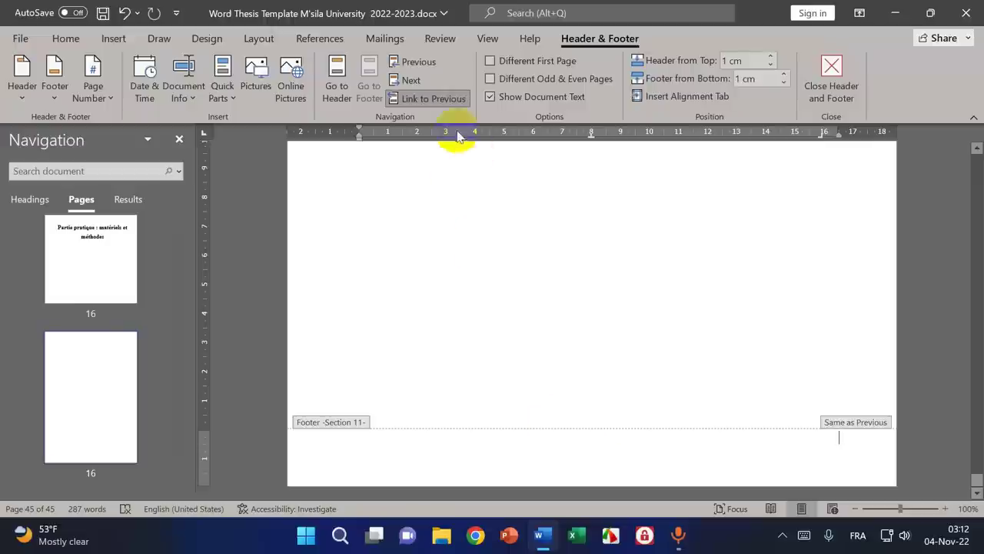
left_click(422, 99)
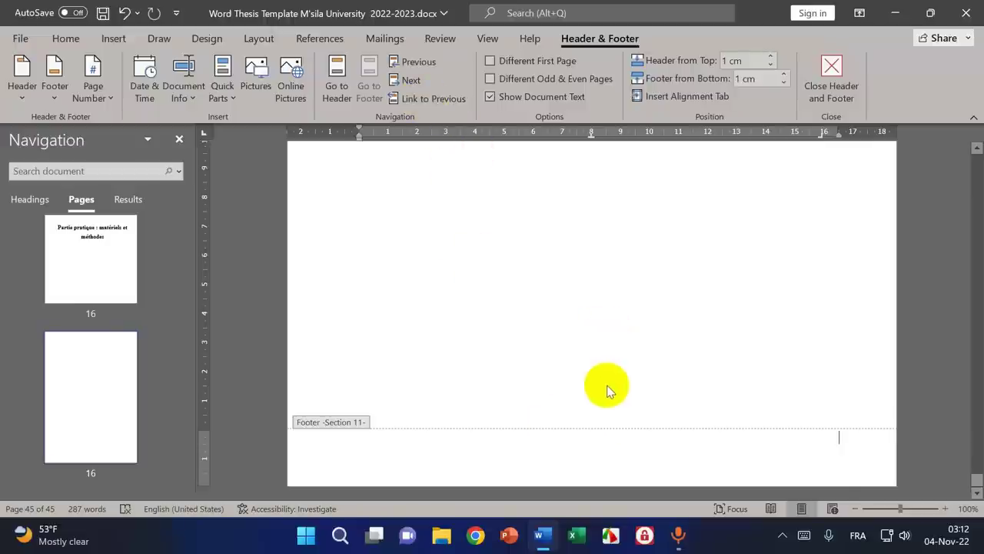
- Copy the whole header table from the Section 9 header
scroll(604, 400, "up", 5)
scroll(599, 412, "up", 5)
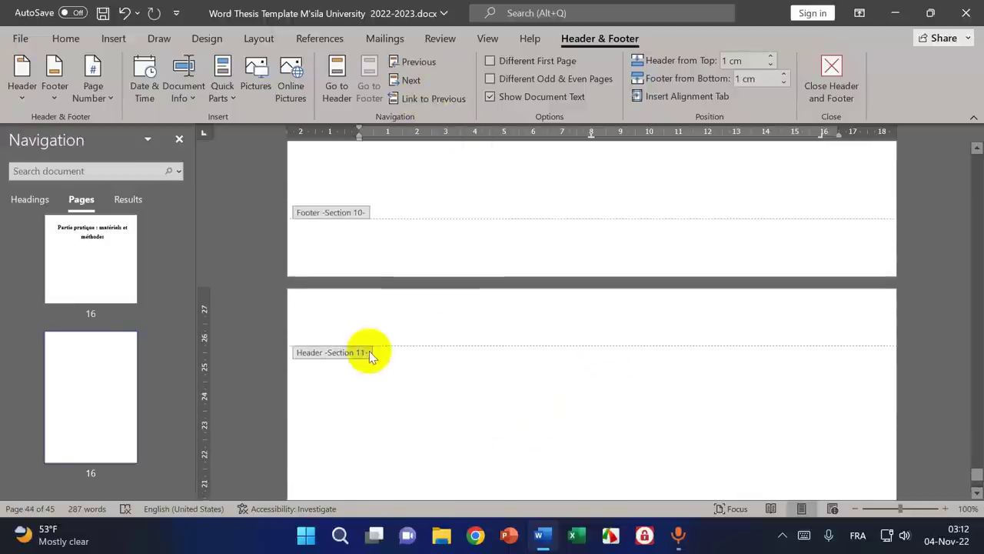
scroll(576, 453, "up", 10)
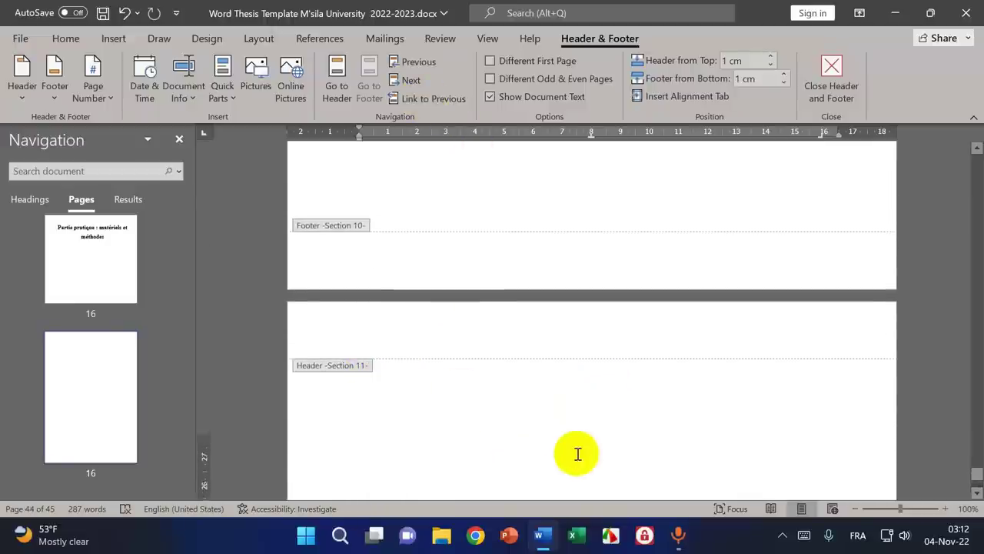
scroll(576, 453, "up", 15)
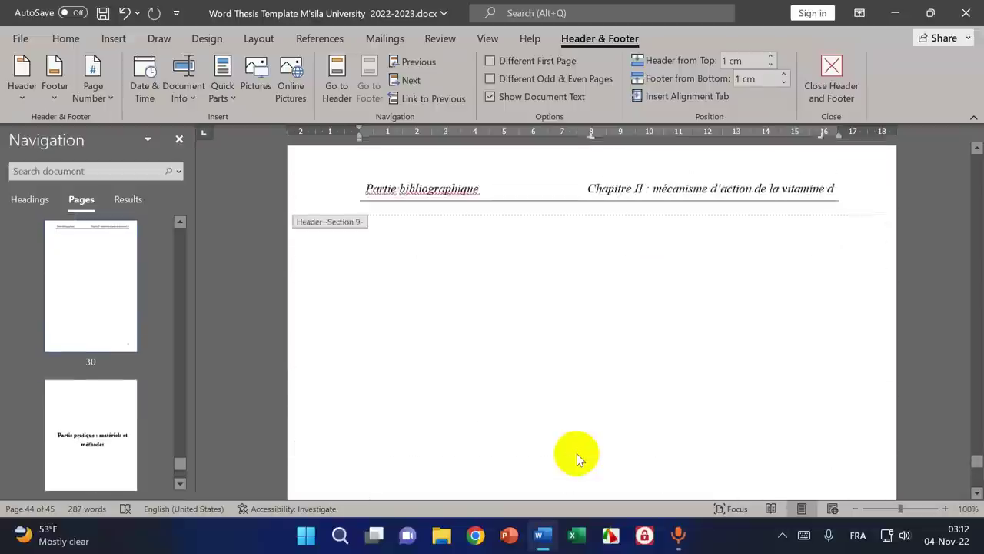
left_click(418, 350)
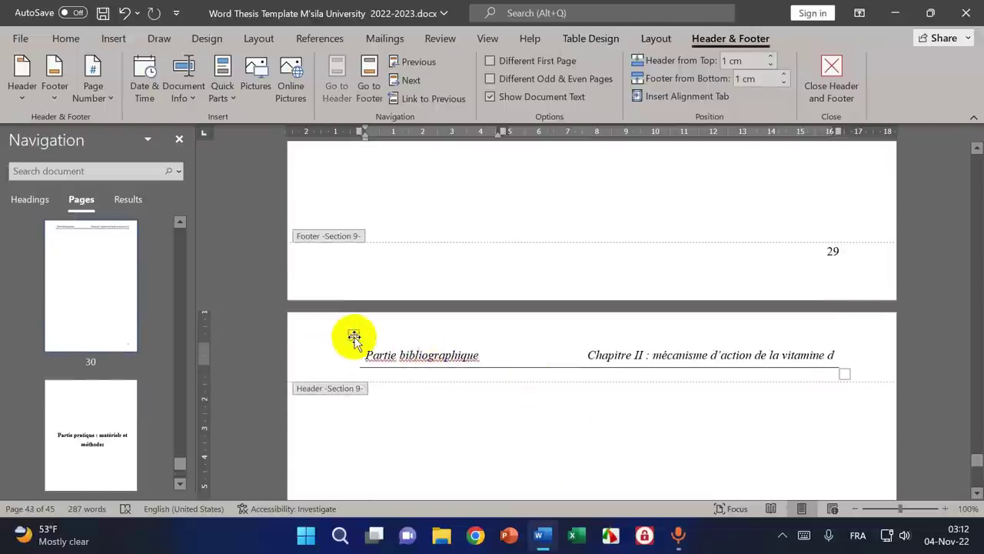
left_click(354, 336)
key("super+c")
left_click(113, 39)
left_click(64, 40)
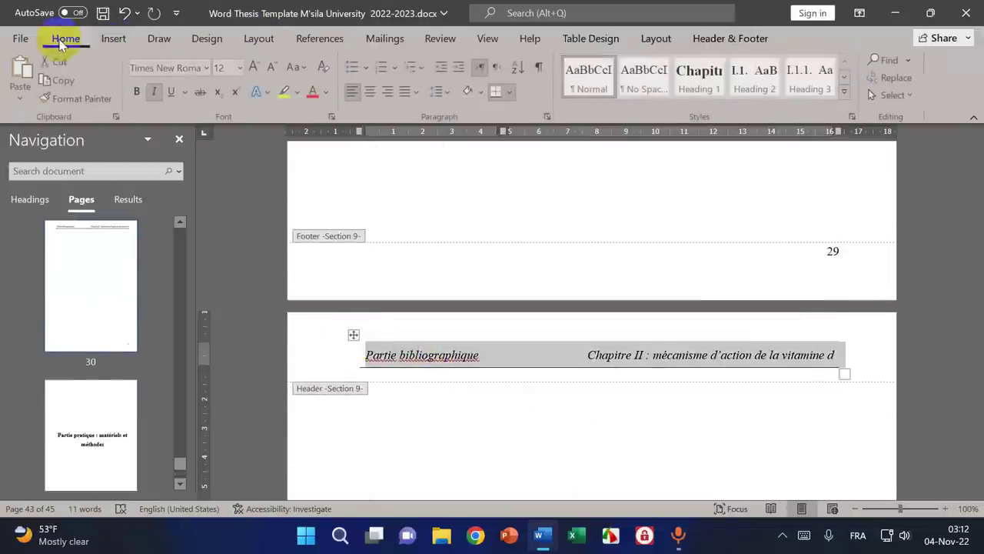
- Paste the header table into the Section 11 header and replace "bibliographique" with "pratique" in it
scroll(461, 269, "down", 15)
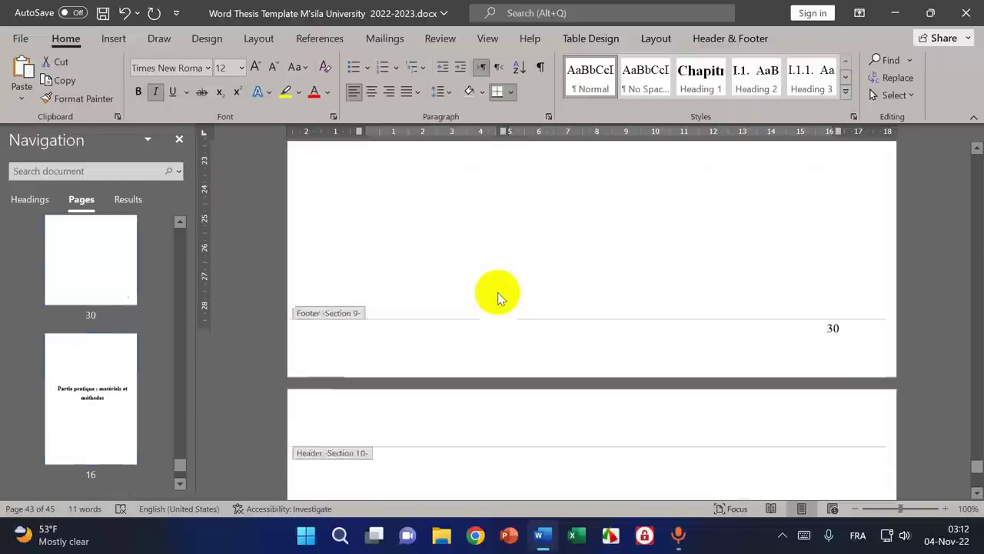
scroll(497, 292, "down", 15)
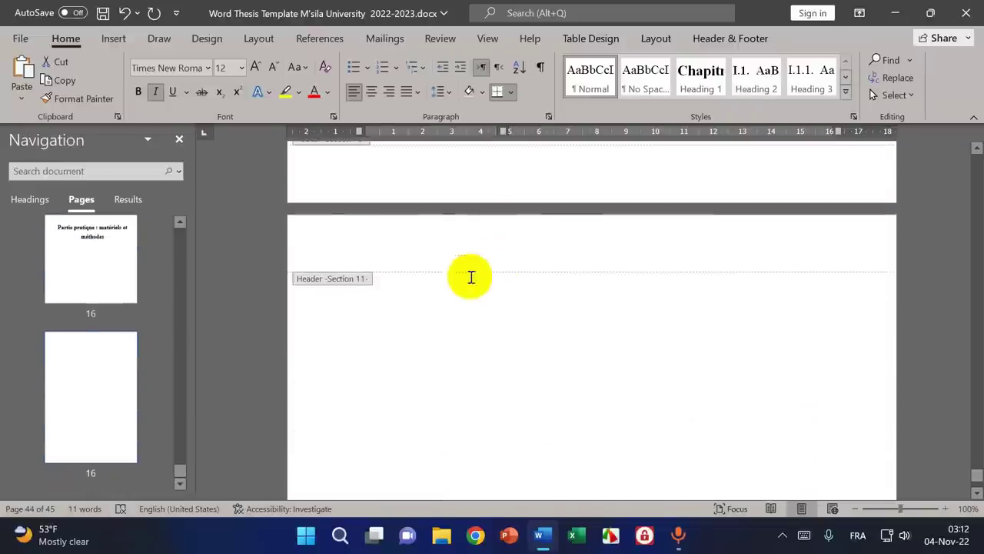
left_click(389, 259)
left_click(23, 68)
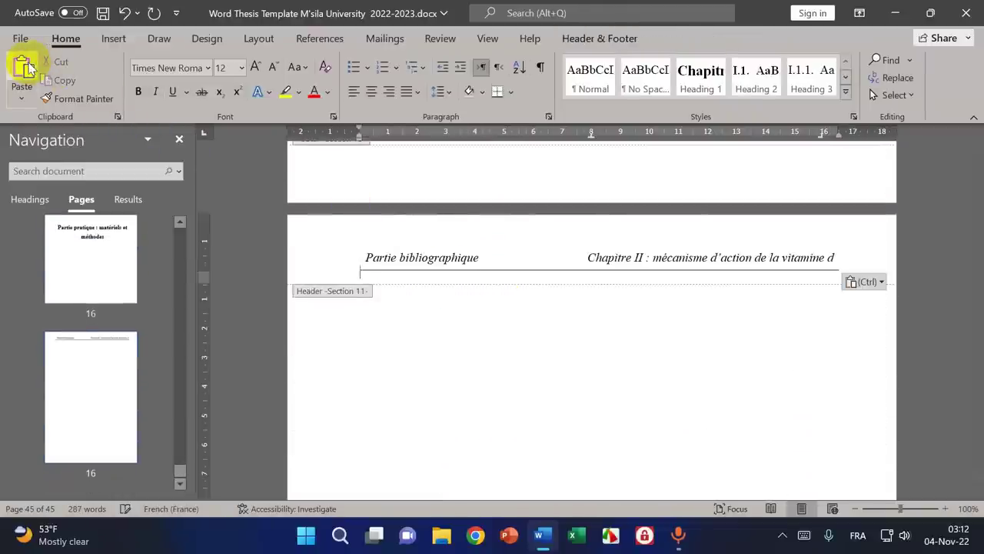
double_click(454, 259)
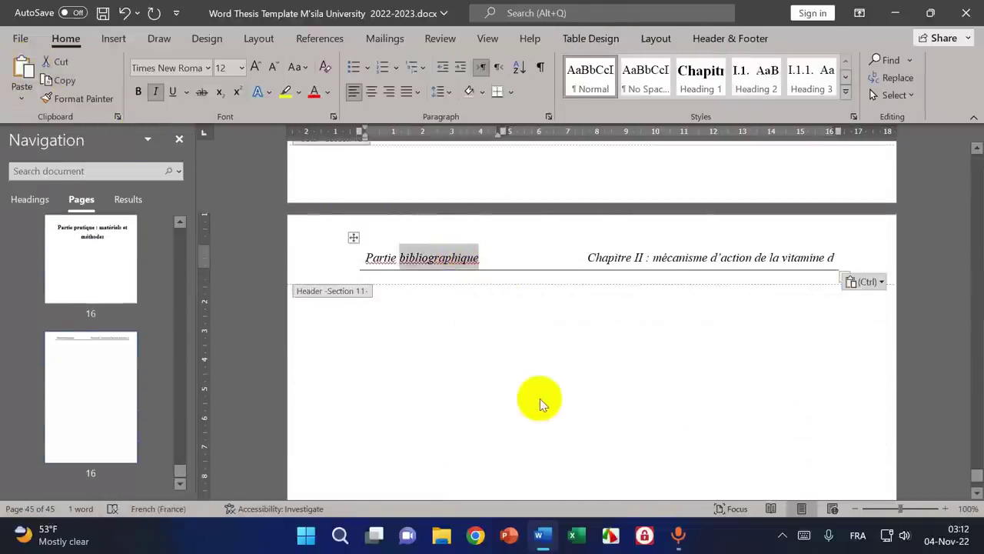
type("prat")
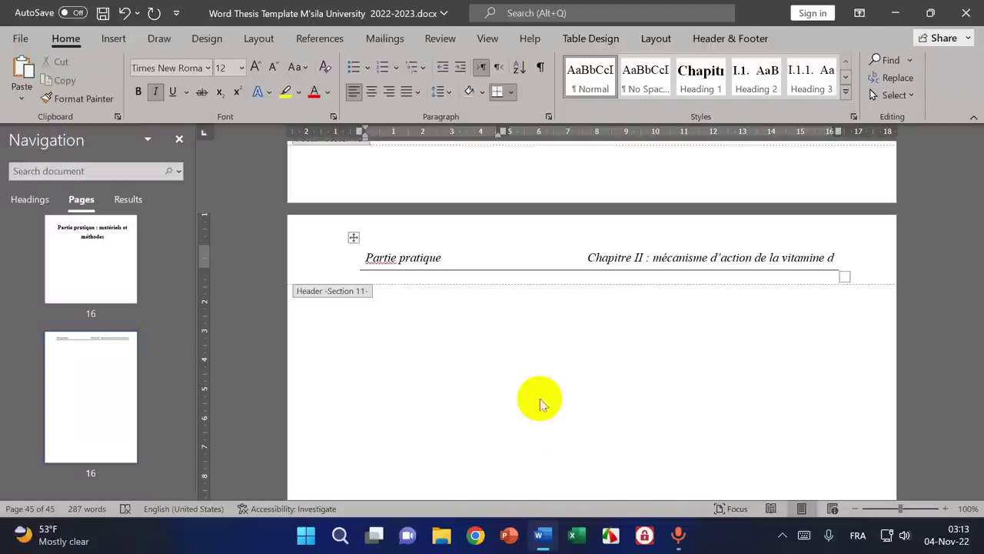
- Leave header editing and return to the body of the "Partie pratique : matériels et méthodes" title page
scroll(599, 367, "up", 5)
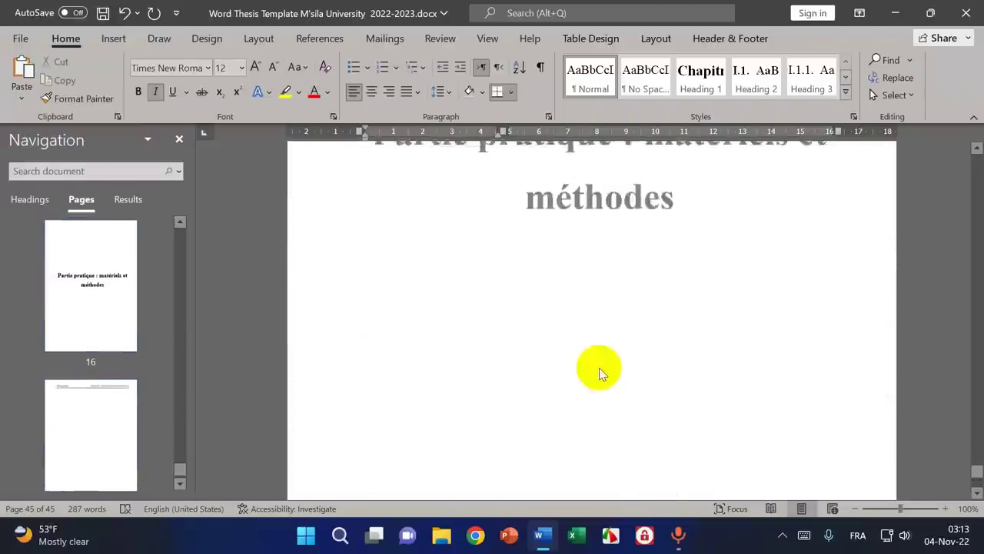
scroll(452, 367, "up", 1)
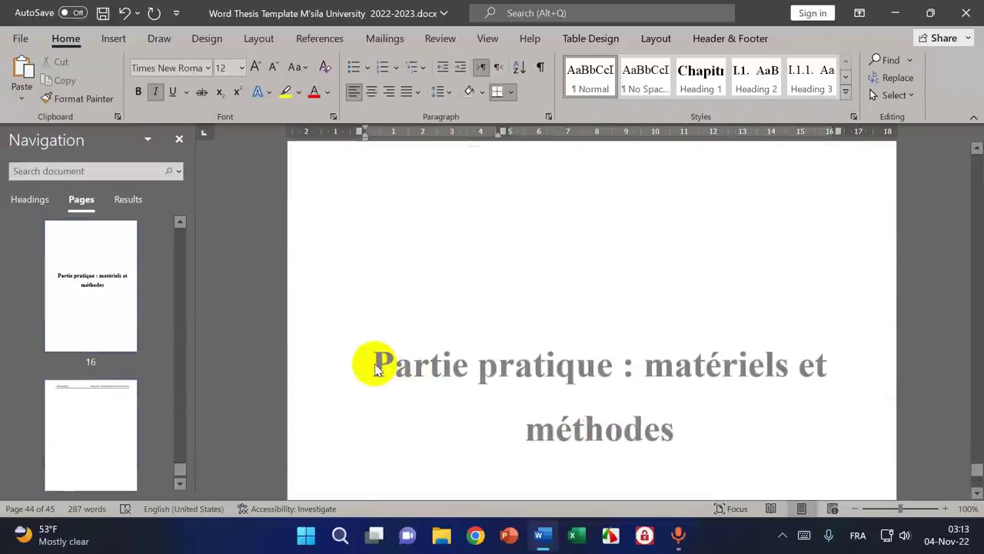
scroll(376, 367, "down", 10)
left_click(378, 368)
scroll(446, 289, "up", 6)
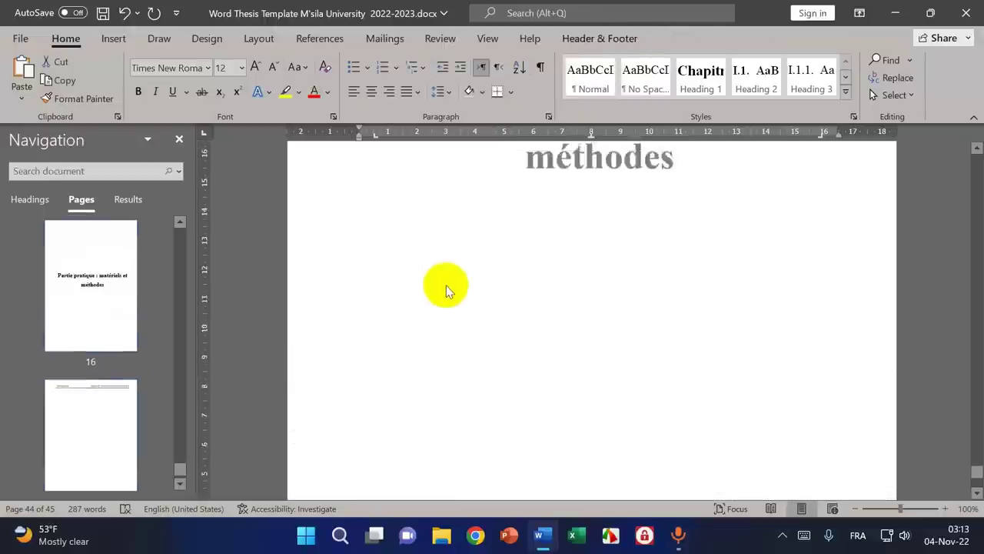
scroll(446, 288, "up", 5)
triple_click(446, 286)
key("Delete")
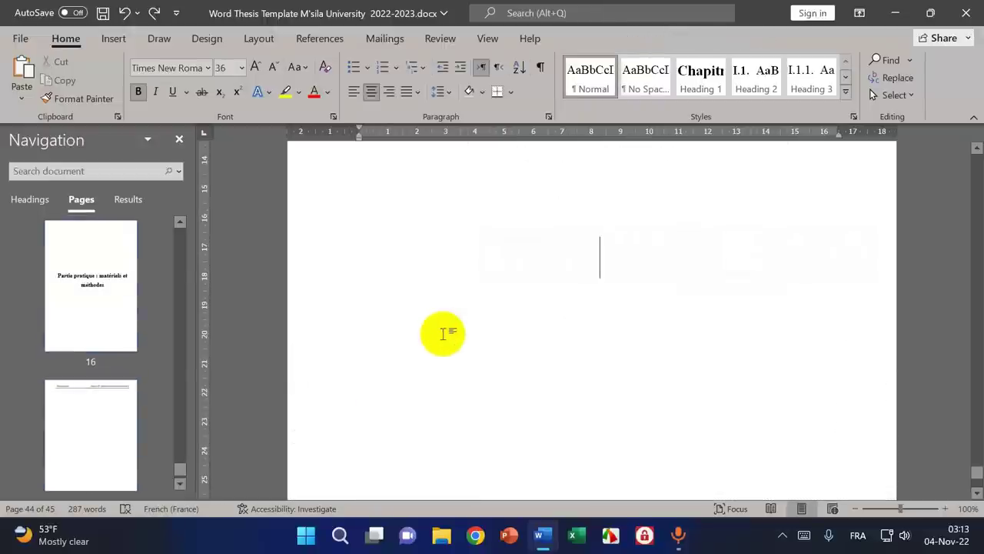
scroll(505, 351, "up", 5)
scroll(507, 356, "down", 12)
scroll(420, 426, "up", 12)
scroll(400, 300, "down", 3)
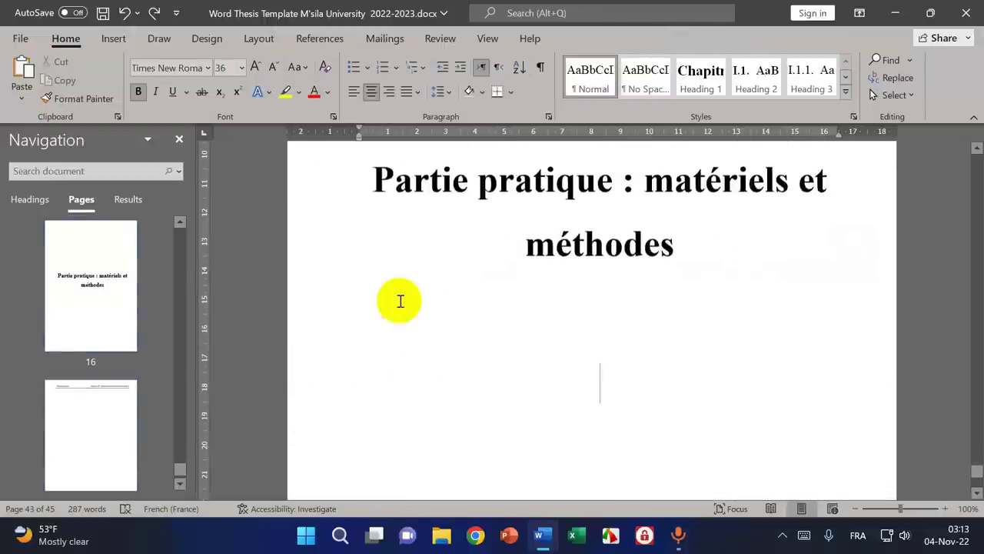
scroll(398, 301, "up", 3)
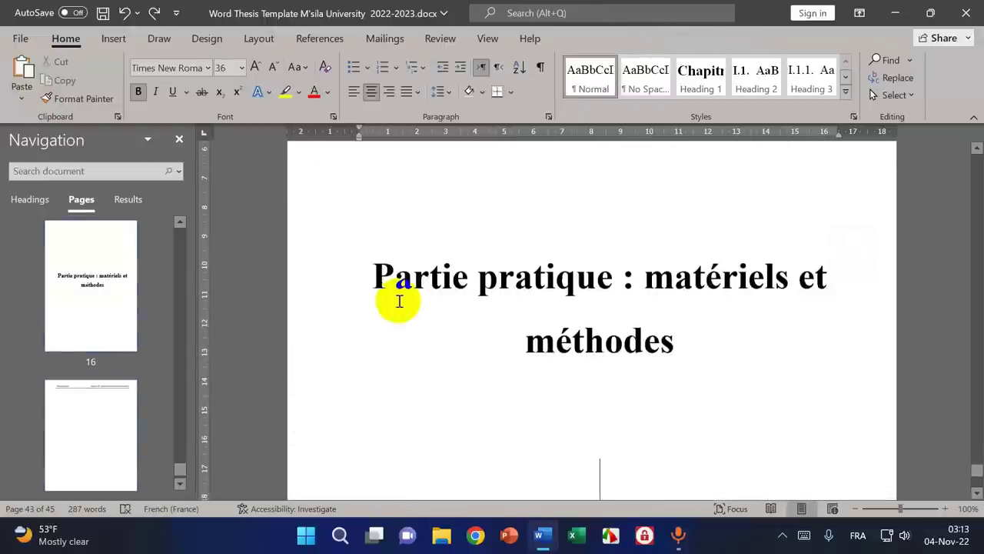
- Insert "Chapitre III" before "matériels et méthodes" in the part title and start the chapter text on a new line after "Partie pratique :"
left_click(644, 278)
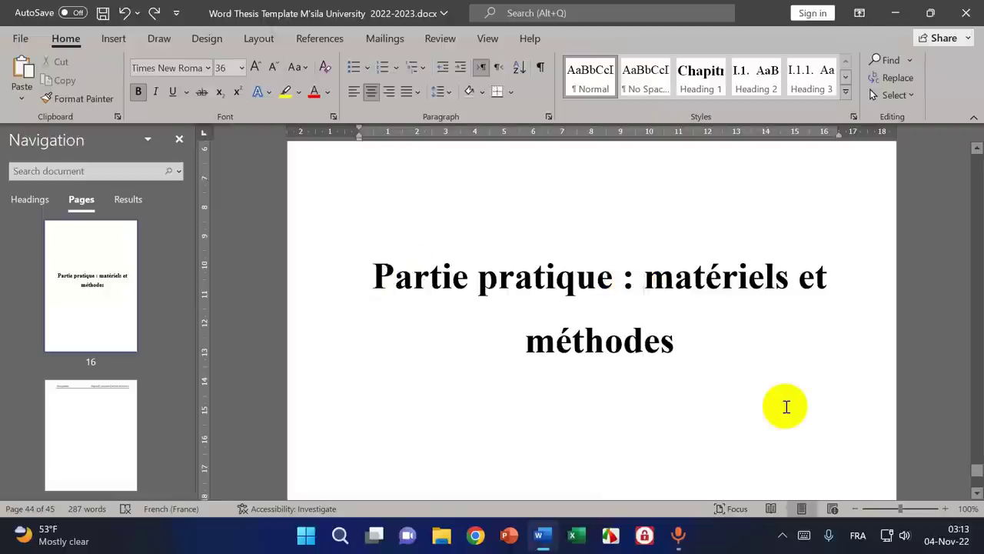
type("Chqpit")
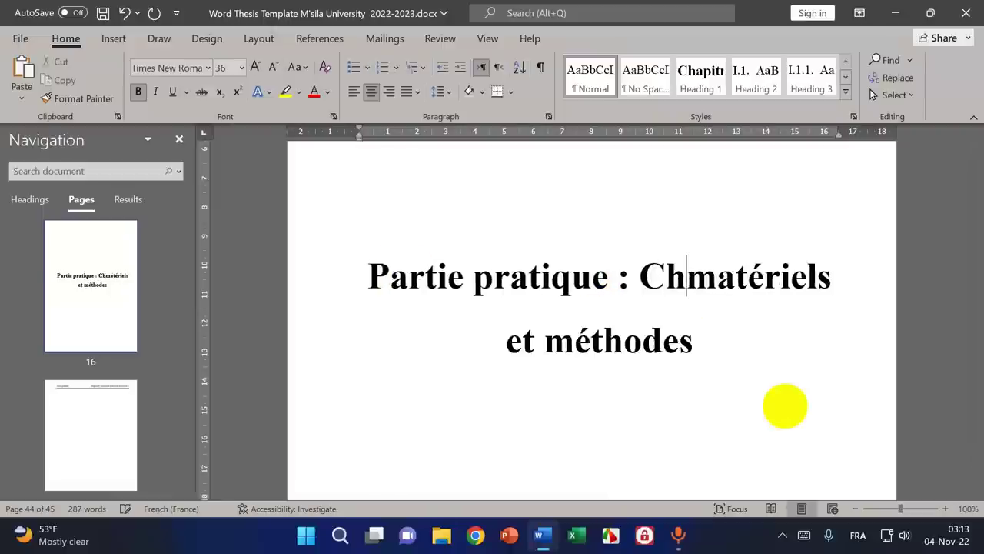
type("re")
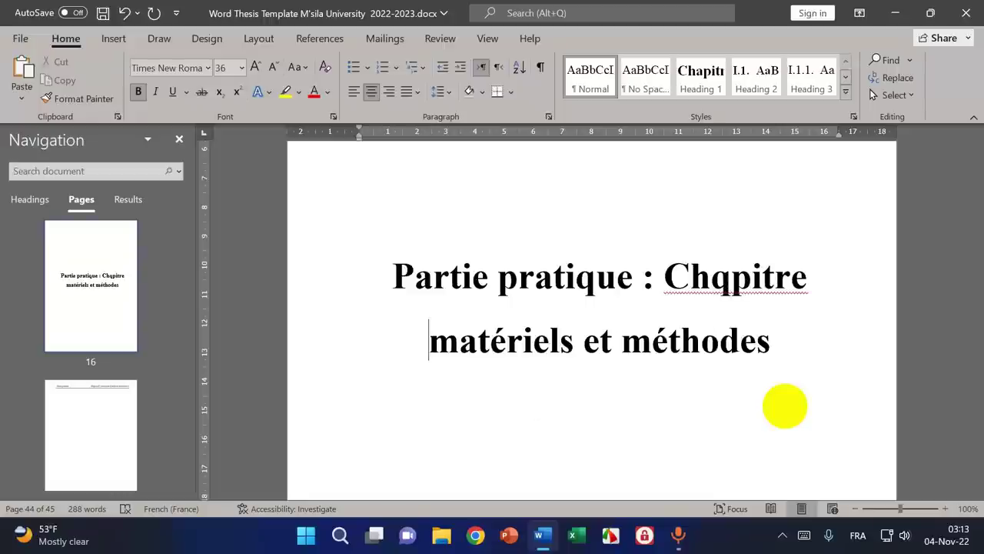
key("BackSpace")
key("BackSpace")
key("BackSpace")
key("BackSpace")
key("BackSpace")
key("BackSpace")
key("BackSpace")
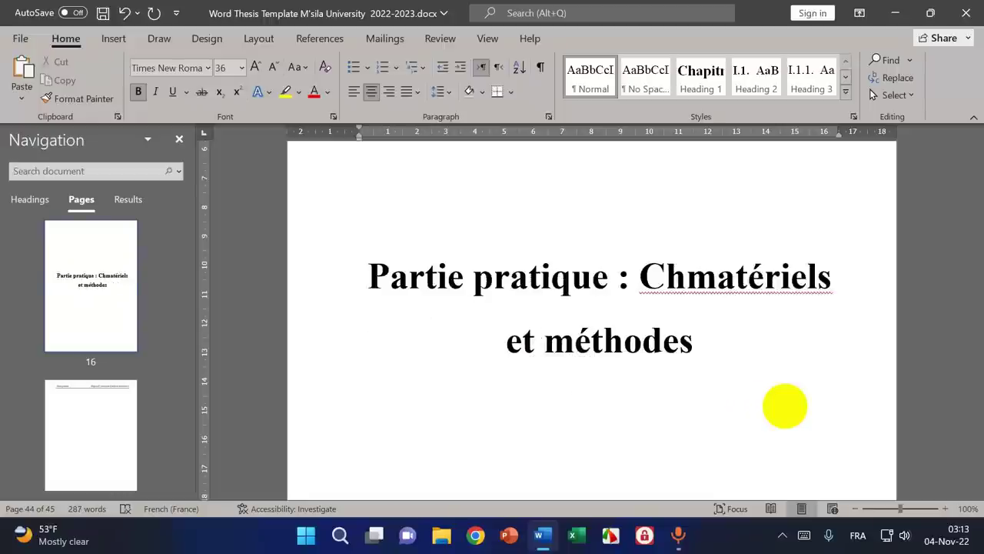
key("super+space")
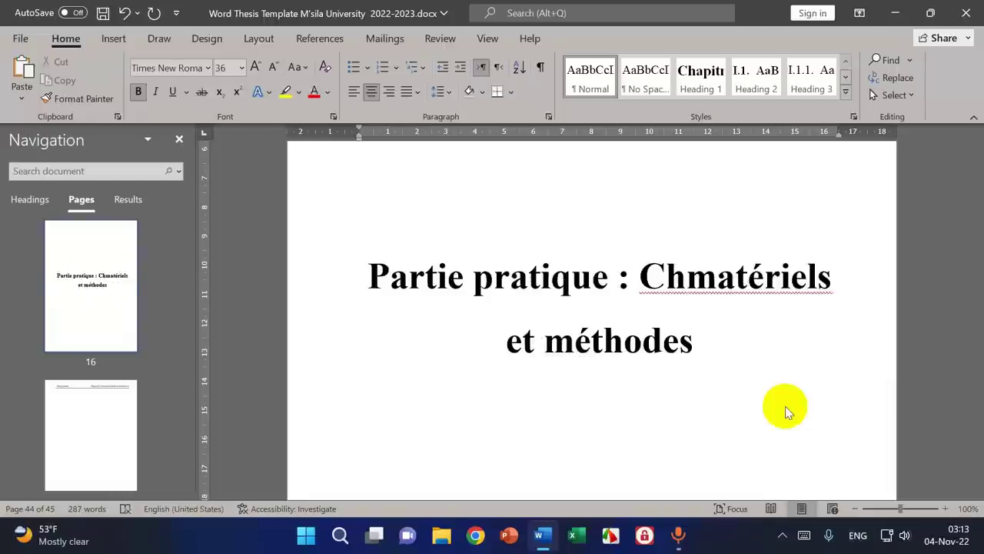
type("apitre ")
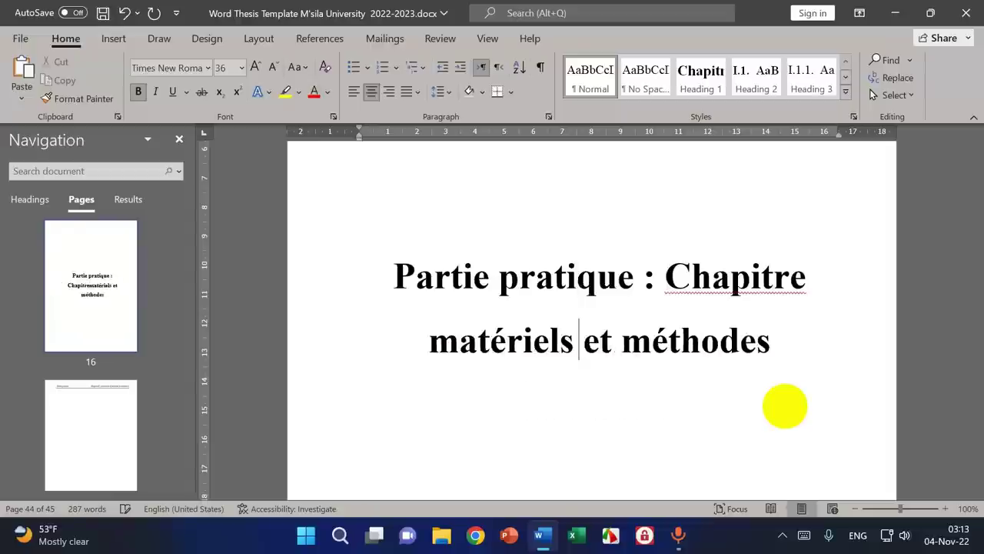
type("III")
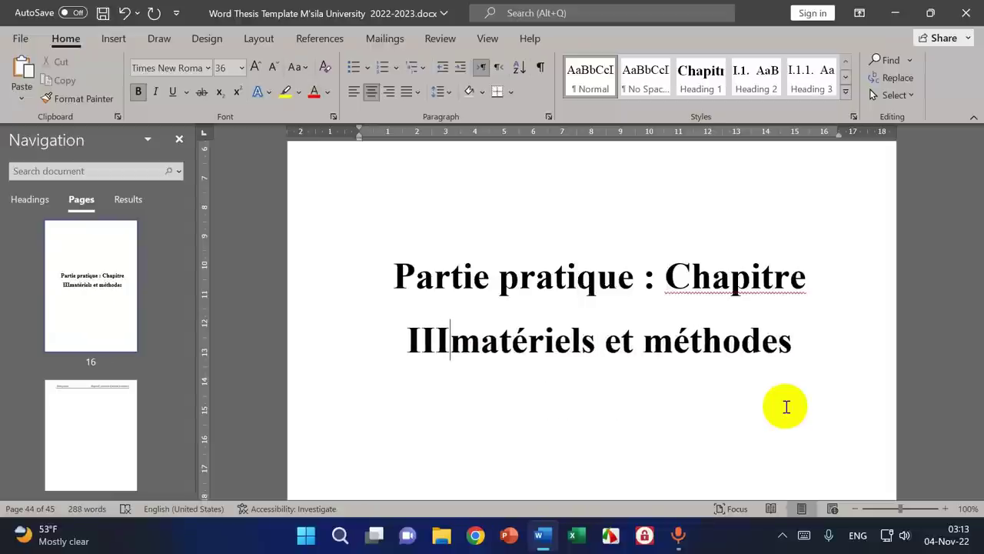
left_click(644, 270)
key("Return")
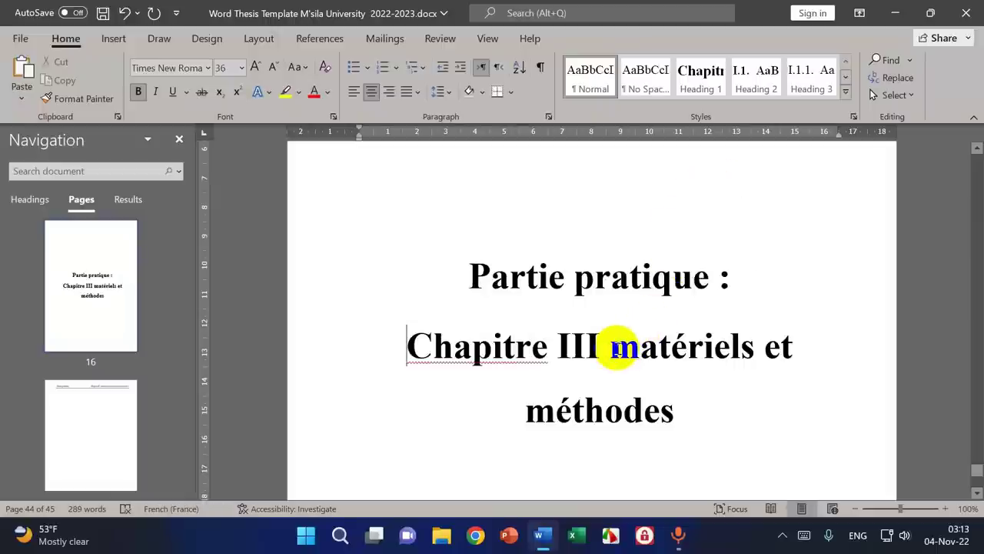
- Move the colon on the title page from after "Partie pratique" to after "Chapitre III"
scroll(717, 197, "down", 2)
double_click(721, 193)
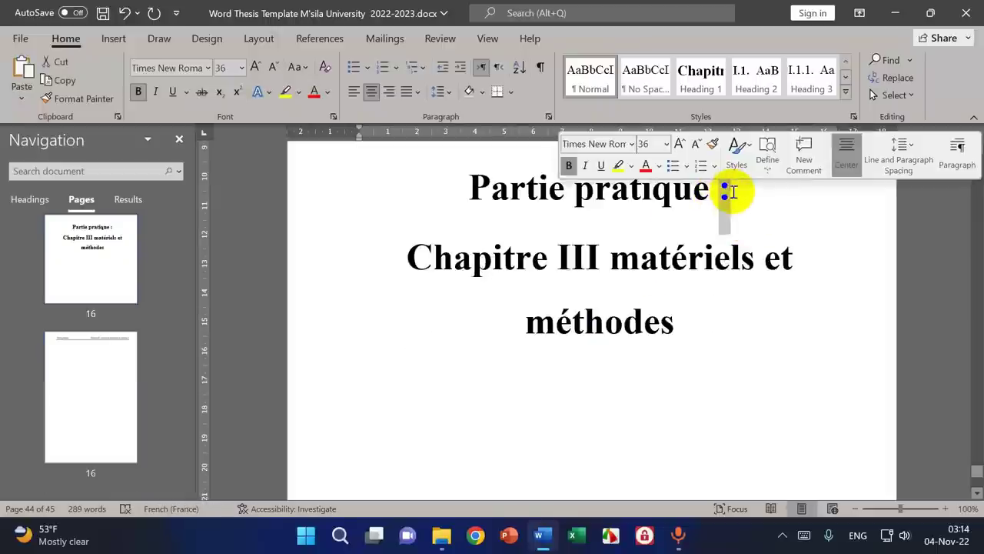
right_click(728, 192)
left_click(750, 232)
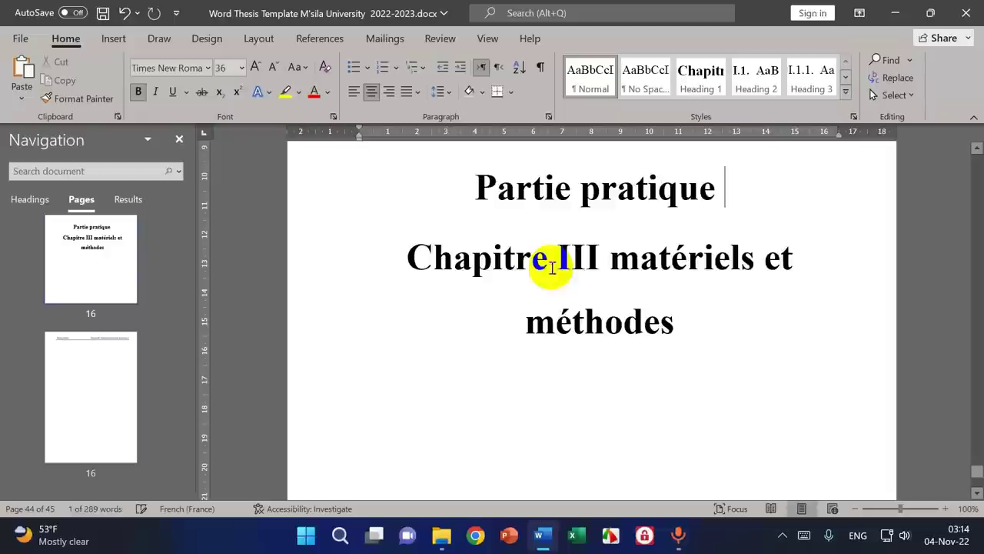
left_click(609, 258)
left_click(21, 69)
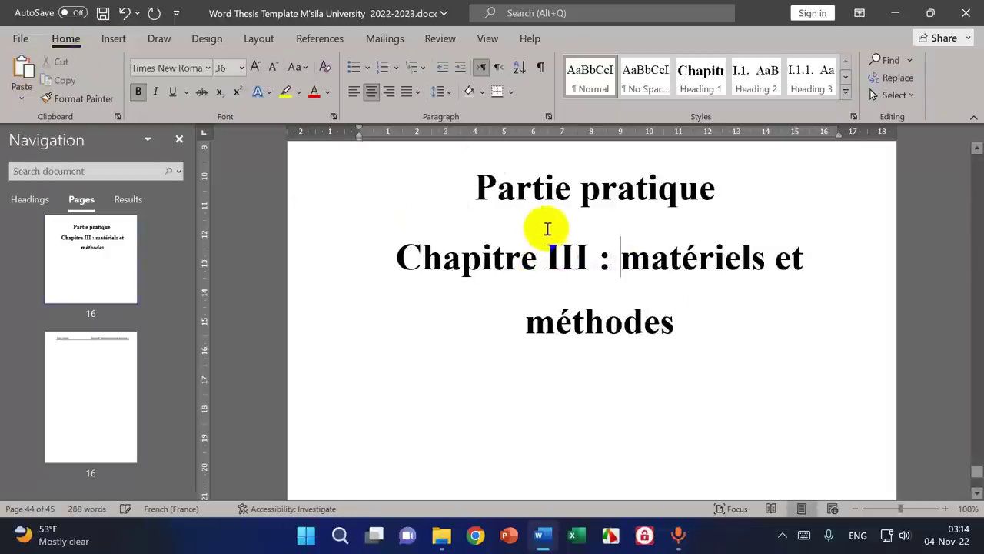
- Copy the chapter title "Chapitre III : matériels et méthodes" from the practical part's title page
scroll(714, 347, "up", 2)
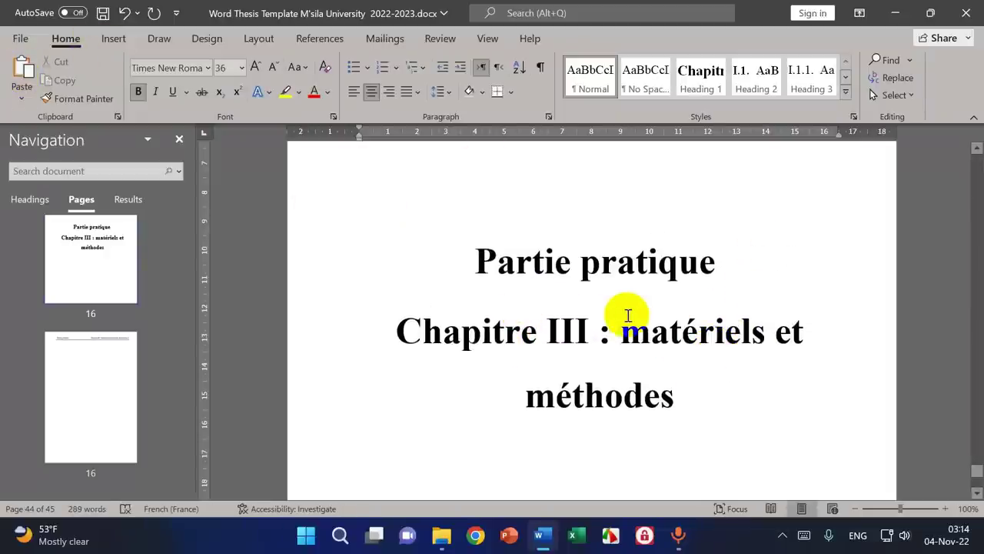
left_click_drag(401, 331, 680, 402)
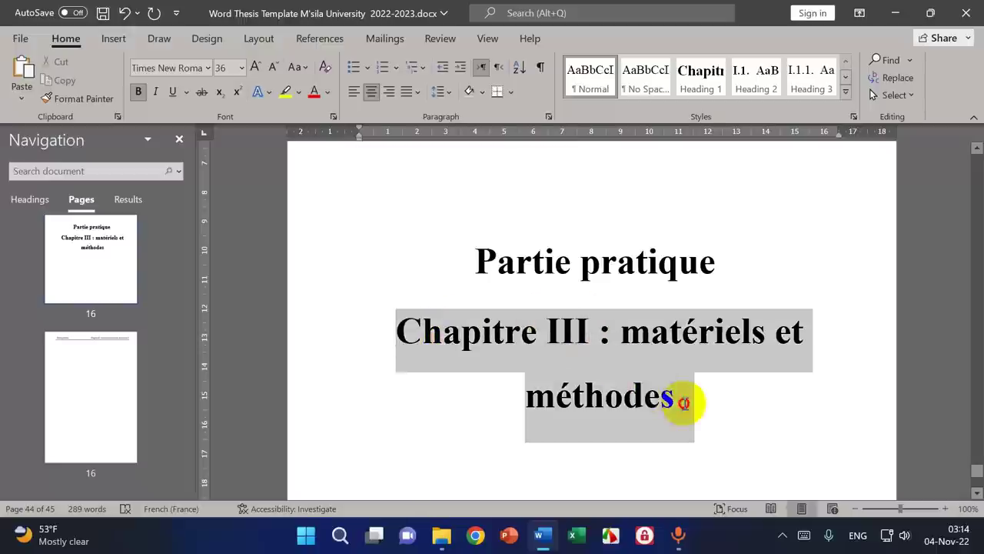
right_click(659, 404)
left_click(706, 155)
- Replace the Chapitre II title in the Section 11 header with the copied chapter title as text only, and leave header editing
scroll(561, 308, "down", 8)
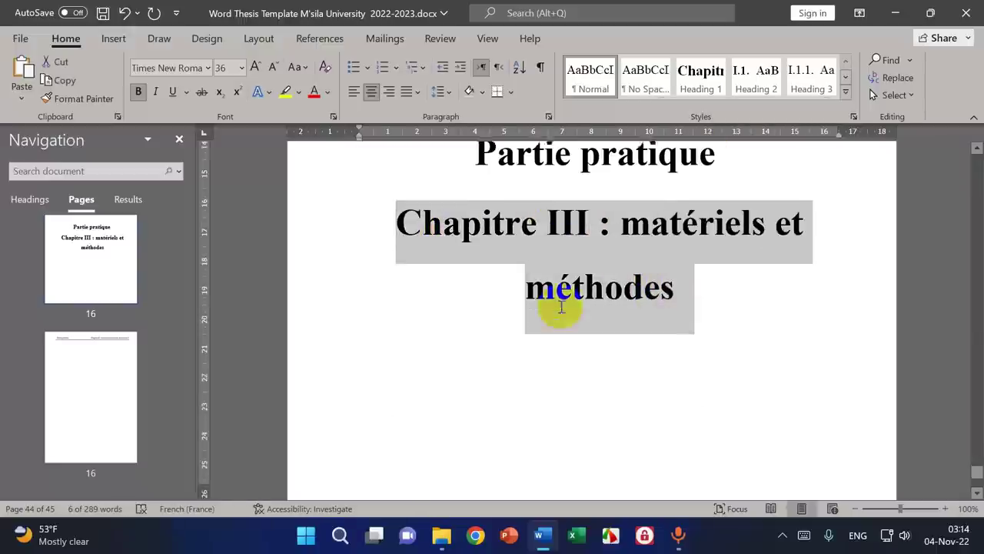
scroll(645, 307, "up", 1)
double_click(644, 308)
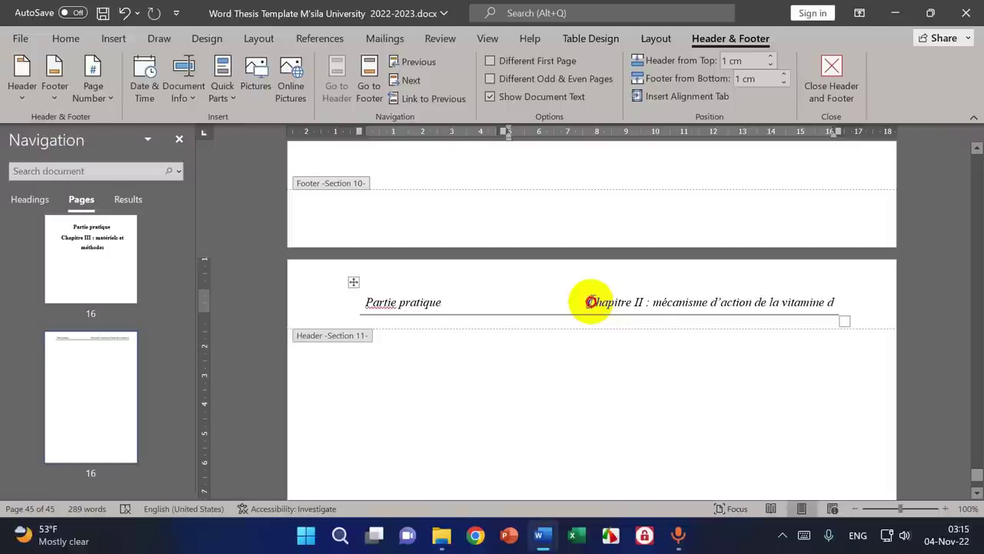
left_click_drag(590, 301, 835, 304)
left_click(811, 302)
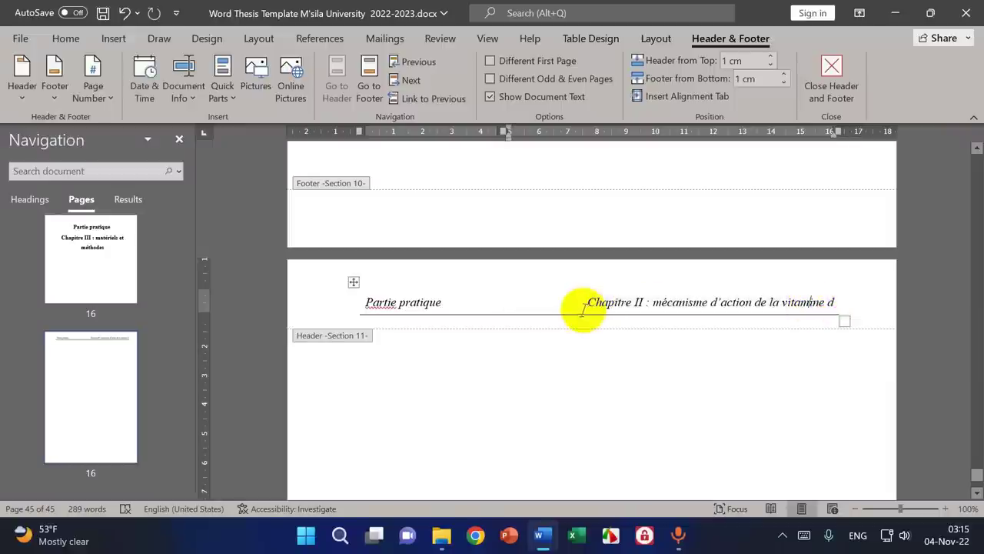
left_click_drag(600, 302, 831, 300)
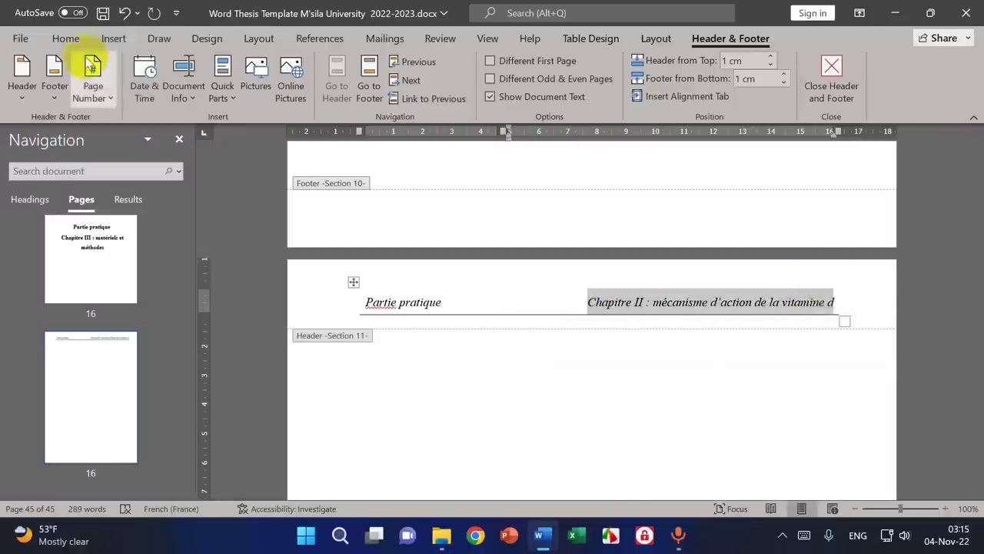
left_click(66, 38)
left_click(21, 96)
left_click(84, 138)
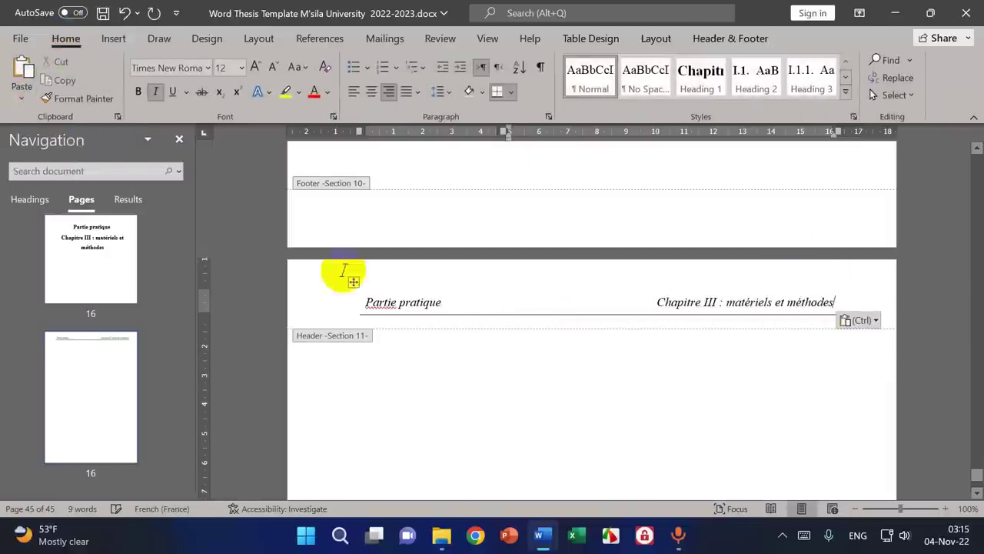
double_click(710, 342)
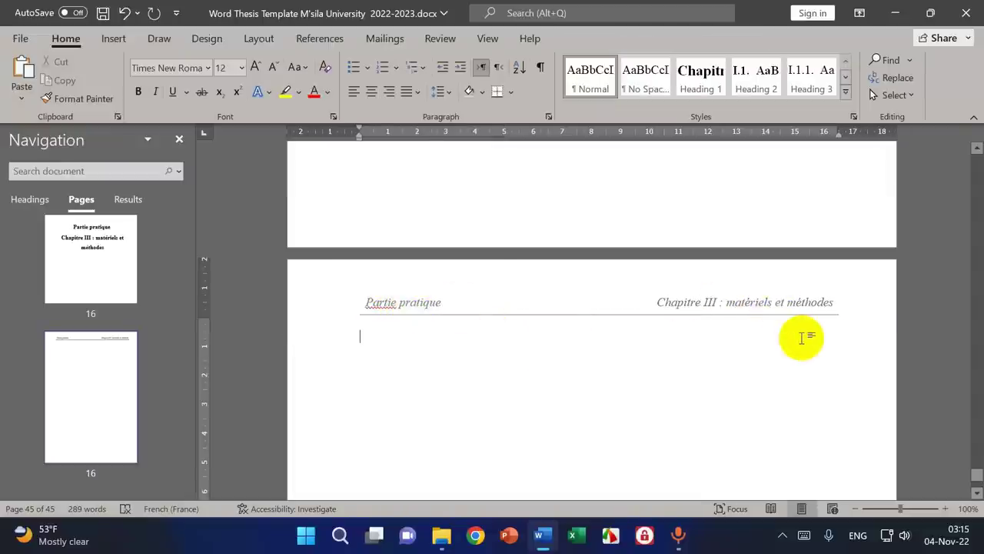
- Show the document's headings outline and apply Heading 1 to the empty first paragraph of the page after the Chapitre III title page
scroll(695, 330, "up", 12)
scroll(691, 330, "down", 6)
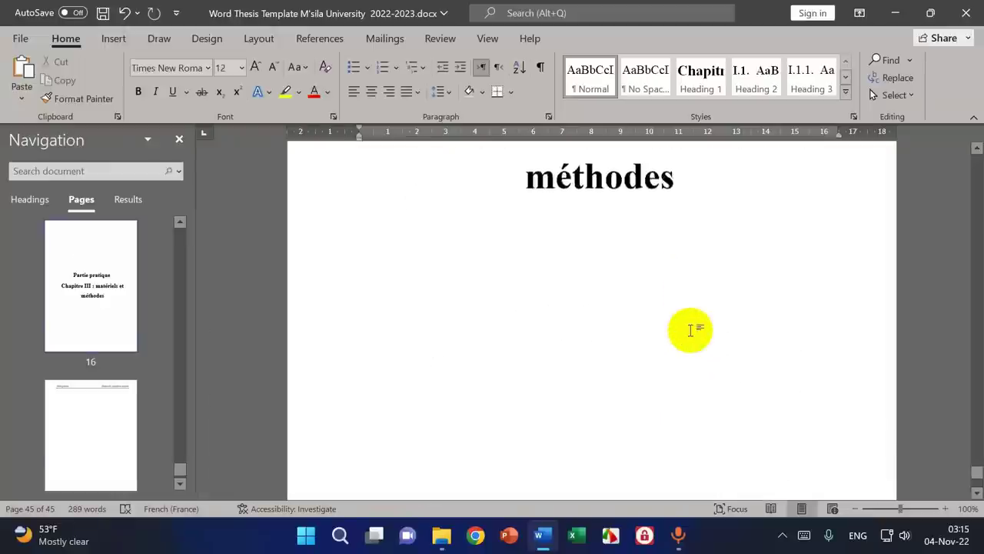
scroll(690, 329, "down", 5)
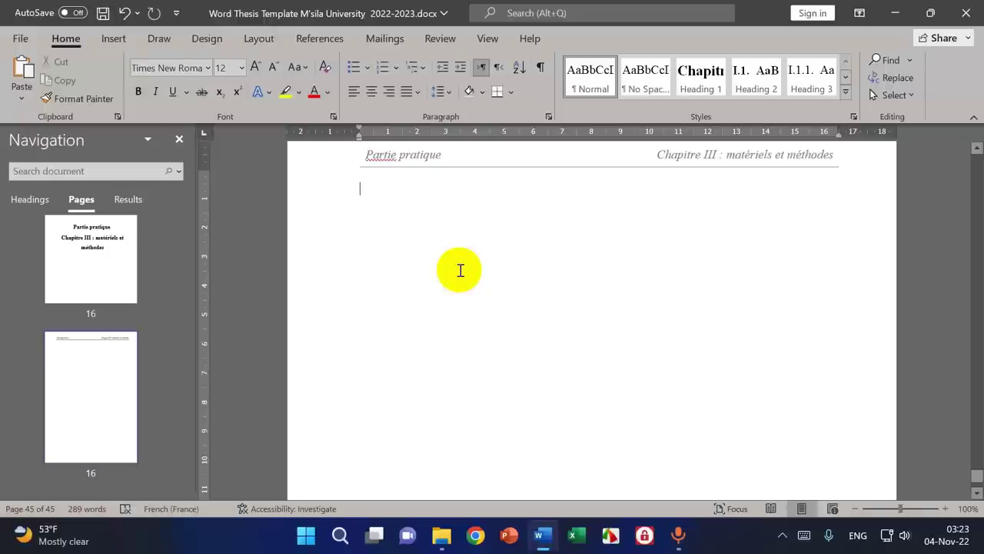
left_click(31, 202)
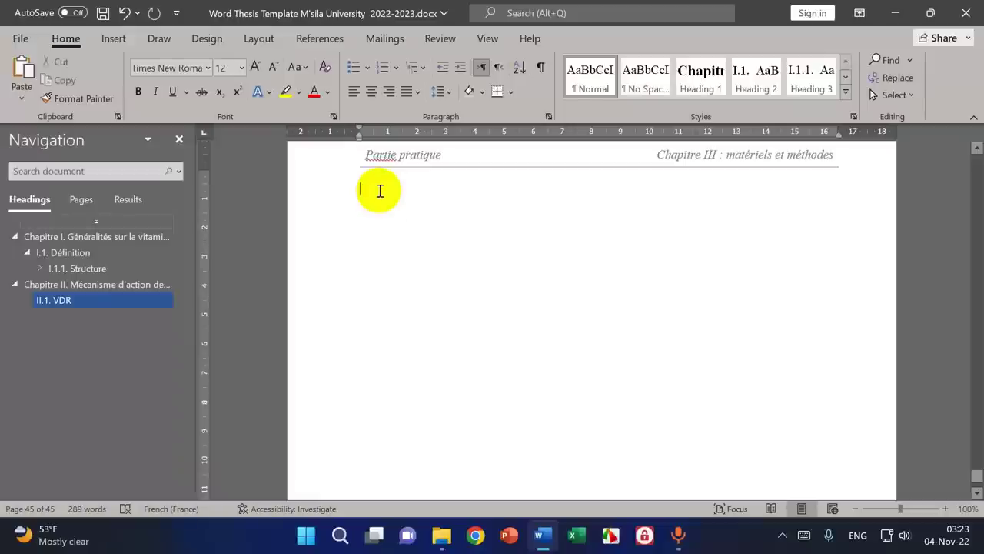
left_click(705, 88)
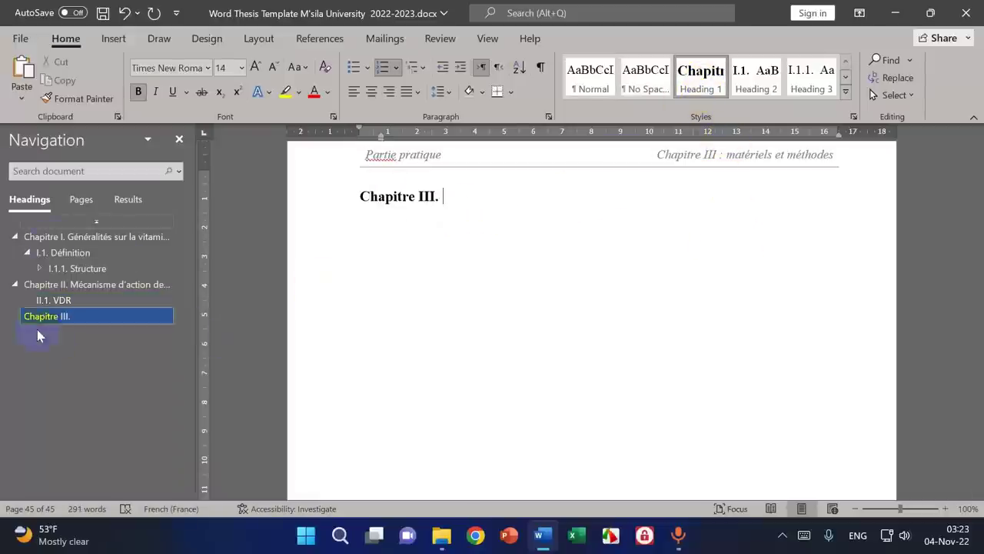
left_click(436, 339)
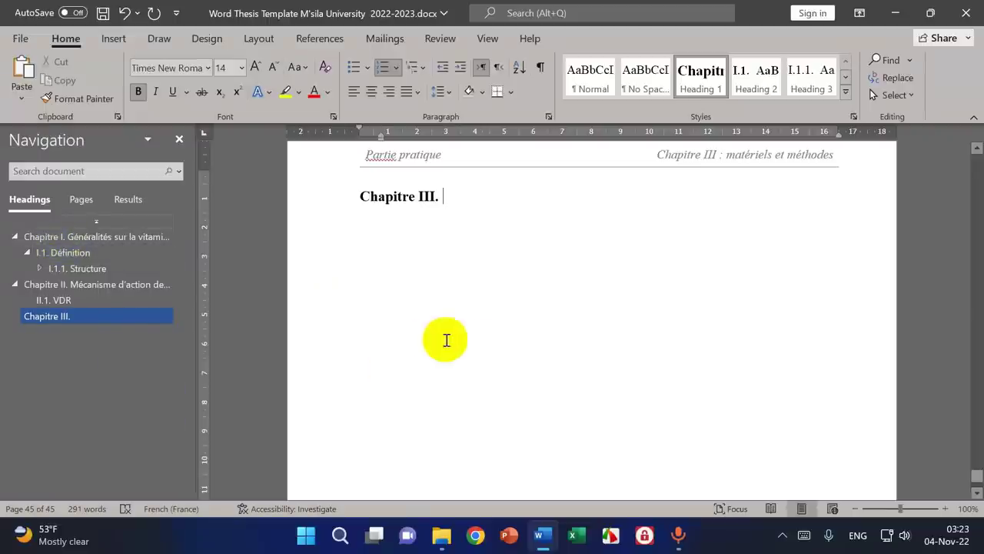
- Copy only the words "matériels et méthodes" from the practical part's title page
scroll(670, 407, "up", 8)
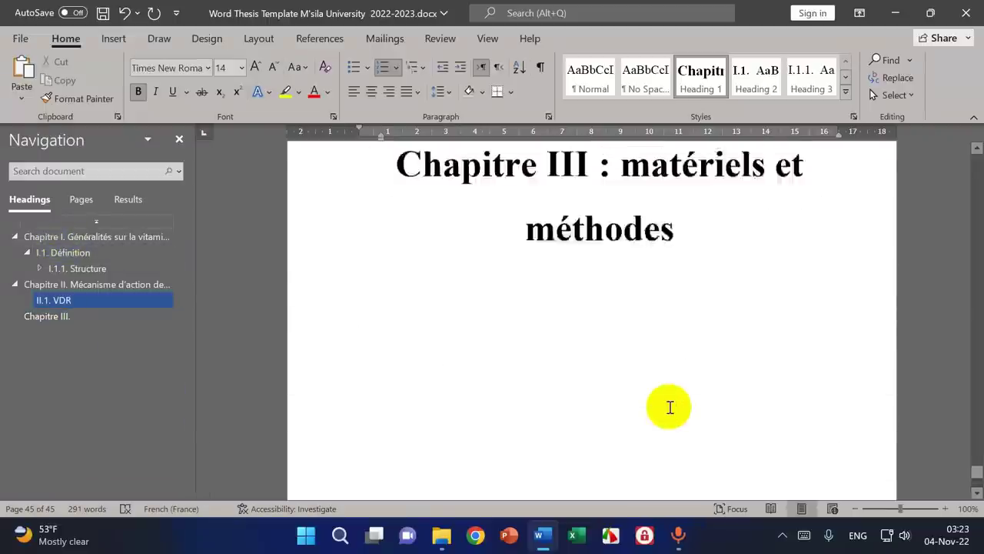
scroll(670, 407, "up", 3)
left_click_drag(620, 293, 674, 362)
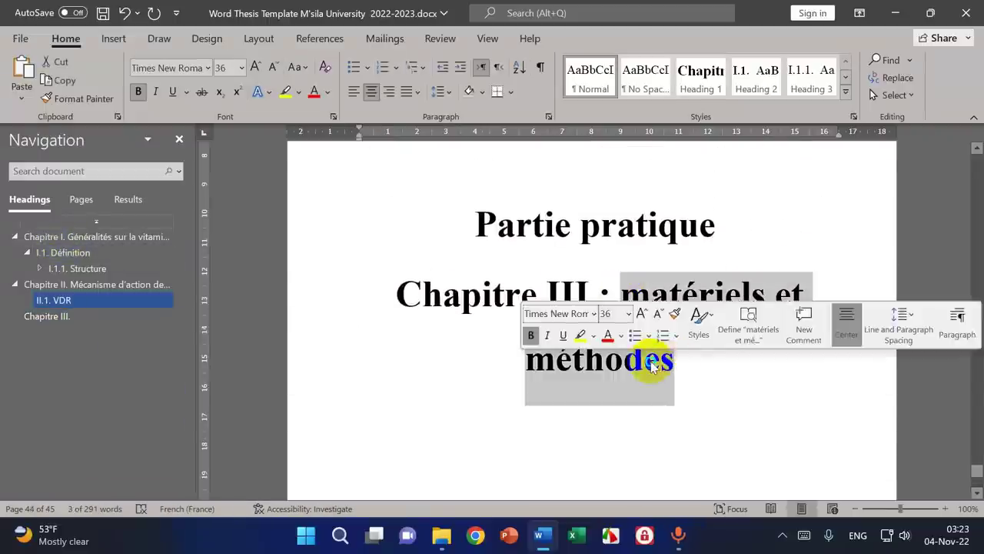
right_click(651, 363)
left_click(676, 115)
- Paste the copied words as text only into the chapter heading so it reads "Chapitre III. Matériels et méthodes", and continue on the line below
scroll(559, 317, "down", 8)
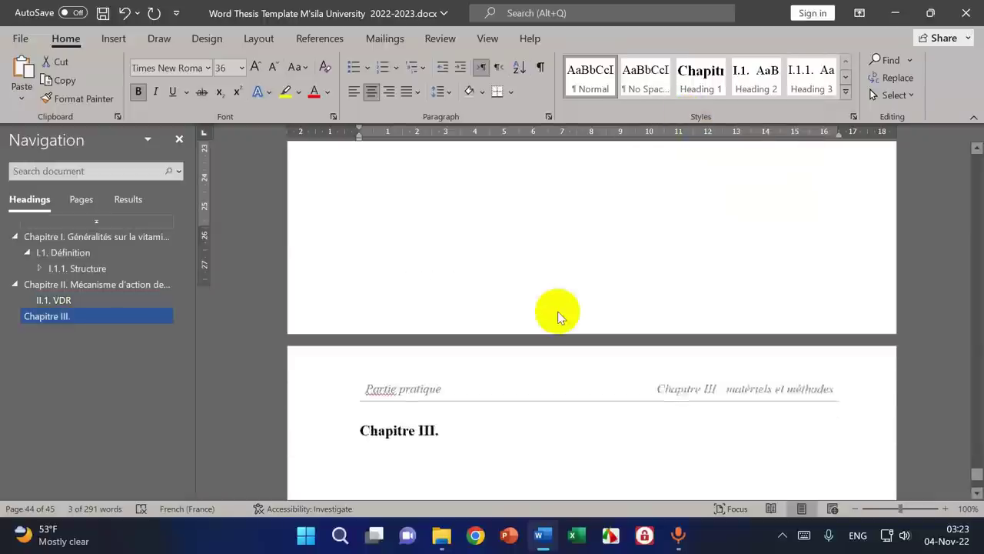
scroll(558, 316, "down", 1)
left_click(450, 380)
left_click(22, 100)
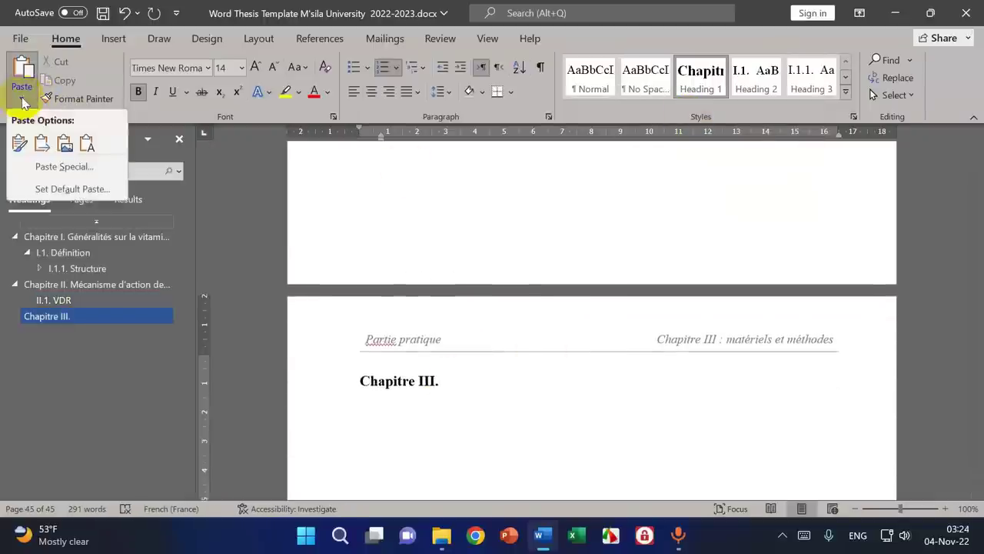
left_click(85, 143)
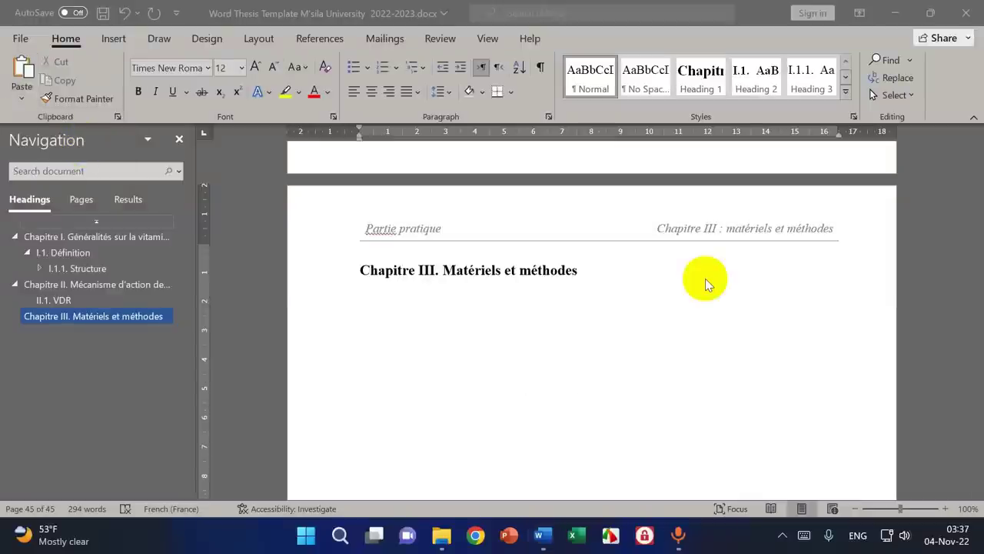
left_click(394, 298)
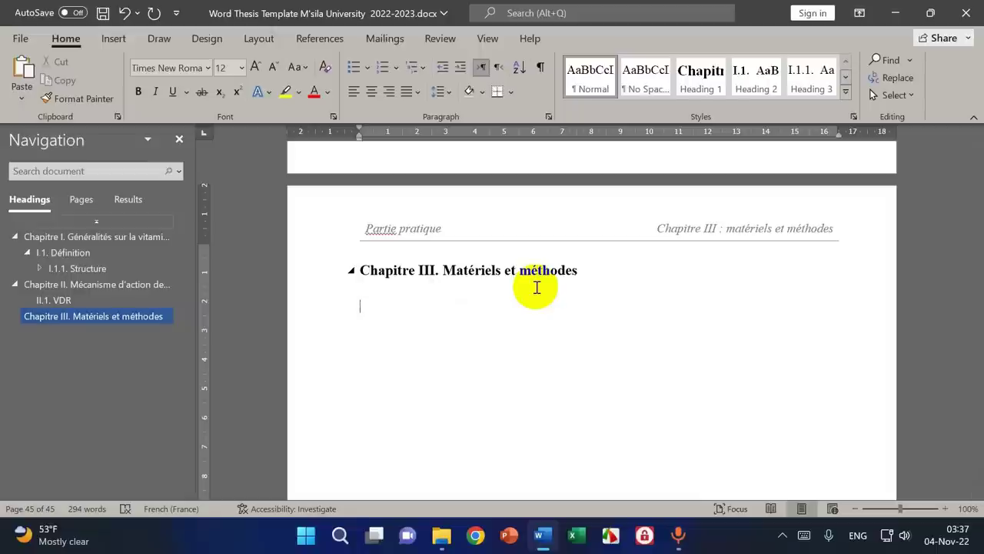
- Open "Rhamnus alaternus L. RM.docx" from the Mon mémoire folder and examine how its Matériel section is organised
left_click(441, 534)
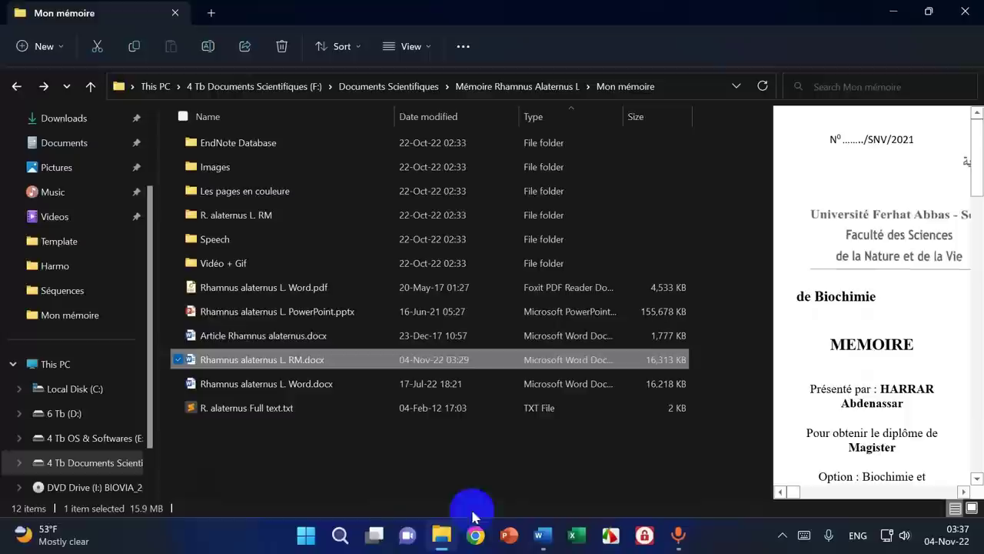
double_click(281, 362)
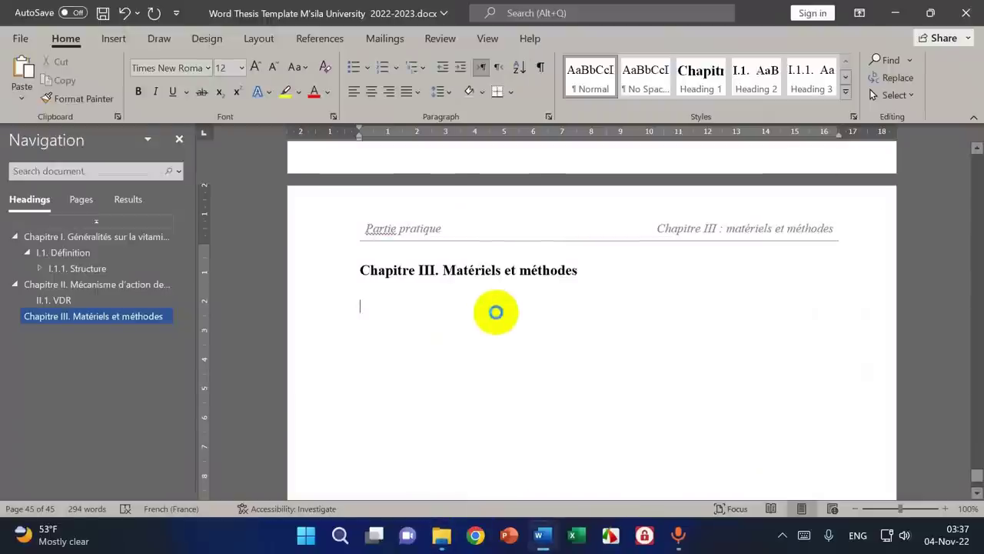
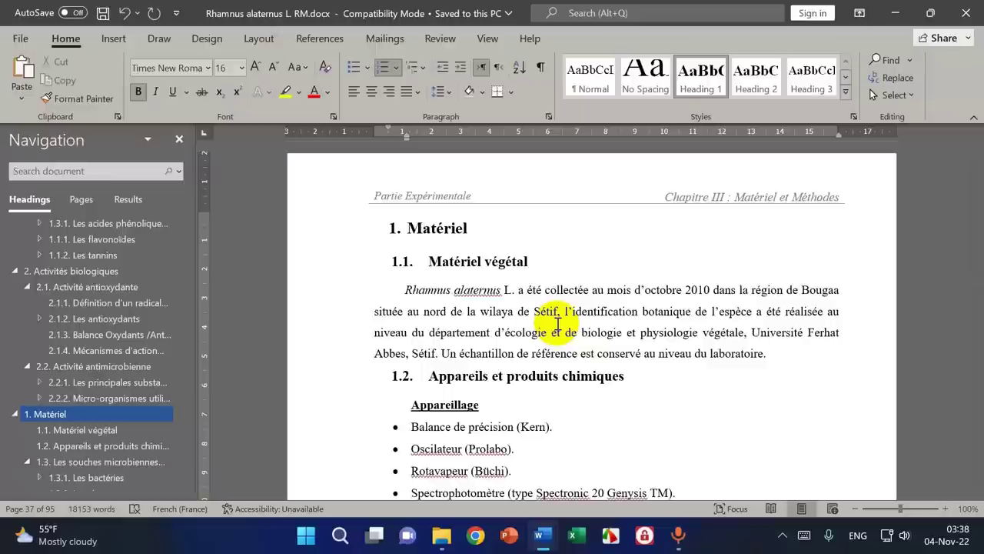
scroll(558, 323, "down", 3)
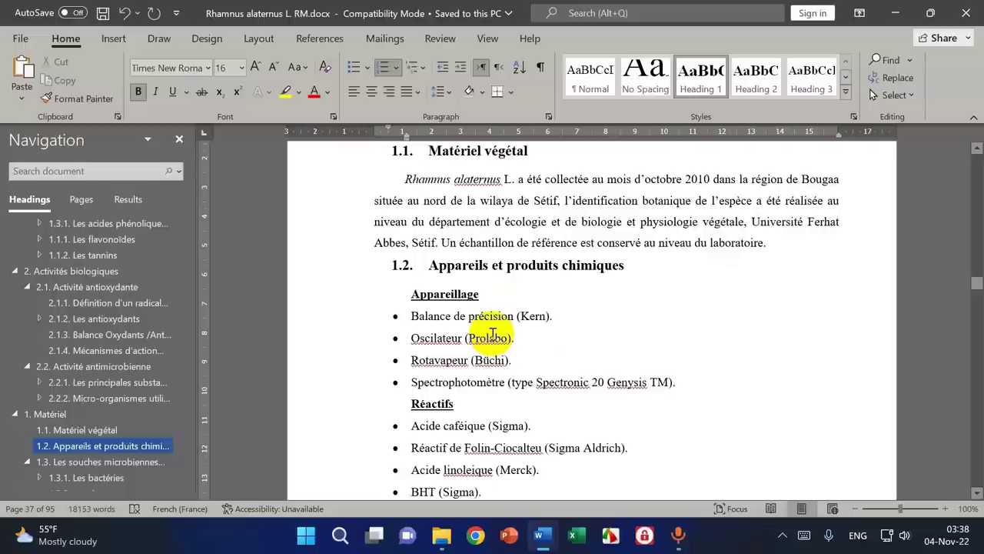
scroll(492, 334, "down", 4)
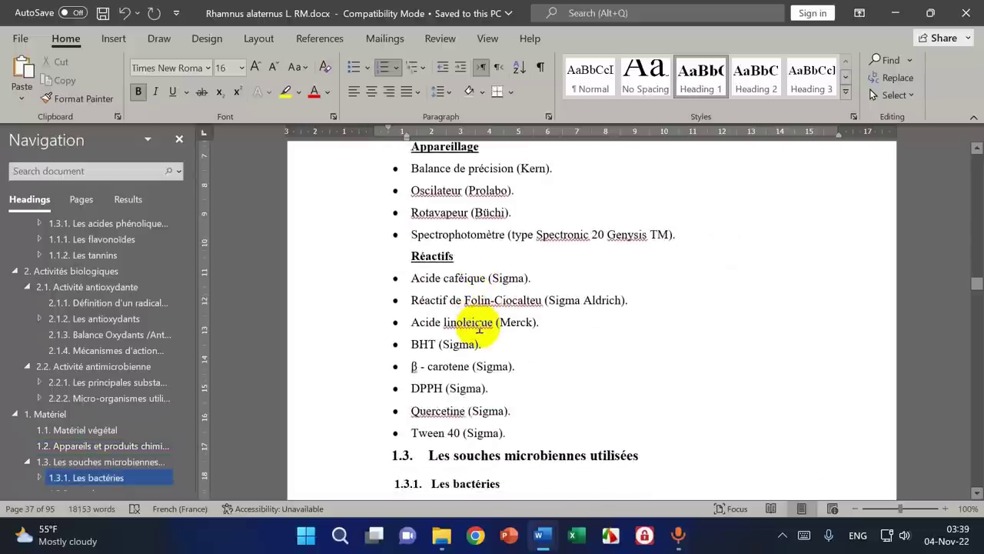
scroll(478, 327, "up", 4)
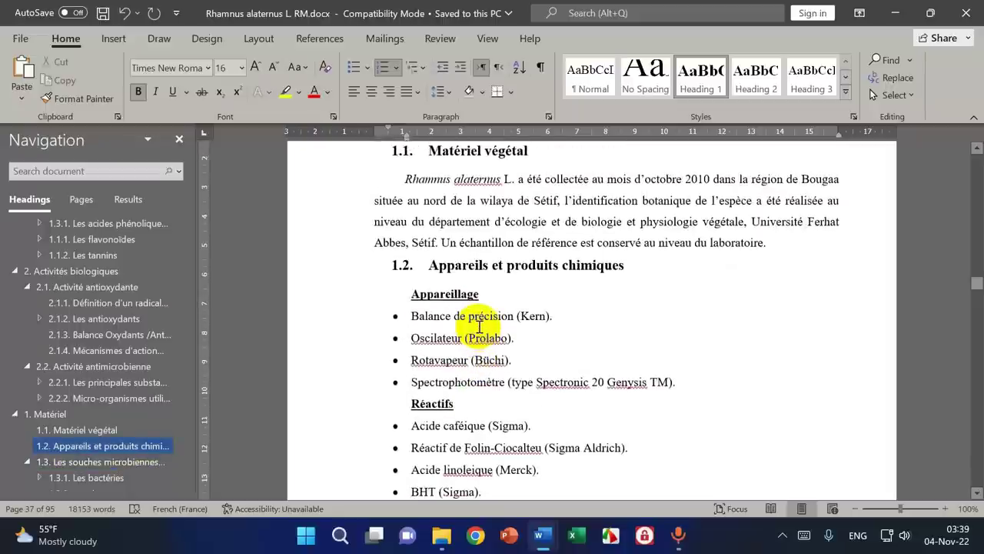
scroll(479, 327, "down", 9)
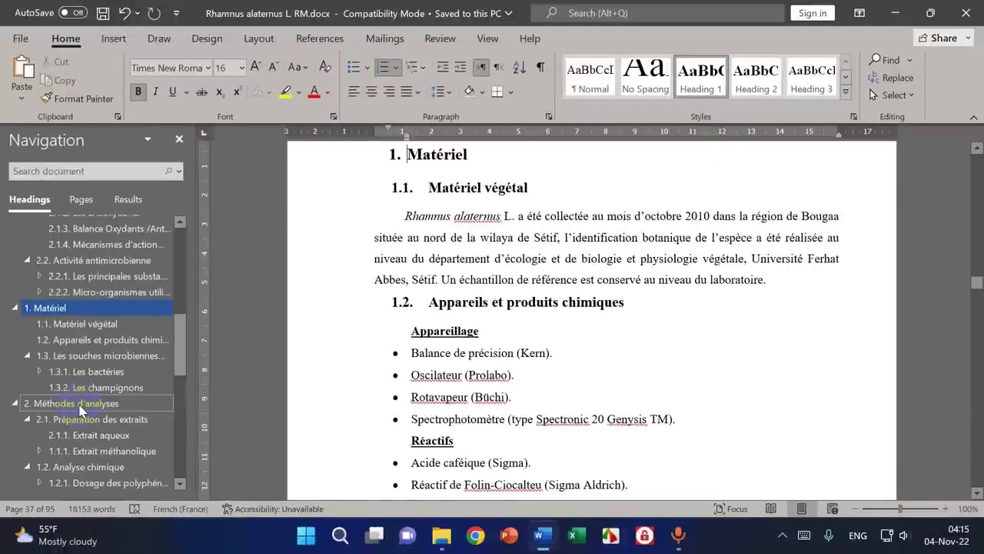
- Examine the Méthodes d'analyses and Analyse chimique sections, highlighting the Principe and Mode opératoire text and the in-text citation in the Principe paragraph
left_click(89, 387)
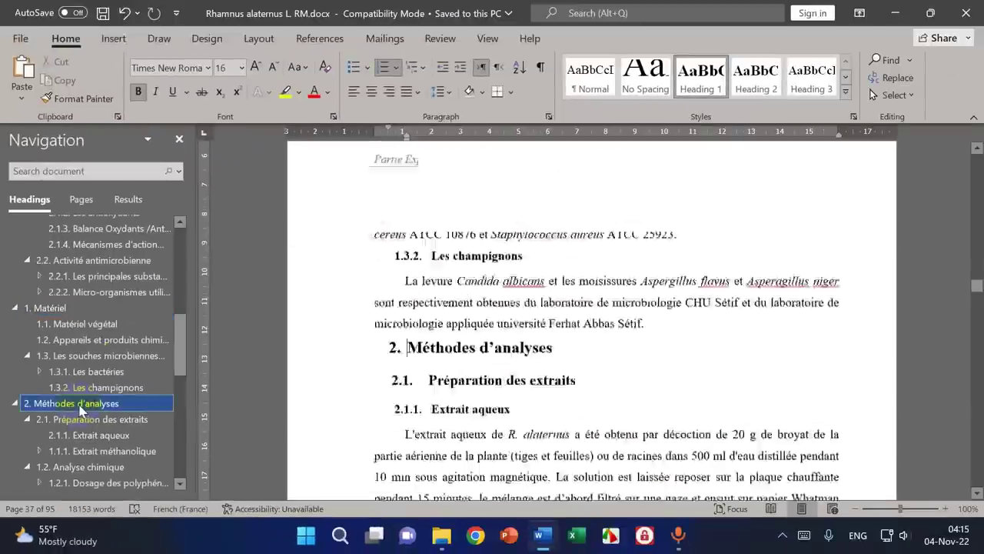
left_click(96, 464)
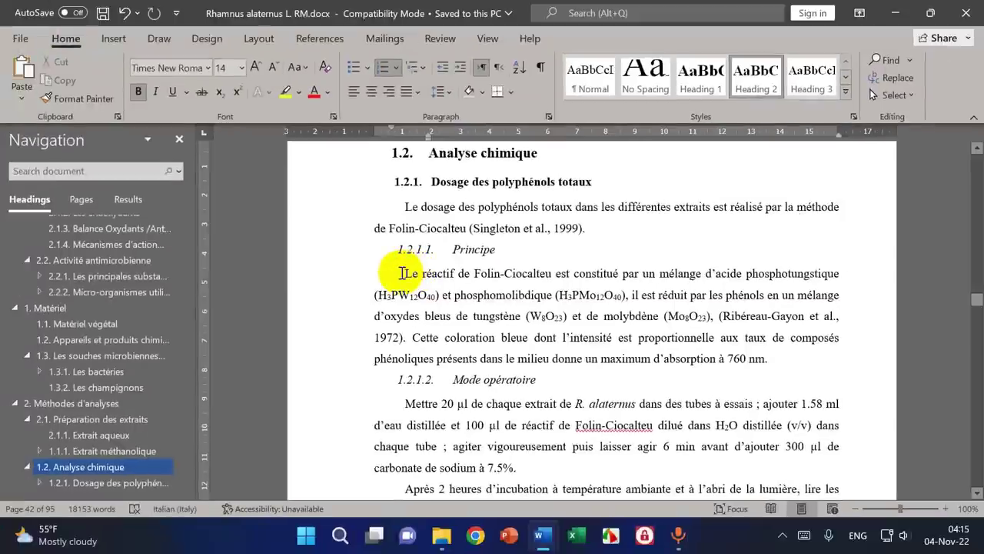
left_click_drag(423, 279, 842, 455)
left_click_drag(632, 371, 710, 386)
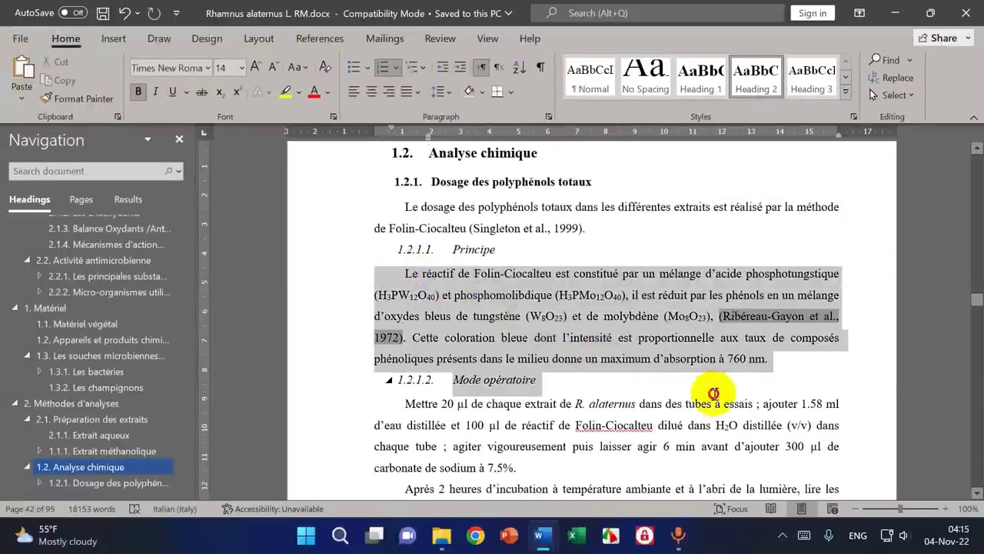
left_click(483, 318)
left_click_drag(400, 273, 671, 491)
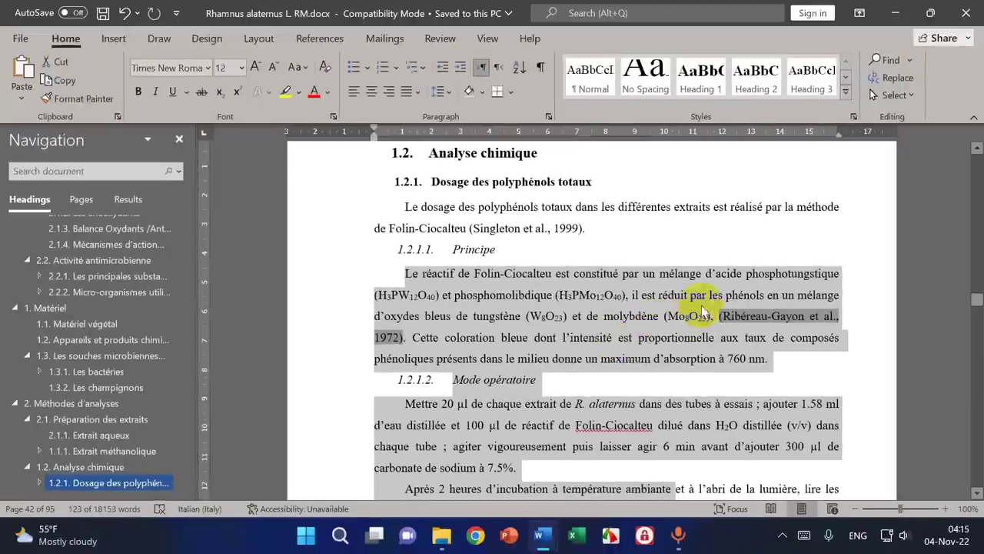
left_click(702, 311)
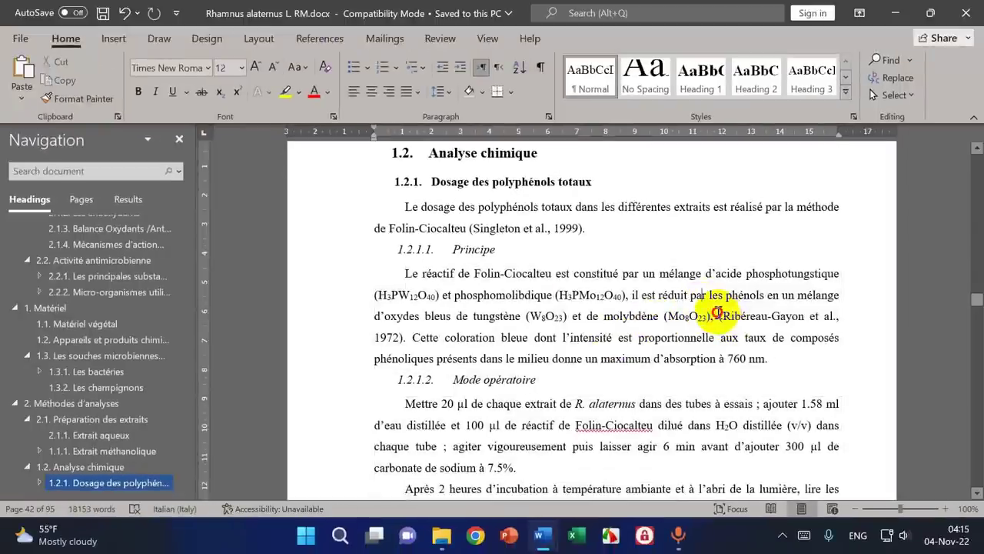
left_click_drag(719, 315, 392, 334)
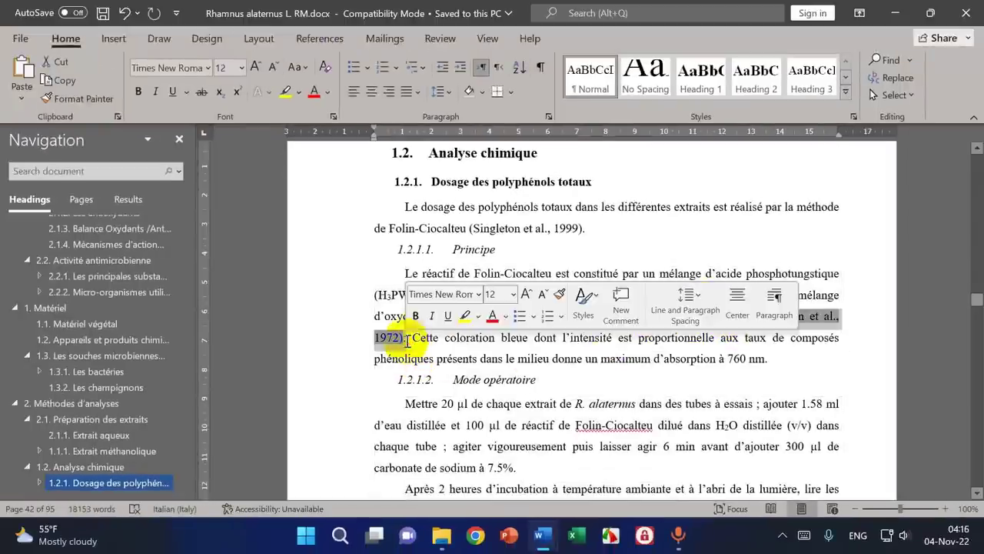
- Highlight the in-text citation in the introductory sentence of the Dosage des polyphénols totaux section
left_click(495, 234)
left_click_drag(454, 229, 586, 227)
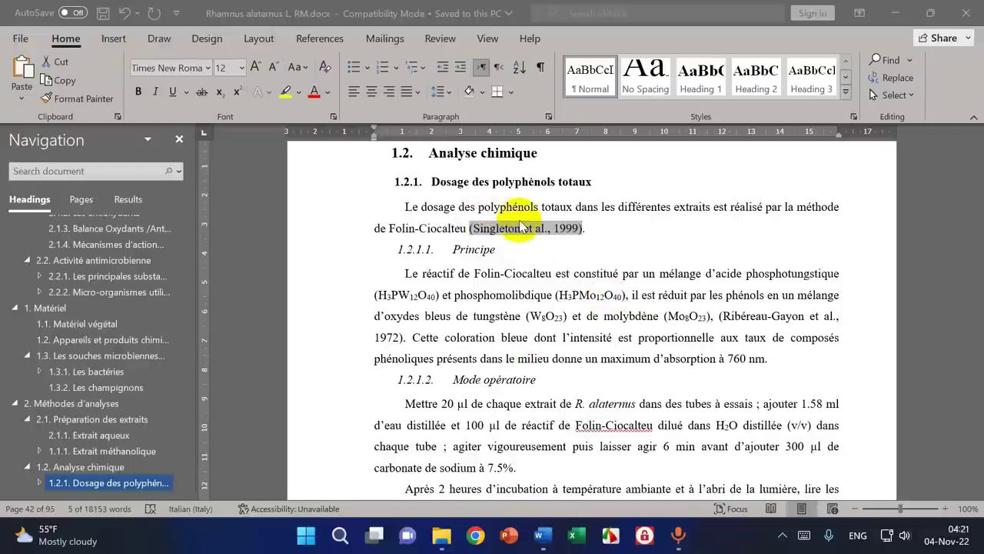
- Switch back to the Word thesis template and add the level-2 heading "Matériels" below the Chapitre III heading
mouse_move(543, 536)
left_click(492, 415)
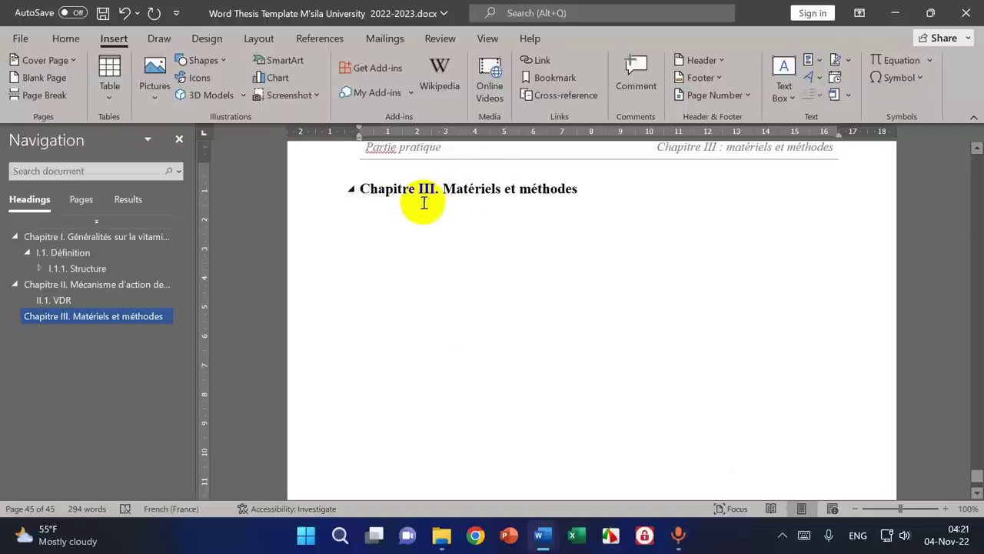
left_click(65, 38)
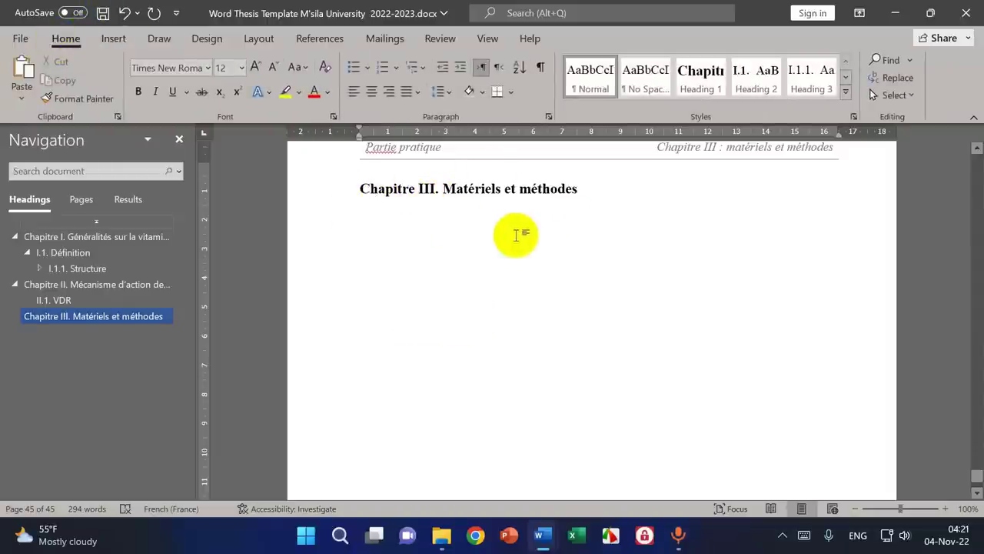
left_click(773, 95)
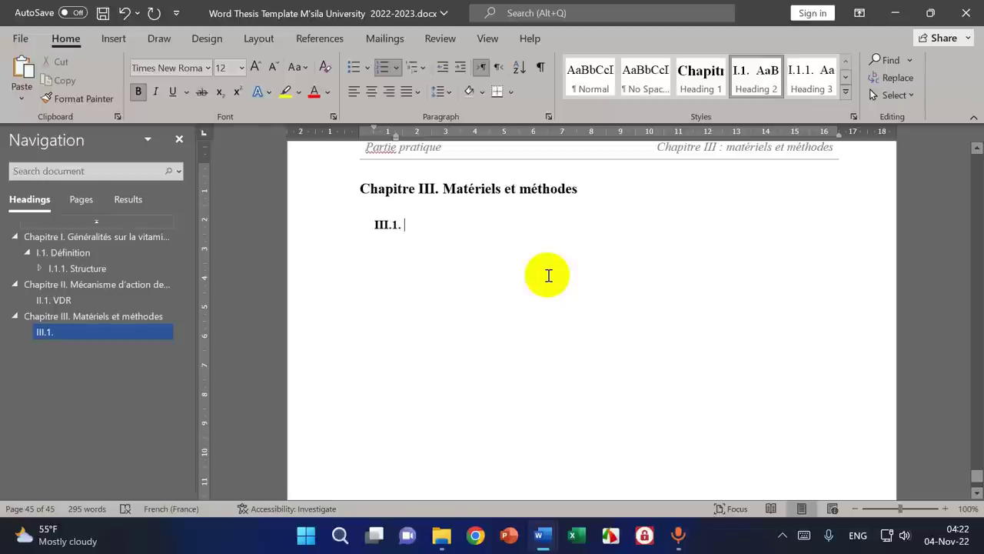
type("M")
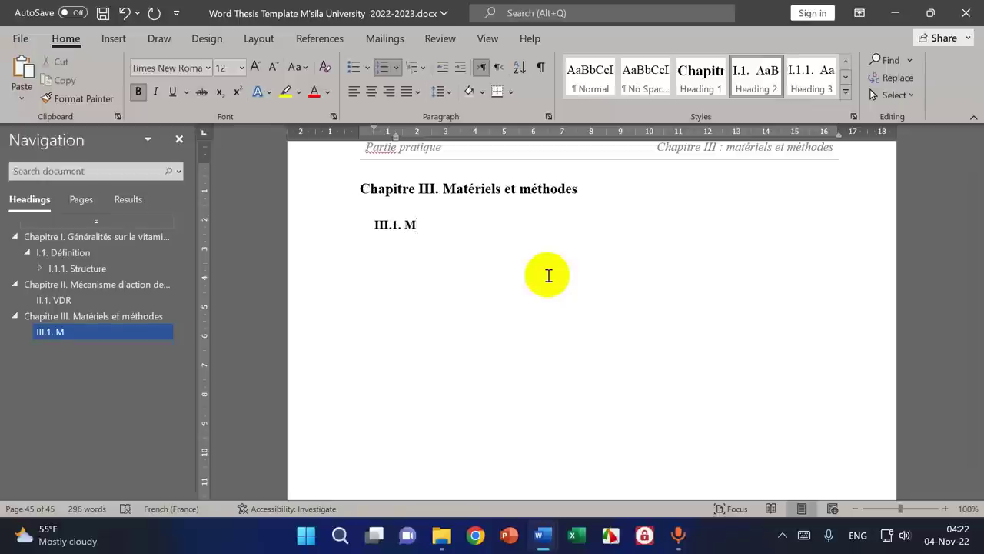
type("ateriels")
left_click(426, 224)
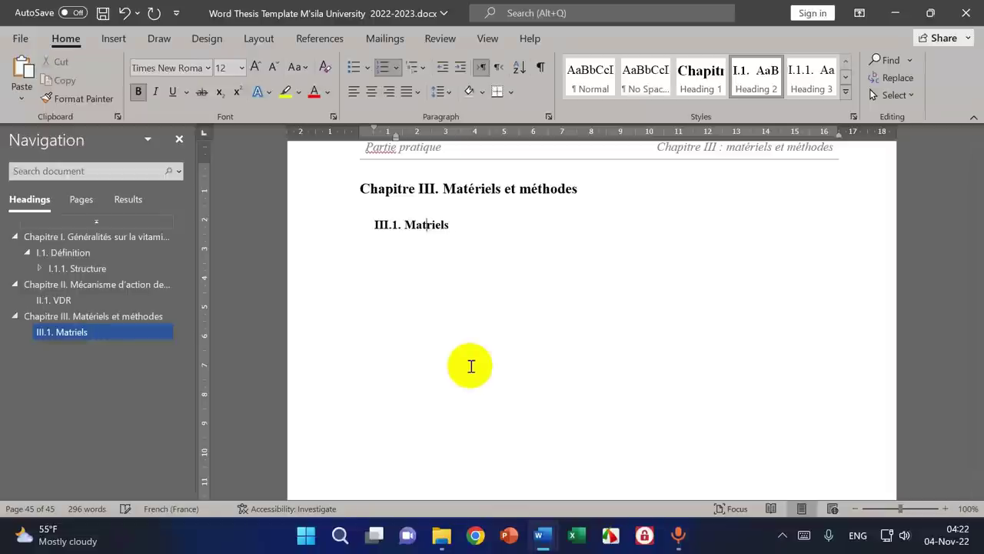
key("alt+shift")
type("é")
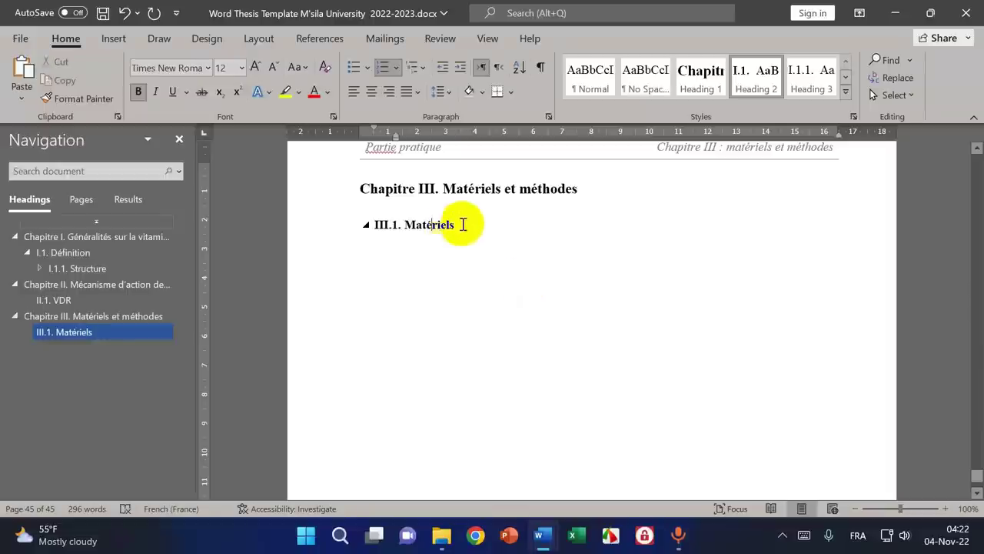
- Continue on a new line below the Matériels heading and set this section's page numbering to start at 31
scroll(566, 305, "down", 3)
scroll(570, 307, "down", 1)
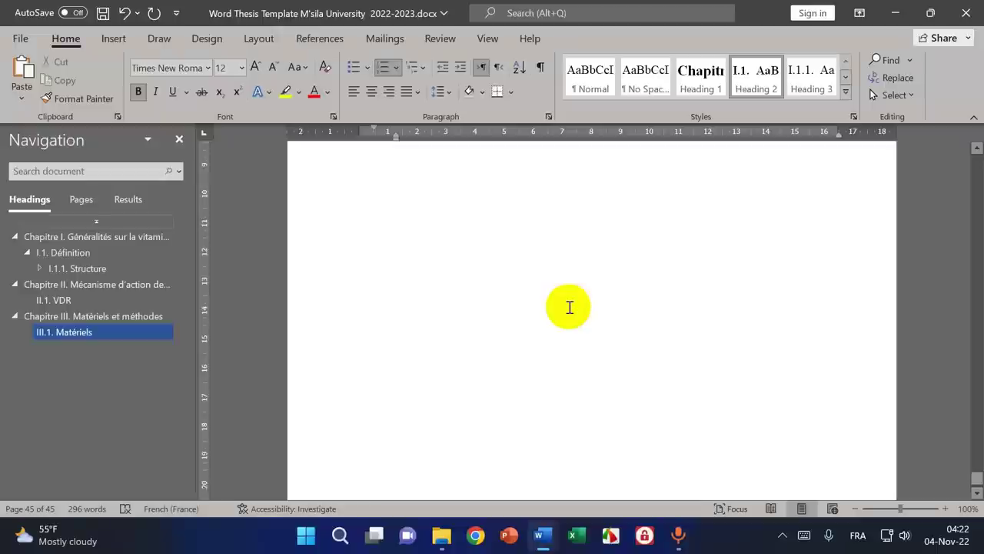
scroll(569, 308, "up", 5)
scroll(569, 308, "down", 8)
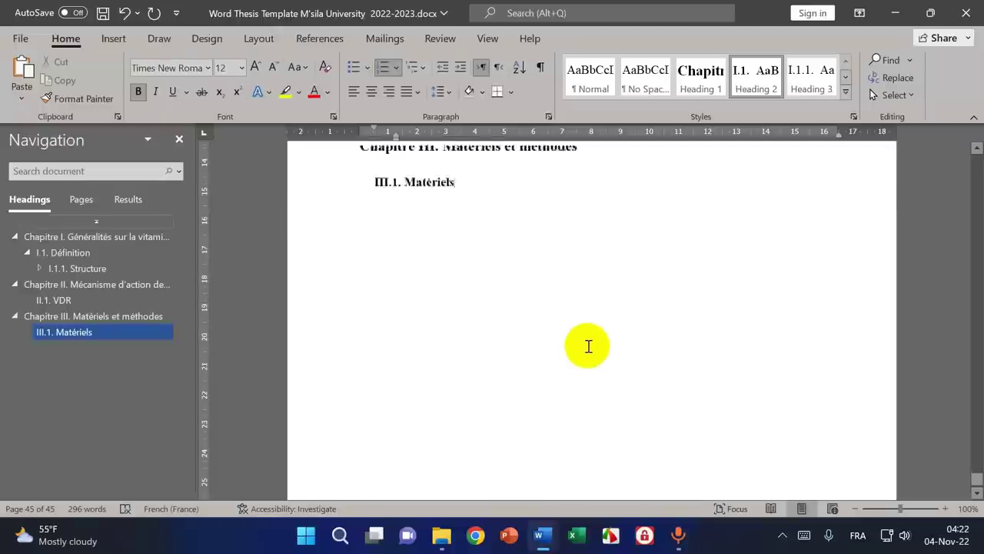
scroll(588, 346, "up", 8)
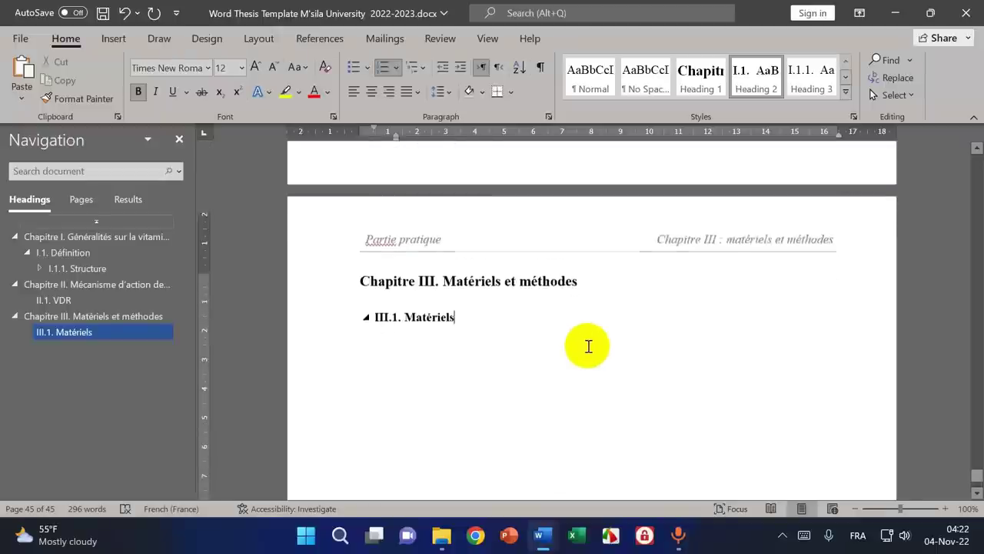
scroll(586, 345, "up", 15)
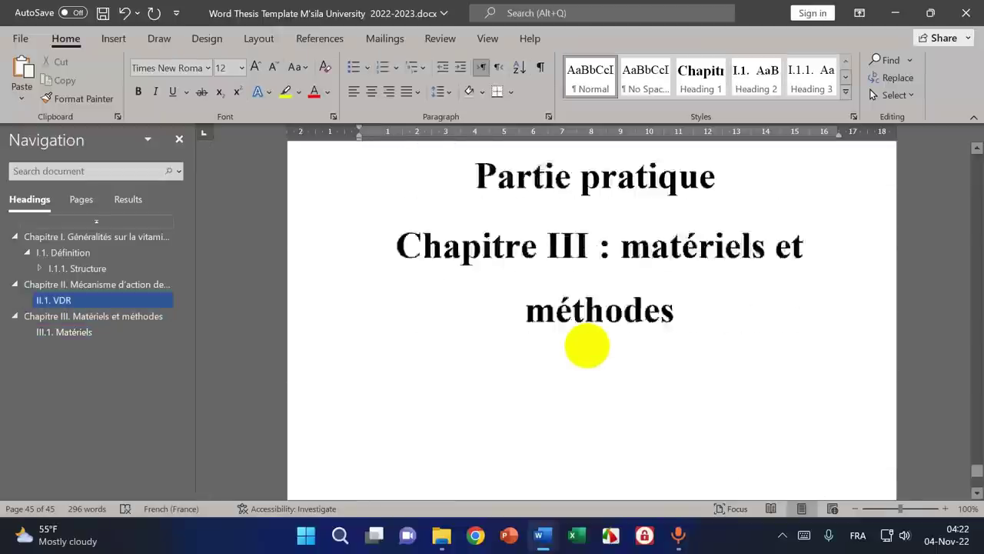
scroll(587, 345, "down", 15)
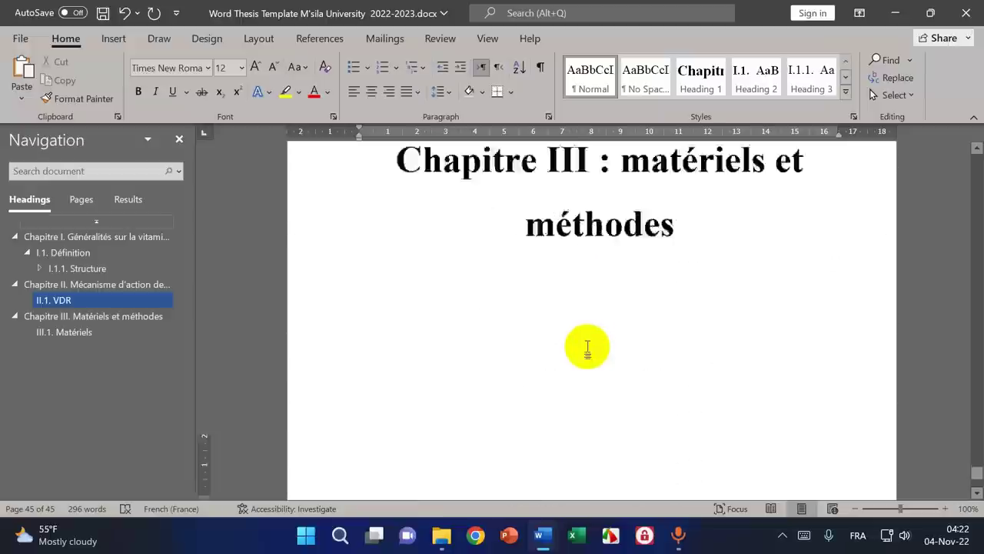
left_click(113, 39)
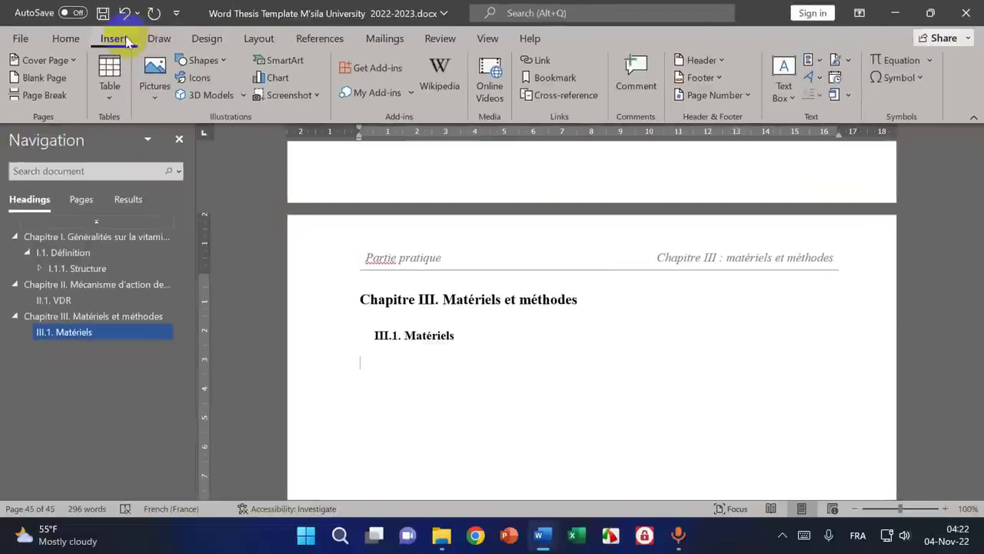
left_click(741, 97)
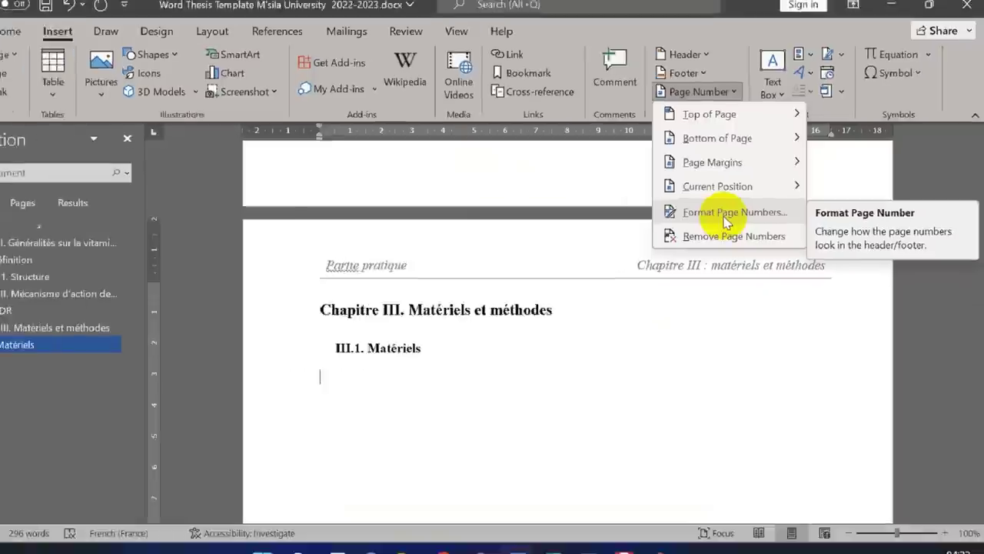
left_click(517, 279)
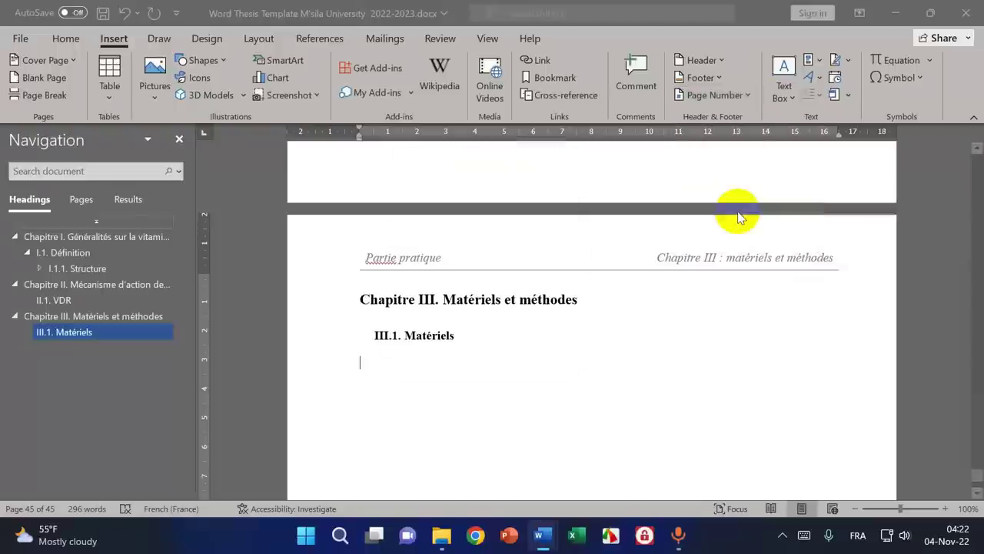
double_click(470, 310)
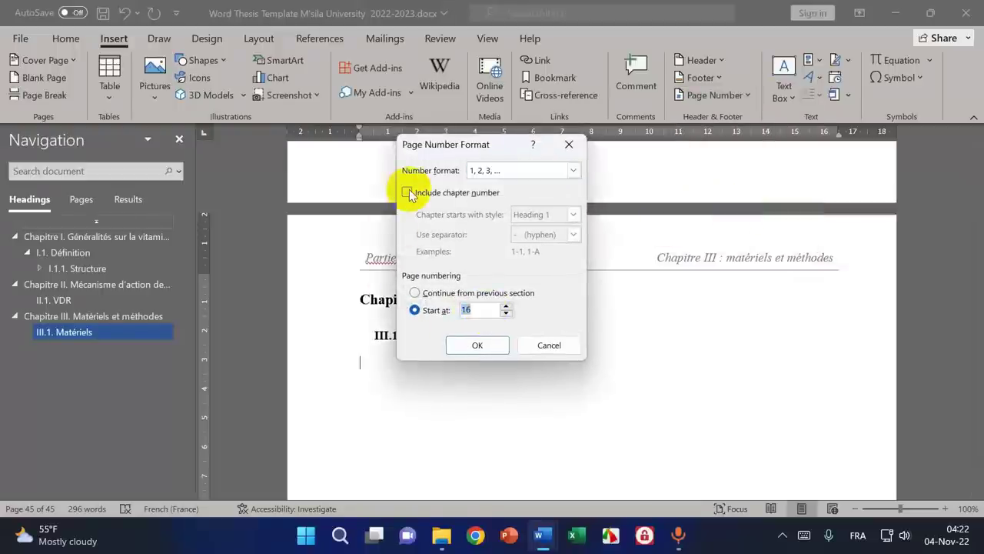
type("31")
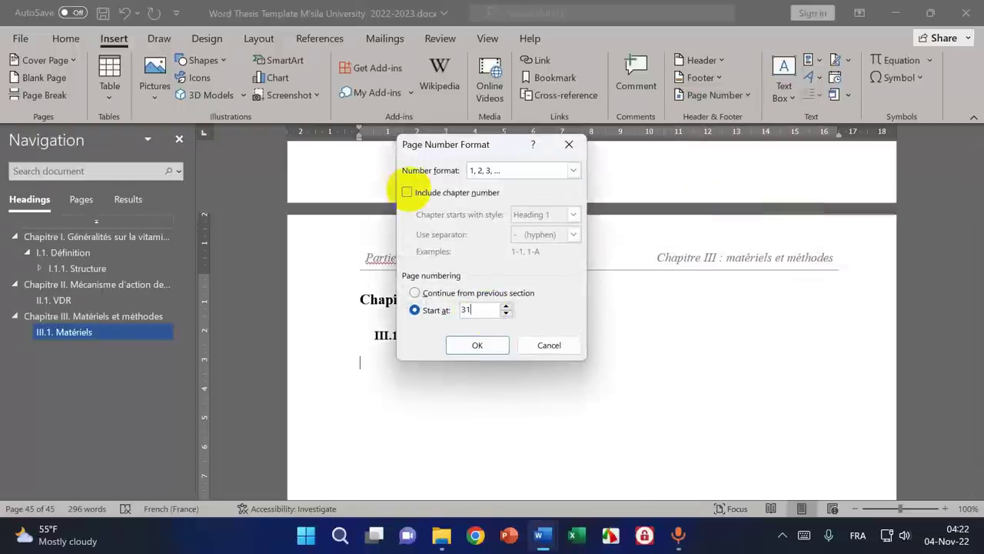
left_click(476, 345)
- Insert a right-aligned Plain Number 3 page number at the bottom of the Chapitre III page and return to the body text
left_click(714, 96)
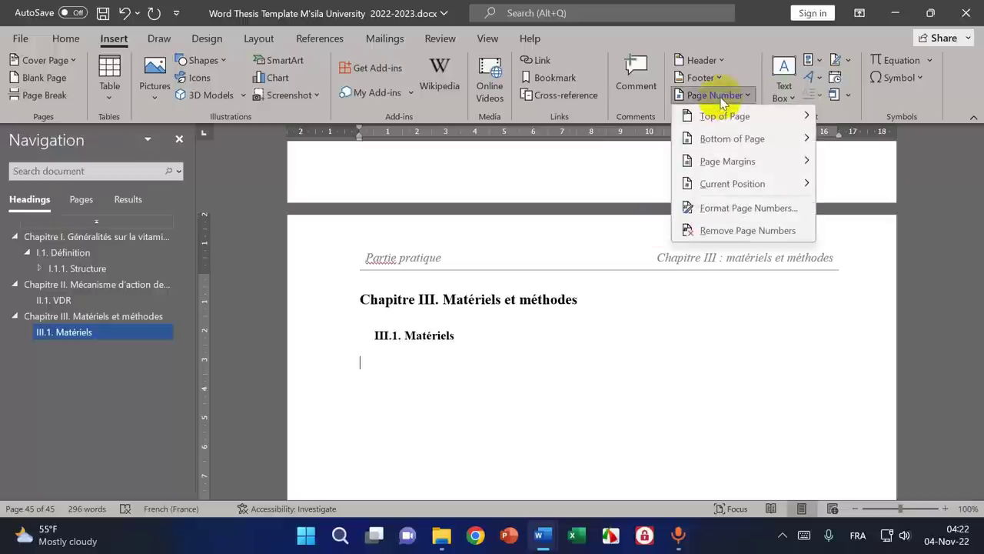
left_click(692, 139)
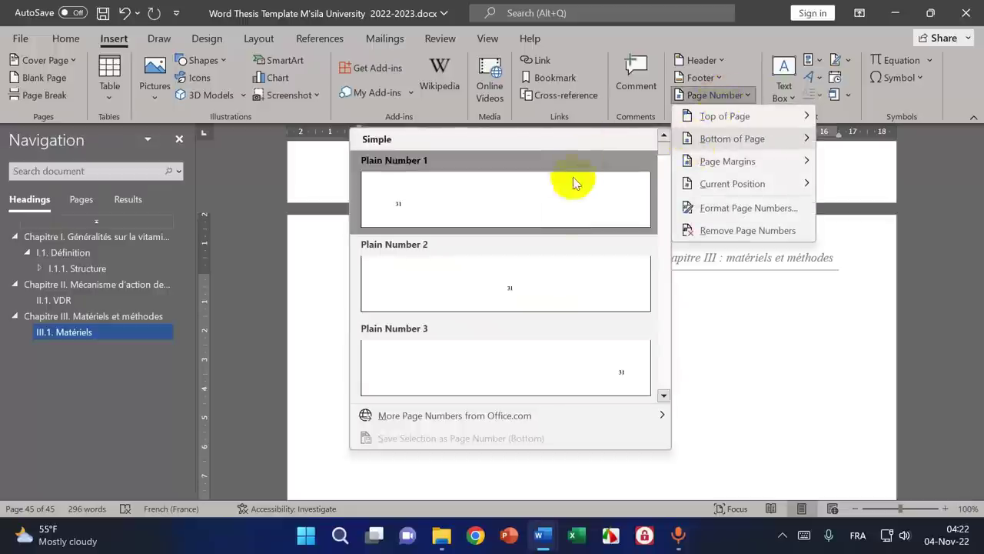
left_click(584, 381)
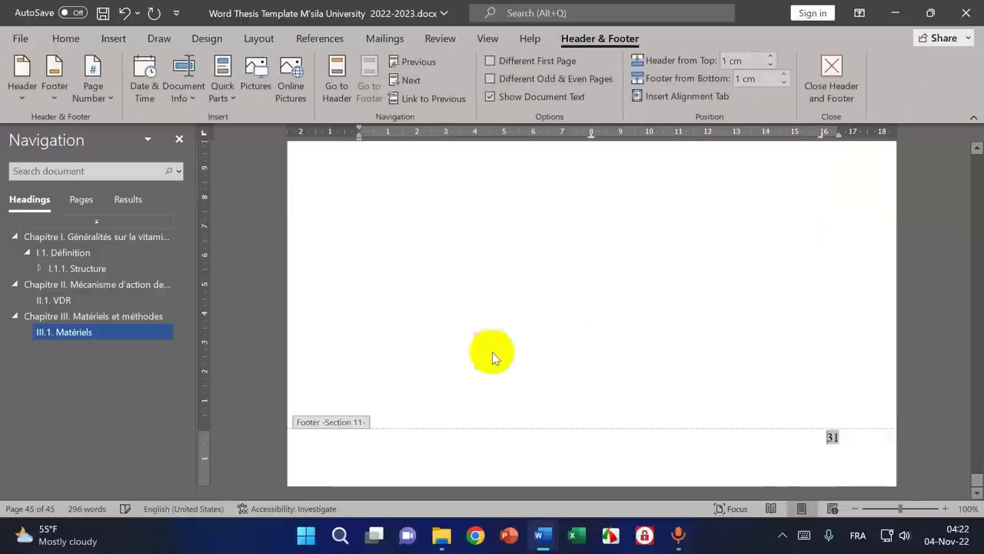
double_click(469, 315)
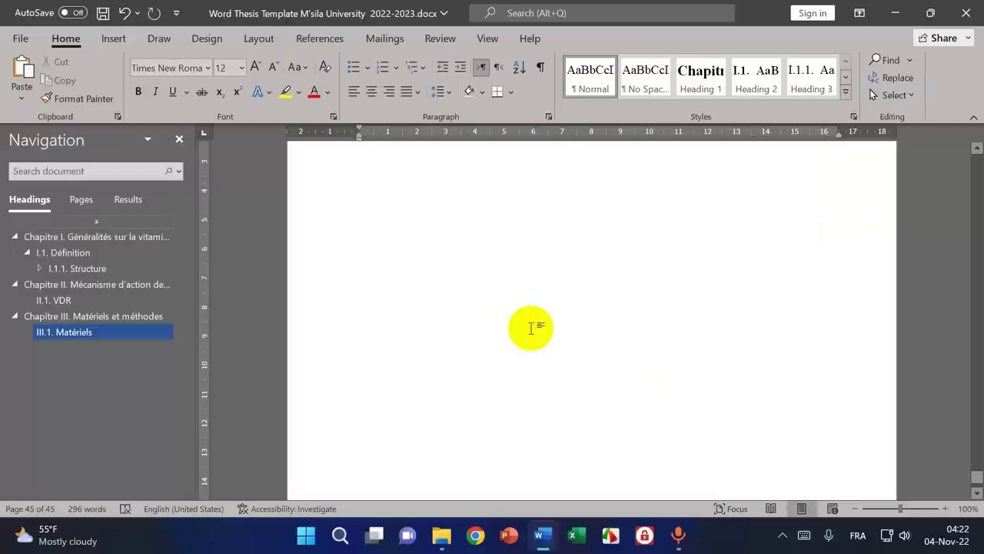
- Insert six page breaks from the empty line below the Matériels heading to leave blank pages for that section
left_click(374, 278)
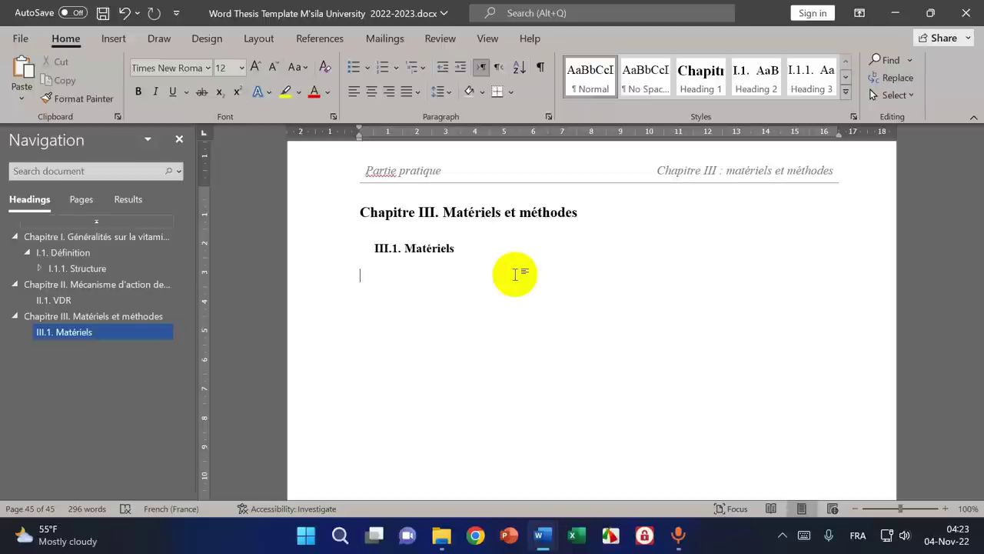
scroll(569, 265, "down", 2)
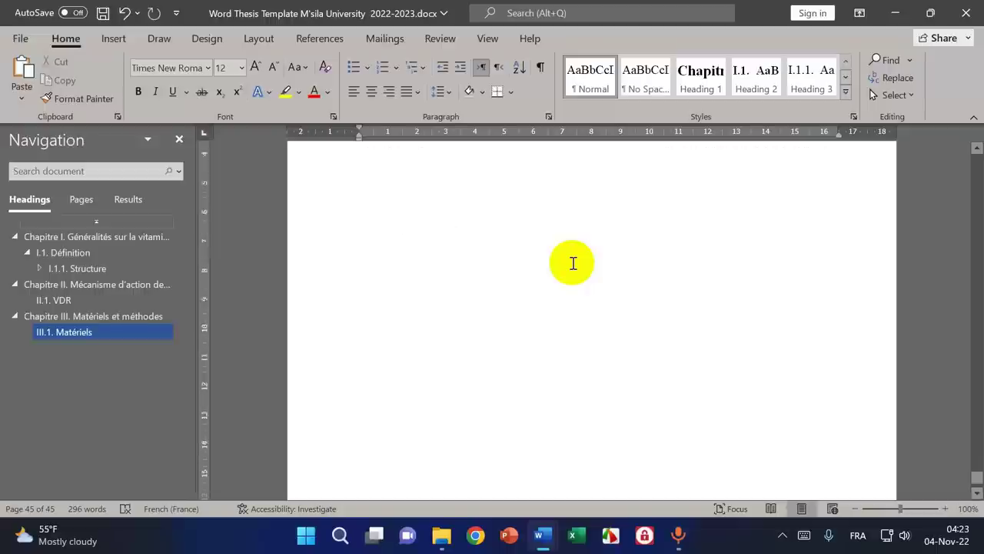
scroll(572, 263, "down", 10)
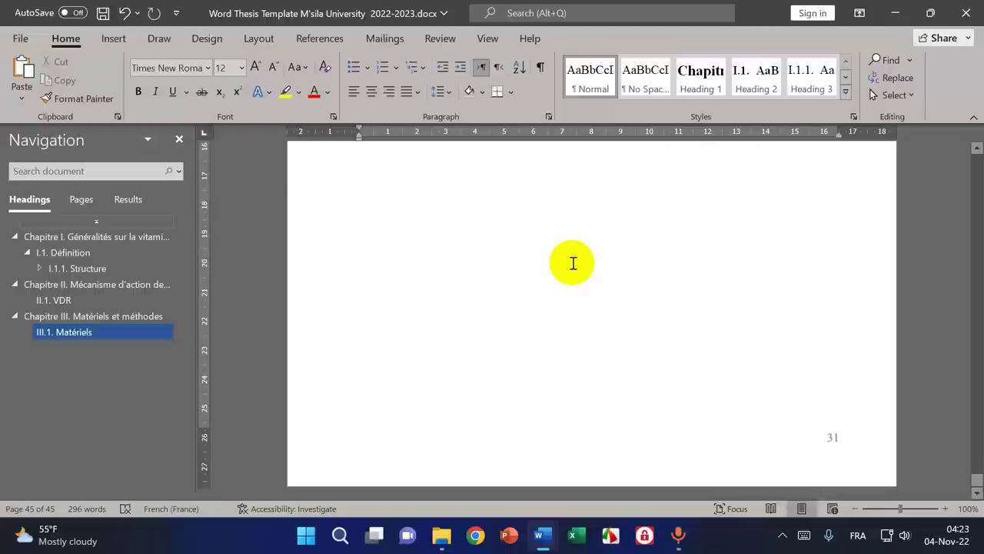
scroll(573, 263, "up", 1)
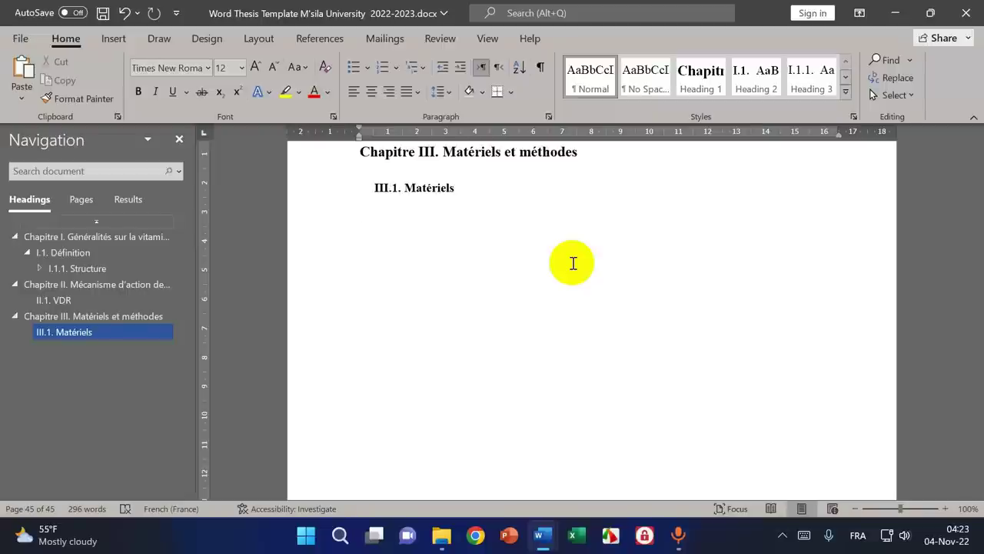
key("ctrl+Return")
key("ctrl+Return")
key("ctrl+Return")
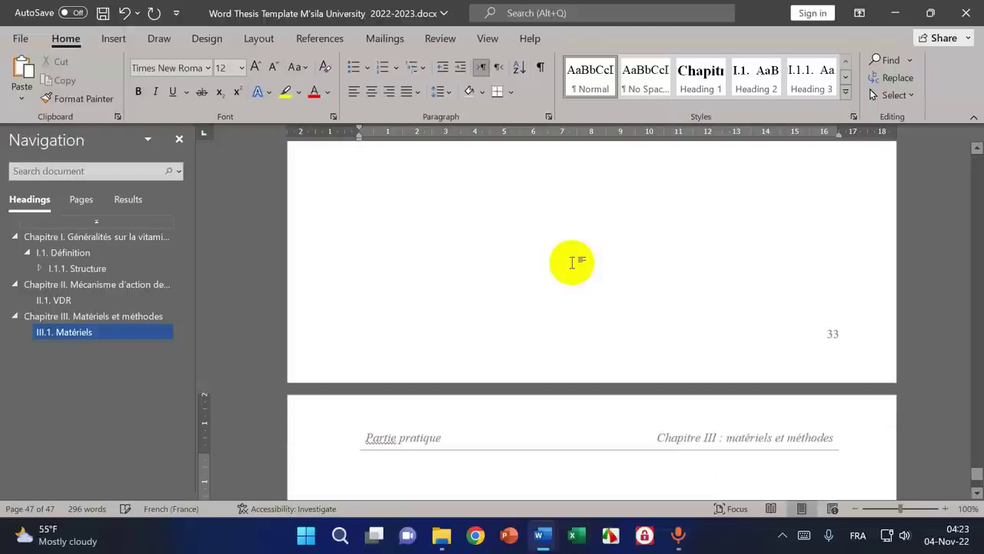
key("ctrl+Return")
key("ctrl+Return")
key("ctrl+Return")
key("ctrl+Return")
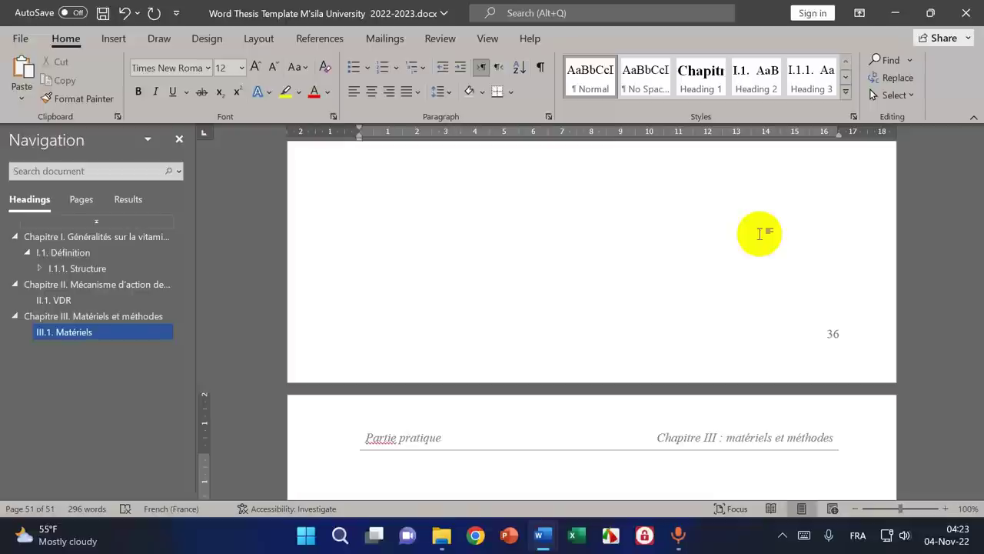
- Add the level-2 heading "Méthodes" at the start of the last page
left_click(756, 73)
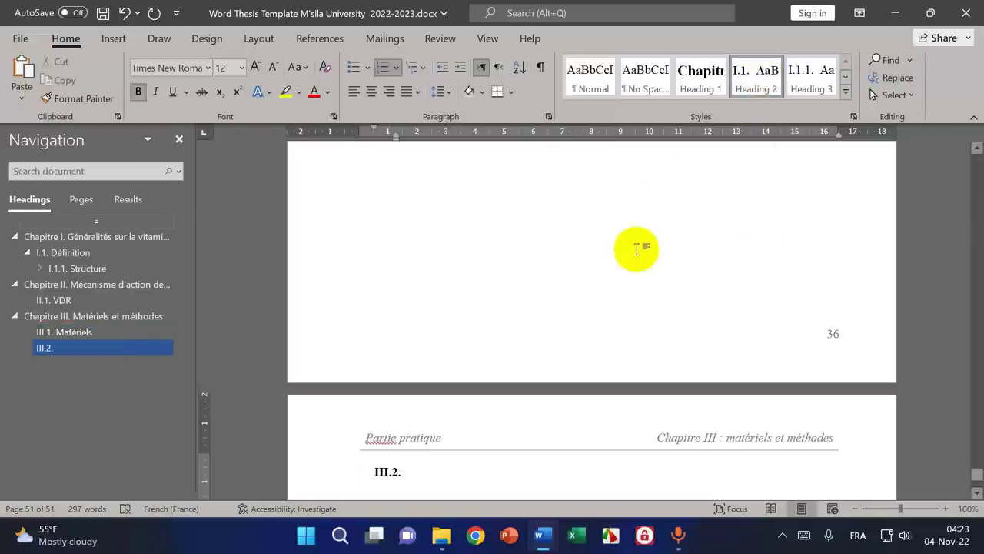
type("?eth")
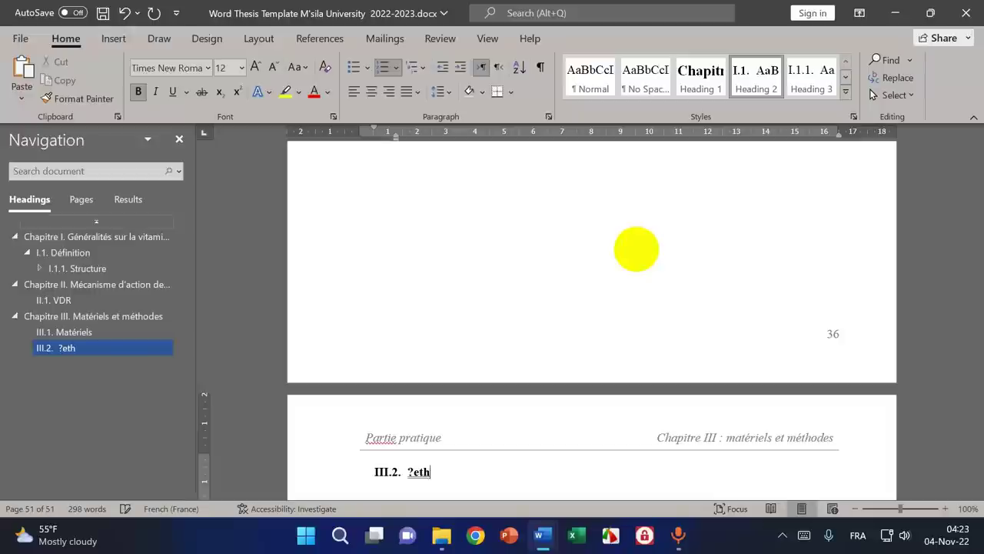
key("BackSpace")
key("BackSpace")
key("BackSpace")
key("BackSpace")
type("Méthodes")
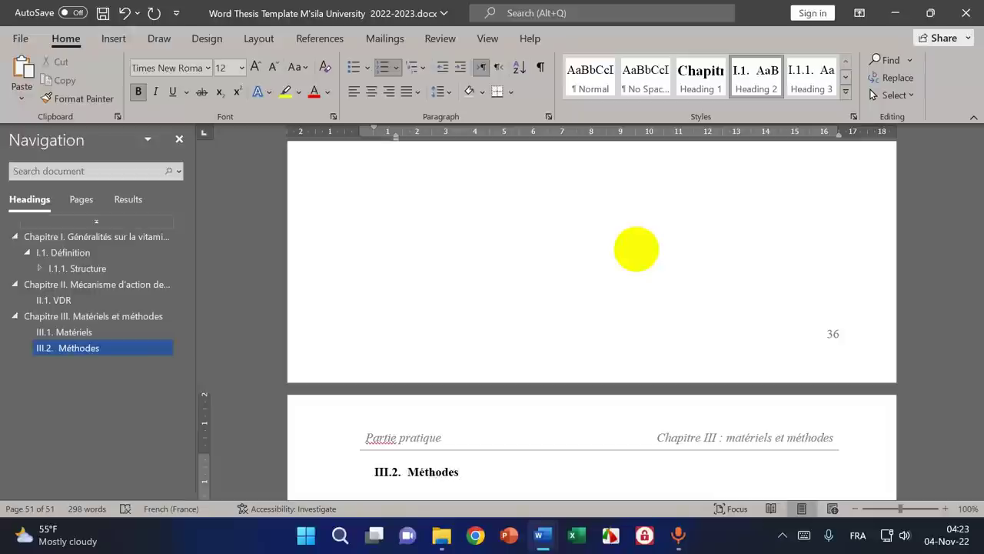
- Add the level-3 heading "Méthode 1" on a new line below the Méthodes heading
scroll(479, 294, "down", 5)
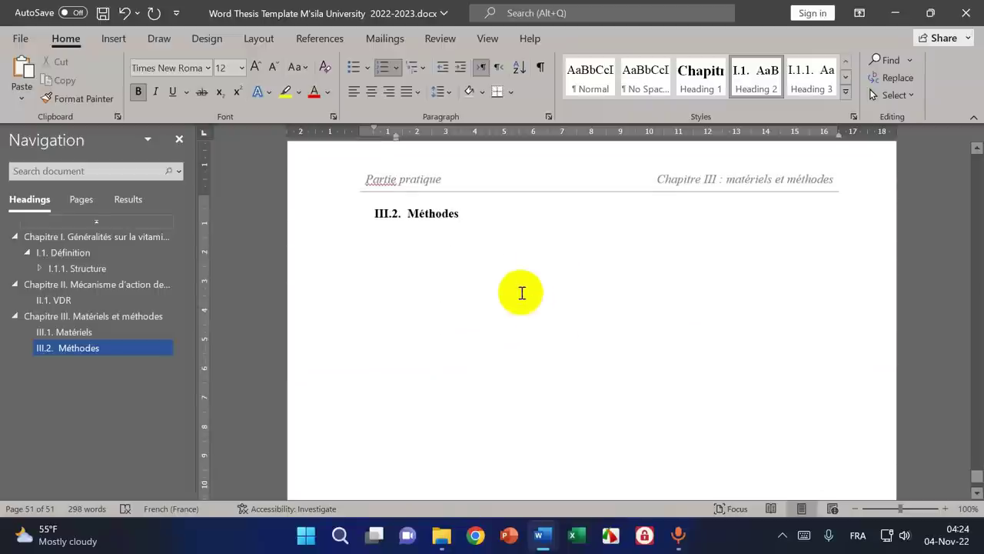
key("Return")
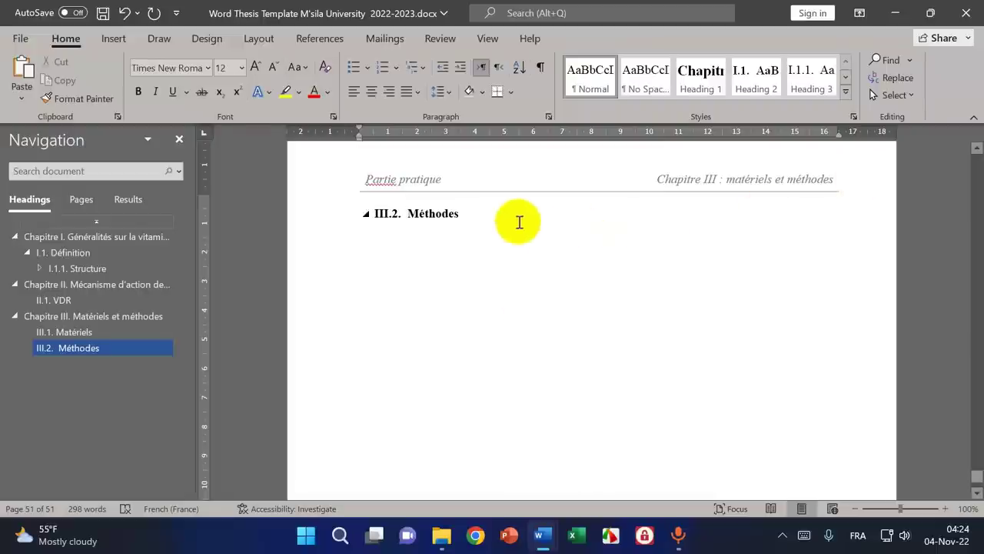
left_click(811, 73)
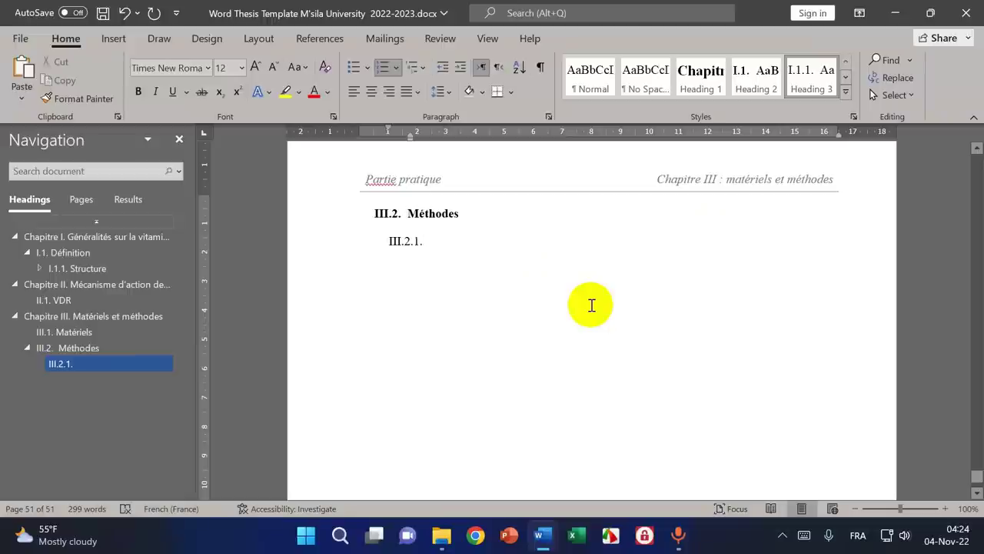
type("Mé")
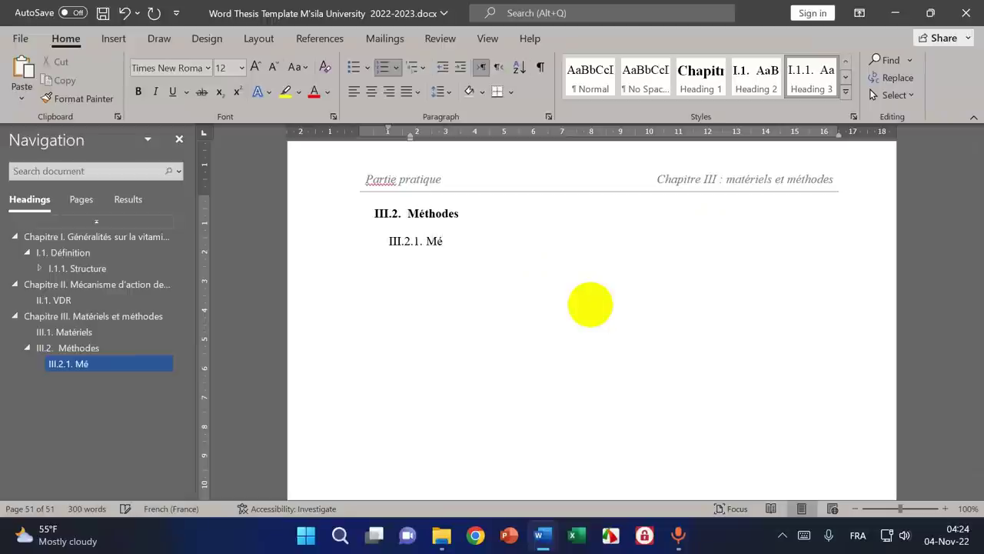
type("thides")
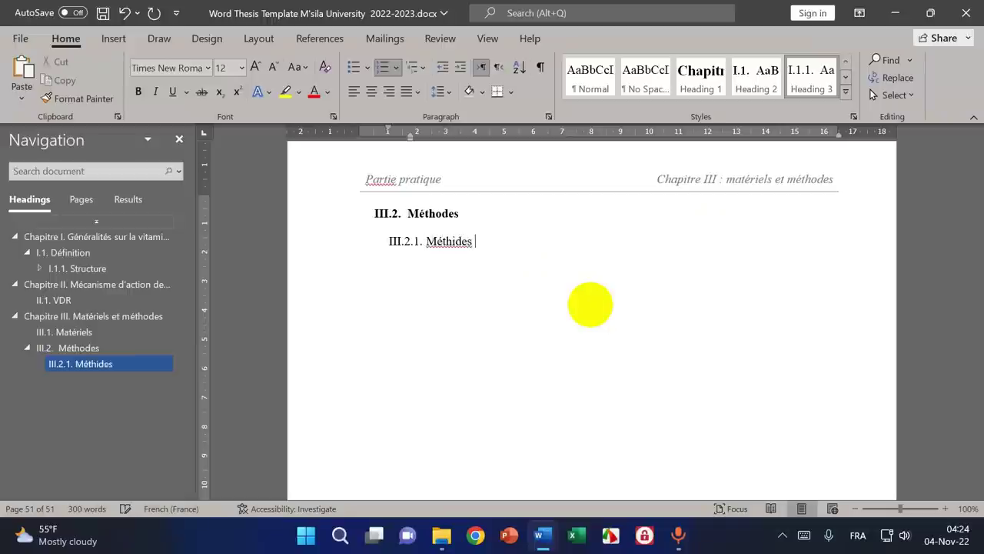
key("BackSpace")
key("BackSpace")
key("BackSpace")
key("BackSpace")
key("BackSpace")
type("o")
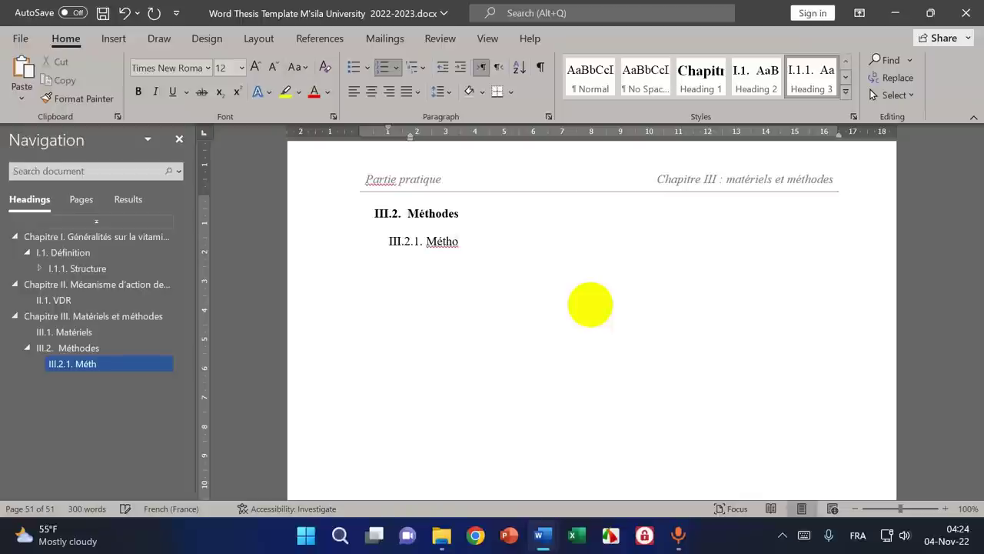
type("de 1")
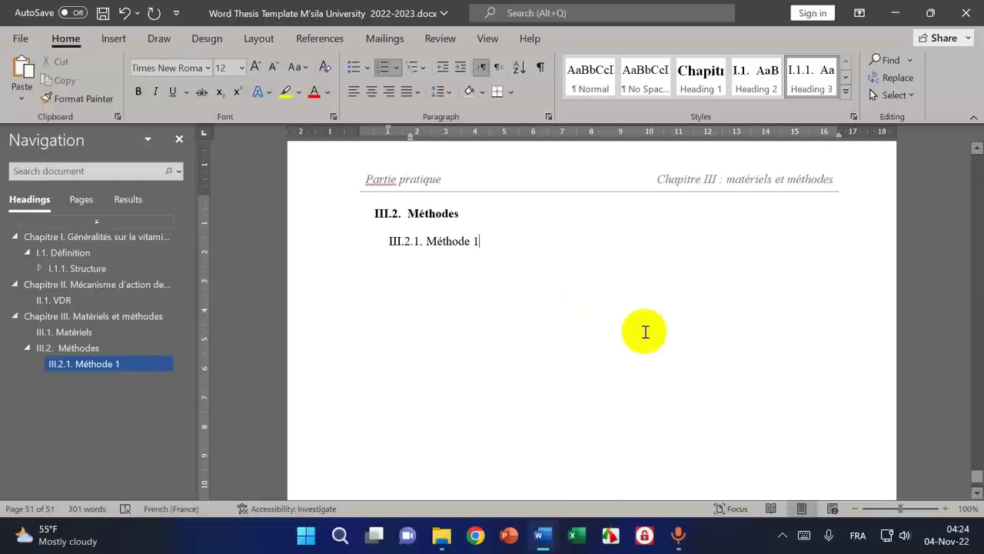
scroll(644, 327, "down", 10)
scroll(649, 326, "down", 5)
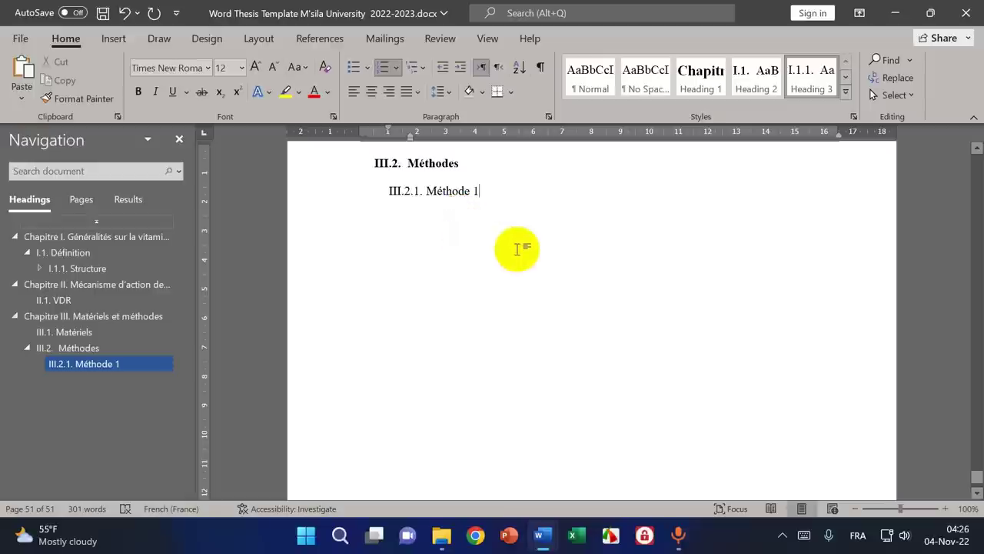
- Insert repeated page breaks from a new line below the Méthode 1 heading until the blank pages reach page number 60
key("Return")
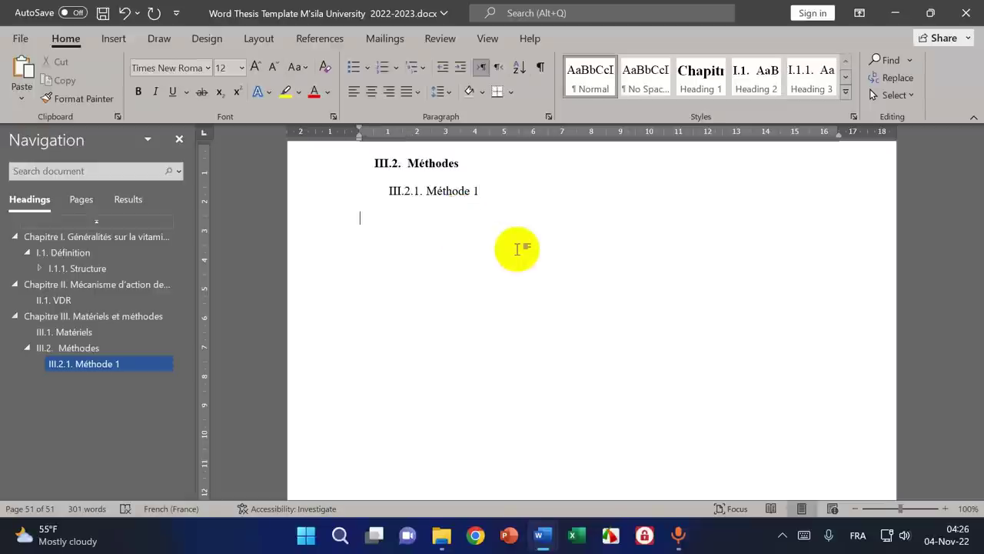
key("ctrl+Return")
key("ctrl+Return")
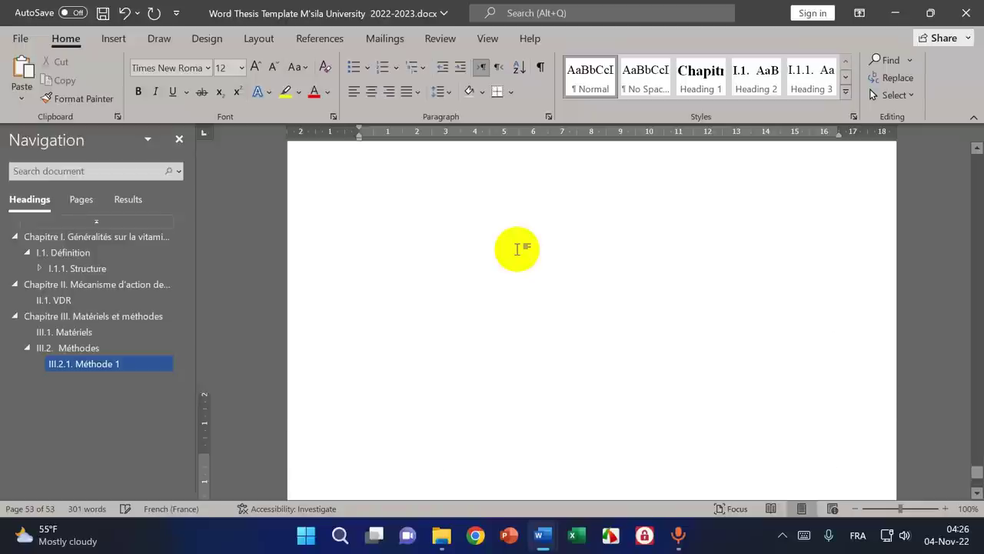
key("ctrl+Return")
key("ctrl+Return")
key("ctrl+Return")
key("ctrl+Return")
key("ctrl+Return")
key("ctrl+Return")
key("ctrl+Return")
key("ctrl+Return")
key("ctrl+Return")
key("ctrl+Return")
key("ctrl+Return")
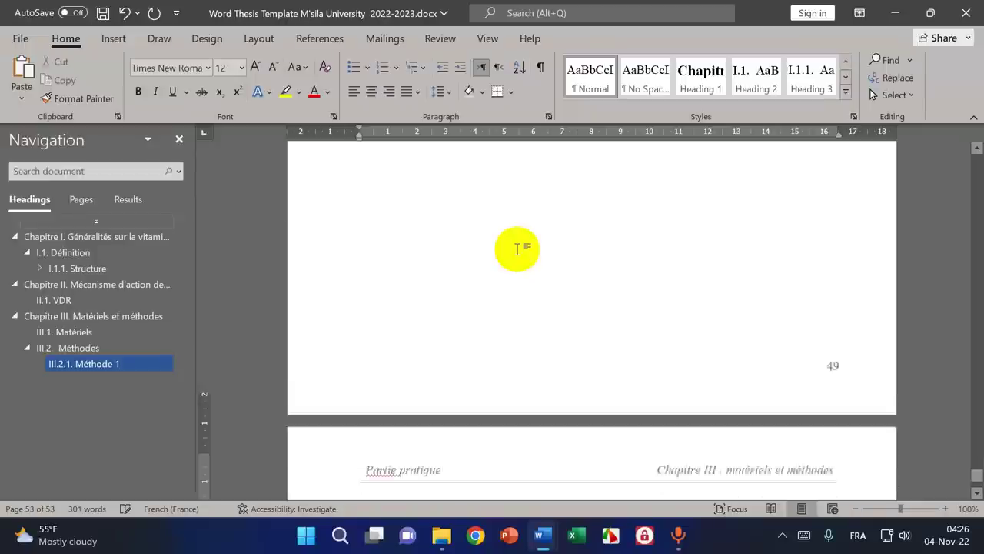
key("ctrl+Return")
key("ctrl+Return")
key("ctrl+Return")
key("ctrl+Return")
key("ctrl+Return")
key("ctrl+Return")
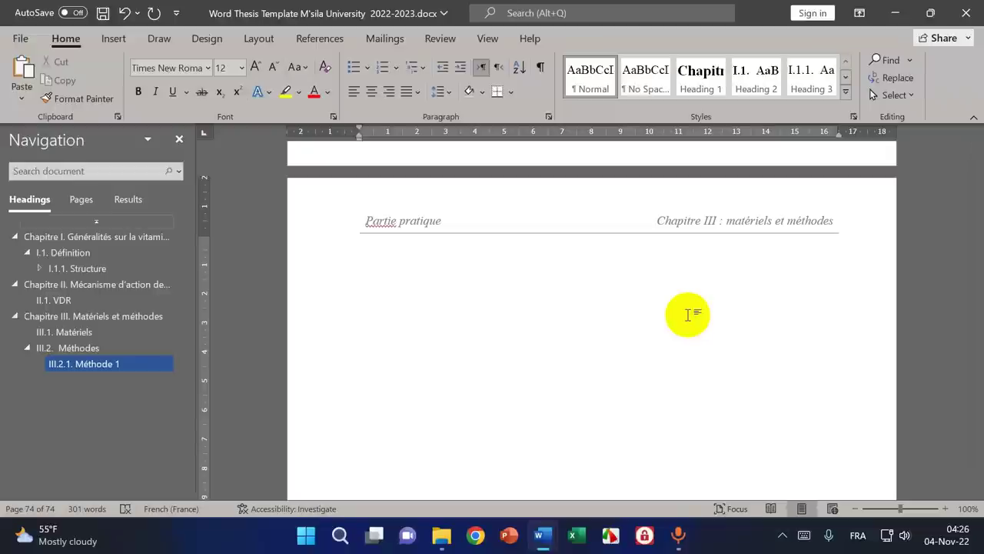
- Add empty lines down page 60 to bring the text cursor into the lower half of the page
key("Return")
key("Return")
key("Return")
key("Return")
key("Return")
key("Return")
key("Return")
key("Return")
key("Return")
key("Return")
key("Return")
key("Return")
key("Return")
key("Return")
scroll(609, 293, "down", 5)
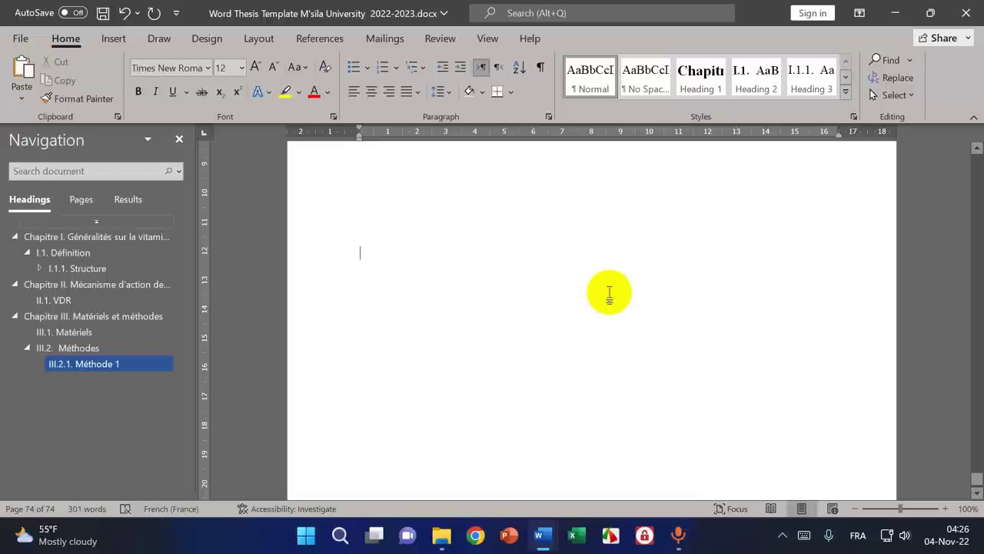
key("Return")
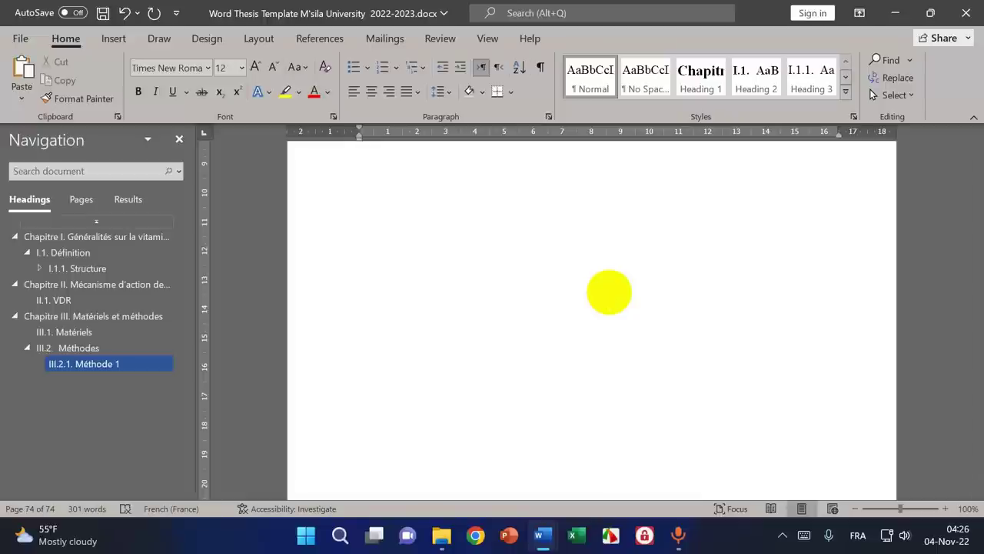
scroll(533, 292, "down", 5)
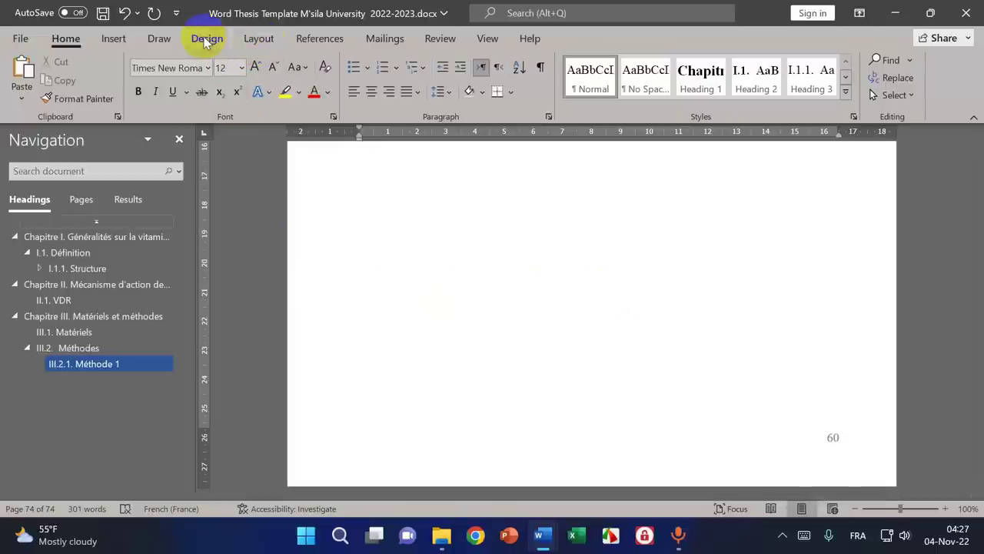
- Insert a next-page section break at the end of page 60 to start a new section
left_click(260, 42)
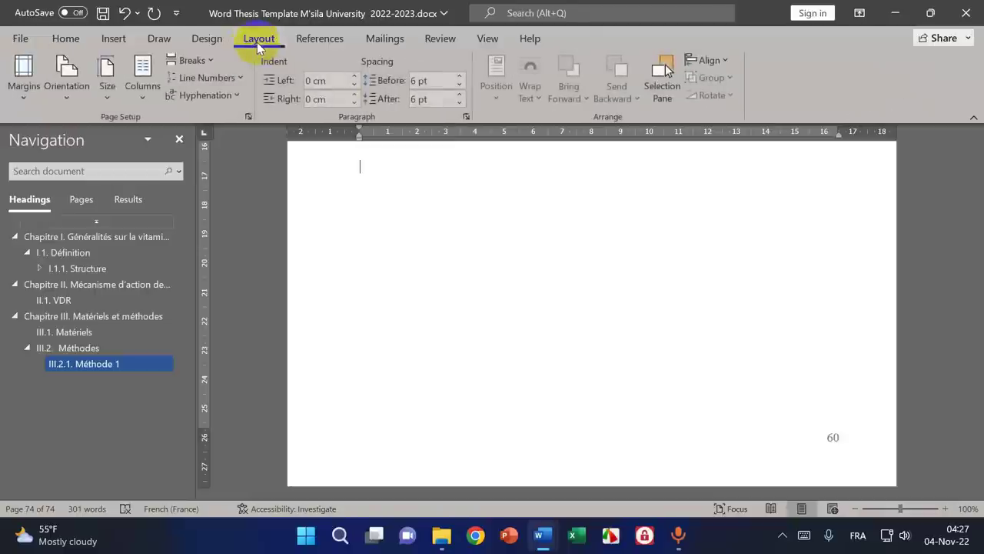
left_click(205, 63)
left_click(261, 292)
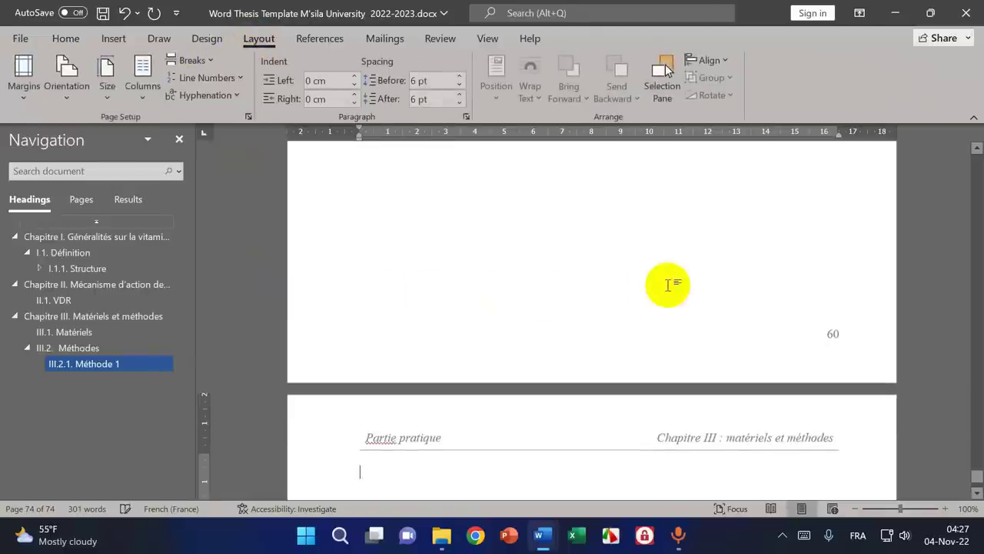
- Unlink both the header and the footer of Section 12 from the previous section
double_click(411, 414)
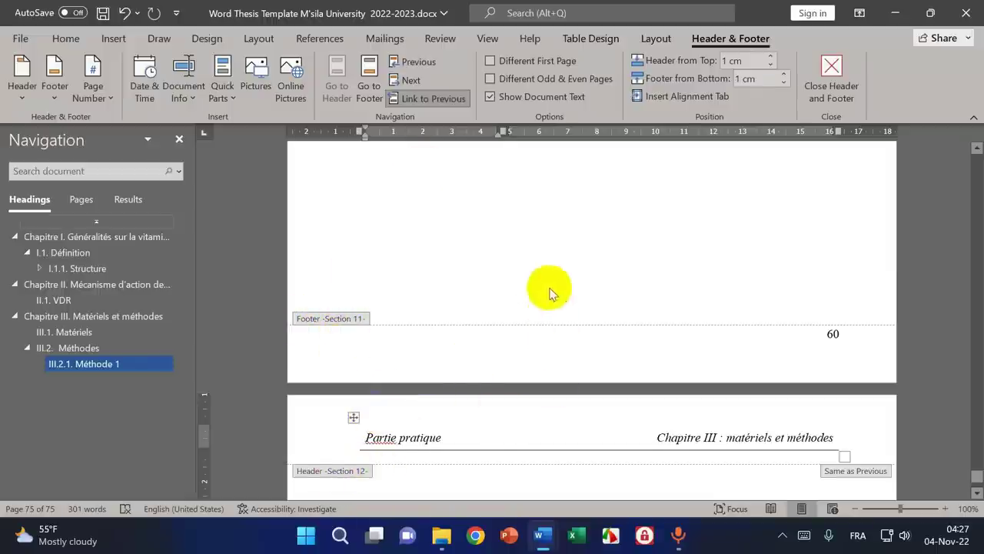
scroll(549, 288, "down", 3)
scroll(545, 291, "down", 1)
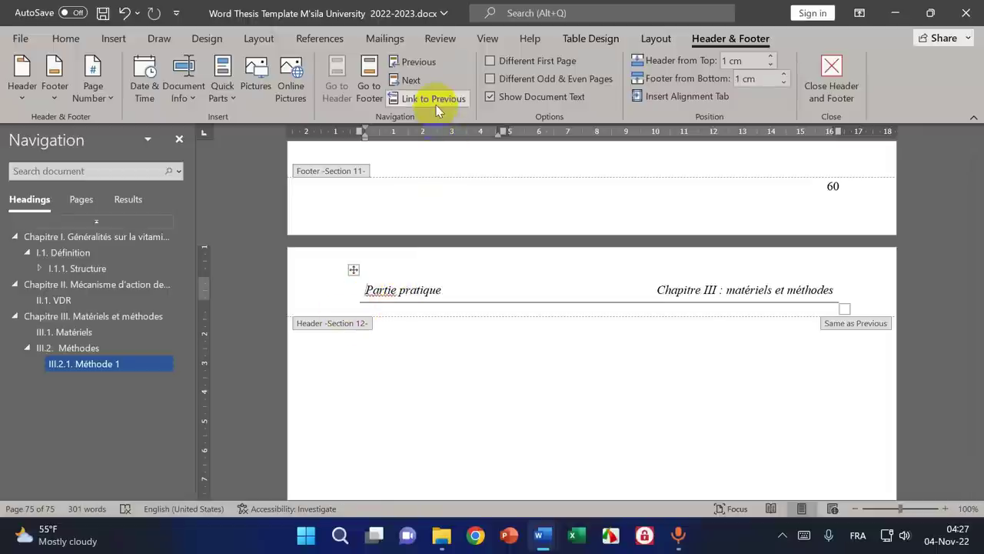
scroll(516, 271, "down", 16)
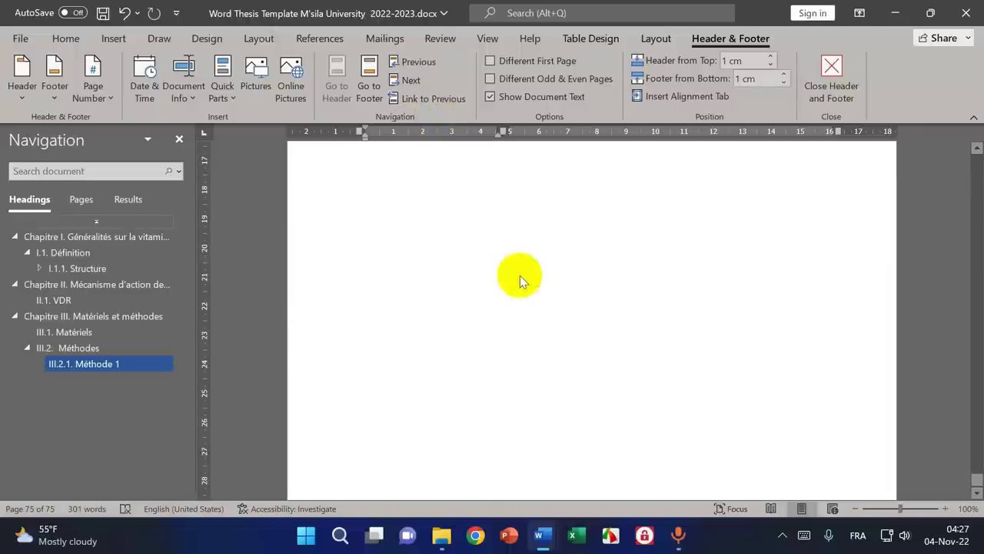
left_click(385, 439)
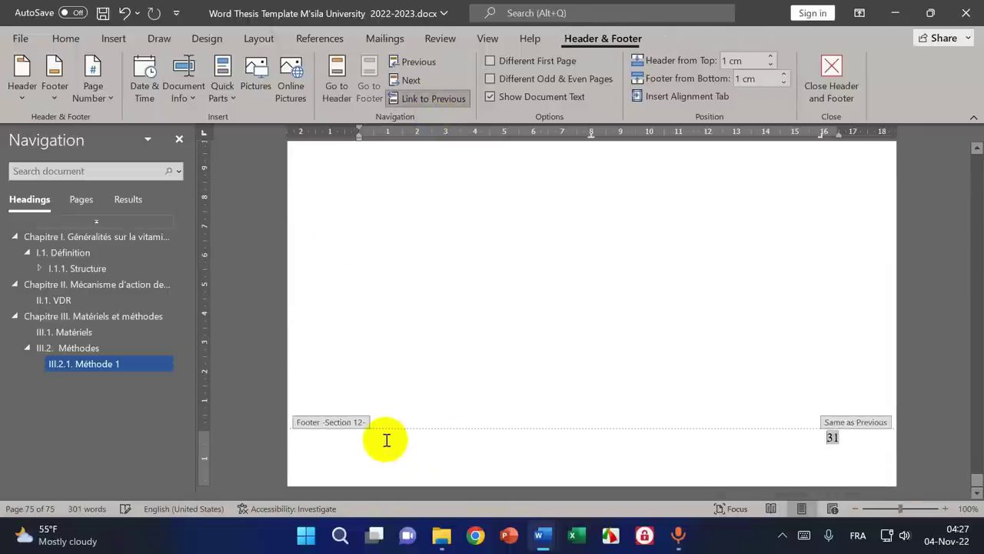
left_click(397, 98)
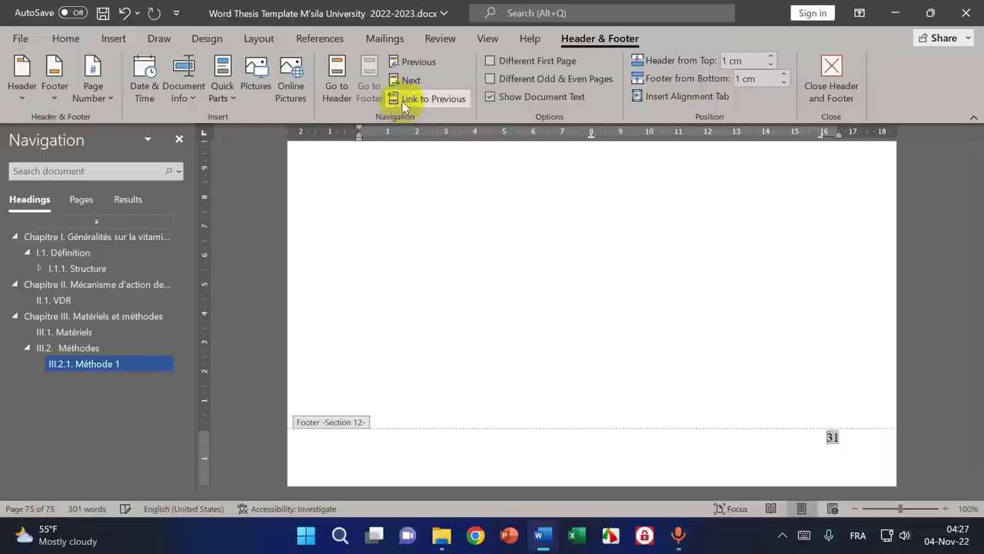
- Delete the page number and the header table from Section 12 and return to the body text
double_click(831, 437)
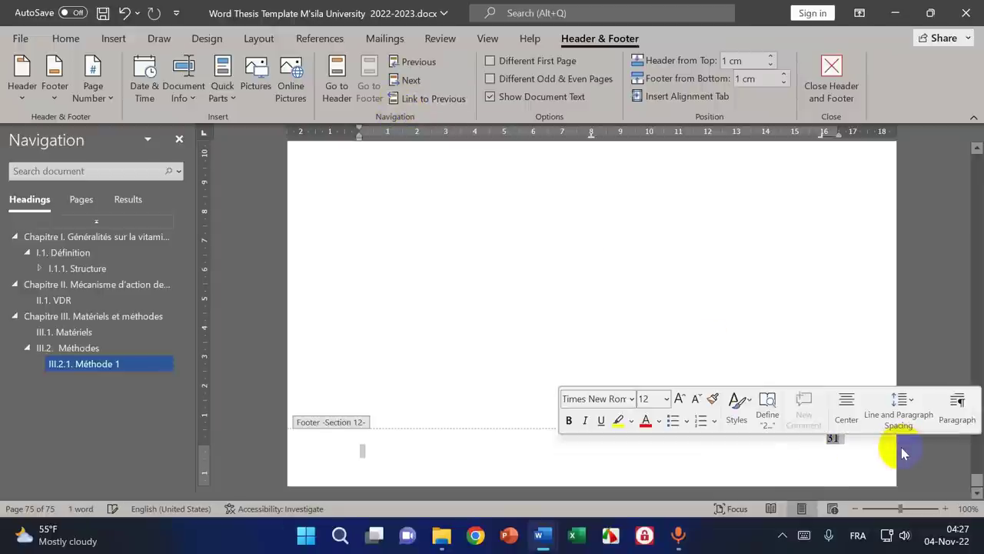
key("Delete")
scroll(508, 343, "up", 5)
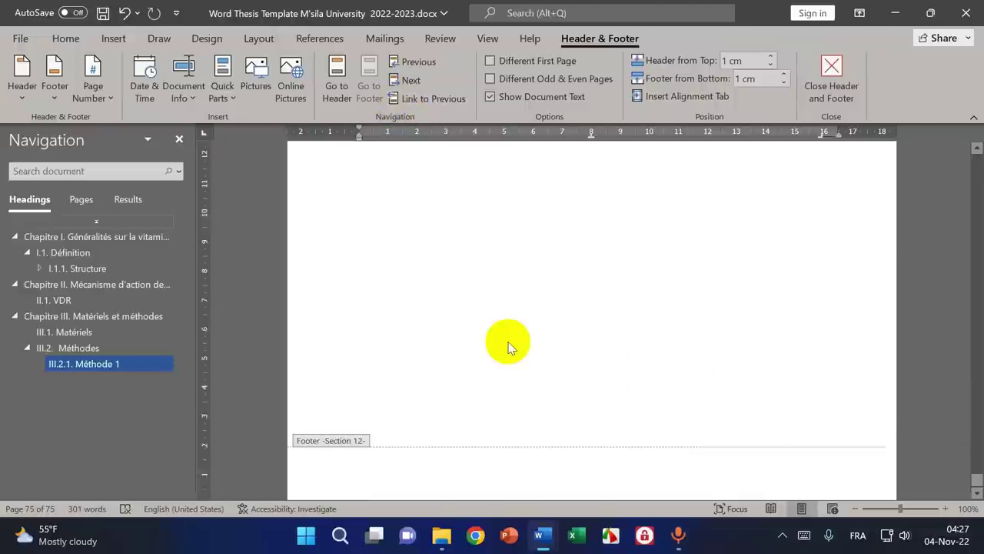
scroll(508, 346, "down", 3)
scroll(410, 323, "up", 1)
left_click(411, 323)
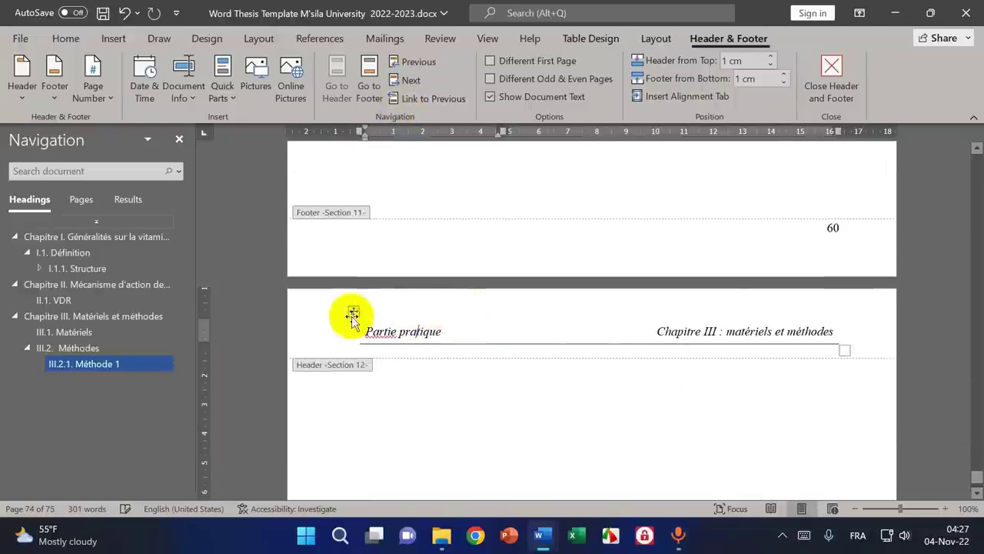
left_click(354, 312)
key("BackSpace")
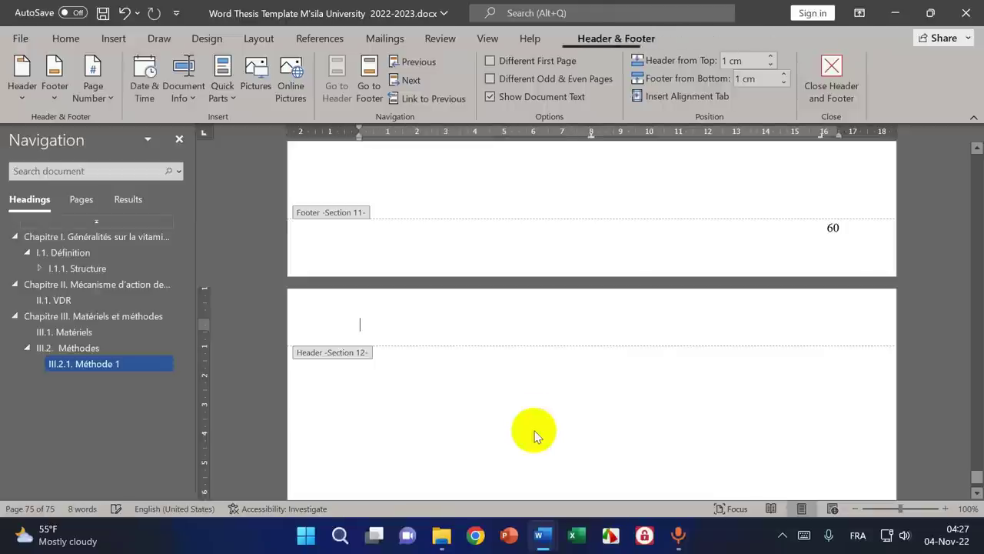
double_click(494, 377)
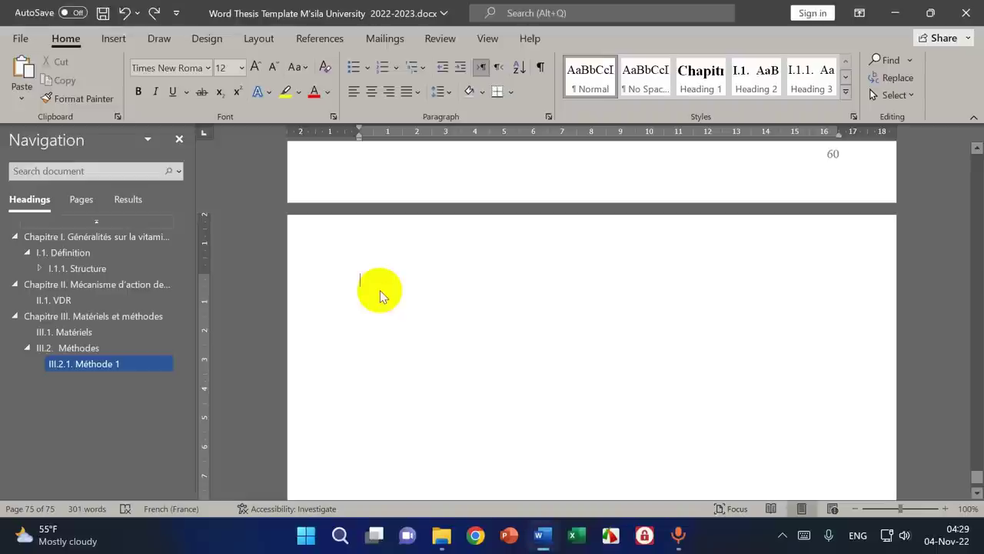
- Enter the title "Chapitre IV : Résultats et discussion" at the start of the new section's page
type("Ch")
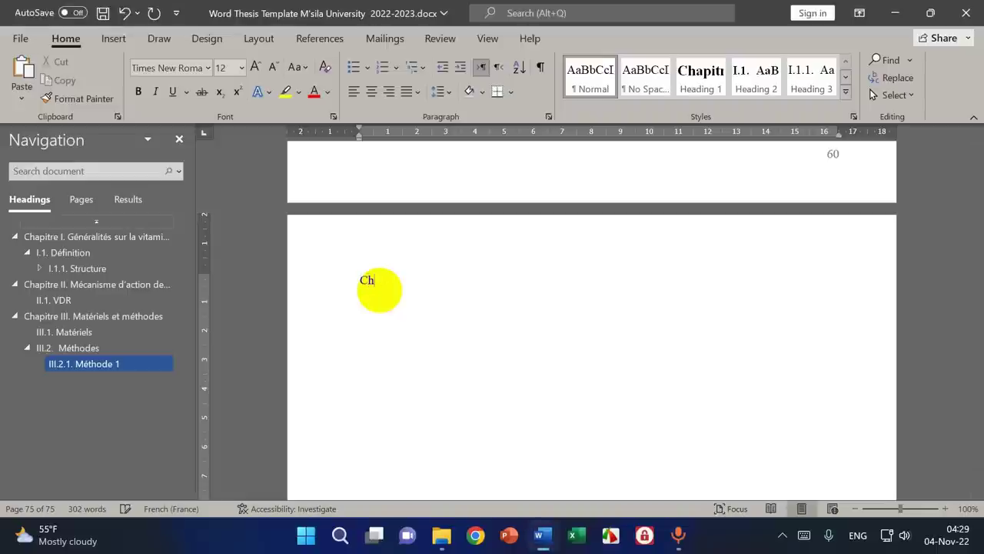
type("apiy")
key("BackSpace")
type("tre IV")
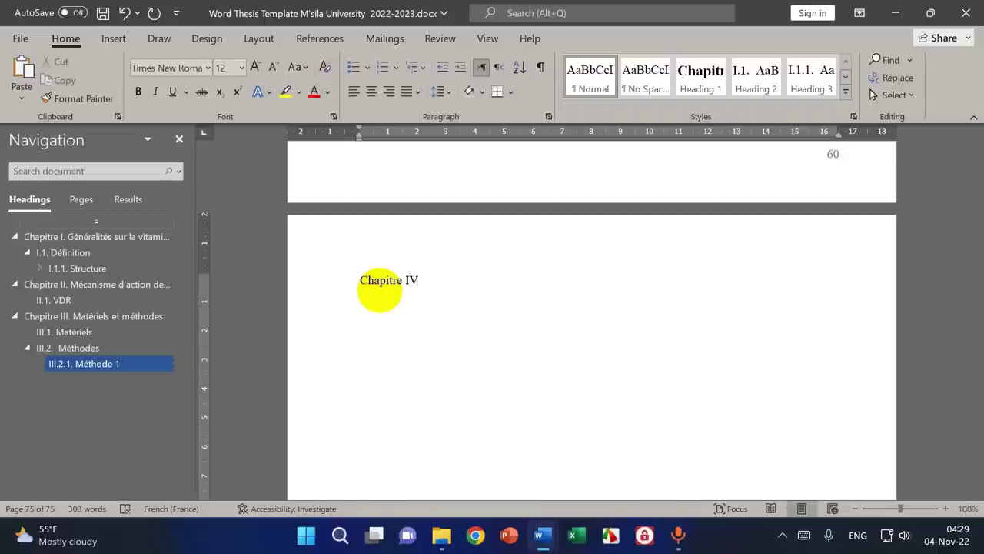
type(" : Resultats et d")
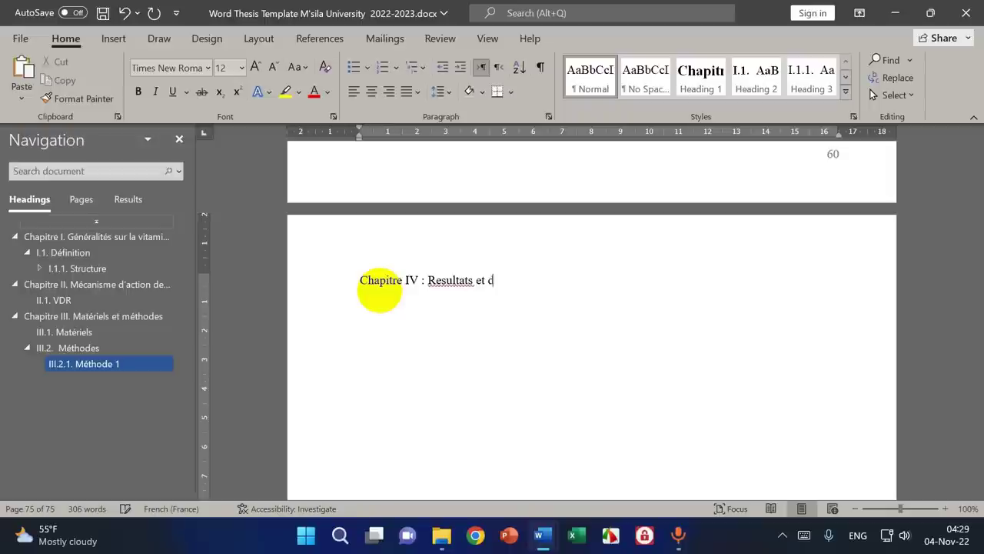
type("iscussion")
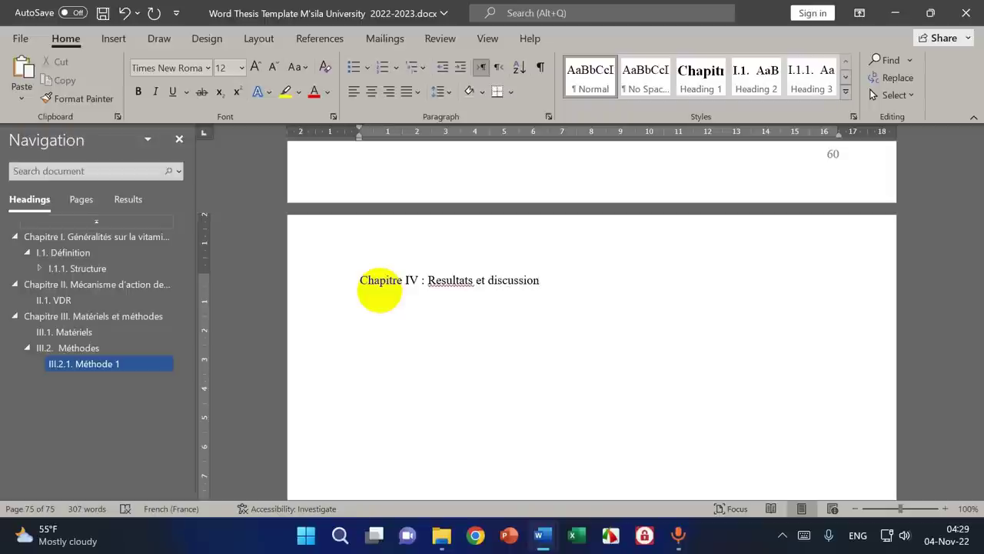
left_click(437, 282)
key("BackSpace")
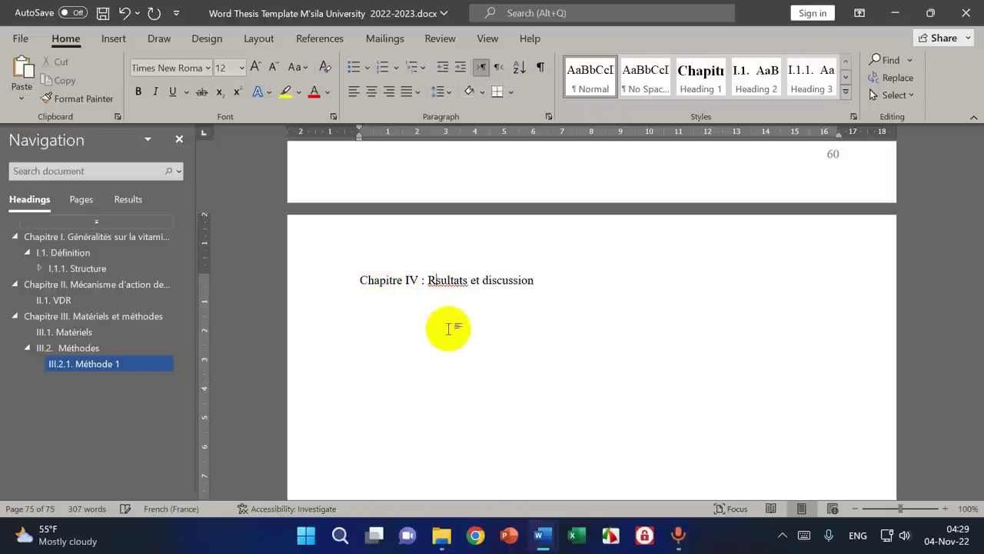
key("alt+shift")
type("é")
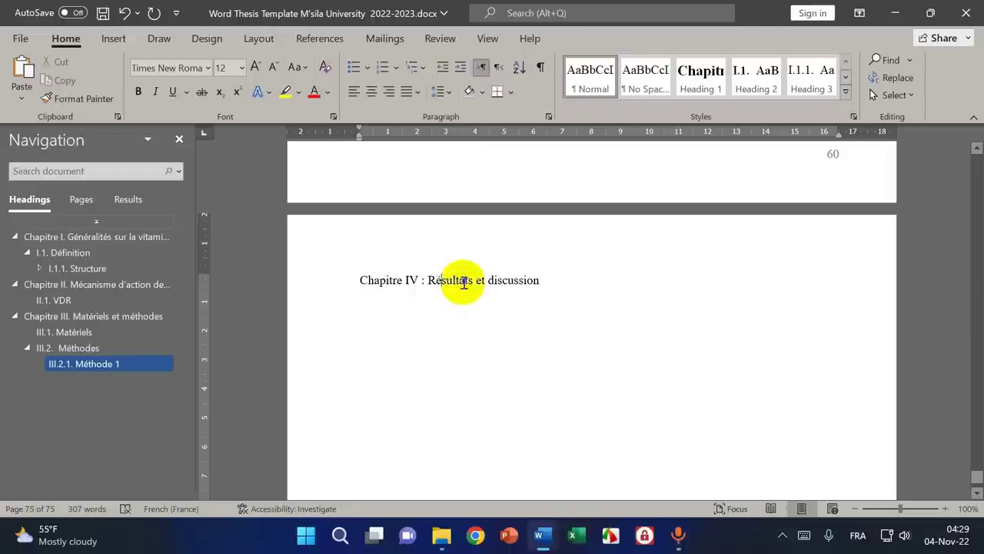
- Format the title "Chapitre IV : Résultats et discussion" as 36 pt, bold and centered
left_click_drag(360, 279, 542, 280)
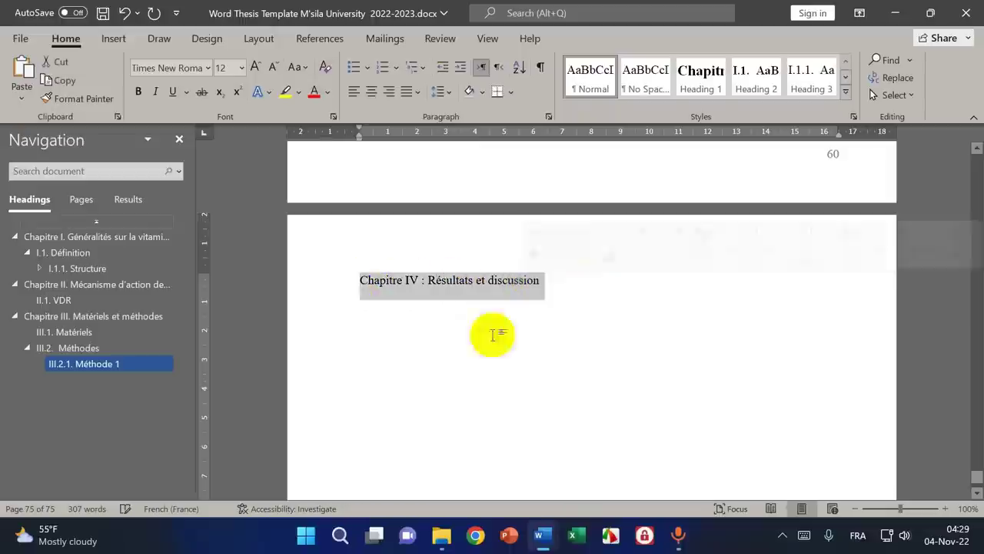
left_click(242, 67)
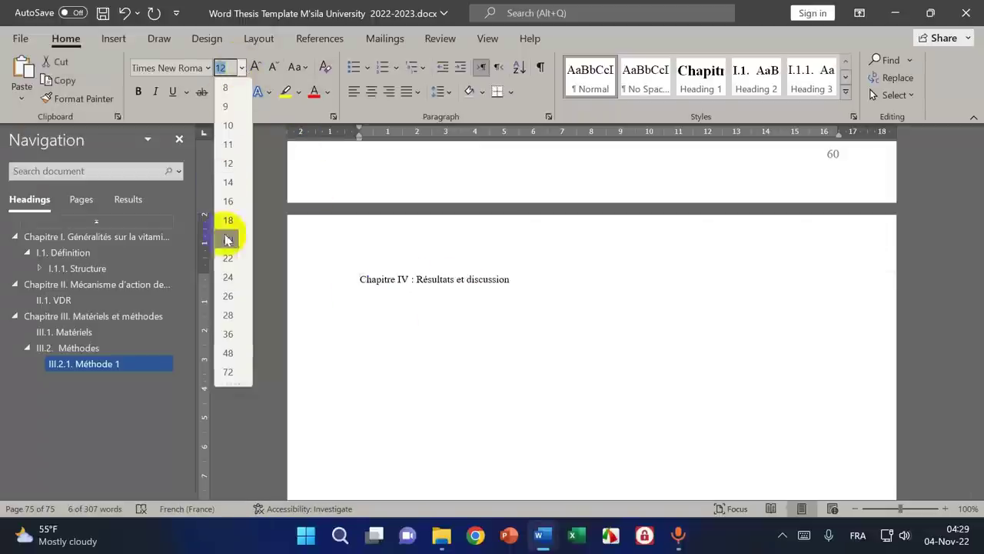
left_click(228, 334)
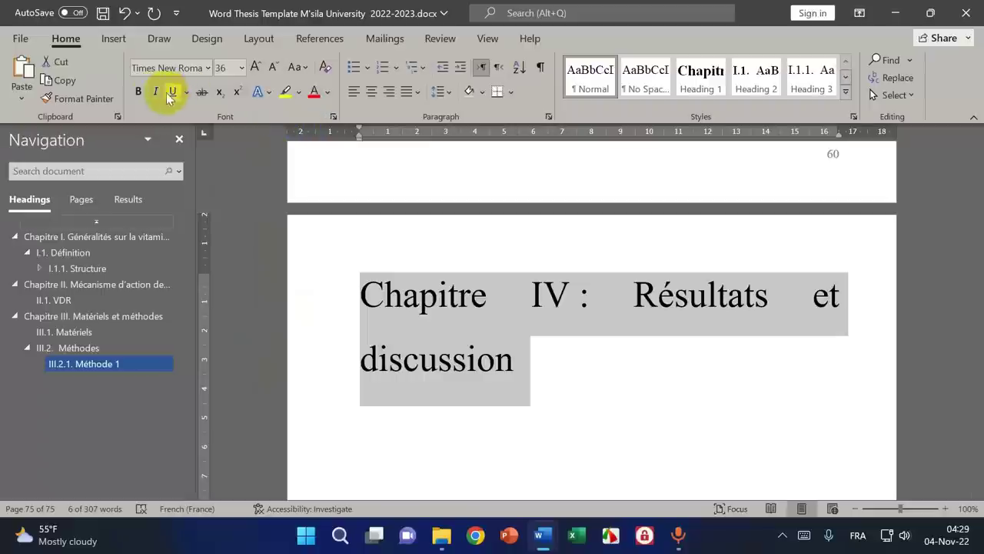
left_click(138, 92)
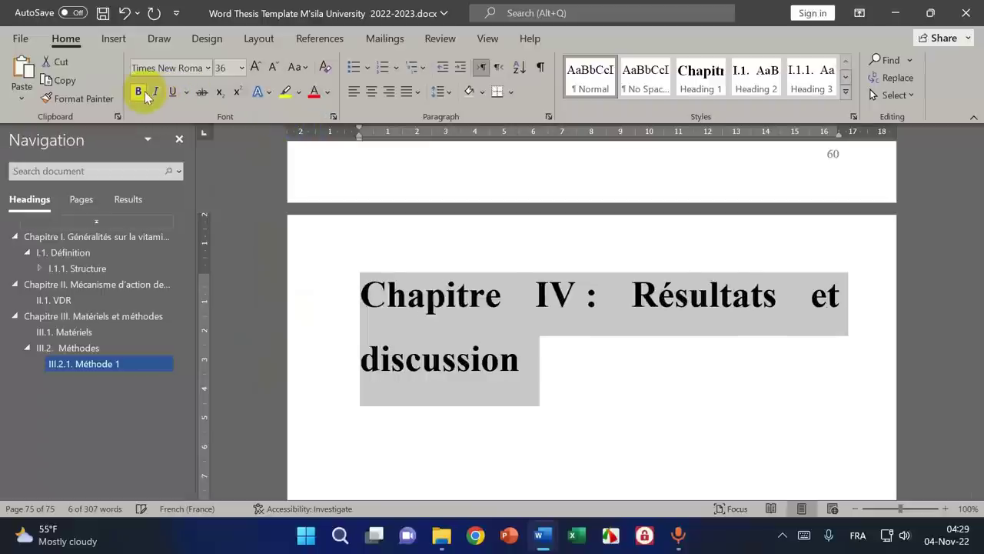
left_click(371, 91)
- Push the Chapitre IV title down to the middle of its page with five empty lines above it
left_click(395, 303)
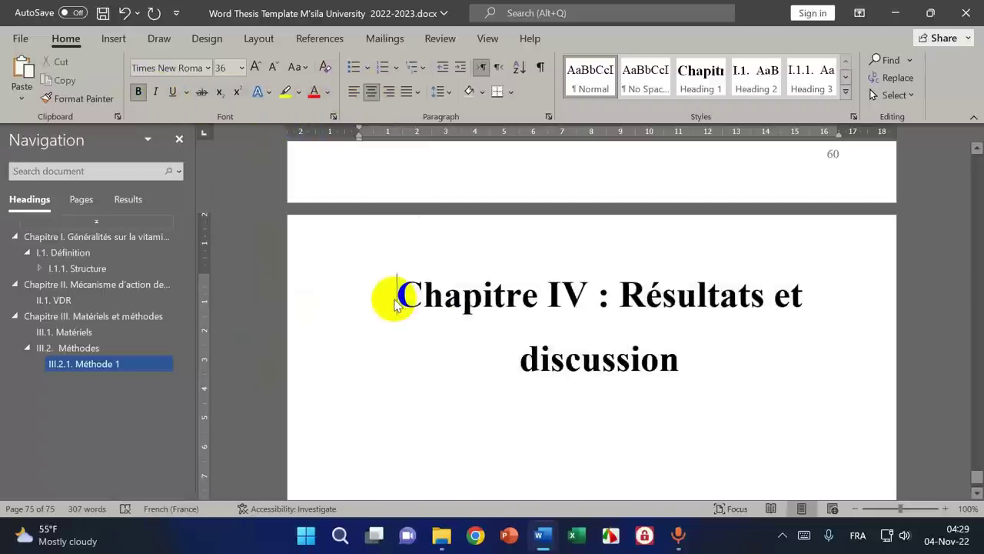
left_click(82, 199)
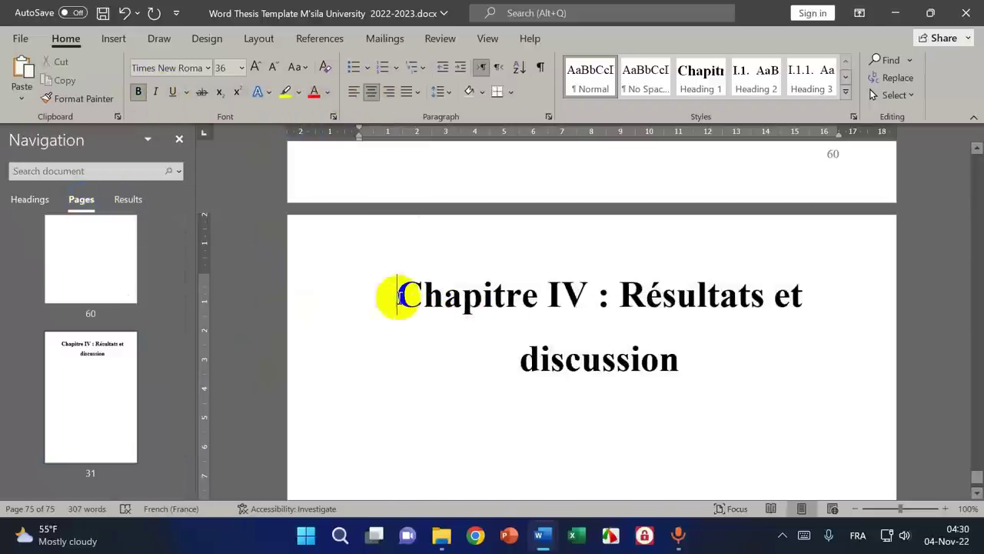
key("Return")
key("Return")
key("Return")
key("Return")
key("Return")
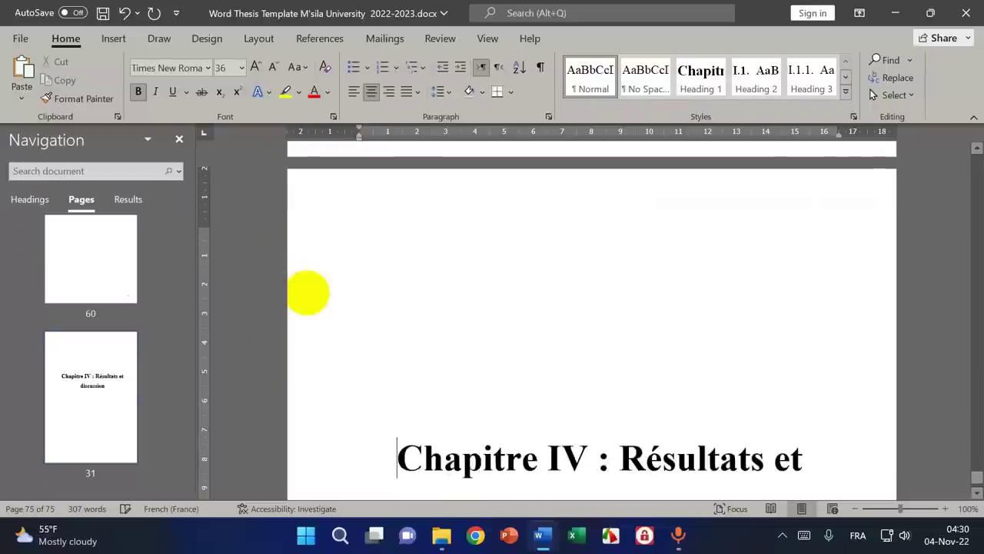
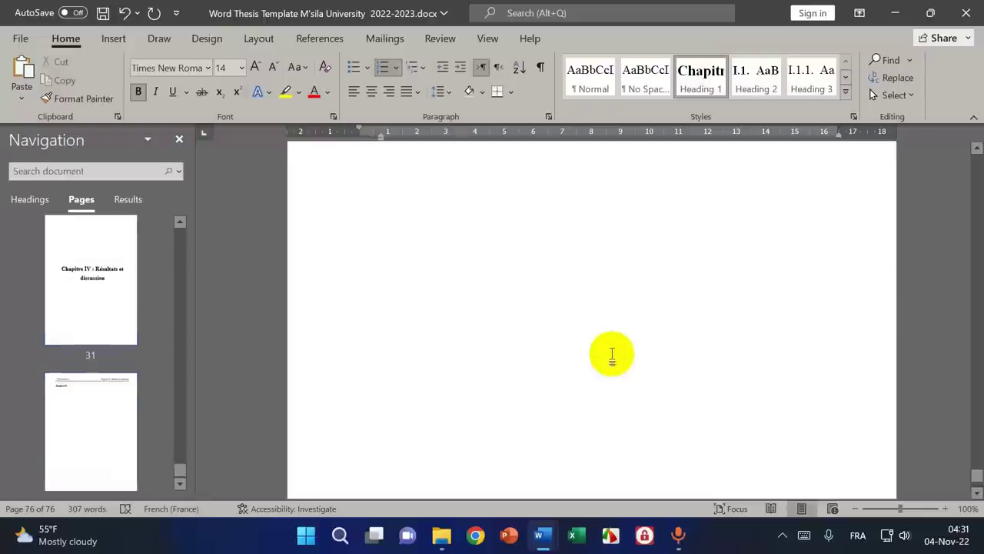
left_click(29, 200)
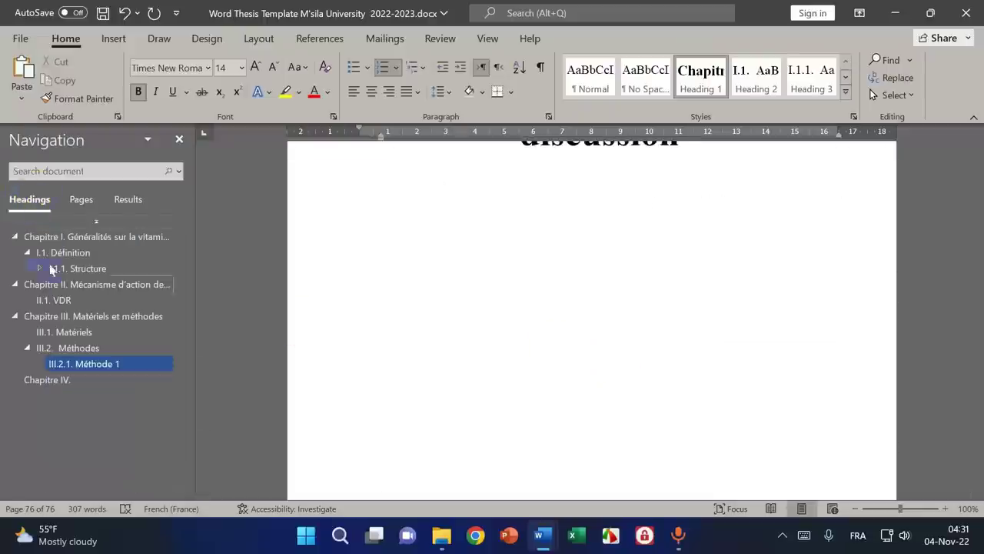
scroll(670, 329, "up", 3)
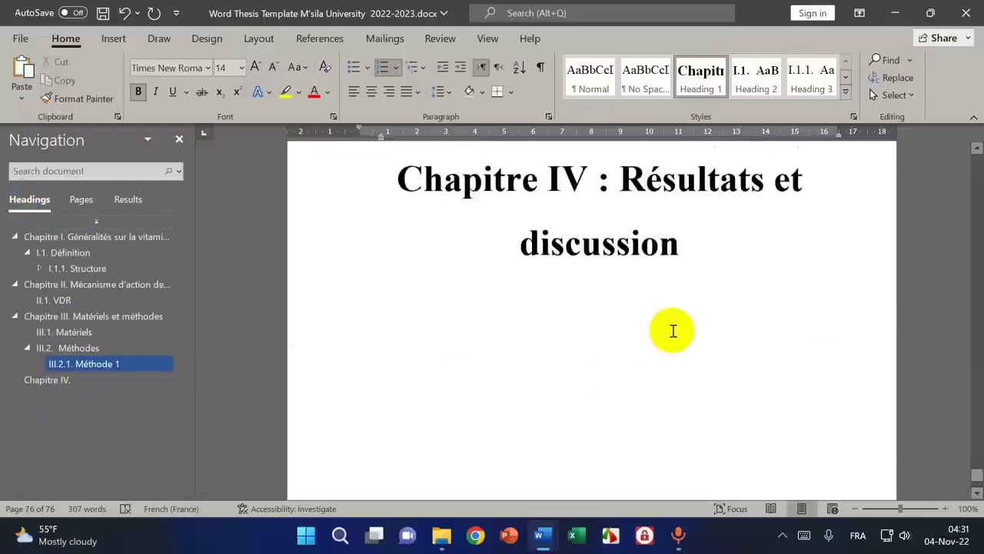
left_click_drag(396, 220, 687, 279)
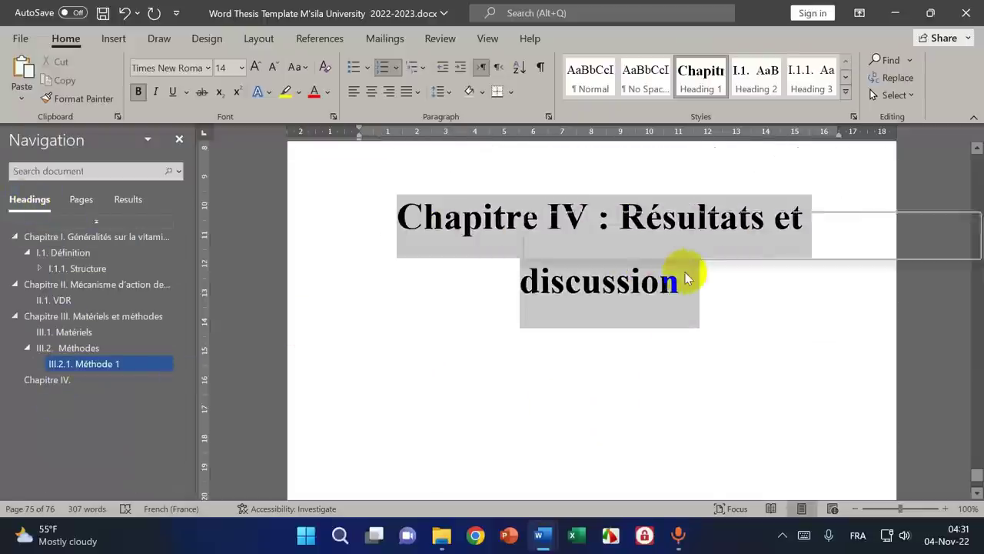
right_click(637, 281)
left_click(653, 266)
scroll(617, 309, "down", 5)
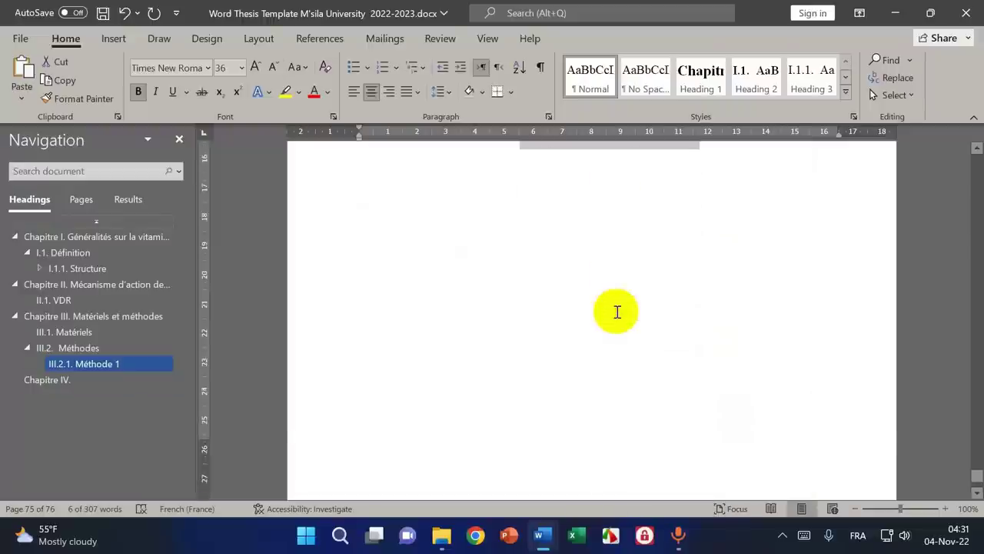
scroll(618, 310, "up", 4)
scroll(618, 312, "up", 3)
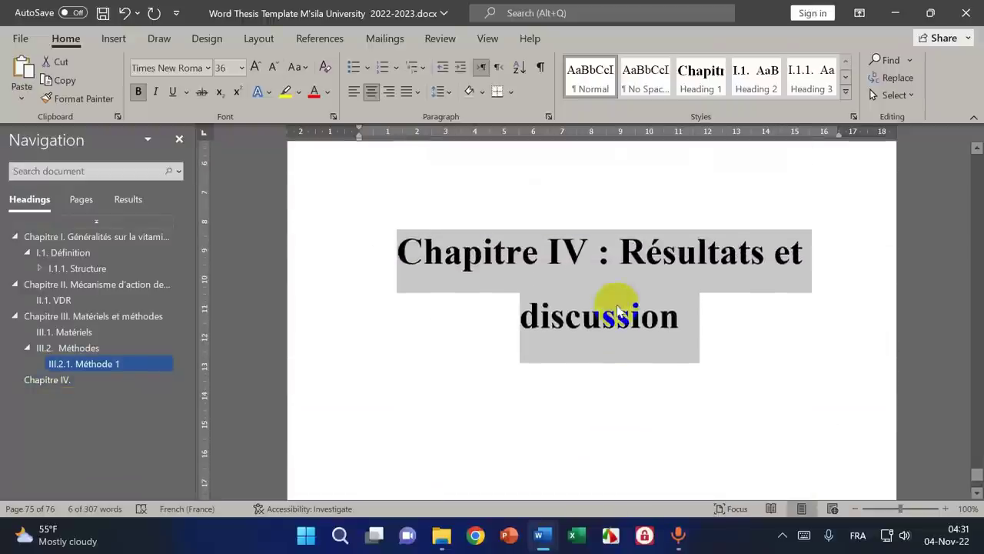
- Copy "Résultats et discussion" from the title page and paste it as text only into the "Chapitre IV." heading on the following page
left_click(623, 259)
left_click_drag(629, 294, 678, 353)
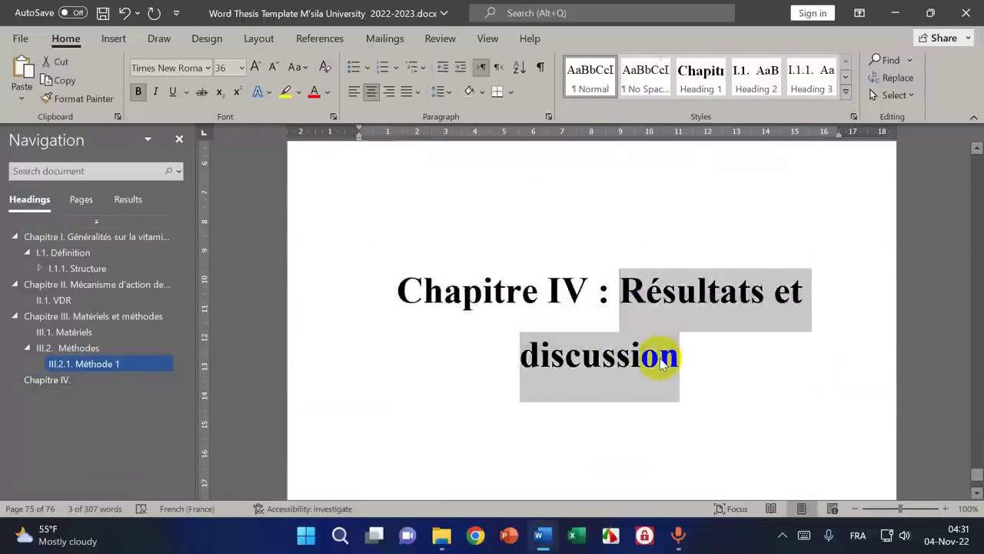
right_click(675, 354)
left_click(703, 114)
scroll(569, 327, "down", 1)
scroll(569, 326, "down", 5)
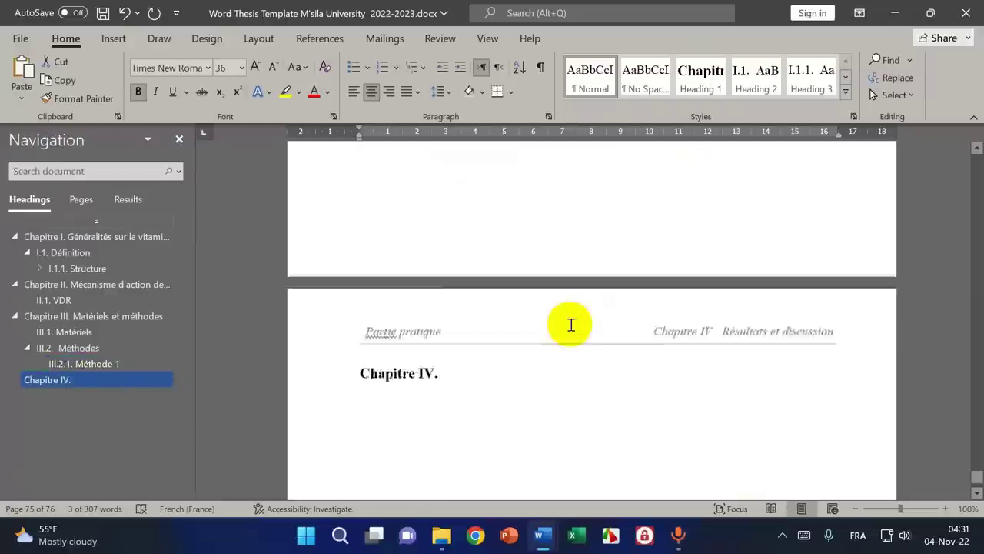
left_click(466, 231)
left_click(22, 97)
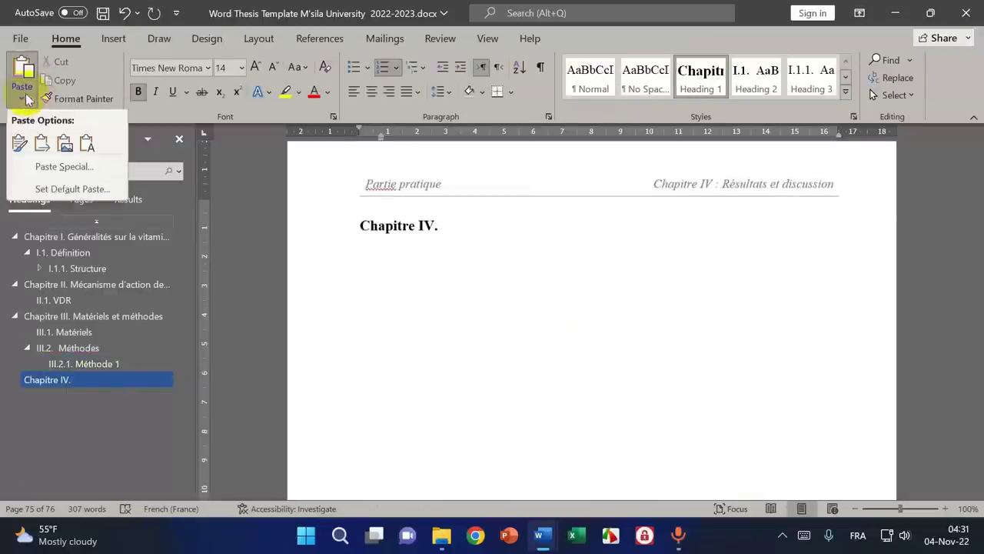
left_click(91, 140)
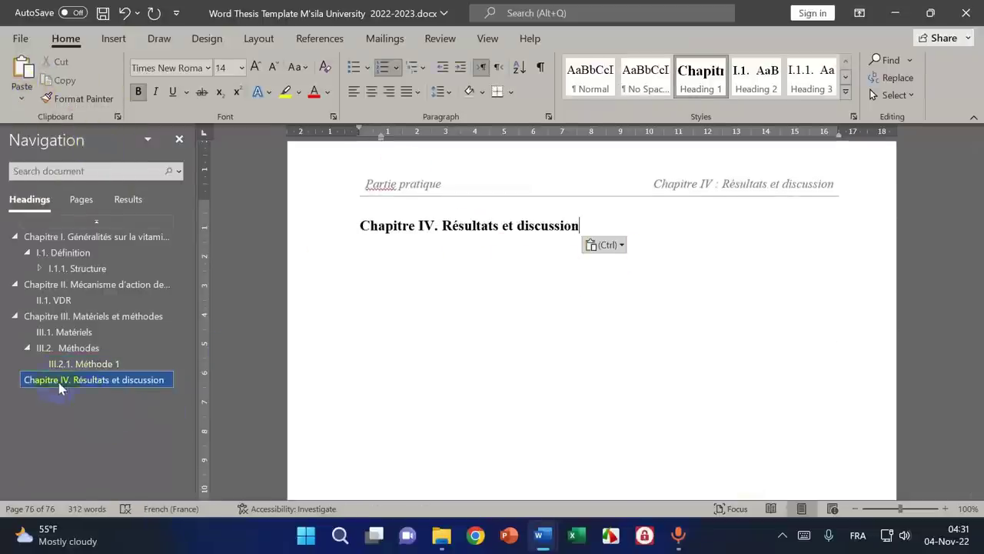
left_click(516, 359)
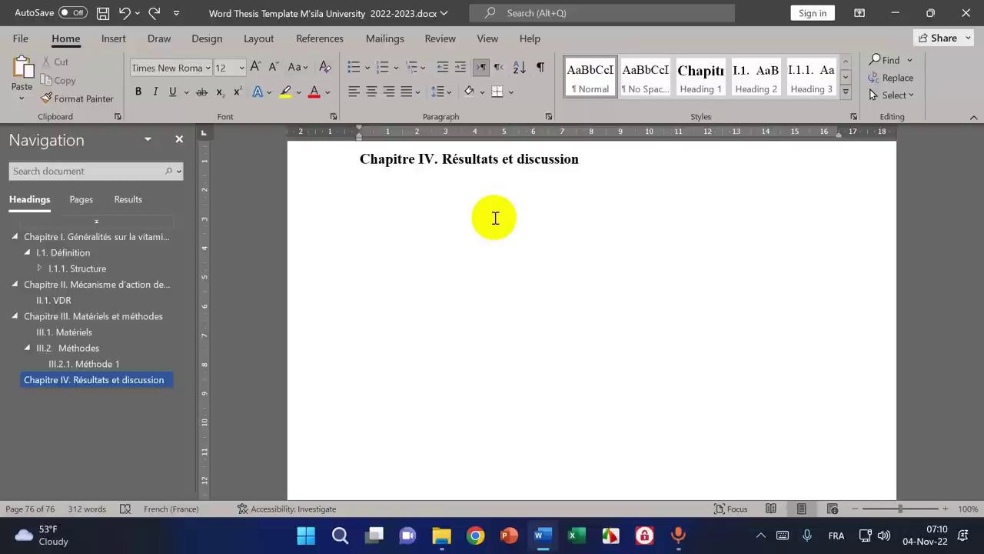
- Replace the text of heading III.2.1. "Méthode 1" with "DPPH"
left_click(86, 366)
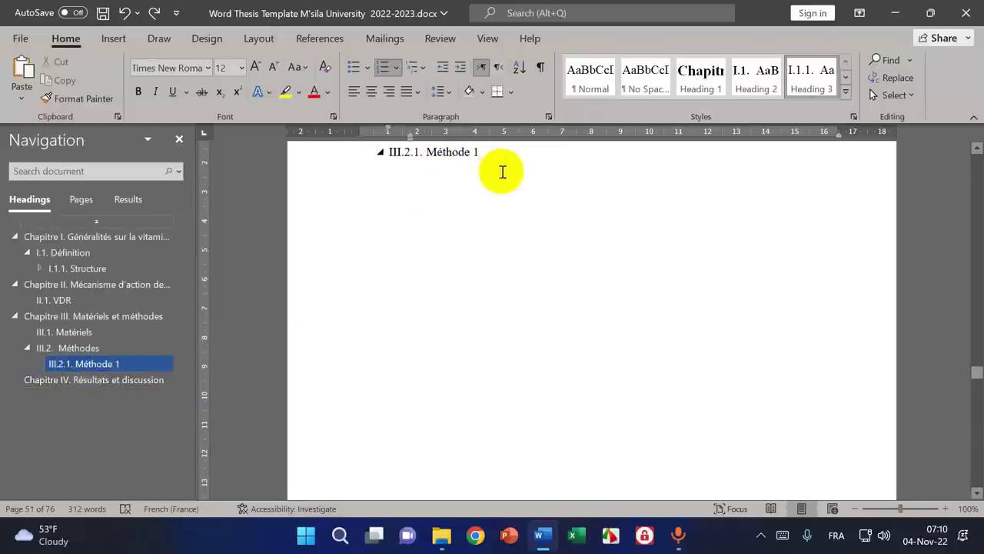
scroll(502, 171, "up", 3)
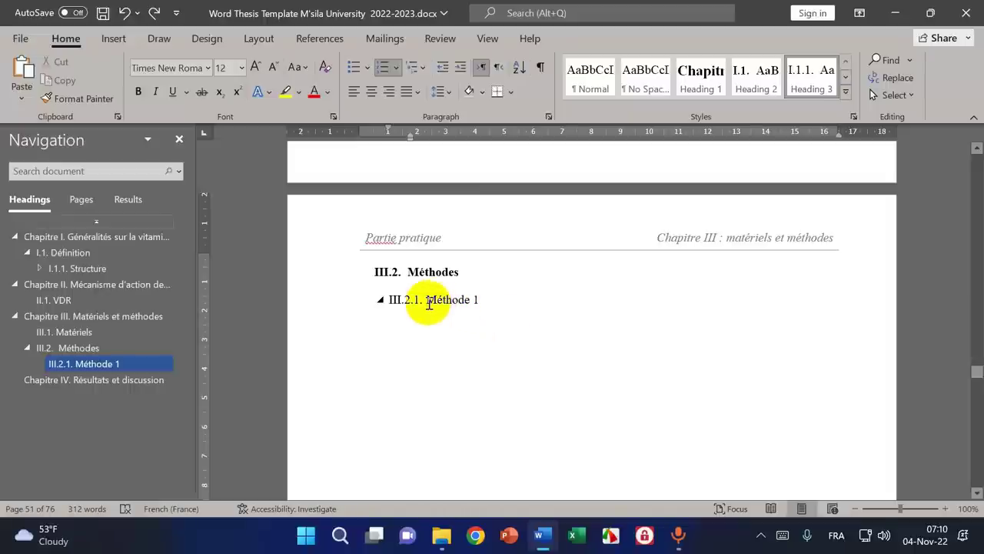
left_click_drag(428, 300, 480, 300)
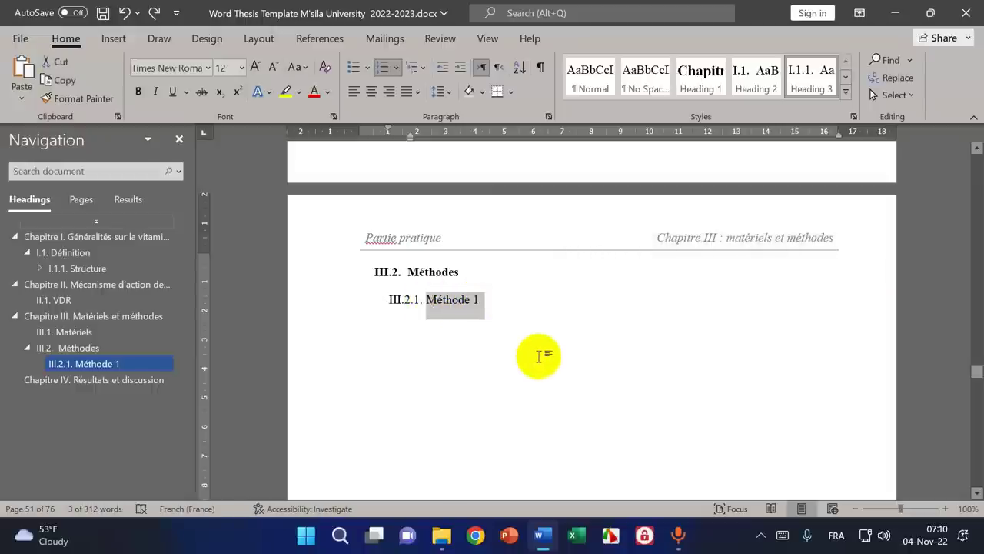
type("DPPH")
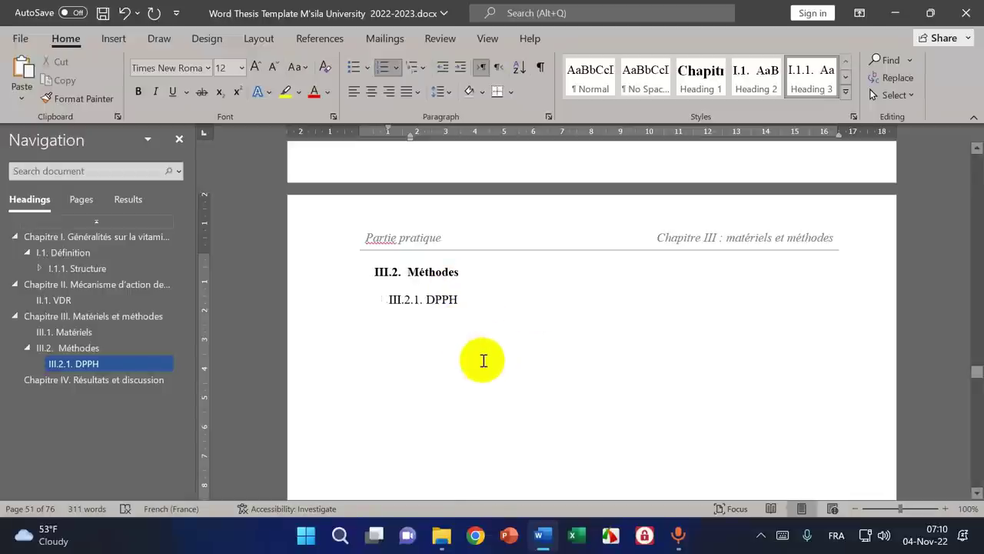
key("End")
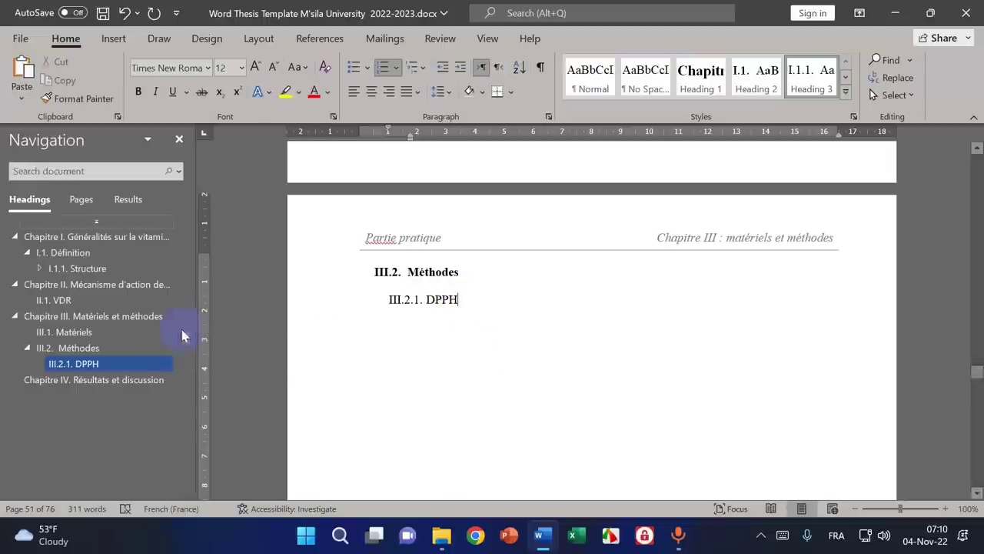
- Add a Heading 2 entry "DPPH" under the Chapitre IV heading, followed by a new body paragraph
left_click(106, 380)
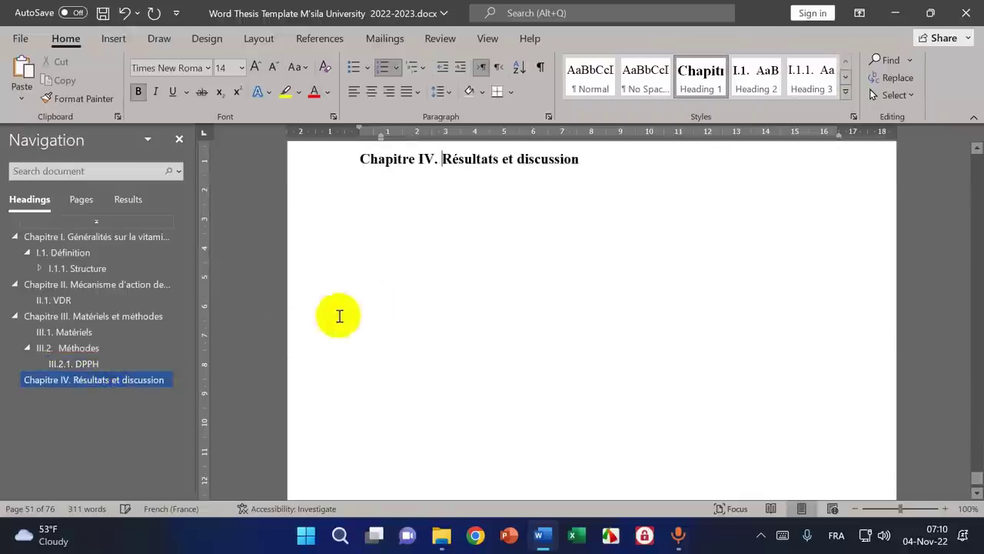
left_click(610, 160)
key("Return")
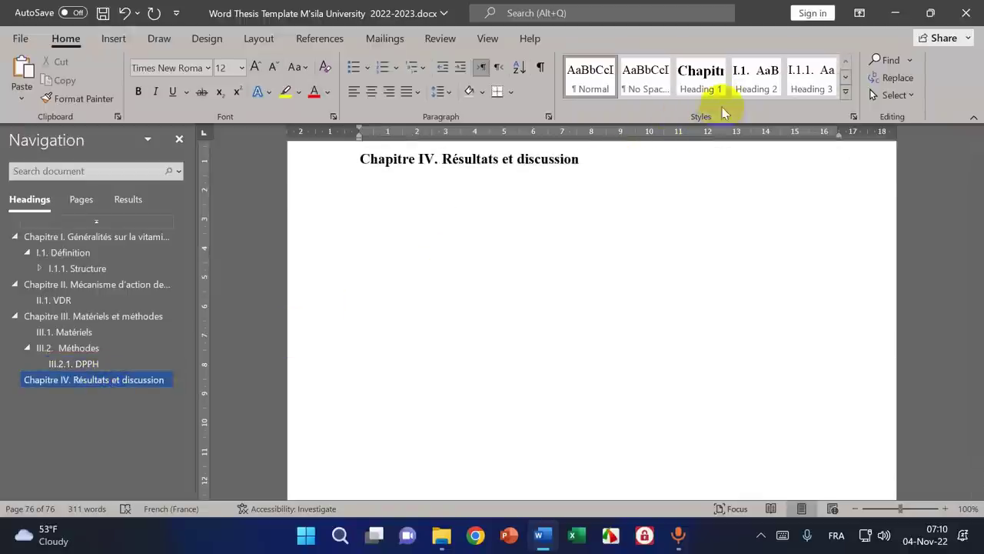
left_click(753, 75)
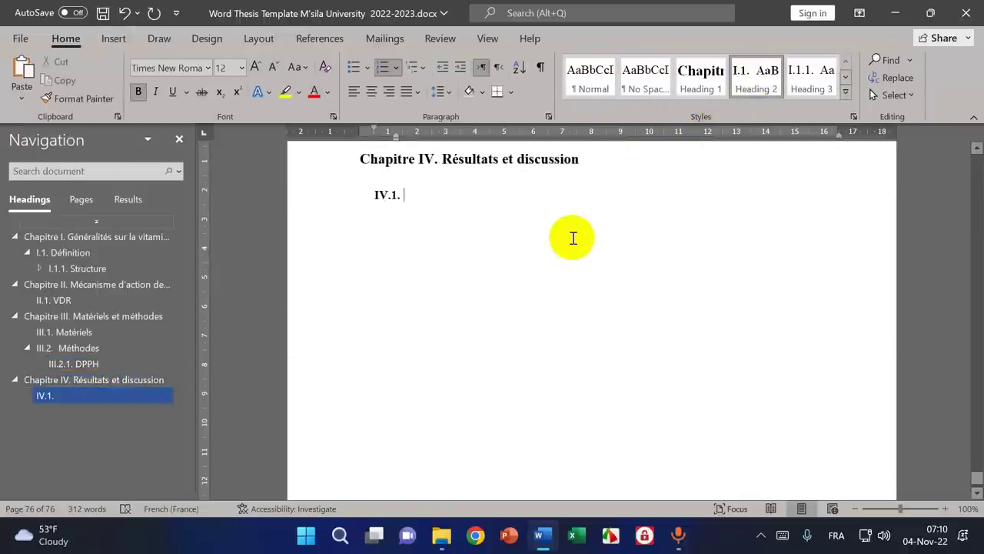
type("DPPH")
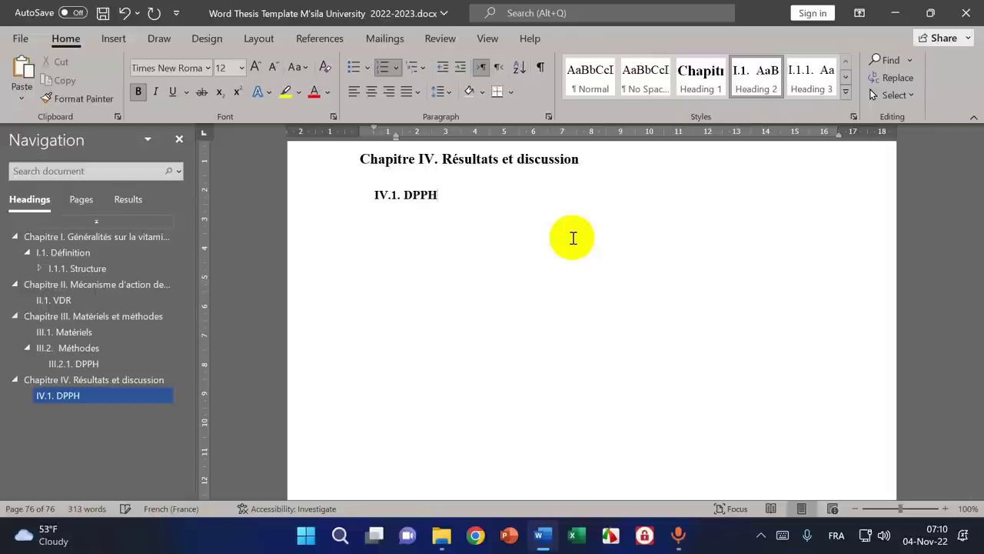
key("Return")
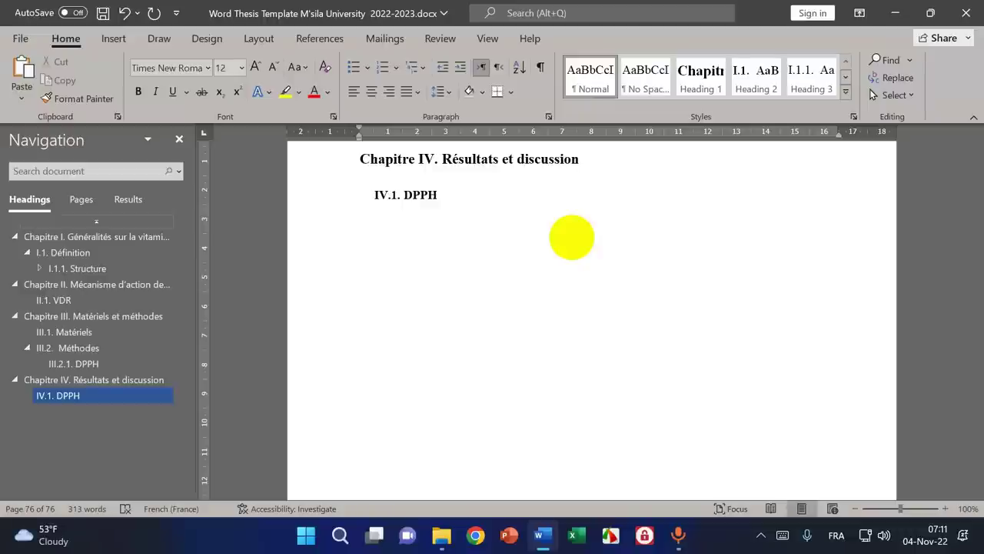
- Add page breaks after the "IV.1. DPPH" heading to extend Chapitre IV up to page 90
left_click(571, 236)
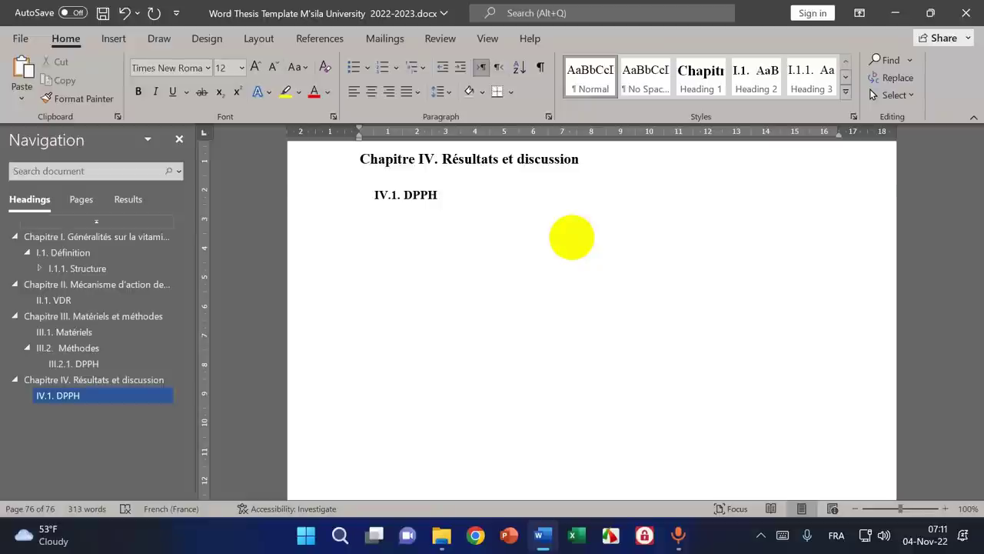
scroll(410, 345, "up", 3)
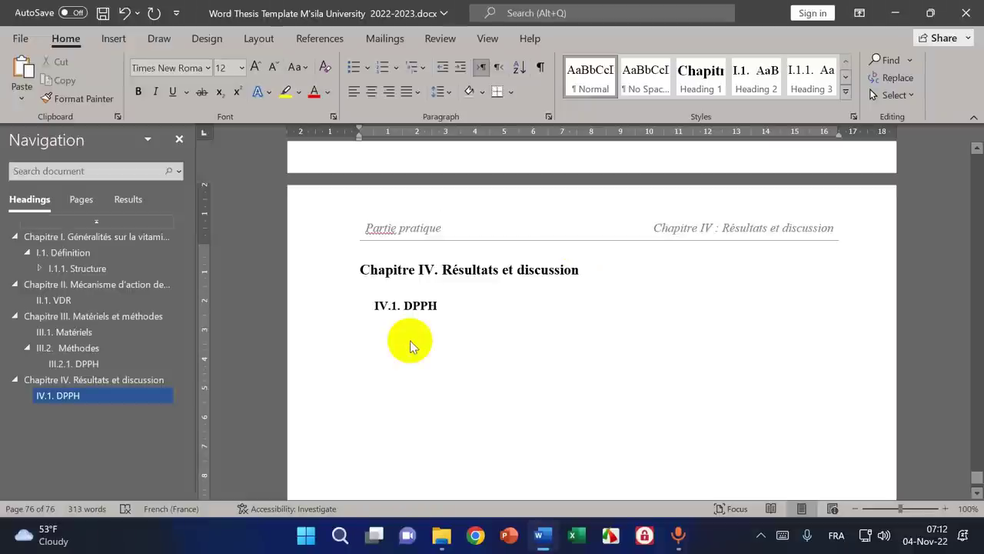
key("ctrl+Return")
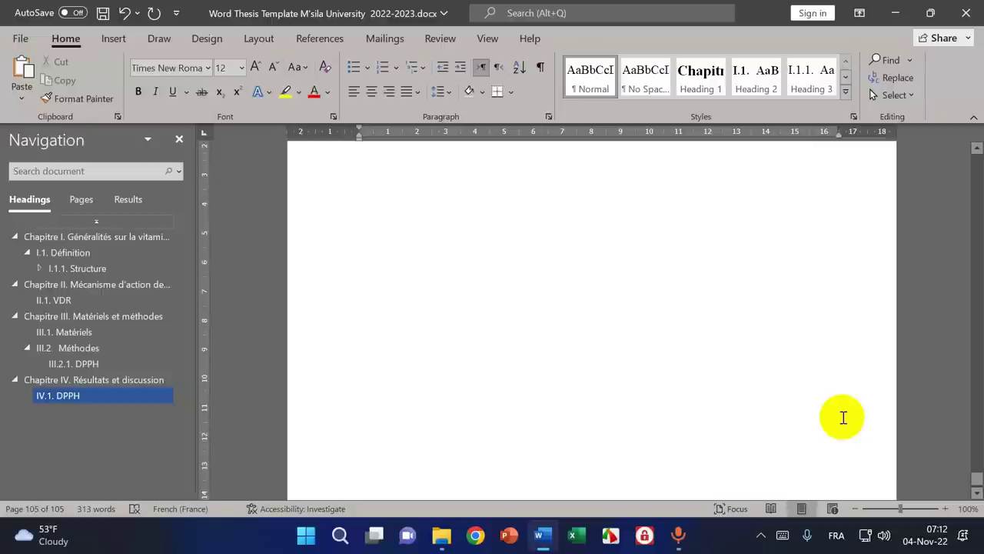
- Fill page 90 with empty lines down to the bottom of the page
key("Return")
key("Return")
key("Return")
key("Return")
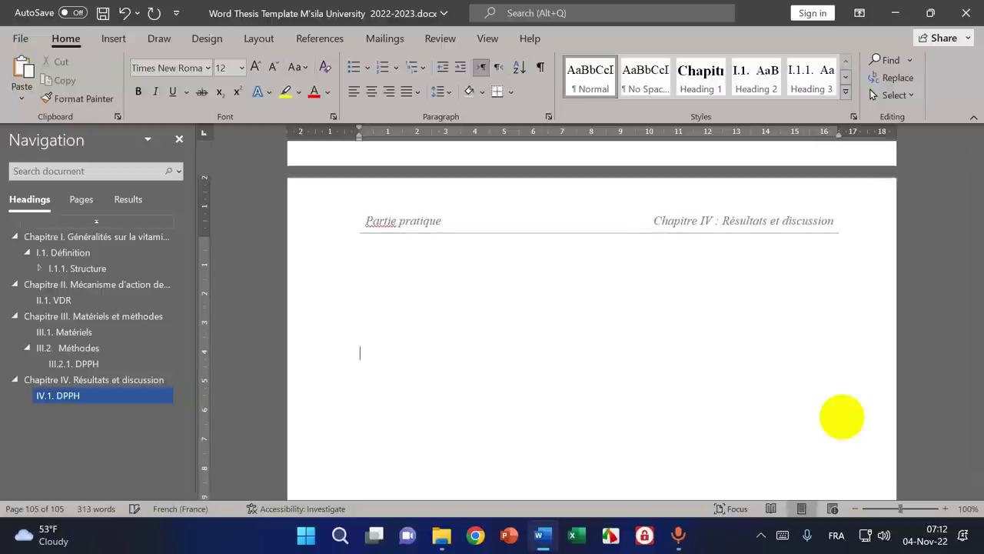
key("Return")
key("Return")
key("Return")
key("Return")
key("Return")
key("Return")
key("Return")
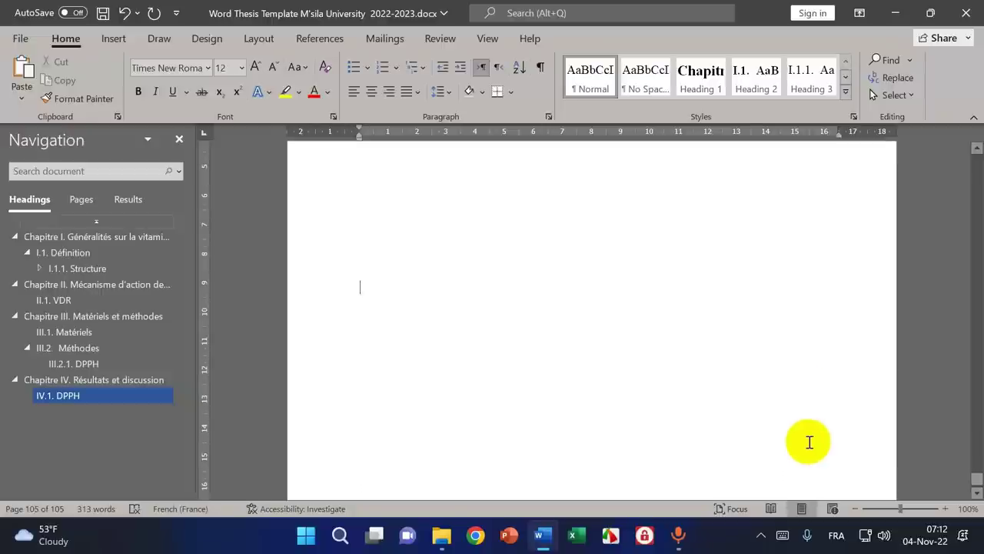
key("Return")
key("Return")
key("Return")
key("Return")
key("Return")
key("Return")
key("Return")
key("Return")
key("Return")
key("Return")
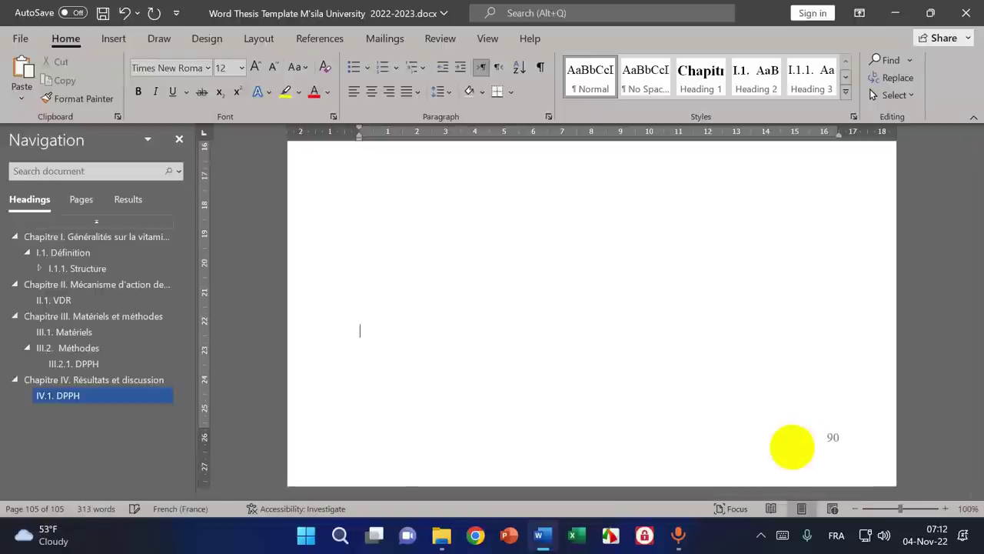
- Start a new section on the next page after page 90 and unlink its header from the previous section
left_click(259, 38)
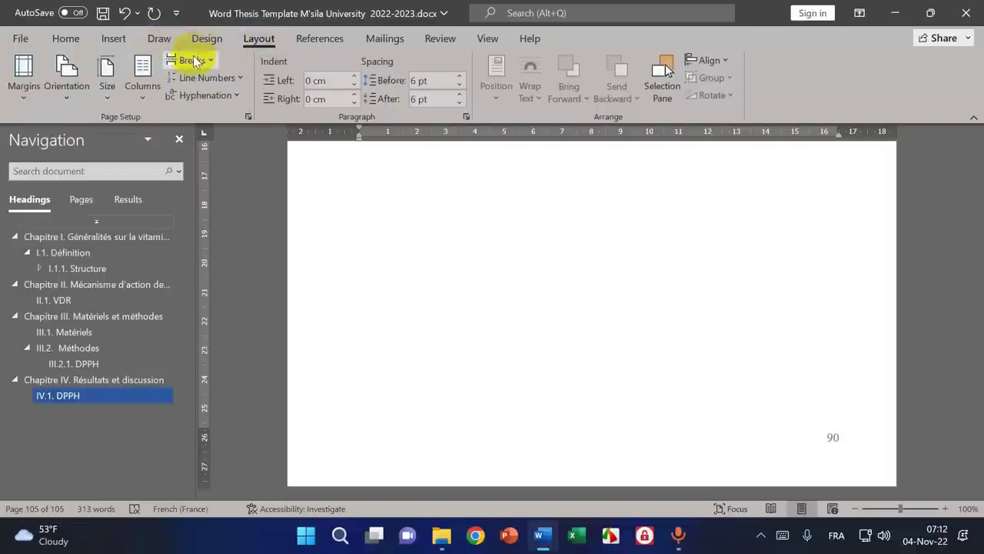
left_click(203, 62)
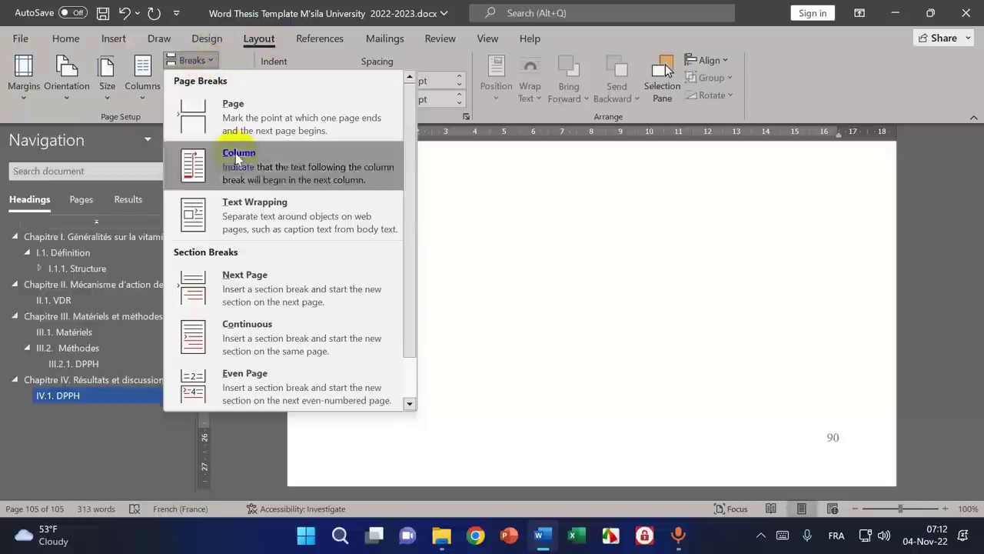
left_click(231, 282)
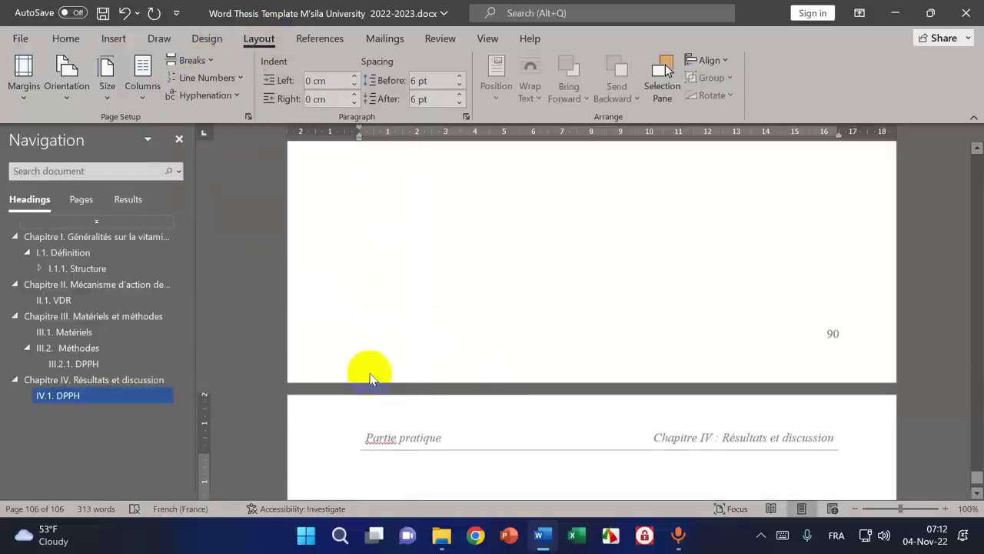
double_click(364, 412)
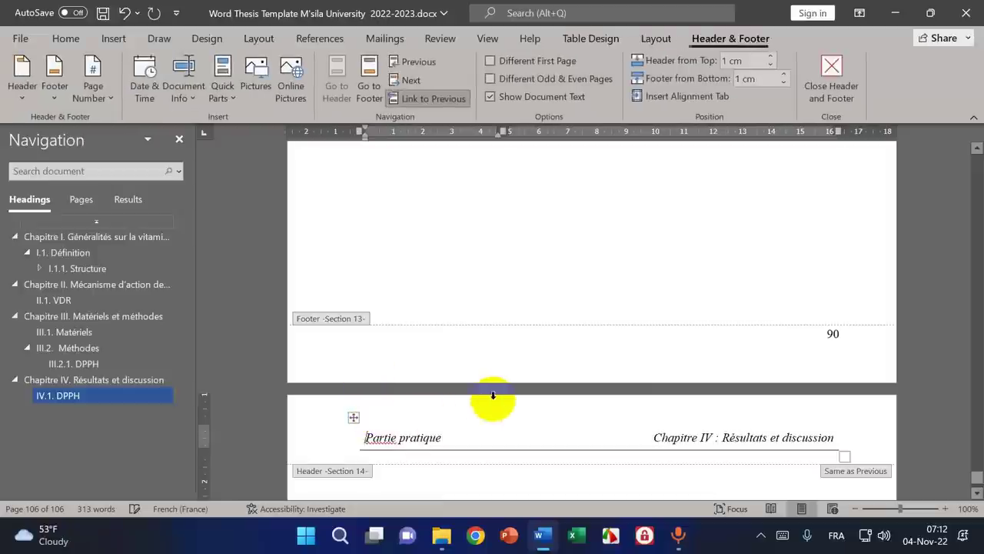
scroll(493, 395, "down", 3)
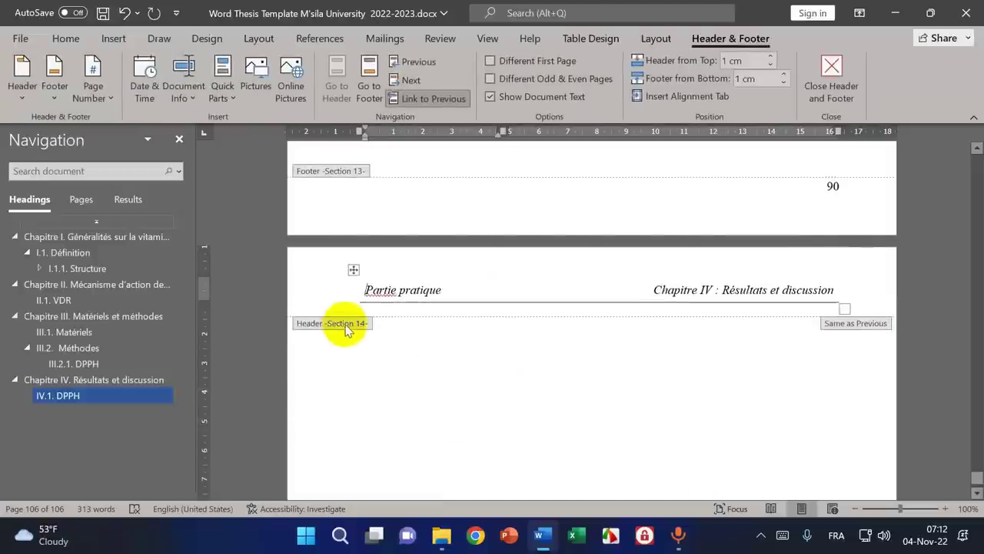
left_click(419, 98)
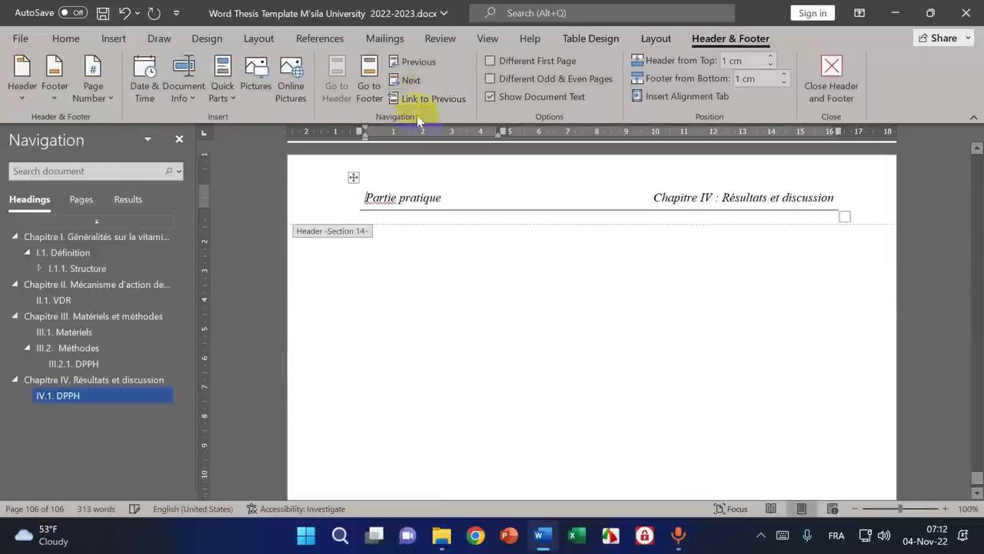
- Unlink the new section's footer from the previous section and delete its page number
scroll(682, 308, "down", 10)
left_click(845, 436)
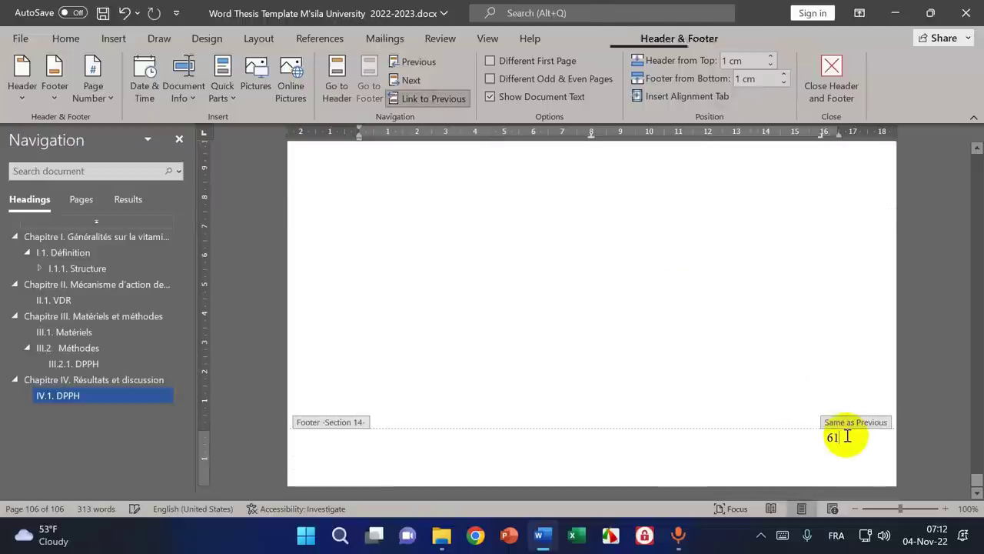
left_click(436, 99)
left_click(823, 436)
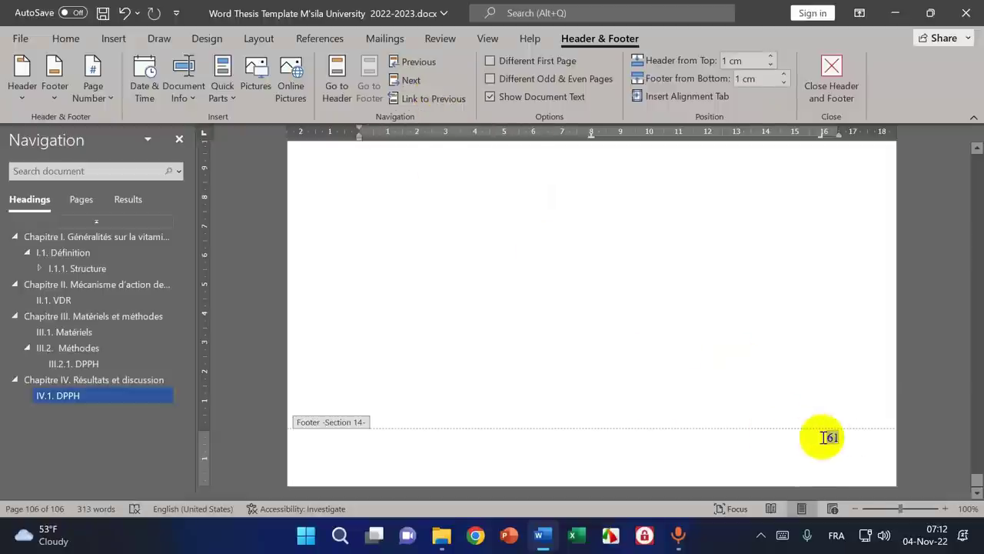
left_click_drag(822, 437, 900, 439)
key("Delete")
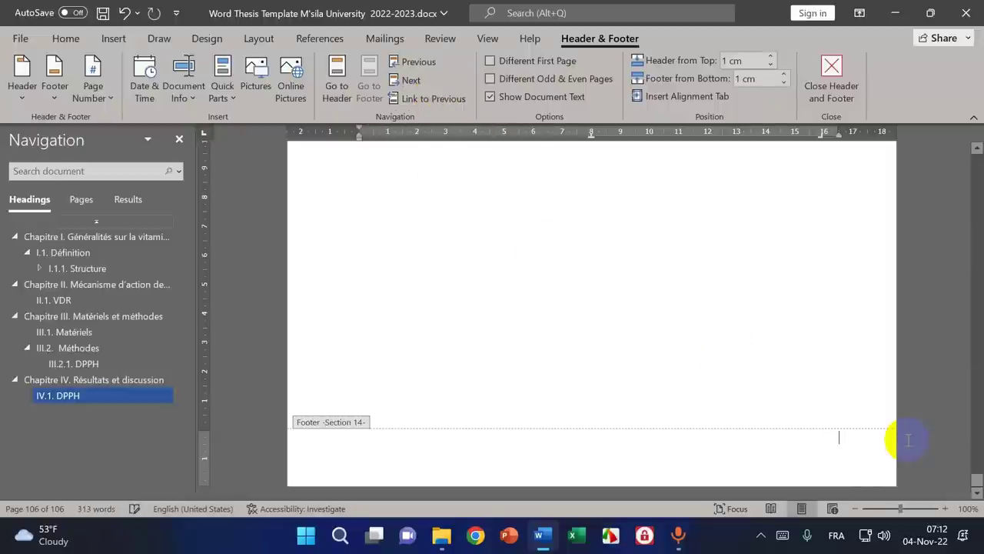
- Delete the "Partie pratique" / "Chapitre IV" header table from the new section and return to the body text
scroll(542, 445, "up", 10)
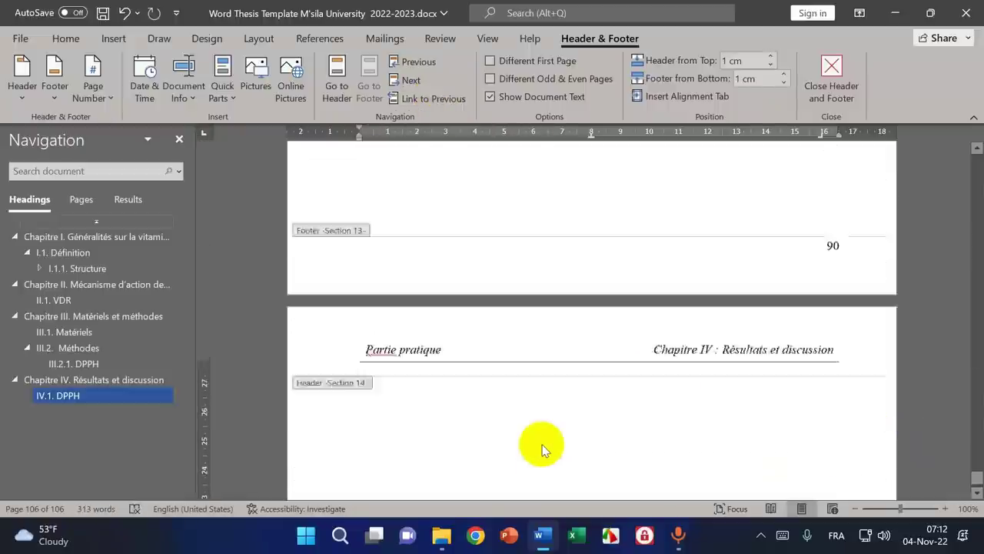
left_click(434, 391)
left_click(353, 384)
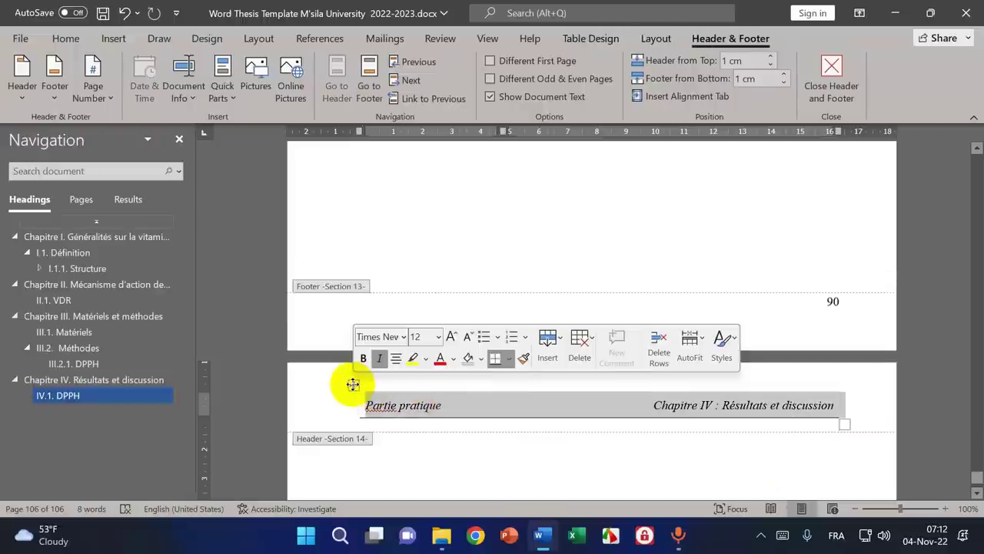
key("BackSpace")
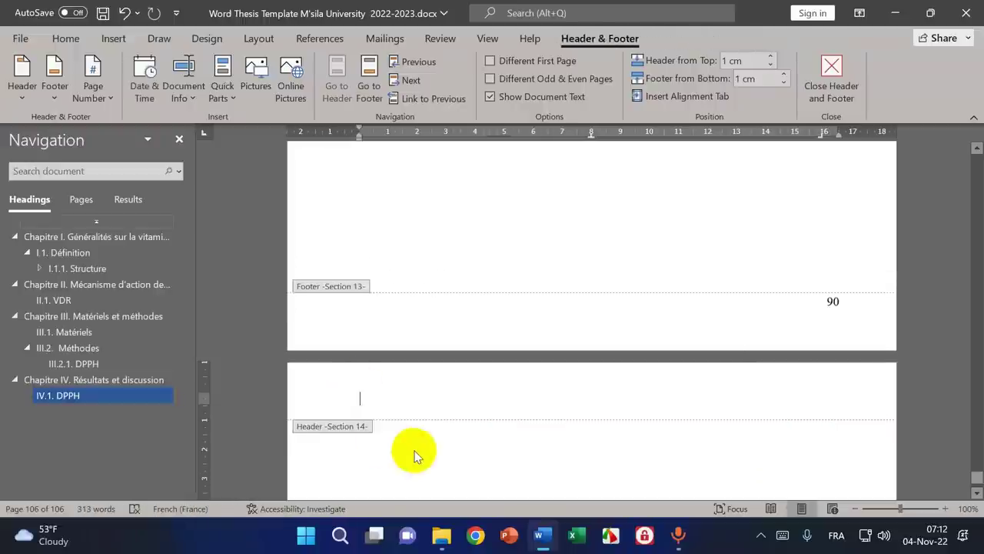
double_click(414, 449)
- Enter the title "Conclusion" in the body of the new page following page 90
scroll(521, 428, "down", 5)
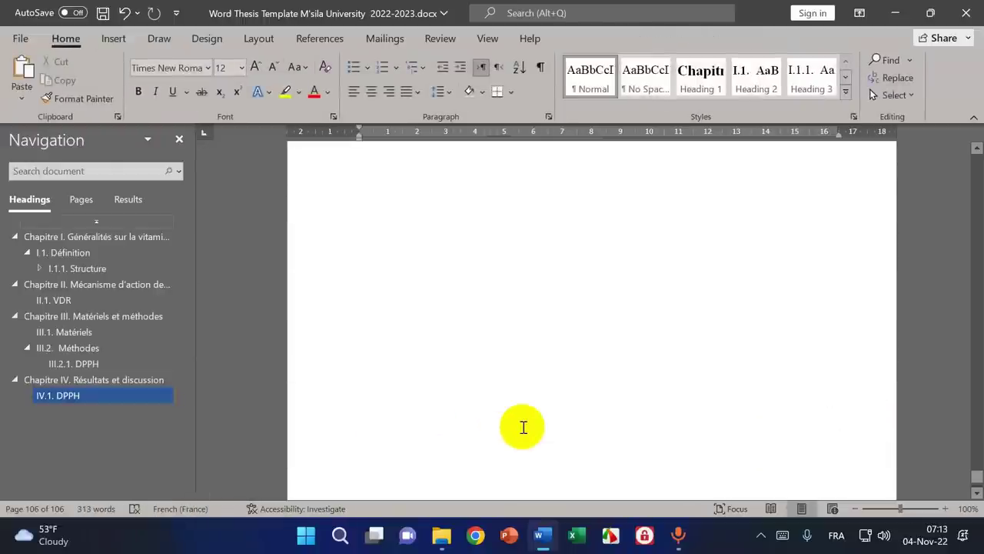
scroll(522, 430, "up", 2)
scroll(523, 427, "down", 2)
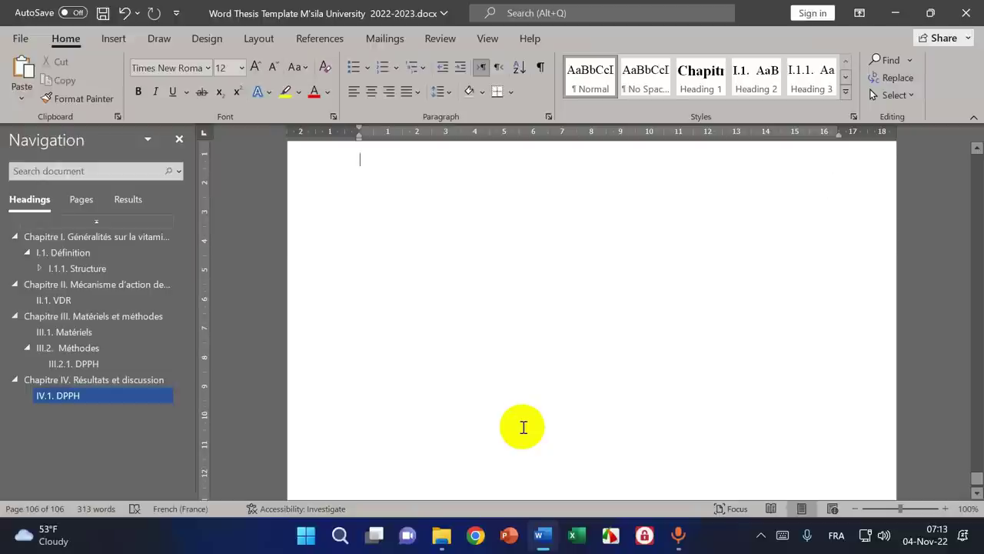
scroll(523, 427, "up", 2)
scroll(523, 427, "up", 1)
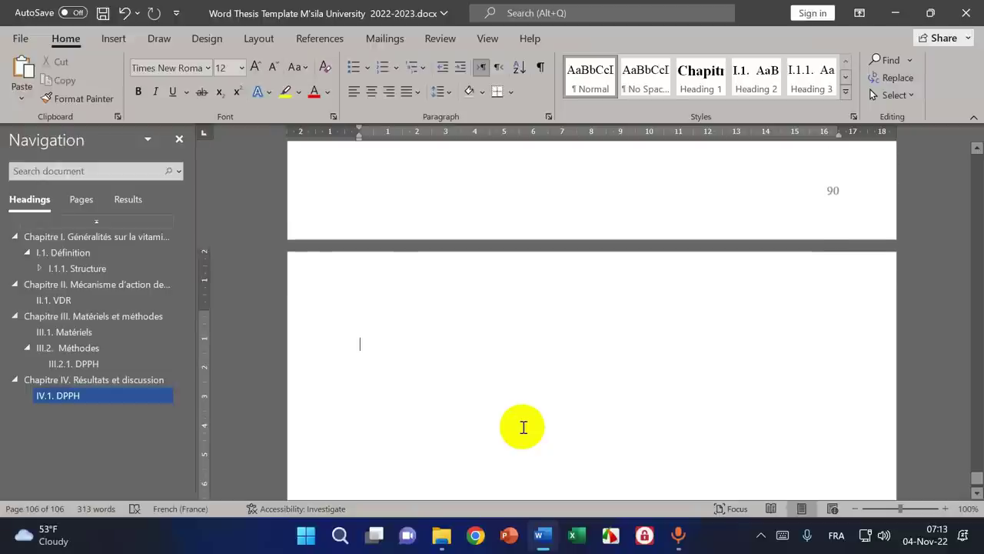
type("onclusion")
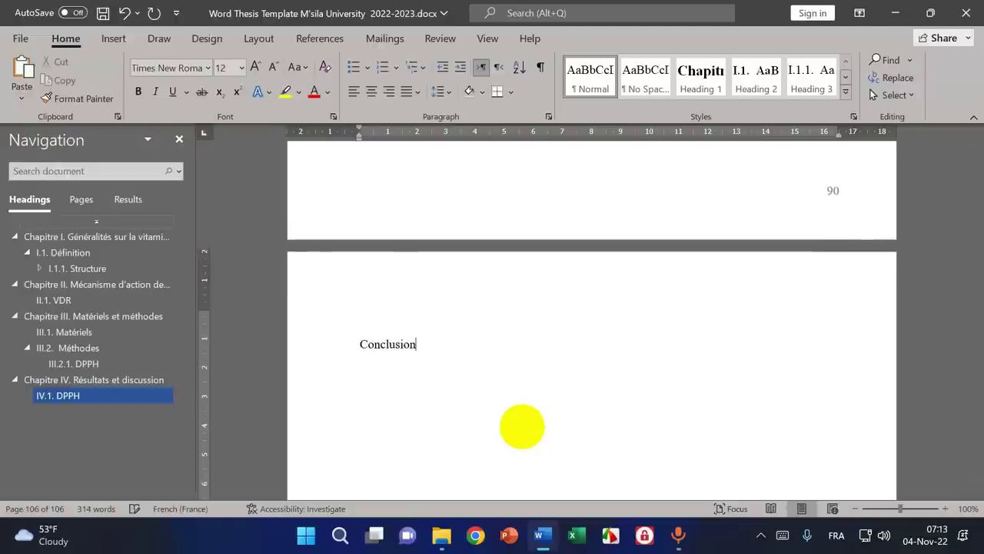
- Format the "Conclusion" title as 36 pt, bold and centered
double_click(373, 346)
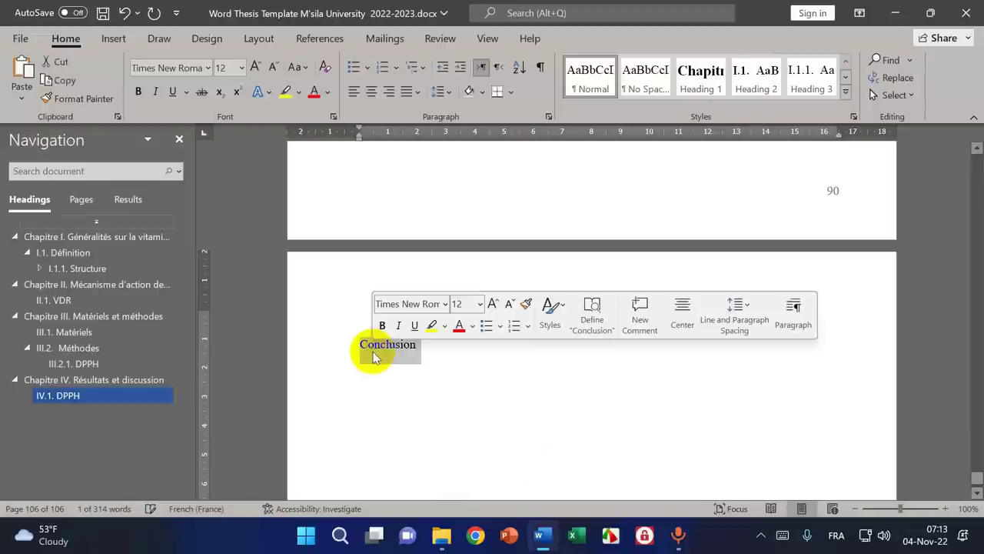
left_click(231, 68)
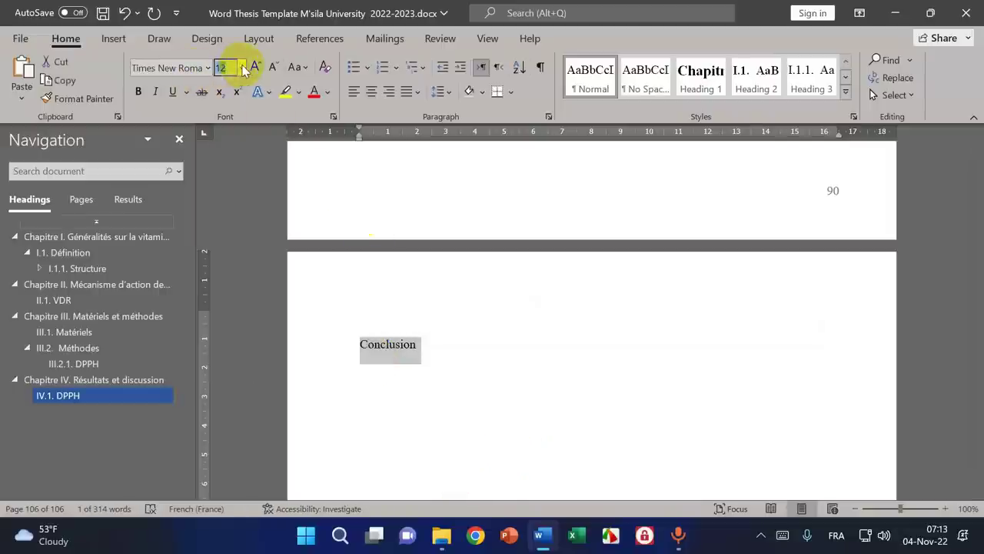
left_click(243, 69)
left_click(235, 346)
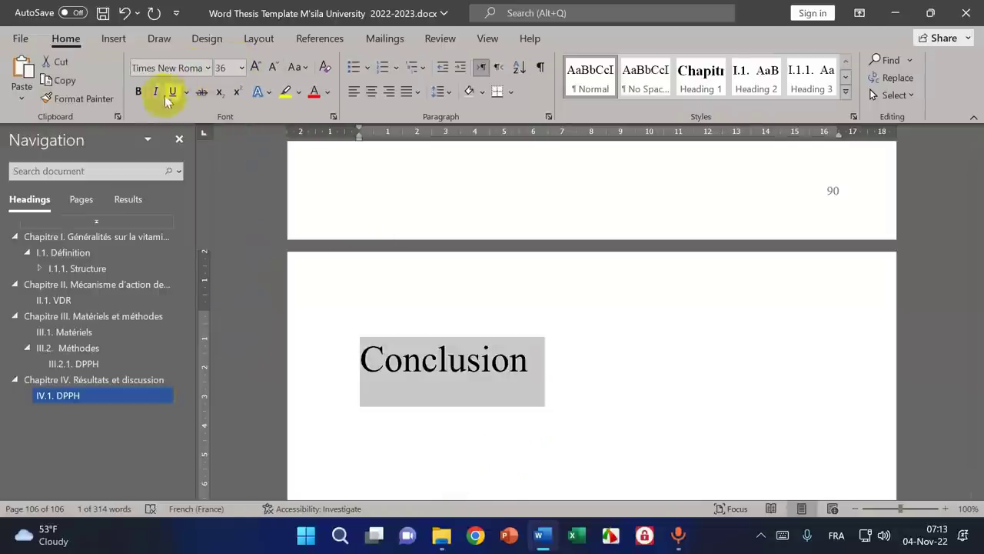
left_click(138, 92)
left_click(370, 92)
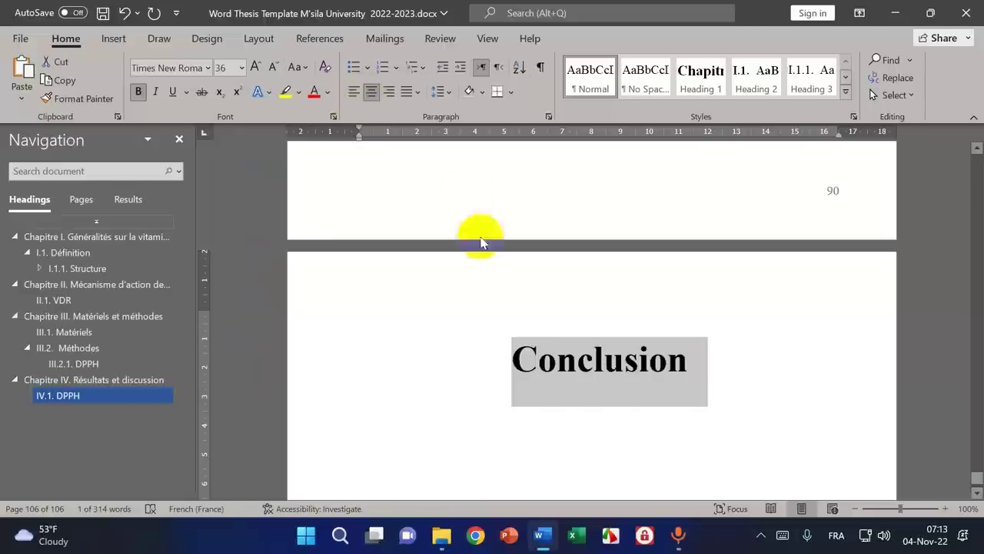
- Insert empty lines above the "Conclusion" title to place it near the vertical middle of the page, checking the page thumbnail
left_click(81, 201)
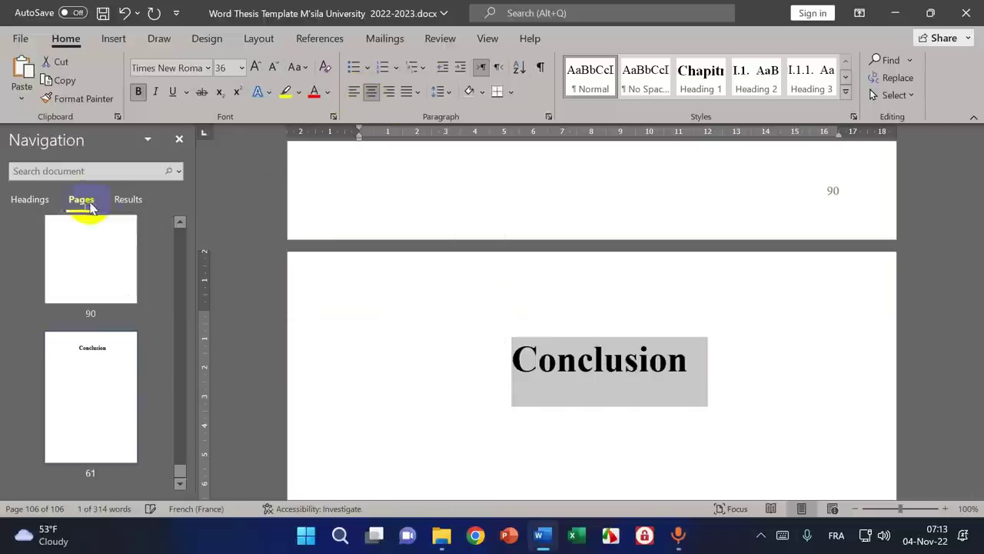
left_click(516, 350)
key("Return")
key("Return")
key("Return")
key("Return")
key("Return")
key("Return")
key("Return")
key("Return")
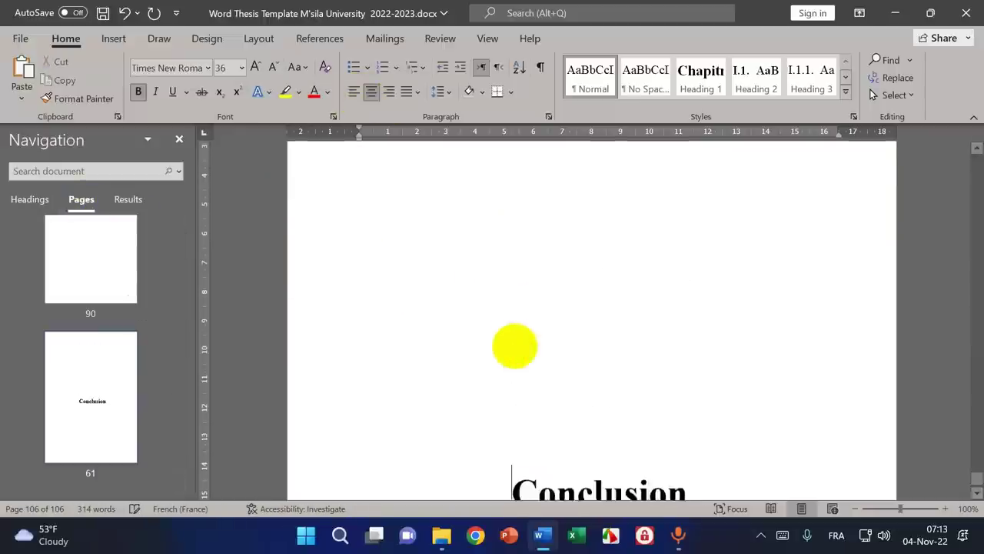
key("BackSpace")
key("BackSpace")
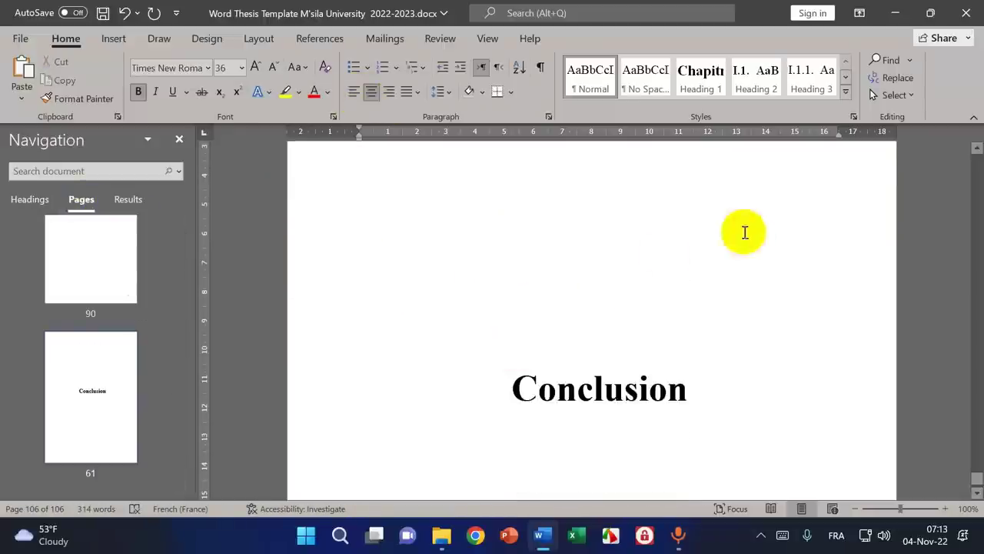
- Add empty lines below the "Conclusion" title down to the page end and insert a Next Page section break
scroll(744, 231, "down", 5)
left_click(600, 197)
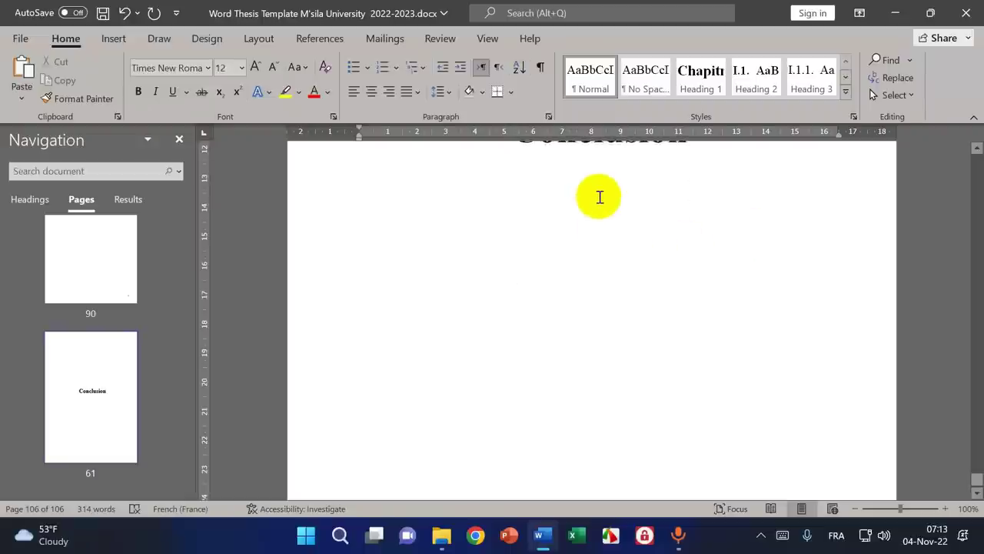
scroll(598, 196, "down", 3)
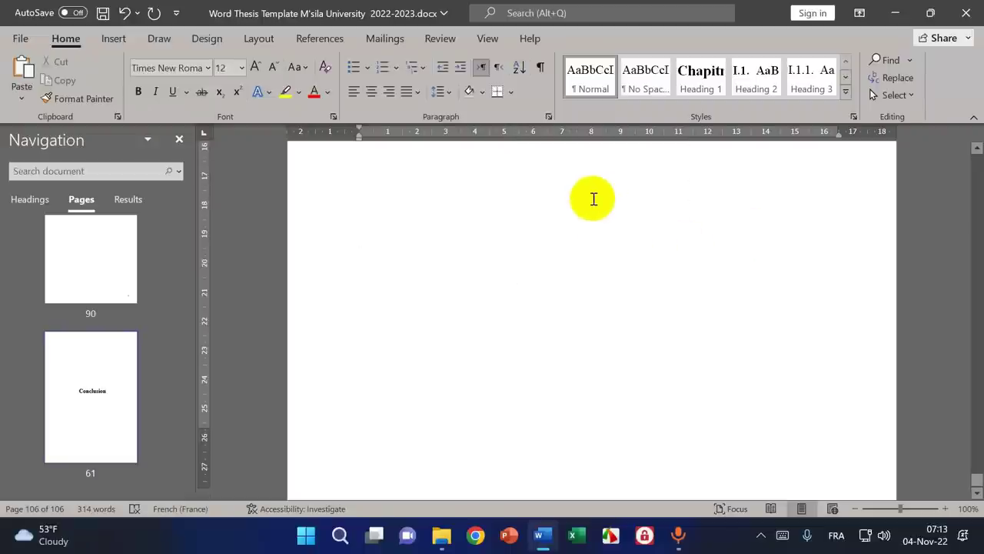
key("Return")
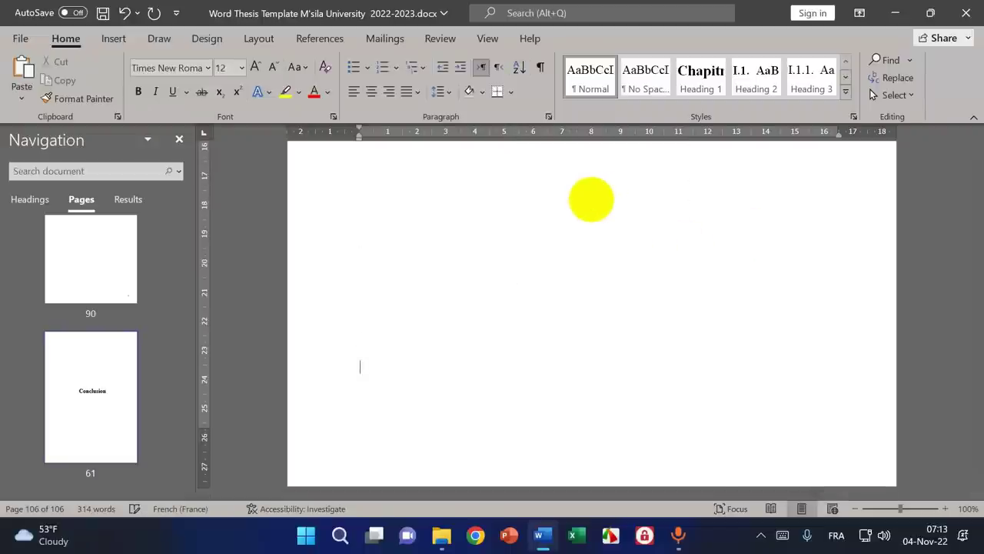
left_click(249, 40)
left_click(189, 60)
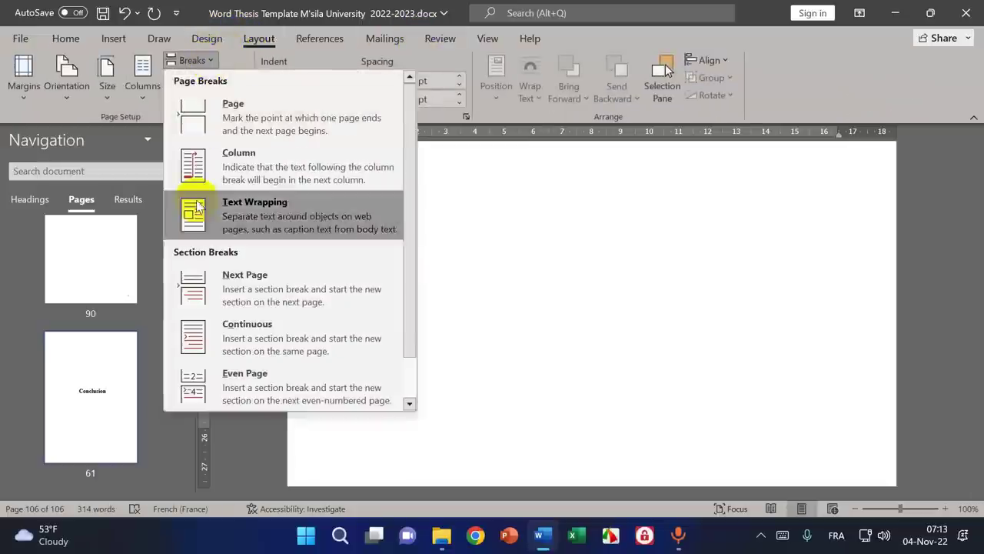
left_click(215, 282)
- Unlink the header and footer of the section after the Conclusion title page from the previous section, and return to the body text
scroll(536, 286, "down", 3)
double_click(343, 235)
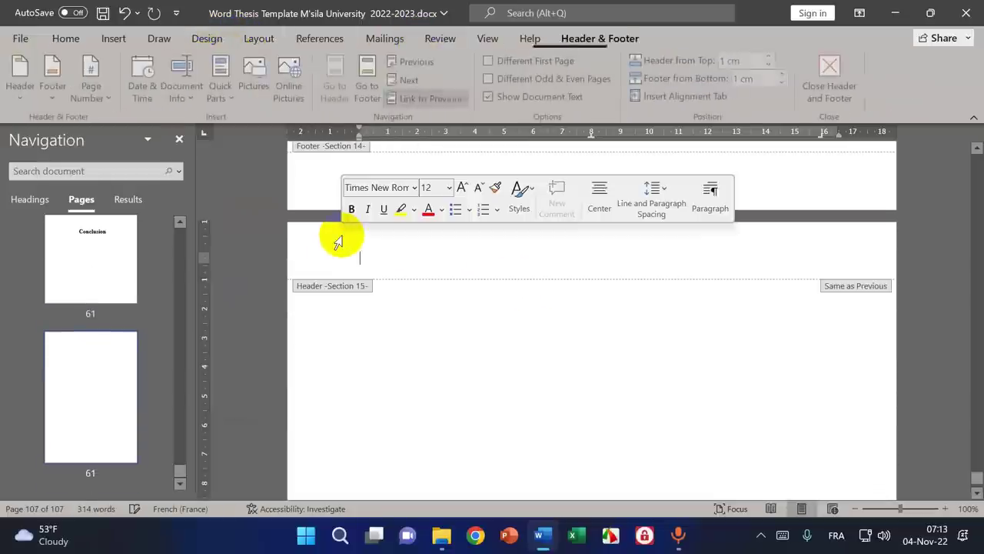
left_click(428, 98)
scroll(505, 285, "down", 8)
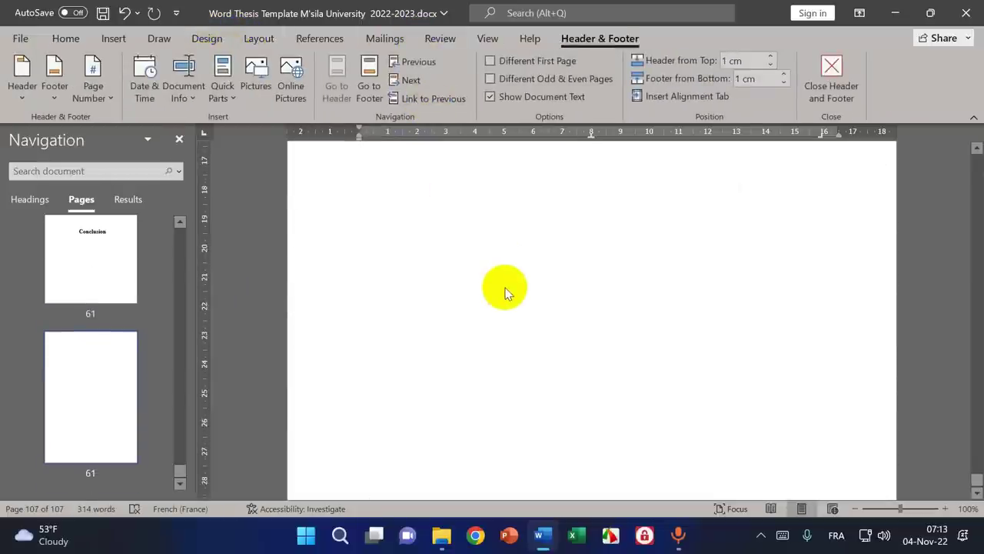
left_click(369, 433)
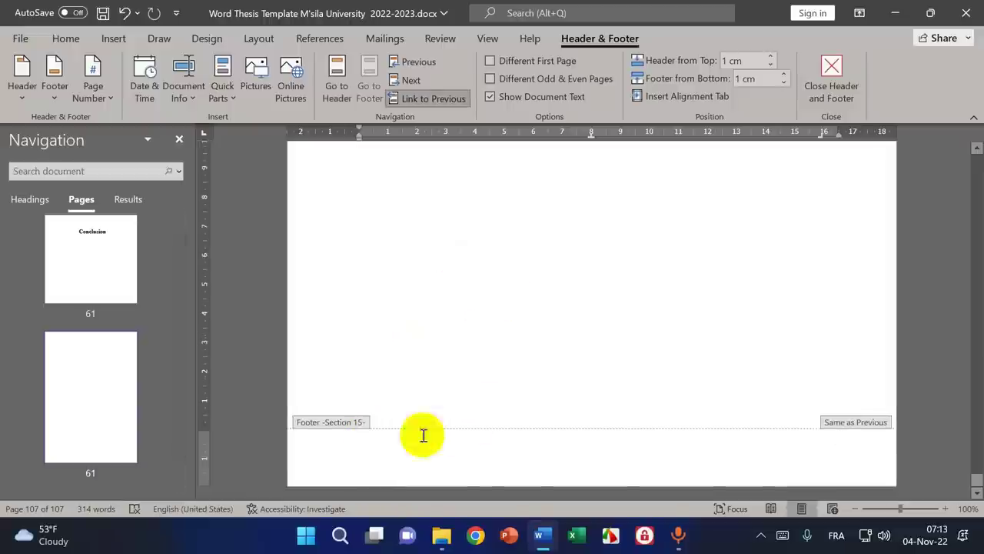
left_click(449, 95)
scroll(546, 383, "up", 8)
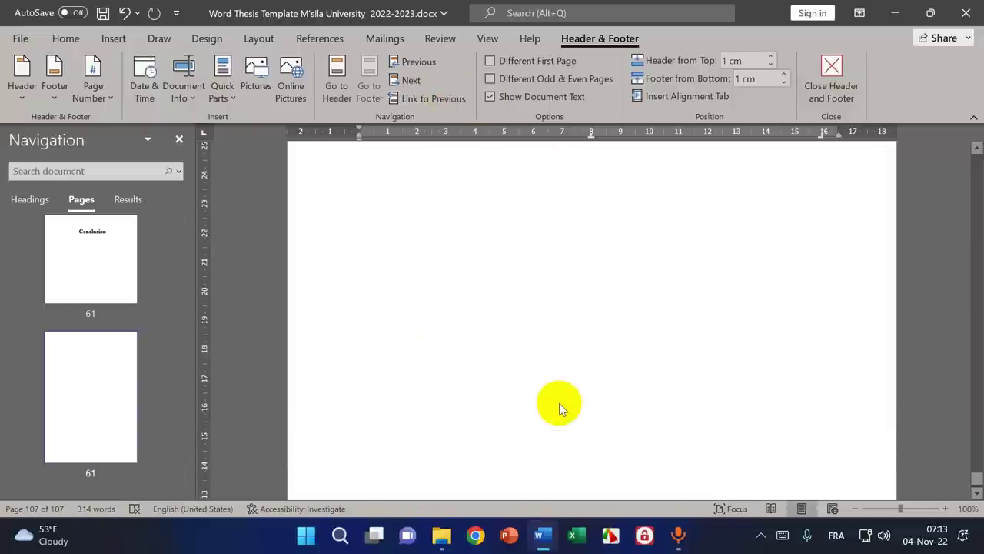
double_click(384, 324)
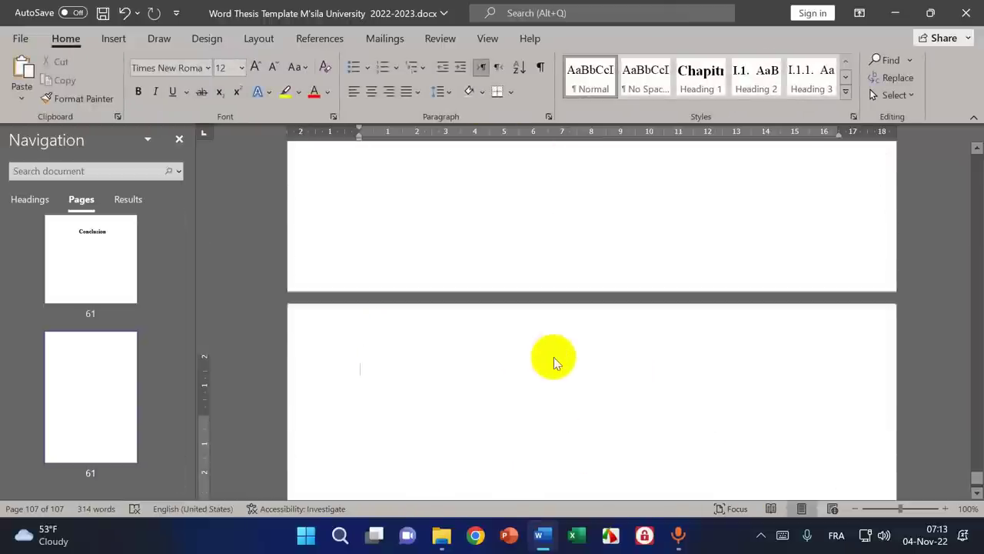
- Copy the header table reading "Partie pratique" and "Chapitre IV : Résultats et discussion" from the Chapitre IV section
scroll(555, 357, "up", 7)
scroll(554, 356, "down", 8)
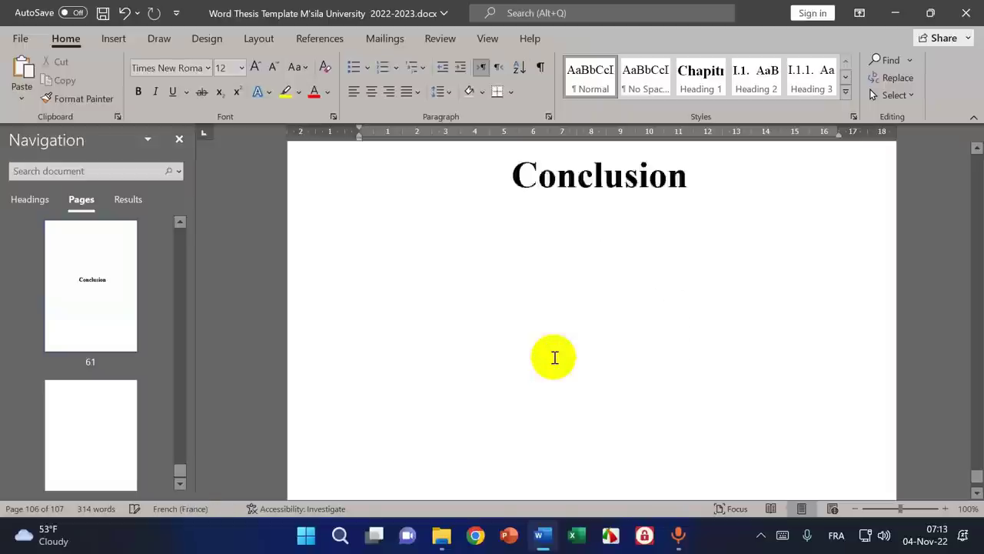
scroll(553, 356, "down", 8)
double_click(343, 341)
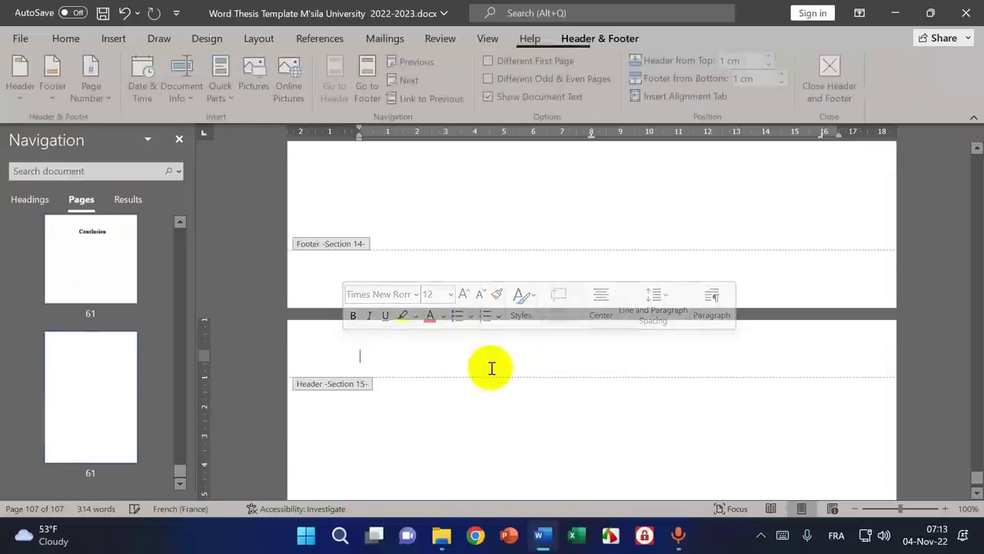
scroll(493, 373, "up", 3)
scroll(493, 372, "up", 10)
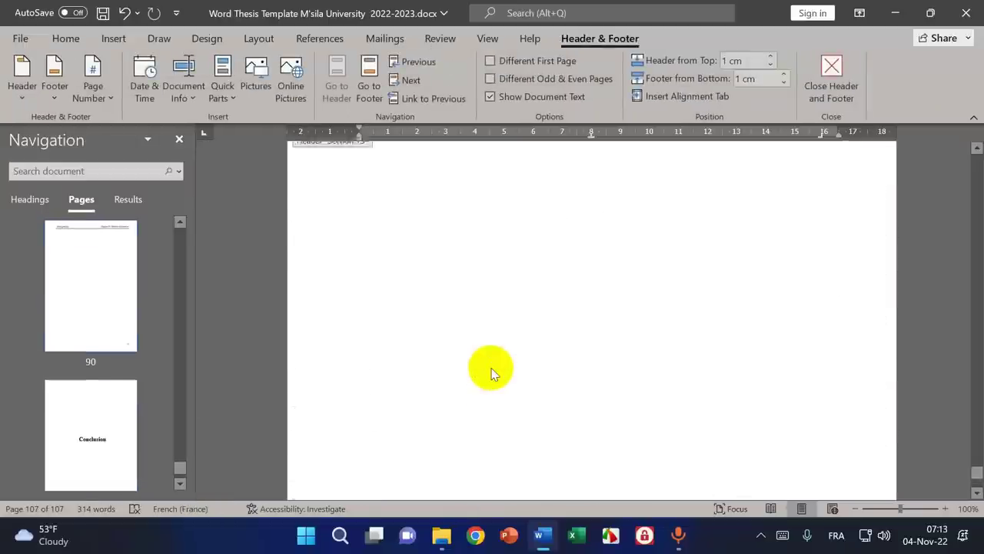
left_click(441, 450)
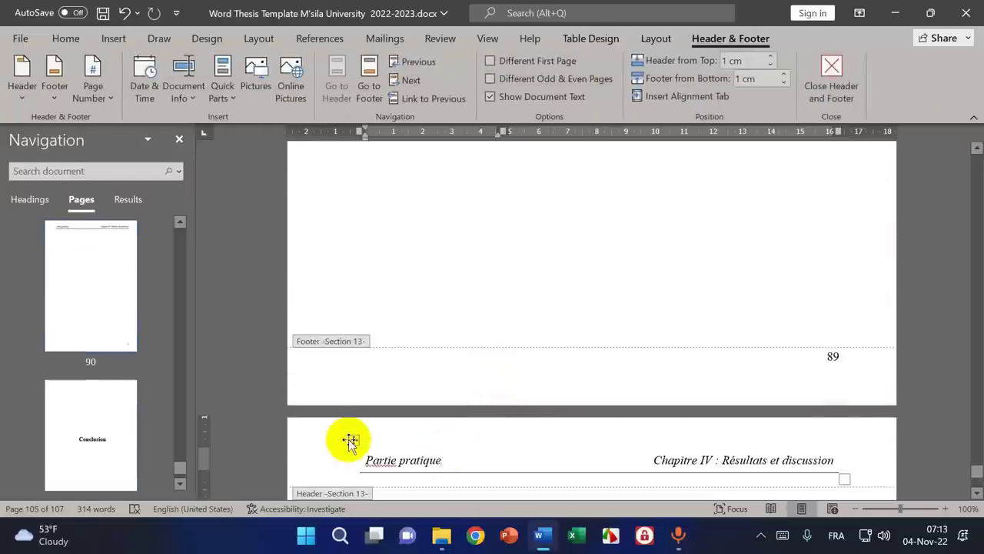
left_click(353, 438)
key("ctrl+c")
left_click(113, 38)
left_click(66, 39)
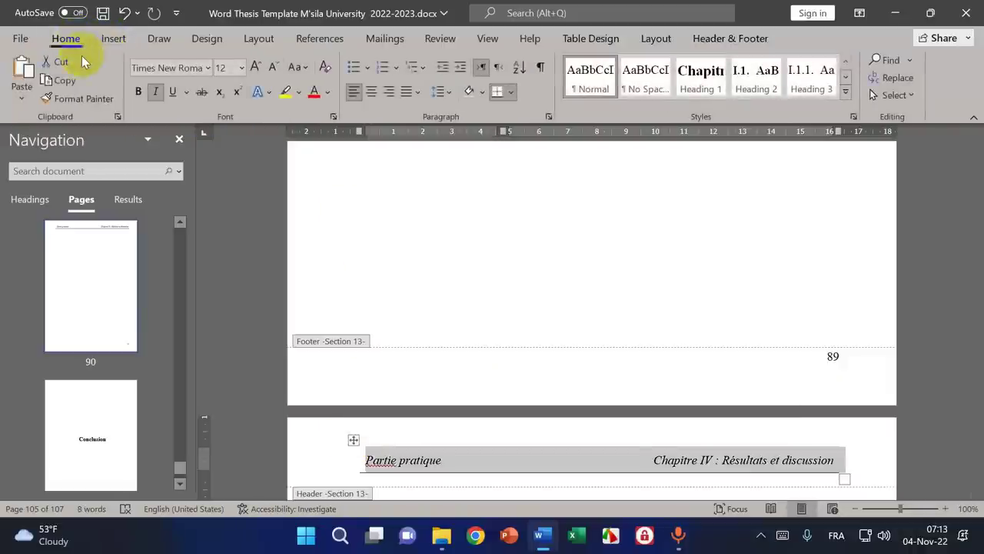
left_click(64, 81)
- Paste the copied header table into the header of the section after the Conclusion title page
scroll(428, 278, "down", 15)
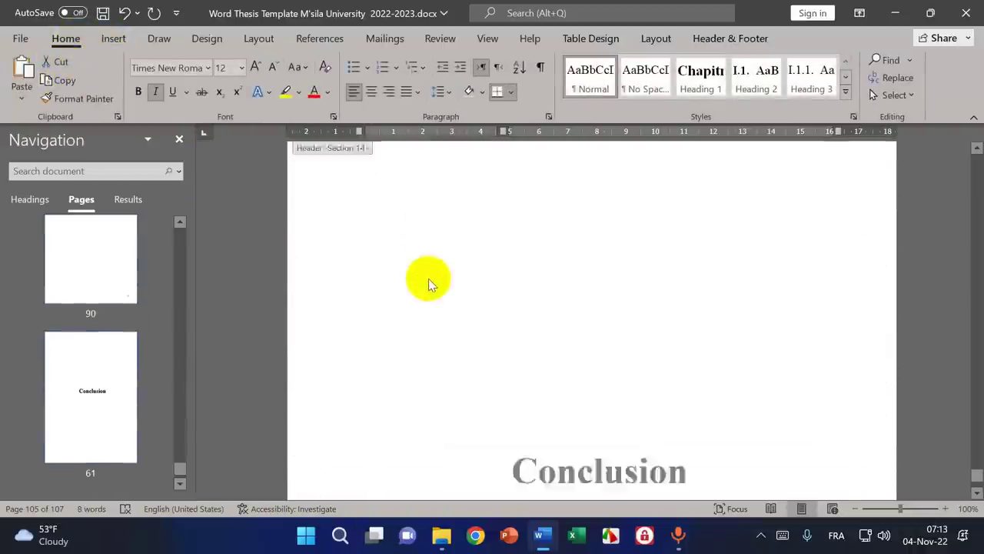
scroll(428, 278, "down", 4)
left_click(413, 290)
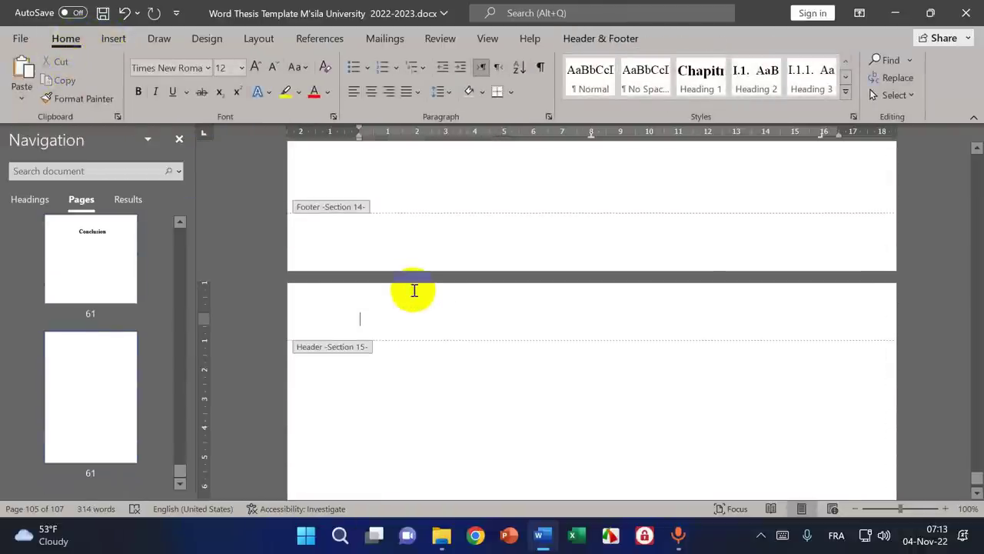
left_click(24, 69)
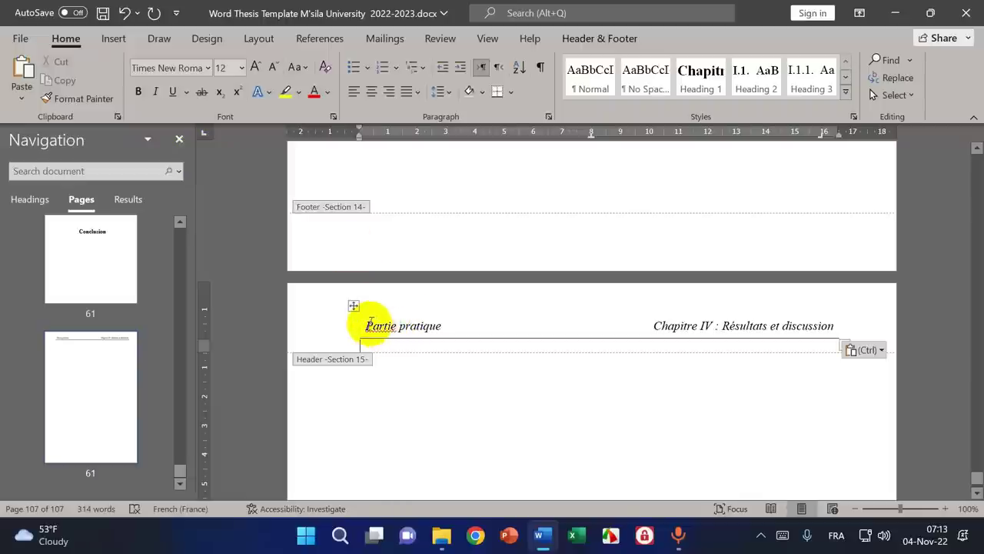
- Remove "Partie pratique" from the pasted header, replace the chapter title with "Conclusion", and return to the body text
left_click_drag(368, 323, 462, 329)
key("Delete")
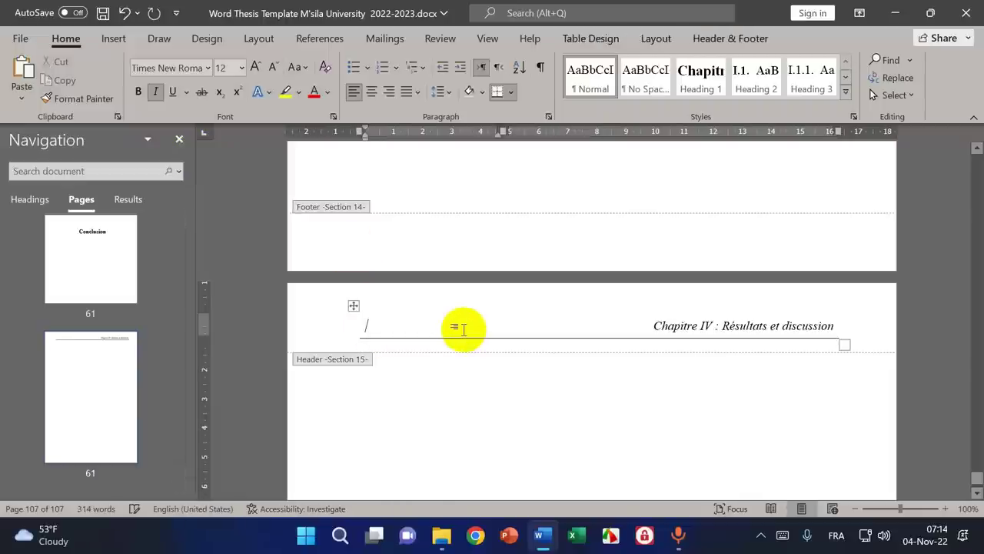
left_click_drag(655, 326, 852, 325)
left_click(687, 323)
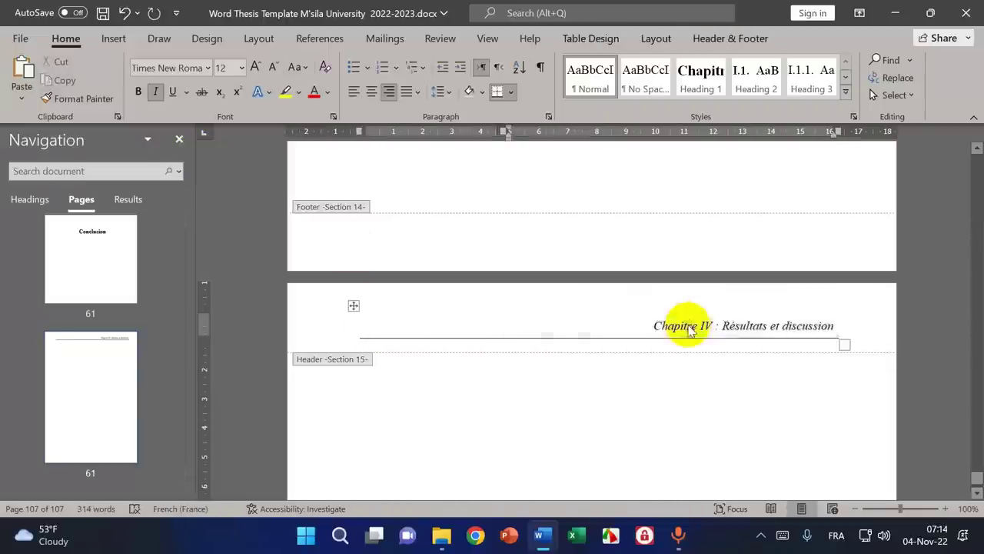
left_click_drag(654, 326, 812, 320)
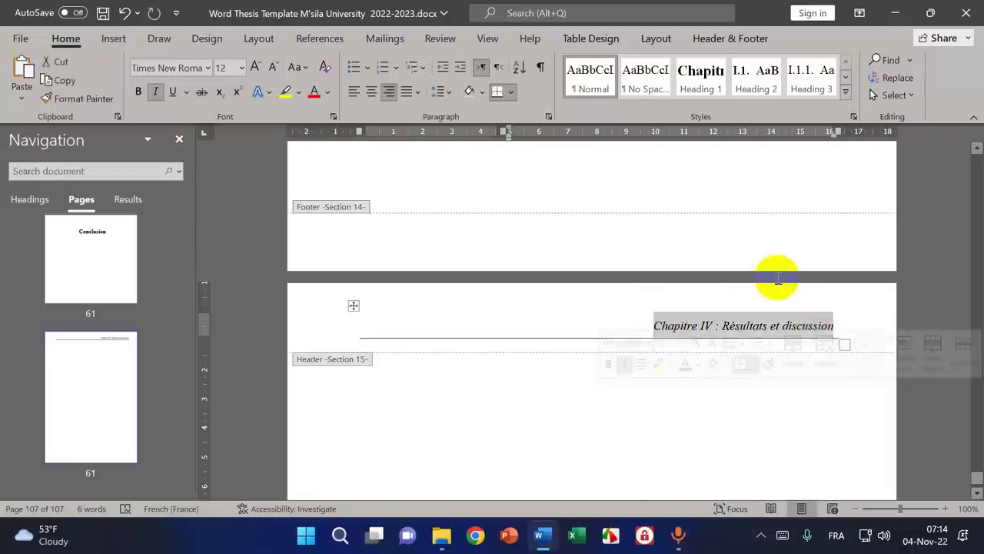
type("Conclusion")
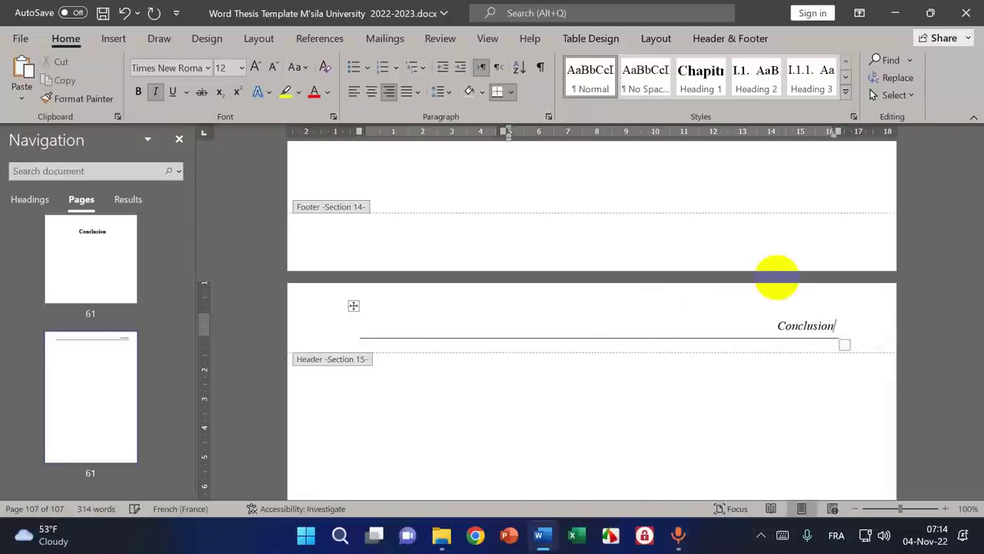
double_click(479, 377)
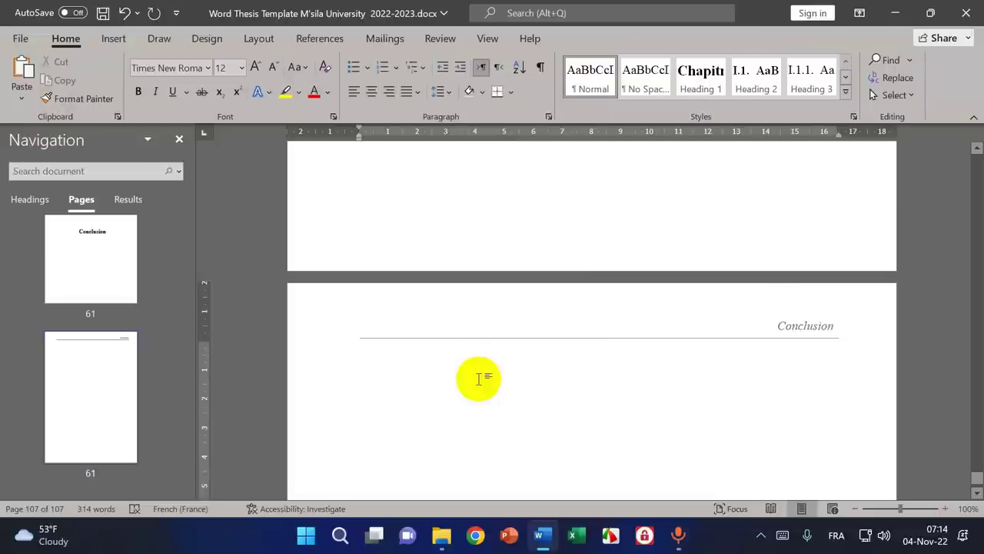
- Enter the title "Conclusion" in the body of the last page and apply the Heading 1 style to it
type("Conclusion")
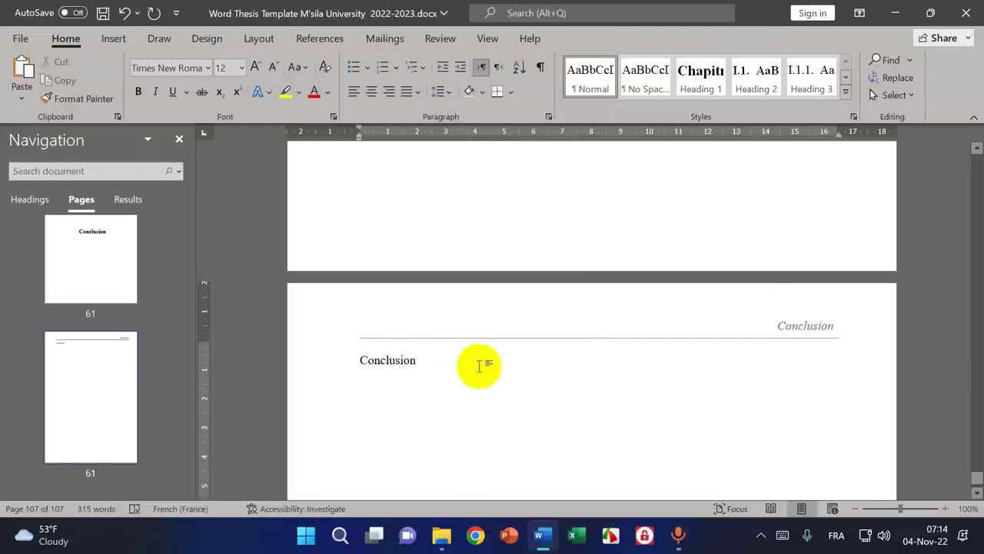
scroll(507, 355, "down", 3)
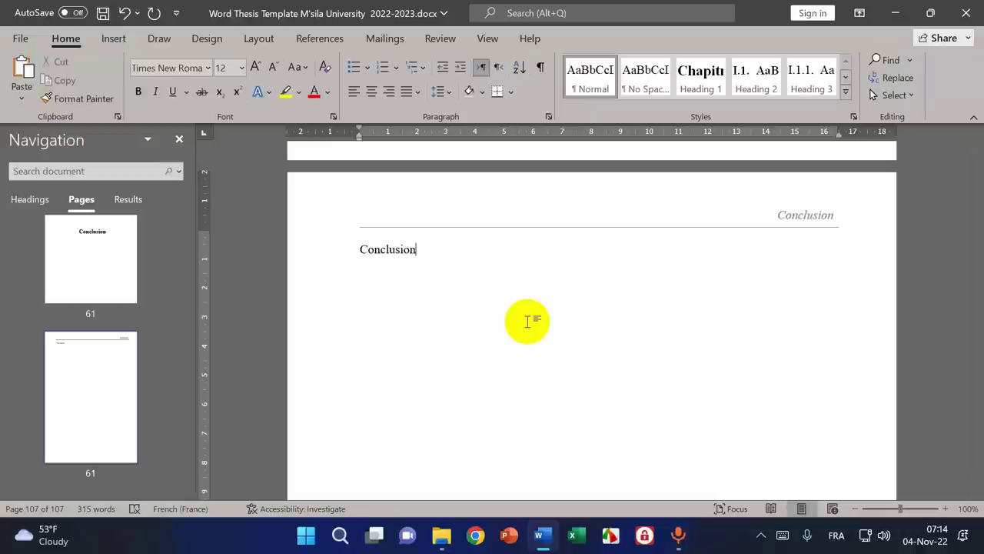
left_click(20, 201)
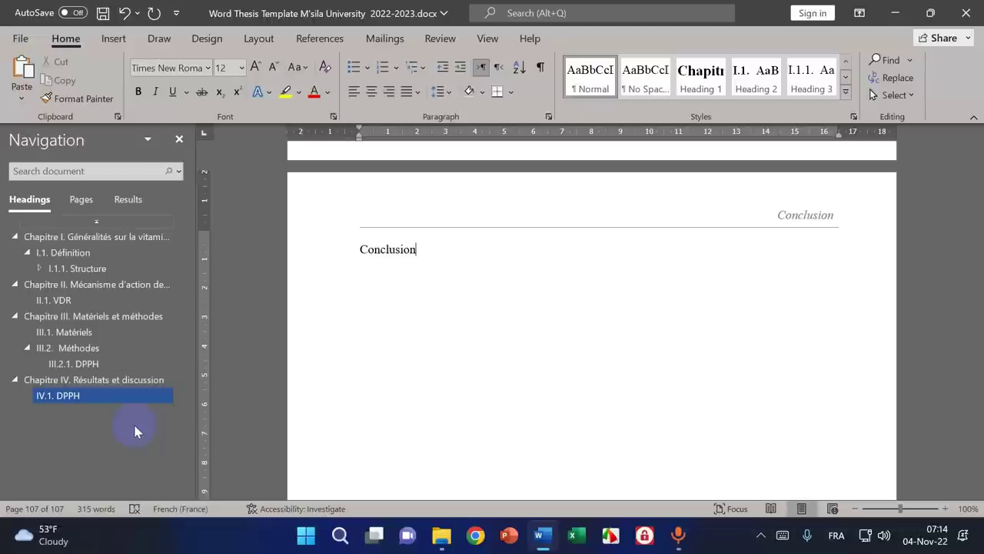
left_click(342, 314)
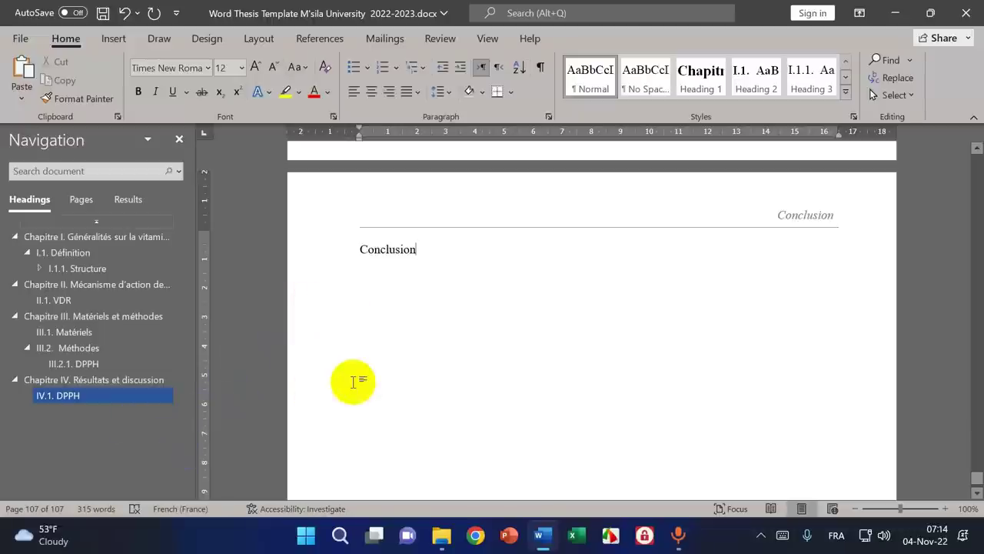
double_click(387, 251)
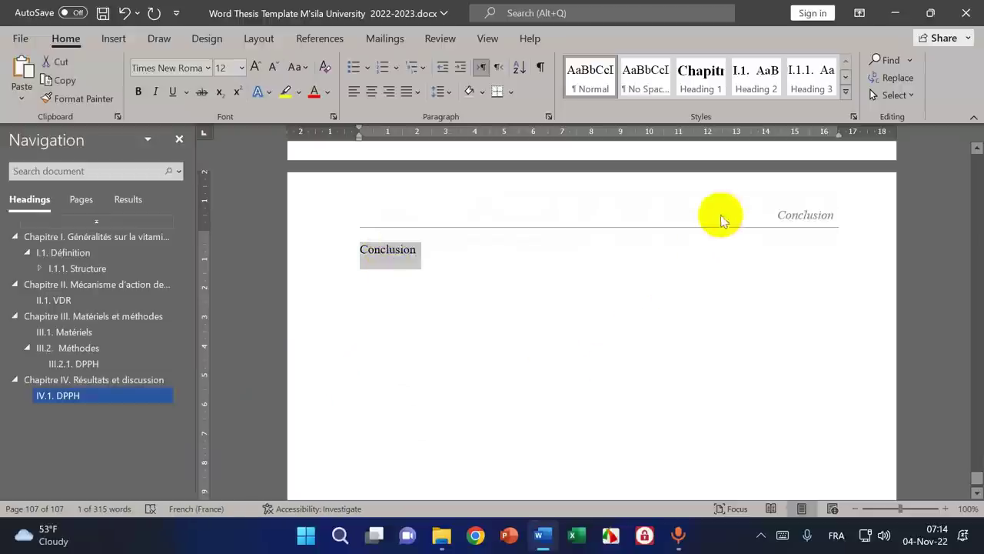
left_click(700, 88)
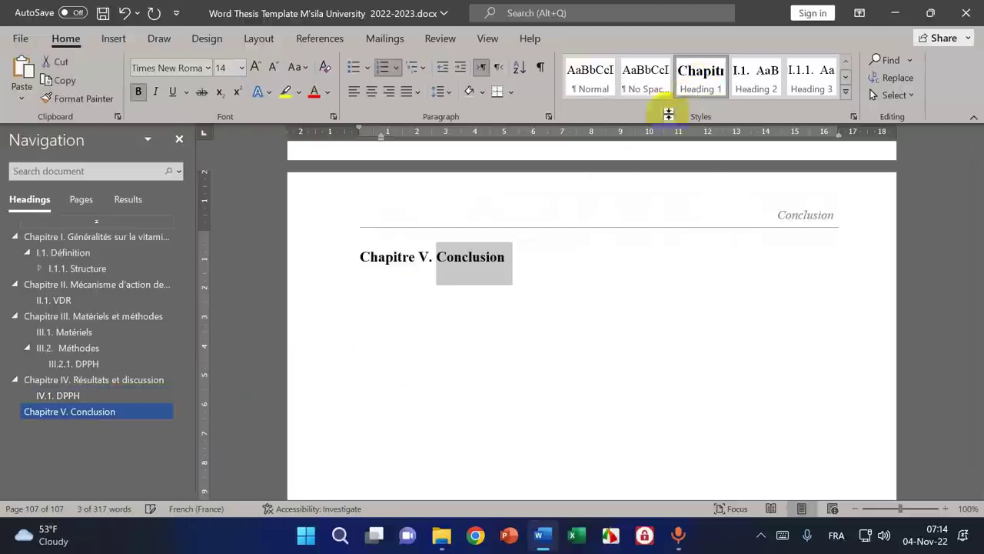
- Remove the automatic "Chapitre V." numbering from the "Conclusion" heading
left_click(437, 260)
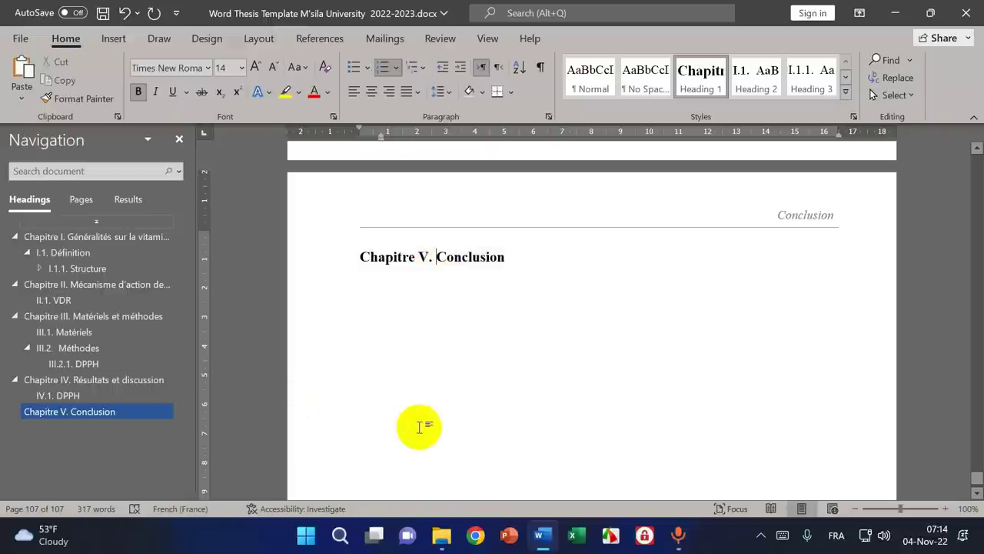
key("BackSpace")
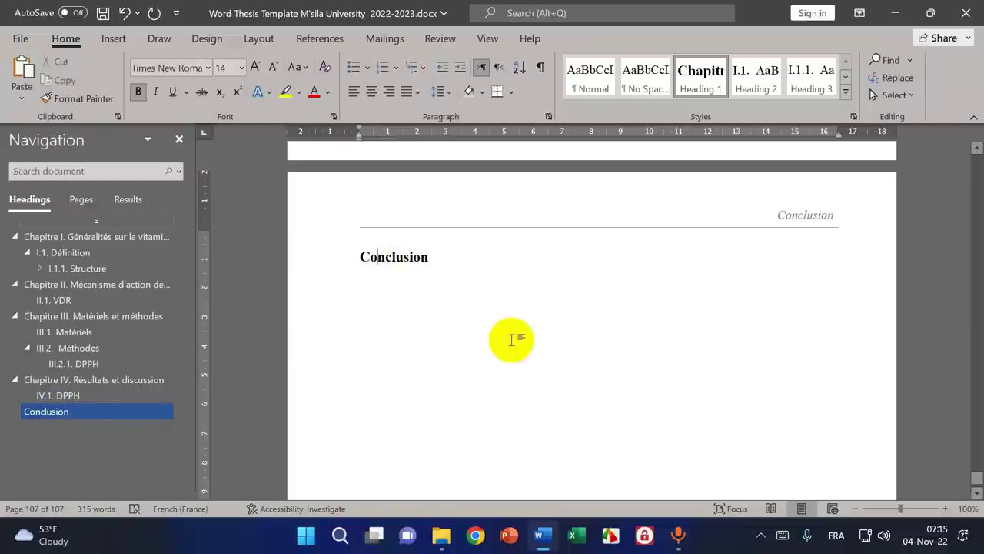
scroll(511, 340, "down", 2)
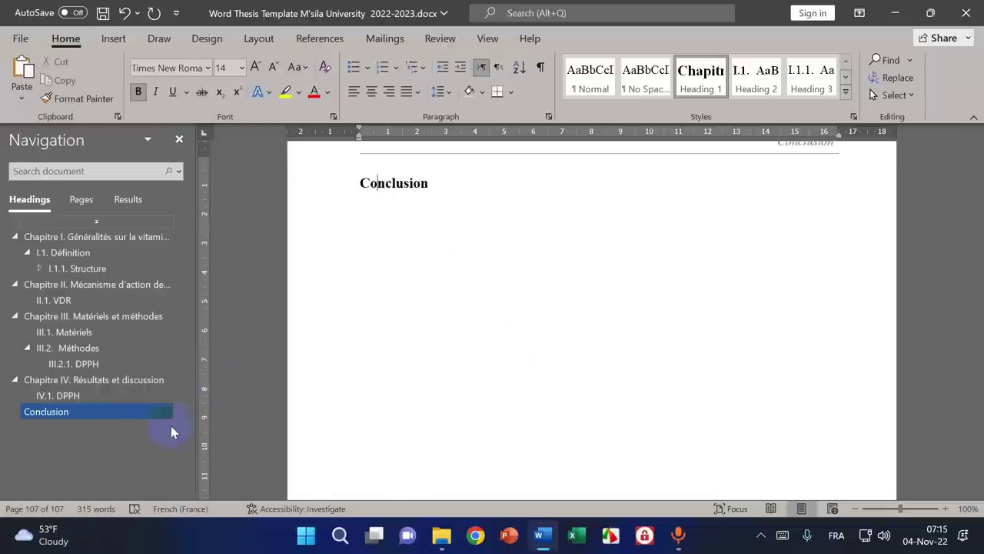
- Go back to the front matter pages and examine the titles there, including the Arabic abstract title "ملخص"
left_click(81, 200)
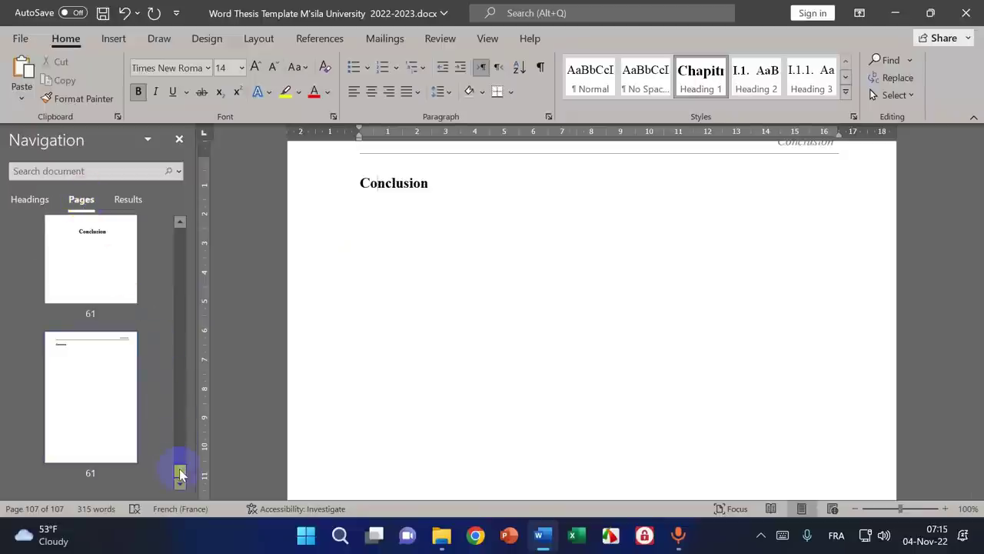
left_click_drag(180, 475, 100, 318)
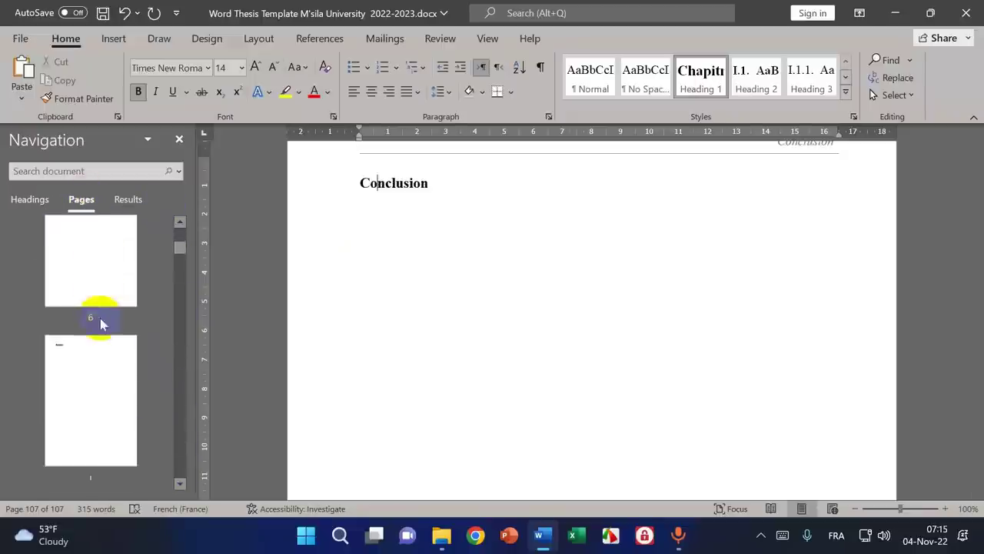
left_click(88, 268)
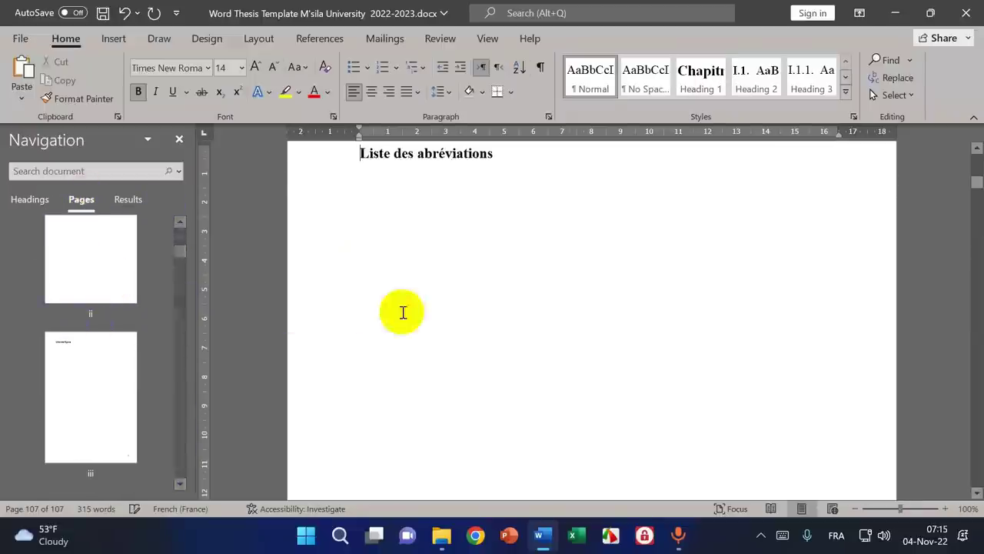
scroll(402, 312, "up", 3)
scroll(565, 290, "up", 5)
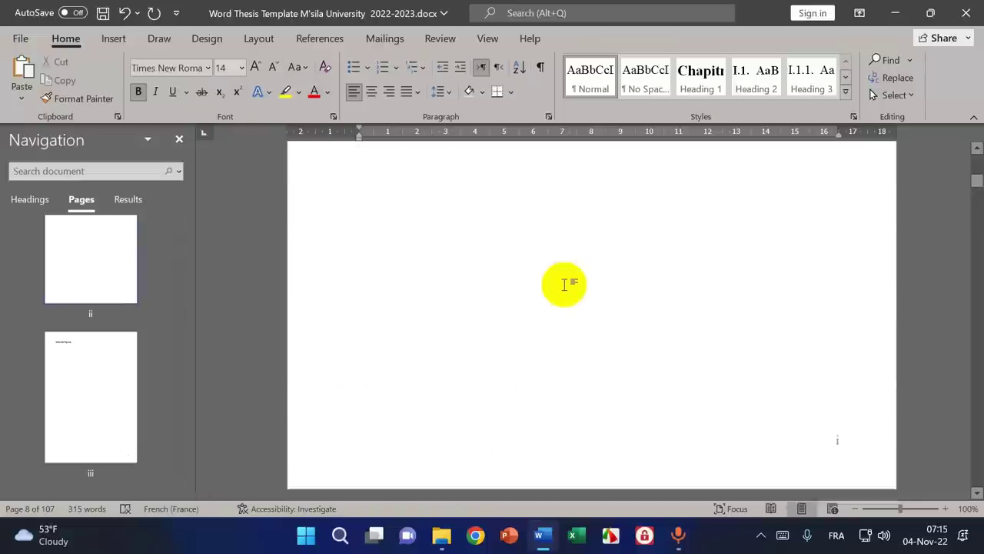
scroll(563, 285, "up", 15)
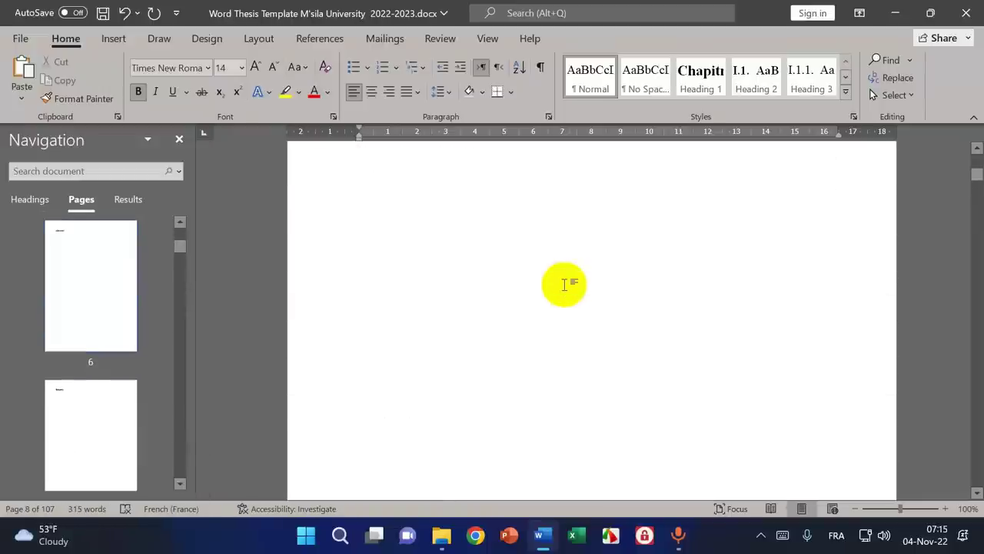
scroll(563, 284, "up", 2)
scroll(563, 284, "down", 6)
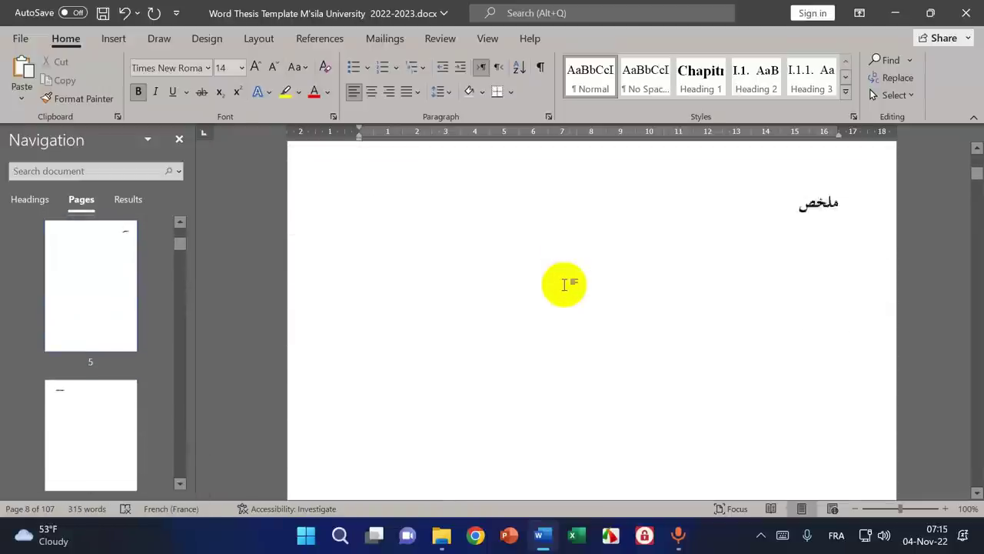
scroll(565, 285, "up", 1)
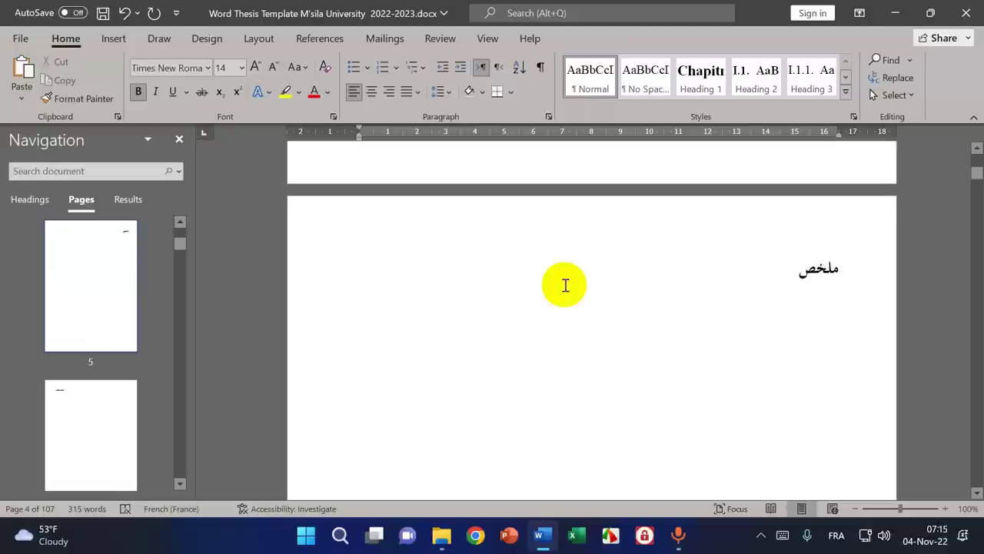
left_click(809, 266)
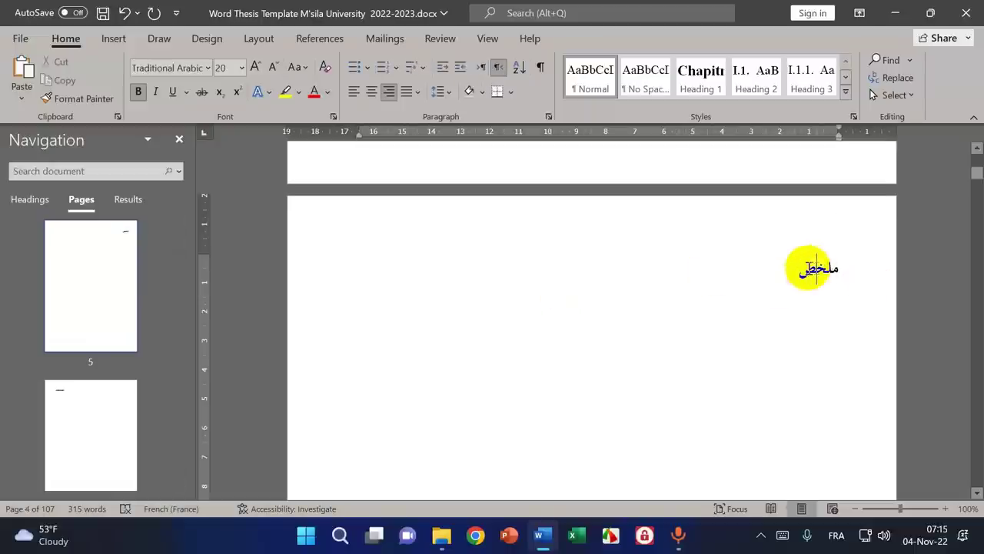
scroll(545, 280, "down", 2)
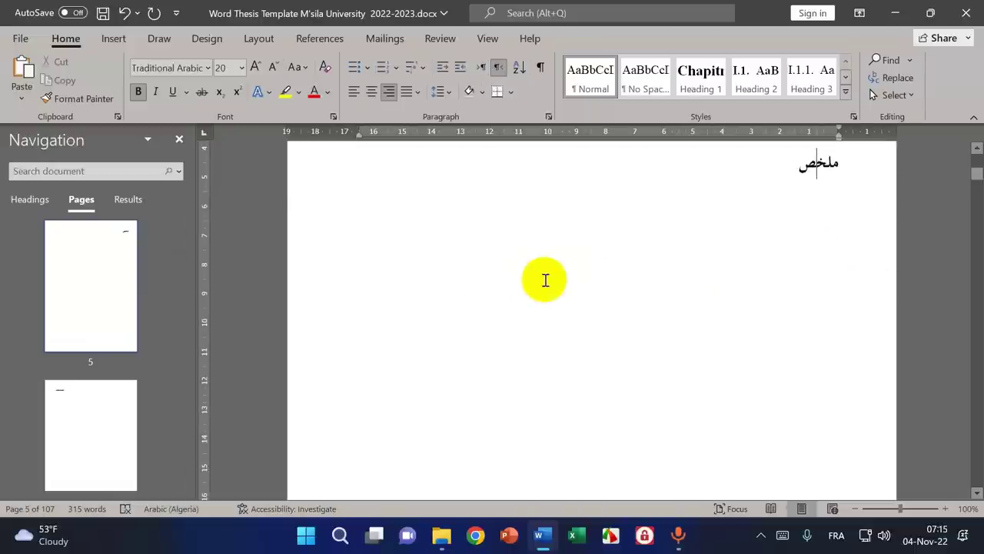
scroll(544, 279, "up", 3)
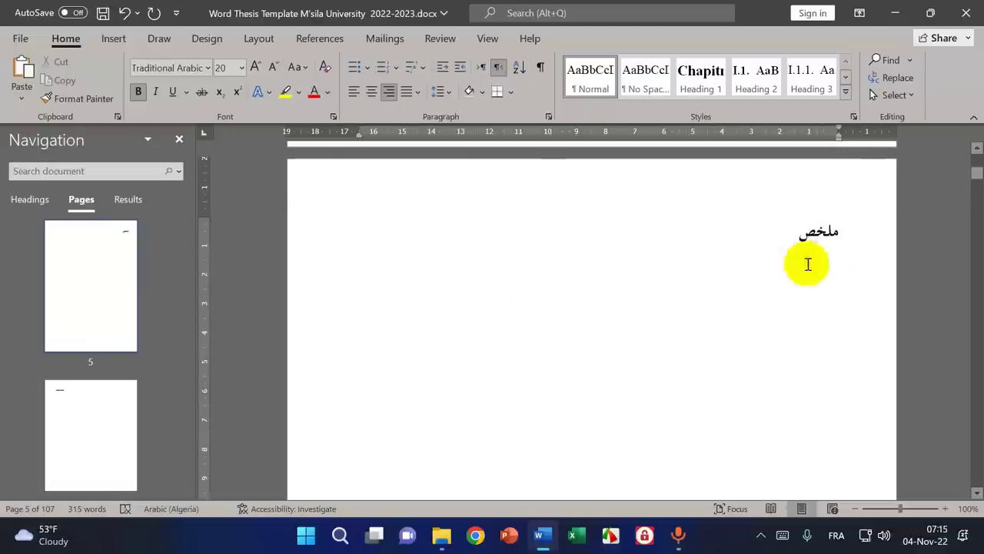
- Apply the Heading 1 style to the "Résumé" title and remove its automatic "Chapitre I." numbering
scroll(498, 281, "down", 4)
scroll(499, 282, "down", 5)
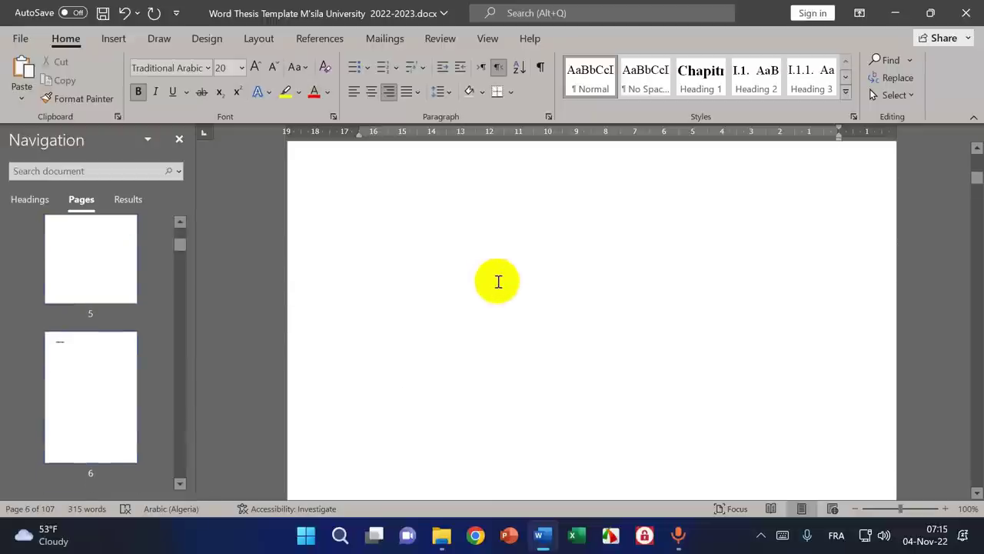
scroll(498, 281, "down", 4)
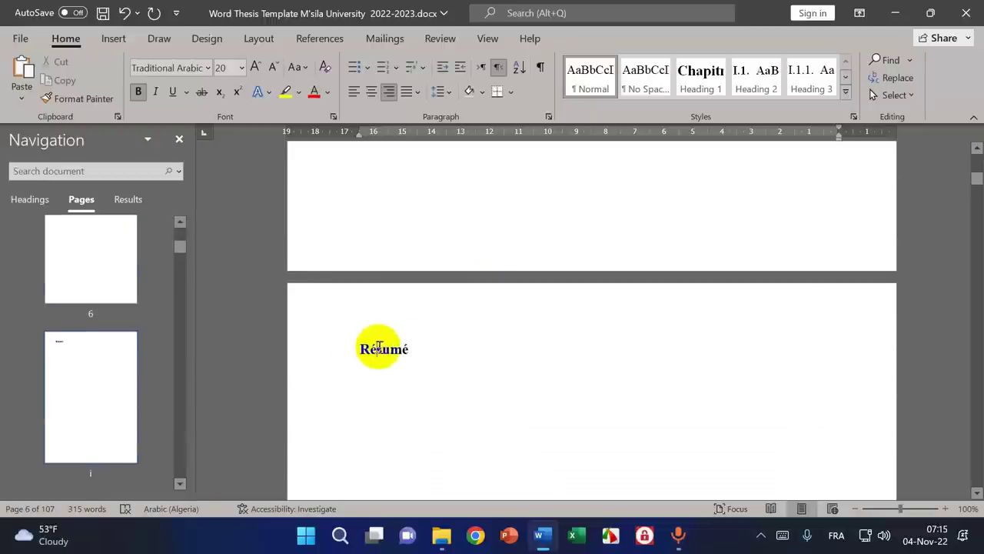
double_click(379, 348)
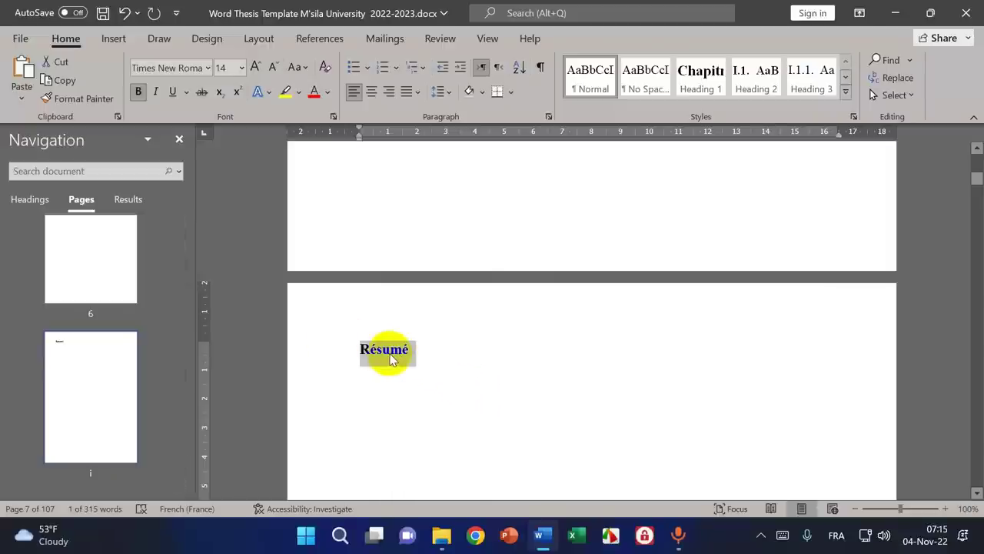
left_click(31, 199)
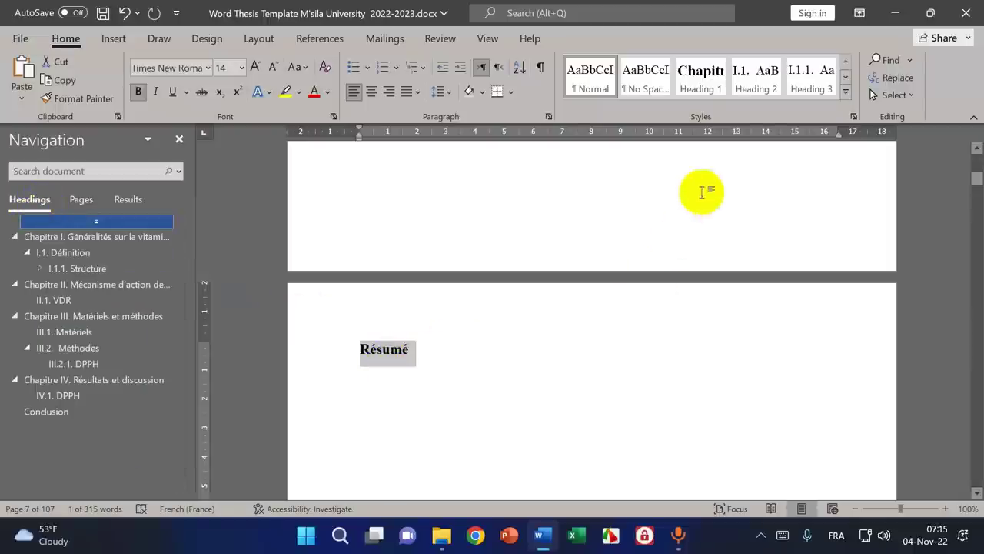
left_click(700, 84)
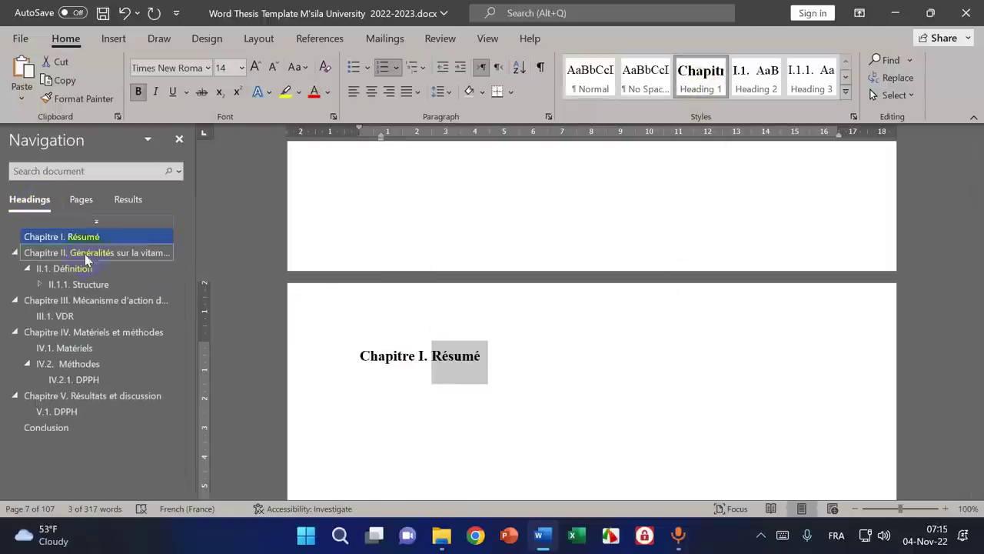
left_click(433, 360)
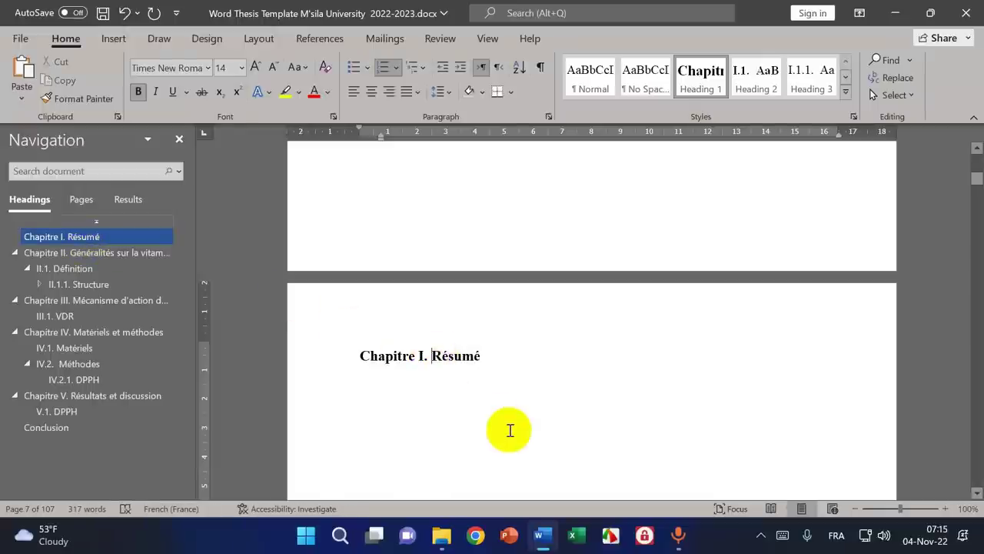
key("BackSpace")
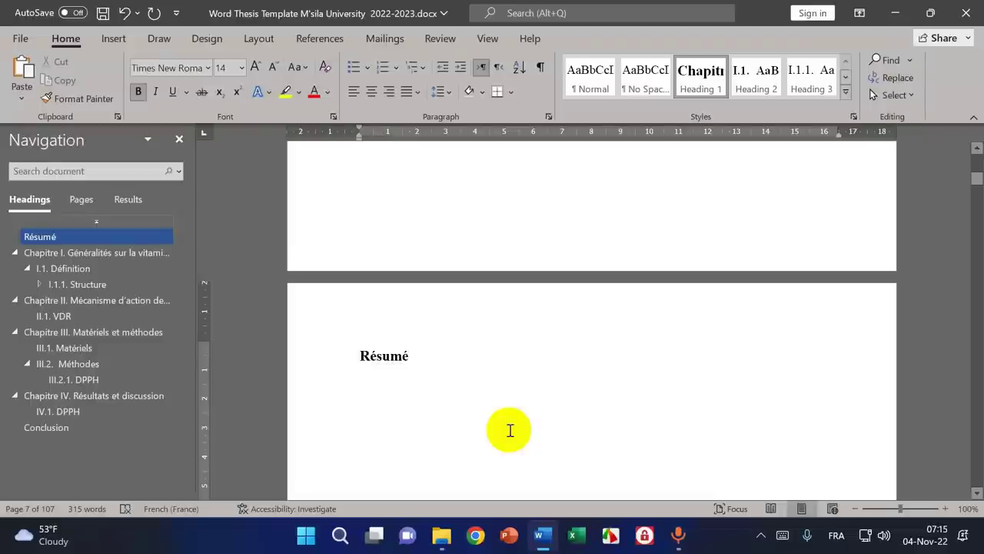
- Format the "Liste des abréviations" title as Heading 1 and remove its automatic chapter numbering
scroll(402, 329, "down", 15)
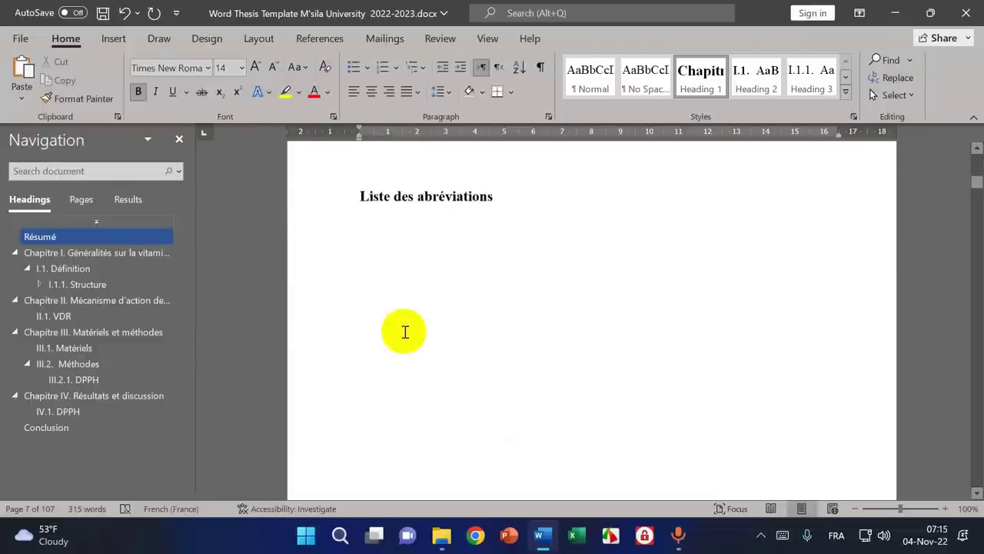
left_click_drag(359, 190, 493, 191)
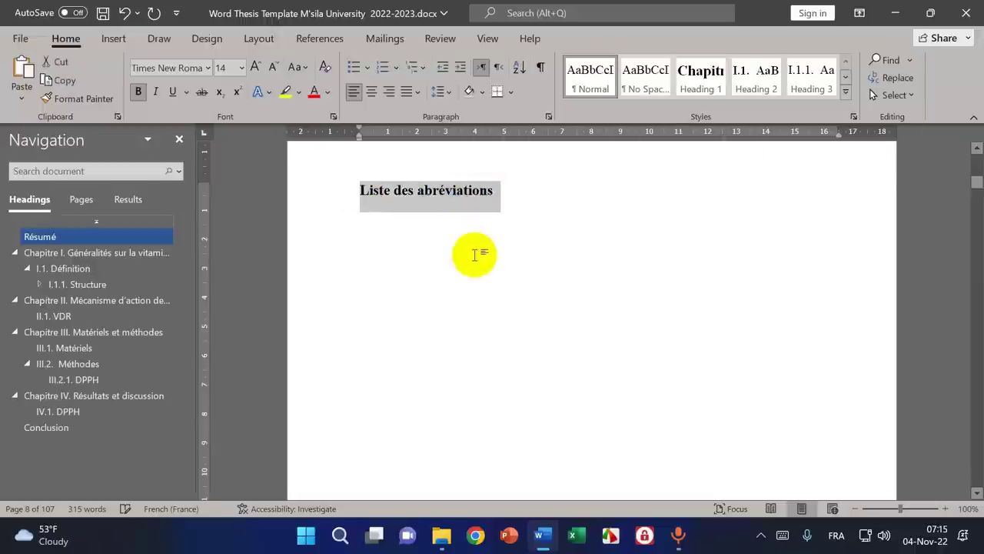
left_click(696, 76)
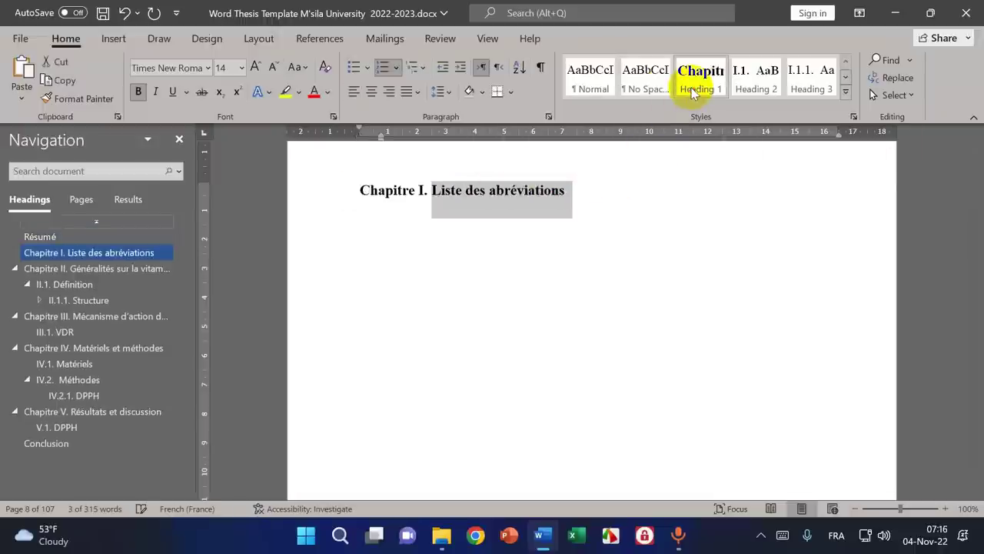
left_click(432, 191)
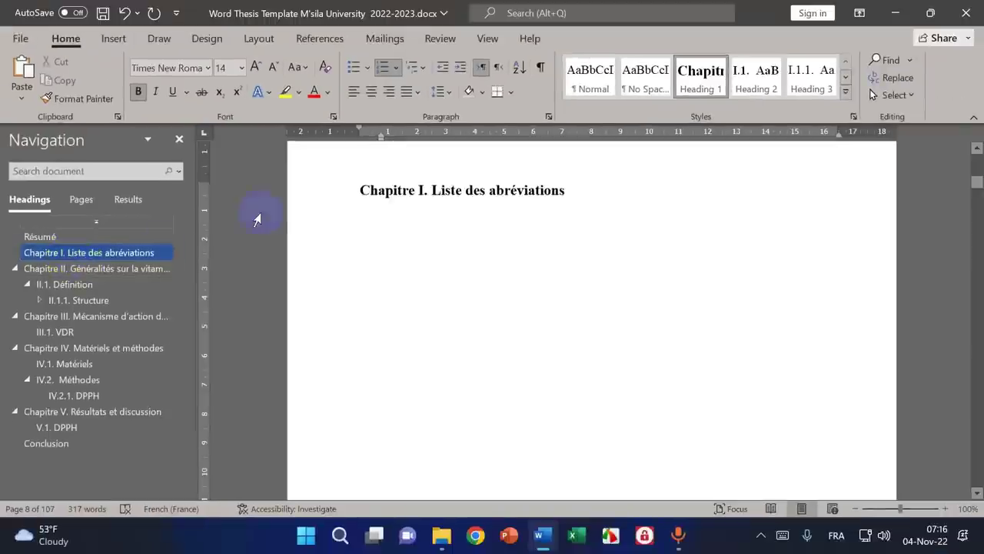
key("BackSpace")
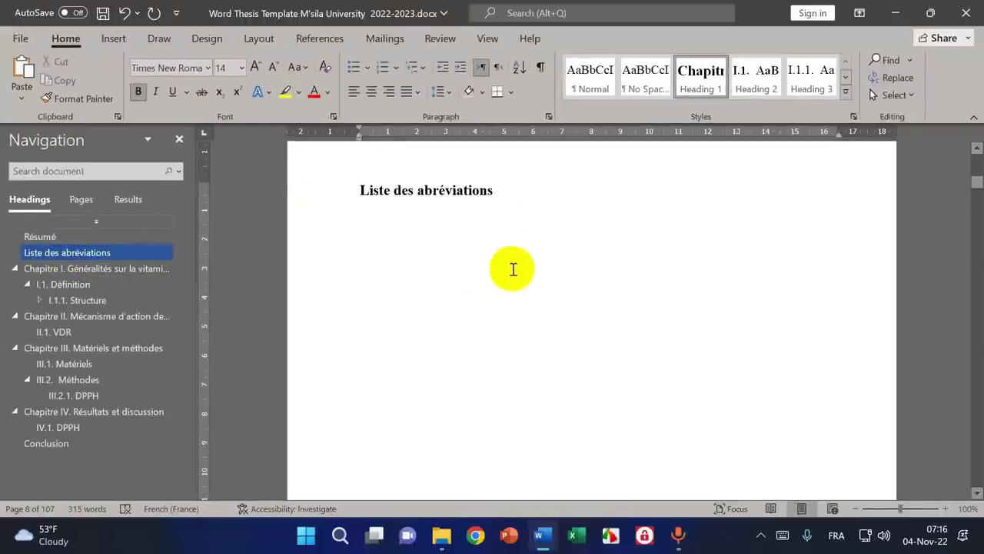
- Format the "Liste des figures" title as Heading 1 without the automatic "Chapitre I." prefix
scroll(424, 329, "down", 15)
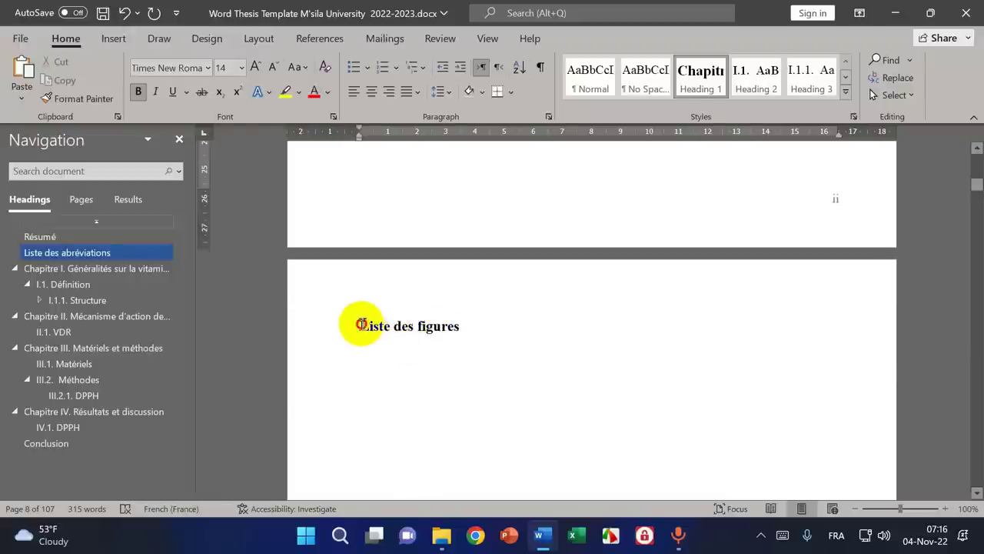
left_click_drag(362, 324, 465, 329)
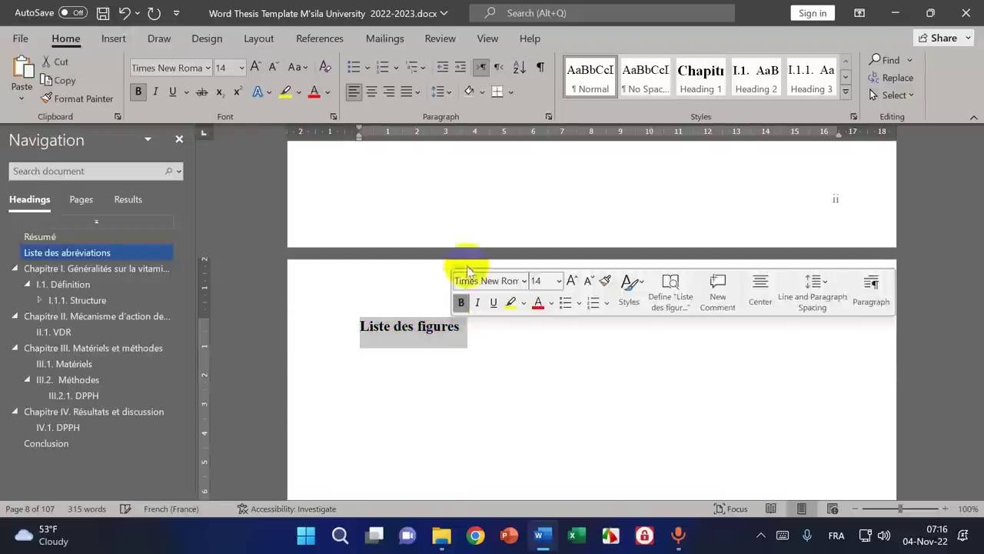
left_click(698, 98)
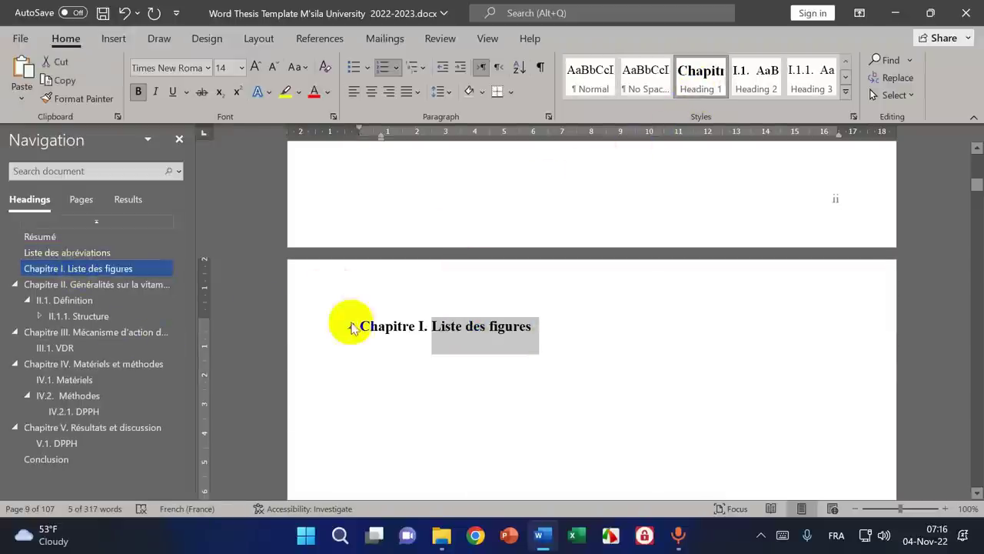
left_click(435, 328)
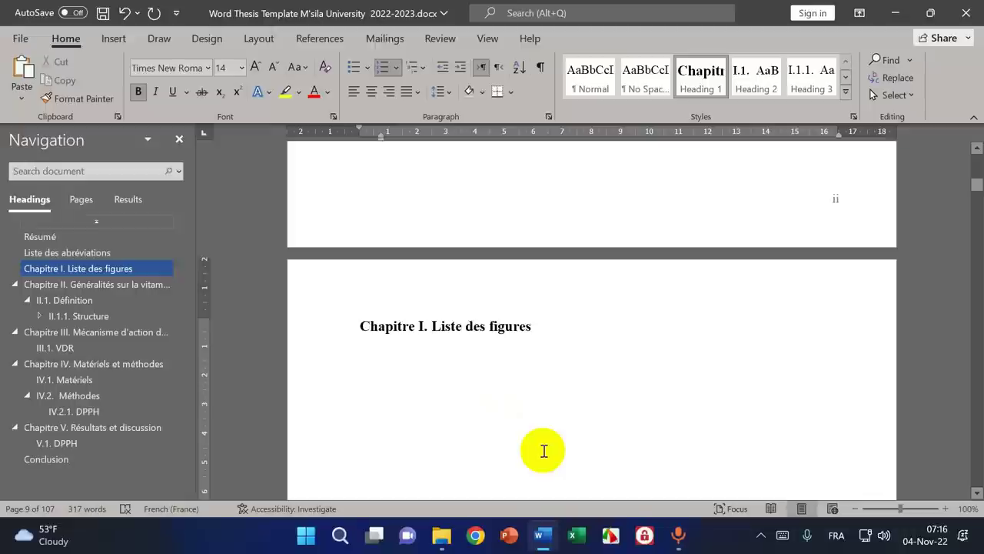
key("BackSpace")
key("BackSpace")
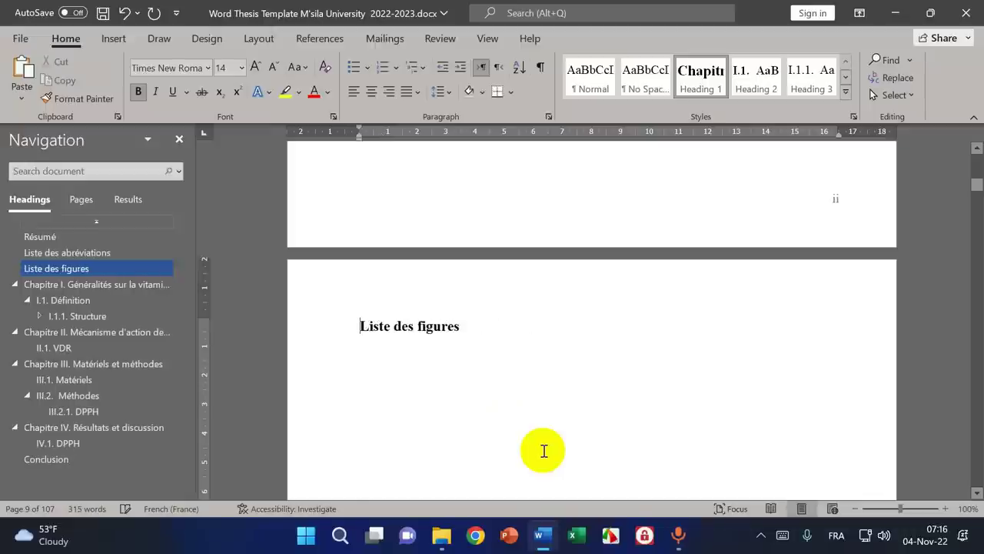
- Apply the Heading 1 style to the "Liste des tableaux" title
scroll(413, 353, "down", 15)
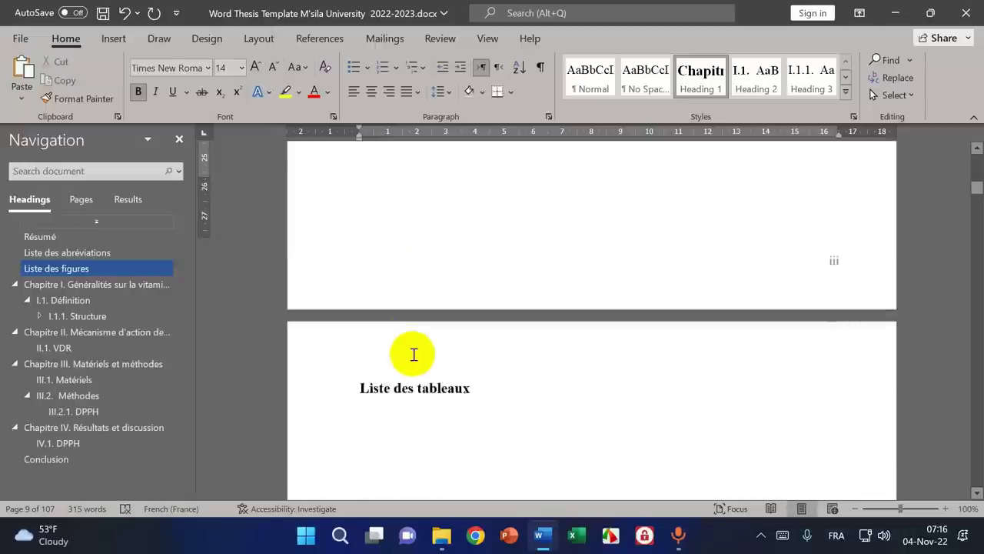
scroll(414, 354, "down", 2)
left_click_drag(358, 309, 470, 310)
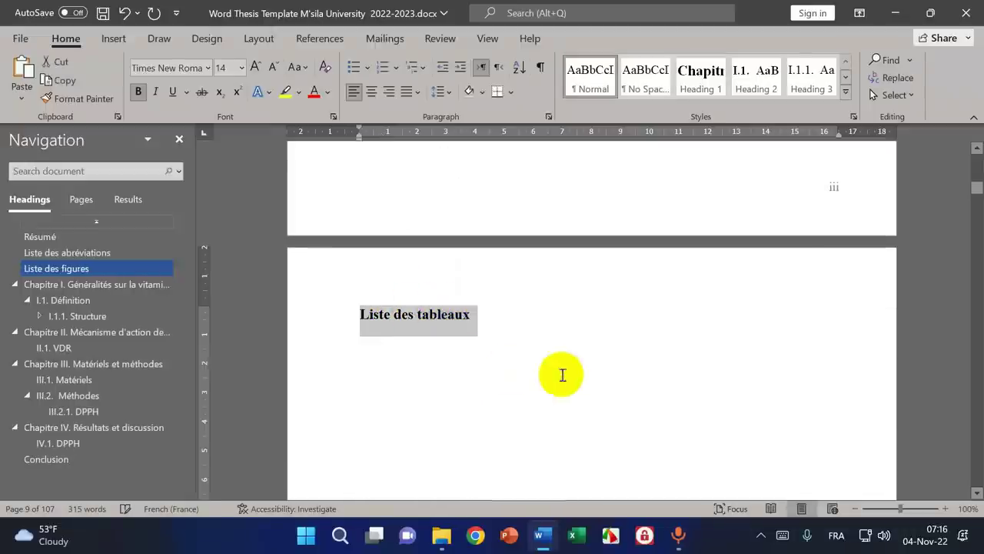
left_click(700, 90)
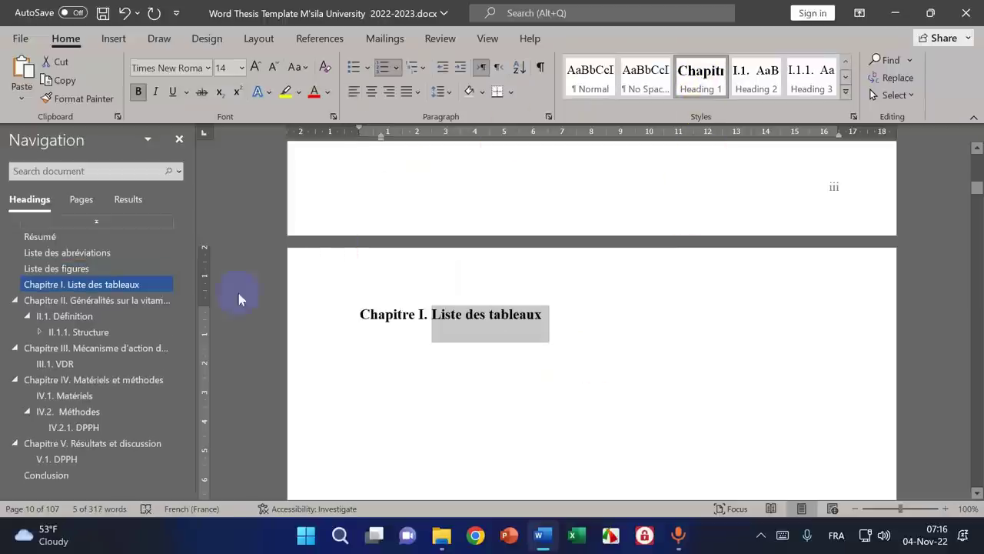
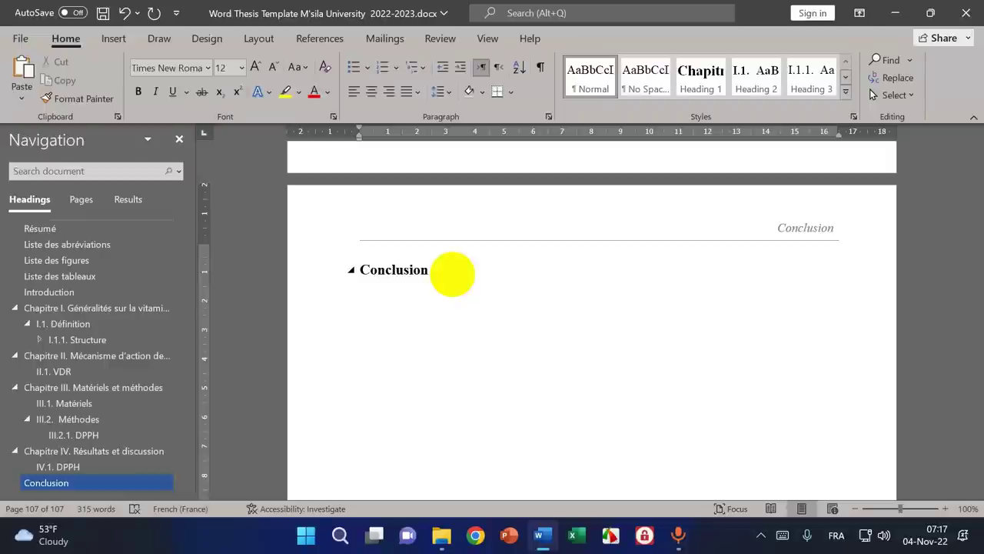
- Check the pages before the Conclusion section and add an empty paragraph below the "Conclusion" heading
left_click(472, 291)
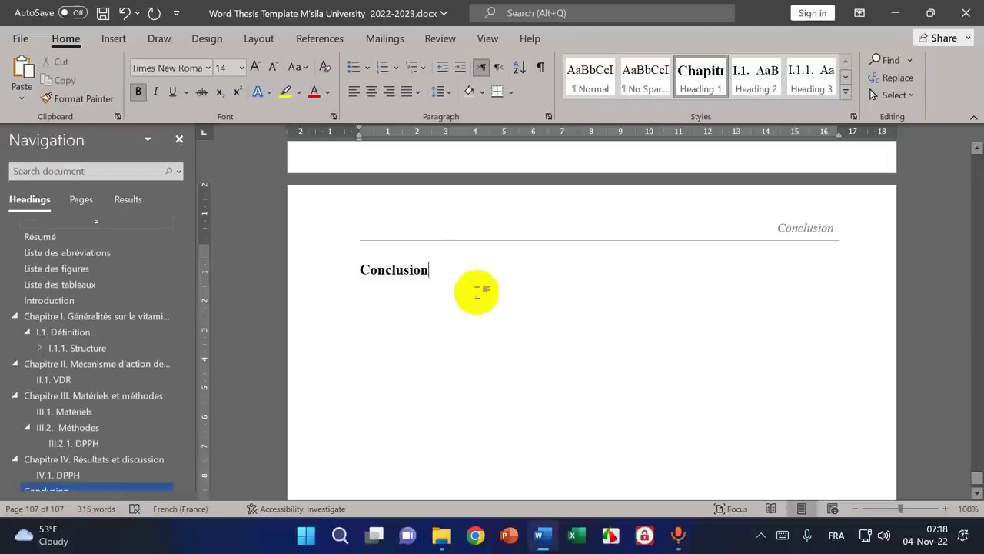
scroll(658, 338, "up", 15)
scroll(657, 338, "up", 4)
scroll(657, 338, "down", 10)
scroll(657, 336, "down", 5)
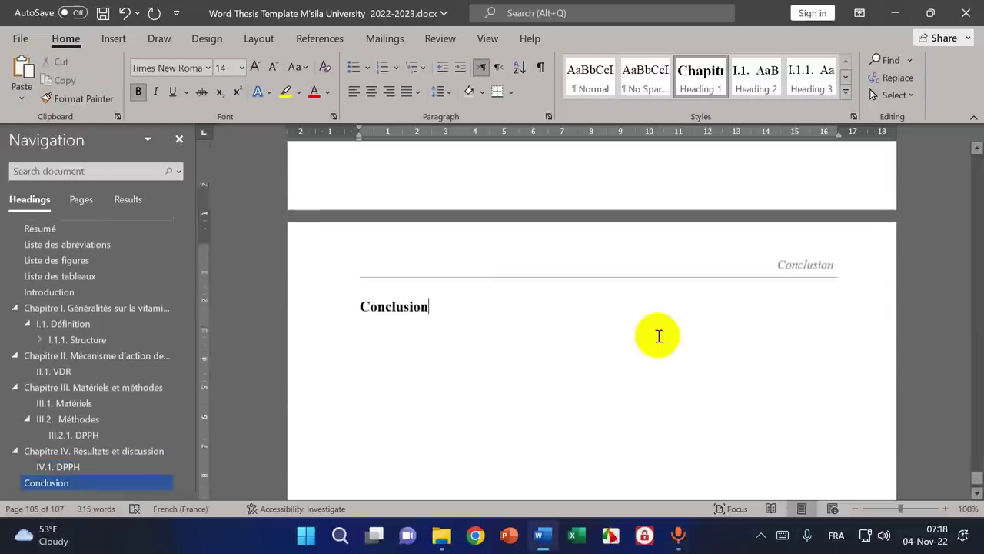
left_click(372, 181)
left_click(429, 158)
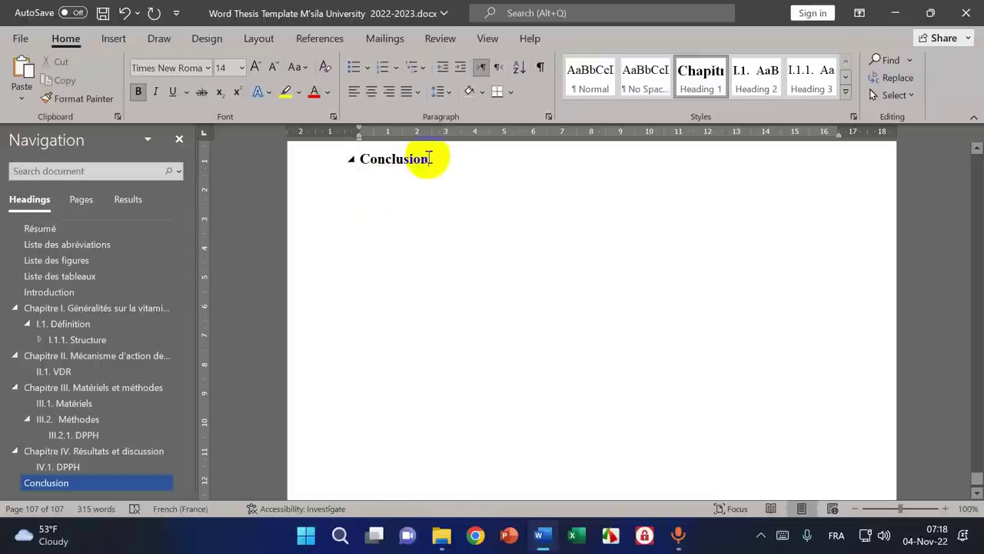
key("Return")
scroll(635, 310, "down", 3)
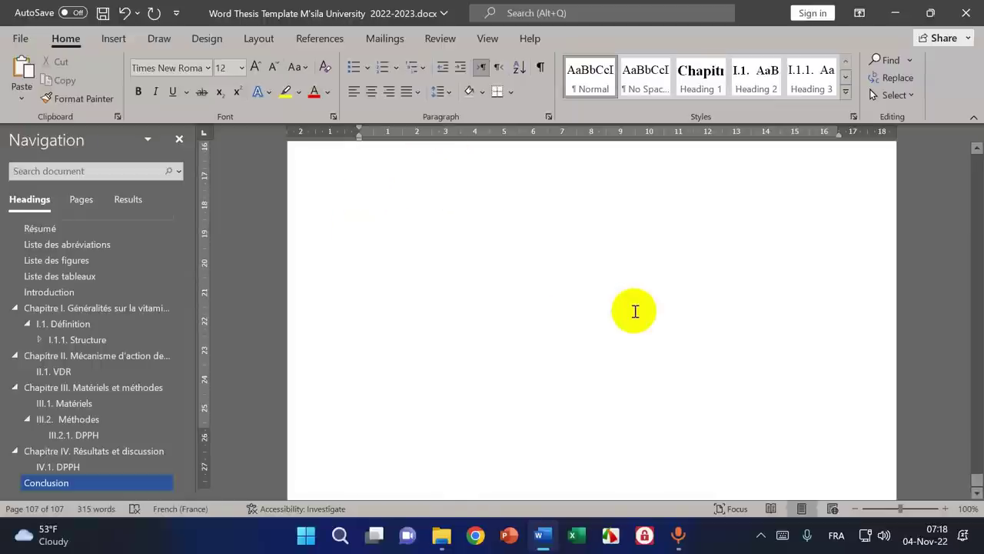
- Set the Conclusion section's page numbering to start at 91
left_click(113, 39)
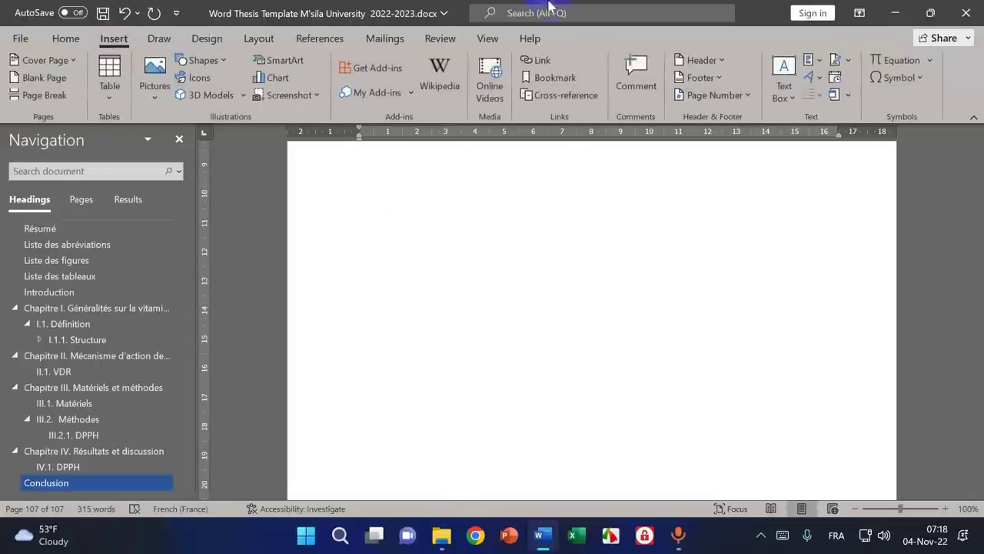
left_click(715, 96)
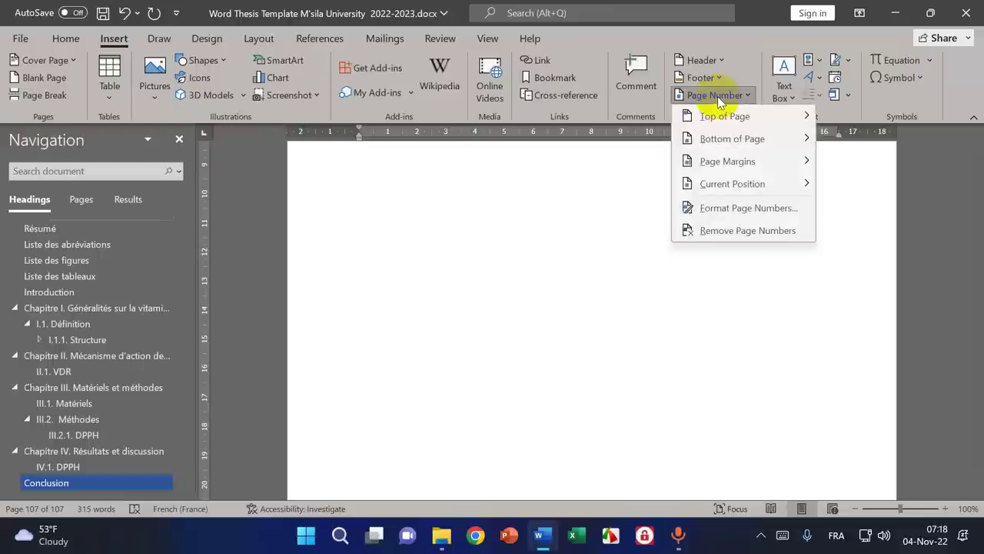
left_click(717, 209)
left_click(460, 310)
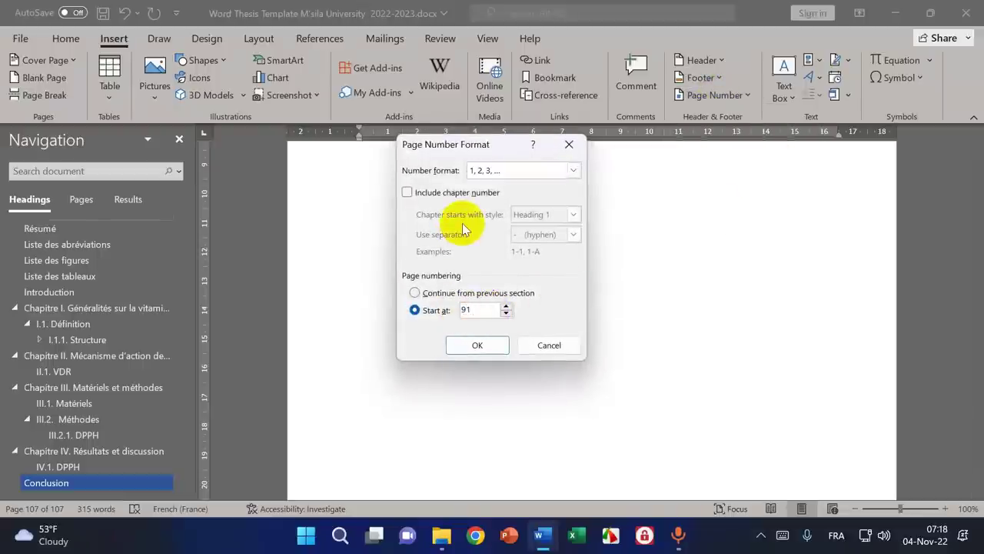
type("91")
left_click(477, 344)
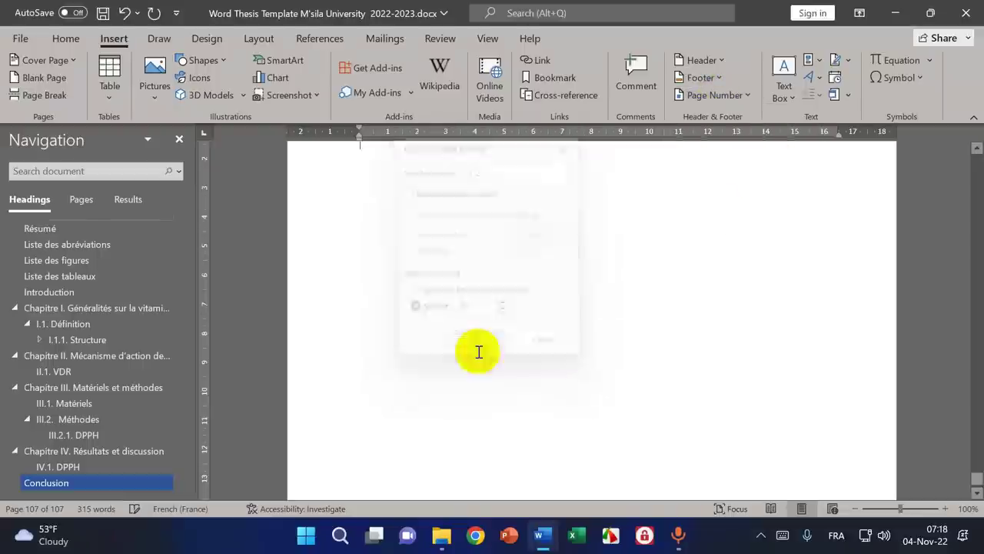
- Insert a Plain Number 3 page number at the bottom of the Conclusion page and return to the body text
left_click(704, 97)
mouse_move(690, 137)
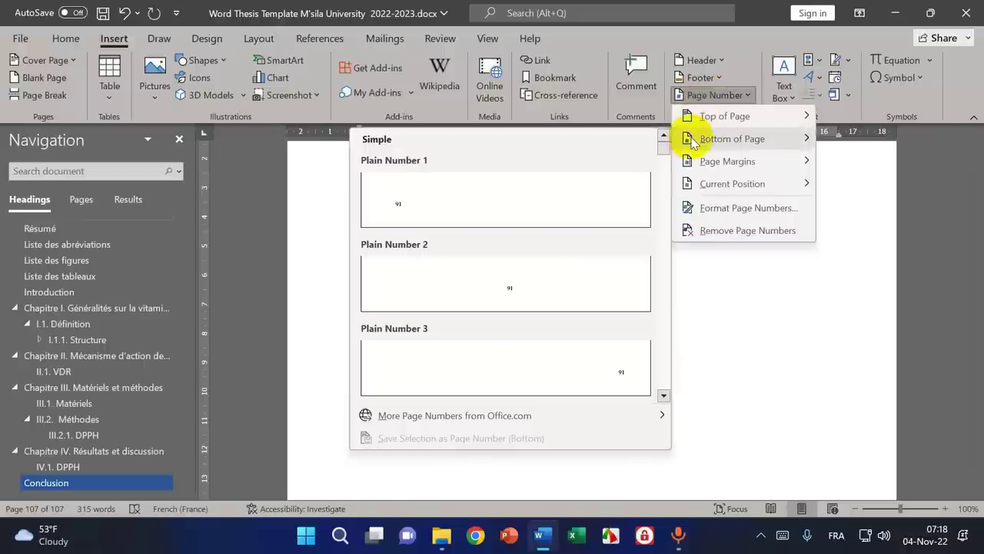
left_click(563, 330)
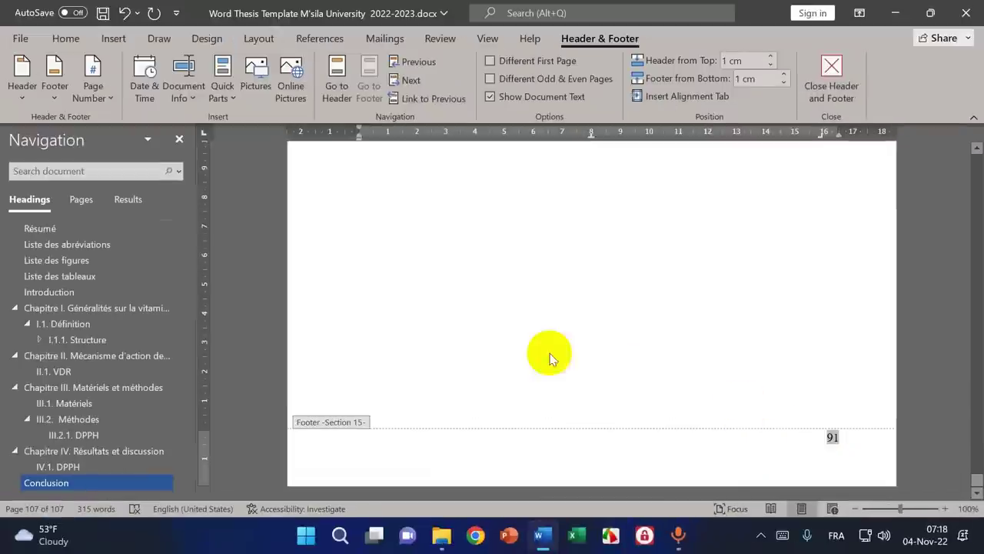
scroll(515, 336, "up", 3)
scroll(515, 336, "up", 3)
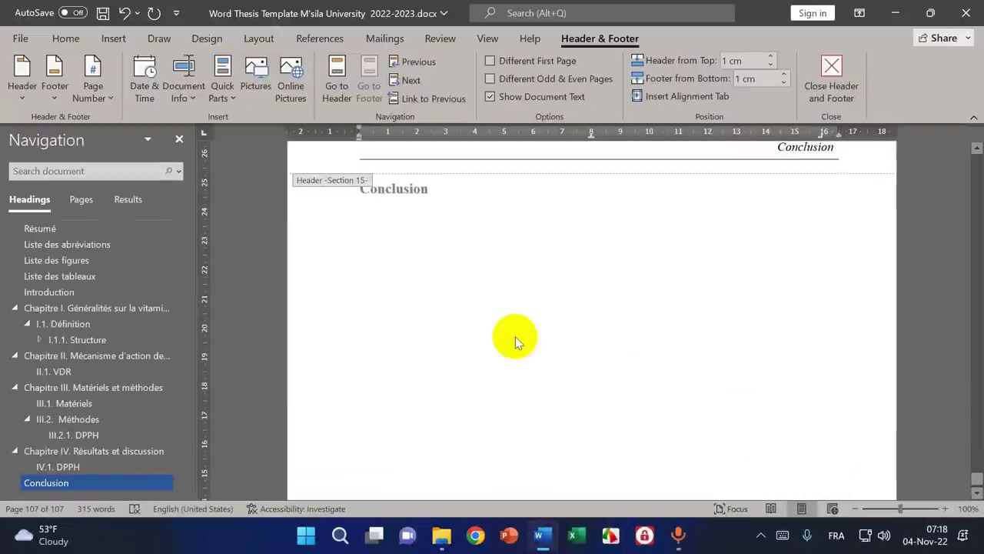
double_click(402, 220)
scroll(562, 334, "up", 3)
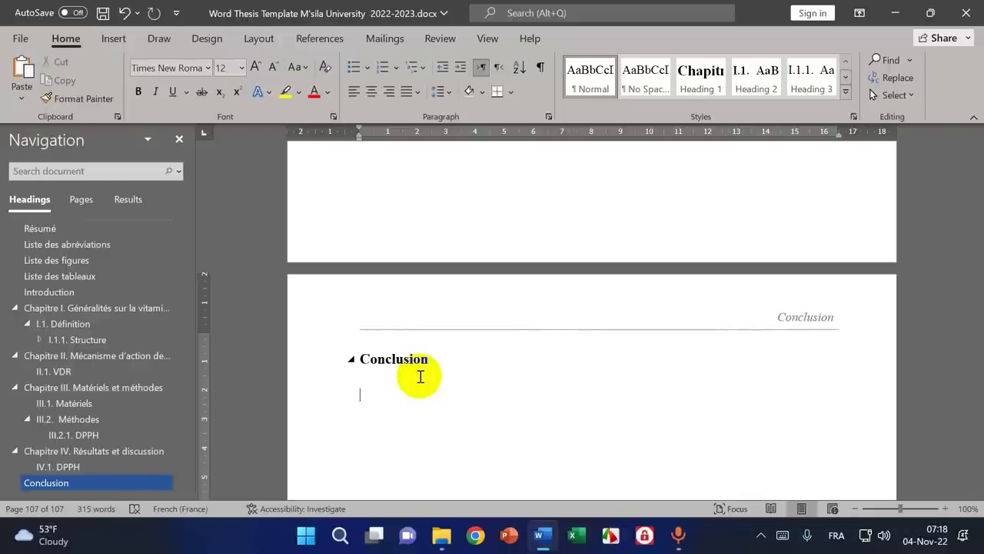
- Fill the Conclusion page with empty paragraphs down to its last line, removing the surplus ones
key("Return")
key("Return")
key("Return")
key("Return")
key("Return")
key("Return")
key("Return")
key("Return")
key("Return")
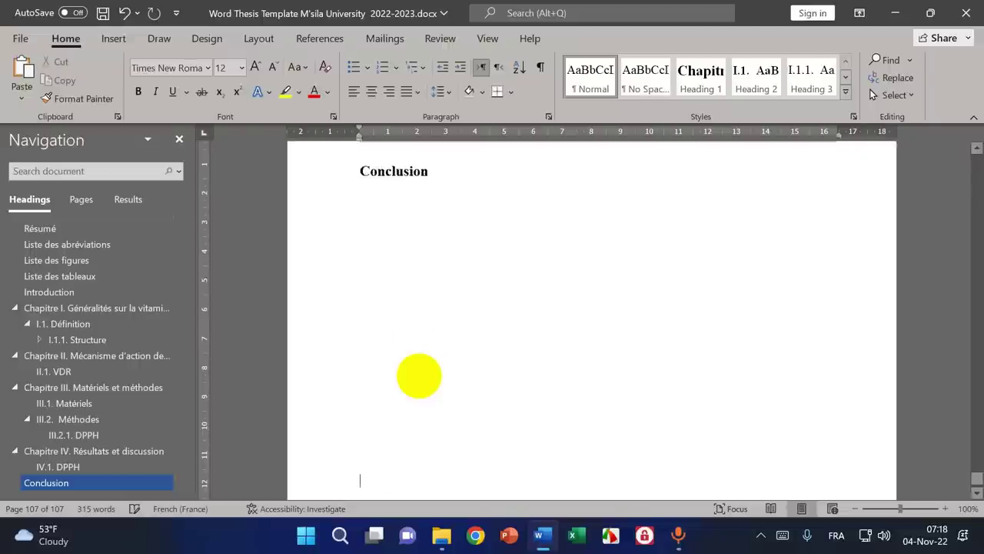
key("Return")
key("Return")
key("Return")
key("Return")
key("Return")
key("Return")
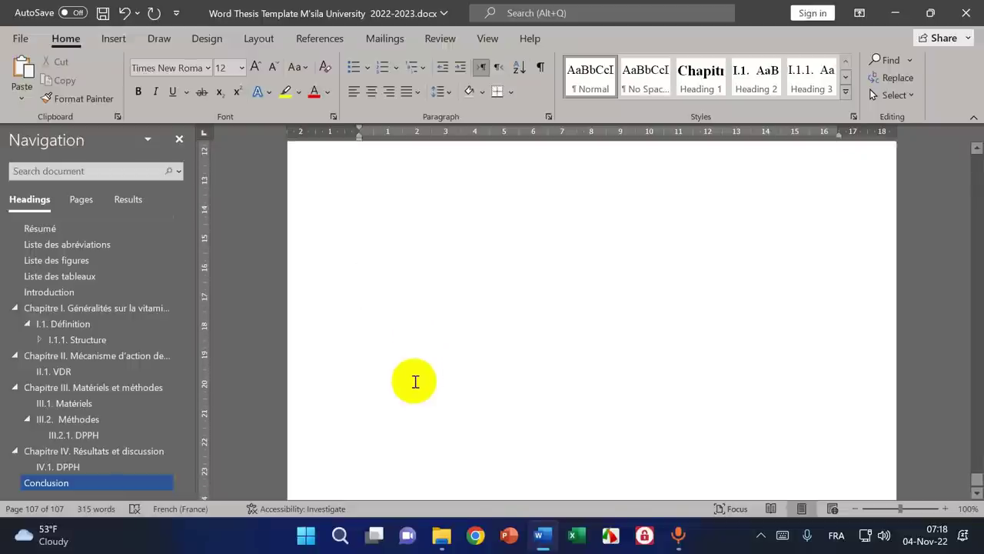
key("Return")
key("Return")
key("Return")
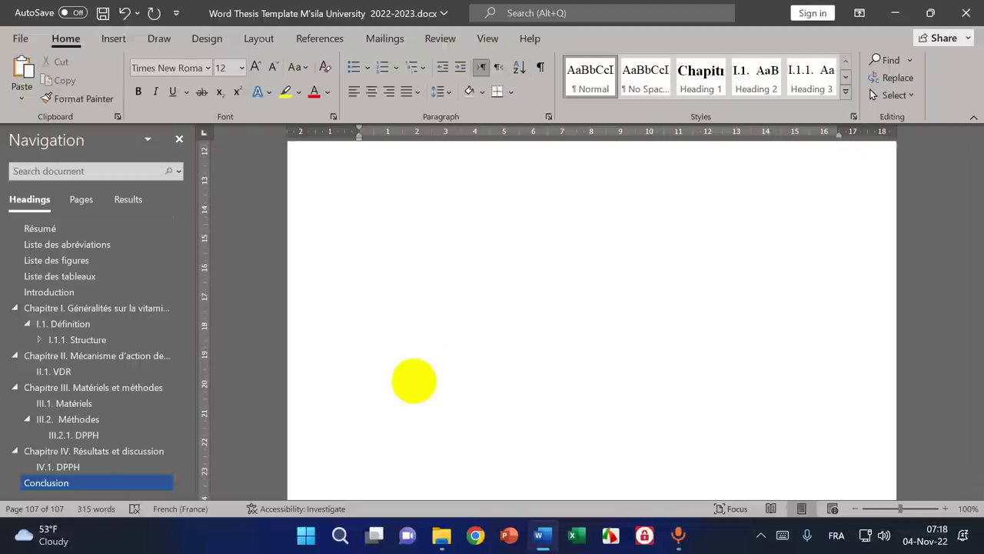
key("Return")
key("Return")
key("Return")
key("Return")
key("Return")
key("BackSpace")
key("BackSpace")
key("BackSpace")
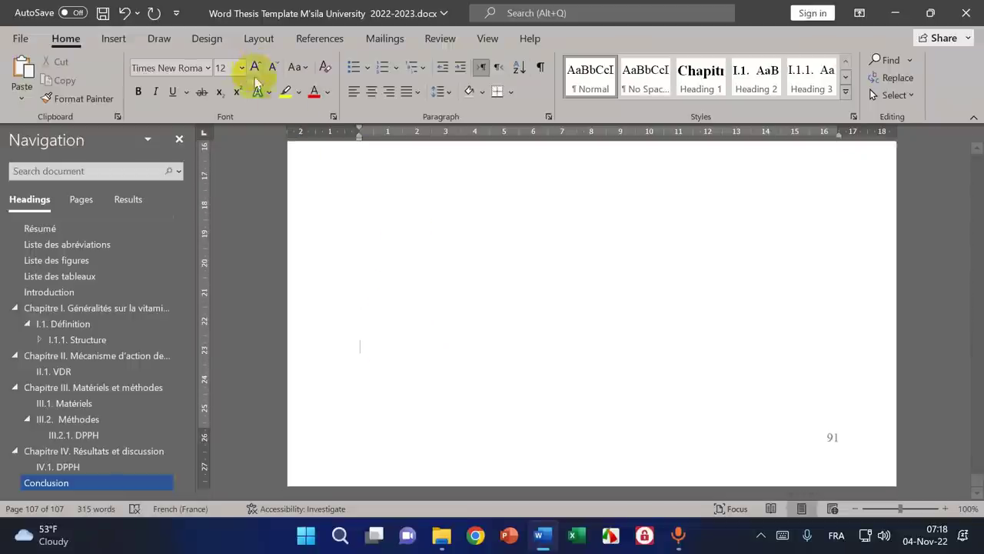
- Insert a Next Page section break at the end of the Conclusion page
left_click(257, 37)
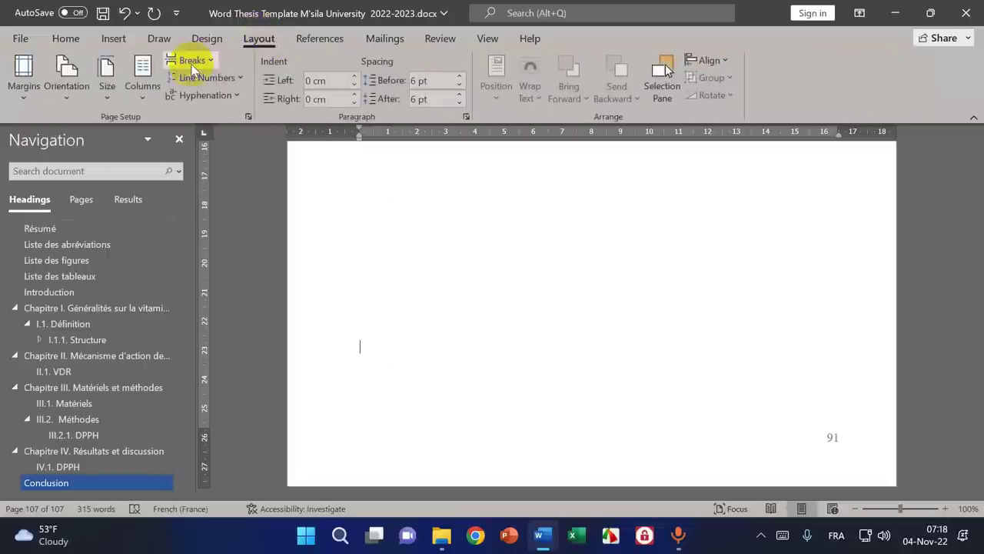
left_click(192, 68)
left_click(231, 291)
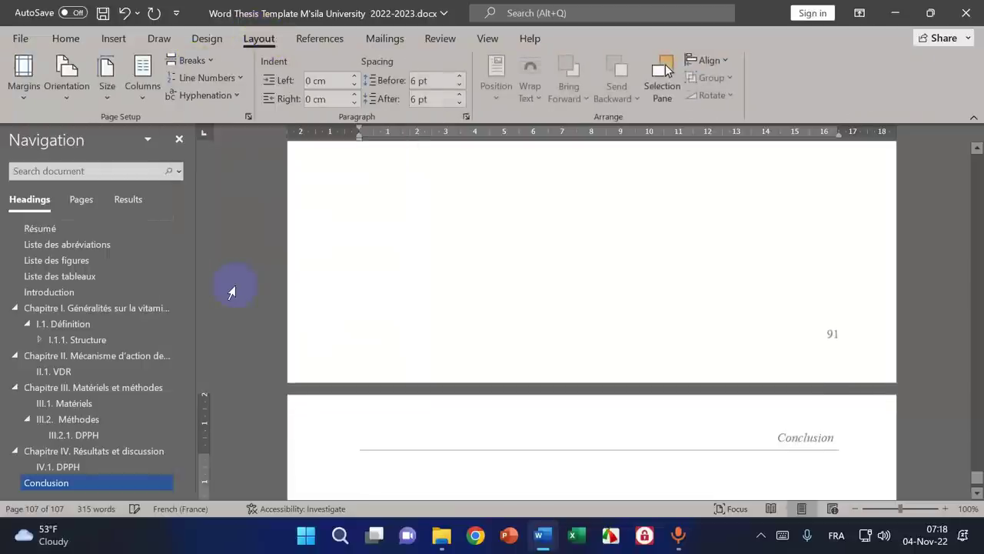
- Unlink the header and footer of Section 16, on the page after the Conclusion, from the previous section
double_click(352, 427)
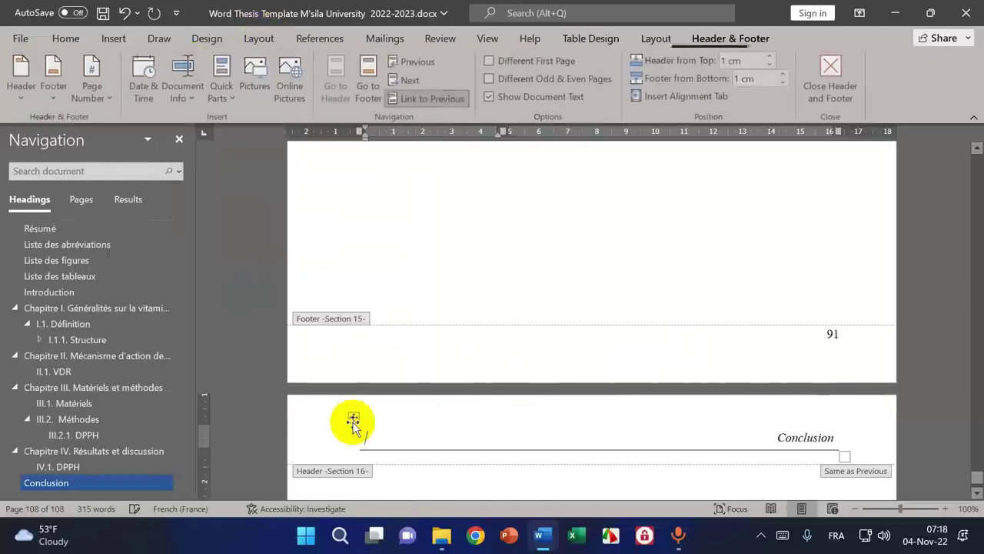
left_click(421, 100)
scroll(421, 369, "down", 10)
left_click(395, 442)
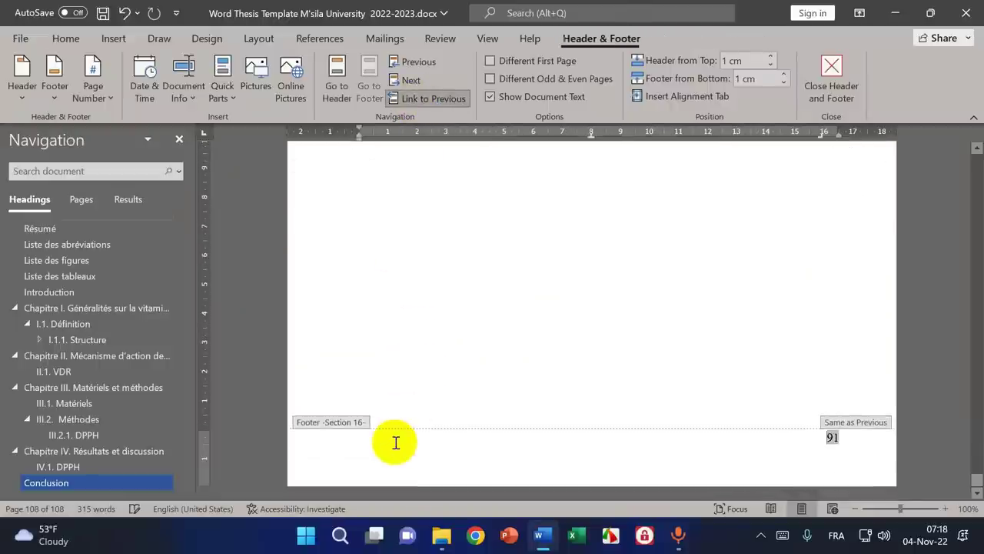
left_click(435, 100)
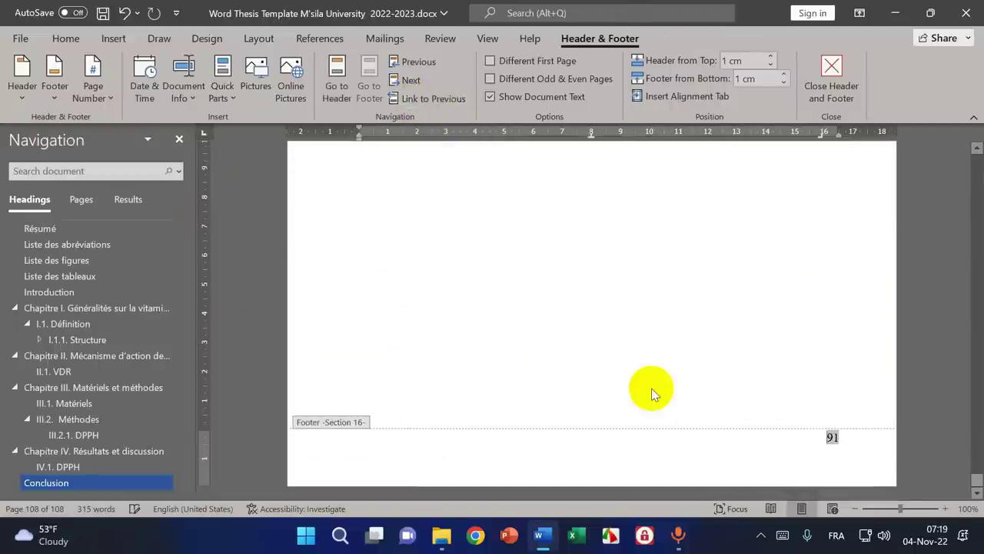
scroll(650, 391, "up", 3)
scroll(651, 391, "up", 2)
scroll(650, 392, "down", 10)
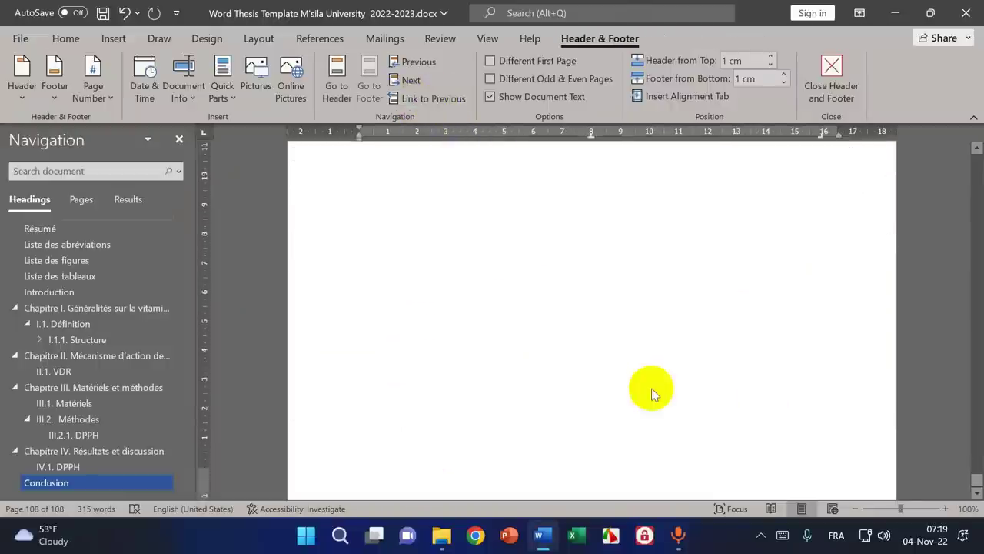
- Delete the page number and the "Conclusion" header table from Section 16 and return to the body text
double_click(834, 438)
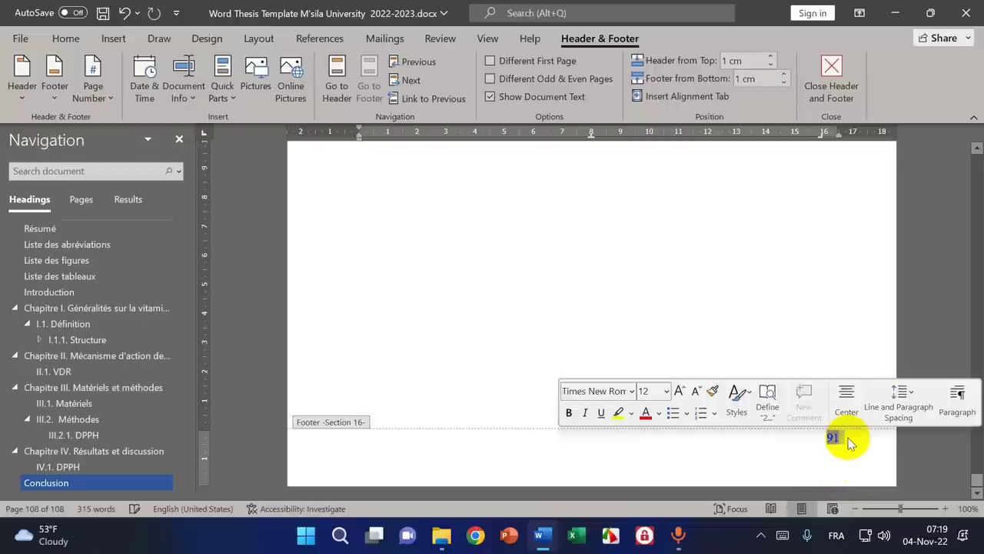
key("Delete")
scroll(842, 430, "up", 10)
left_click(781, 346)
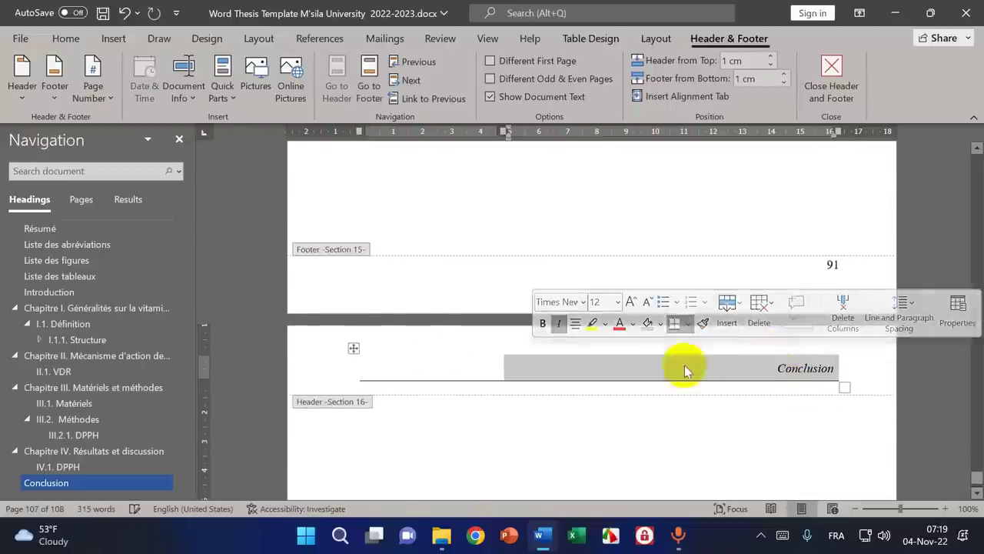
left_click(353, 348)
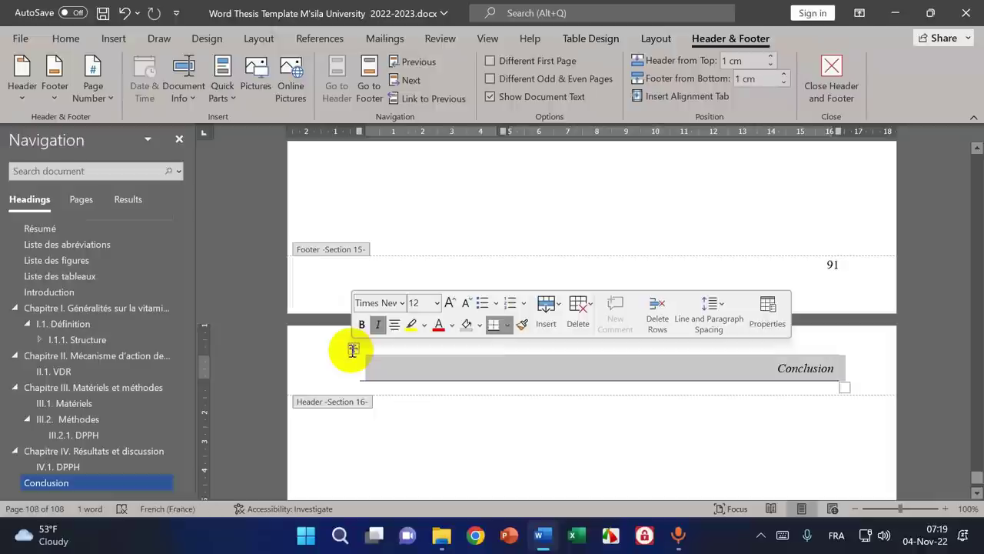
key("BackSpace")
double_click(393, 416)
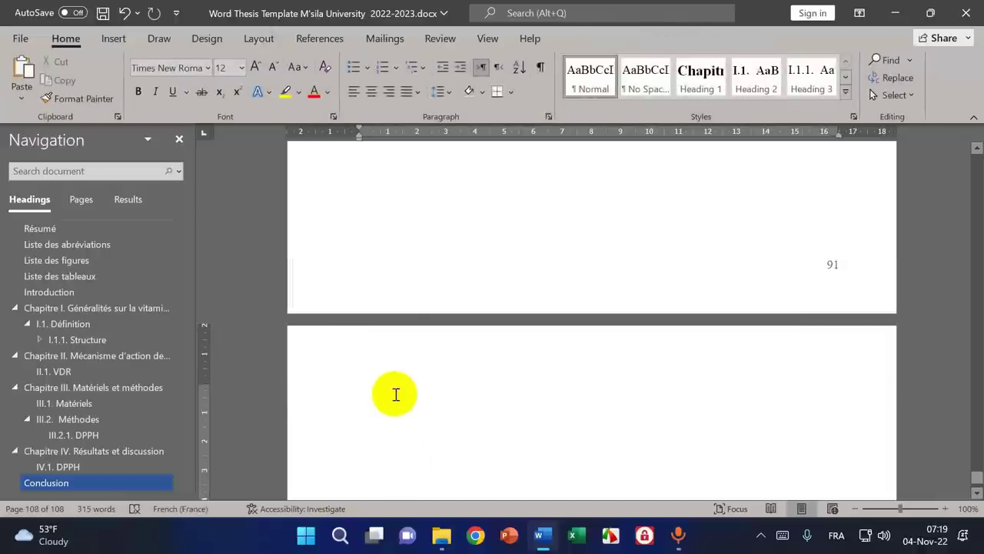
- Enter the title "Références bibliographiques" on the new page and format it bold, centred and 36 pt
type("Références bibliog")
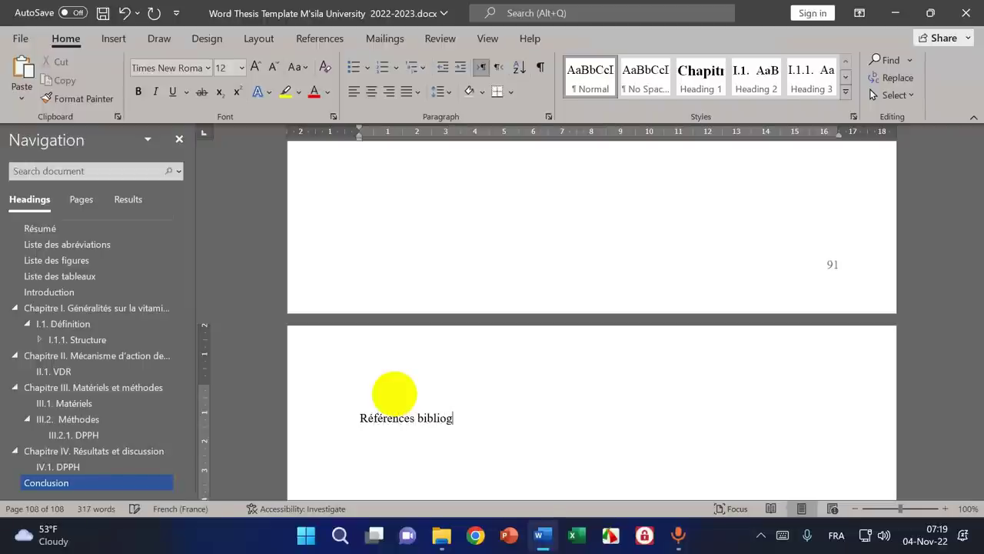
type("aphiques")
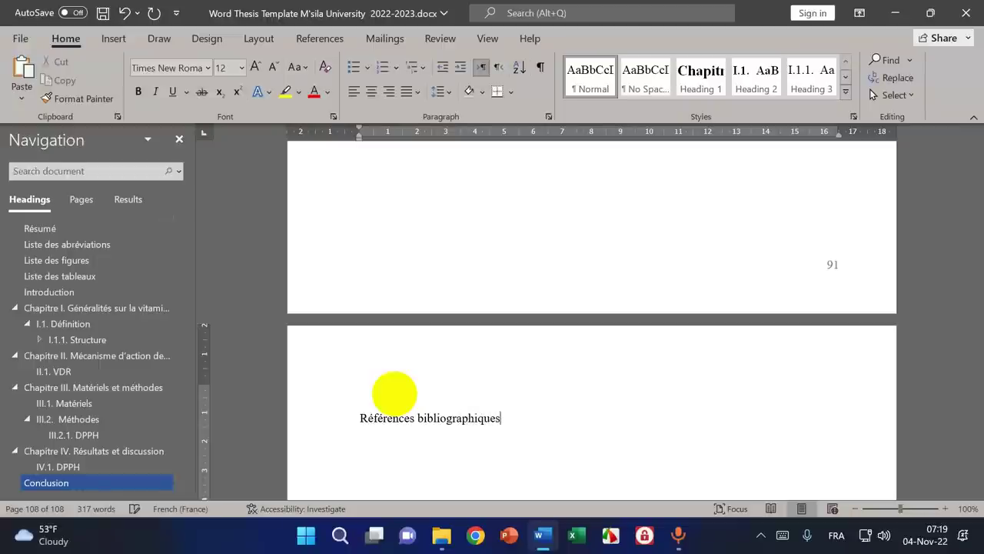
left_click_drag(360, 415, 503, 417)
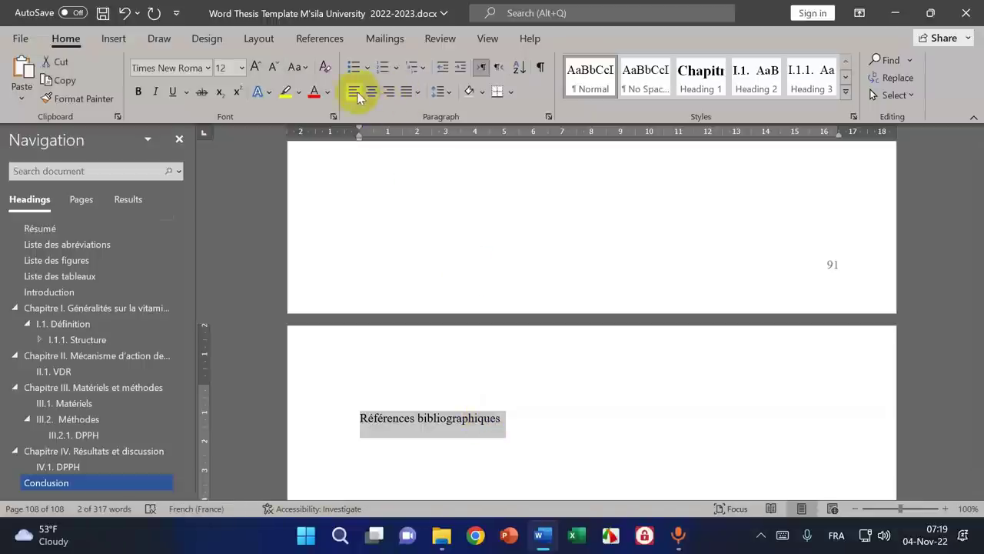
left_click(139, 92)
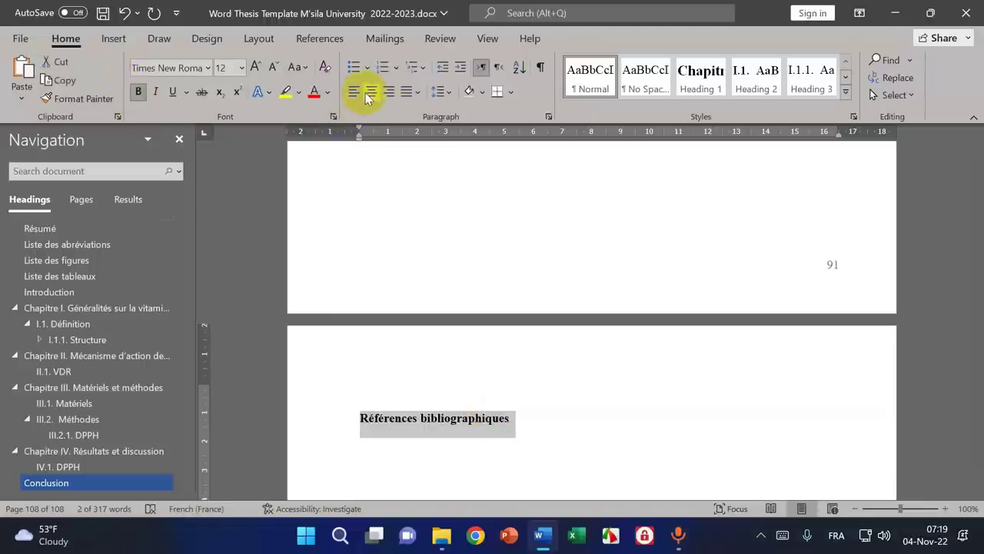
left_click(370, 93)
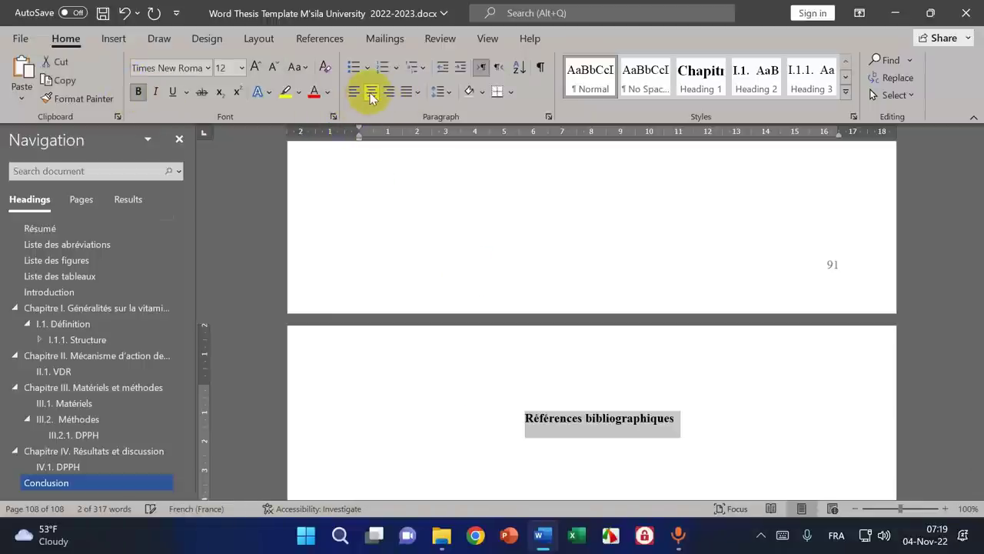
left_click(241, 68)
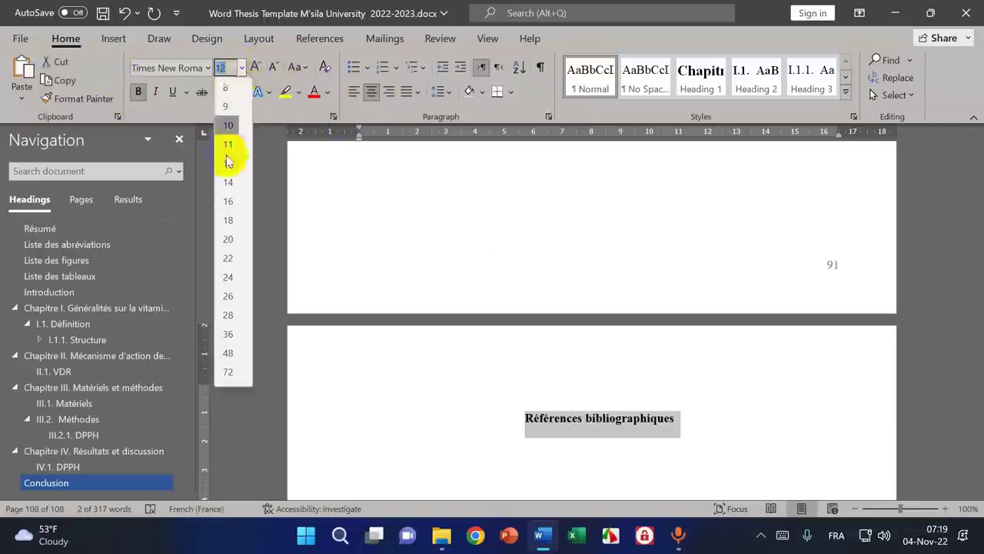
left_click(235, 336)
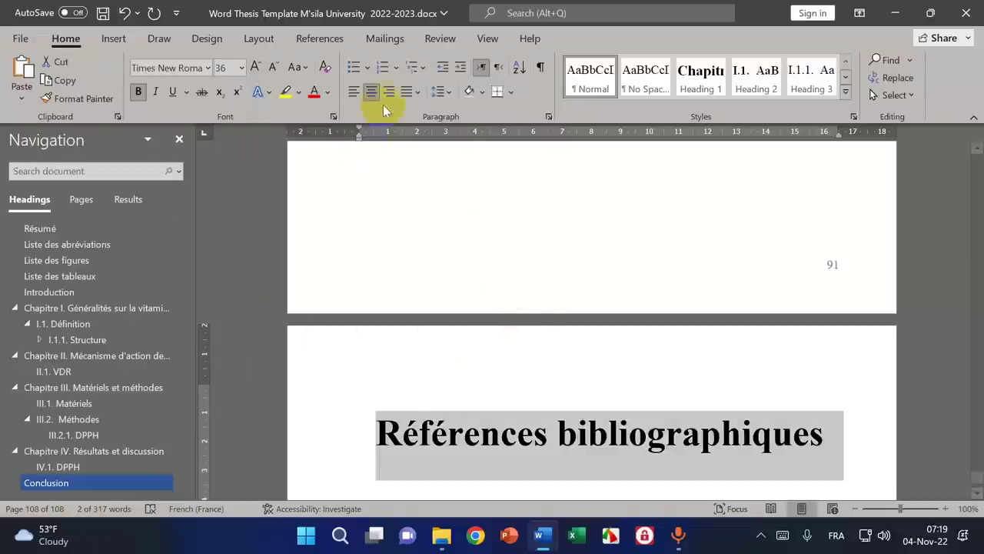
- Show the page thumbnails and move the "Références bibliographiques" title down the page with six empty paragraphs above it
left_click(83, 201)
left_click(375, 432)
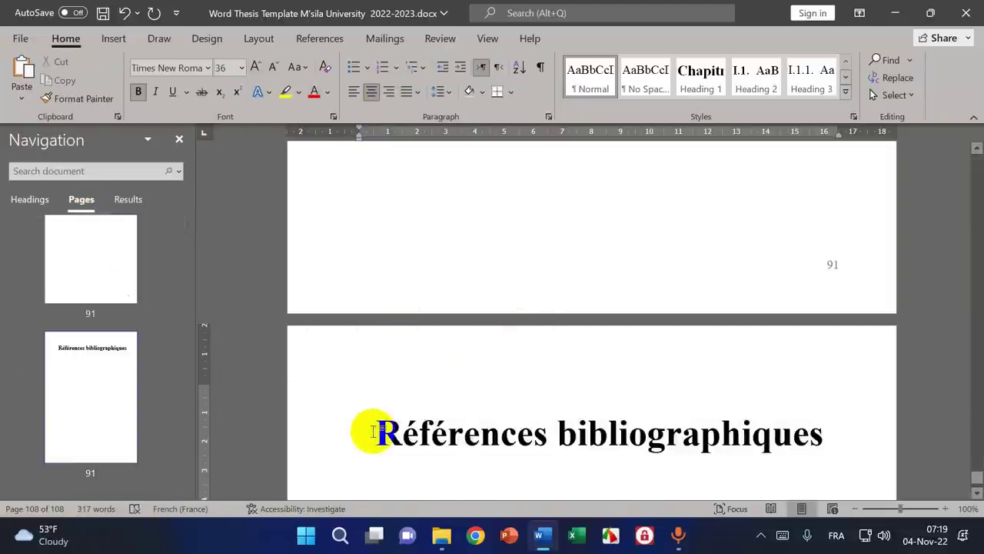
key("Return")
key("Return")
key("Return")
key("Return")
key("Return")
key("Return")
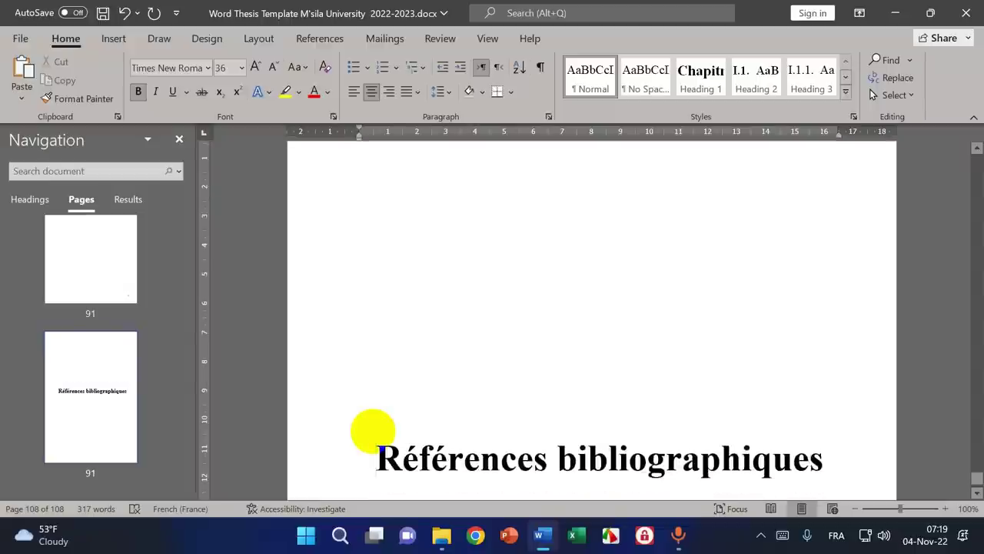
- Break the title onto two lines before "bibliographiques" and remove one empty paragraph above "Références"
left_click(558, 458)
key("Return")
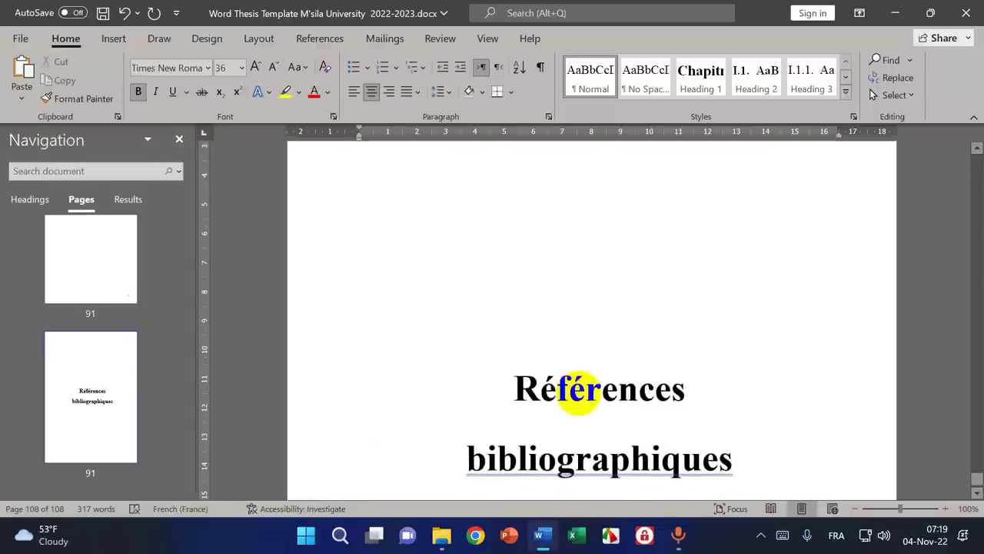
left_click_drag(493, 396, 513, 388)
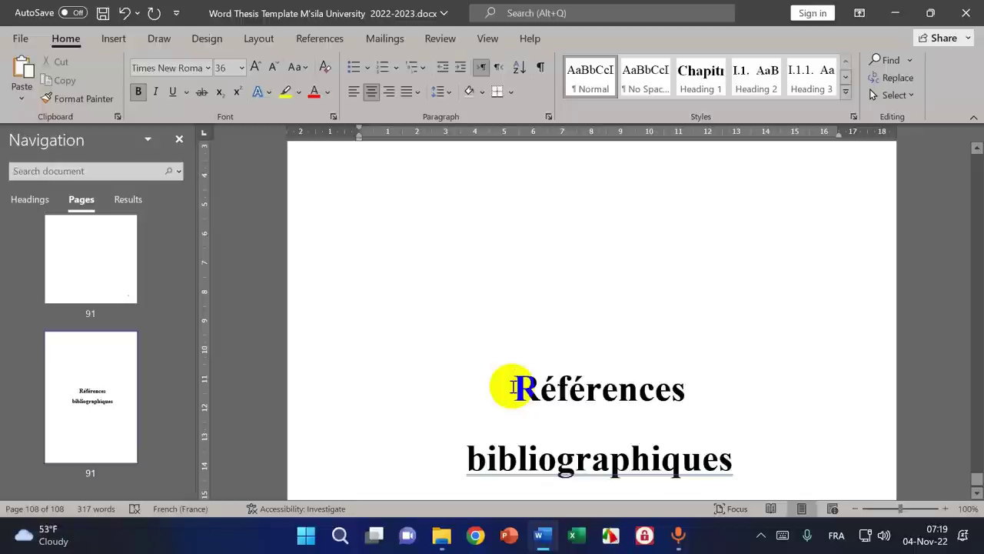
scroll(512, 386, "down", 2)
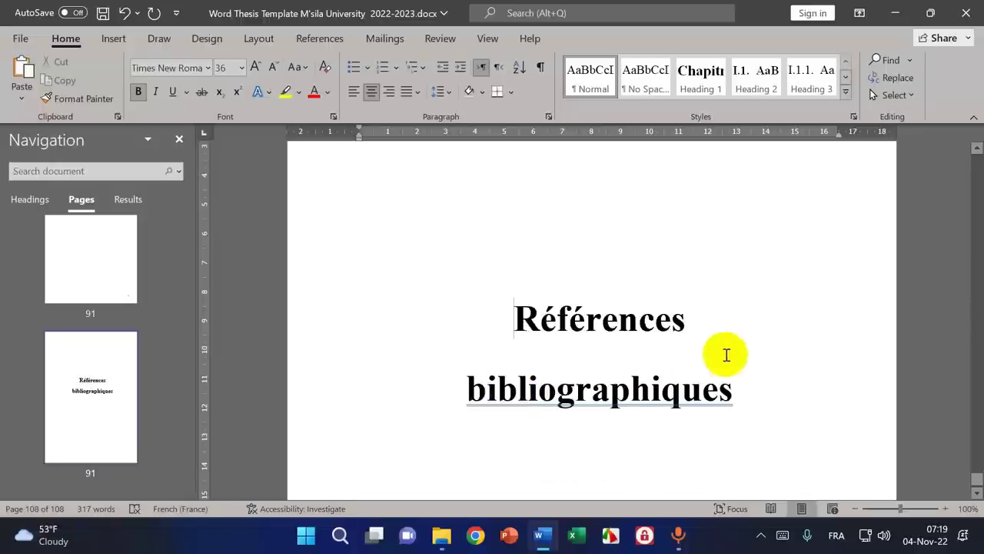
- Add five empty paragraphs below the references title to fill the rest of its page
left_click(740, 386)
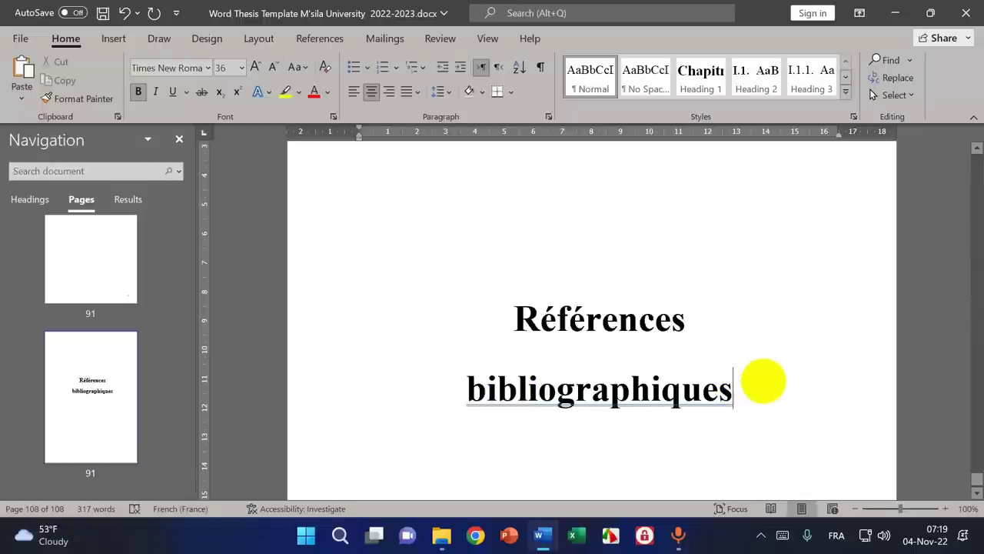
key("Return")
key("Return")
key("Return")
key("Return")
key("Return")
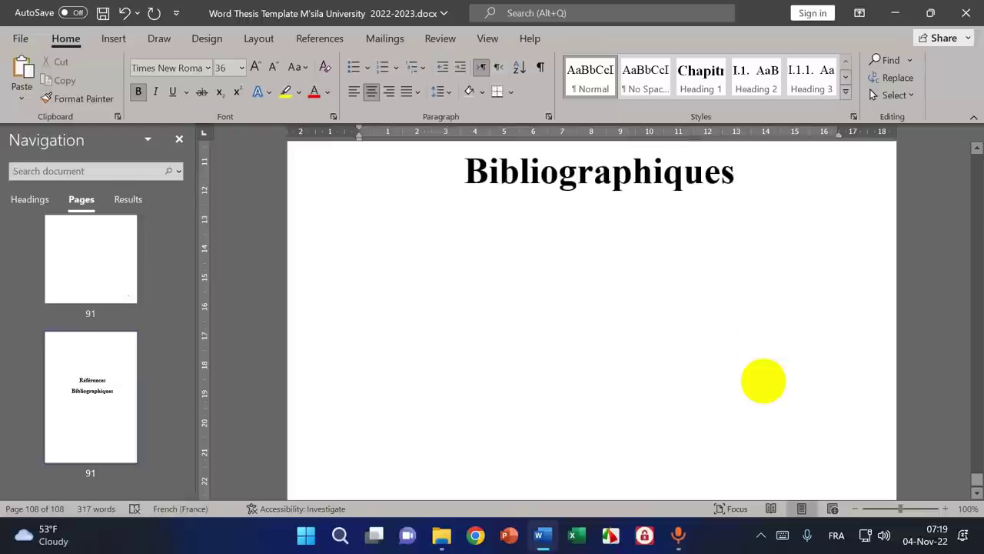
scroll(765, 382, "down", 2)
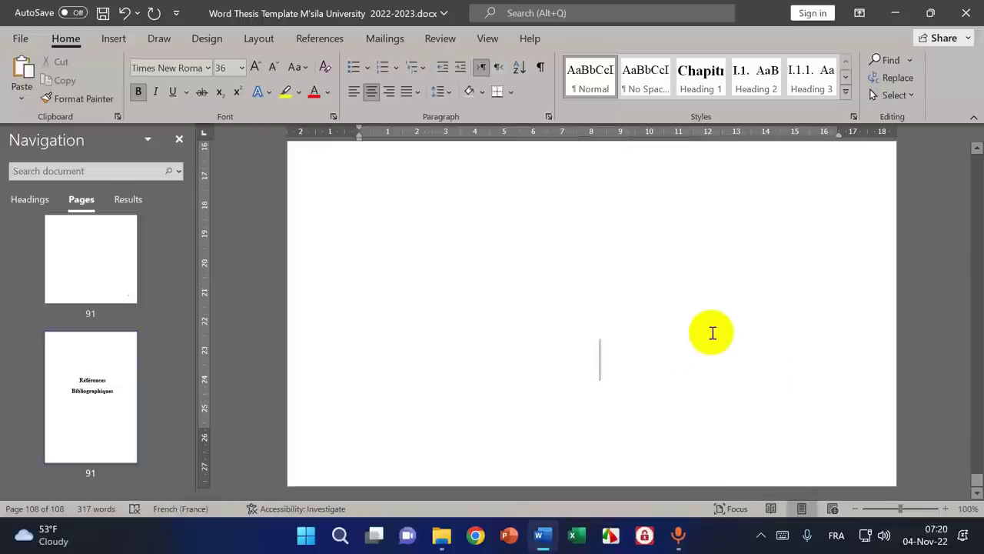
- Insert a Next Page section break after the references title page and apply the Normal style to the new page's paragraph
left_click(254, 38)
left_click(191, 61)
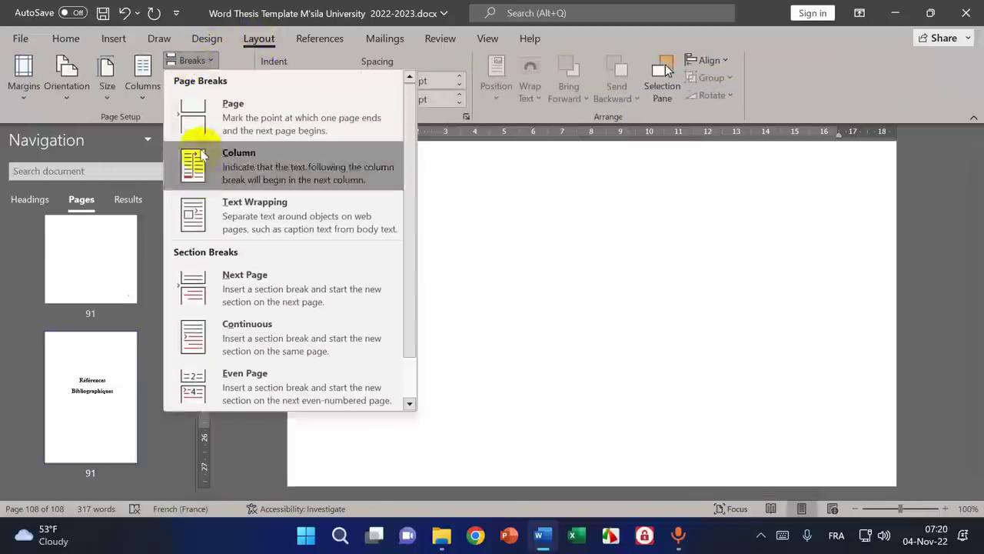
left_click(193, 281)
scroll(518, 188, "down", 1)
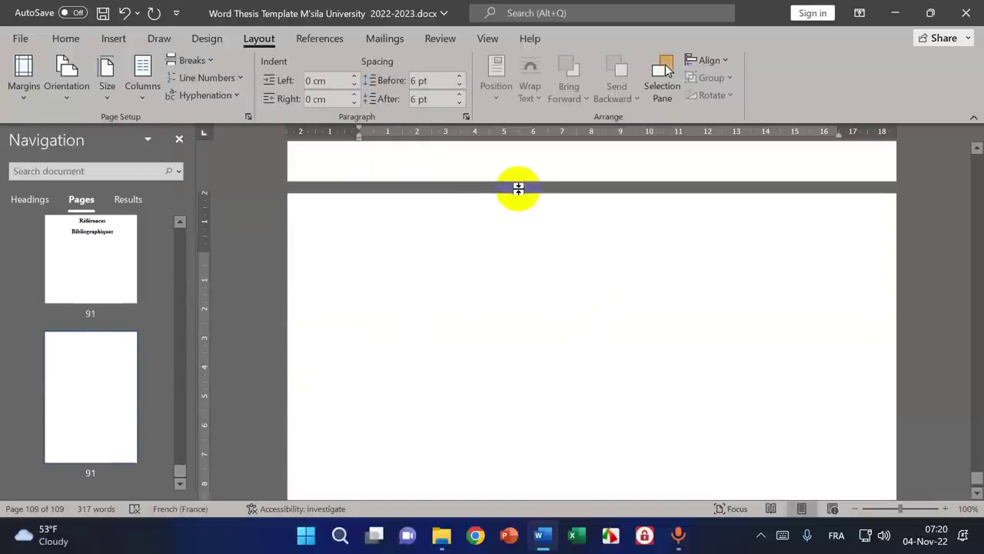
left_click(66, 38)
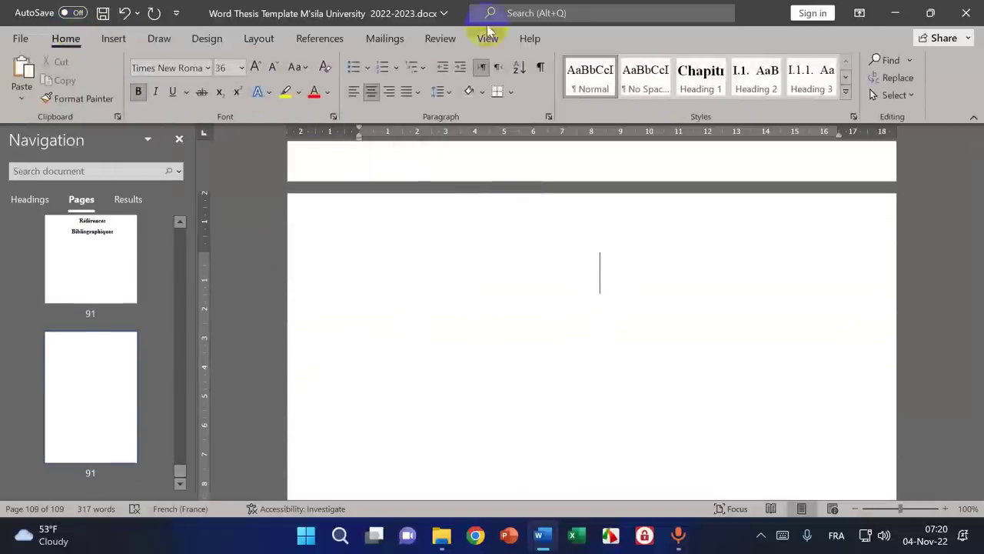
left_click(582, 77)
- Unlink the header and footer of Section 17 from the previous section and check the neighbouring pages' headers and footers
double_click(374, 213)
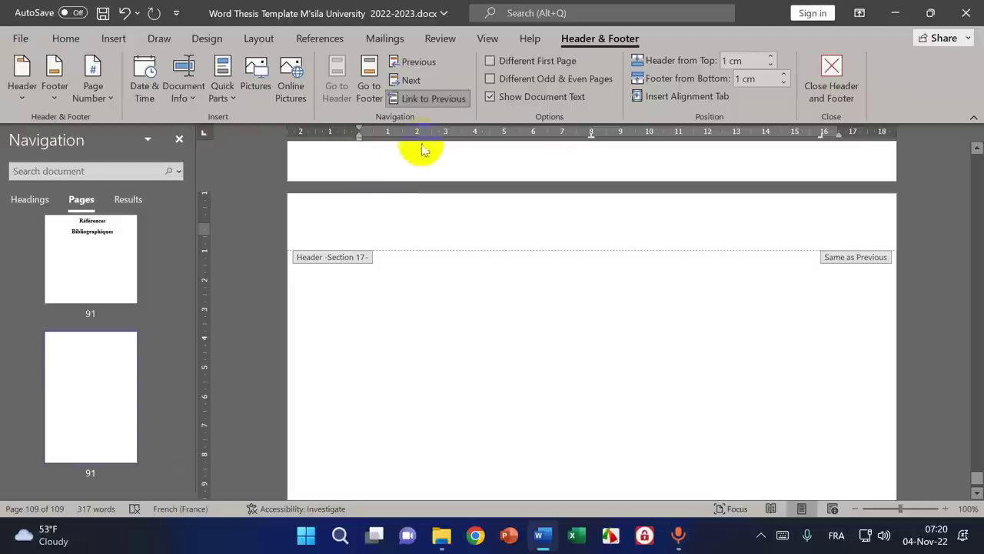
left_click(433, 98)
scroll(520, 275, "down", 4)
scroll(520, 275, "down", 3)
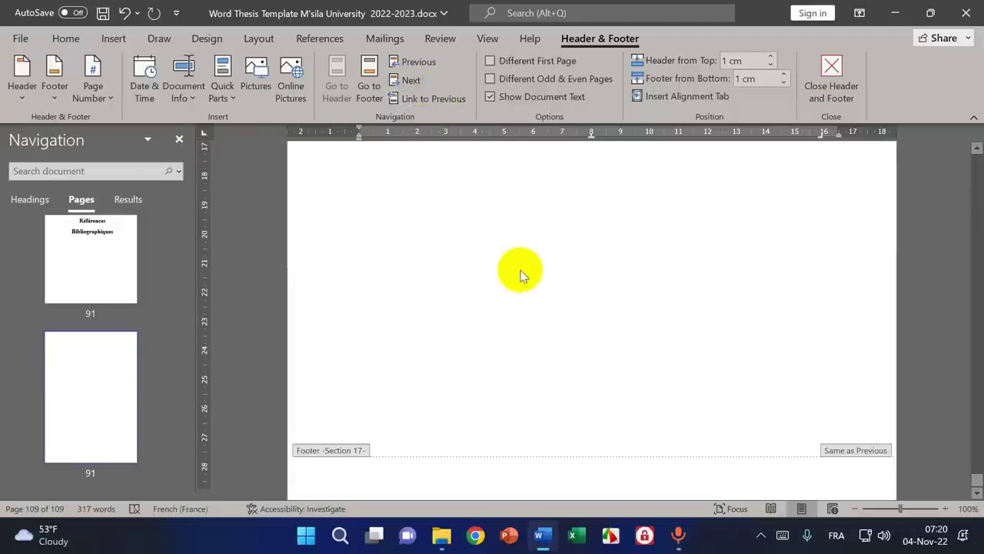
left_click(424, 456)
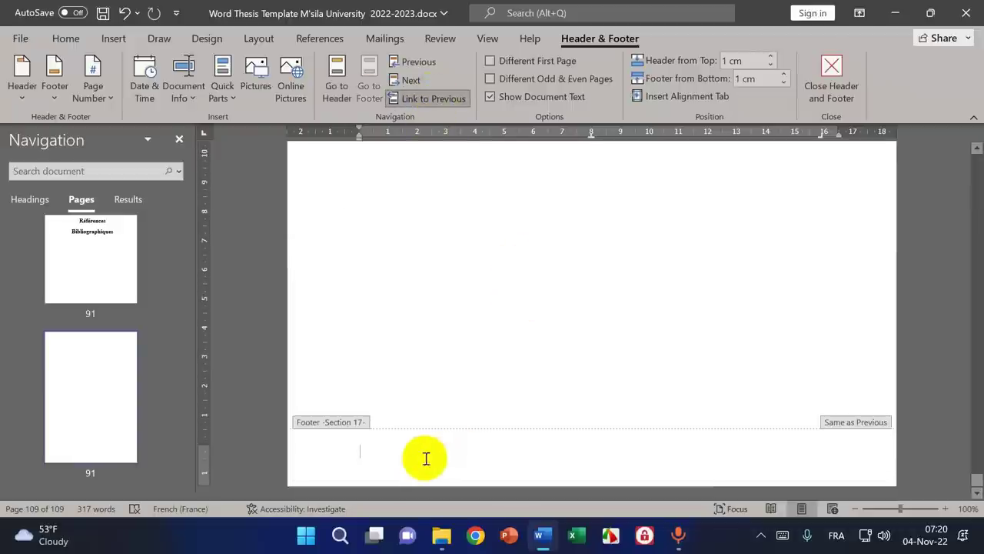
left_click(433, 99)
scroll(567, 350, "up", 6)
scroll(567, 350, "down", 3)
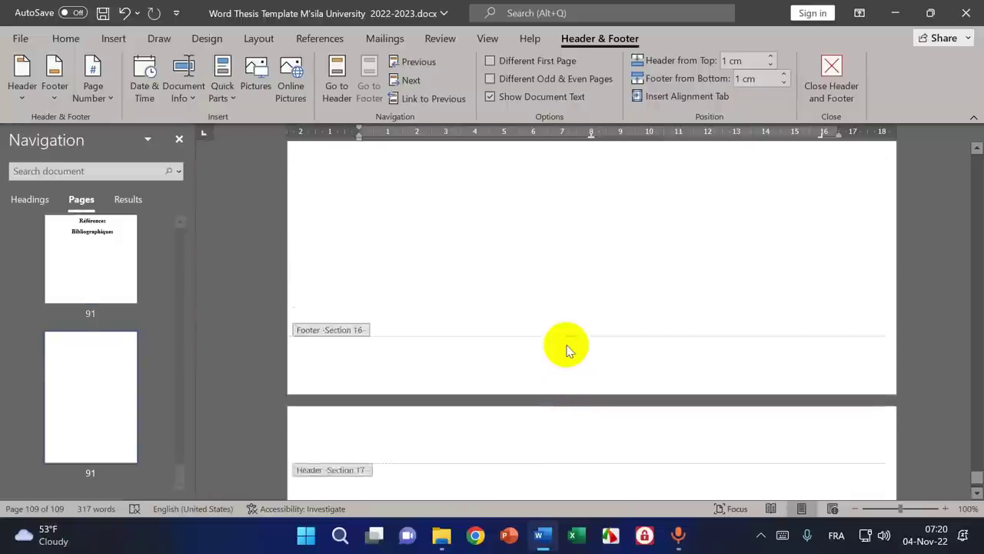
scroll(567, 350, "up", 10)
scroll(566, 350, "down", 5)
scroll(568, 348, "up", 8)
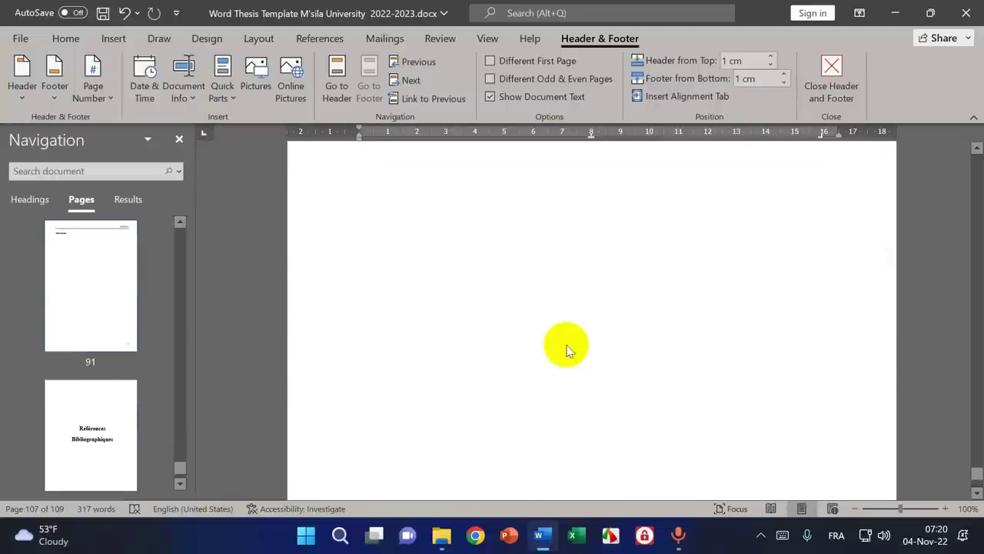
- Copy the header table containing "Conclusion" from the Section 15 header
scroll(567, 350, "down", 5)
left_click(439, 282)
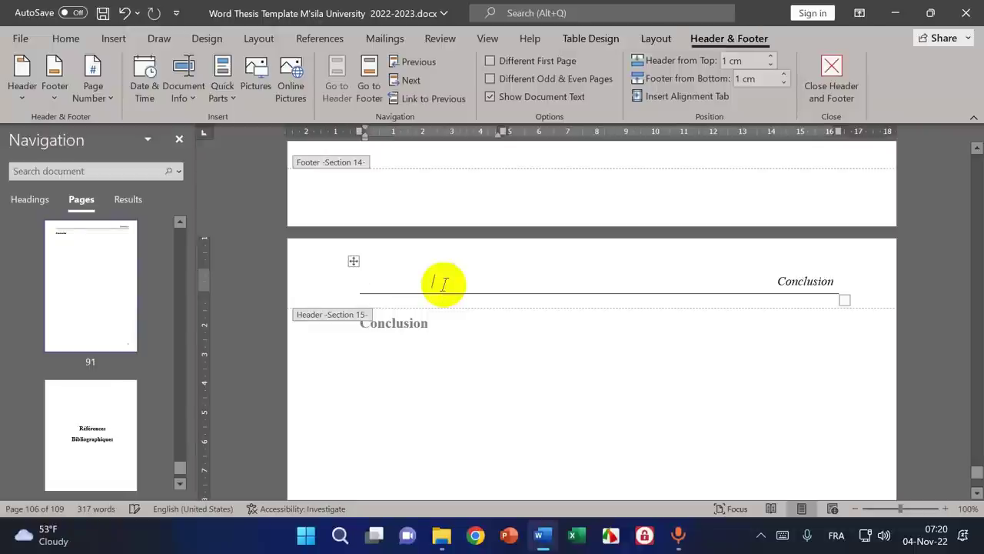
left_click(353, 262)
left_click(65, 38)
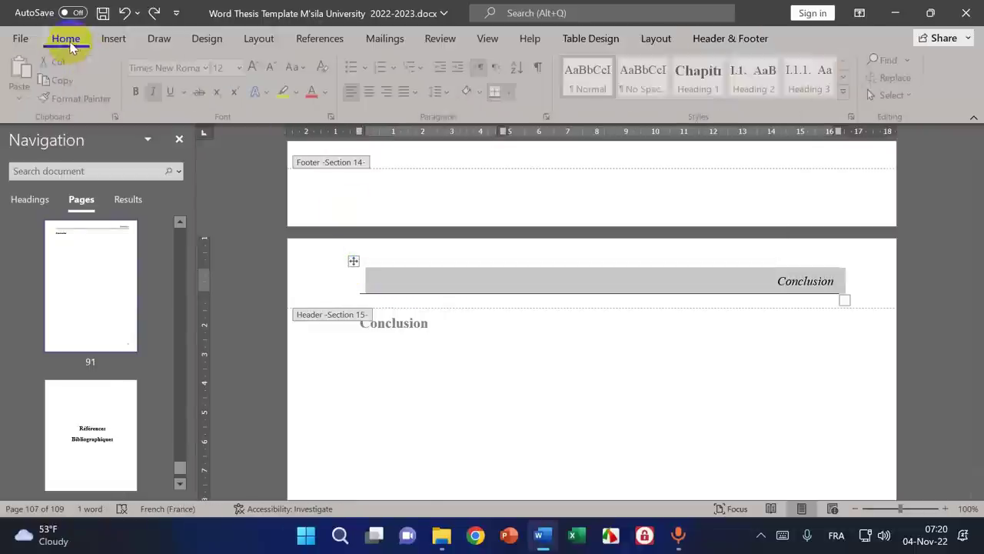
left_click(48, 81)
- Paste the copied header table into the empty header of Section 17
scroll(433, 312, "down", 10)
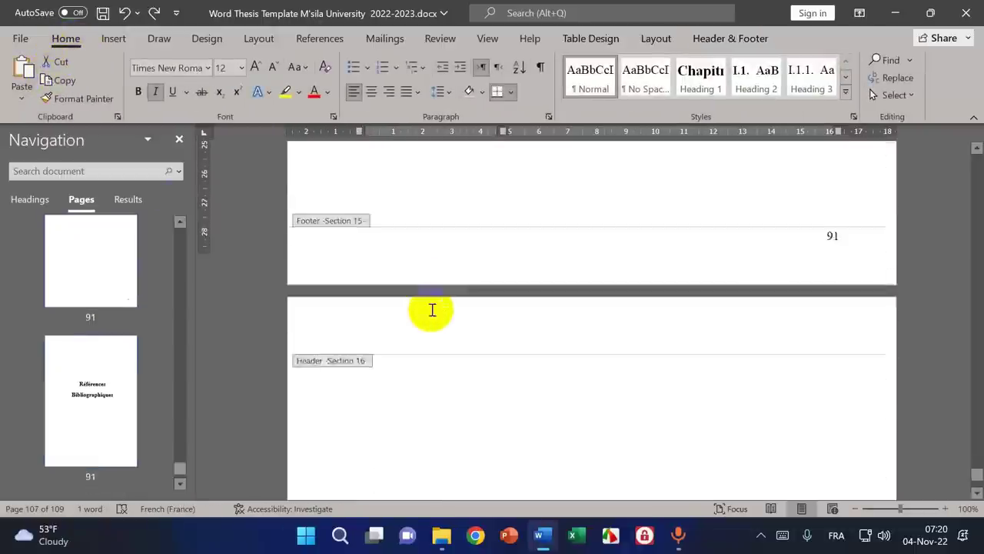
scroll(432, 313, "down", 5)
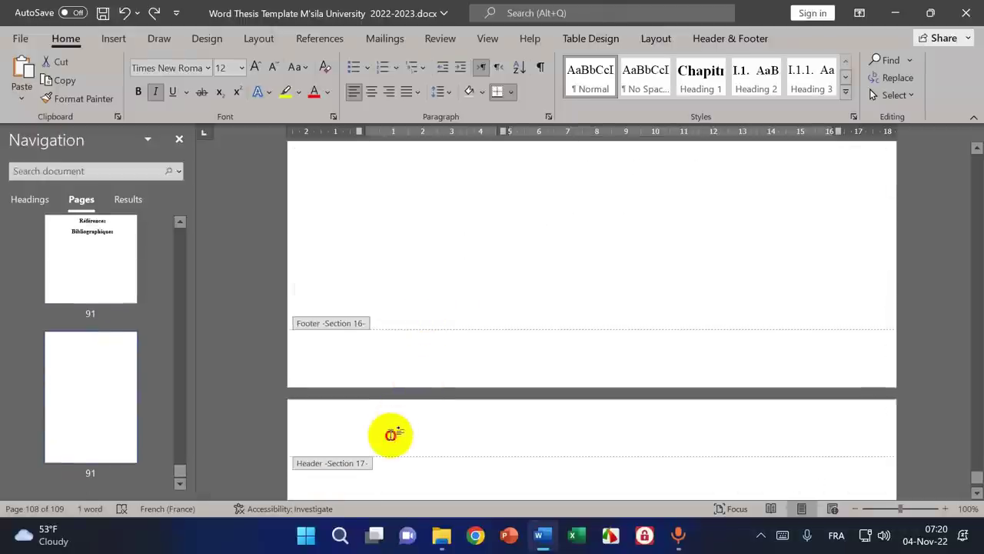
left_click(391, 433)
left_click(22, 71)
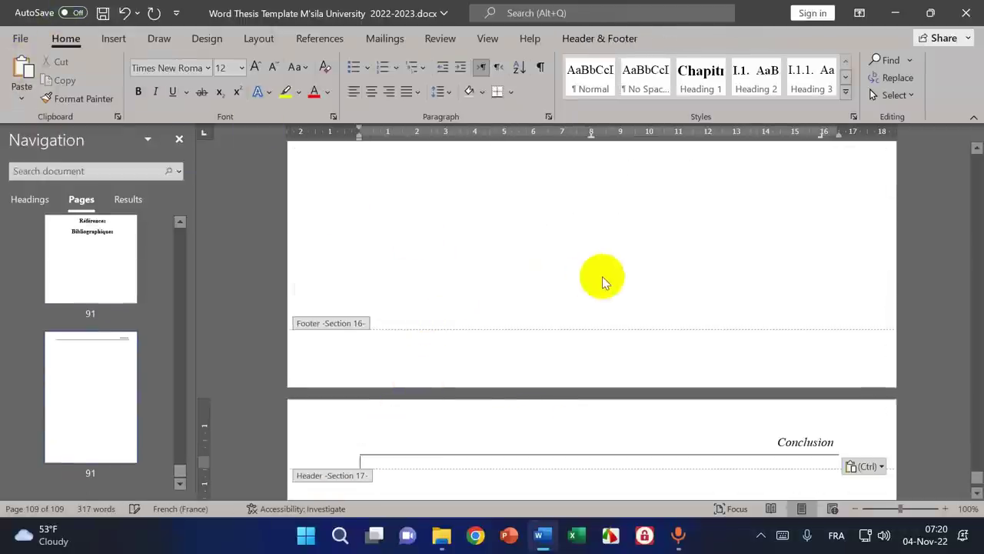
- Leave header editing and copy the two-line title "Références Bibliographiques" from the references title page
scroll(603, 276, "down", 3)
scroll(604, 276, "up", 10)
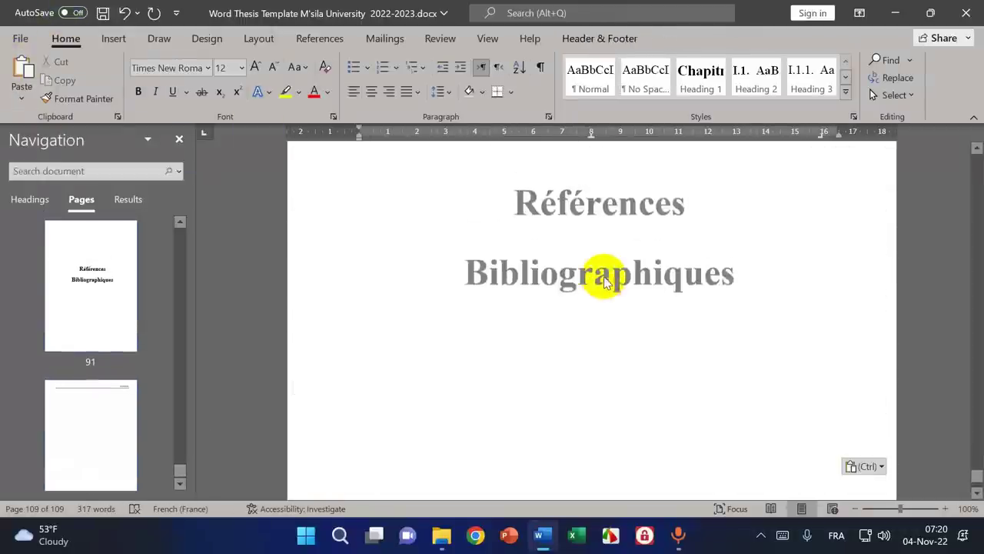
scroll(604, 281, "up", 5)
scroll(567, 241, "down", 6)
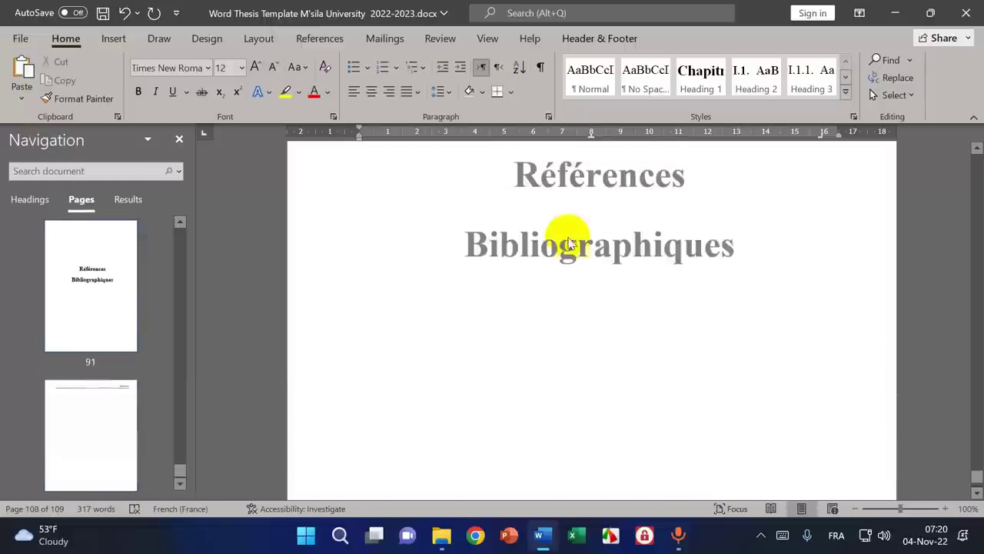
double_click(567, 241)
left_click_drag(516, 172, 725, 241)
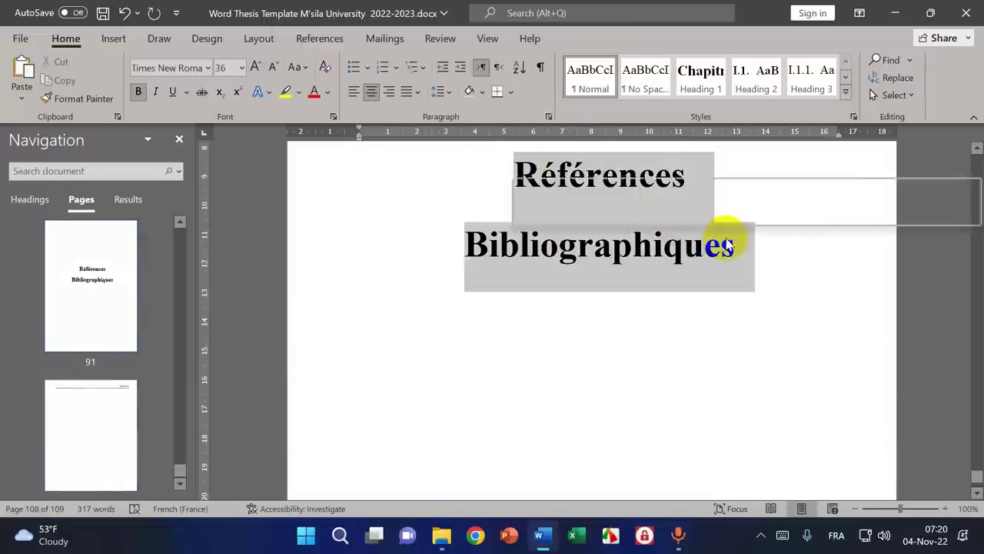
right_click(676, 253)
left_click(688, 267)
- Replace "Conclusion" in the Section 17 header with the copied title, pasted as text only
scroll(723, 419, "down", 10)
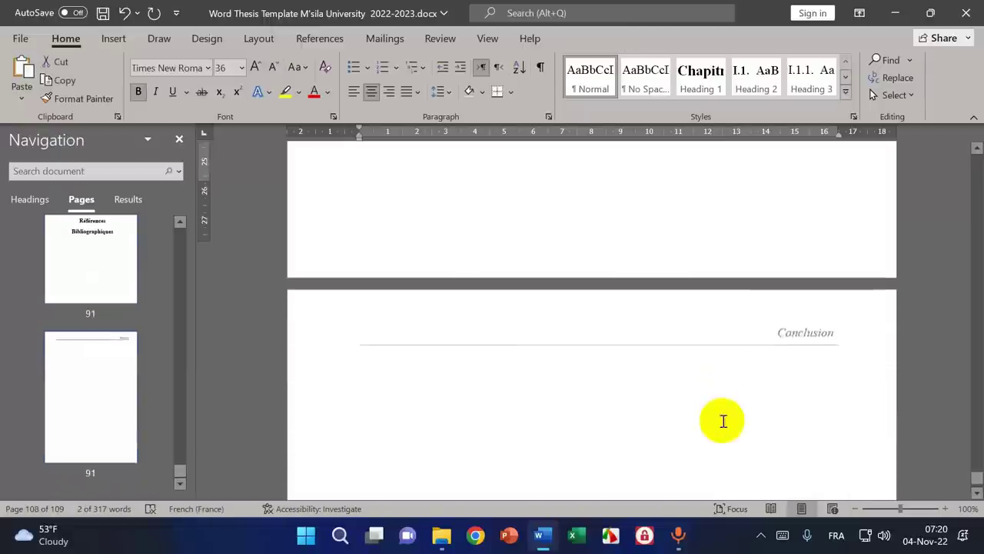
double_click(781, 292)
triple_click(807, 294)
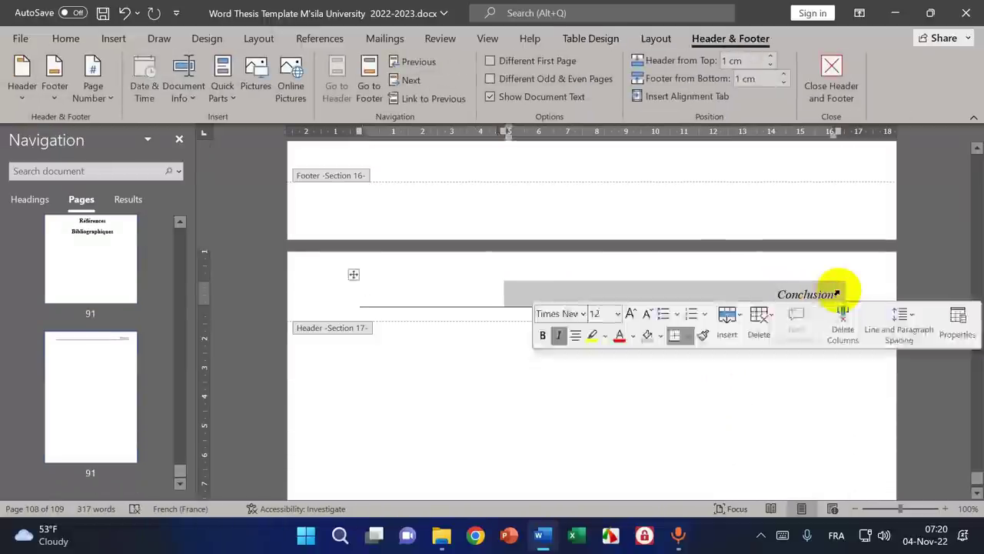
left_click(65, 40)
left_click(22, 97)
left_click(87, 143)
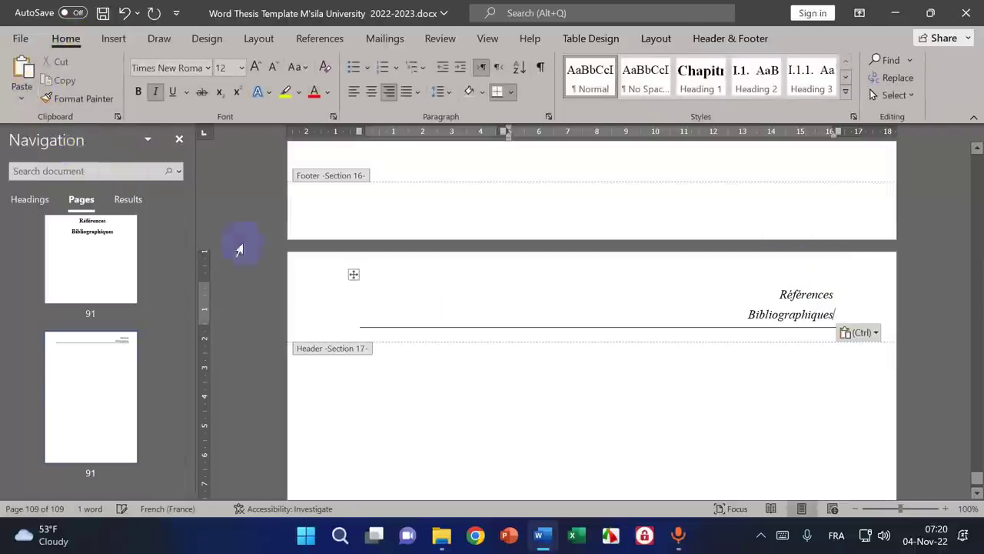
- Try to centre the two lines of the Section 17 header title and join them into a single line
left_click(781, 294)
key("ctrl+e")
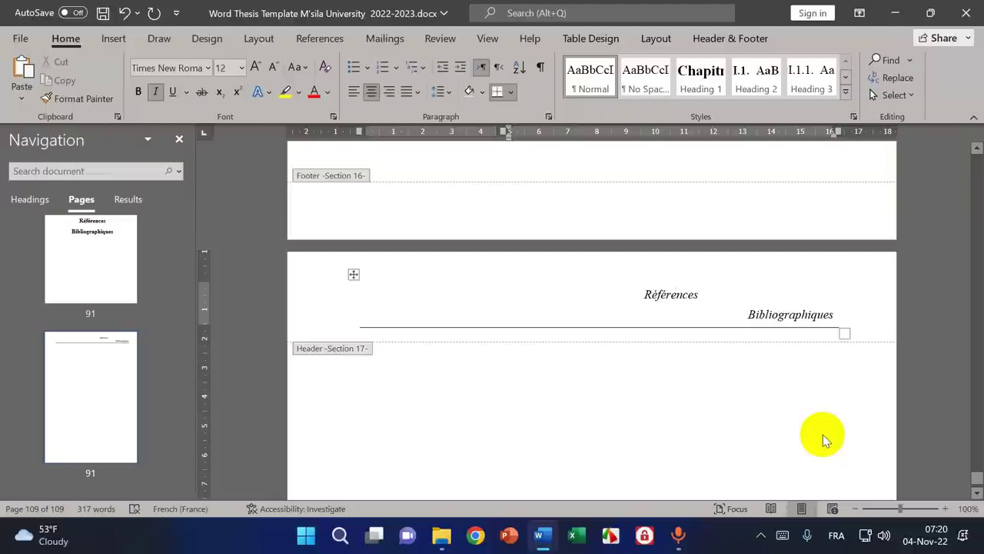
left_click(750, 315)
key("ctrl+e")
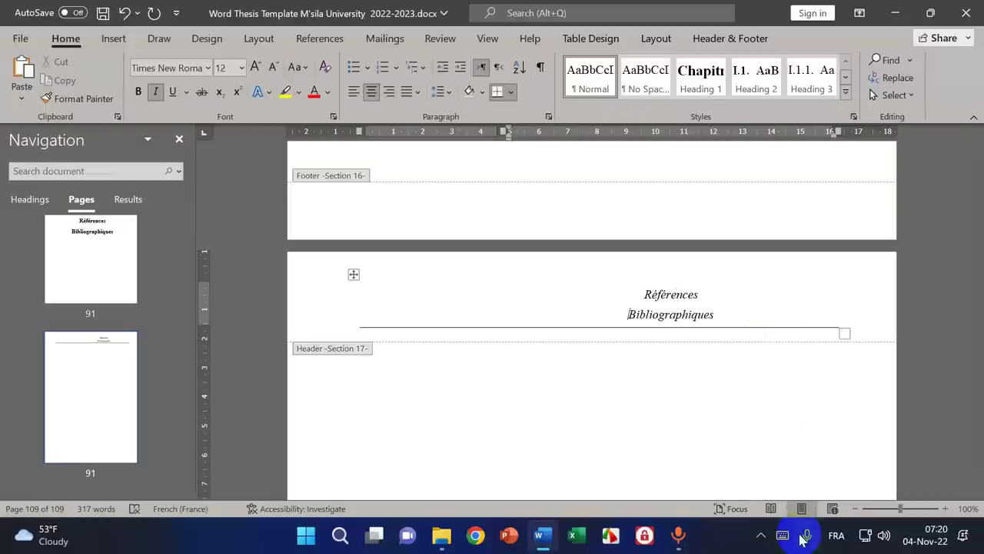
key("ctrl+l")
key("BackSpace")
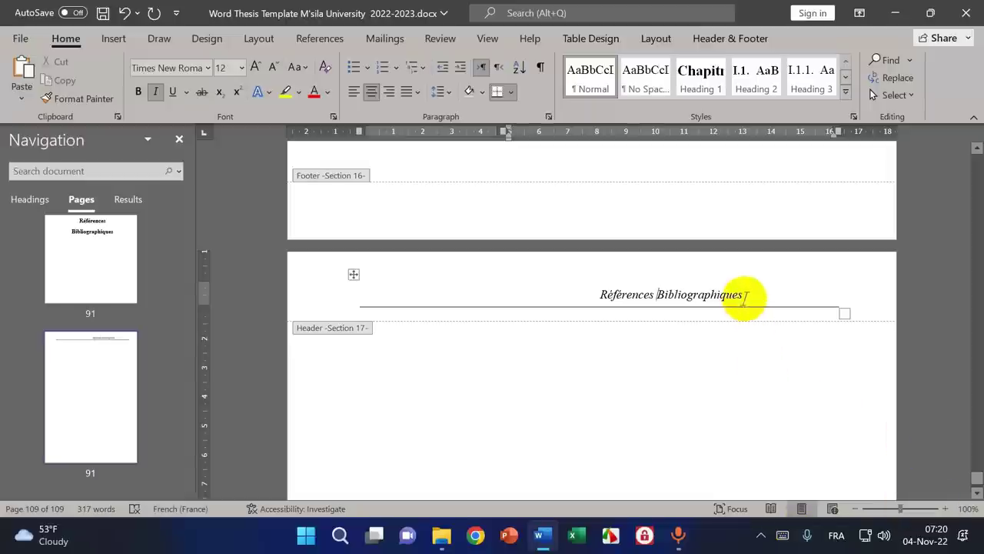
- Undo the Section 17 header title edits back to the original "Conclusion" text
left_click(121, 15)
left_click(121, 15)
left_click(121, 15)
left_click(120, 15)
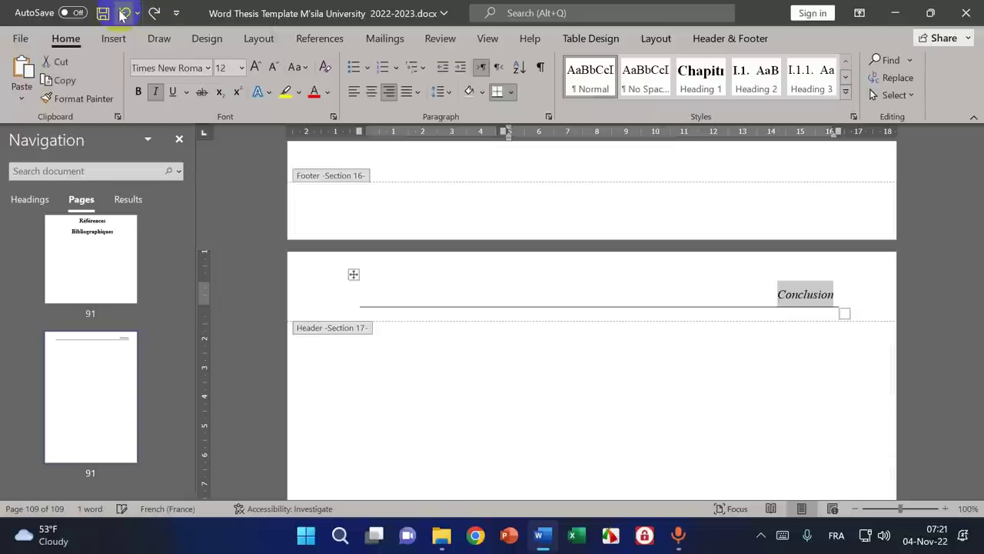
- Replace "Conclusion" in the Section 17 header with "Références bibliographiques" and return to the body text
type("Références bib")
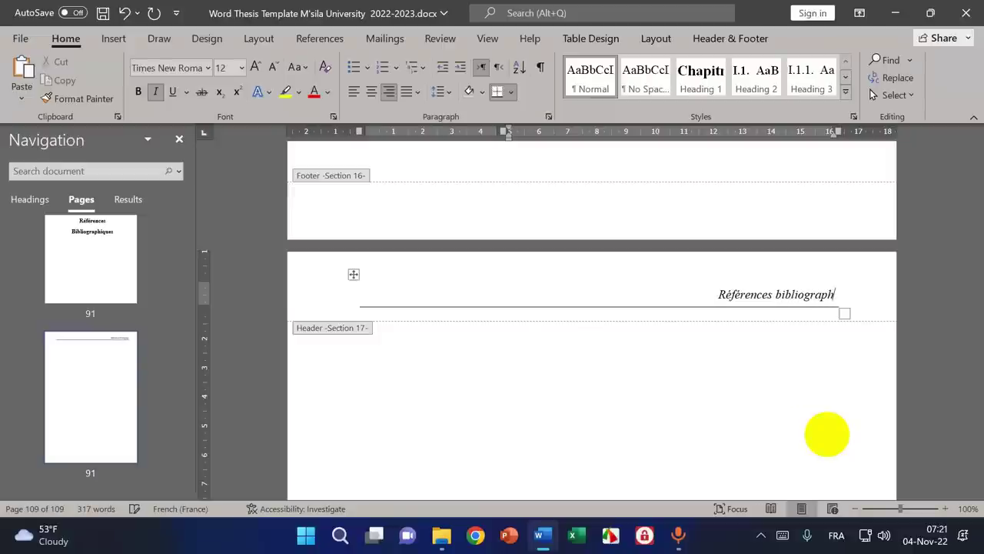
type("ues")
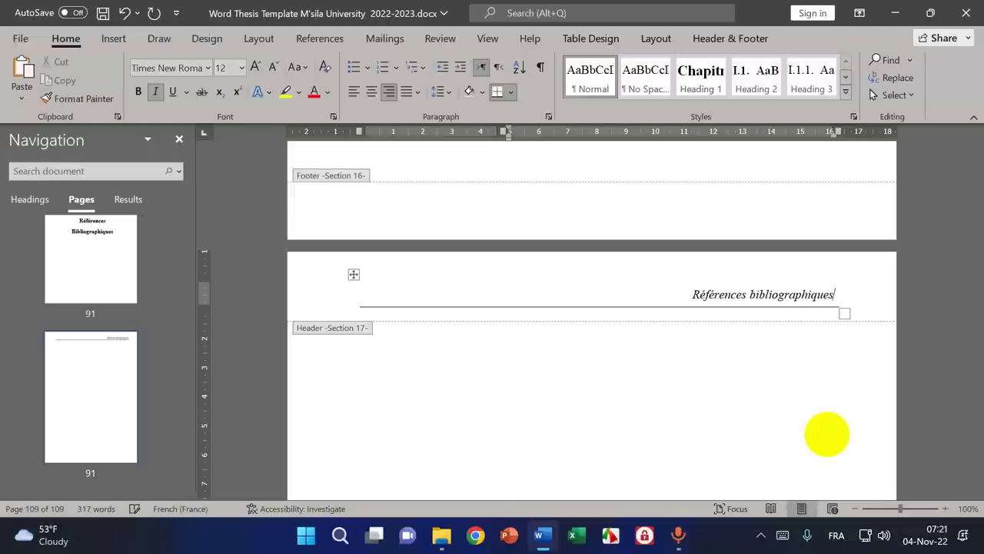
double_click(519, 342)
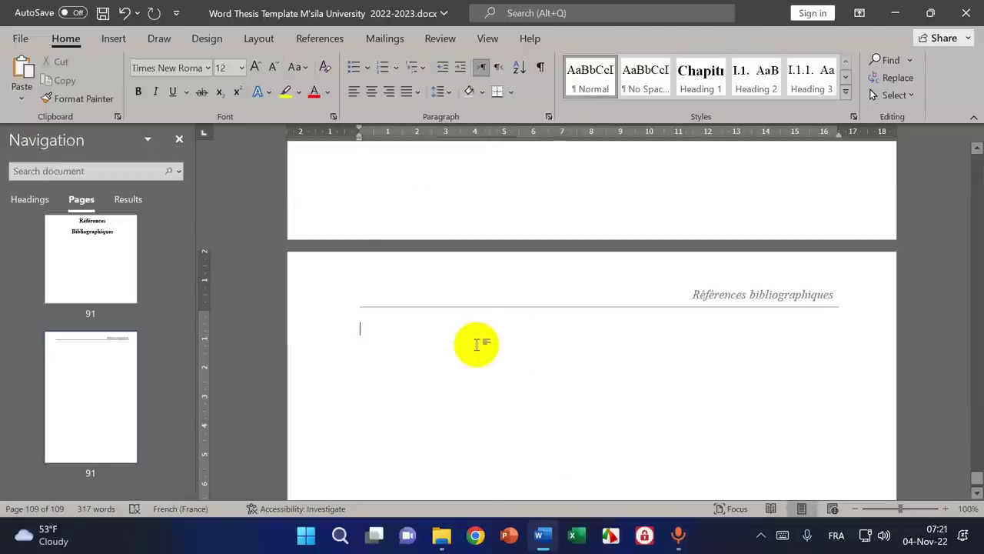
- Paste the copied title as plain text on the last page and edit it to read "Références bibliographiques" on one line
left_click(24, 98)
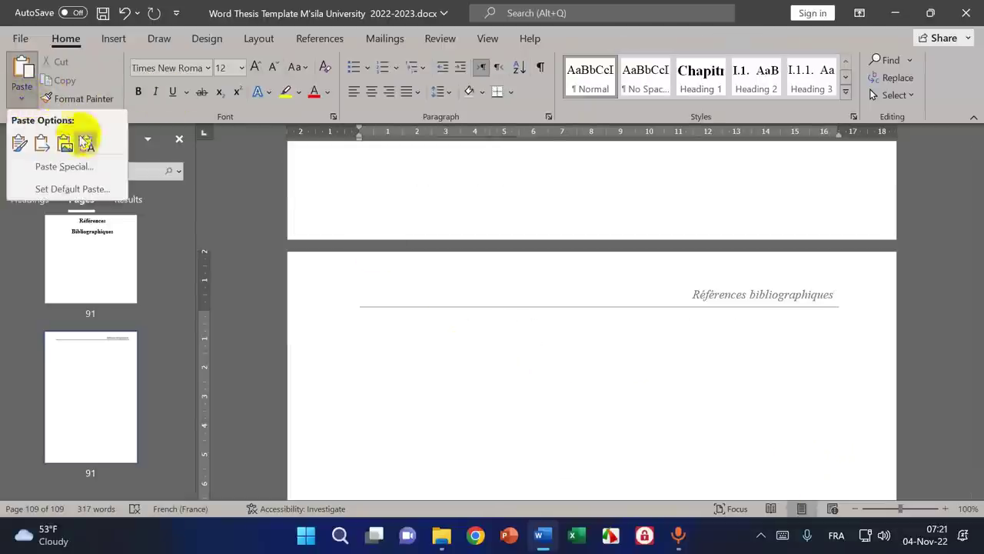
left_click(80, 137)
key("Down")
key("BackSpace")
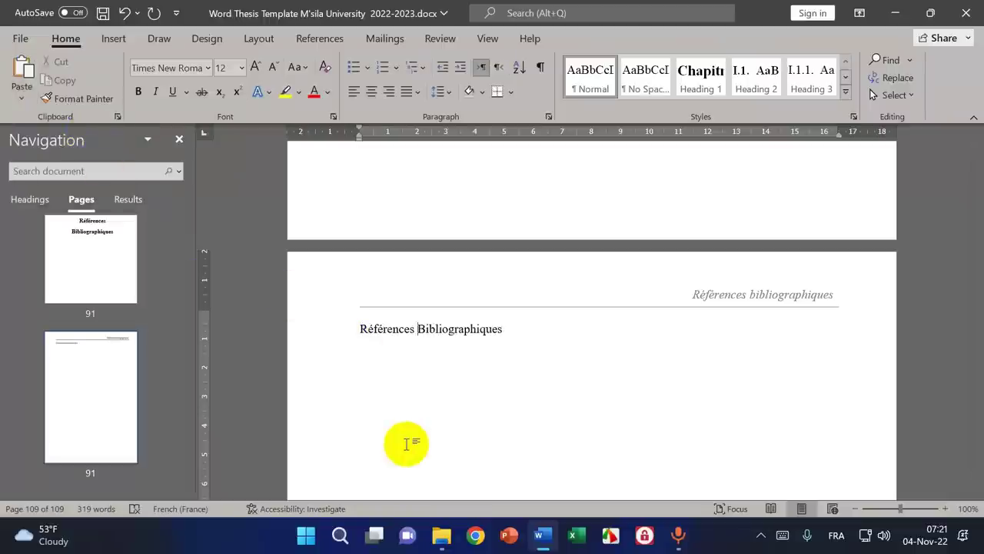
key("Delete")
type("b")
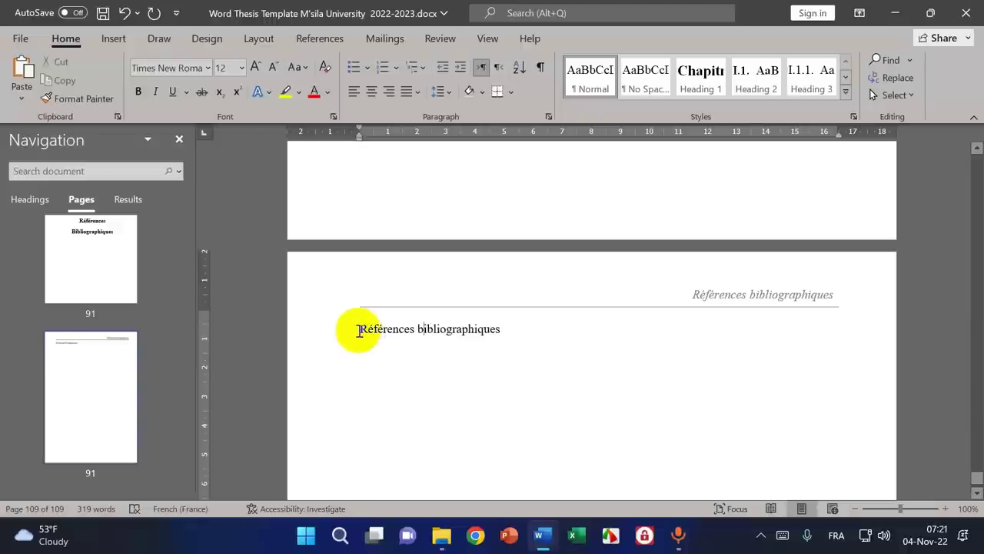
- Show the document's headings outline and apply the Heading 1 style to the body title "Références bibliographiques"
left_click(30, 199)
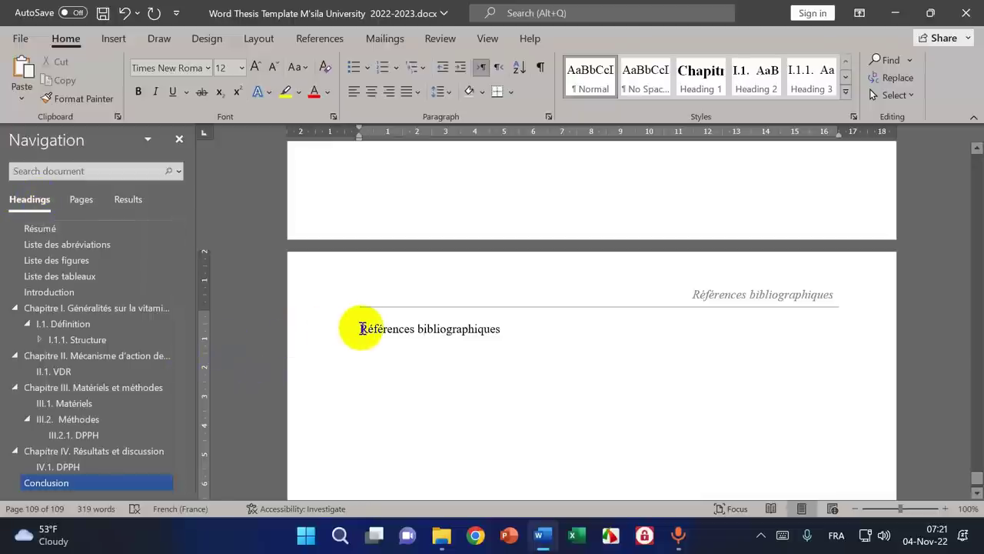
left_click_drag(361, 328, 507, 328)
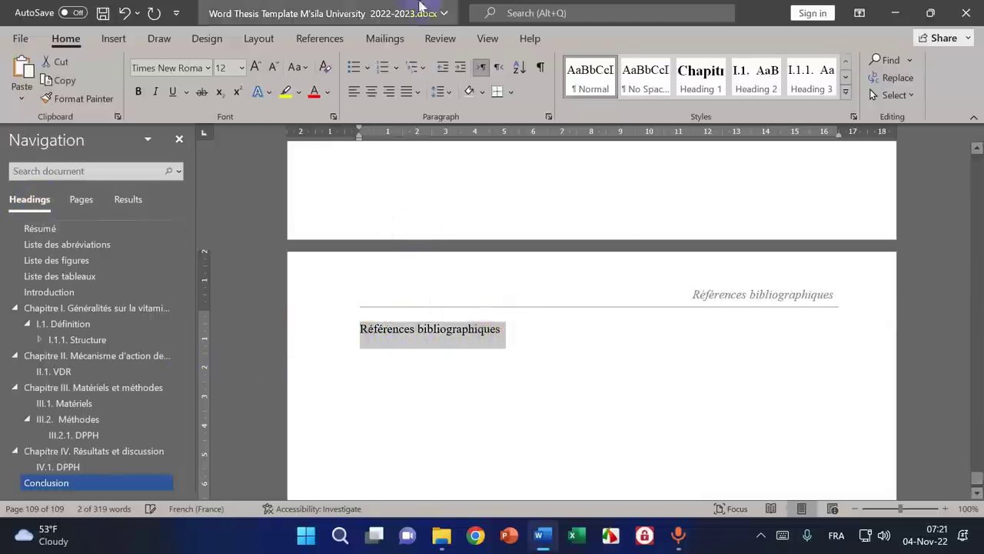
left_click(701, 77)
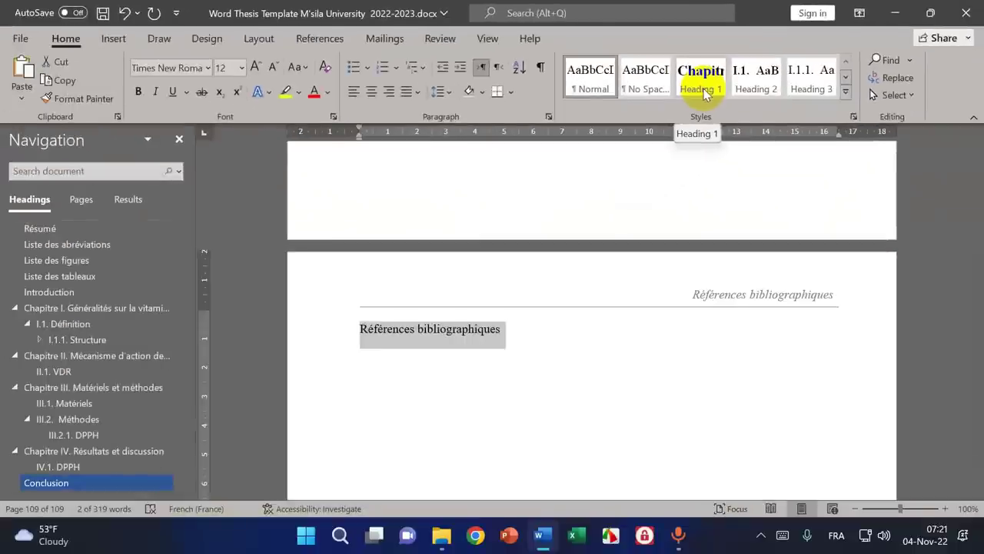
left_click(492, 176)
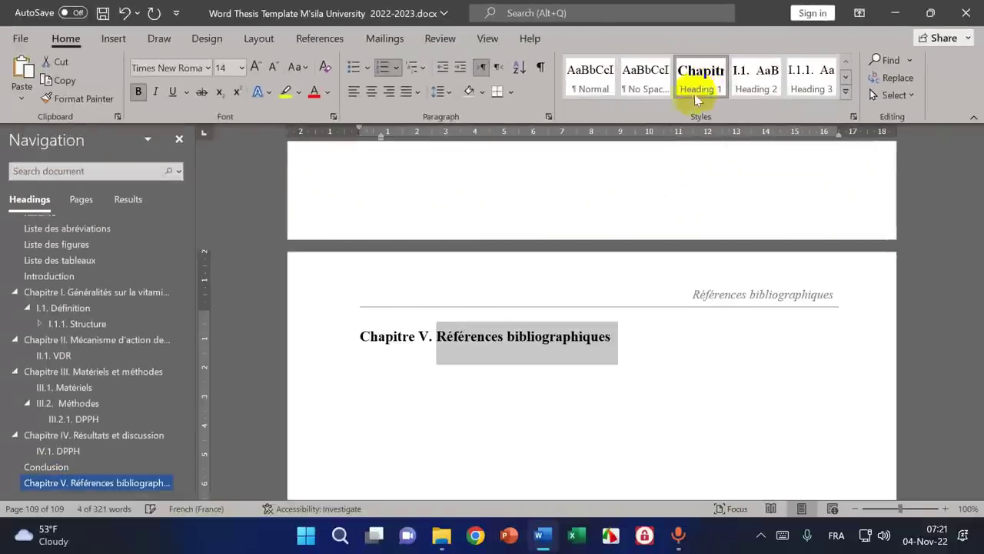
- Remove the automatic "Chapitre V." numbering from the "Références bibliographiques" heading
left_click(437, 343)
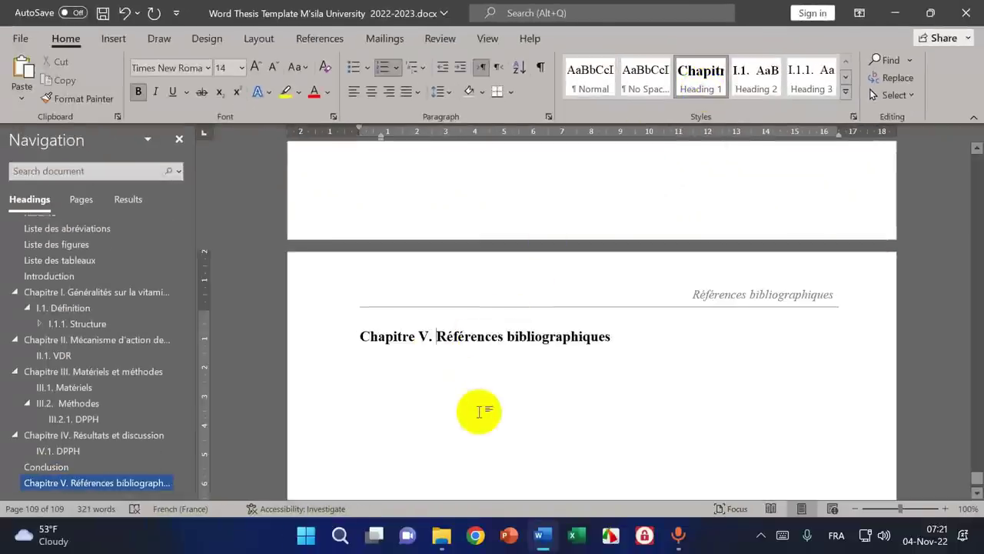
key("BackSpace")
key("BackSpace")
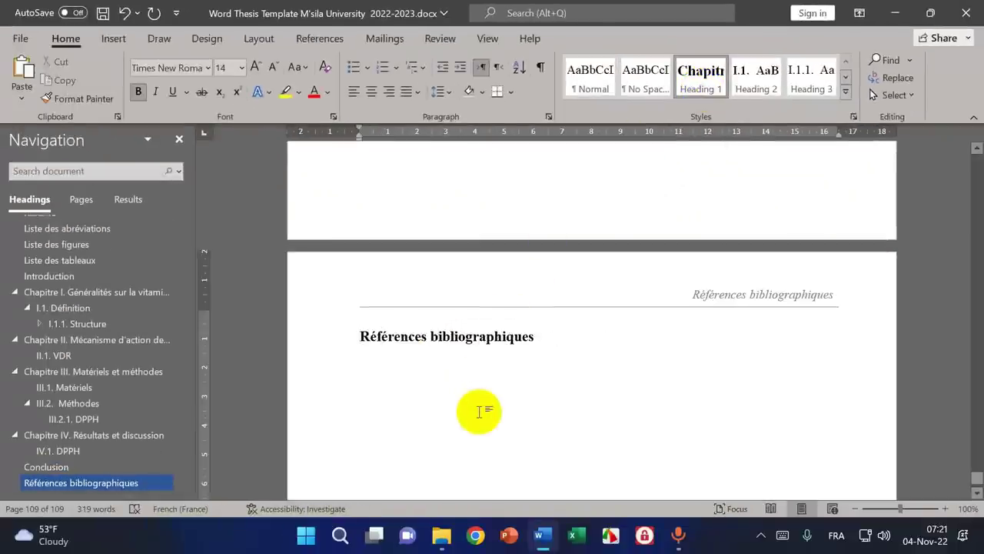
left_click_drag(182, 426, 184, 453)
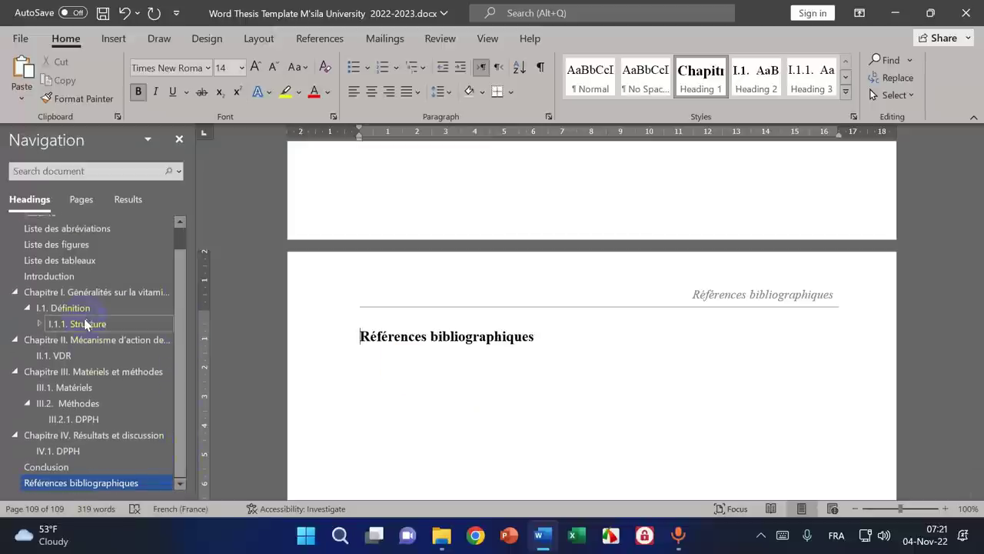
- Check the preceding section's page number and set the page numbering of the "Références bibliographiques" section to start at 92
left_click(545, 338)
scroll(542, 336, "down", 10)
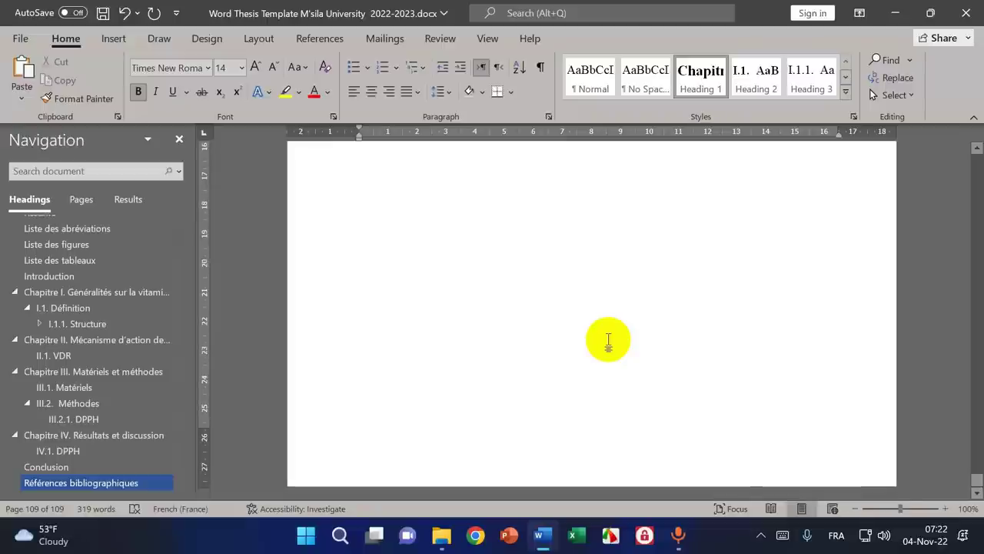
scroll(608, 339, "up", 10)
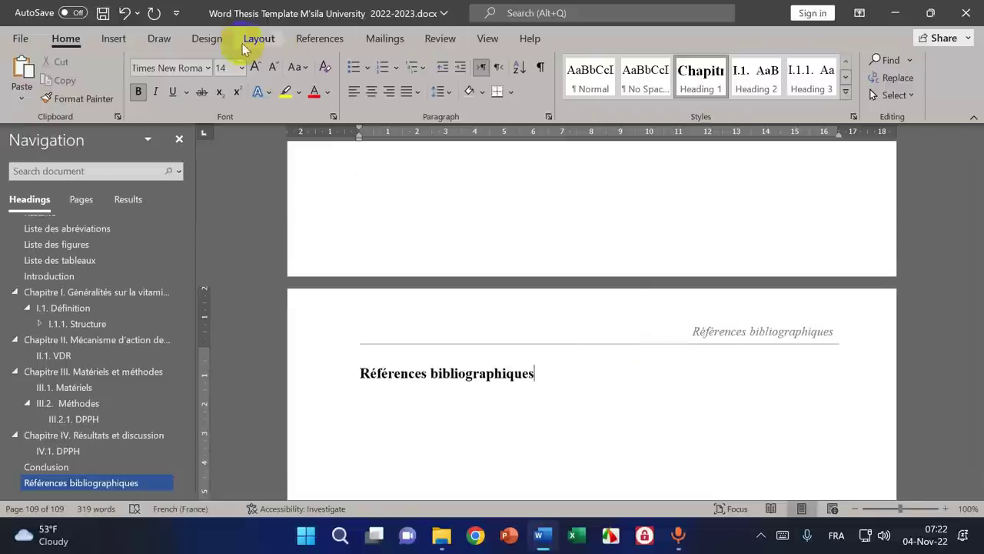
scroll(689, 486, "up", 15)
scroll(700, 483, "up", 15)
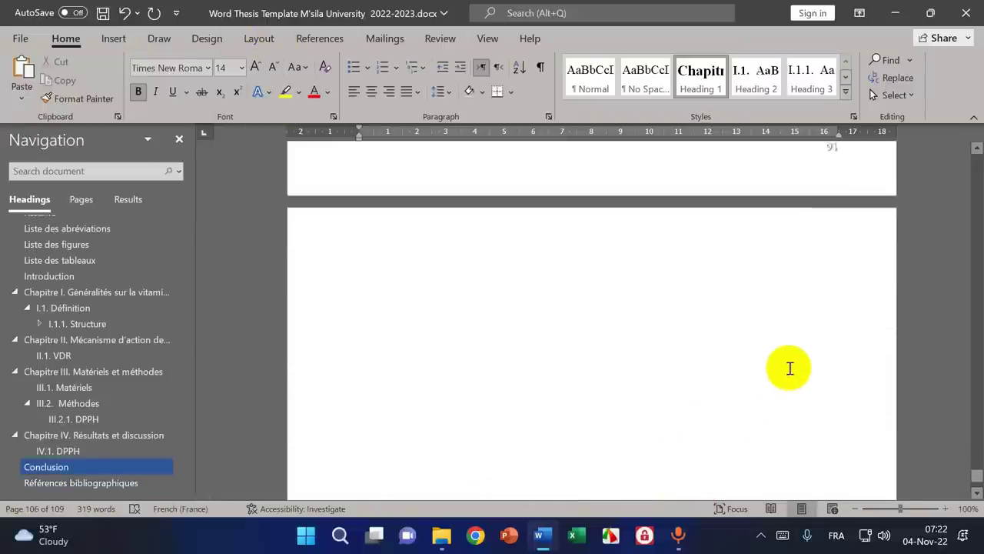
scroll(789, 367, "down", 20)
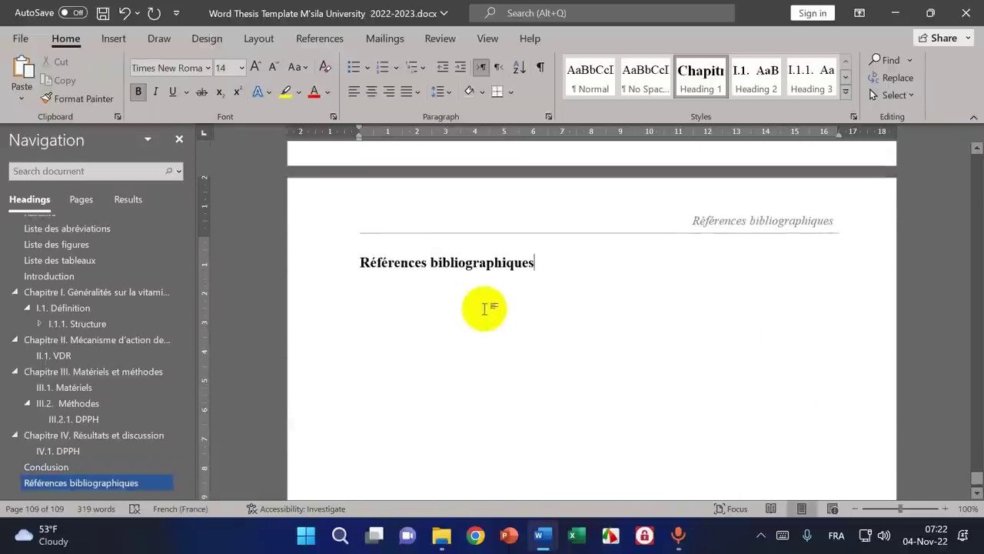
left_click(113, 43)
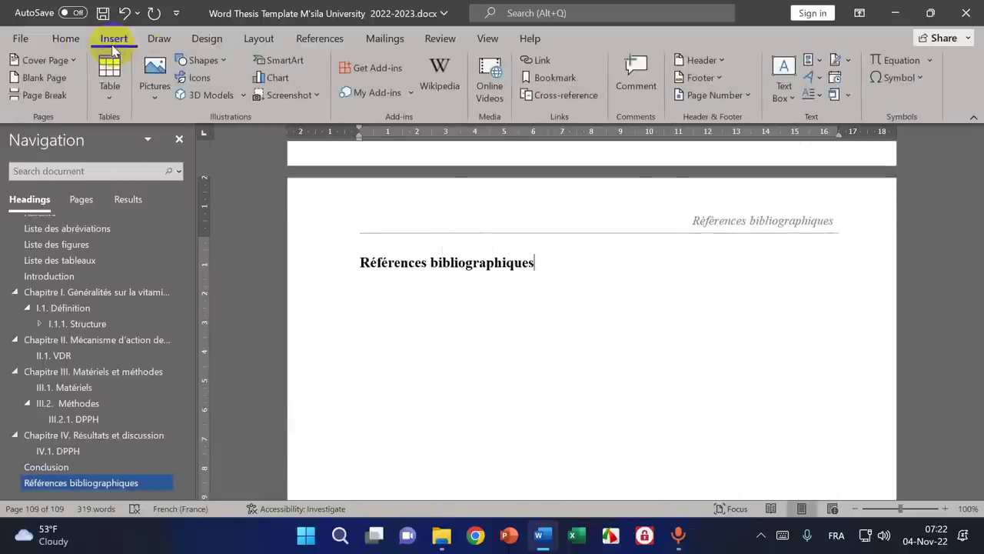
left_click(713, 95)
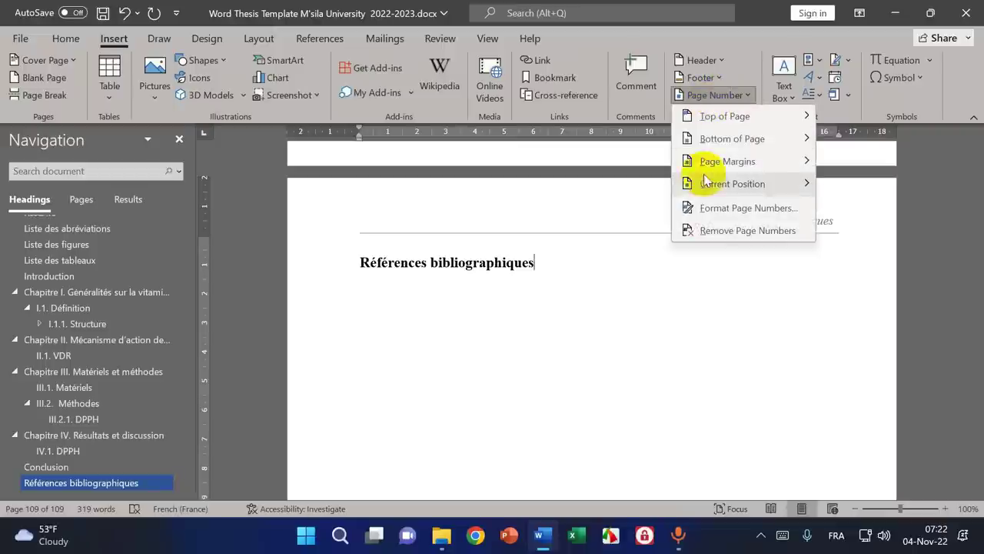
left_click(710, 204)
left_click(429, 311)
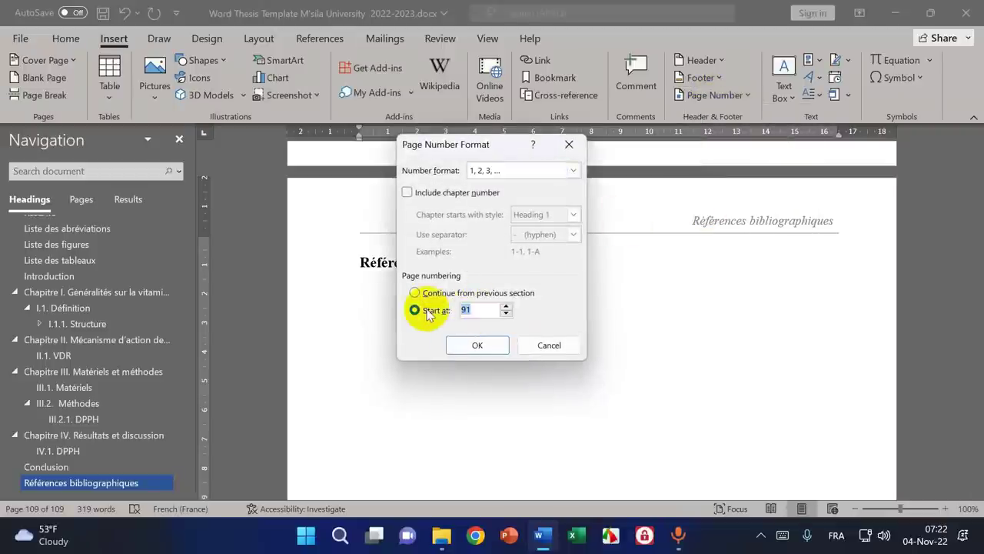
type("92")
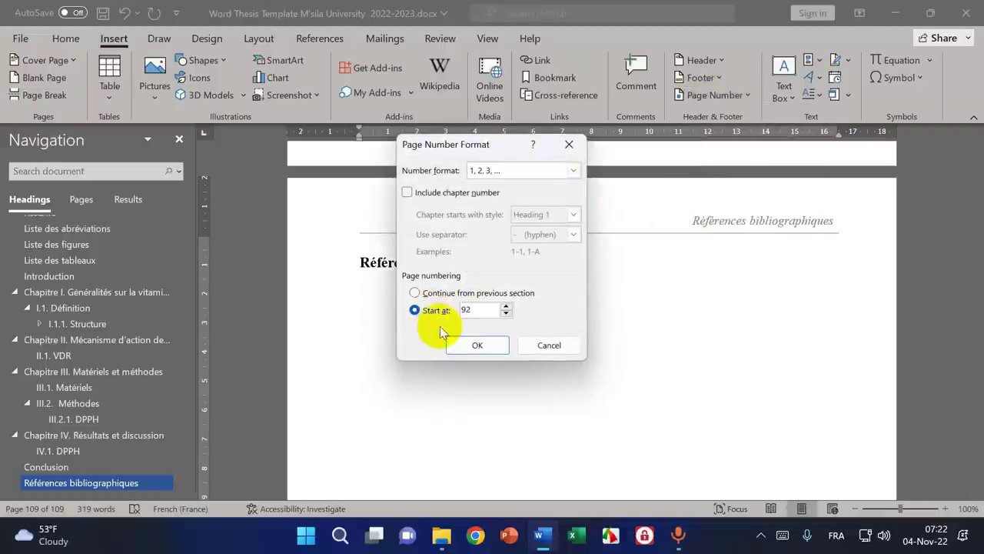
left_click(477, 346)
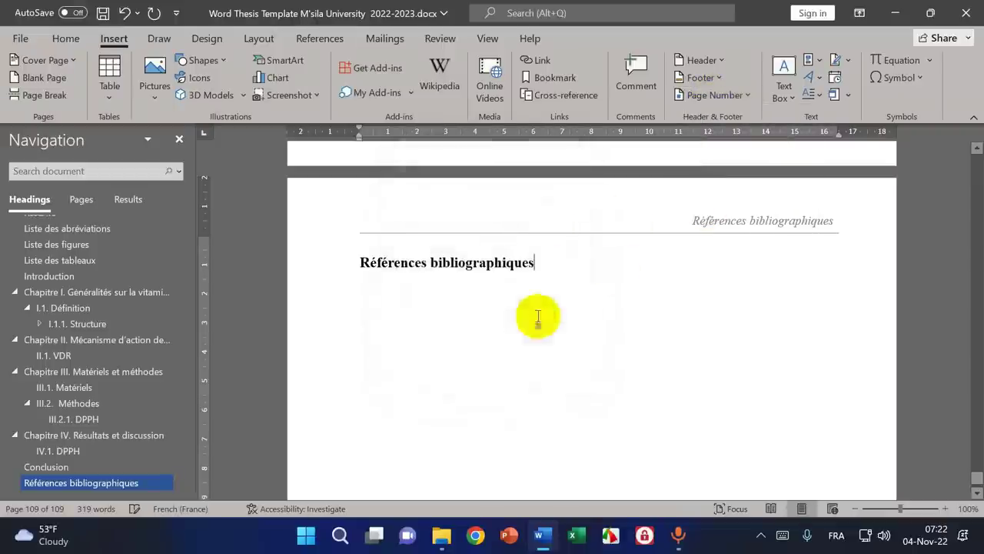
- Insert the Plain Number 3 page number at the bottom of the references page and return to the body text
left_click(727, 95)
mouse_move(692, 138)
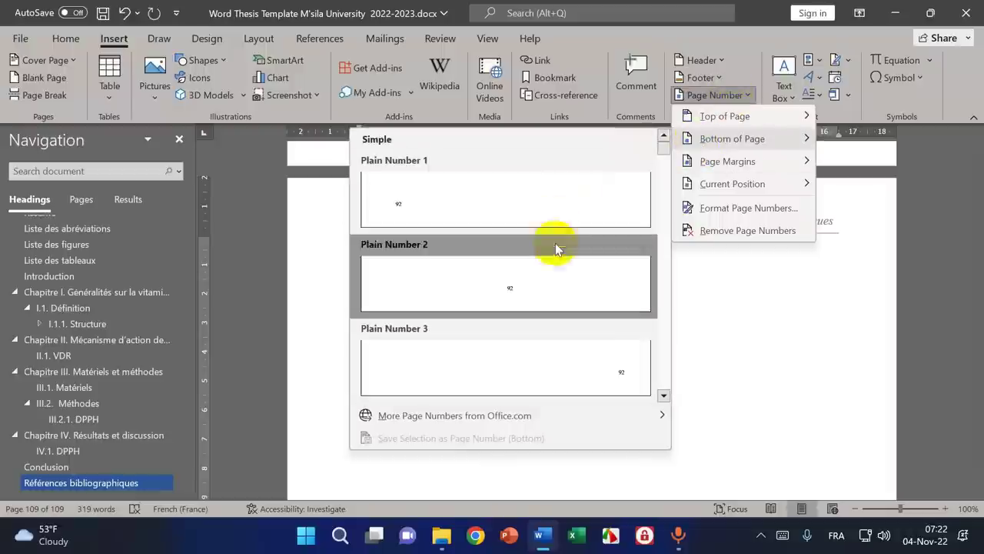
left_click(560, 357)
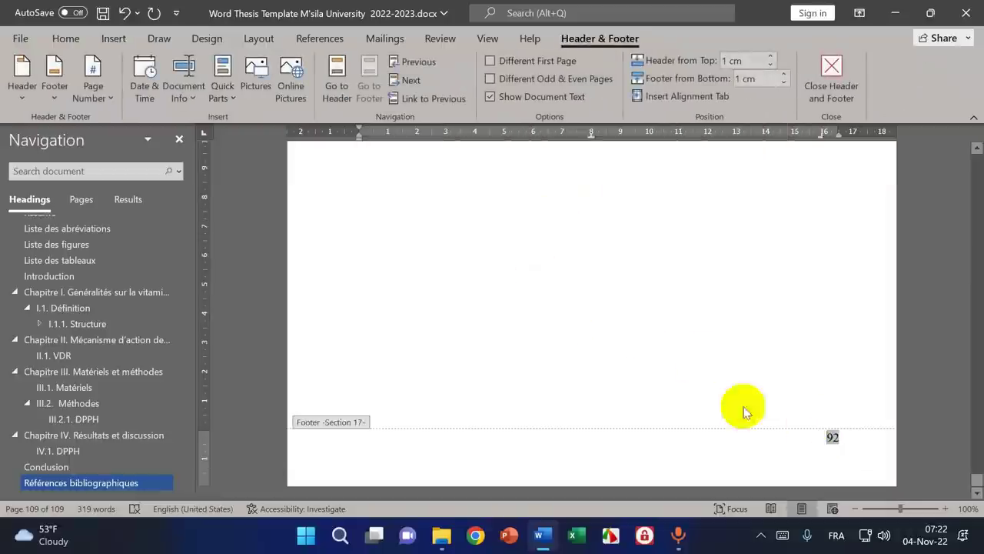
scroll(538, 352, "up", 10)
double_click(538, 271)
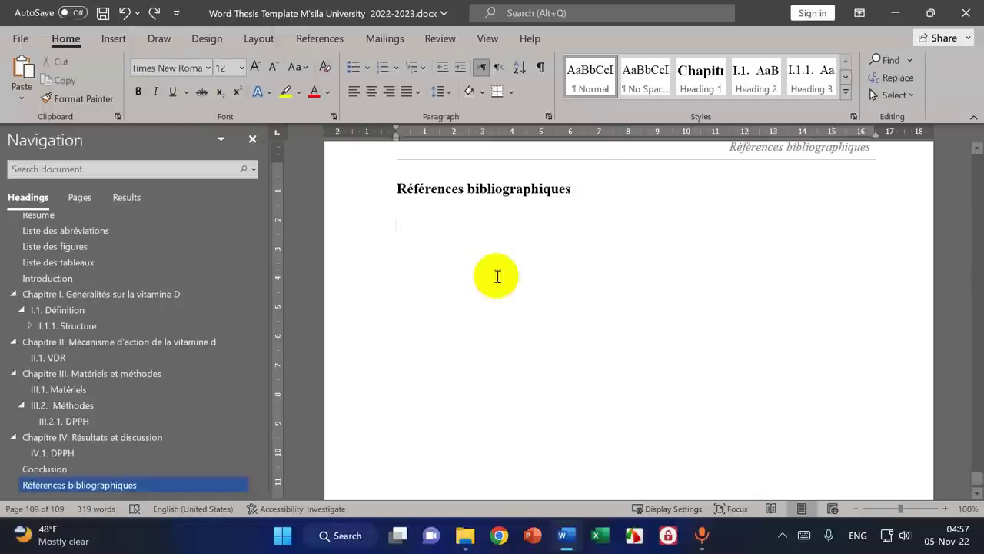
- Copy the selected reference list from the other open Word document and paste it below the "Références bibliographiques" title without its source formatting
mouse_move(575, 543)
left_click(625, 480)
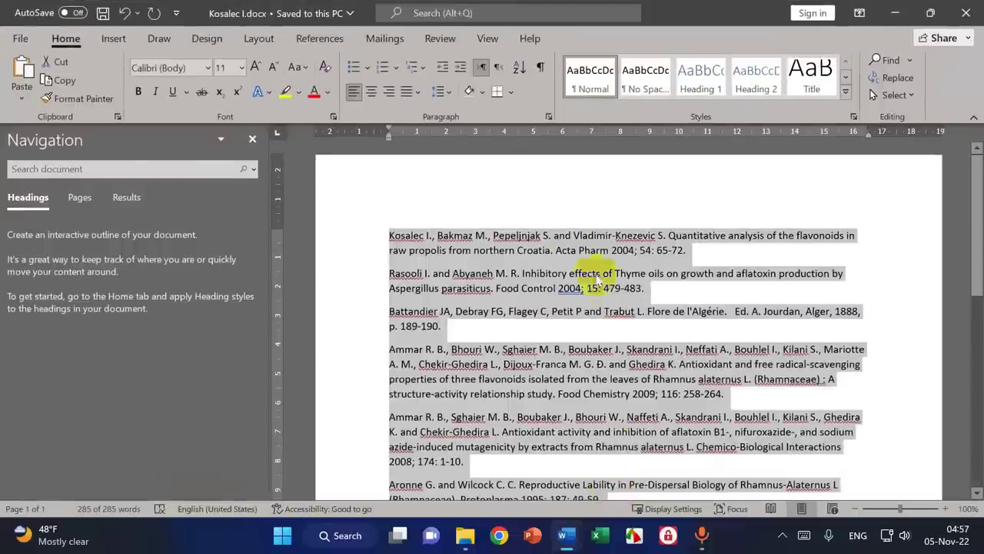
right_click(550, 251)
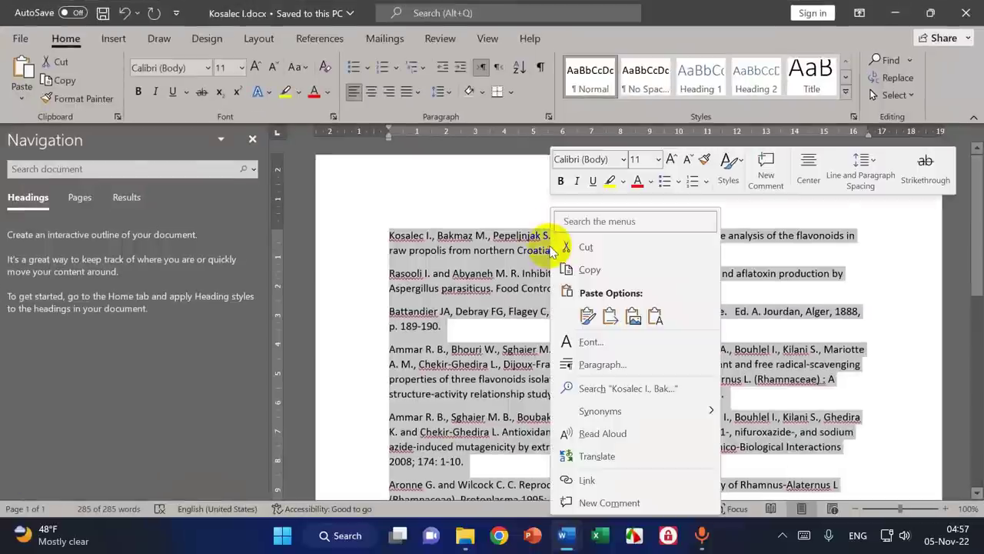
left_click(588, 271)
mouse_move(566, 538)
left_click(505, 466)
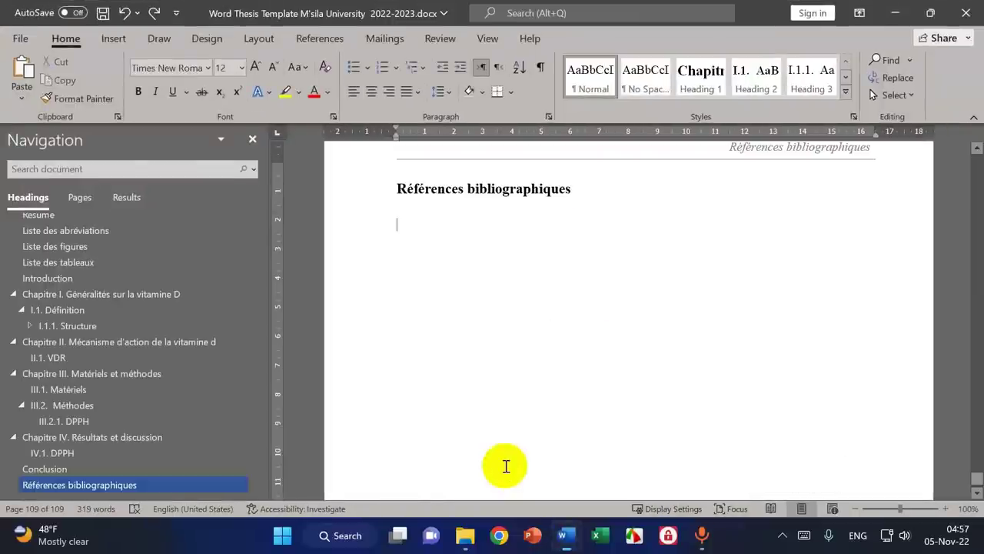
left_click(22, 87)
left_click(88, 141)
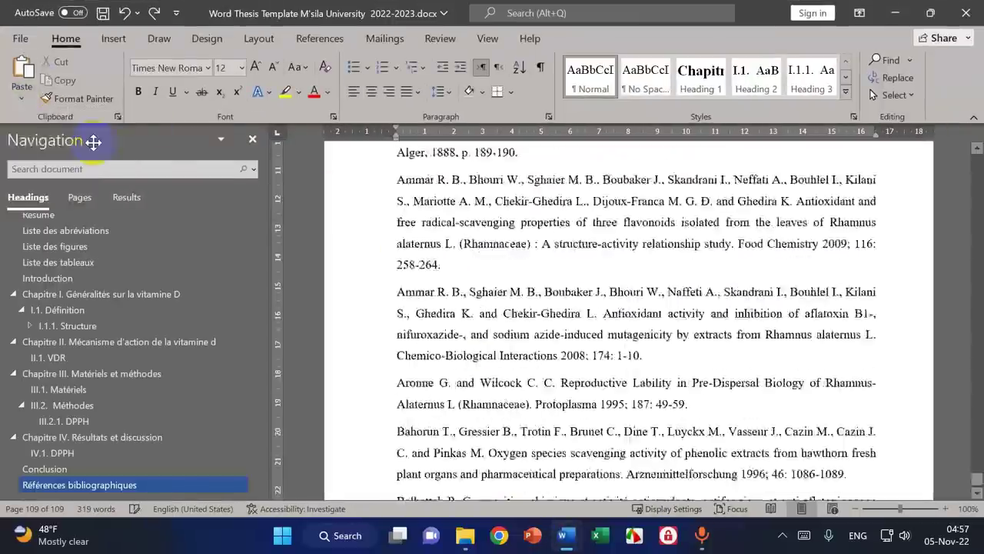
- Examine the order of the pasted references from the first entry to the last and return to the top of the list
scroll(451, 308, "up", 6)
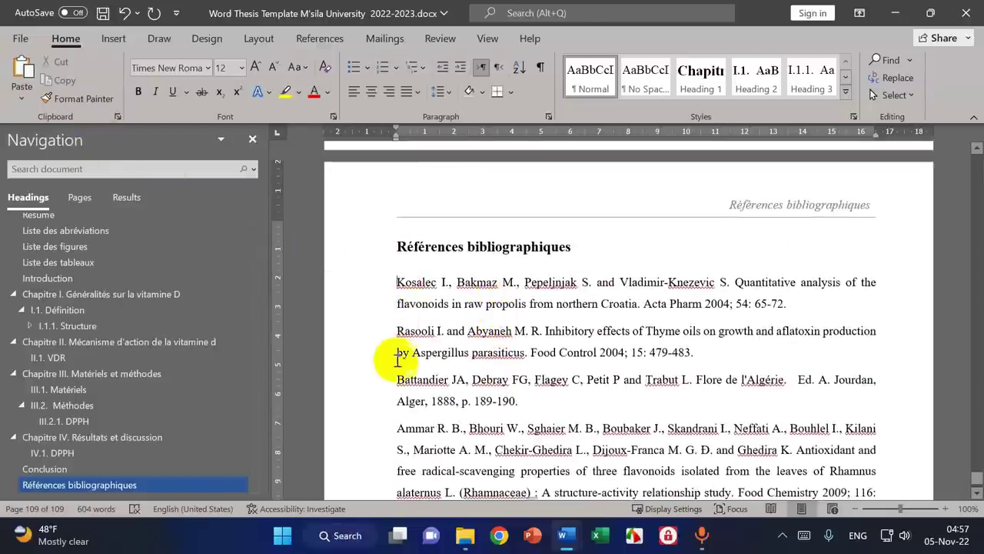
left_click_drag(397, 382, 400, 382)
left_click(401, 382)
scroll(433, 378, "down", 4)
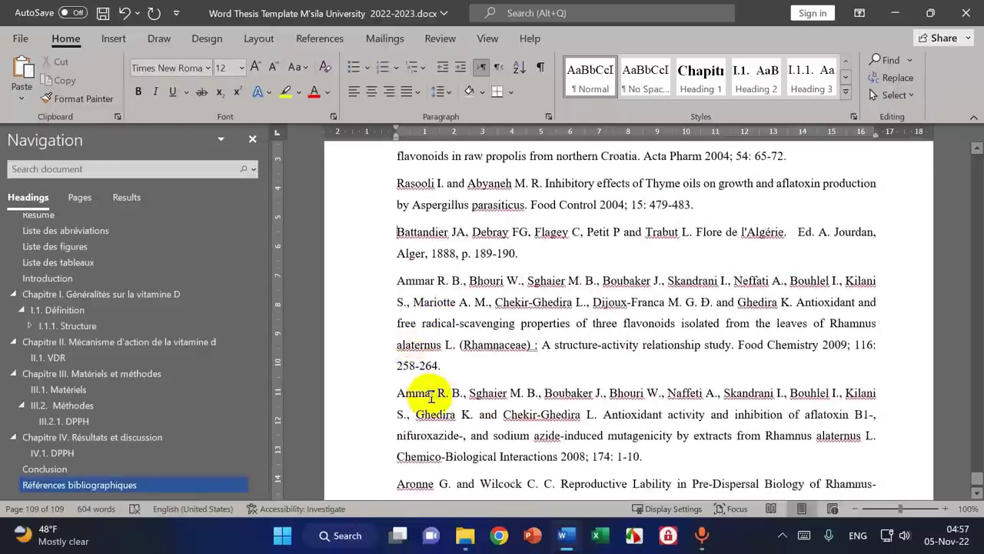
scroll(403, 400, "down", 5)
scroll(402, 411, "down", 5)
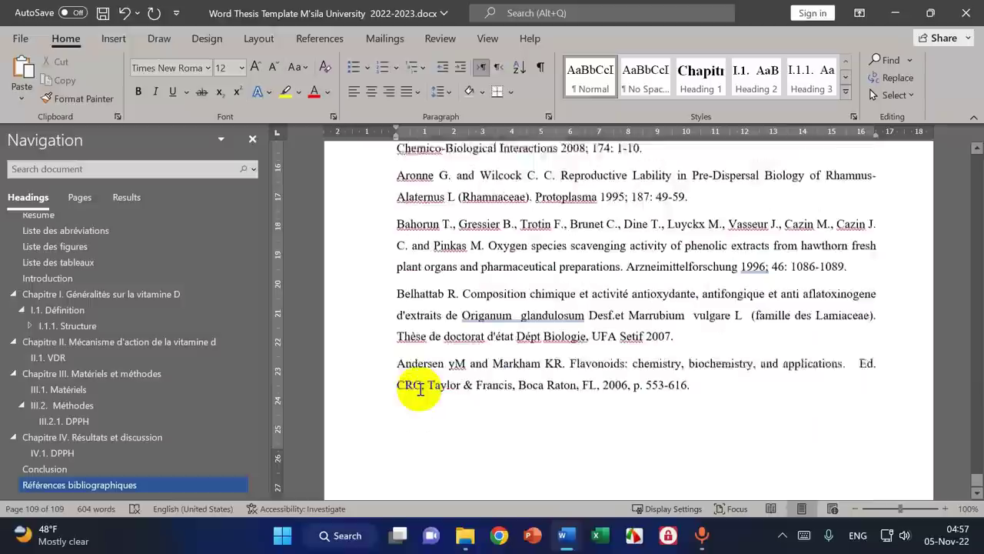
scroll(433, 367, "up", 4)
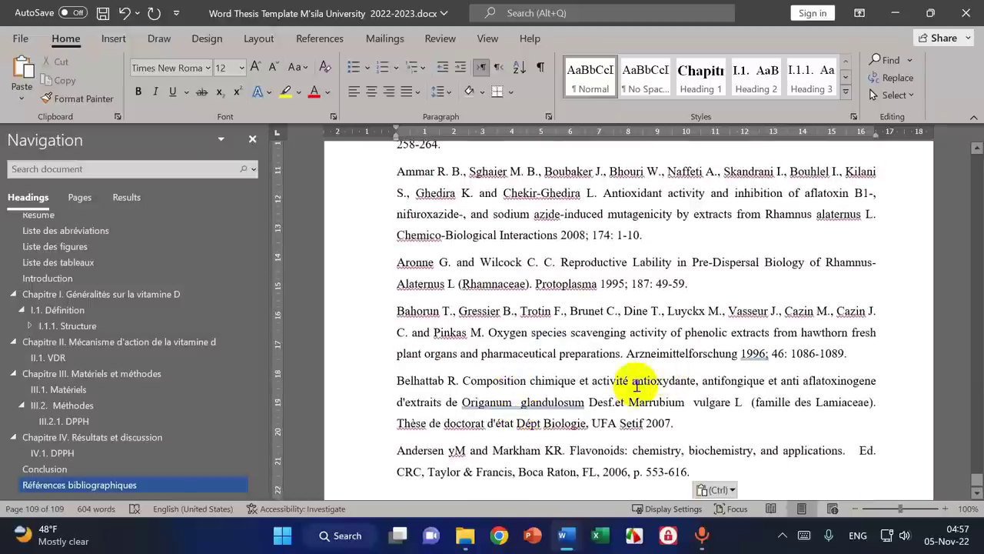
scroll(538, 352, "up", 3)
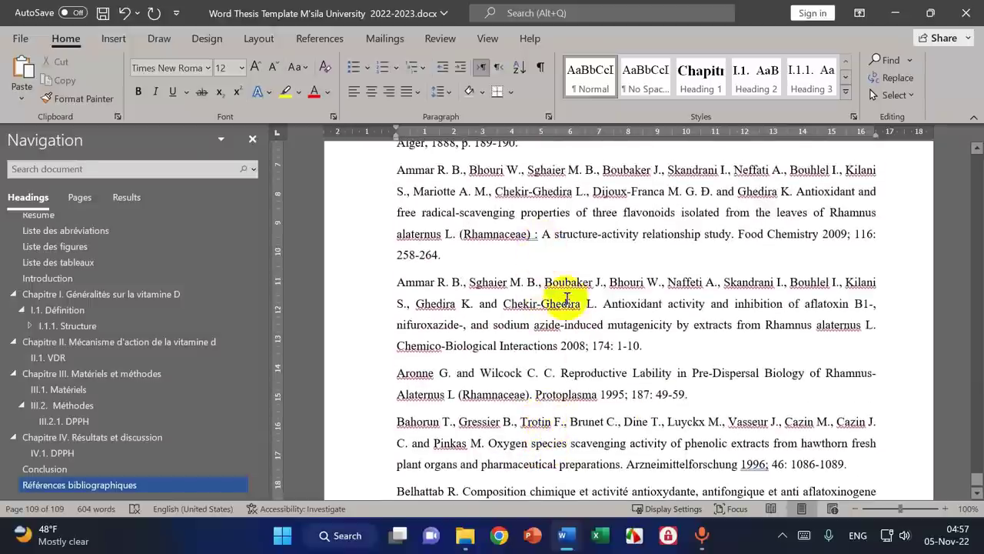
scroll(625, 354, "up", 1)
scroll(625, 354, "up", 3)
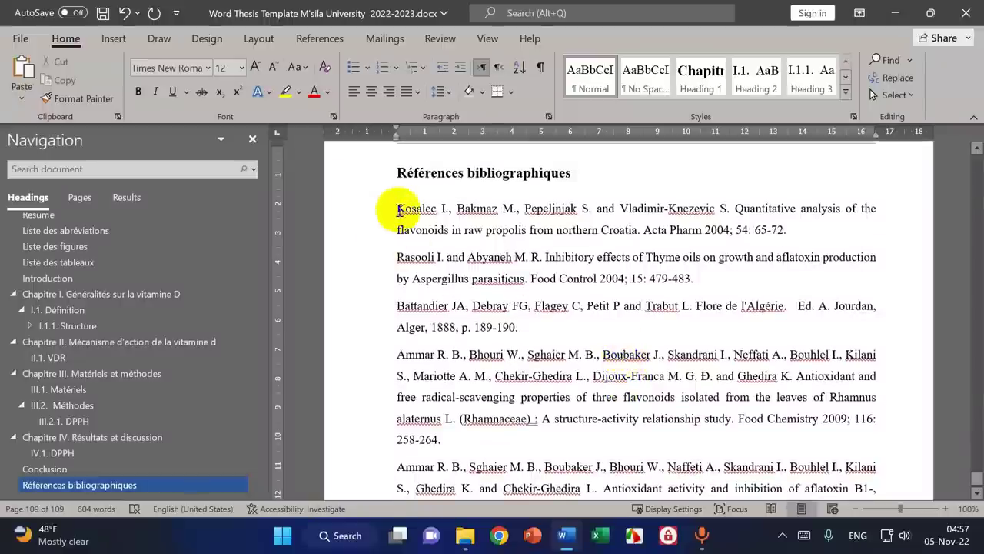
- Select all the references below the title and sort them by paragraphs as text in ascending order, with no header row
left_click_drag(377, 208, 679, 375)
scroll(541, 381, "up", 6)
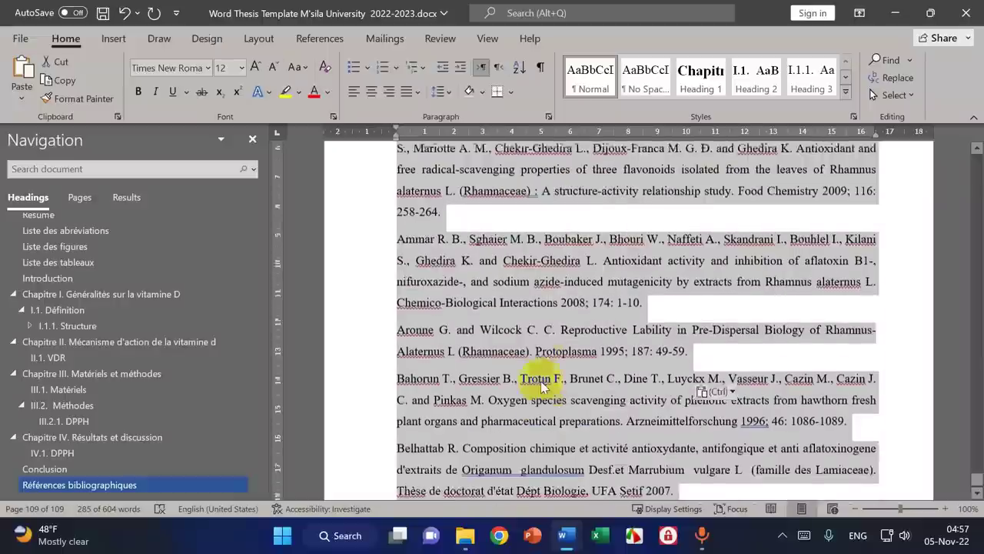
scroll(542, 387, "up", 2)
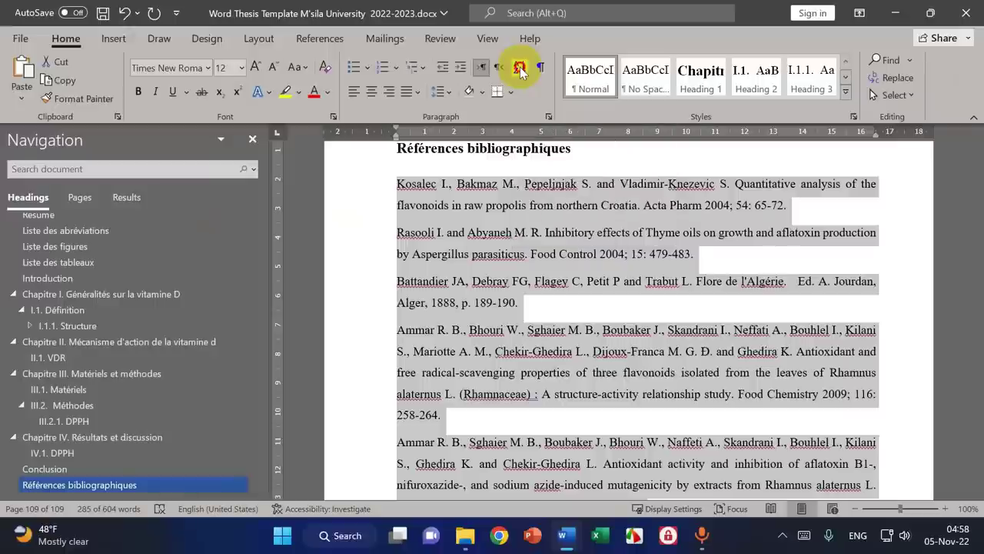
left_click(515, 78)
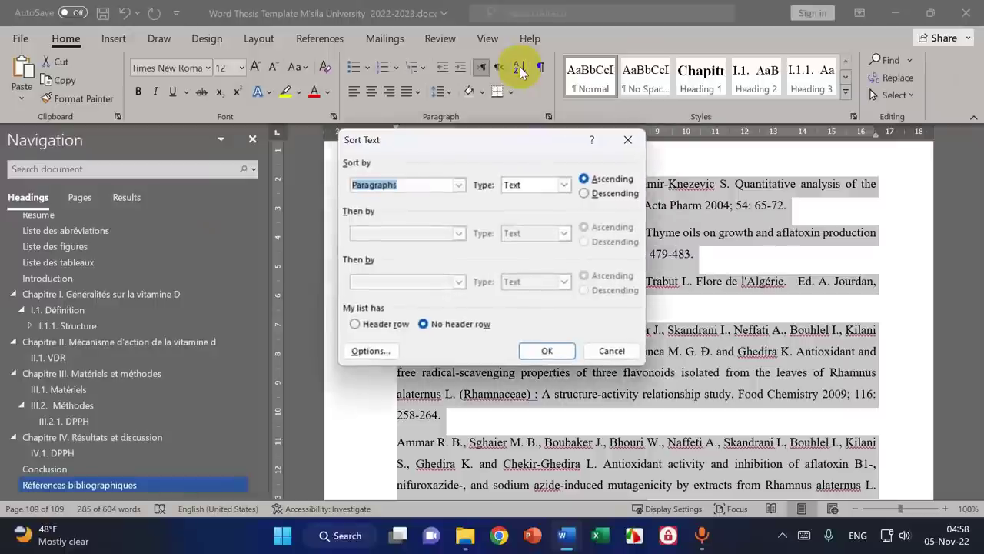
left_click(545, 350)
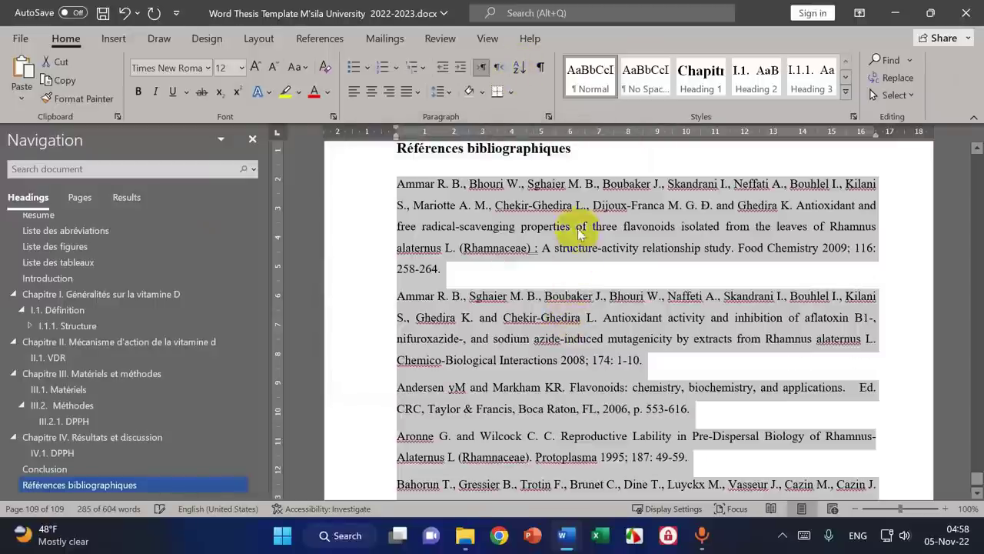
- Examine the alphabetical order of the sorted references through to the end of the list
scroll(450, 258, "down", 5)
scroll(477, 323, "up", 3)
scroll(469, 315, "up", 3)
left_click(402, 215)
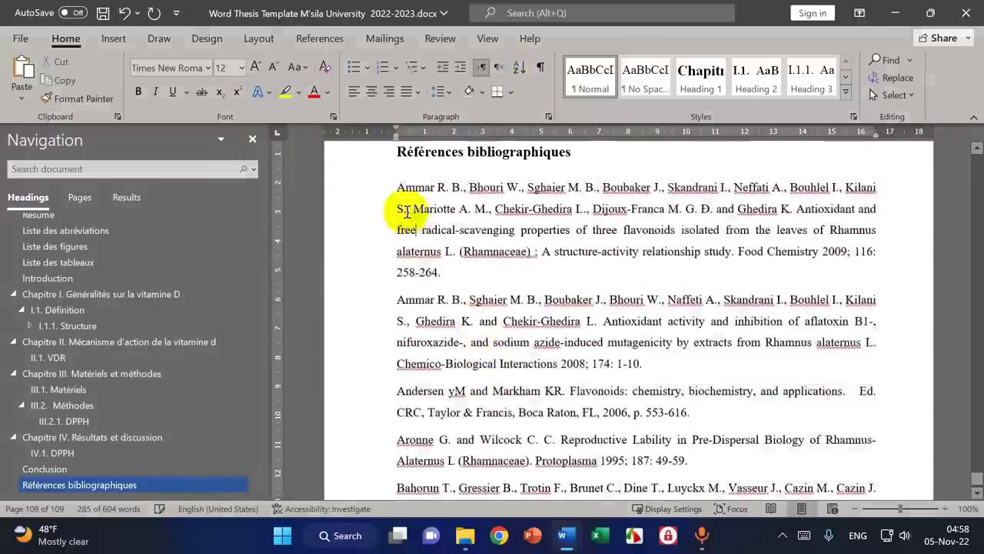
scroll(419, 319, "down", 3)
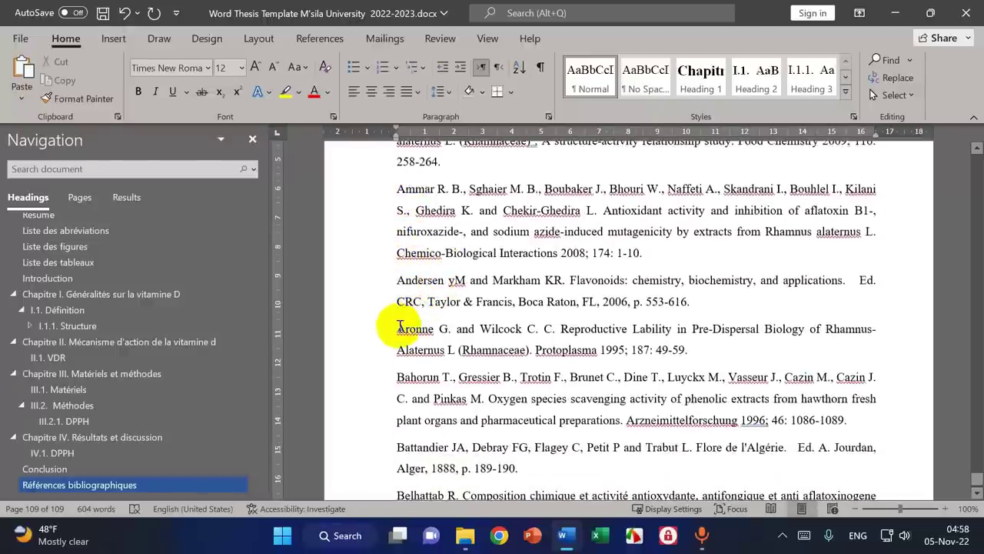
scroll(415, 361, "down", 3)
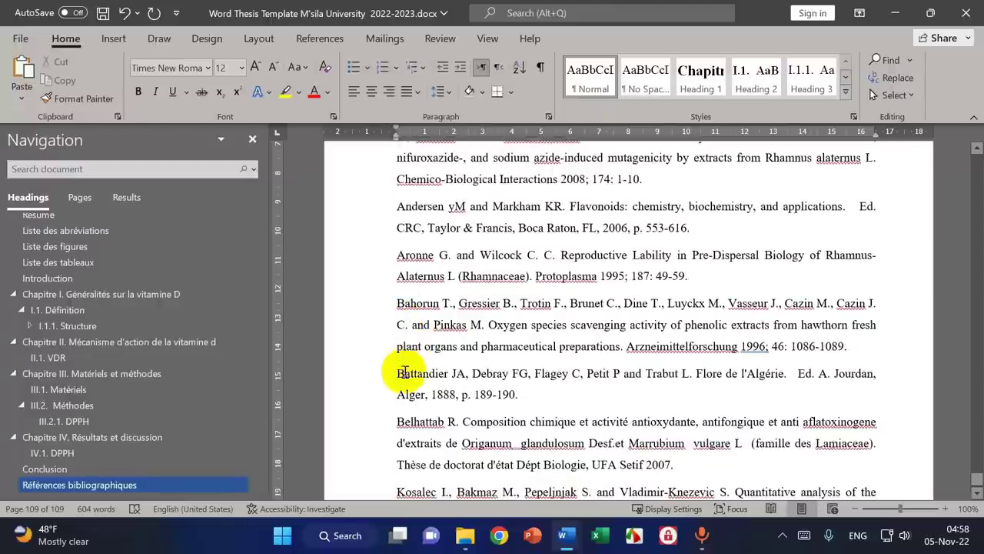
scroll(391, 369, "down", 3)
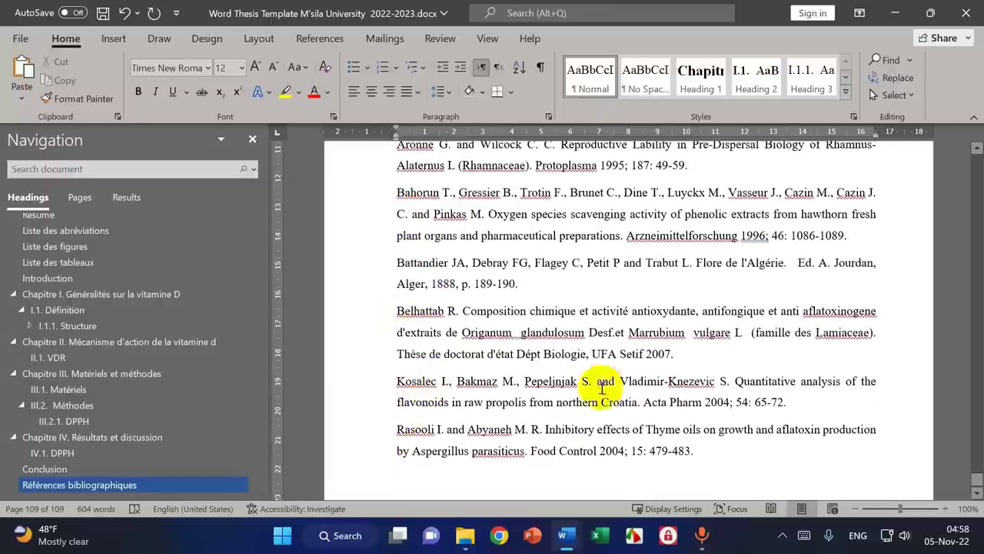
scroll(560, 378, "up", 9)
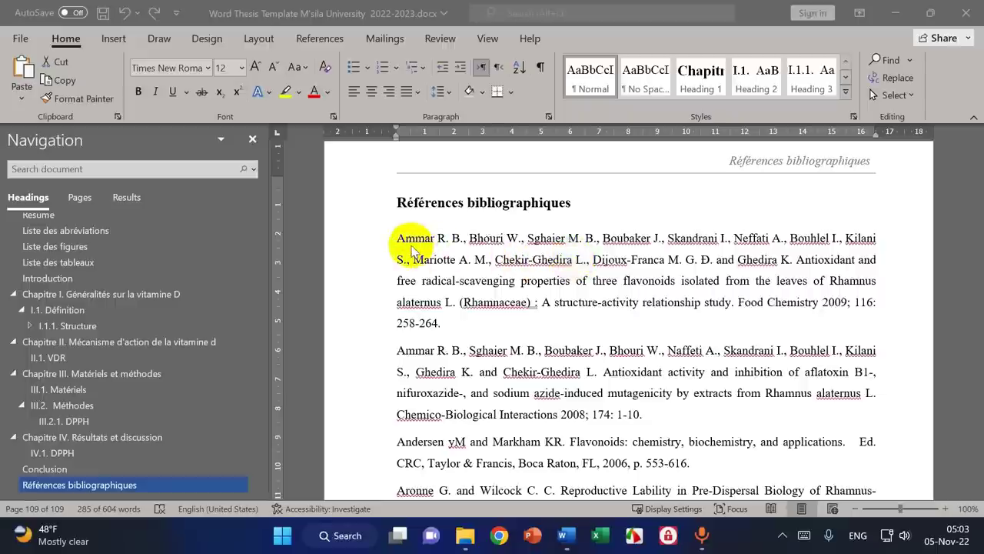
- Replace the whole reference list with the APA-style references selected in the other open document, keeping their hanging indents and links
key("ctrl+shift+End")
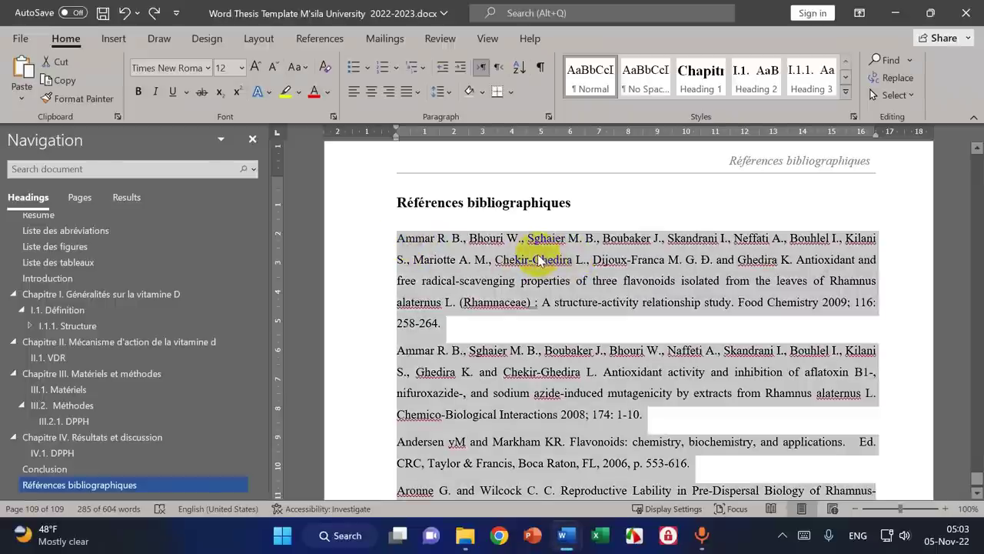
mouse_move(567, 535)
left_click(620, 473)
right_click(489, 240)
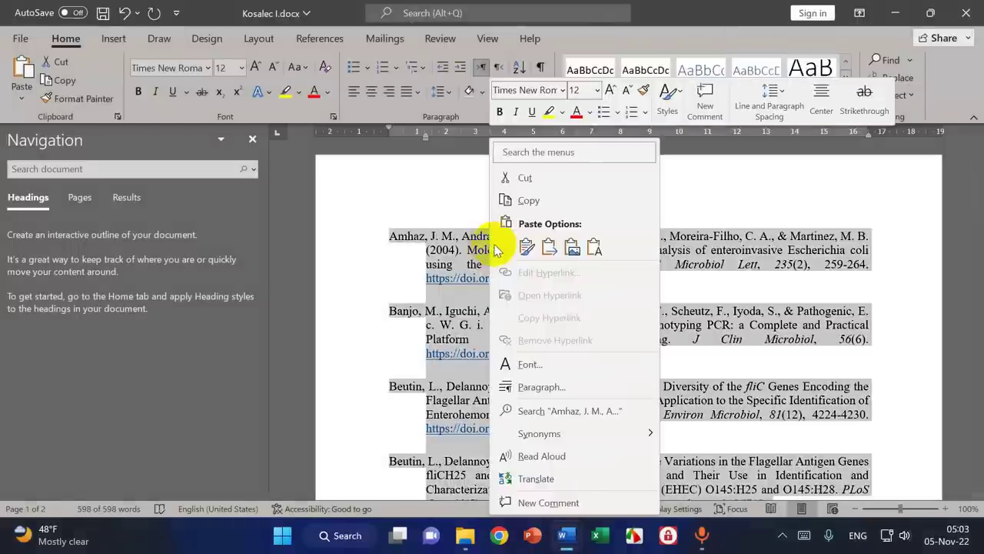
left_click(524, 202)
mouse_move(567, 535)
left_click(507, 470)
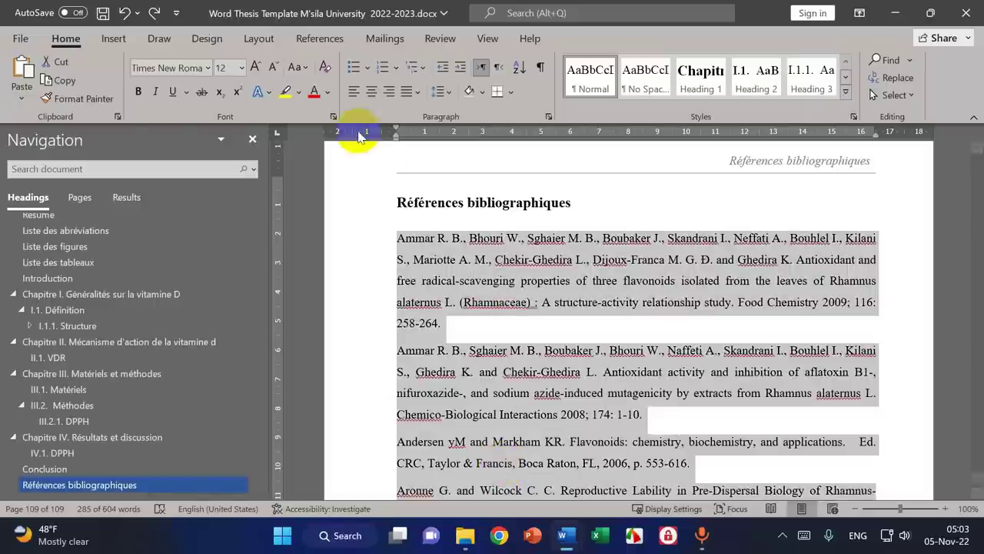
left_click(23, 69)
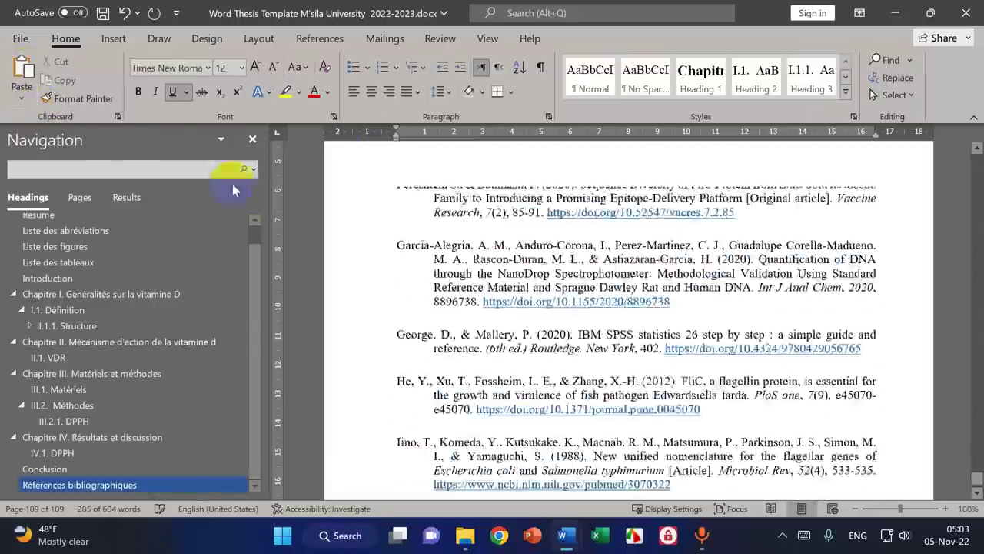
- Examine the pasted APA-style references from the top of the list down and return to the Références bibliographiques title
scroll(566, 330, "up", 10)
scroll(602, 348, "up", 10)
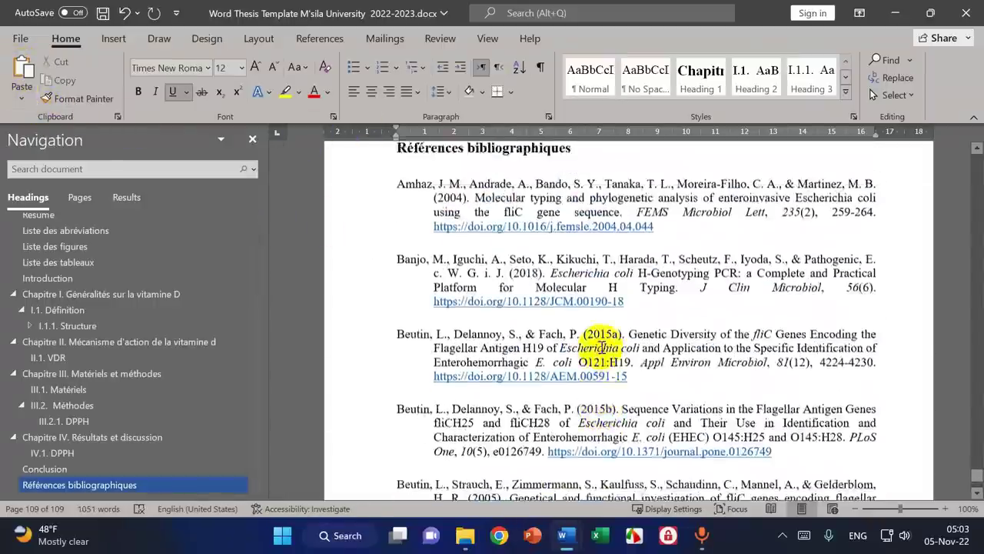
scroll(601, 348, "down", 3)
scroll(601, 344, "up", 2)
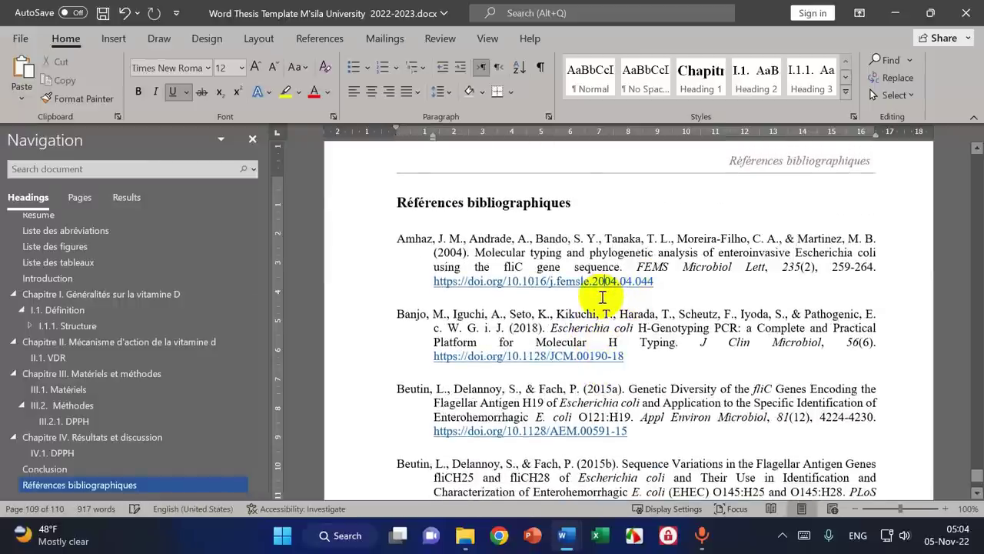
scroll(390, 343, "down", 2)
scroll(390, 343, "down", 10)
scroll(390, 351, "up", 15)
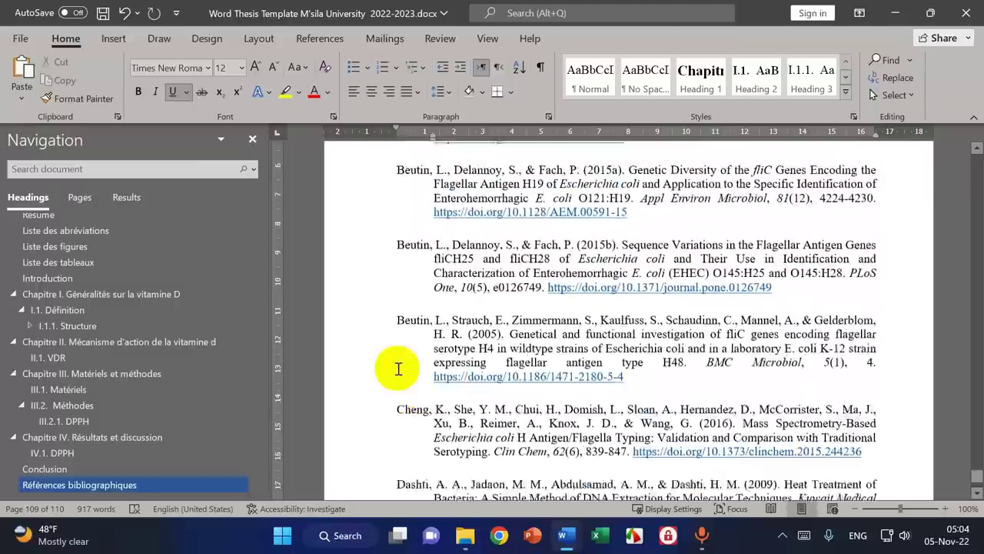
scroll(446, 306, "up", 1)
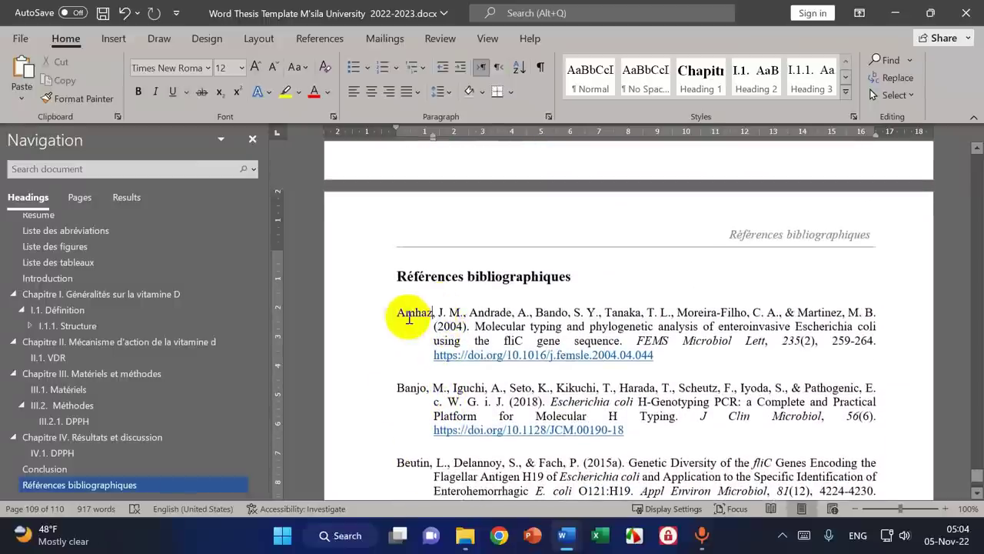
- Examine the parts of the first reference in turn: authors, year, article title, journal name, volume and issue, and page range
left_click_drag(393, 312, 466, 330)
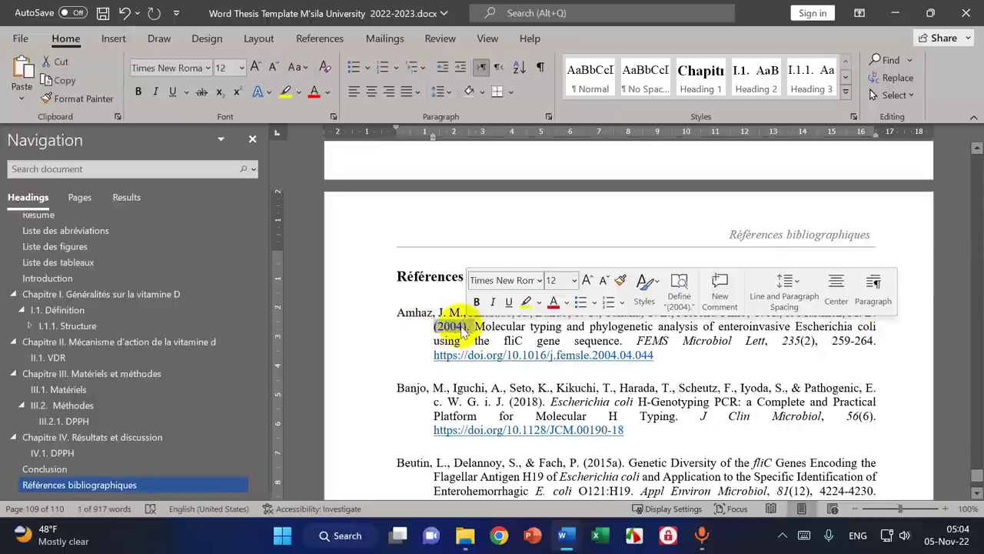
left_click(477, 324)
left_click_drag(477, 323, 769, 346)
left_click(635, 342)
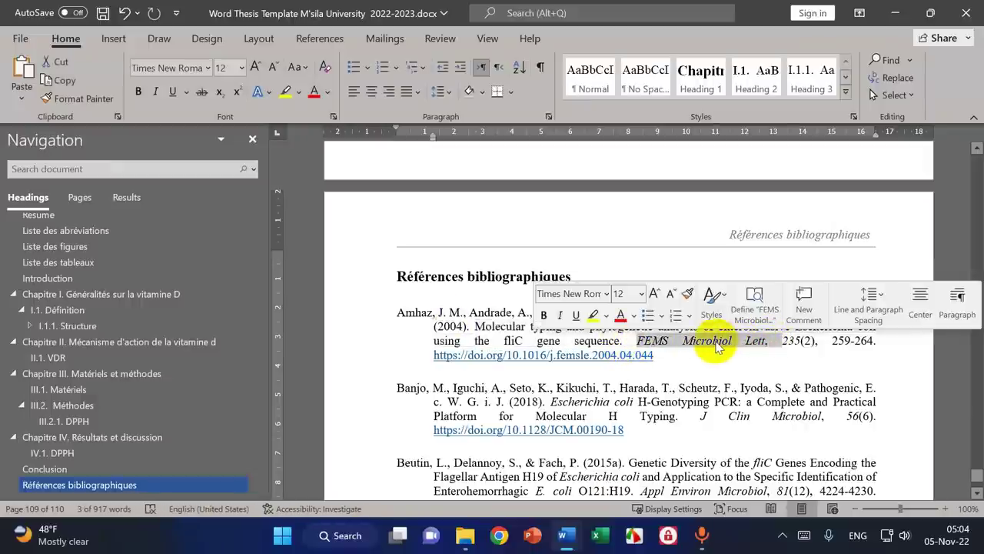
left_click(792, 340)
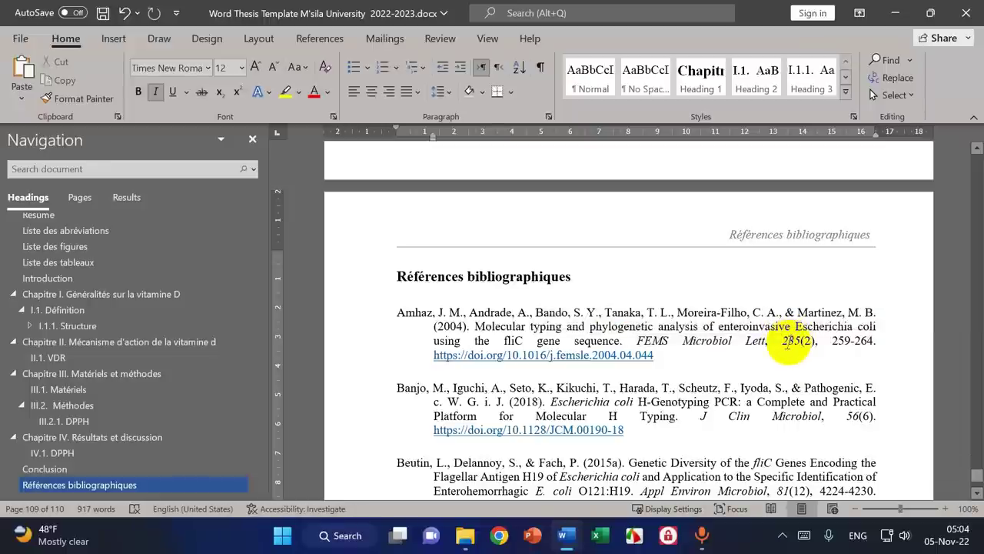
double_click(792, 346)
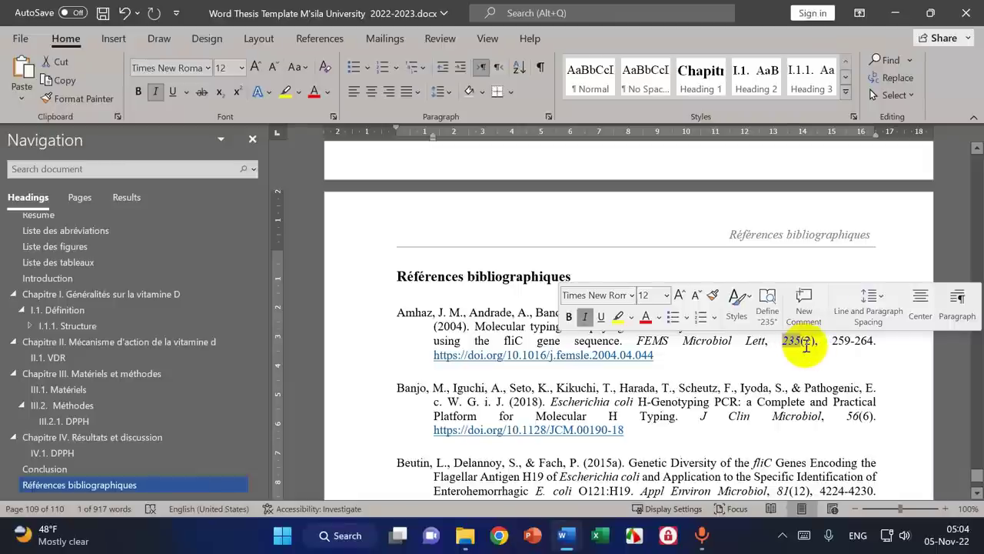
left_click(799, 344)
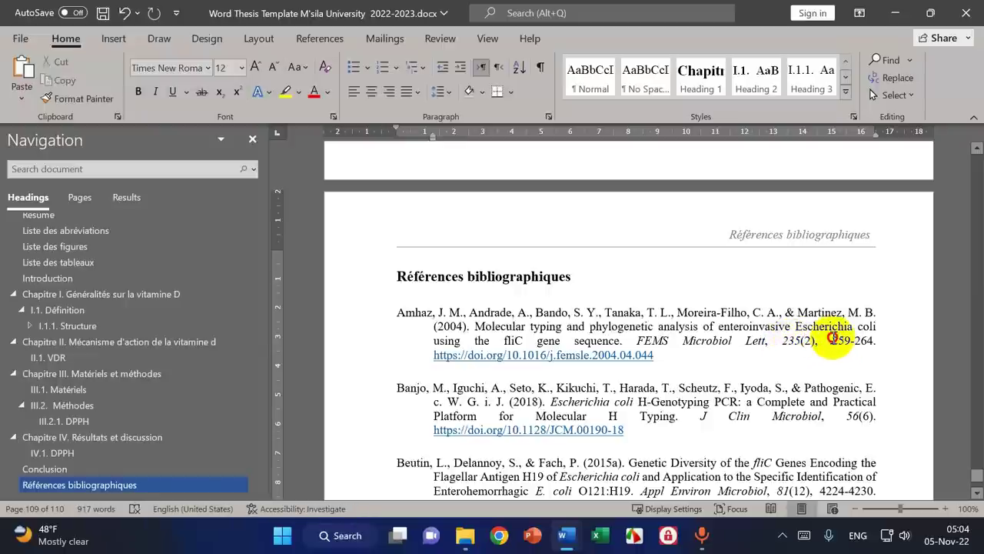
left_click_drag(831, 340, 875, 341)
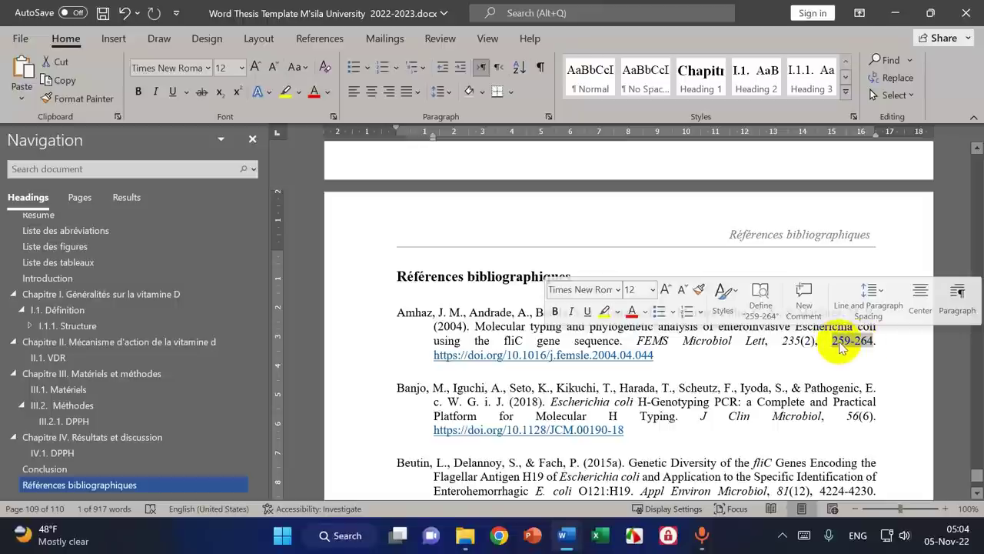
left_click(840, 341)
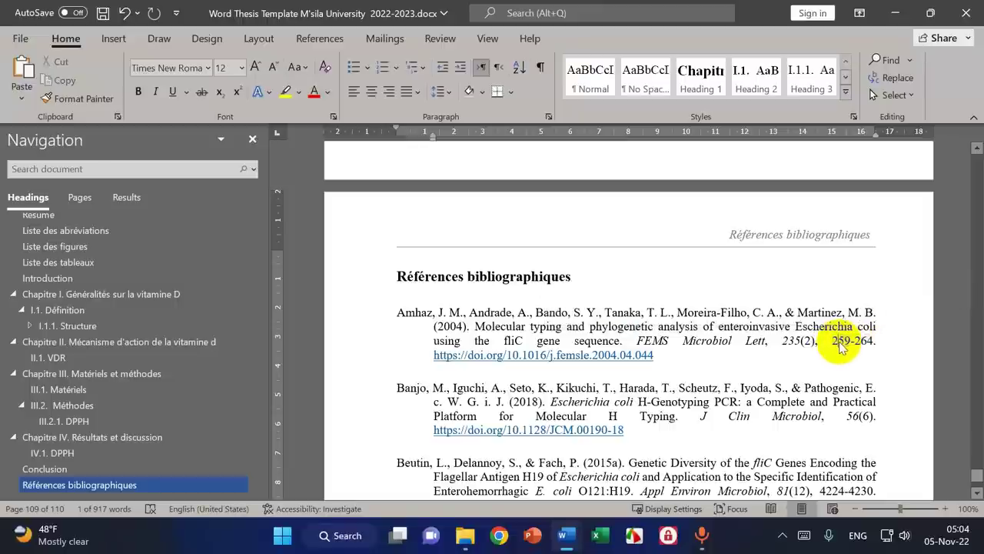
- Open the first reference's DOI link in the browser, view the article page and return to the thesis template in Word
left_click(489, 356, "ctrl")
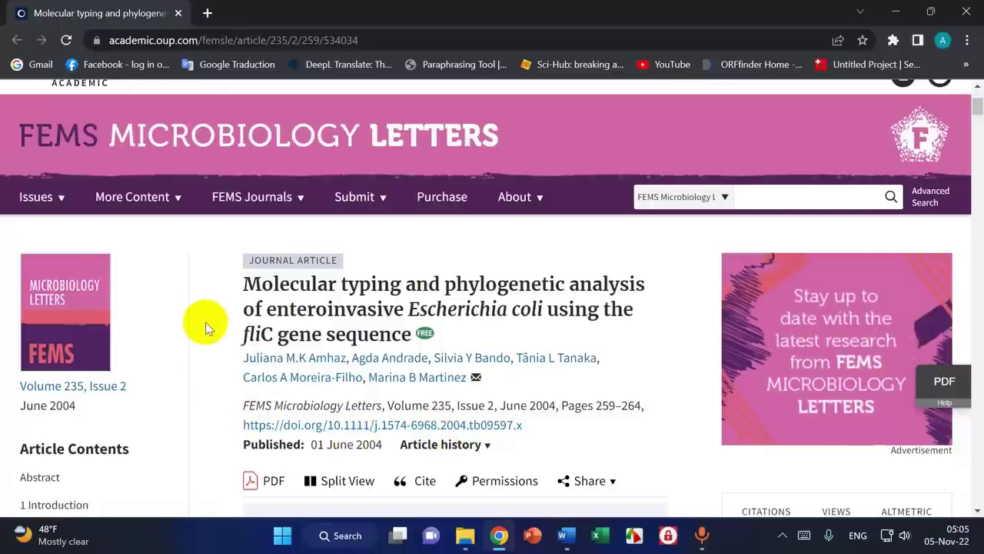
scroll(206, 327, "down", 1)
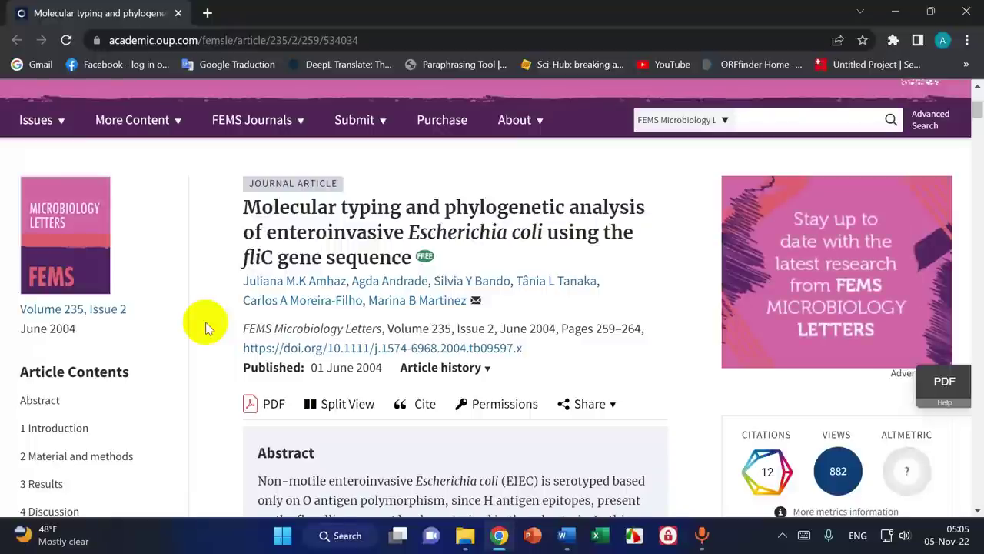
mouse_move(567, 544)
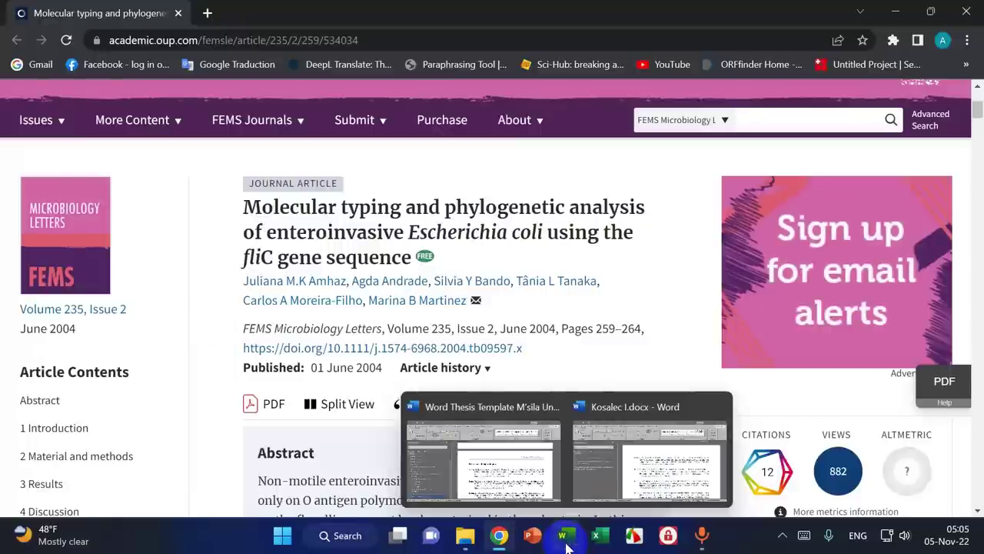
left_click(515, 473)
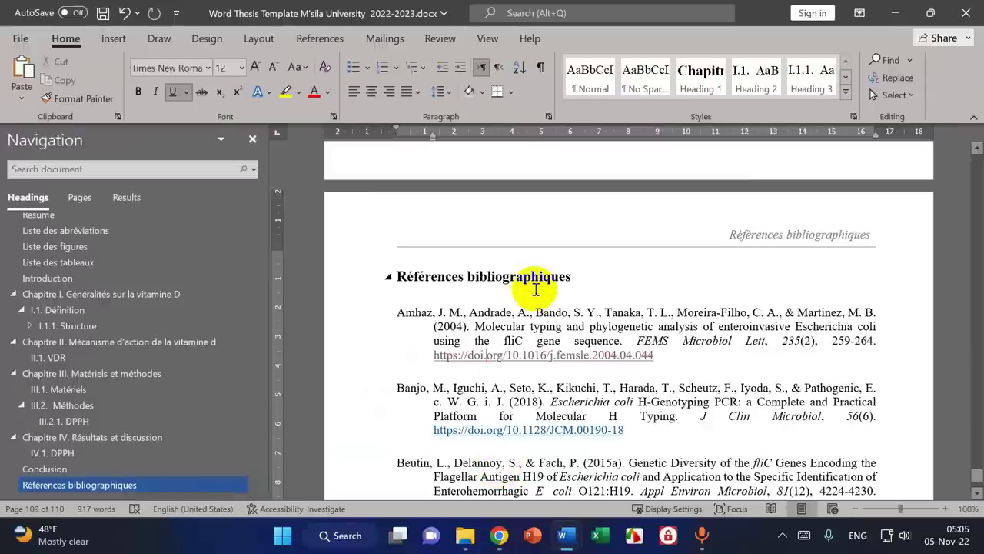
- Review the authors and title of the 2013 Vet Microbiol reference and italicize "E. coli" in its title
scroll(636, 312, "down", 3)
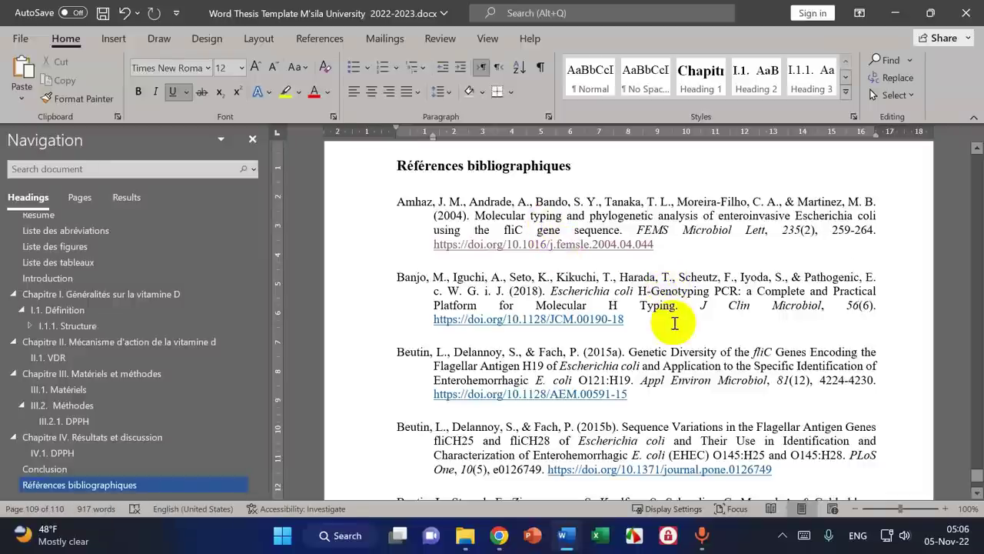
scroll(478, 300, "down", 3)
scroll(478, 300, "down", 14)
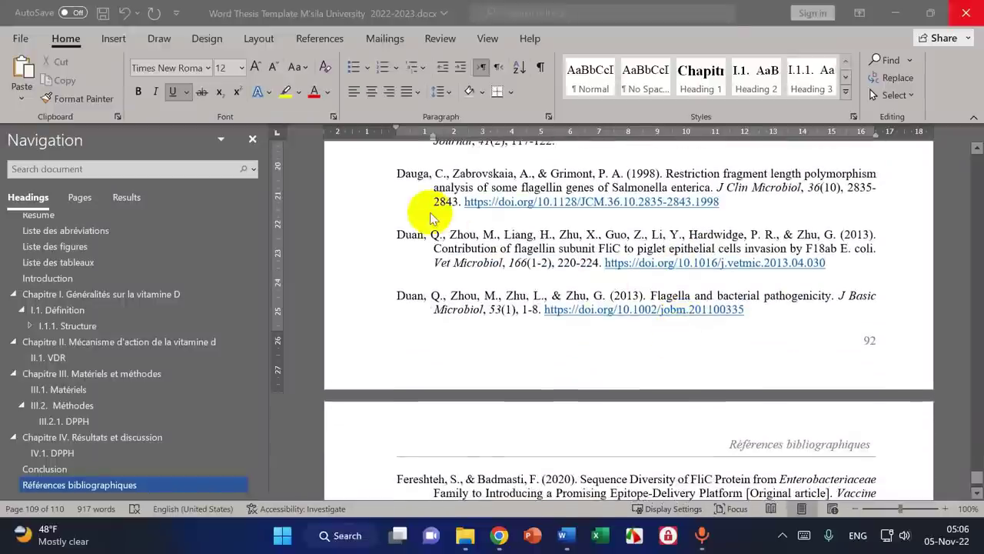
left_click(401, 235)
left_click_drag(398, 235, 834, 235)
left_click(836, 235)
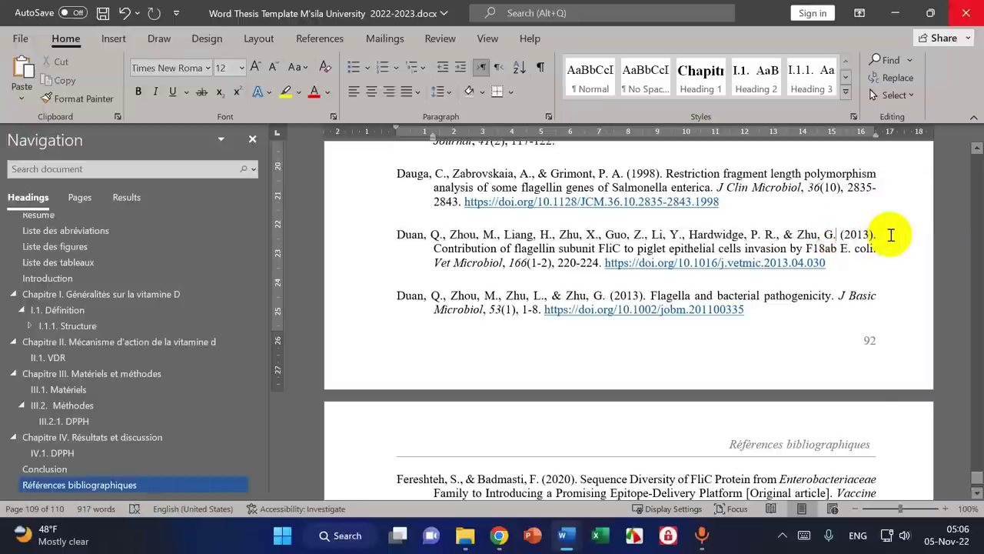
left_click_drag(432, 248, 874, 249)
left_click(842, 249)
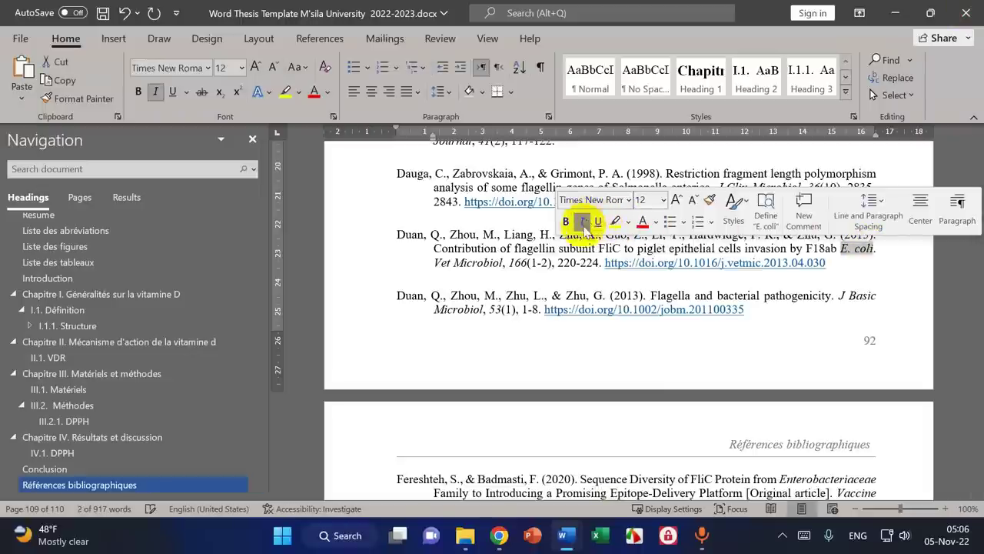
- Examine the journal name, volume, issue and page range of the 2013 Vet Microbiol reference and return to the top of the list
left_click(440, 264)
left_click_drag(436, 262, 502, 263)
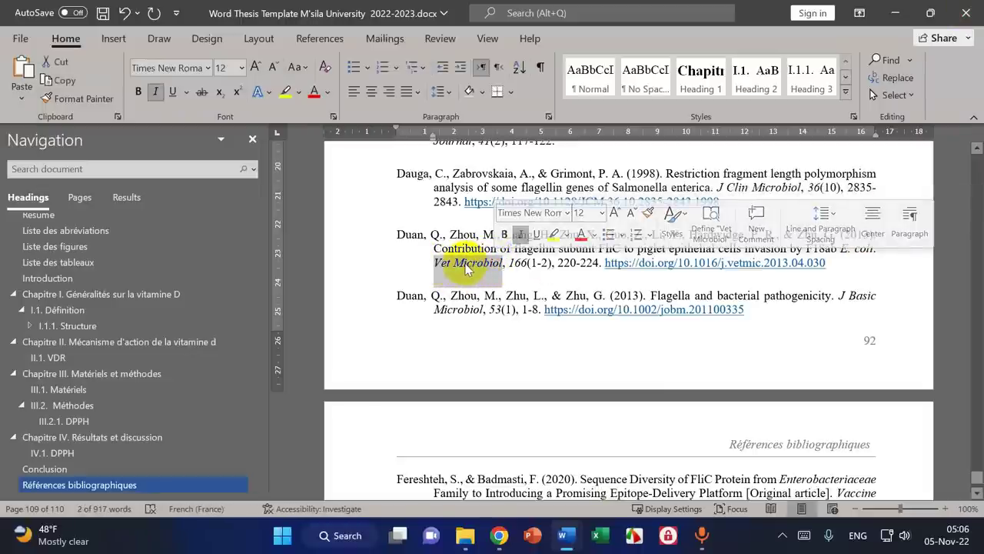
left_click(530, 264)
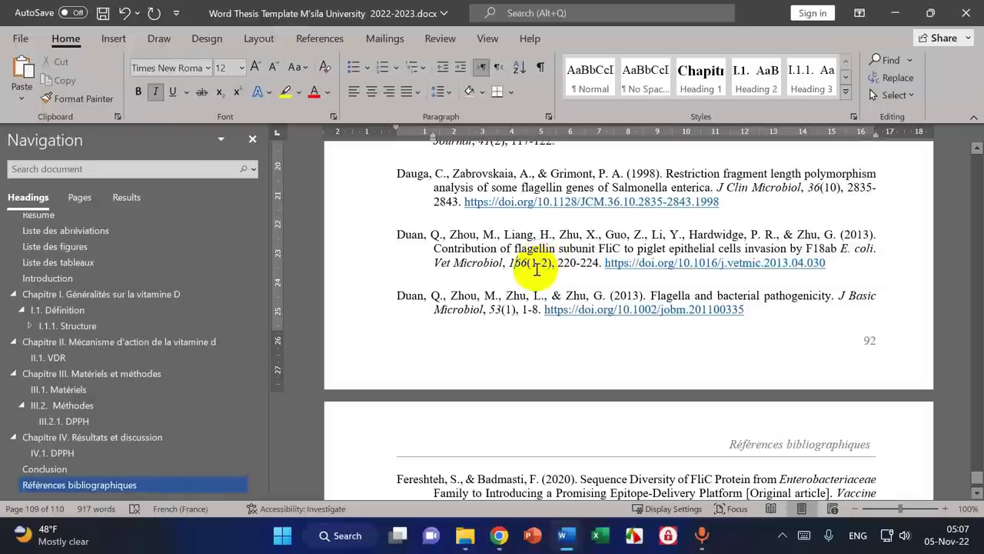
left_click_drag(557, 263, 594, 263)
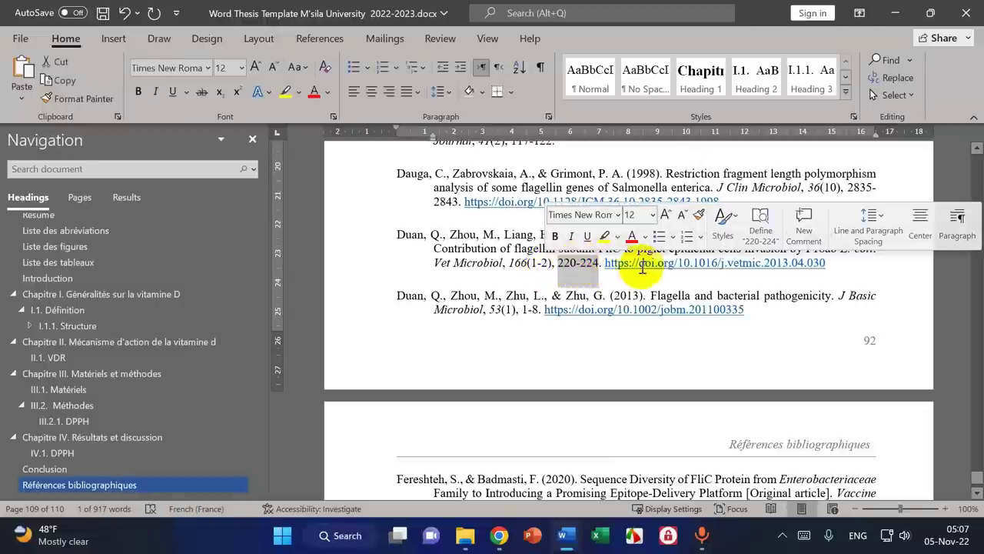
scroll(520, 281, "down", 5)
scroll(669, 330, "up", 5)
scroll(681, 387, "up", 5)
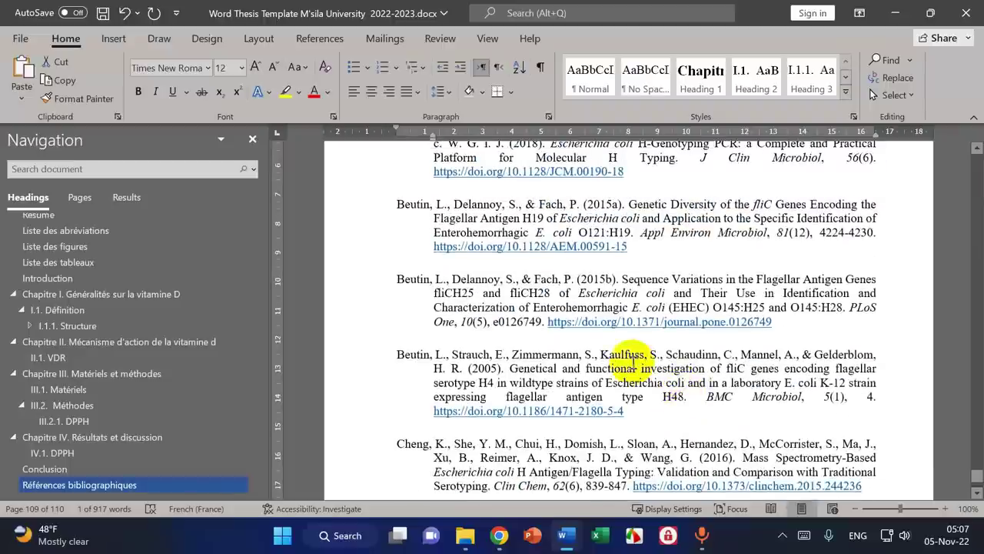
scroll(601, 349, "up", 3)
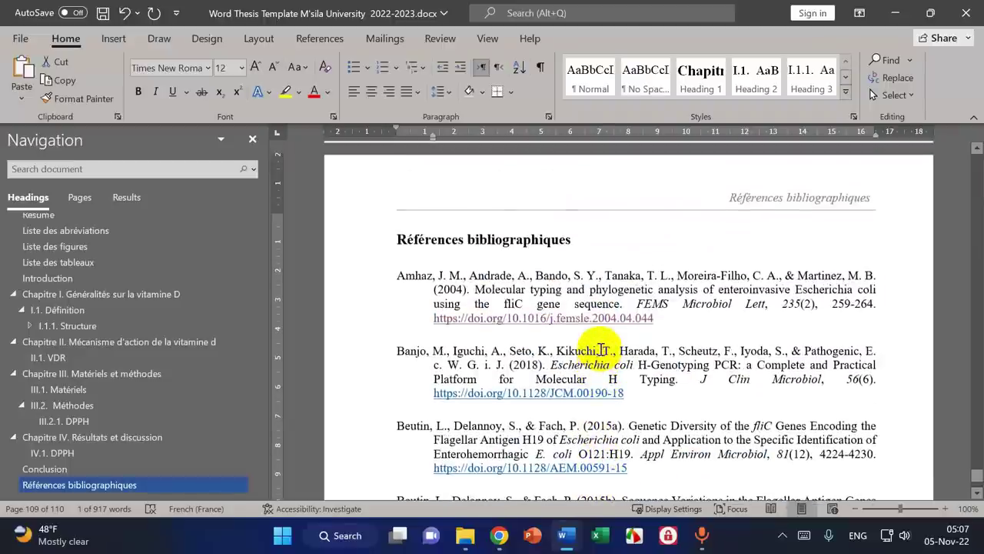
scroll(584, 351, "down", 1)
scroll(566, 331, "down", 2)
scroll(572, 320, "up", 2)
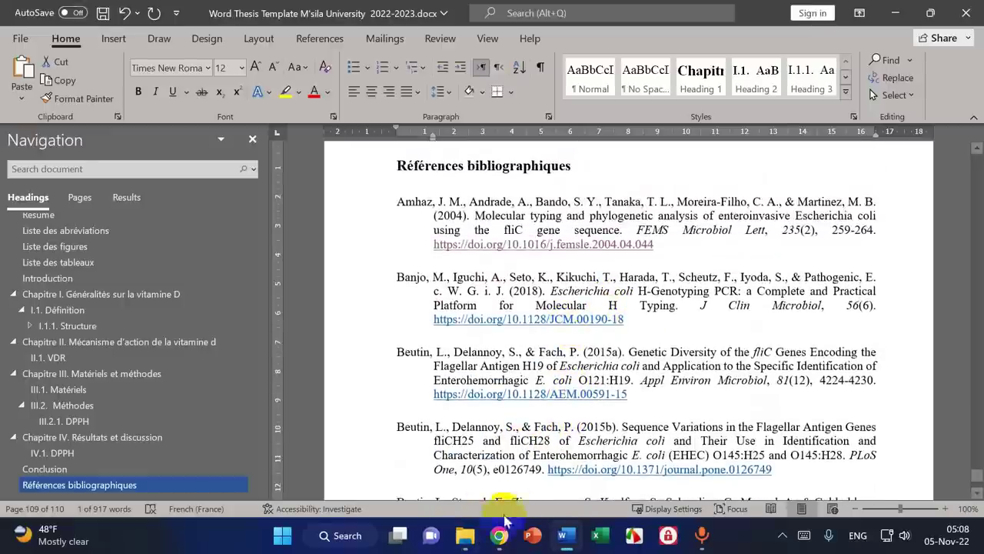
- Open Obesity and cancer.pdf from the Articles folder in Foxit PDF Reader, disable editing and bring its full title into view
left_click(465, 535)
left_click(296, 289)
double_click(297, 289)
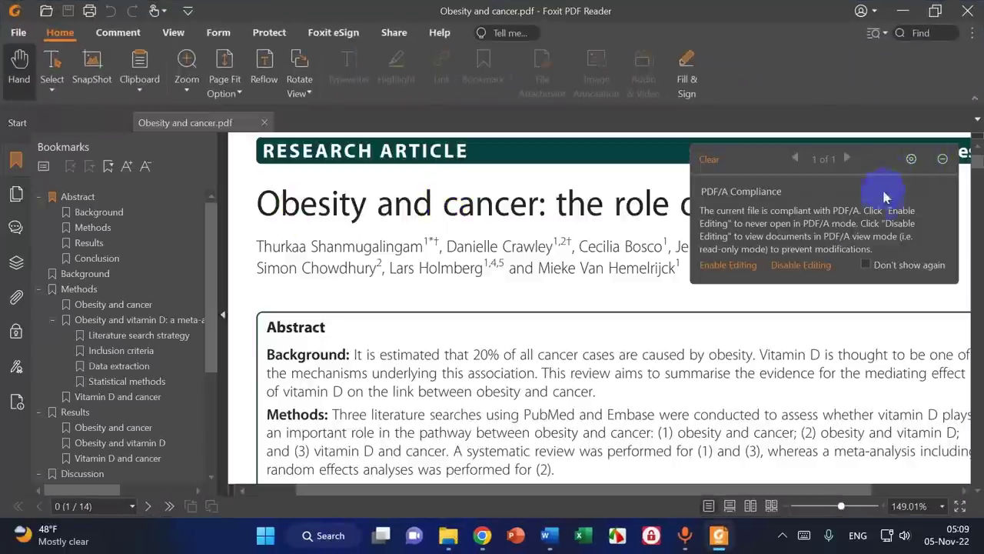
left_click(800, 264)
left_click_drag(369, 234, 285, 193)
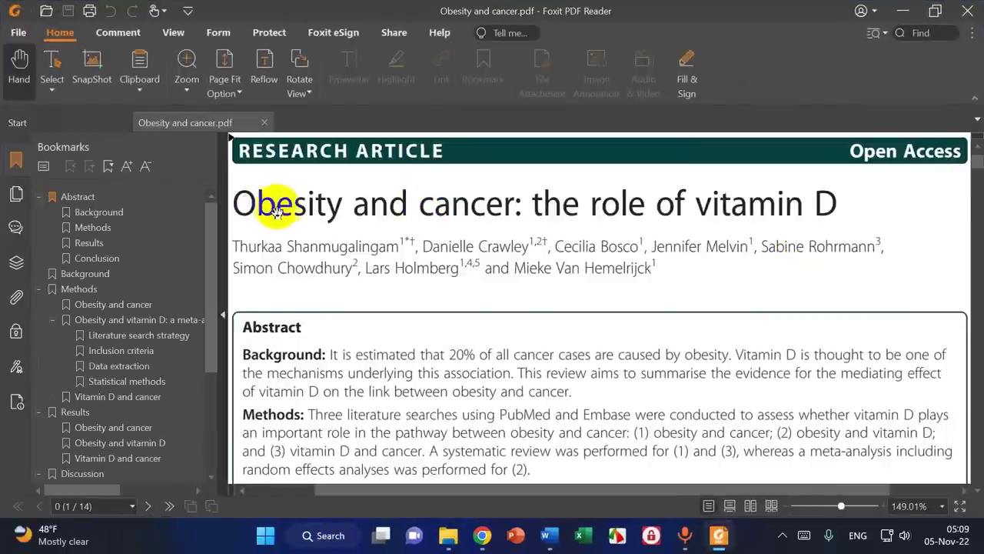
- Copy the article title "Obesity and cancer: the role of vitamin D" from the PDF using text selection
left_click(51, 68)
left_click_drag(233, 201, 834, 204)
key("ctrl+c")
right_click(827, 204)
left_click(842, 213)
- Switch to Chrome and open Google Scholar in place of the journal article page
left_click(448, 535)
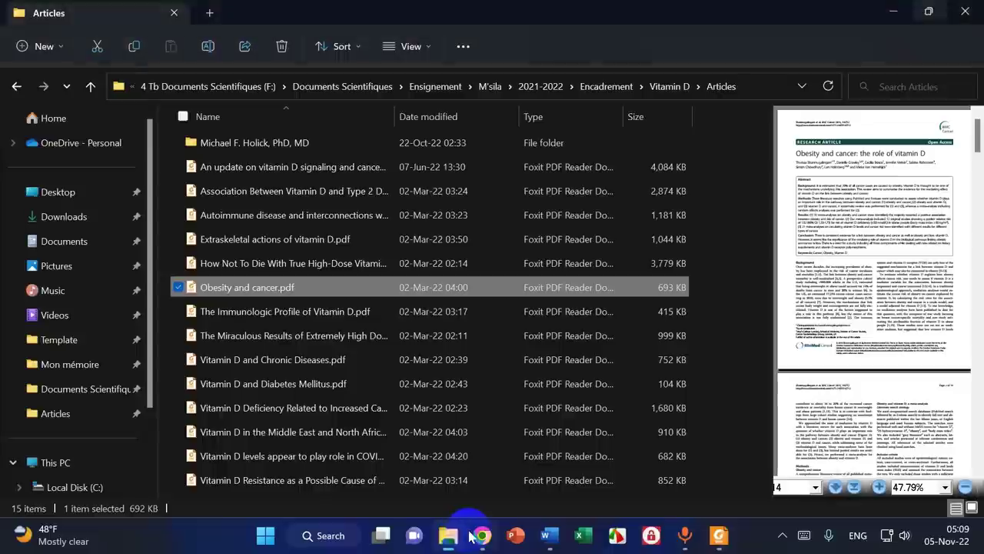
left_click(482, 535)
left_click(285, 40)
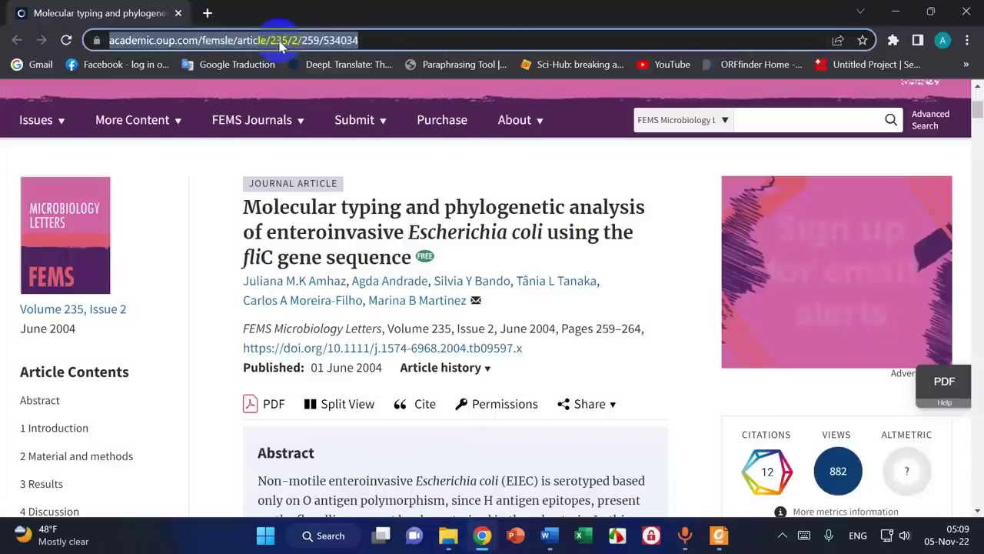
type("sch")
key("Return")
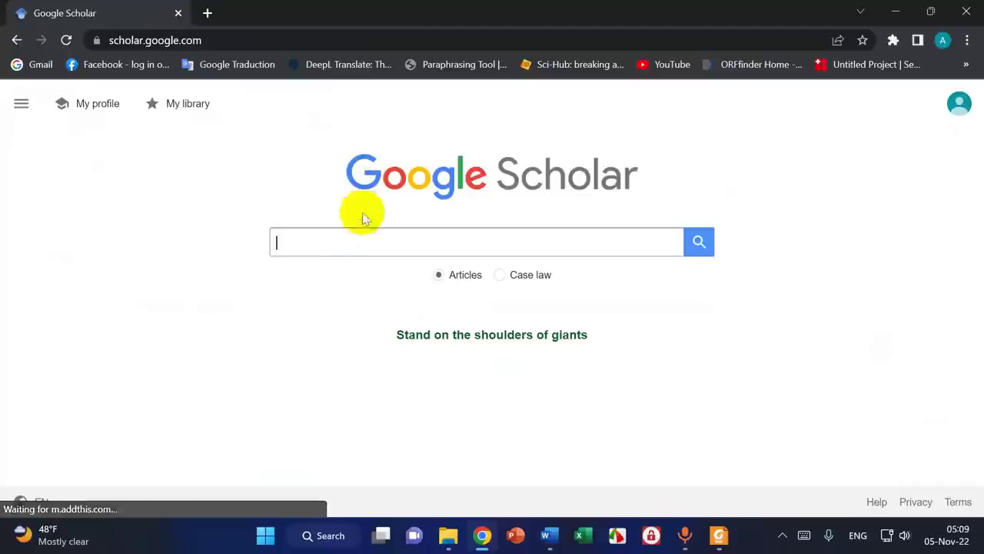
- Search Google Scholar for the copied title "Obesity and cancer: the role of vitamin D"
left_click(345, 237)
right_click(345, 239)
left_click(376, 361)
left_click(702, 246)
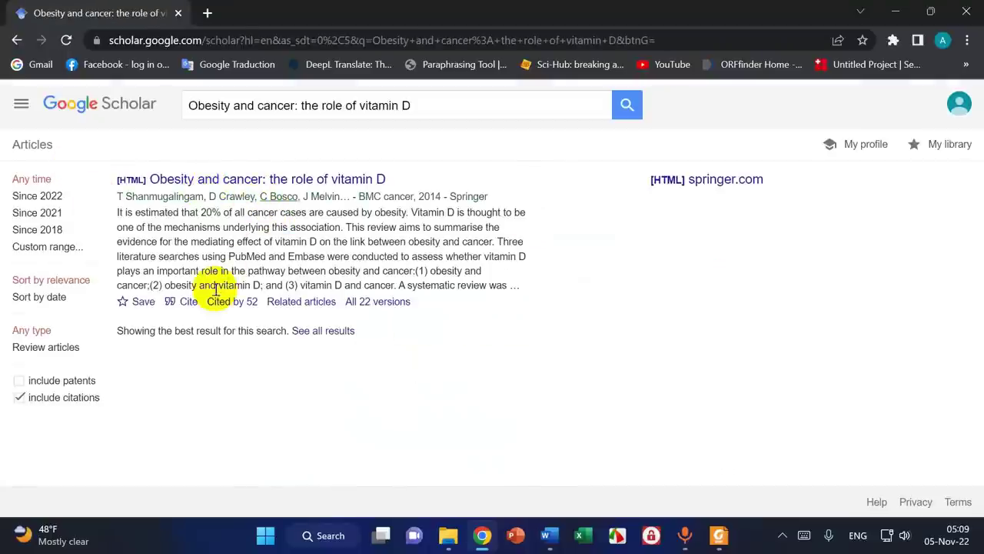
- Open the article's citation formats in Google Scholar, select the full APA citation, and switch to the Word thesis document
left_click(189, 301)
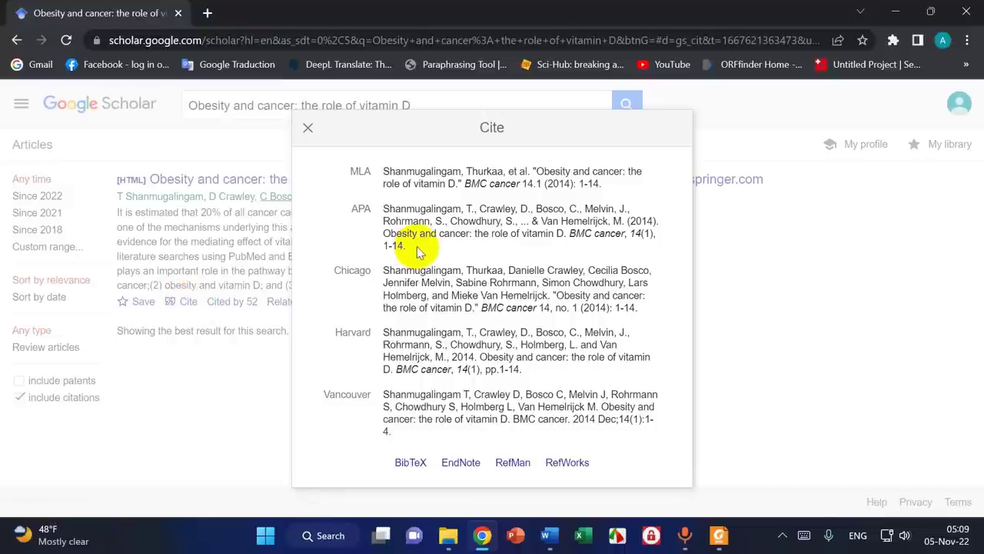
triple_click(411, 222)
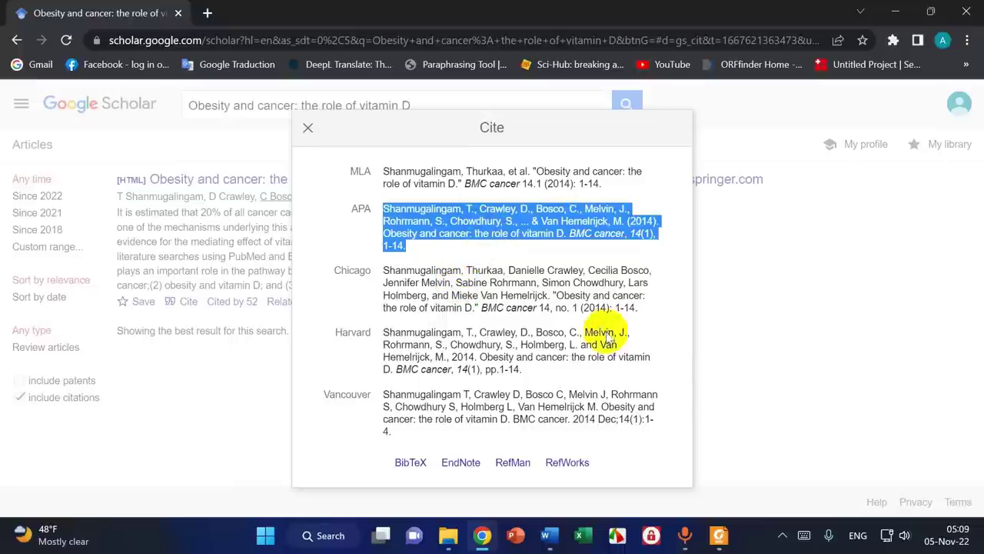
left_click(559, 538)
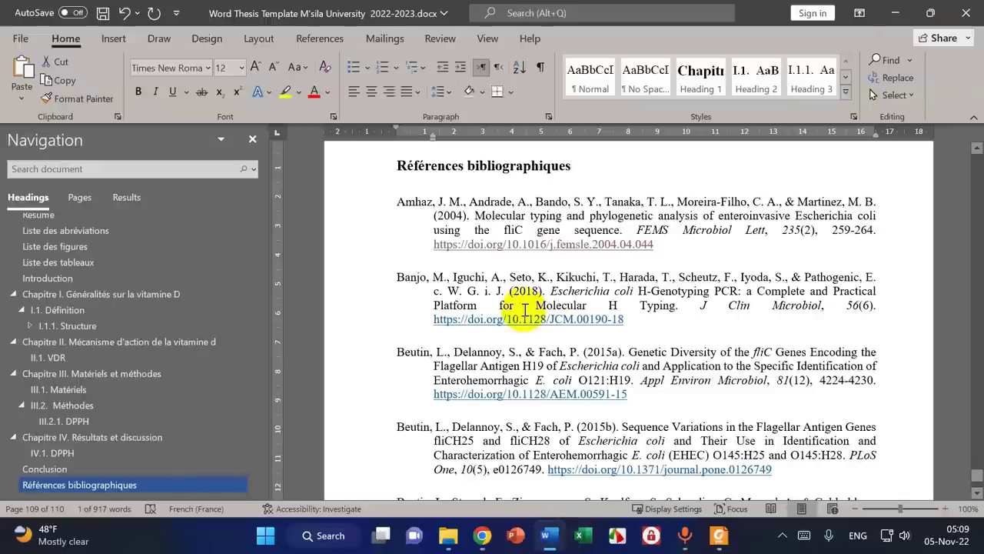
- Look through the Références bibliographiques section to examine the order and formatting of its entries
scroll(580, 269, "down", 20)
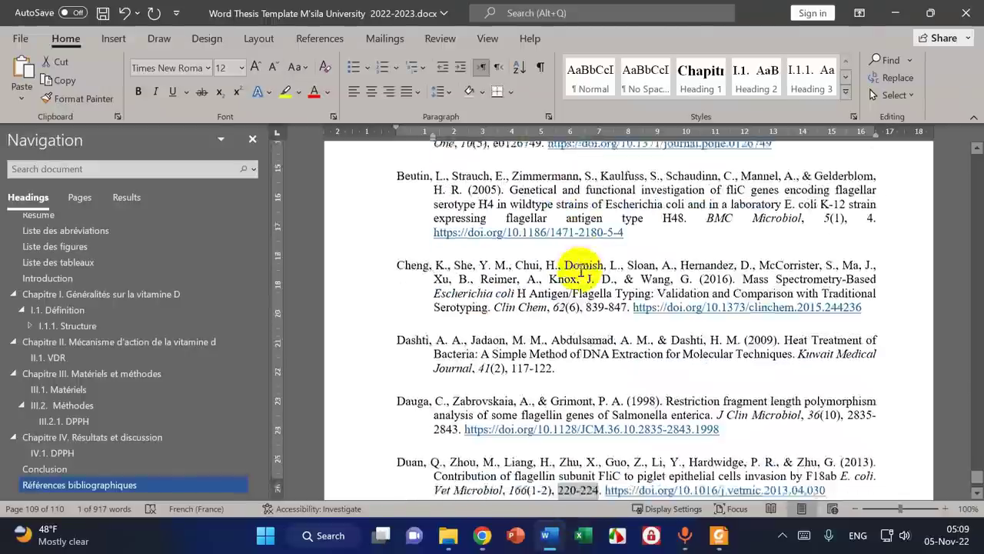
scroll(580, 269, "down", 5)
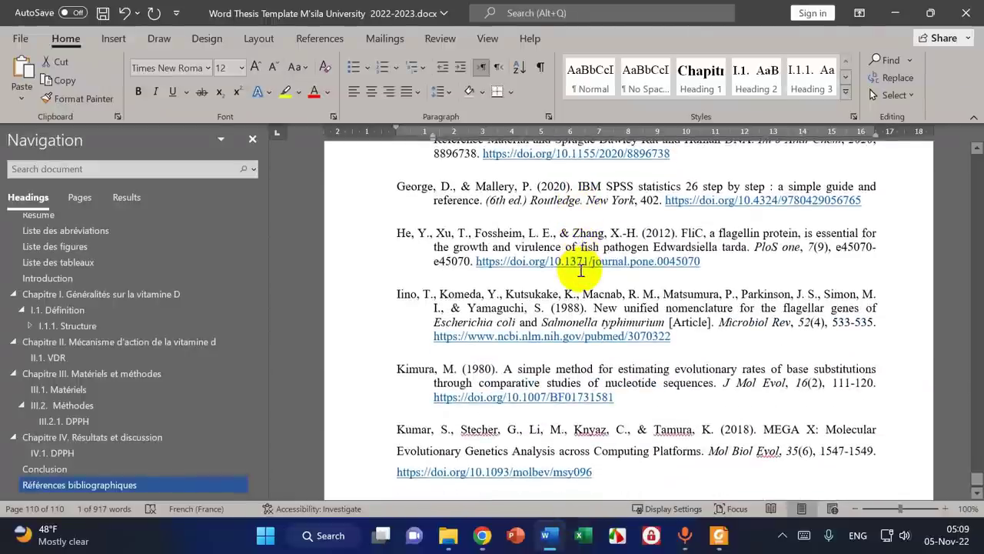
scroll(580, 296, "up", 20)
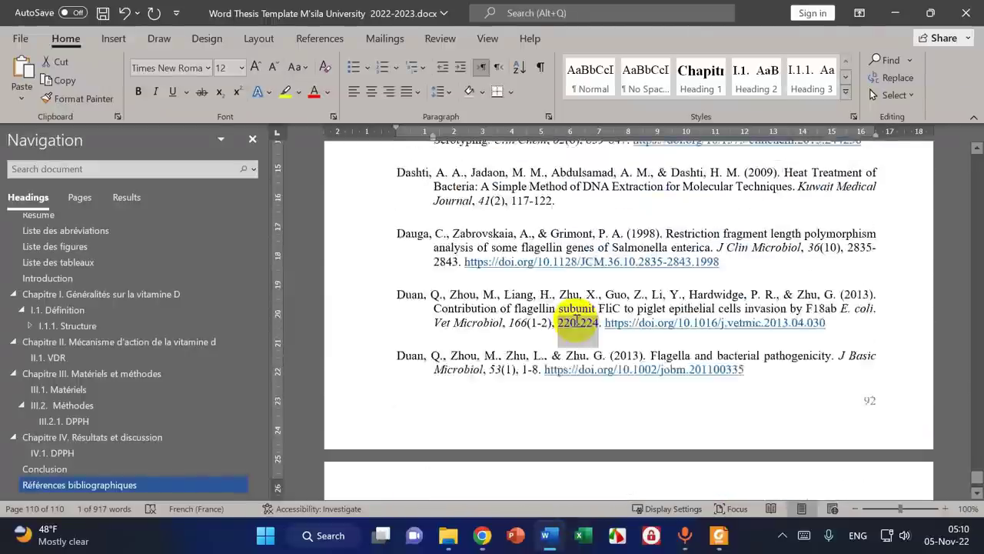
scroll(577, 323, "up", 10)
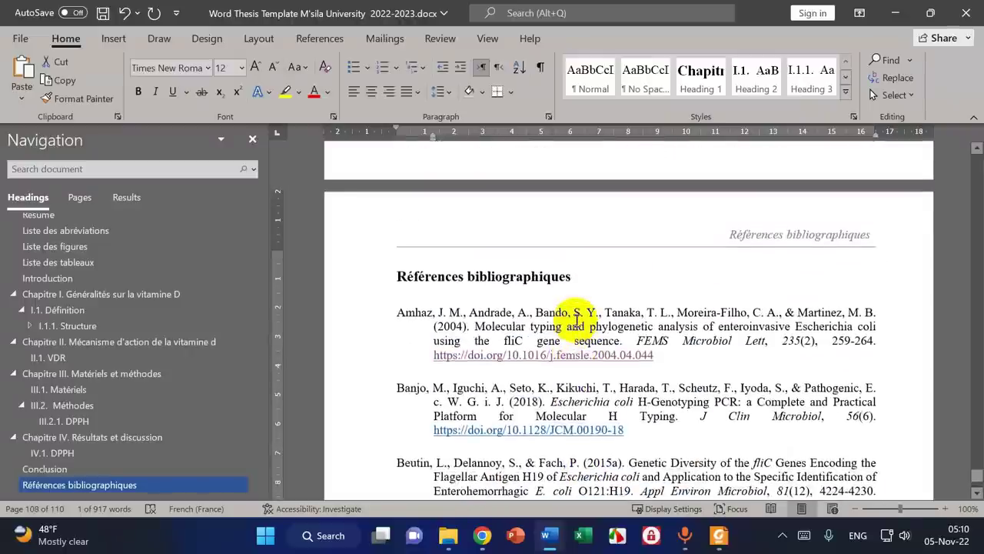
left_click(520, 326)
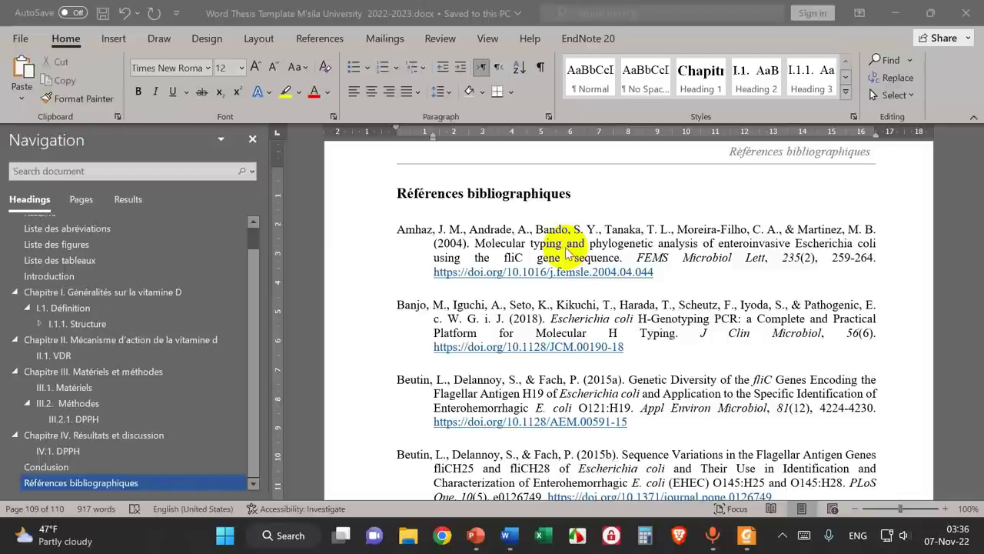
key("alt+Tab")
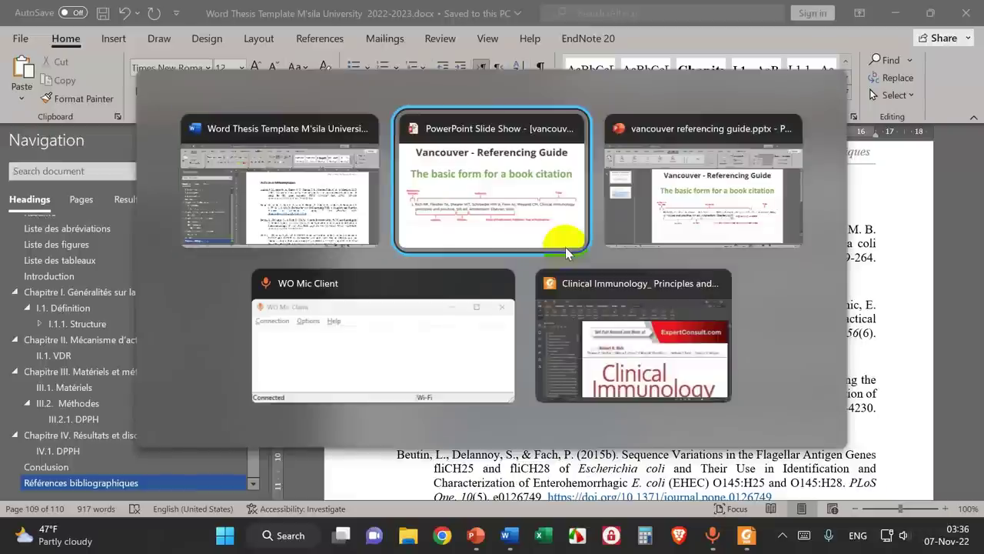
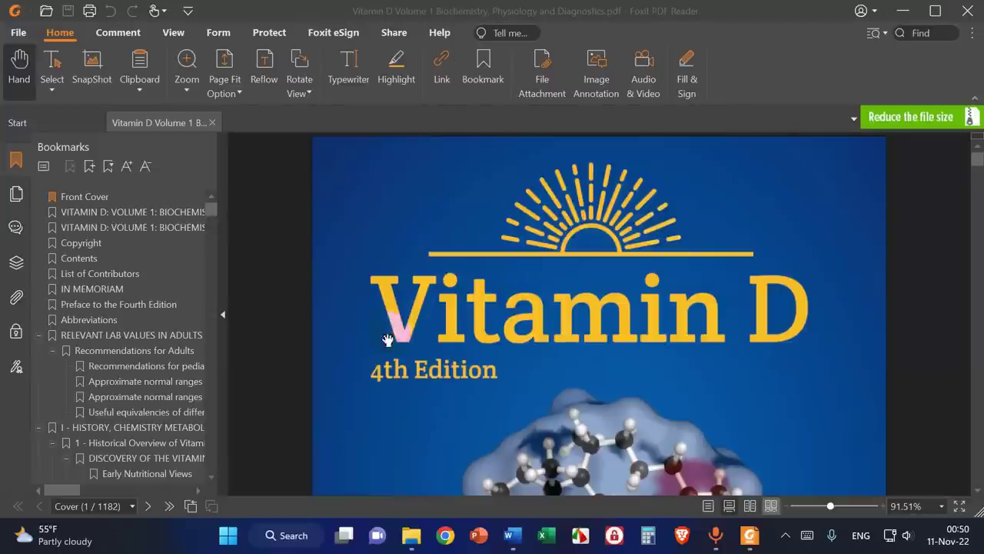
- Copy the title "VITAMIN D VOLUME 1: BIOCHEMISTRY, PHYSIOLOGY AND DIAGNOSTICS" from the title page of the Vitamin D PDF
scroll(587, 338, "down", 3)
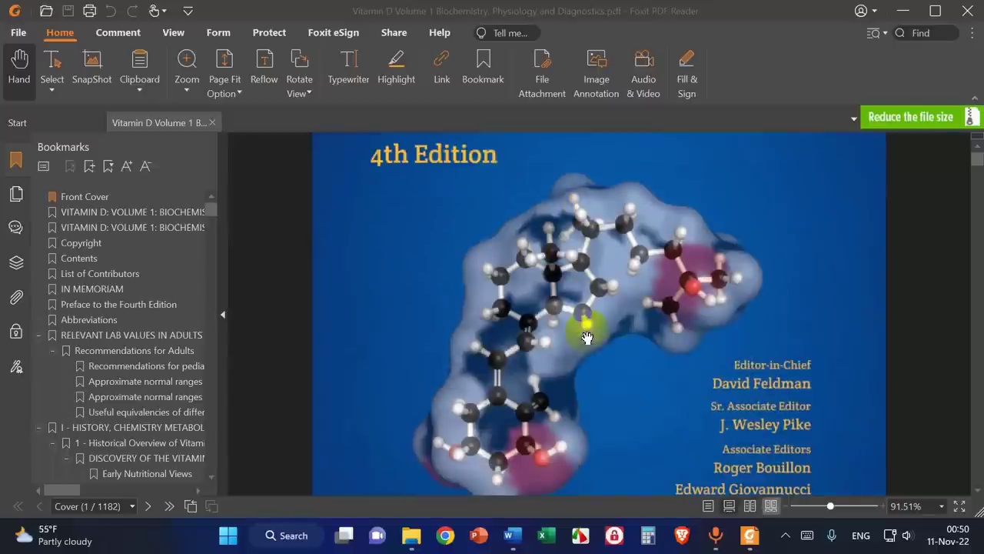
scroll(462, 269, "up", 2)
scroll(422, 290, "down", 10)
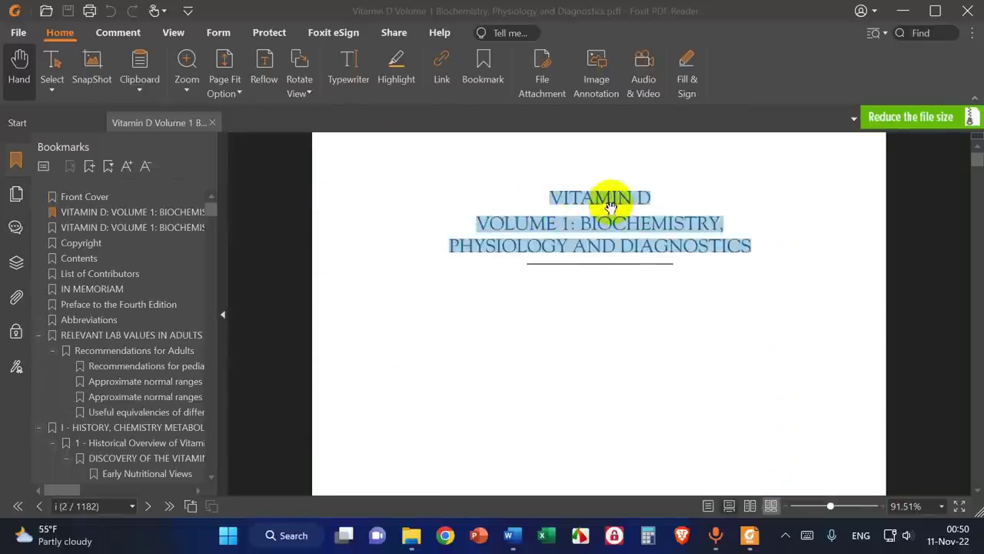
left_click(560, 198)
left_click_drag(552, 197, 773, 241)
right_click(592, 201)
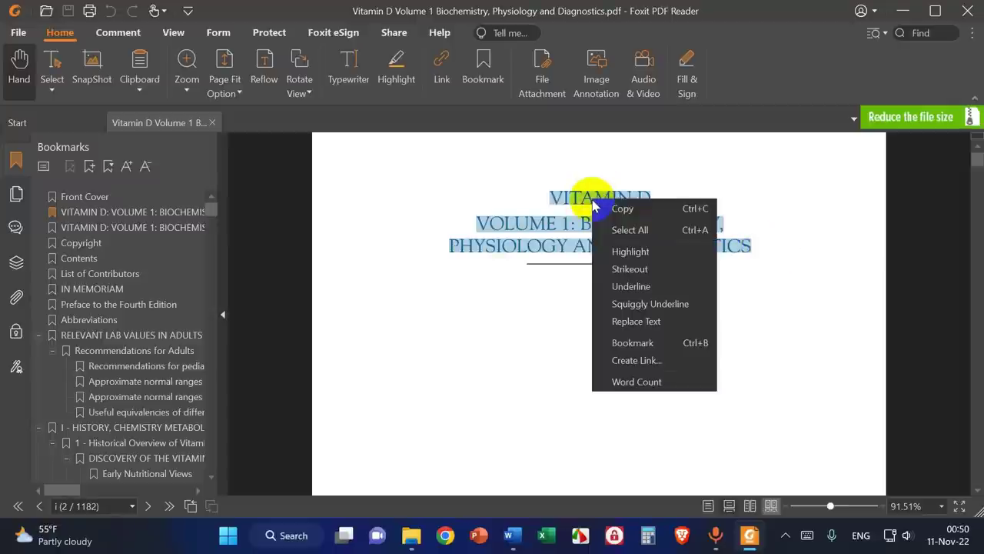
left_click(599, 202)
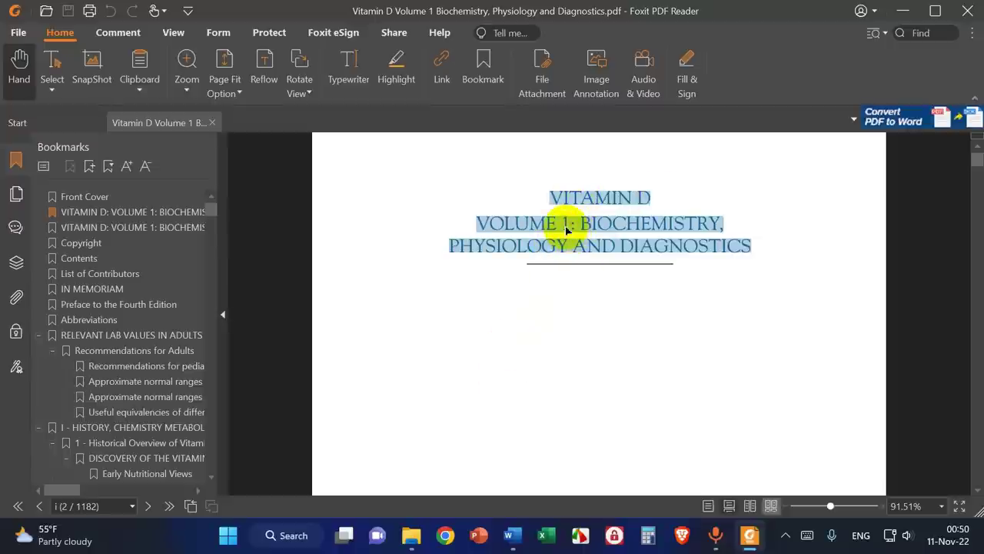
- Switch to Chrome, search Google for "worldcat" and open the WorldCat website
left_click(447, 541)
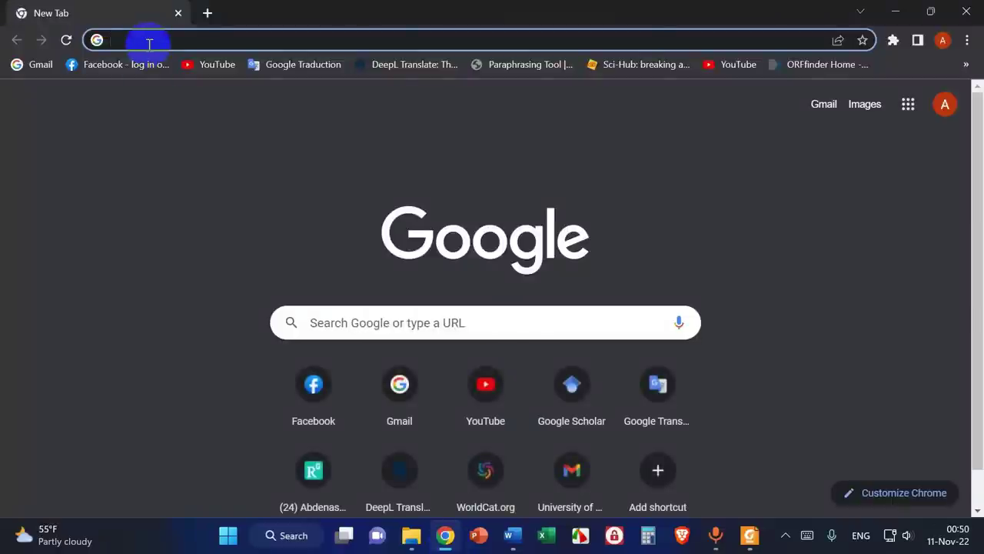
type("world")
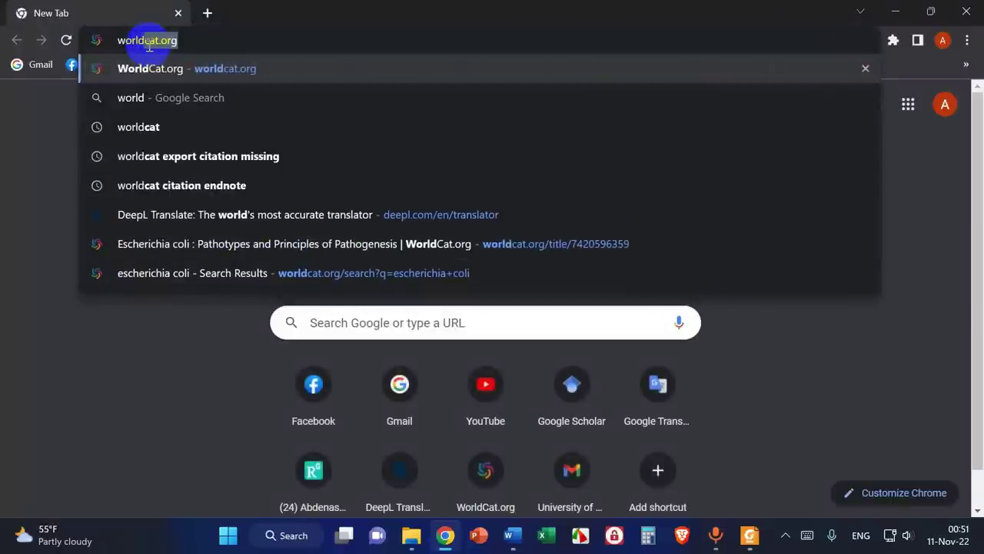
type("cat")
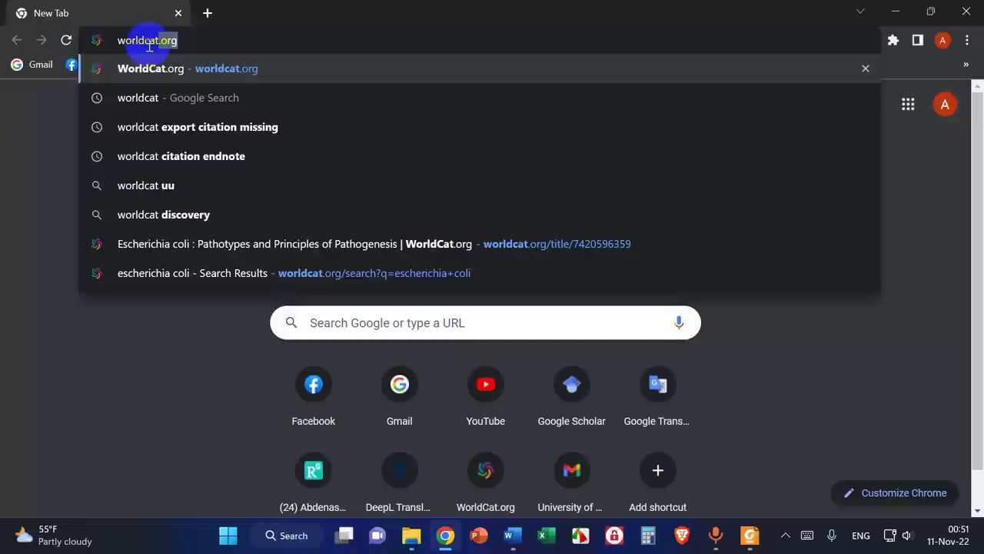
key("Delete")
key("Return")
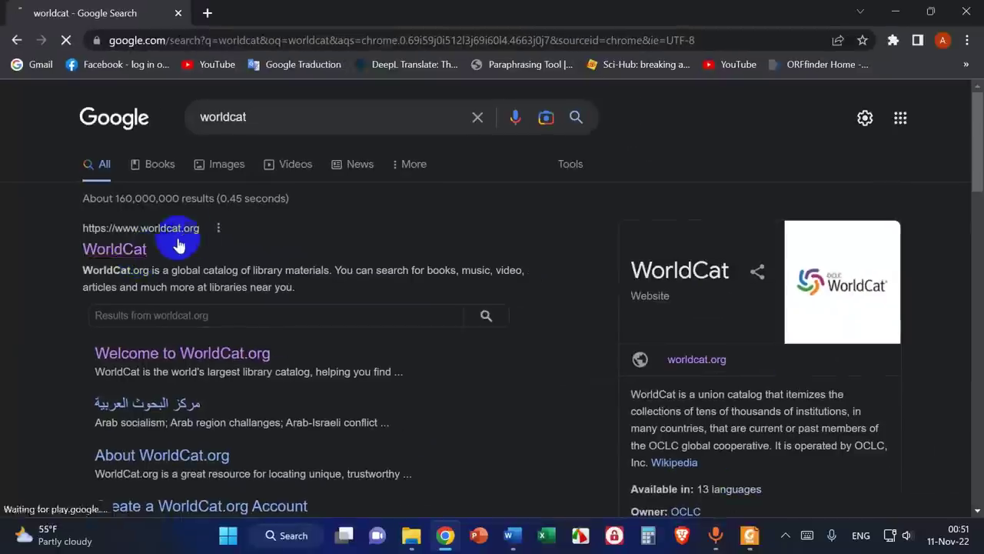
left_click(254, 283)
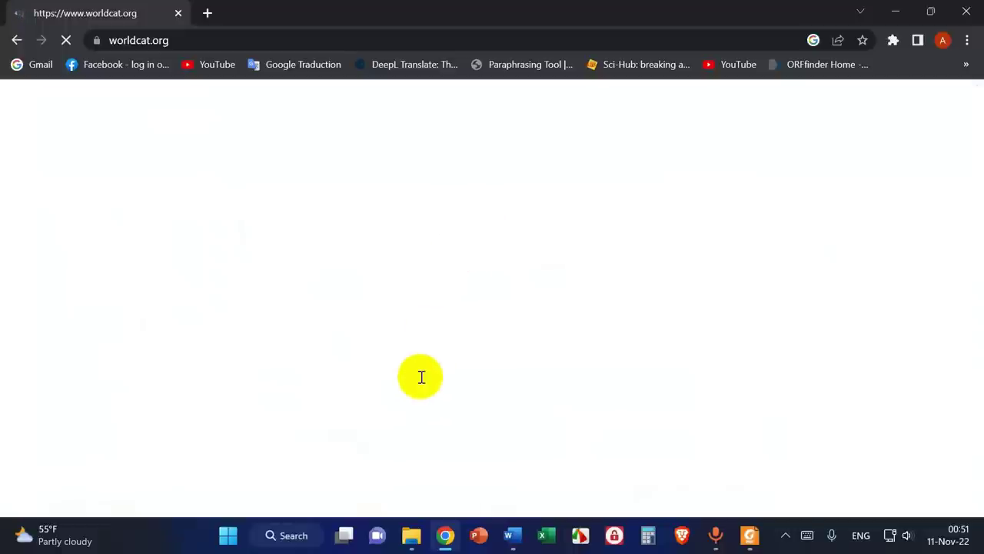
- Search WorldCat for the copied title "VITAMIN D VOLUME 1: BIOCHEMISTRY, PHYSIOLOGY AND DIAGNOSTICS"
scroll(454, 217, "down", 4)
scroll(361, 231, "up", 3)
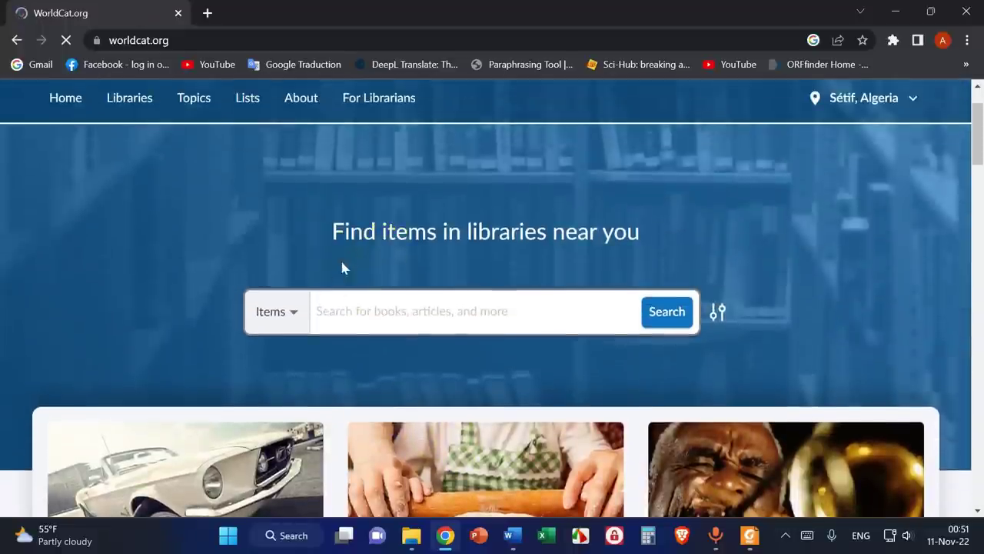
right_click(323, 303)
left_click(363, 158)
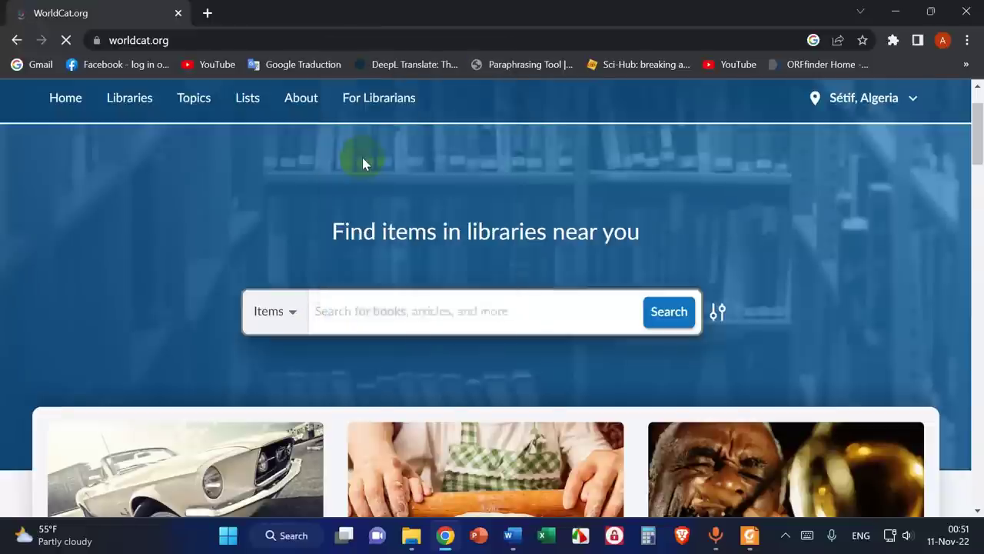
left_click(681, 323)
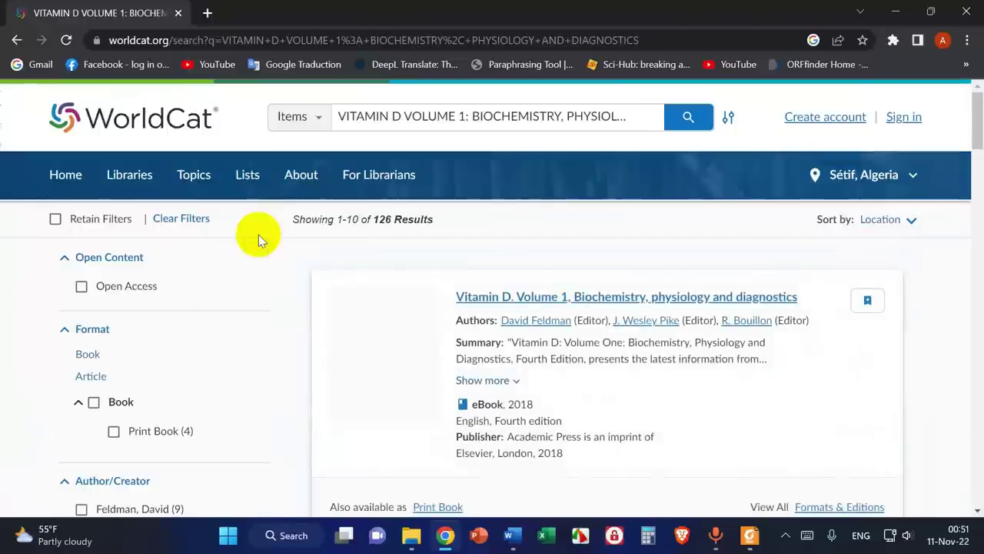
- Compare the title and edition of the first WorldCat result with the Vitamin D PDF in Foxit PDF Reader
scroll(898, 231, "down", 2)
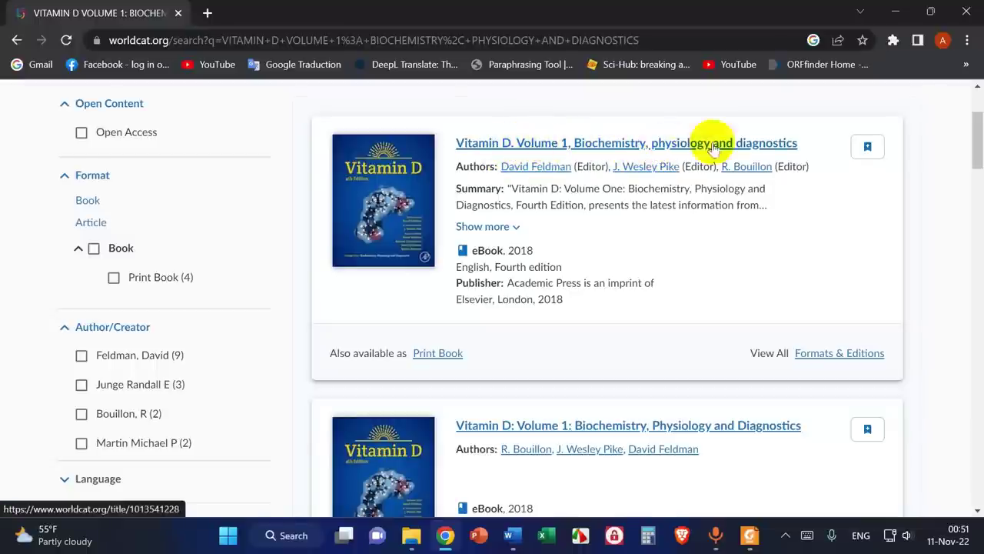
left_click(746, 536)
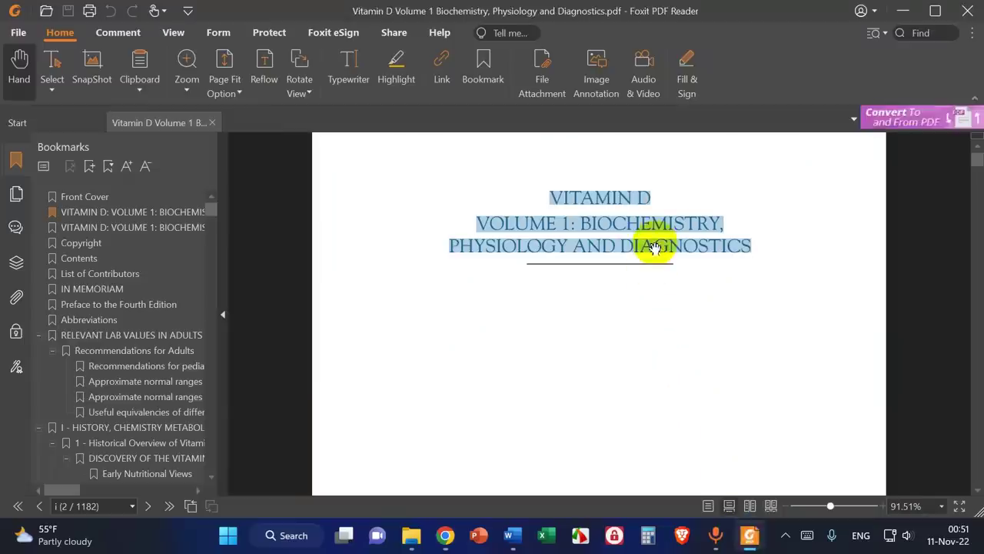
left_click(901, 10)
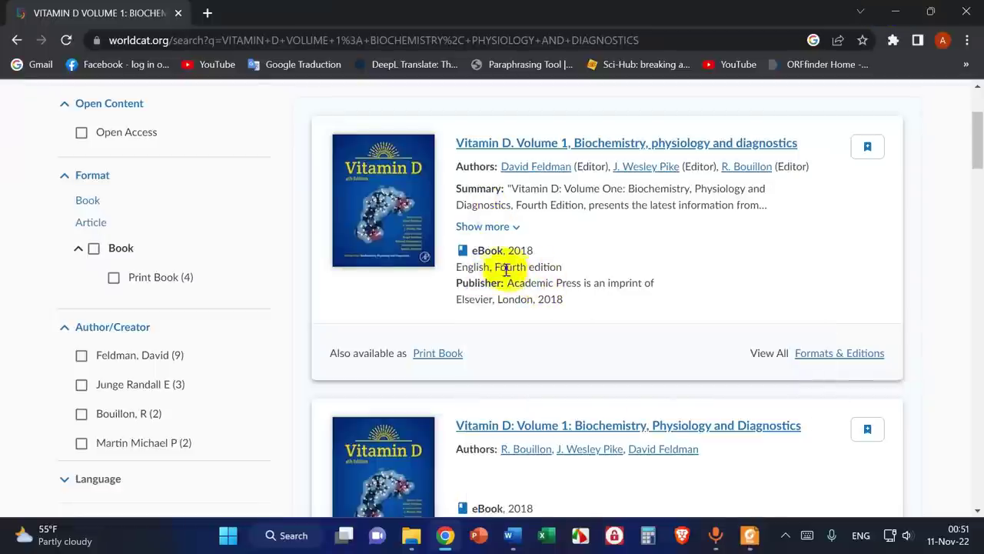
left_click_drag(494, 266, 651, 266)
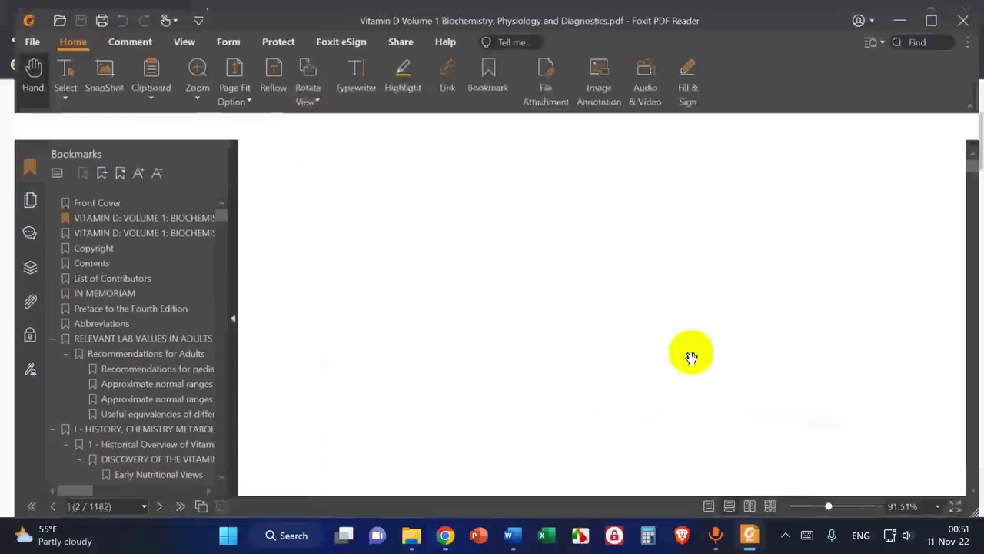
- Check the publication year of the first WorldCat result against the copyright page of the PDF
left_click(747, 536)
scroll(631, 264, "down", 5)
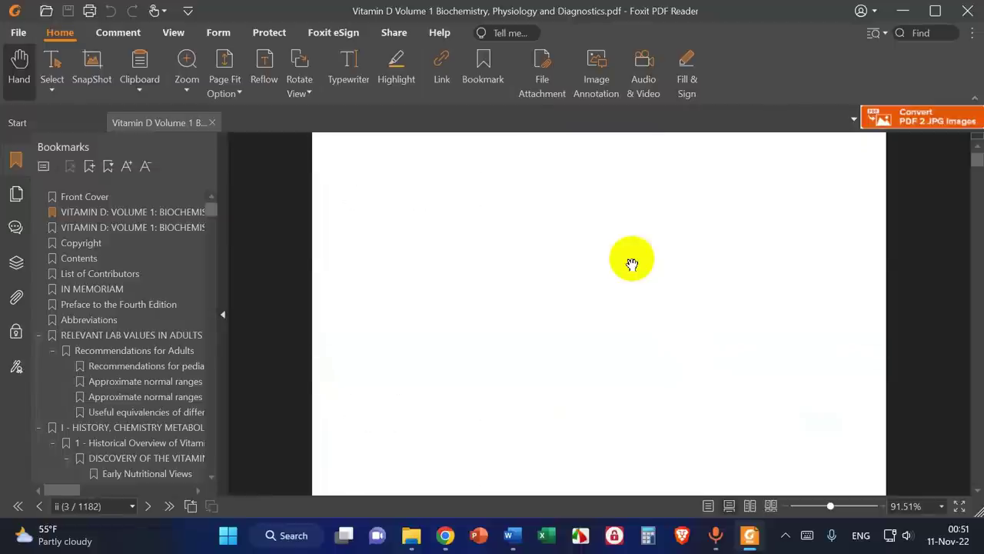
left_click(445, 536)
left_click_drag(479, 254, 610, 249)
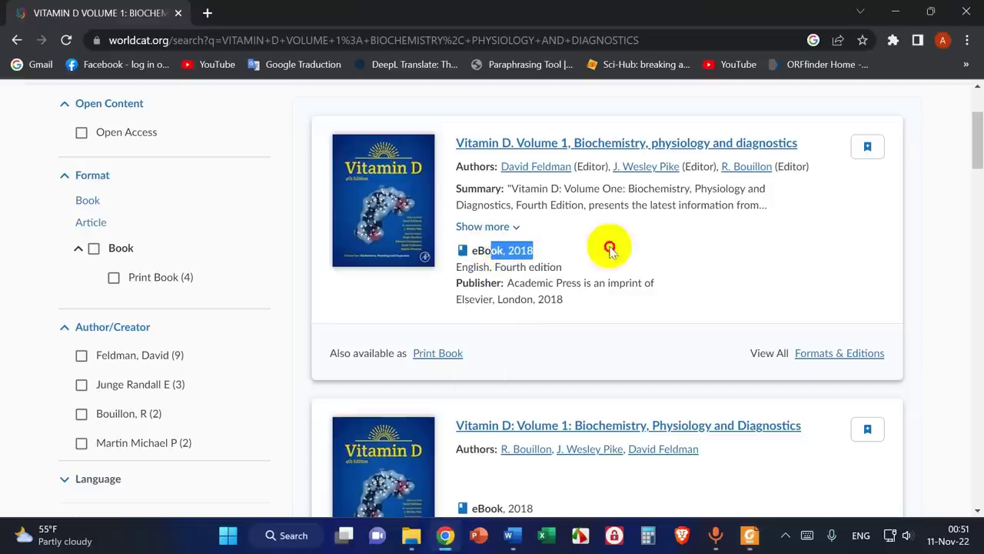
left_click(747, 536)
scroll(619, 263, "down", 10)
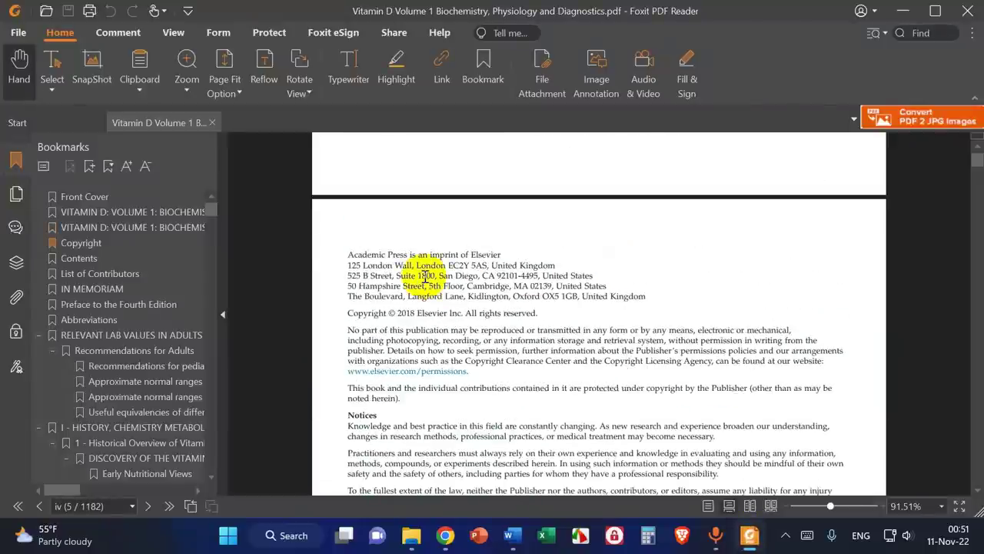
left_click_drag(397, 313, 425, 313)
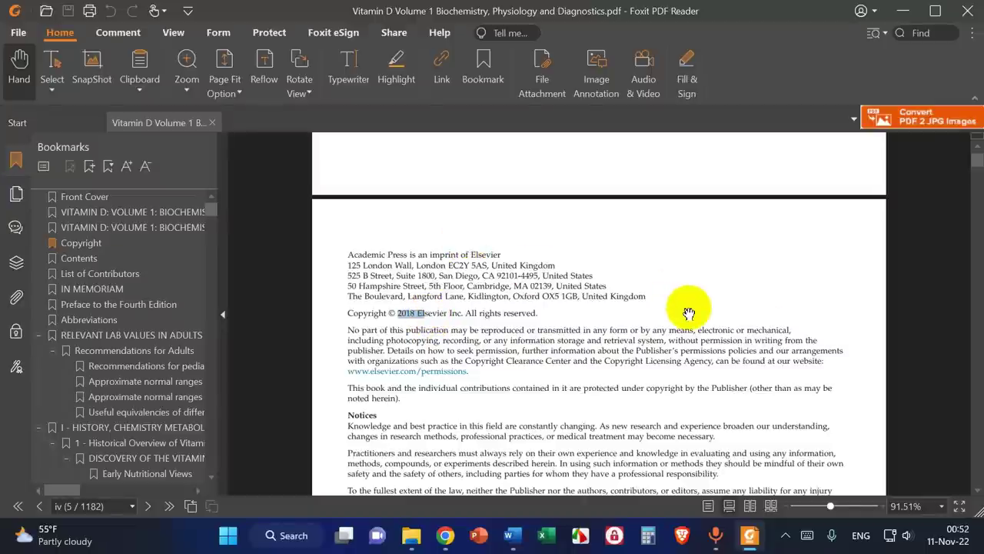
- Review the book's cover in the PDF and consult the book citation form in vancouver referencing guide.pptx in PowerPoint
scroll(689, 313, "up", 15)
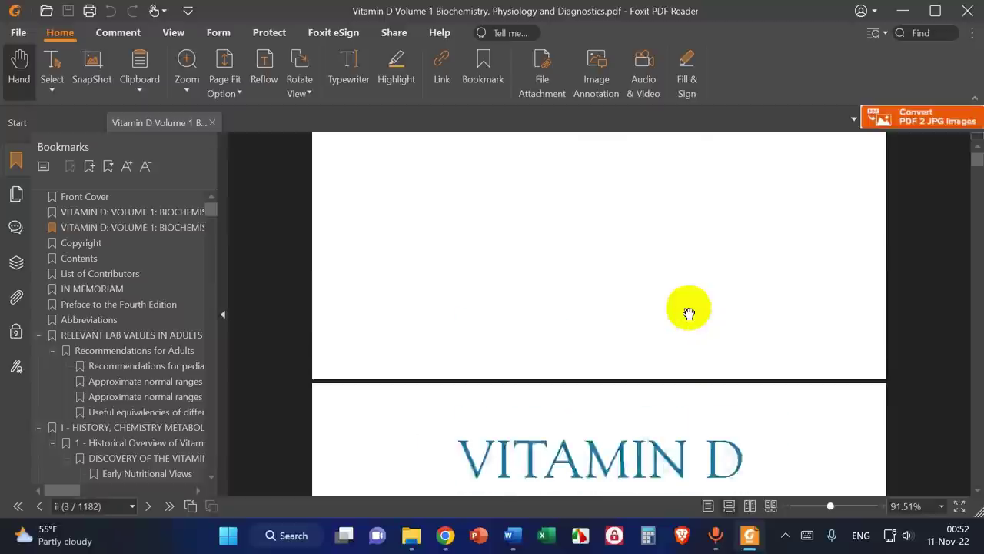
scroll(688, 313, "up", 10)
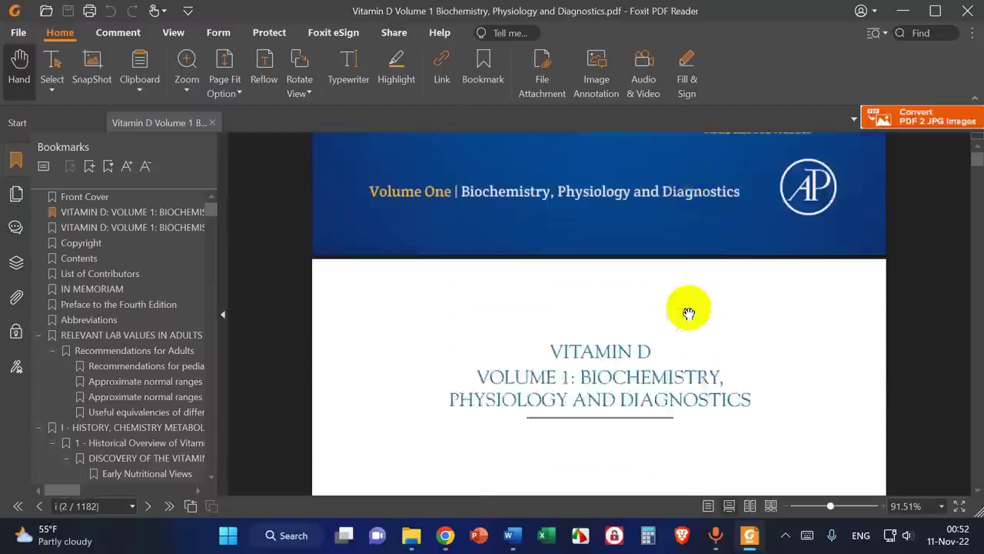
scroll(689, 313, "up", 3)
scroll(688, 313, "down", 5)
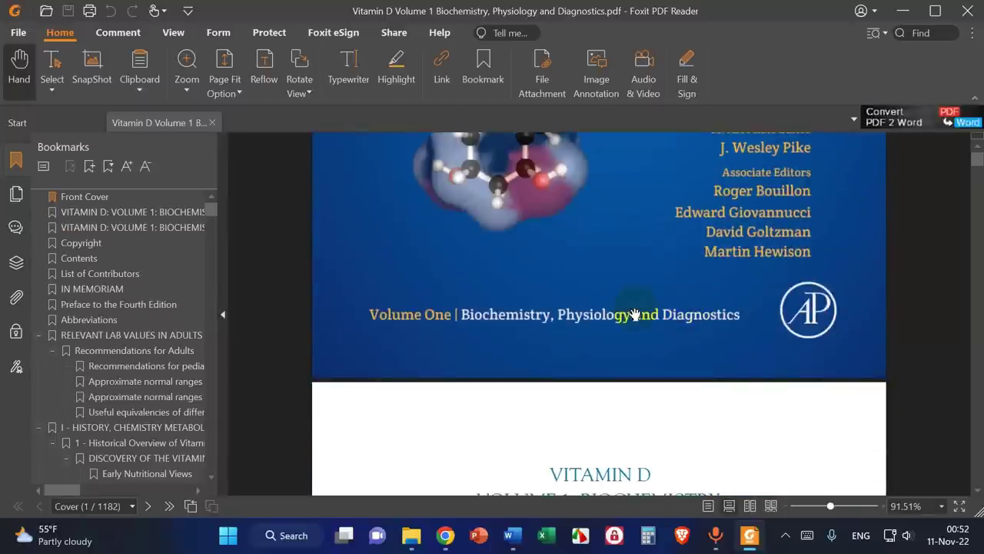
key("alt+Tab")
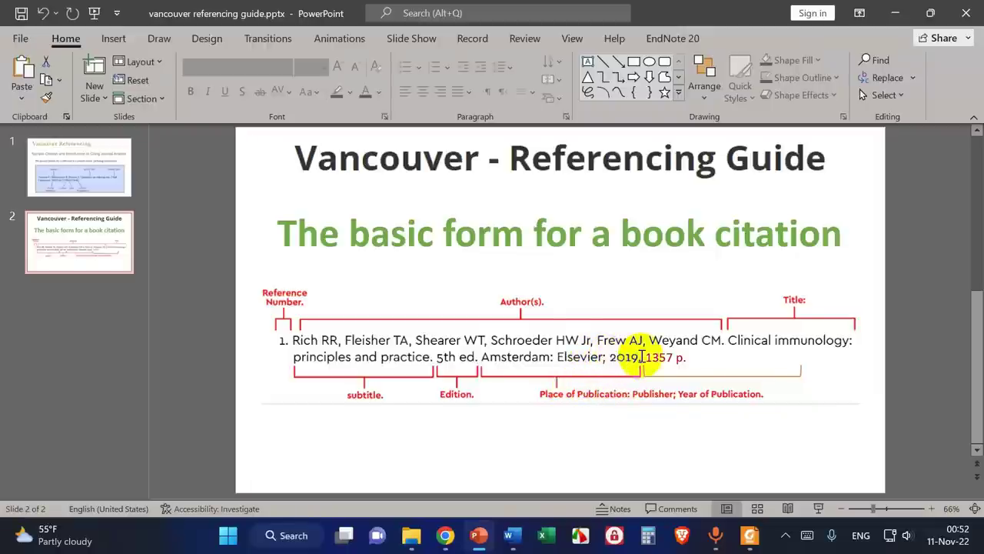
left_click(749, 535)
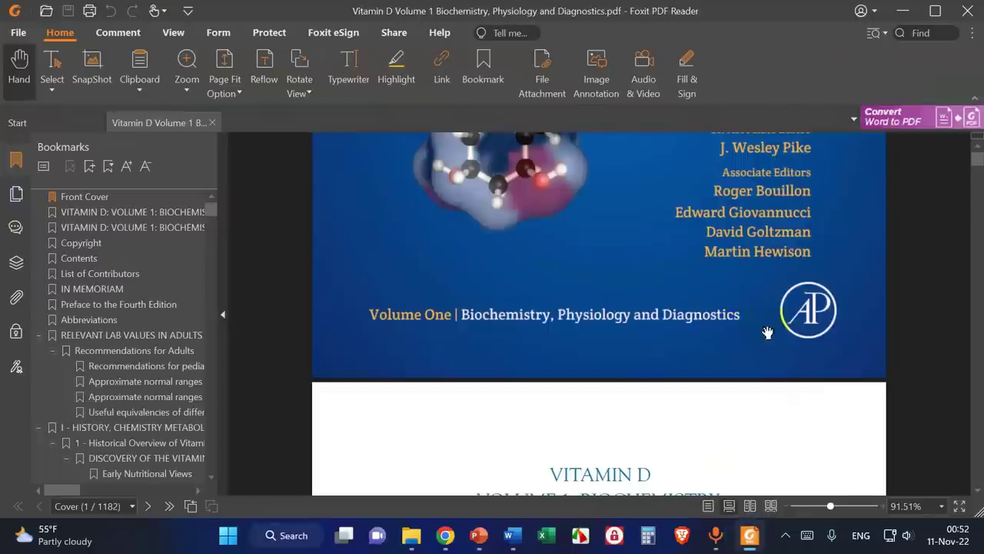
- Review the book's front cover in the PDF for the edition, the editors and the volume title
scroll(770, 332, "up", 5)
scroll(770, 332, "up", 2)
scroll(770, 332, "down", 3)
scroll(770, 332, "up", 3)
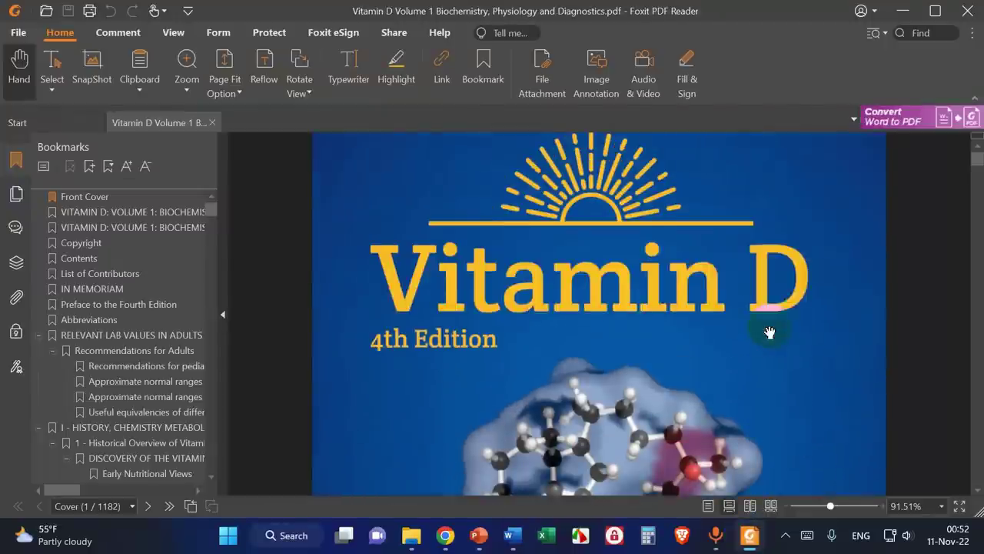
scroll(770, 332, "down", 3)
scroll(770, 332, "down", 3)
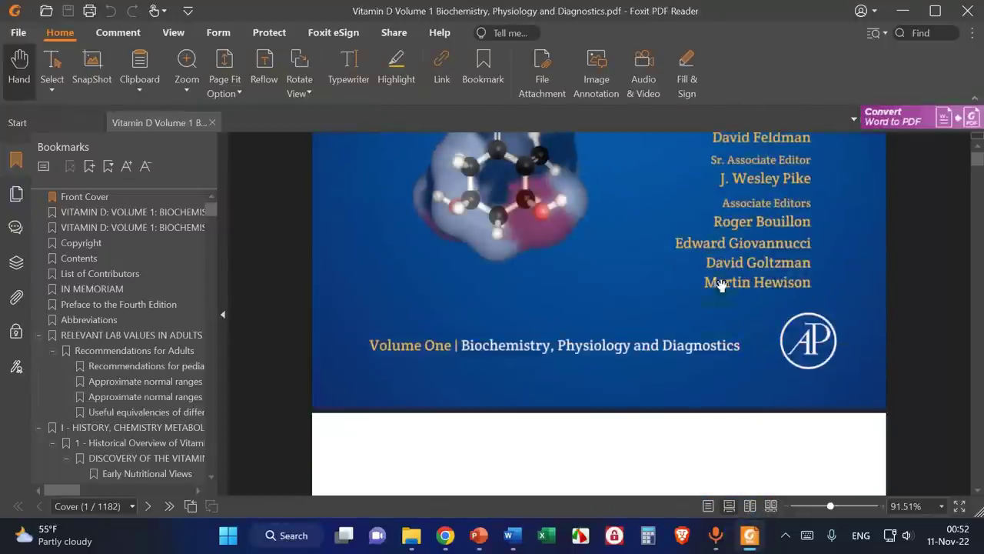
scroll(748, 348, "up", 2)
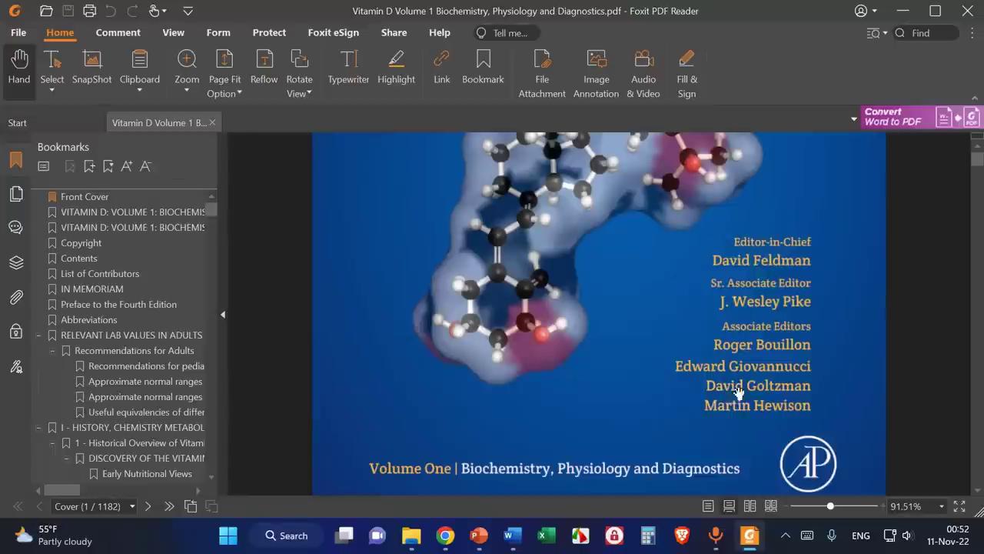
scroll(706, 386, "up", 2)
scroll(706, 386, "down", 7)
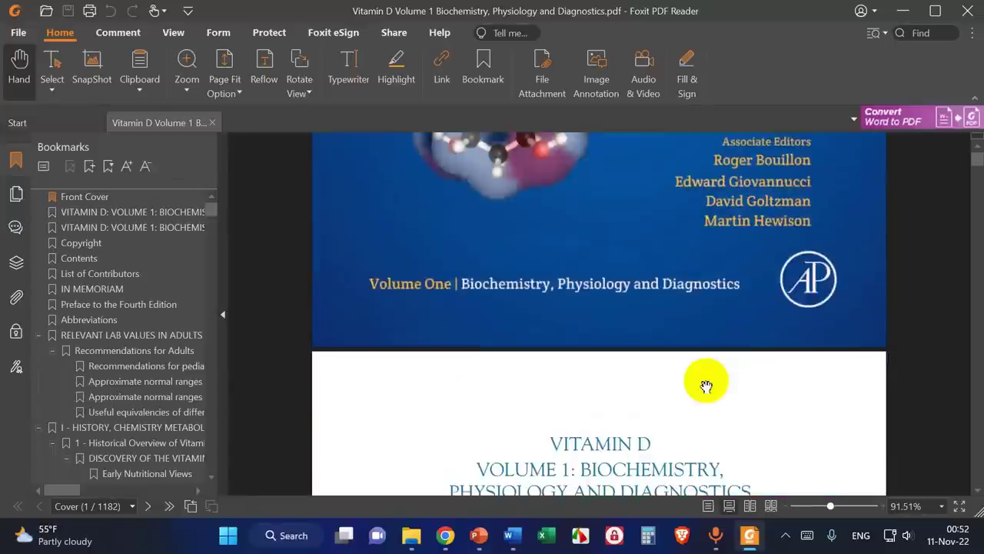
scroll(704, 384, "up", 2)
scroll(704, 384, "down", 2)
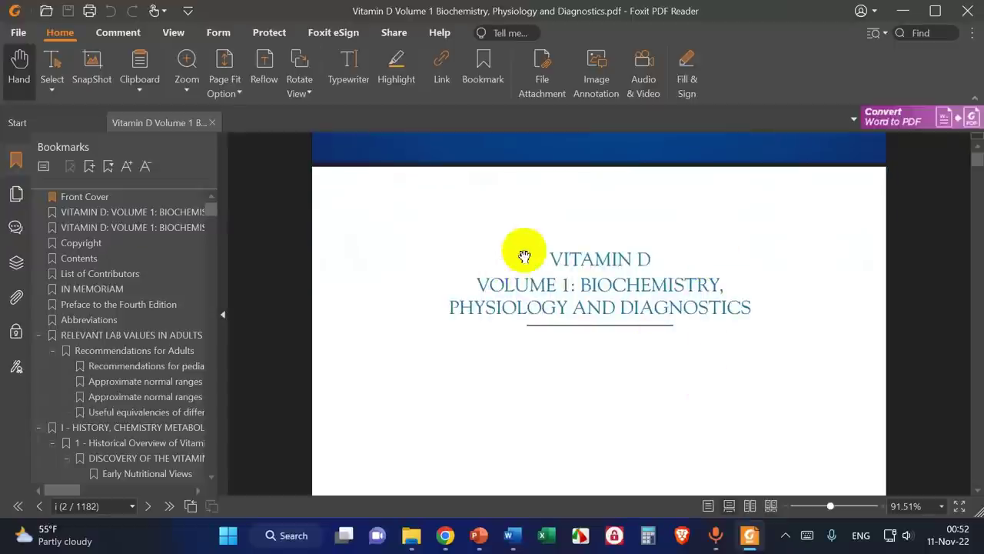
- Examine the book's title and edition on the PDF's opening title pages
left_click_drag(549, 256, 751, 325)
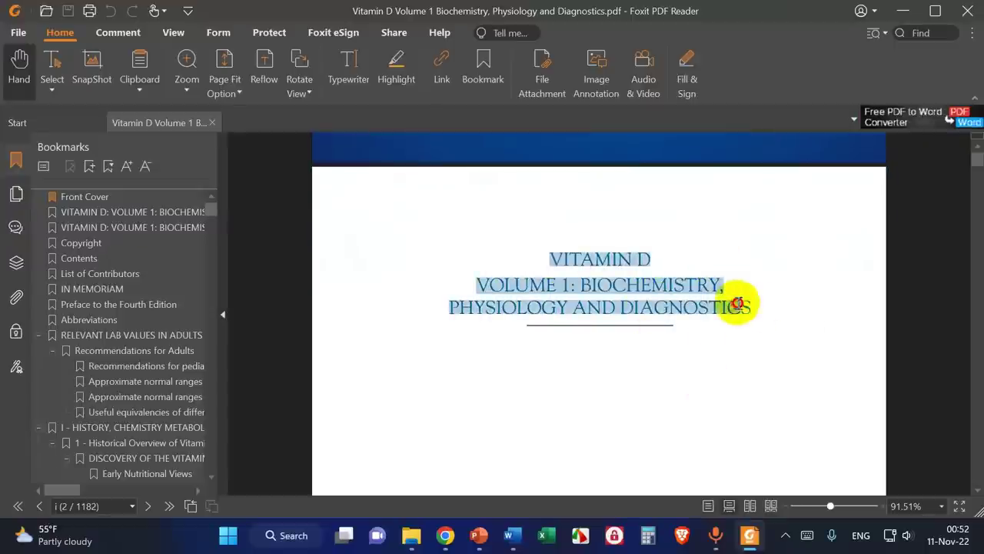
scroll(564, 263, "down", 15)
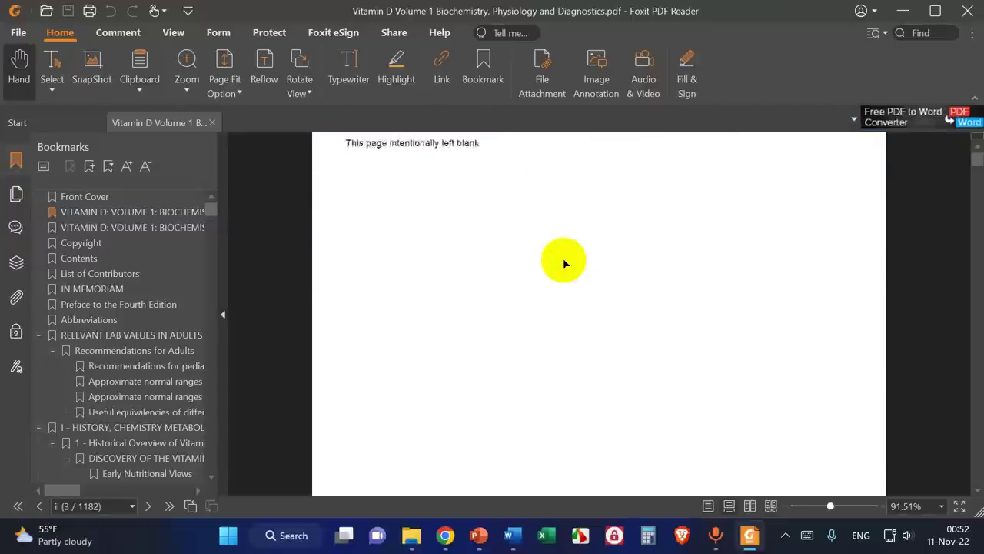
scroll(563, 263, "down", 3)
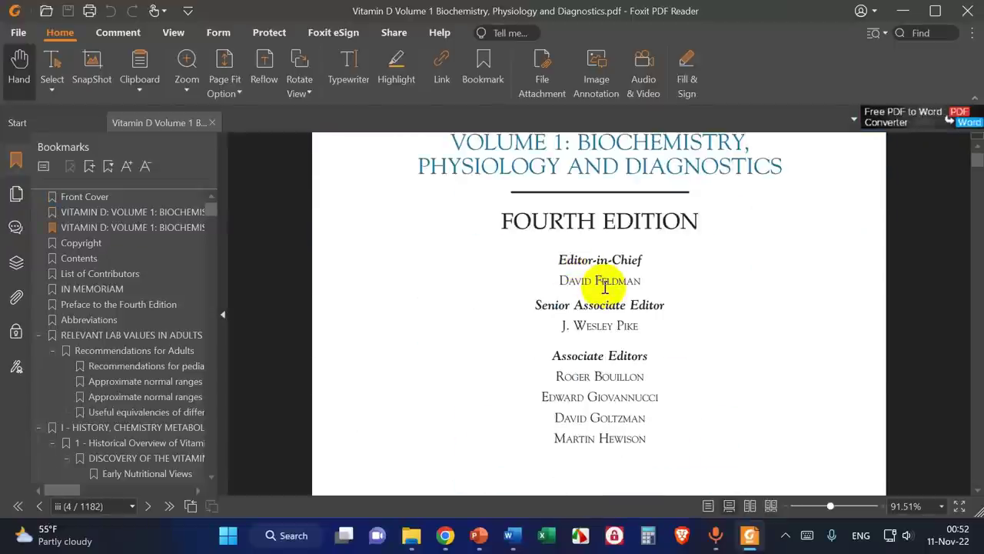
scroll(580, 282, "up", 2)
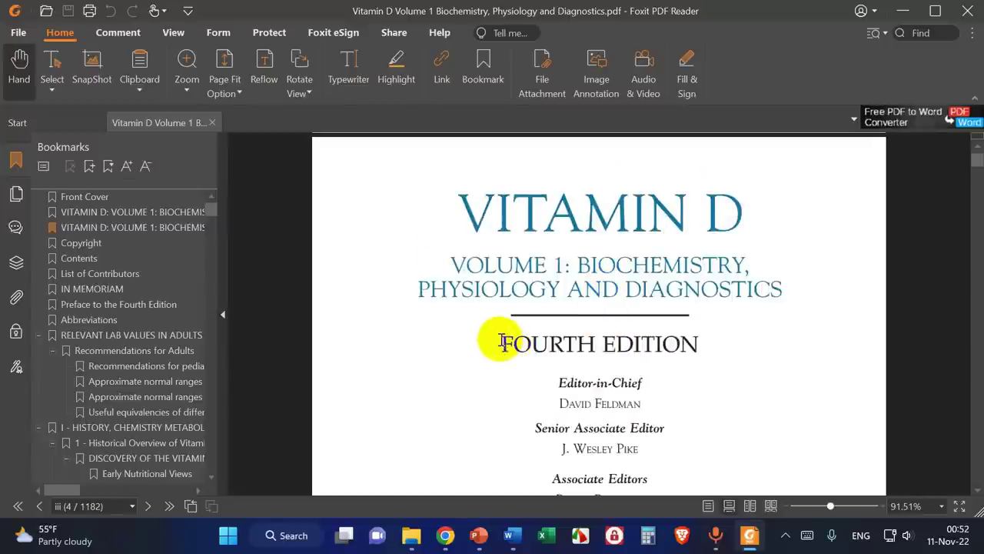
left_click_drag(501, 342, 707, 332)
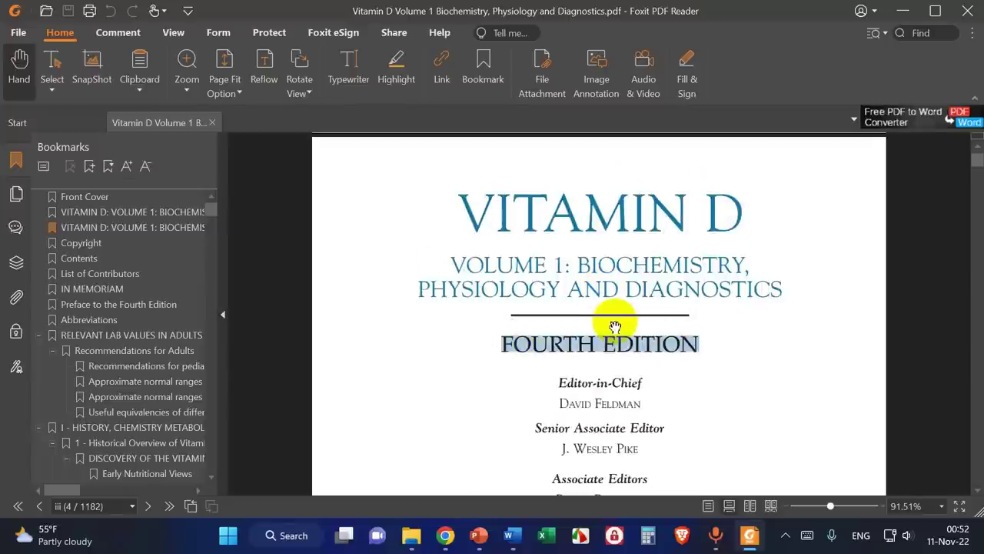
- Locate the publisher and its address in the PDF and compare them with the place-of-publication part of the PowerPoint book citation guide
scroll(615, 327, "down", 6)
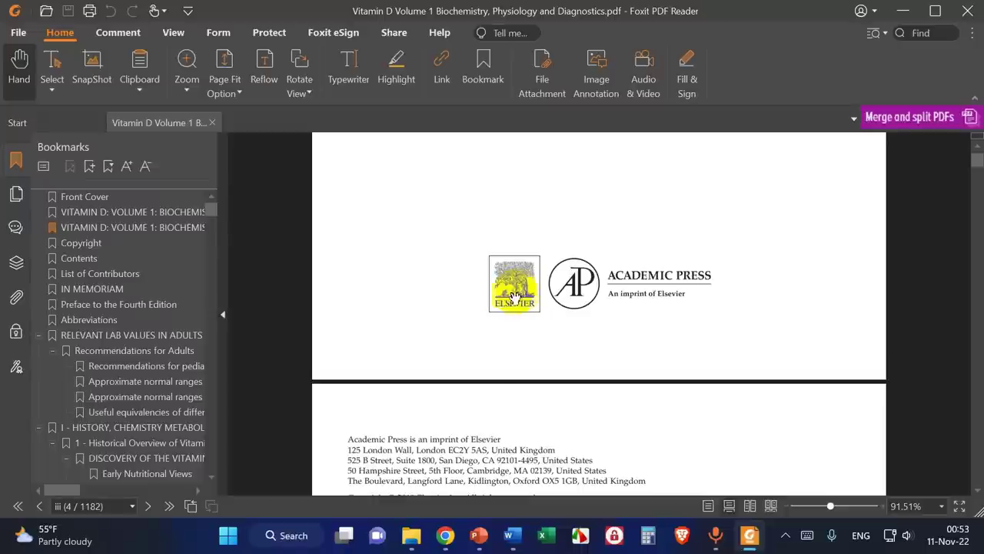
scroll(584, 304, "down", 3)
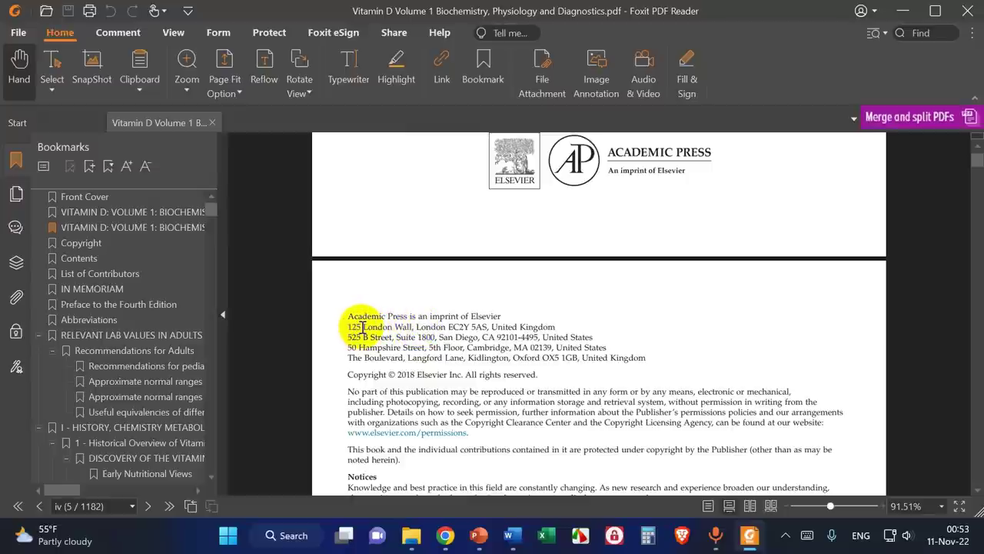
left_click_drag(361, 327, 564, 325)
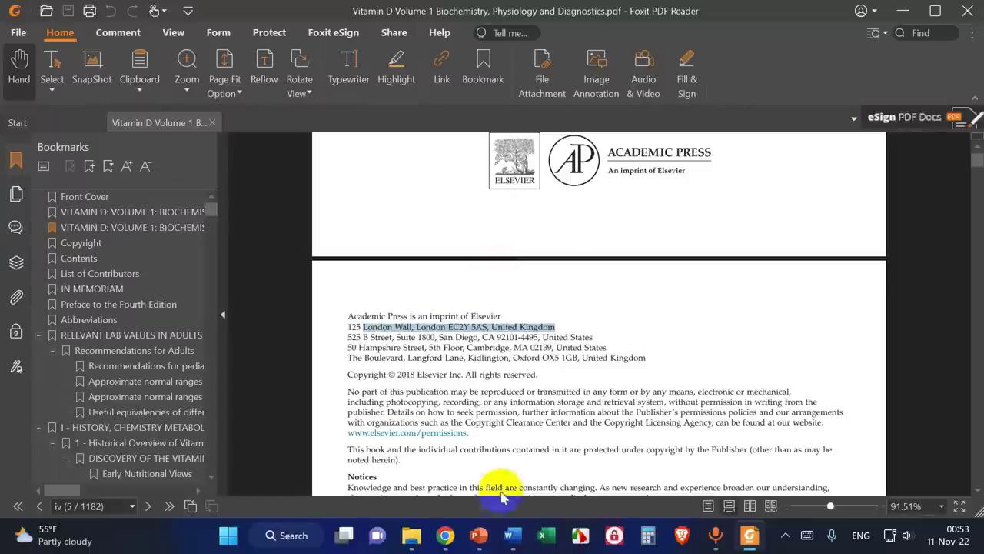
left_click(478, 535)
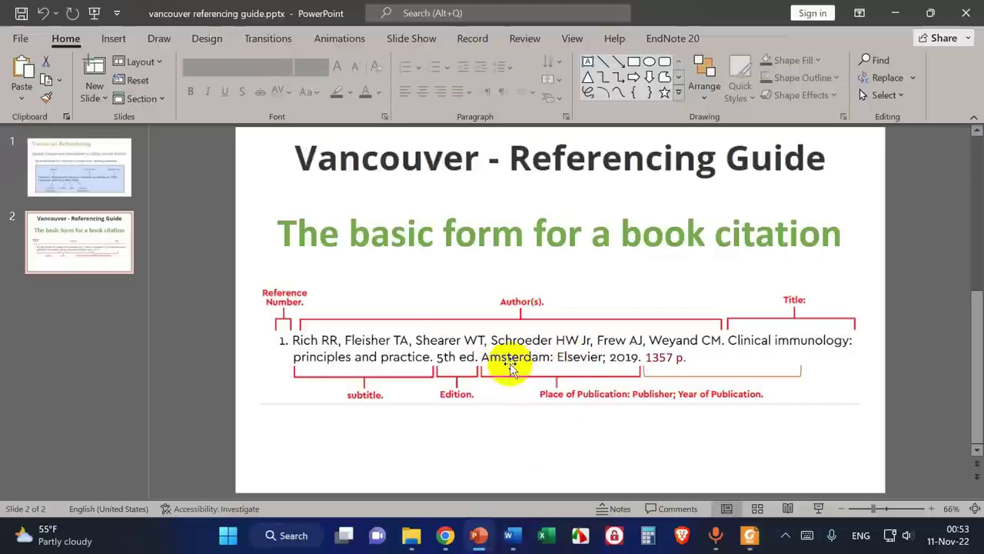
left_click(750, 535)
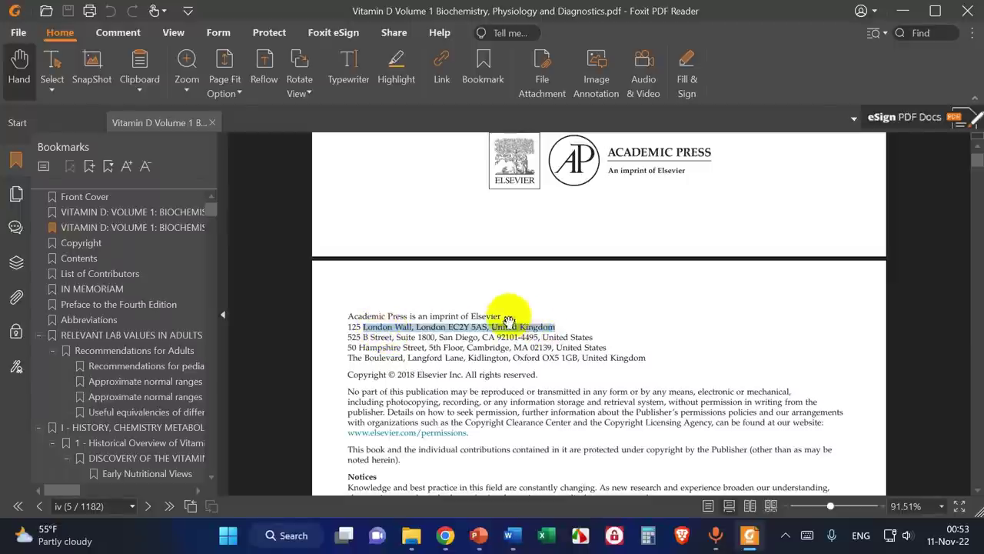
- Check the copyright year on the PDF's copyright page and the document's total page count
left_click(399, 375)
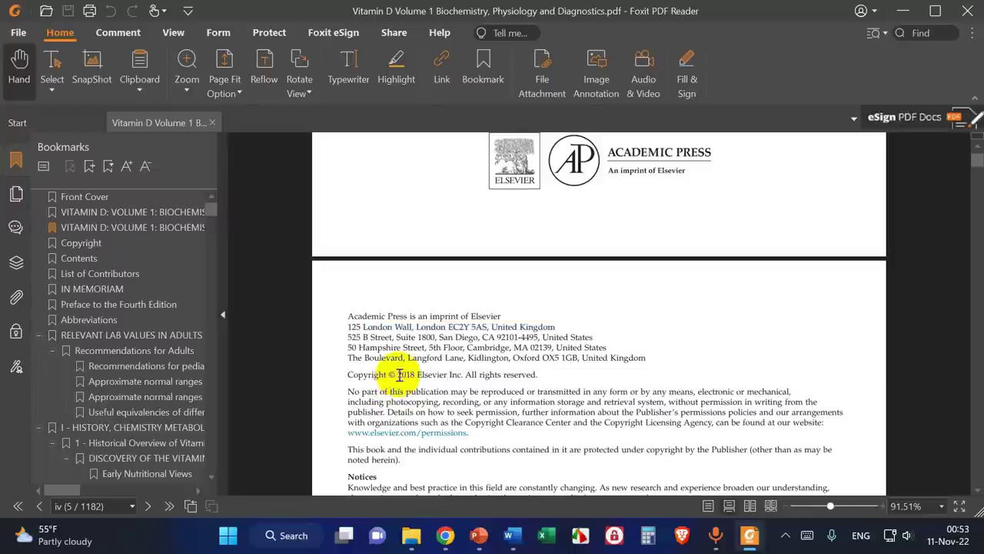
left_click_drag(389, 375, 501, 375)
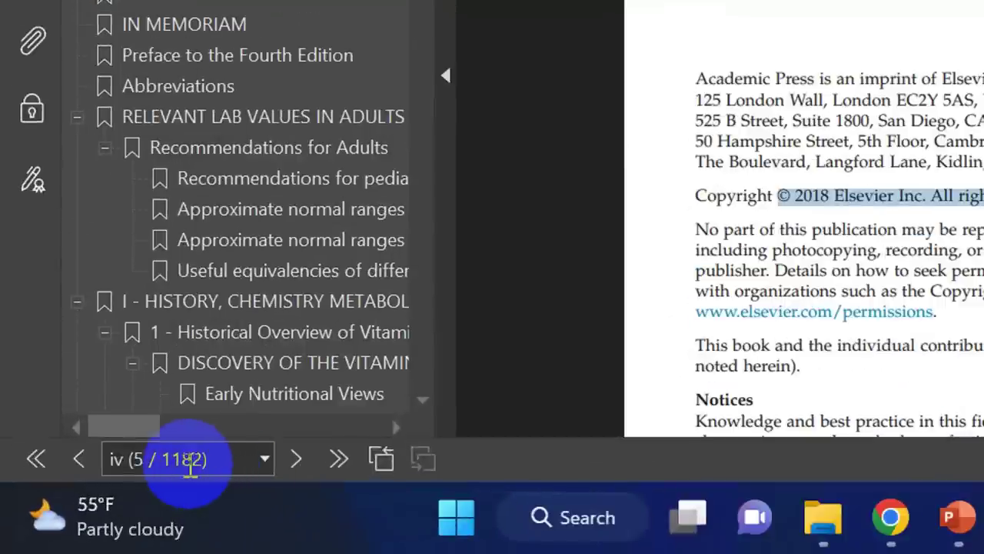
left_click(95, 509)
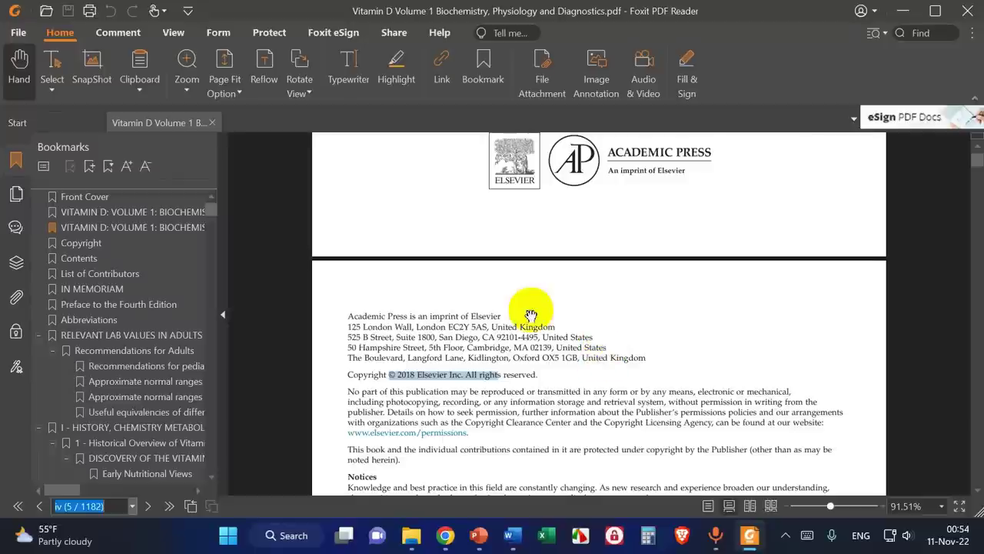
- In Chrome, open the first WorldCat result's record and bring up its AMA 10th edition citation
left_click(446, 535)
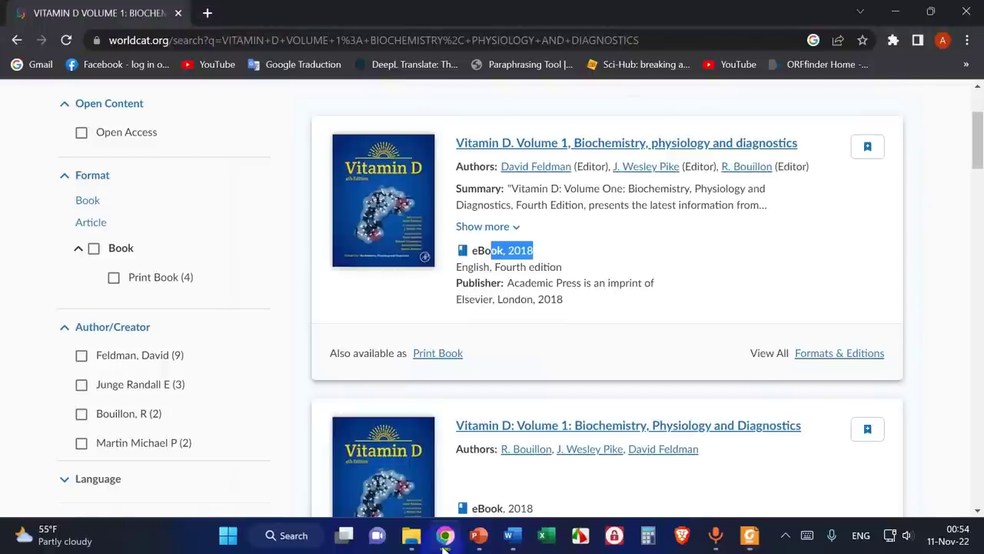
scroll(659, 367, "up", 2)
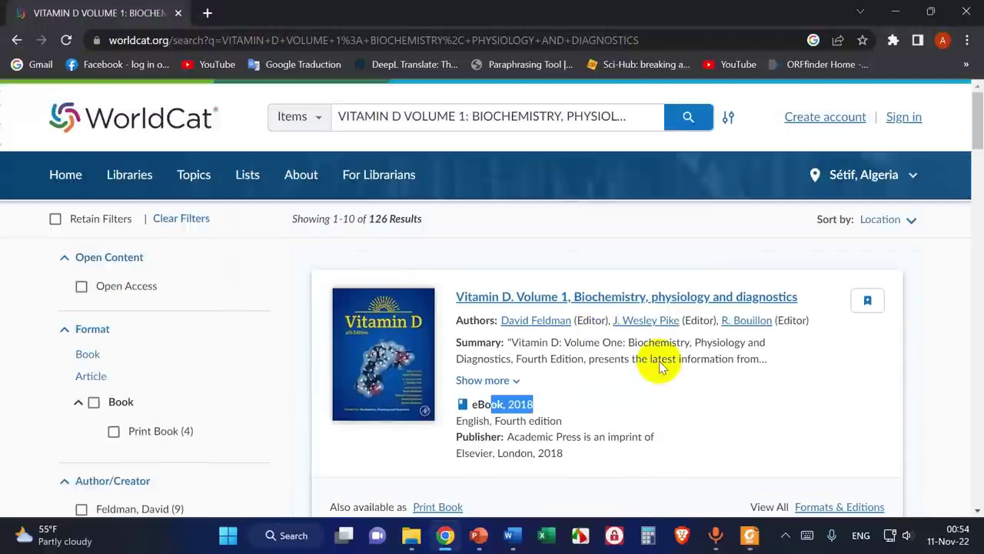
left_click(582, 300)
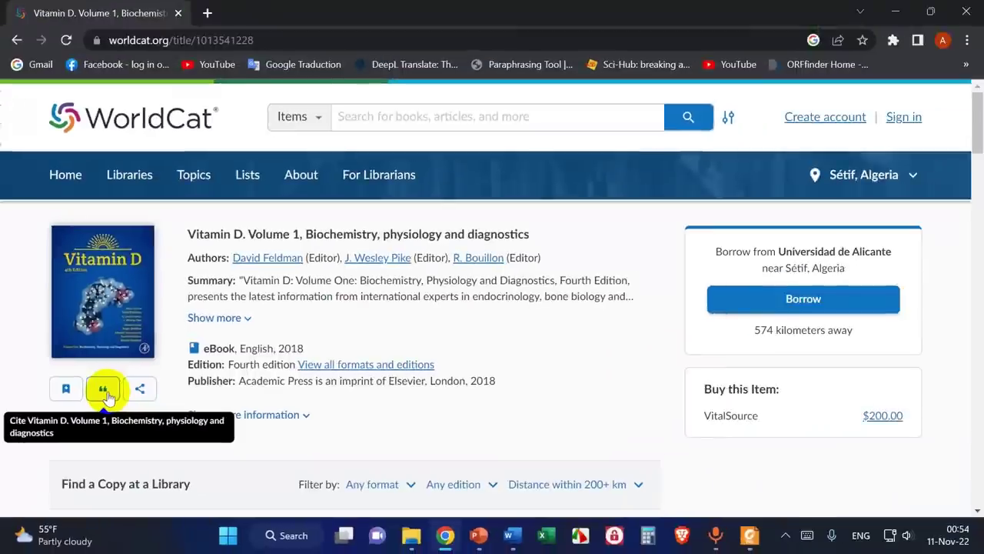
left_click(215, 279)
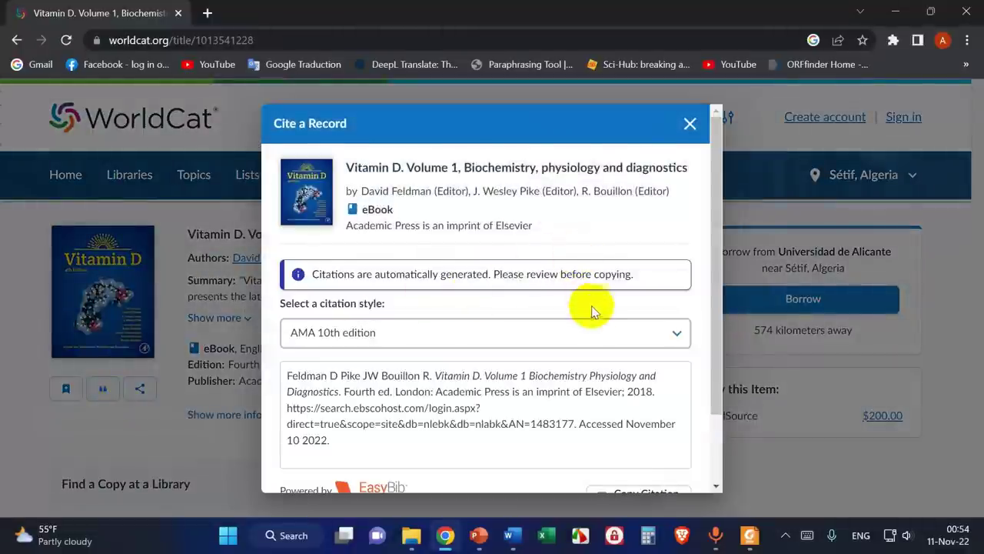
scroll(589, 304, "down", 1)
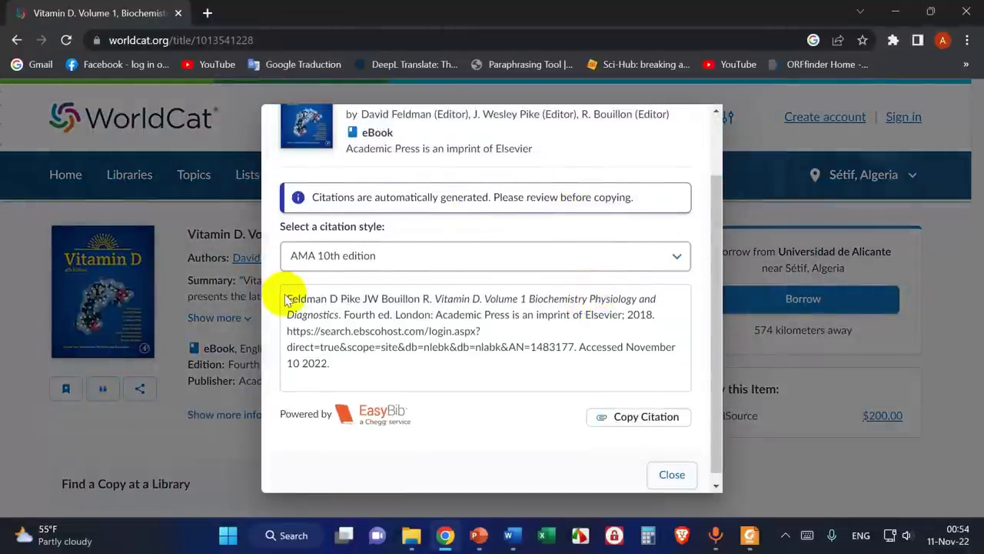
left_click_drag(286, 298, 492, 362)
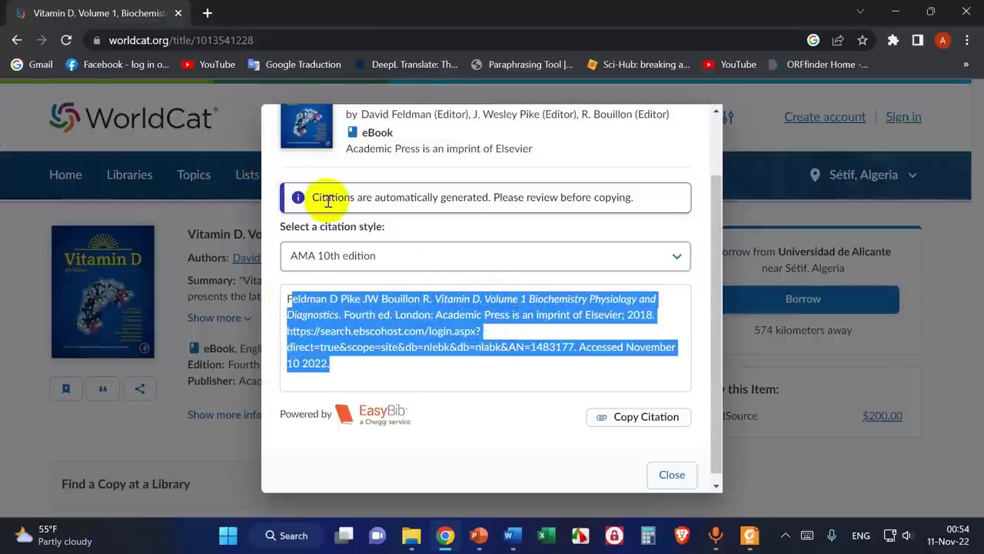
- Set the citation style to APA 7th edition and examine the parts of the generated citation
left_click(482, 264)
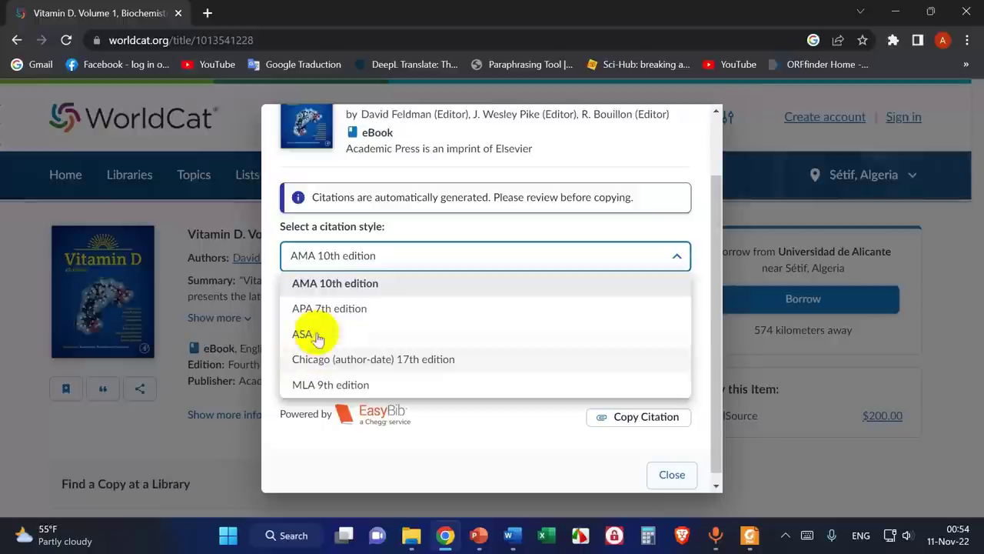
left_click(335, 316)
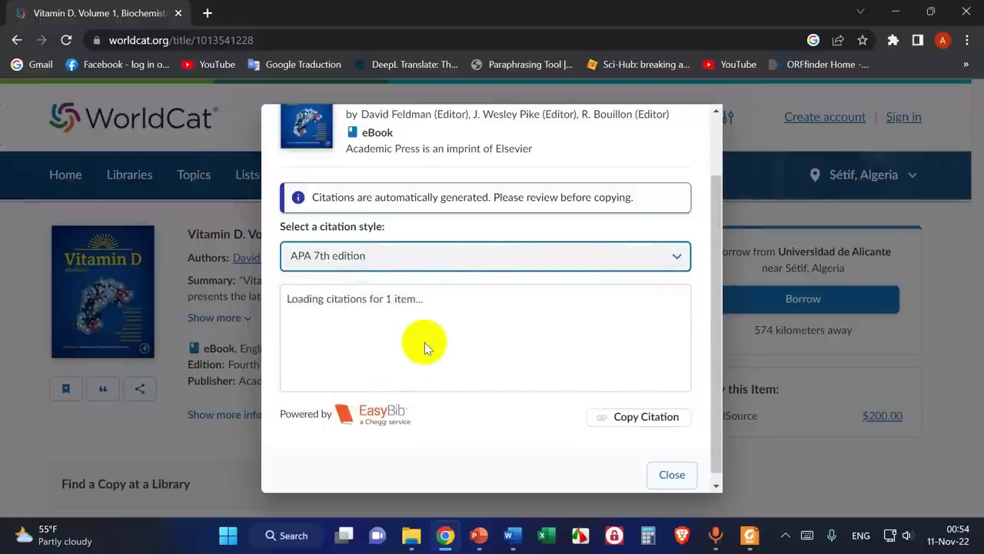
left_click_drag(287, 298, 630, 351)
left_click(455, 330)
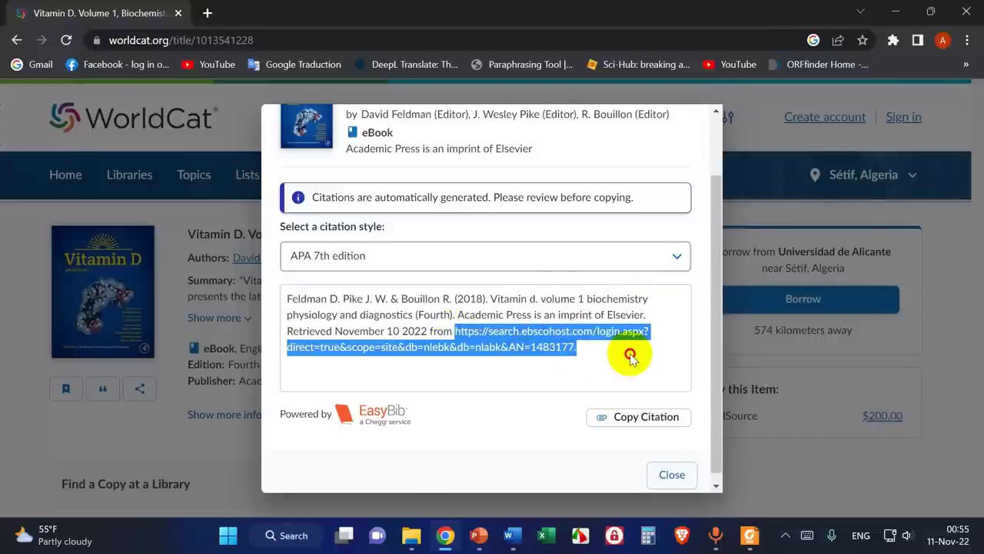
left_click(364, 315)
left_click_drag(286, 299, 424, 331)
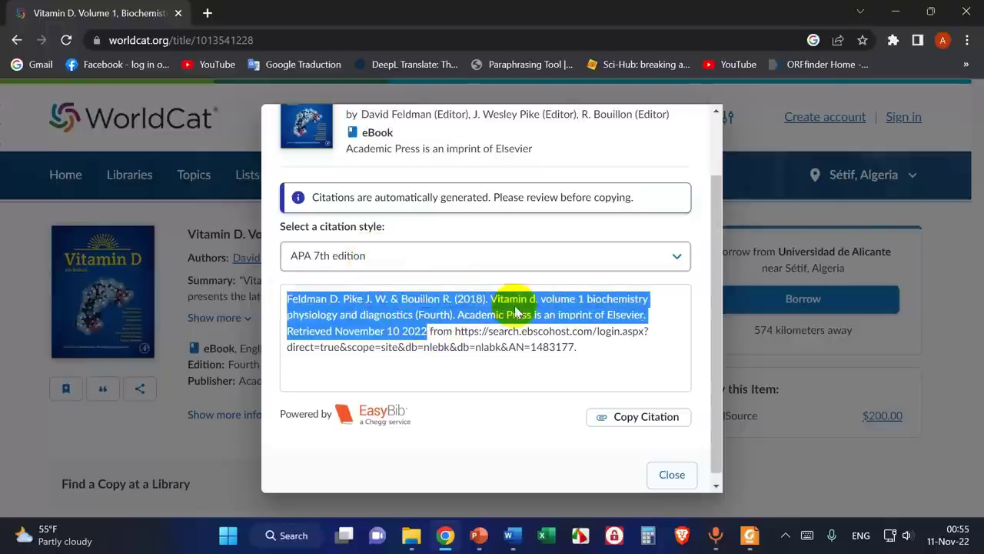
left_click(330, 301)
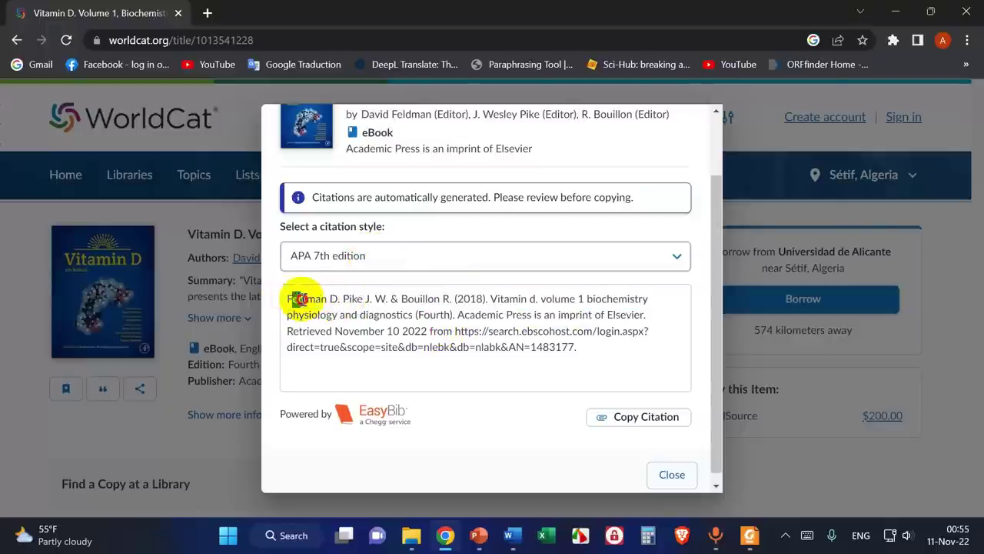
left_click_drag(287, 299, 429, 333)
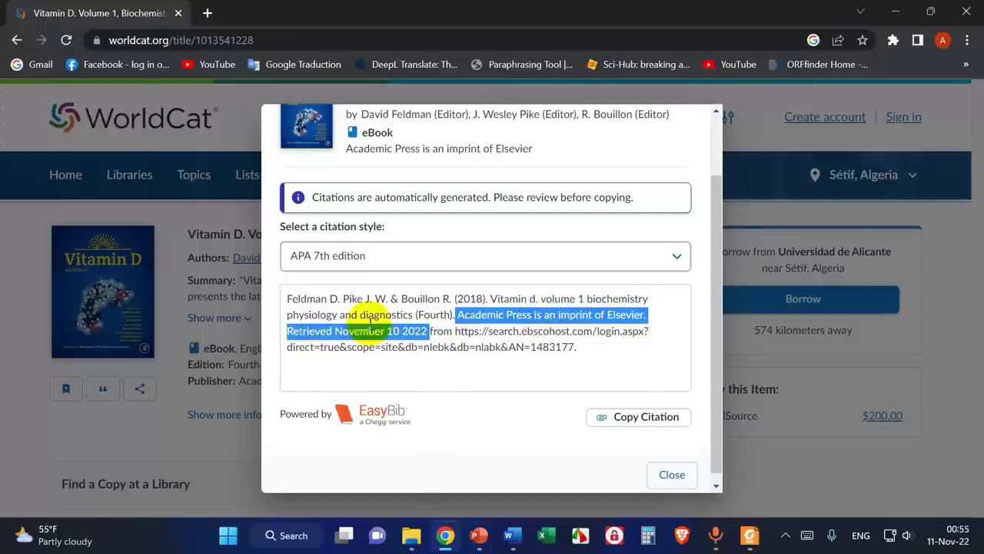
- Preview the Chicago (author-date) 17th edition citation, then return to APA 7th edition and highlight the citation text
left_click(415, 260)
left_click(342, 359)
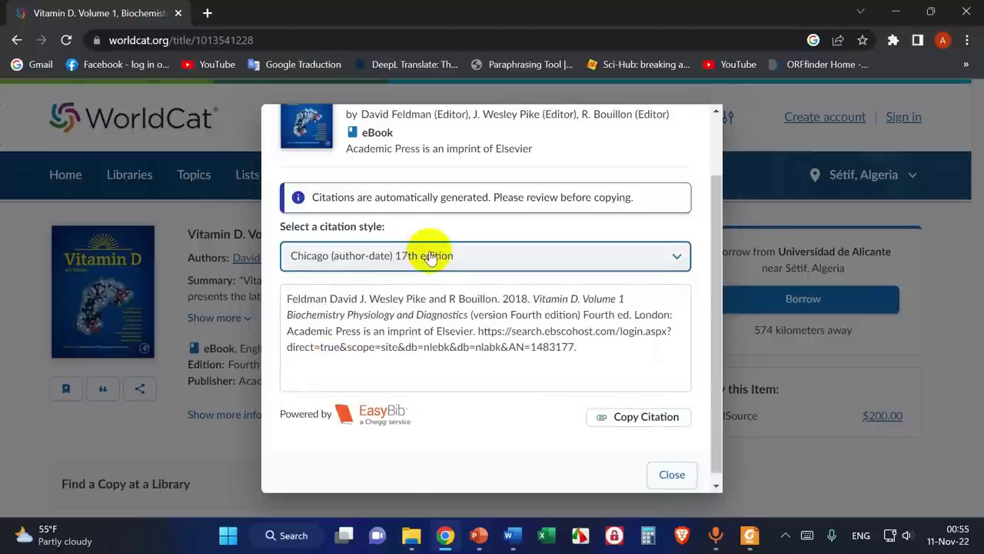
left_click(430, 258)
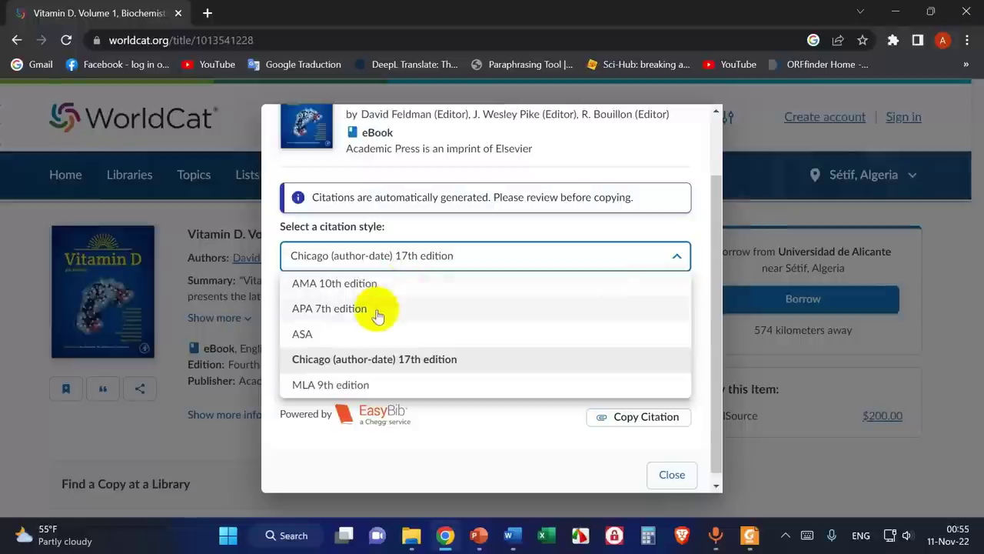
left_click(346, 308)
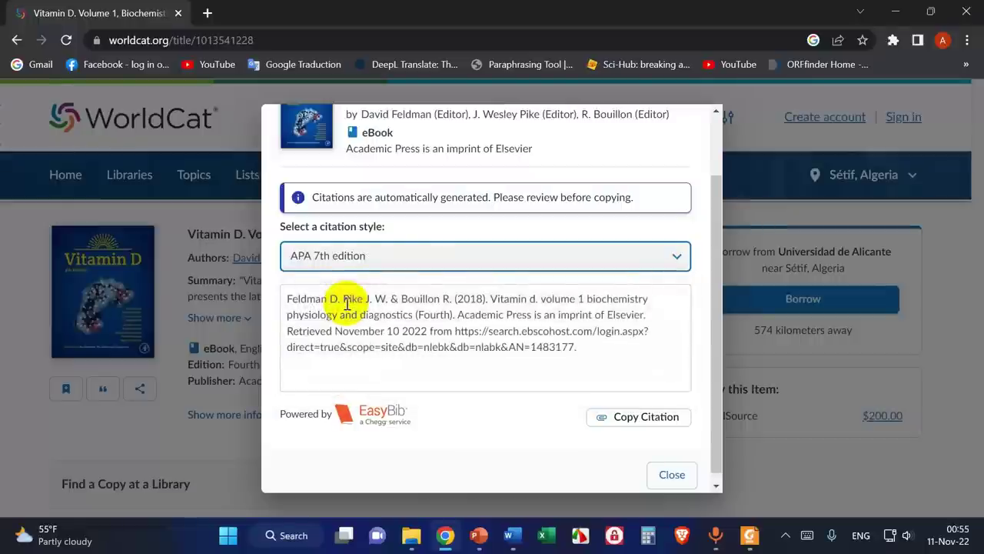
left_click(593, 312)
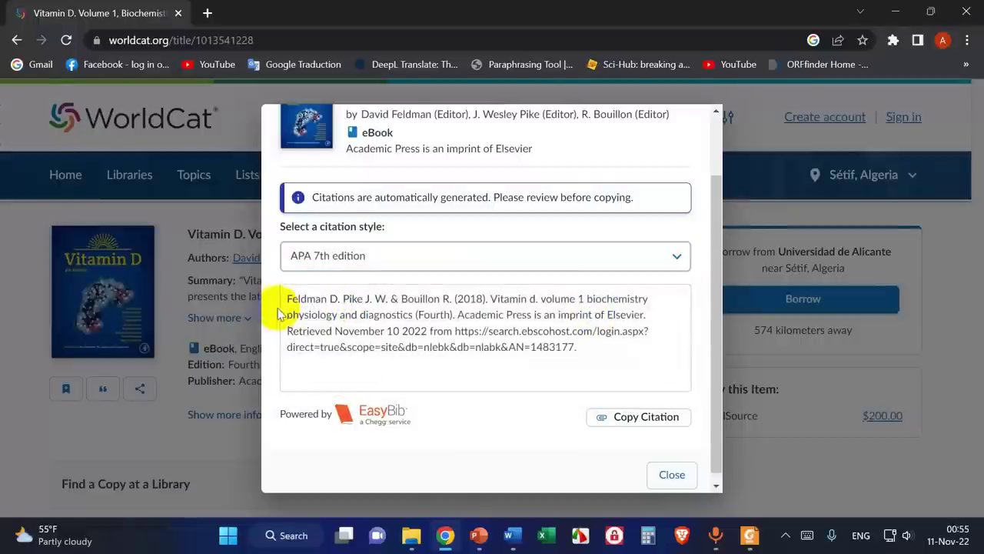
left_click_drag(291, 295, 471, 329)
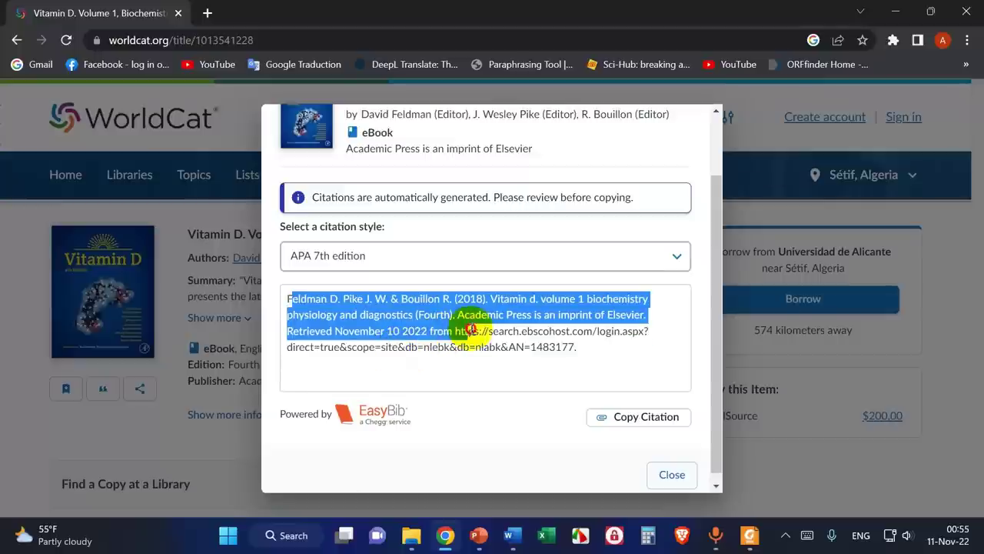
- Set the citation style to AMA 10th edition and examine the authors, publisher and year in the generated citation
left_click(466, 245)
left_click(429, 282)
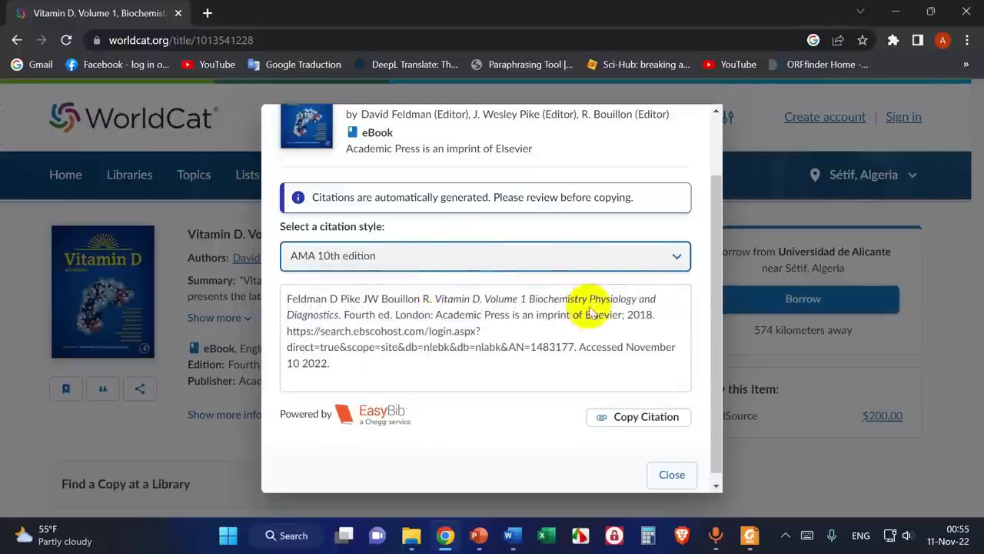
left_click(400, 311)
double_click(290, 299)
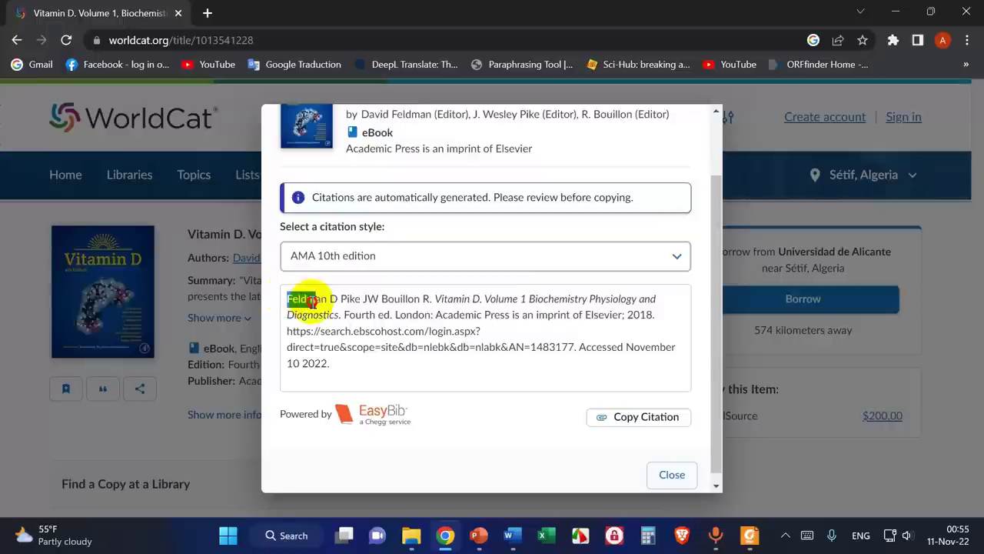
left_click(369, 318)
left_click_drag(395, 314, 653, 315)
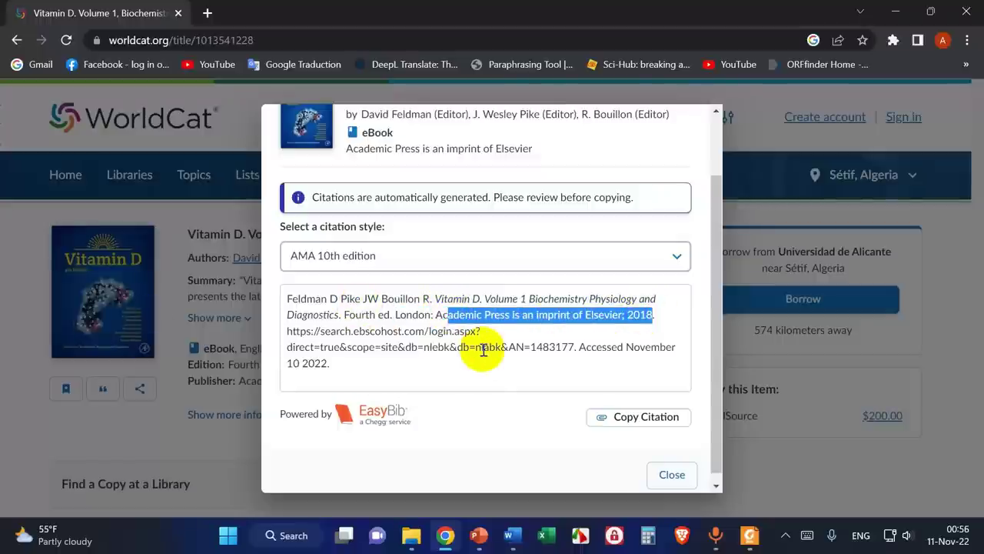
left_click(489, 249)
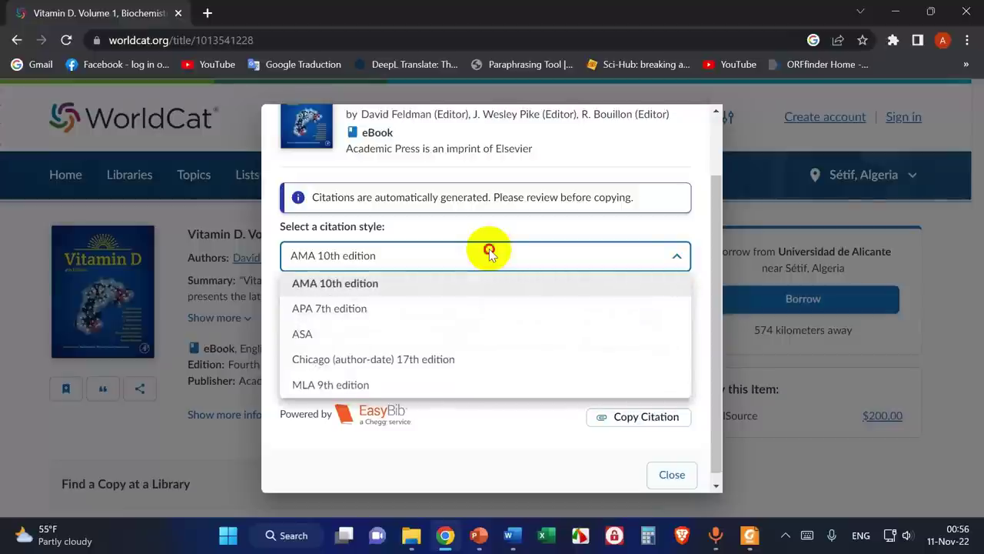
left_click(489, 249)
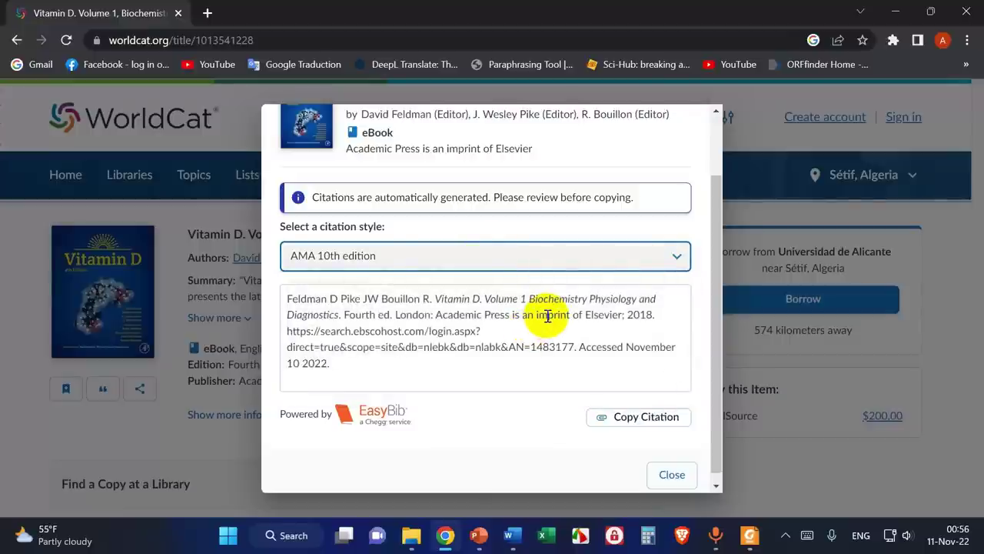
- Check the basic Vancouver book citation form in the PowerPoint referencing guide, then return to the WorldCat citation in Chrome
left_click(479, 535)
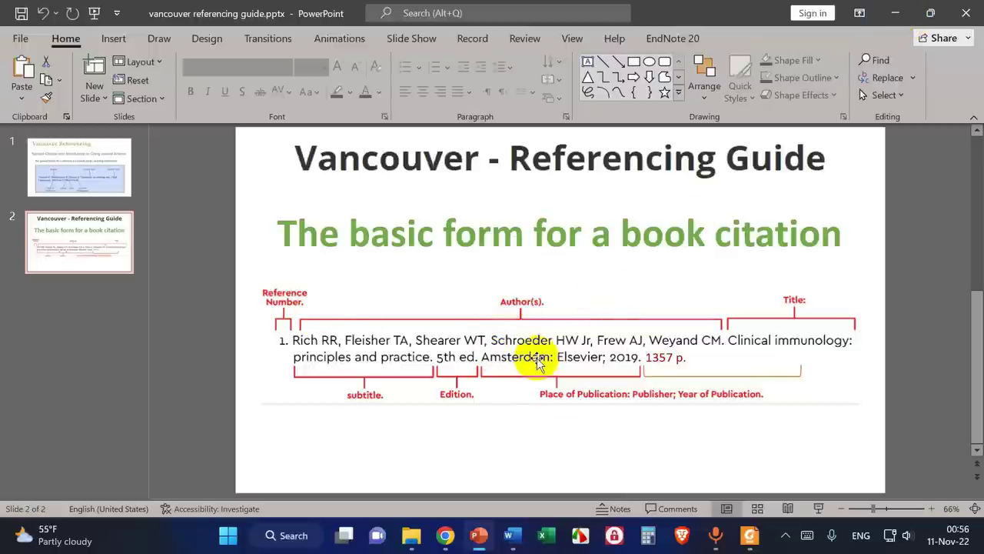
left_click(930, 13)
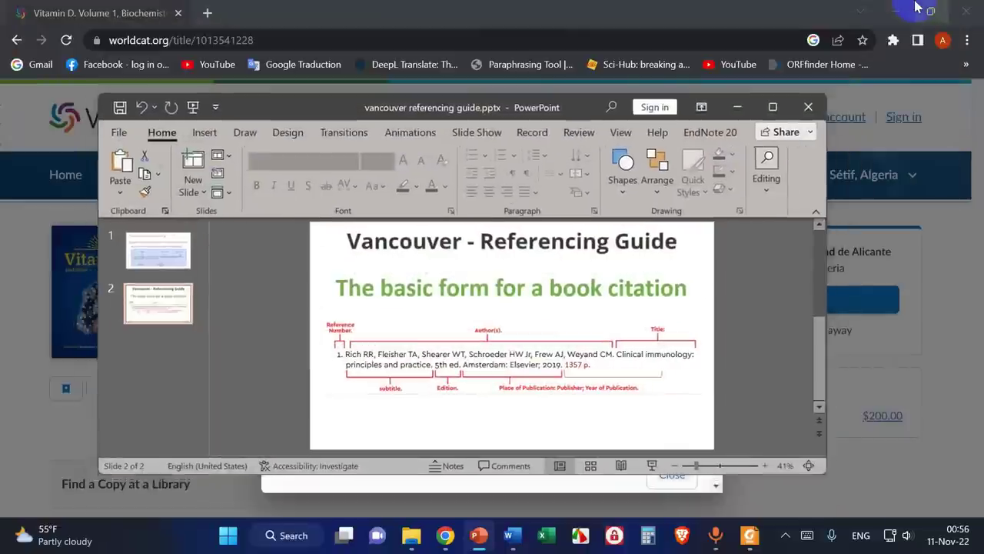
left_click(800, 105)
left_click(887, 19)
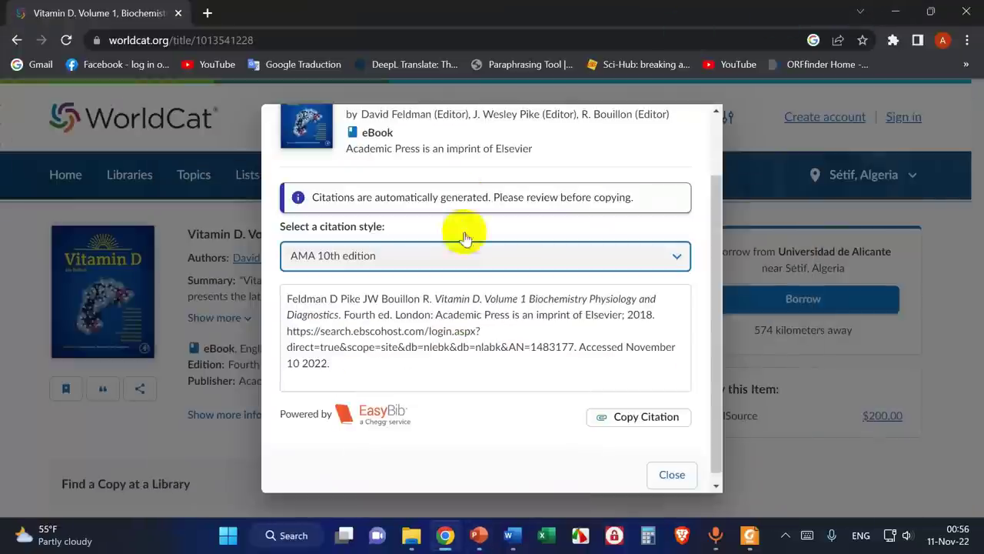
- Set the citation style to Chicago (author-date) 17th edition and examine the authors, year, title and publisher in the citation
left_click(430, 262)
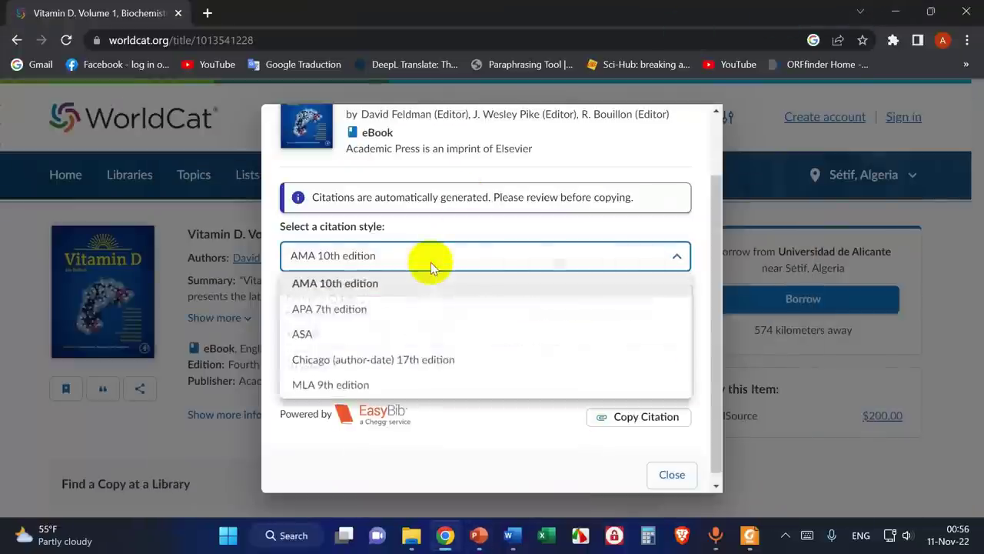
left_click(358, 365)
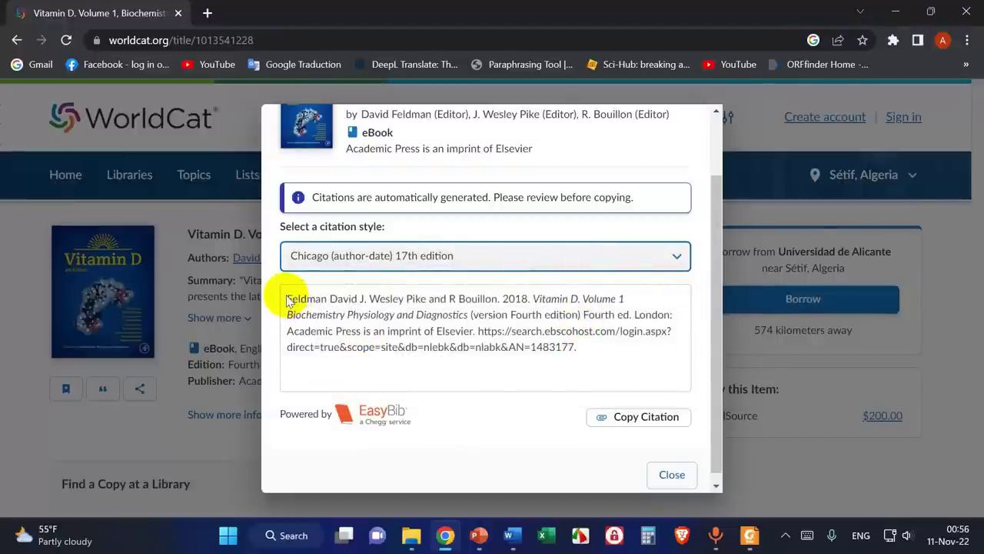
left_click_drag(352, 299, 666, 315)
double_click(520, 302)
left_click(455, 314)
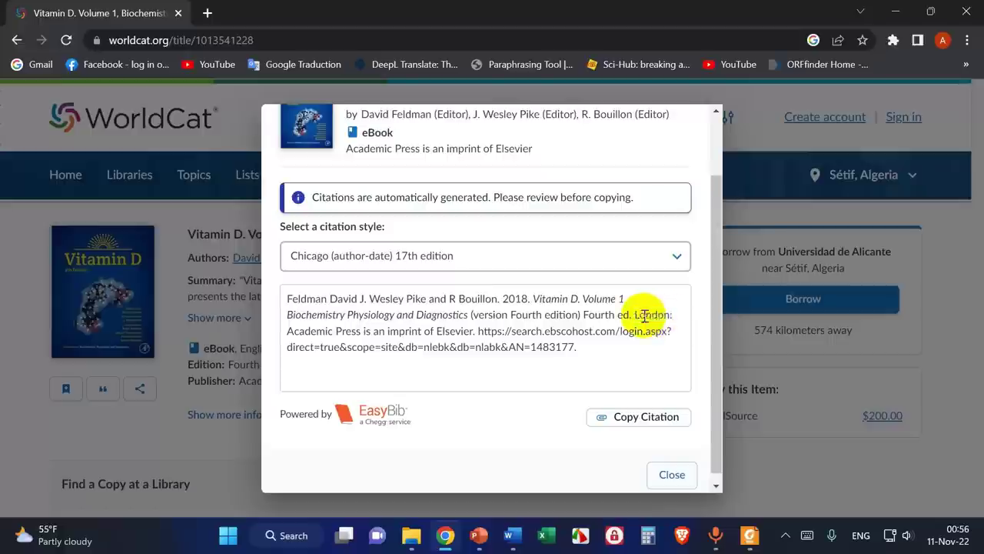
left_click_drag(325, 331, 462, 330)
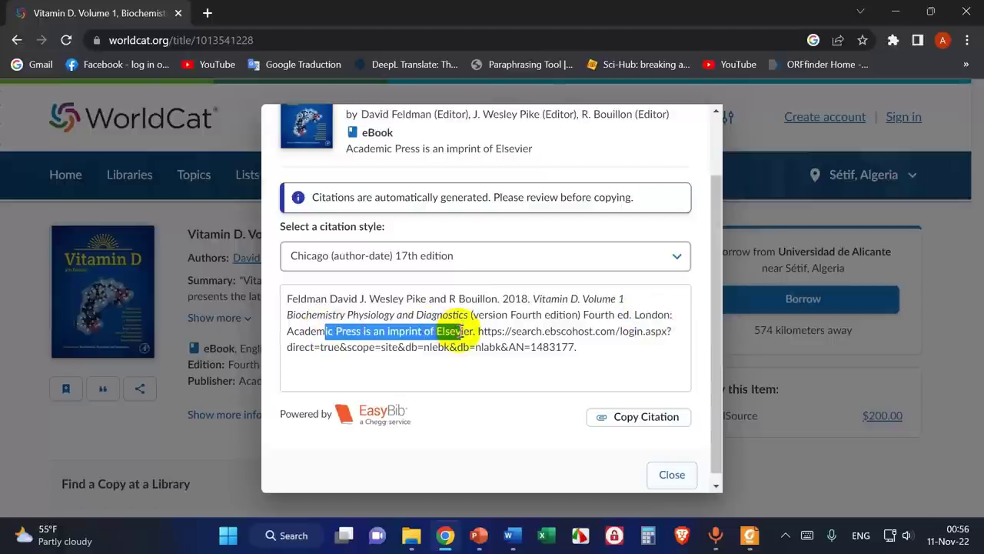
left_click(463, 327)
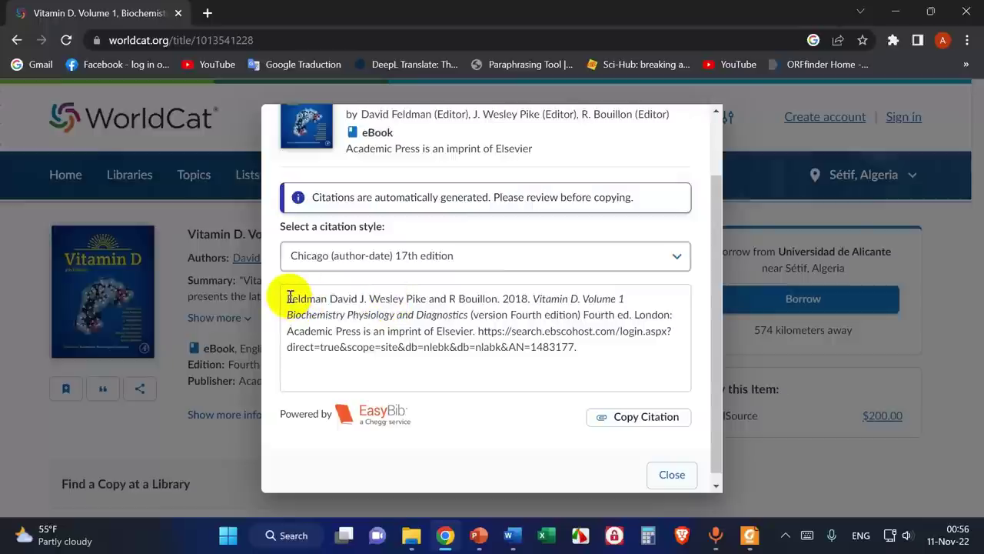
- Copy the Chicago citation from the first author through the publisher, leaving out the web address
left_click_drag(288, 296, 472, 333)
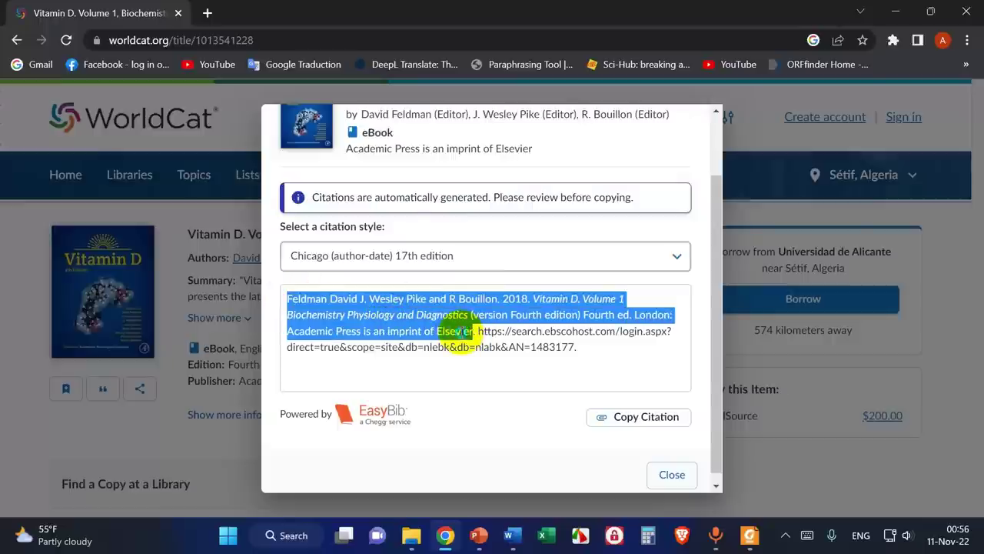
right_click(462, 330)
left_click(492, 347)
left_click(288, 299)
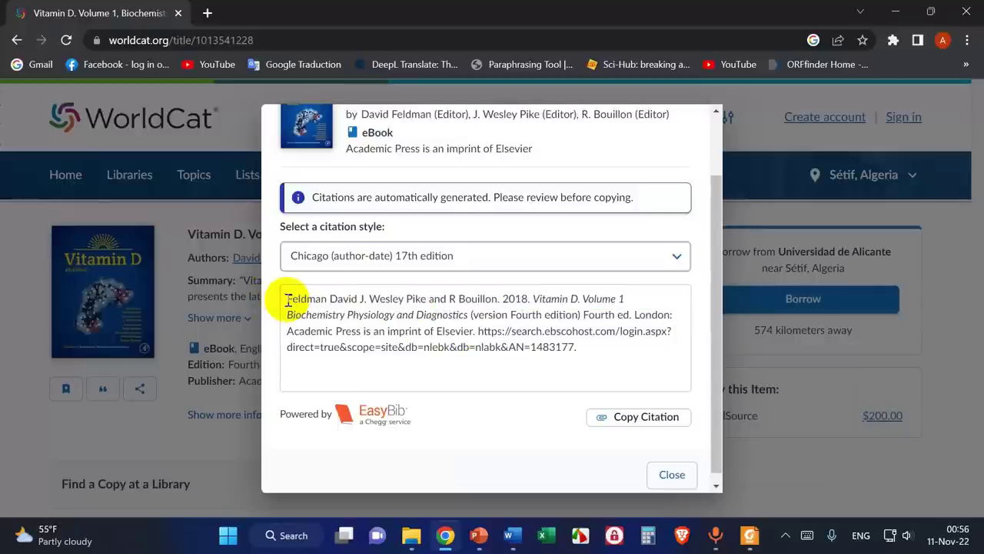
left_click_drag(290, 300, 477, 333)
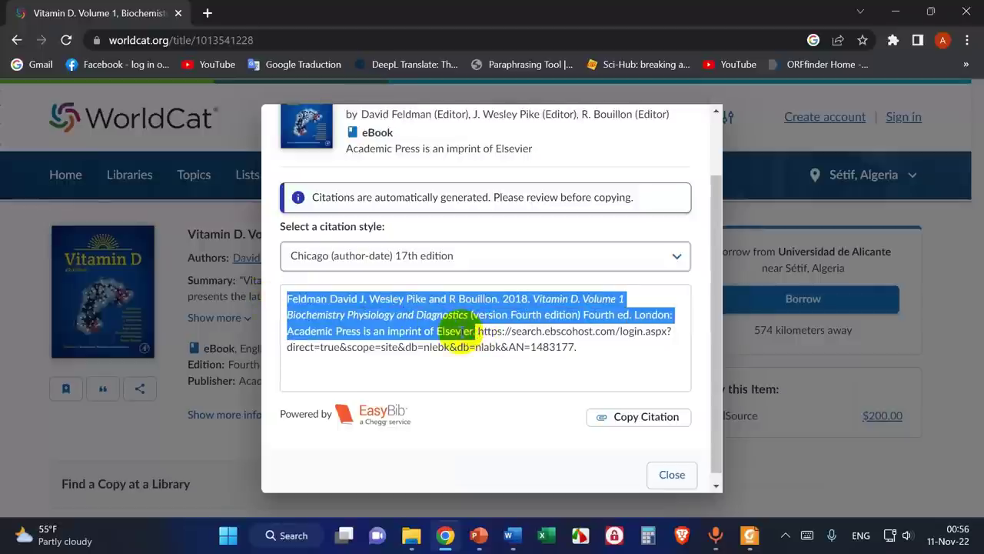
right_click(476, 332)
left_click(492, 343)
- In Word, paste the copied book citation as plain text below the MEGA X reference at the end of the reference list
left_click(520, 536)
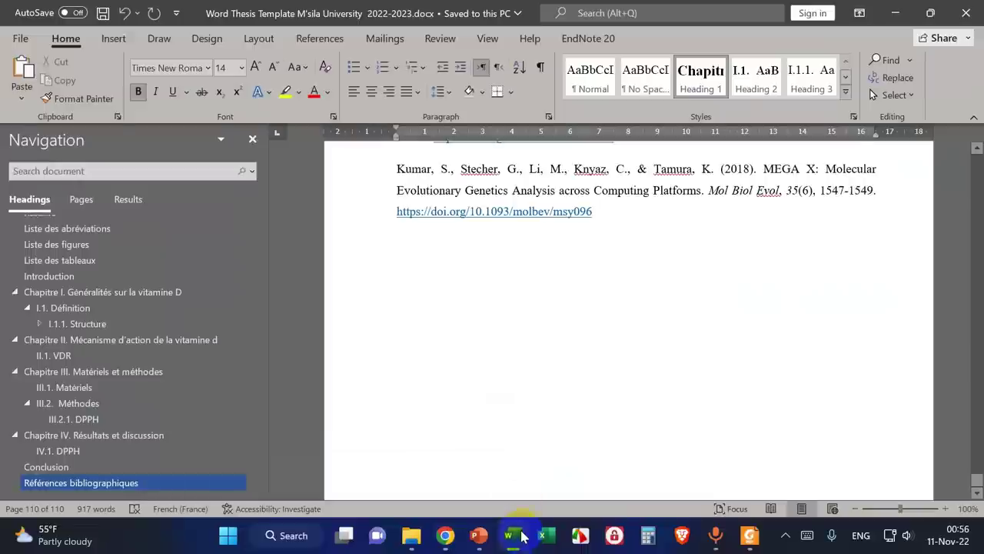
left_click(439, 242)
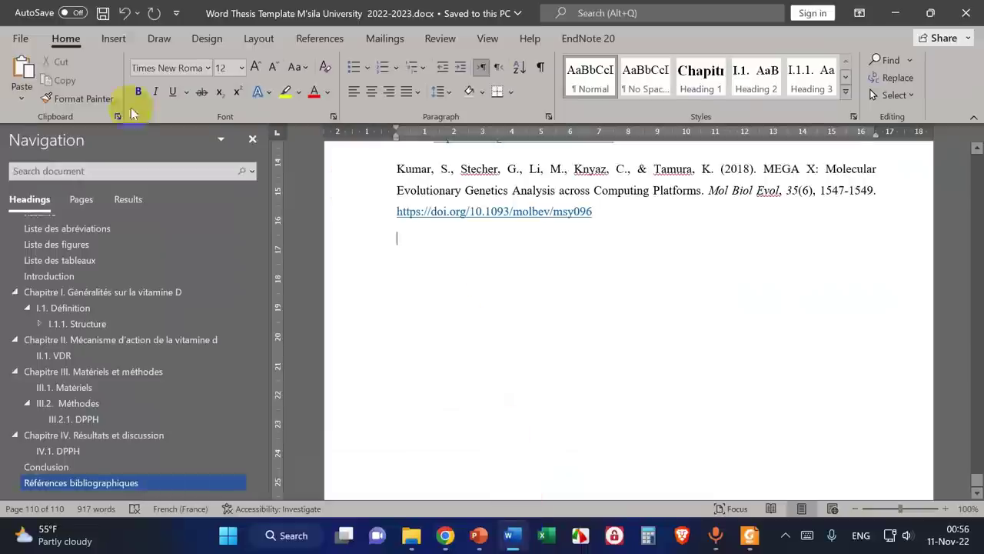
left_click(23, 88)
left_click(66, 138)
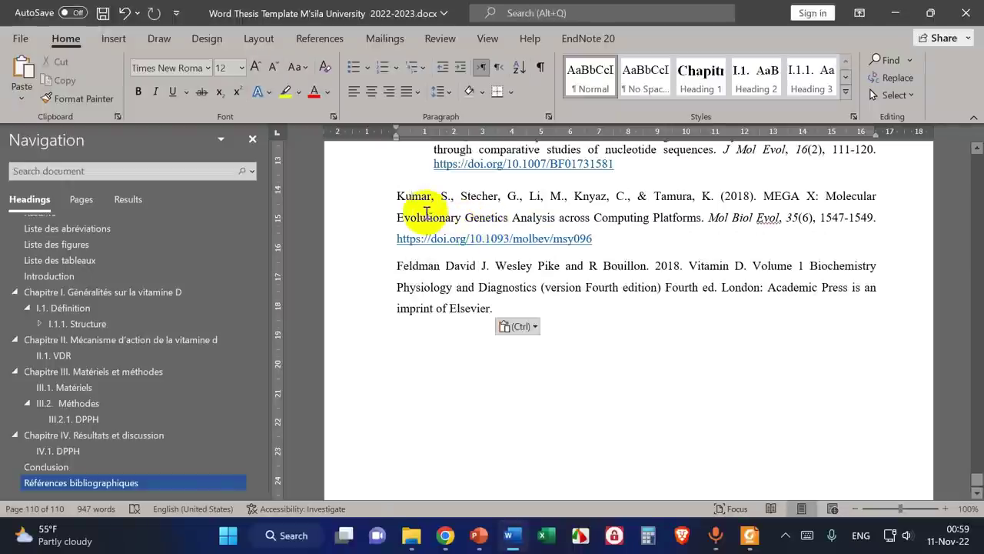
- Compare the layout of authors, year and title in the MEGA X reference with that of the pasted Vitamin D book reference
left_click_drag(397, 266, 463, 310)
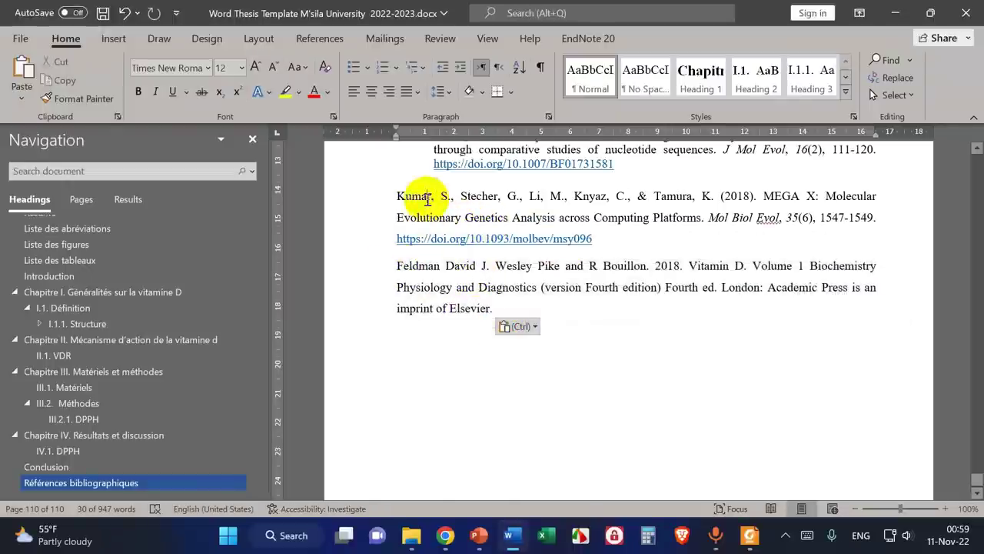
left_click_drag(399, 195, 588, 242)
left_click(547, 223)
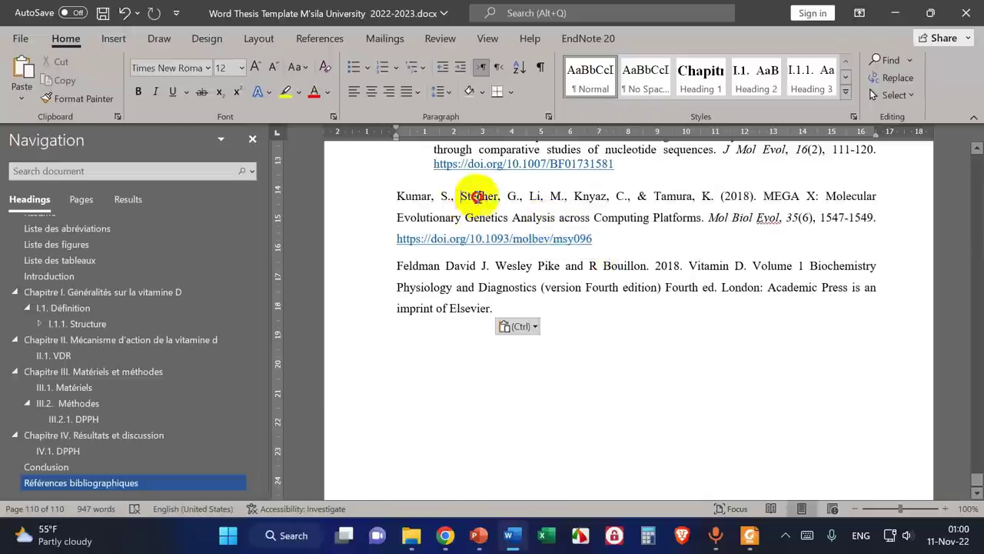
left_click_drag(460, 195, 607, 195)
left_click_drag(392, 195, 643, 219)
left_click(740, 197)
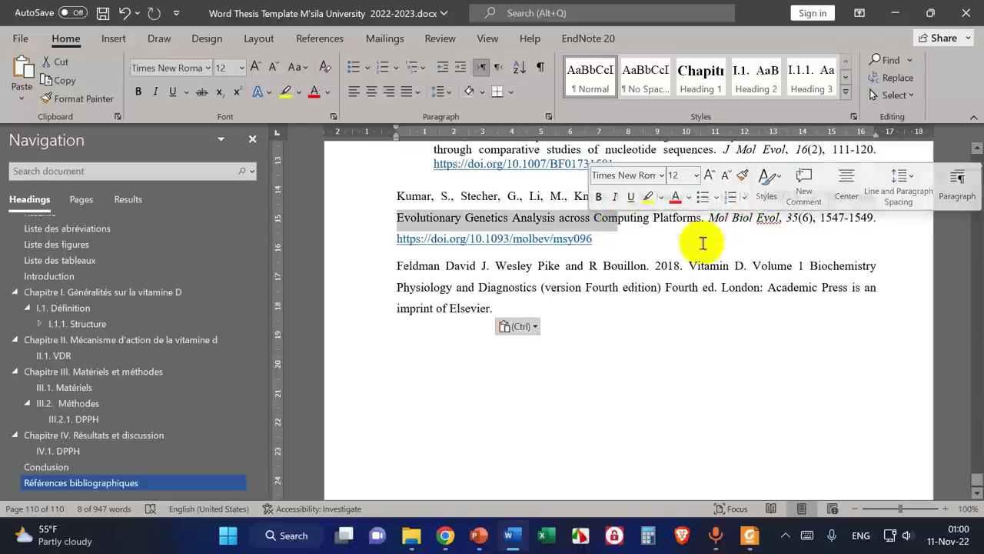
left_click(501, 274)
left_click_drag(395, 265, 633, 297)
left_click(655, 272)
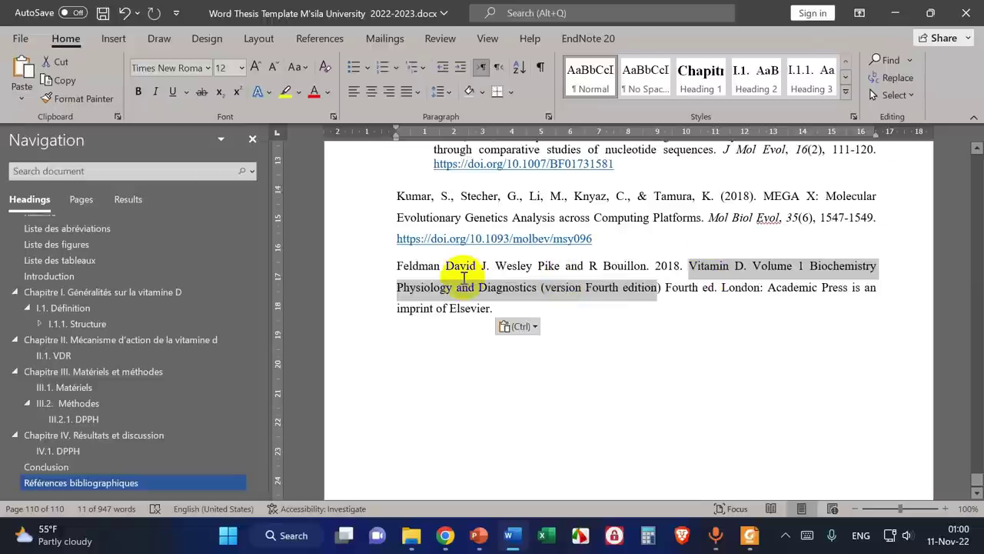
- Examine how author names are punctuated and abbreviated in the MEGA X reference and in the pasted book reference
left_click(427, 205)
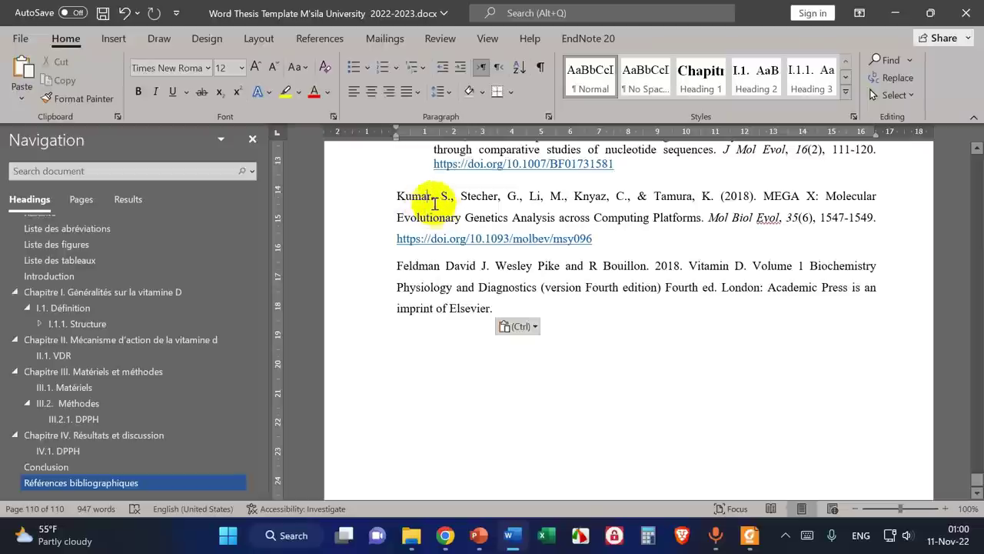
left_click(432, 198)
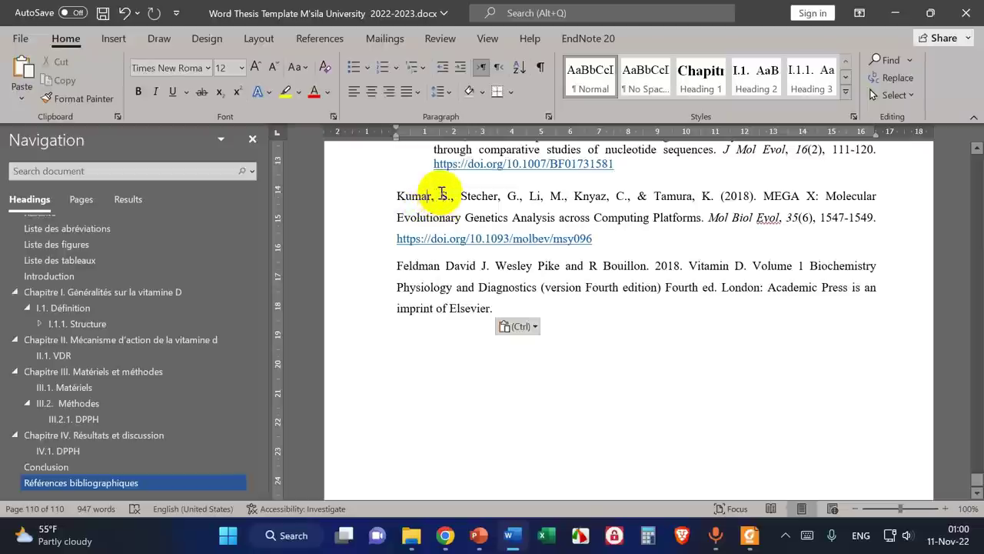
type(",")
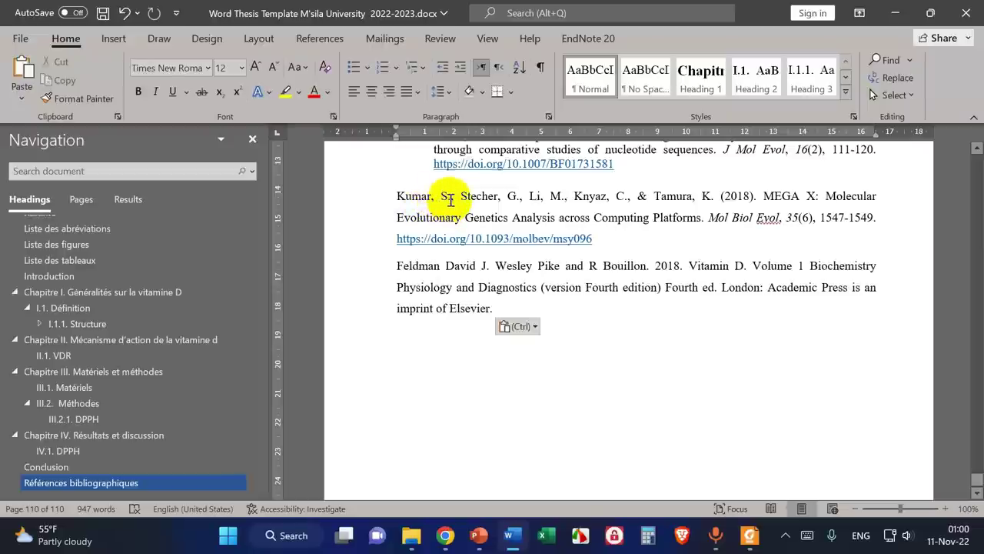
left_click(428, 197)
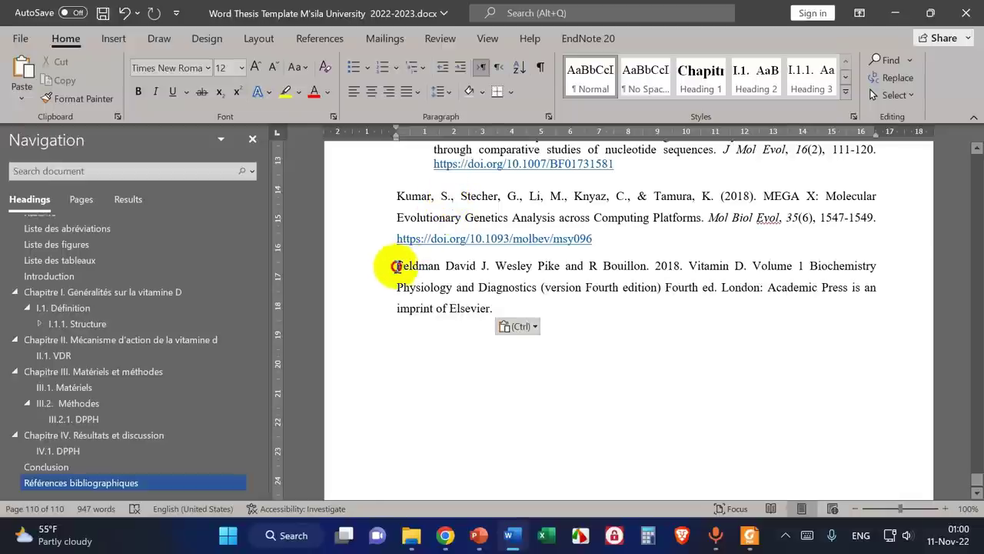
left_click_drag(395, 266, 493, 267)
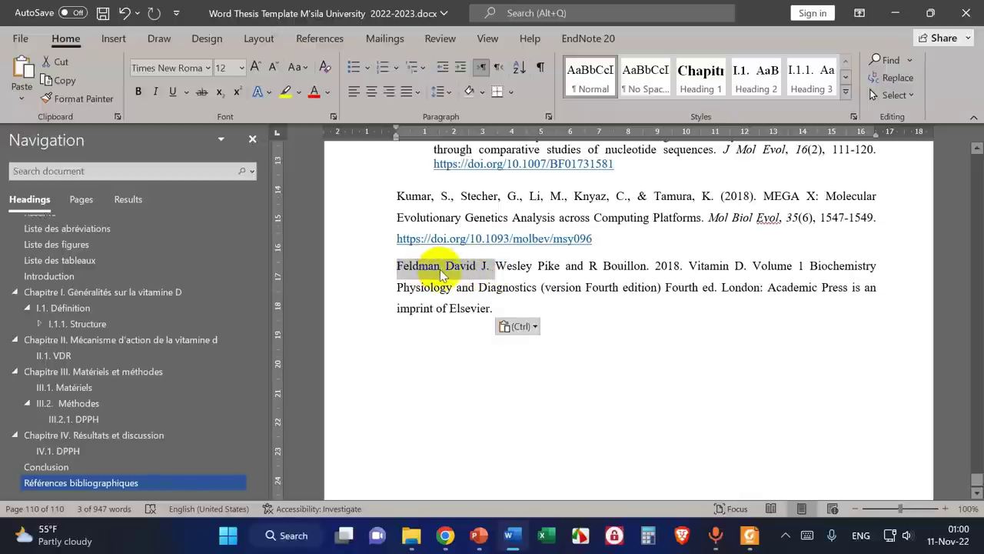
left_click(503, 273)
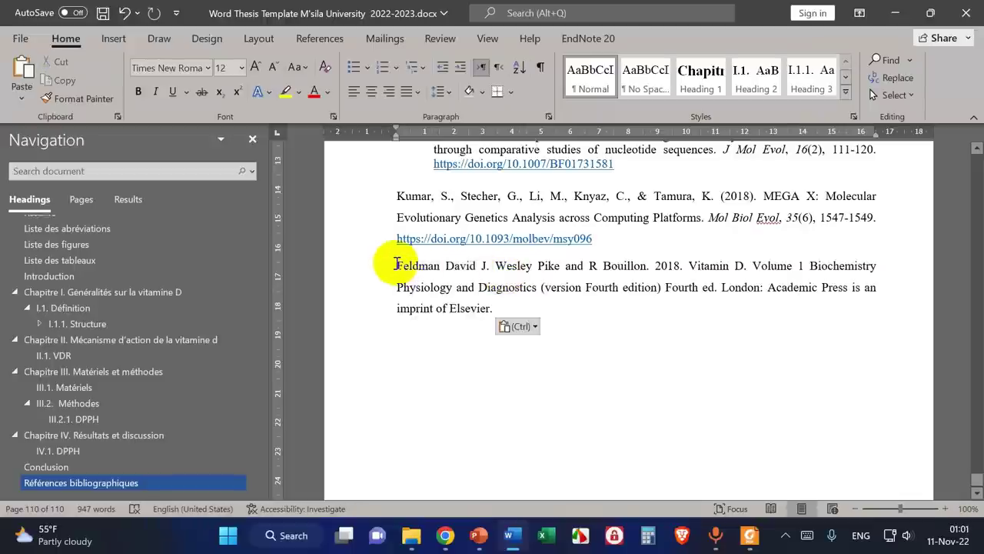
left_click_drag(388, 265, 632, 278)
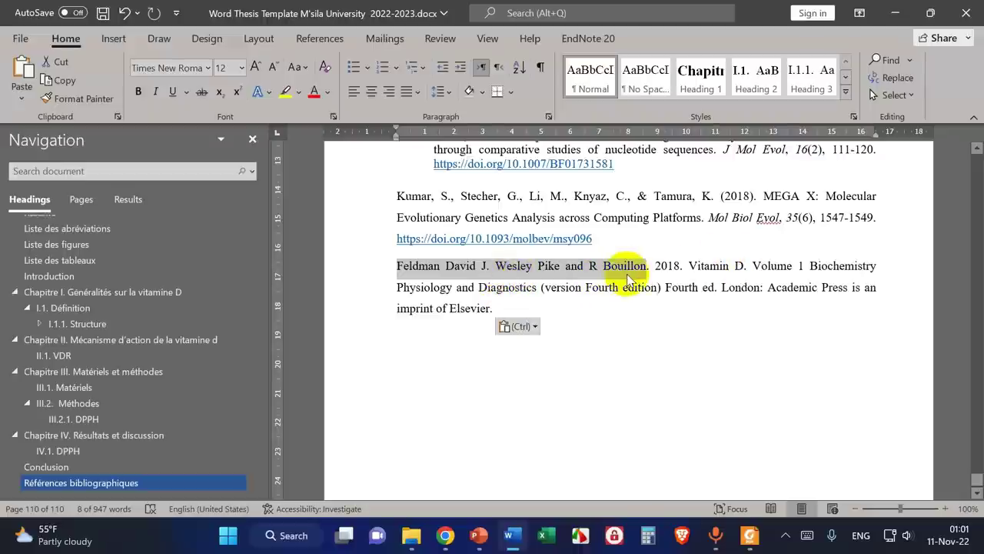
left_click(676, 267)
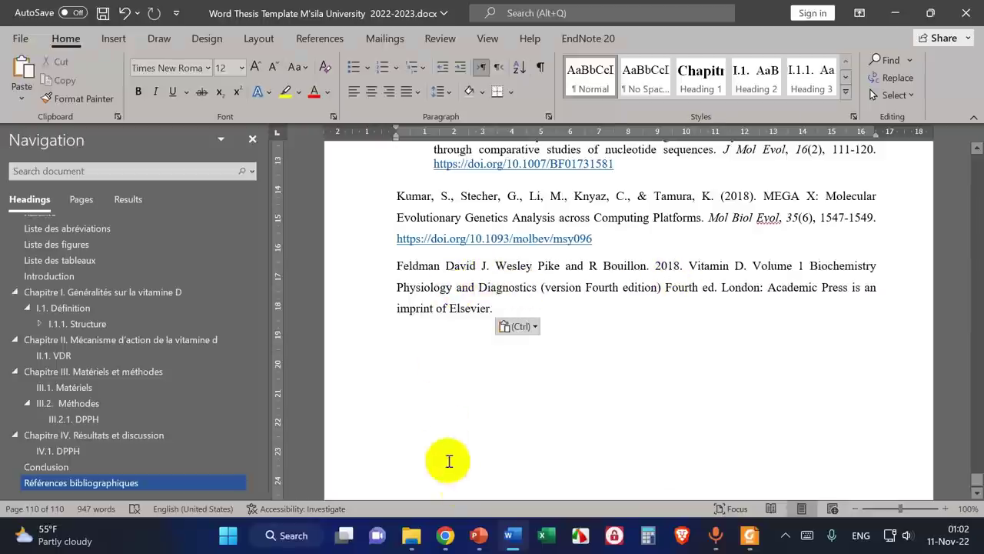
- In Chrome, switch the citation style to APA 7th edition, copy the citation through the publisher, and return to the Word thesis
left_click(445, 535)
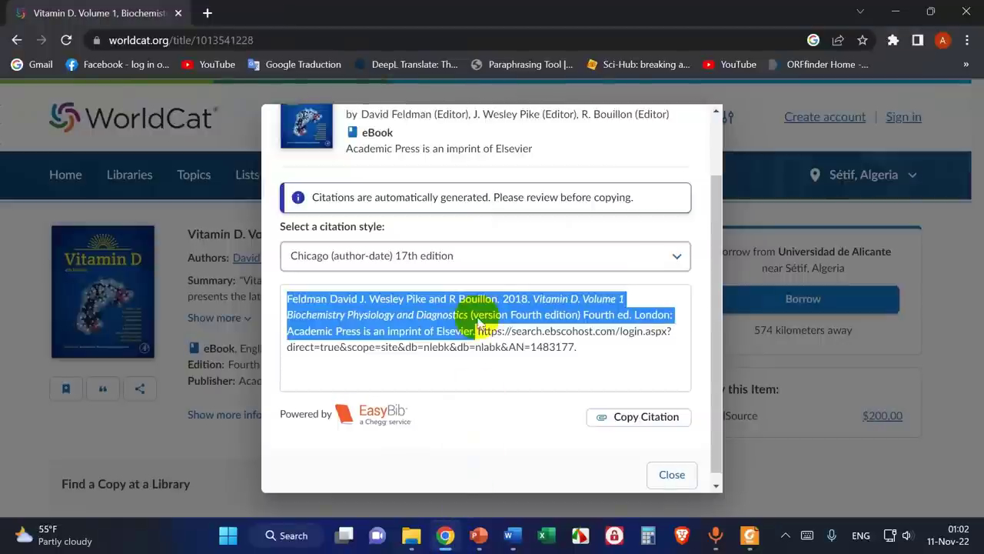
left_click(494, 259)
left_click(408, 310)
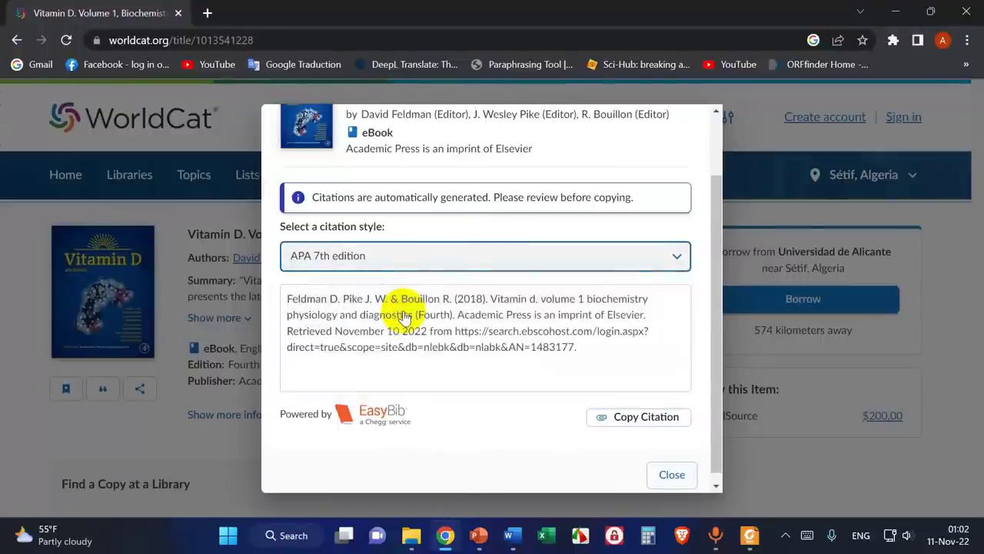
left_click_drag(288, 301, 659, 314)
right_click(640, 315)
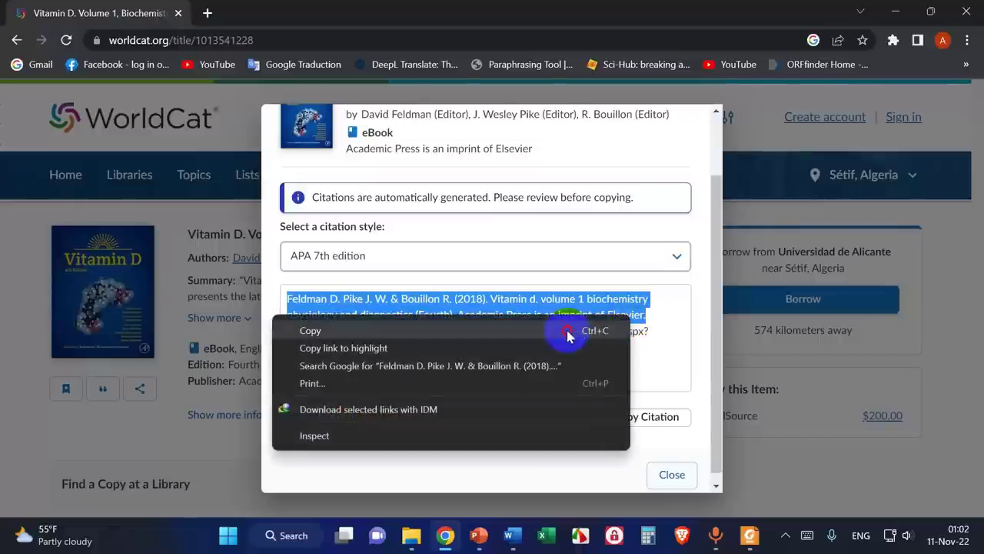
left_click(567, 331)
left_click(512, 535)
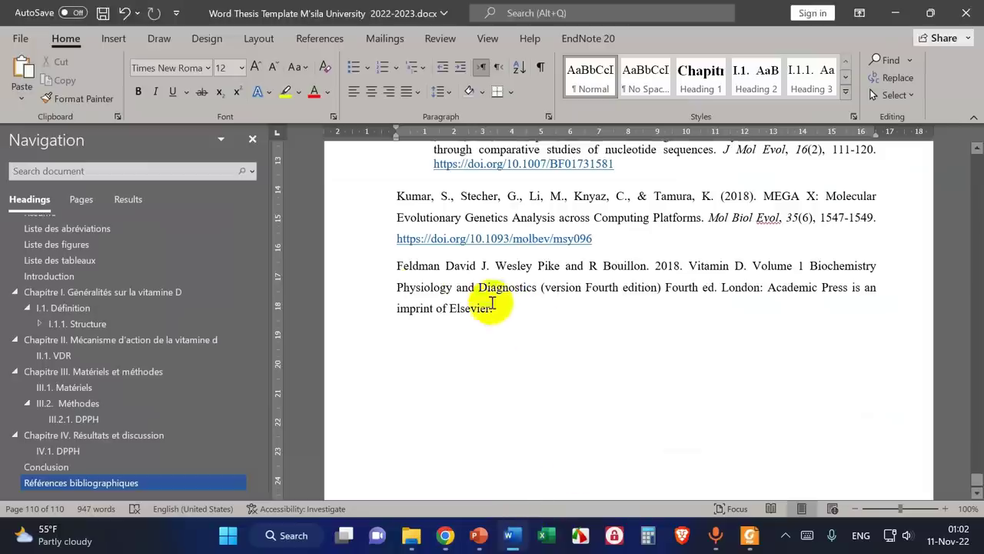
- Try to paste the APA citation as plain text on a new line directly below the MEGA X reference, and undo the paste
left_click(605, 238)
key("Return")
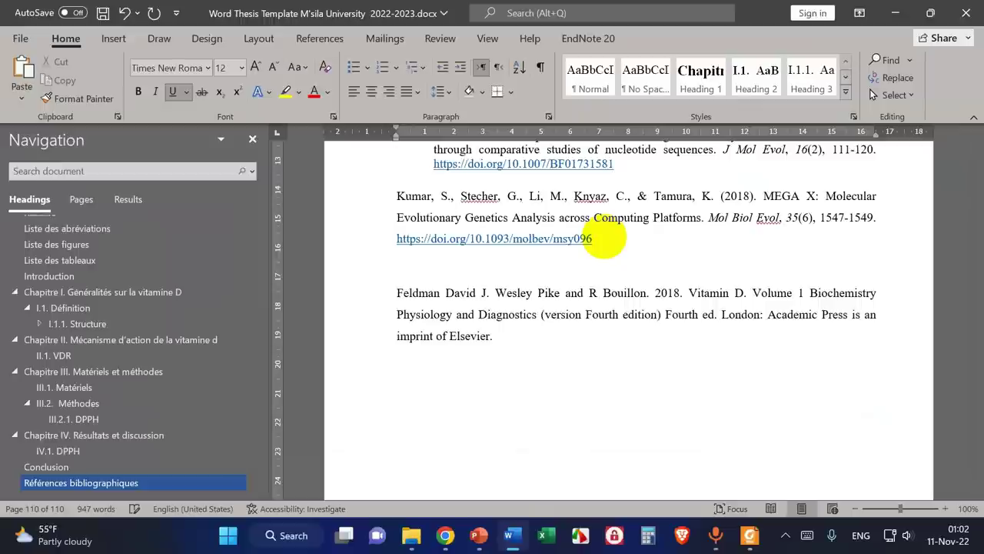
left_click(21, 98)
left_click(66, 145)
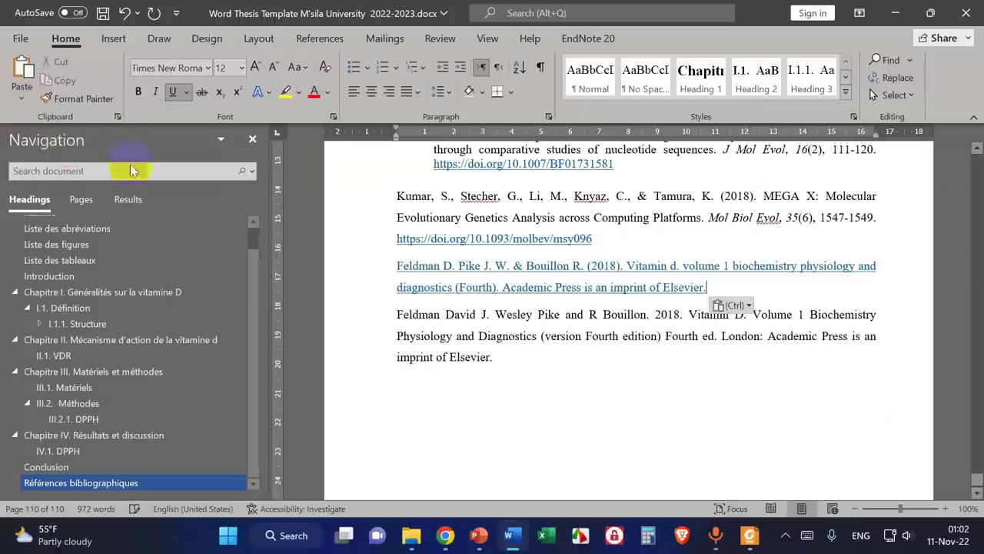
left_click(124, 13)
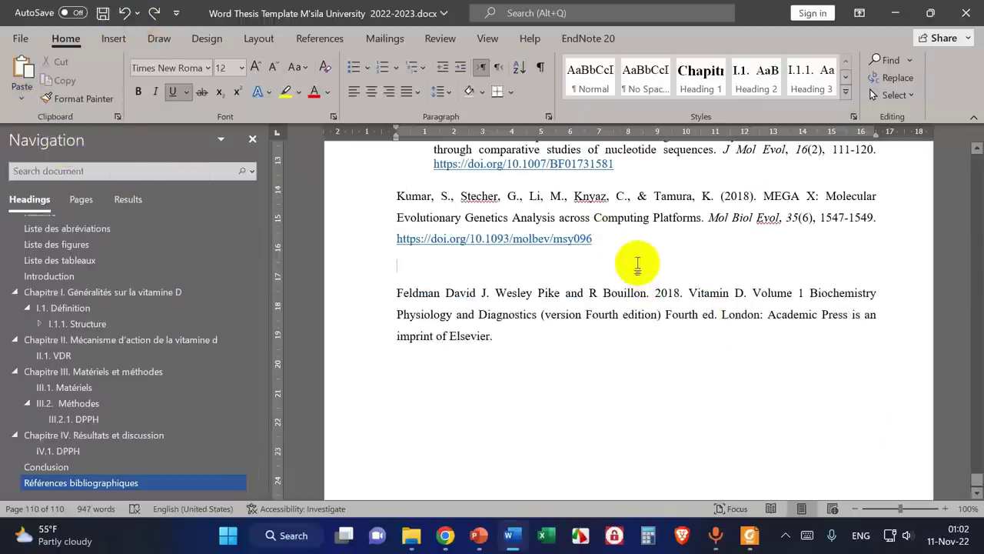
left_click(22, 104)
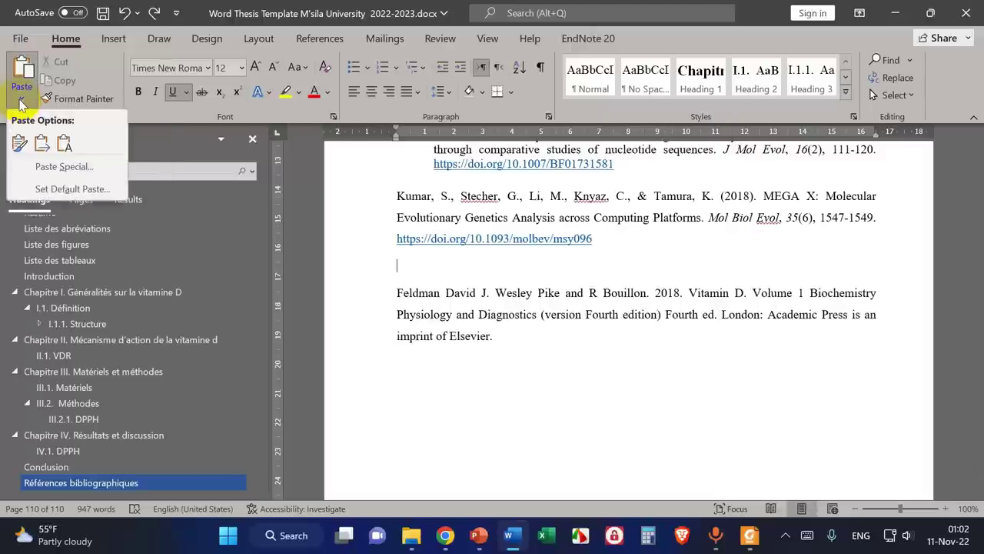
- Paste the APA citation as plain text below the earlier Vitamin D book reference and remove the empty line above that earlier reference
left_click(508, 352)
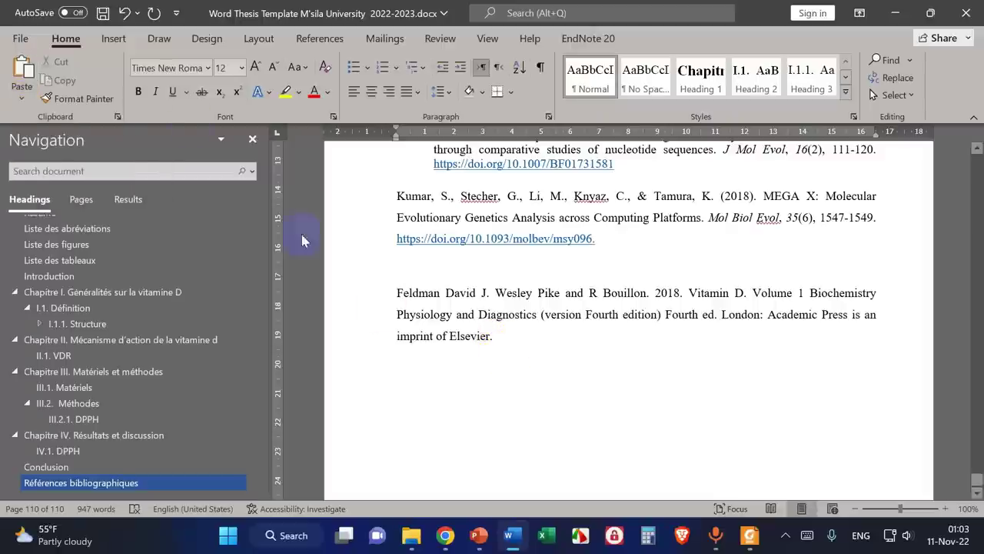
left_click(21, 98)
left_click(64, 144)
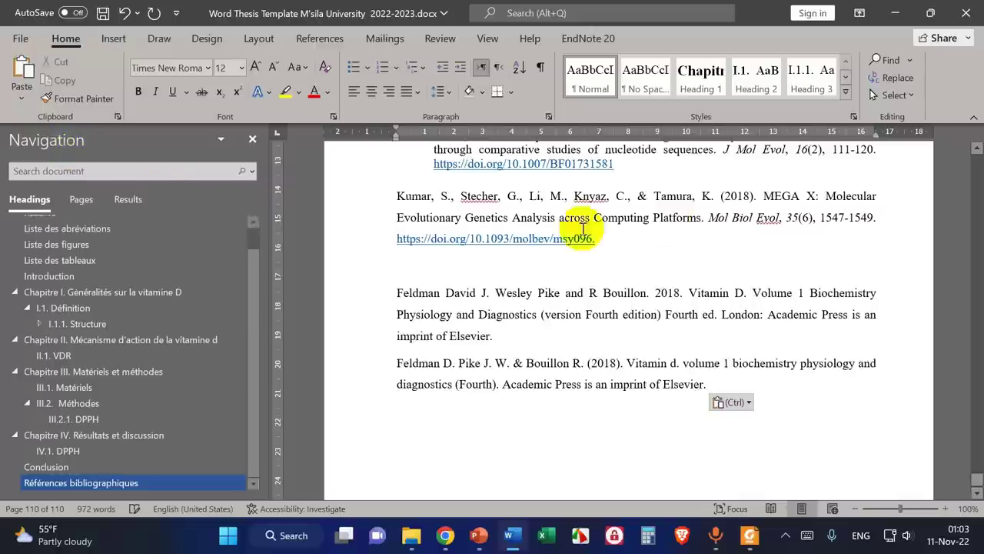
scroll(692, 212, "down", 2)
scroll(656, 288, "up", 3)
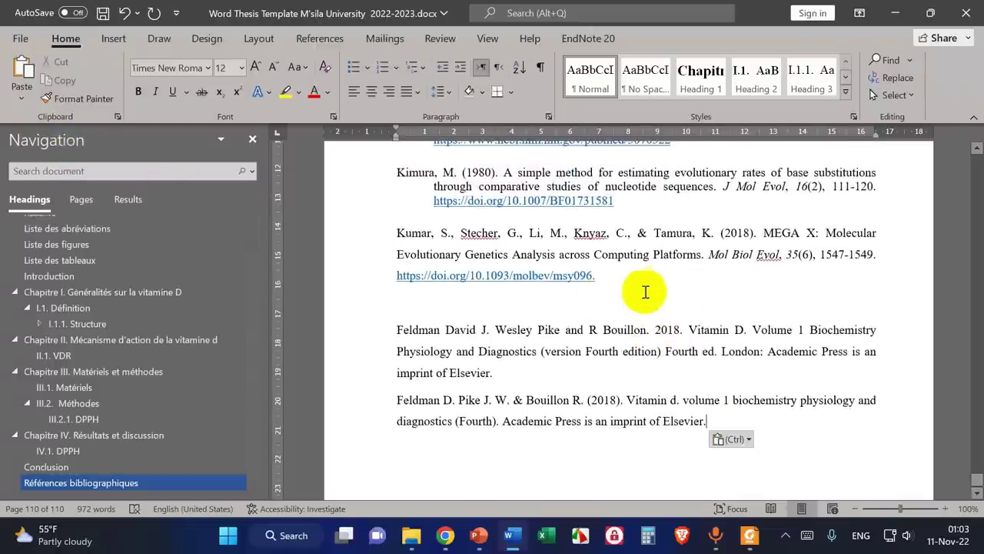
left_click(397, 332)
key("BackSpace")
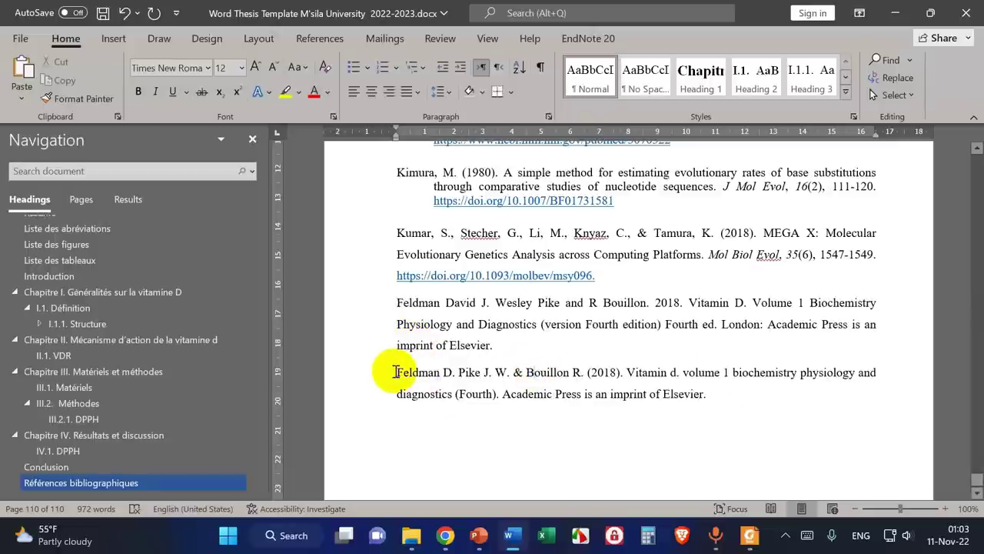
- Compare the pasted APA book reference as a whole with the MEGA X article reference
left_click_drag(397, 372, 708, 404)
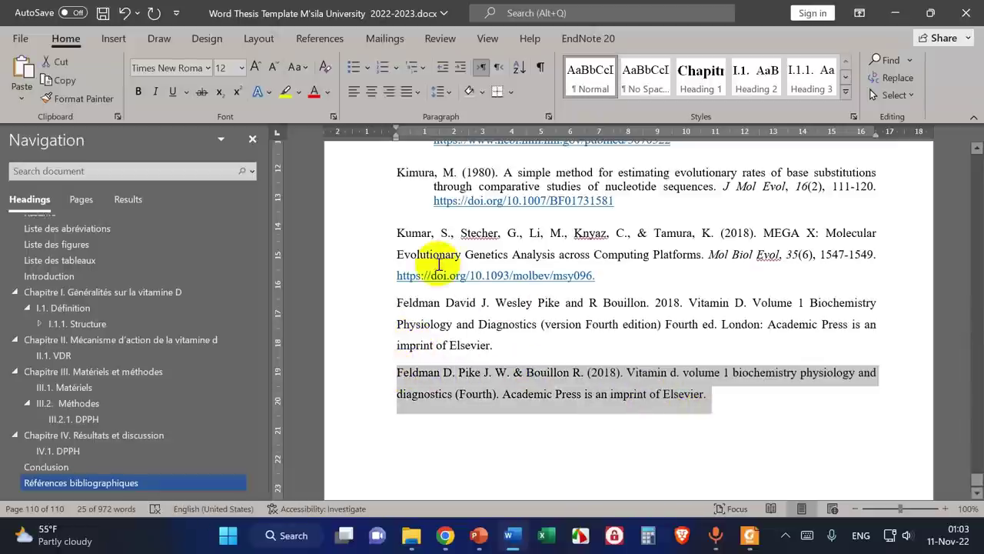
left_click_drag(395, 232, 600, 274)
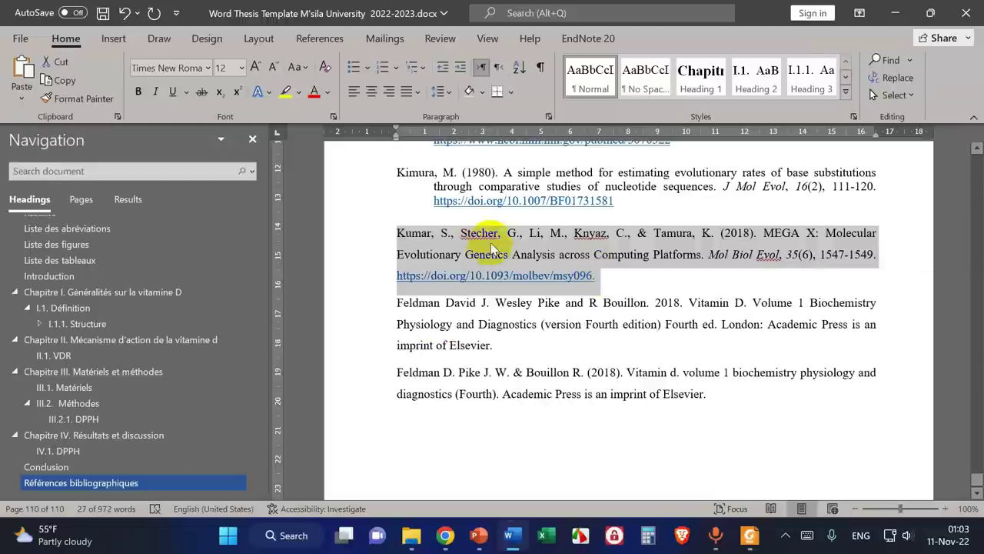
left_click(432, 354)
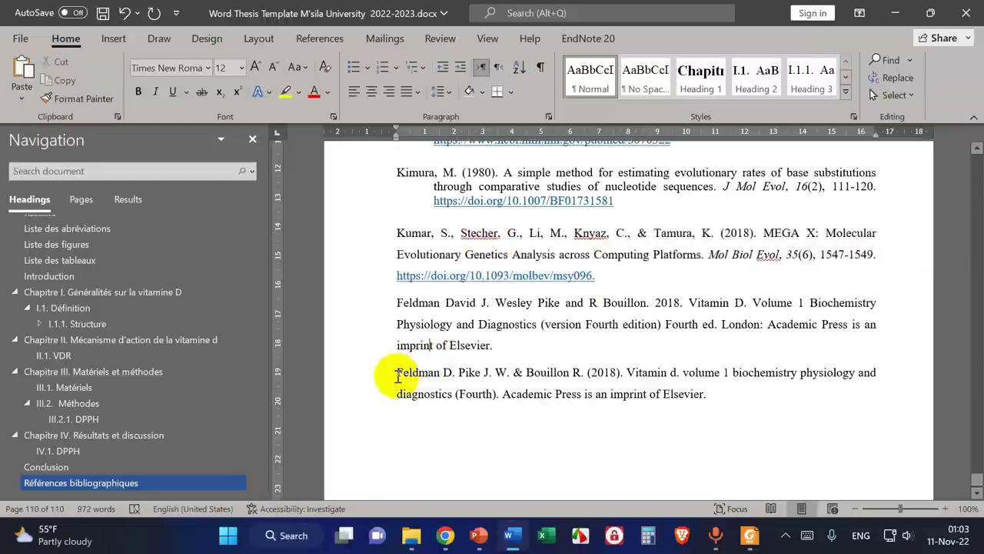
left_click_drag(390, 375, 708, 400)
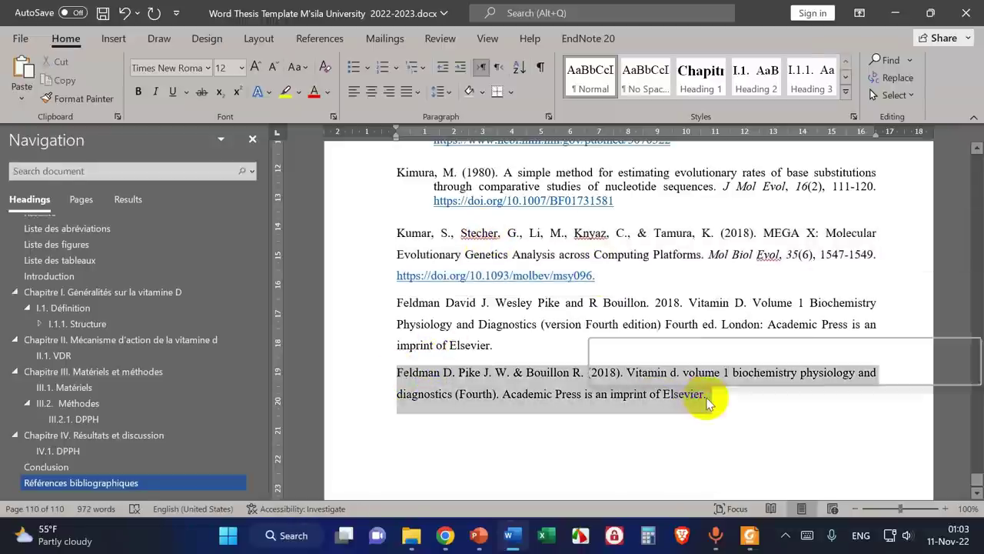
left_click(512, 373)
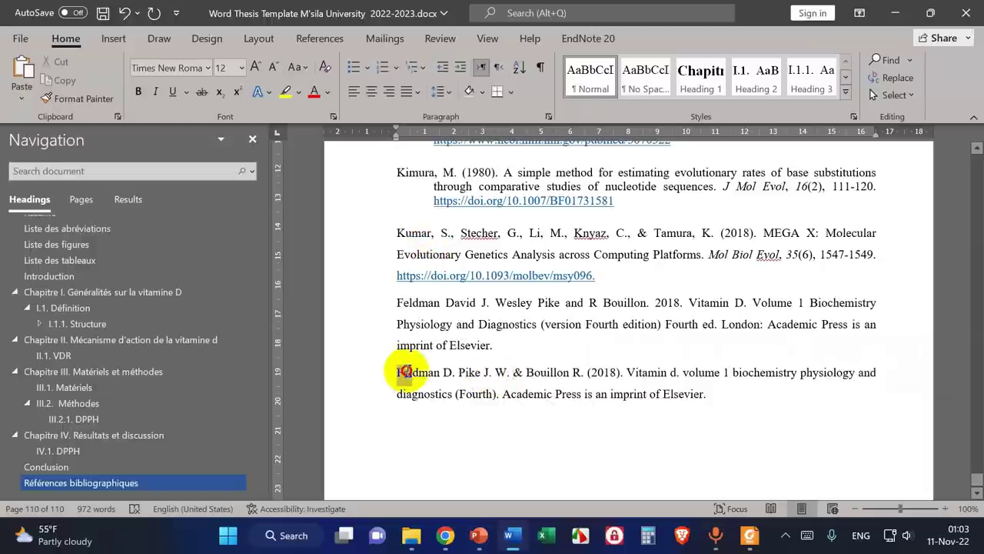
- Examine the authors, year and title of the APA book reference part by part and check them against the MEGA X reference
left_click_drag(395, 374, 603, 375)
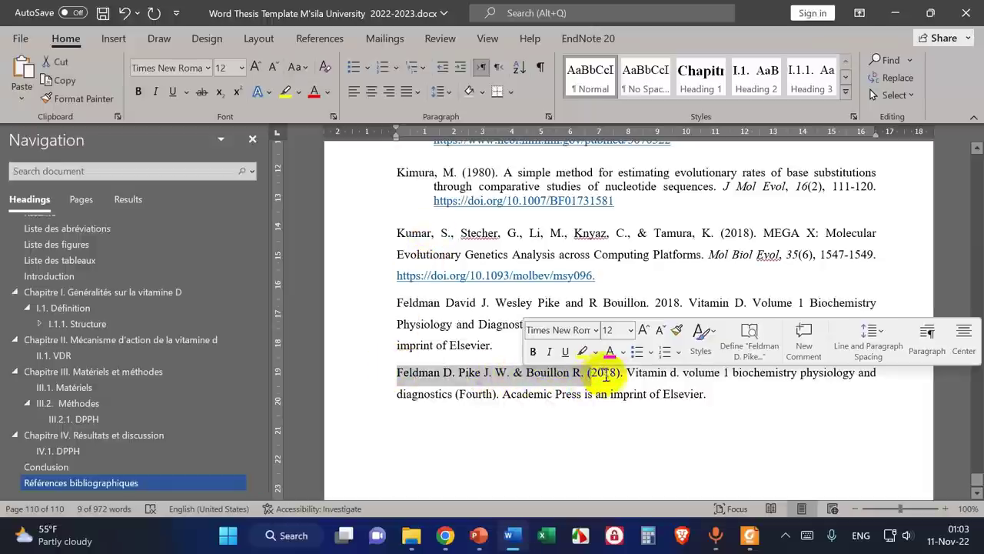
double_click(605, 374)
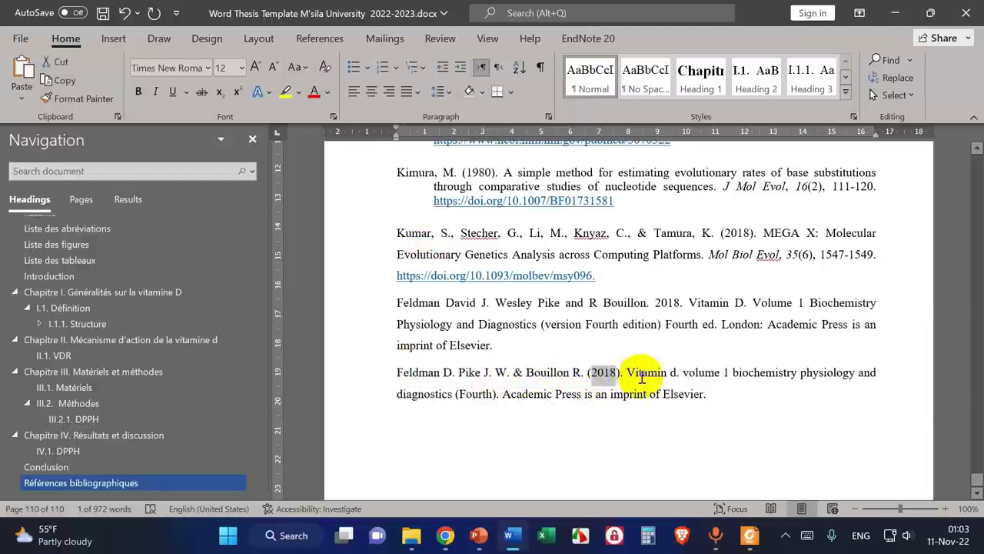
left_click_drag(627, 374, 494, 407)
left_click(569, 400)
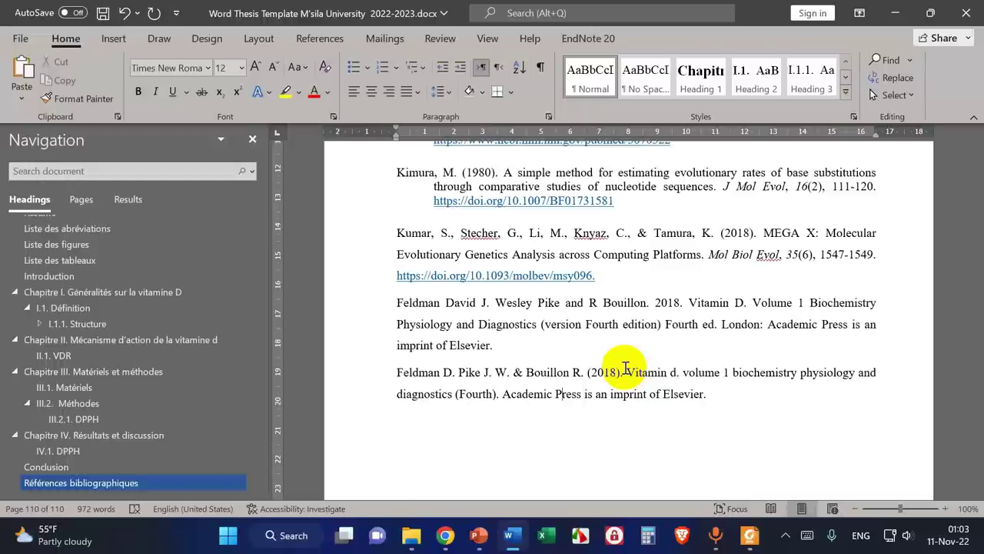
key("F7")
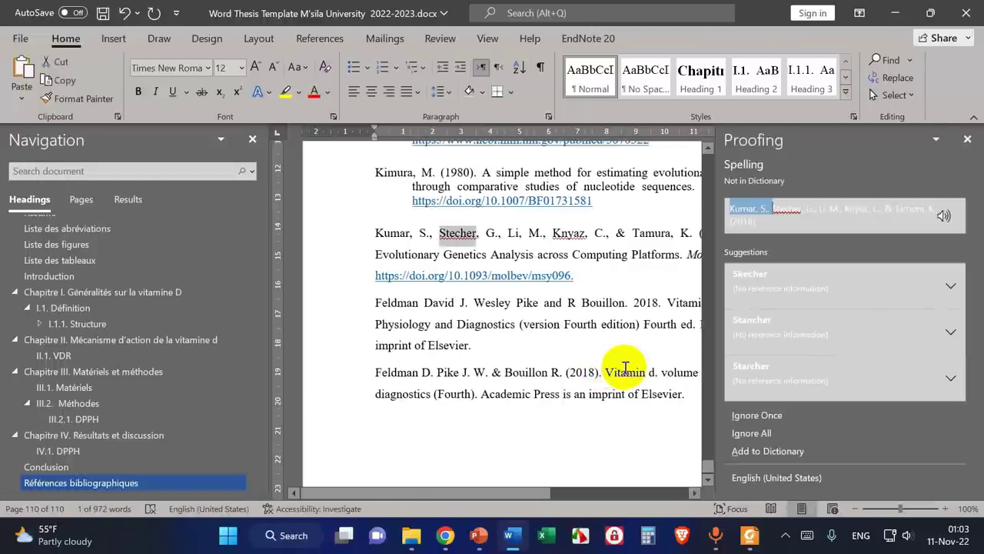
key("Escape")
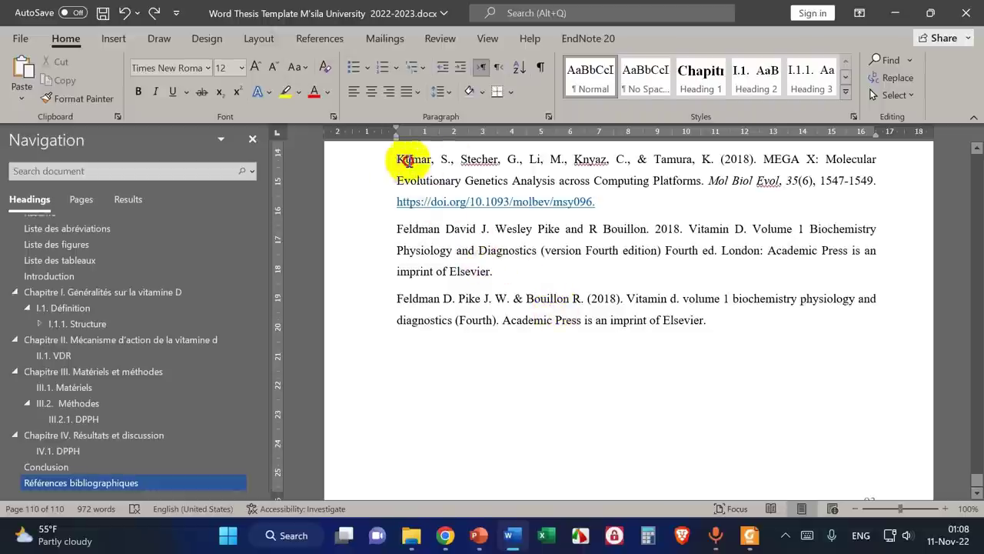
left_click_drag(397, 159, 596, 201)
left_click(512, 272)
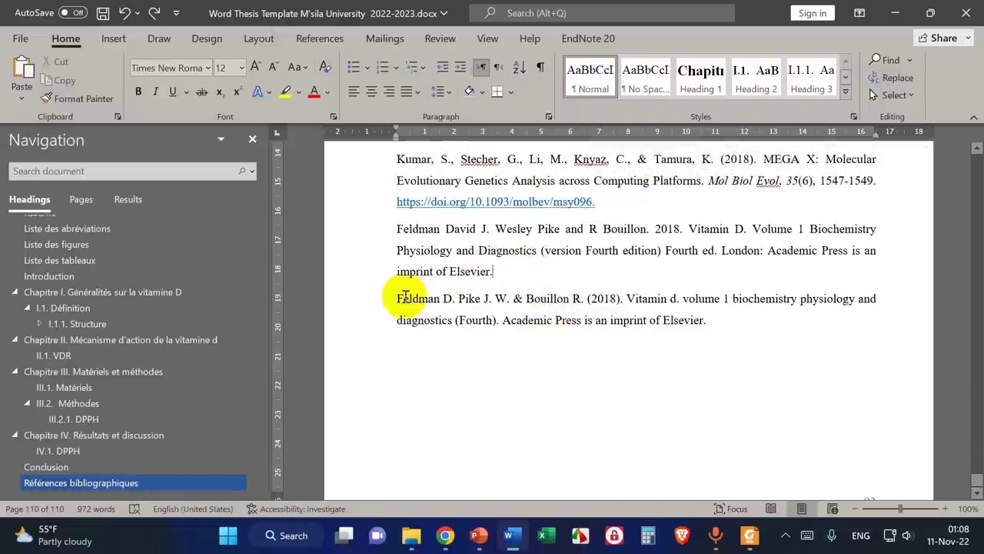
left_click_drag(397, 298, 711, 326)
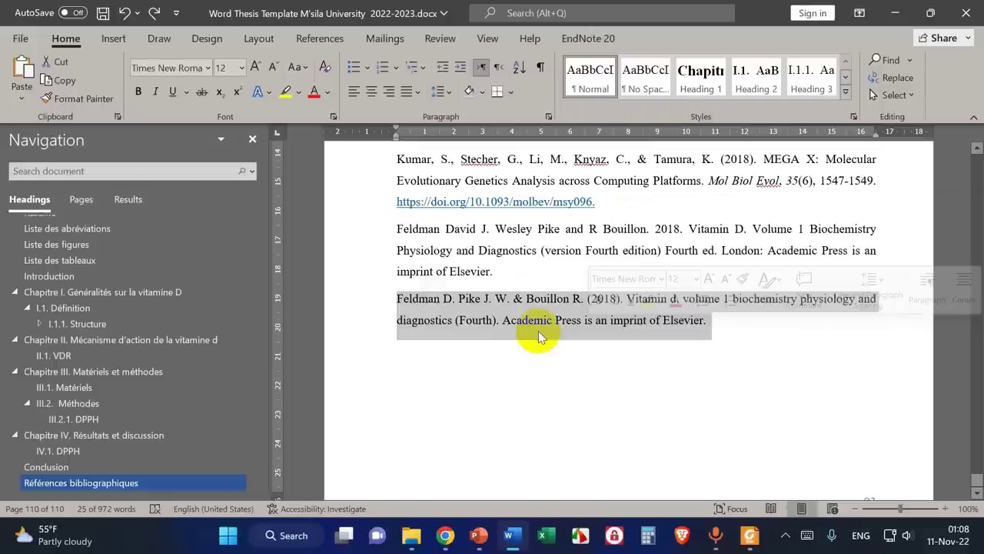
left_click(494, 274)
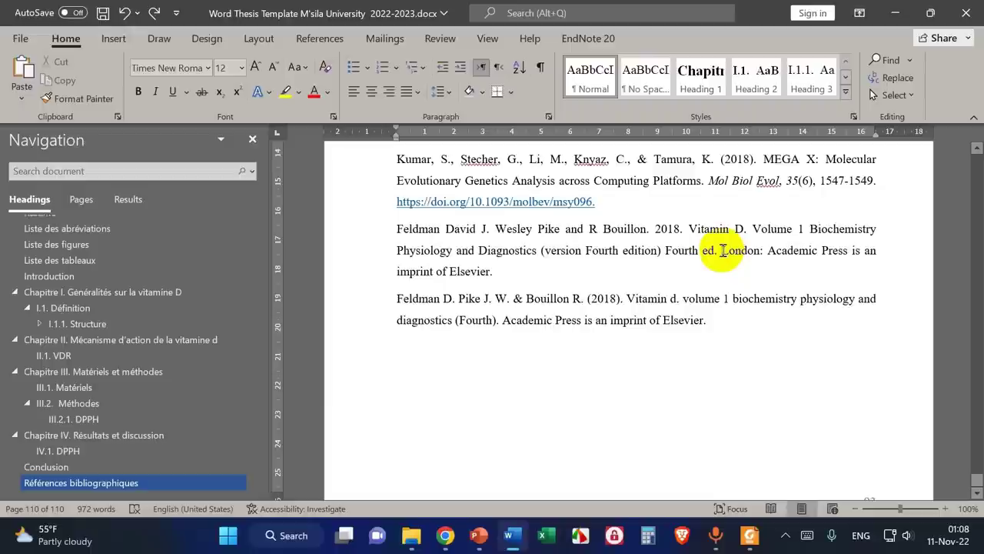
- Copy "London:" from the earlier book reference and insert it before "Academic Press" in the APA reference
left_click_drag(722, 250, 761, 251)
key("ctrl+c")
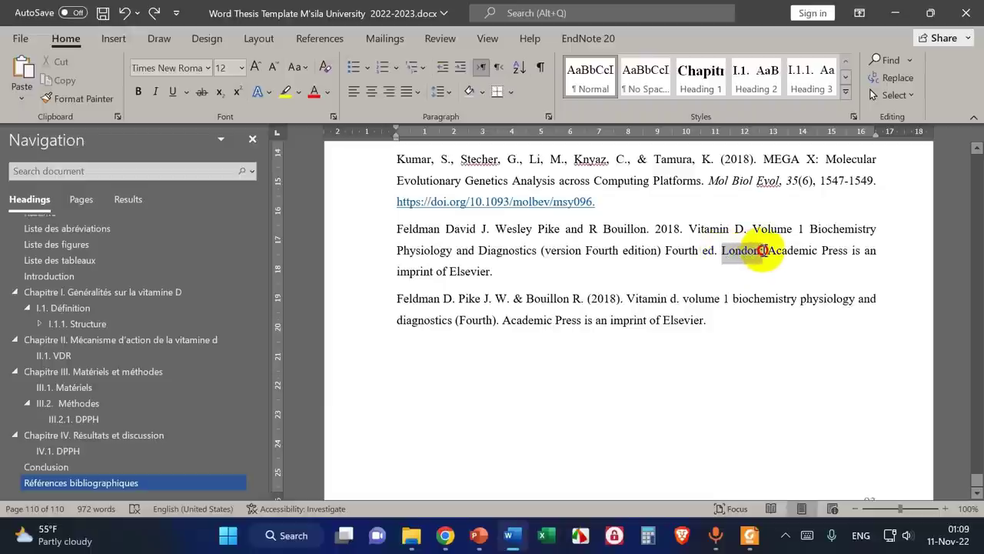
right_click(763, 252)
left_click(800, 269)
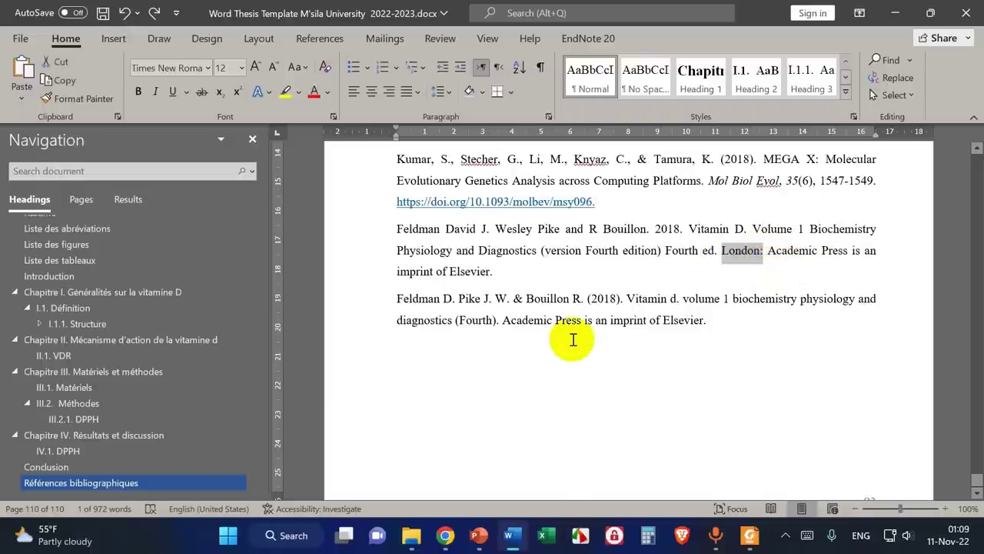
left_click(501, 322)
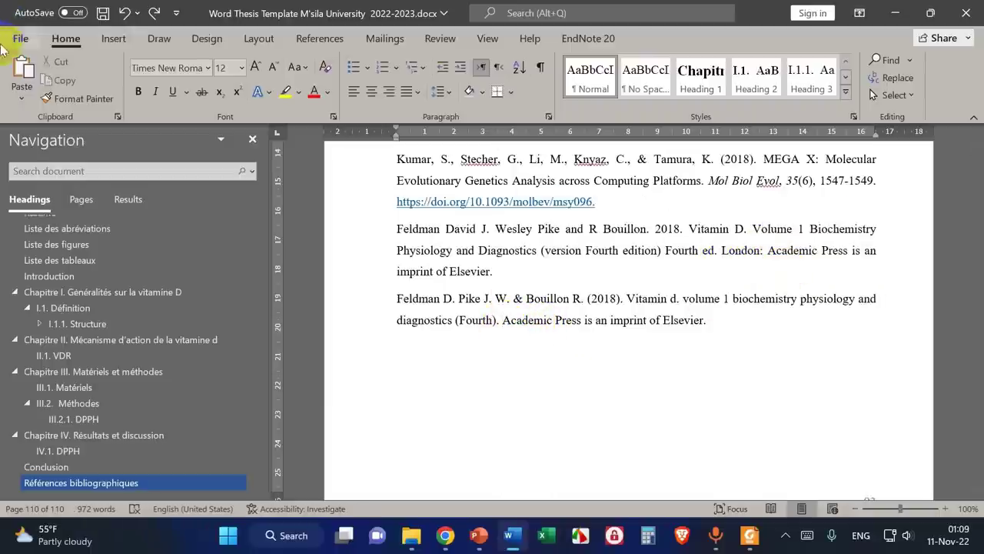
left_click(23, 68)
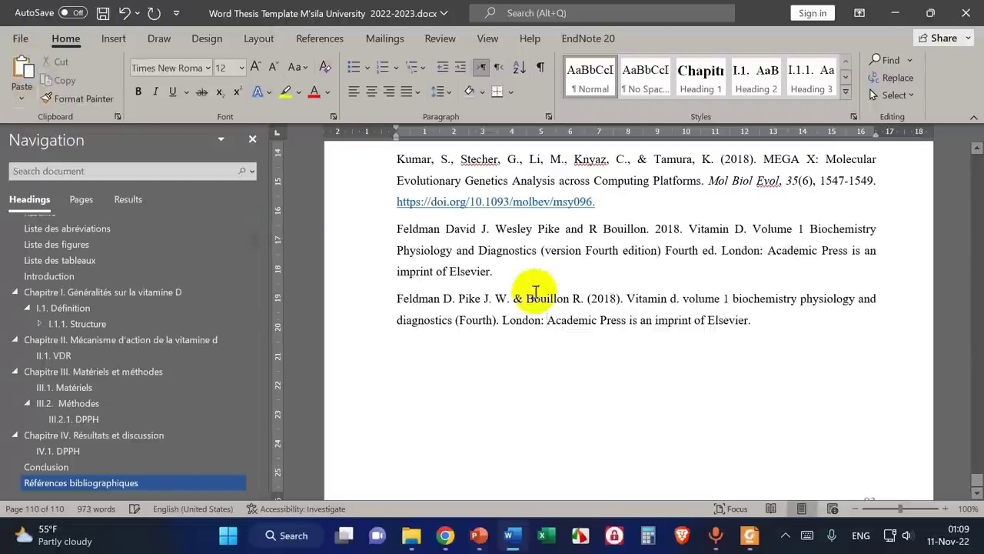
- Delete the earlier version of the Vitamin D book reference and compare the remaining APA version with the MEGA X reference
left_click_drag(391, 228, 505, 277)
key("Delete")
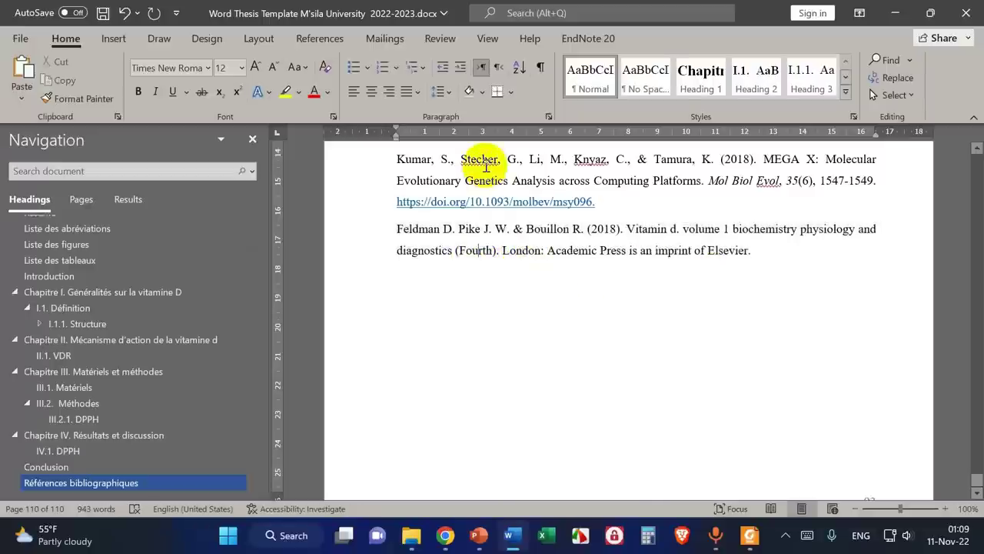
left_click_drag(394, 228, 749, 263)
left_click(399, 158)
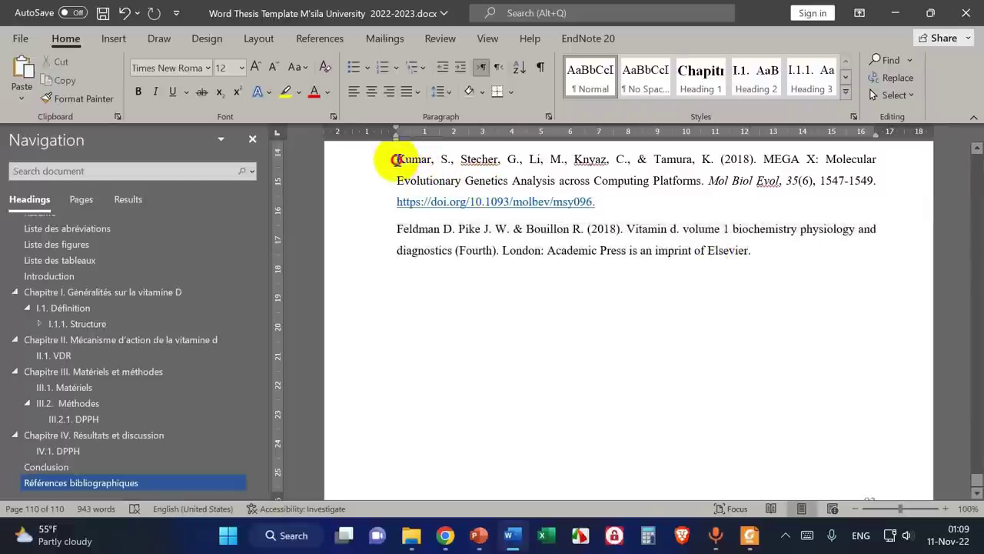
left_click_drag(395, 158, 664, 209)
- Look up the book's total page count in Foxit PDF Reader and append "1182 p." to the end of the book reference in Word
left_click(752, 258)
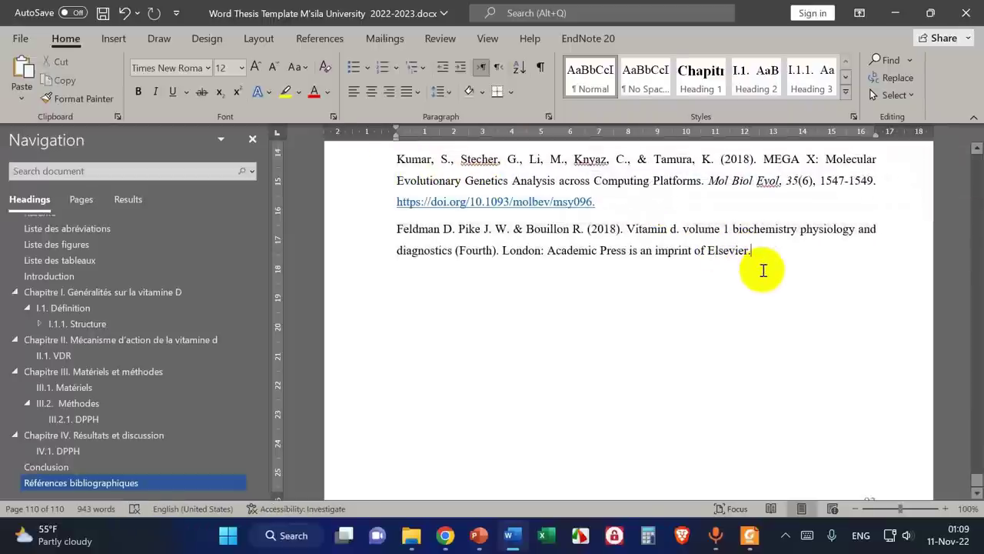
left_click(750, 535)
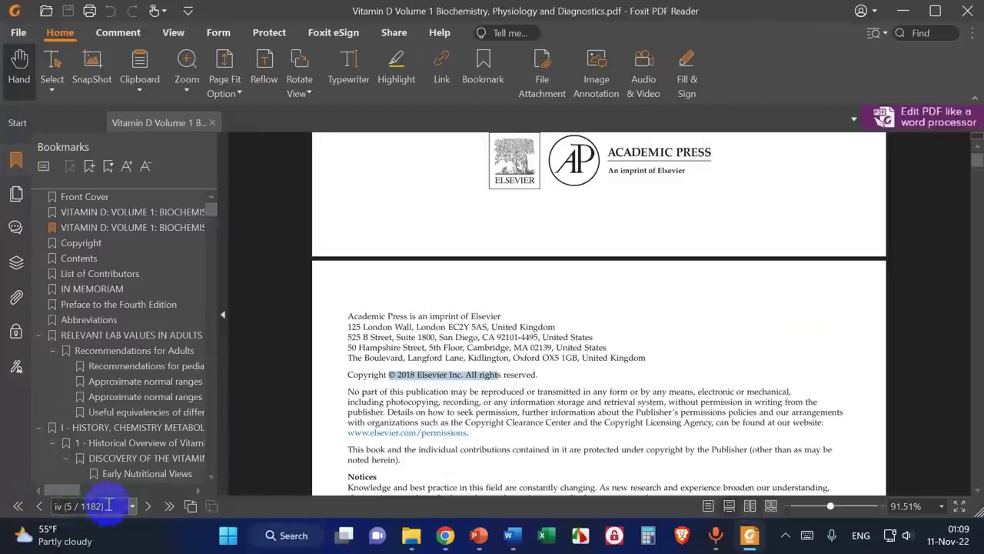
left_click(510, 535)
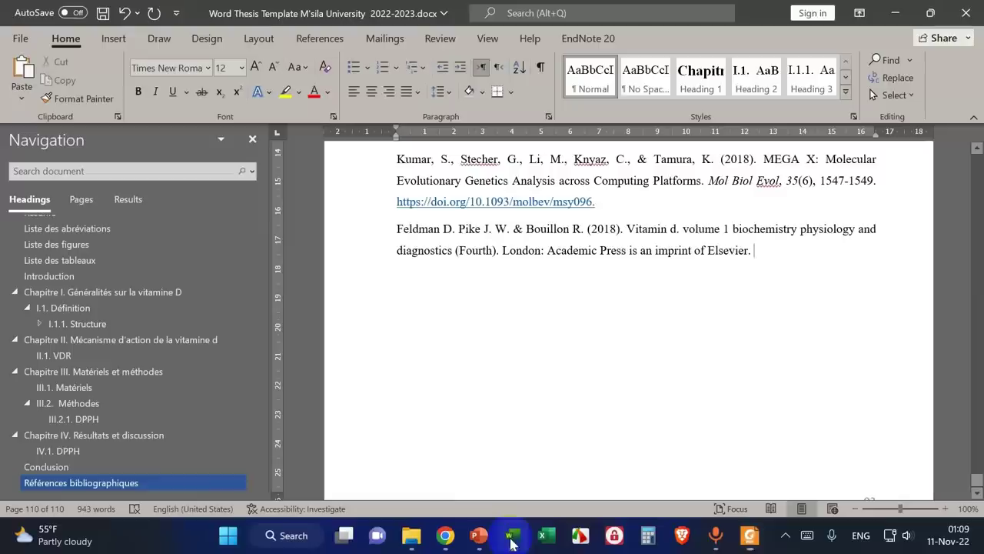
left_click(776, 245)
type("1182")
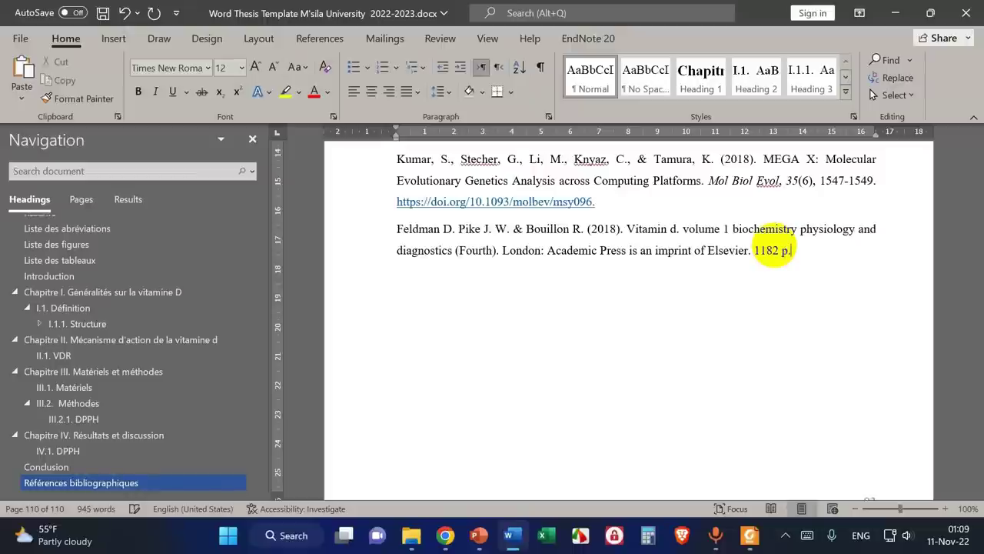
type("p.")
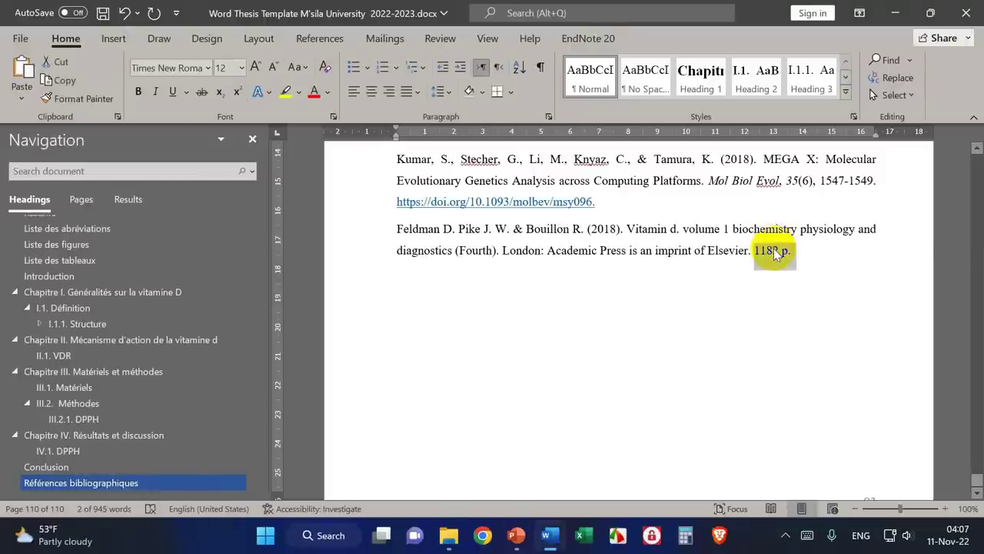
- Review the page count at the end of the Vitamin D book reference
double_click(785, 252)
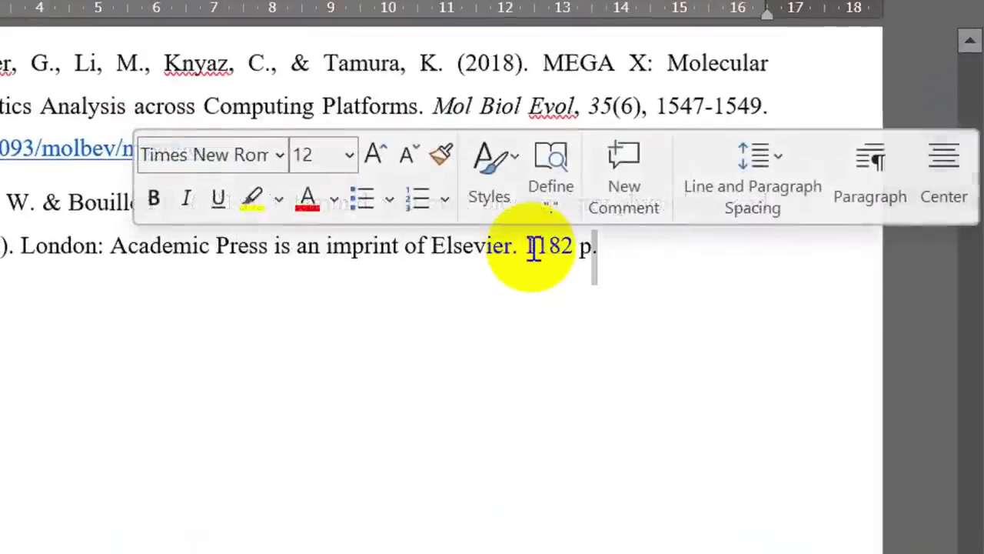
left_click_drag(755, 252, 782, 254)
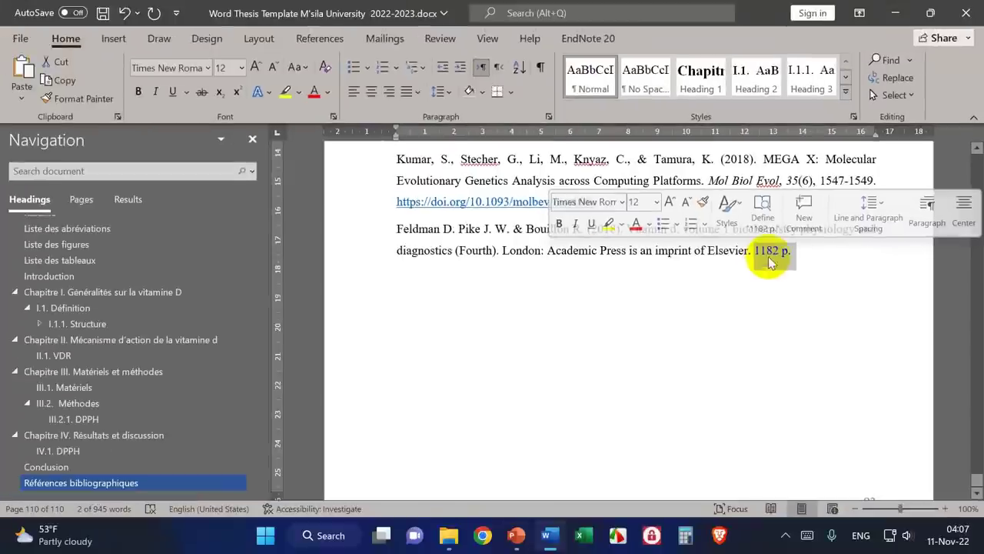
left_click(559, 255)
left_click(772, 253)
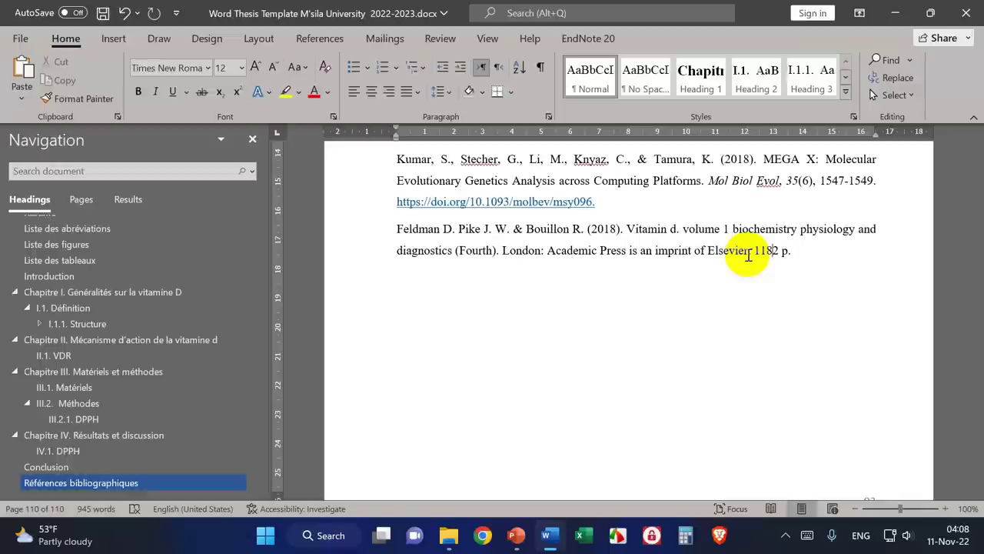
- Copy the title "Vitamin d. volume 1 biochemistry physiology and diagnostics" from the book reference and search the web for it in Chrome
double_click(760, 252)
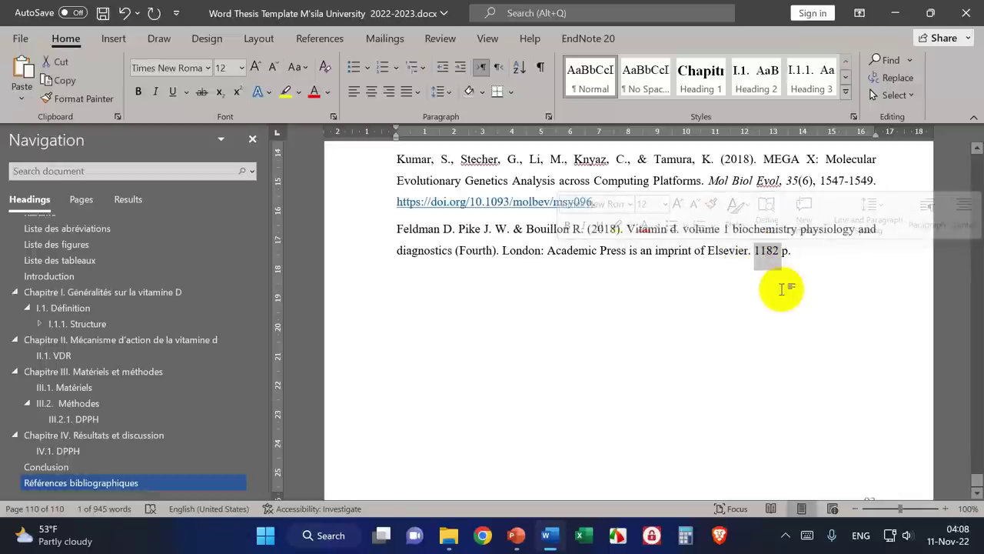
key("Left")
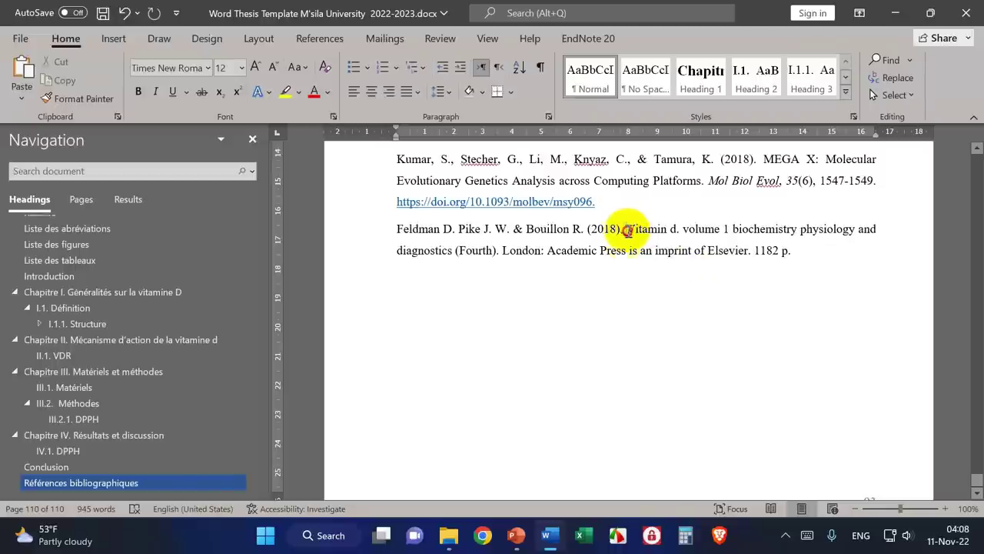
left_click_drag(626, 231, 439, 263)
right_click(446, 257)
left_click(469, 266)
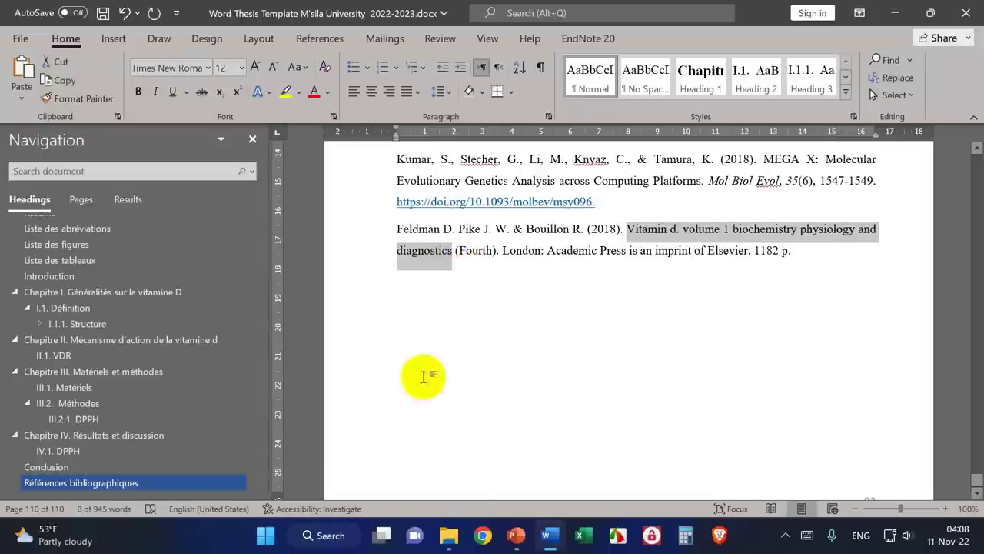
left_click(482, 535)
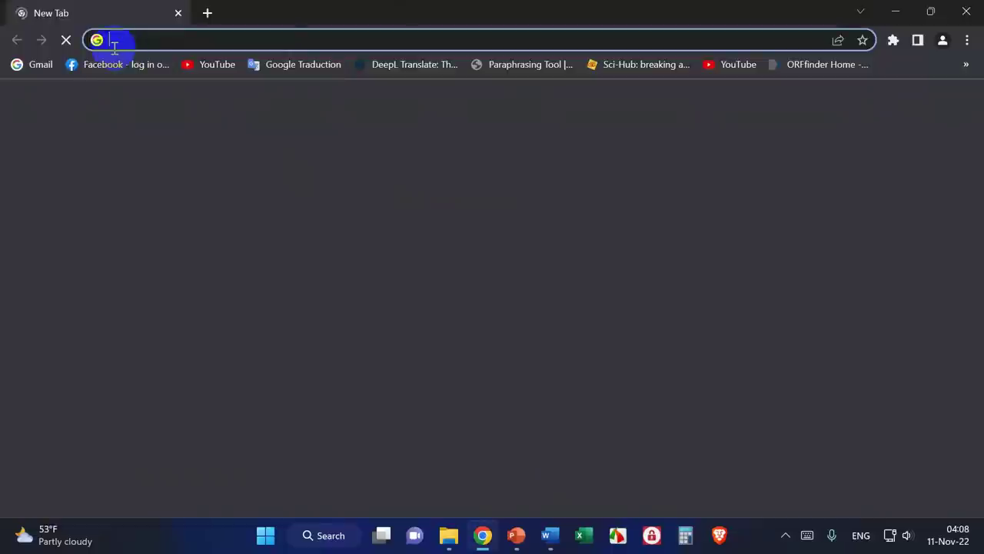
right_click(117, 44)
left_click(201, 166)
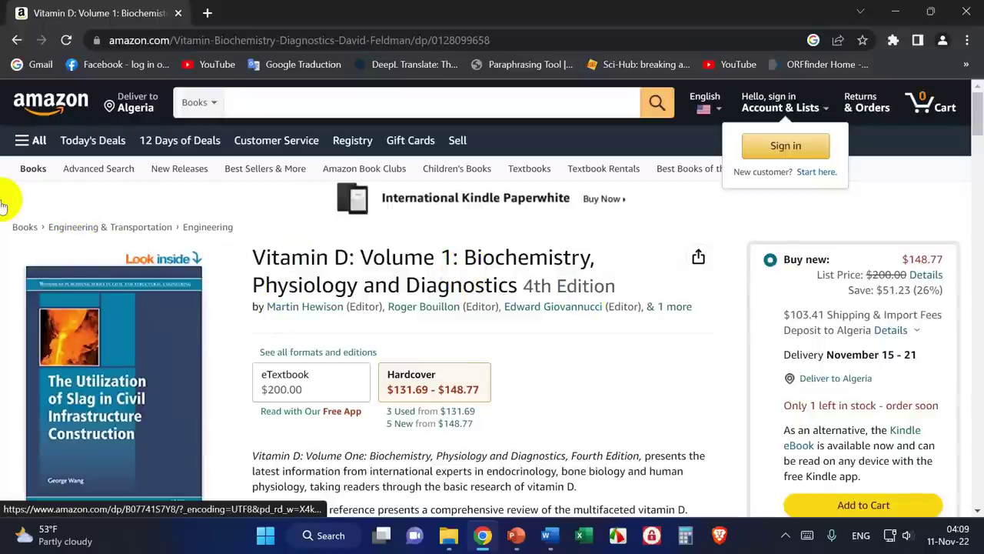
- Find the hardcover page count in the book's Amazon product details and compare it with the page count in the Word reference
scroll(10, 246, "down", 4)
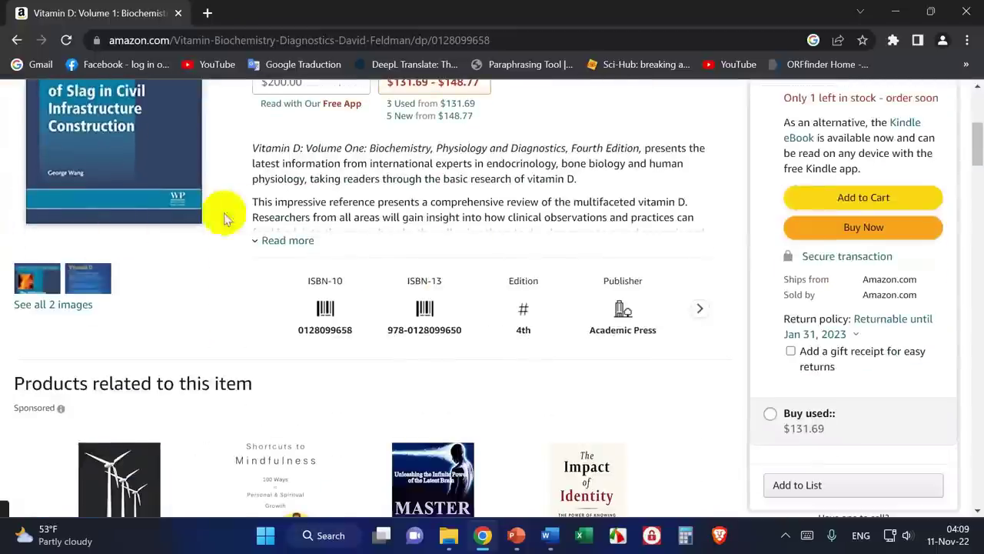
scroll(268, 204, "down", 15)
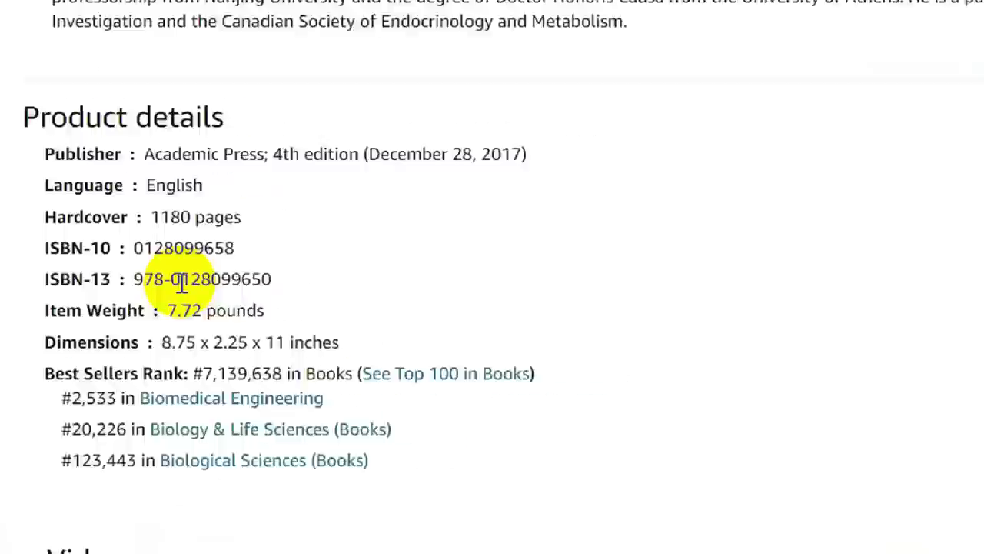
left_click(100, 249)
left_click_drag(202, 197, 272, 196)
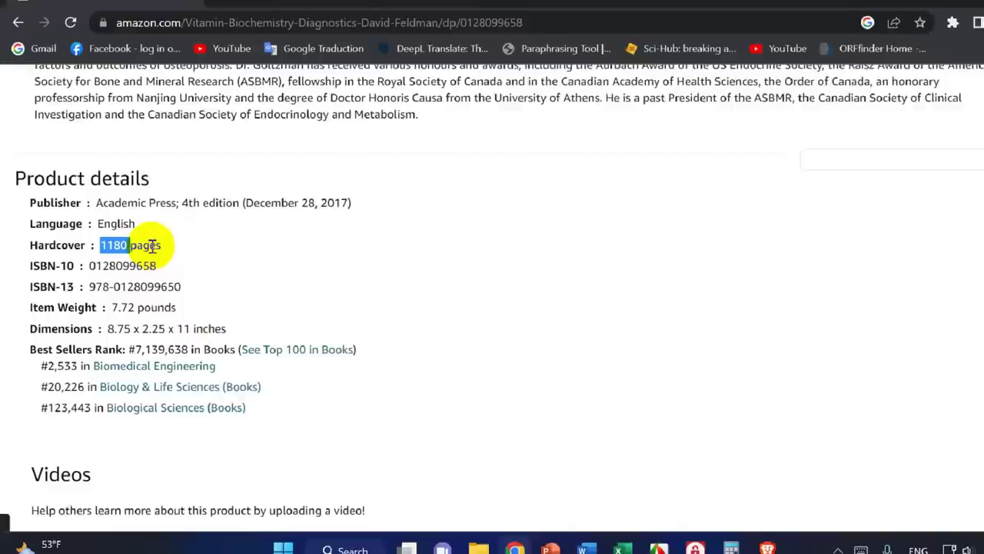
left_click(559, 542)
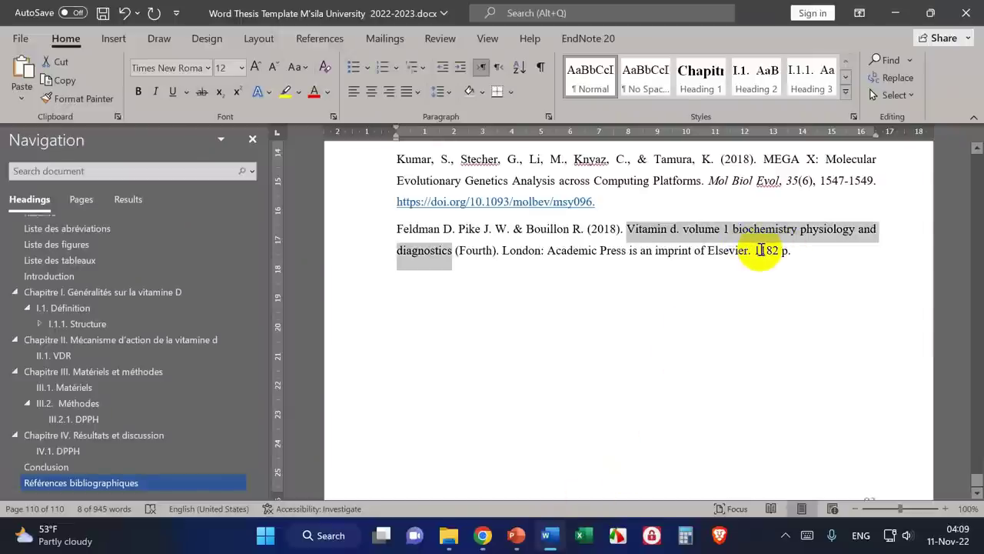
left_click(894, 13)
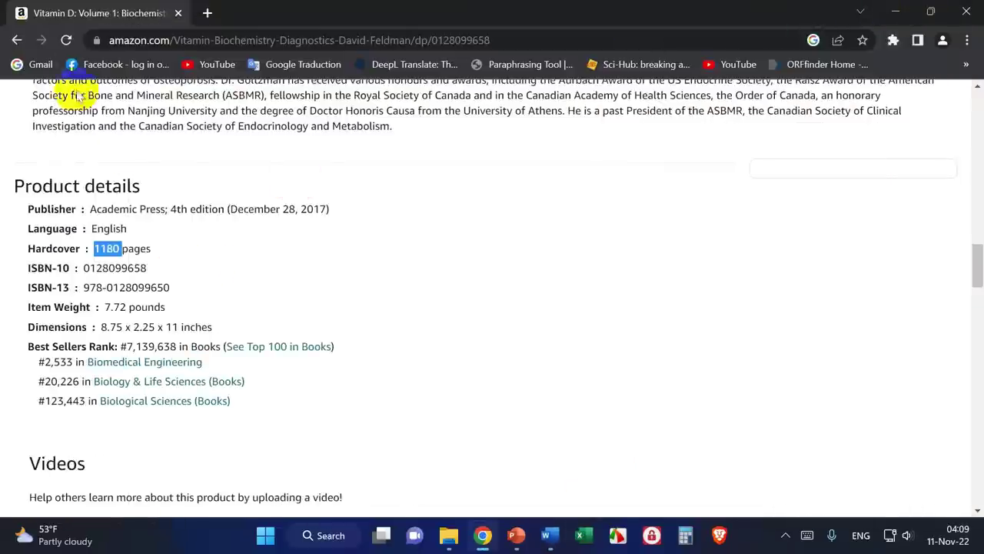
- Return to the Google results, open the ScienceDirect Vitamin D page in a new tab and show its full book description
left_click(17, 40)
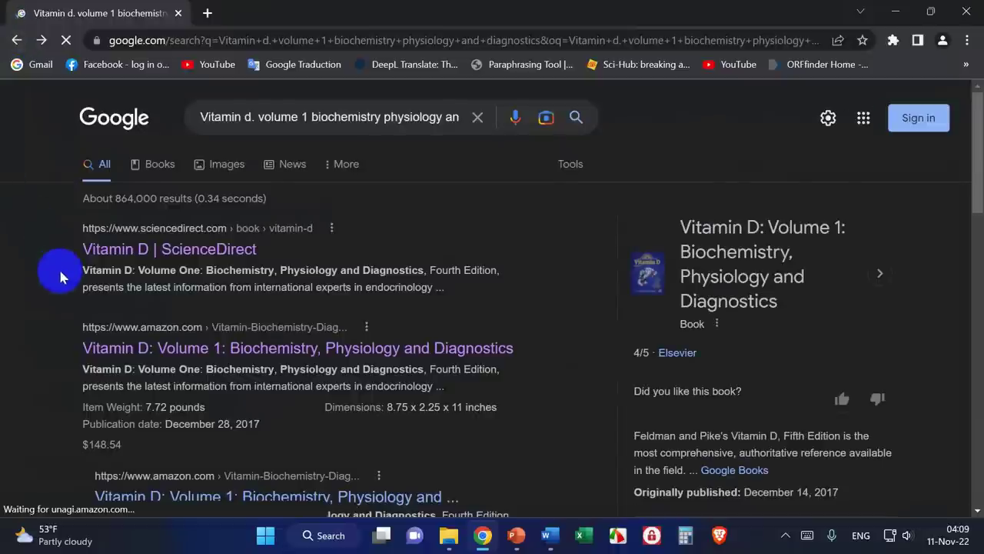
right_click(222, 261)
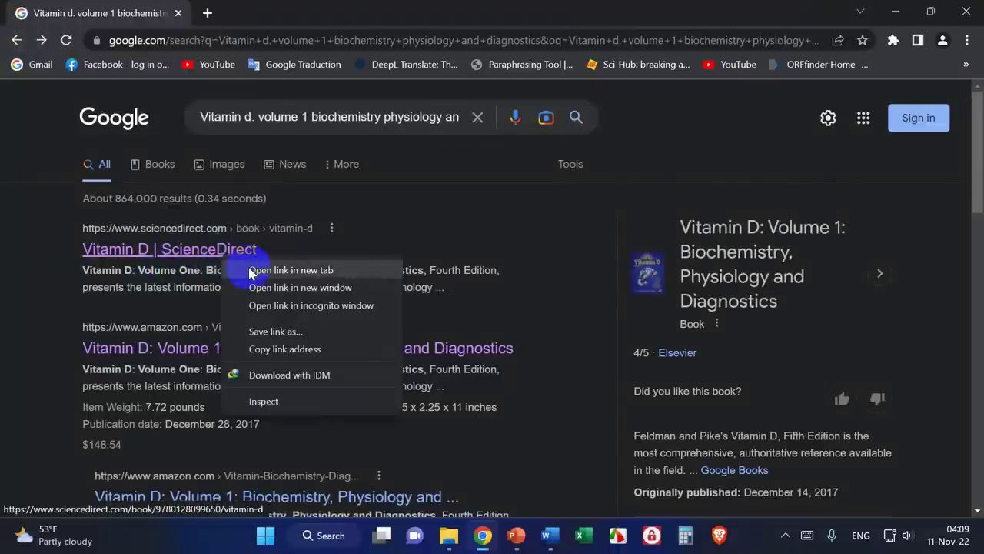
left_click(258, 267)
left_click(301, 16)
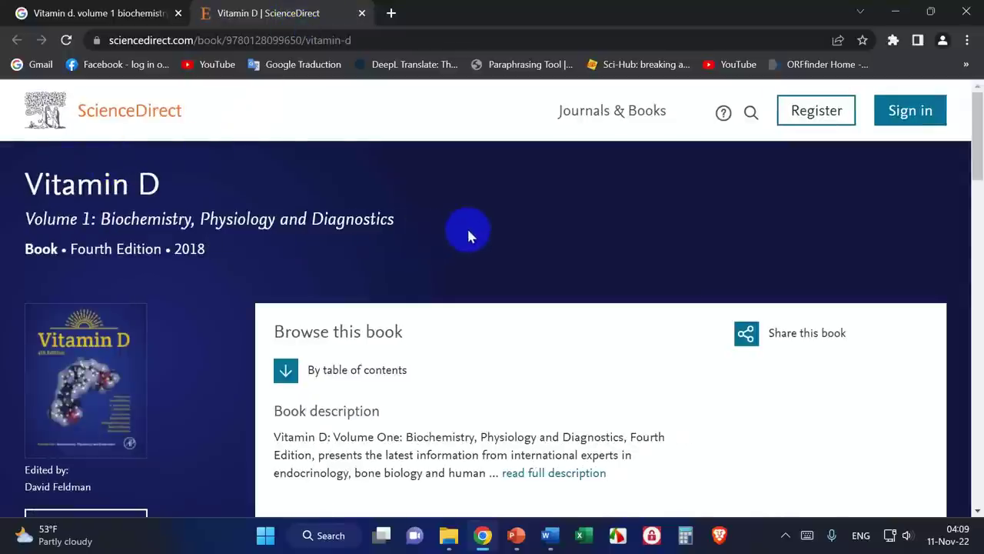
scroll(467, 226, "down", 3)
left_click(578, 244)
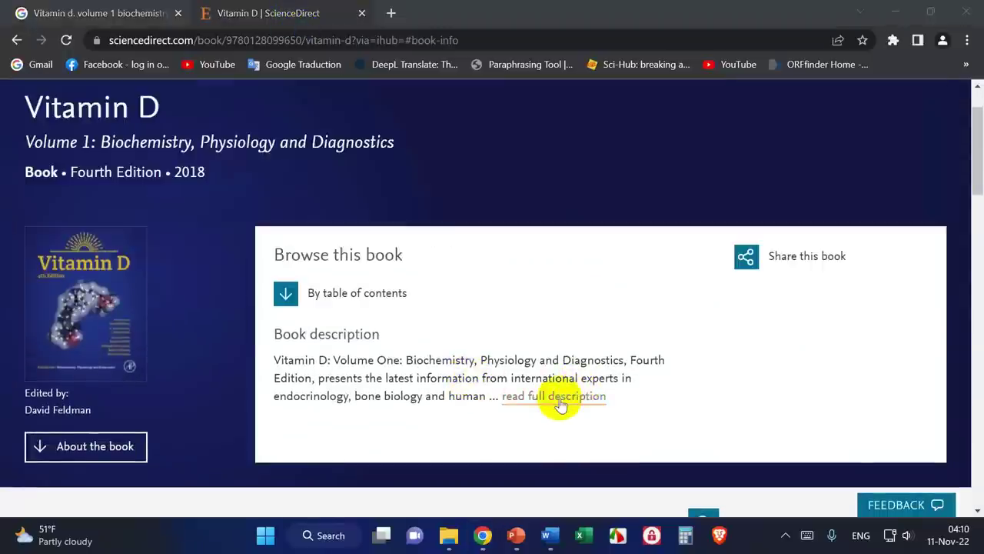
left_click(562, 398)
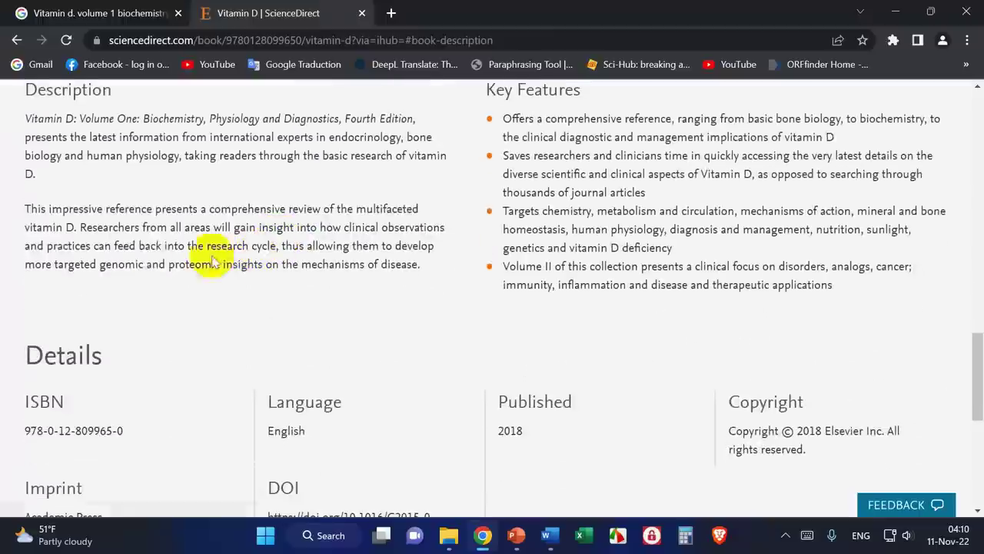
- Check the ScienceDirect book details for a page count, then return to the Google search results
scroll(158, 250, "down", 4)
scroll(187, 274, "up", 4)
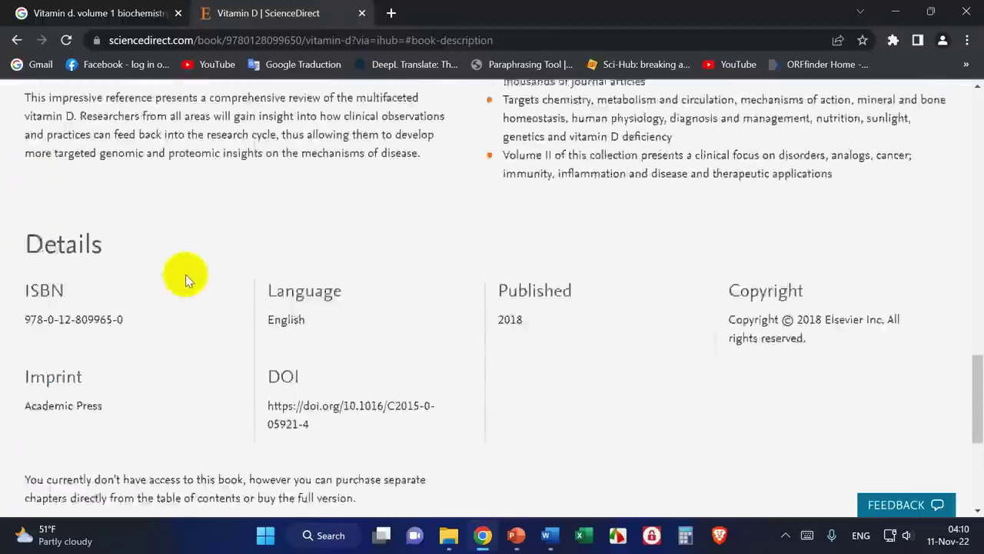
scroll(369, 296, "down", 2)
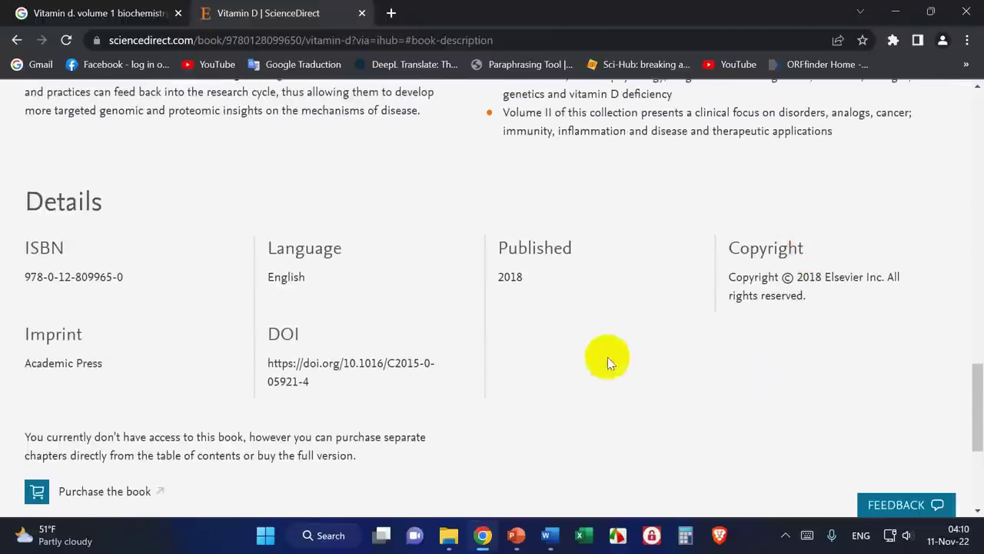
scroll(596, 353, "down", 3)
scroll(596, 353, "up", 2)
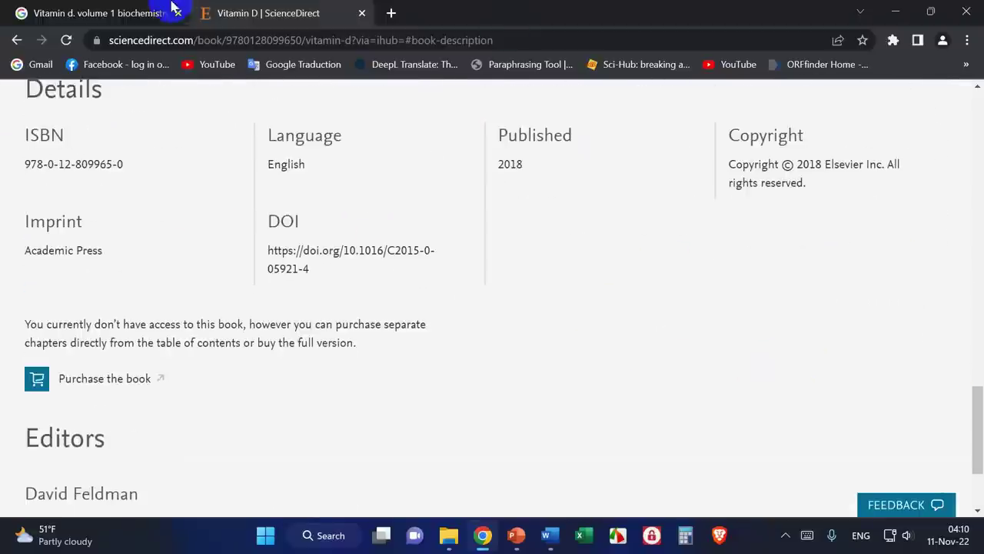
left_click(126, 6)
scroll(2, 198, "down", 2)
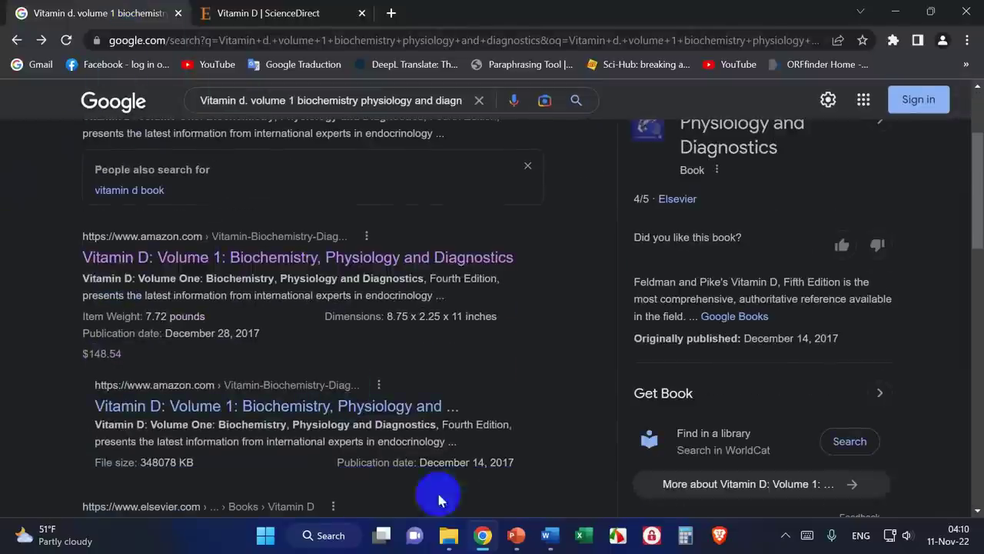
- In File Explorer's Books folder, copy the file name "Introduction to Enzyme and Coenzyme Chemistry 2nd ed" without renaming the PDF
left_click(449, 535)
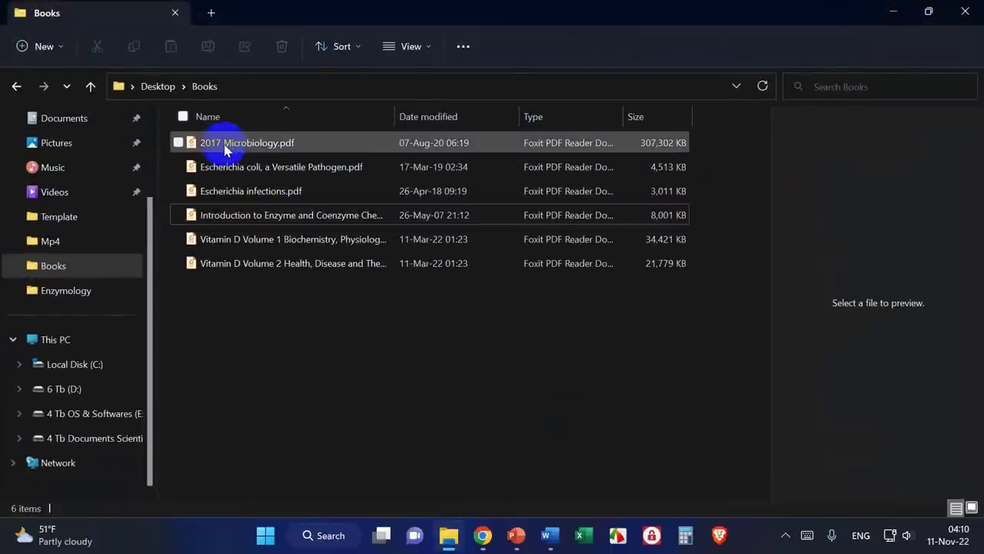
left_click(318, 222)
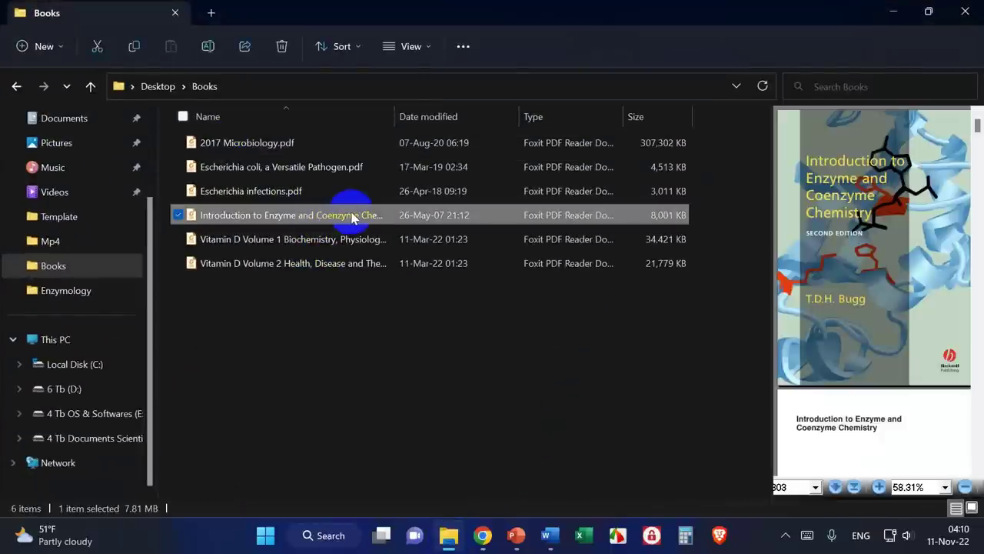
left_click(352, 219)
right_click(352, 216)
left_click(385, 261)
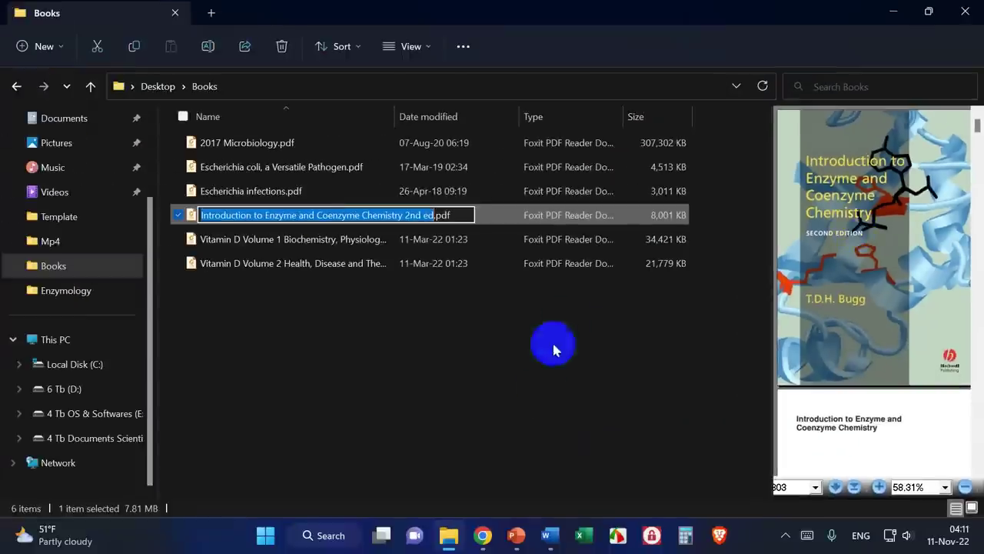
- Switch to Chrome, close the ScienceDirect tab and reopen the Amazon page of the Vitamin D Volume 1 book from the search results
left_click(483, 535)
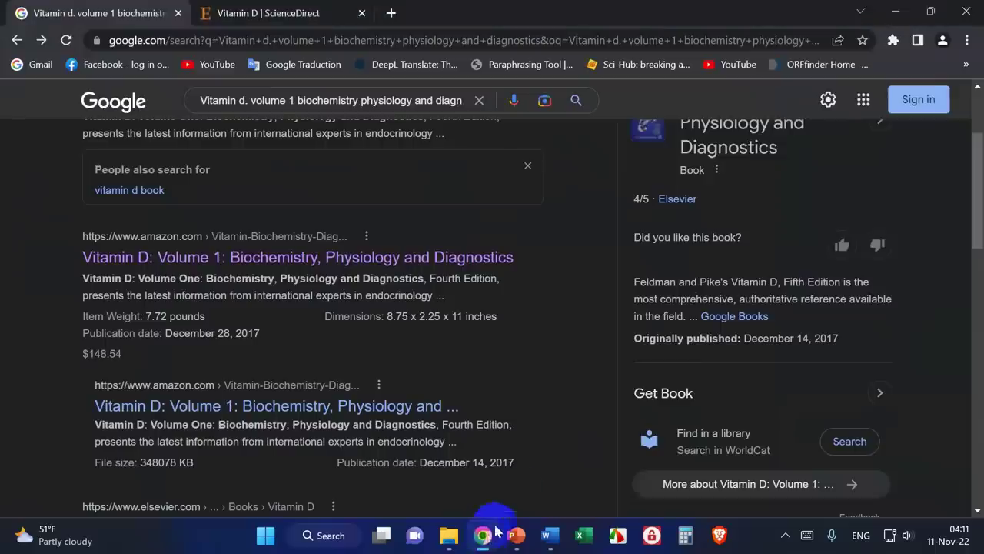
left_click(314, 13)
left_click(362, 13)
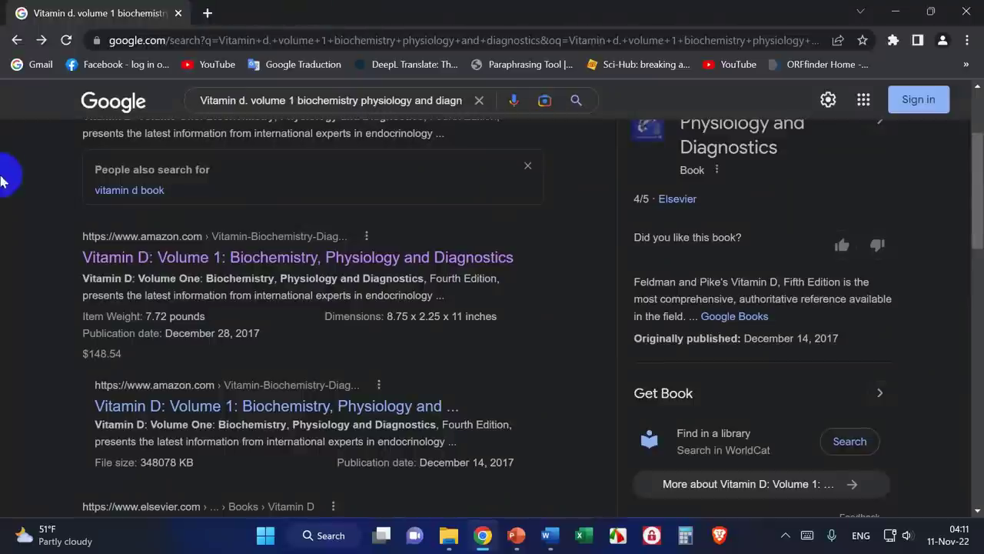
scroll(4, 188, "up", 3)
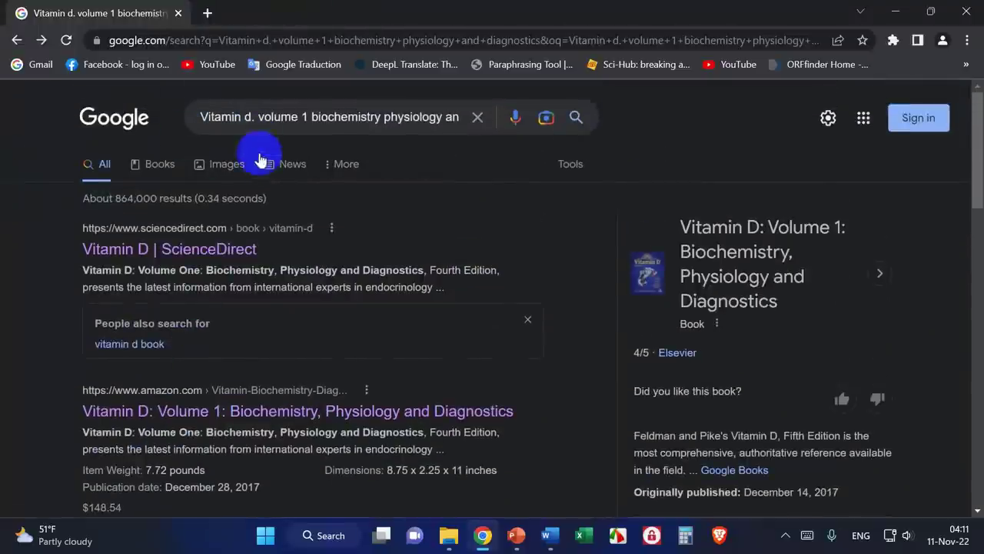
scroll(7, 287, "down", 2)
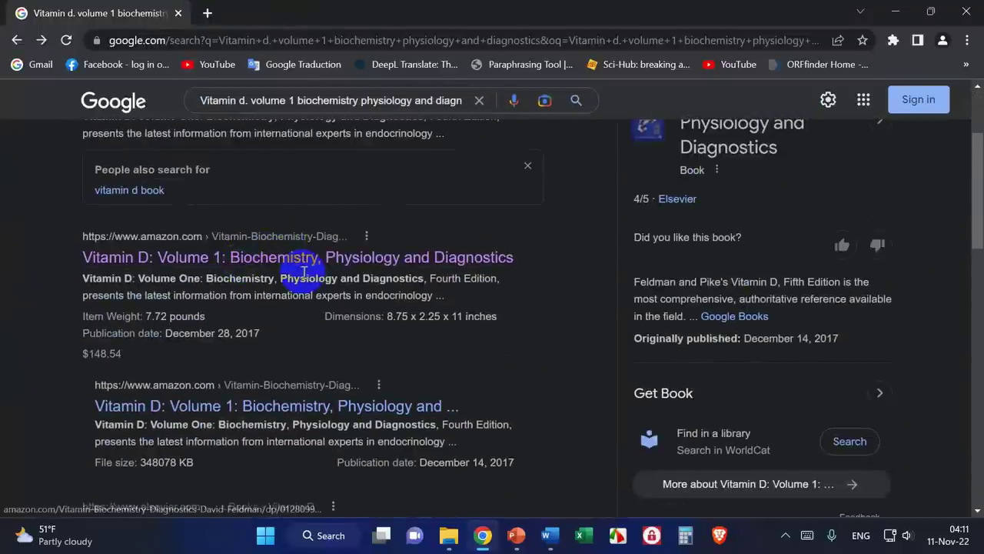
left_click(168, 257)
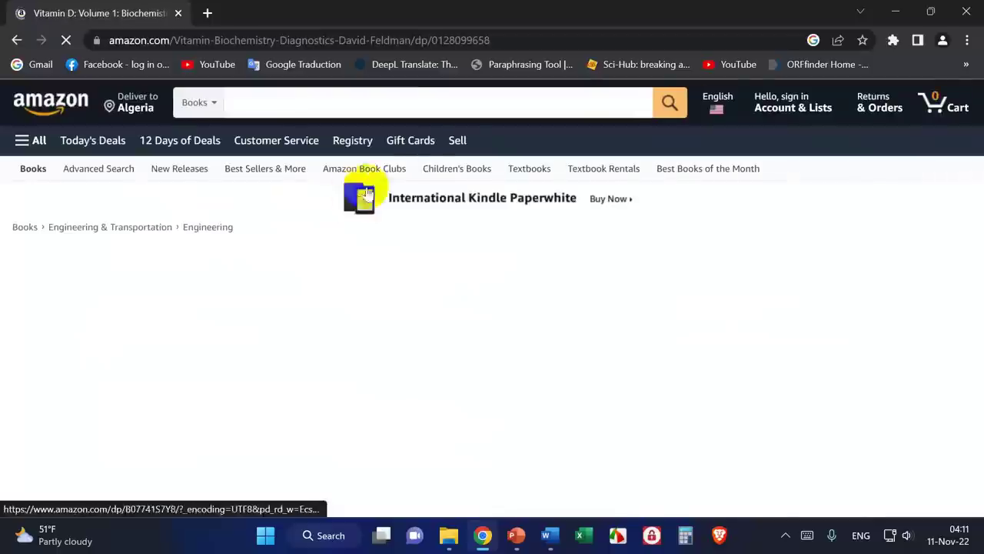
- Search Amazon's Books section for "Introduction to Enzyme and Coenzyme Chemistry 2nd ed" using the copied title
left_click(411, 102)
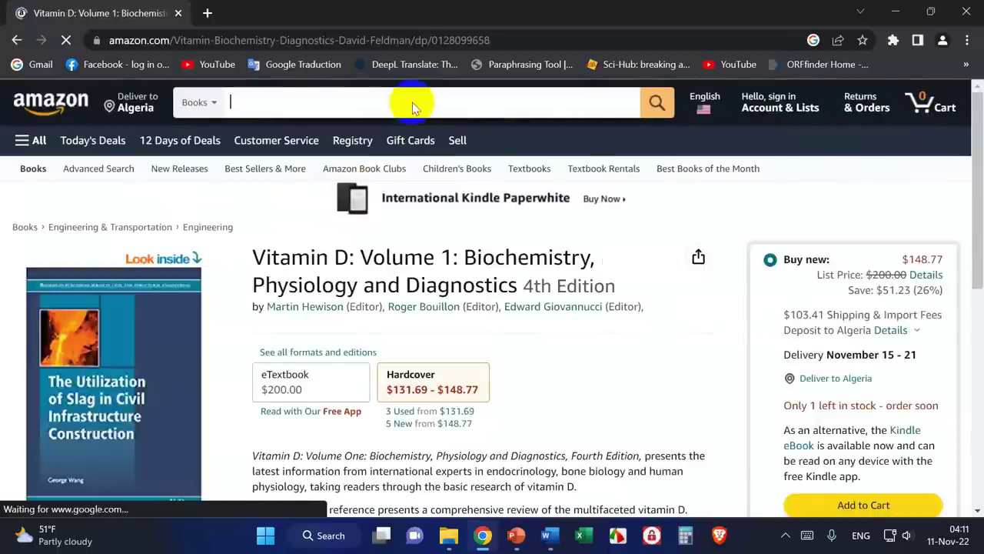
right_click(411, 103)
left_click(530, 218)
left_click(658, 103)
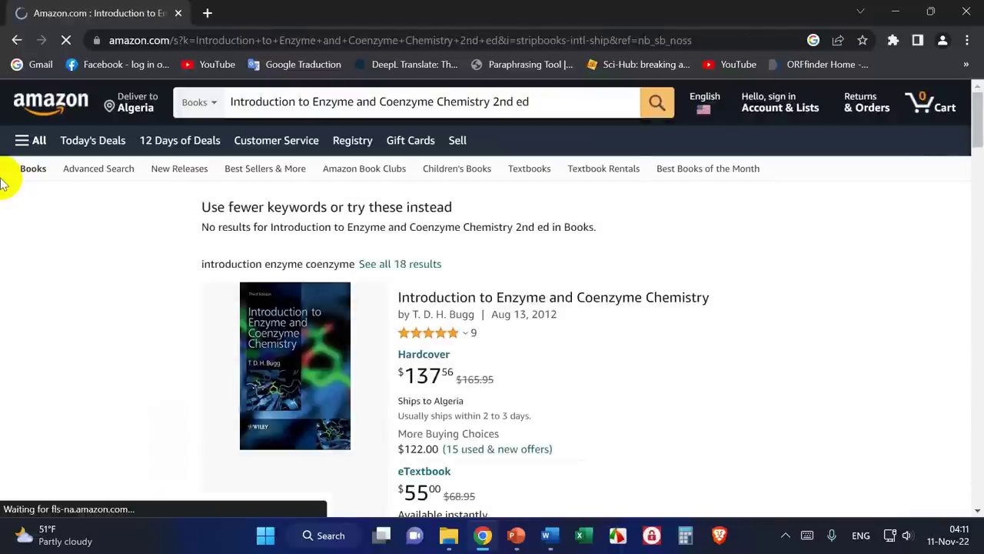
- Open the "Introduction to Enzyme and Coenzyme Chemistry 2ND EDITION" listing from the results and check its product details
scroll(736, 235, "down", 2)
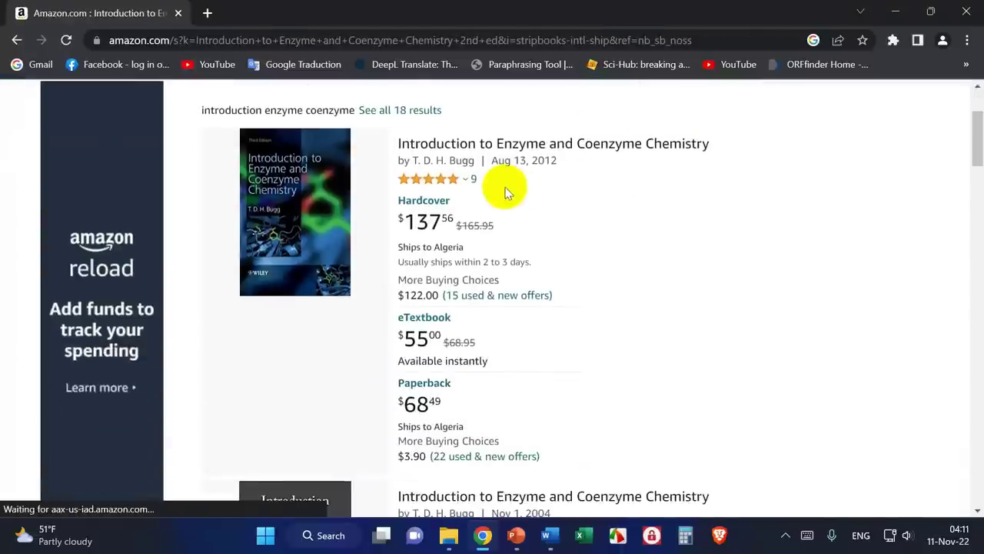
scroll(603, 212, "down", 2)
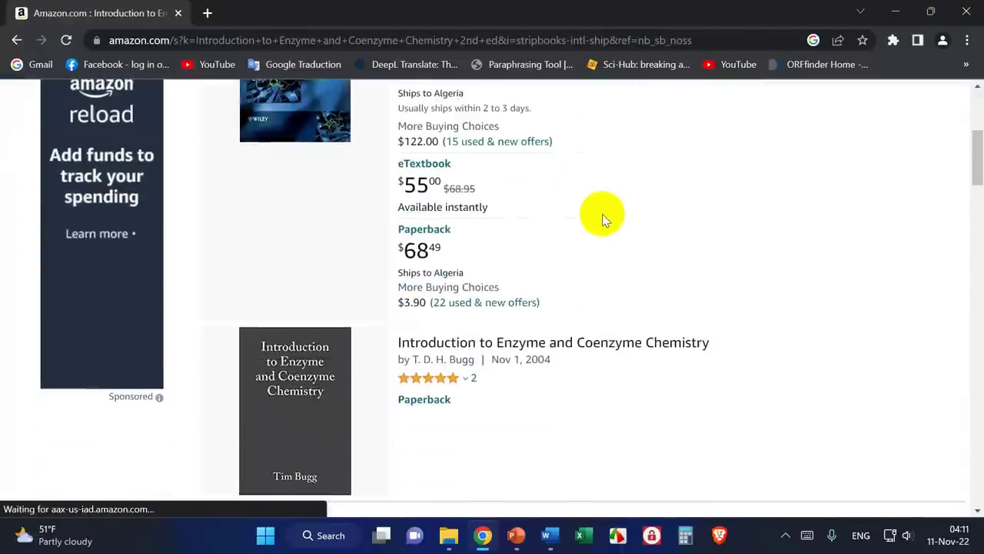
scroll(676, 224, "down", 4)
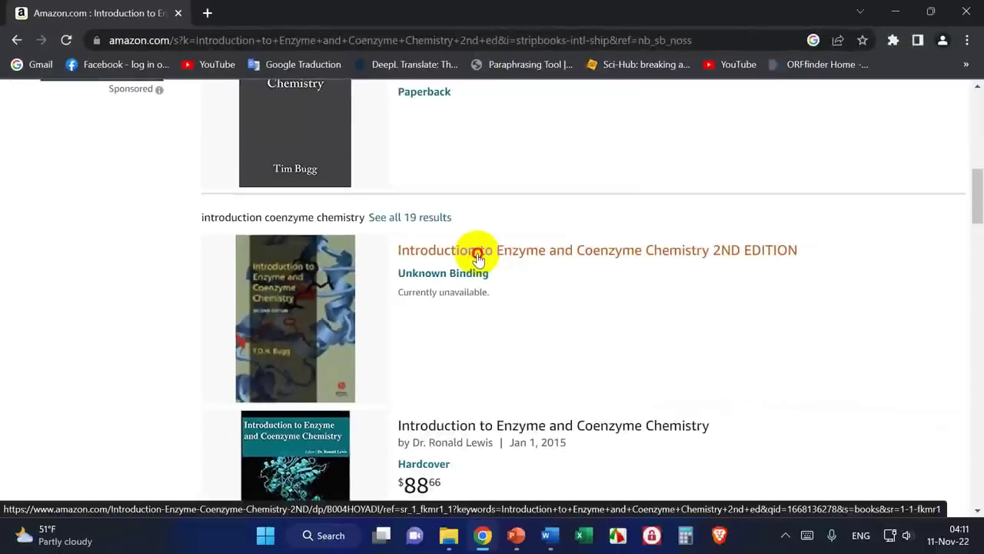
left_click(480, 258)
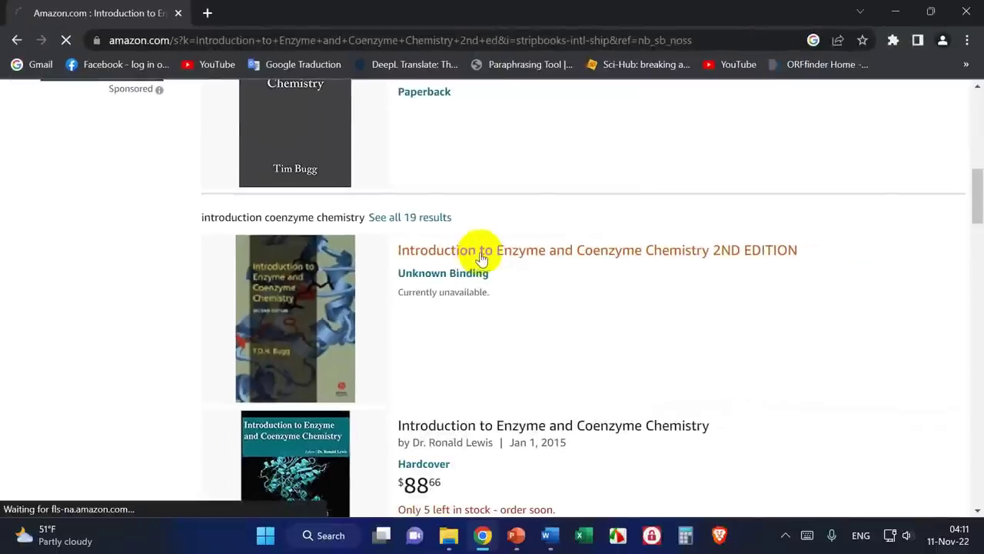
scroll(4, 261, "down", 3)
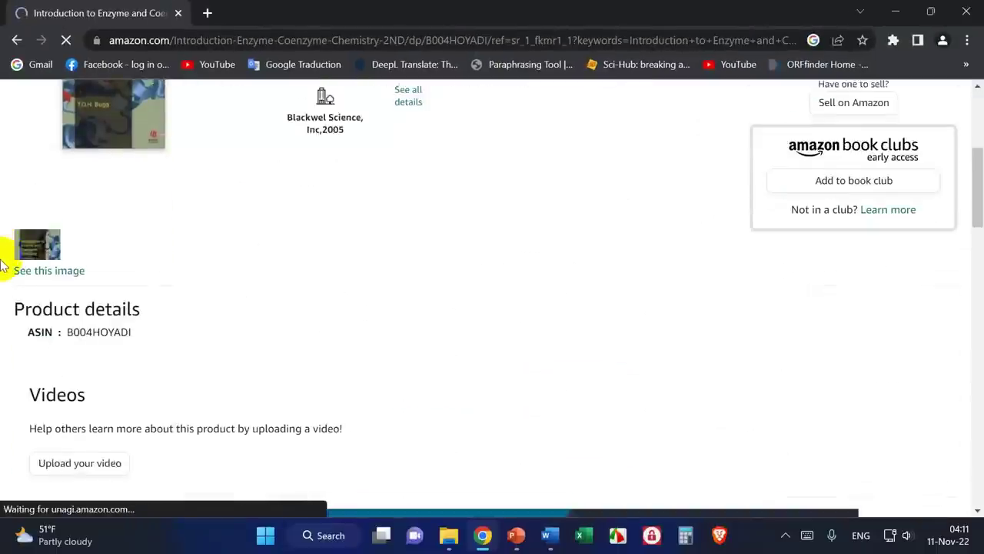
scroll(4, 265, "down", 3)
scroll(6, 259, "up", 8)
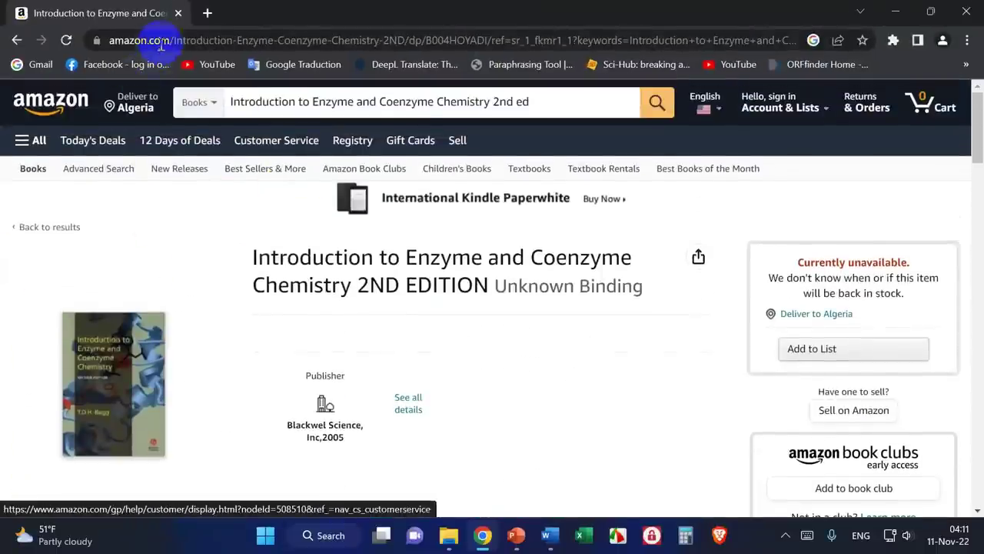
- Search Google for the copied title "Introduction to Enzyme and Coenzyme Chemistry 2nd ed" and open the Wiley result in a new tab
left_click(163, 42)
right_click(167, 45)
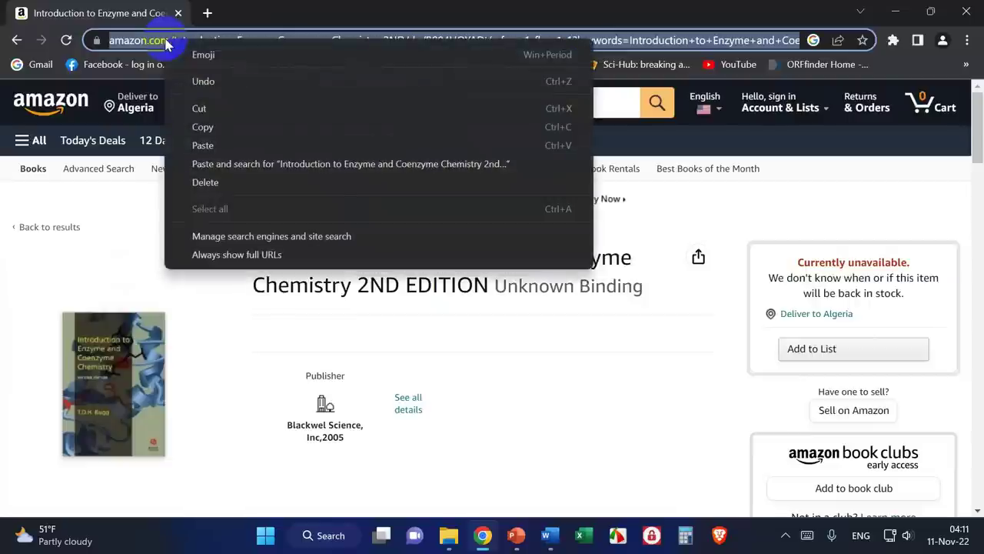
left_click(347, 164)
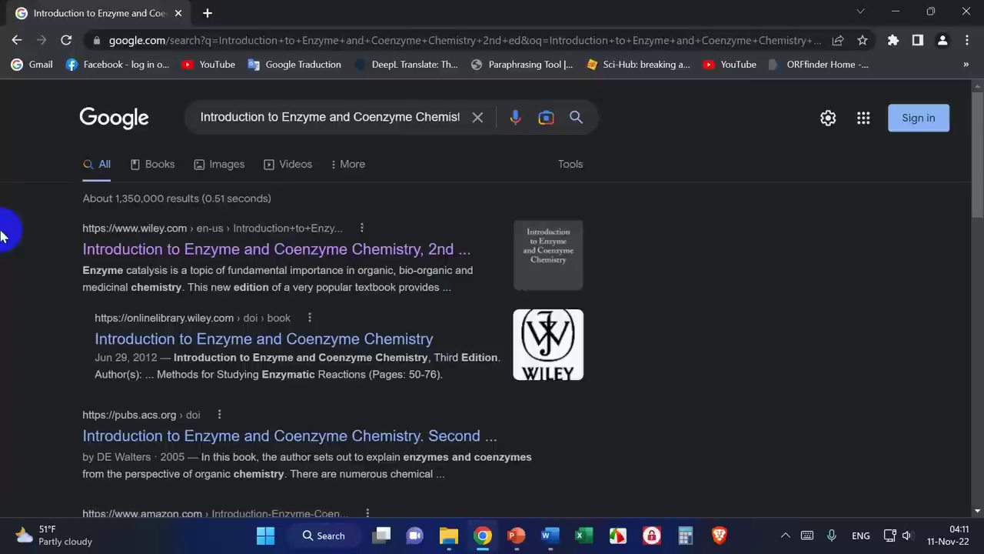
right_click(259, 248)
left_click(334, 268)
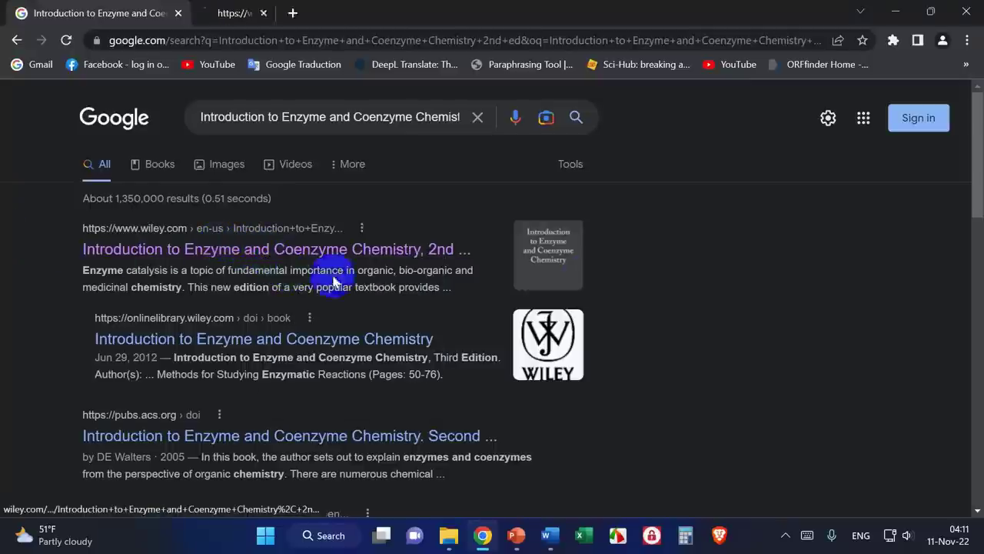
left_click(323, 12)
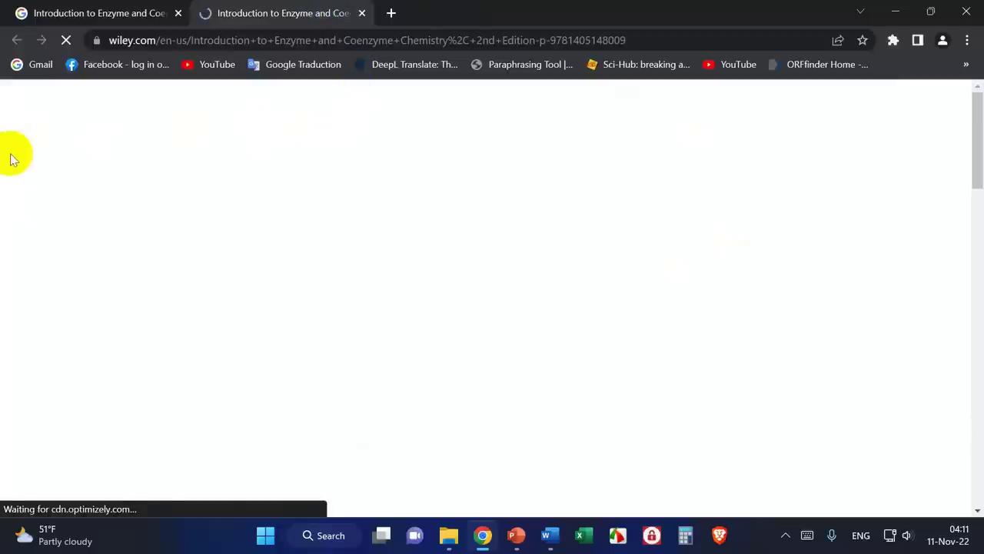
- Look through the Wiley book page and highlight the page count beside the publication date and publisher
scroll(2, 173, "down", 1)
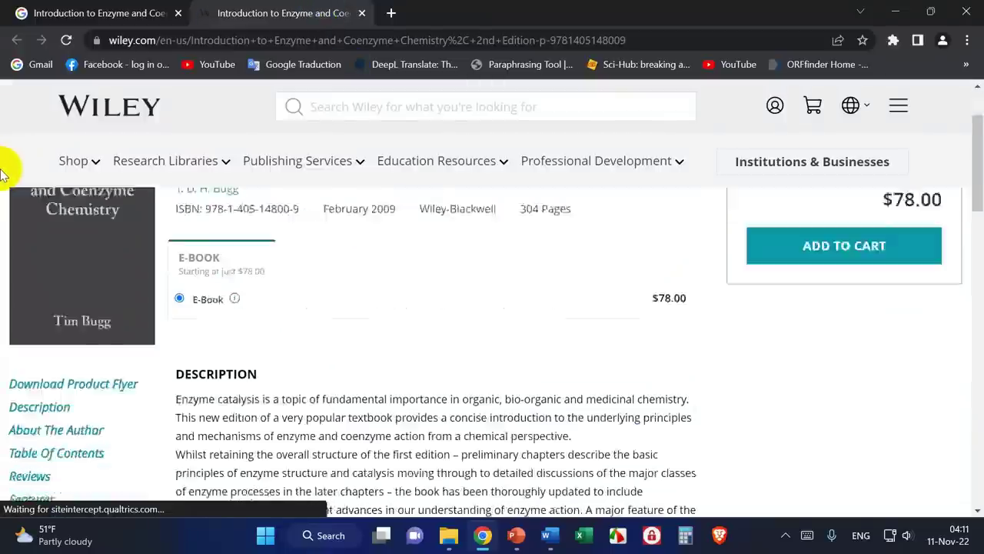
scroll(2, 173, "down", 8)
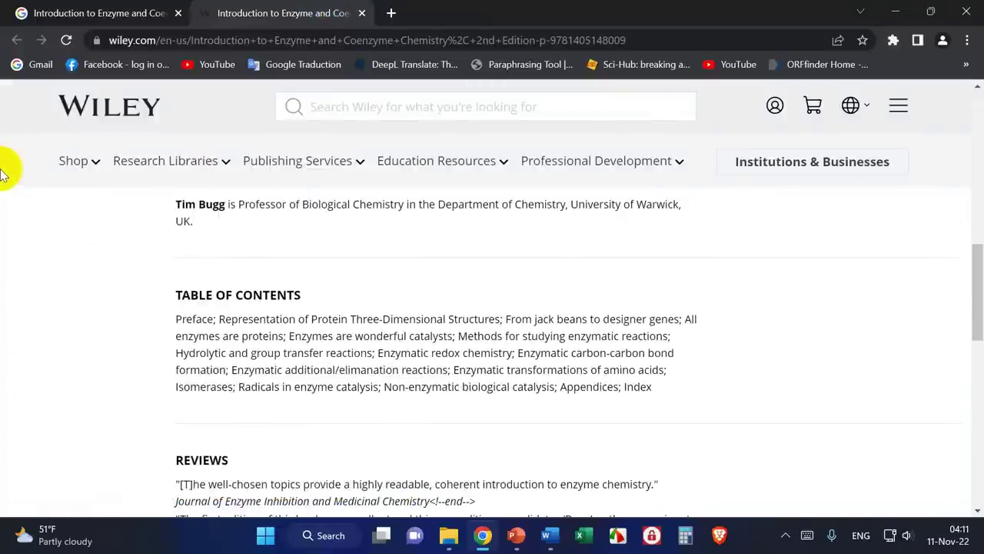
scroll(2, 173, "up", 10)
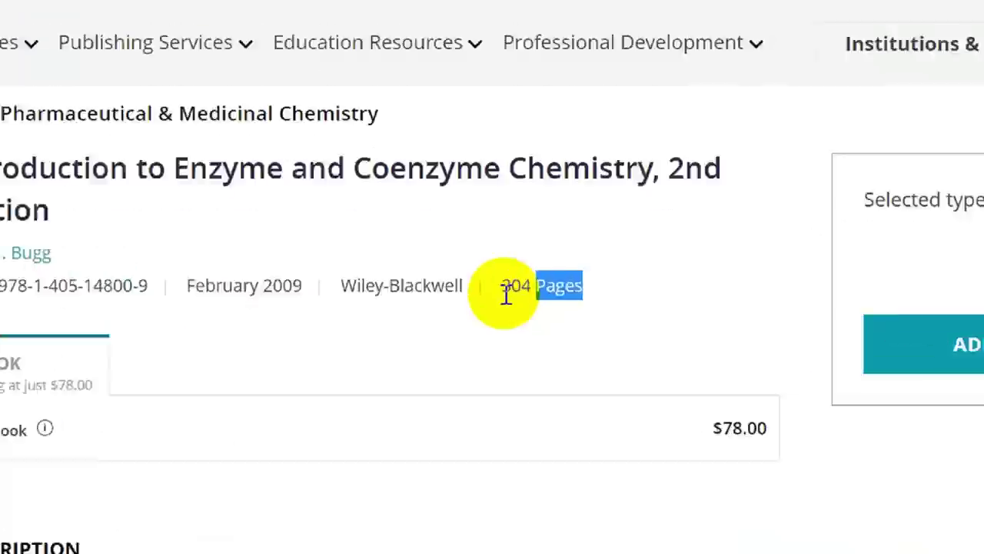
left_click_drag(523, 314, 539, 314)
left_click_drag(586, 266, 598, 267)
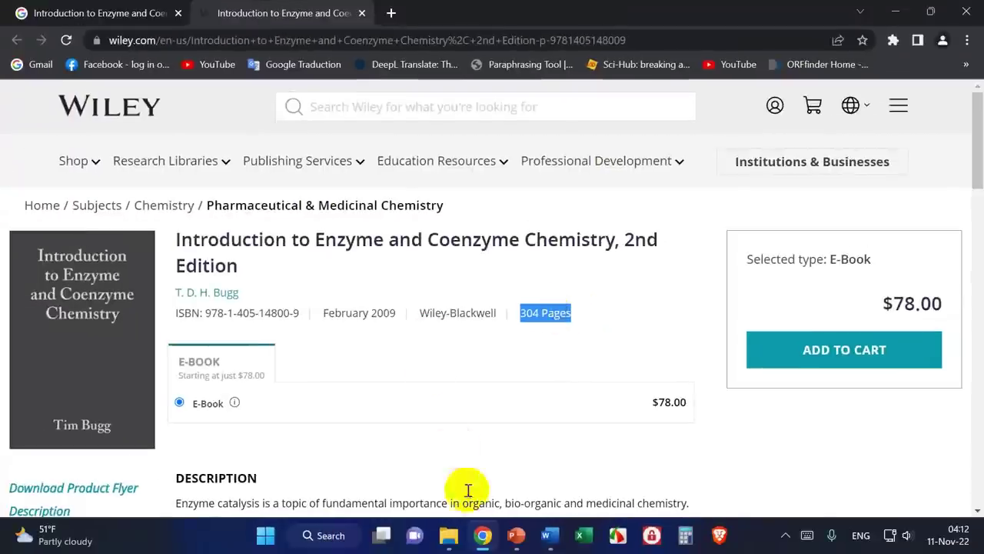
- Open the Introduction to Enzyme and Coenzyme Chemistry PDF from the Books folder, check its total page count and minimize the reader
left_click(452, 538)
double_click(282, 219)
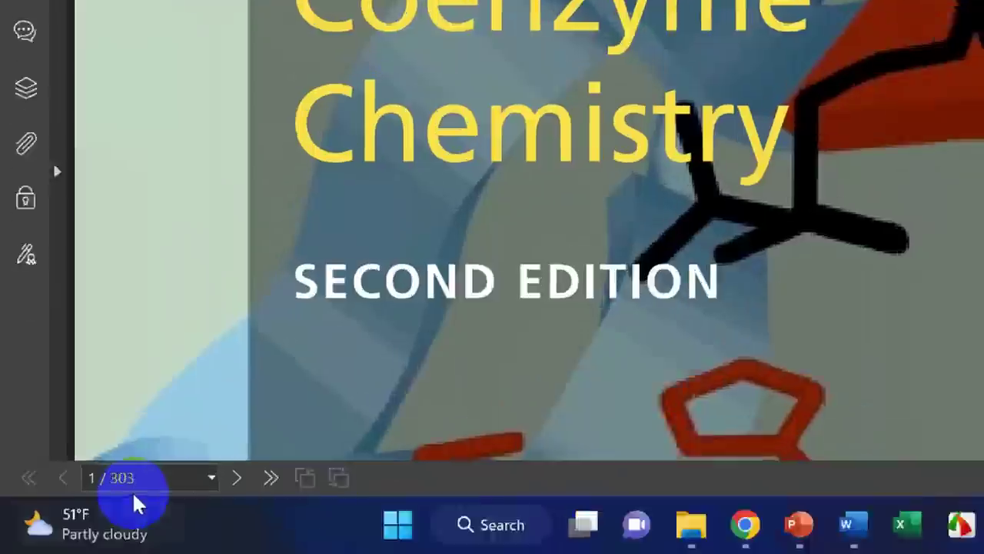
left_click(66, 505)
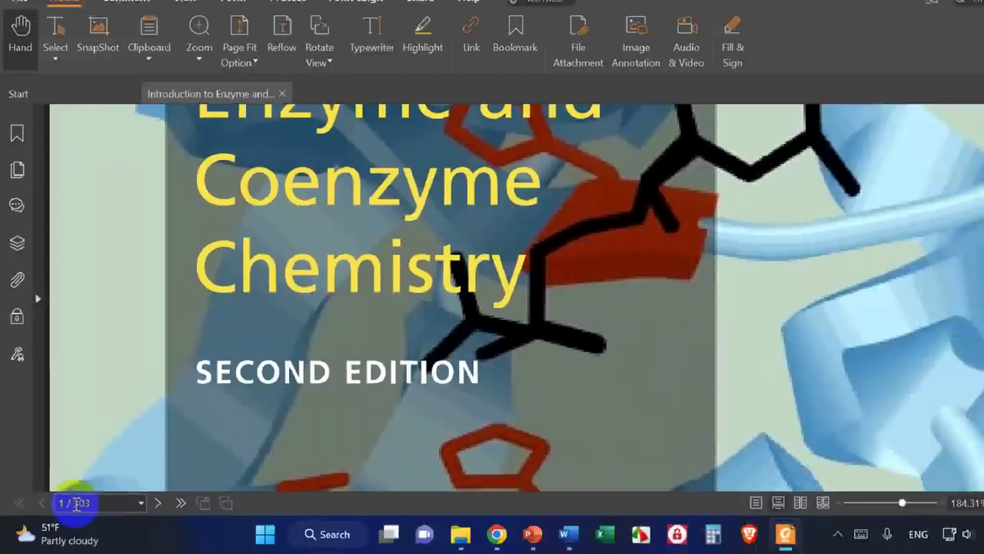
left_click(852, 384)
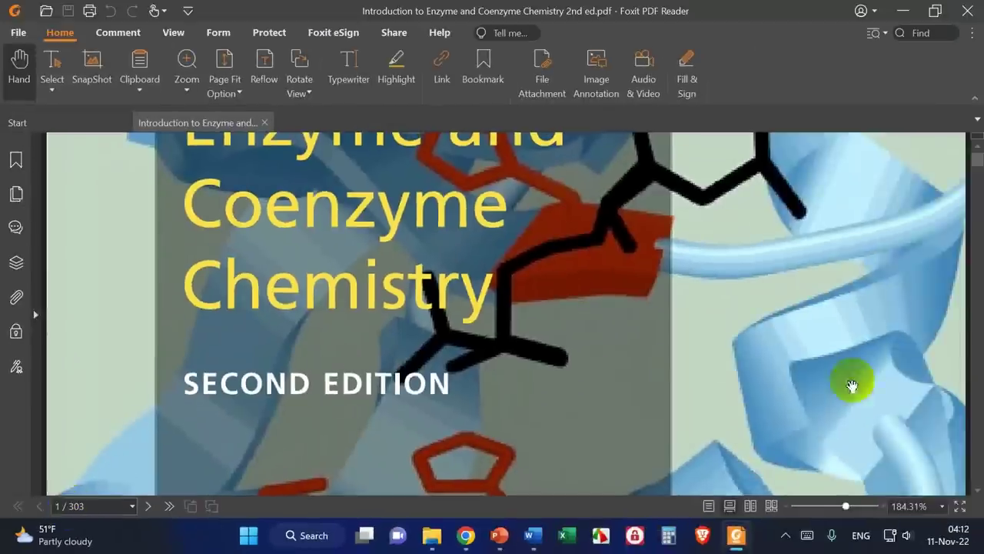
left_click(903, 12)
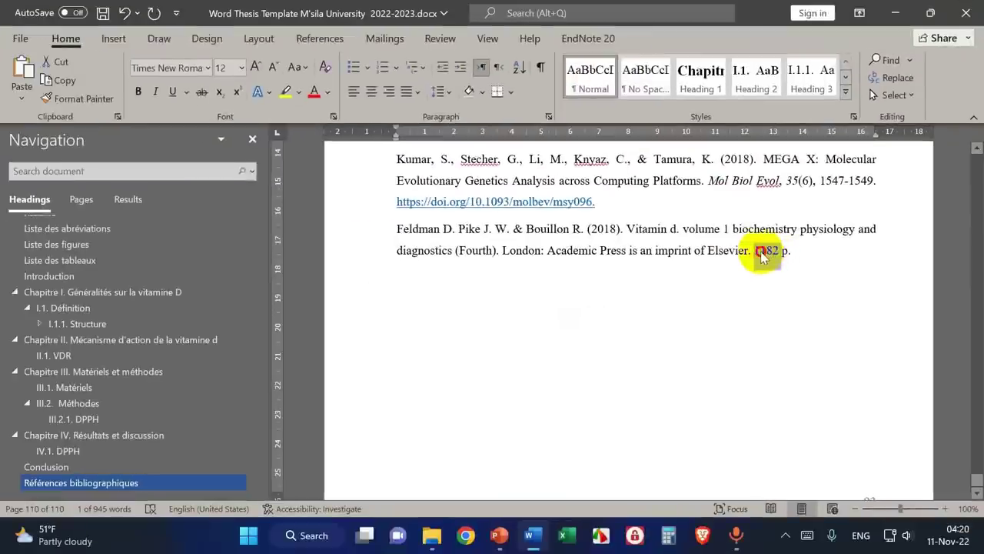
- Highlight the page count at the end of the Vitamin D Volume 1 reference in the Word bibliography
left_click(764, 256)
left_click_drag(758, 250, 794, 252)
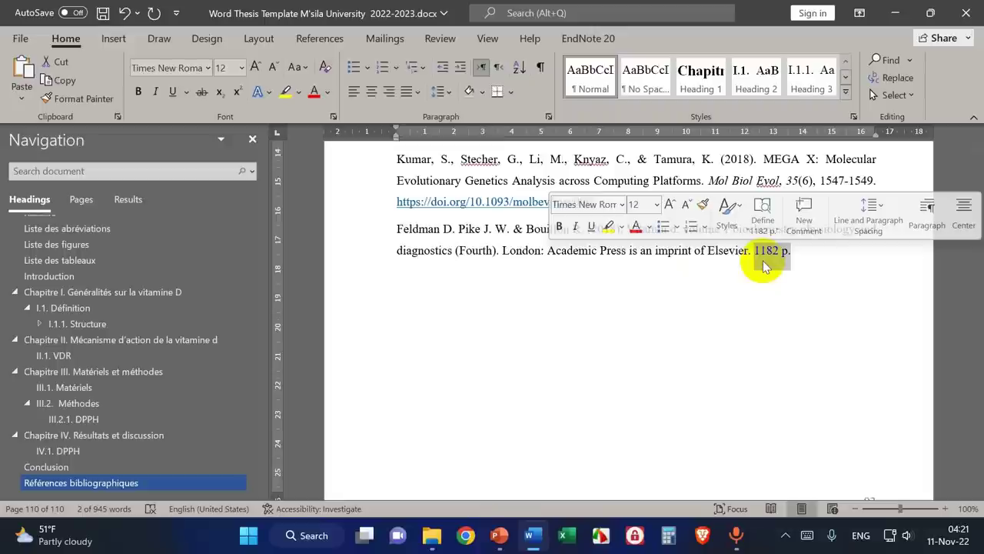
left_click(681, 250)
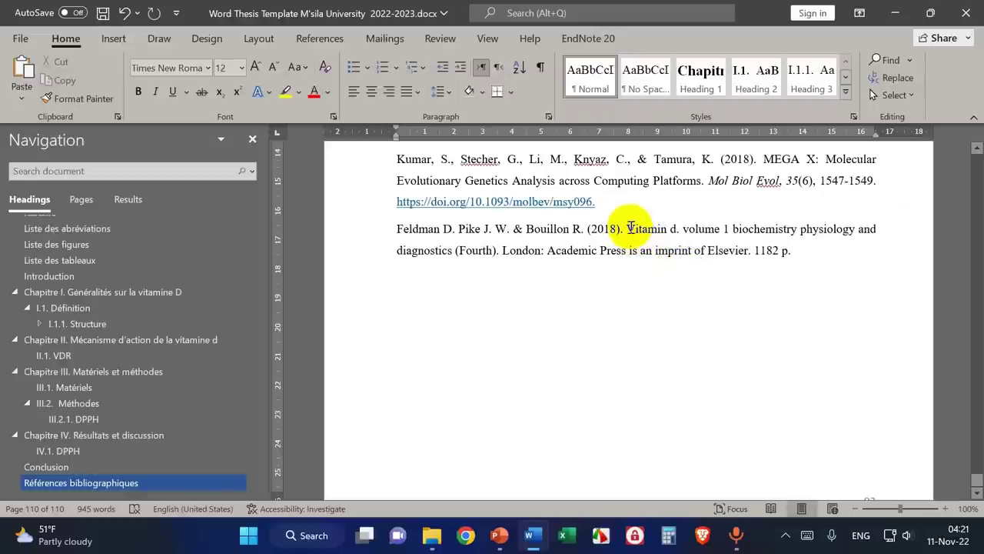
- Copy "Vitamin d. volume 1 biochemistry physiology and diagnostics" from the Word reference and search Google for it in Chrome
left_click_drag(624, 228, 443, 256)
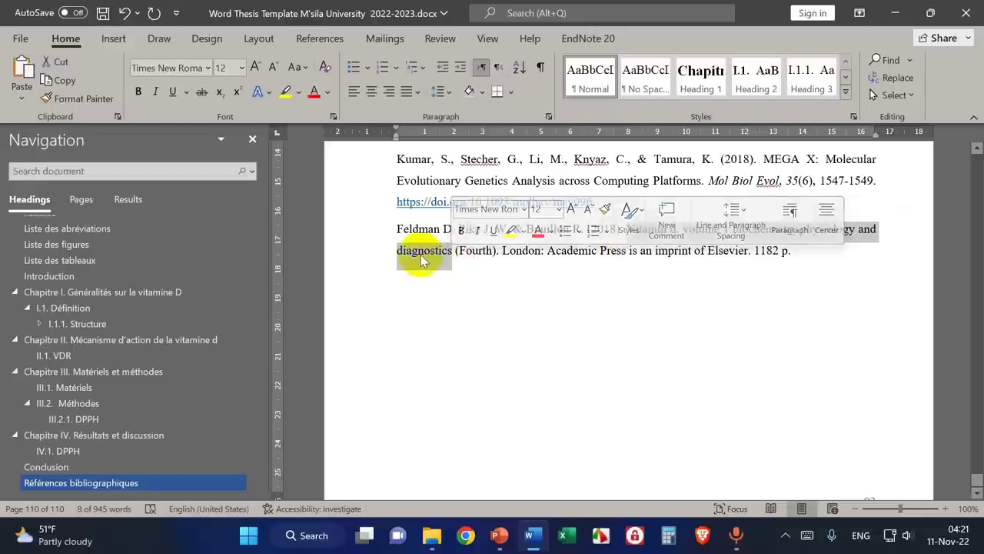
right_click(420, 256)
left_click(442, 270)
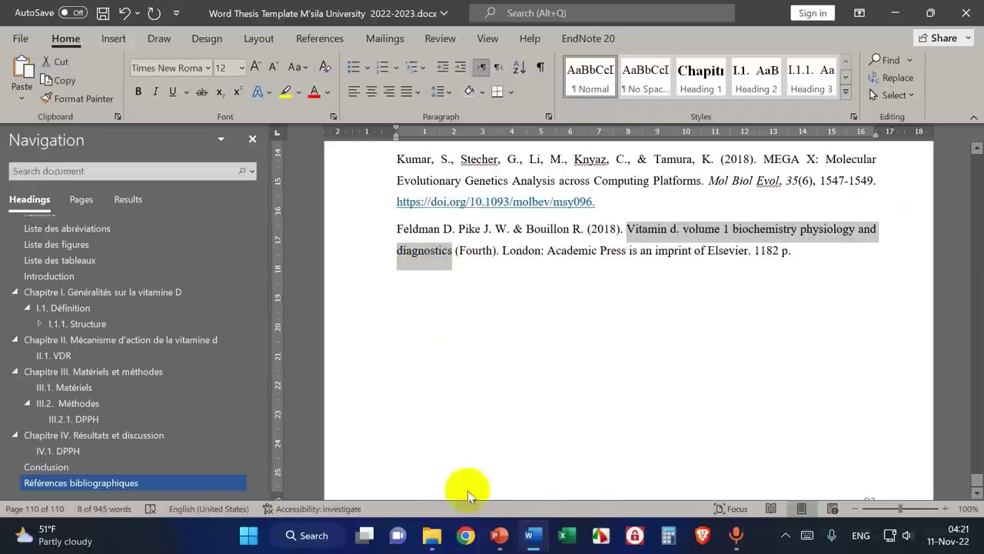
left_click(465, 536)
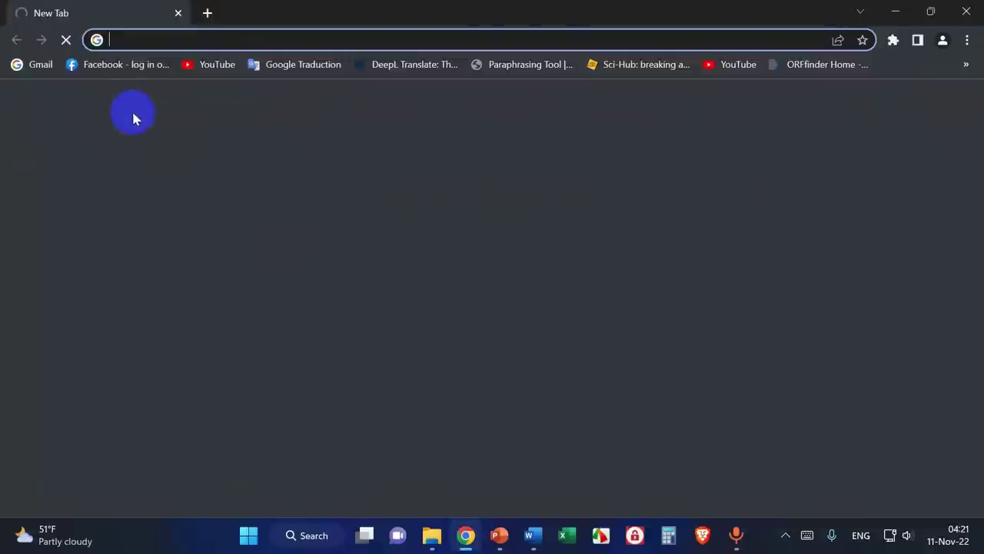
right_click(119, 38)
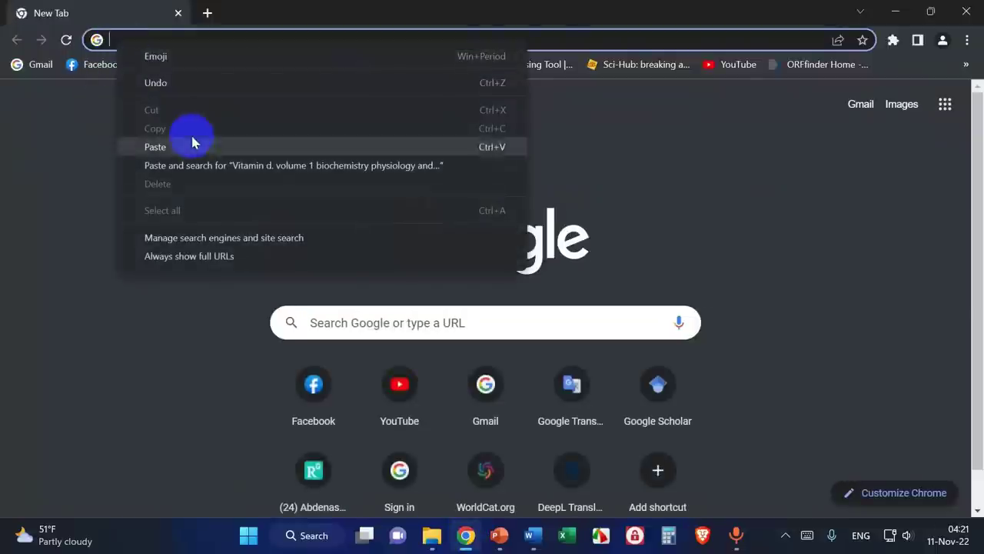
left_click(240, 172)
key("ctrl+v")
key("Return")
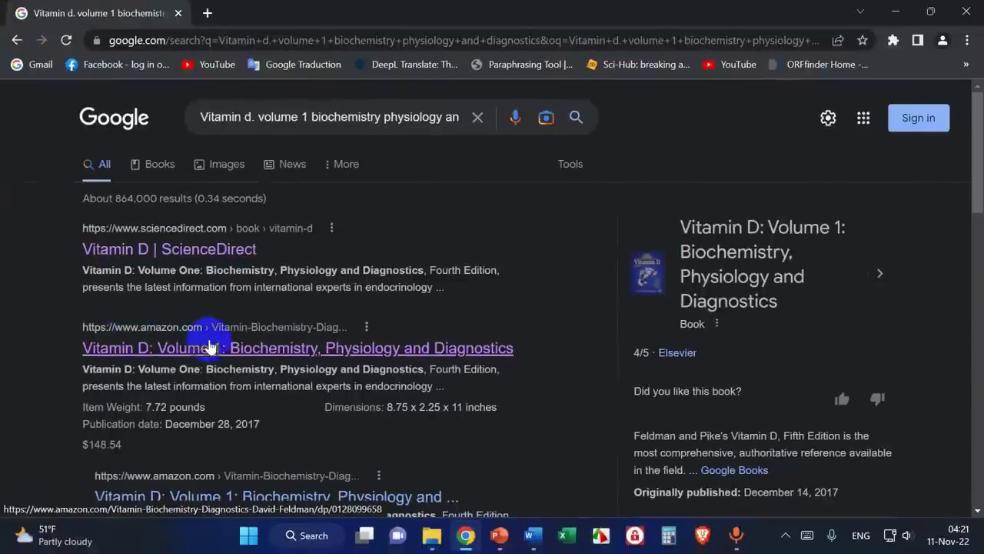
- Open the Amazon listing for Vitamin D: Volume 1 and highlight the hardcover page count in its product details
left_click(80, 271)
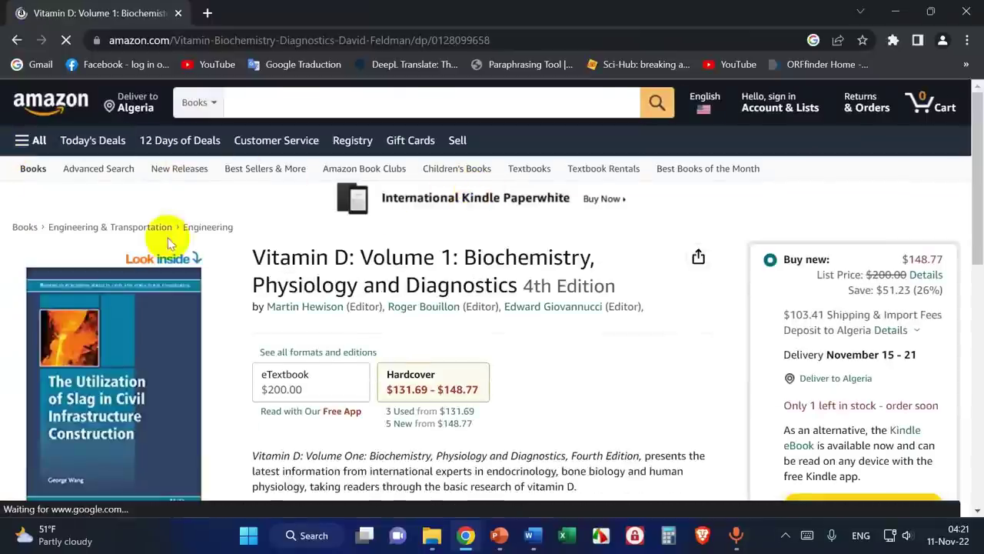
scroll(3, 209, "down", 20)
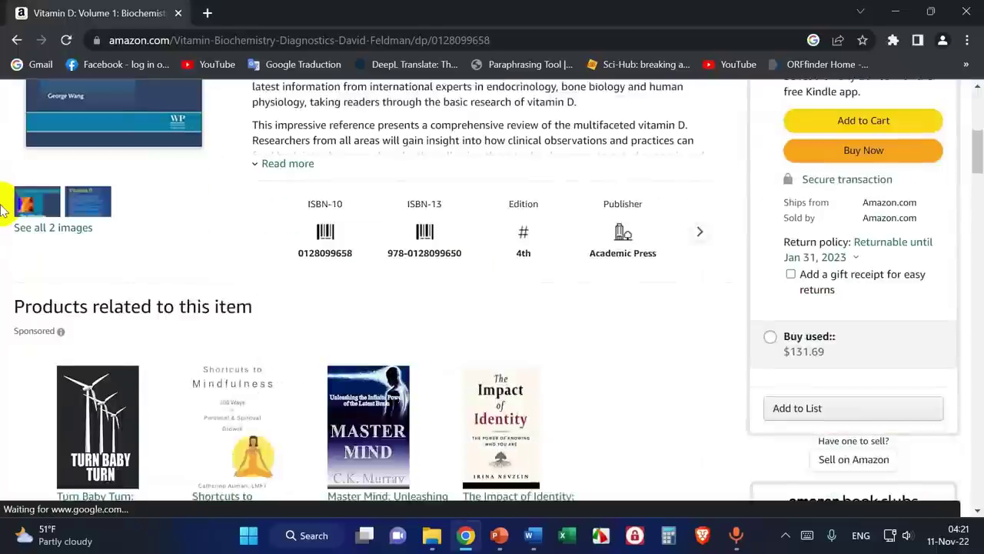
scroll(4, 204, "down", 8)
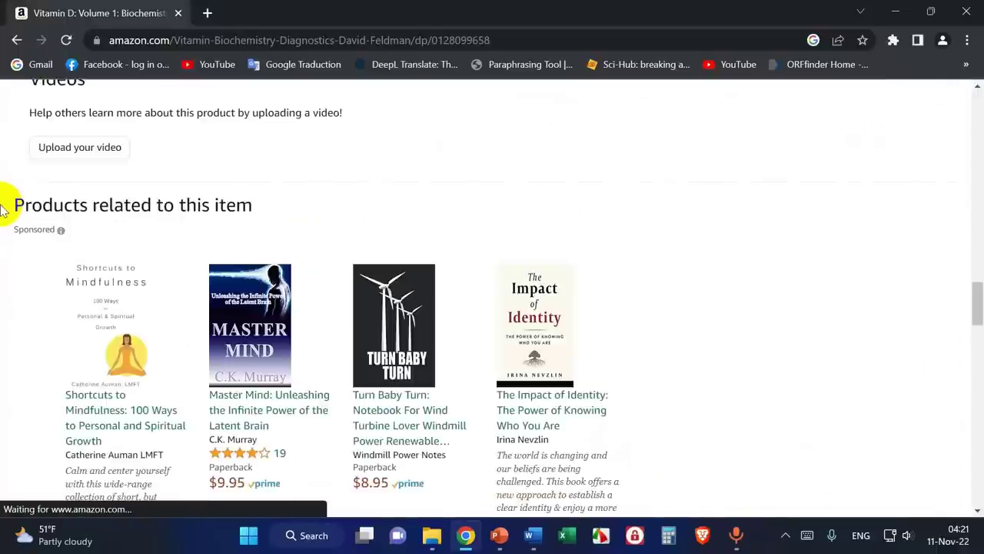
scroll(5, 202, "up", 4)
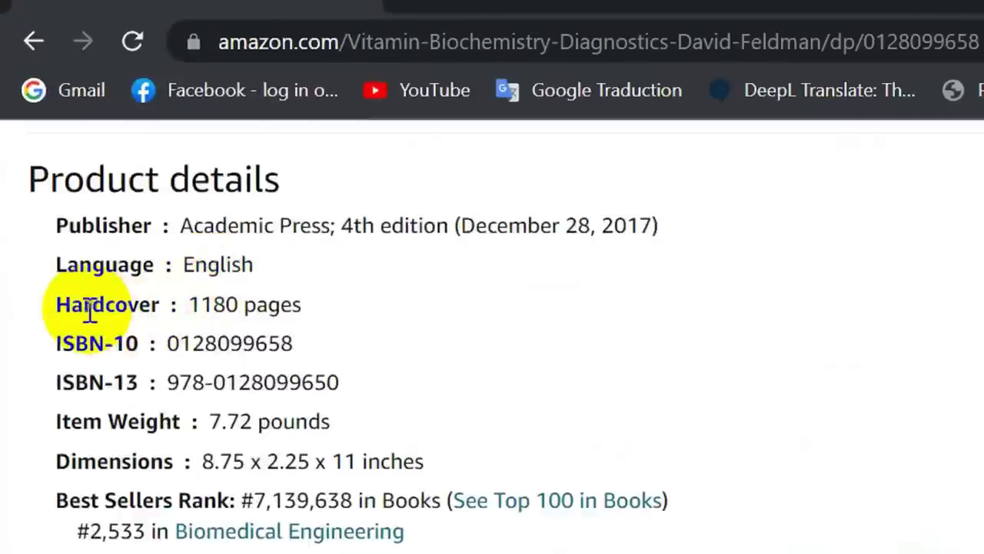
left_click_drag(30, 170, 81, 172)
left_click_drag(164, 305, 341, 317)
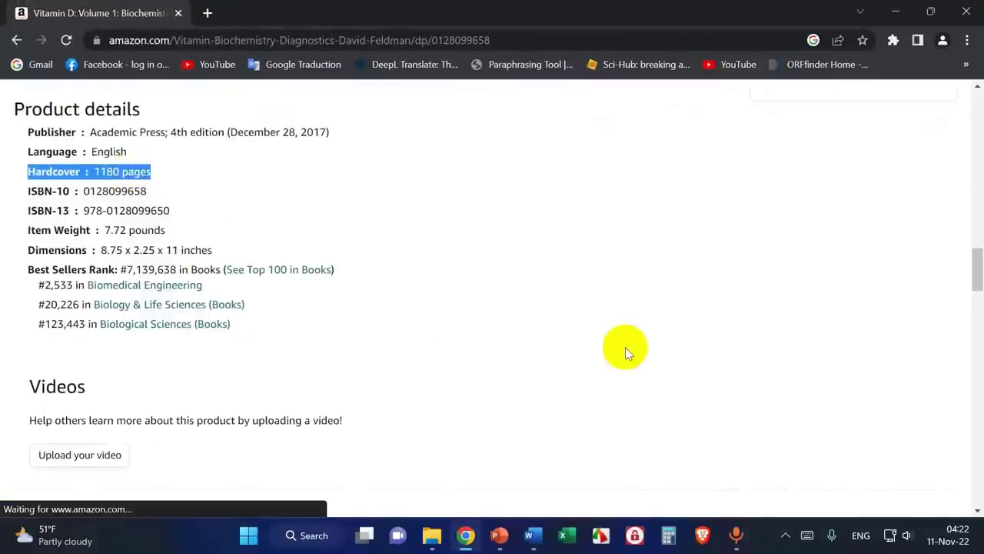
- Open the Vitamin D Volume 1 PDF from the Books folder and compare its total page count with the Word reference
left_click(444, 534)
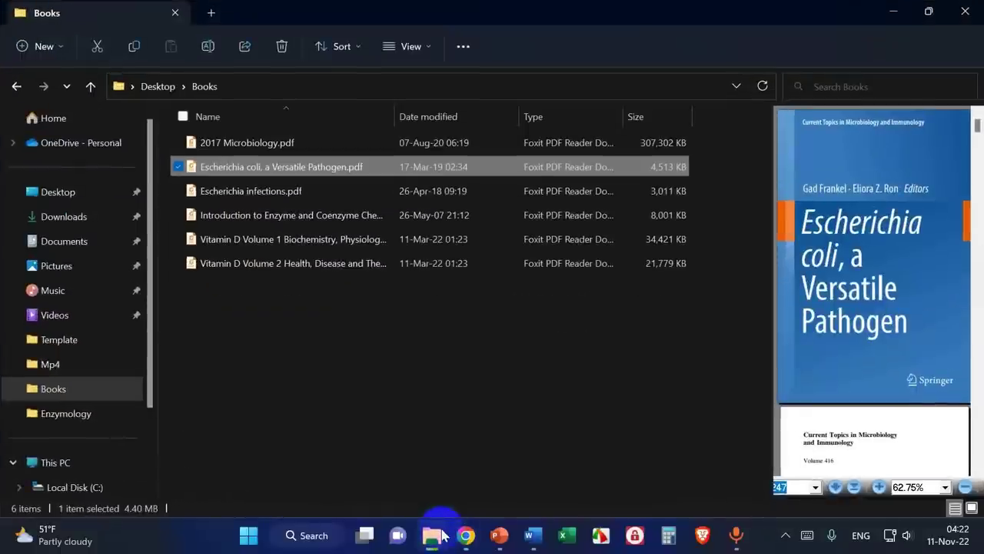
left_click(345, 240)
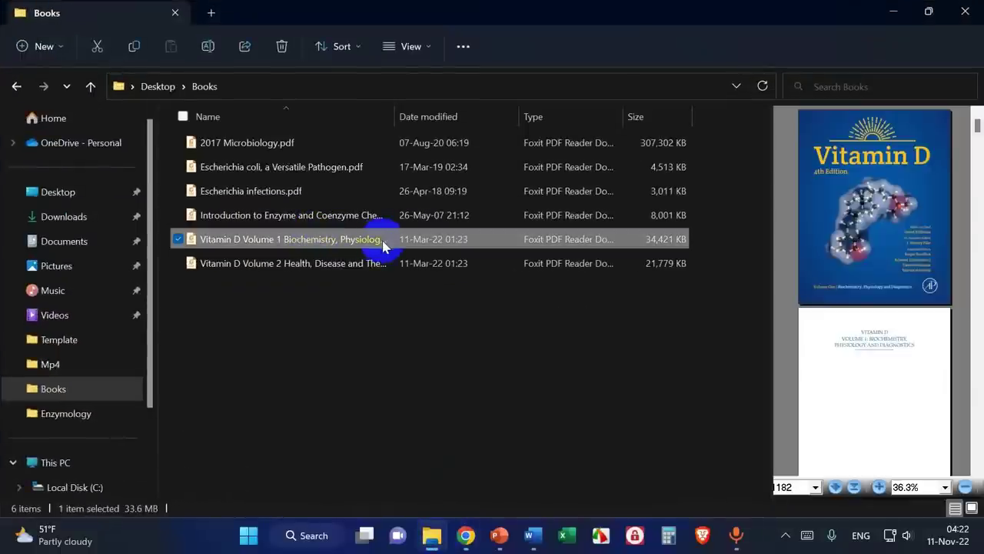
double_click(383, 244)
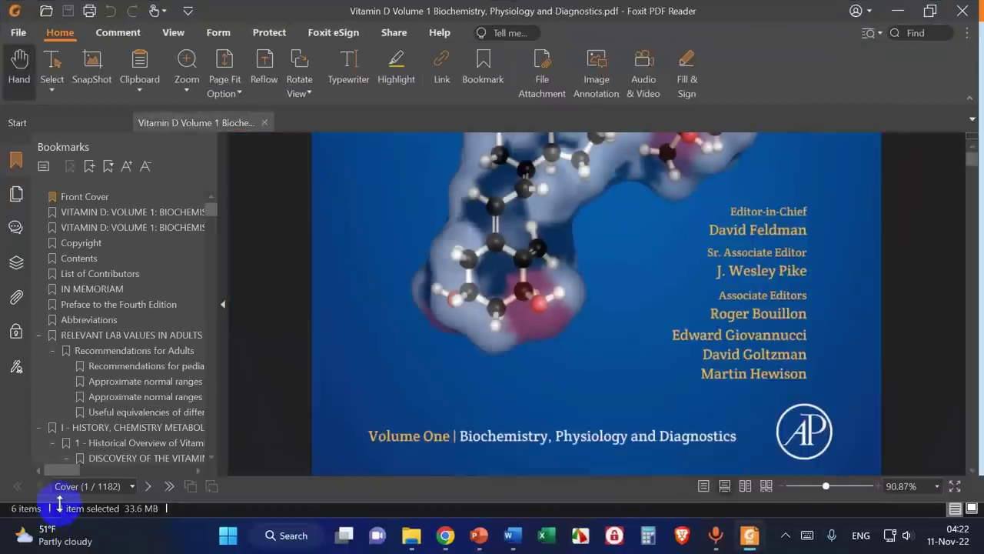
left_click(512, 535)
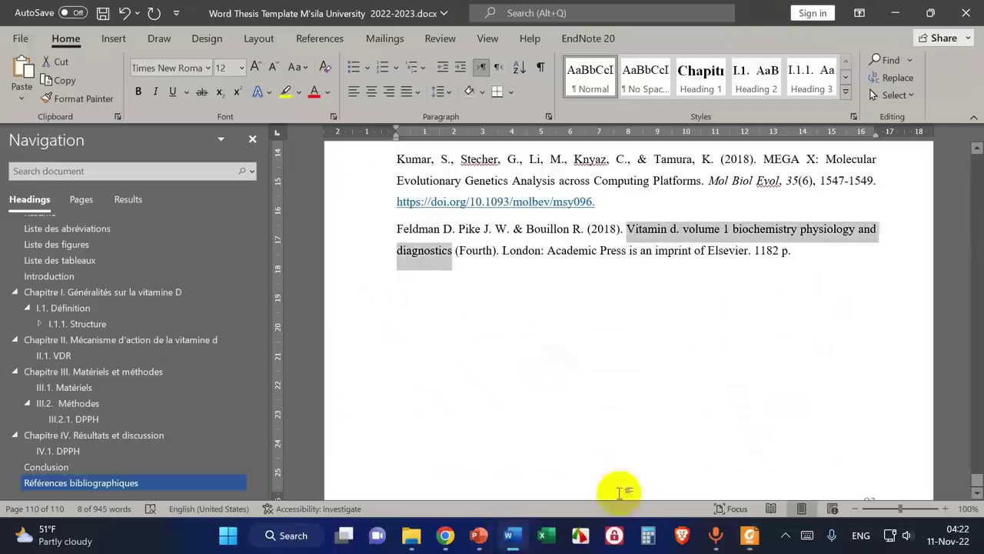
double_click(764, 259)
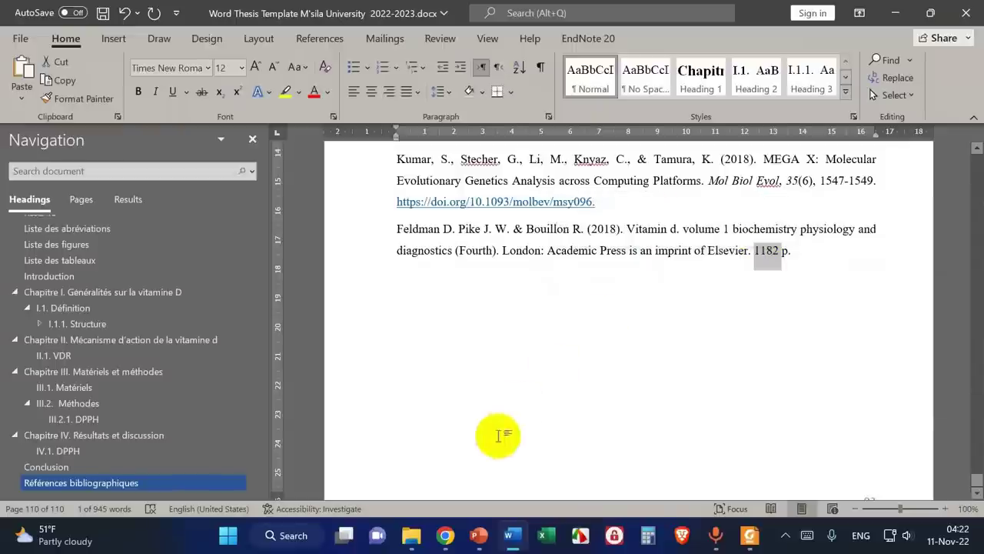
- Return to the Books folder and preview the Vitamin D Volume 2 and Introduction to Enzyme and Coenzyme Chemistry PDFs
mouse_move(419, 544)
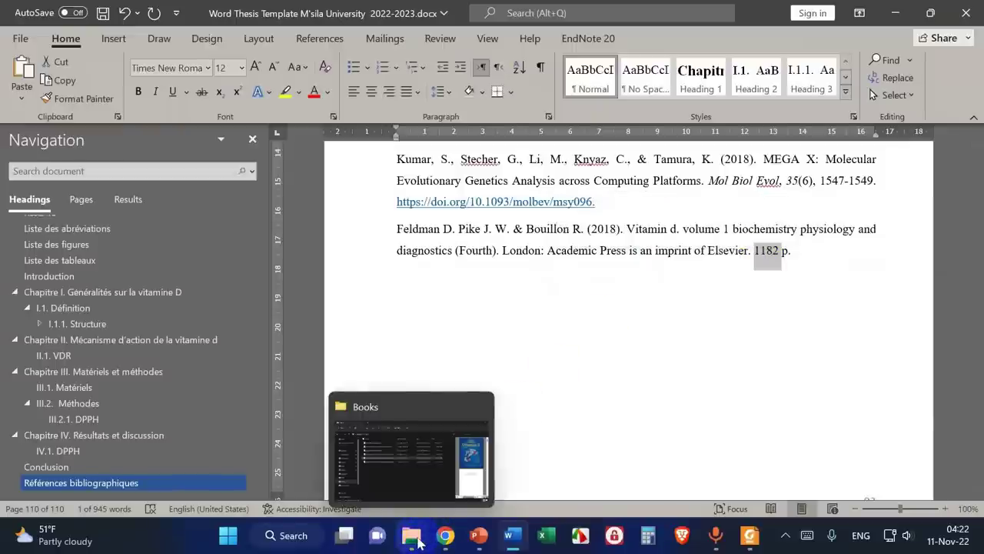
left_click(416, 539)
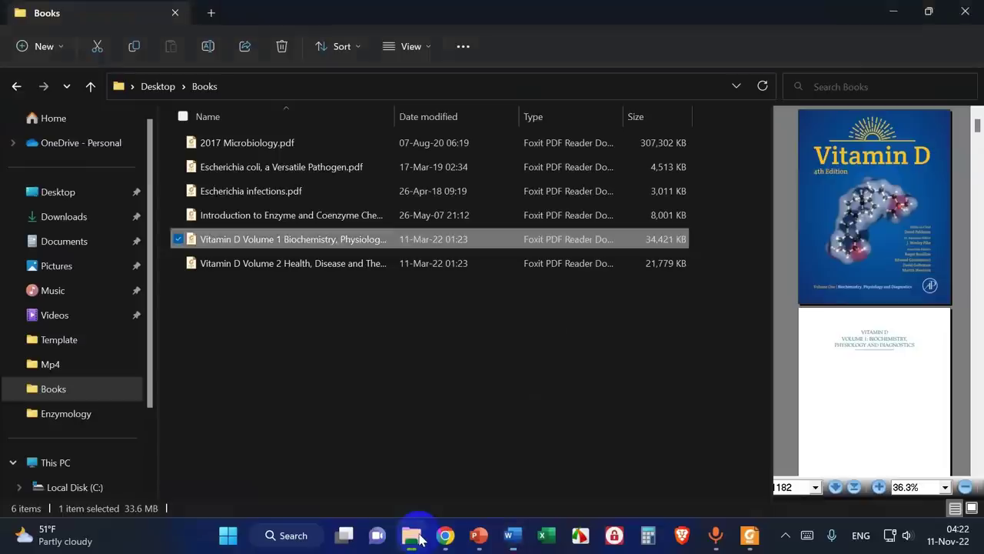
left_click(286, 263)
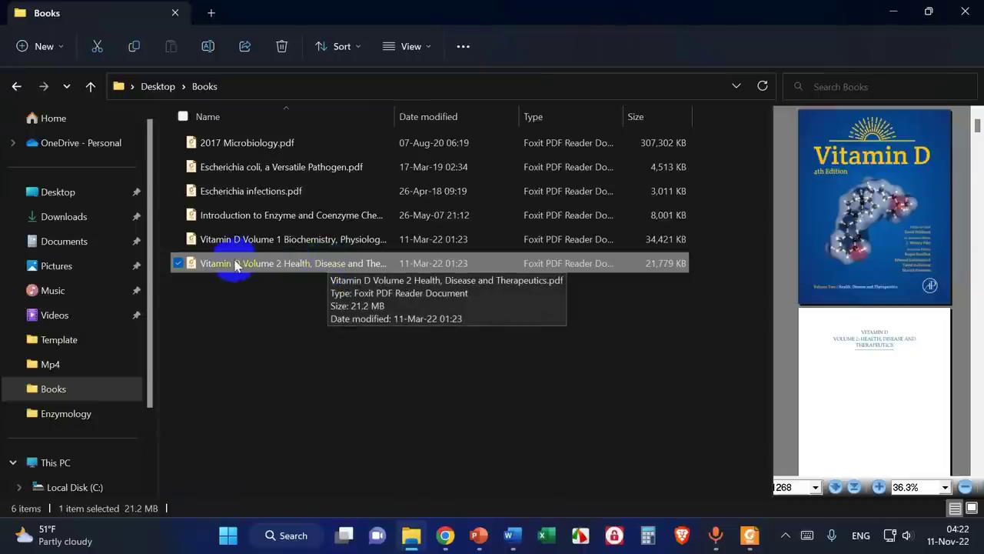
left_click(285, 221)
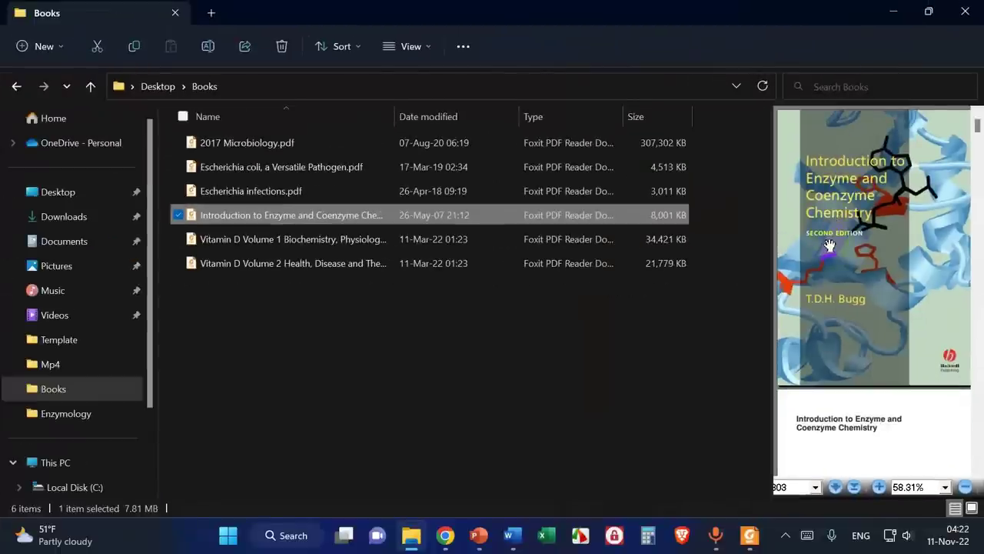
- Copy the file name "Introduction to Enzyme and Coenzyme Chemistry 2nd ed" from the PDF's editable name
left_click(339, 217)
right_click(338, 214)
left_click(379, 266)
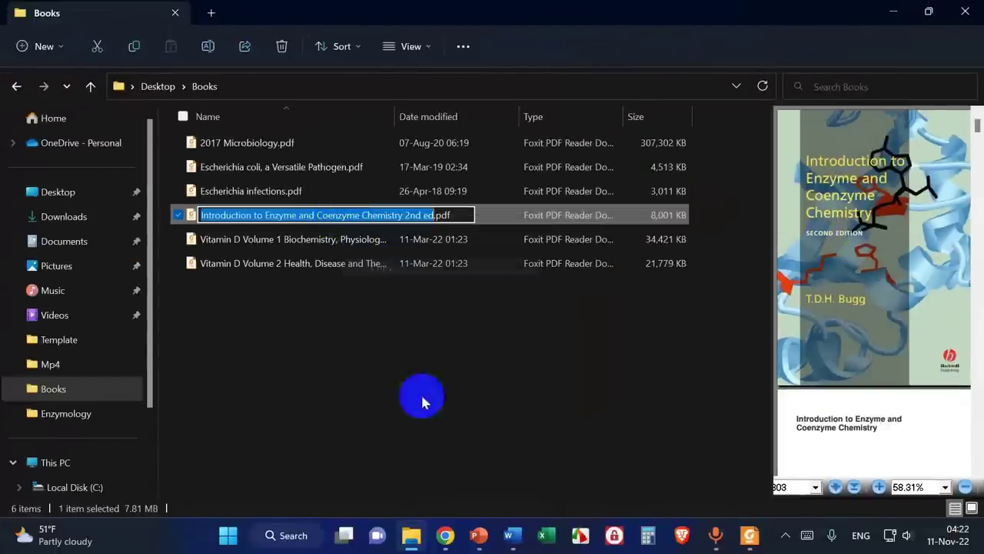
- Switch to Chrome and search the web for the copied title "Introduction to Enzyme and Coenzyme Chemistry 2nd ed"
left_click(446, 538)
left_click(269, 37)
right_click(270, 37)
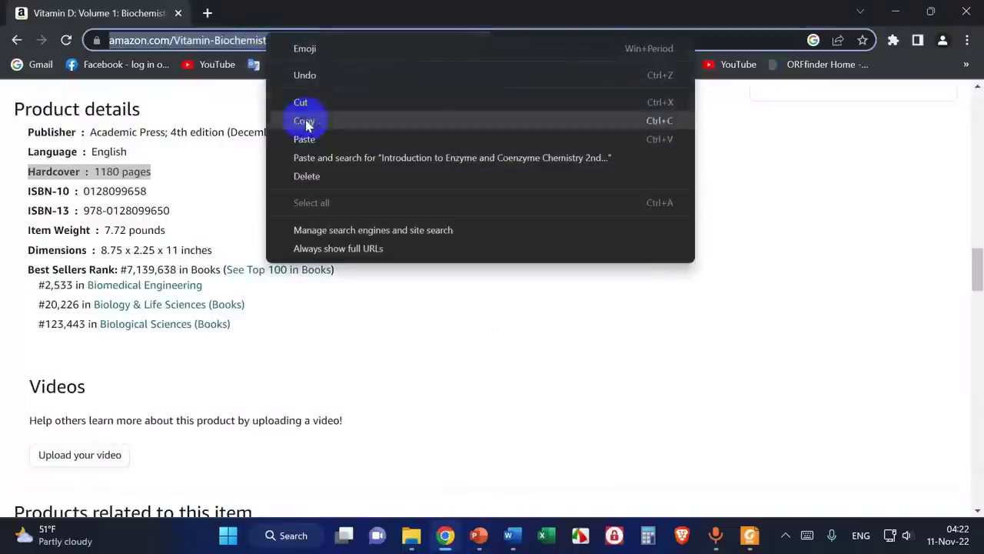
left_click(333, 156)
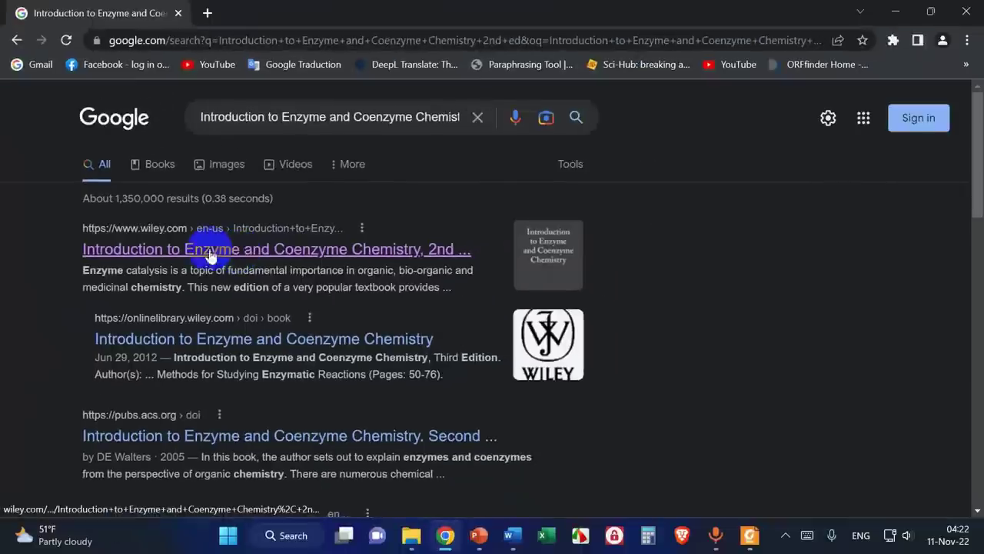
- Open the Wiley result for Introduction to Enzyme and Coenzyme Chemistry in a new tab and highlight the book's page count
right_click(167, 252)
left_click(208, 270)
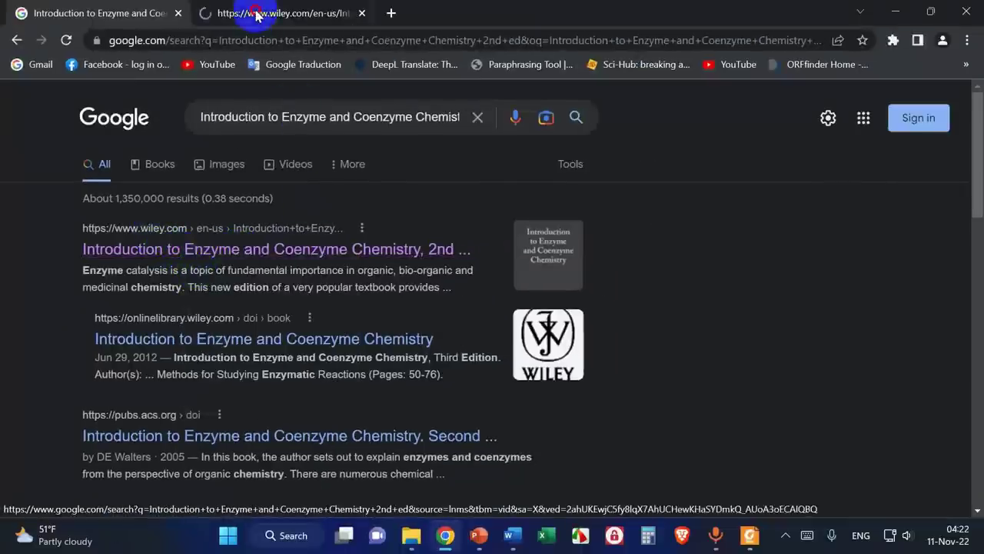
left_click(256, 14)
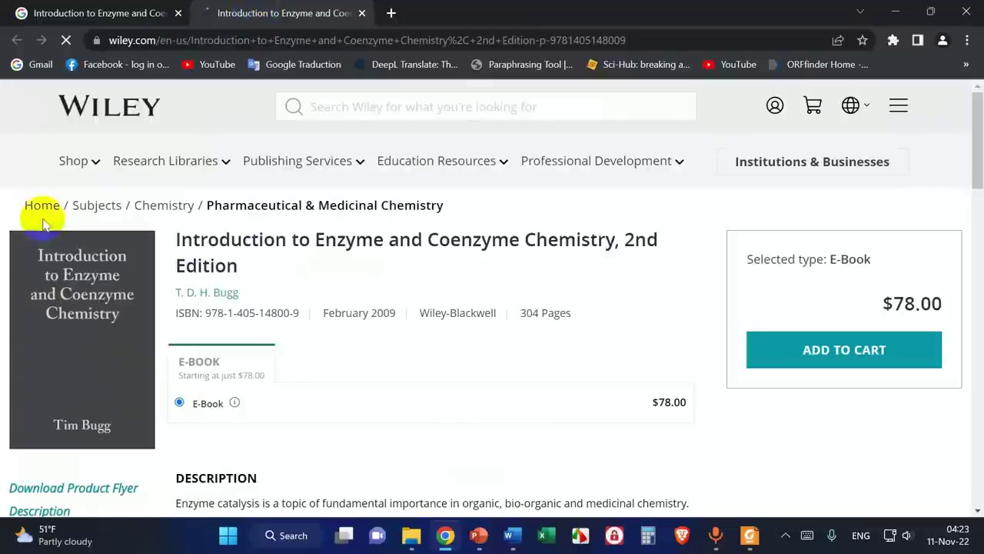
left_click_drag(174, 240, 581, 316)
double_click(556, 313)
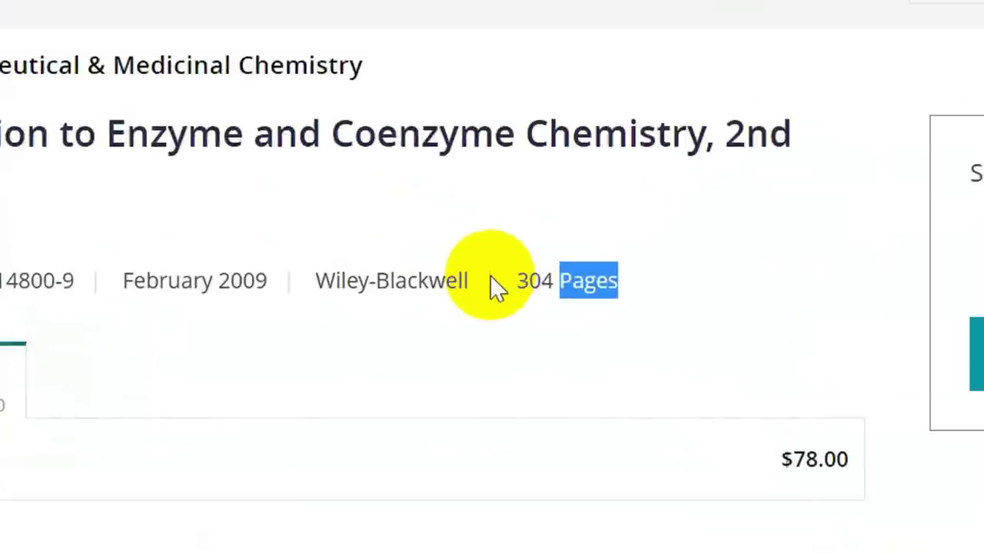
left_click_drag(516, 280, 700, 277)
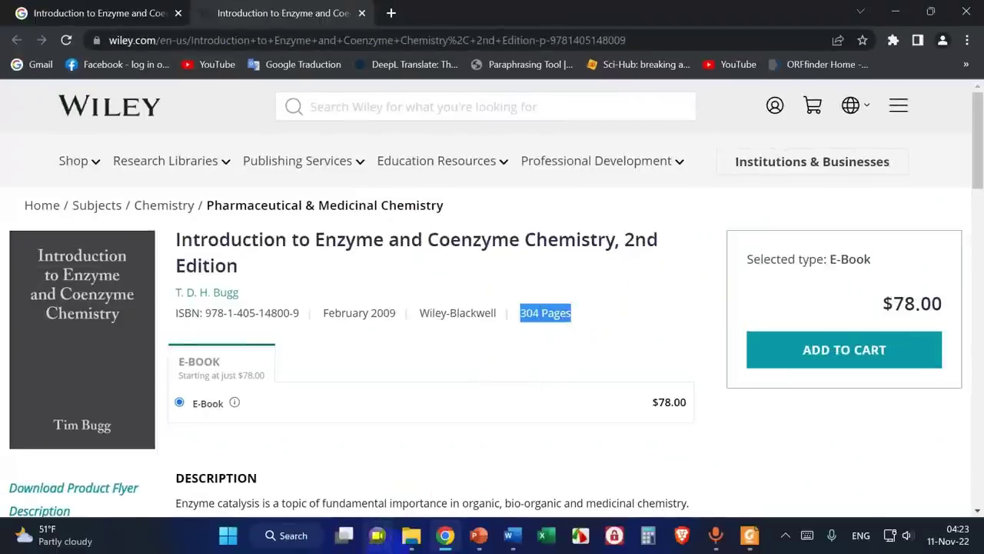
- Open the Introduction to Enzyme and Coenzyme Chemistry PDF from the Books folder, check its total page count, and close the PDF reader
left_click(411, 535)
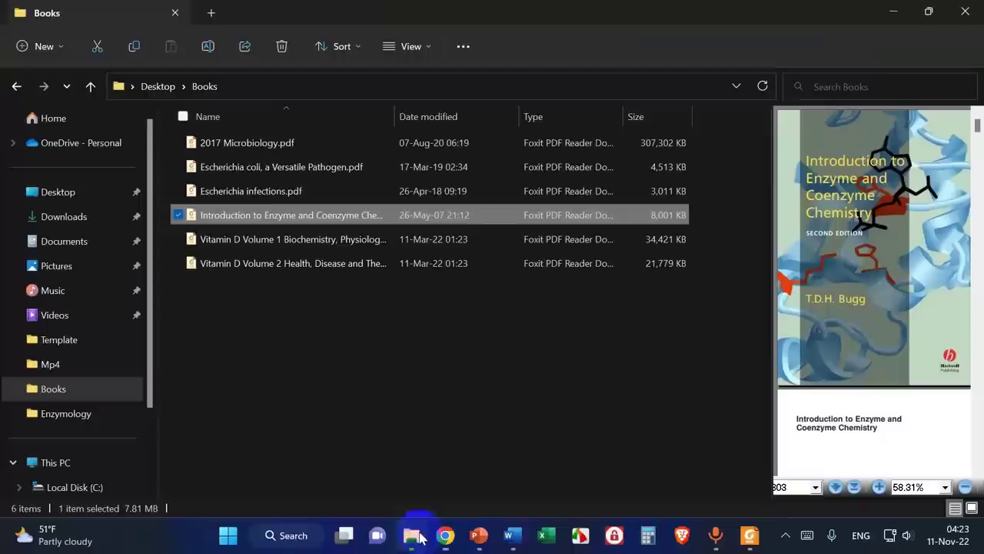
double_click(323, 233)
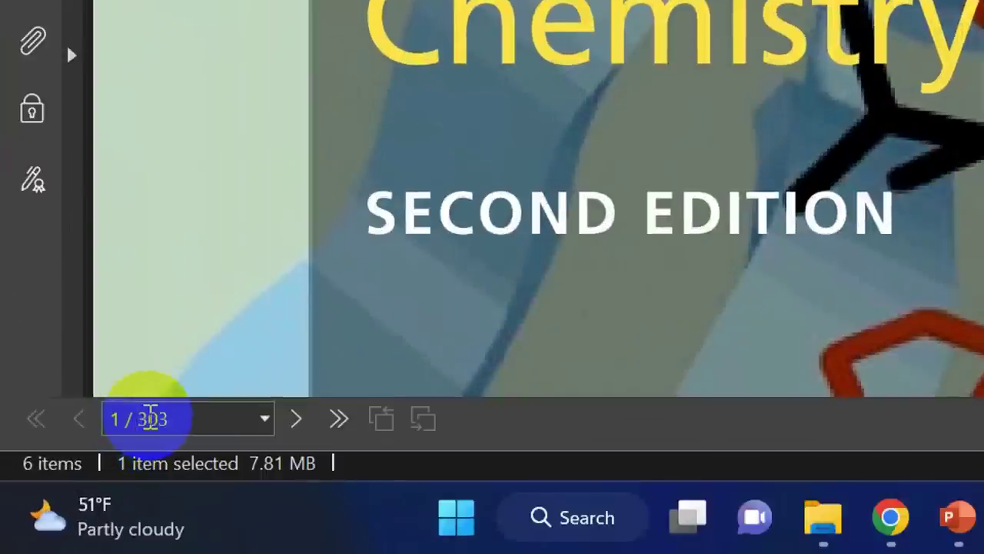
double_click(76, 486)
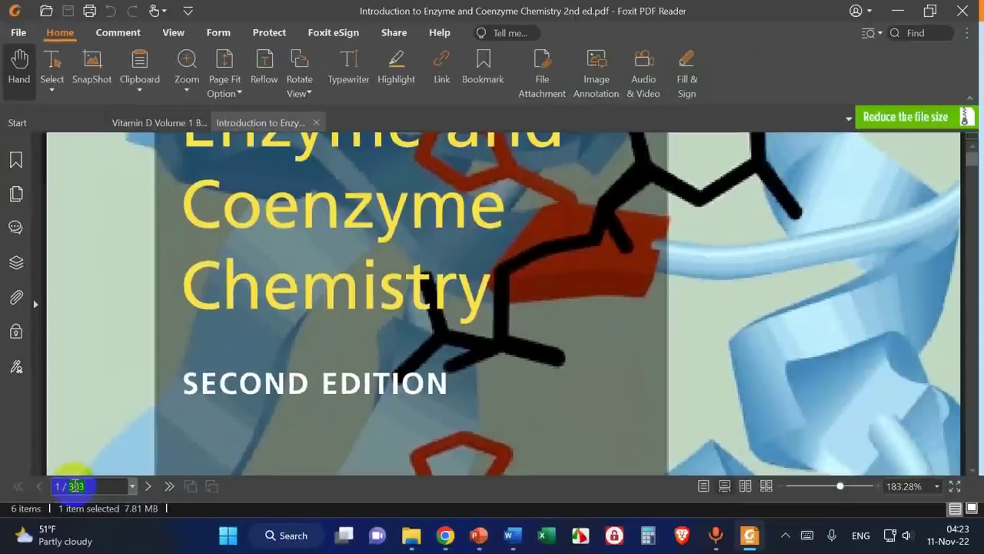
left_click(79, 478)
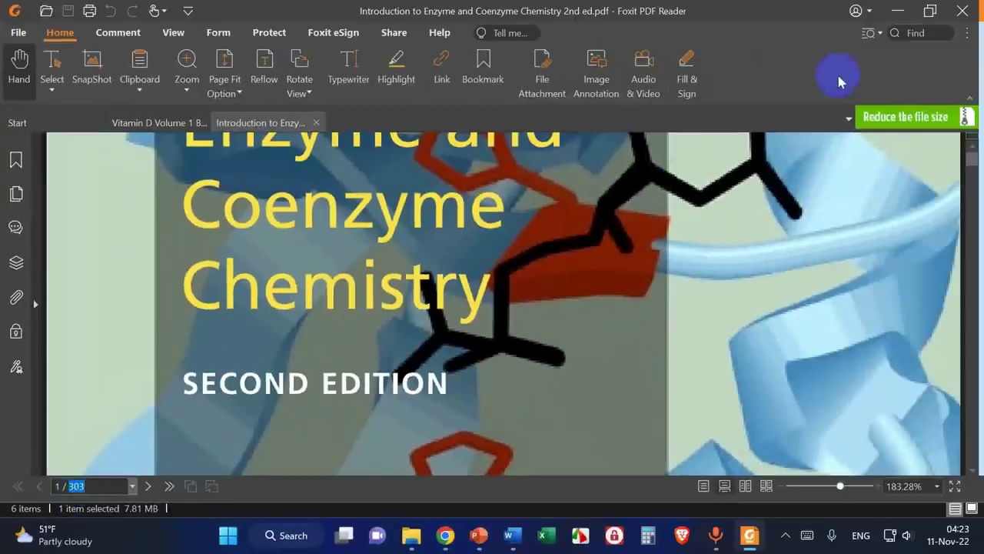
left_click(962, 11)
left_click(505, 268)
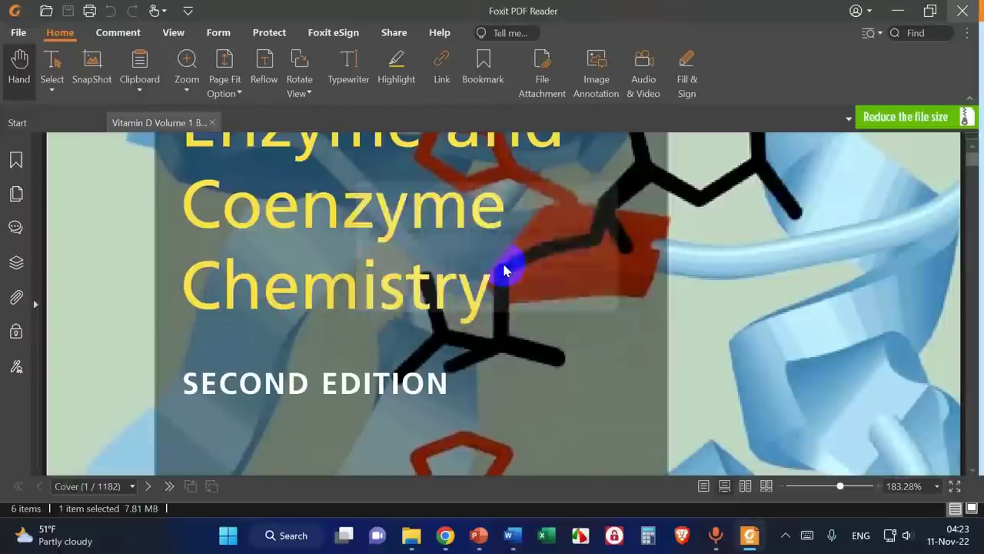
left_click(352, 305)
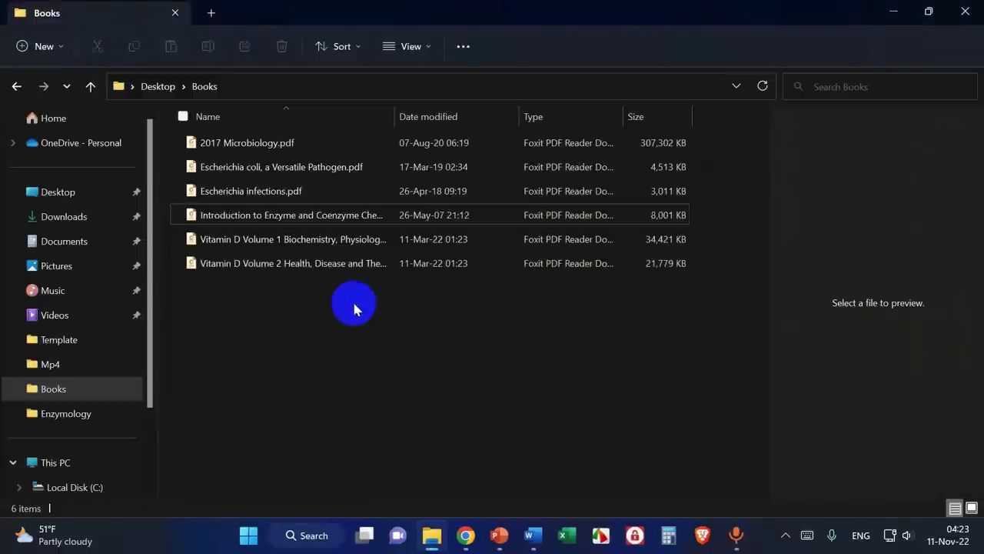
- Open the PDF "Escherichia coli, a Versatile Pathogen" from the Books folder and copy the book title from its title page
left_click(275, 171)
double_click(275, 171)
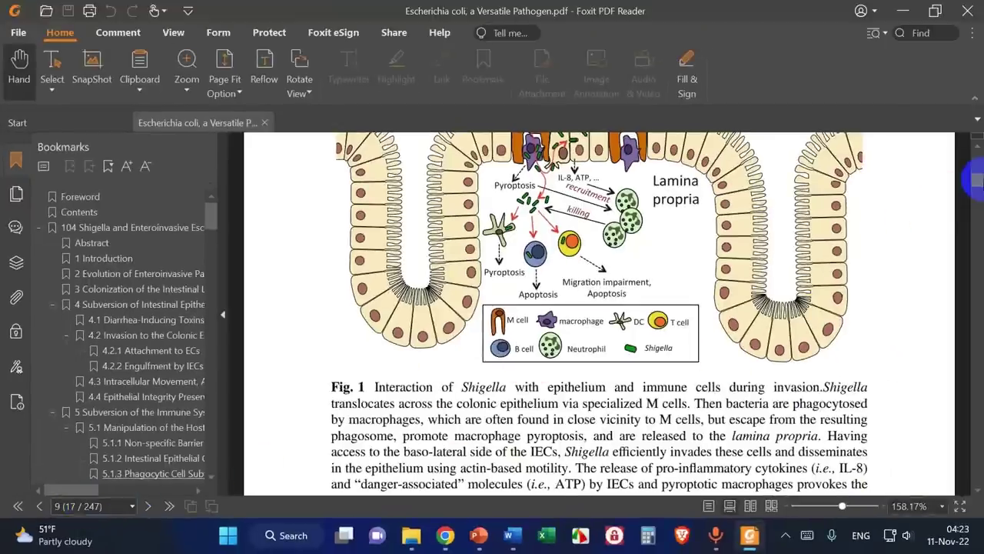
left_click_drag(974, 179, 975, 149)
scroll(589, 264, "down", 10)
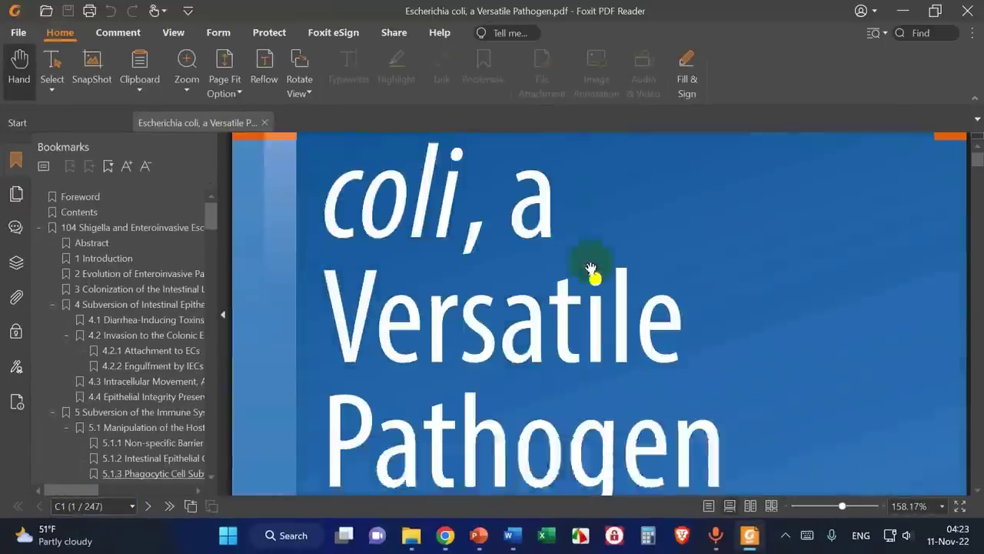
scroll(419, 277, "down", 12)
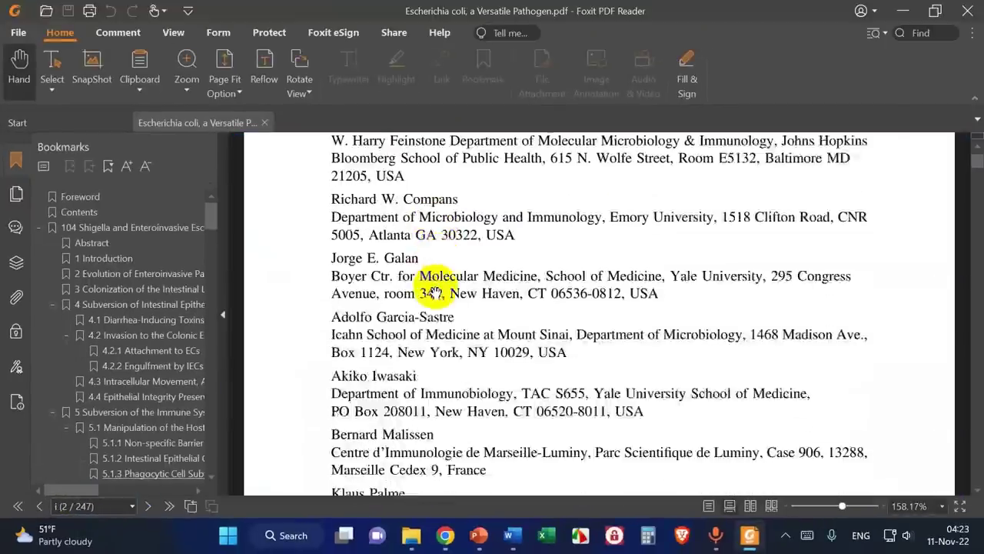
scroll(436, 292, "down", 8)
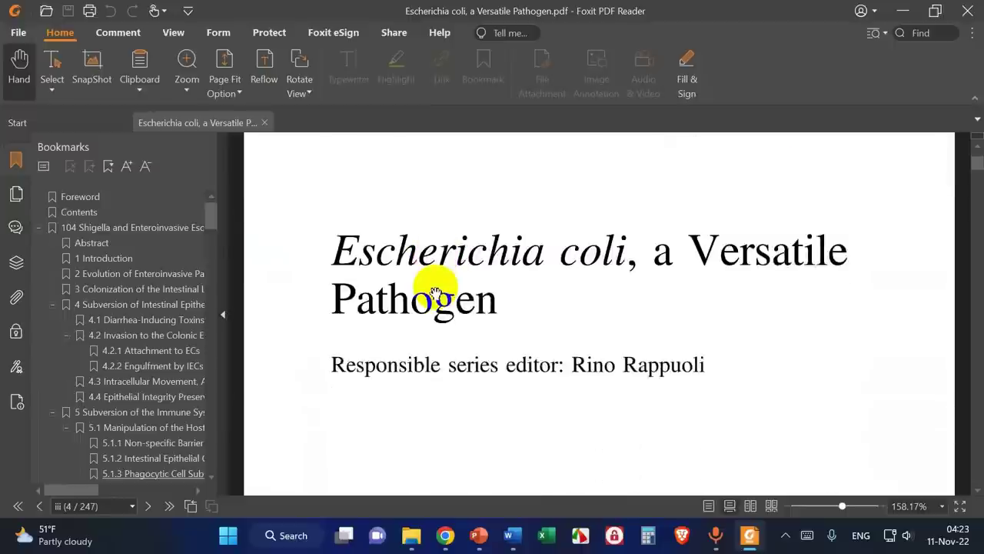
left_click_drag(333, 246, 496, 301)
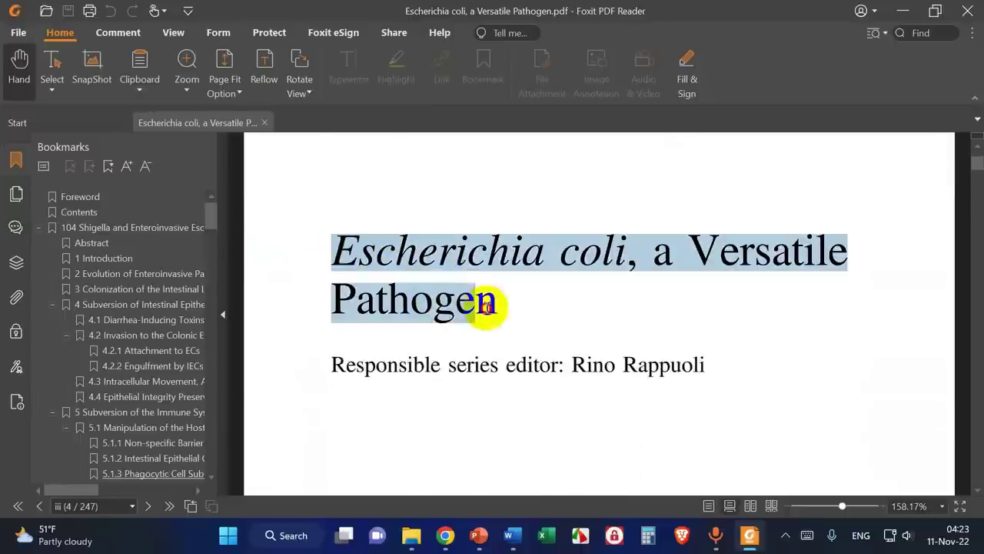
right_click(482, 301)
left_click(491, 307)
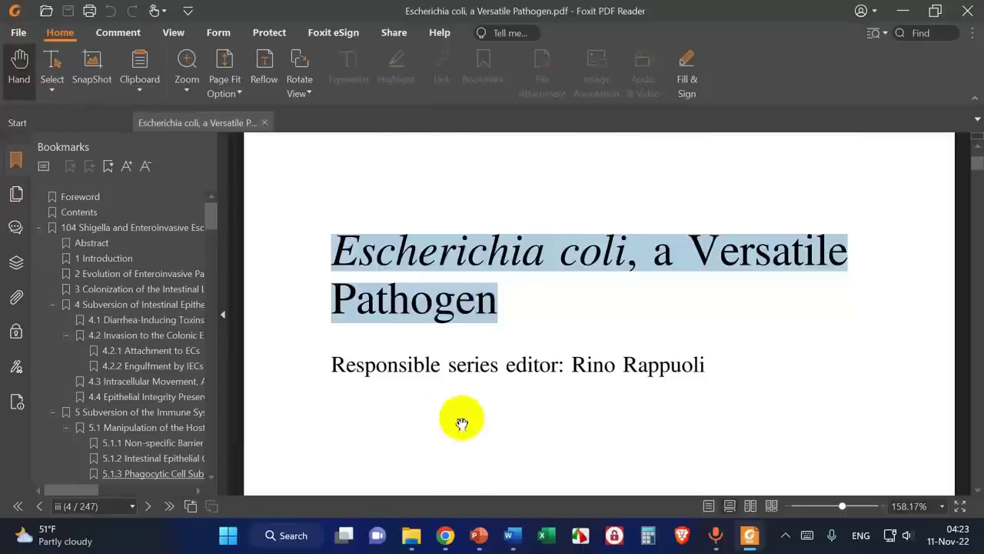
- Search the web in Chrome for the copied title "Escherichia coli, a Versatile Pathogen" and close the earlier search tab
left_click(444, 536)
right_click(232, 39)
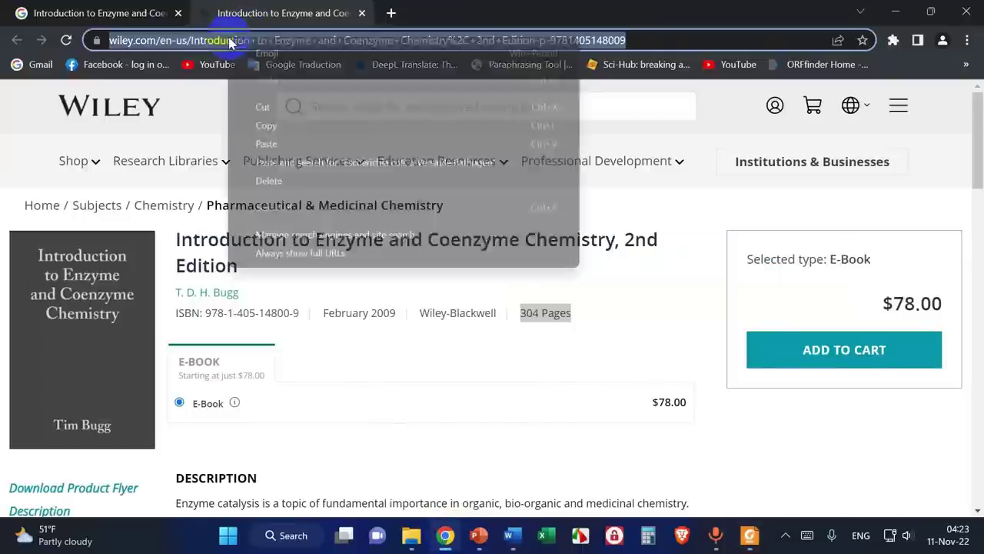
left_click(255, 161)
left_click(180, 14)
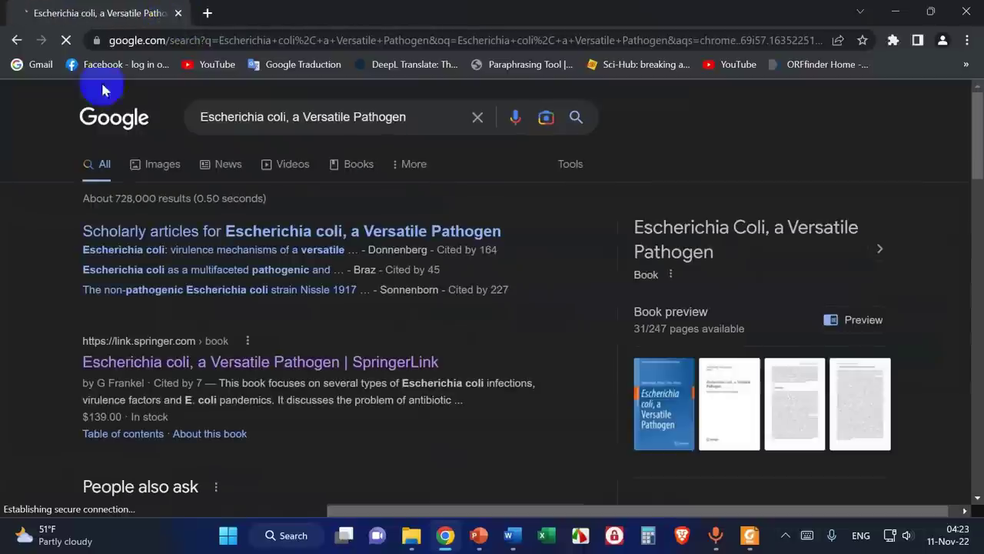
- Open the SpringerLink result for Escherichia coli, a Versatile Pathogen in a new tab and show that tab
scroll(35, 208, "down", 2)
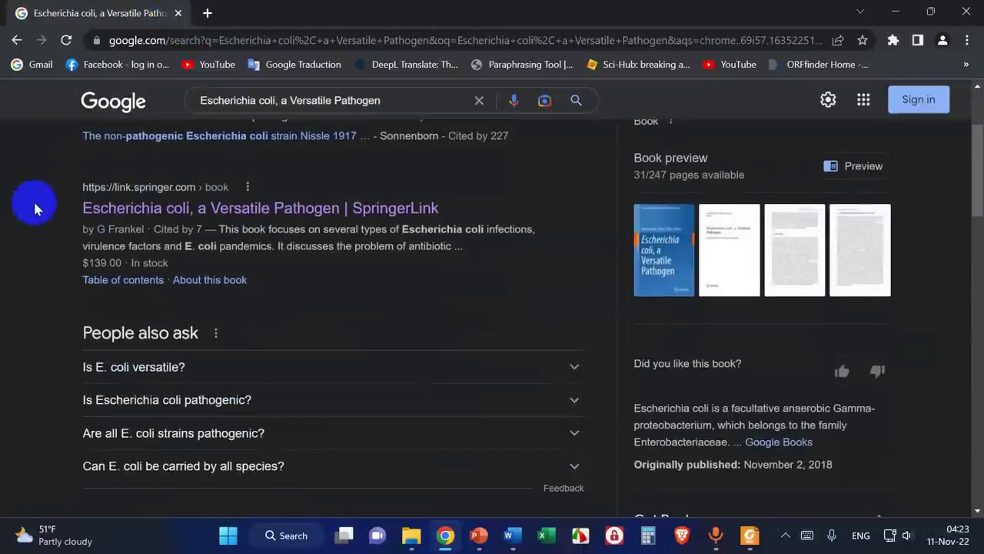
right_click(199, 209)
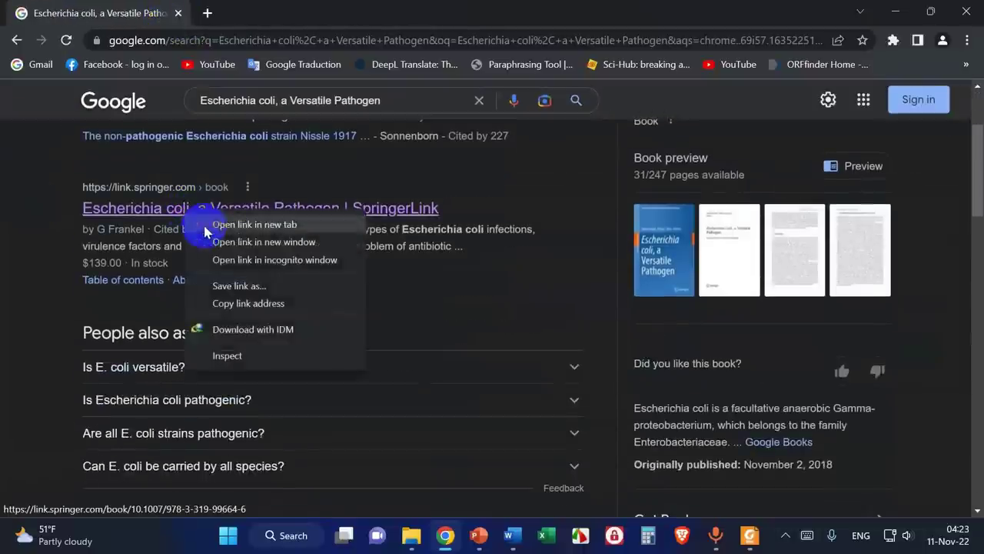
left_click(248, 222)
left_click(292, 13)
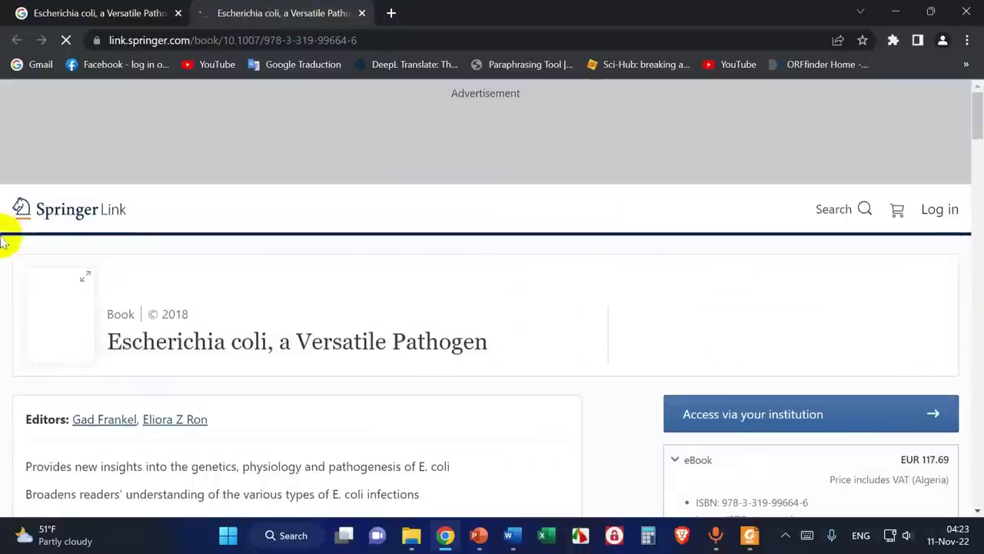
- Find the Bibliographic Information section on the SpringerLink book page and highlight the Number of Pages entry
scroll(2, 241, "down", 4)
scroll(2, 241, "down", 8)
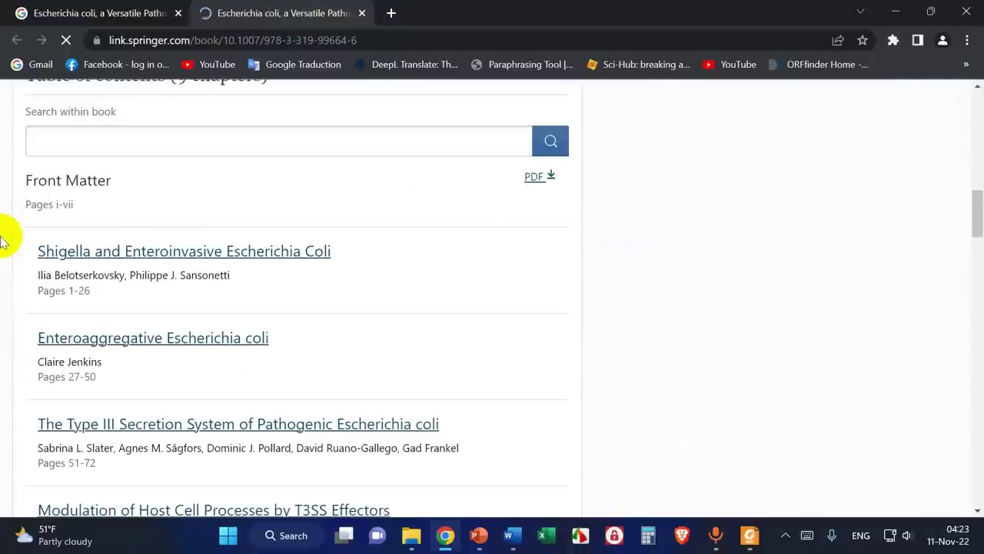
scroll(3, 240, "up", 4)
scroll(2, 240, "up", 6)
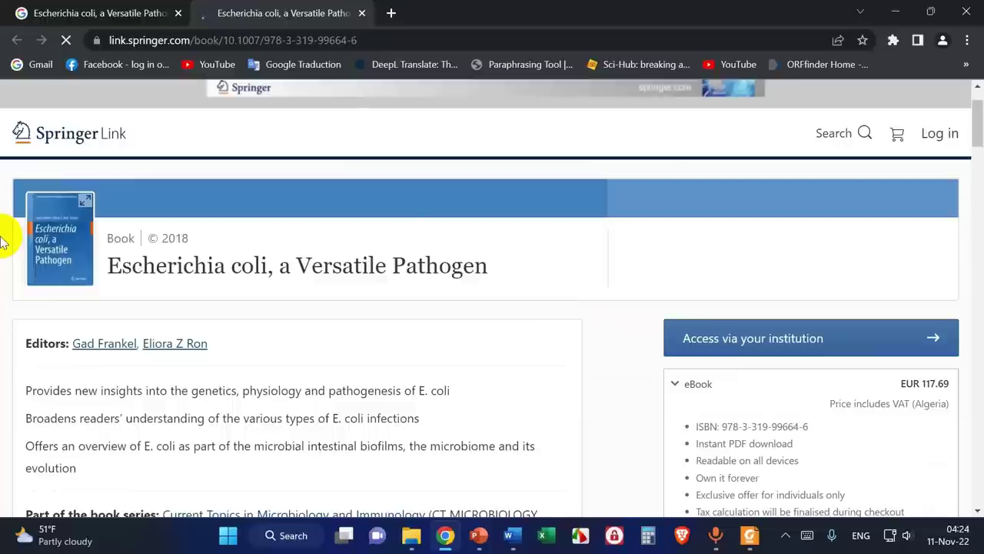
scroll(4, 231, "down", 2)
scroll(231, 216, "up", 1)
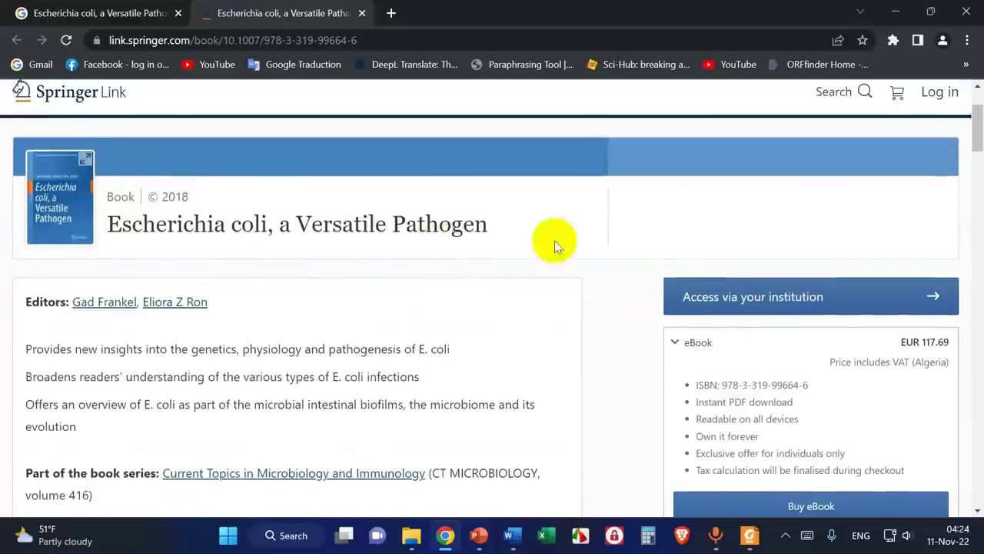
scroll(796, 374, "down", 15)
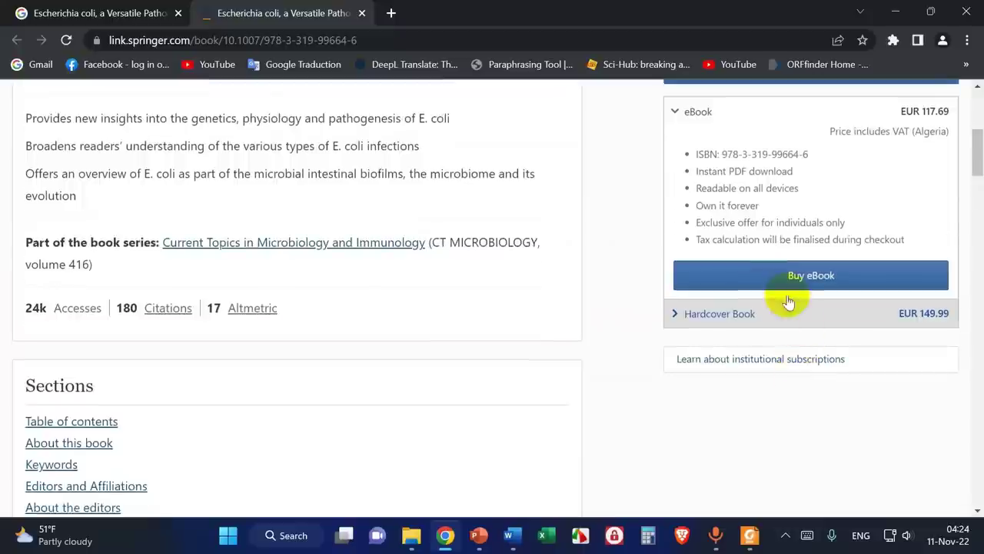
scroll(31, 156, "down", 20)
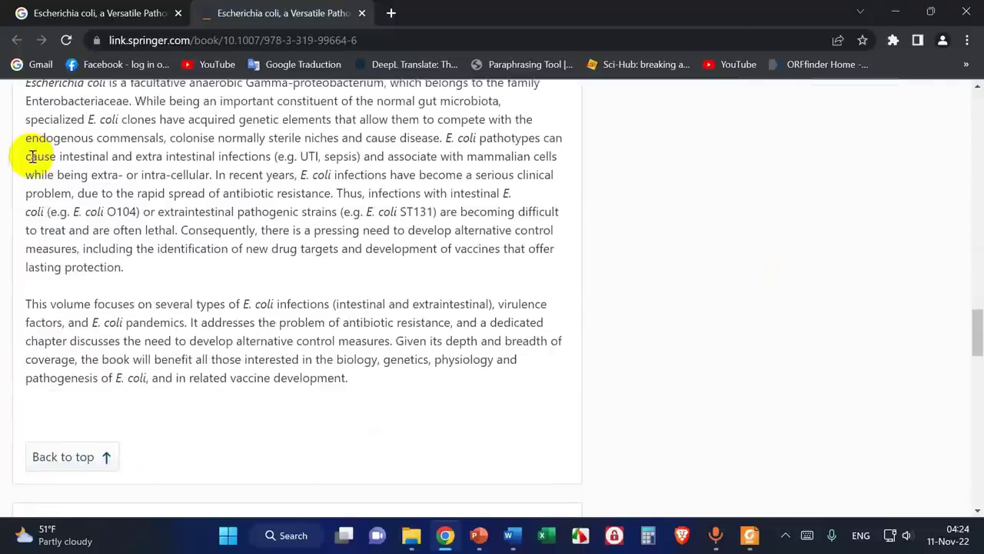
scroll(33, 156, "down", 7)
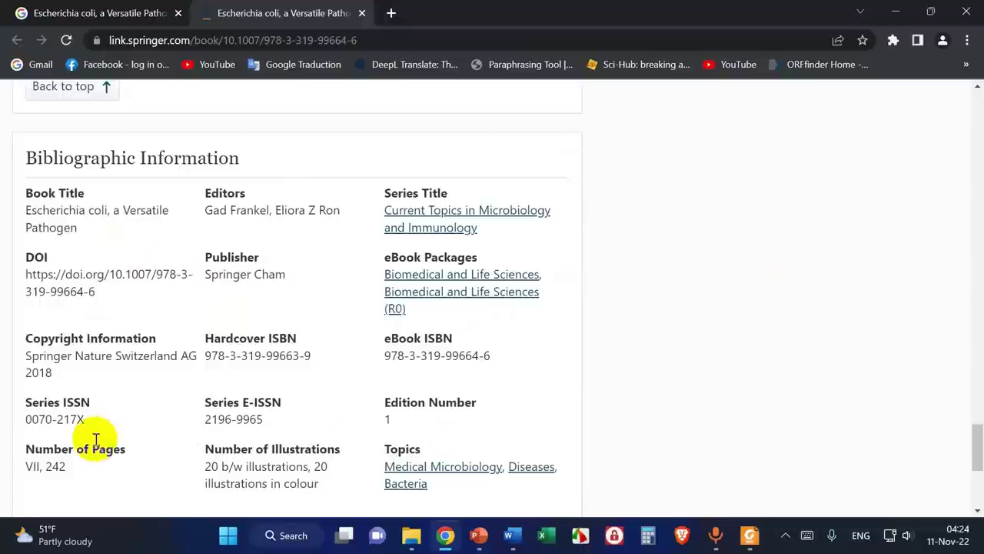
left_click_drag(30, 451, 81, 468)
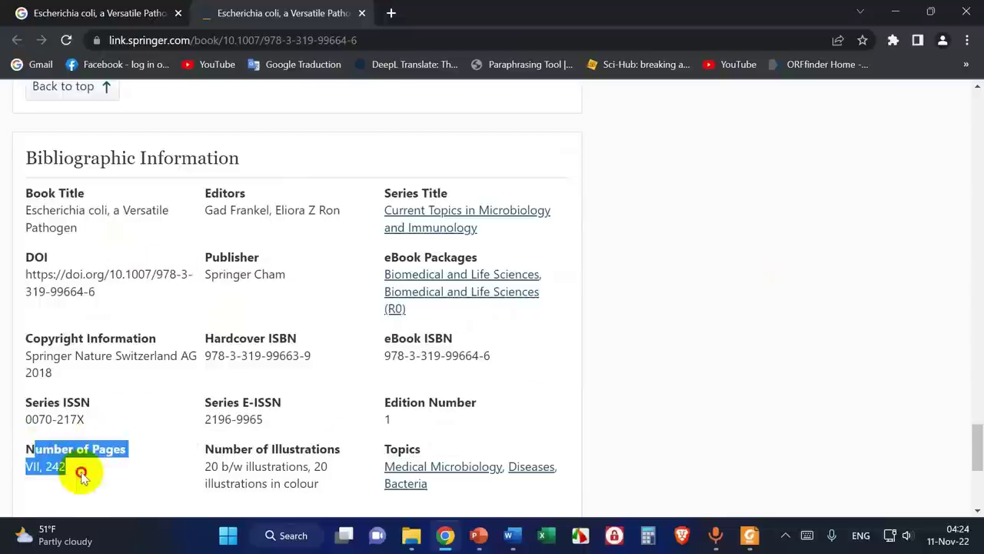